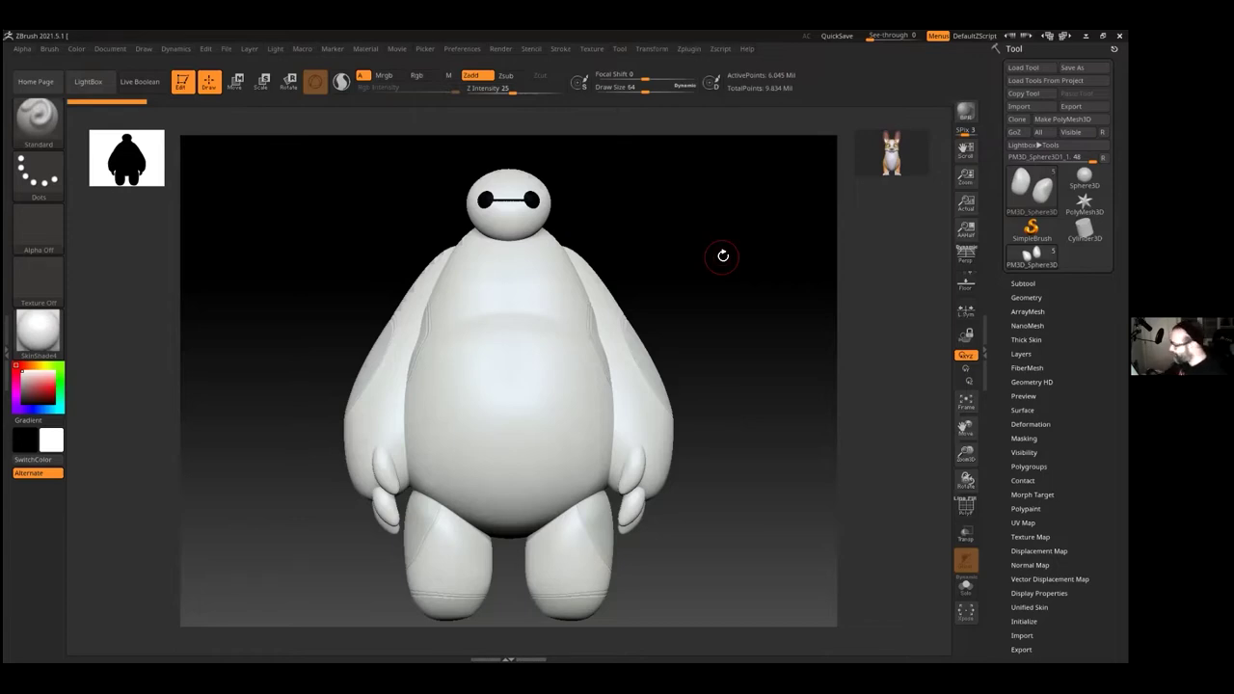
# Step: Initialize ZBrush to clear the finished Baymax model and start from an empty canvas
pyautogui.moveTo(650, 242); pyautogui.dragTo(706, 266)
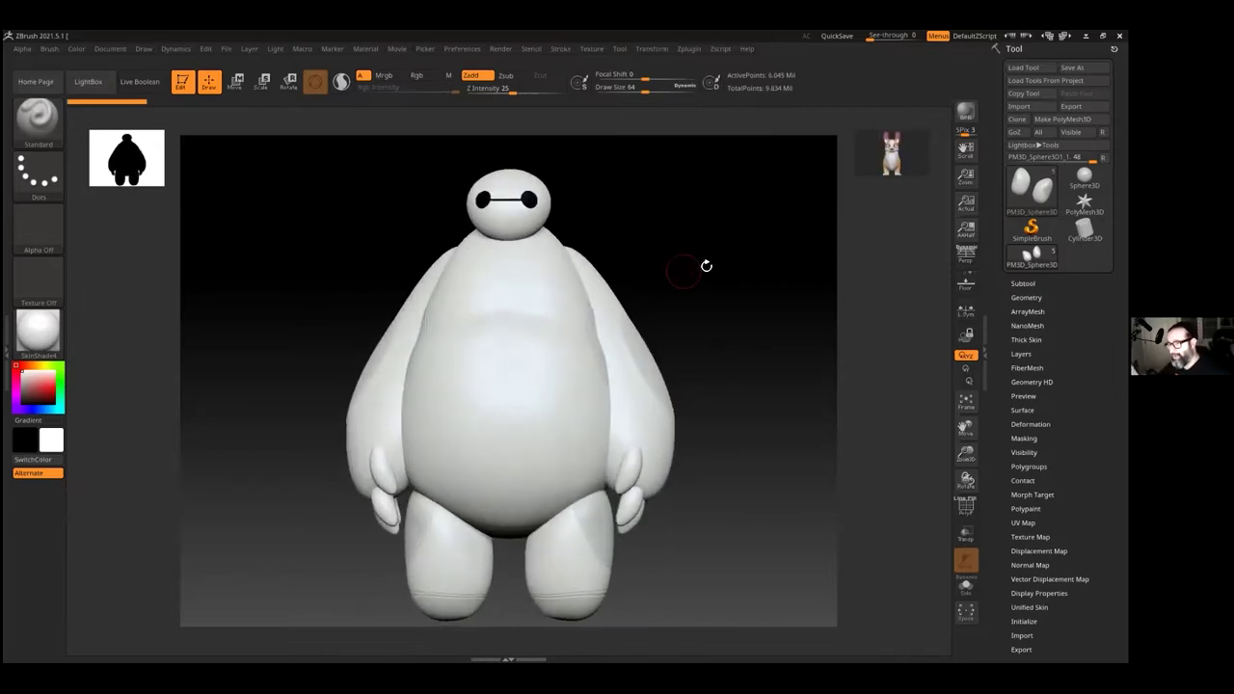
pyautogui.keyDown('shift'); pyautogui.moveTo(738, 279); pyautogui.dragTo(746, 294); pyautogui.keyUp('shift')
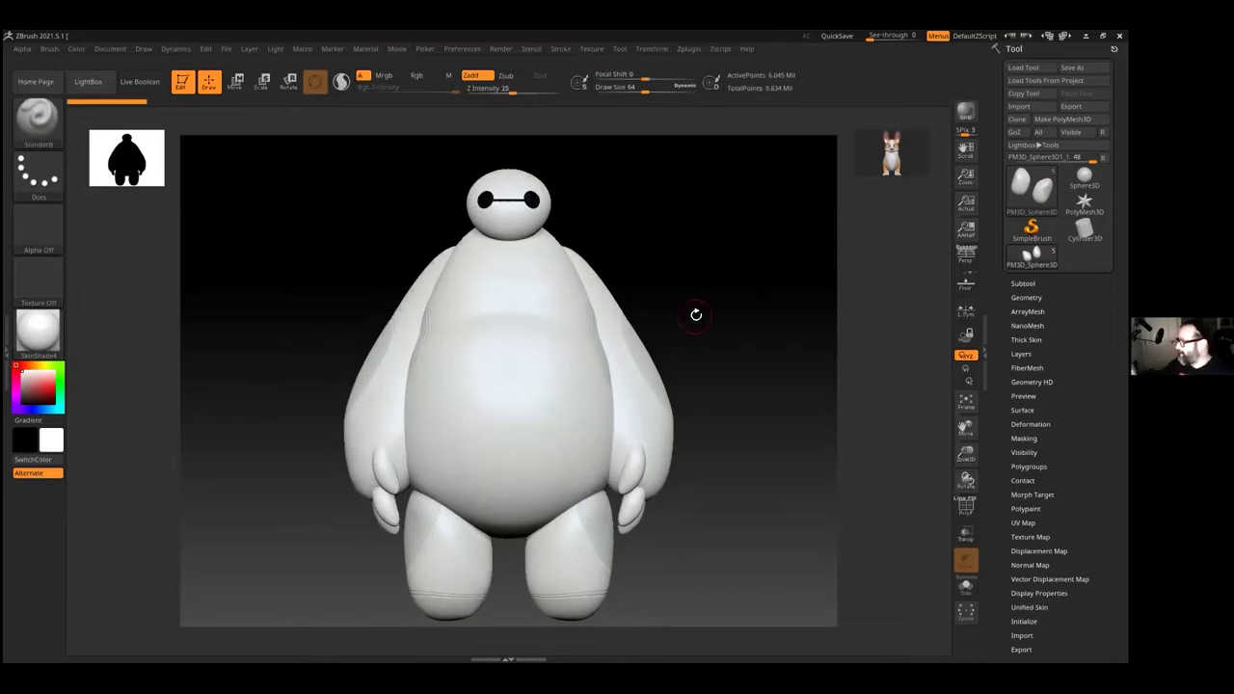
pyautogui.click(461, 49)
pyautogui.click(485, 71)
pyautogui.click(608, 389)
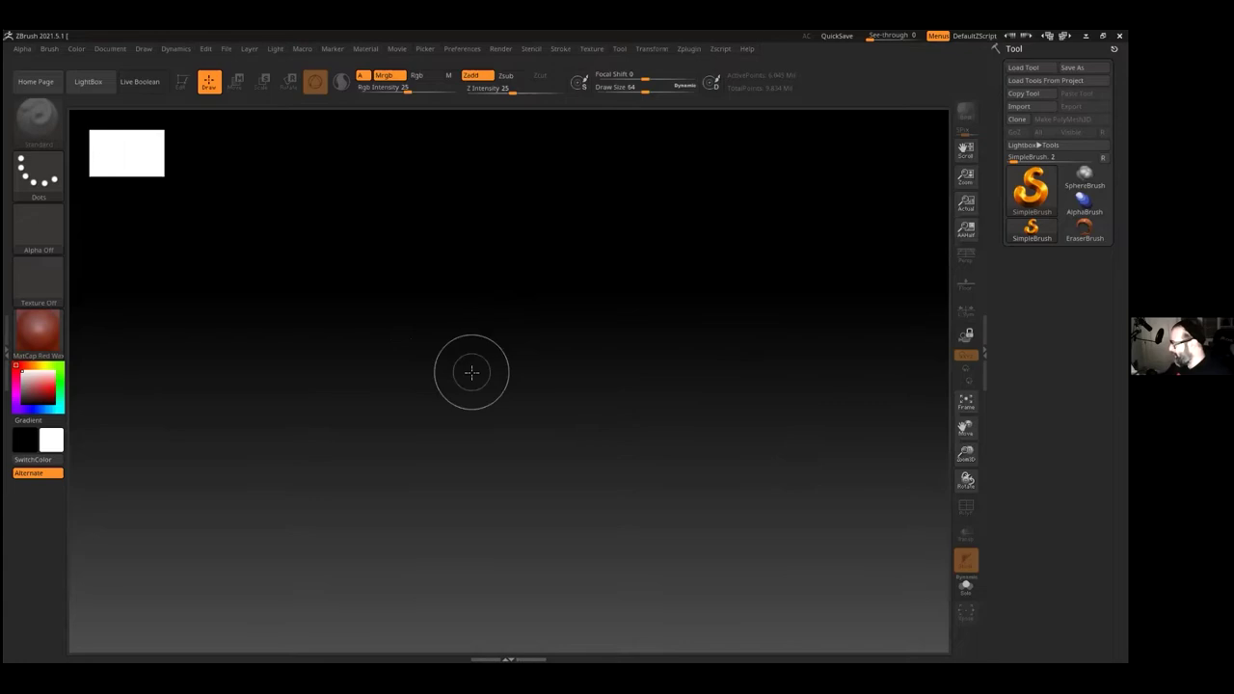
# Step: Open the DemoHead project and turn the head to face the front
pyautogui.click(87, 81)
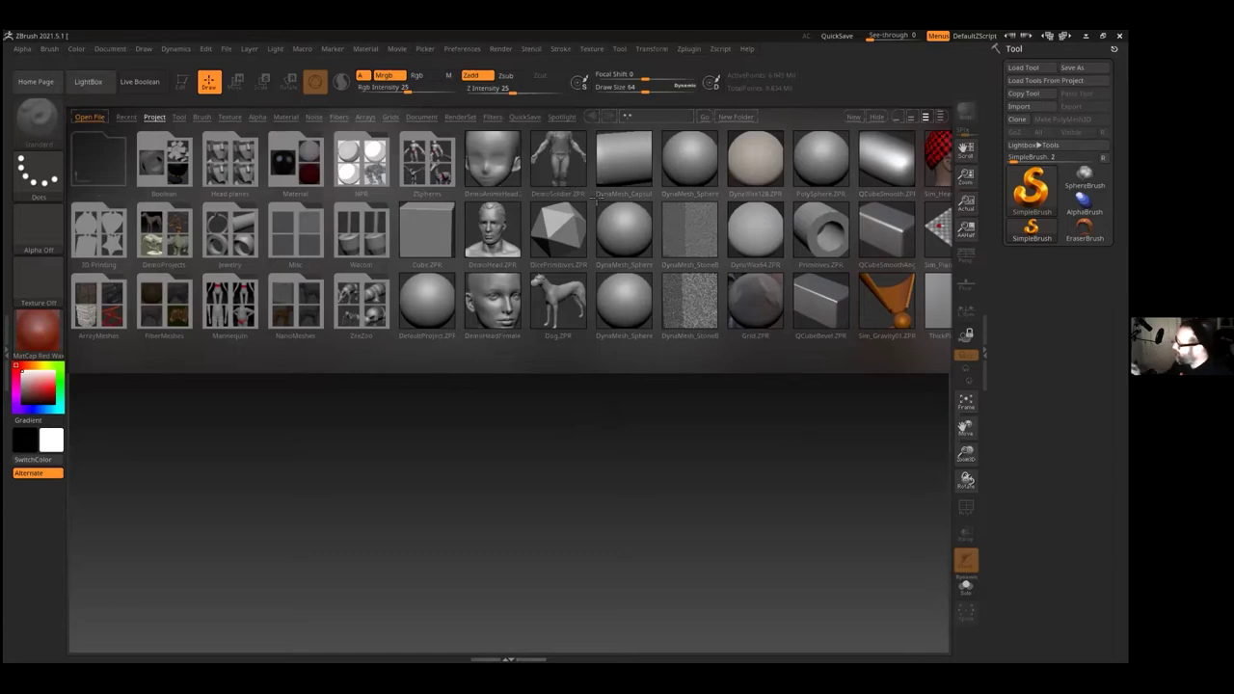
pyautogui.moveTo(590, 199)
pyautogui.mouseDown()
pyautogui.moveTo(375, 208)
pyautogui.moveTo(598, 216)
pyautogui.mouseUp()
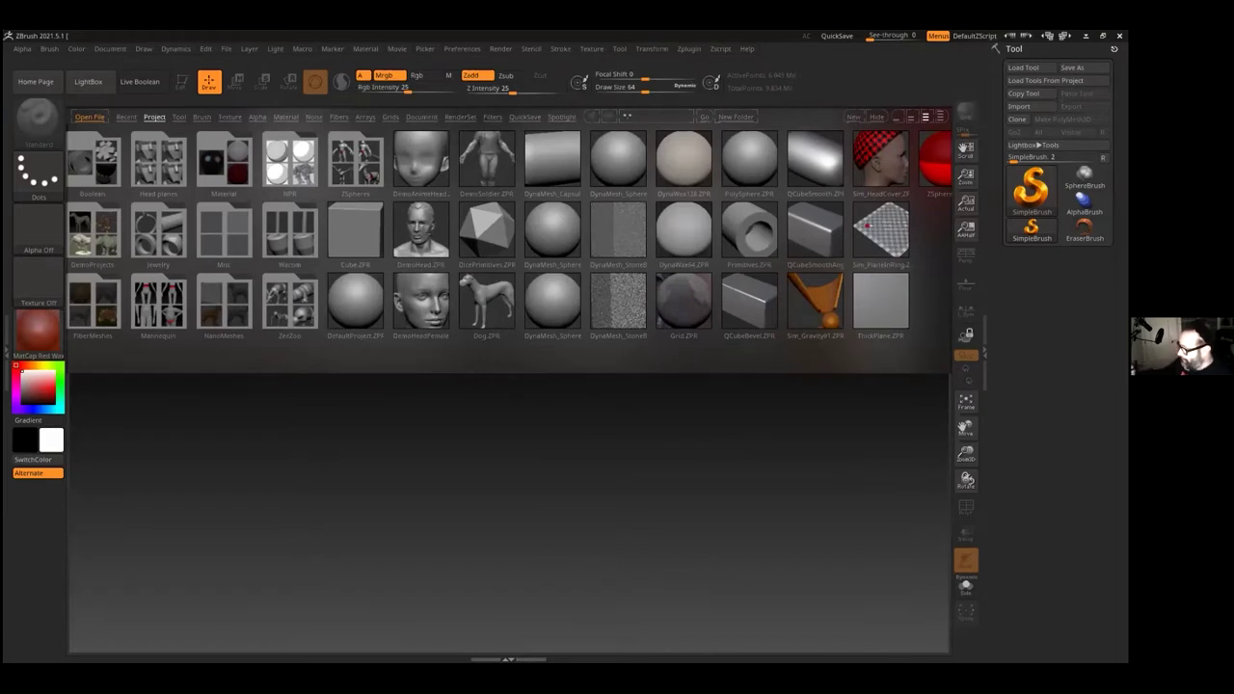
pyautogui.doubleClick(421, 232)
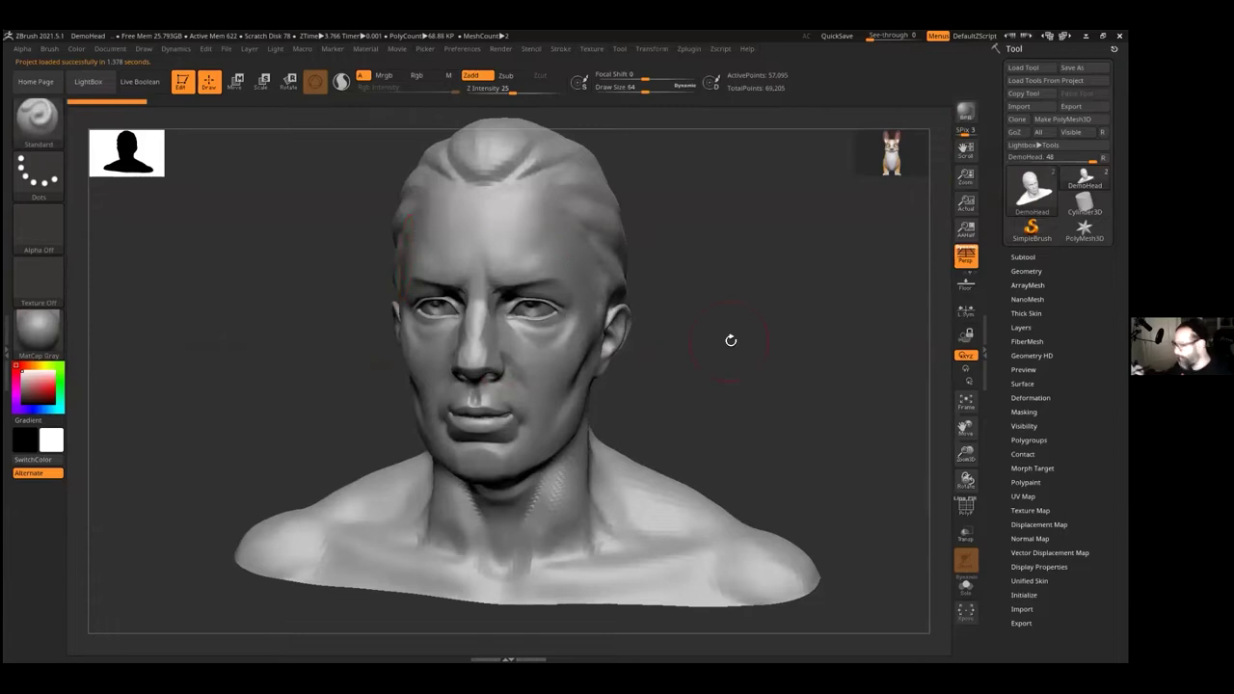
pyautogui.moveTo(733, 337); pyautogui.dragTo(828, 358)
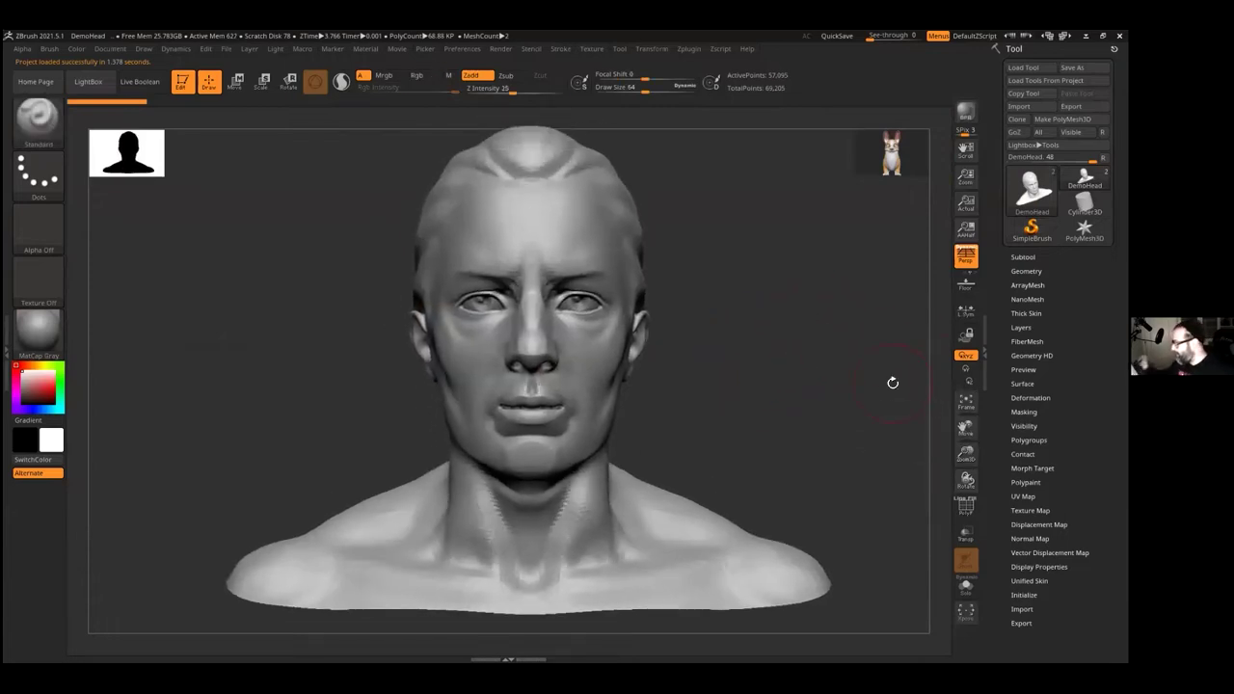
# Step: Set the draw size to about 42 and browse the available sculpting brushes
pyautogui.click(88, 81)
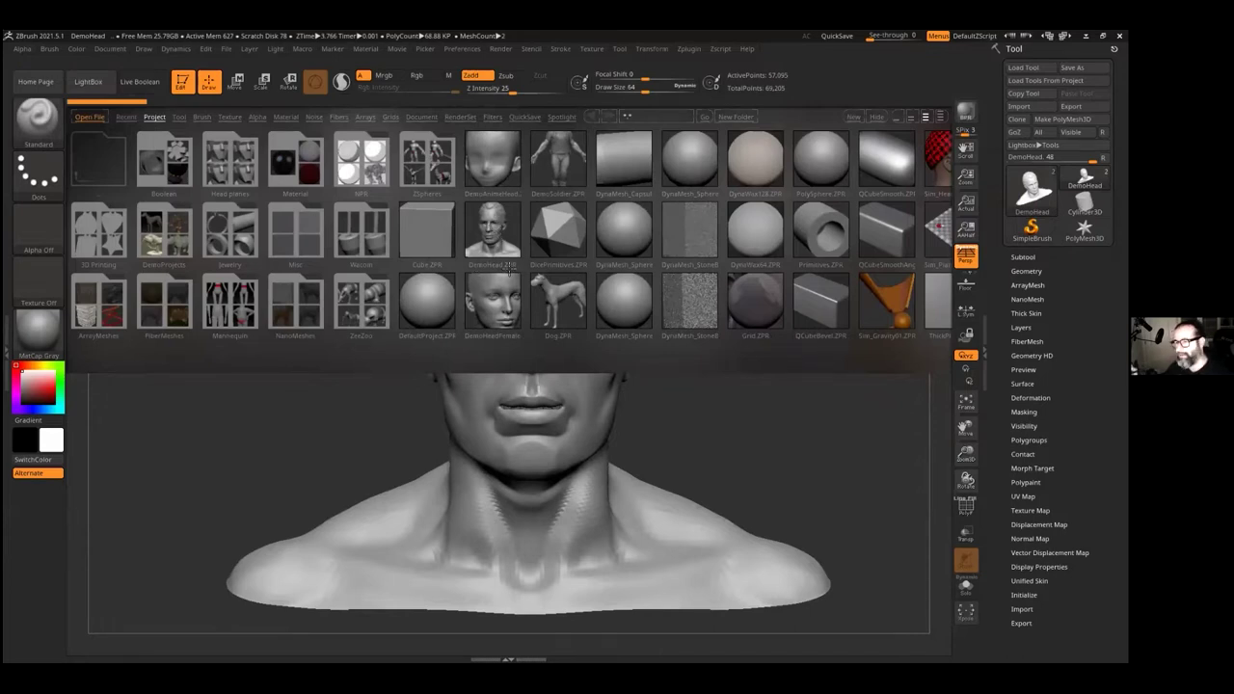
pyautogui.click(93, 82)
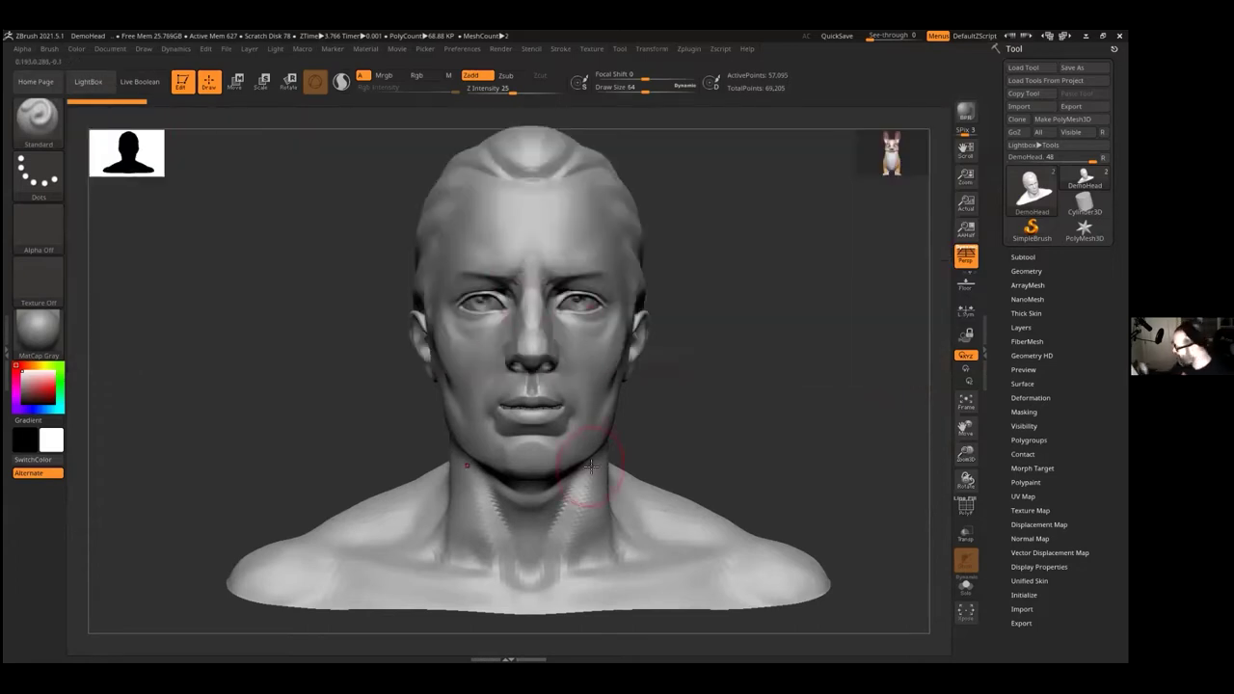
pyautogui.moveTo(639, 89); pyautogui.dragTo(636, 84)
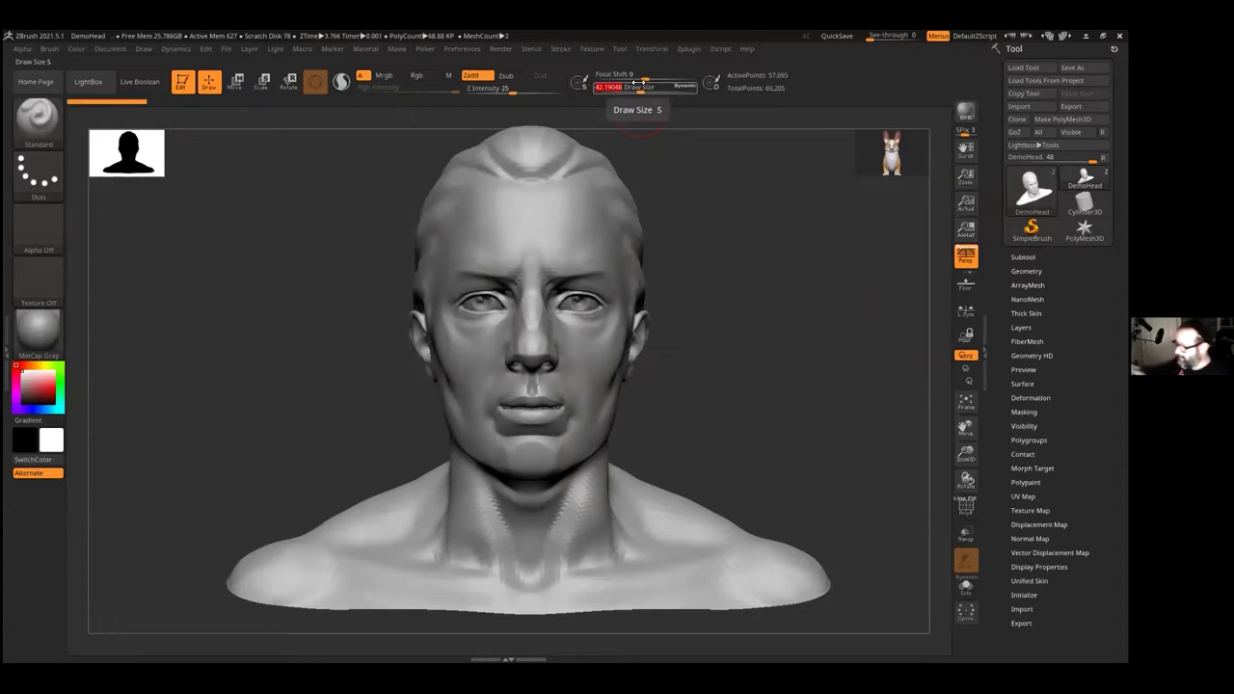
pyautogui.click(37, 118)
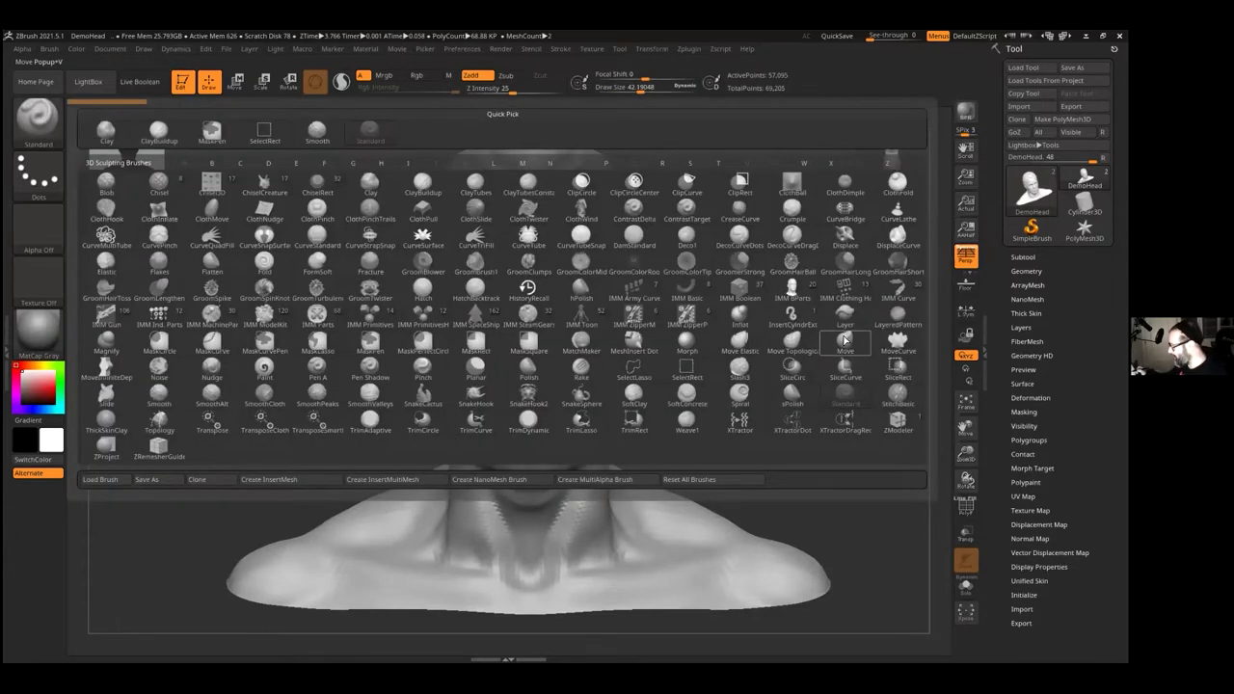
pyautogui.moveTo(849, 342)
pyautogui.click(43, 118)
pyautogui.click(43, 118)
pyautogui.moveTo(42, 117)
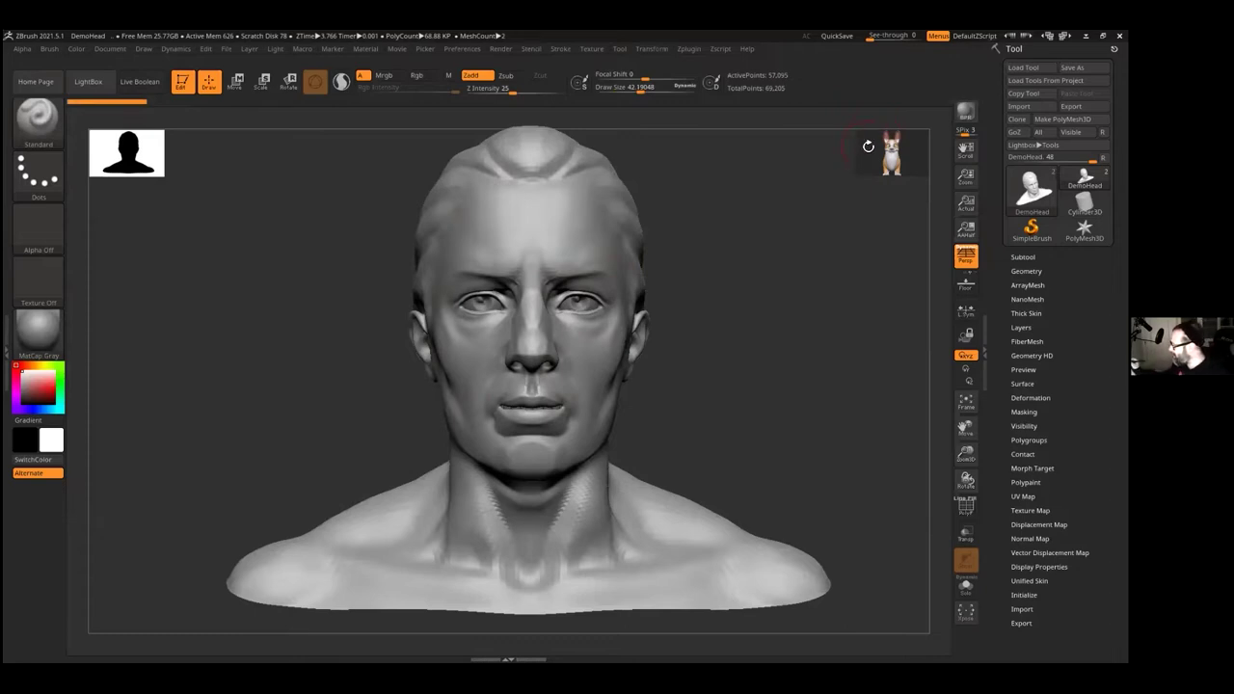
# Step: Examine the demo head from the side and other angles by rotating, moving and scaling the view, ending at the front
pyautogui.moveTo(854, 220); pyautogui.dragTo(804, 238)
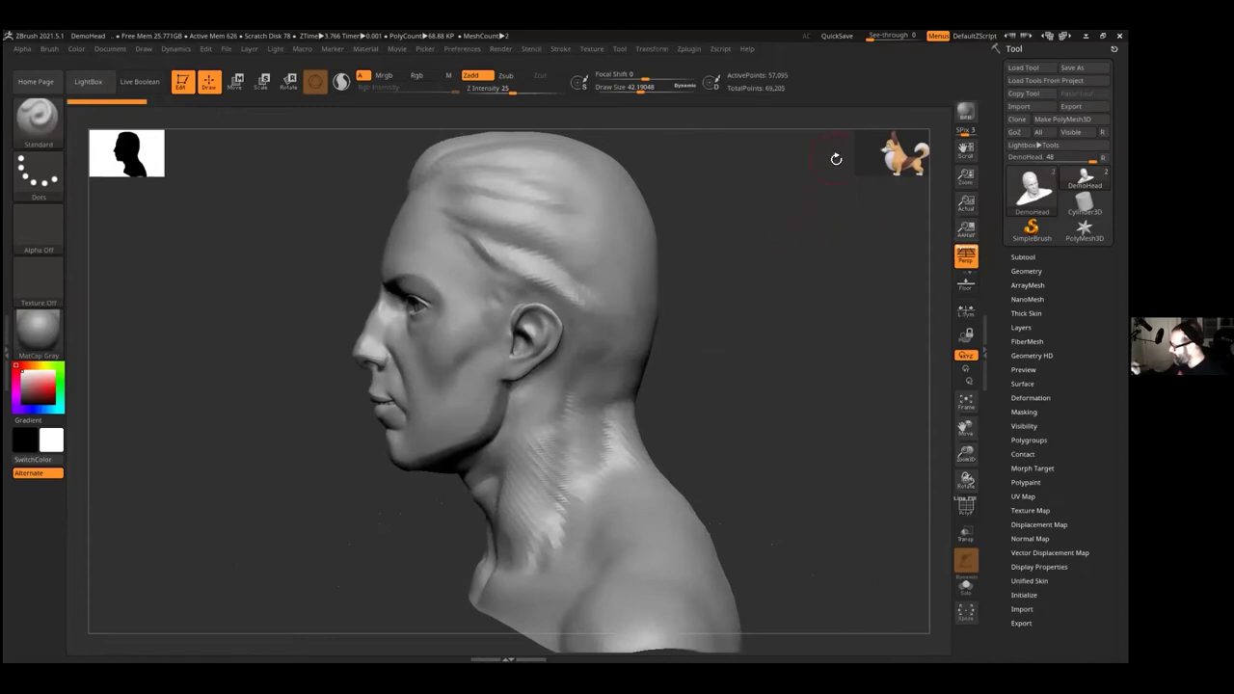
pyautogui.moveTo(774, 199); pyautogui.dragTo(811, 366)
pyautogui.keyDown('shift'); pyautogui.moveTo(855, 308); pyautogui.dragTo(840, 345); pyautogui.keyUp('shift')
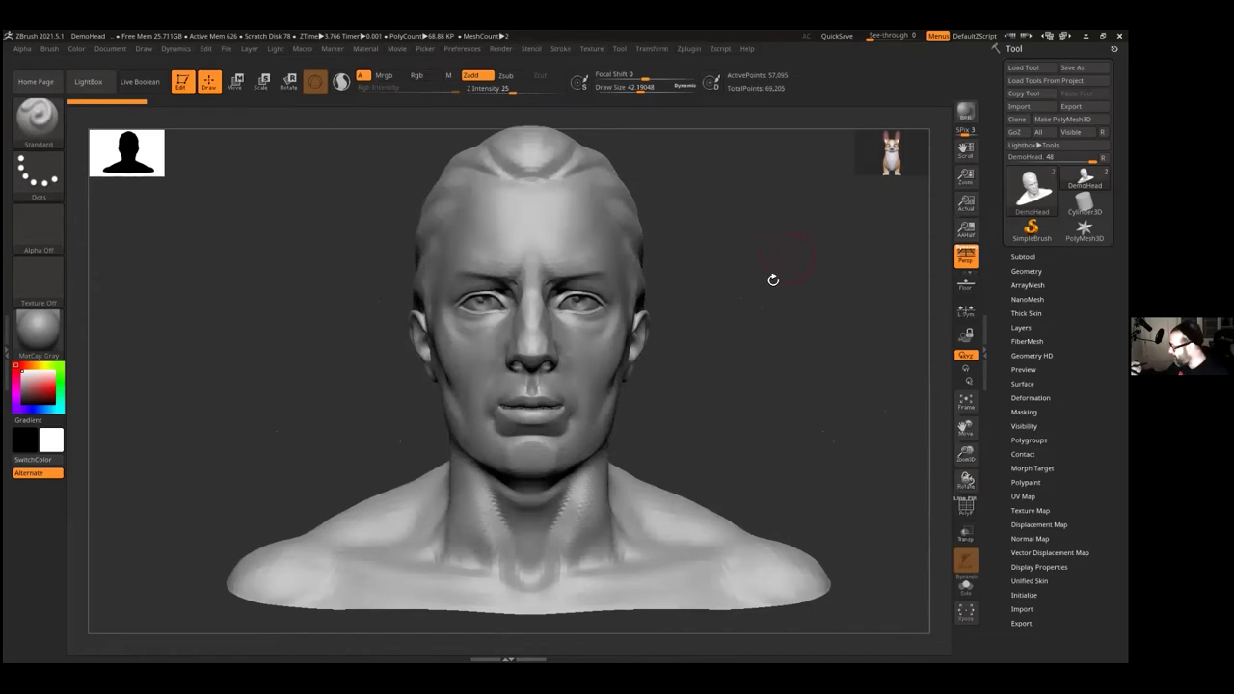
pyautogui.moveTo(786, 226); pyautogui.dragTo(804, 290)
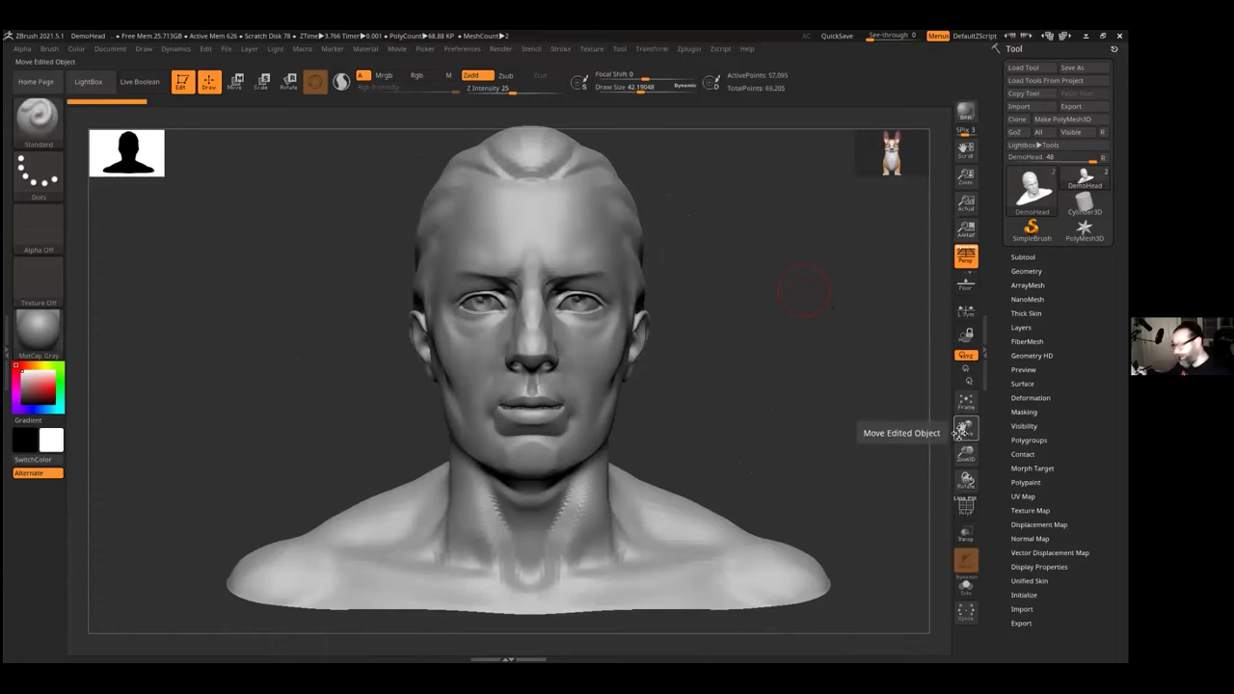
pyautogui.moveTo(967, 427); pyautogui.dragTo(971, 361)
pyautogui.moveTo(966, 454)
pyautogui.mouseDown()
pyautogui.moveTo(962, 364)
pyautogui.moveTo(970, 453)
pyautogui.moveTo(949, 480)
pyautogui.mouseUp()
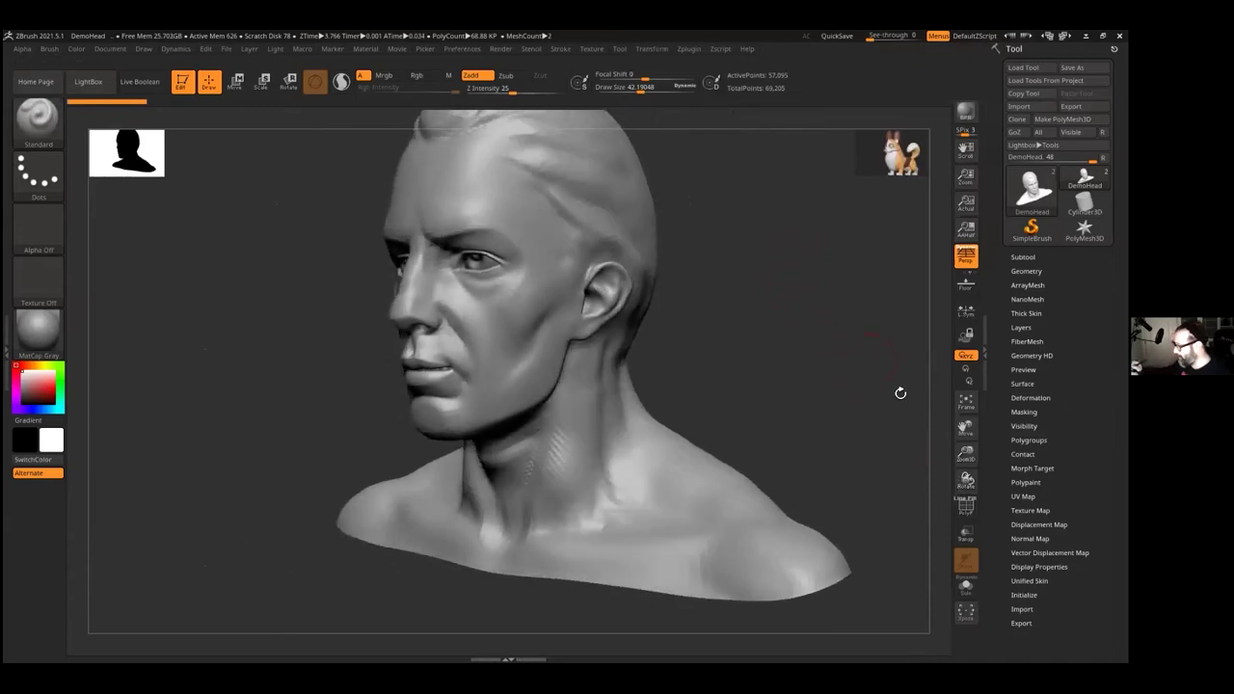
pyautogui.click(965, 500)
pyautogui.click(966, 496)
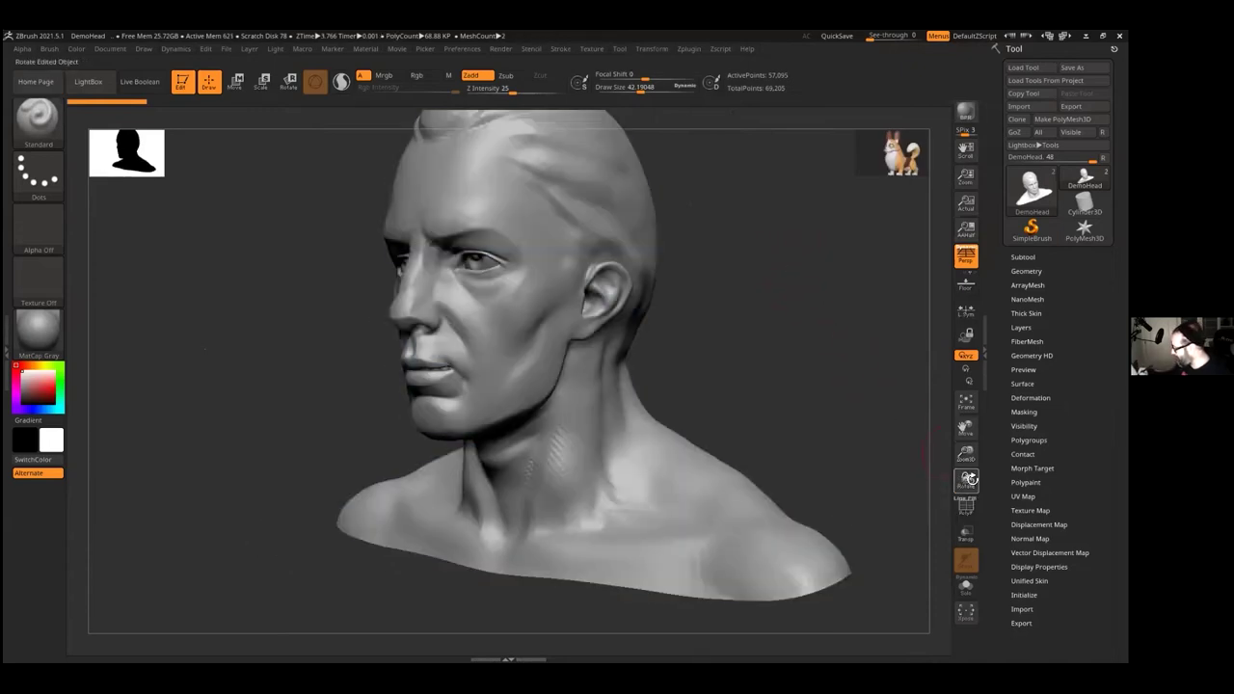
pyautogui.moveTo(965, 476); pyautogui.dragTo(956, 415)
pyautogui.keyDown('shift'); pyautogui.moveTo(790, 319); pyautogui.dragTo(761, 349); pyautogui.keyUp('shift')
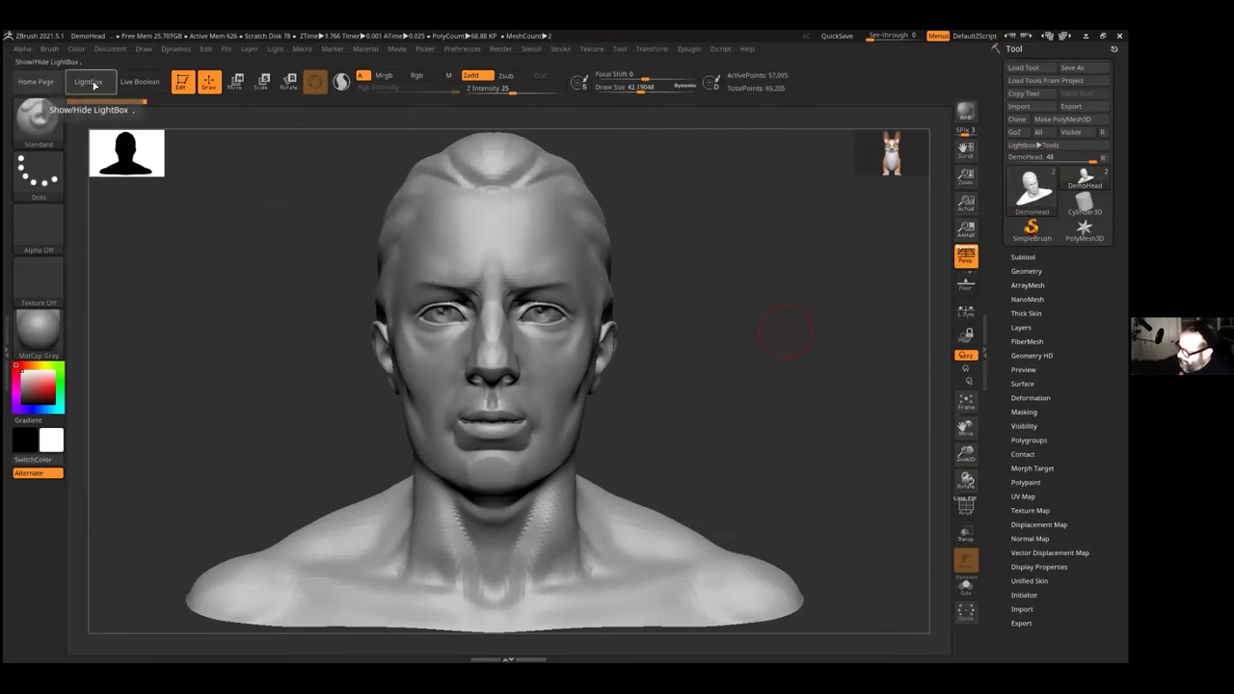
# Step: Reset ZBrush to its initial state, discarding the demo head
pyautogui.click(467, 49)
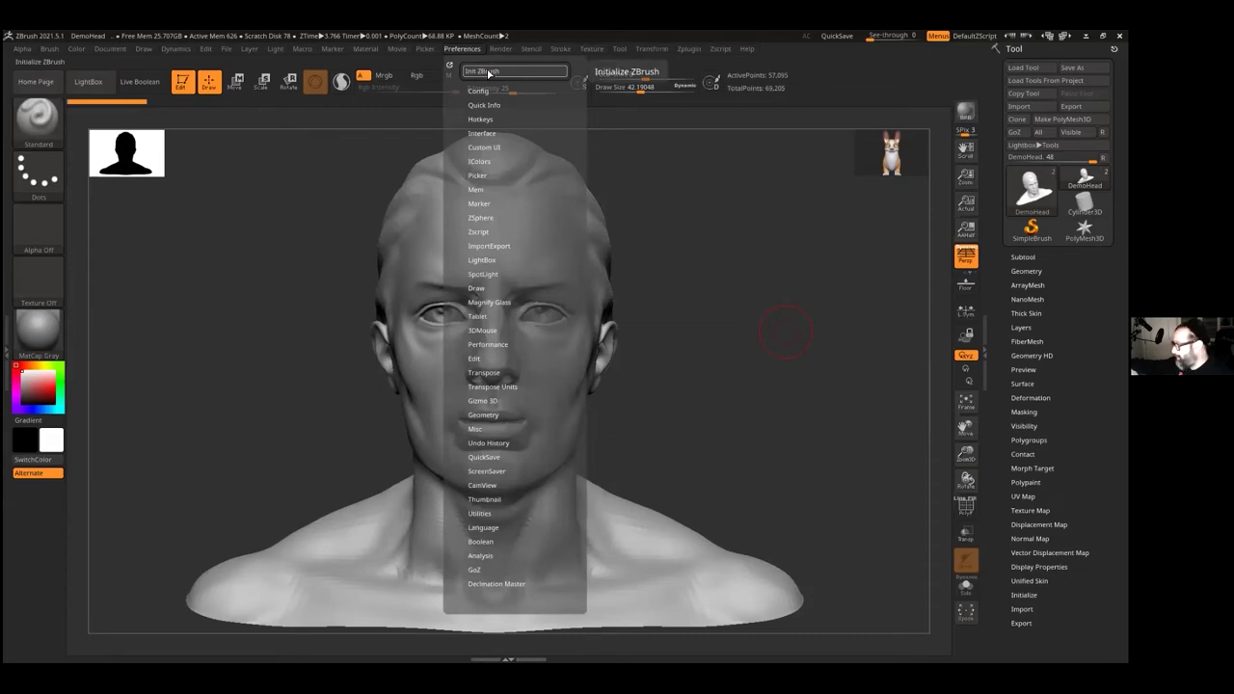
pyautogui.click(488, 72)
pyautogui.click(619, 391)
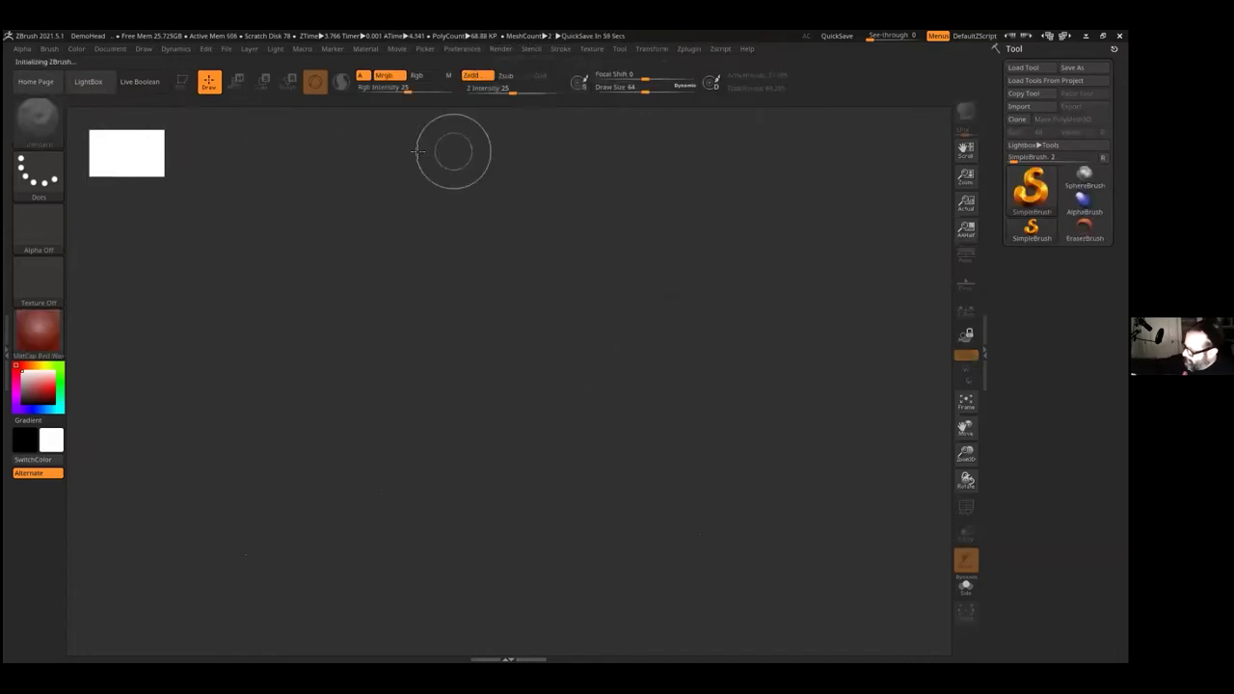
# Step: Open the DynaMesh_Sphere_128 project and show its sphere smaller on the canvas
pyautogui.click(88, 84)
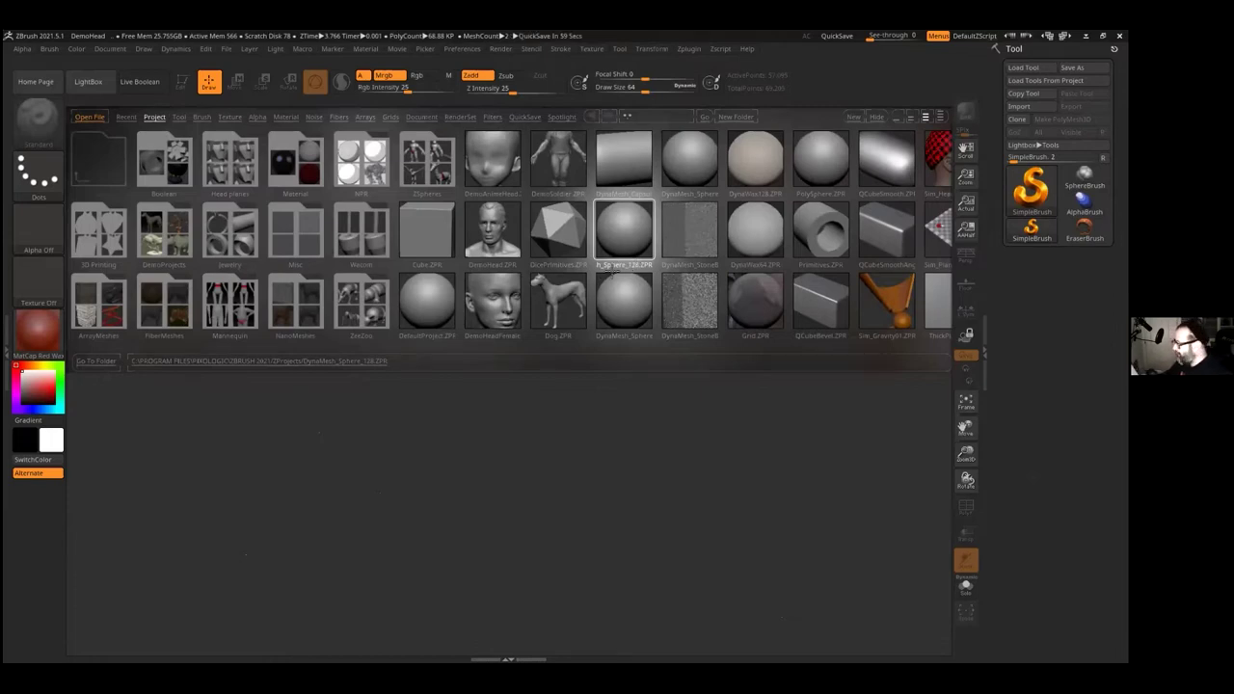
pyautogui.doubleClick(623, 236)
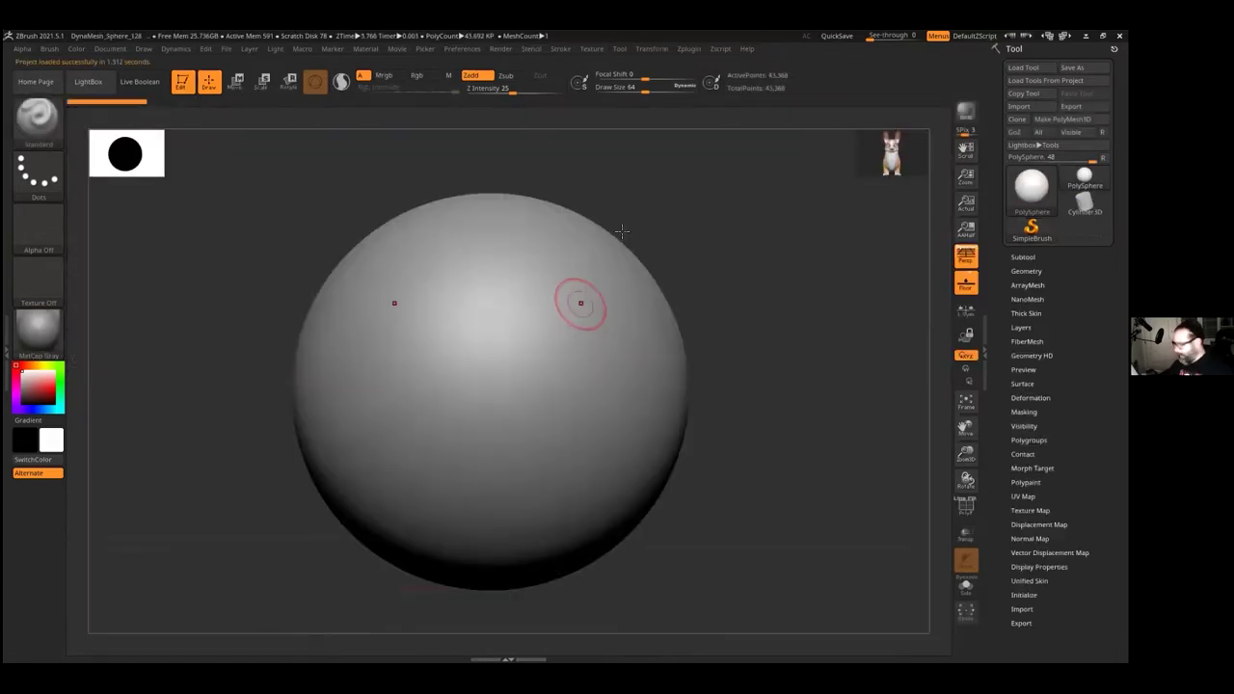
pyautogui.moveTo(966, 453); pyautogui.dragTo(966, 426)
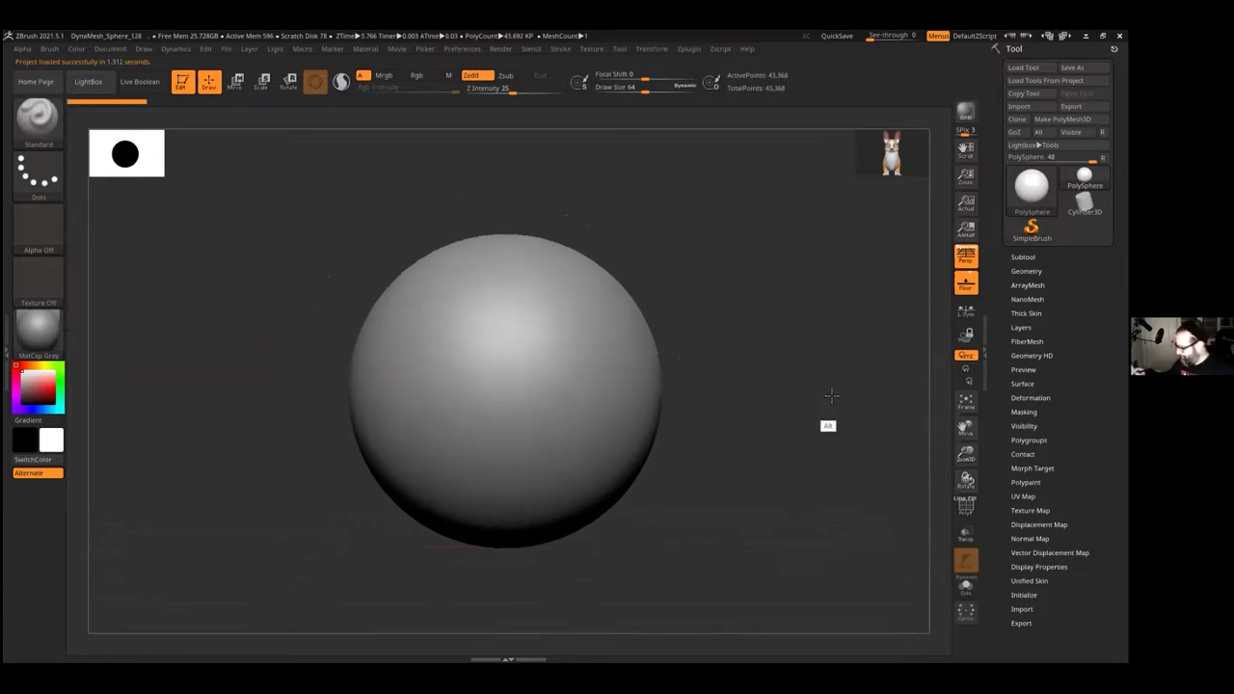
pyautogui.keyDown('alt'); pyautogui.moveTo(831, 395); pyautogui.dragTo(849, 394); pyautogui.keyUp('alt')
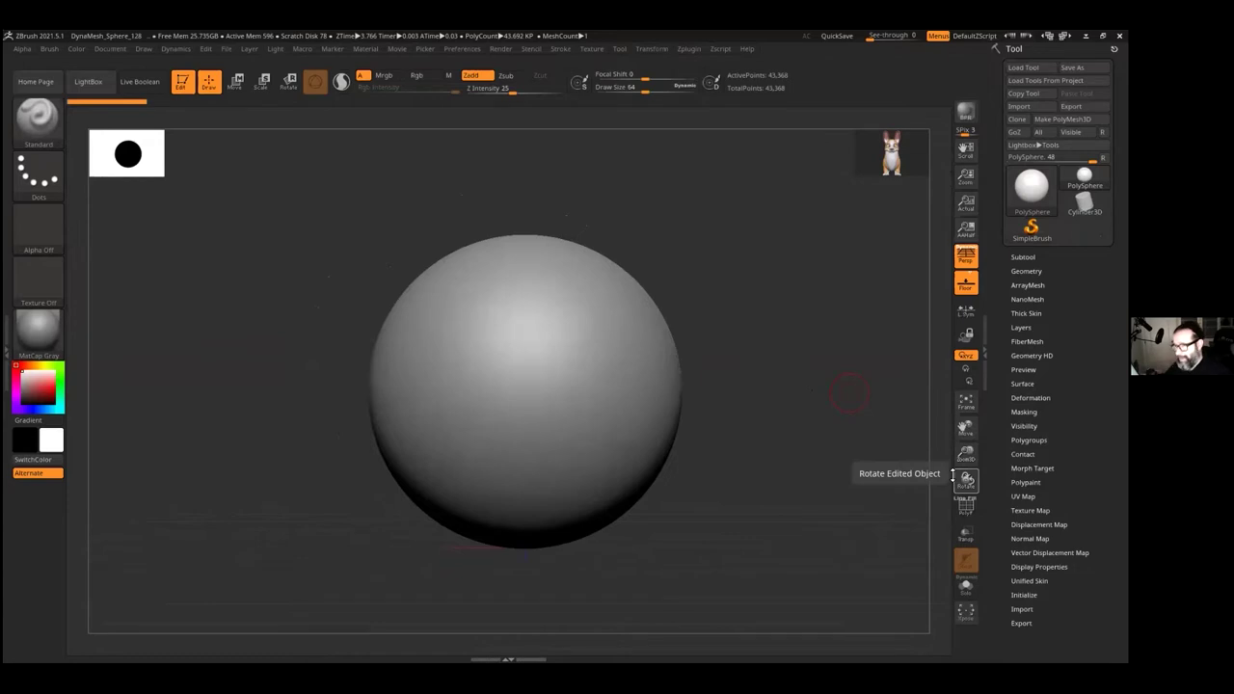
pyautogui.moveTo(968, 452); pyautogui.dragTo(967, 442)
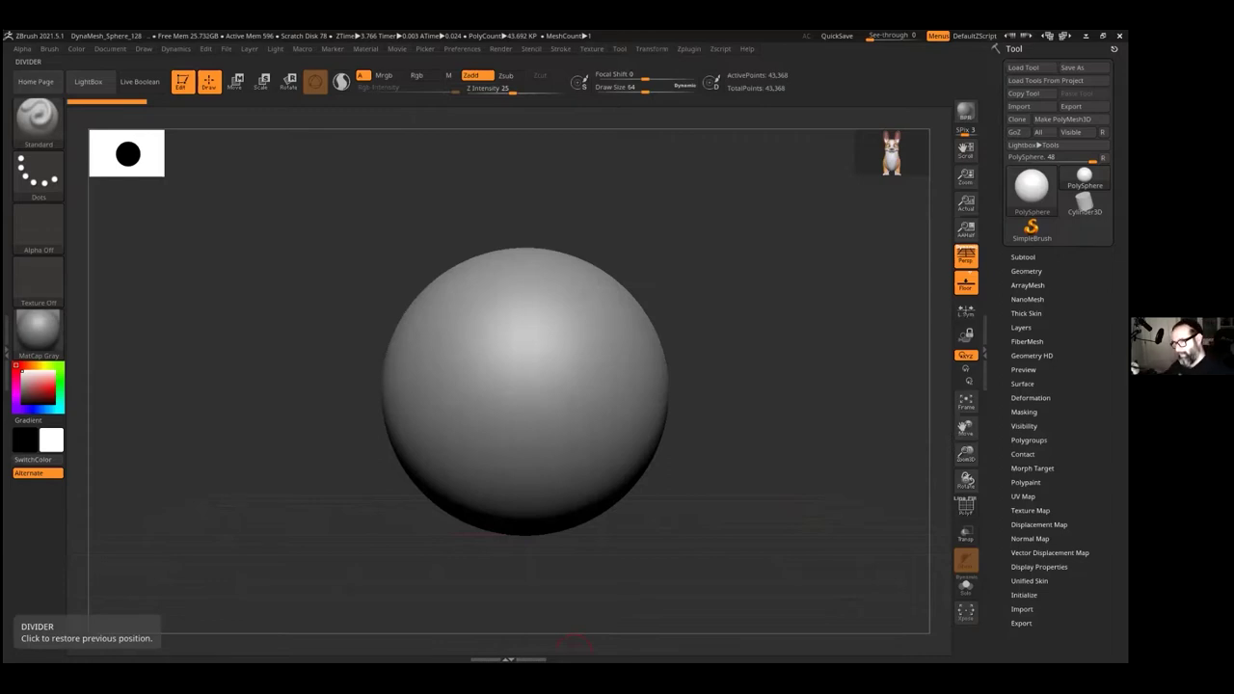
pyautogui.moveTo(966, 453); pyautogui.dragTo(968, 445)
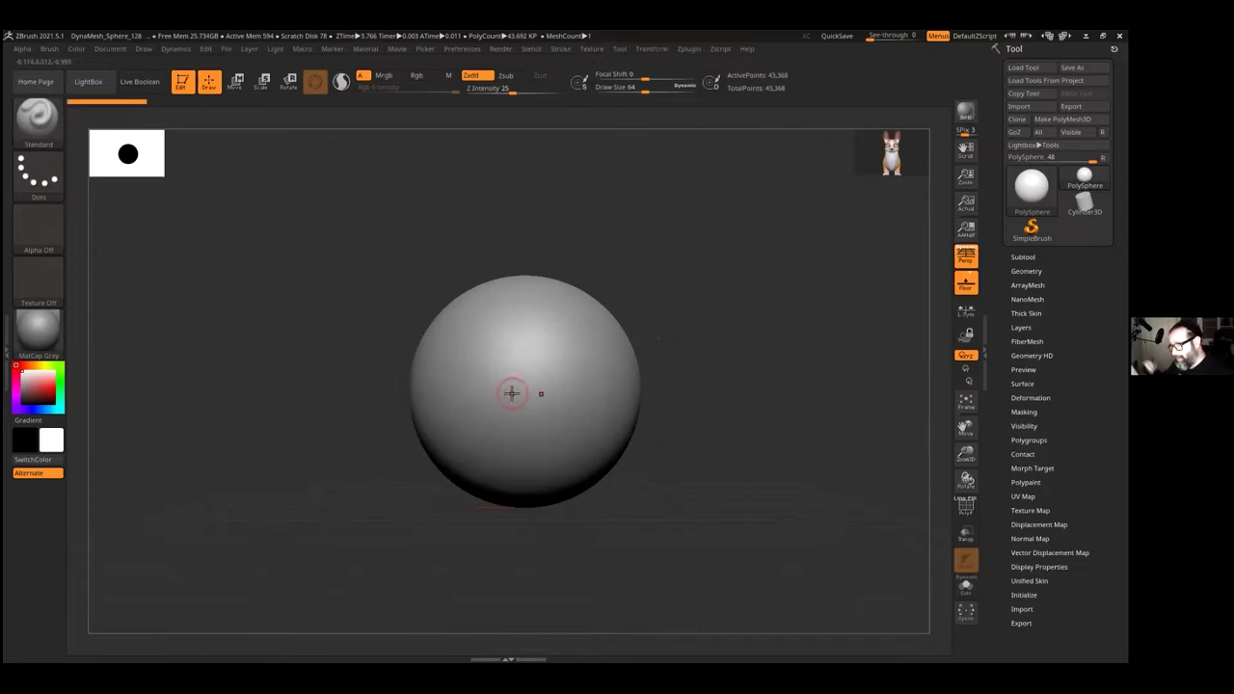
# Step: Load the Baymax reference sheet as an image plane and check the sphere at different view scales against it
pyautogui.click(592, 48)
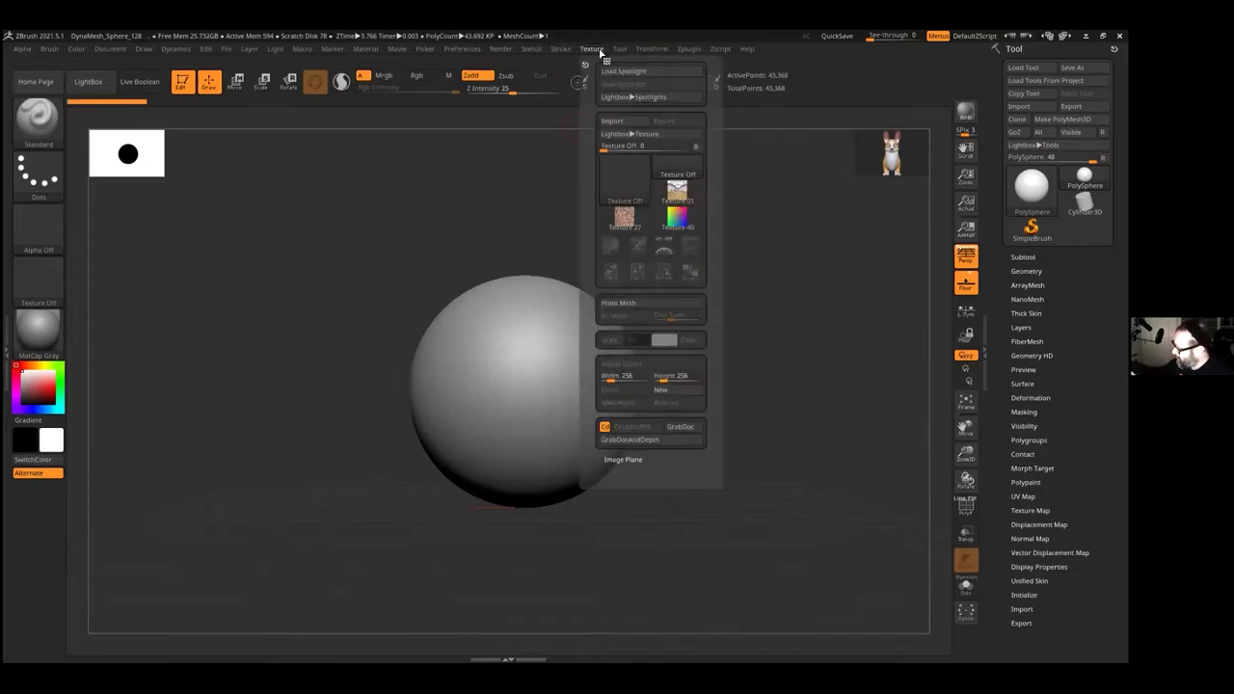
pyautogui.click(623, 460)
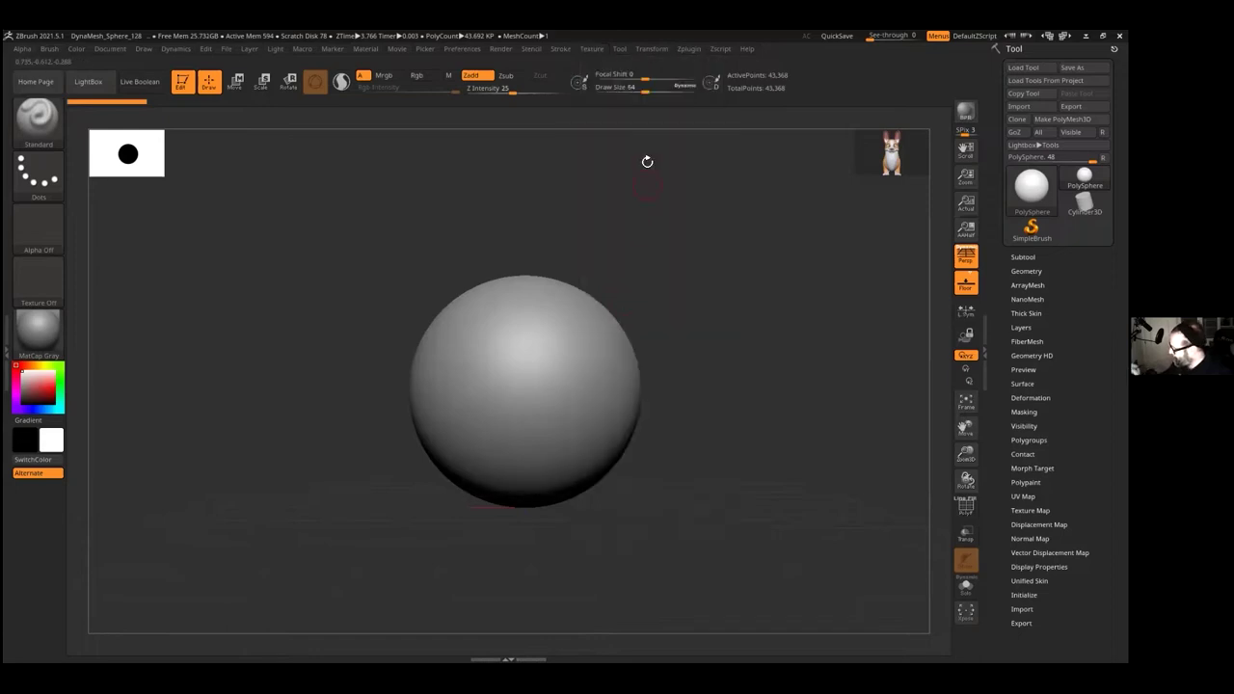
pyautogui.click(591, 48)
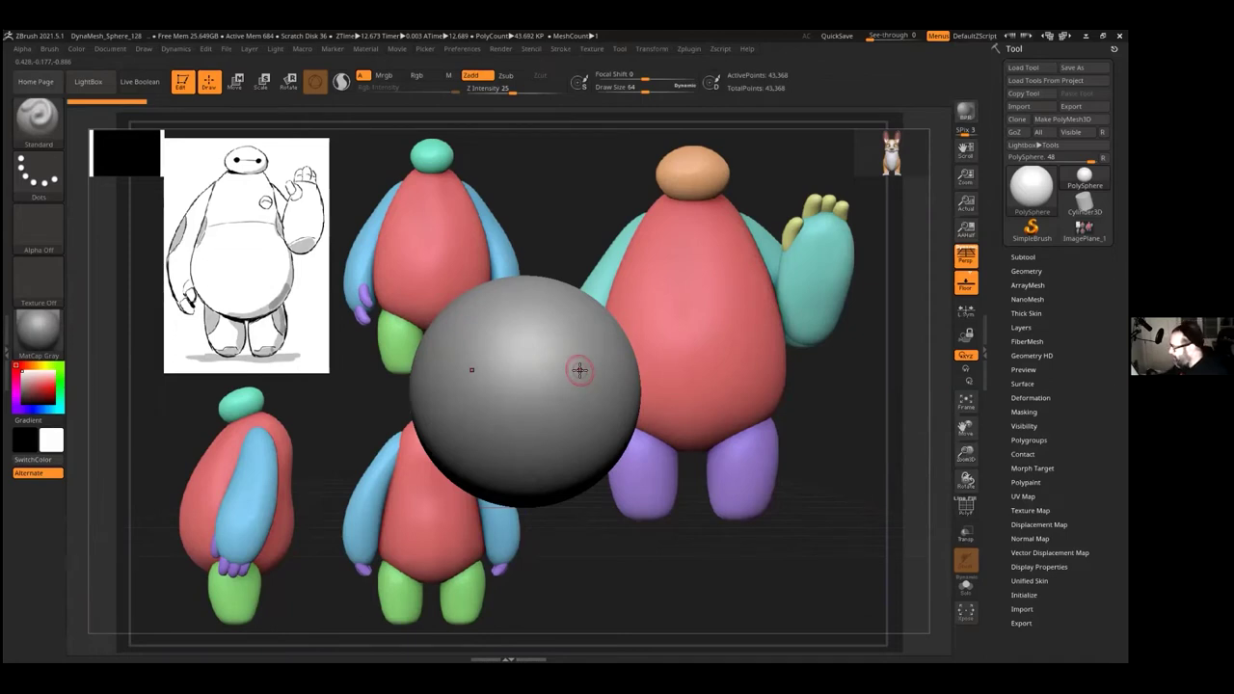
pyautogui.moveTo(967, 451); pyautogui.dragTo(960, 459)
pyautogui.moveTo(964, 417); pyautogui.dragTo(956, 379)
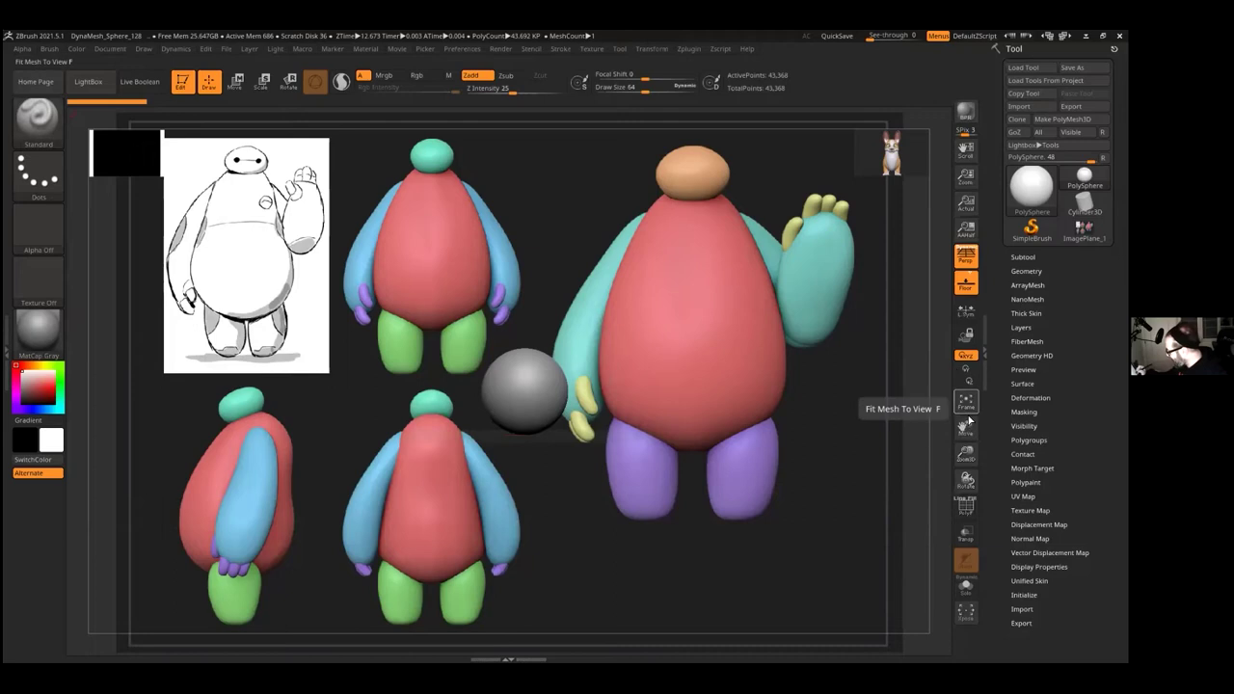
pyautogui.moveTo(966, 427); pyautogui.dragTo(969, 506)
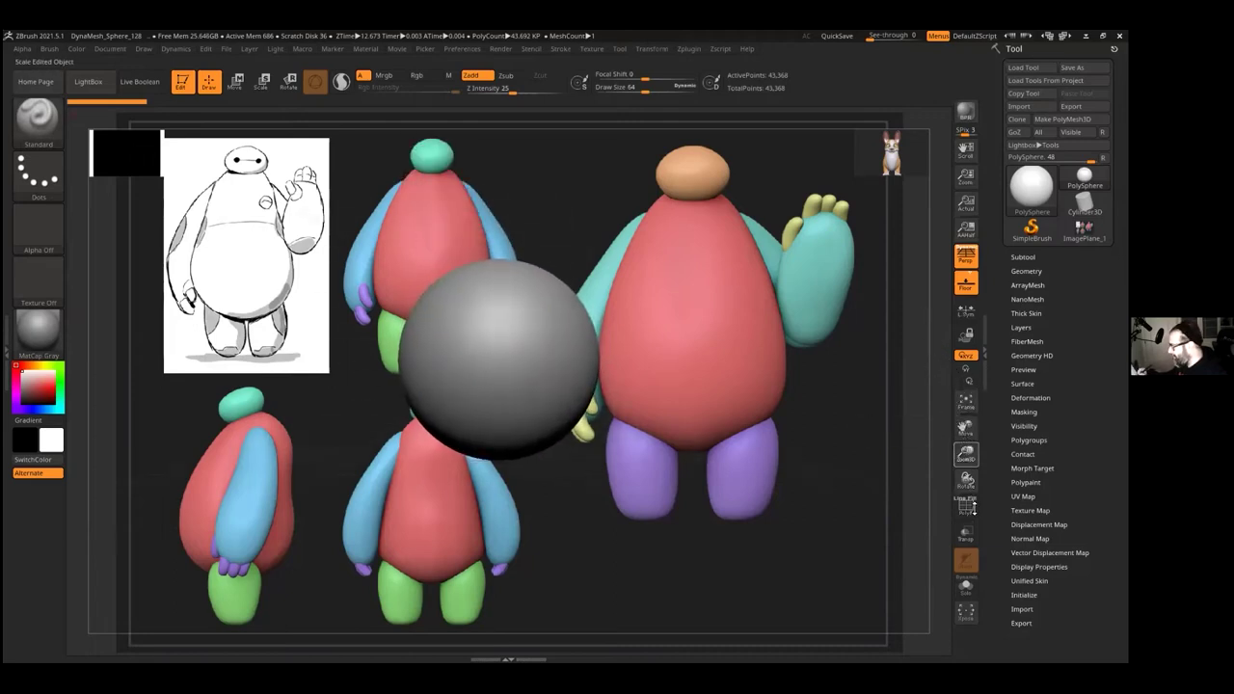
# Step: Try to move the sphere onto the head of the upper front-view reference figure, and undo the attempt
pyautogui.click(236, 83)
pyautogui.moveTo(498, 360); pyautogui.dragTo(374, 362)
pyautogui.moveTo(443, 296); pyautogui.dragTo(442, 139)
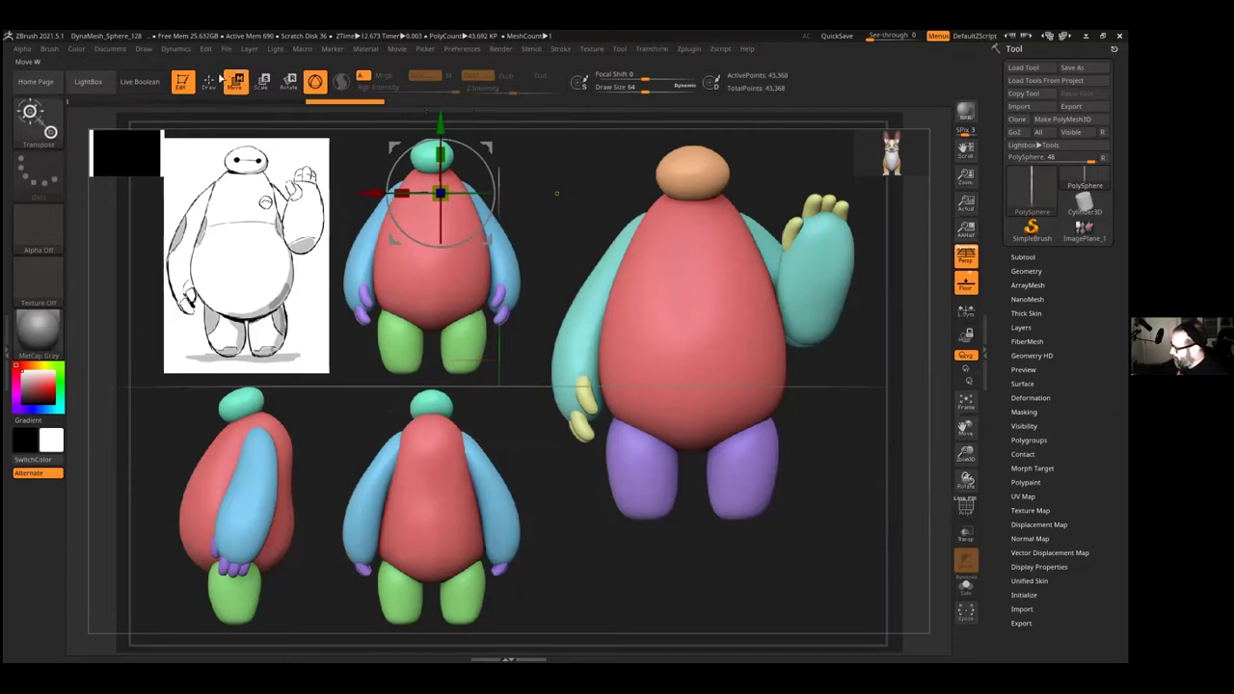
pyautogui.press('q')
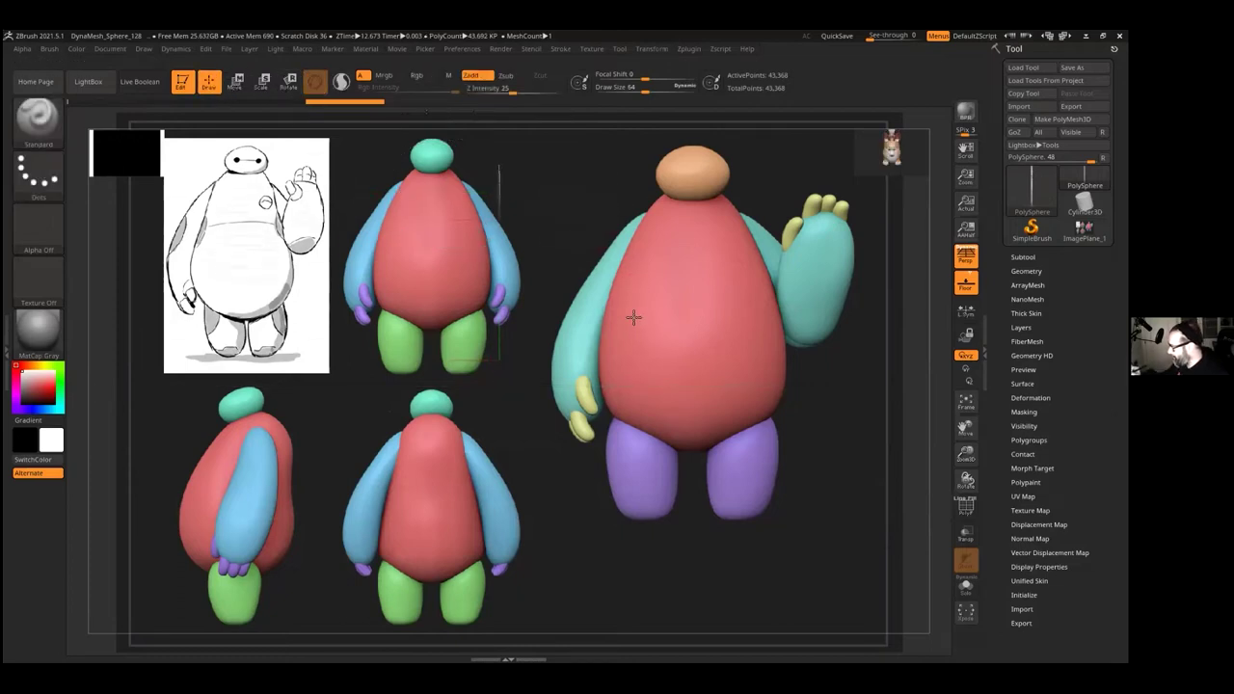
pyautogui.press('ctrl')
pyautogui.hotkey('ctrl', 'z')
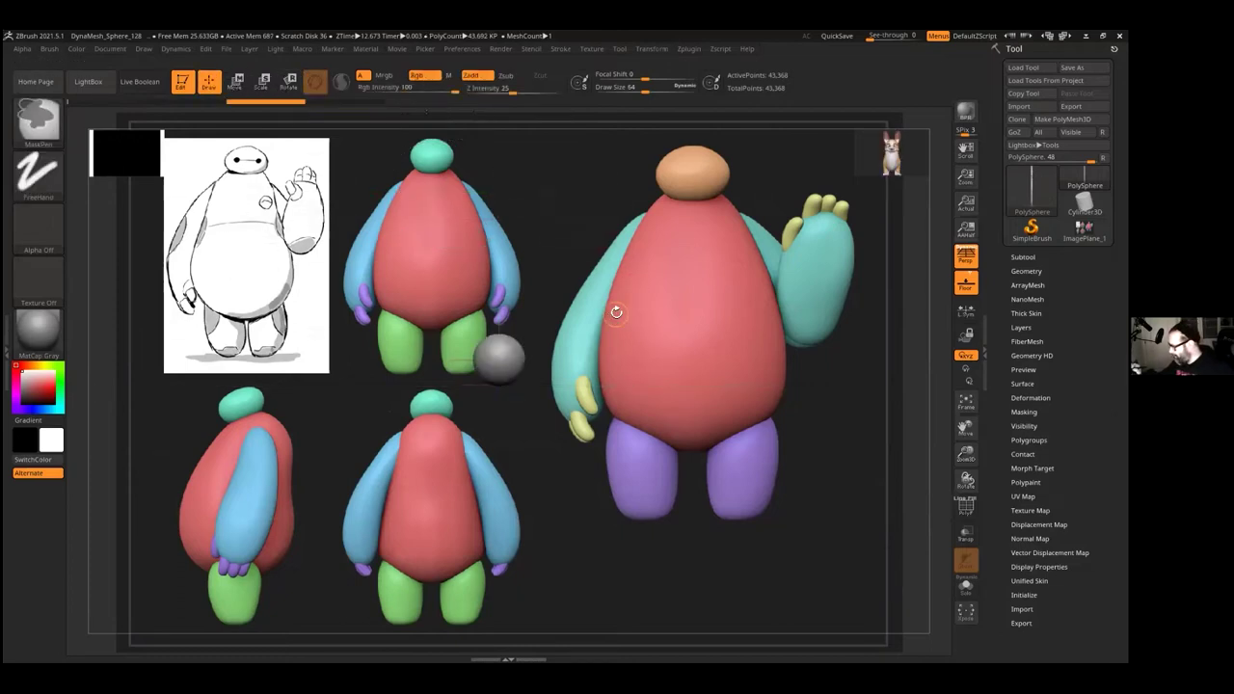
# Step: Try to place the sphere over the upper front-view figure's head by moving the geometry itself with the transform gizmo
pyautogui.click(236, 81)
pyautogui.moveTo(566, 360); pyautogui.dragTo(542, 360)
pyautogui.hotkey('ctrl', 'z')
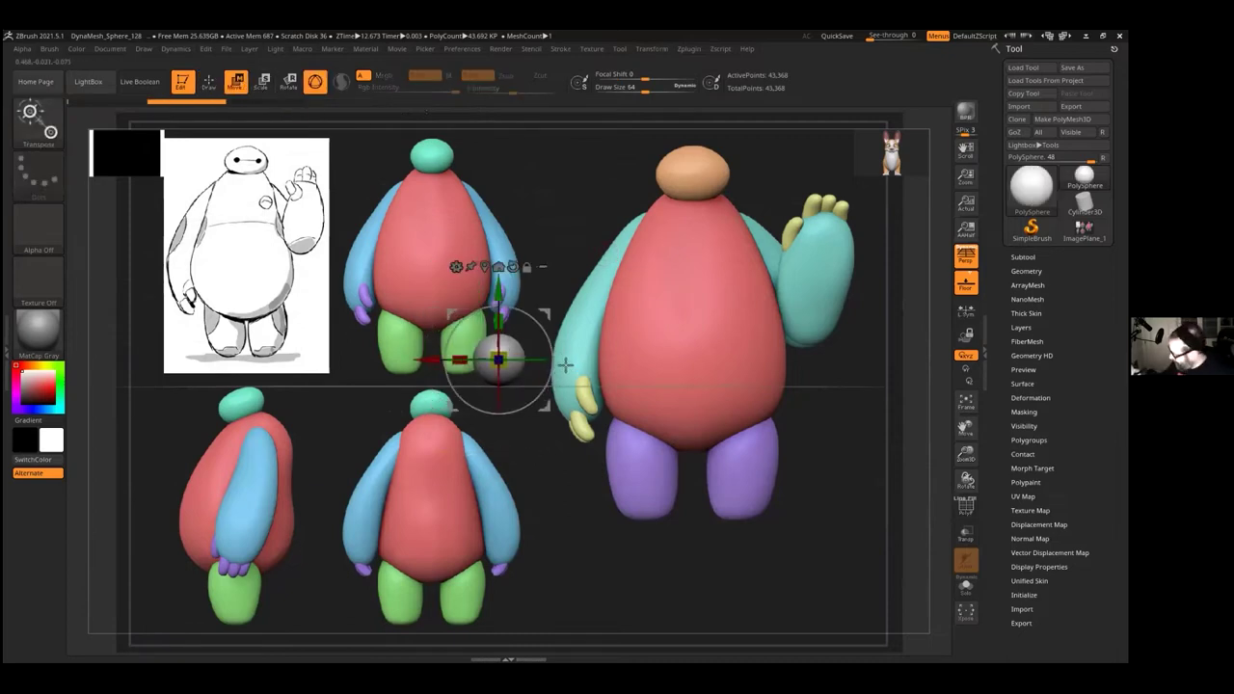
pyautogui.moveTo(430, 360); pyautogui.dragTo(375, 360)
pyautogui.moveTo(440, 286); pyautogui.dragTo(441, 99)
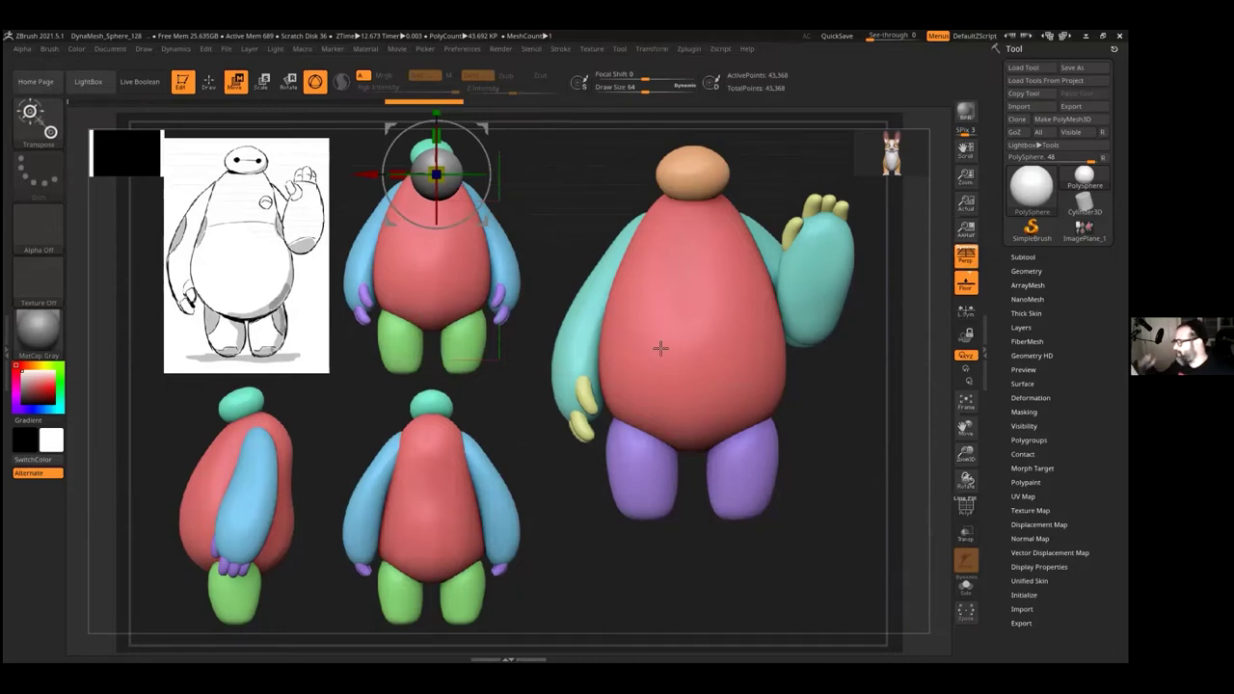
pyautogui.press('q')
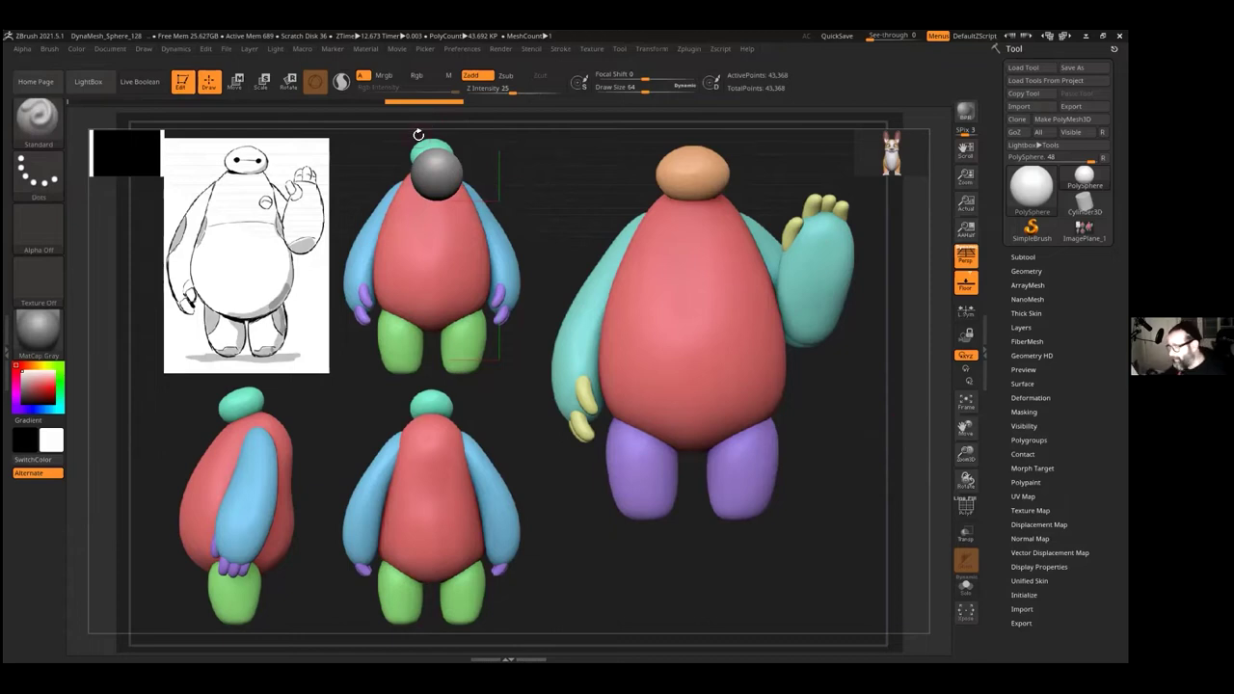
pyautogui.keyDown('alt'); pyautogui.moveTo(418, 135); pyautogui.dragTo(480, 405, button='right'); pyautogui.keyUp('alt')
pyautogui.press('ctrl')
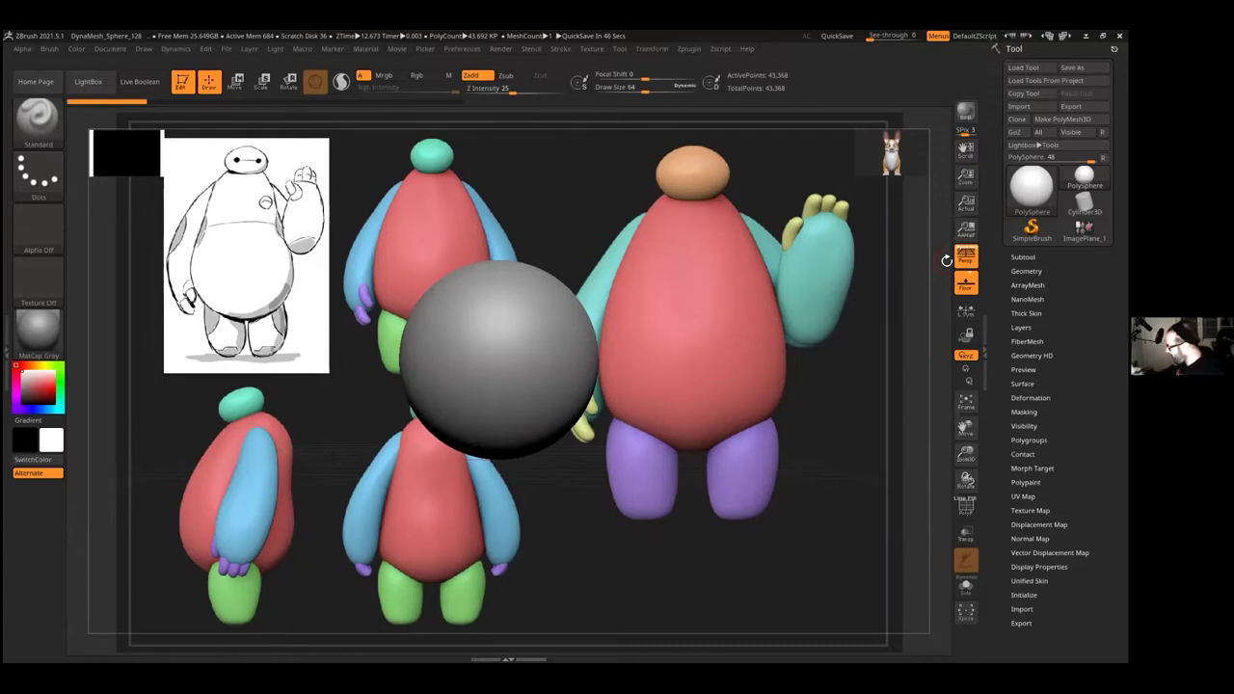
# Step: Turn off perspective distortion and compare the sphere's shape away from and near the canvas centre
pyautogui.keyDown('alt'); pyautogui.moveTo(768, 402); pyautogui.dragTo(528, 507); pyautogui.keyUp('alt')
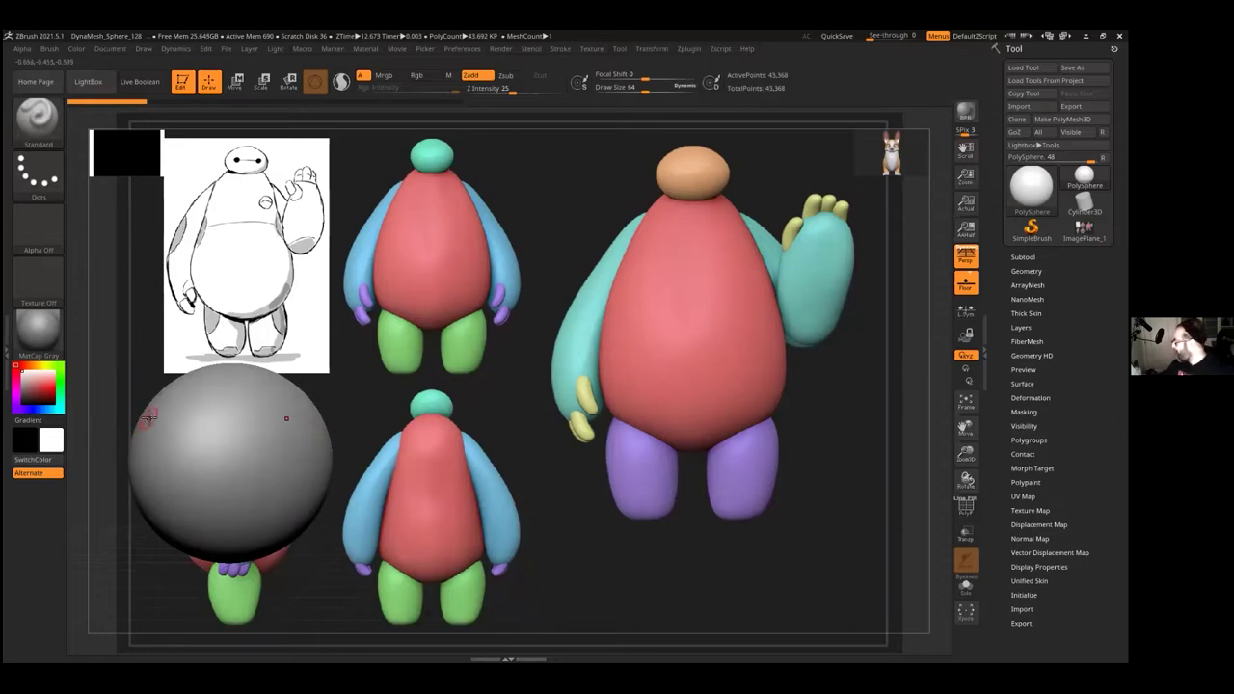
pyautogui.click(963, 257)
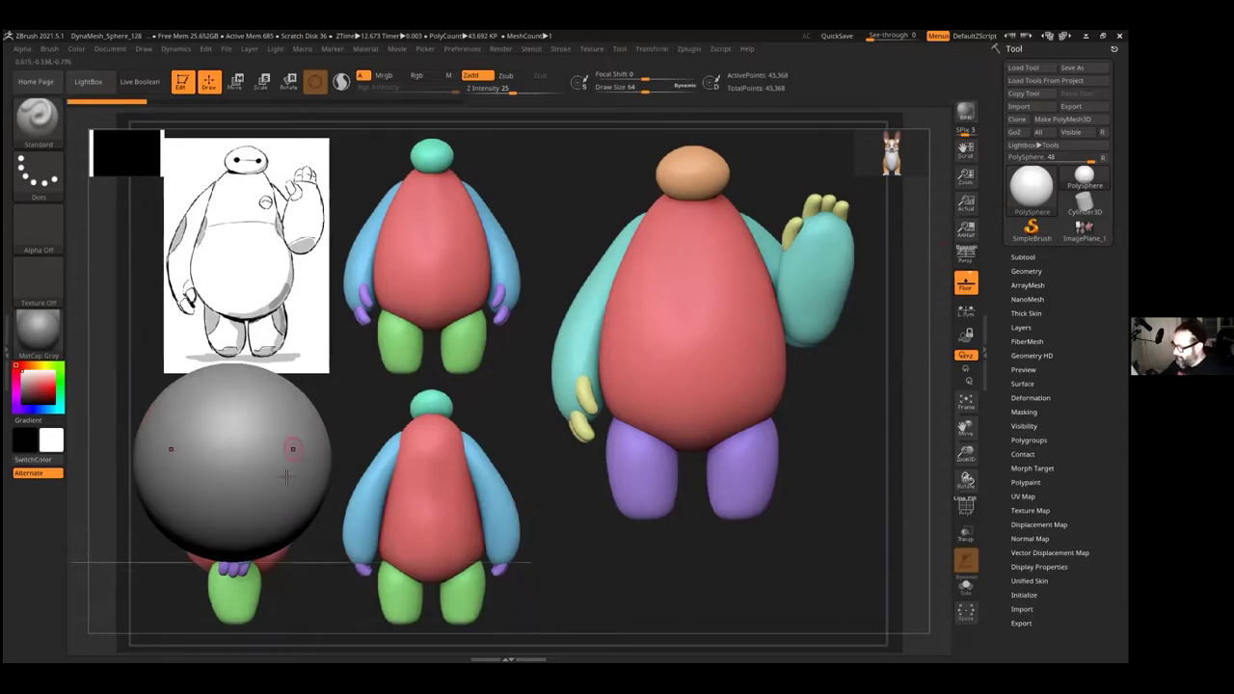
pyautogui.keyDown('alt'); pyautogui.moveTo(457, 422); pyautogui.dragTo(713, 306); pyautogui.keyUp('alt')
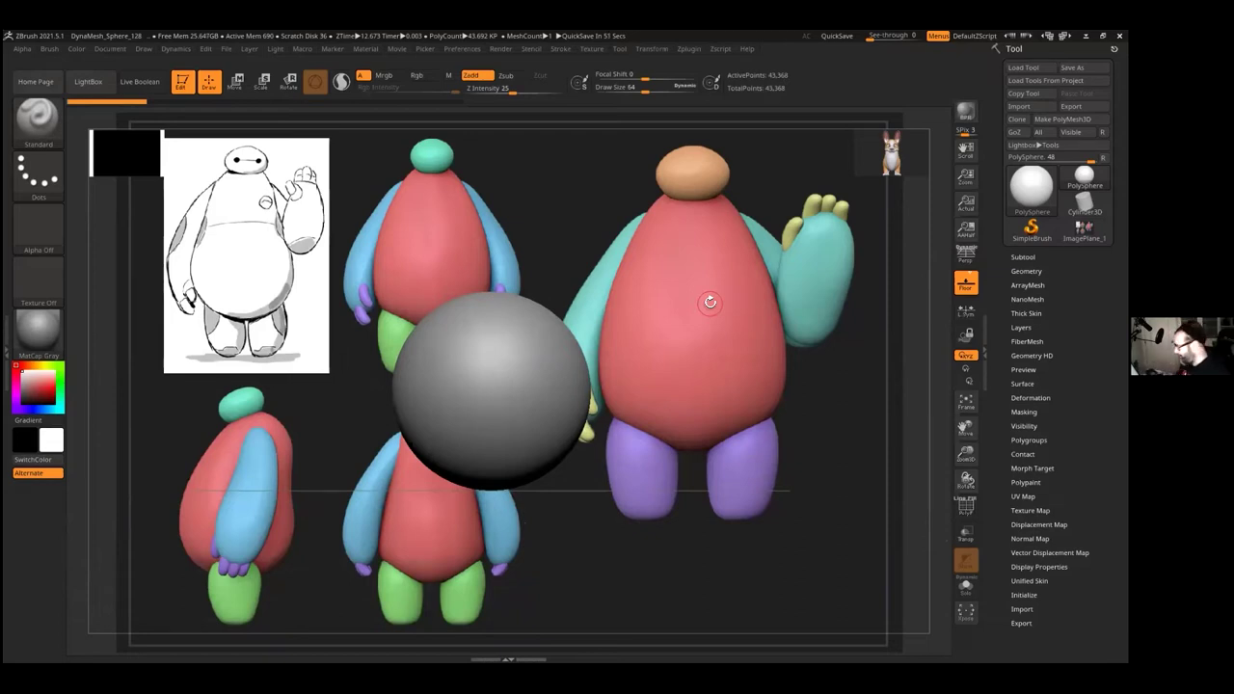
# Step: Scale the sphere down in the view and place it over the upper front-view figure's head without transforming its geometry
pyautogui.moveTo(966, 453); pyautogui.dragTo(964, 409)
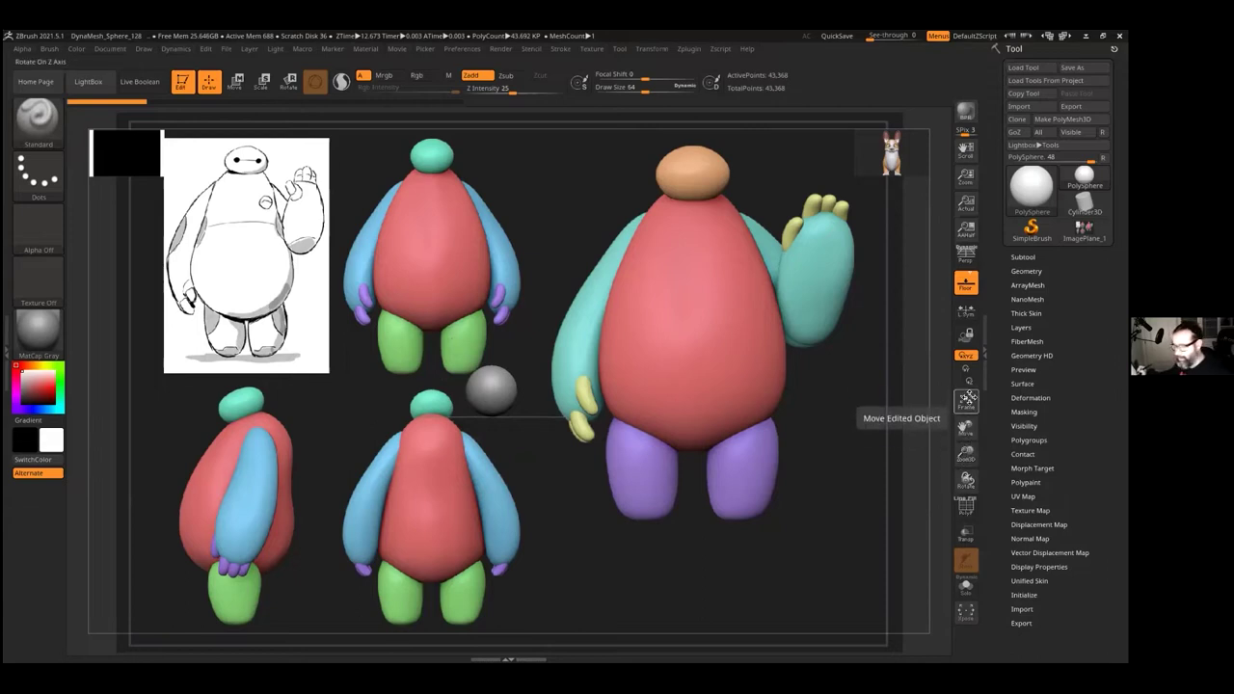
pyautogui.click(965, 453)
pyautogui.moveTo(965, 454)
pyautogui.mouseDown()
pyautogui.moveTo(967, 482)
pyautogui.moveTo(967, 455)
pyautogui.mouseUp()
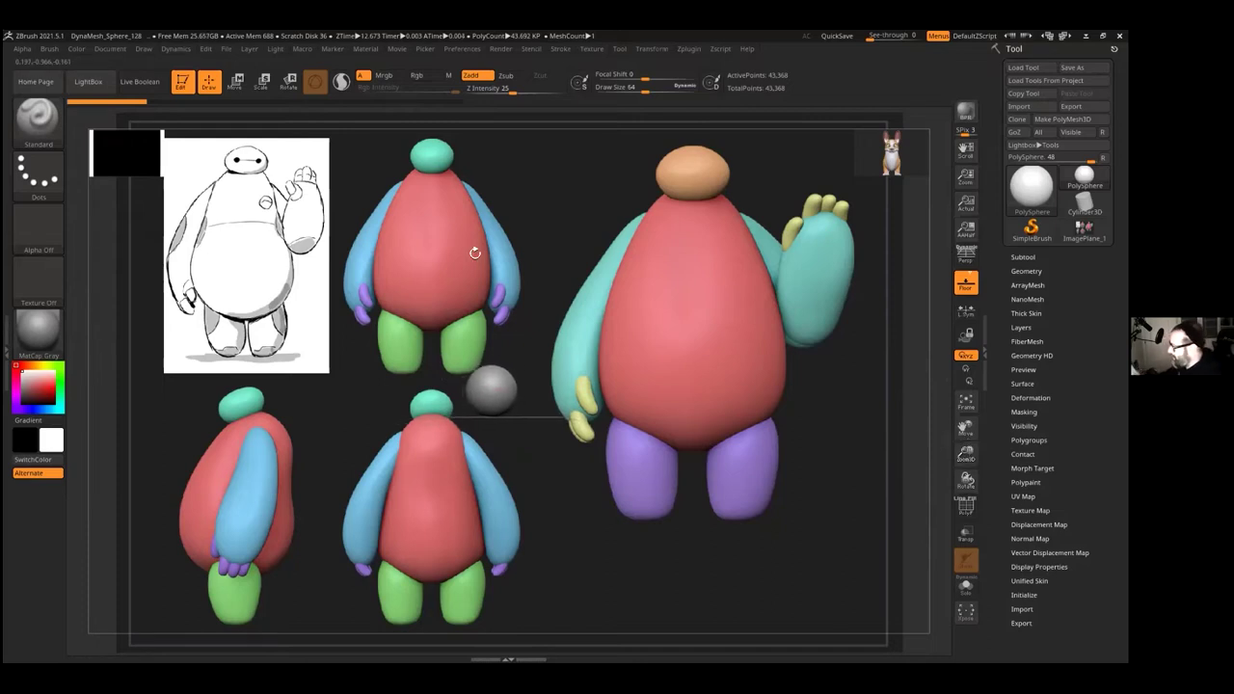
pyautogui.moveTo(966, 454); pyautogui.dragTo(969, 453)
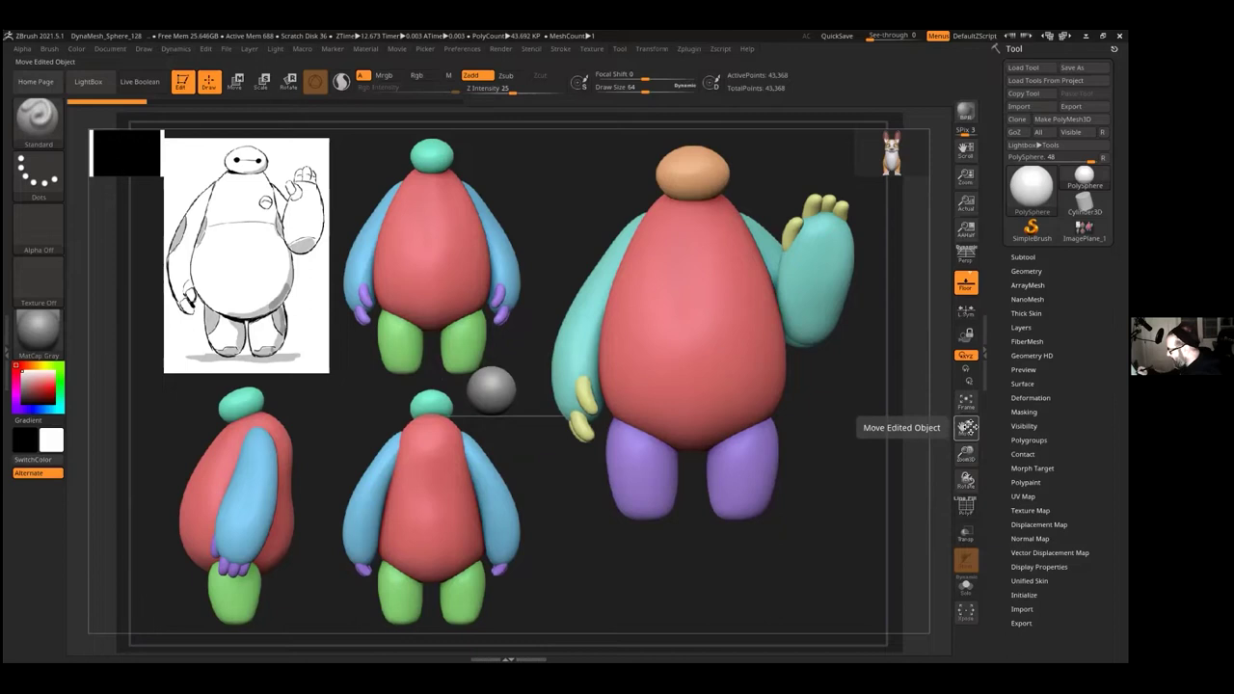
pyautogui.click(965, 430)
pyautogui.moveTo(965, 430); pyautogui.dragTo(935, 318)
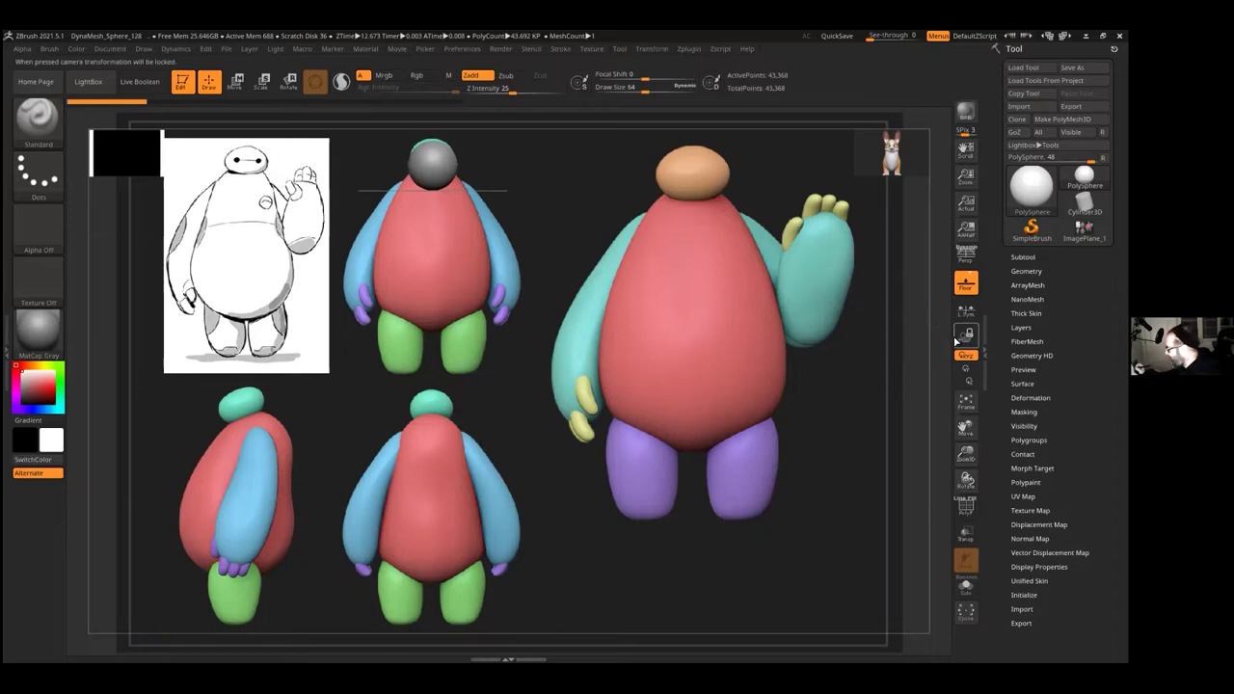
# Step: Fine-tune the sphere's view size and position until it covers the head of the upper front-view figure
pyautogui.moveTo(965, 427)
pyautogui.mouseDown()
pyautogui.moveTo(968, 443)
pyautogui.moveTo(953, 412)
pyautogui.mouseUp()
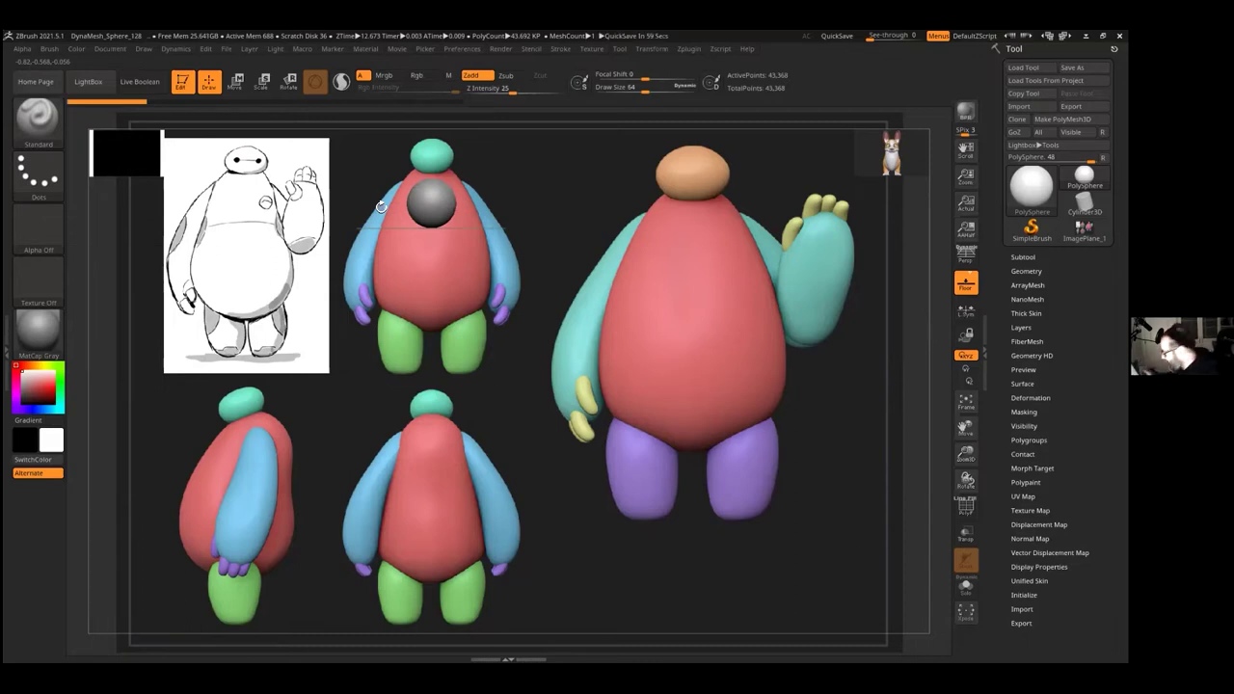
pyautogui.moveTo(968, 434); pyautogui.dragTo(967, 411)
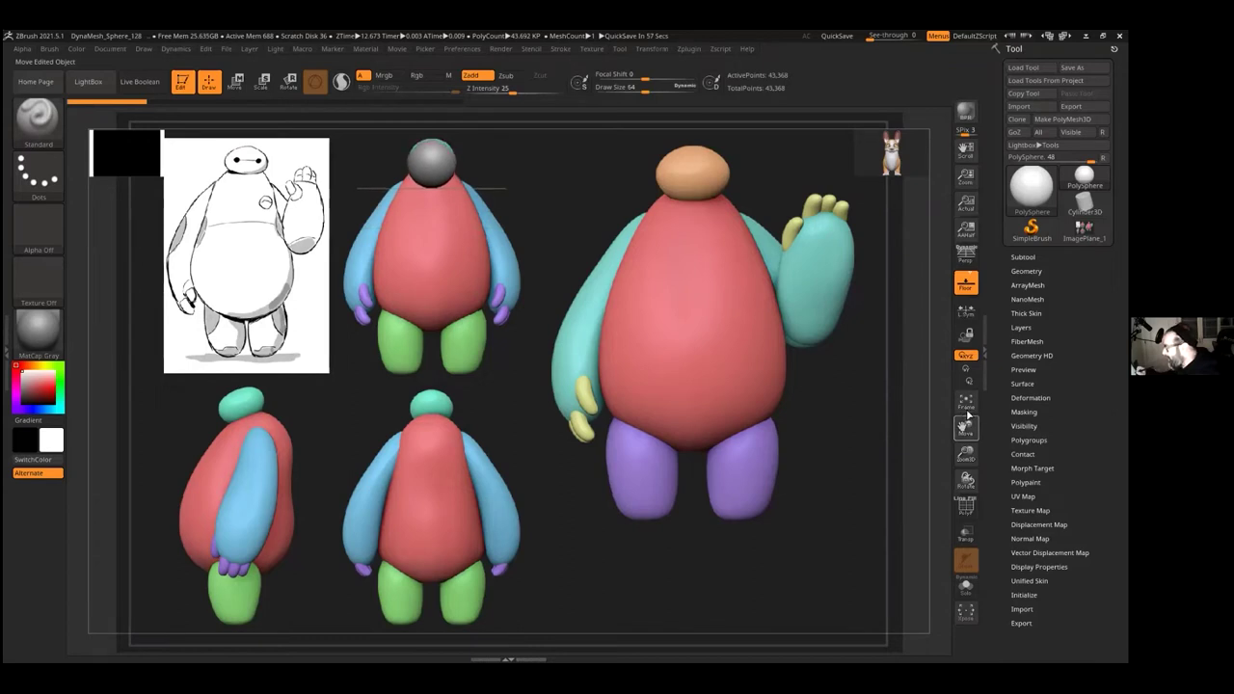
pyautogui.moveTo(966, 455); pyautogui.dragTo(967, 426)
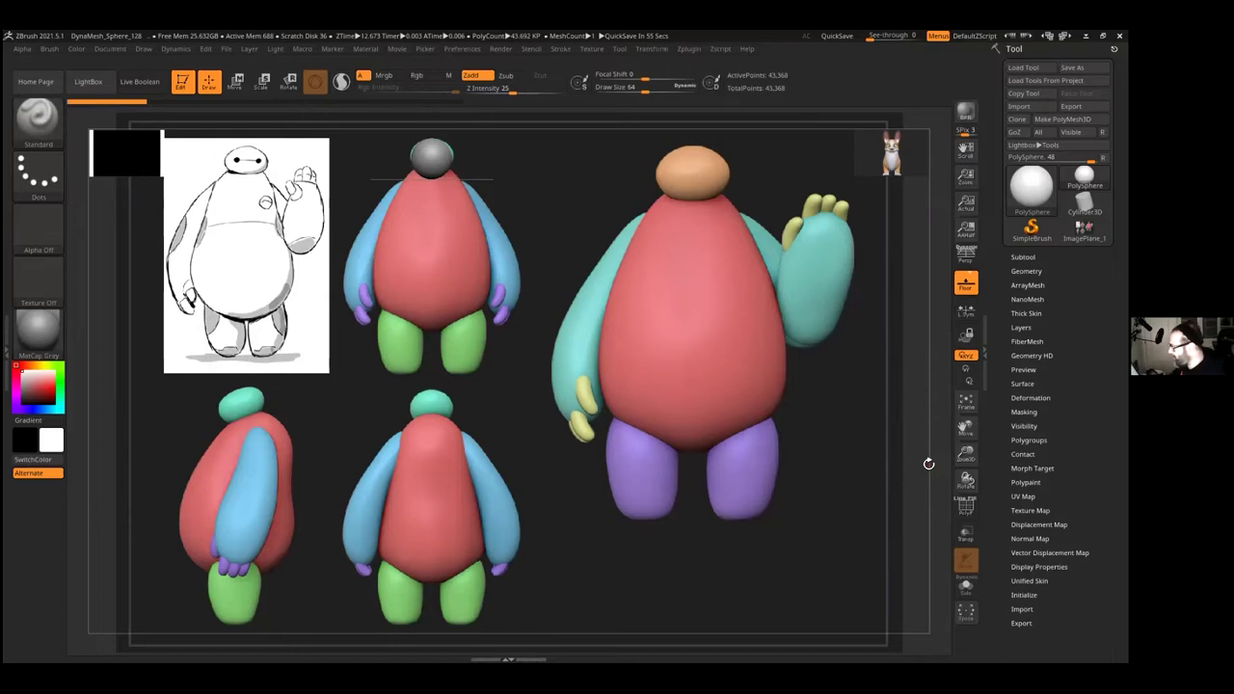
pyautogui.moveTo(965, 426); pyautogui.dragTo(966, 431)
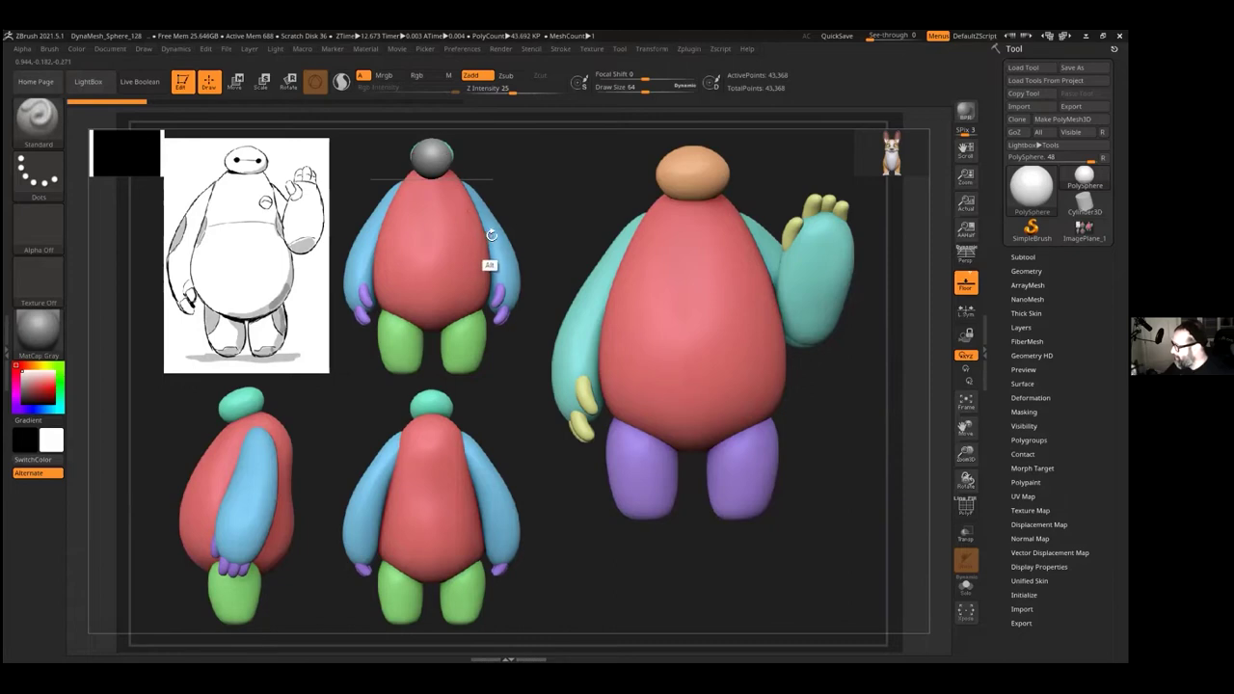
pyautogui.keyDown('alt'); pyautogui.moveTo(488, 228); pyautogui.dragTo(584, 334); pyautogui.keyUp('alt')
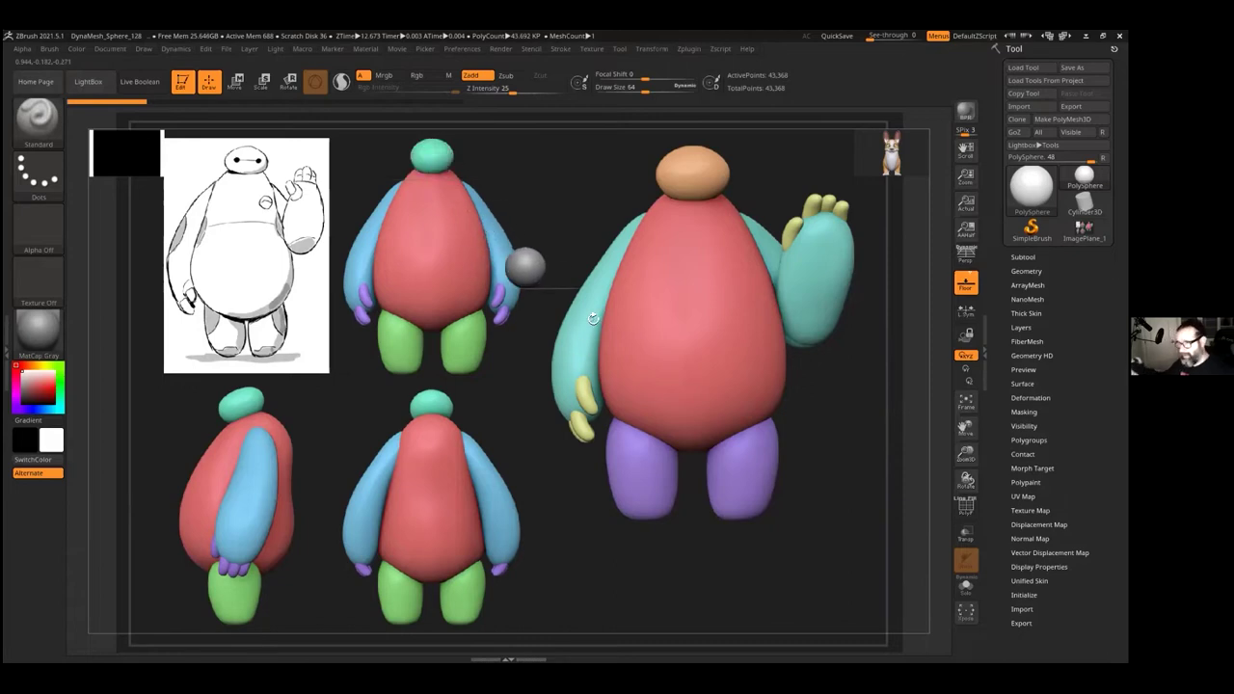
pyautogui.moveTo(965, 427); pyautogui.dragTo(919, 377)
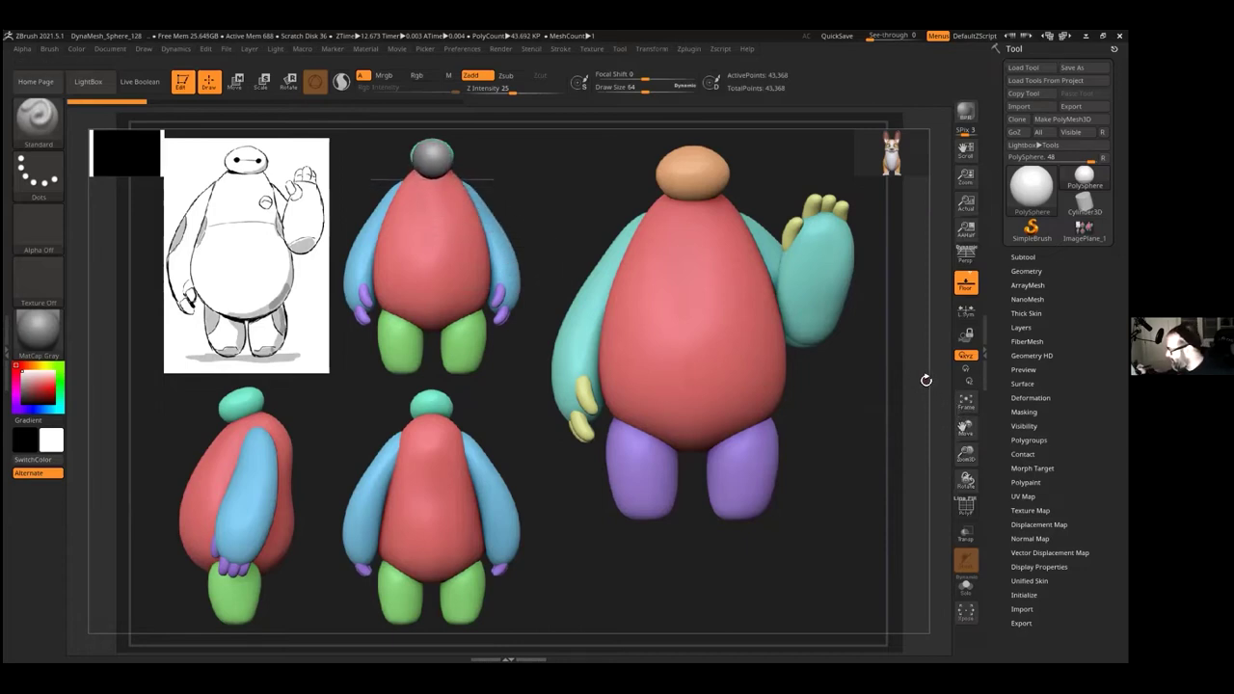
pyautogui.moveTo(964, 430); pyautogui.dragTo(964, 428)
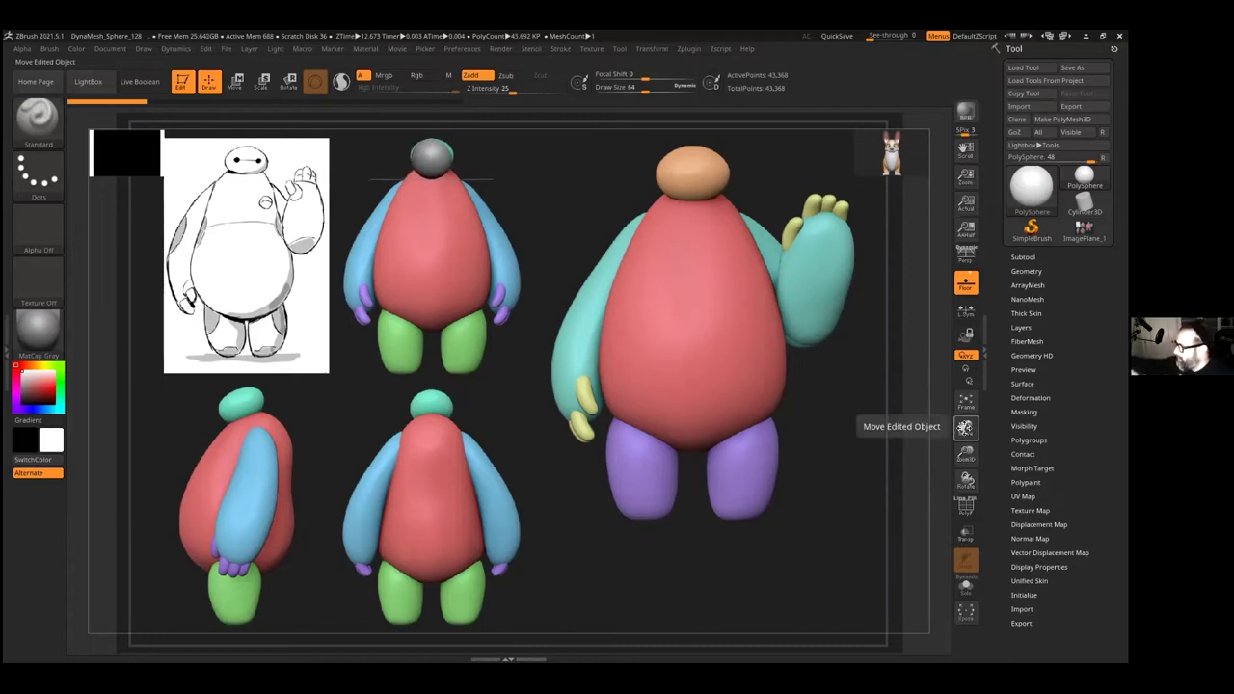
# Step: Store the aligned view as Front in the ZAppLink properties and test recalling it after shifting the sphere away
pyautogui.click(111, 49)
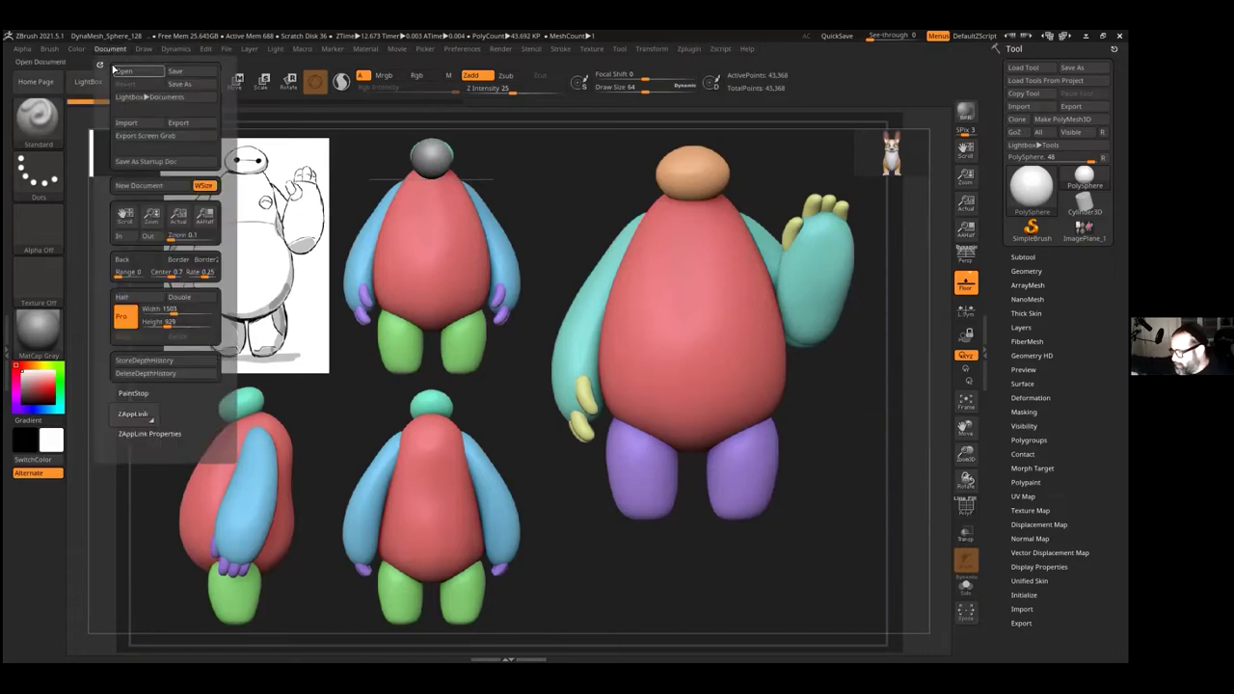
pyautogui.click(164, 433)
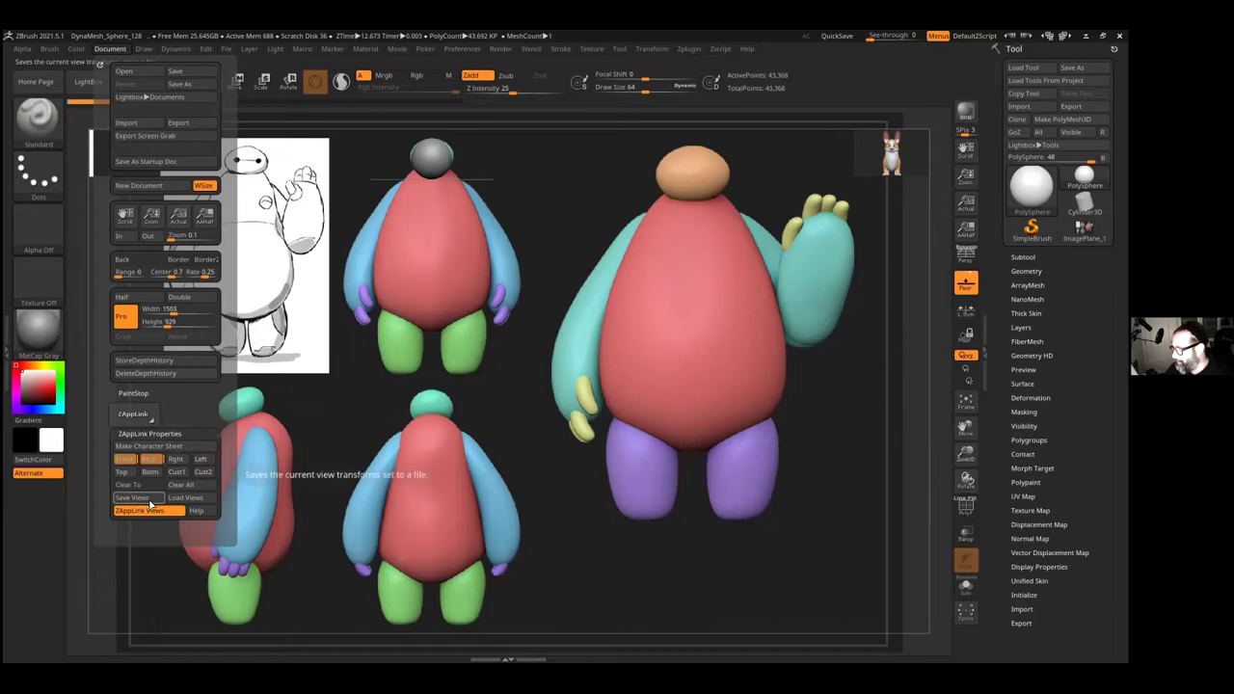
pyautogui.keyDown('alt'); pyautogui.moveTo(591, 401); pyautogui.dragTo(813, 542); pyautogui.keyUp('alt')
pyautogui.click(111, 49)
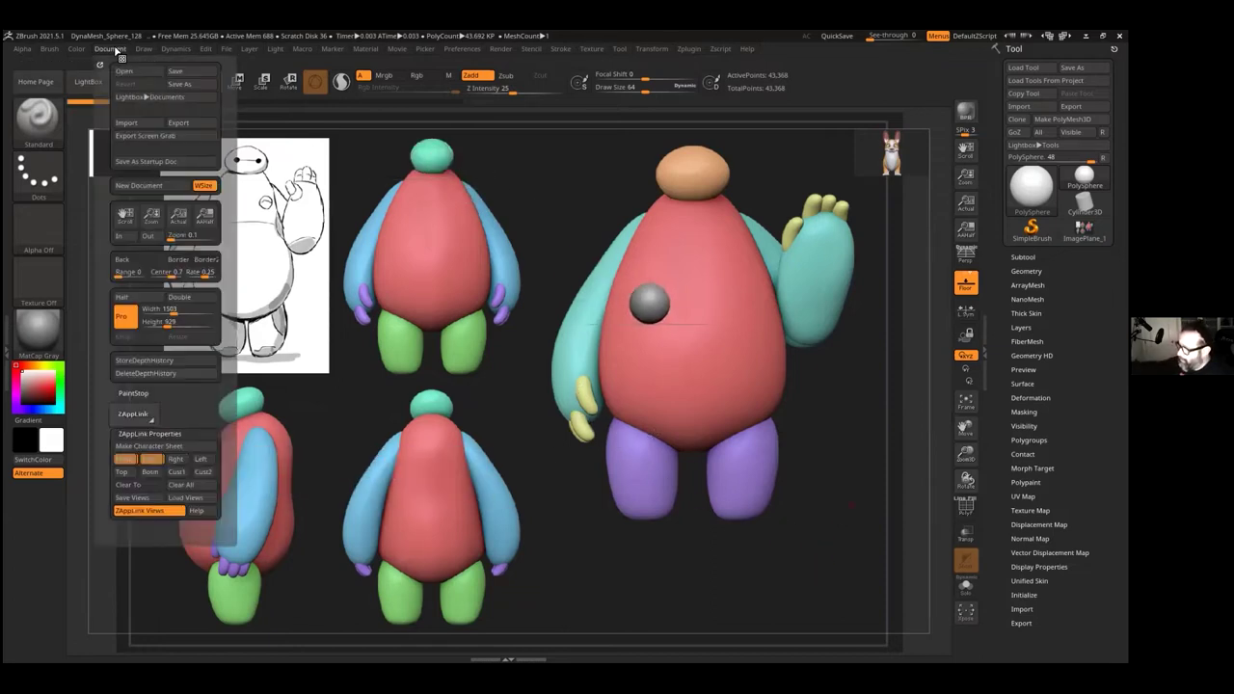
pyautogui.click(126, 460)
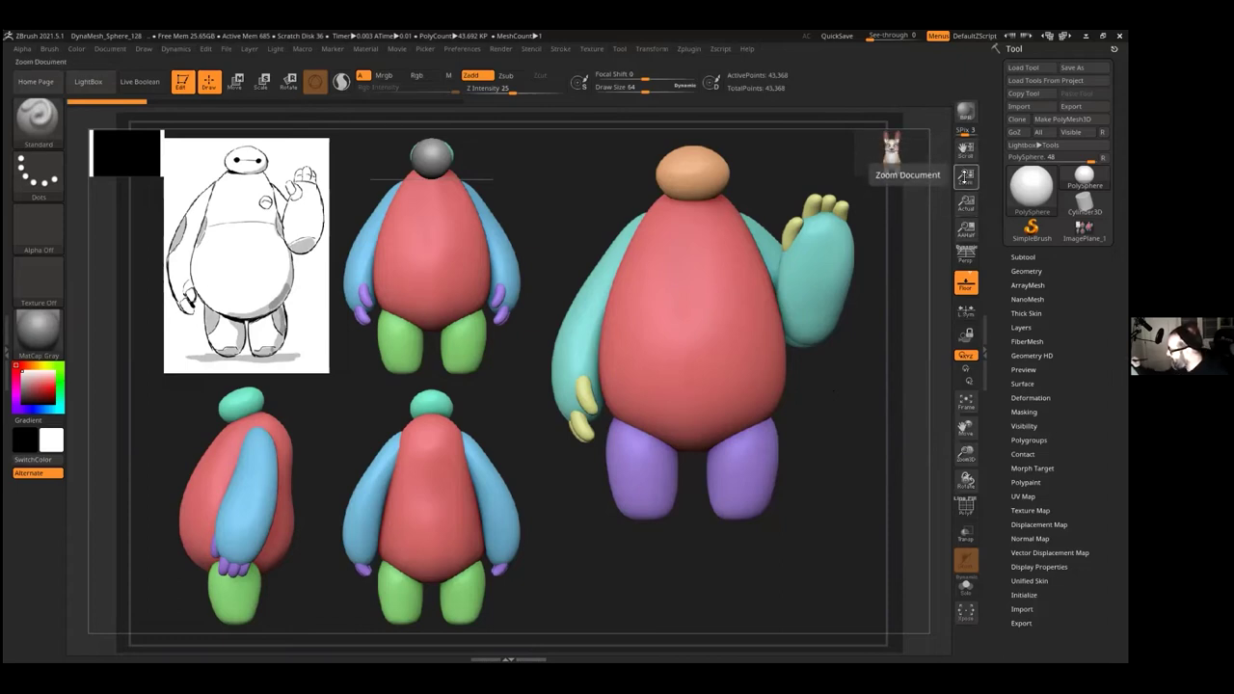
# Step: Choose the Move brush from the sculpting brushes for shaping the sphere against the front-view head
pyautogui.moveTo(965, 175); pyautogui.dragTo(1074, 203)
pyautogui.moveTo(965, 147); pyautogui.dragTo(964, 152)
pyautogui.moveTo(1030, 185)
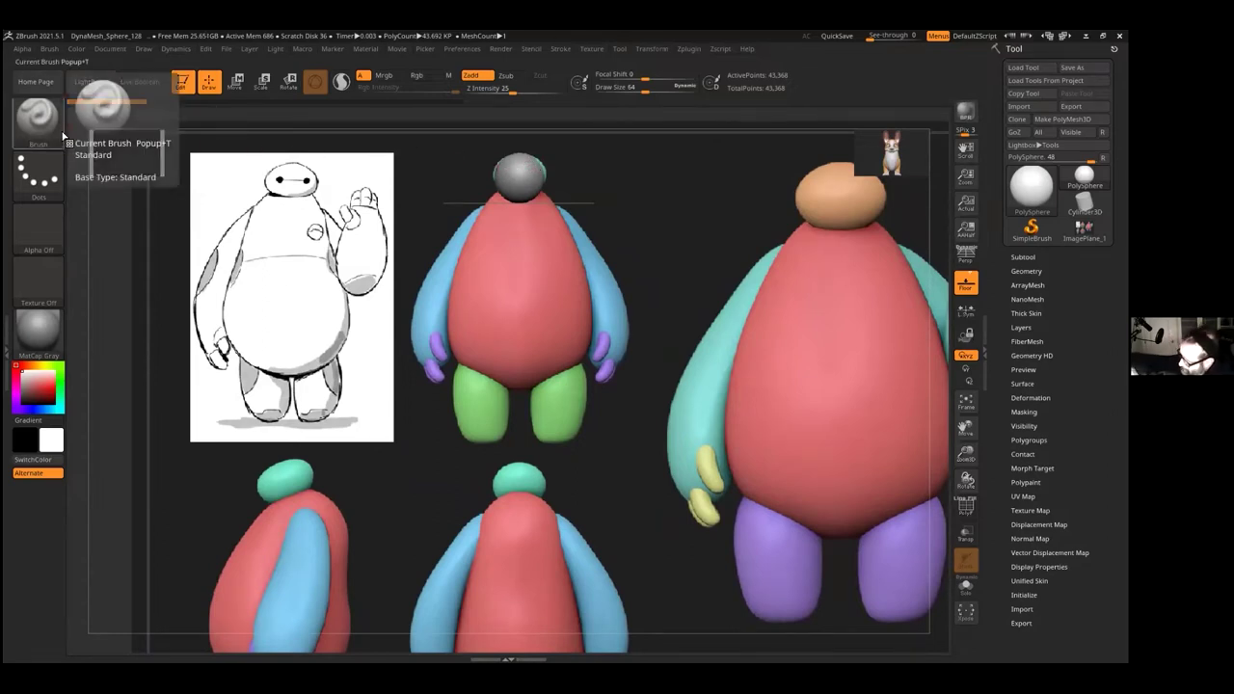
pyautogui.click(39, 118)
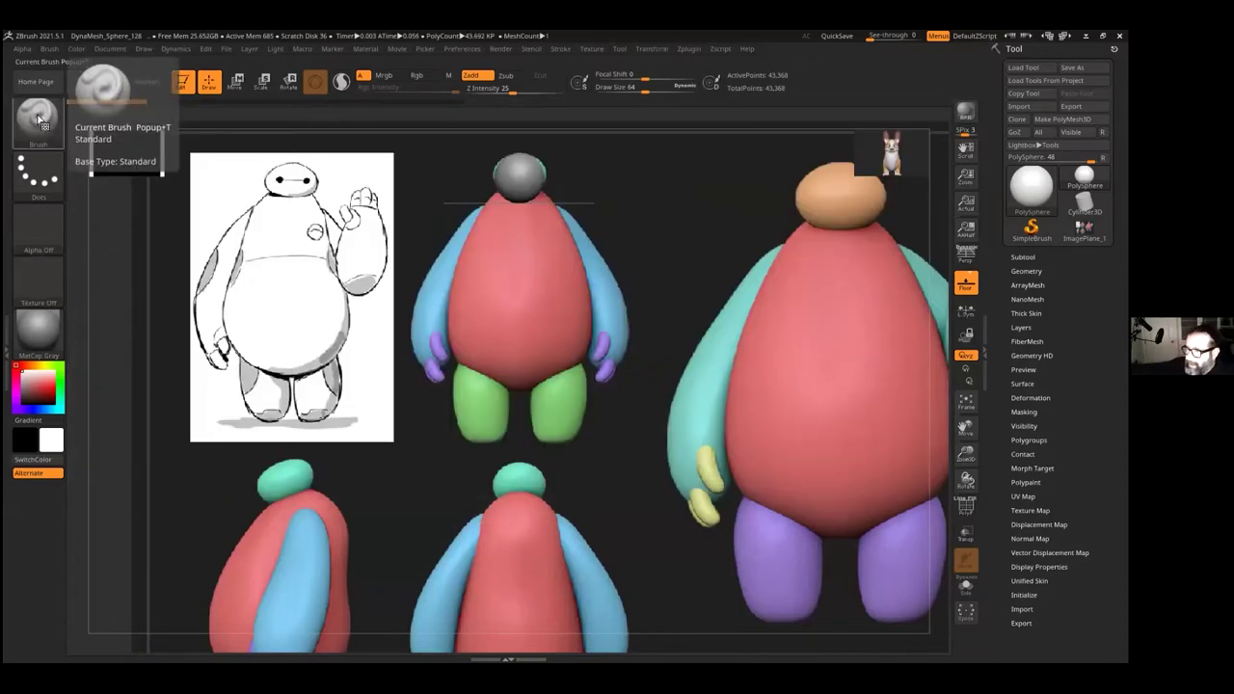
pyautogui.click(42, 118)
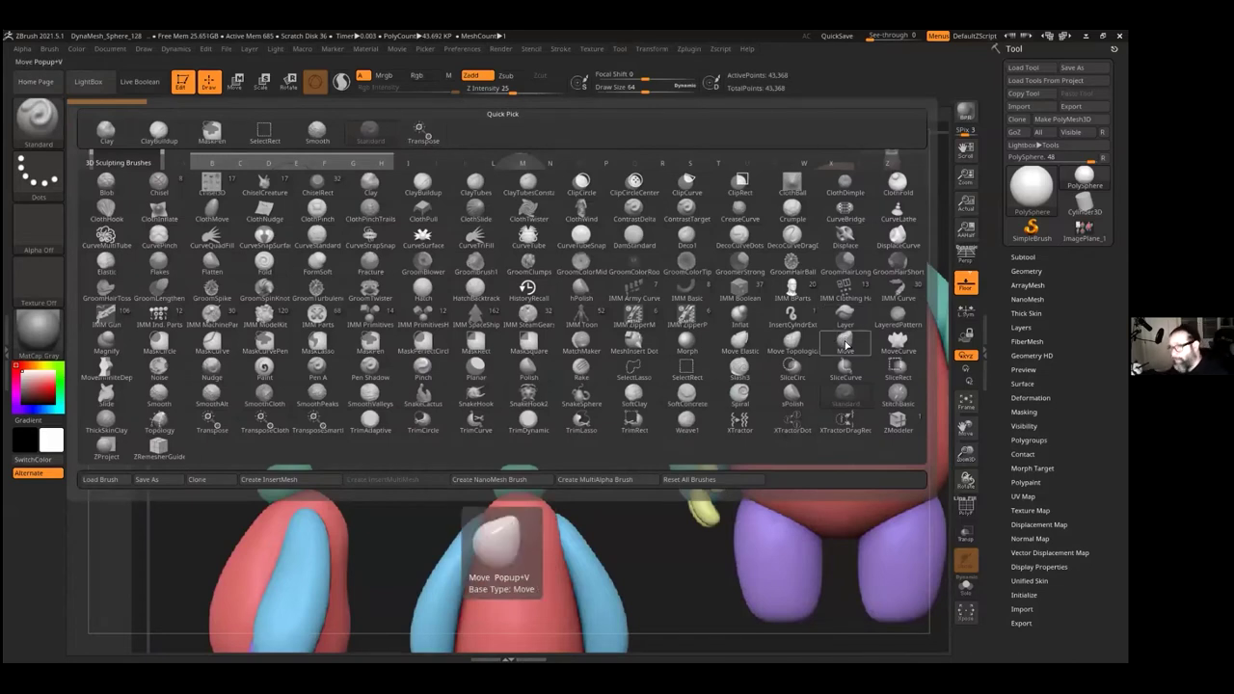
pyautogui.click(846, 344)
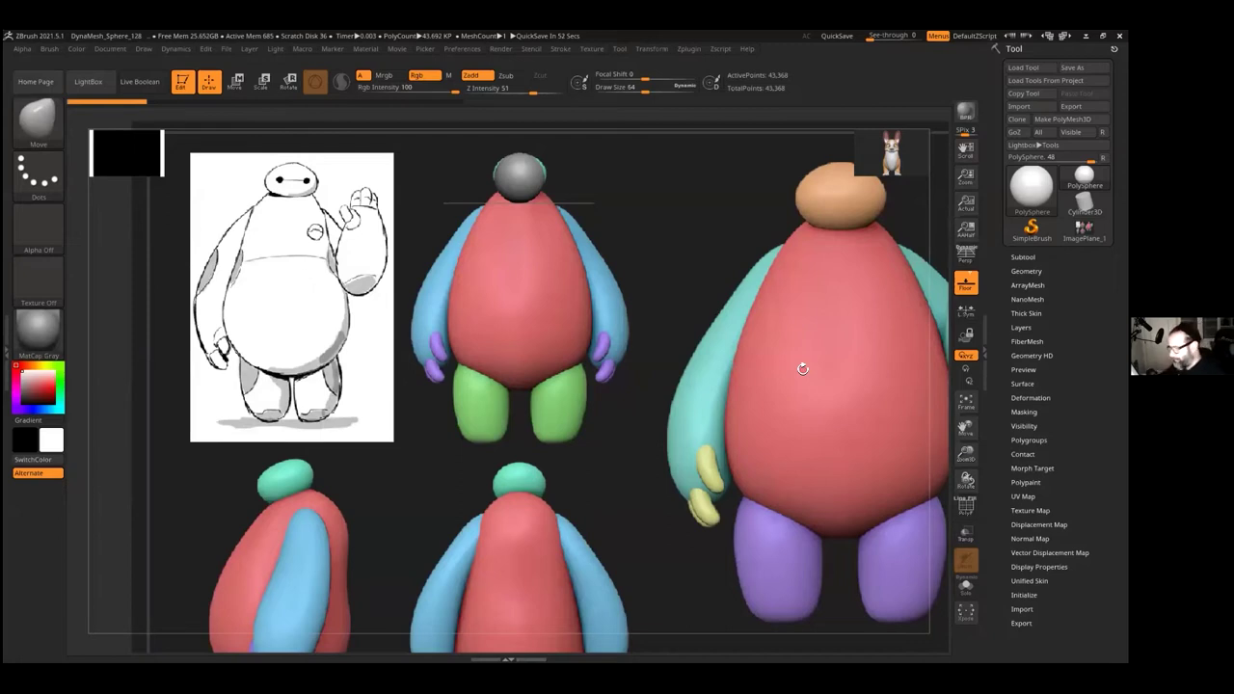
# Step: Disable the dynamic brush size and set the Move brush's Draw Size to about 57
pyautogui.click(617, 86)
pyautogui.write('5')
pyautogui.moveTo(642, 87); pyautogui.dragTo(694, 92)
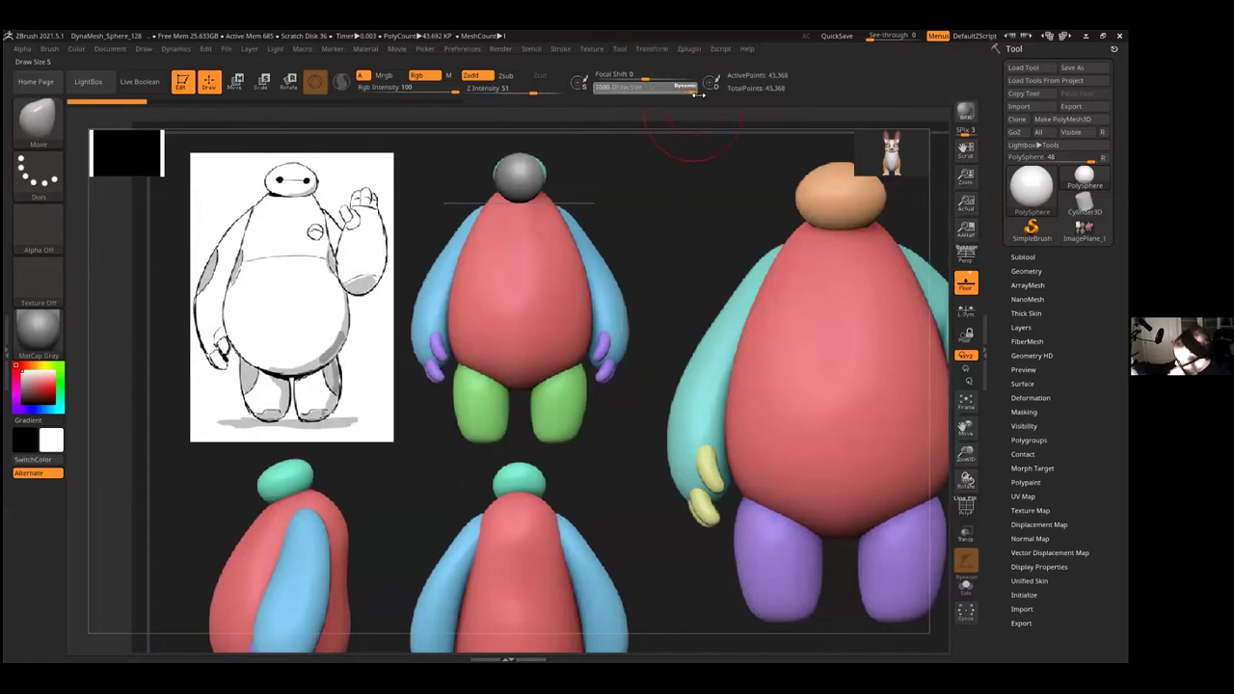
pyautogui.click(681, 88)
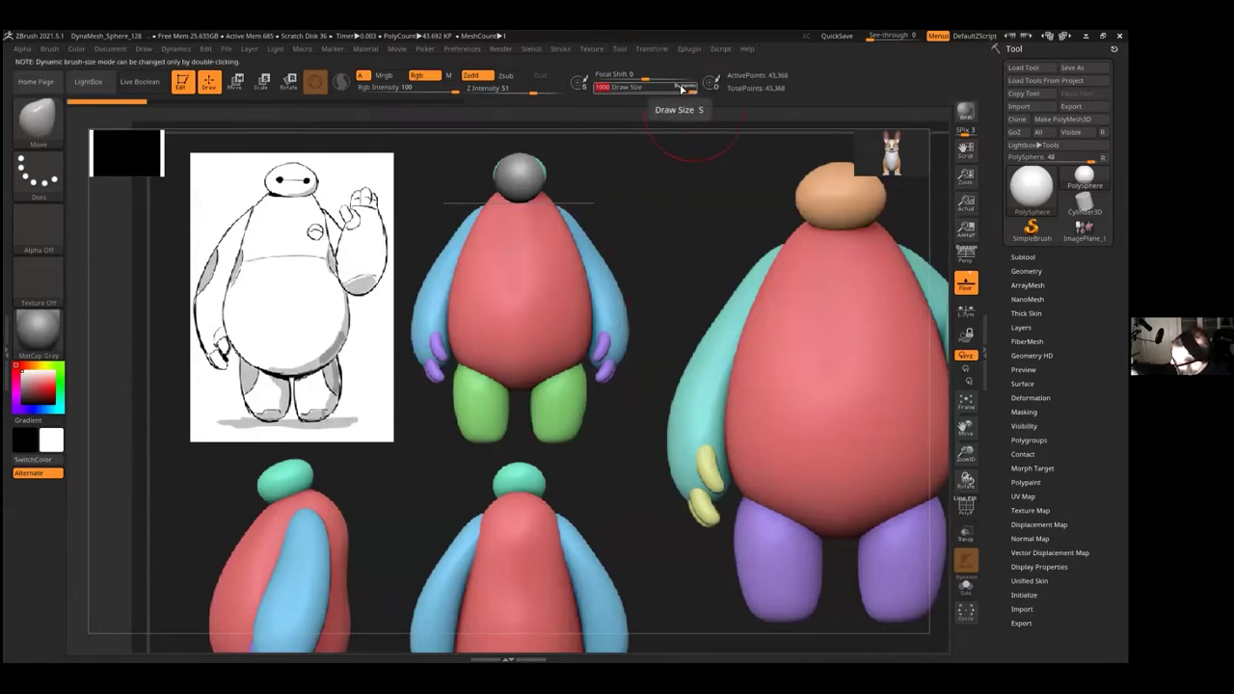
pyautogui.doubleClick(682, 89)
pyautogui.moveTo(682, 87)
pyautogui.mouseDown()
pyautogui.moveTo(629, 88)
pyautogui.moveTo(652, 88)
pyautogui.mouseUp()
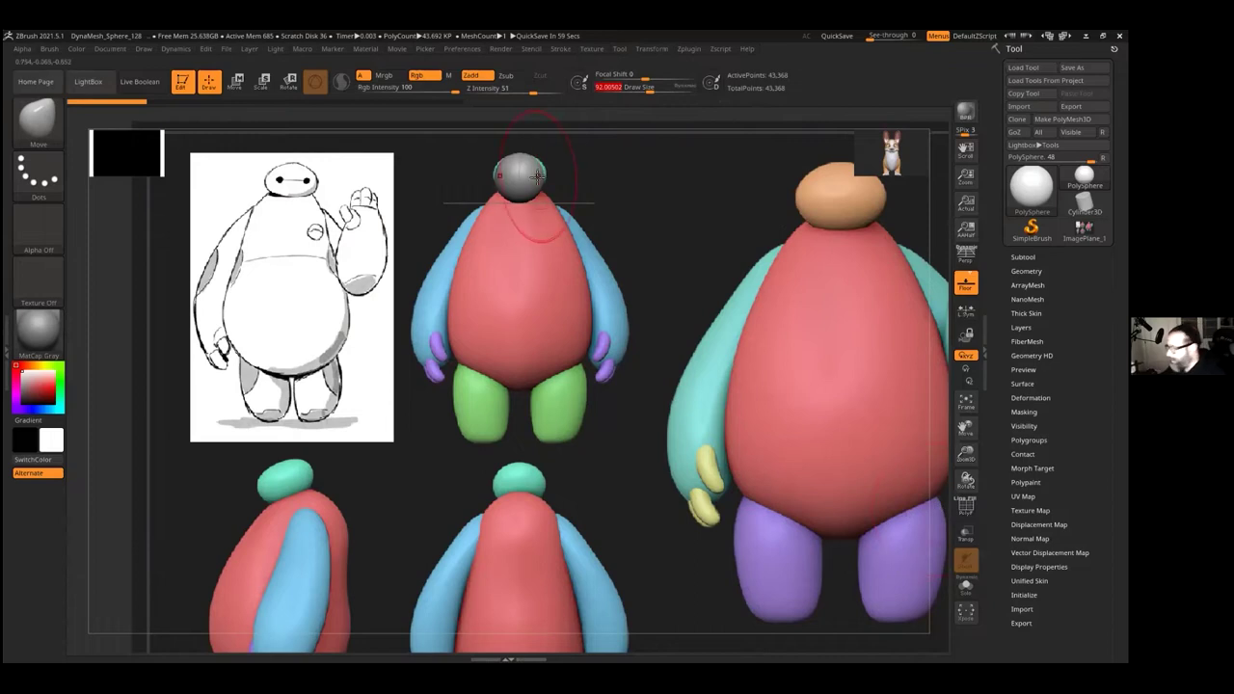
pyautogui.moveTo(649, 89); pyautogui.dragTo(645, 89)
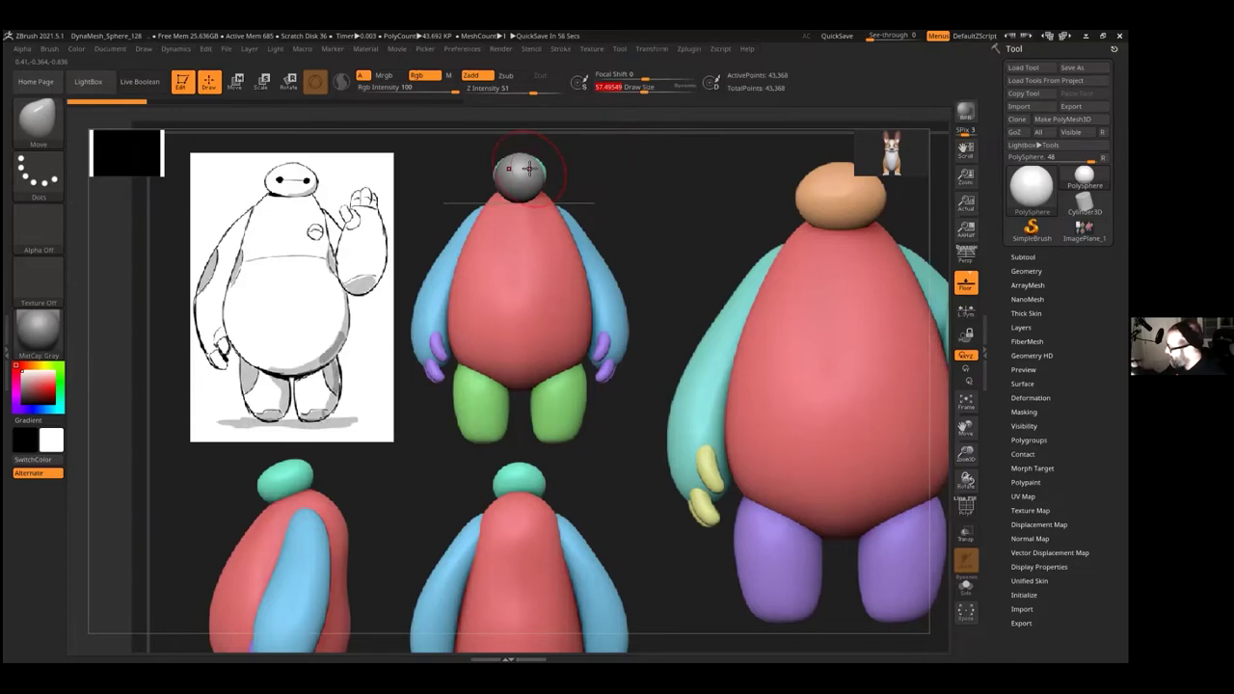
# Step: Examine the image plane's Reference Views options, including the view slots, model opacity and Store View
pyautogui.click(592, 48)
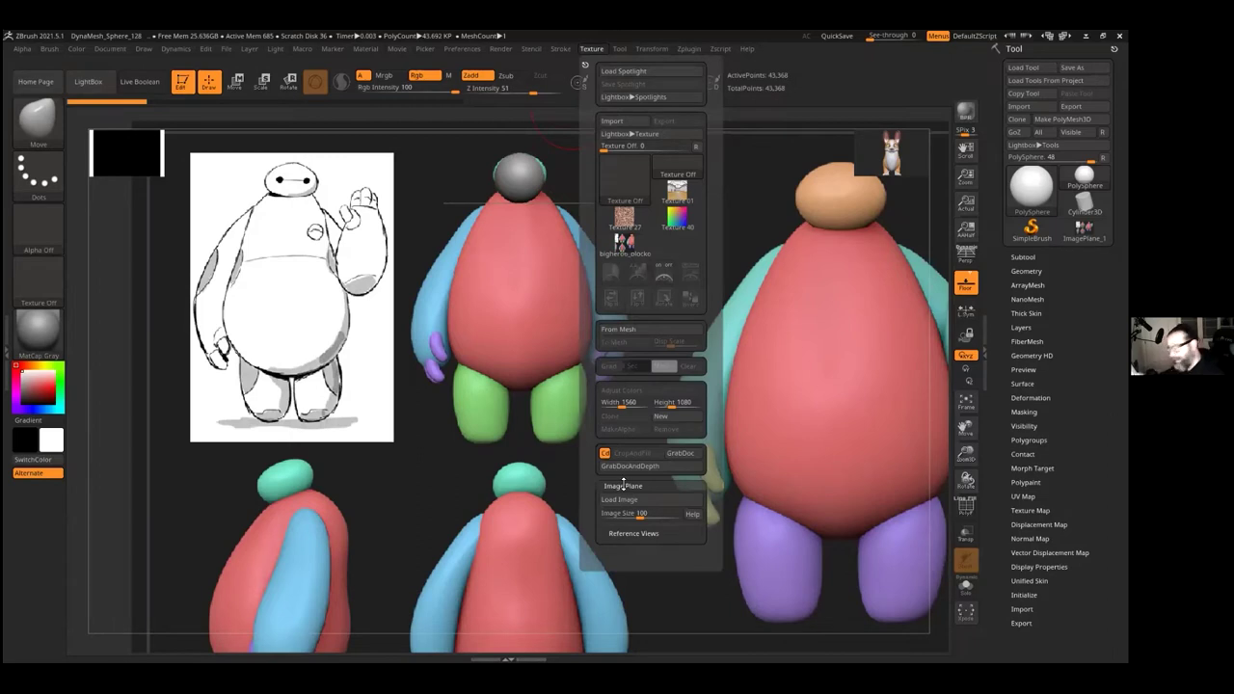
pyautogui.click(625, 533)
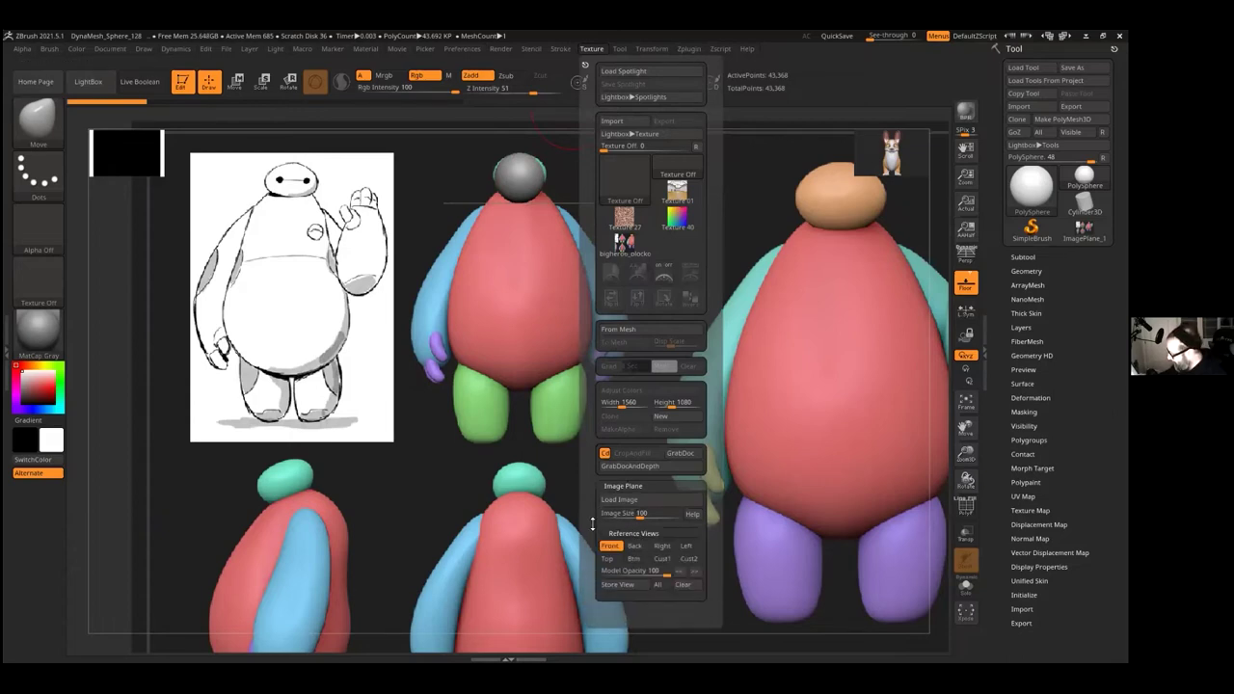
pyautogui.scroll(-3, 600, 521)
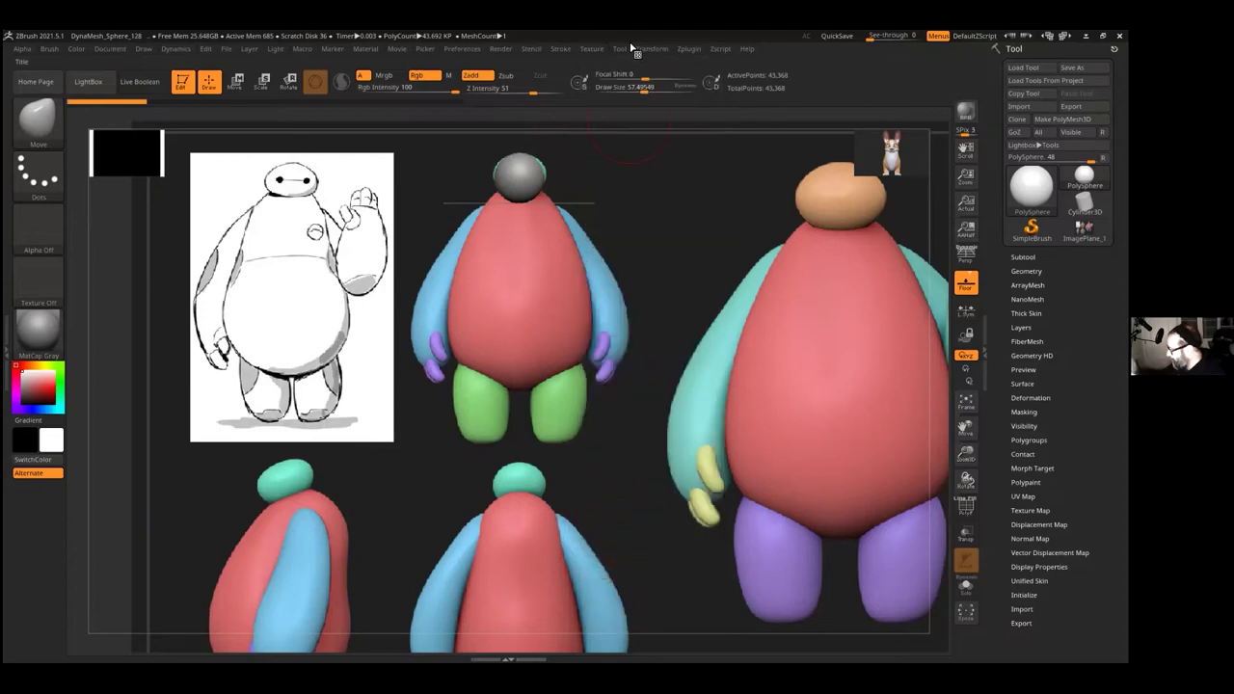
pyautogui.click(595, 50)
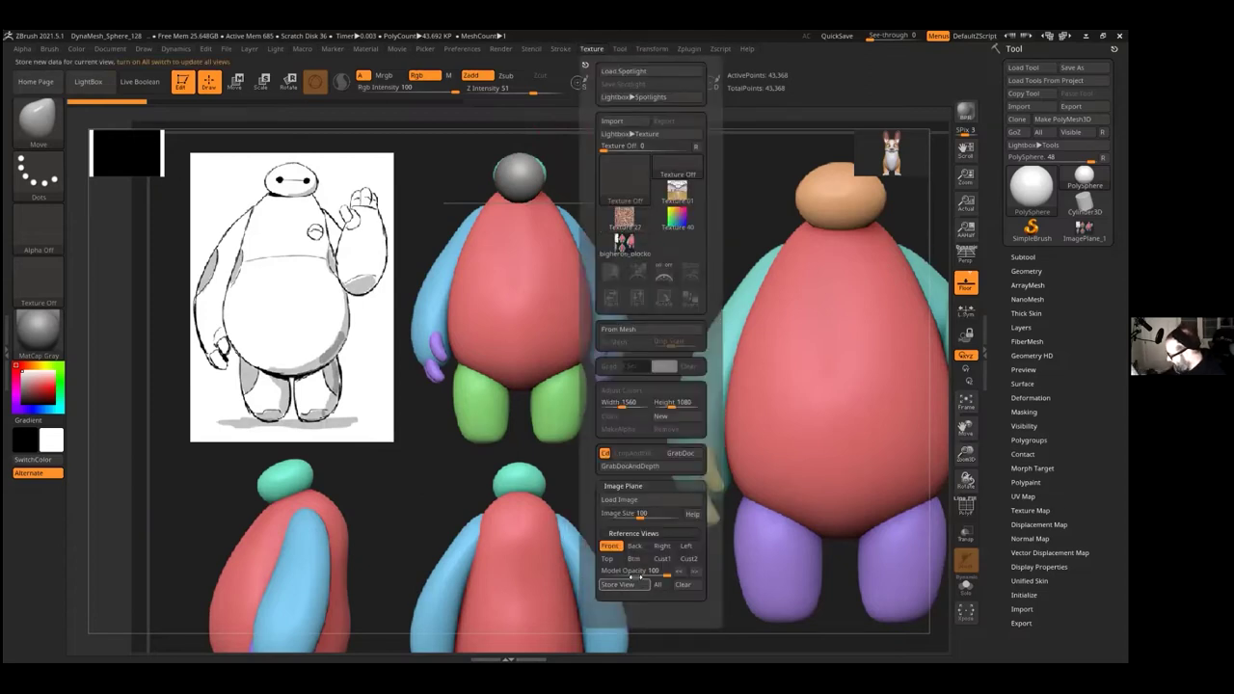
pyautogui.click(618, 532)
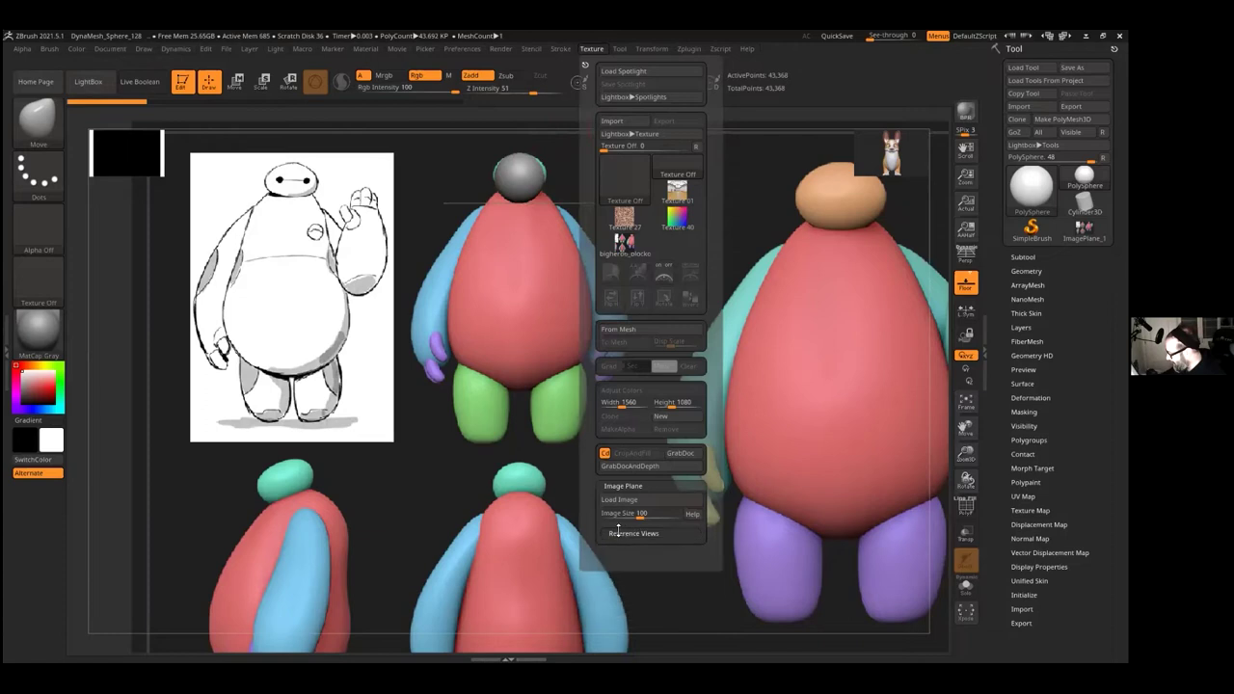
# Step: Lower the model opacity to about 34 in the image plane's Reference Views so the reference head shows through the sphere
pyautogui.click(634, 533)
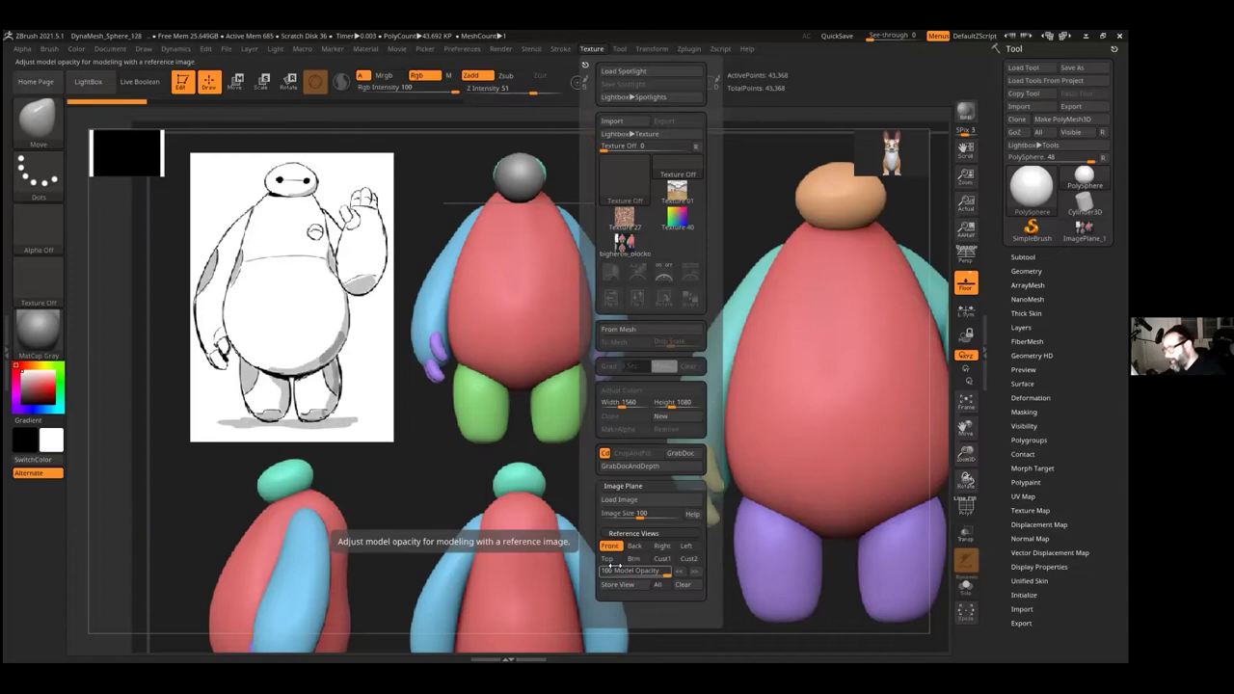
pyautogui.click(644, 569)
pyautogui.moveTo(662, 574); pyautogui.dragTo(631, 585)
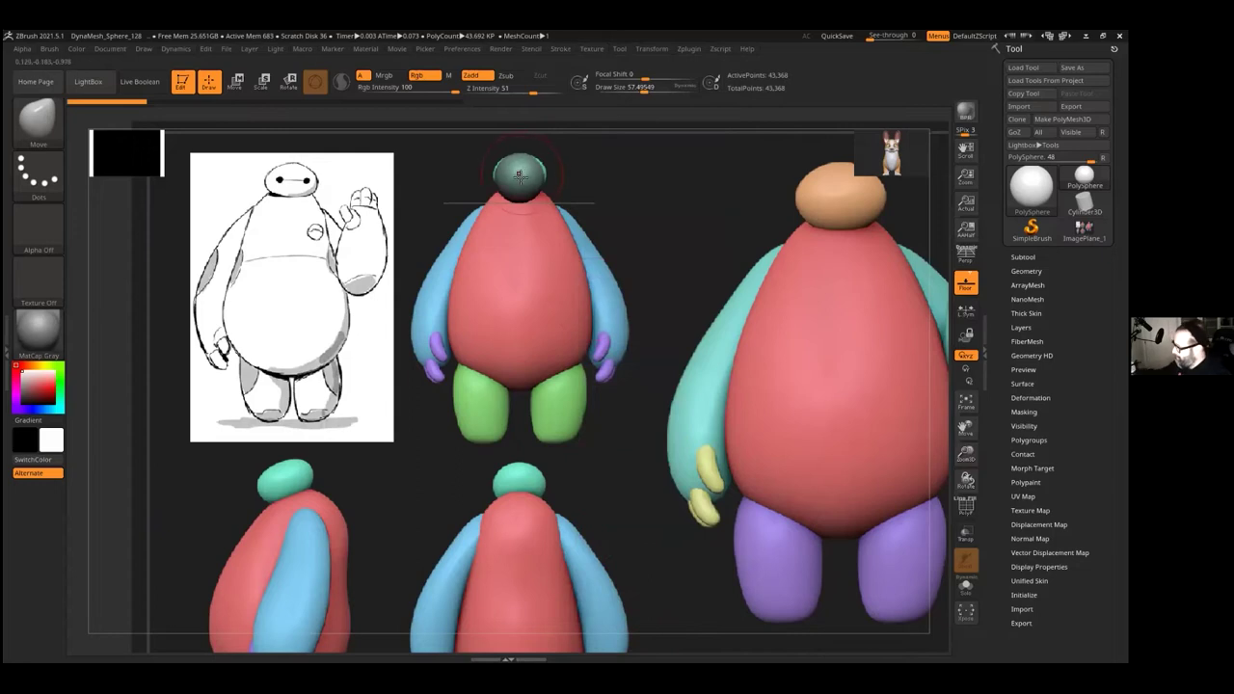
pyautogui.click(591, 48)
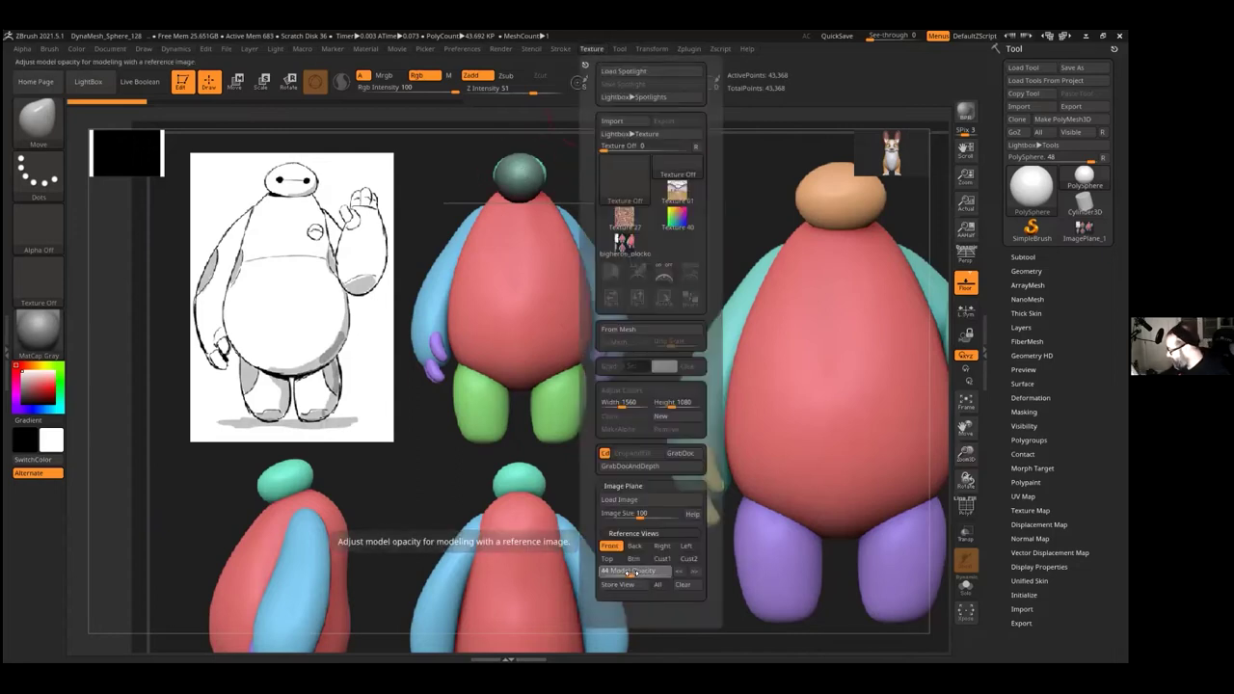
pyautogui.moveTo(633, 571); pyautogui.dragTo(625, 573)
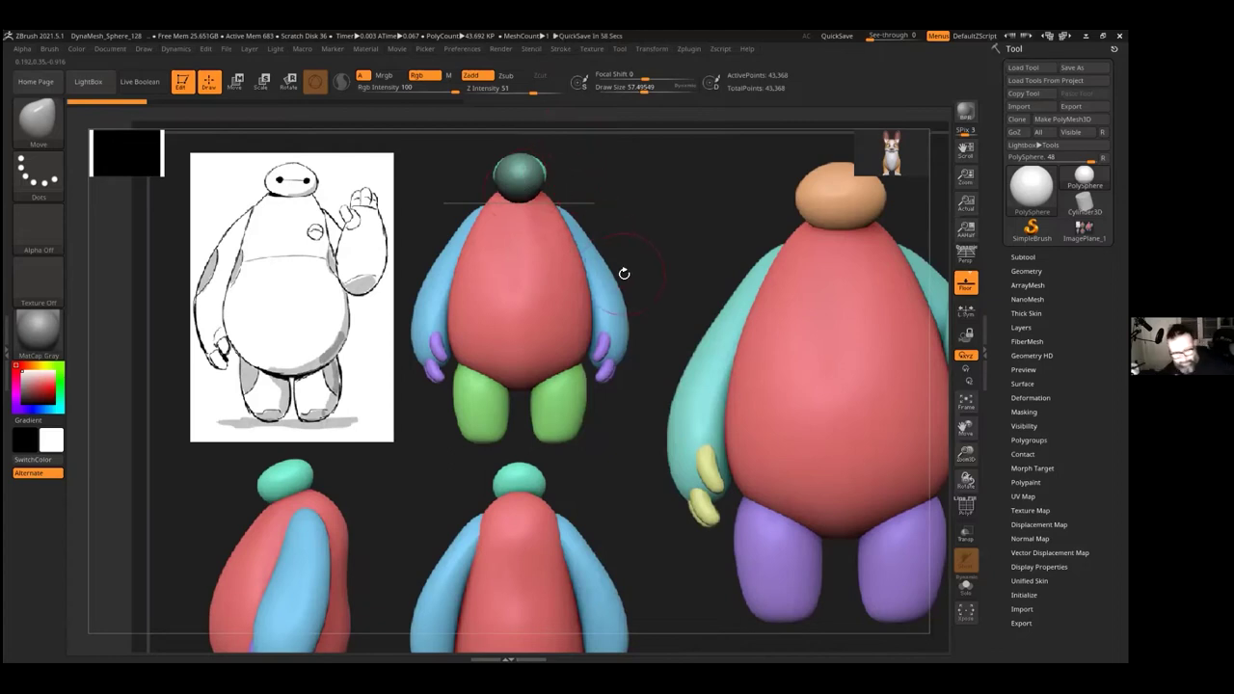
# Step: Shift the sphere away from the front-view head and recall the stored Front view in the ZAppLink properties
pyautogui.keyDown('alt'); pyautogui.moveTo(644, 281); pyautogui.dragTo(603, 328); pyautogui.keyUp('alt')
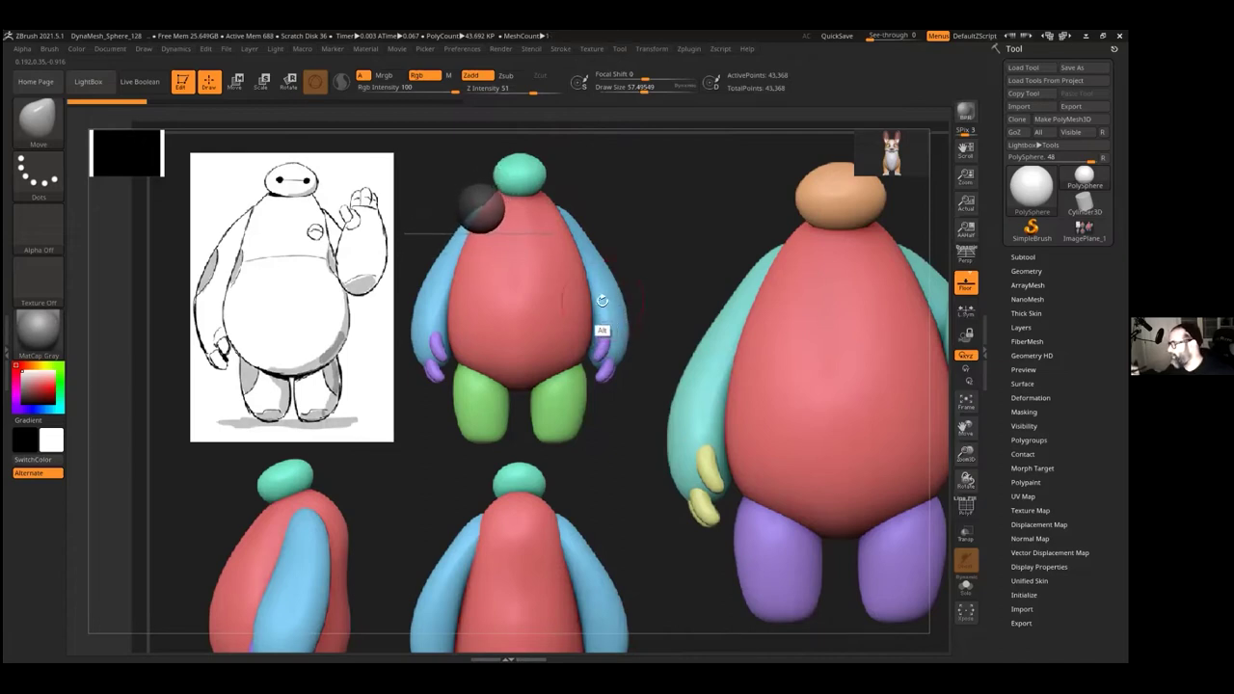
pyautogui.click(108, 47)
pyautogui.click(127, 460)
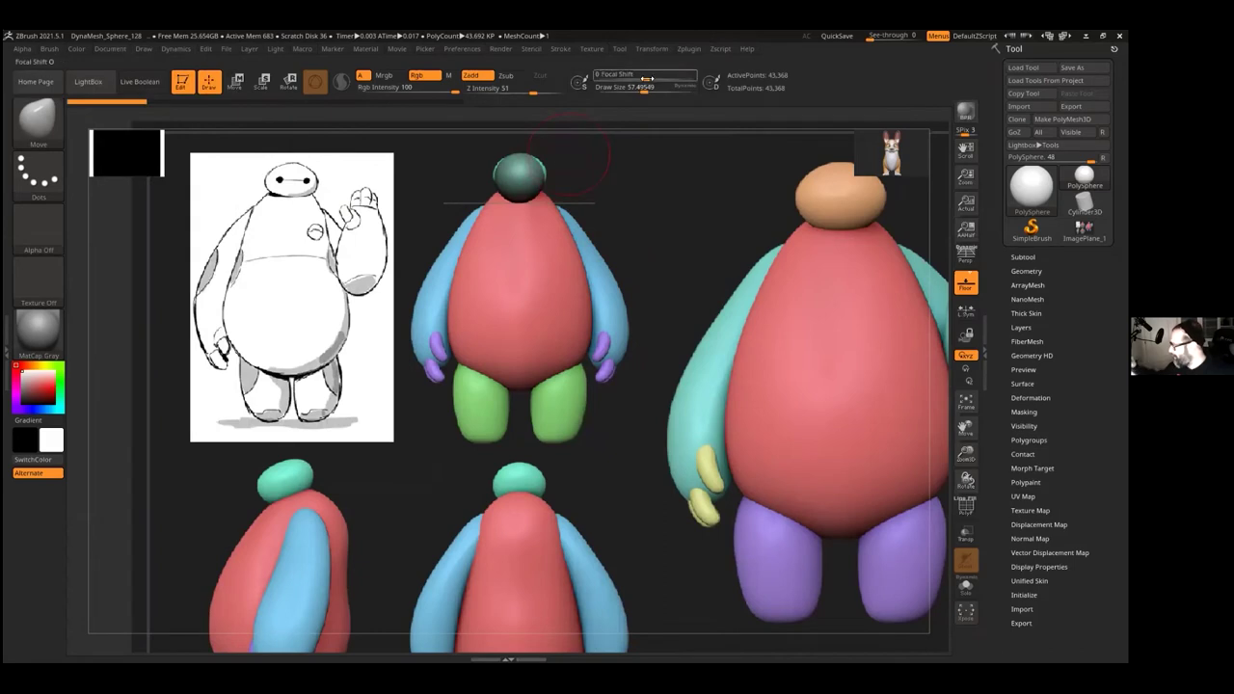
# Step: Set the Draw Size to about 47 and shape the sphere with the Move brush to match the front-view head
pyautogui.moveTo(645, 88); pyautogui.dragTo(641, 88)
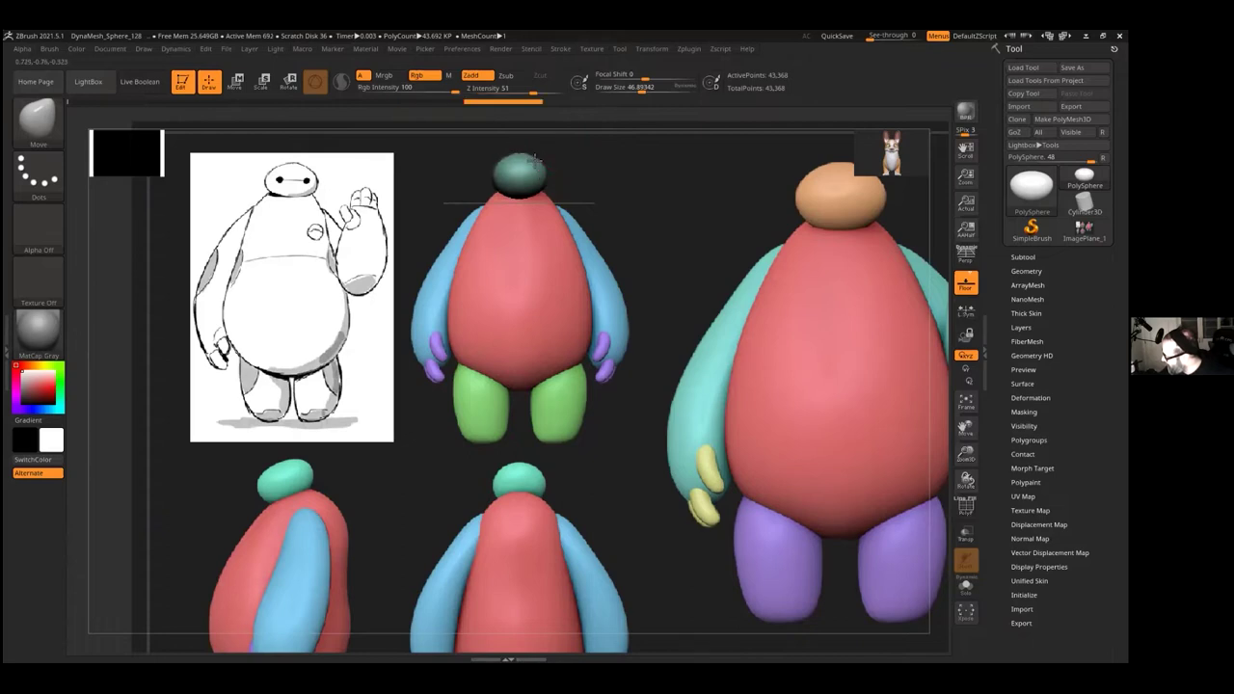
pyautogui.moveTo(534, 158)
pyautogui.mouseDown()
pyautogui.moveTo(542, 166)
pyautogui.moveTo(506, 189)
pyautogui.mouseUp()
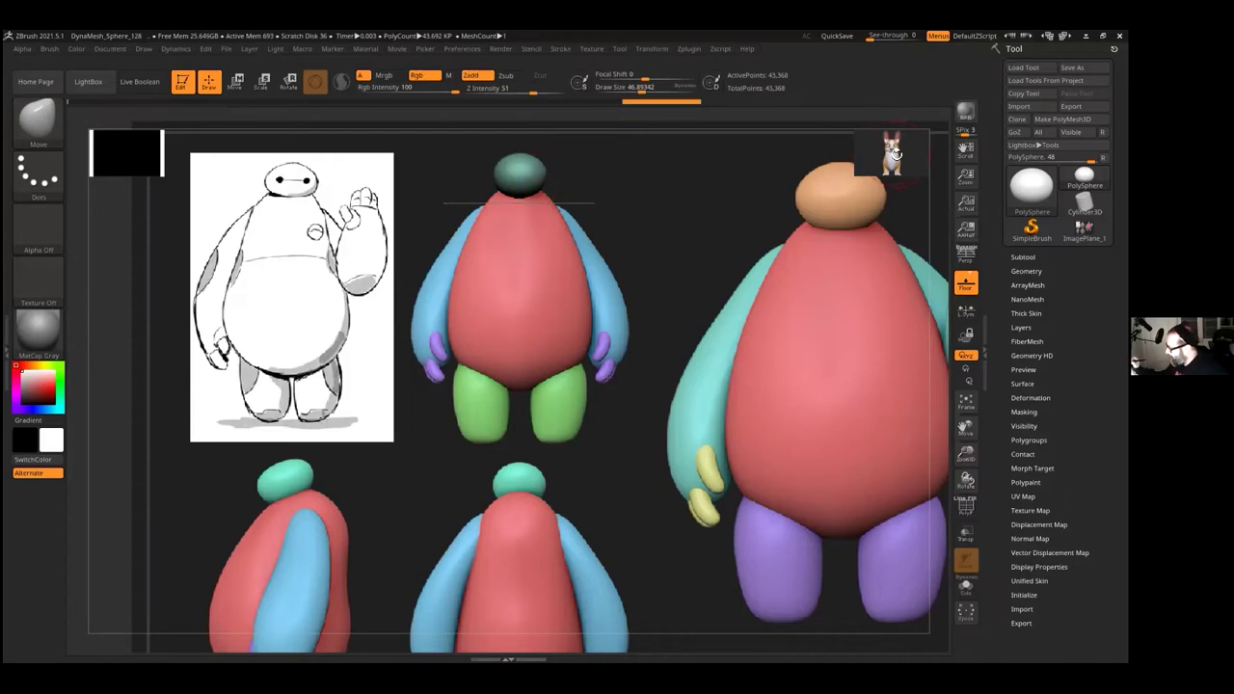
# Step: Rotate the model to its side view and position it over the head of the side-view reference
pyautogui.moveTo(894, 160); pyautogui.dragTo(889, 157)
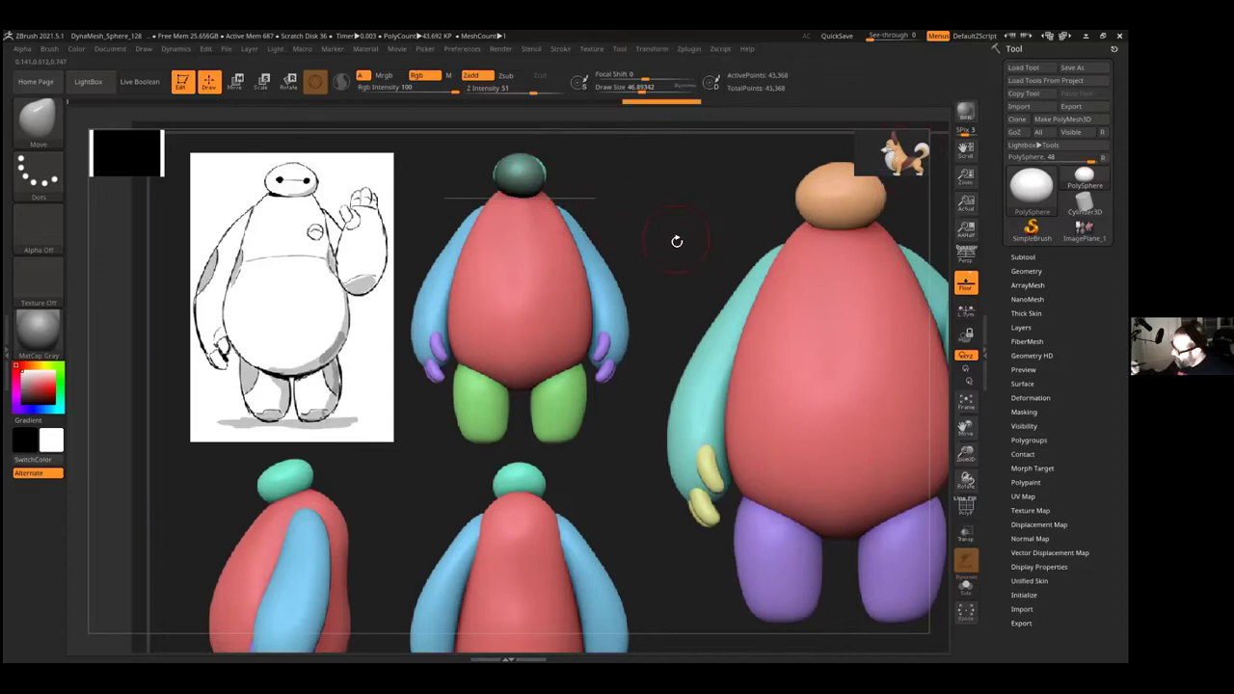
pyautogui.moveTo(966, 427); pyautogui.dragTo(833, 559)
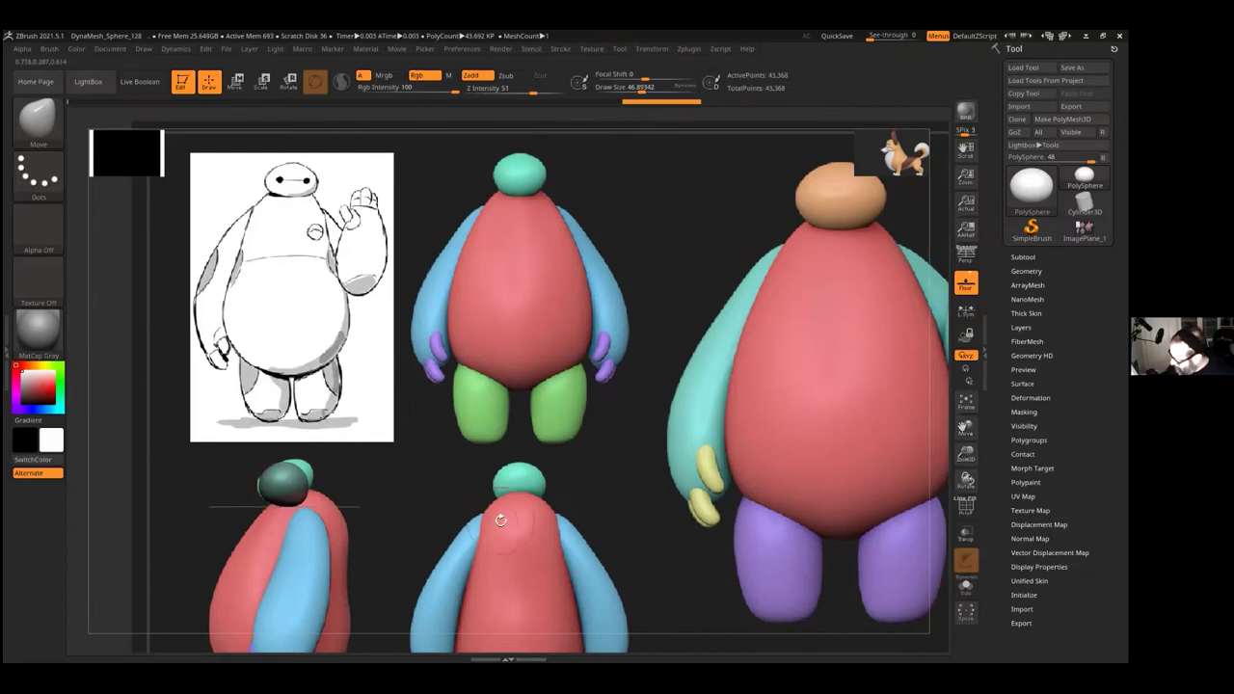
pyautogui.moveTo(964, 426); pyautogui.dragTo(965, 431)
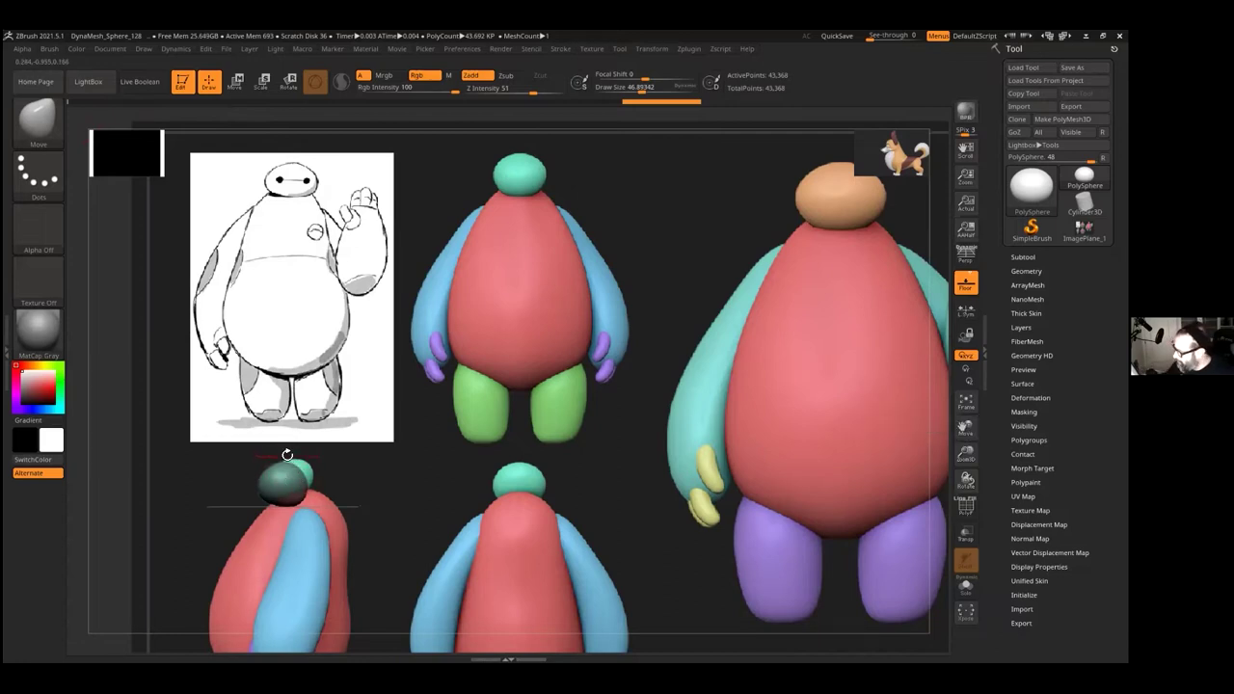
# Step: Set the Draw Size to about 57 and shape the sphere with the Move brush into the tilted side-view head
pyautogui.click(650, 48)
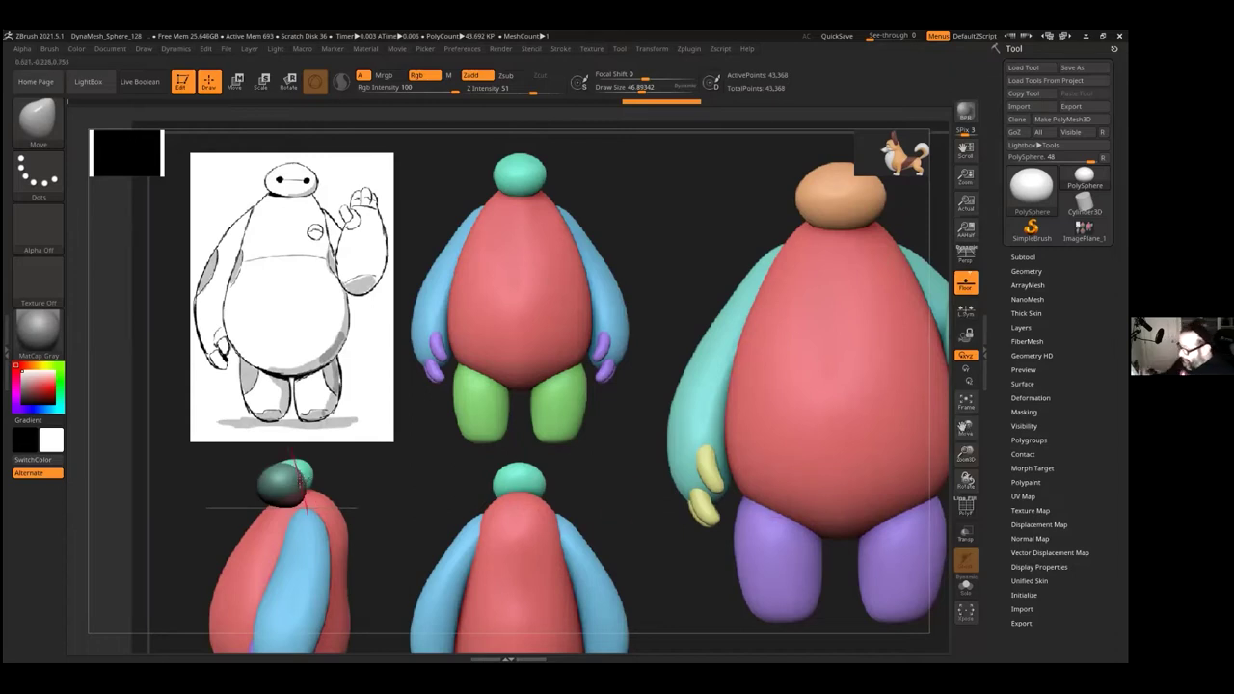
pyautogui.moveTo(634, 88); pyautogui.dragTo(643, 88)
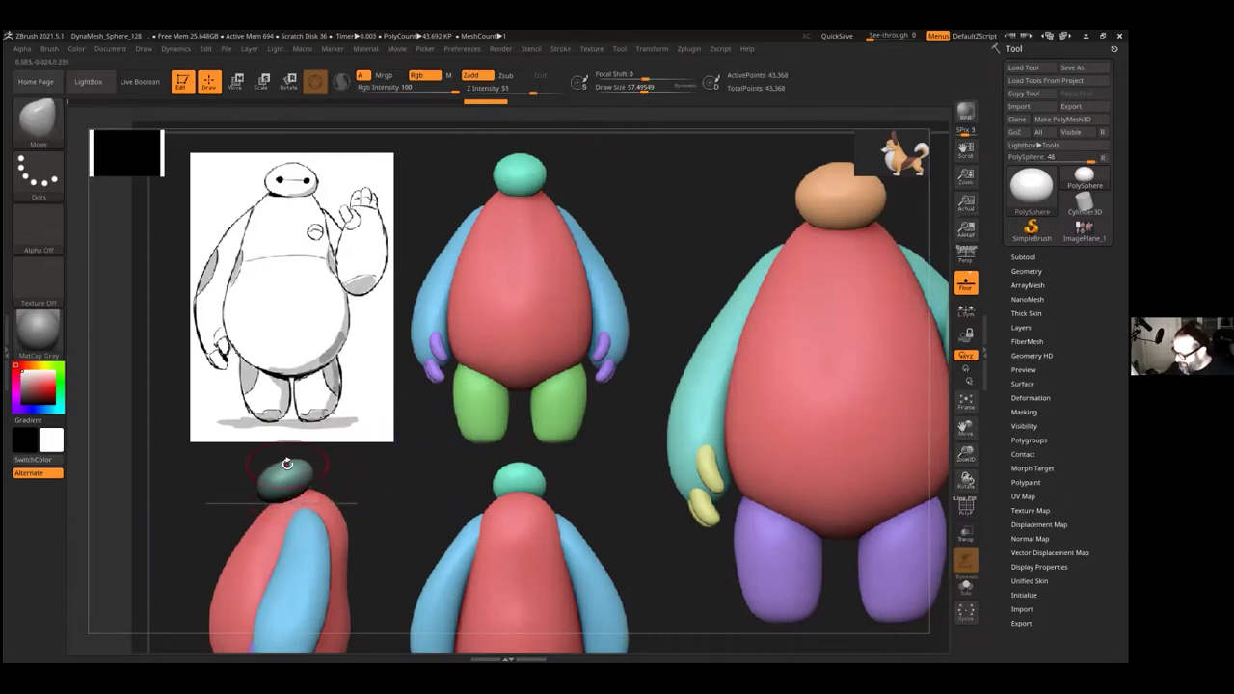
# Step: Store the aligned side view in the ZAppLink properties and test recalling it
pyautogui.click(111, 49)
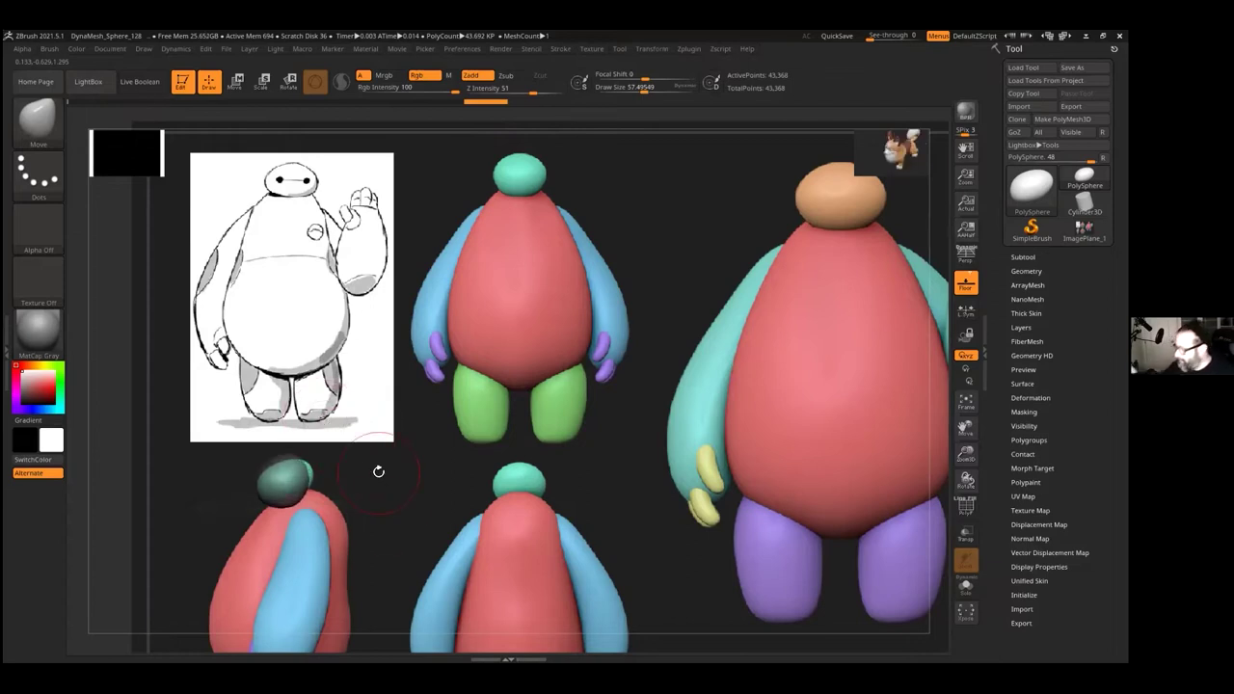
pyautogui.click(110, 49)
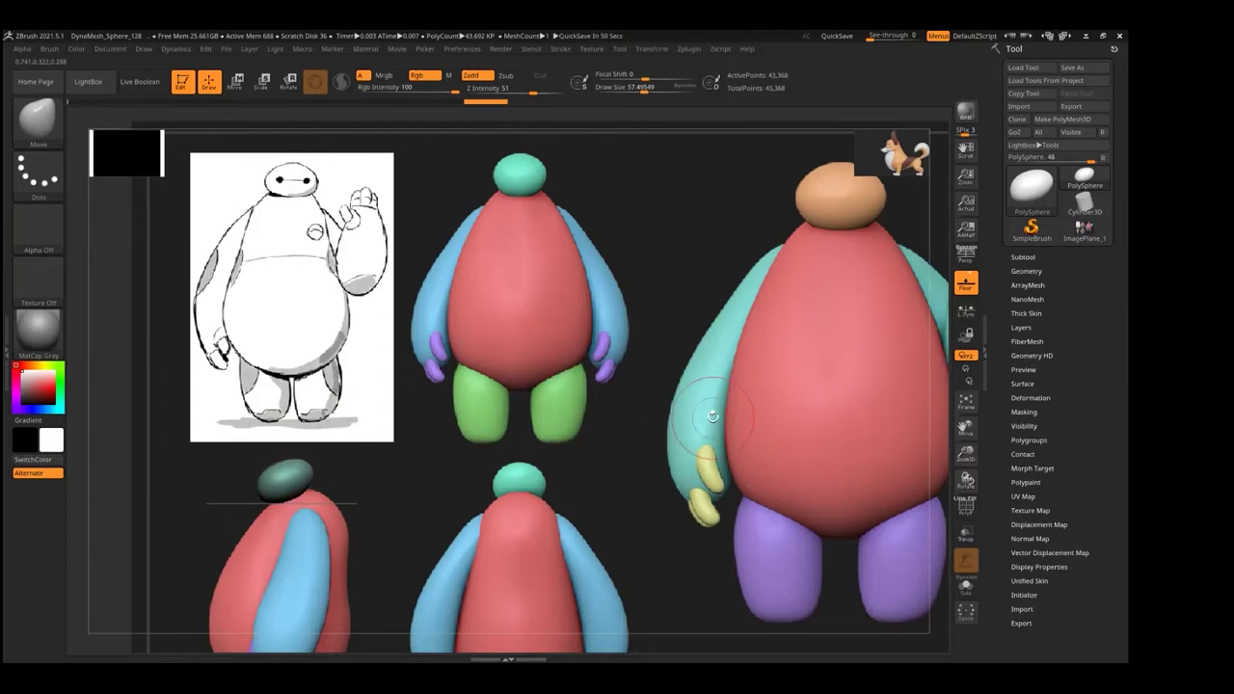
# Step: Lock the camera and try stretching the head upward in side view with the Move brush, undoing the stretch
pyautogui.click(966, 336)
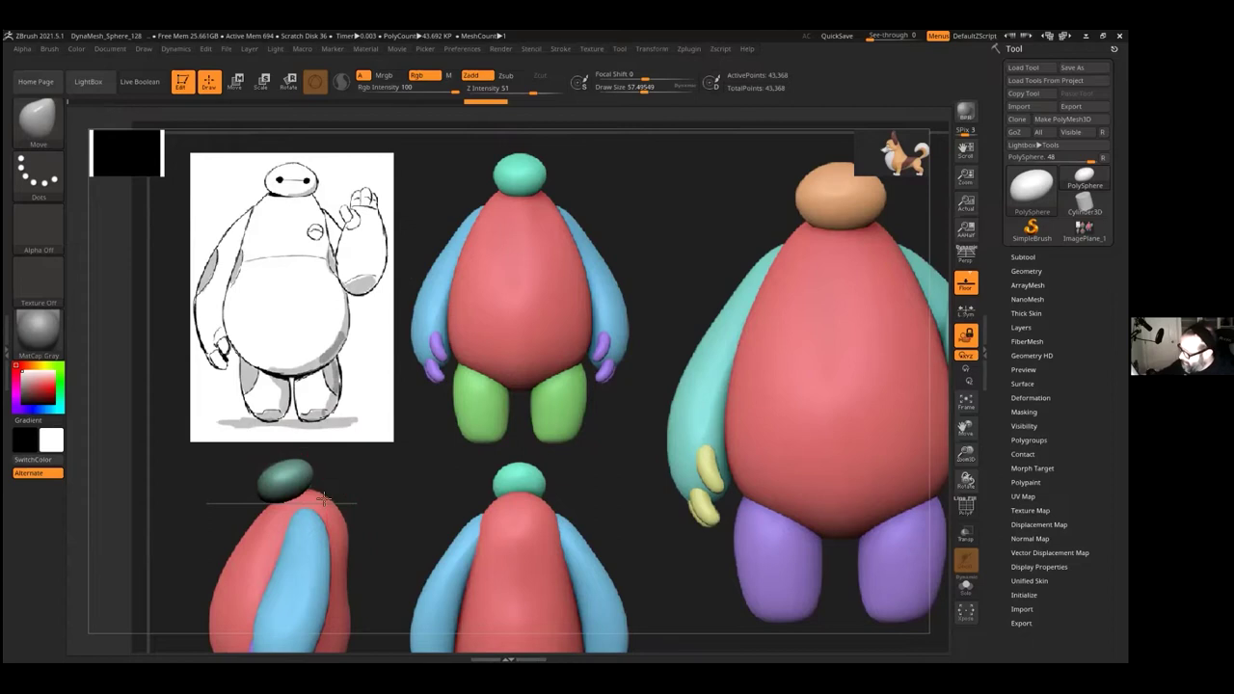
pyautogui.moveTo(294, 473); pyautogui.dragTo(322, 419)
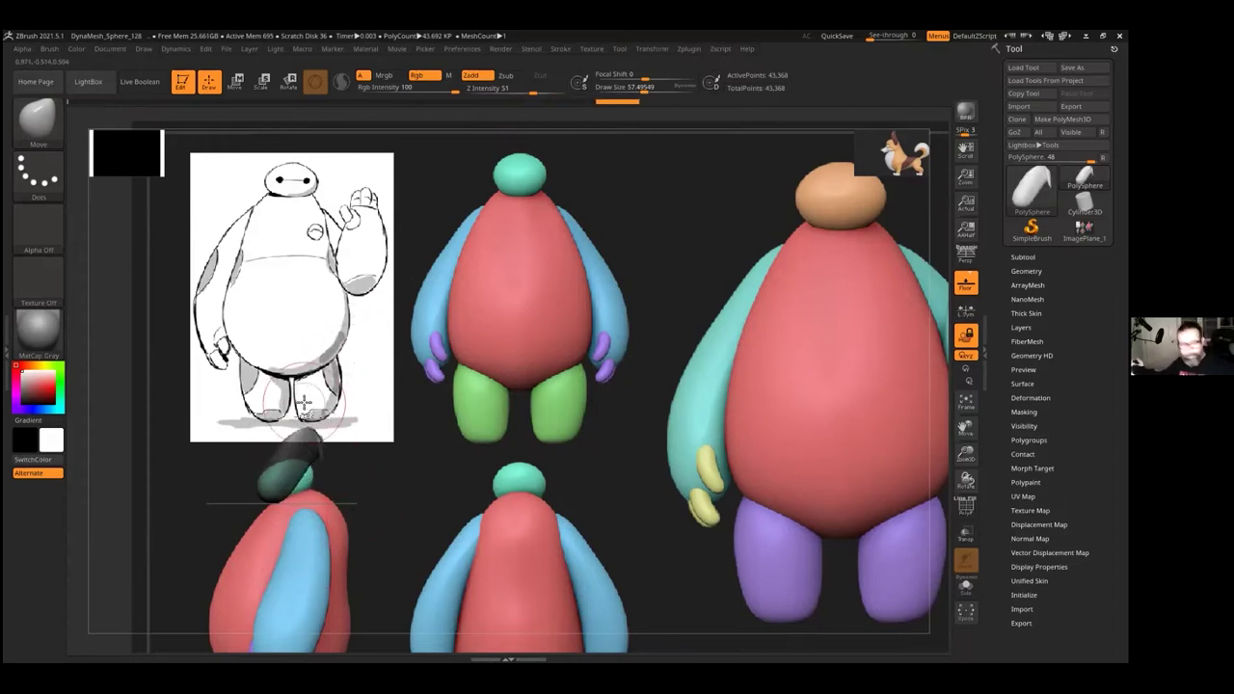
pyautogui.hotkey('ctrl', 'z')
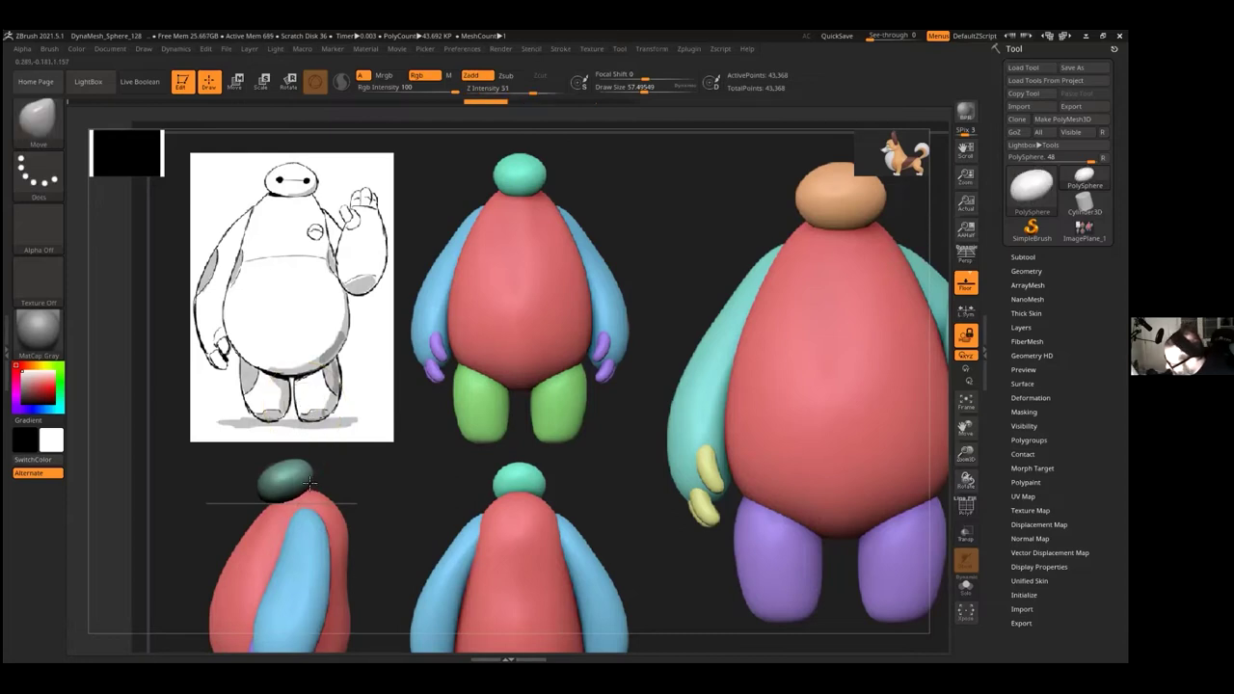
# Step: Refine the head's side profile at Draw Size about 42 and its silhouette in the recalled Front view at about 60
pyautogui.click(640, 90)
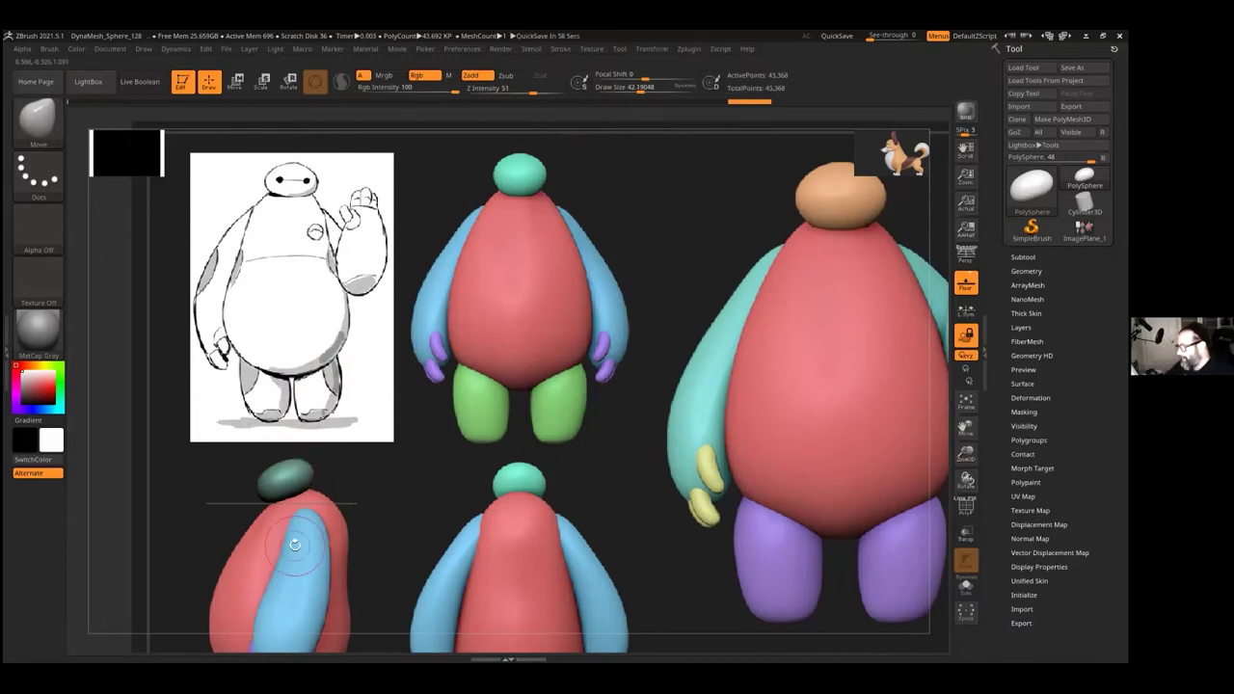
pyautogui.click(114, 49)
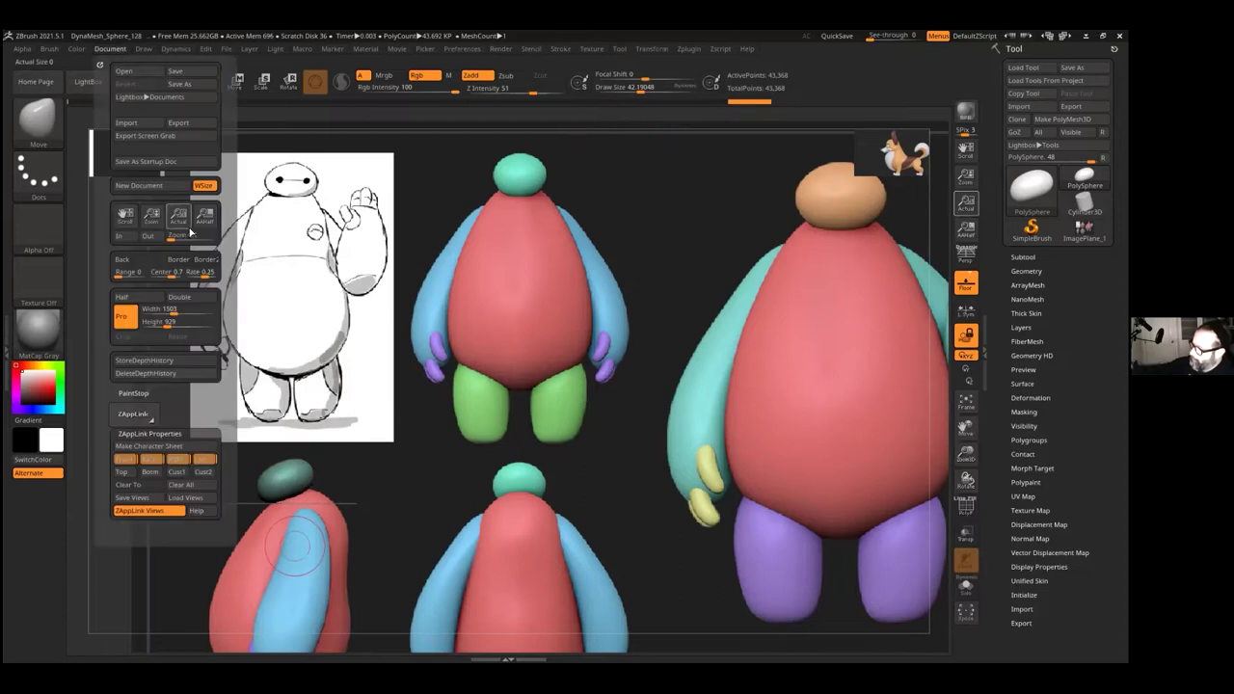
pyautogui.click(134, 460)
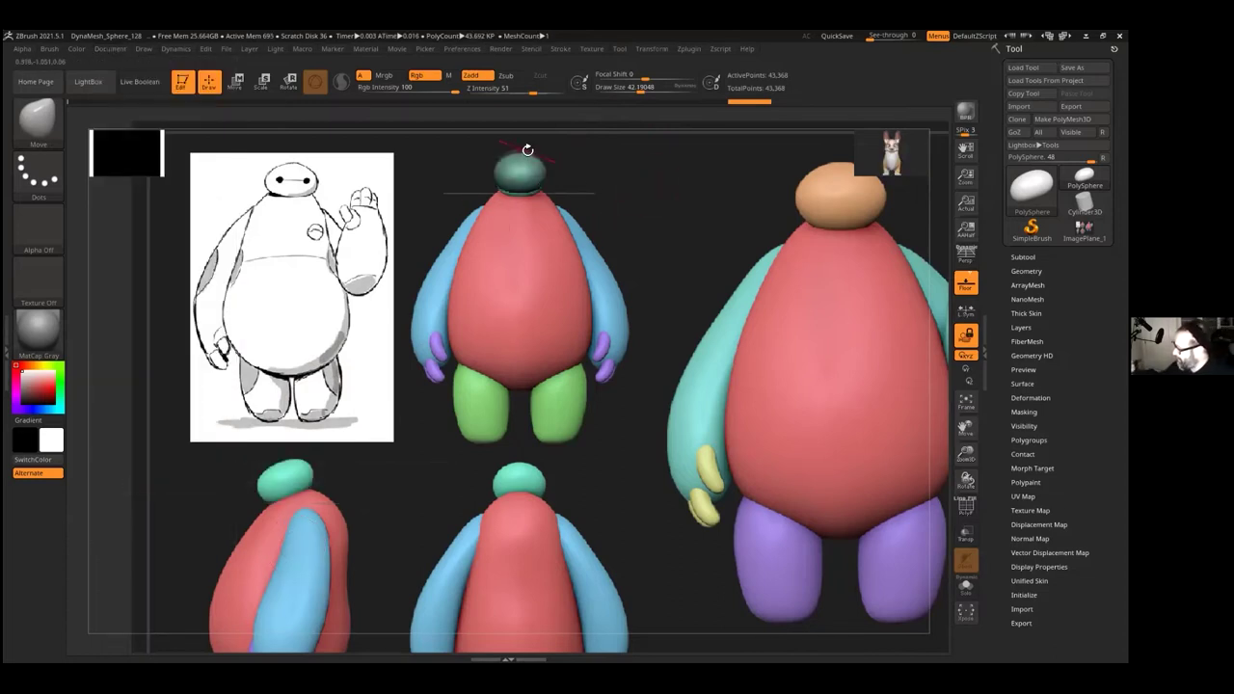
pyautogui.click(646, 88)
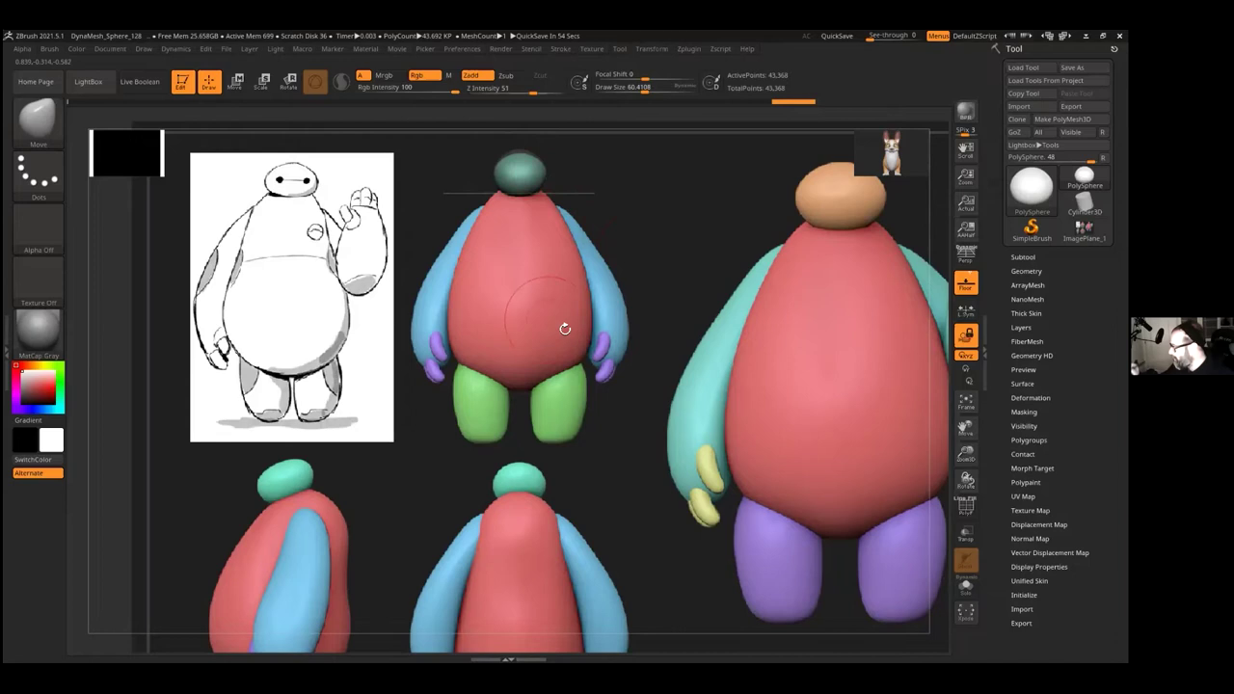
# Step: Unlock the camera, move the view slightly and toggle the camera lock on and off, leaving it unlocked
pyautogui.click(967, 336)
pyautogui.moveTo(728, 414)
pyautogui.mouseDown()
pyautogui.moveTo(684, 416)
pyautogui.moveTo(733, 399)
pyautogui.moveTo(732, 388)
pyautogui.moveTo(697, 413)
pyautogui.mouseUp()
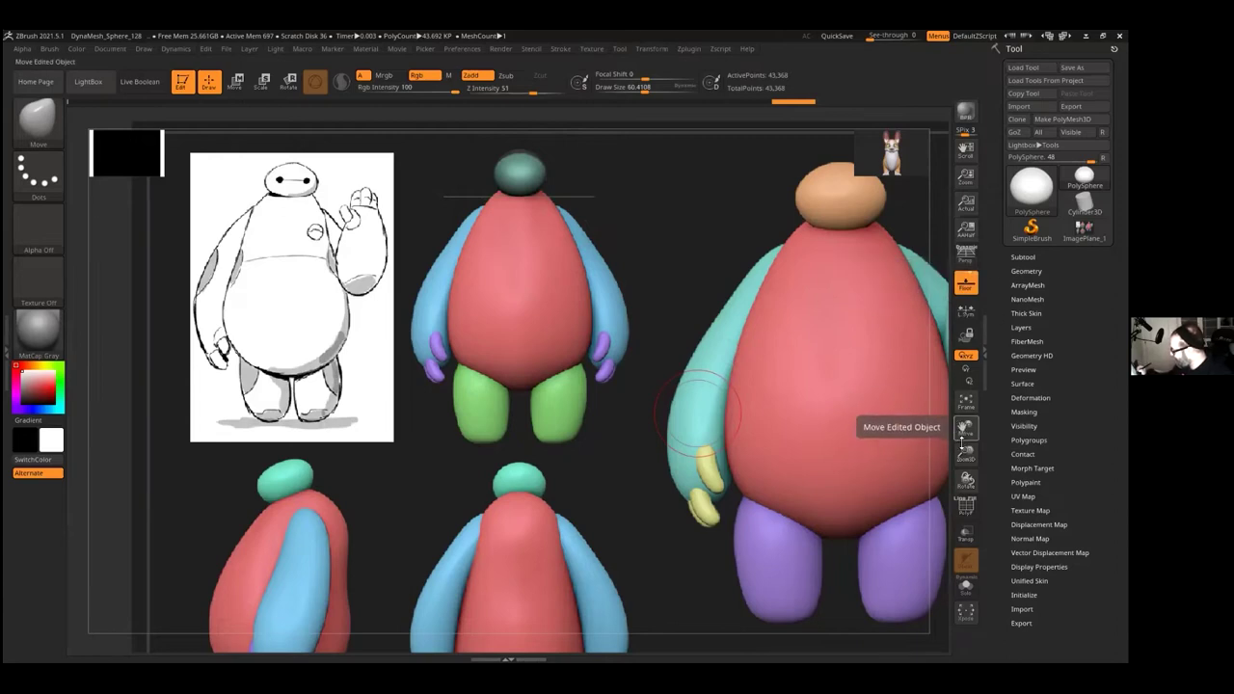
pyautogui.click(969, 334)
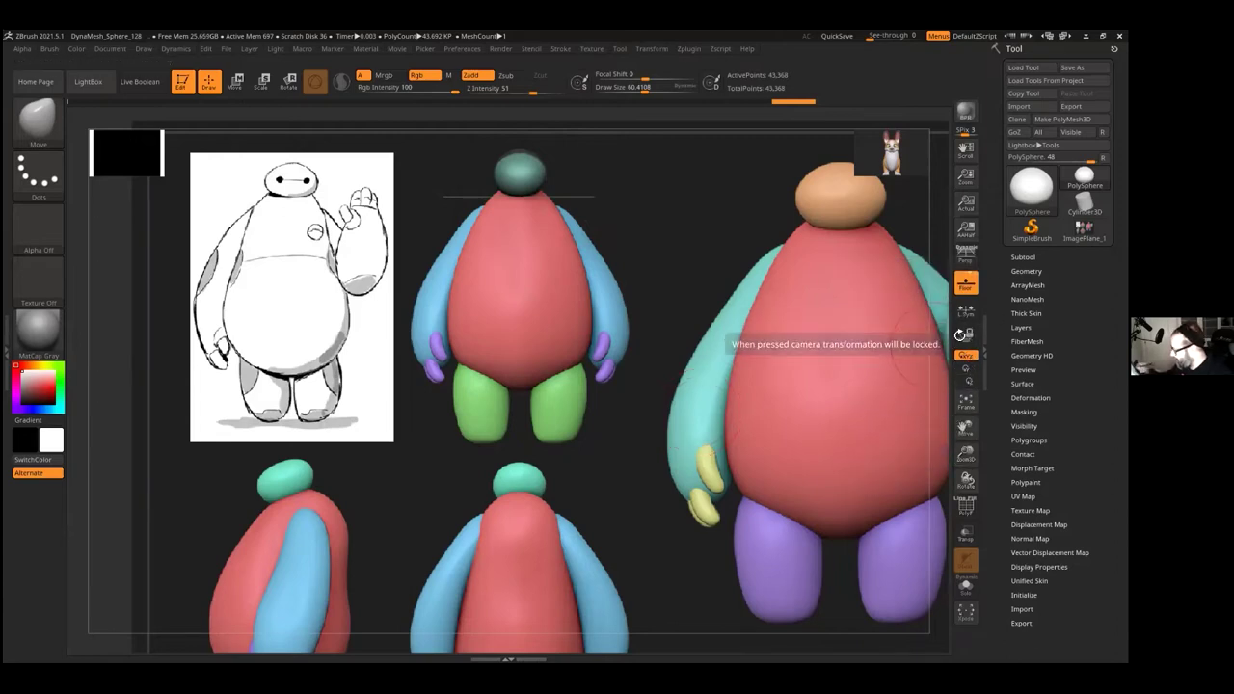
pyautogui.click(969, 337)
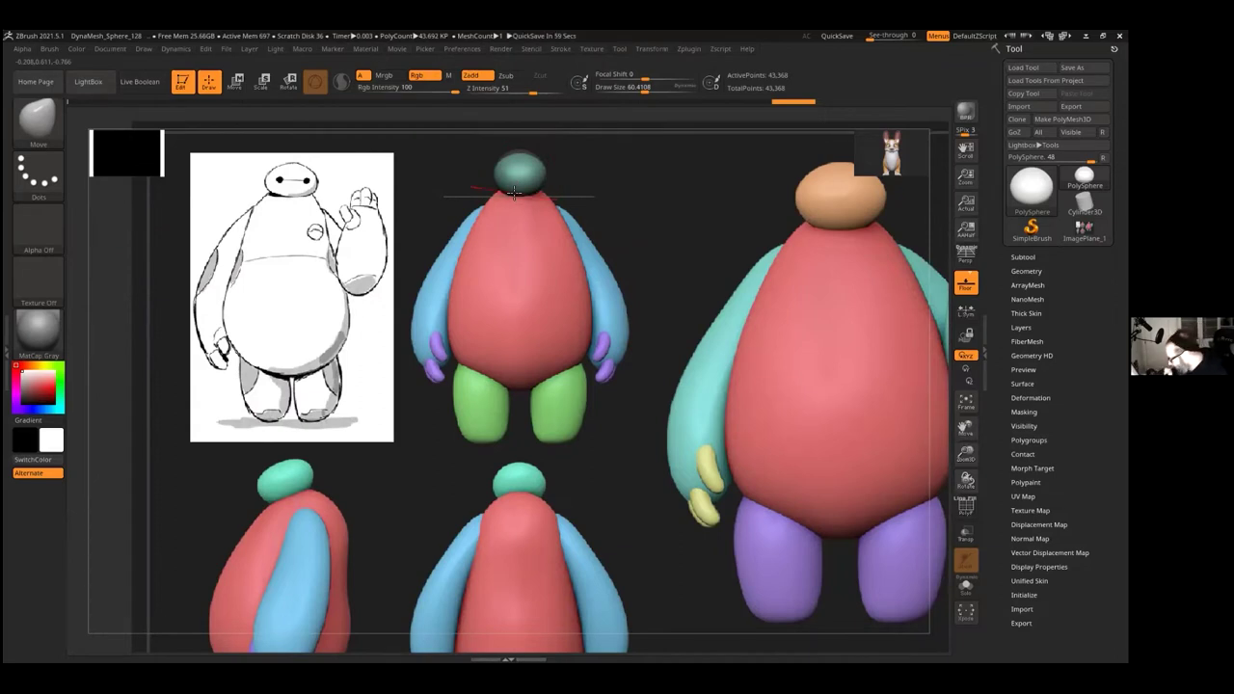
# Step: Append a Sphere3D as a new subtool beneath the PolySphere head and make it the active subtool
pyautogui.click(1023, 257)
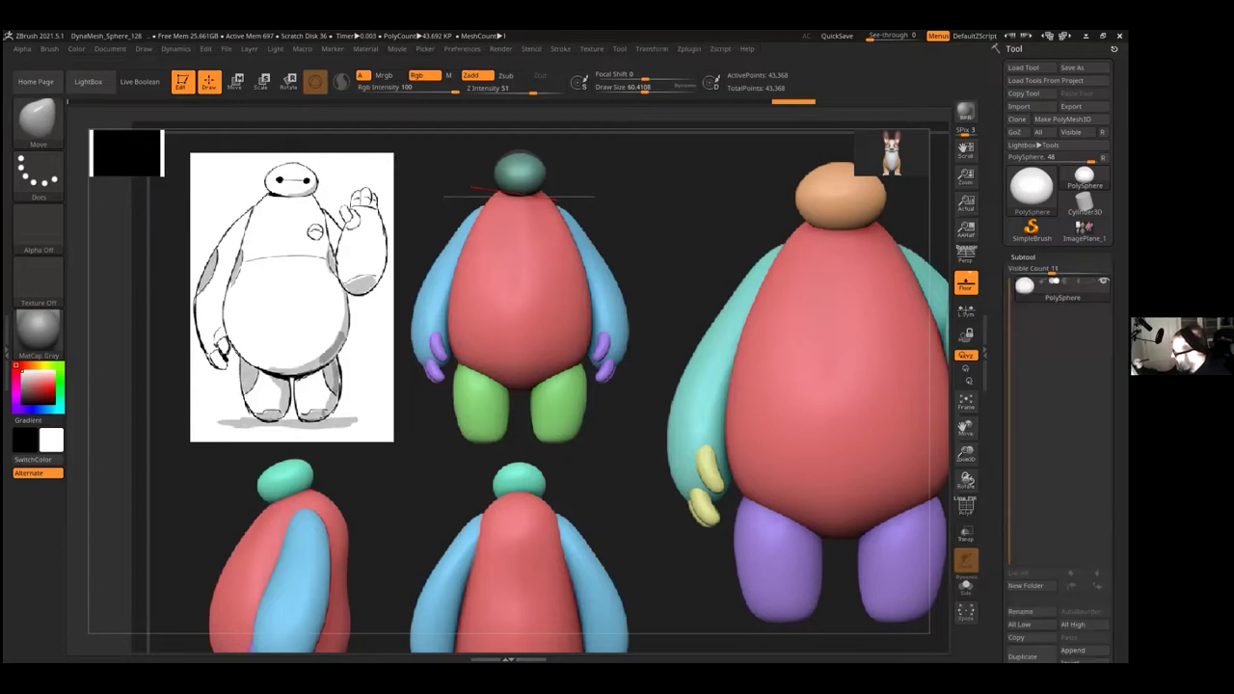
pyautogui.click(1023, 257)
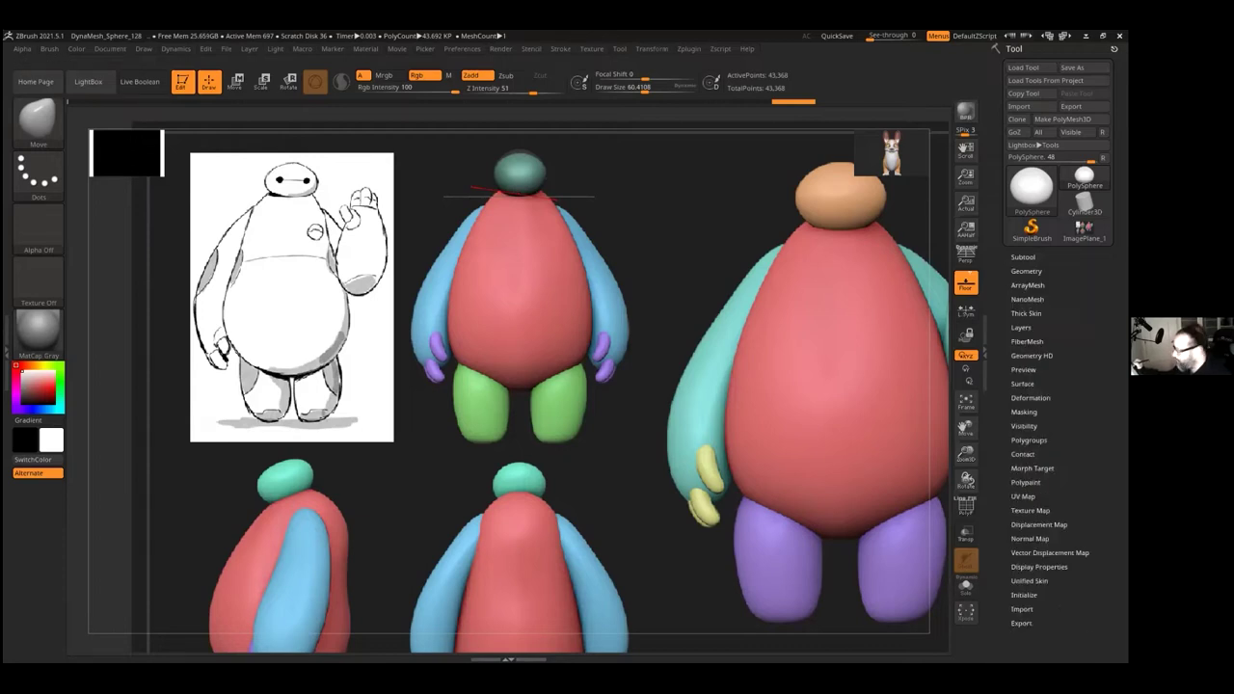
pyautogui.click(1023, 256)
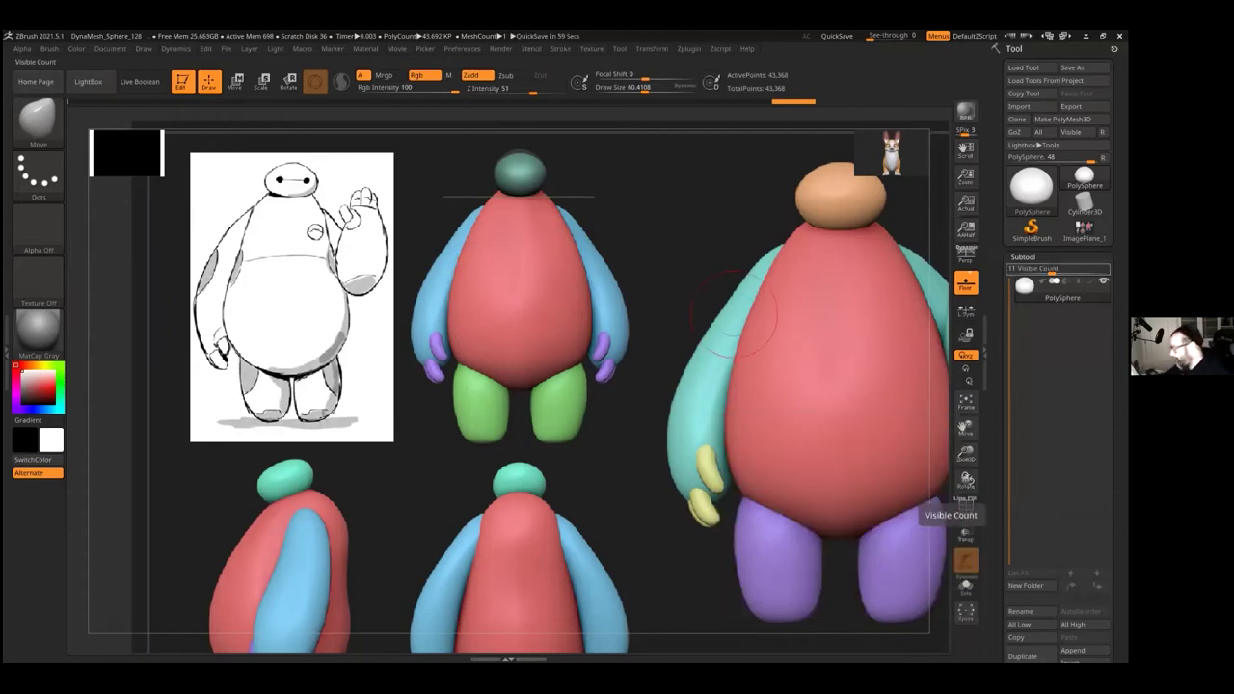
pyautogui.moveTo(997, 414); pyautogui.dragTo(997, 343)
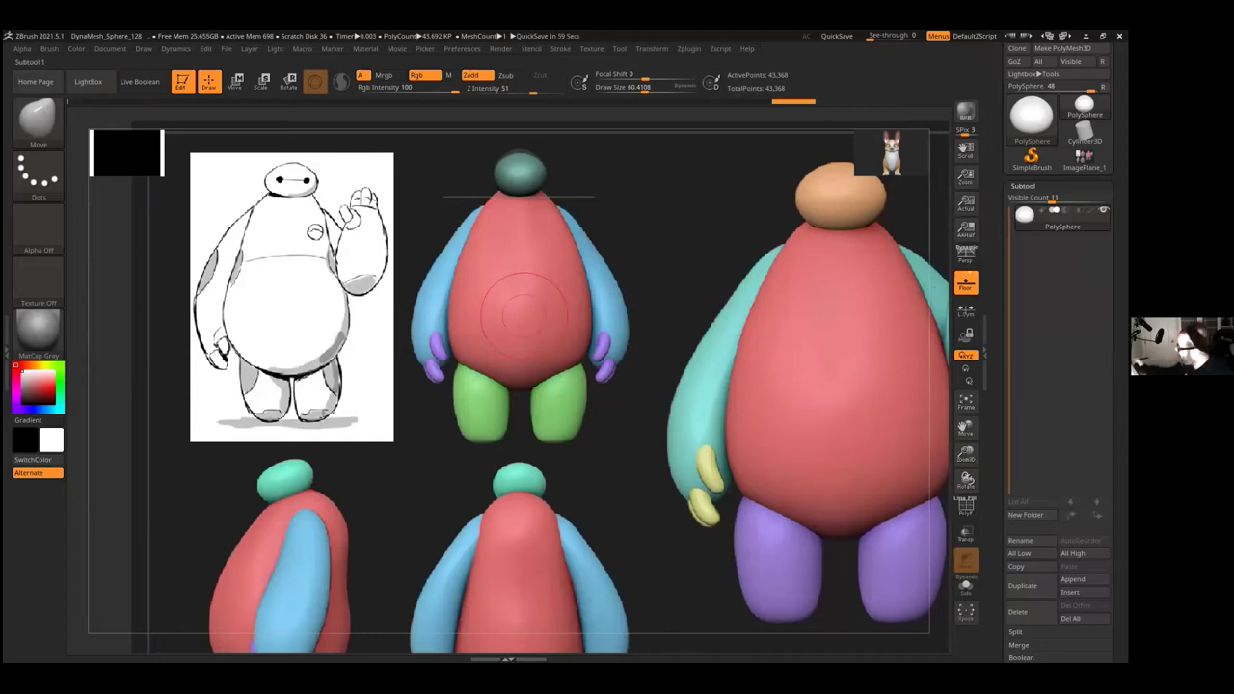
pyautogui.scroll(-1, 999, 347)
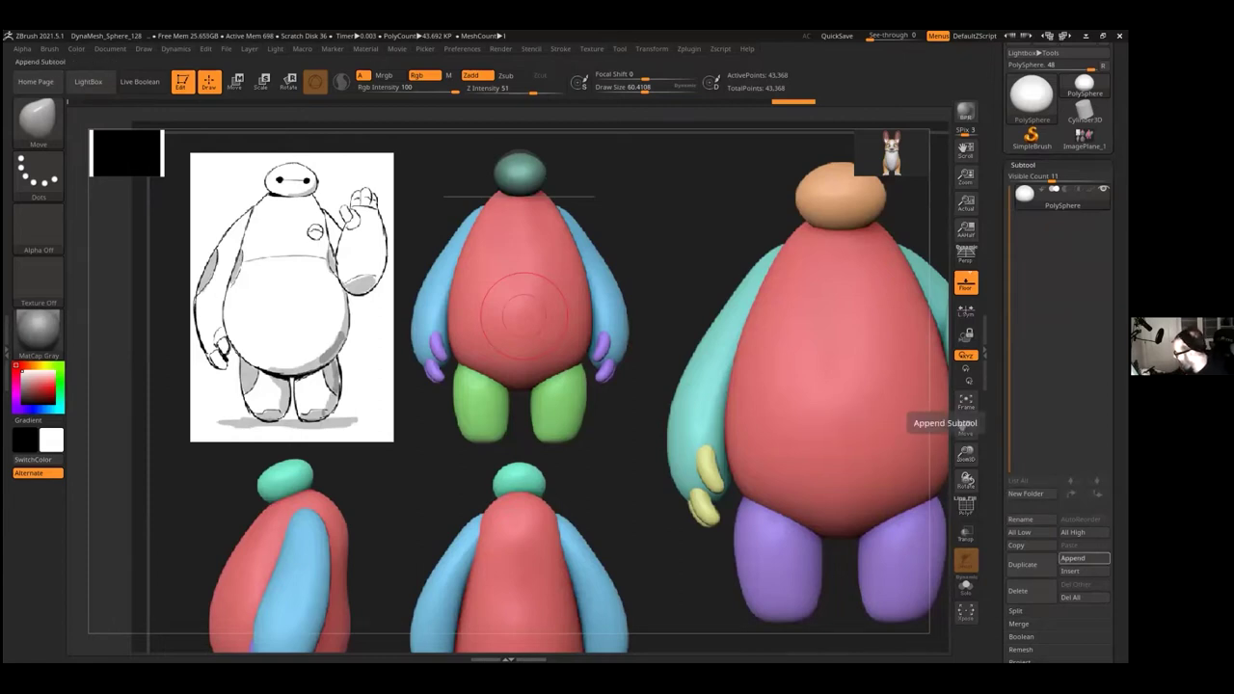
pyautogui.click(1084, 558)
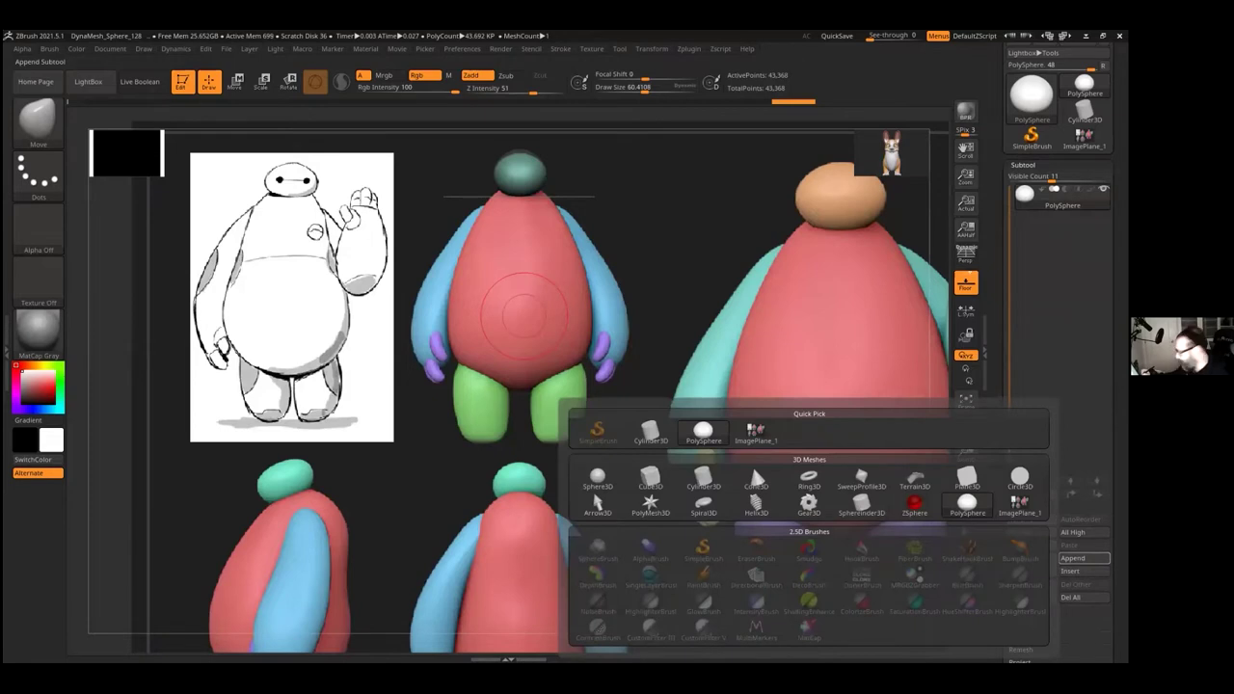
pyautogui.click(1083, 558)
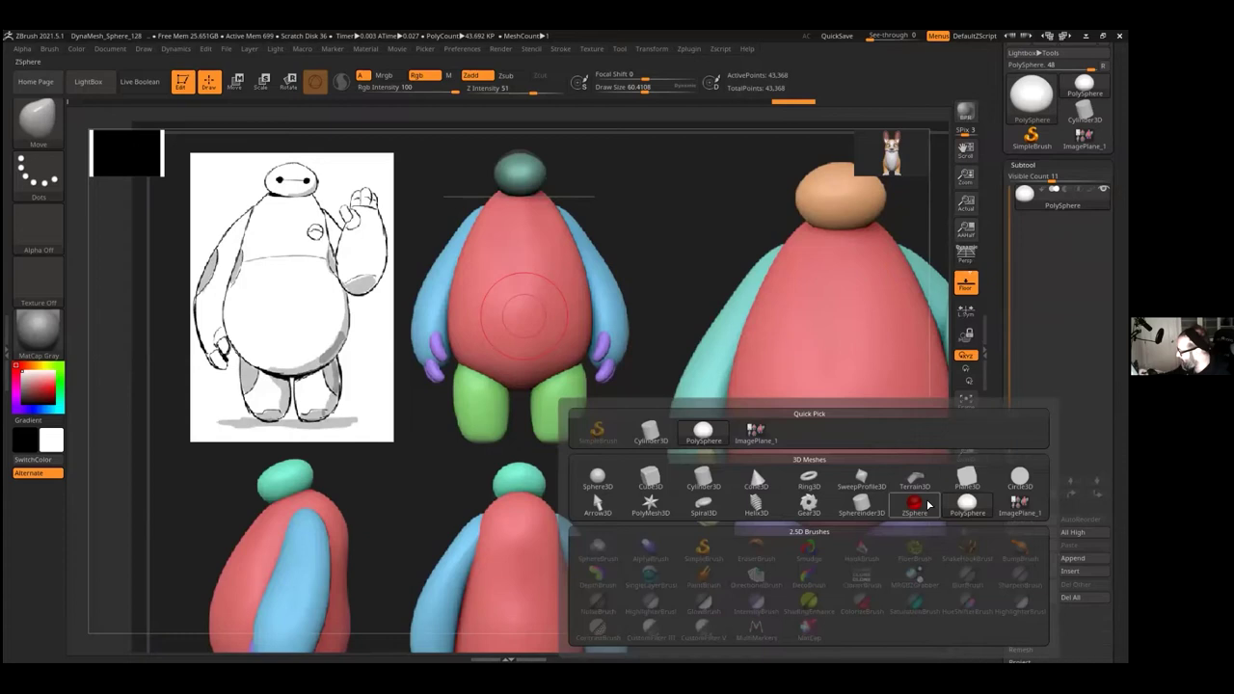
pyautogui.moveTo(629, 498)
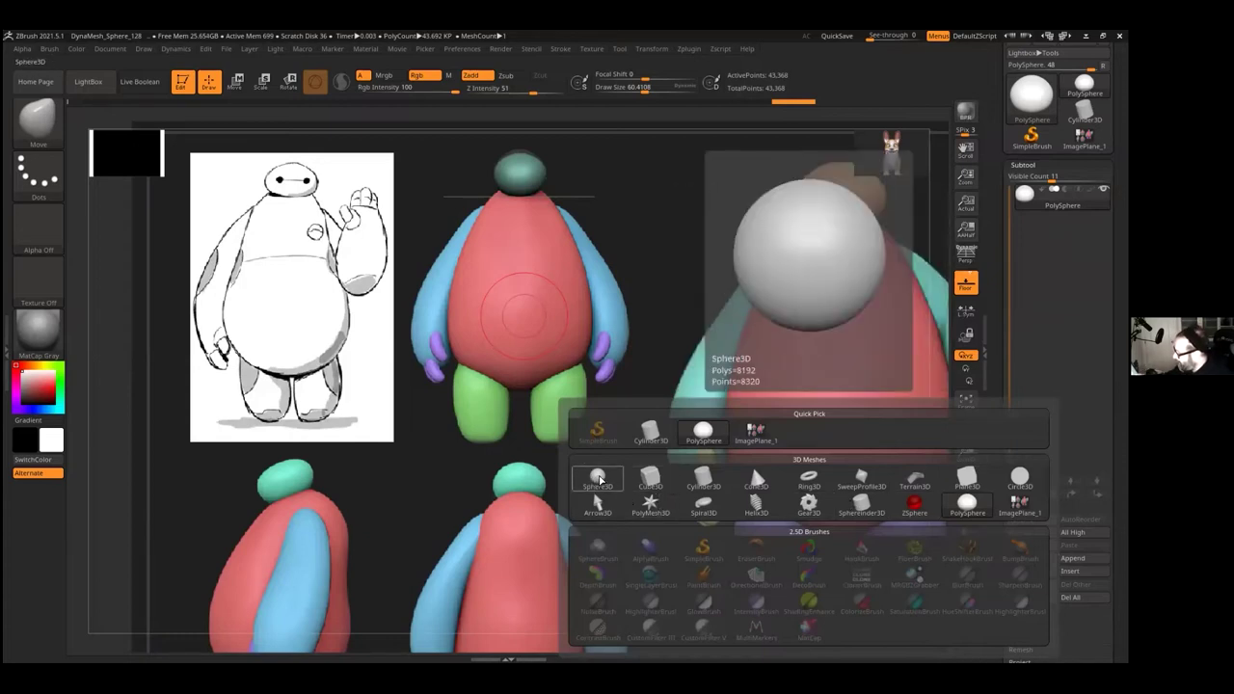
pyautogui.click(599, 479)
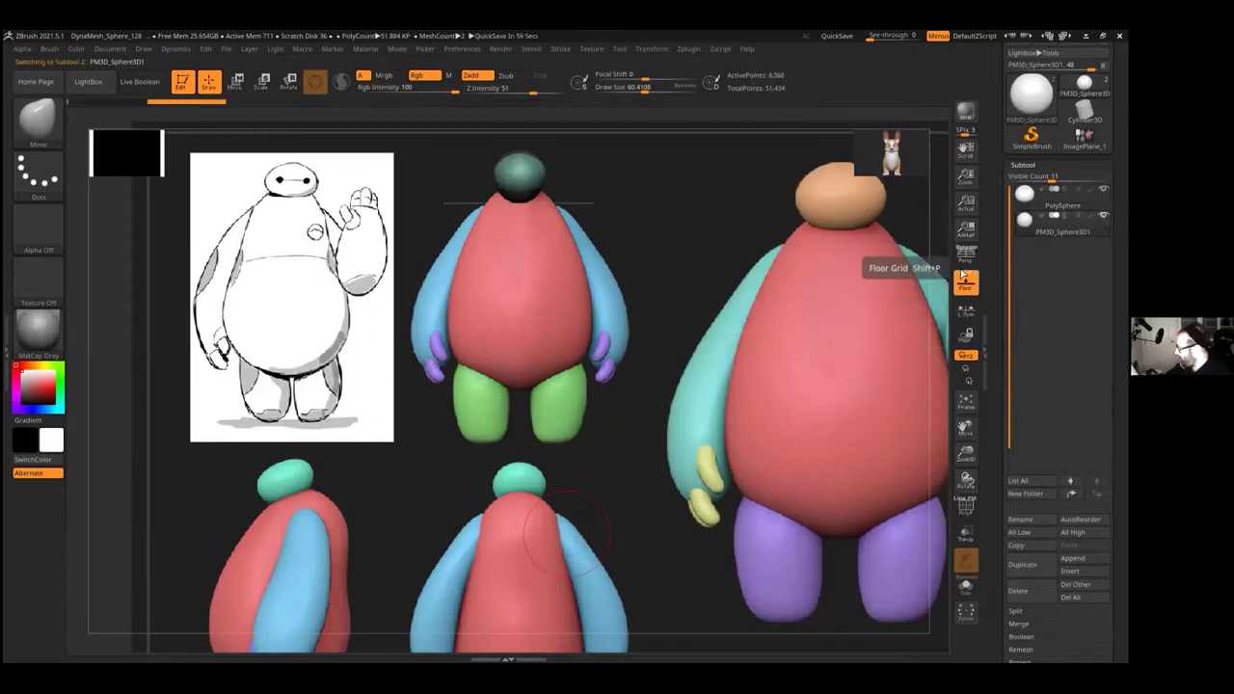
# Step: Raise the model opacity and apply the setting to all reference views
pyautogui.click(591, 50)
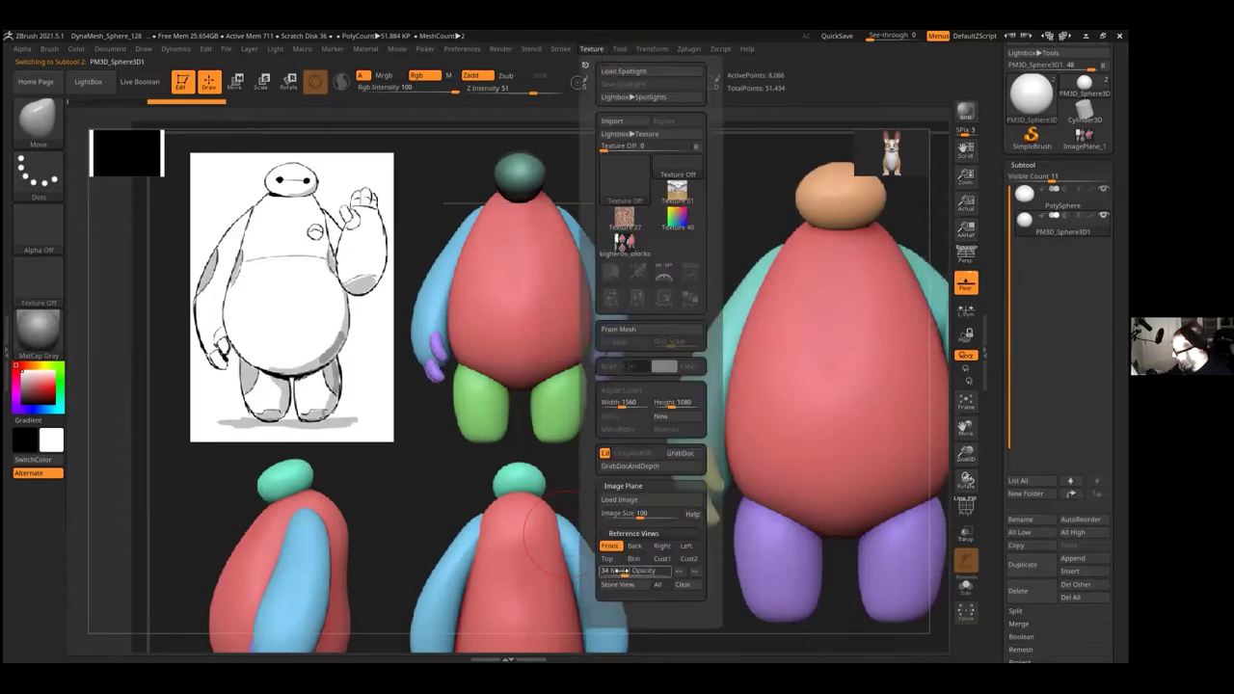
pyautogui.click(659, 583)
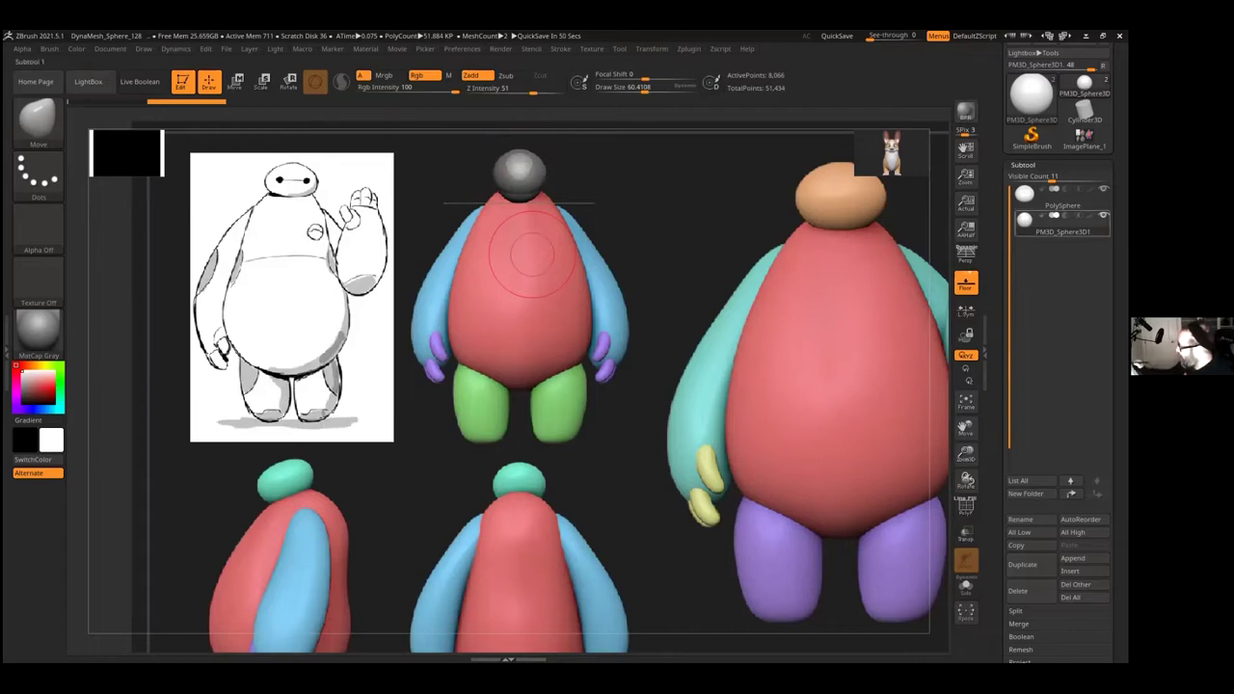
# Step: Move the new sphere down onto the reference's belly, scale it up to the belly's width, and return to Draw mode
pyautogui.click(236, 82)
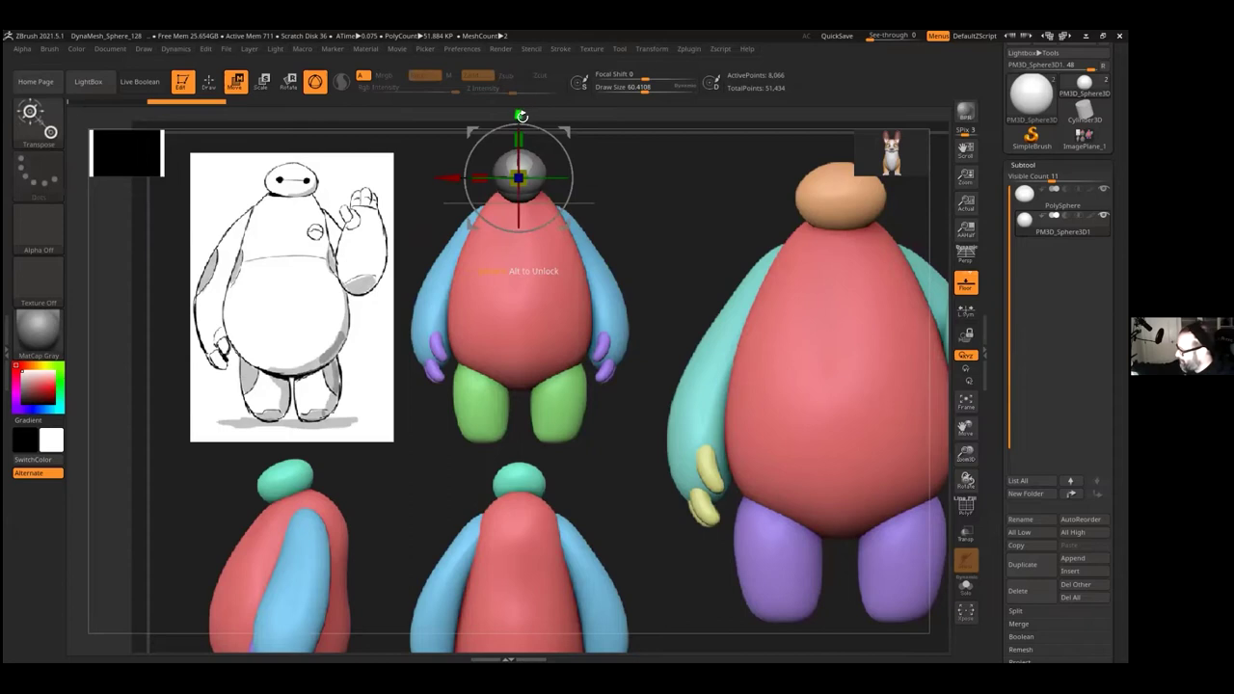
pyautogui.keyDown('alt'); pyautogui.moveTo(521, 115); pyautogui.dragTo(521, 241); pyautogui.keyUp('alt')
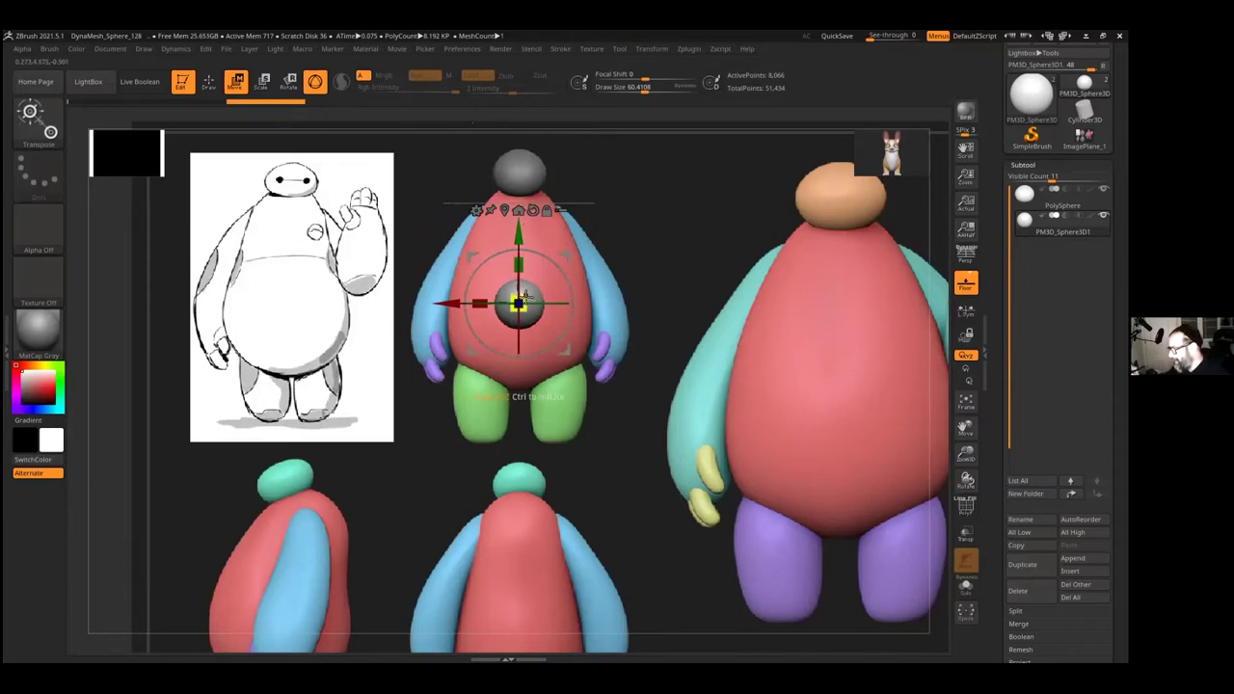
pyautogui.keyDown('ctrl'); pyautogui.moveTo(525, 294); pyautogui.dragTo(589, 290); pyautogui.keyUp('ctrl')
pyautogui.moveTo(519, 232); pyautogui.dragTo(519, 242)
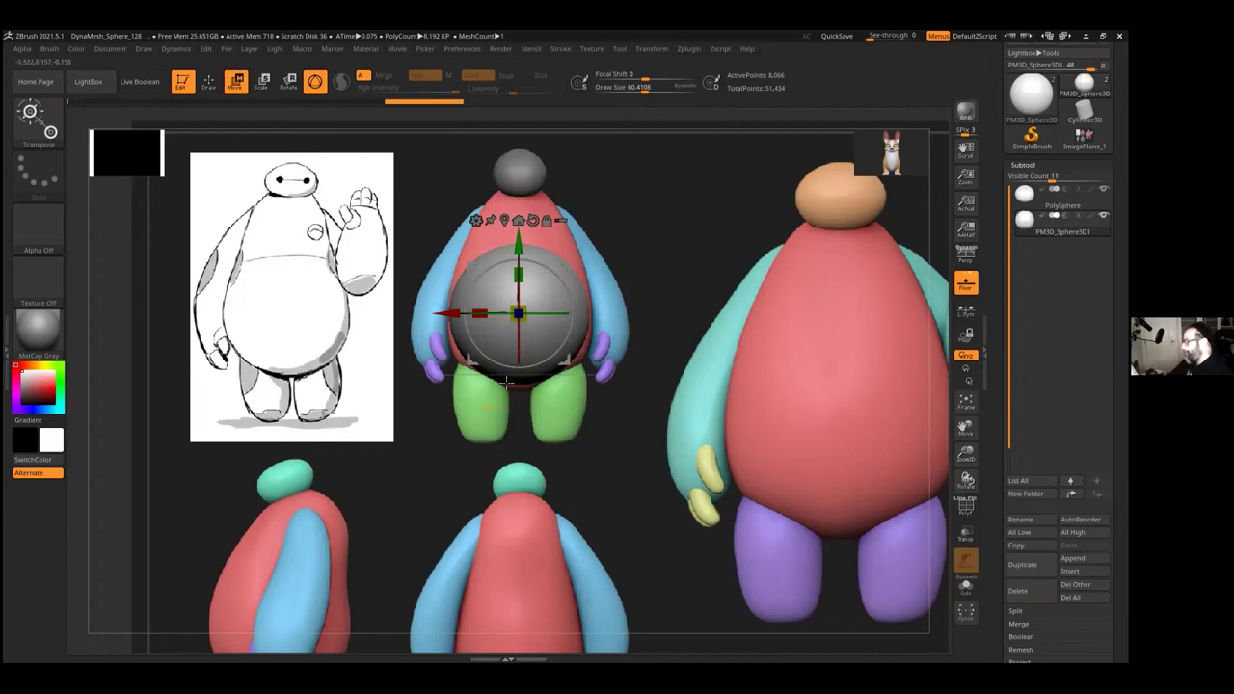
pyautogui.moveTo(519, 249); pyautogui.dragTo(519, 247)
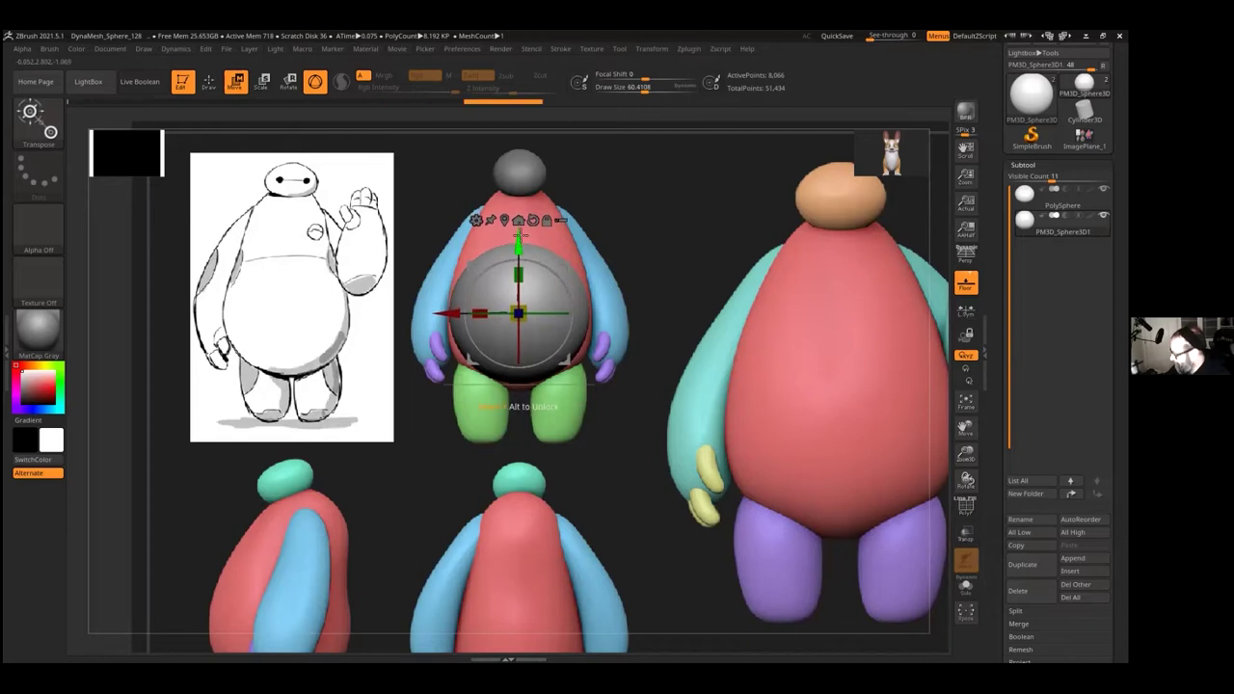
pyautogui.moveTo(520, 247); pyautogui.dragTo(519, 241)
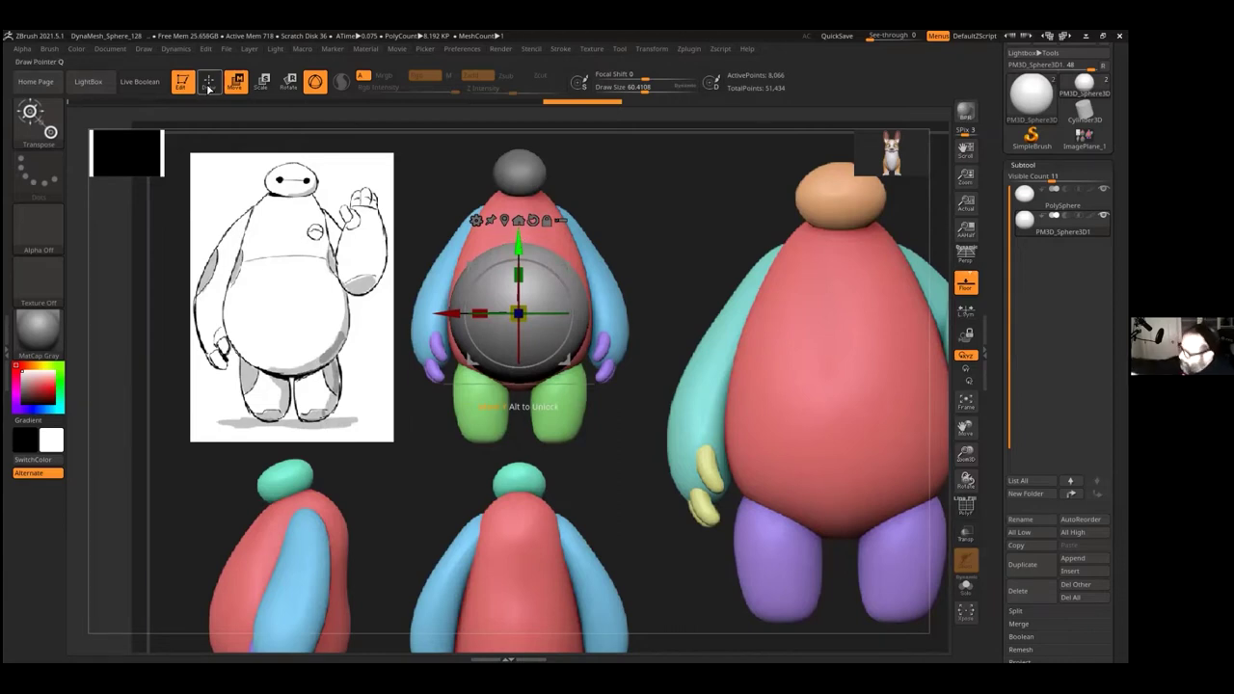
pyautogui.click(211, 85)
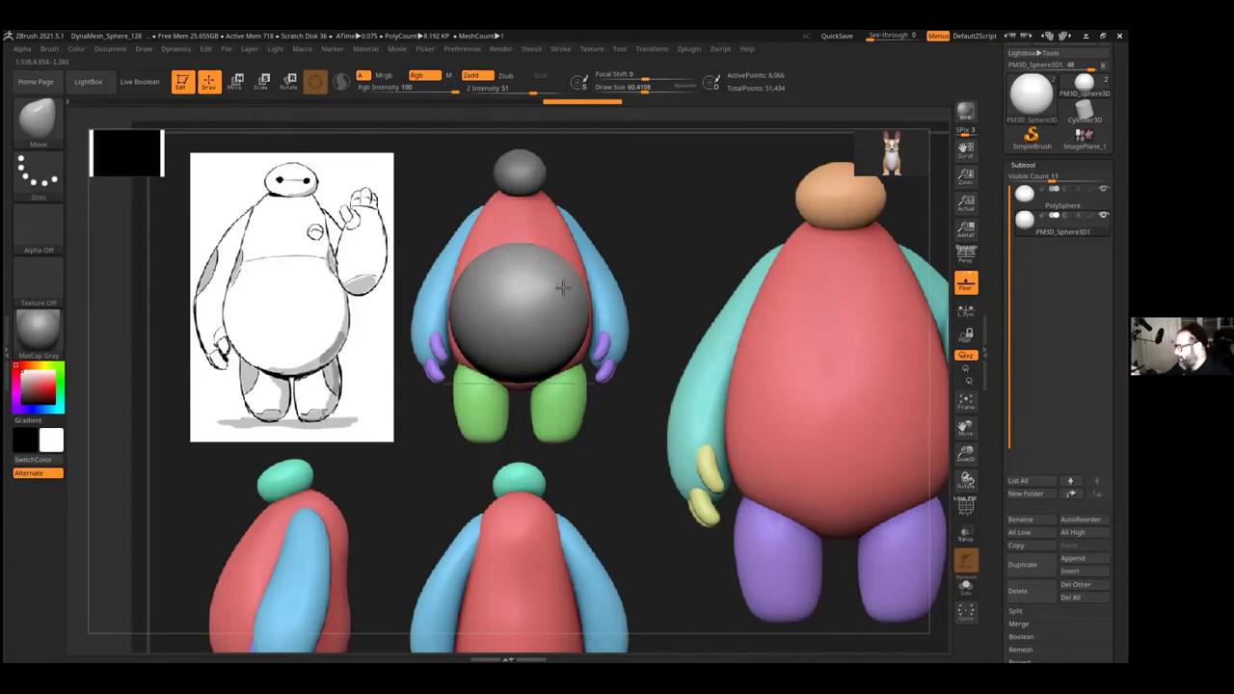
# Step: Try a Move brush pull on the body sphere, undo it, and switch to the head subtool and back to the body
pyautogui.moveTo(611, 251); pyautogui.dragTo(669, 171)
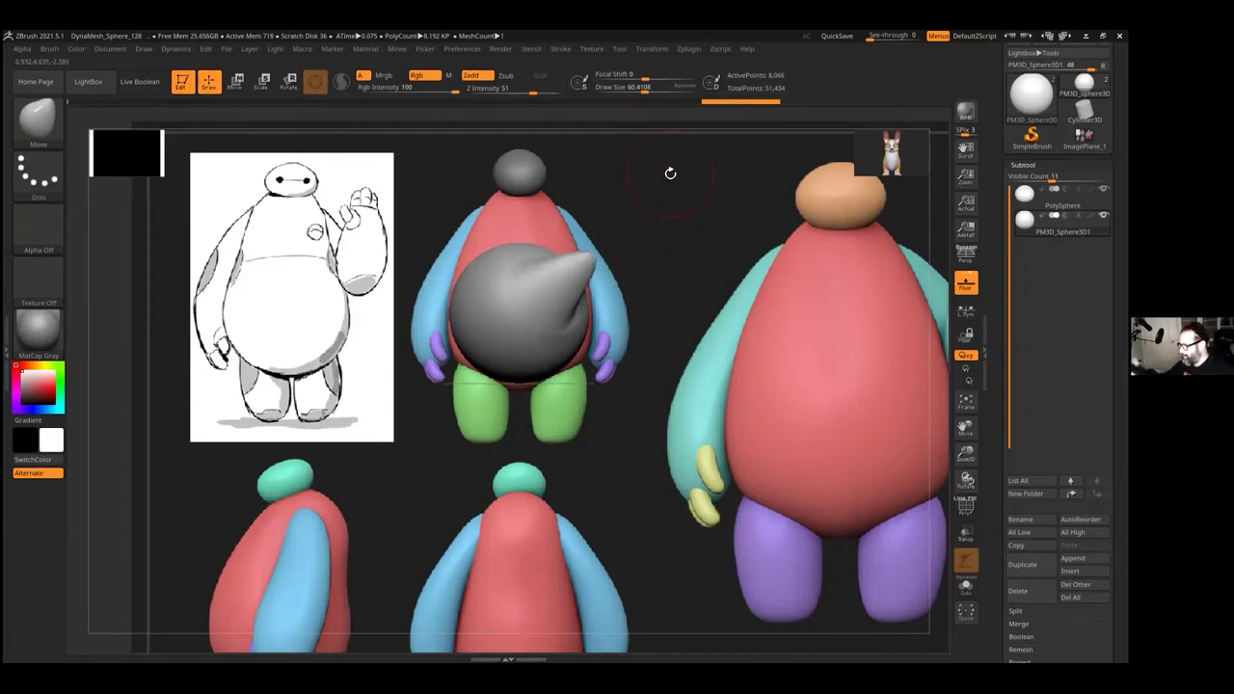
pyautogui.hotkey('ctrl', 'z')
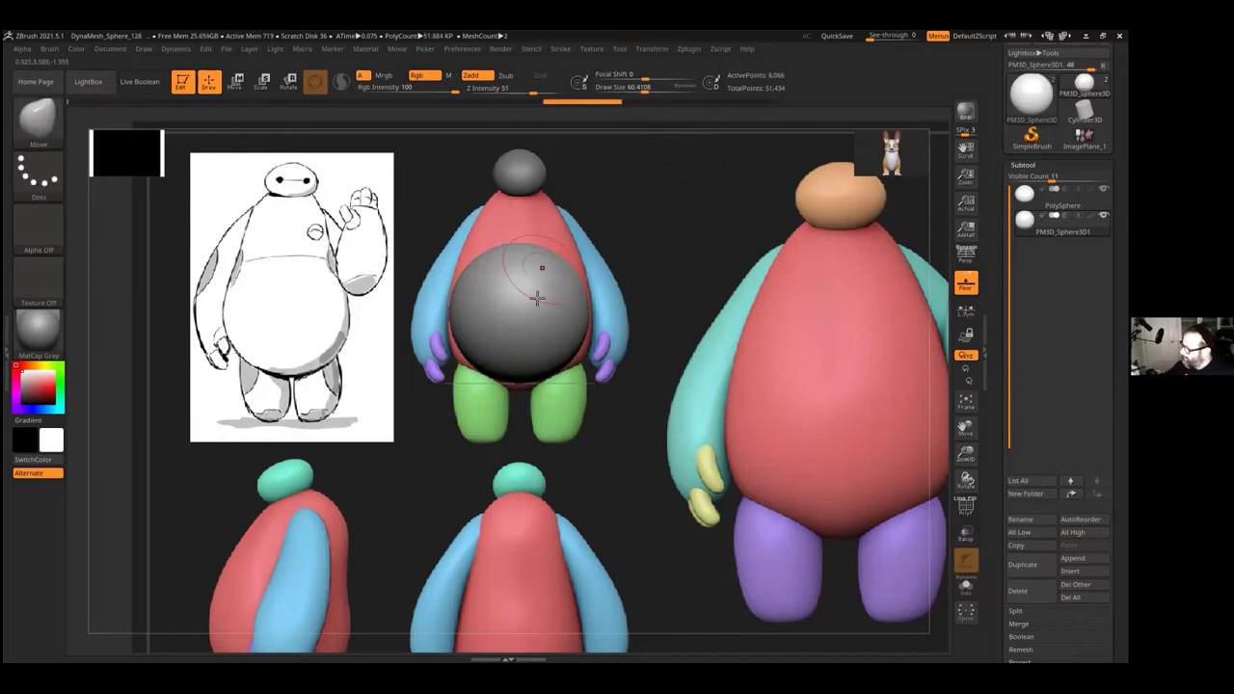
pyautogui.moveTo(1060, 222)
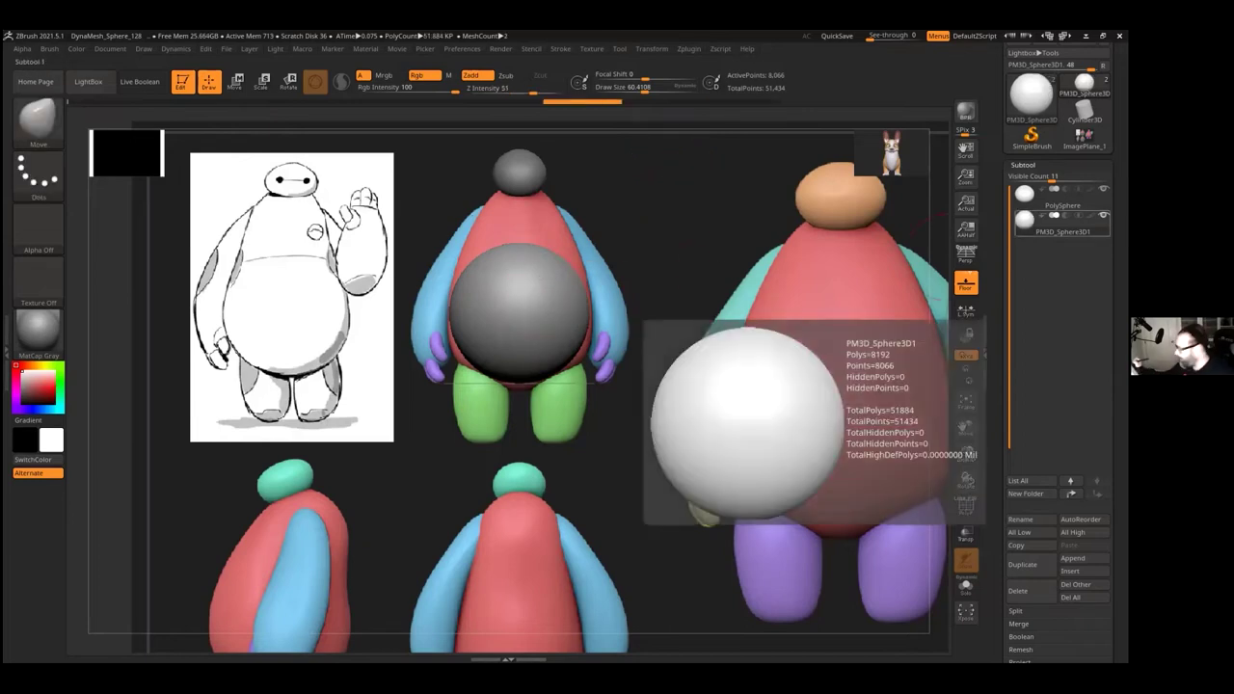
pyautogui.keyDown('alt'); pyautogui.click(540, 301); pyautogui.keyUp('alt')
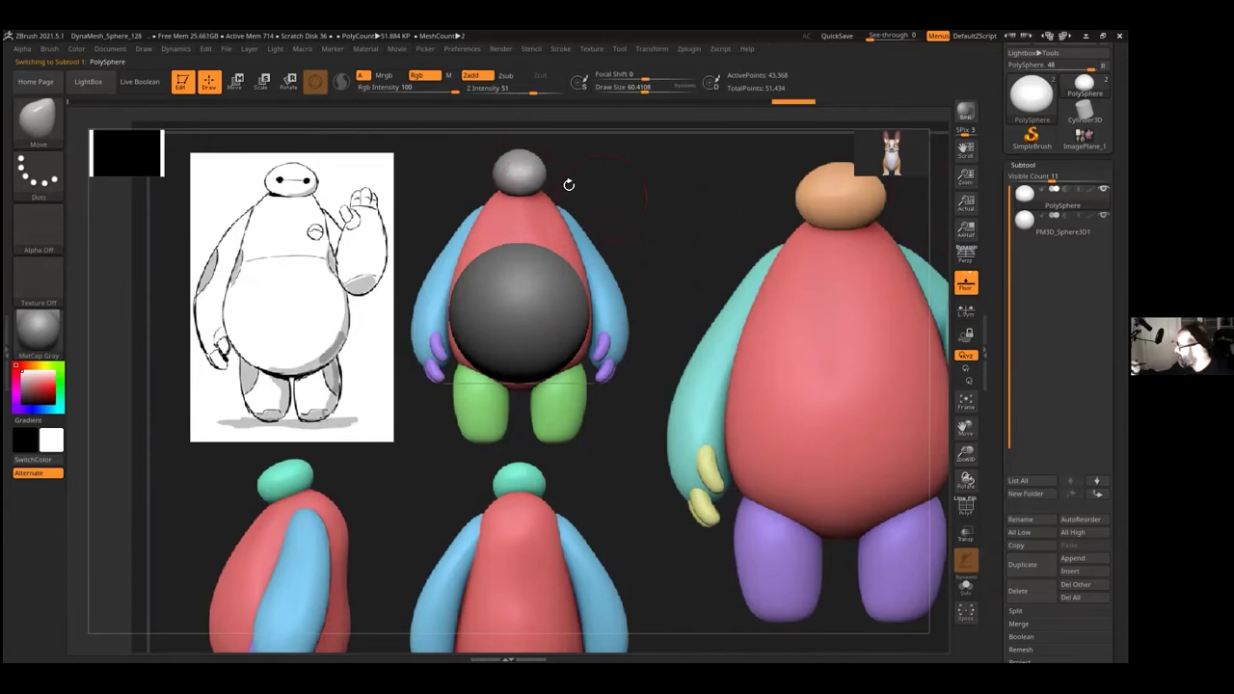
pyautogui.keyDown('alt'); pyautogui.click(546, 292); pyautogui.keyUp('alt')
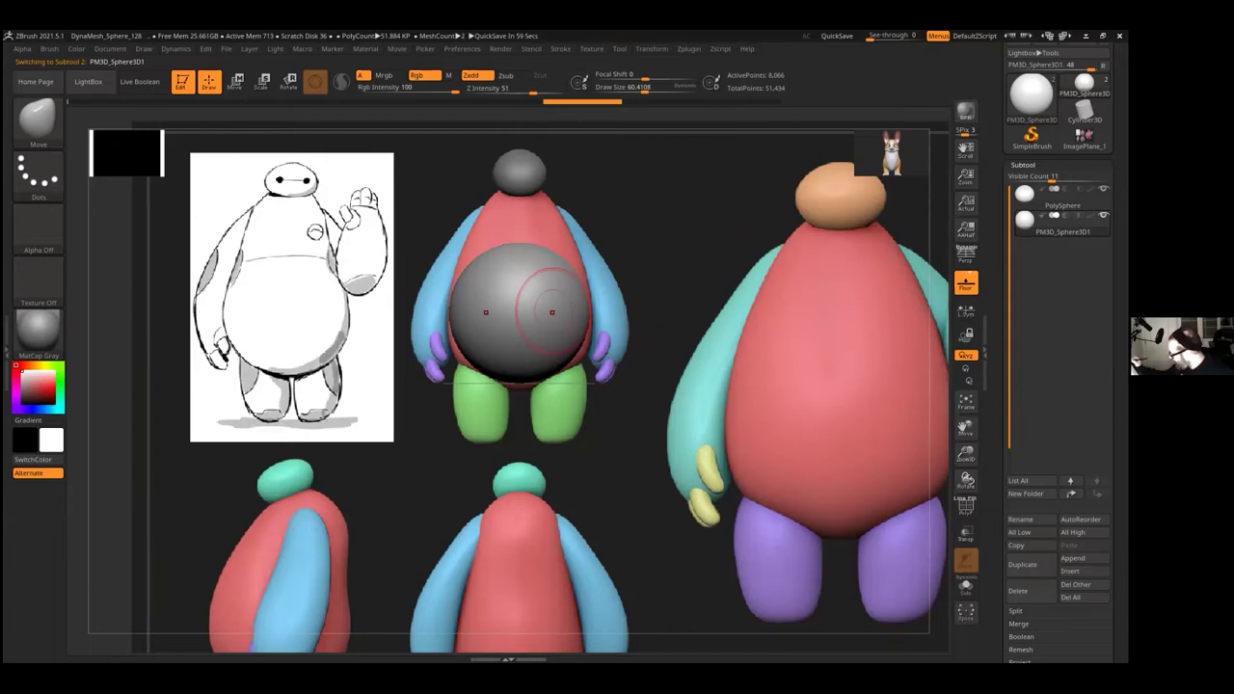
# Step: Convert the body sphere to a DynaMesh at resolution 128
pyautogui.click(1023, 164)
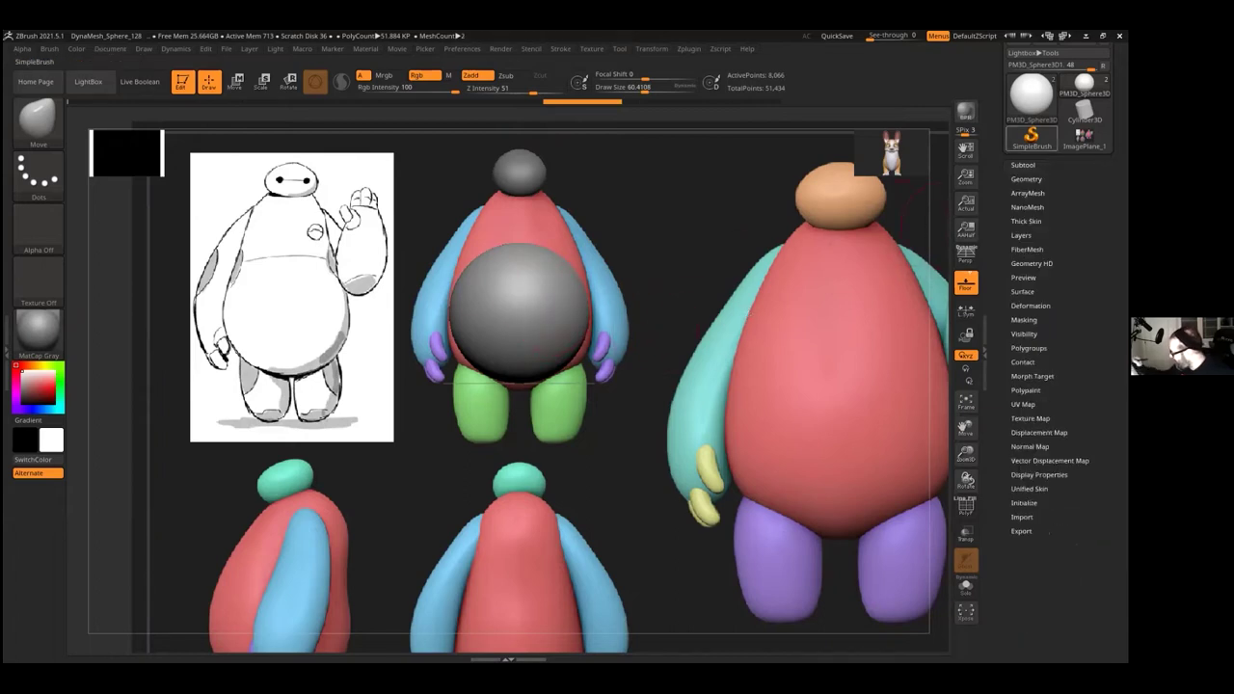
pyautogui.click(1026, 178)
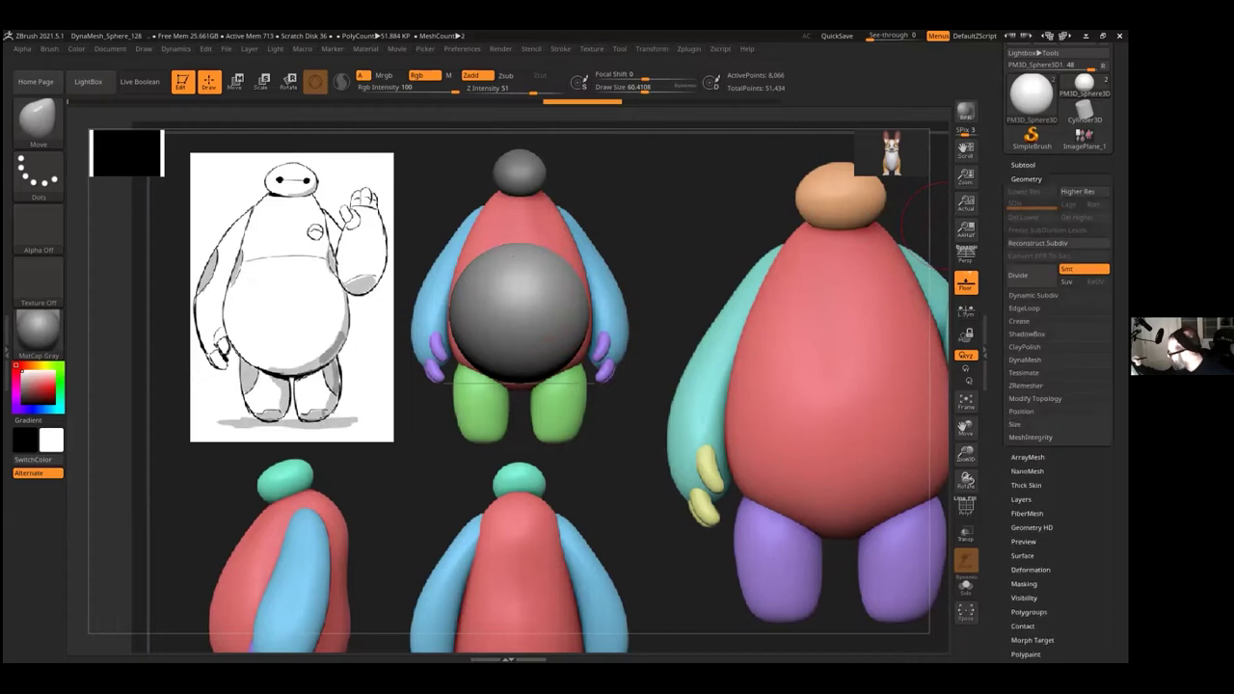
pyautogui.click(1025, 360)
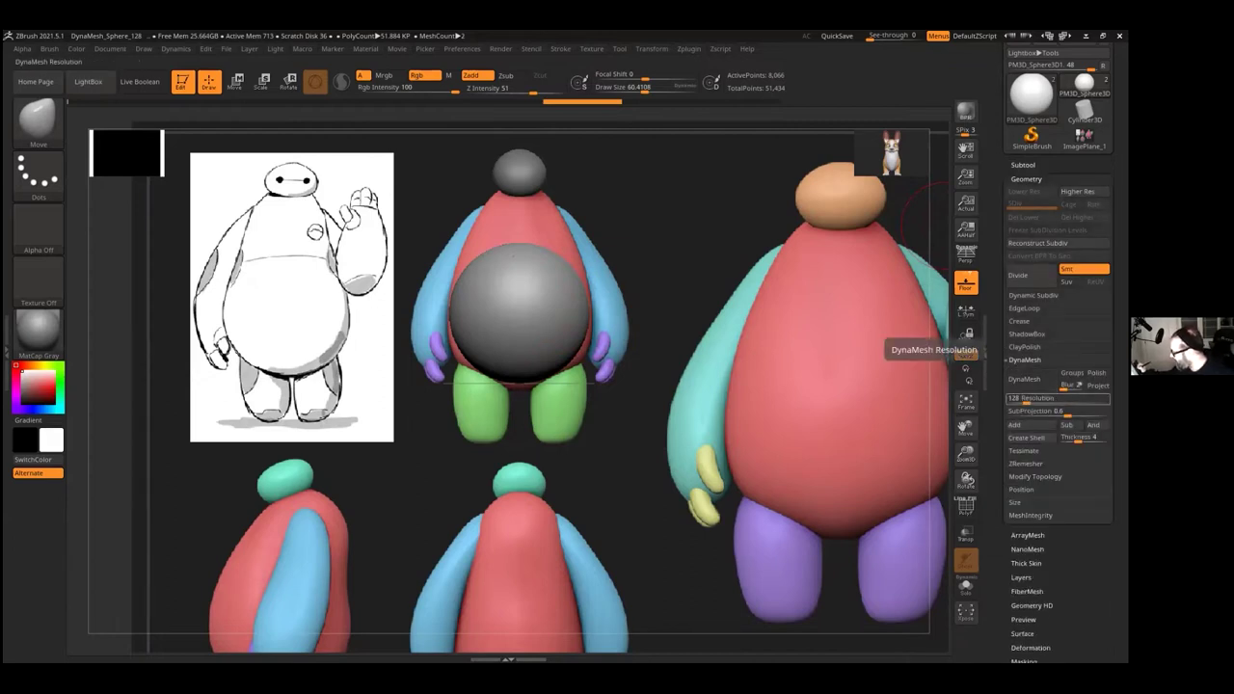
pyautogui.click(1024, 379)
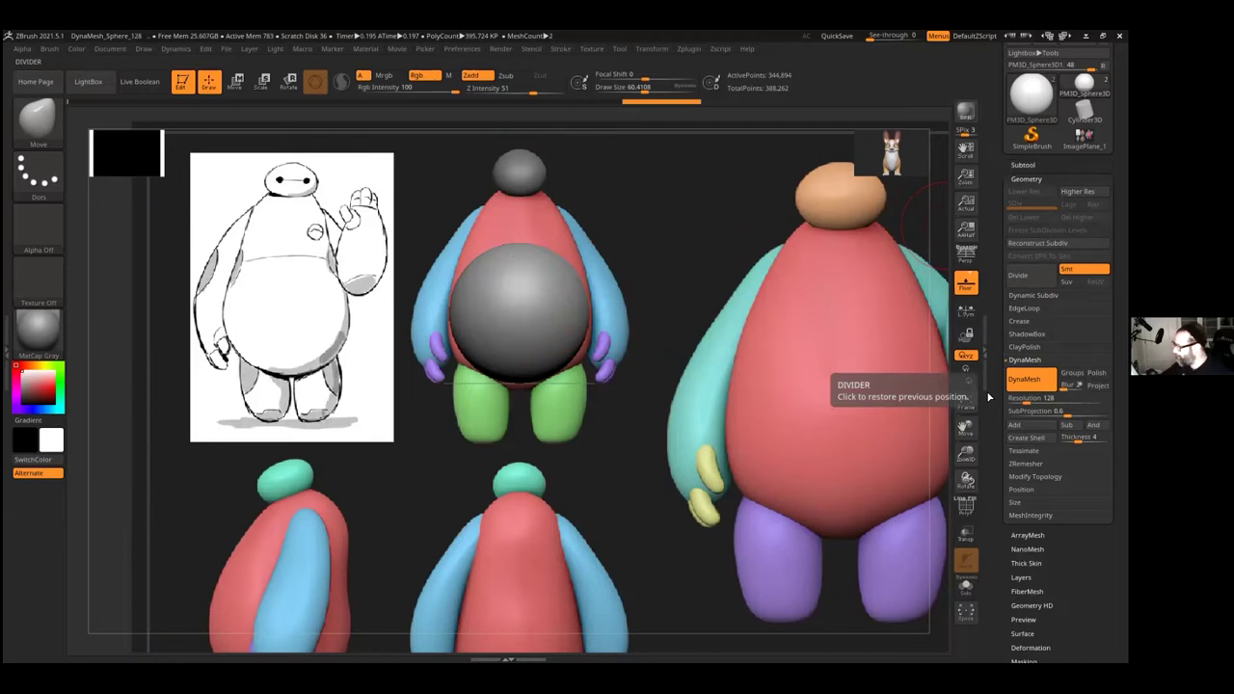
pyautogui.click(1026, 178)
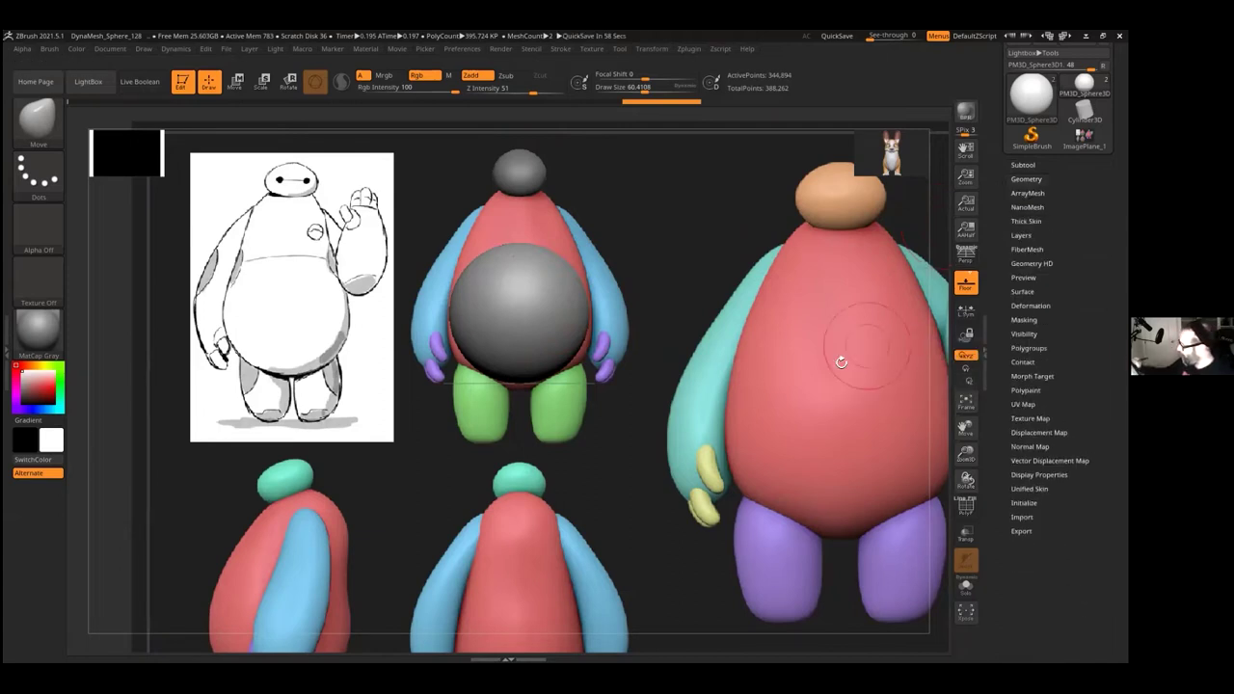
# Step: Set the Draw Size to about 105 and lower the model opacity so the front reference shows through the body sphere
pyautogui.moveTo(644, 88); pyautogui.dragTo(653, 88)
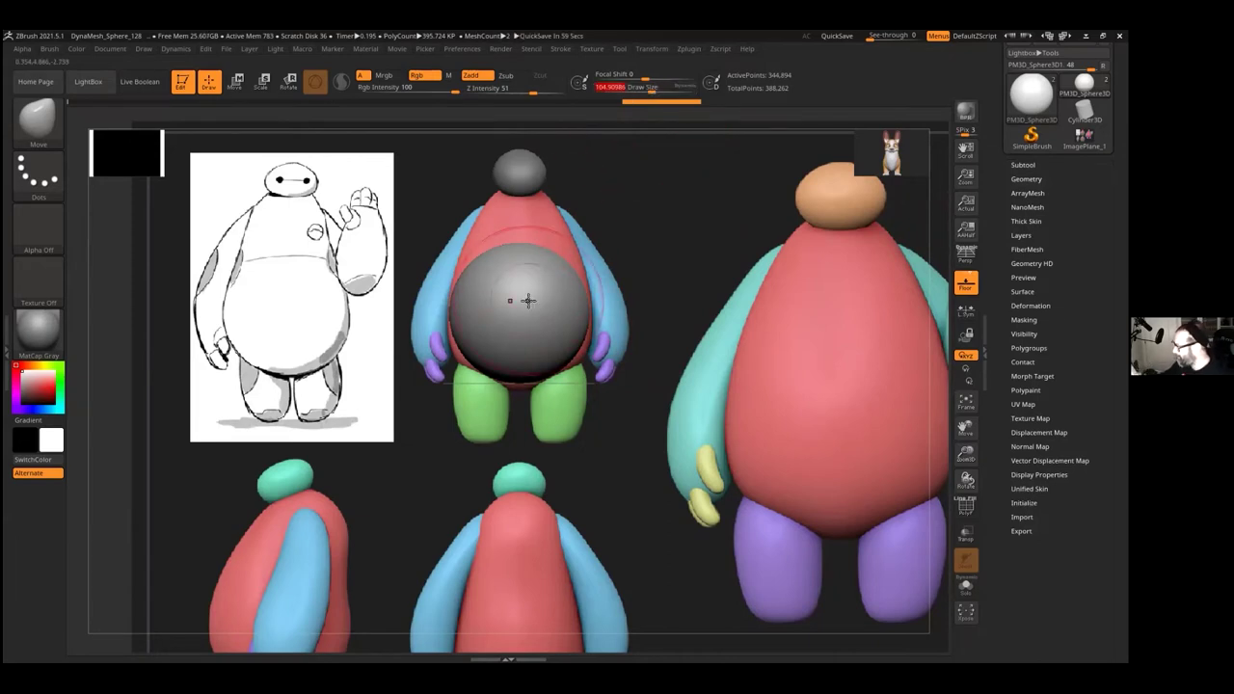
pyautogui.click(592, 49)
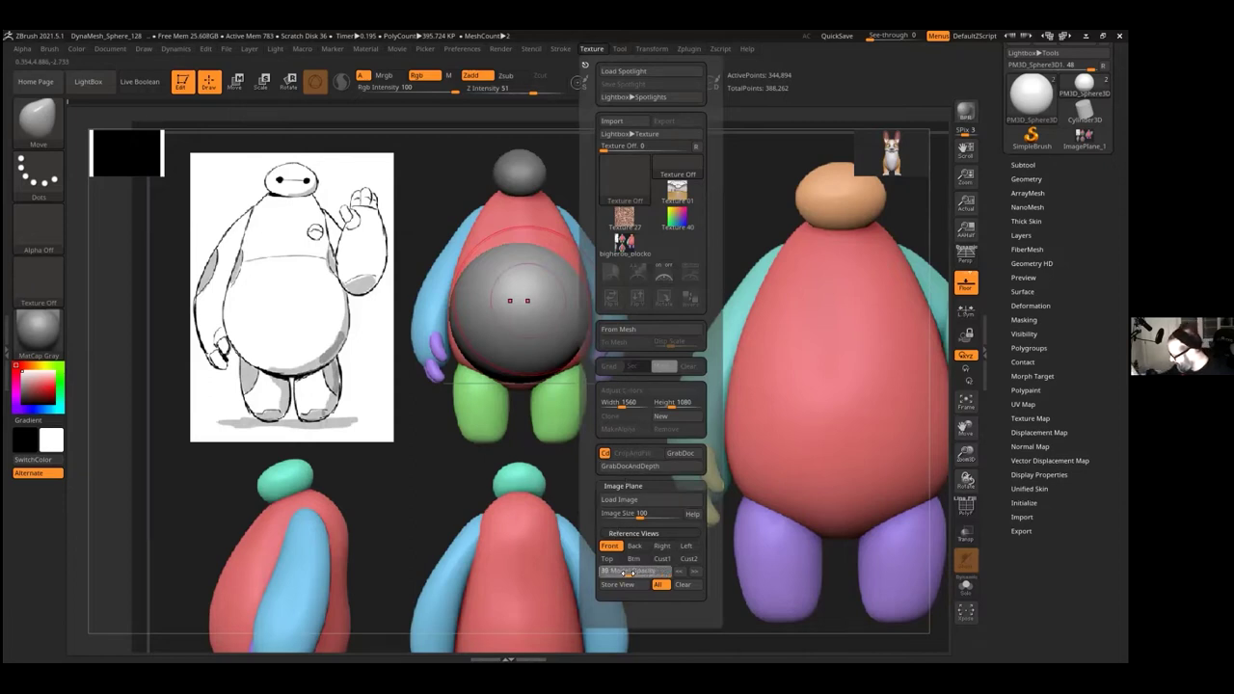
pyautogui.press('a')
pyautogui.click(623, 574)
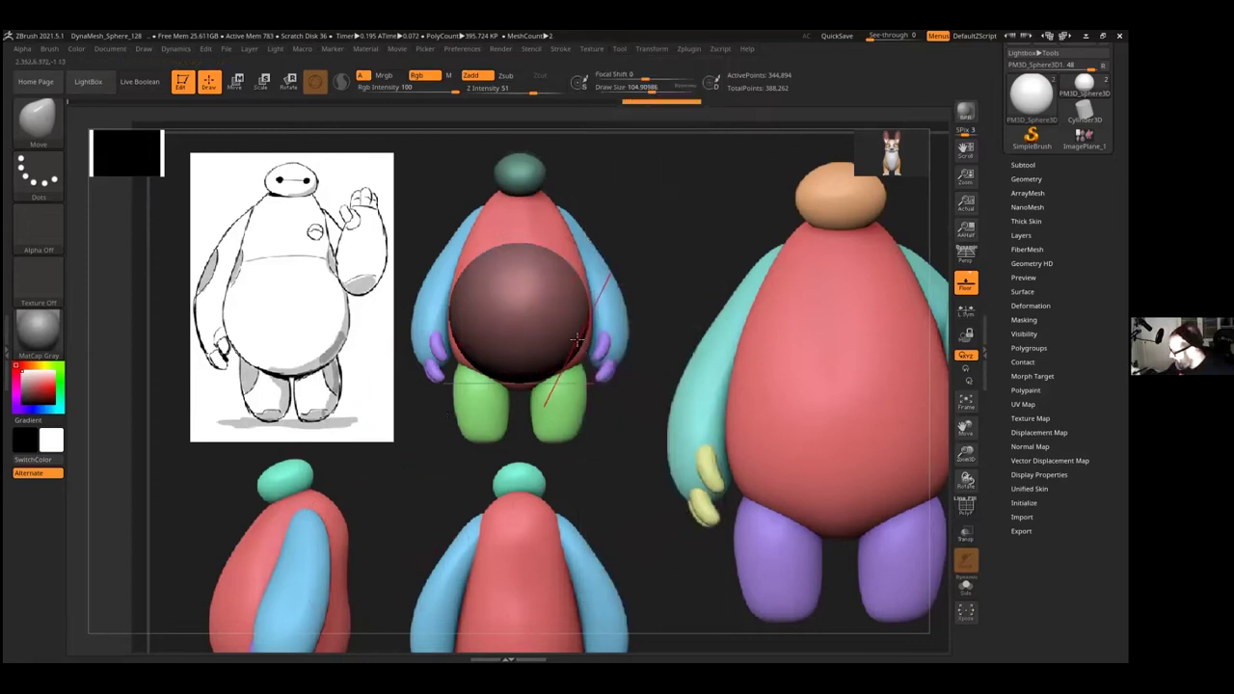
# Step: Pull the body sphere's top up to the neck and its lower sides and base out to the reference outline at Draw Size about 135
pyautogui.click(655, 88)
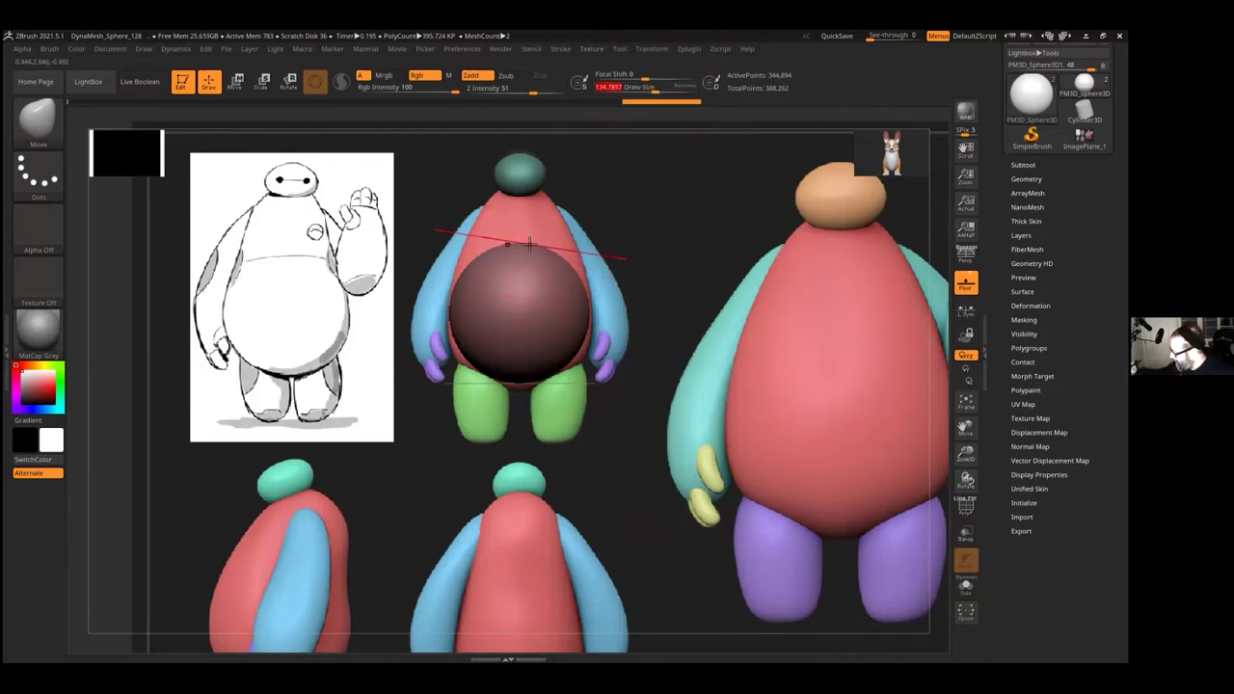
pyautogui.moveTo(528, 243); pyautogui.dragTo(528, 181)
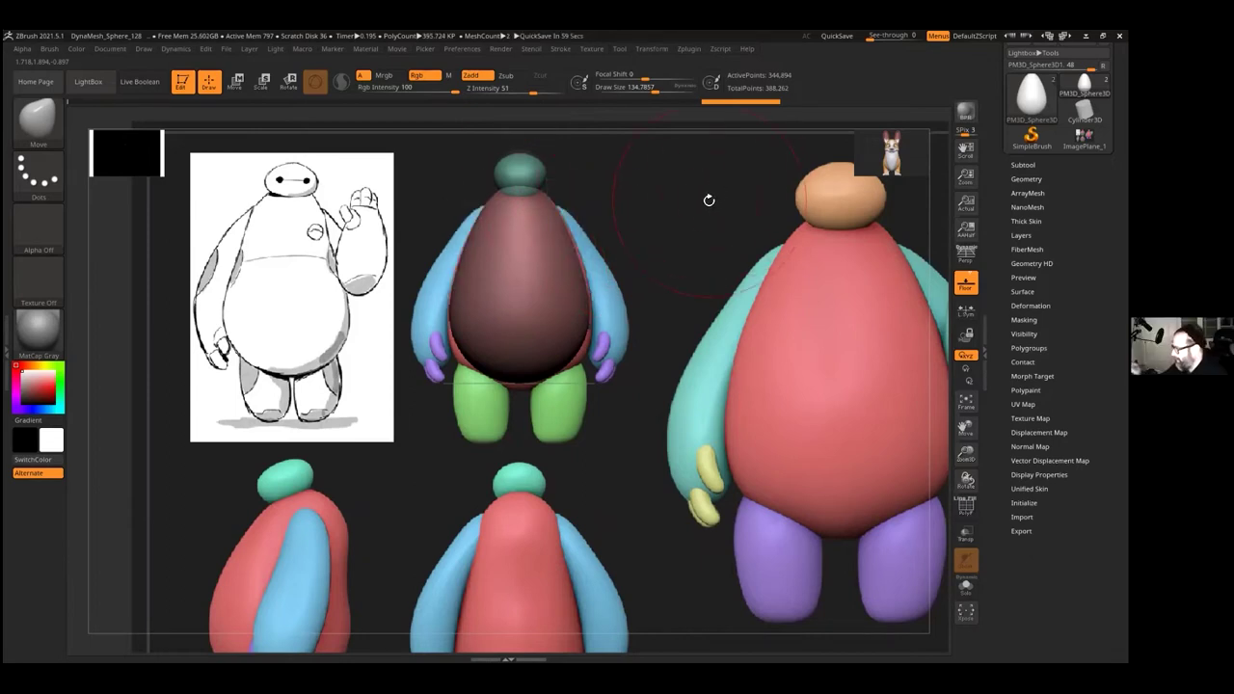
pyautogui.moveTo(543, 192); pyautogui.dragTo(546, 191)
pyautogui.hotkey('ctrl', 'shift', 'z')
pyautogui.moveTo(576, 351); pyautogui.dragTo(585, 356)
pyautogui.moveTo(525, 382); pyautogui.dragTo(526, 393)
pyautogui.keyDown('ctrl'); pyautogui.keyDown('shift'); pyautogui.moveTo(583, 269); pyautogui.dragTo(563, 223); pyautogui.keyUp('shift'); pyautogui.keyUp('ctrl')
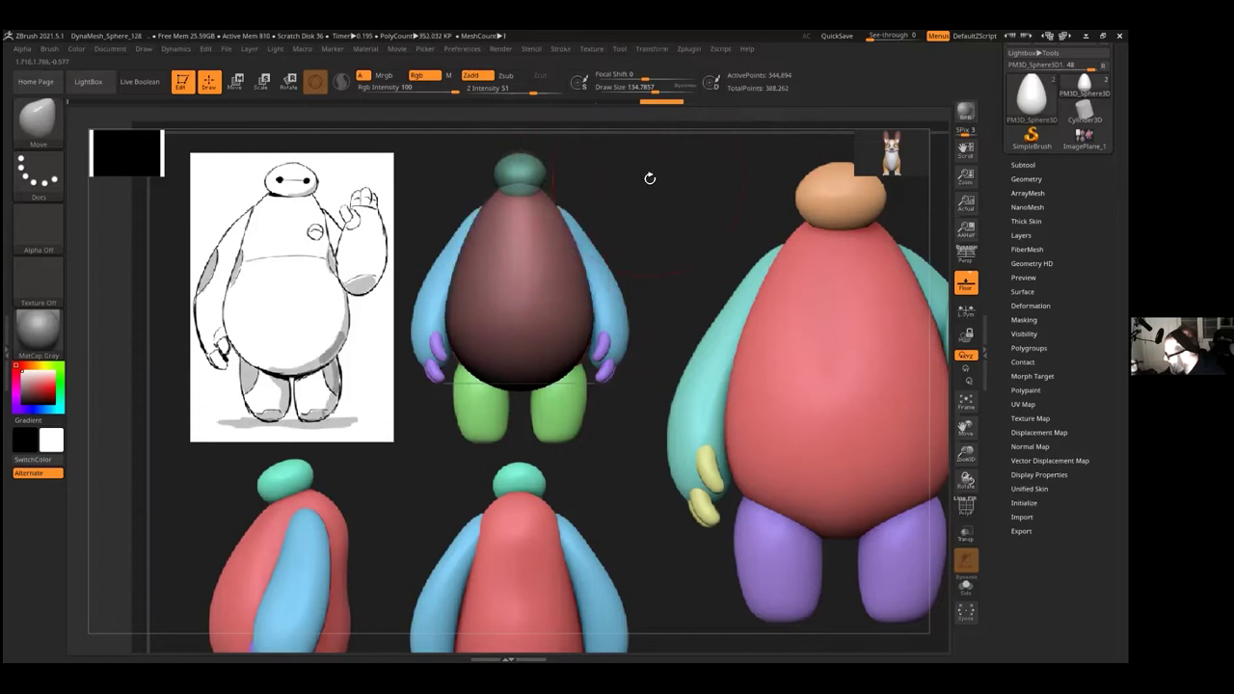
# Step: Adjust the body's lower sides with the Move brush at Draw Size about 60, undoing the last two strokes
pyautogui.moveTo(656, 88); pyautogui.dragTo(642, 88)
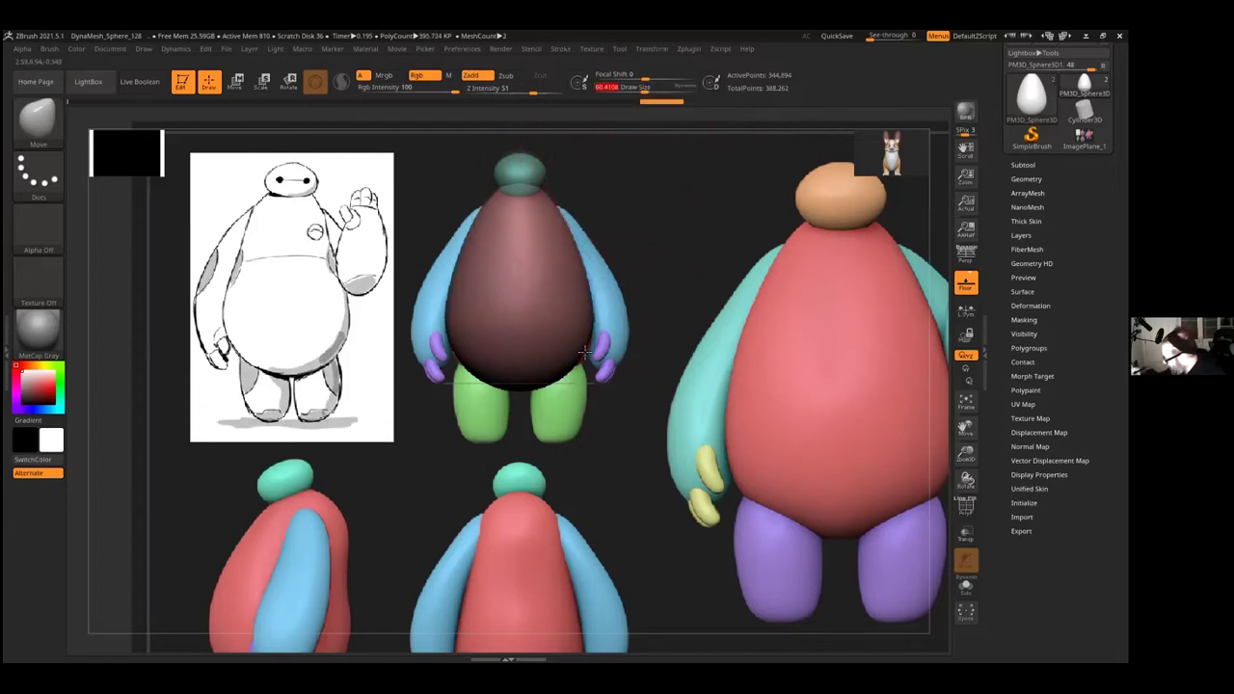
pyautogui.moveTo(588, 354); pyautogui.dragTo(558, 373)
pyautogui.click(560, 374)
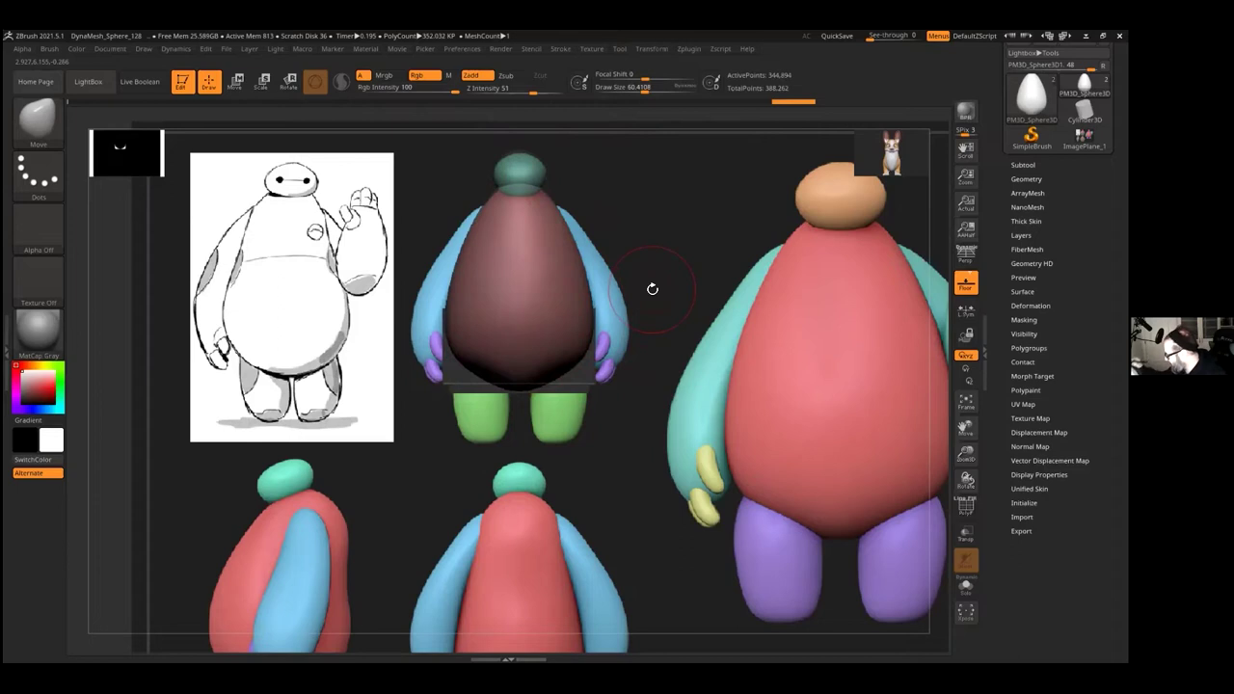
pyautogui.hotkey('ctrl', 'z')
pyautogui.hotkey('ctrl', 'z')
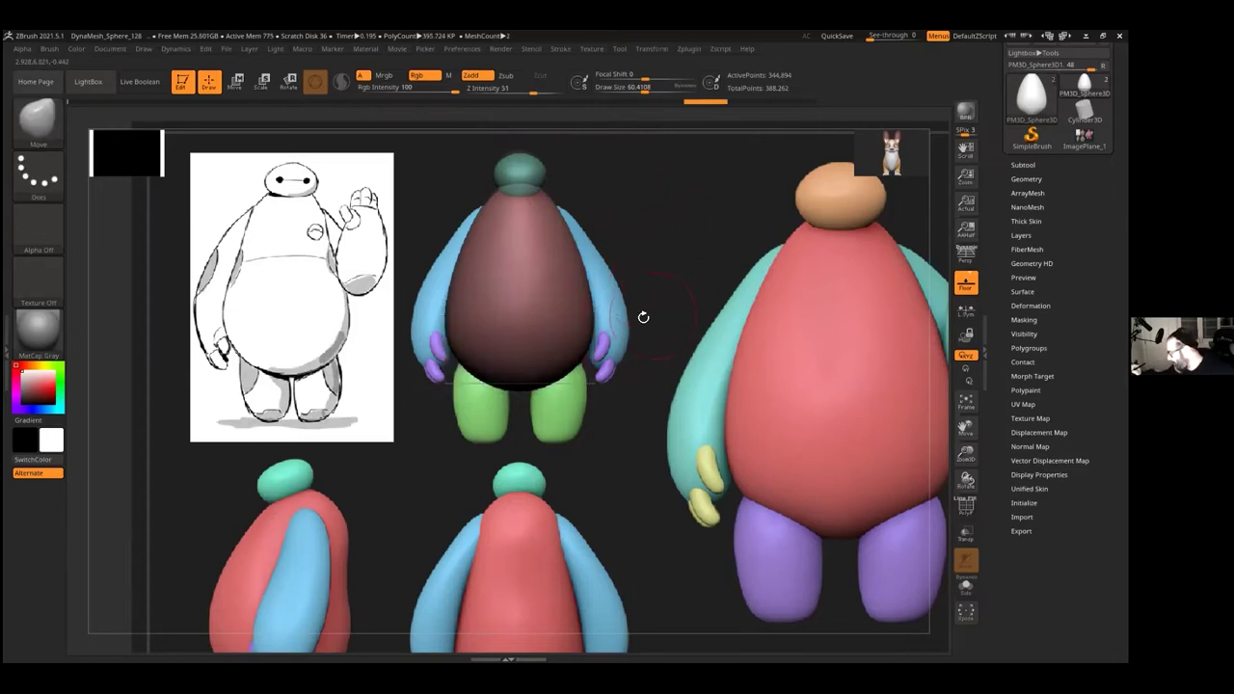
# Step: Refine the body's base and upper outline in front view at Draw Size about 114, and switch to the side reference view
pyautogui.moveTo(643, 87); pyautogui.dragTo(653, 87)
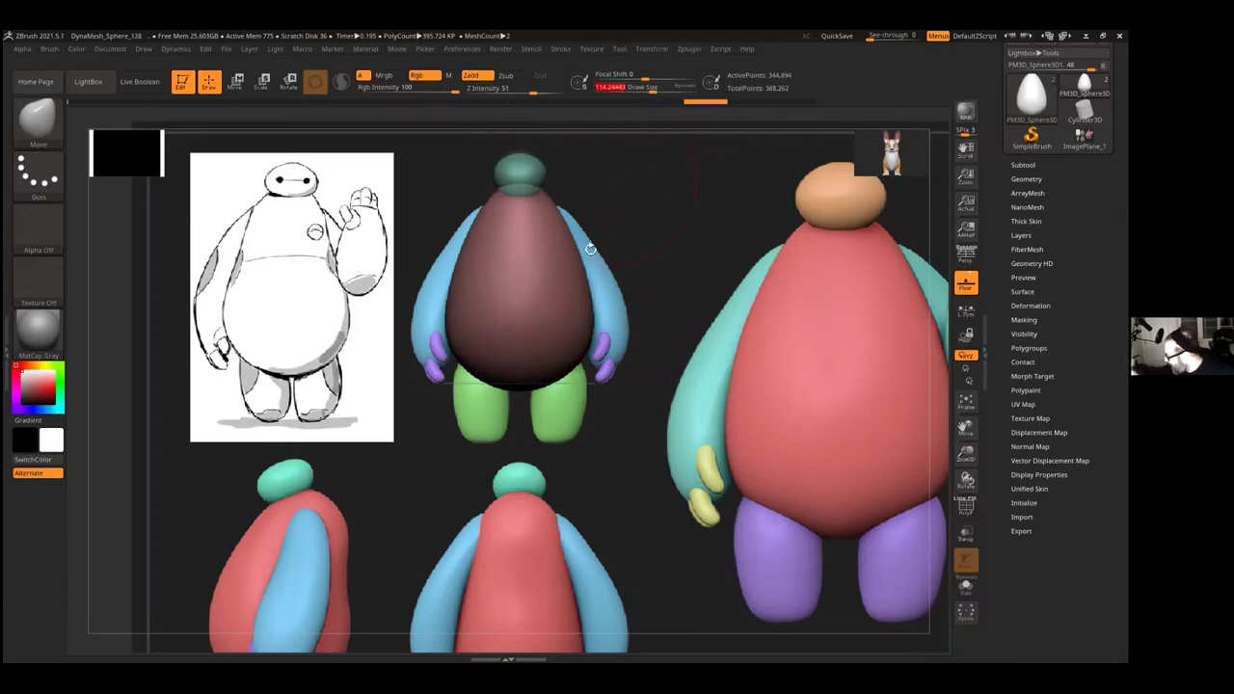
pyautogui.moveTo(537, 388); pyautogui.dragTo(540, 380)
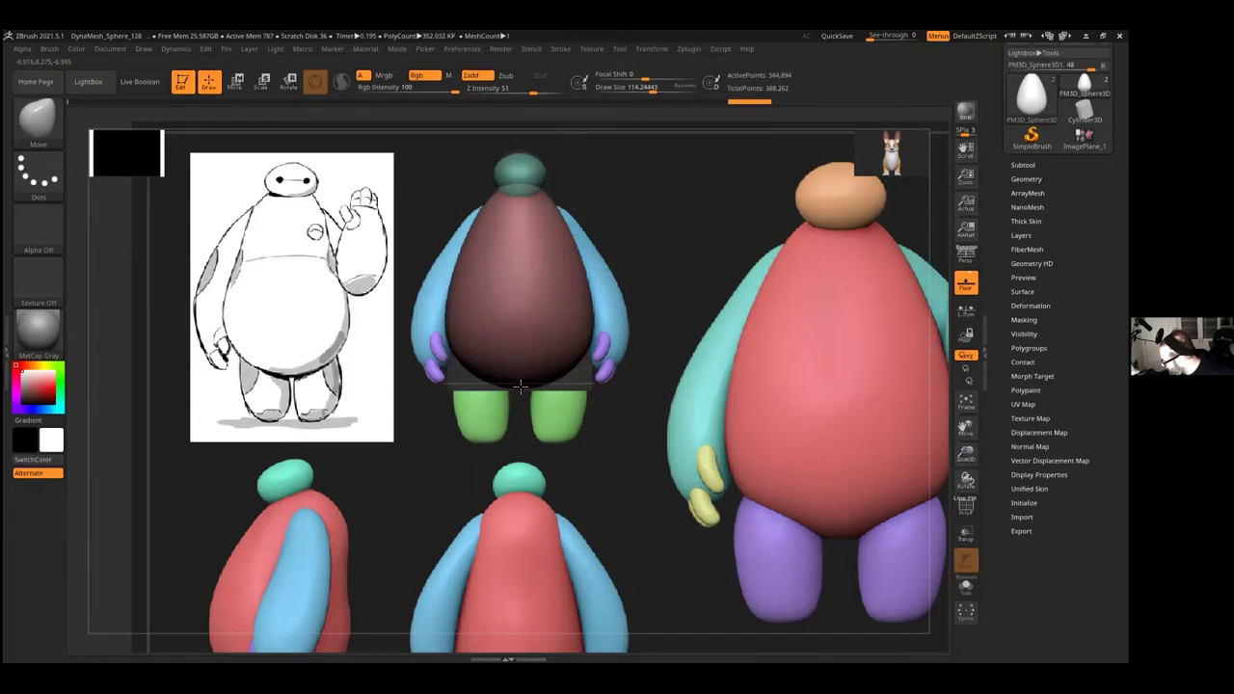
pyautogui.press('shift')
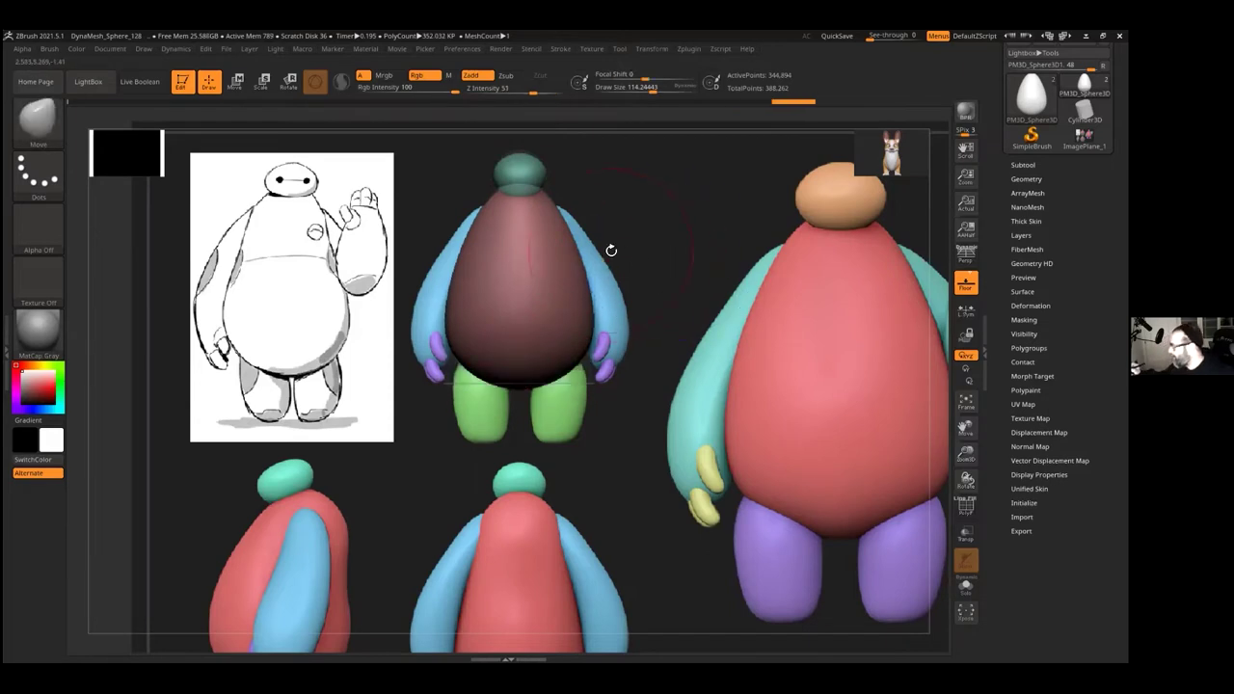
pyautogui.moveTo(542, 193); pyautogui.dragTo(541, 197)
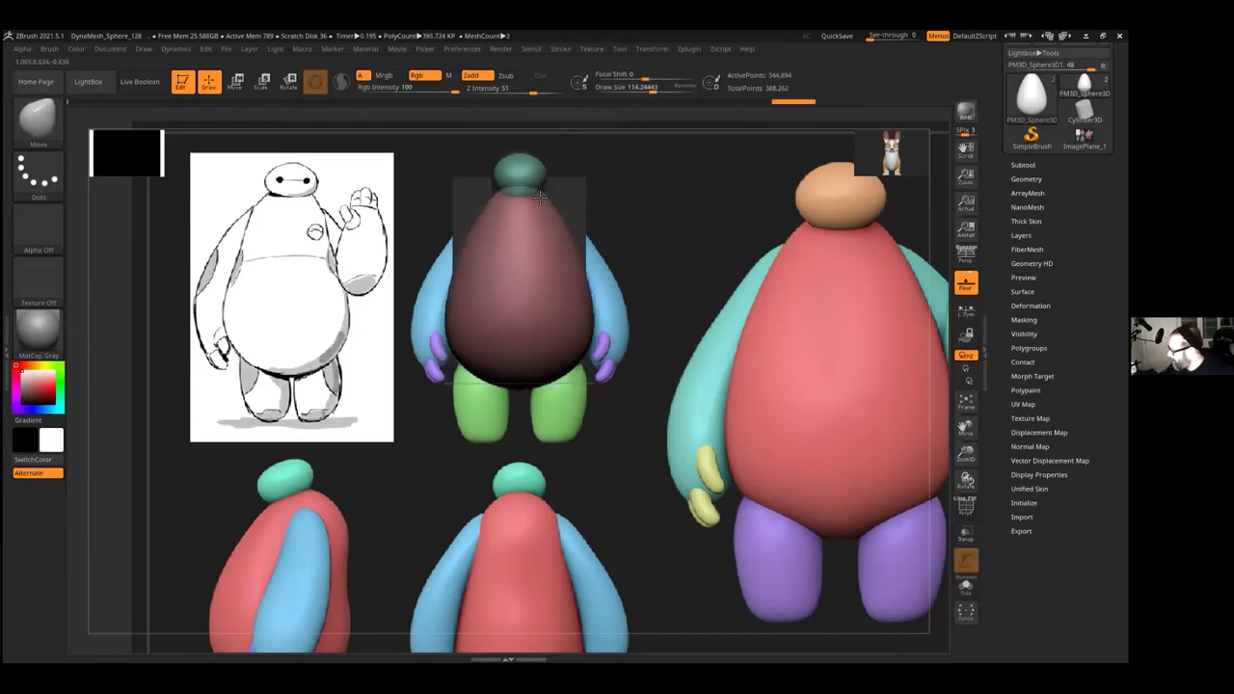
pyautogui.hotkey('ctrl', 'shift', 'z')
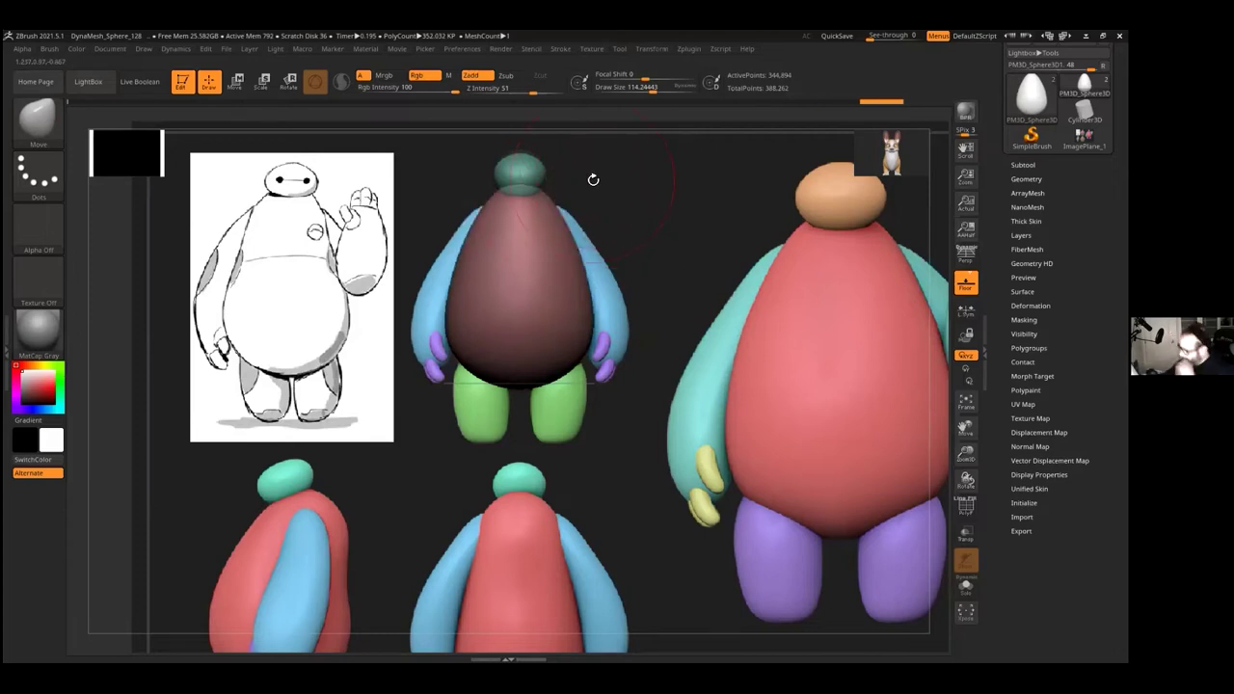
pyautogui.hotkey('ctrl', 'z')
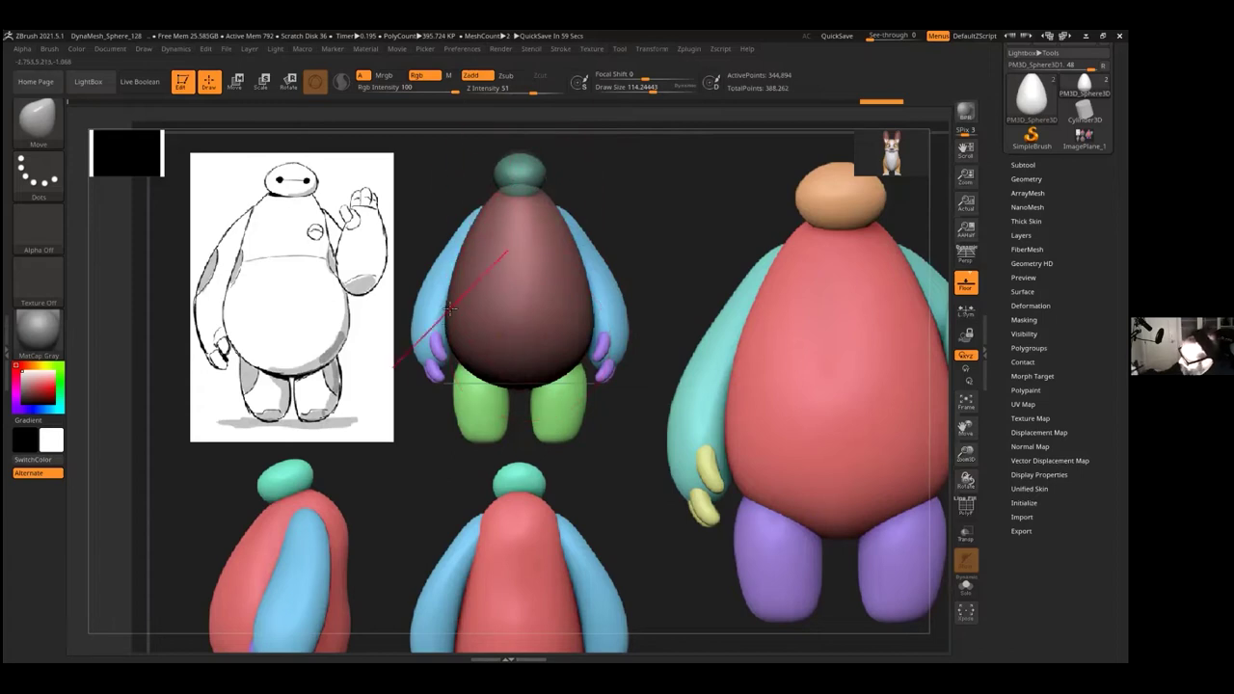
pyautogui.keyDown('ctrl'); pyautogui.keyDown('shift'); pyautogui.moveTo(507, 383); pyautogui.dragTo(511, 385); pyautogui.keyUp('shift'); pyautogui.keyUp('ctrl')
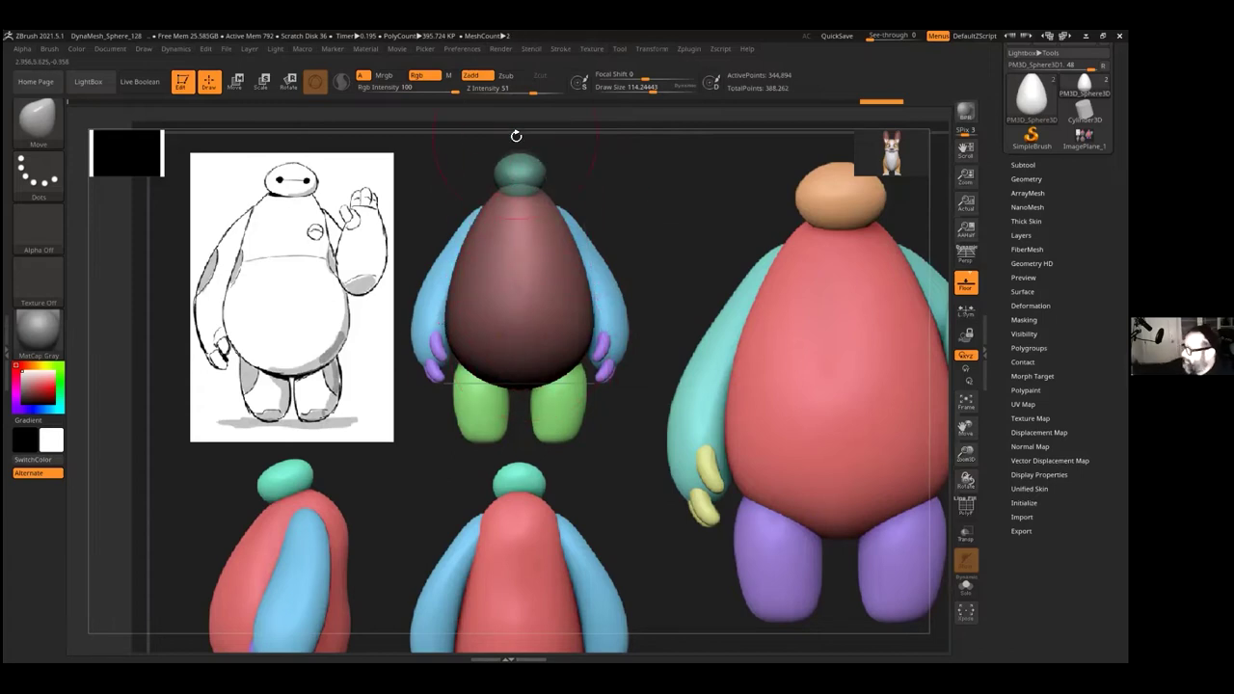
pyautogui.click(118, 50)
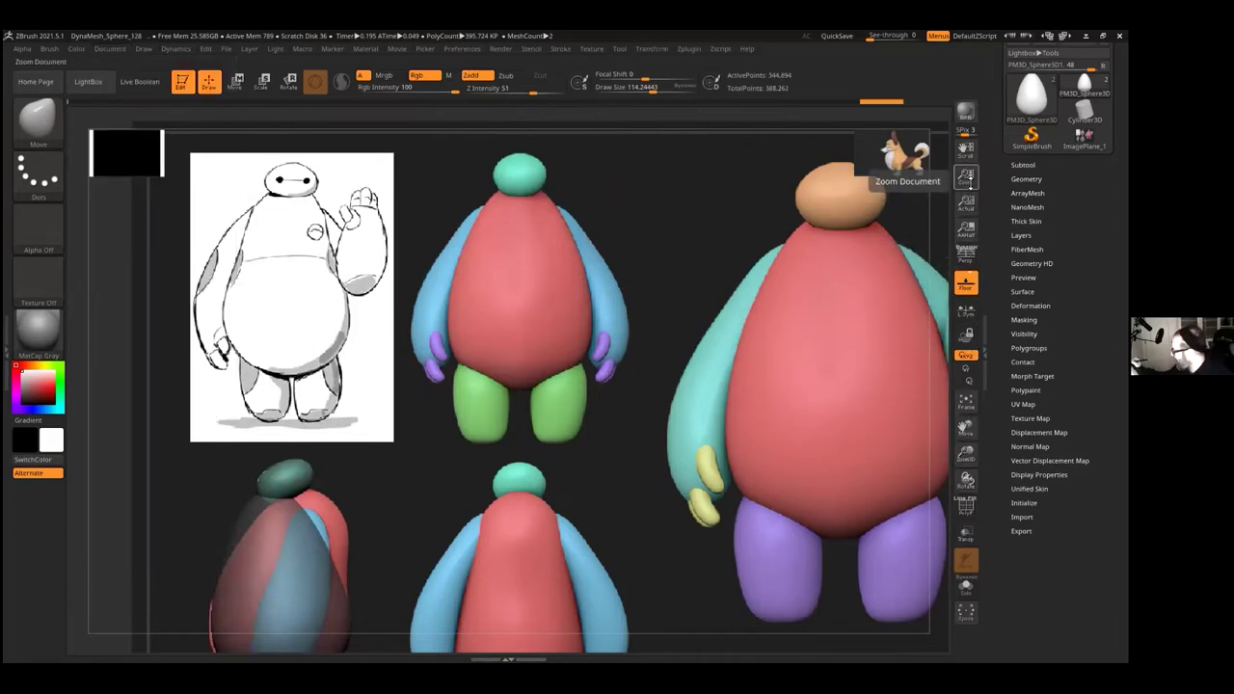
# Step: Reshape the top of the body in side view with the Move brush at Draw Size about 164
pyautogui.moveTo(967, 176); pyautogui.dragTo(1008, 113)
pyautogui.moveTo(963, 152); pyautogui.dragTo(979, 149)
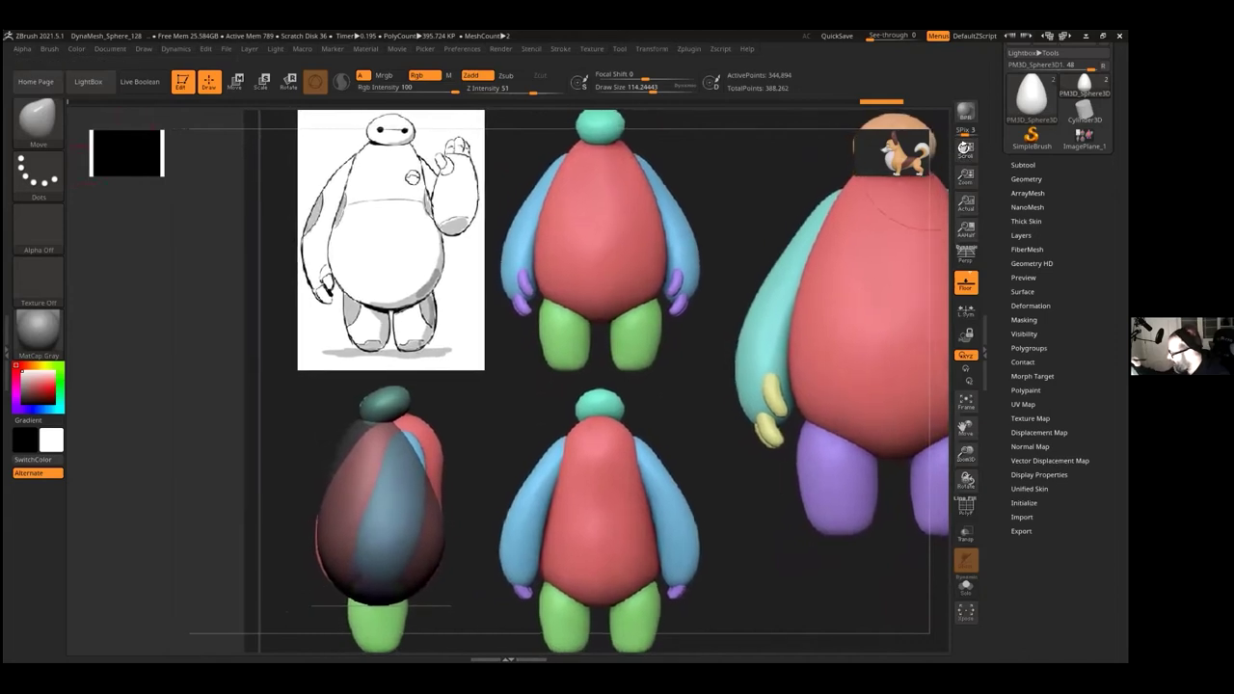
pyautogui.moveTo(652, 87); pyautogui.dragTo(666, 87)
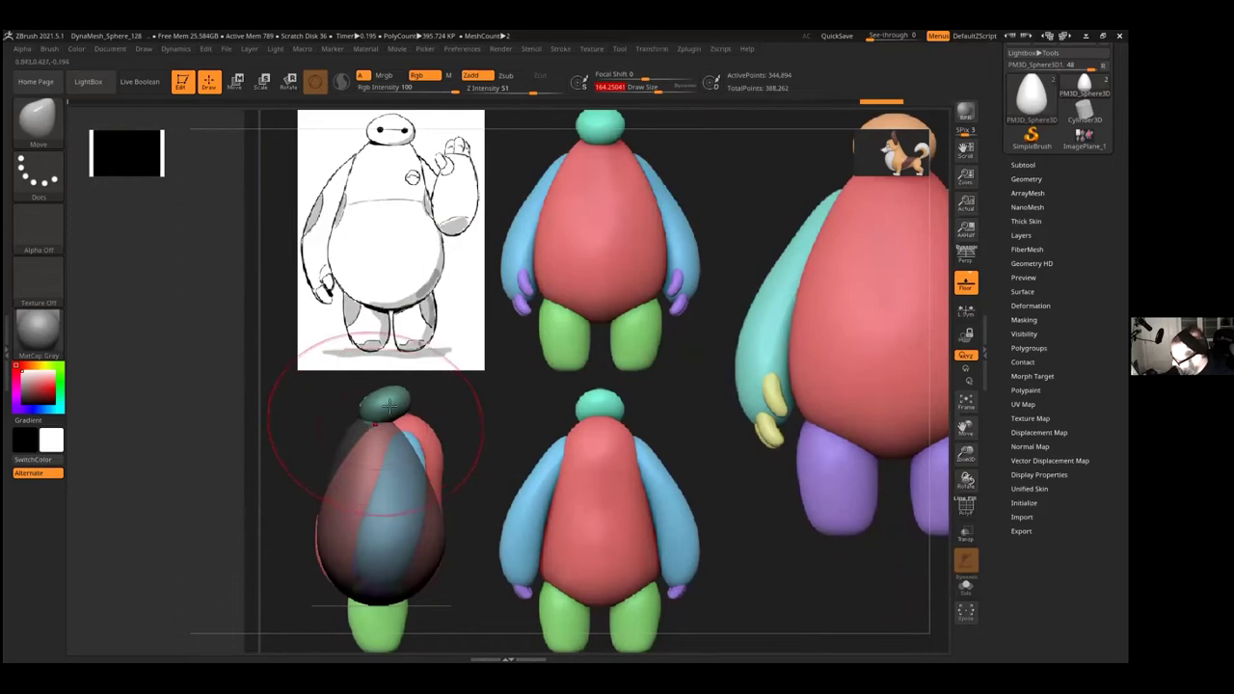
pyautogui.moveTo(355, 432); pyautogui.dragTo(375, 436)
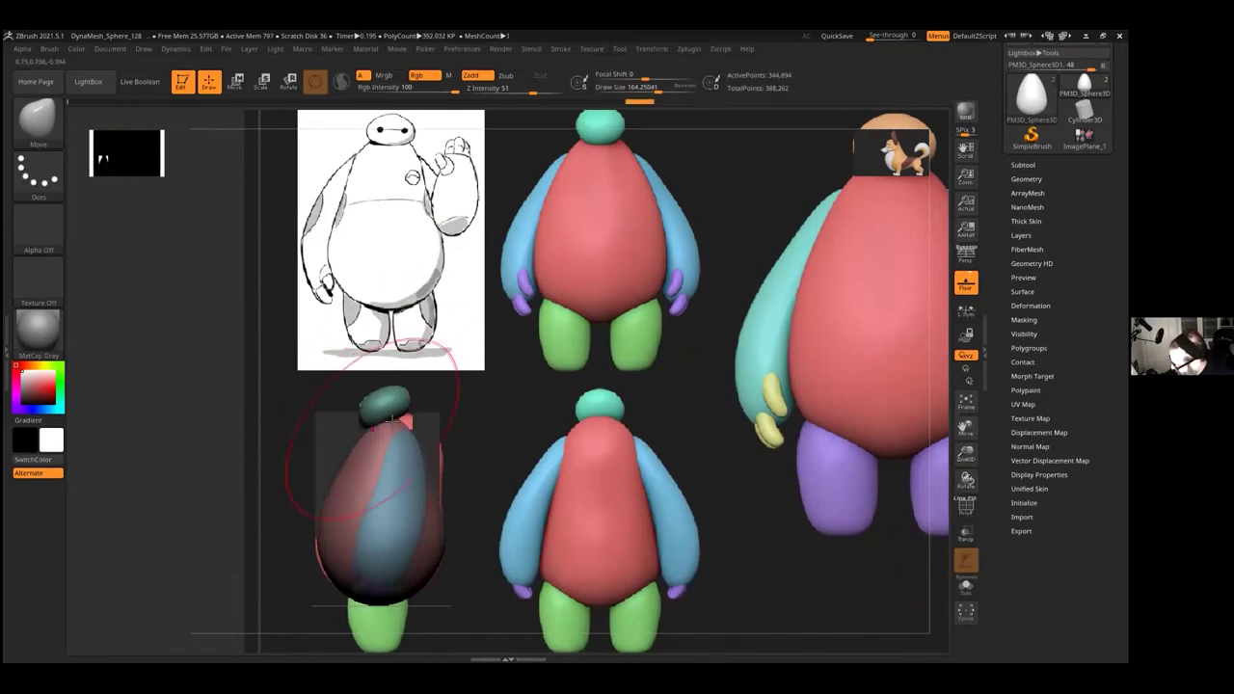
# Step: Pull the body's upper back to the side reference outline at Draw Size about 92, lock the camera, and refine it at about 73
pyautogui.moveTo(659, 90); pyautogui.dragTo(650, 90)
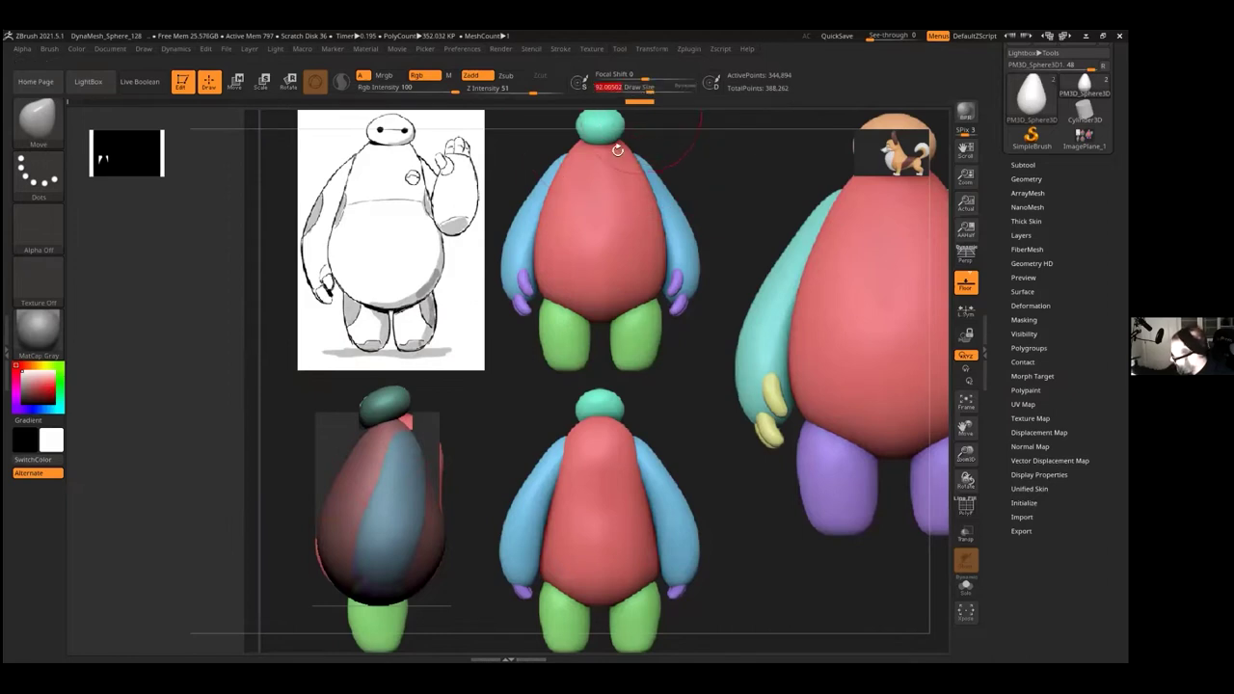
pyautogui.moveTo(427, 430); pyautogui.dragTo(416, 442)
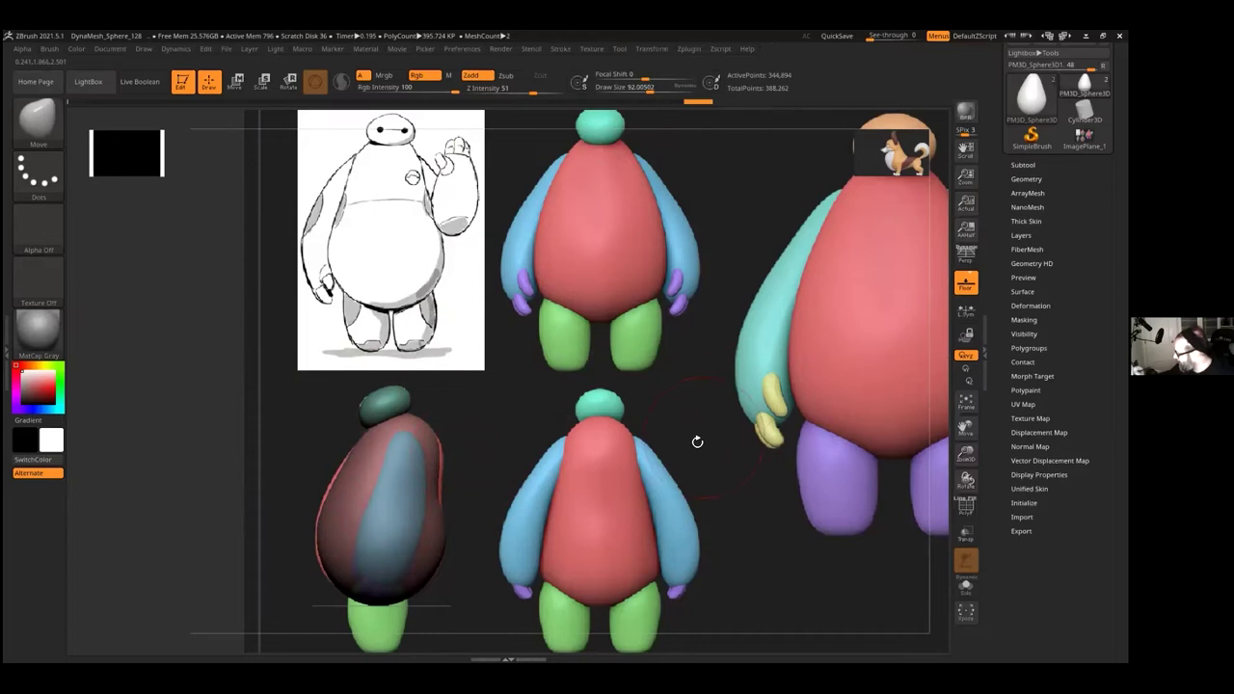
pyautogui.click(968, 335)
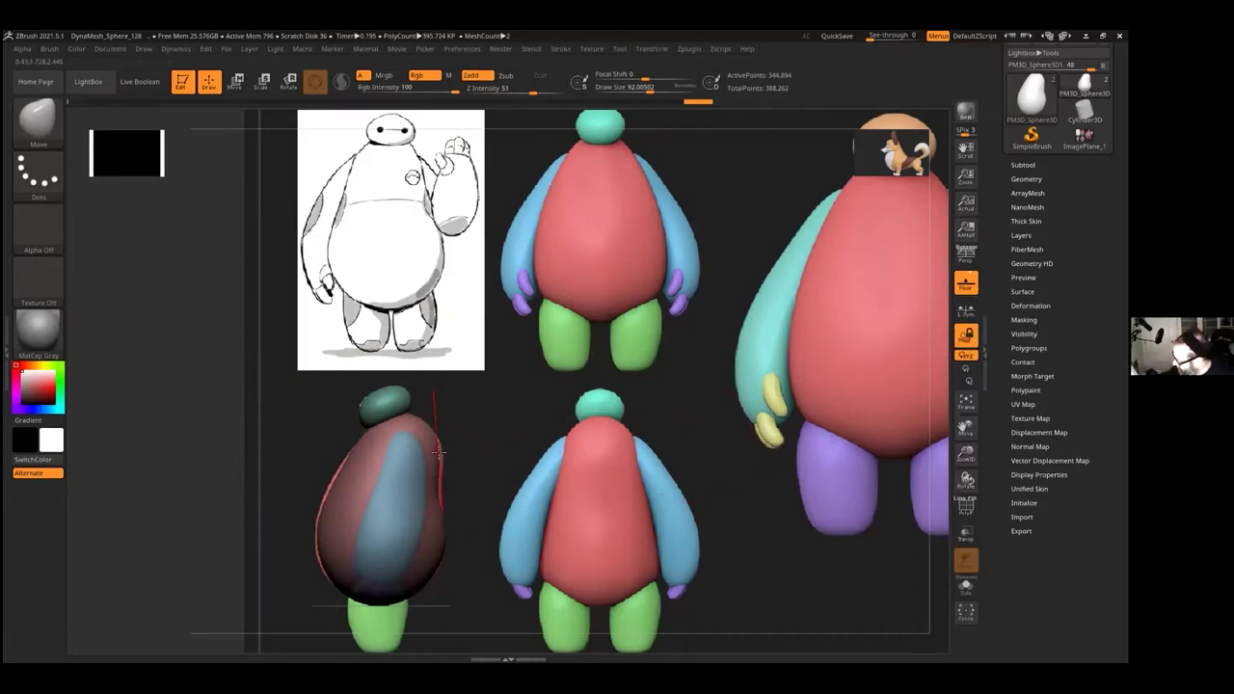
pyautogui.moveTo(441, 452); pyautogui.dragTo(444, 447)
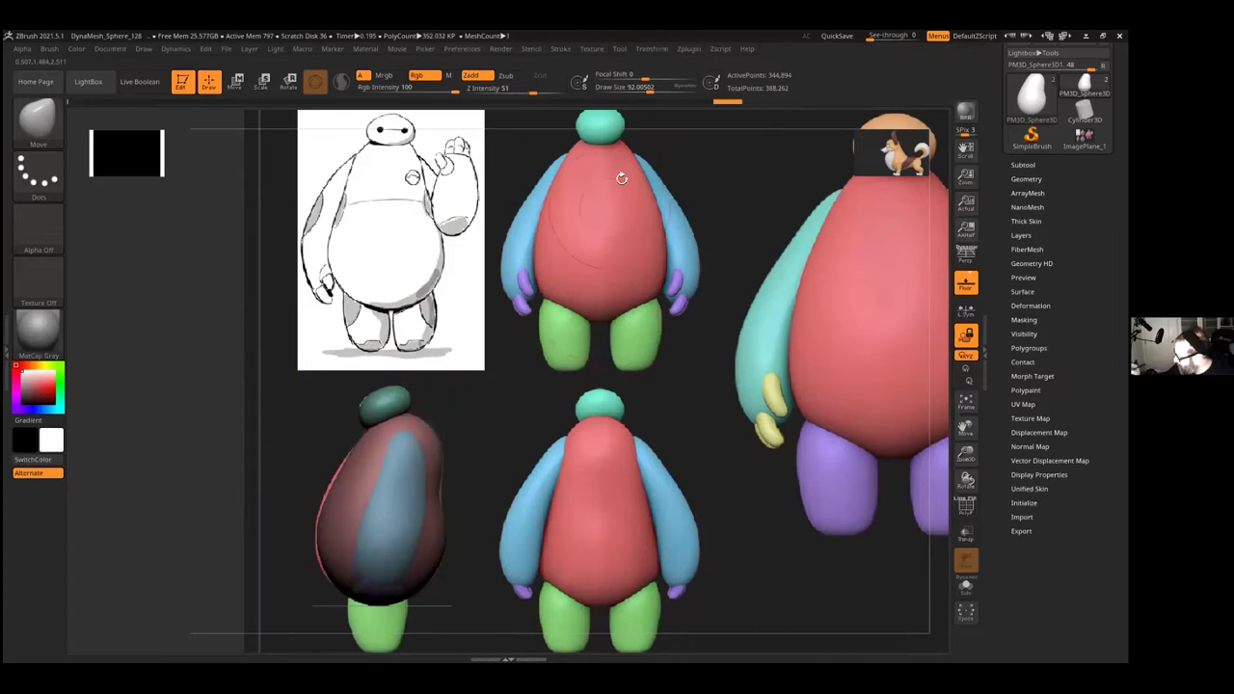
pyautogui.moveTo(651, 87); pyautogui.dragTo(644, 87)
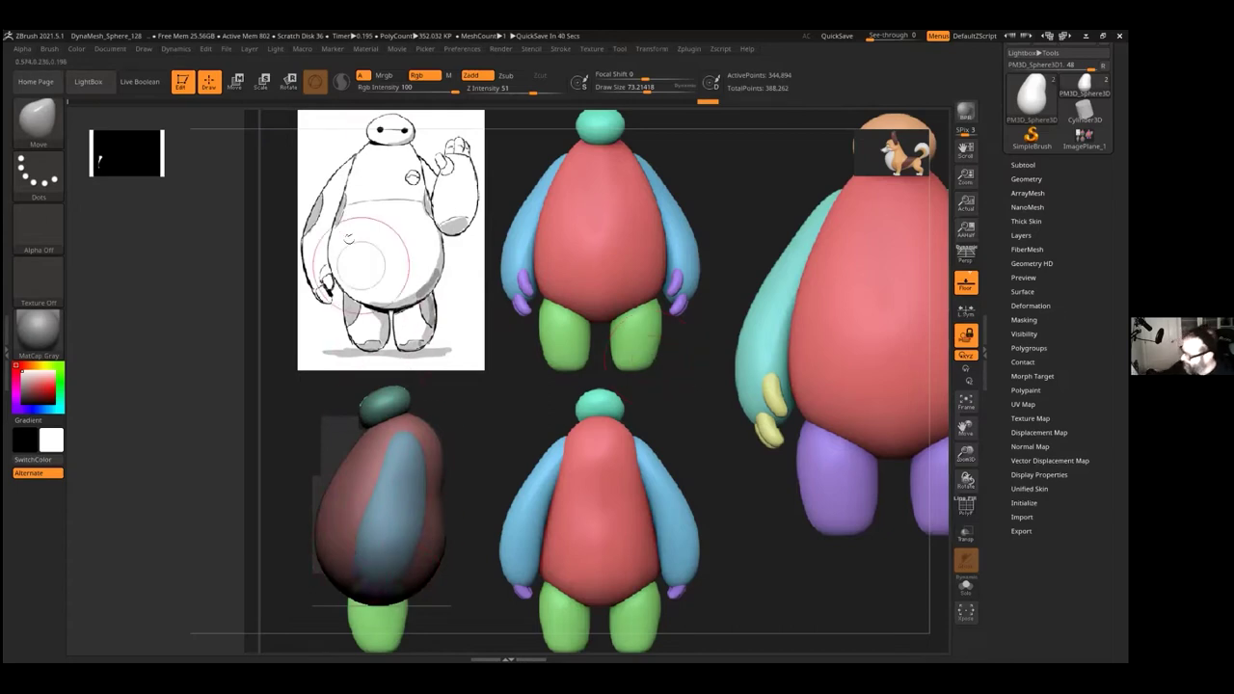
# Step: Restore the stored front view, adjust the body's lower edge to the front reference, and unlock the camera
pyautogui.click(110, 48)
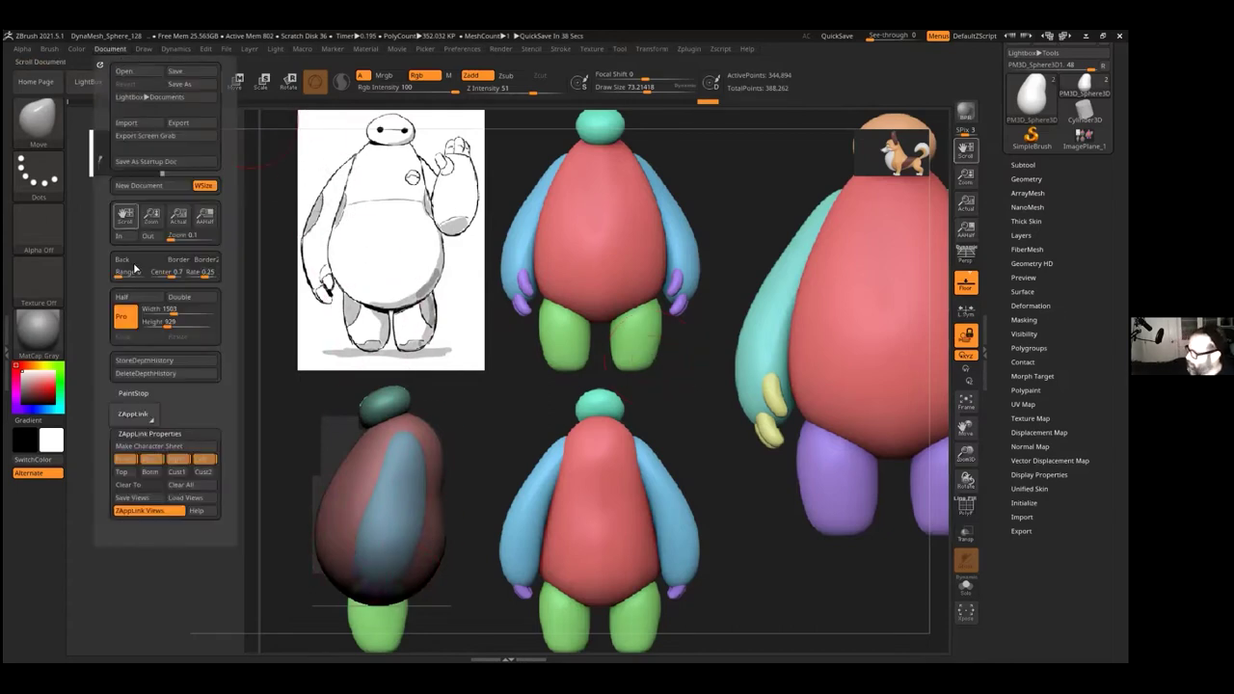
pyautogui.click(138, 466)
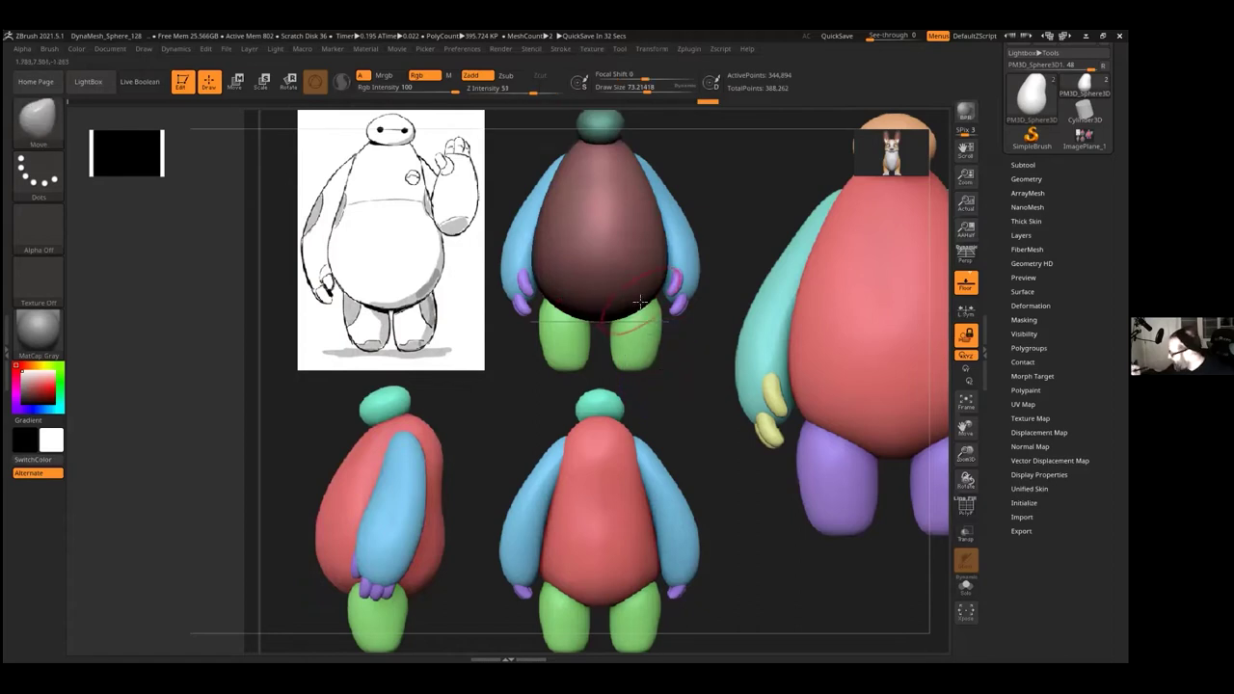
pyautogui.moveTo(633, 314); pyautogui.dragTo(662, 293)
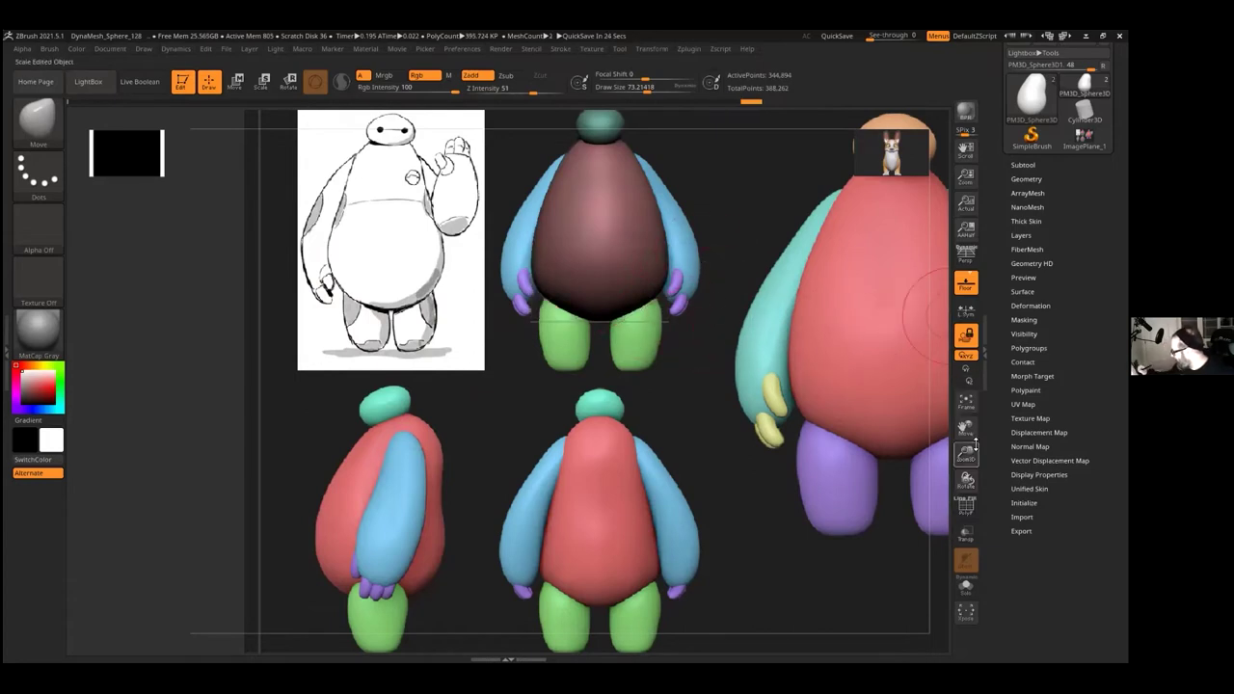
pyautogui.click(966, 336)
pyautogui.moveTo(720, 320)
pyautogui.mouseDown()
pyautogui.moveTo(716, 184)
pyautogui.moveTo(725, 253)
pyautogui.moveTo(772, 232)
pyautogui.moveTo(745, 186)
pyautogui.moveTo(736, 305)
pyautogui.mouseUp()
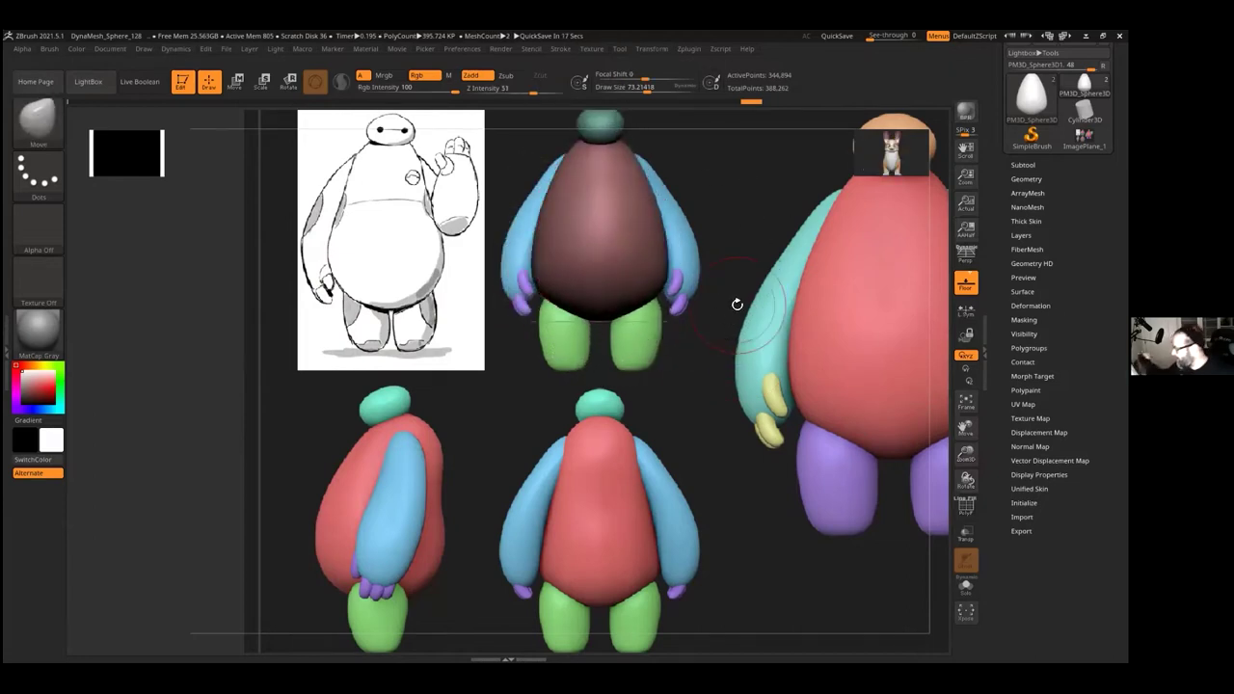
pyautogui.moveTo(965, 153); pyautogui.dragTo(937, 173)
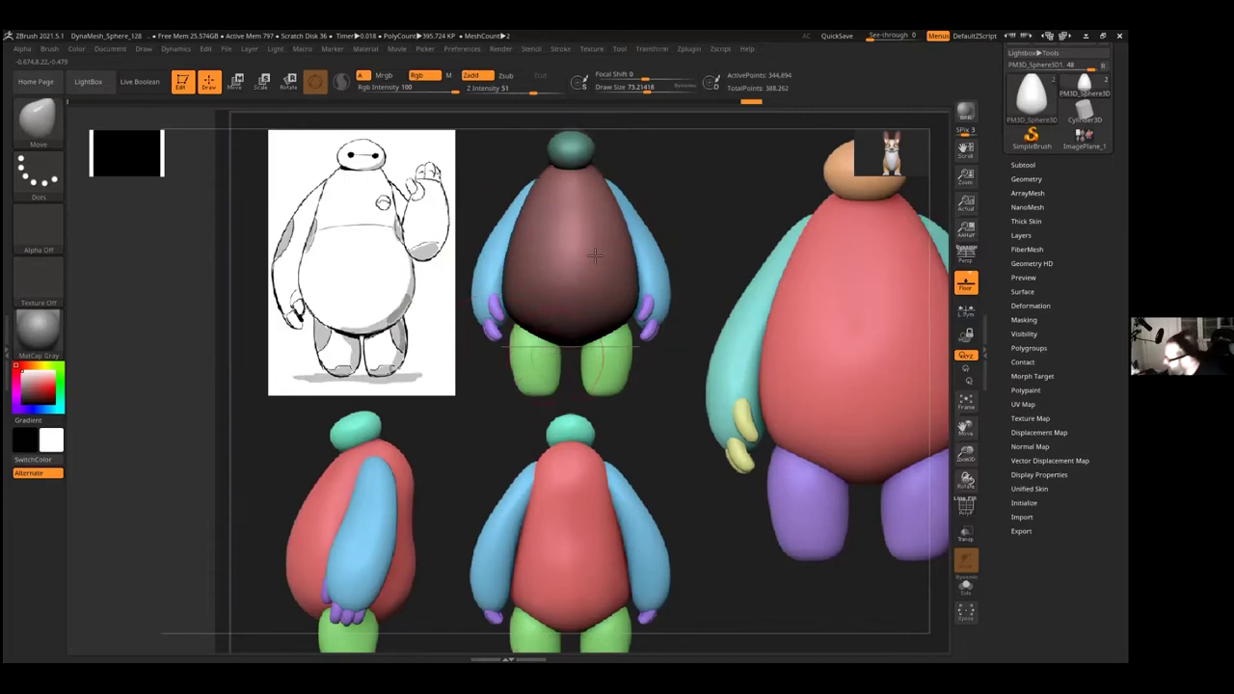
# Step: Try reshaping the body's shoulder beside the neck at Draw Size about 70, and undo the stroke
pyautogui.moveTo(647, 88); pyautogui.dragTo(639, 89)
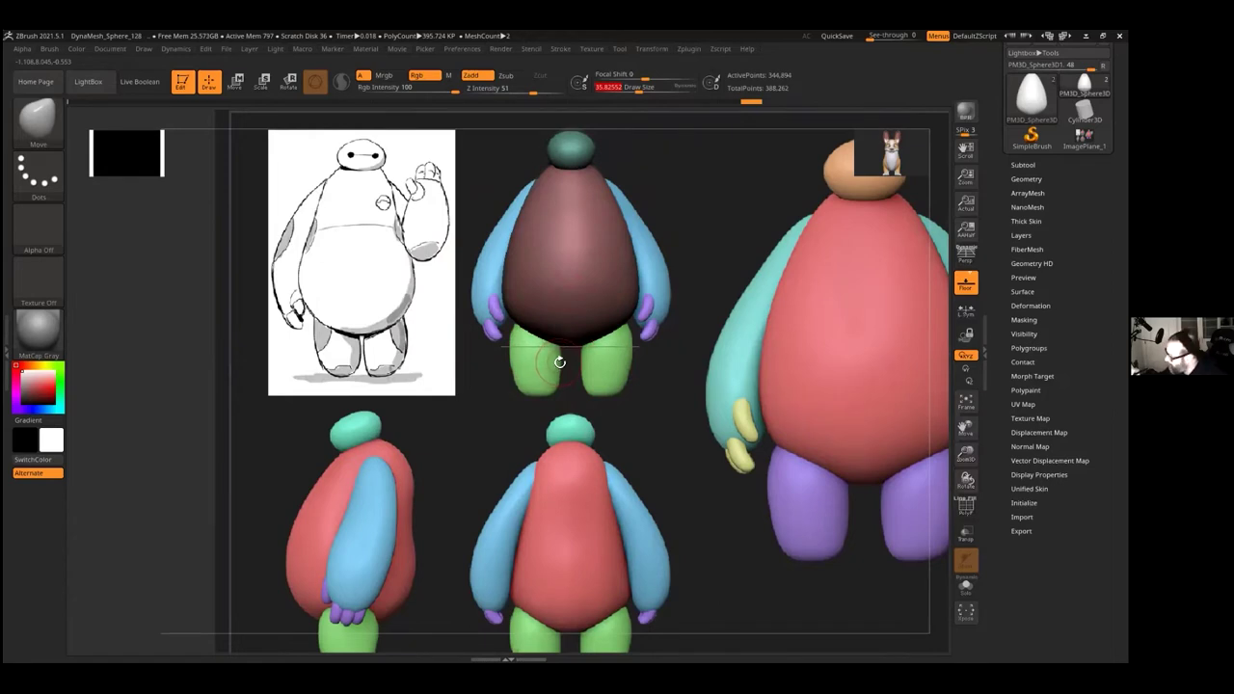
pyautogui.moveTo(637, 87); pyautogui.dragTo(647, 88)
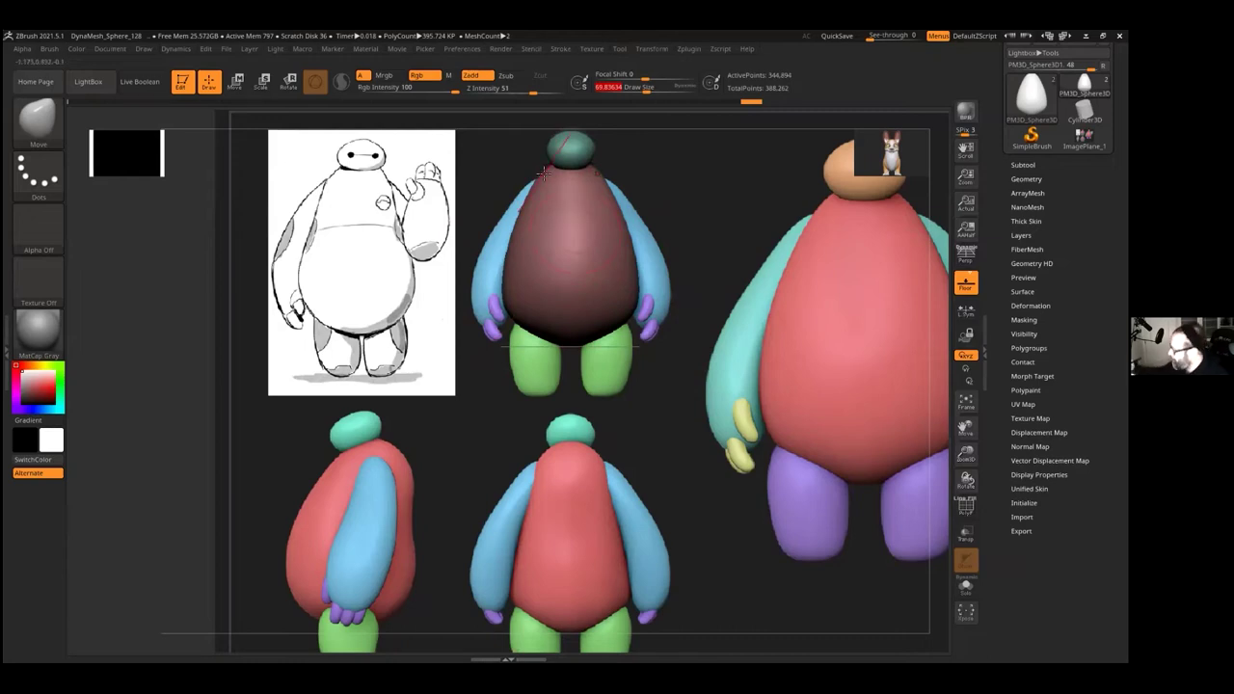
pyautogui.moveTo(543, 169); pyautogui.dragTo(548, 172)
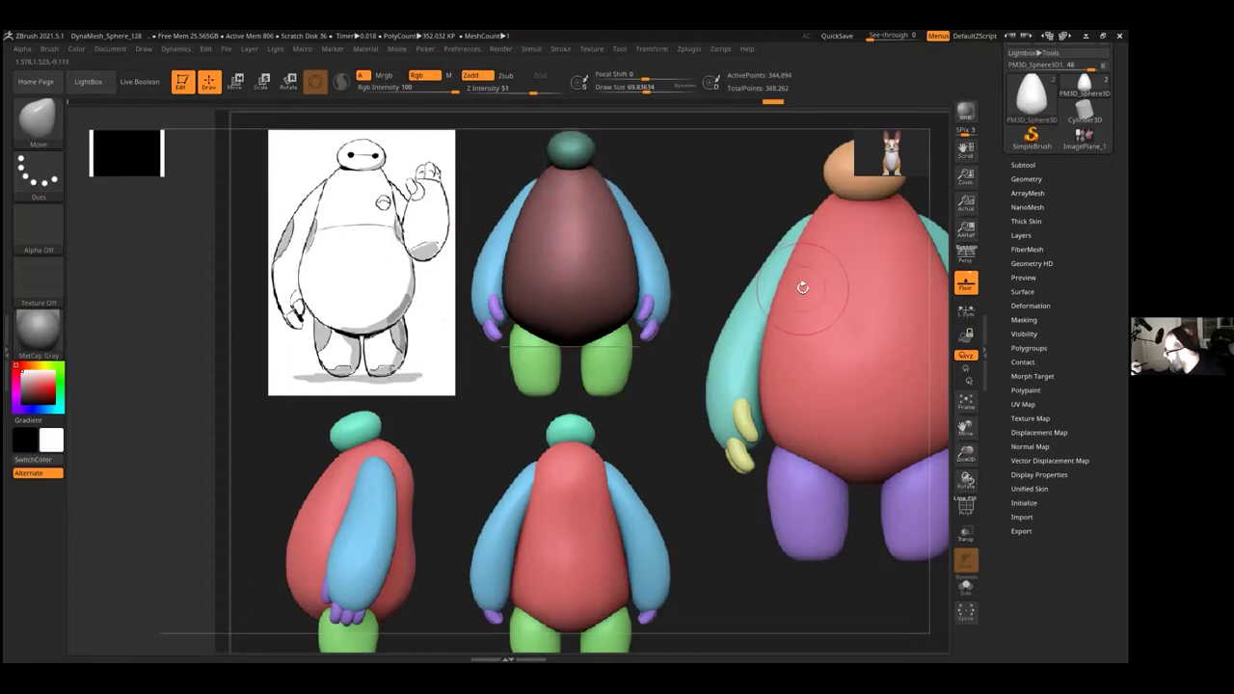
pyautogui.hotkey('ctrl', 'z')
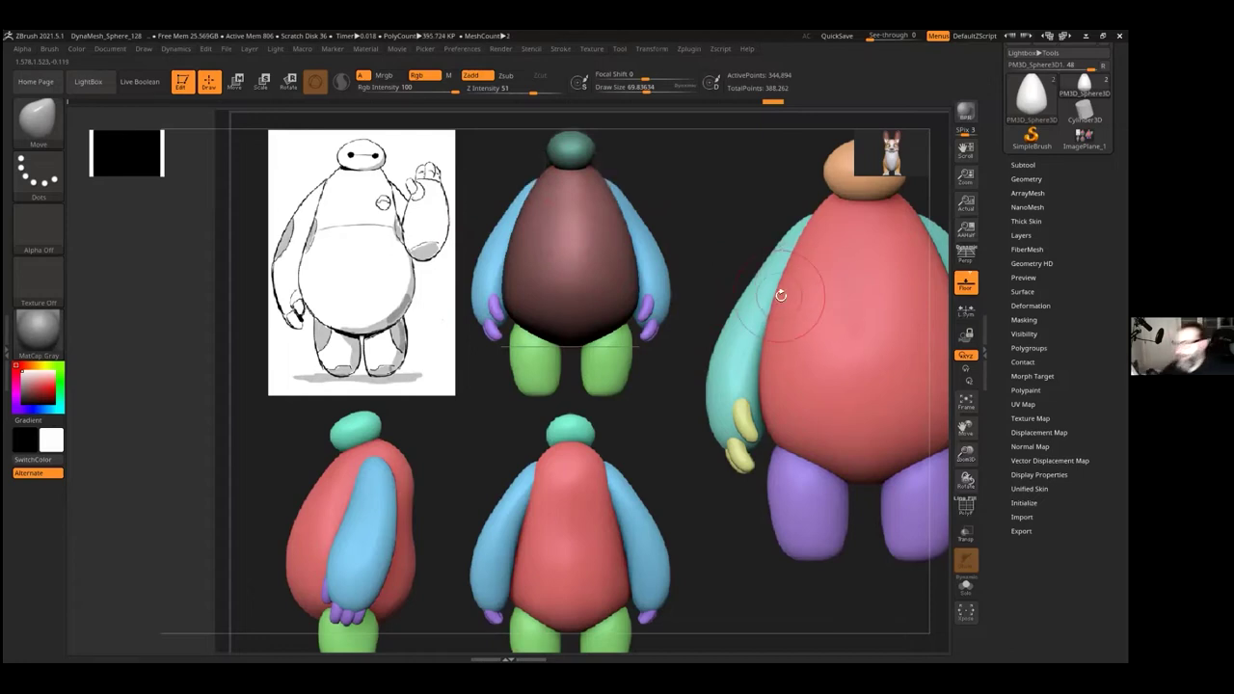
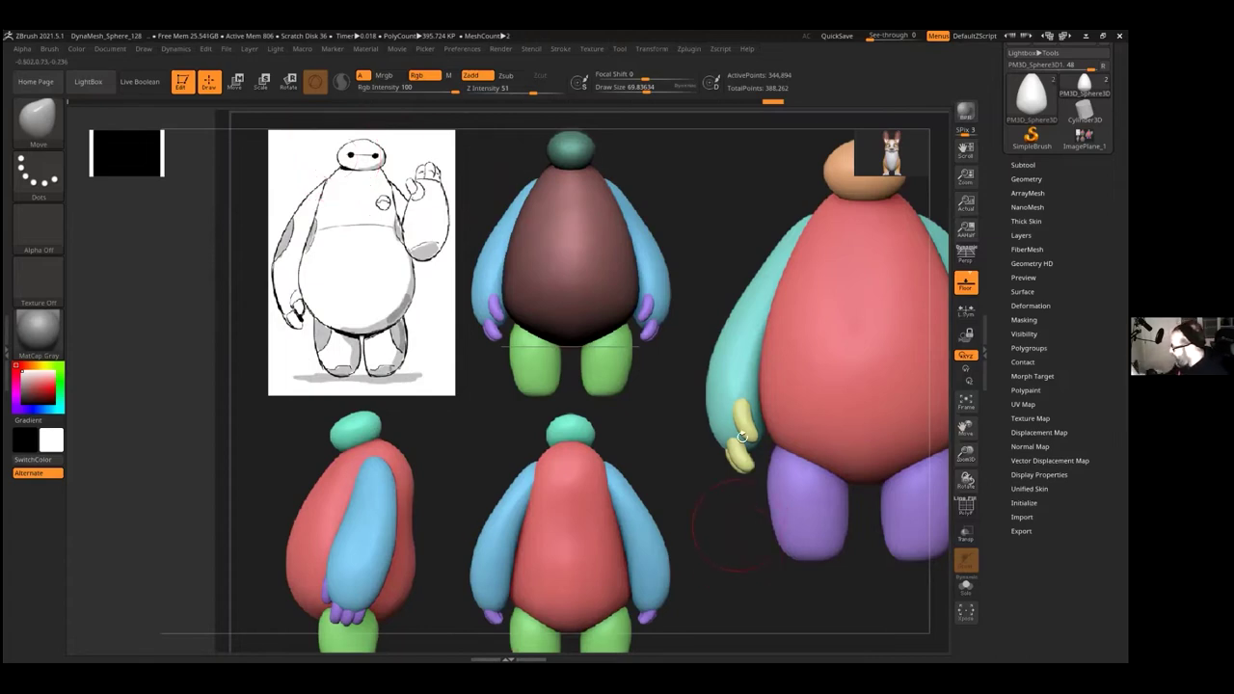
# Step: Try placing spheres at the shoulders with the InsertSphere brush, undo the insertion, and return to the Move brush
pyautogui.click(87, 81)
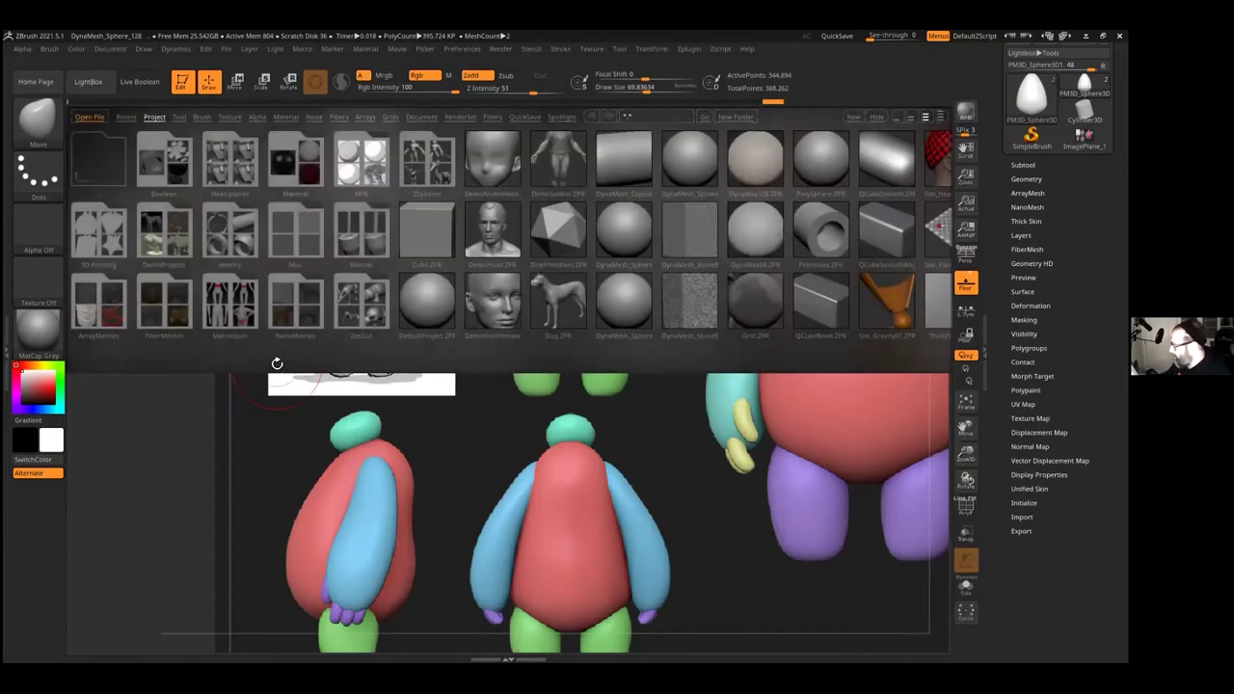
pyautogui.click(202, 117)
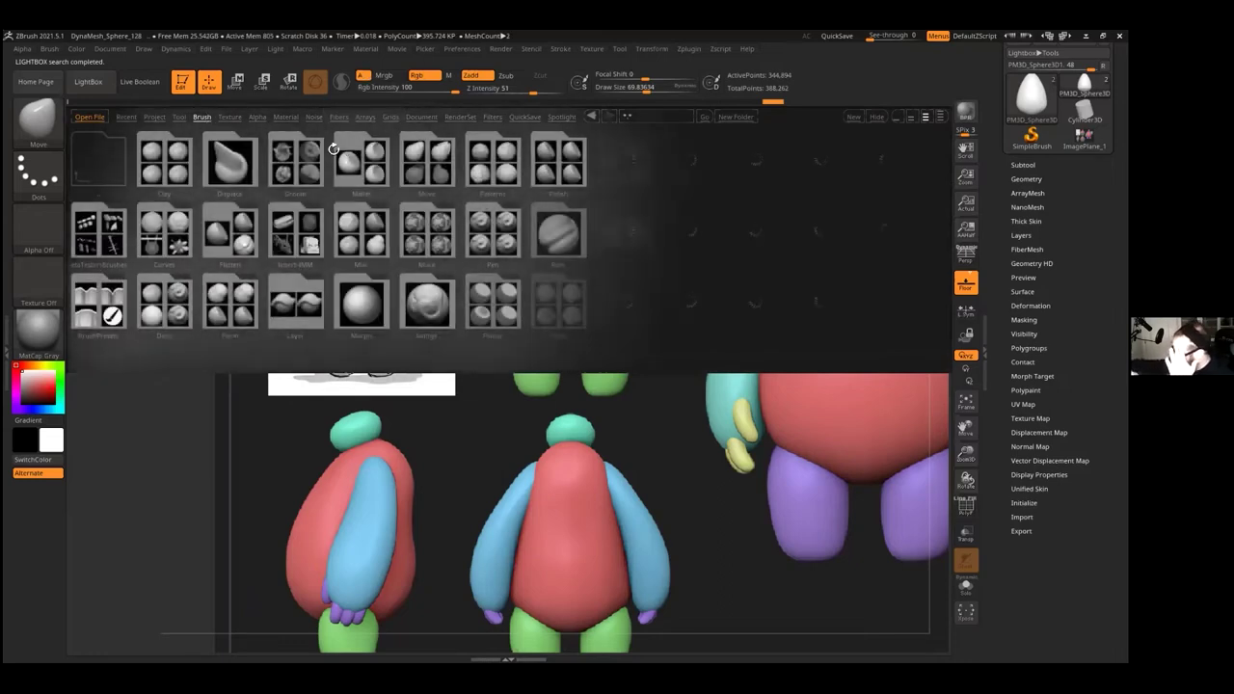
pyautogui.click(303, 241)
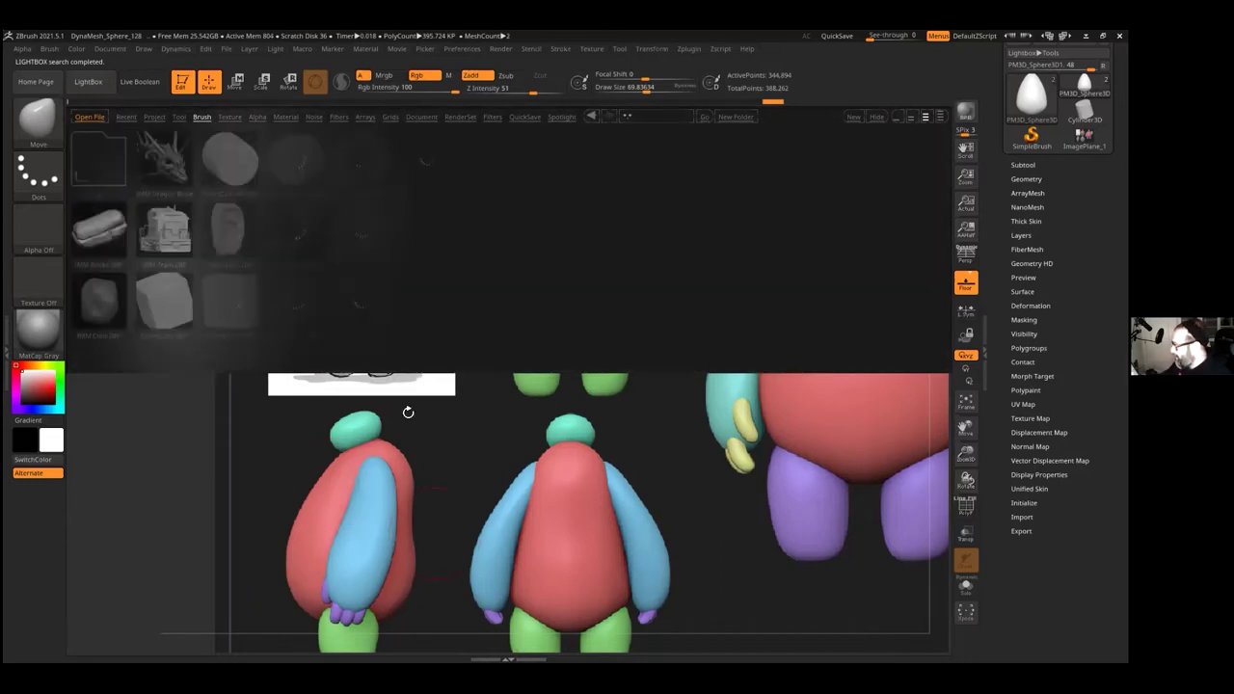
pyautogui.doubleClick(361, 231)
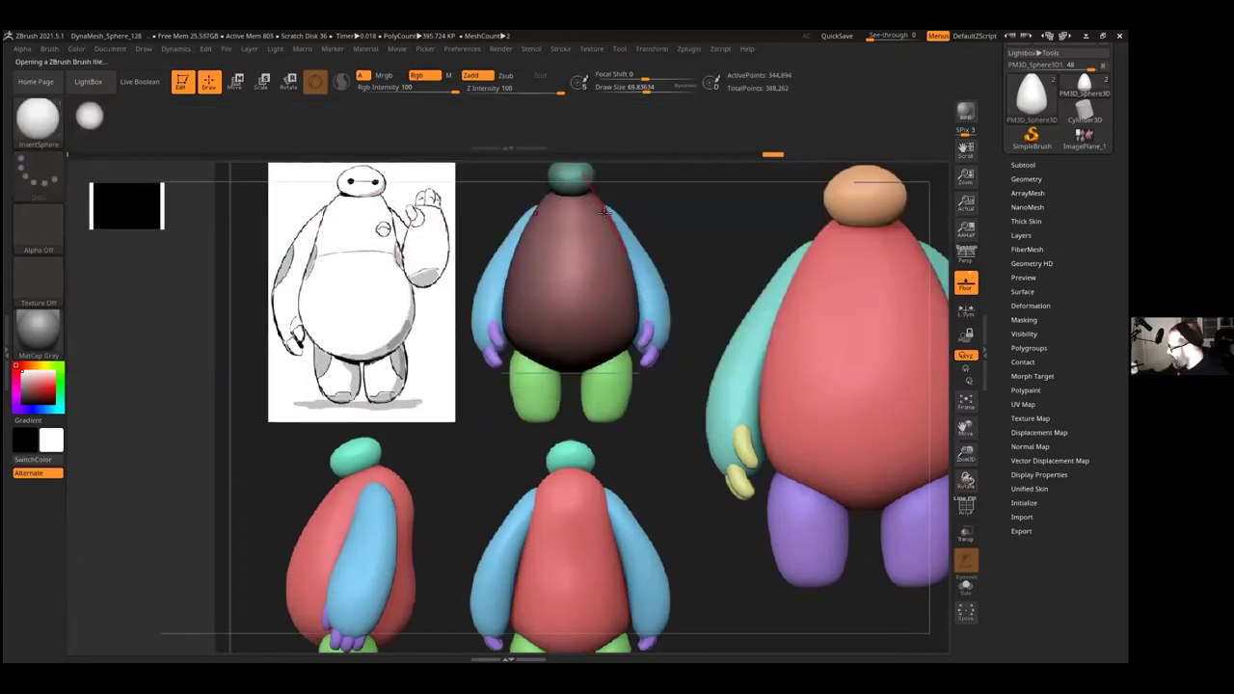
pyautogui.moveTo(610, 223); pyautogui.dragTo(617, 224)
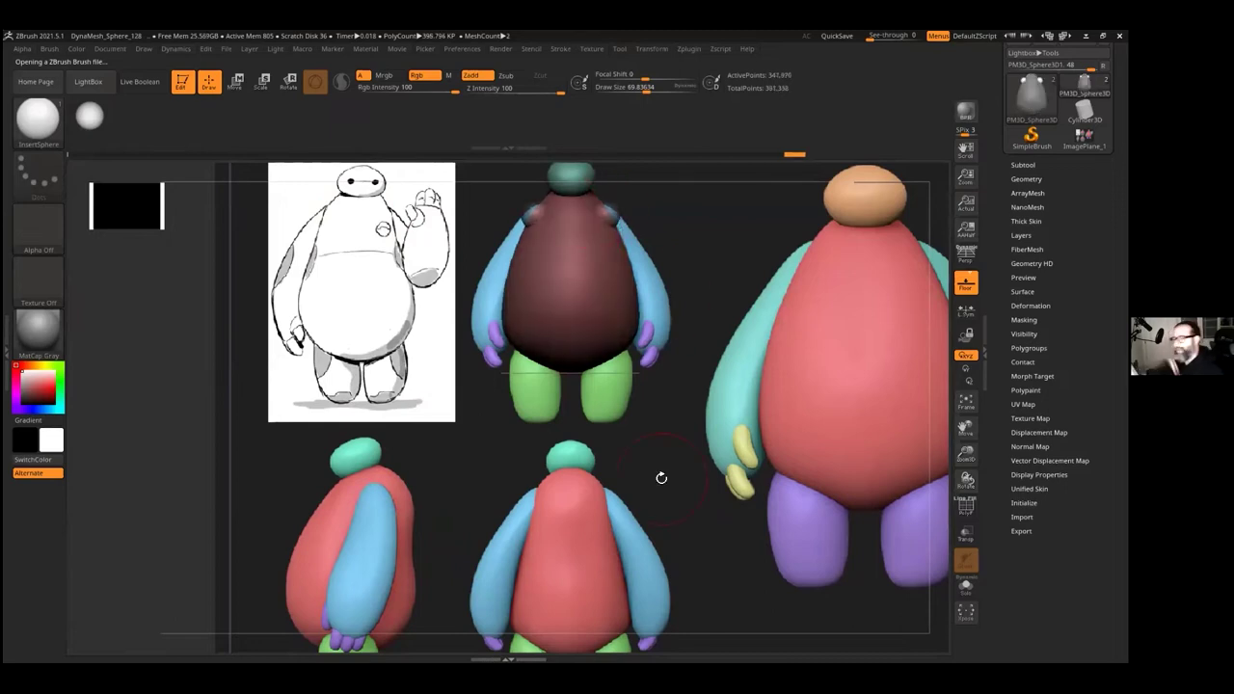
pyautogui.hotkey('ctrl', 'z')
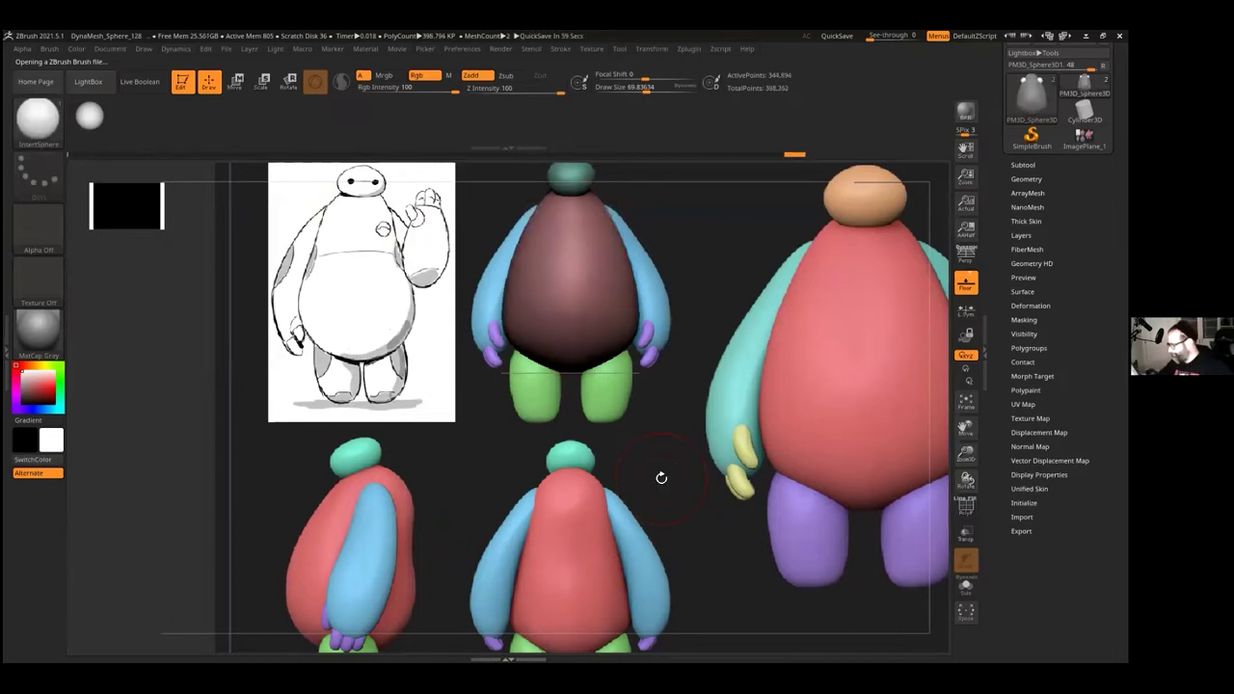
pyautogui.click(38, 118)
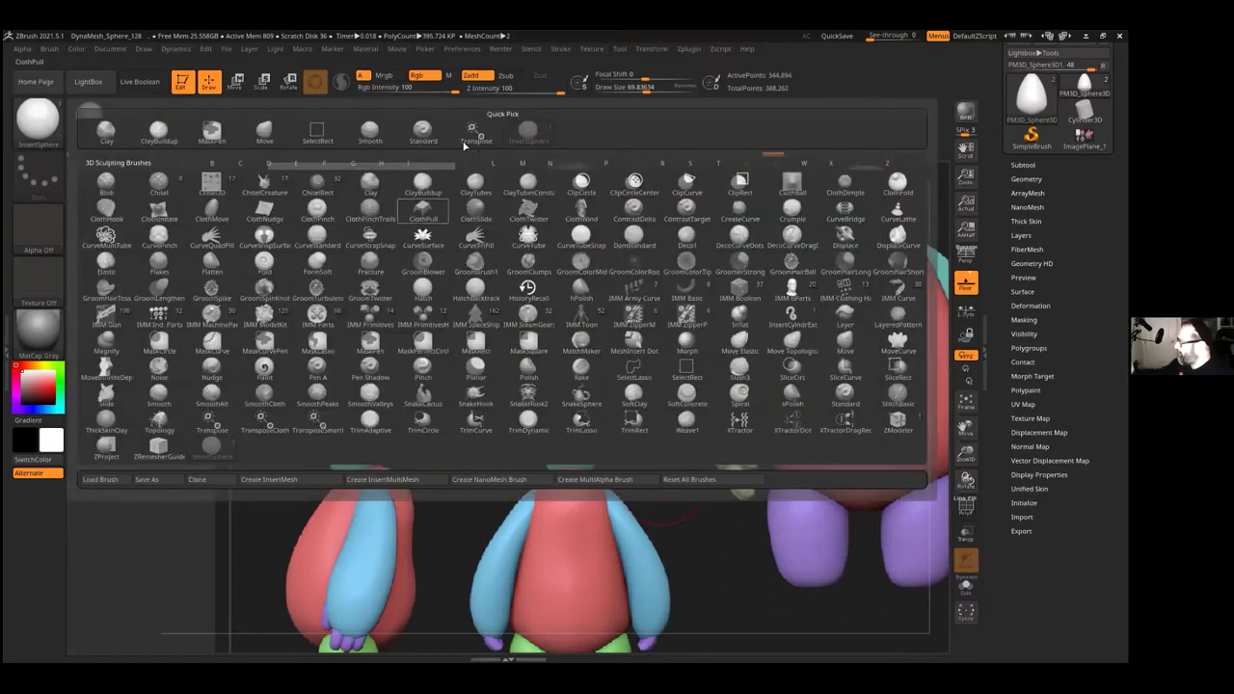
pyautogui.click(264, 135)
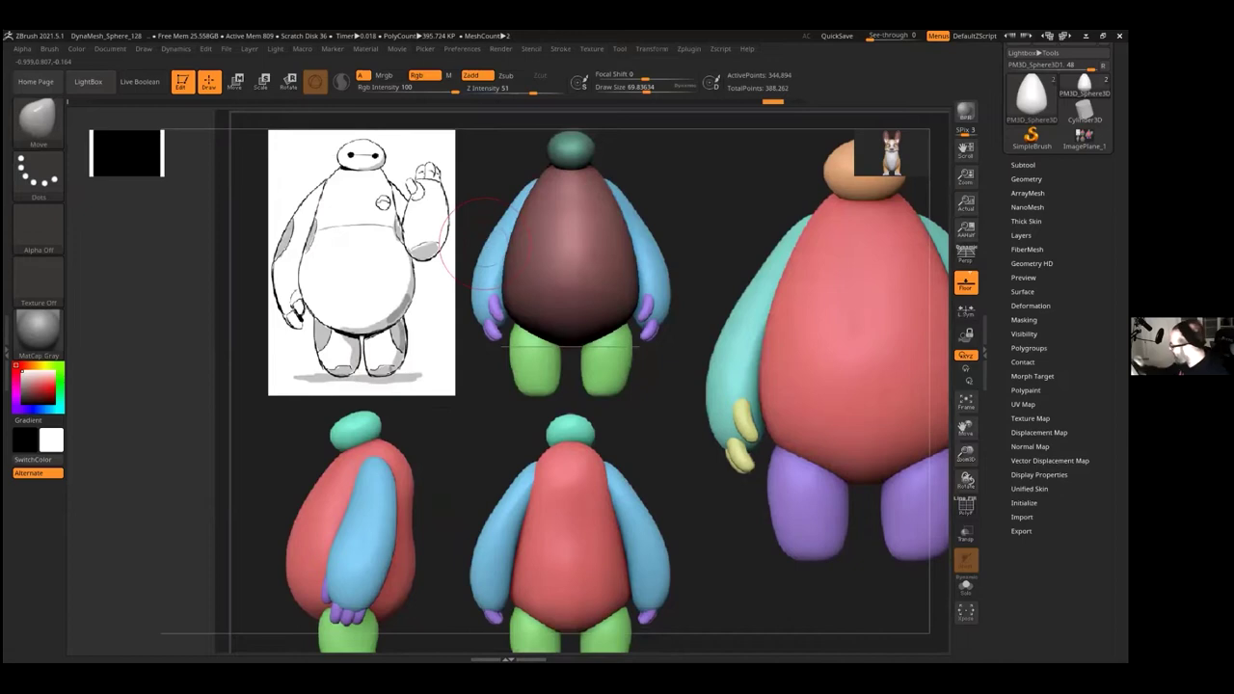
# Step: Append a Sphere3D as a new subtool and make it the active one
pyautogui.click(1023, 165)
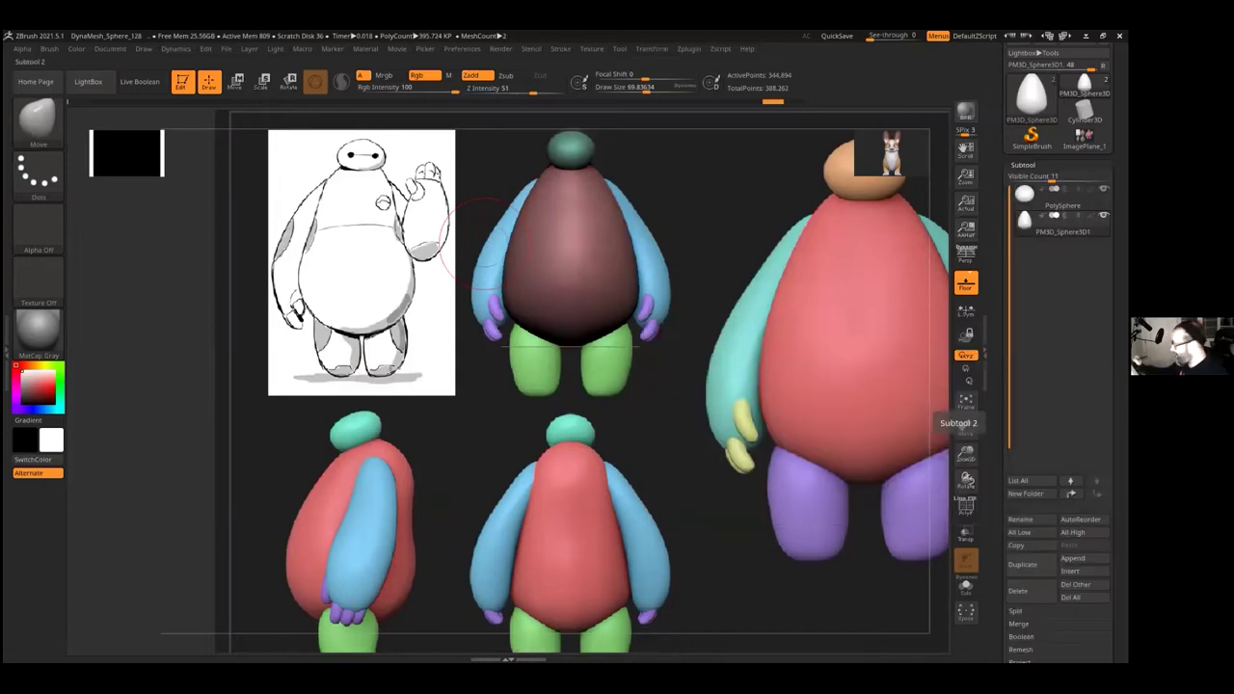
pyautogui.moveTo(1061, 223)
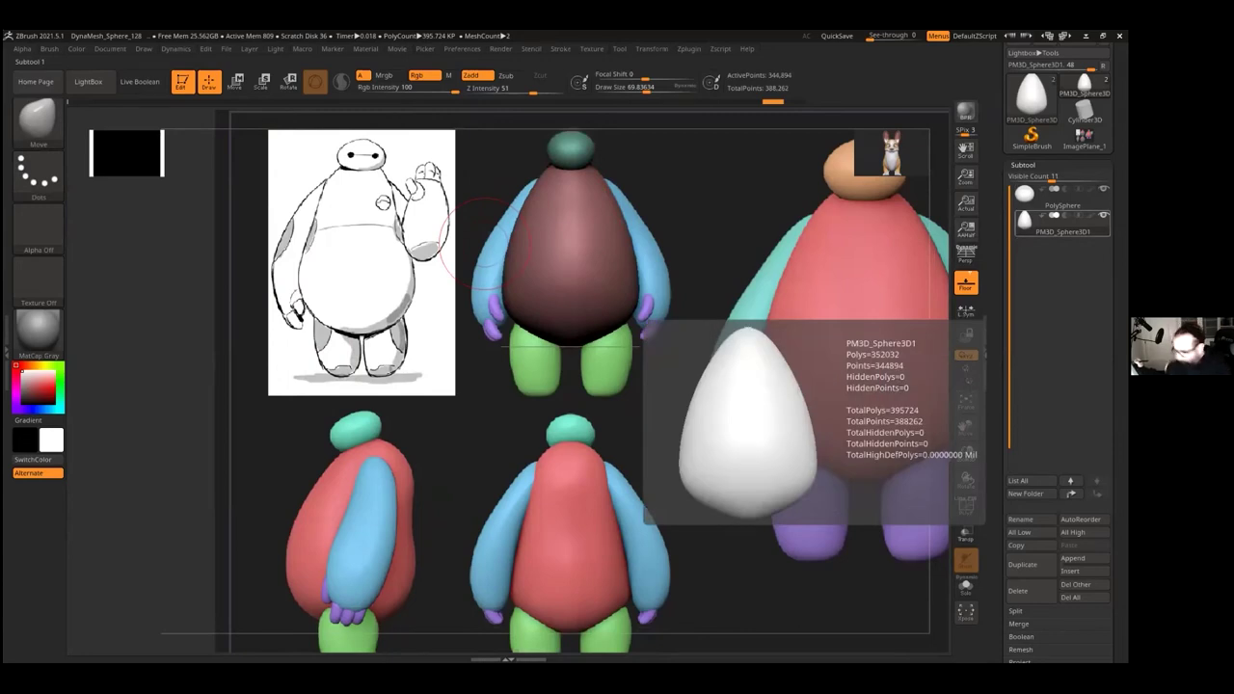
pyautogui.moveTo(1060, 198)
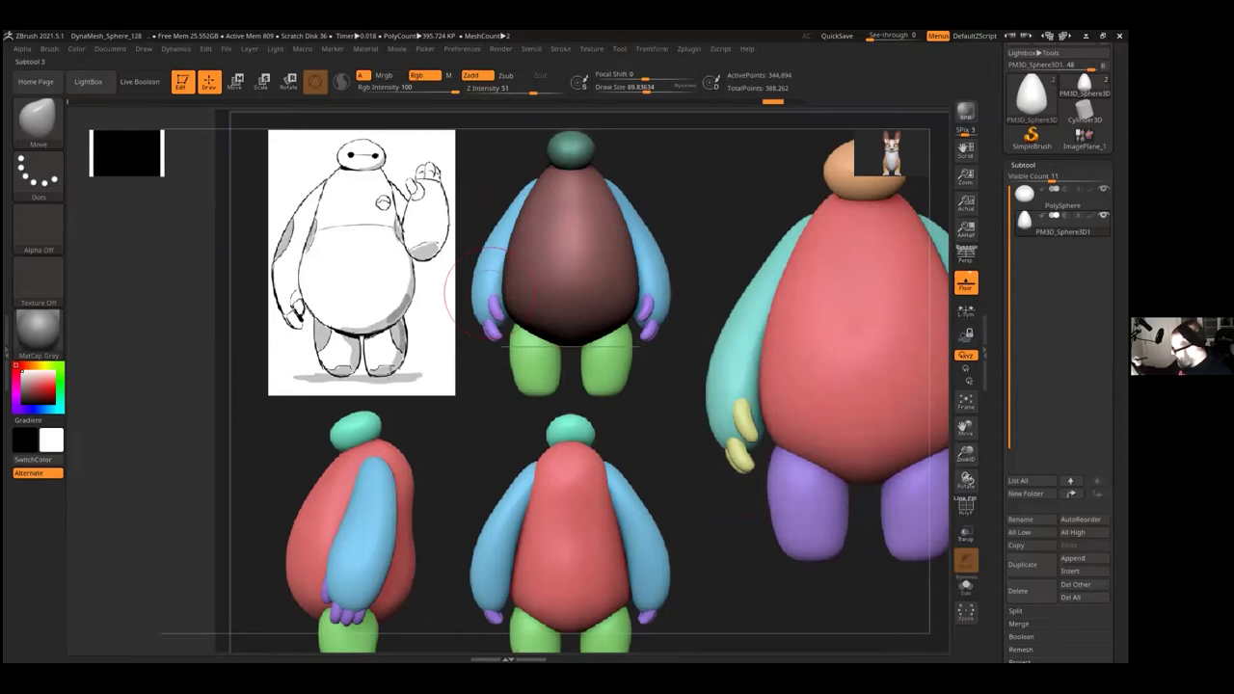
pyautogui.click(1072, 558)
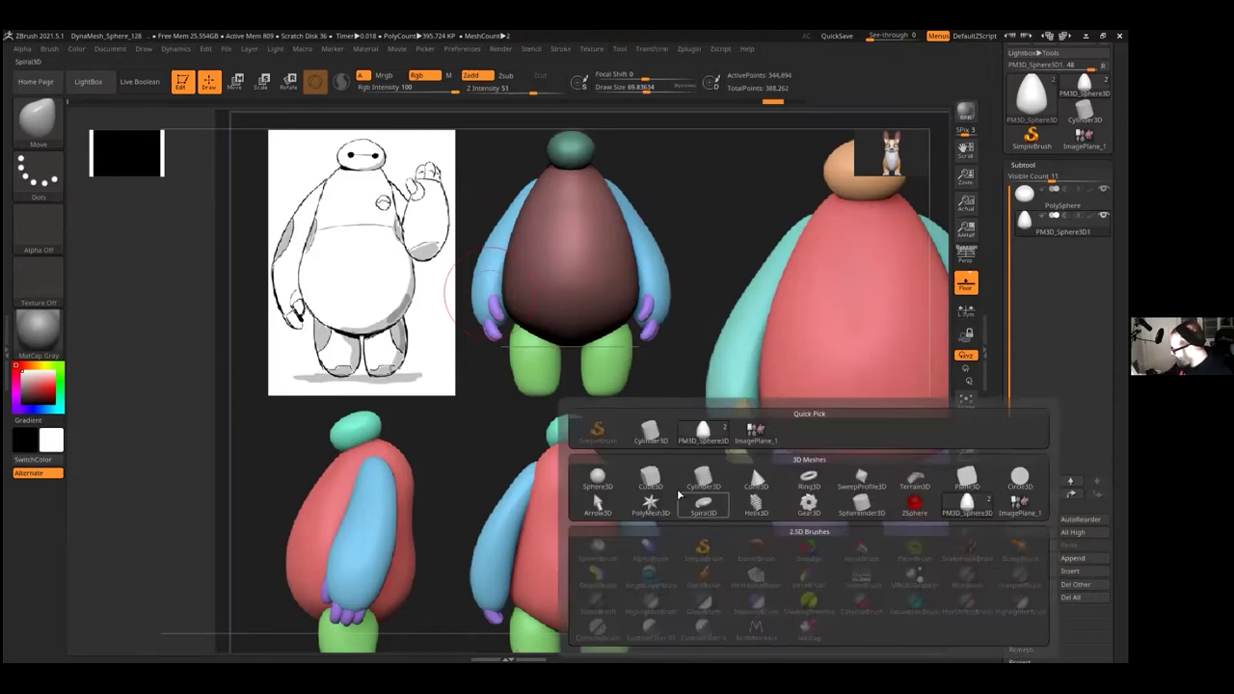
pyautogui.click(598, 476)
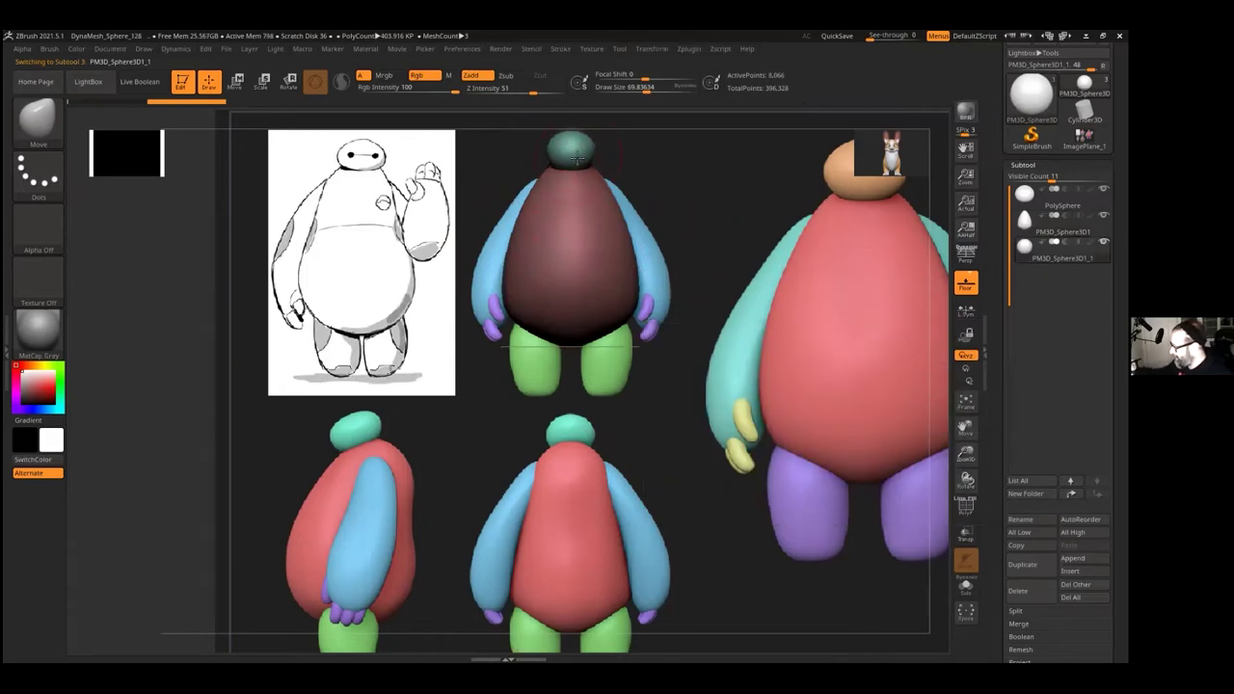
# Step: Move the new sphere sideways out of the head and down to the lower arm in the front reference
pyautogui.click(238, 83)
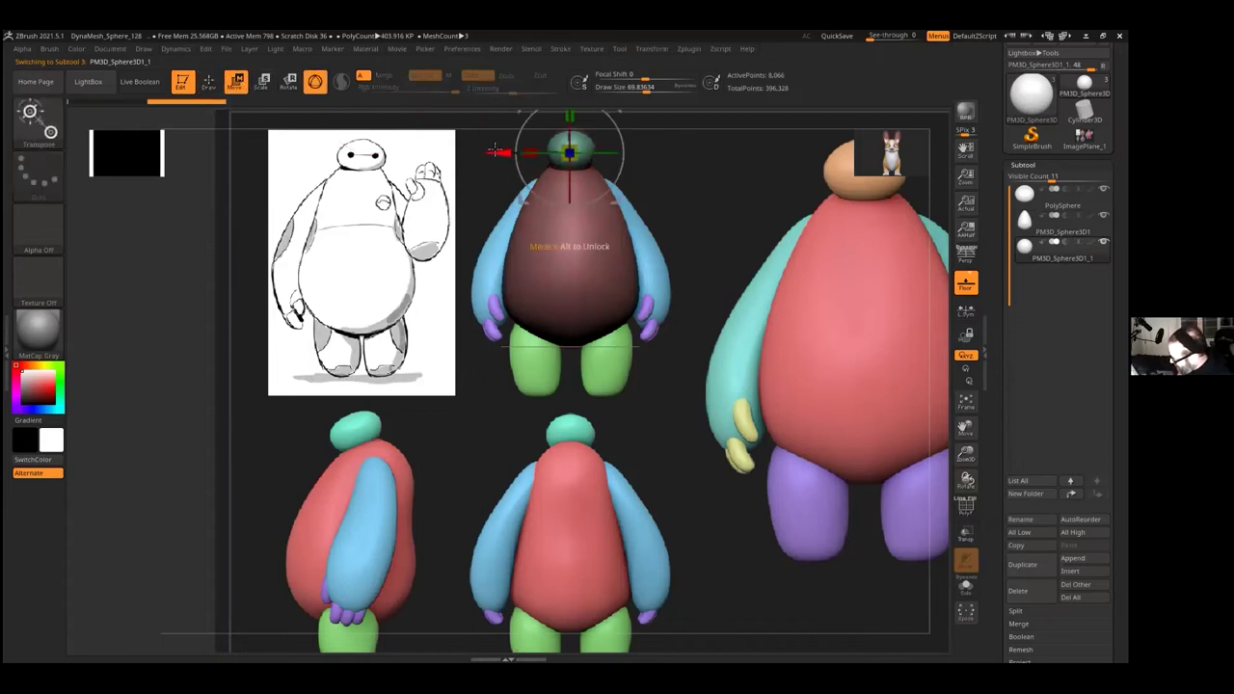
pyautogui.moveTo(494, 151); pyautogui.dragTo(427, 152)
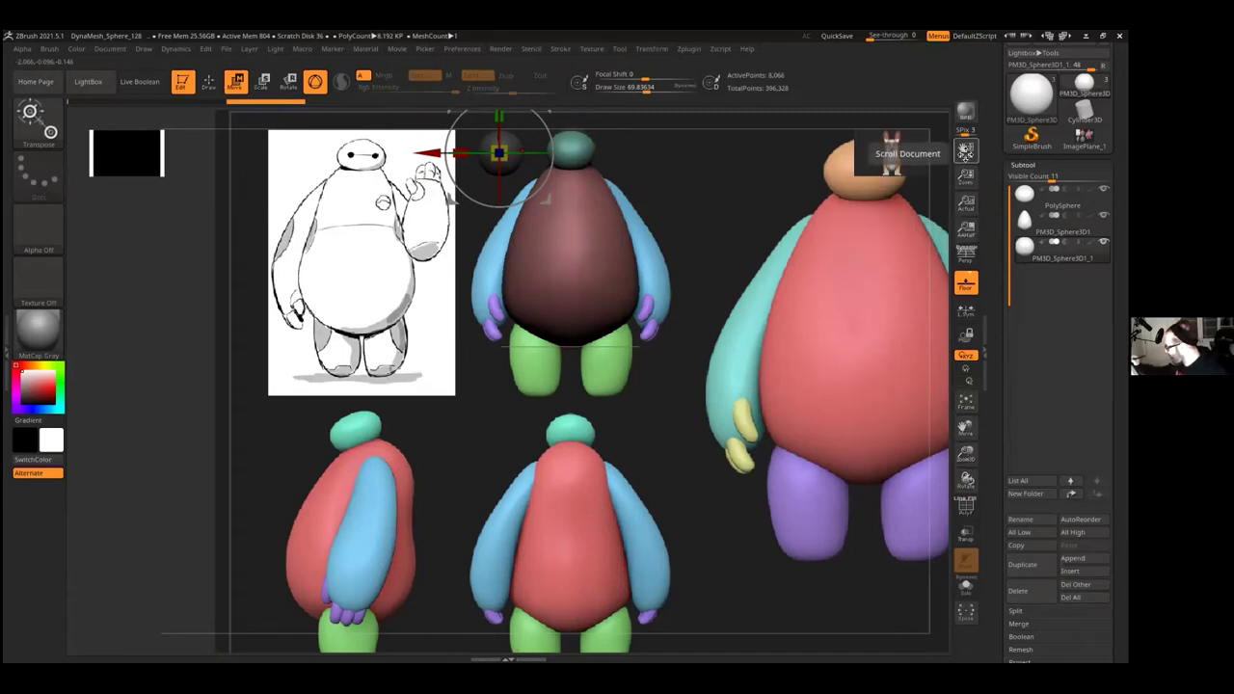
pyautogui.moveTo(965, 177); pyautogui.dragTo(903, 158)
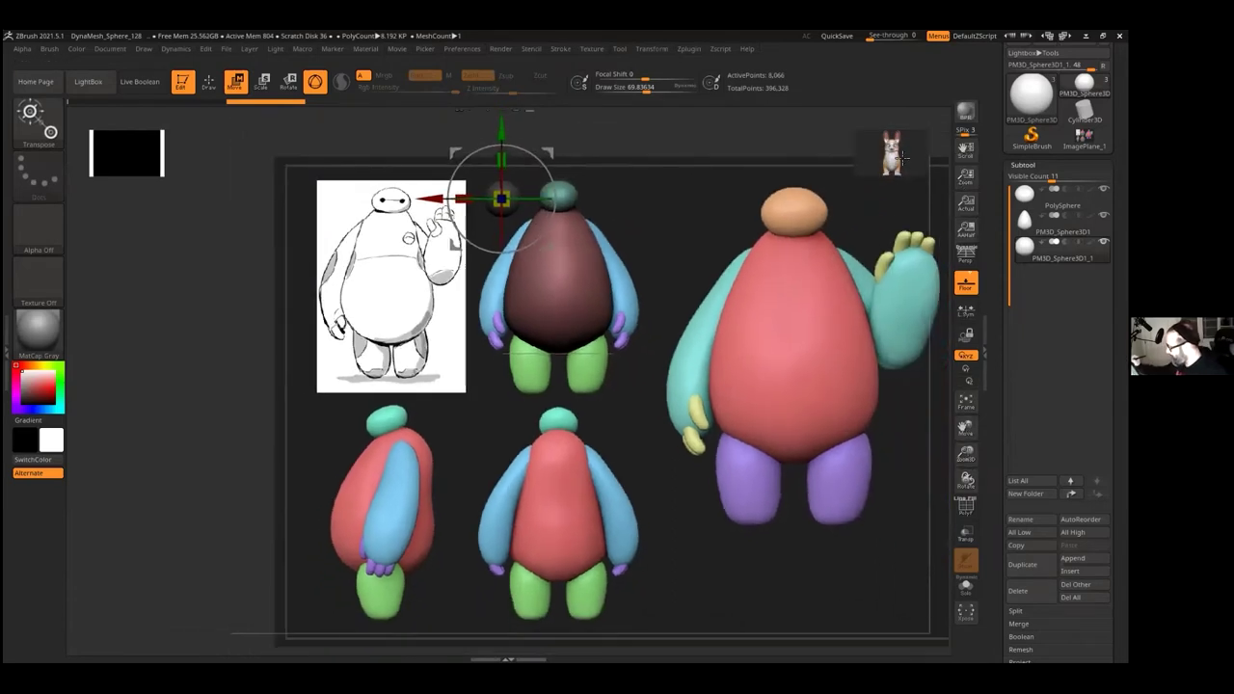
pyautogui.moveTo(492, 135); pyautogui.dragTo(492, 253)
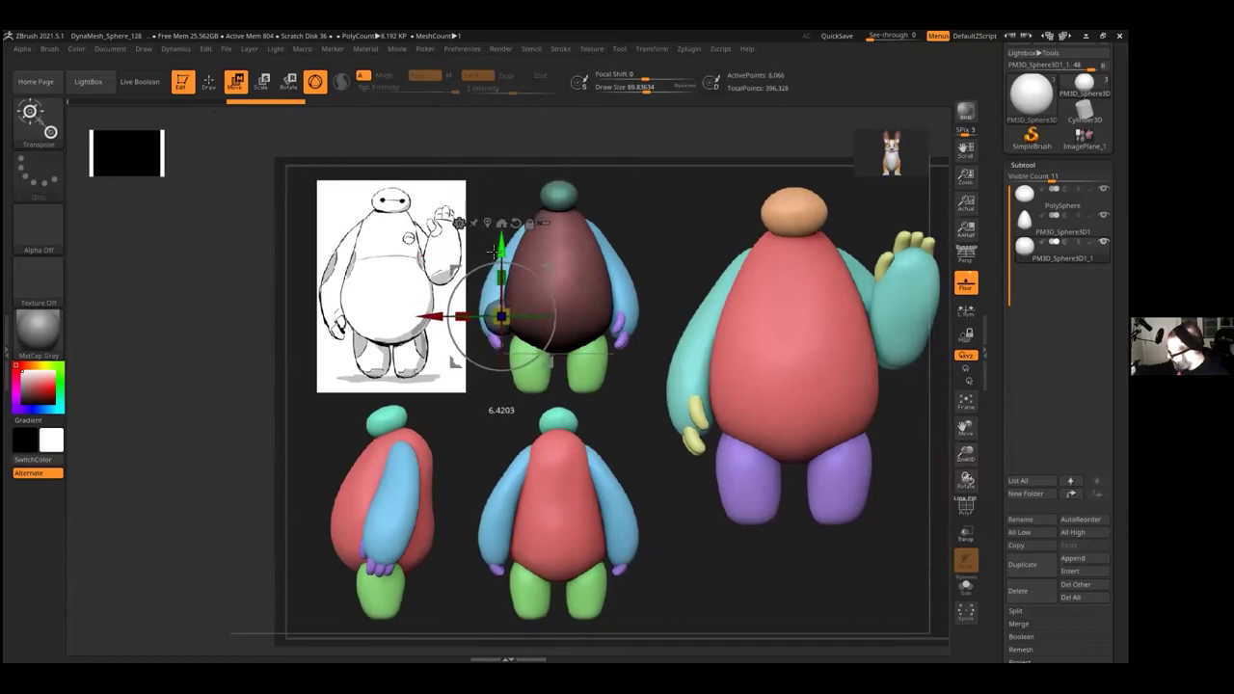
# Step: Fine-tune the sphere's position over the lower arm, and move it across the body to the opposite arm
pyautogui.moveTo(965, 176)
pyautogui.mouseDown()
pyautogui.moveTo(965, 164)
pyautogui.moveTo(967, 193)
pyautogui.mouseUp()
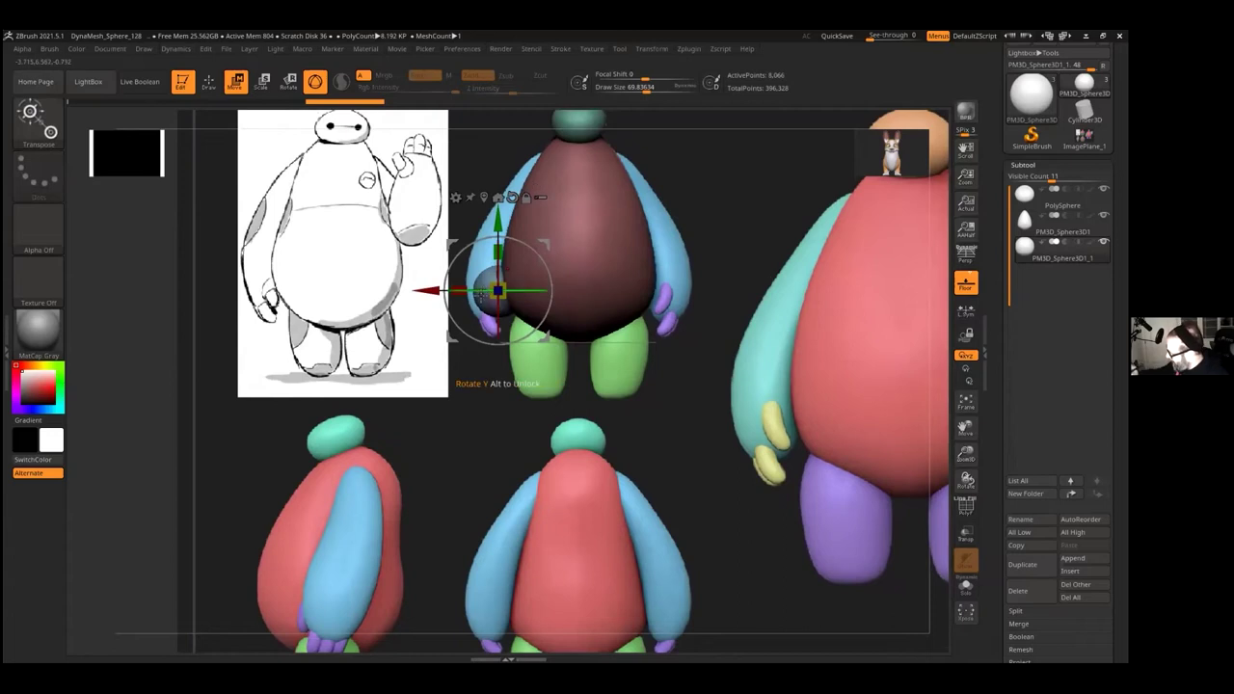
pyautogui.moveTo(434, 291); pyautogui.dragTo(424, 292)
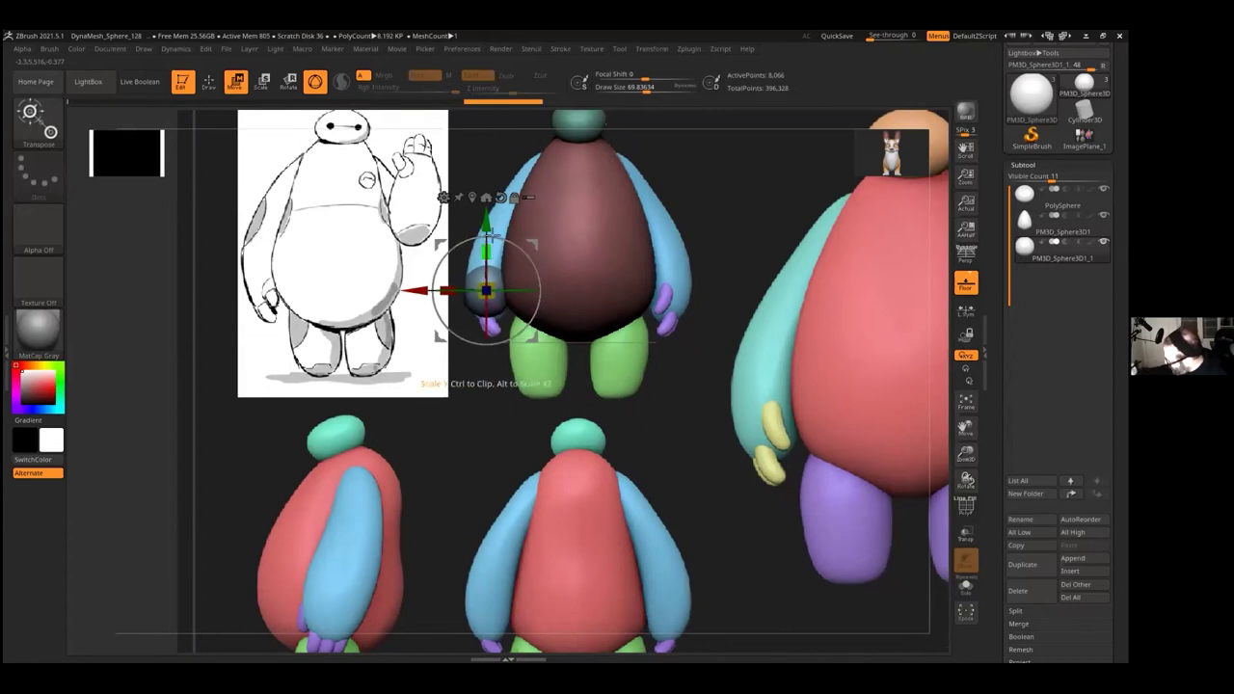
pyautogui.moveTo(486, 221); pyautogui.dragTo(487, 229)
pyautogui.moveTo(429, 296); pyautogui.dragTo(434, 295)
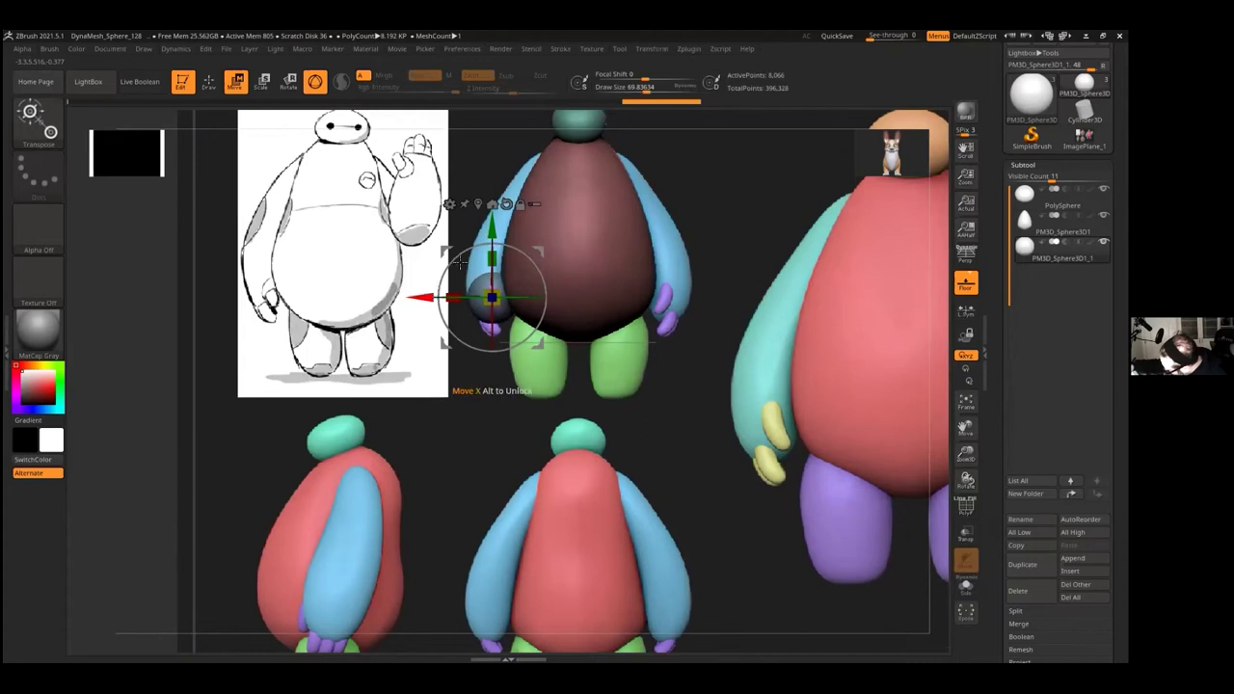
pyautogui.moveTo(491, 232); pyautogui.dragTo(491, 232)
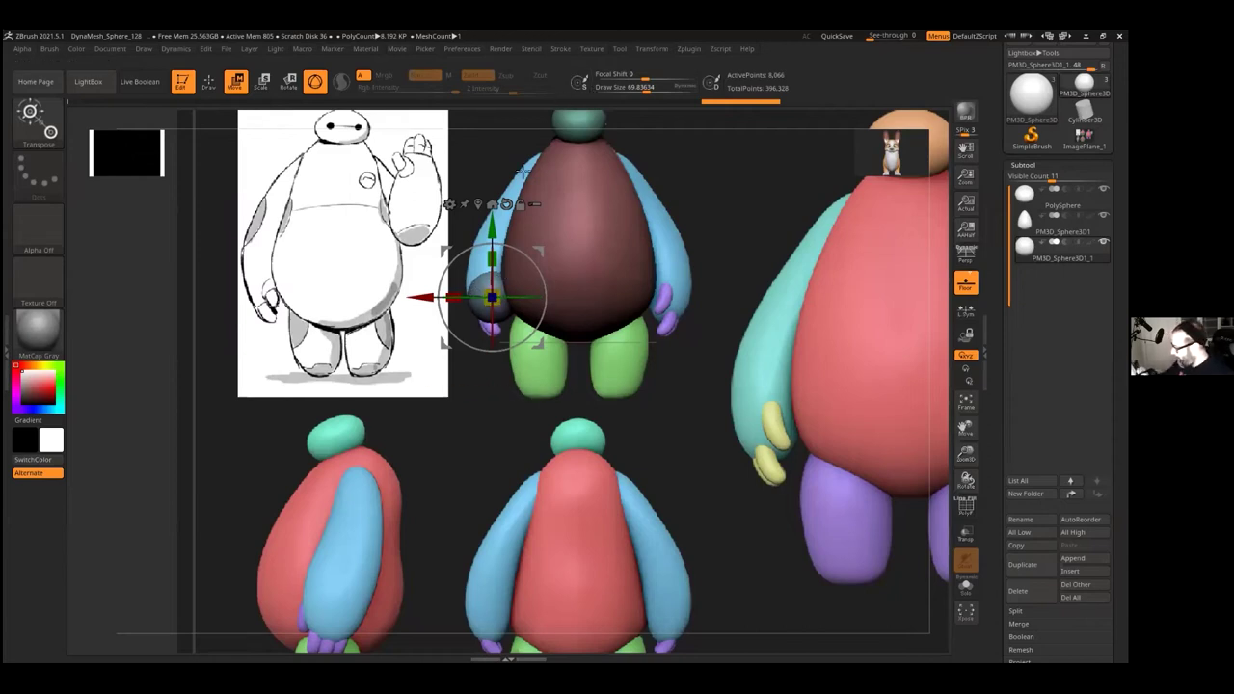
pyautogui.moveTo(424, 298); pyautogui.dragTo(596, 325)
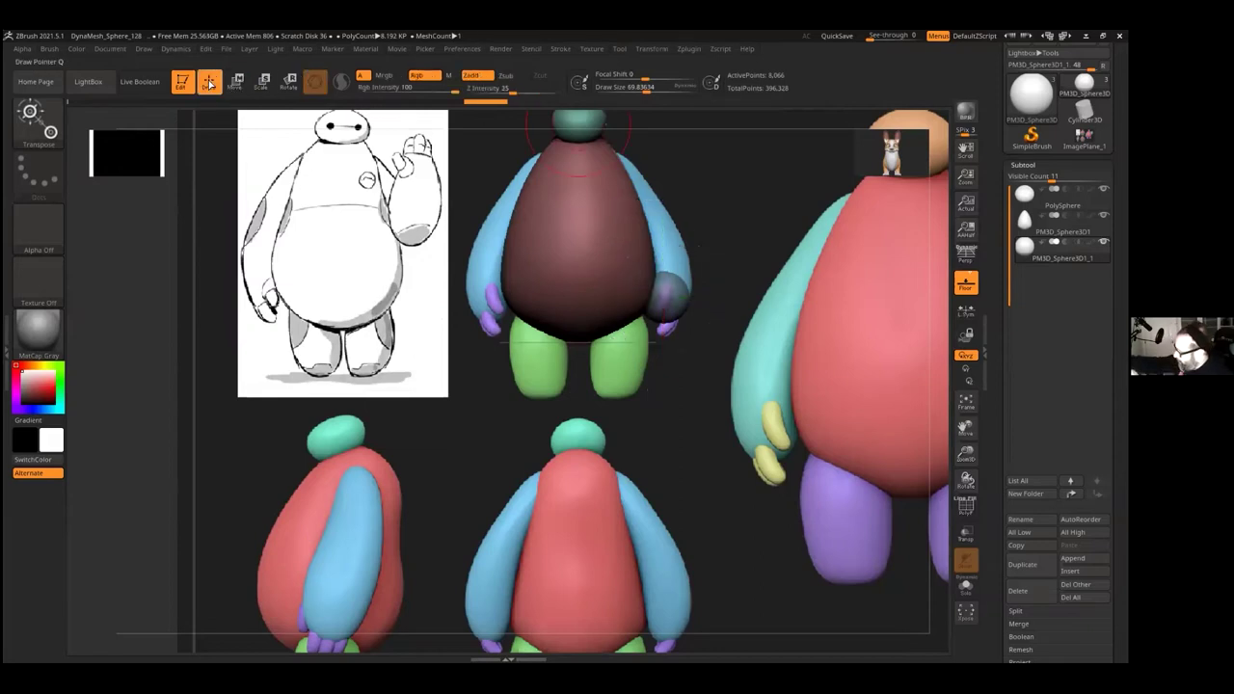
# Step: Return to drawing mode and convert the arm sphere to a DynaMesh at resolution 128
pyautogui.click(208, 81)
pyautogui.moveTo(993, 457); pyautogui.dragTo(999, 363)
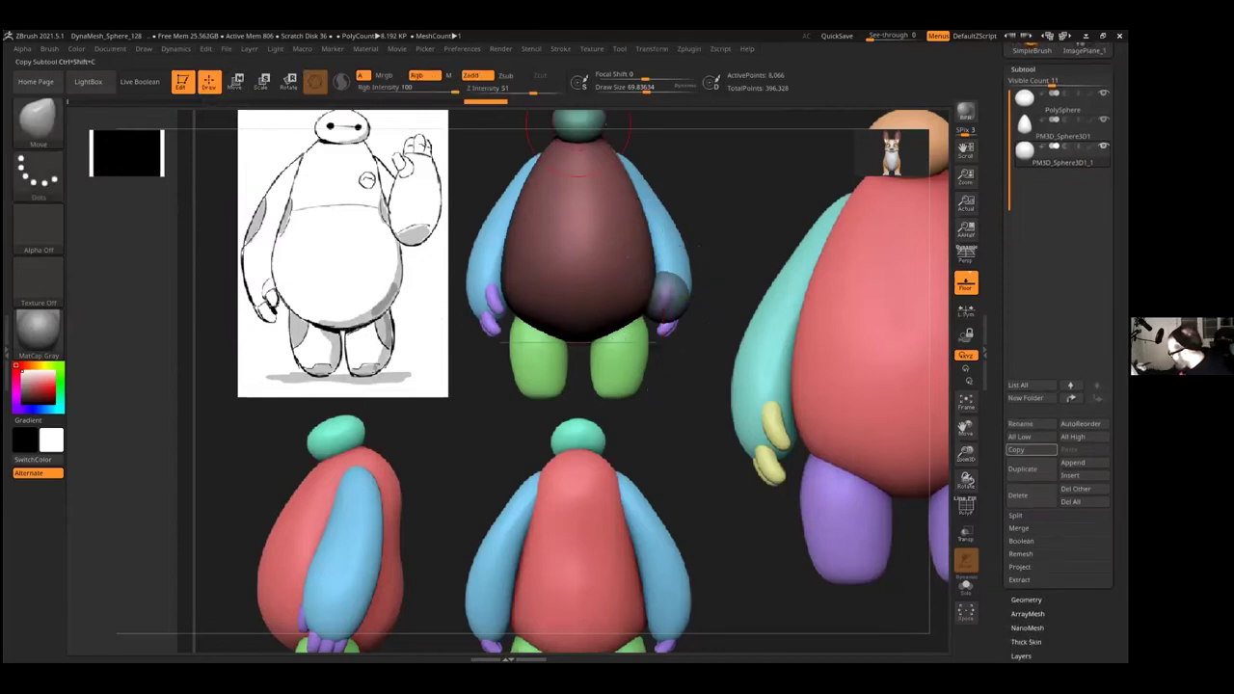
pyautogui.click(1026, 601)
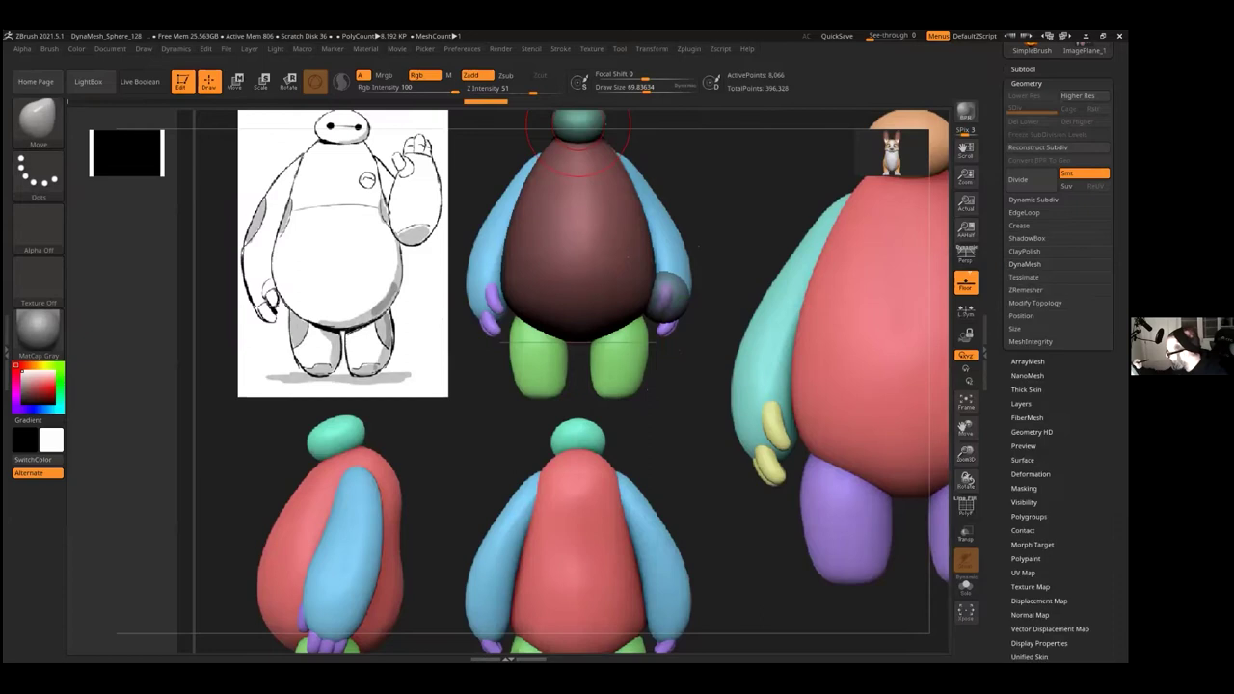
pyautogui.click(1011, 285)
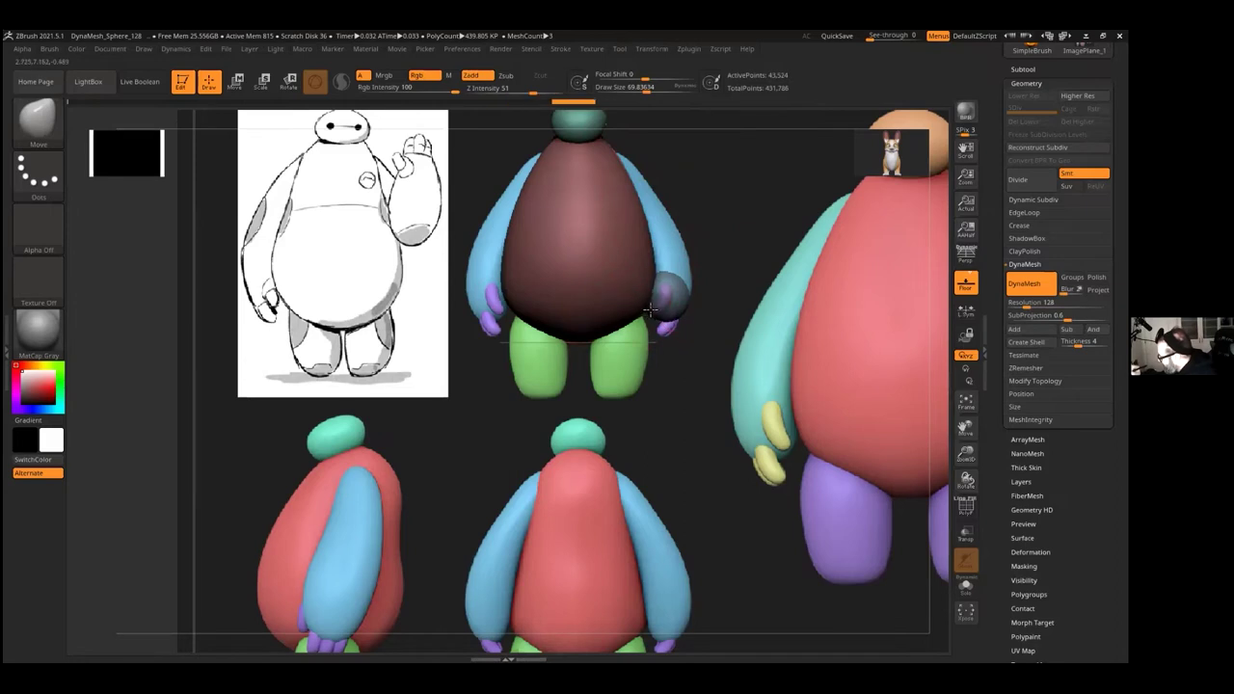
# Step: Stretch the sphere up to the shoulder at Draw Size about 84, shaping a long arm over the front reference
pyautogui.press('ctrl')
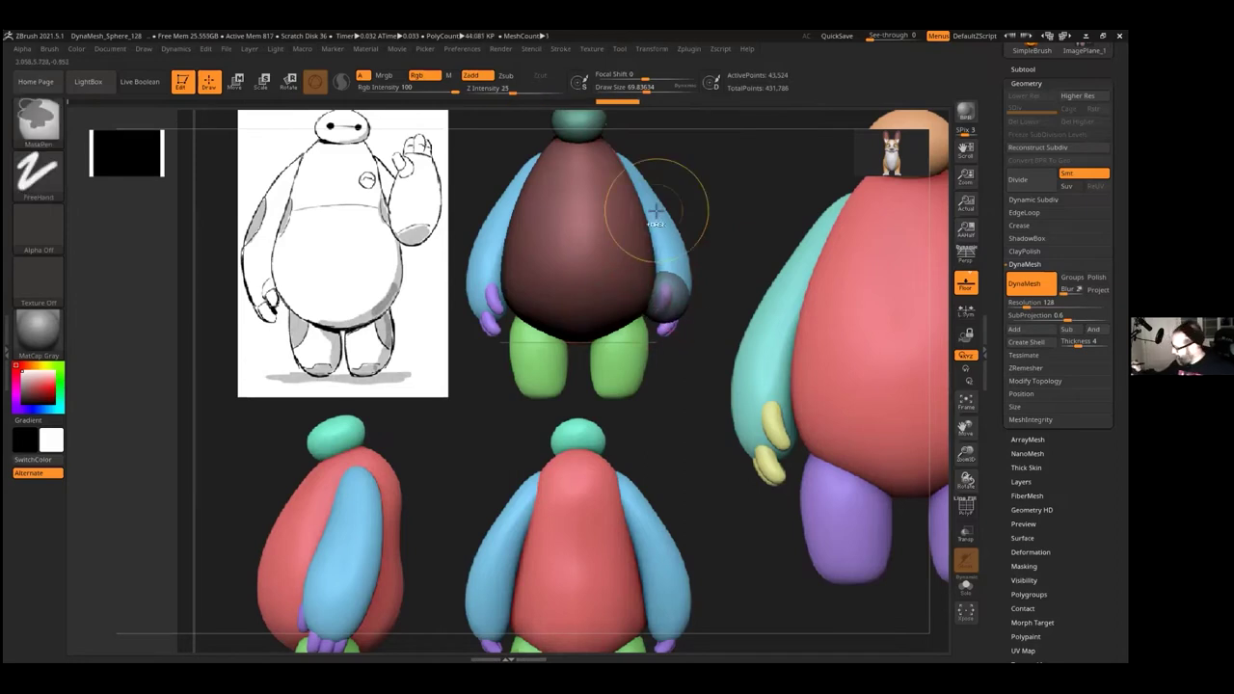
pyautogui.moveTo(652, 87); pyautogui.dragTo(647, 88)
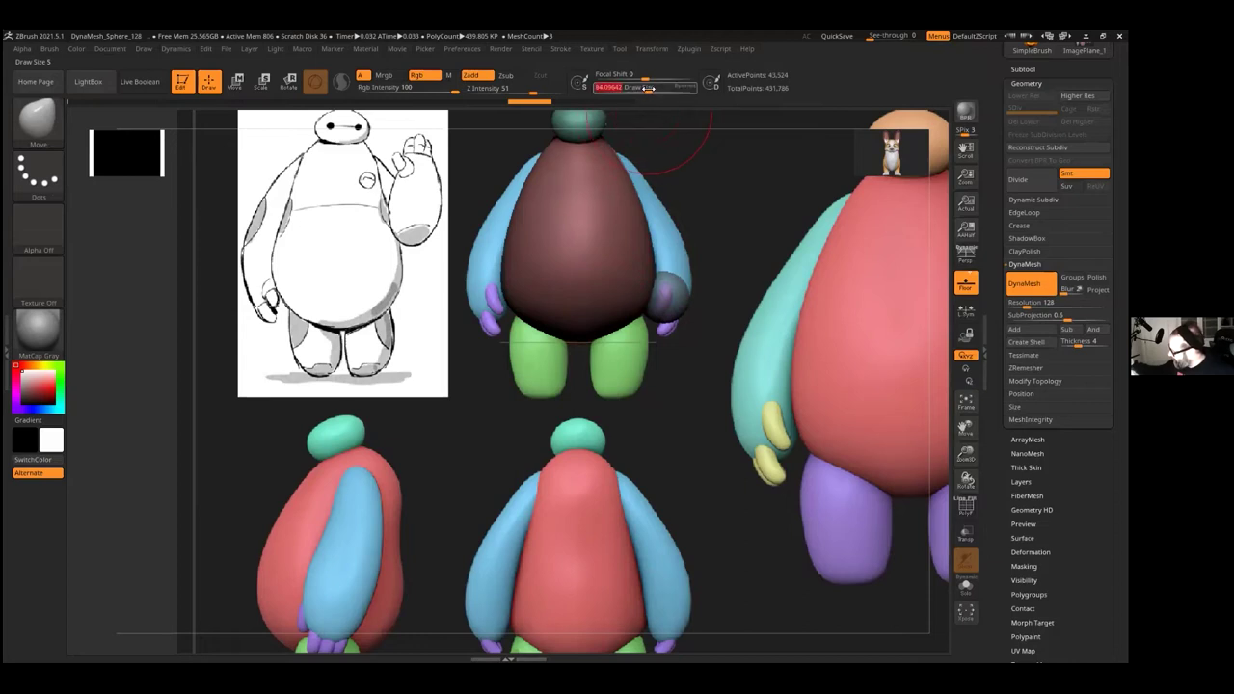
pyautogui.moveTo(667, 272)
pyautogui.mouseDown()
pyautogui.moveTo(652, 191)
pyautogui.moveTo(652, 219)
pyautogui.mouseUp()
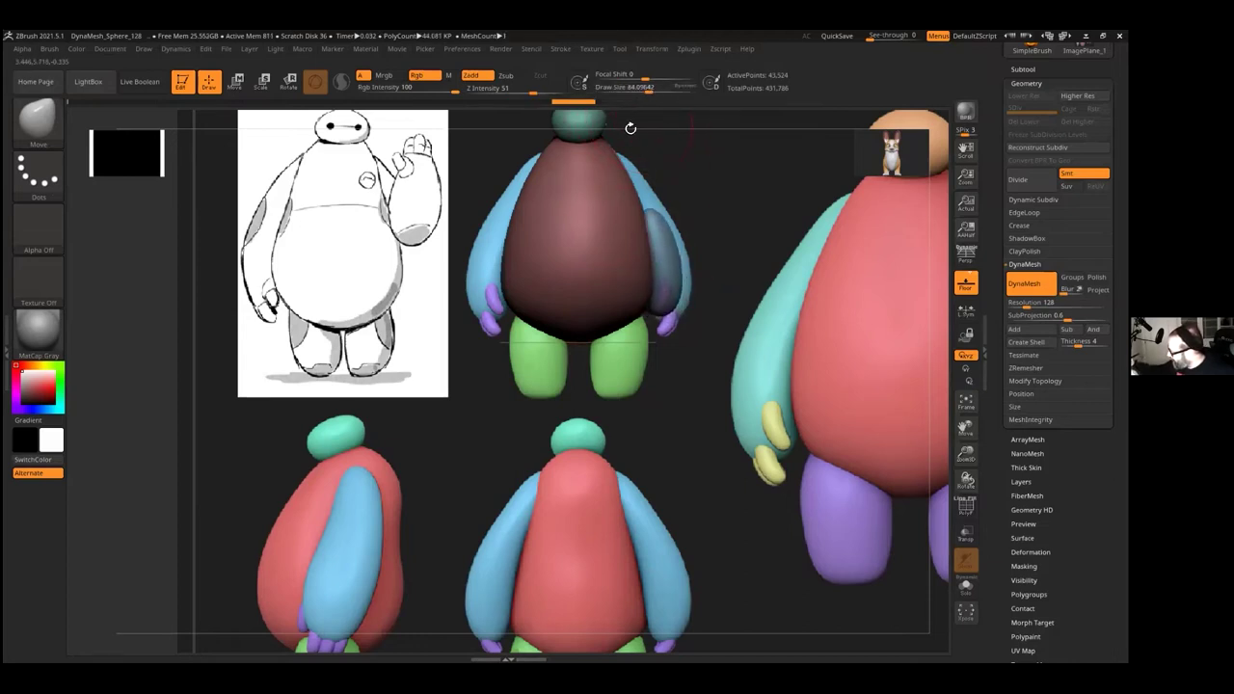
pyautogui.hotkey('ctrl', 'z')
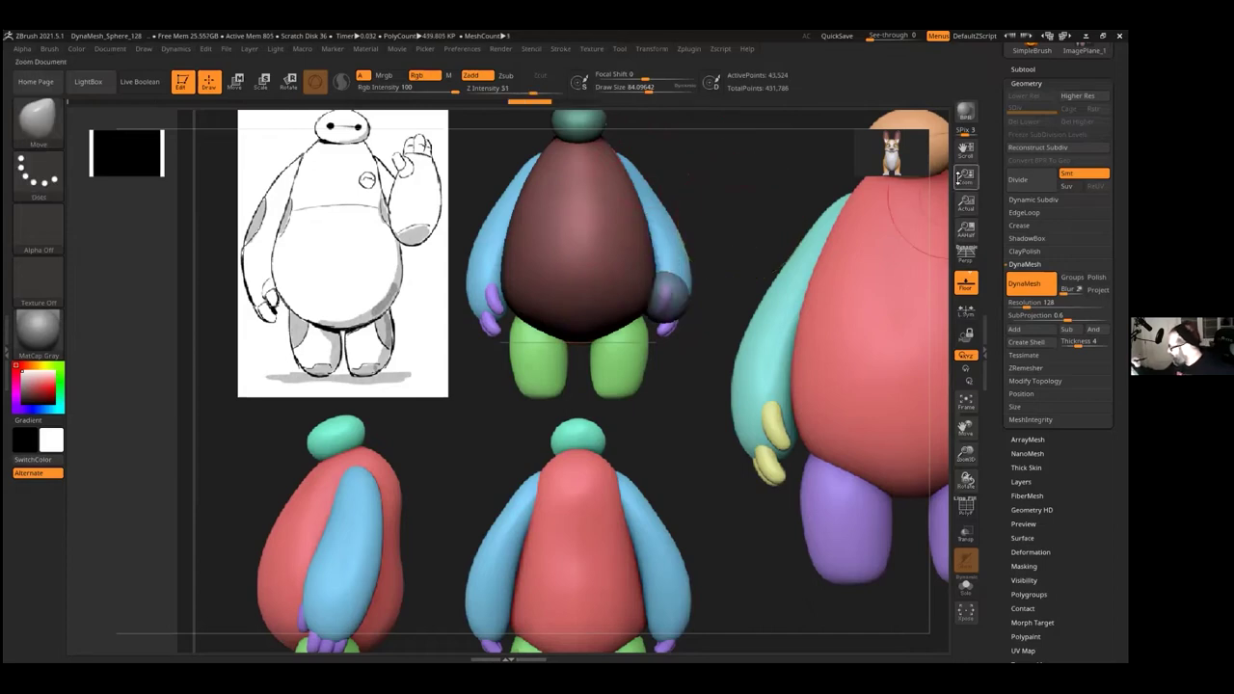
pyautogui.moveTo(966, 151); pyautogui.dragTo(860, 381)
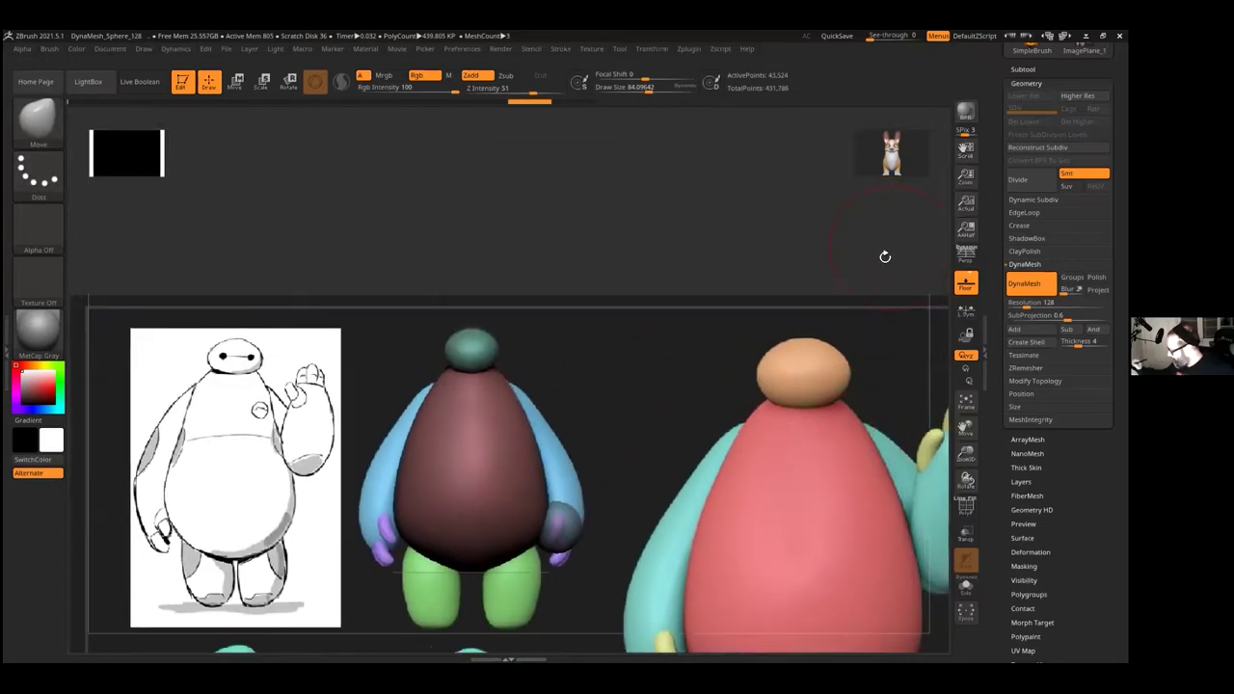
pyautogui.moveTo(963, 154); pyautogui.dragTo(982, 106)
pyautogui.moveTo(579, 455); pyautogui.dragTo(549, 286)
pyautogui.moveTo(564, 388); pyautogui.dragTo(504, 281)
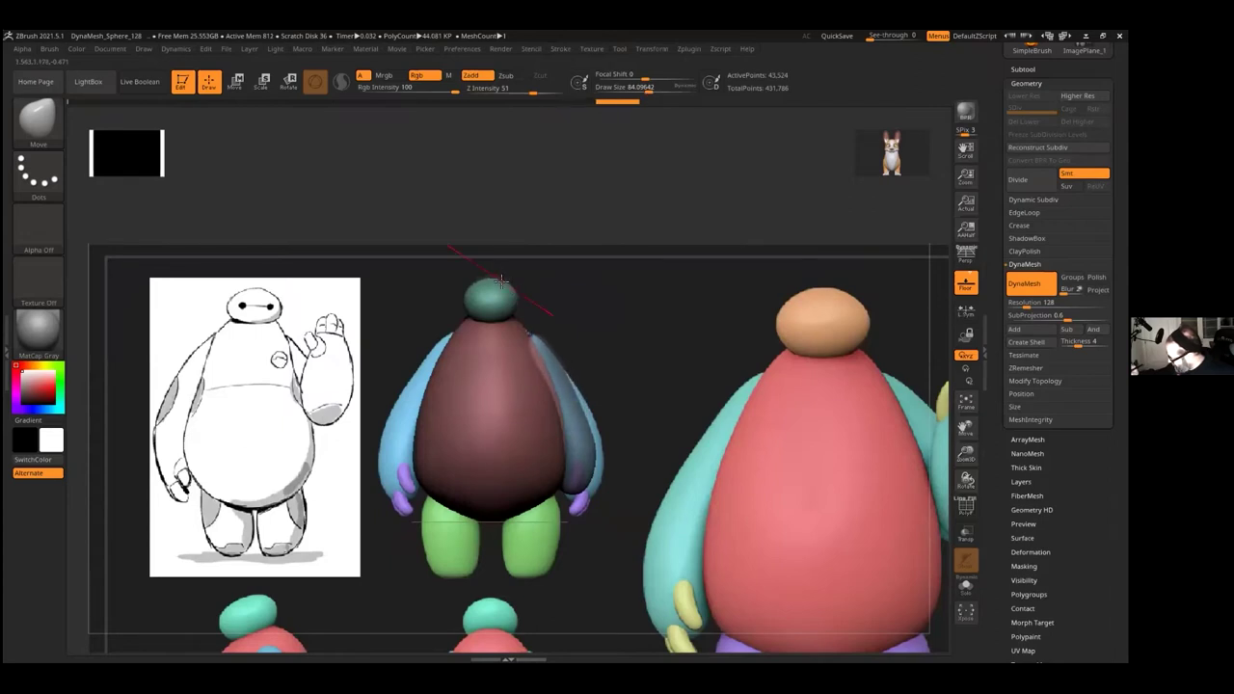
pyautogui.moveTo(589, 475); pyautogui.dragTo(598, 492)
pyautogui.moveTo(586, 448)
pyautogui.mouseDown()
pyautogui.moveTo(595, 424)
pyautogui.moveTo(572, 386)
pyautogui.mouseUp()
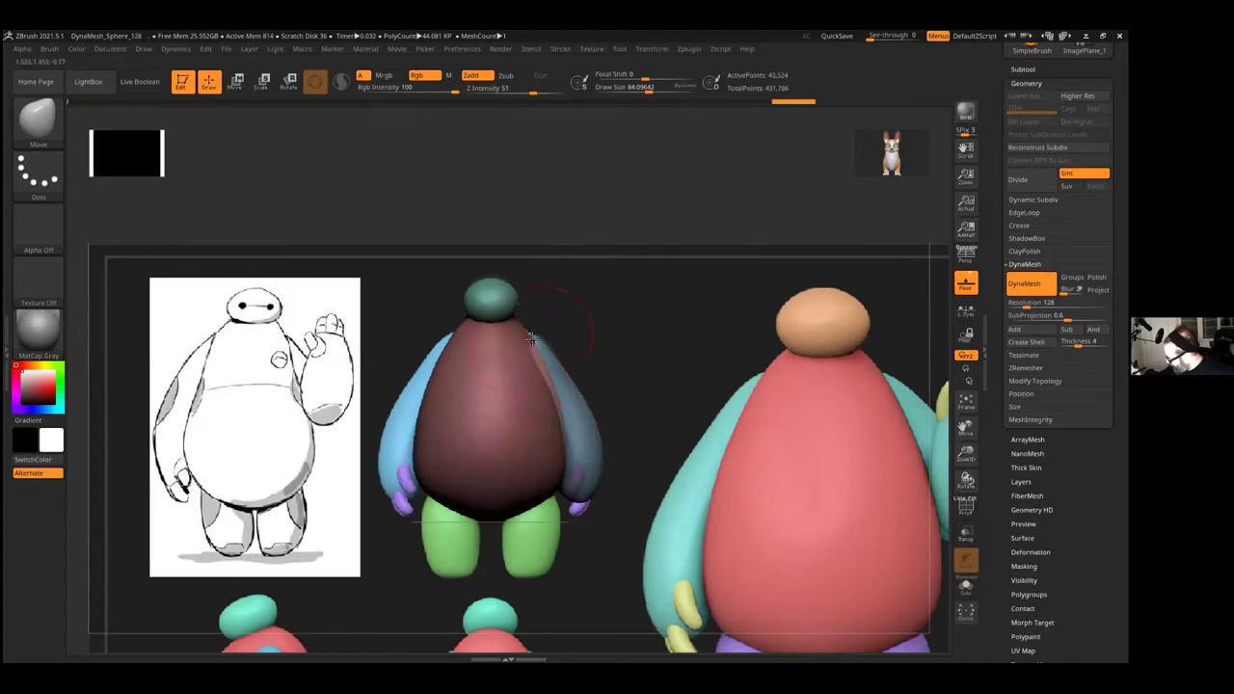
# Step: Undo the last change at the shoulder, and refine the arm's upper end at Draw Size about 44
pyautogui.keyDown('ctrl'); pyautogui.moveTo(528, 322); pyautogui.dragTo(542, 324); pyautogui.keyUp('ctrl')
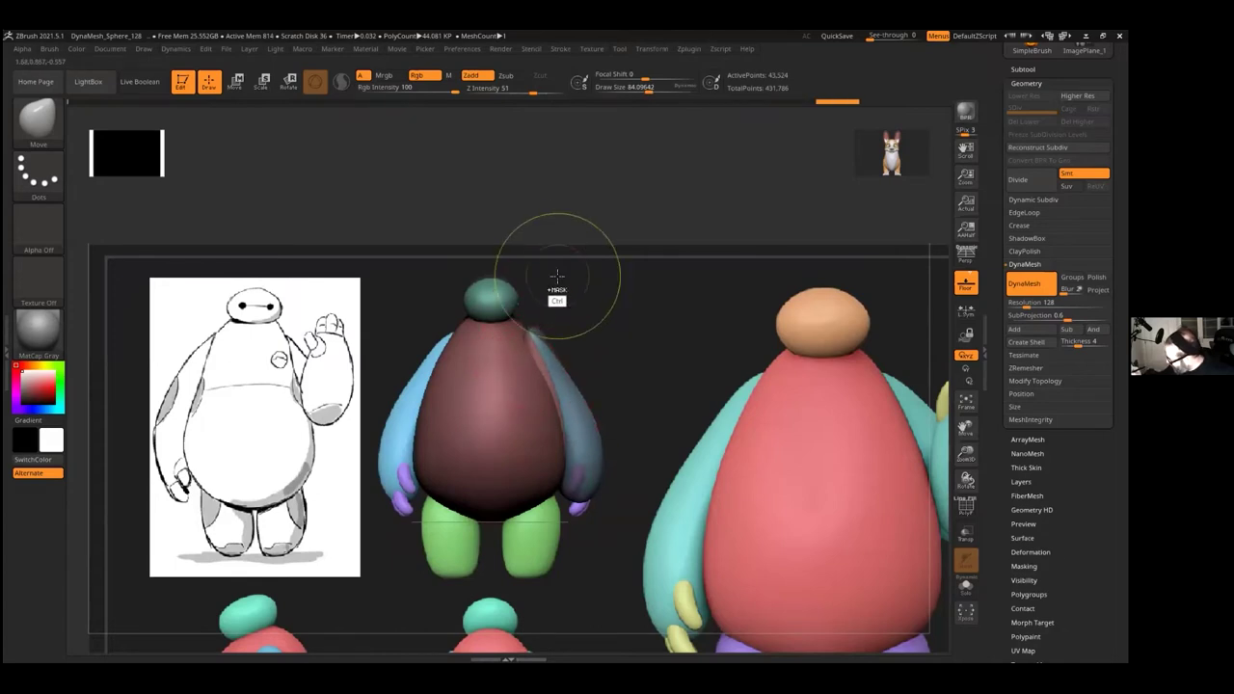
pyautogui.hotkey('ctrl', 'z')
pyautogui.moveTo(650, 88); pyautogui.dragTo(639, 88)
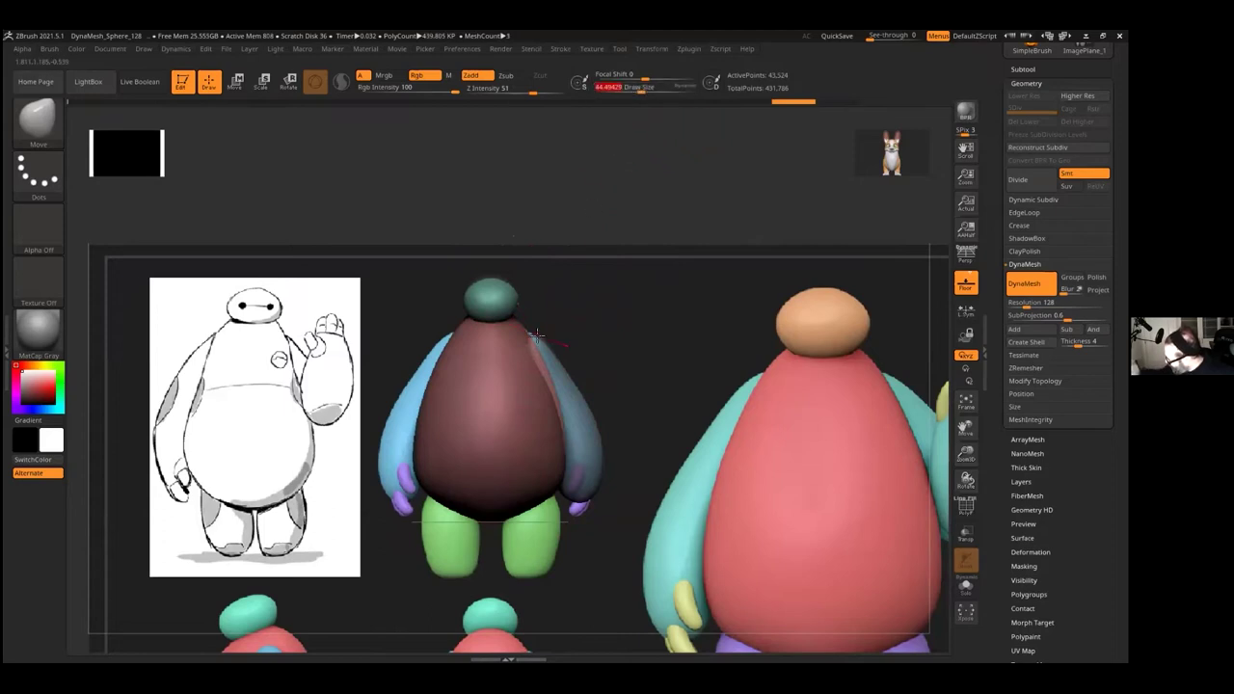
pyautogui.moveTo(540, 336); pyautogui.dragTo(529, 333)
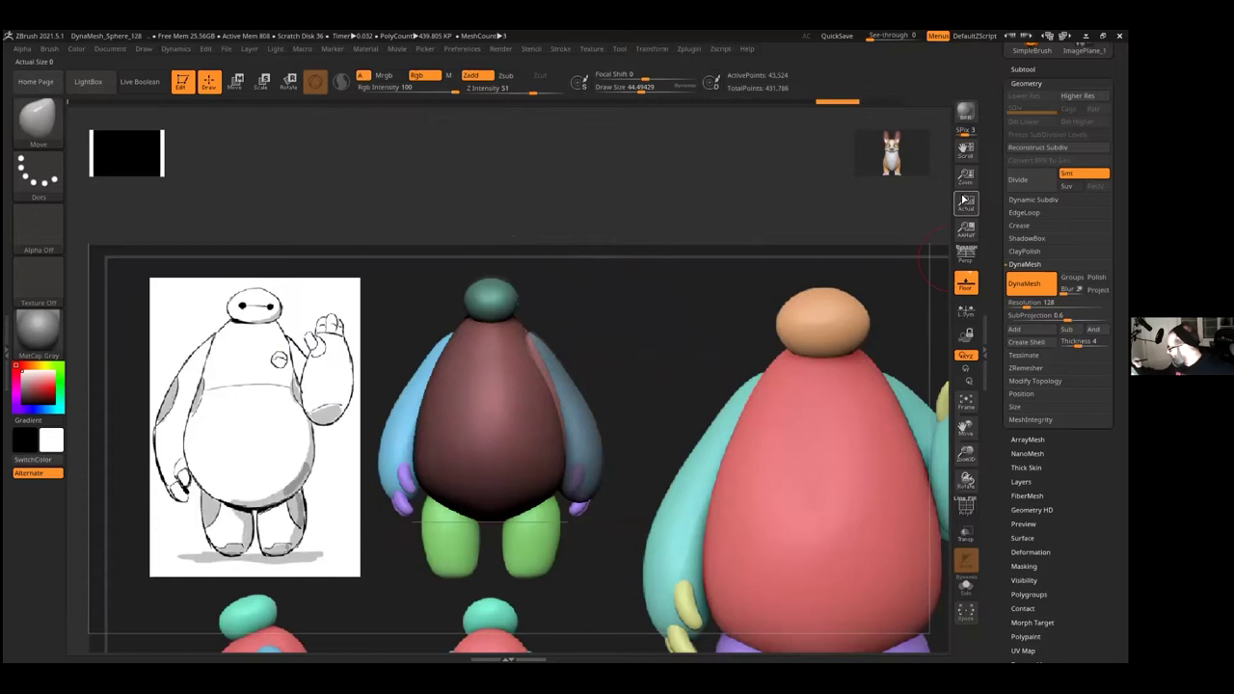
# Step: Restore the stored side view and bring the side reference into the working area
pyautogui.moveTo(966, 153); pyautogui.dragTo(968, 151)
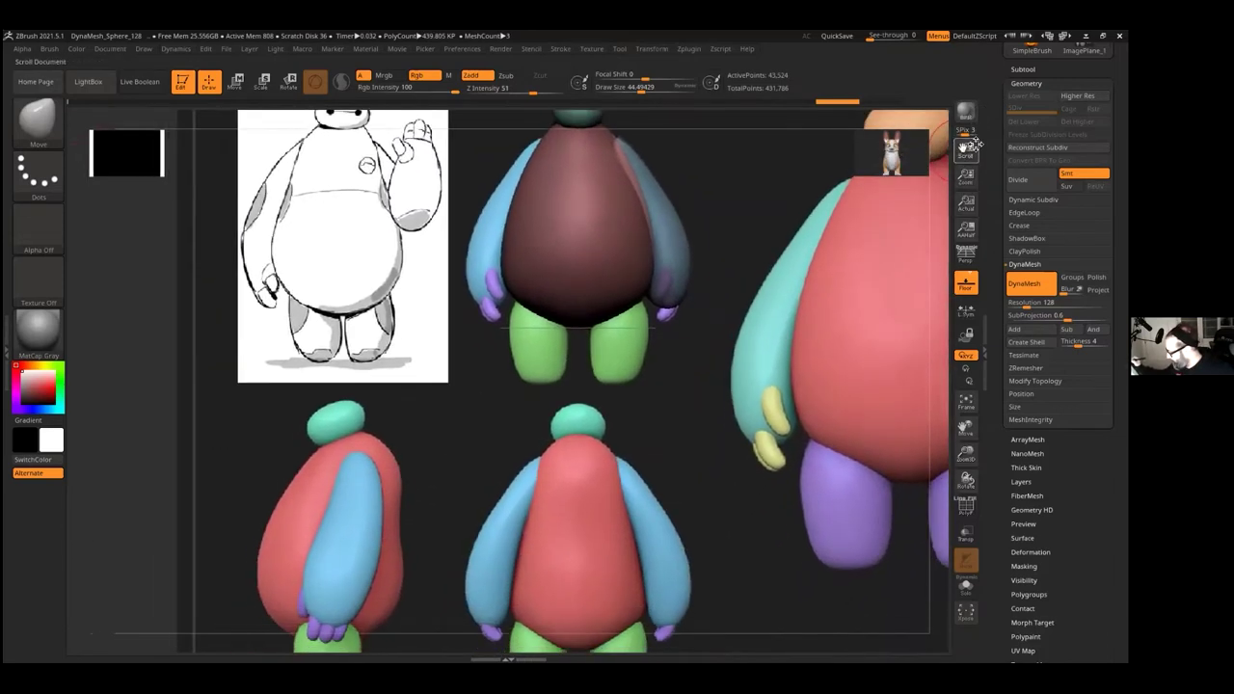
pyautogui.click(126, 52)
pyautogui.click(178, 460)
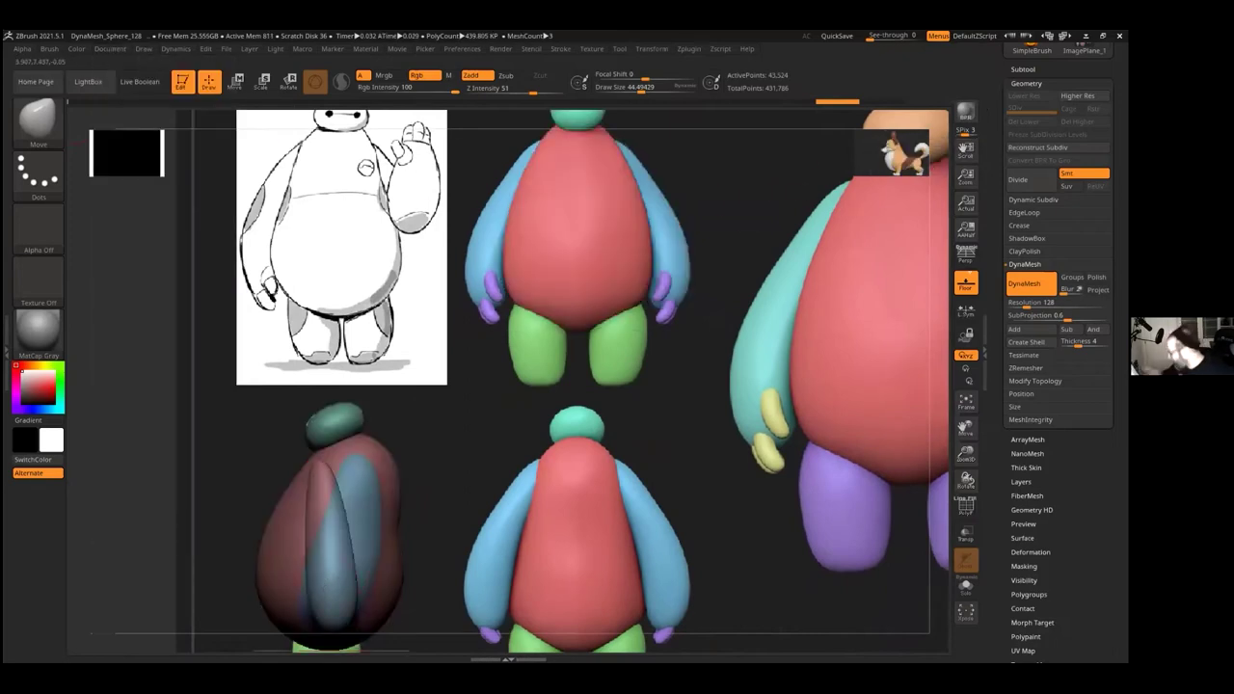
pyautogui.moveTo(966, 152); pyautogui.dragTo(1013, 108)
# Step: Try bending the arm's shoulder end toward the side reference at Draw Sizes about 77 and 60, and undo the strokes
pyautogui.moveTo(638, 87); pyautogui.dragTo(648, 88)
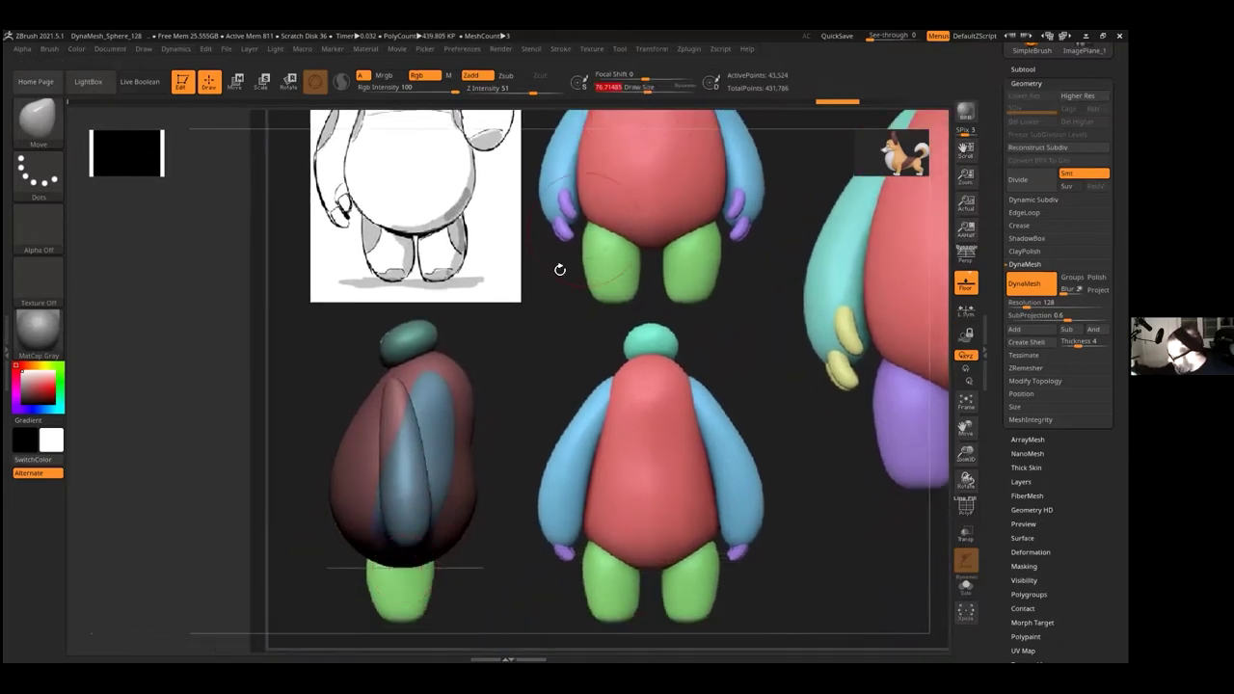
pyautogui.press(']')
pyautogui.press(']')
pyautogui.press(']')
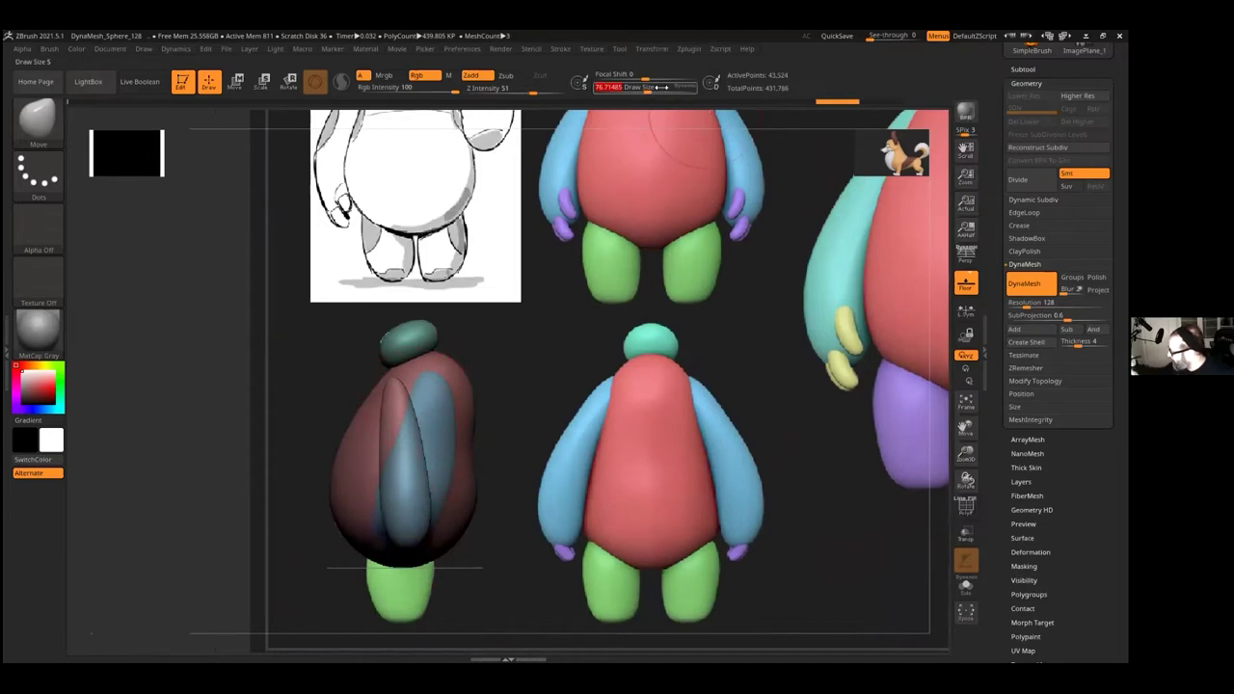
pyautogui.moveTo(401, 423); pyautogui.dragTo(448, 372)
pyautogui.moveTo(659, 88); pyautogui.dragTo(638, 88)
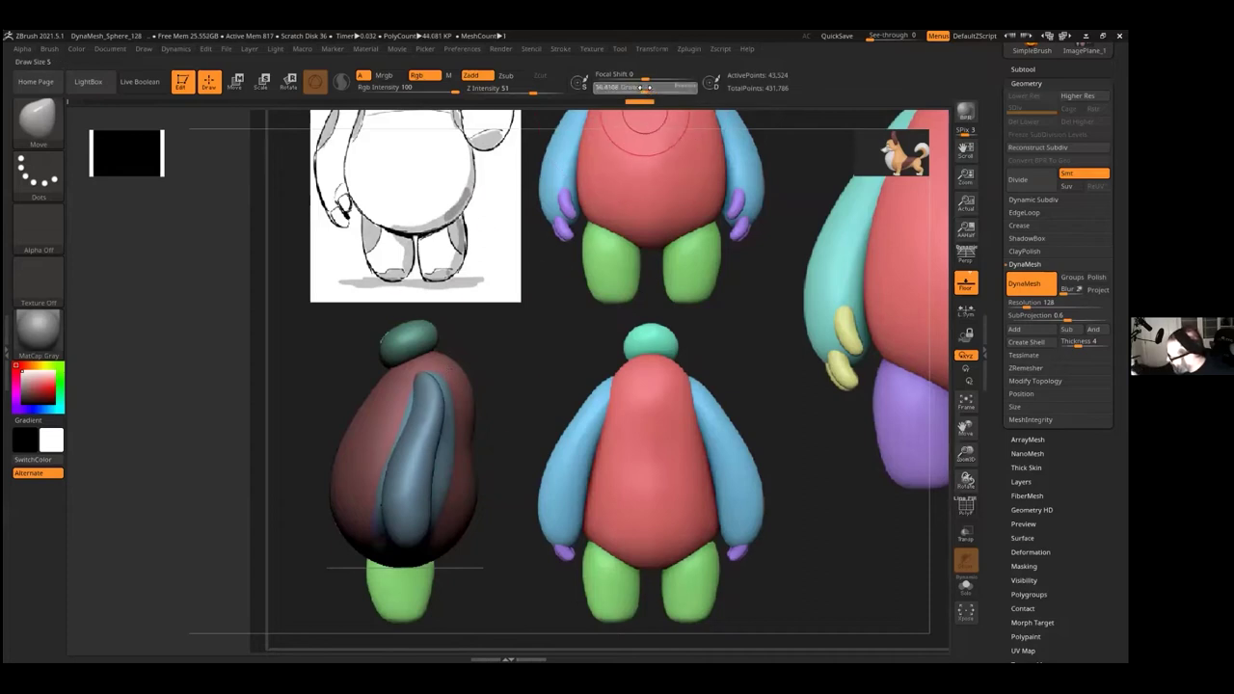
pyautogui.moveTo(413, 403); pyautogui.dragTo(409, 402)
pyautogui.moveTo(424, 378)
pyautogui.mouseDown()
pyautogui.moveTo(440, 374)
pyautogui.moveTo(444, 430)
pyautogui.moveTo(457, 422)
pyautogui.mouseUp()
pyautogui.hotkey('ctrl', 'z')
pyautogui.hotkey('ctrl', 'z')
pyautogui.hotkey('ctrl', 'z')
pyautogui.hotkey('ctrl', 'z')
pyautogui.hotkey('ctrl', 'z')
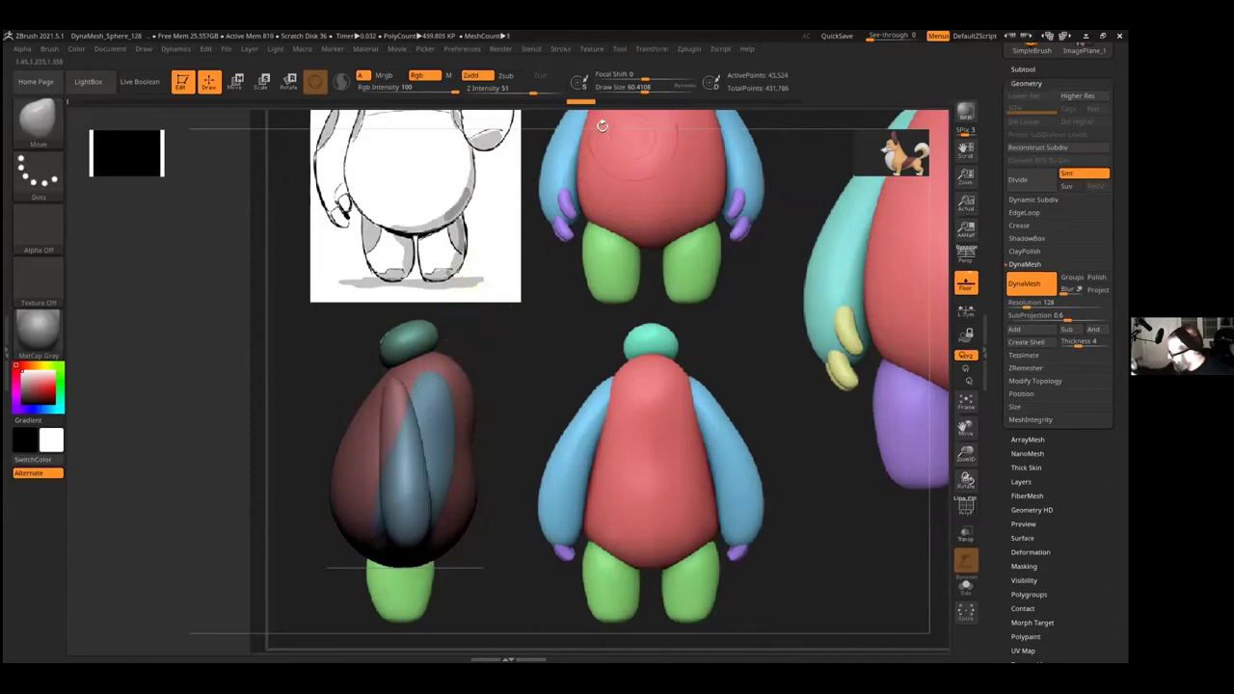
# Step: Rotate the arm to follow the tilt of the side reference's arm, and return to drawing mode
pyautogui.click(241, 84)
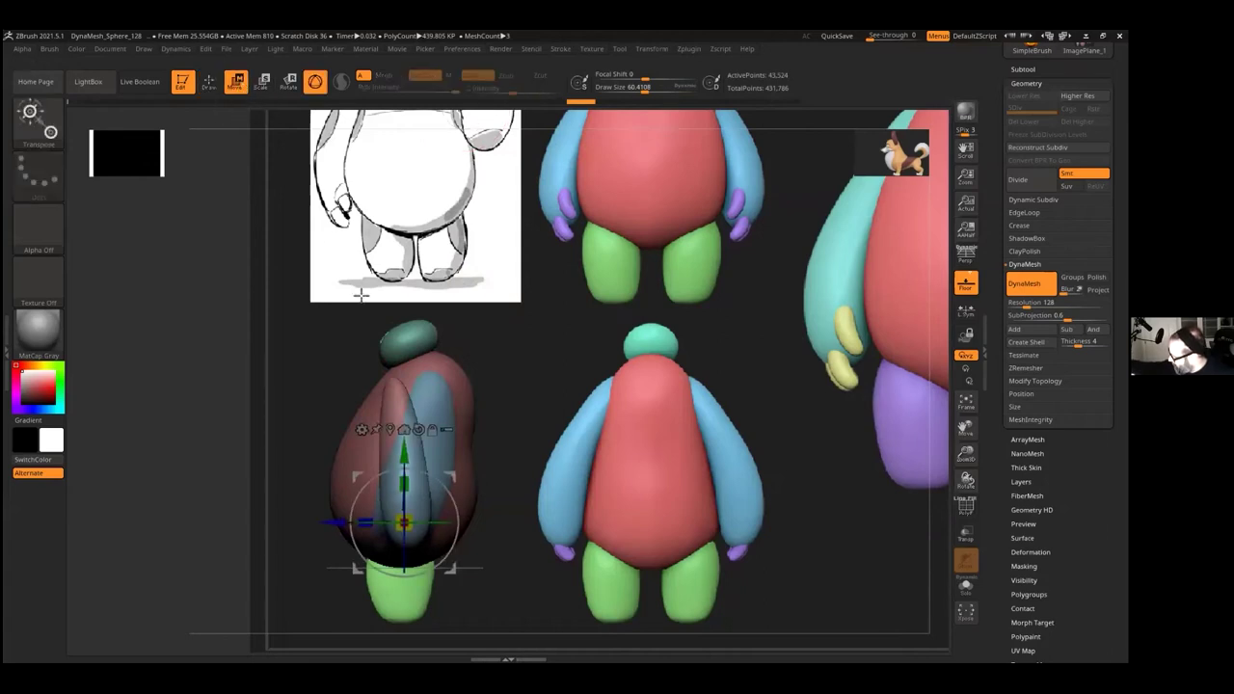
pyautogui.moveTo(448, 490); pyautogui.dragTo(440, 500)
pyautogui.press('q')
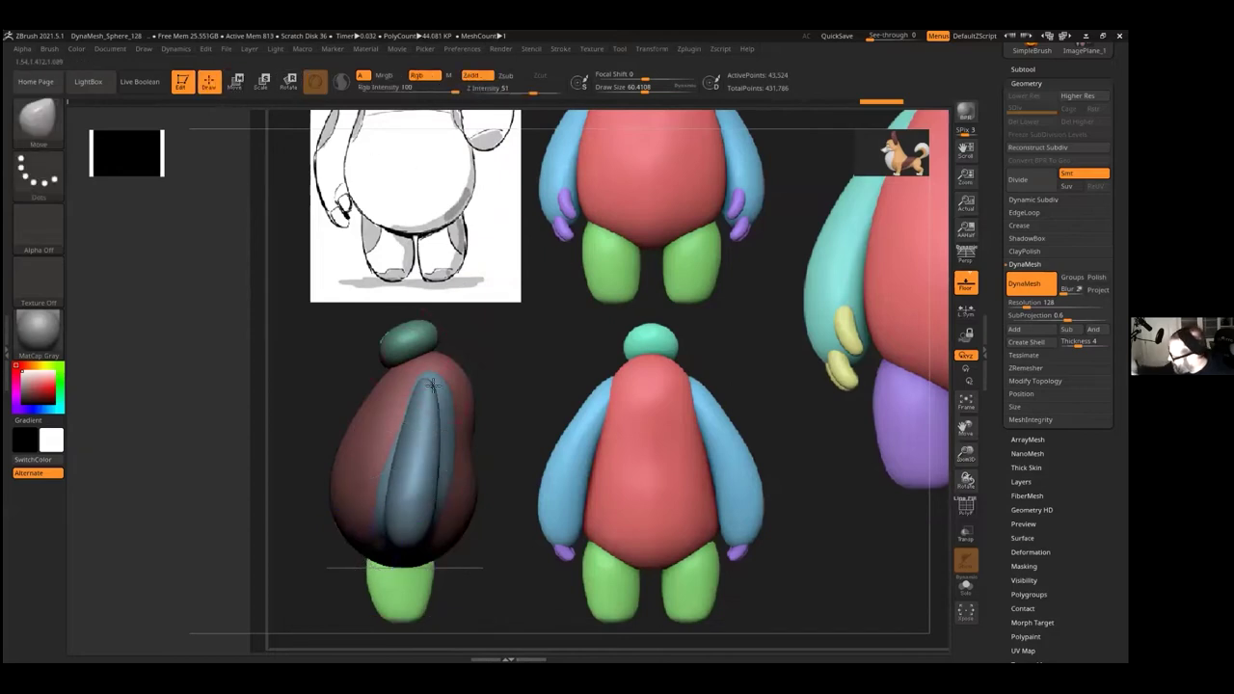
# Step: Widen the arm toward the front and back edges of the arm in the side reference
pyautogui.moveTo(435, 390)
pyautogui.mouseDown()
pyautogui.moveTo(457, 409)
pyautogui.moveTo(439, 522)
pyautogui.mouseUp()
pyautogui.moveTo(394, 460); pyautogui.dragTo(385, 459)
pyautogui.moveTo(413, 398); pyautogui.dragTo(415, 384)
pyautogui.moveTo(402, 467)
pyautogui.mouseDown()
pyautogui.moveTo(388, 470)
pyautogui.moveTo(379, 511)
pyautogui.moveTo(400, 464)
pyautogui.moveTo(392, 456)
pyautogui.moveTo(445, 409)
pyautogui.moveTo(424, 403)
pyautogui.moveTo(441, 388)
pyautogui.mouseUp()
pyautogui.hotkey('ctrl', 'z')
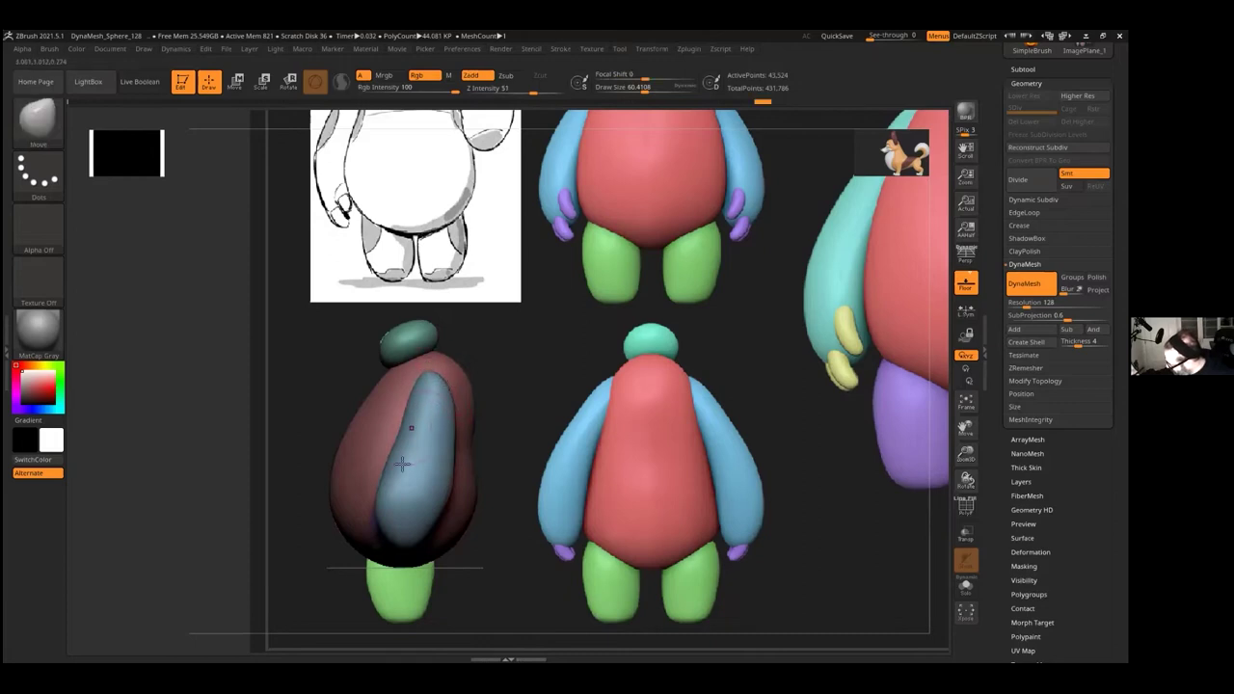
pyautogui.hotkey('ctrl', 'shift', 'z')
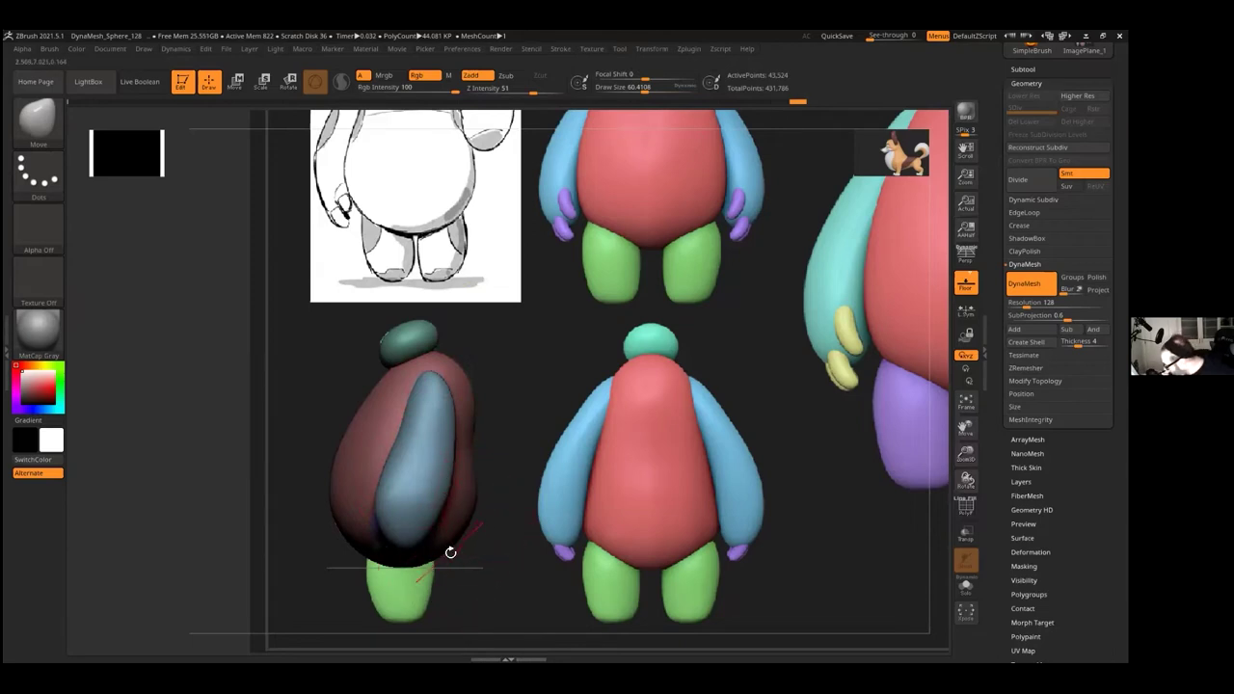
# Step: Refine the arm's outline between its lower end and shoulder in side view, and turn the model to face front
pyautogui.moveTo(405, 538)
pyautogui.mouseDown()
pyautogui.moveTo(378, 518)
pyautogui.moveTo(397, 517)
pyautogui.moveTo(430, 384)
pyautogui.mouseUp()
pyautogui.press('shift')
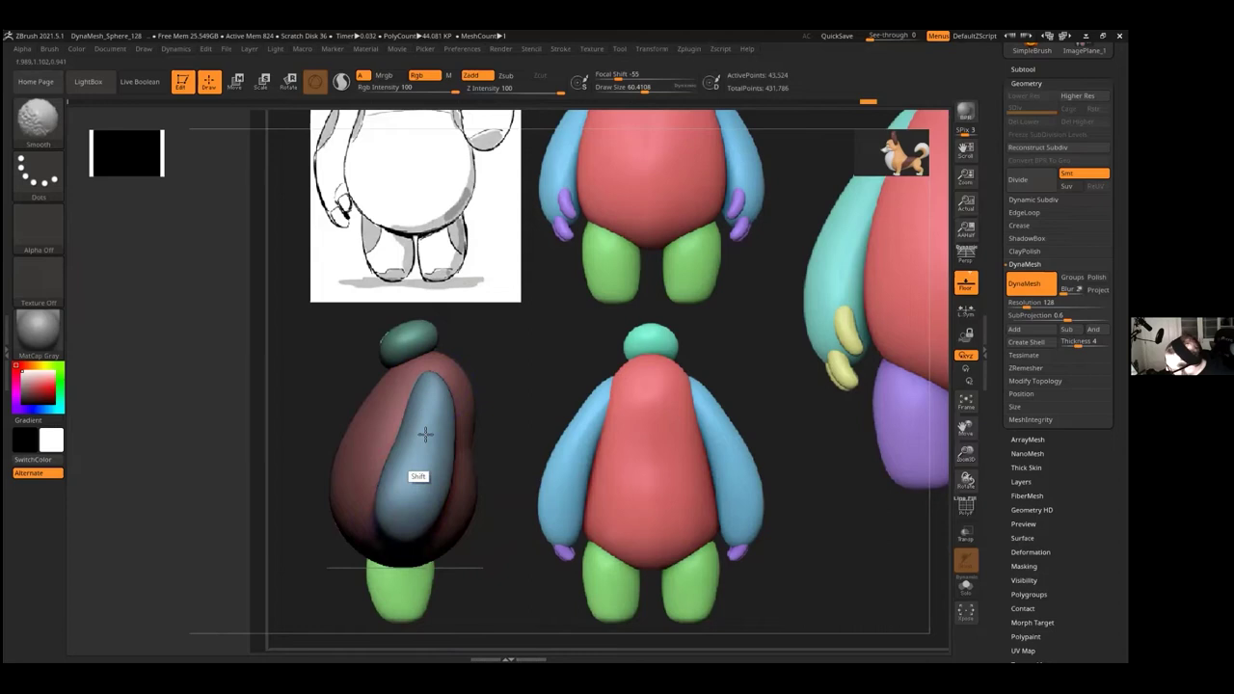
pyautogui.keyDown('shift'); pyautogui.click(404, 616); pyautogui.keyUp('shift')
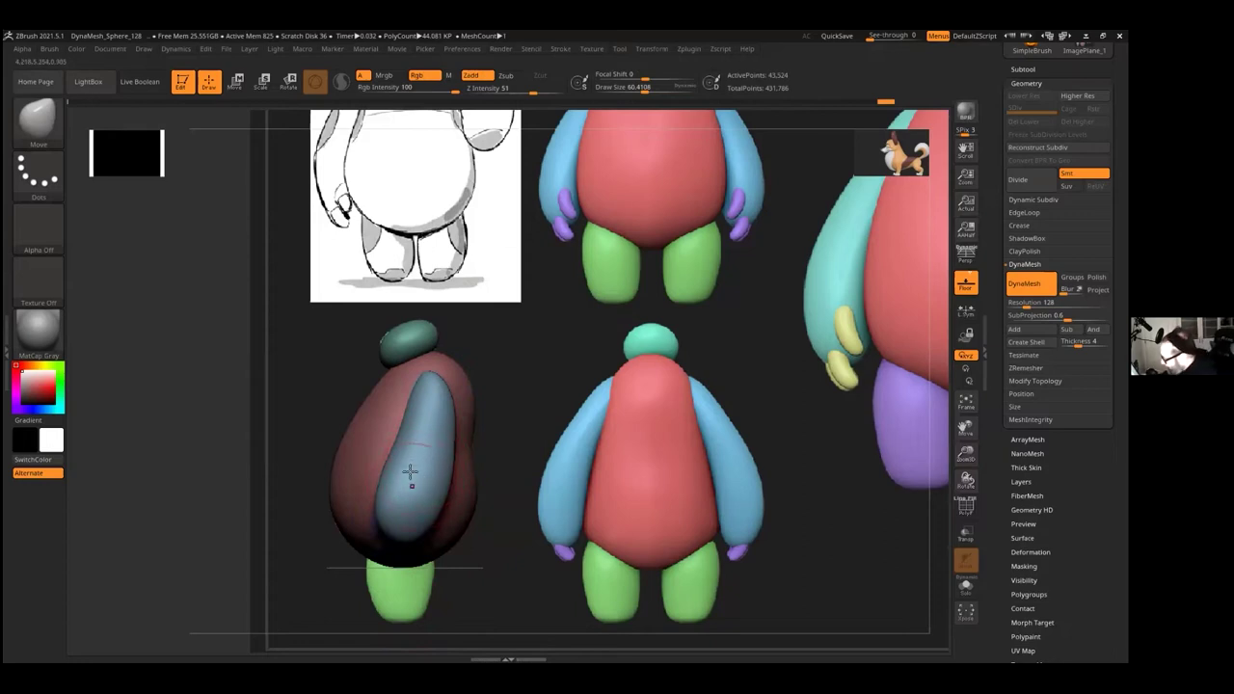
pyautogui.moveTo(560, 432); pyautogui.dragTo(576, 385)
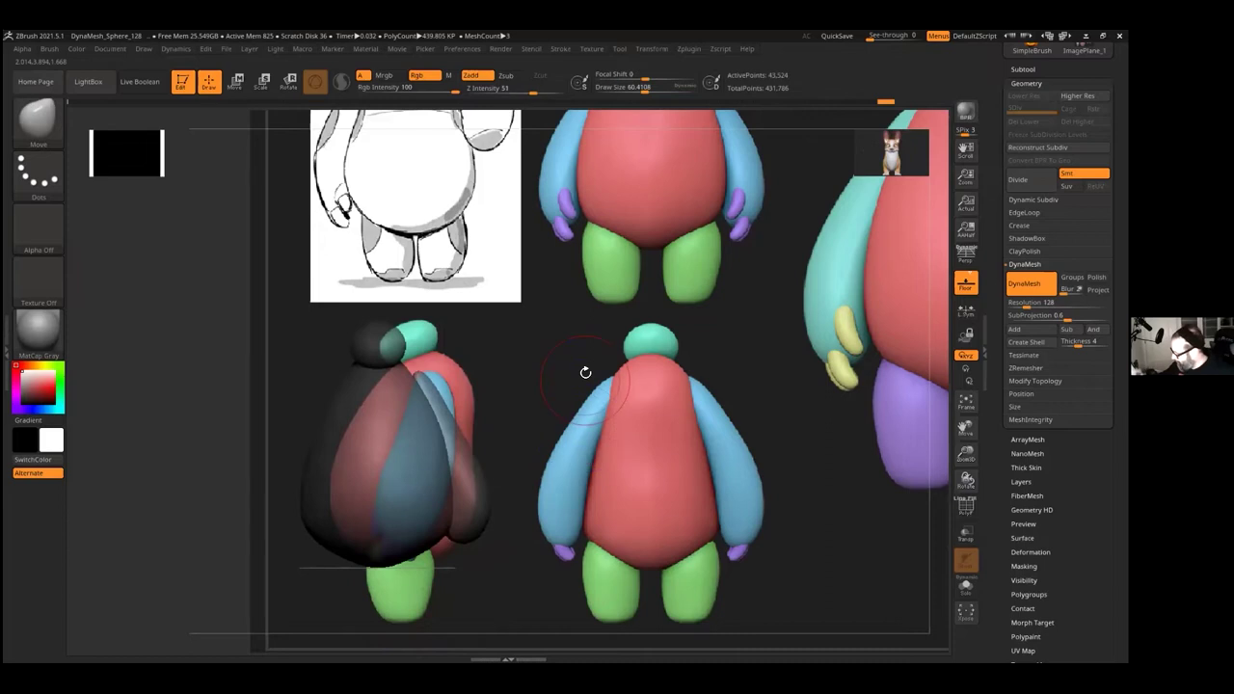
# Step: Switch to the stored front view and refine the arm's outline against the front reference at Draw Sizes about 52 and 77
pyautogui.click(114, 49)
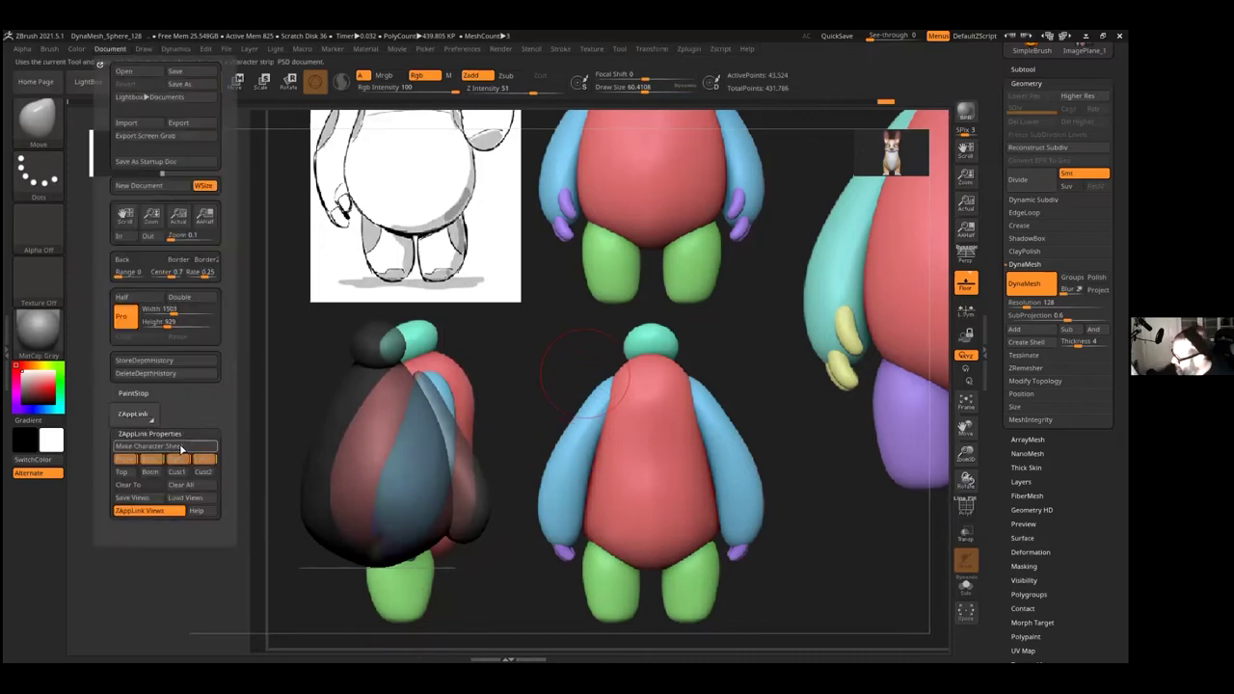
pyautogui.click(136, 461)
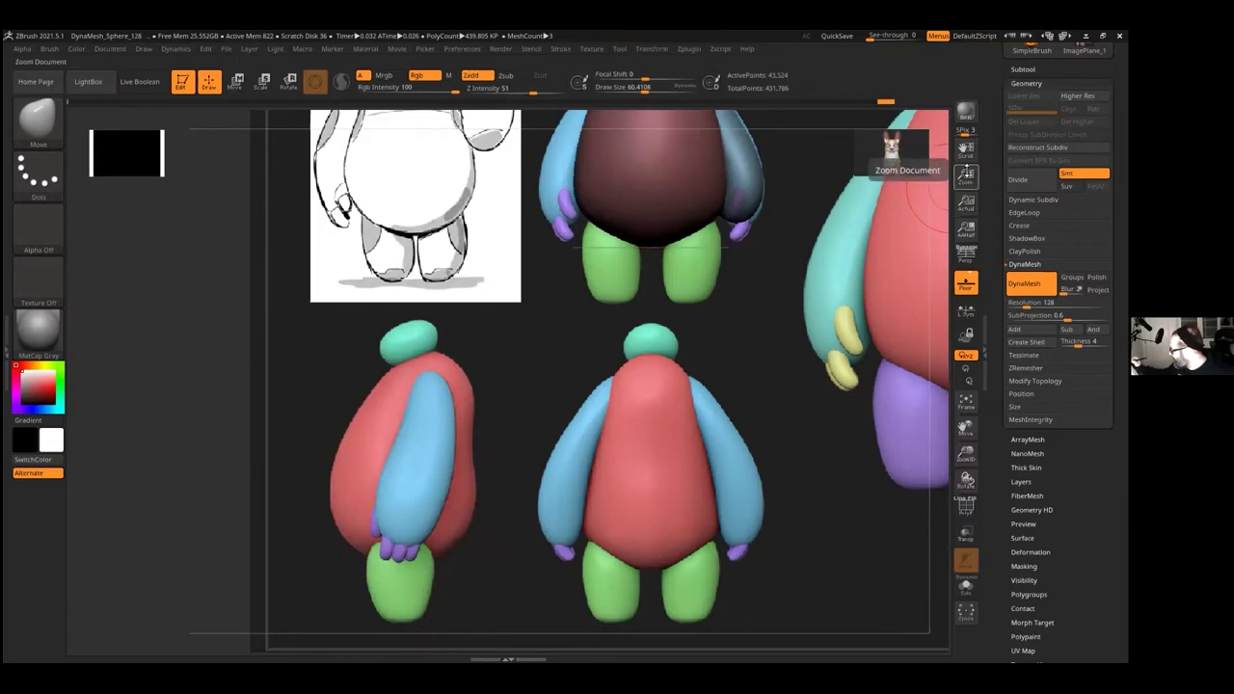
pyautogui.moveTo(965, 153); pyautogui.dragTo(897, 319)
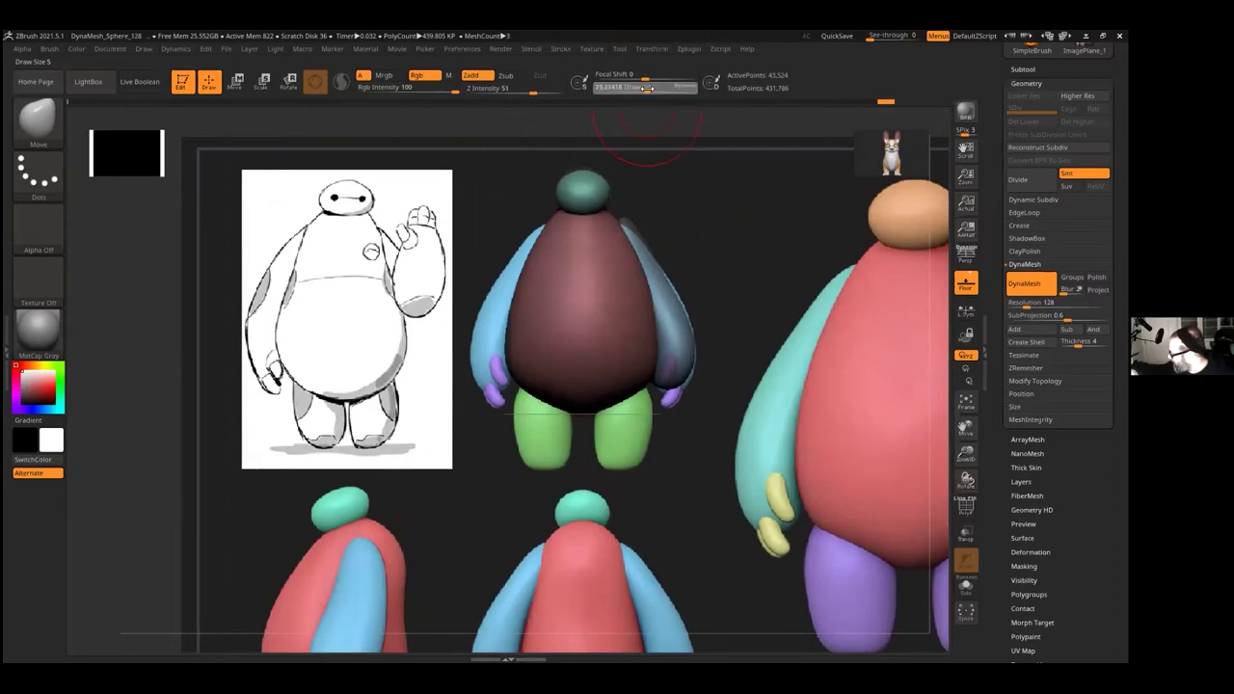
pyautogui.moveTo(642, 88); pyautogui.dragTo(634, 88)
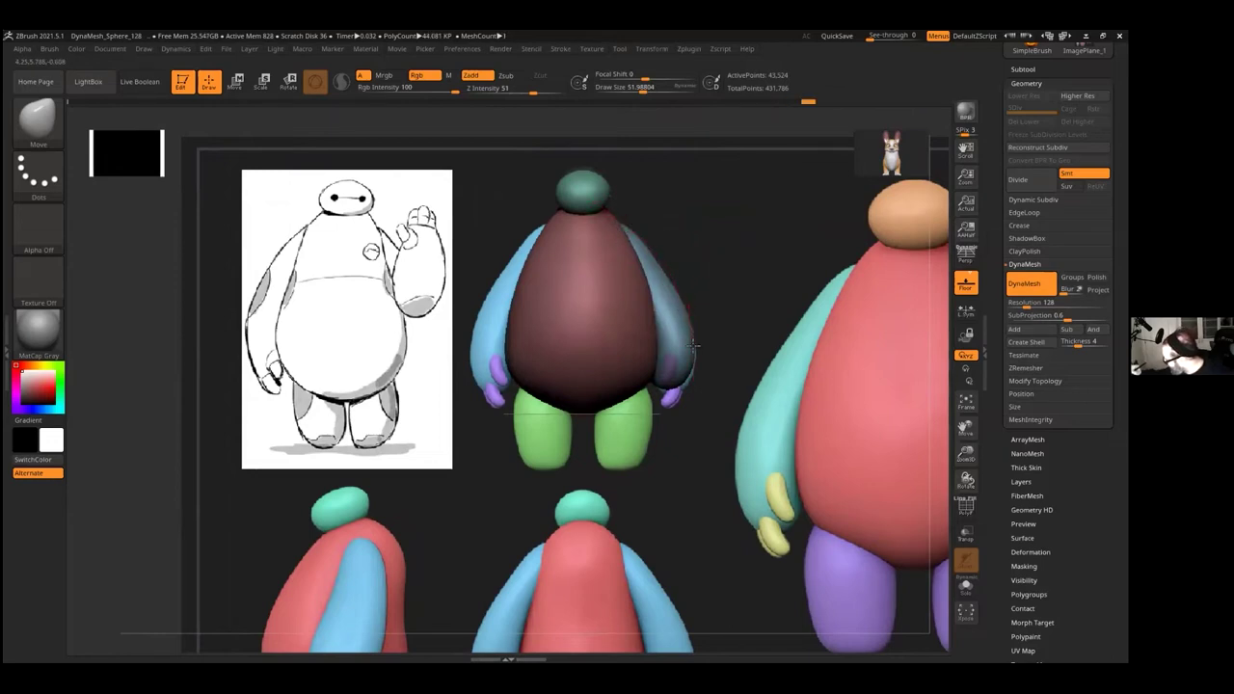
pyautogui.moveTo(642, 88); pyautogui.dragTo(648, 88)
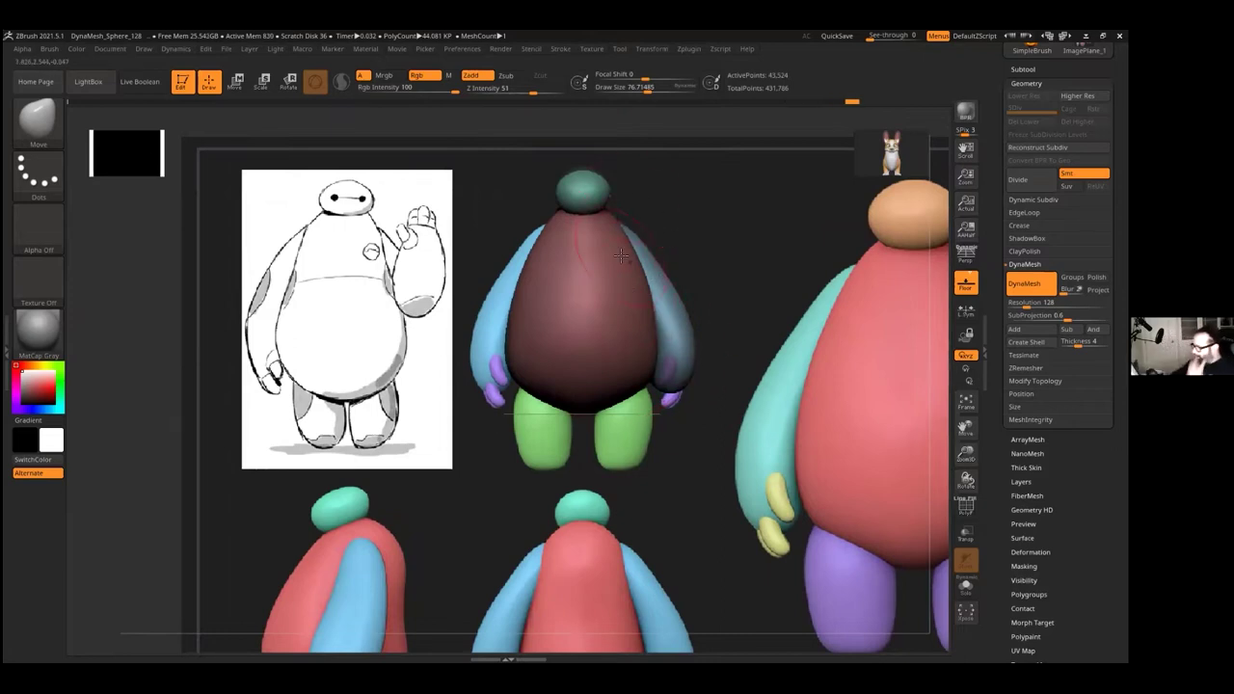
pyautogui.press('shift')
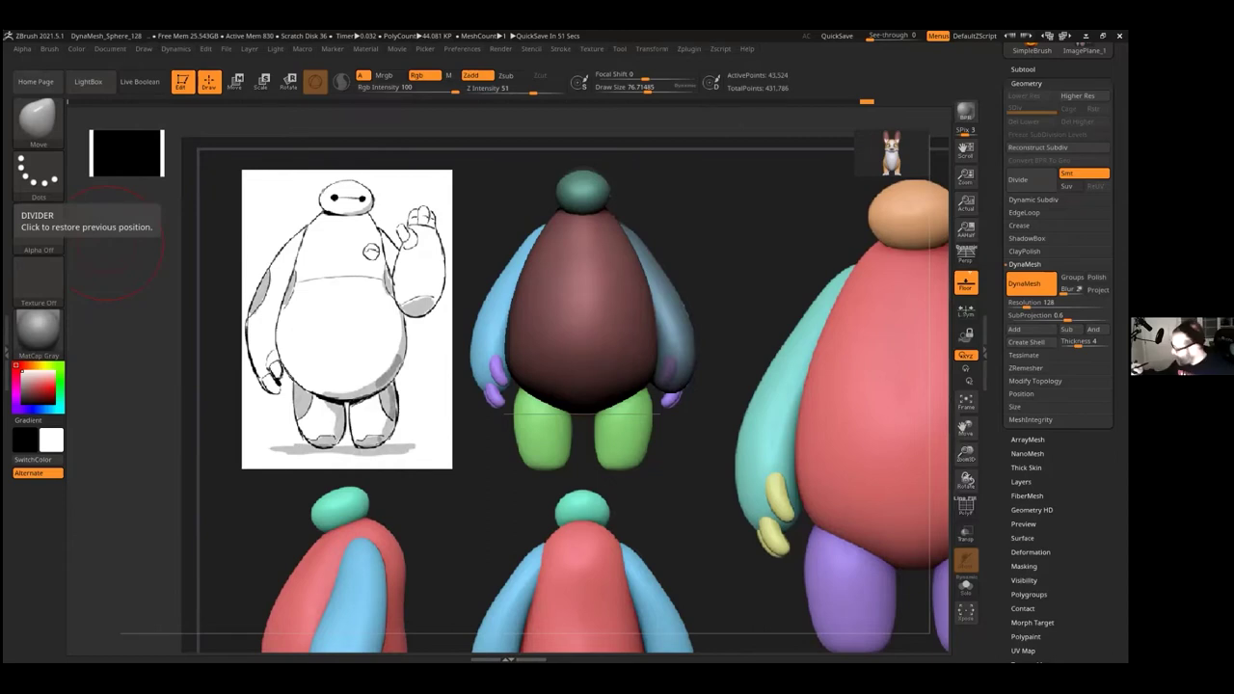
# Step: Switch to the Cylinder3D tool and convert it into a PolyMesh3D
pyautogui.scroll(4, 1061, 192)
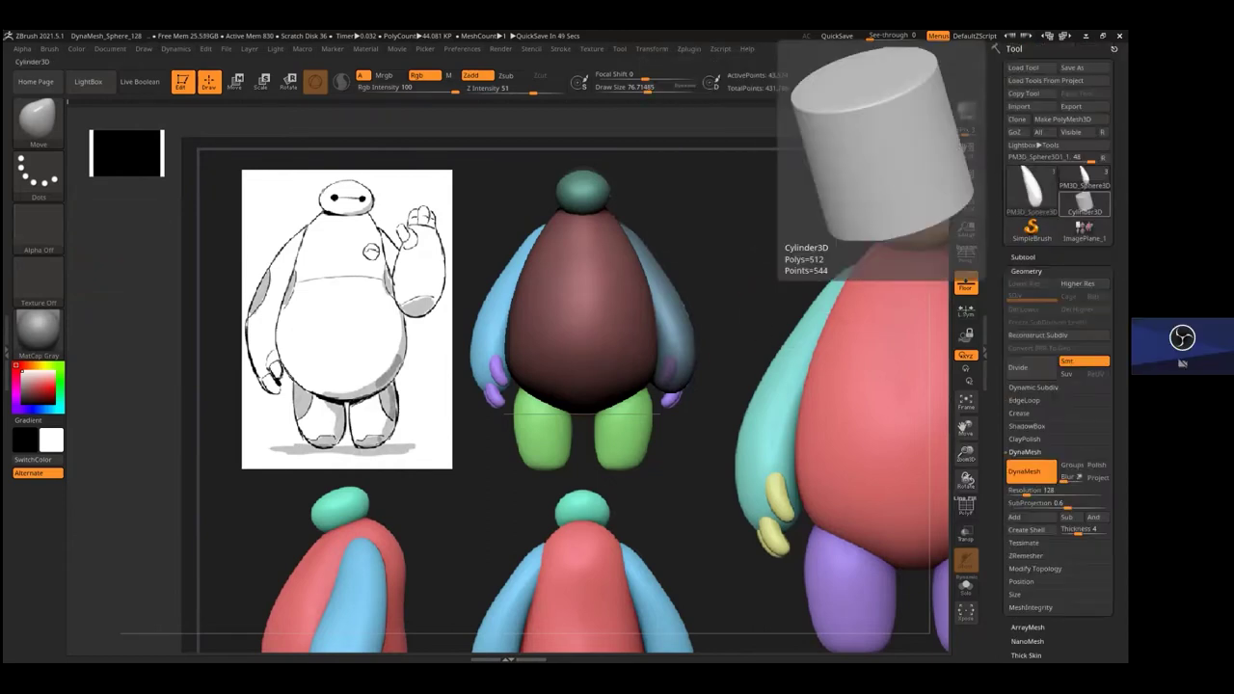
pyautogui.click(1085, 198)
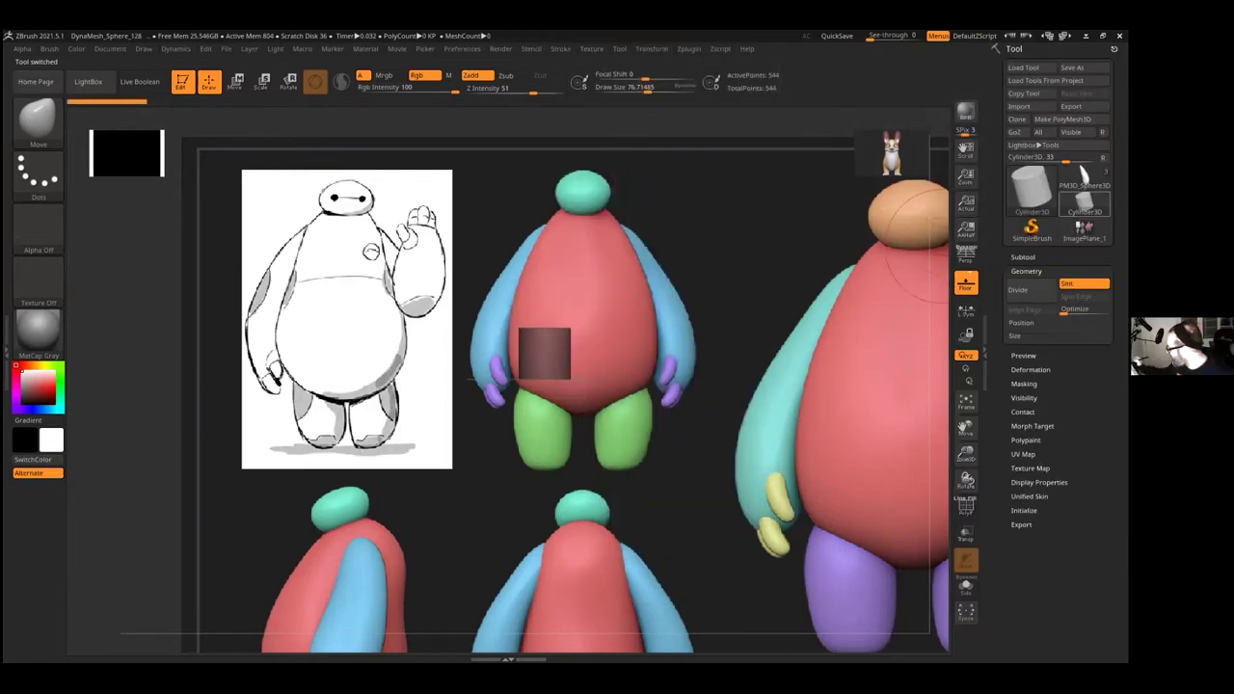
pyautogui.click(1085, 178)
pyautogui.click(592, 48)
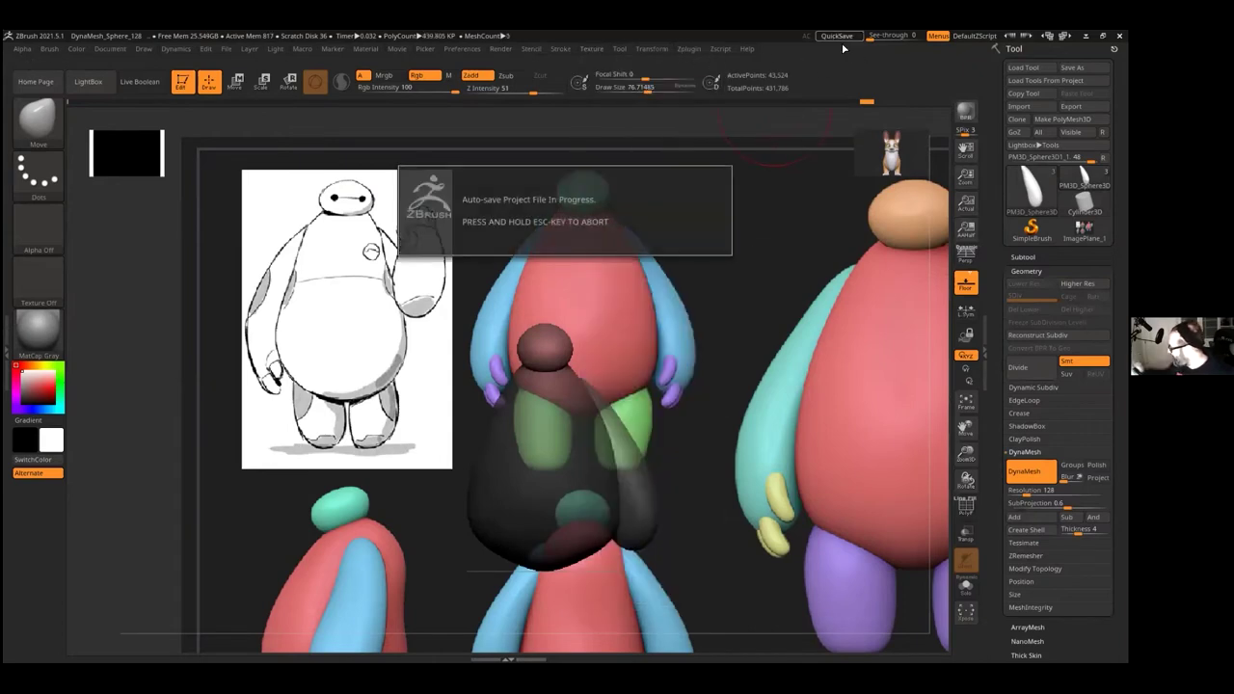
pyautogui.click(1083, 202)
pyautogui.moveTo(965, 454); pyautogui.dragTo(933, 499)
pyautogui.keyDown('alt'); pyautogui.moveTo(849, 384); pyautogui.dragTo(859, 416); pyautogui.keyUp('alt')
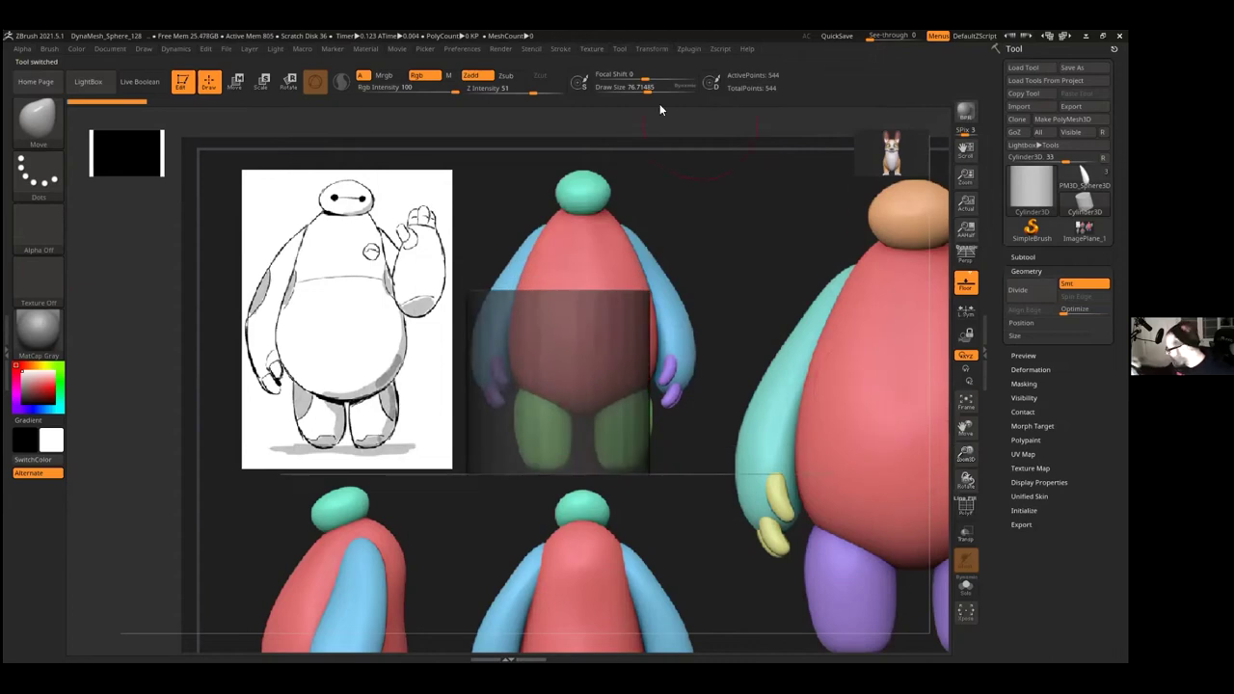
pyautogui.click(1062, 118)
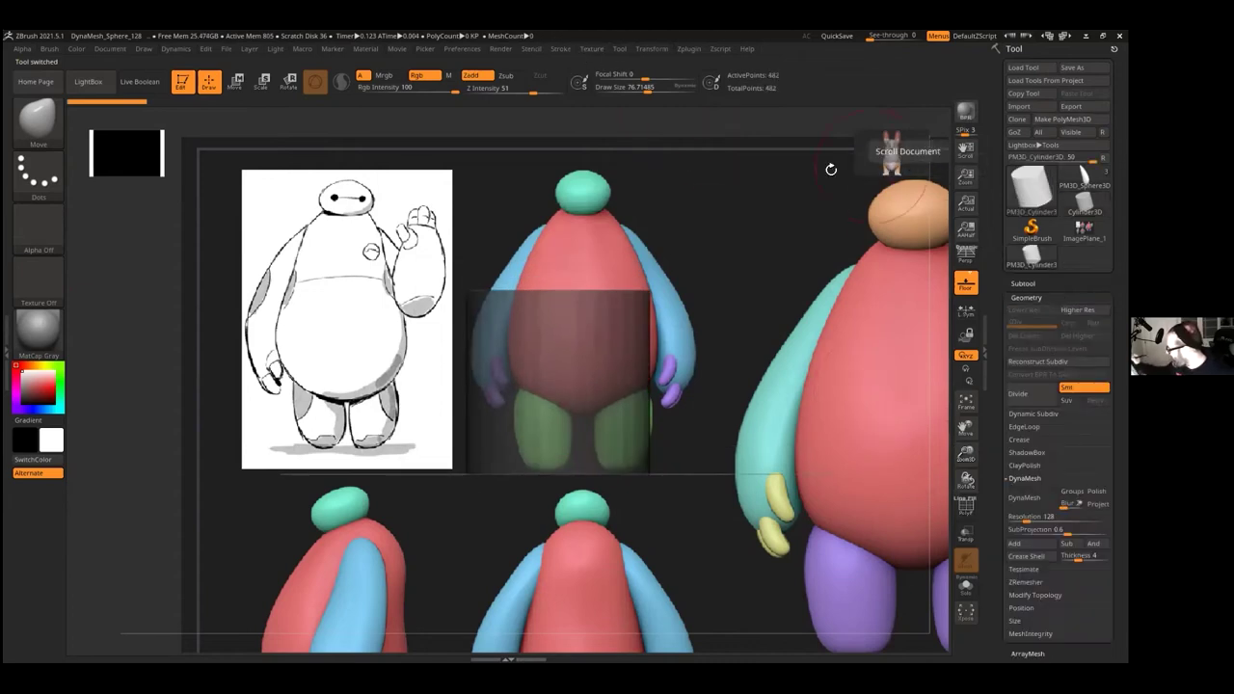
# Step: Make the model opaque over the reference, and append a Sphere3D to the cylinder as a new subtool
pyautogui.click(591, 48)
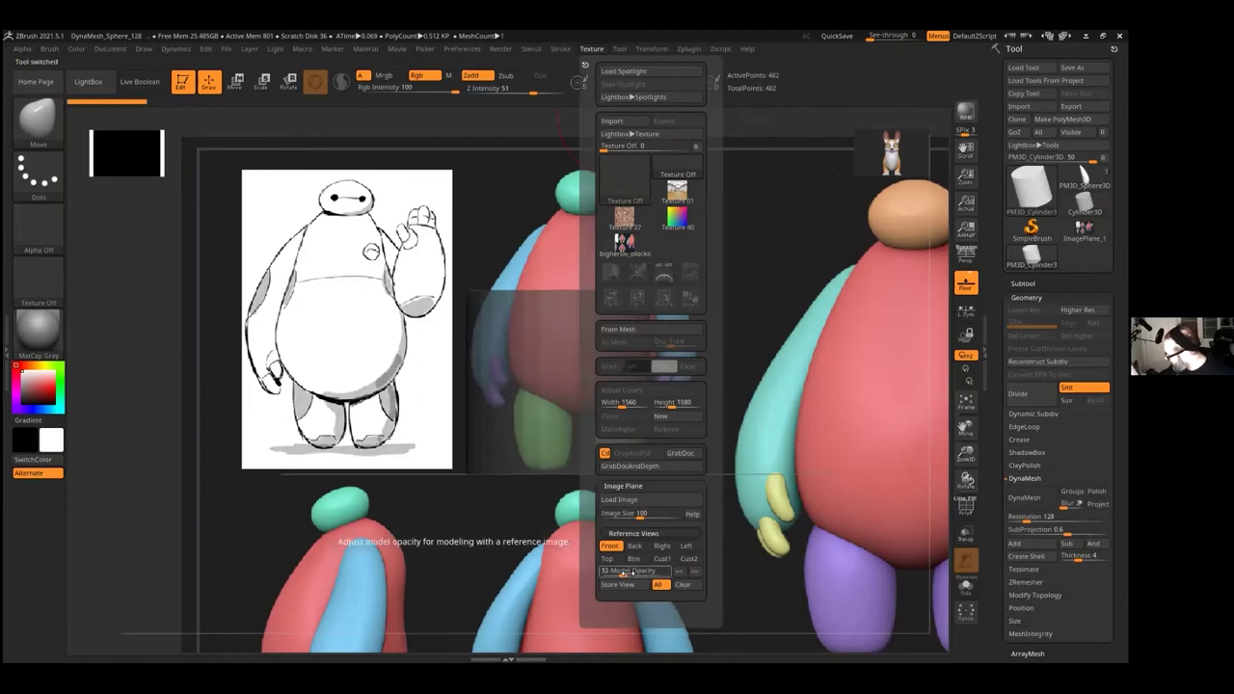
pyautogui.click(661, 584)
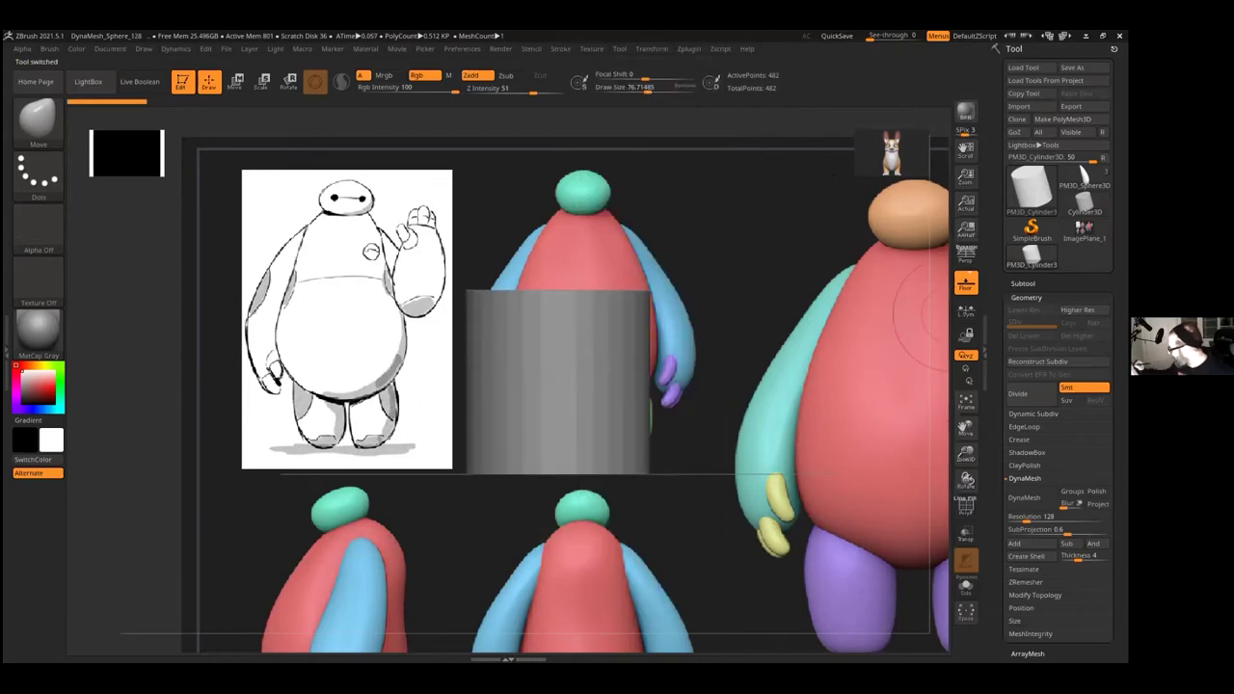
pyautogui.click(1024, 284)
pyautogui.moveTo(996, 545); pyautogui.dragTo(996, 385)
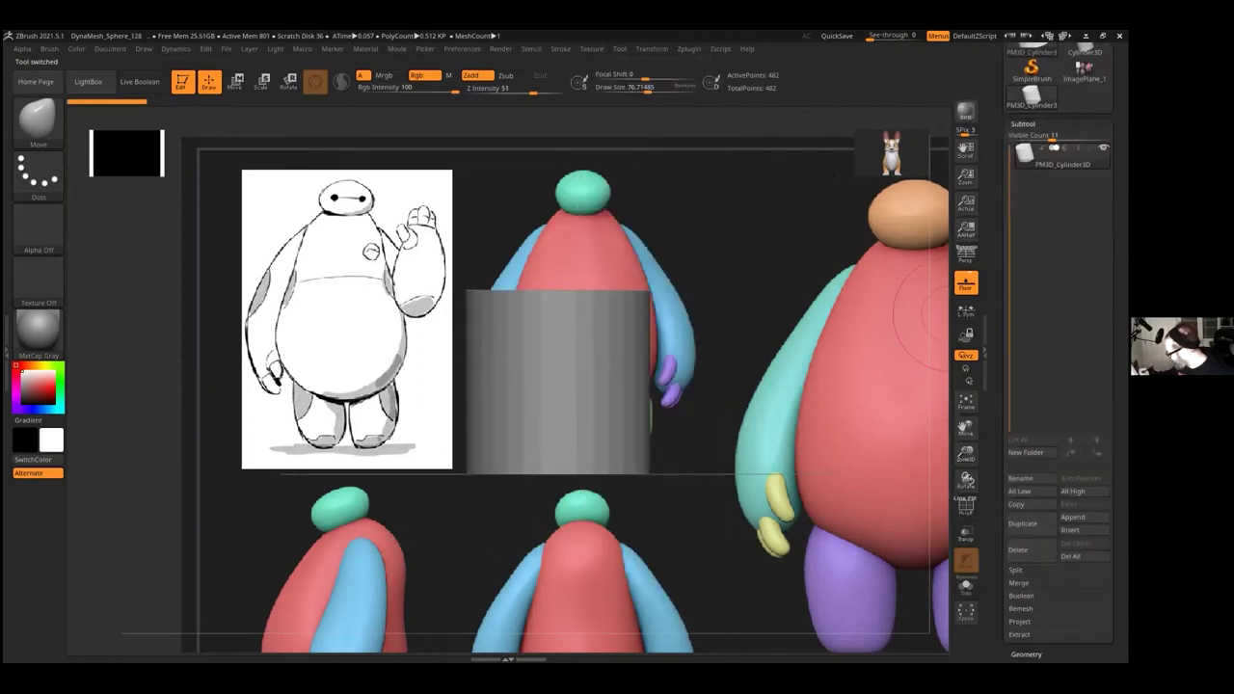
pyautogui.click(1072, 517)
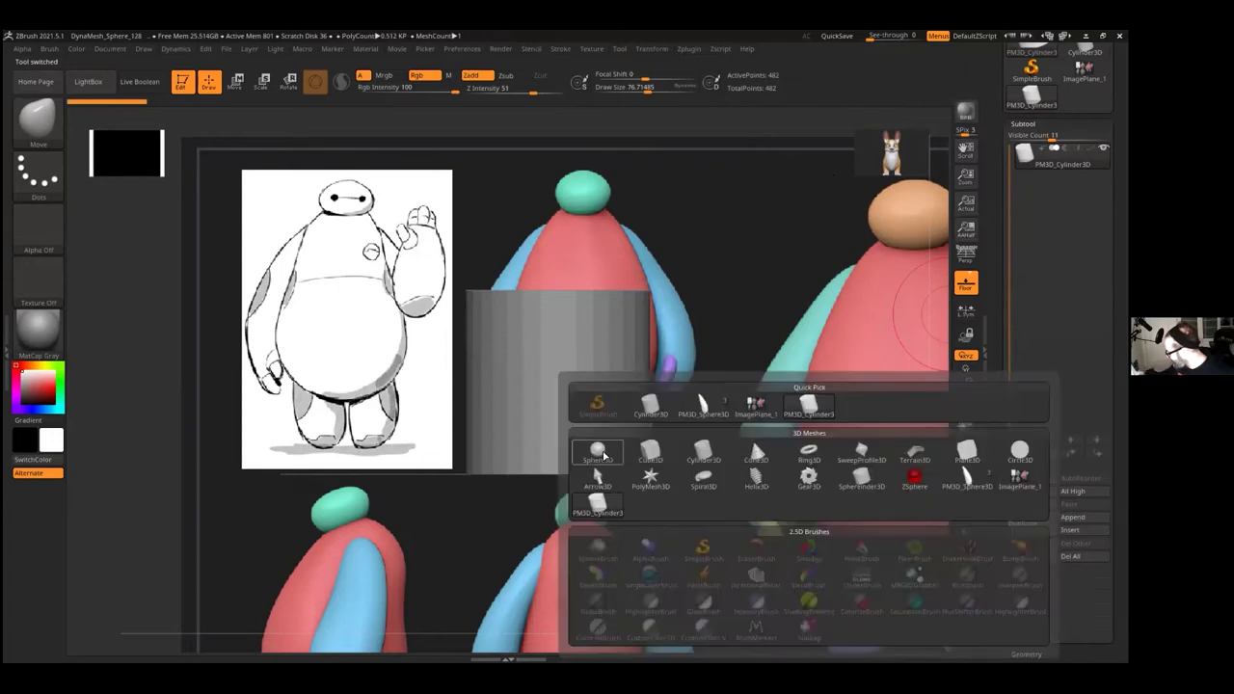
pyautogui.click(597, 454)
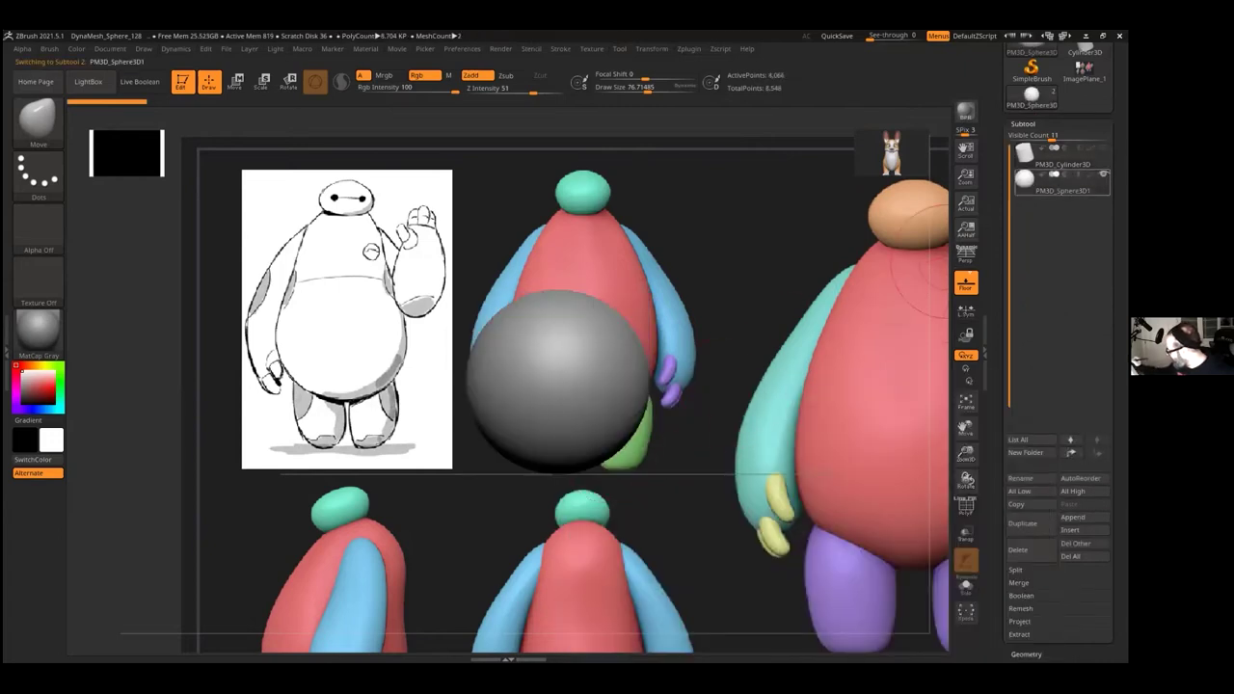
# Step: Show the wireframe on the sphere and examine its polygon layout at the poles and around the sides
pyautogui.click(966, 508)
pyautogui.moveTo(966, 448); pyautogui.dragTo(899, 400)
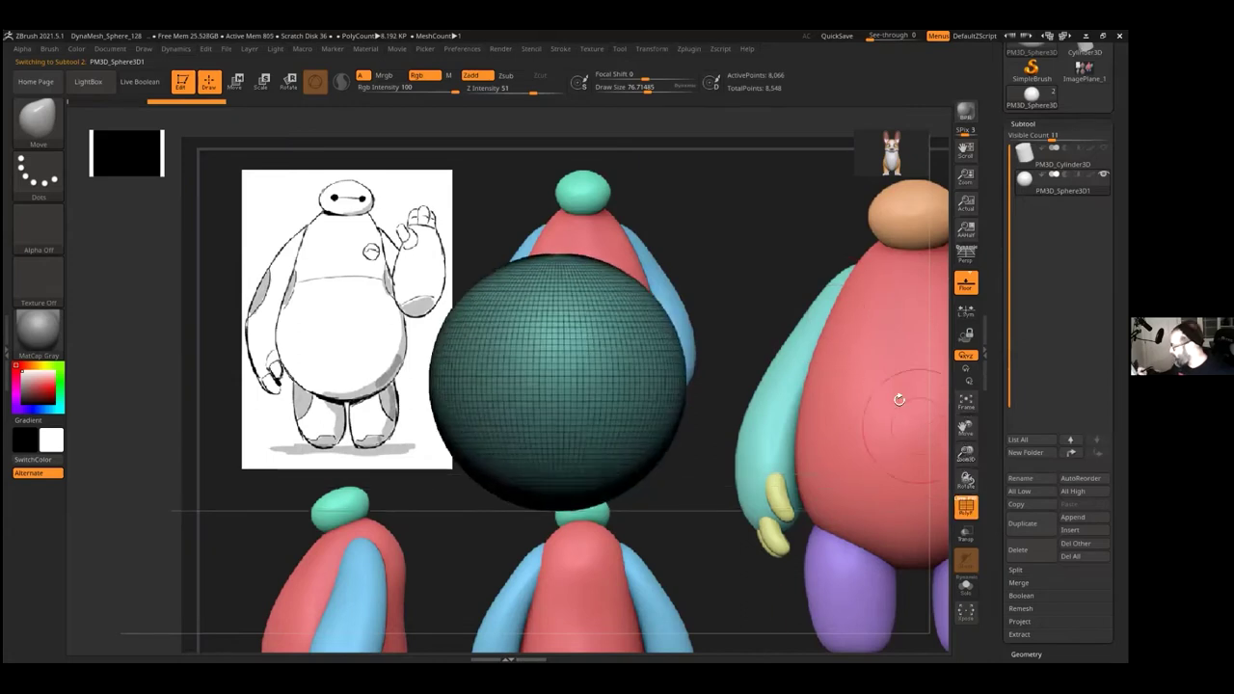
pyautogui.moveTo(771, 281); pyautogui.dragTo(800, 367)
pyautogui.moveTo(966, 451); pyautogui.dragTo(786, 497)
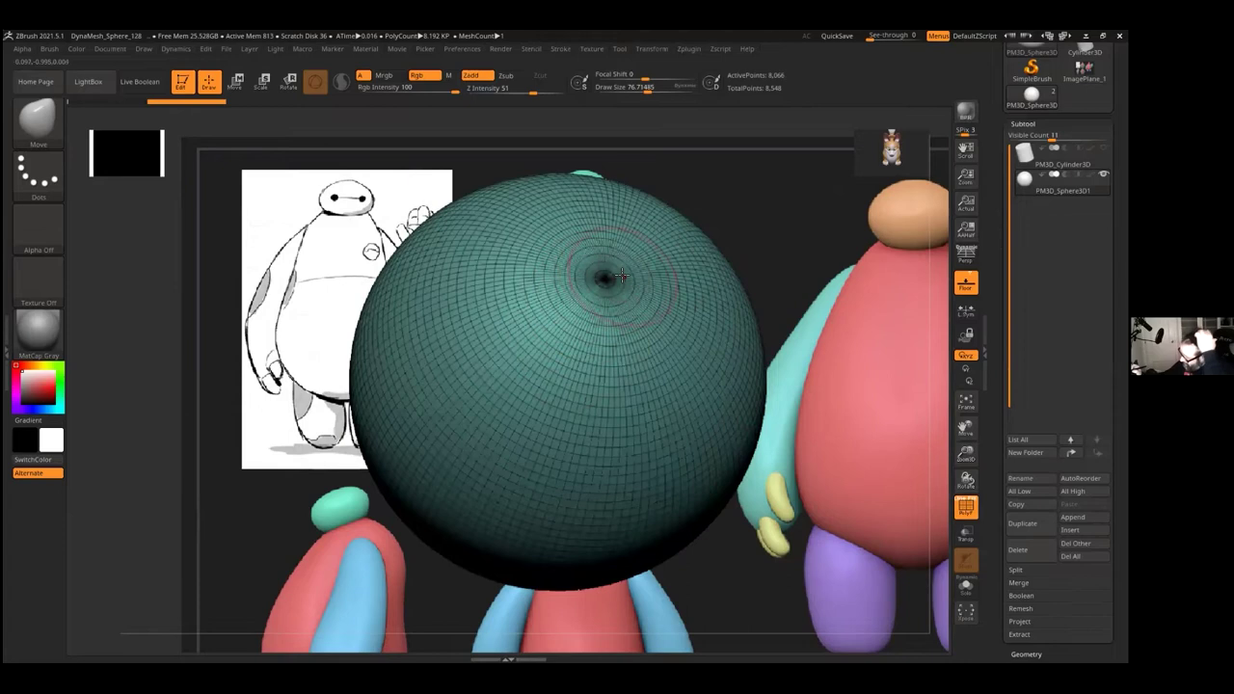
pyautogui.moveTo(804, 300); pyautogui.dragTo(633, 289)
pyautogui.moveTo(826, 278); pyautogui.dragTo(815, 318)
pyautogui.moveTo(811, 453); pyautogui.dragTo(656, 229)
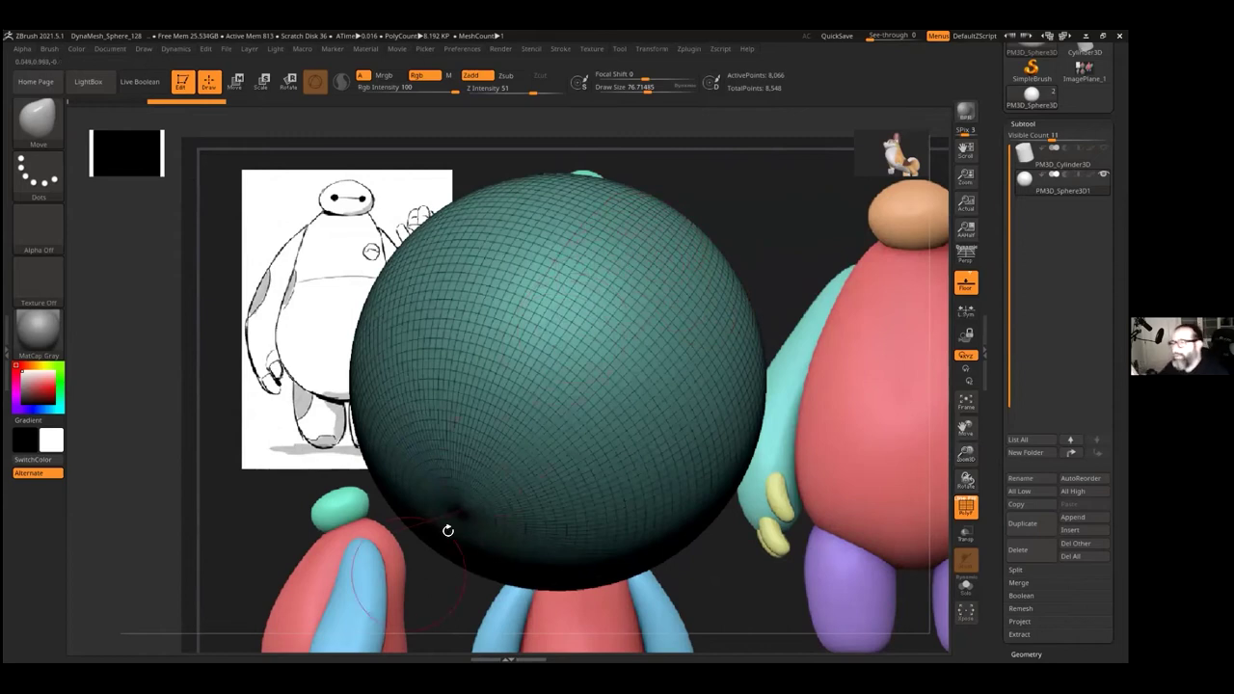
pyautogui.moveTo(408, 571); pyautogui.dragTo(714, 296)
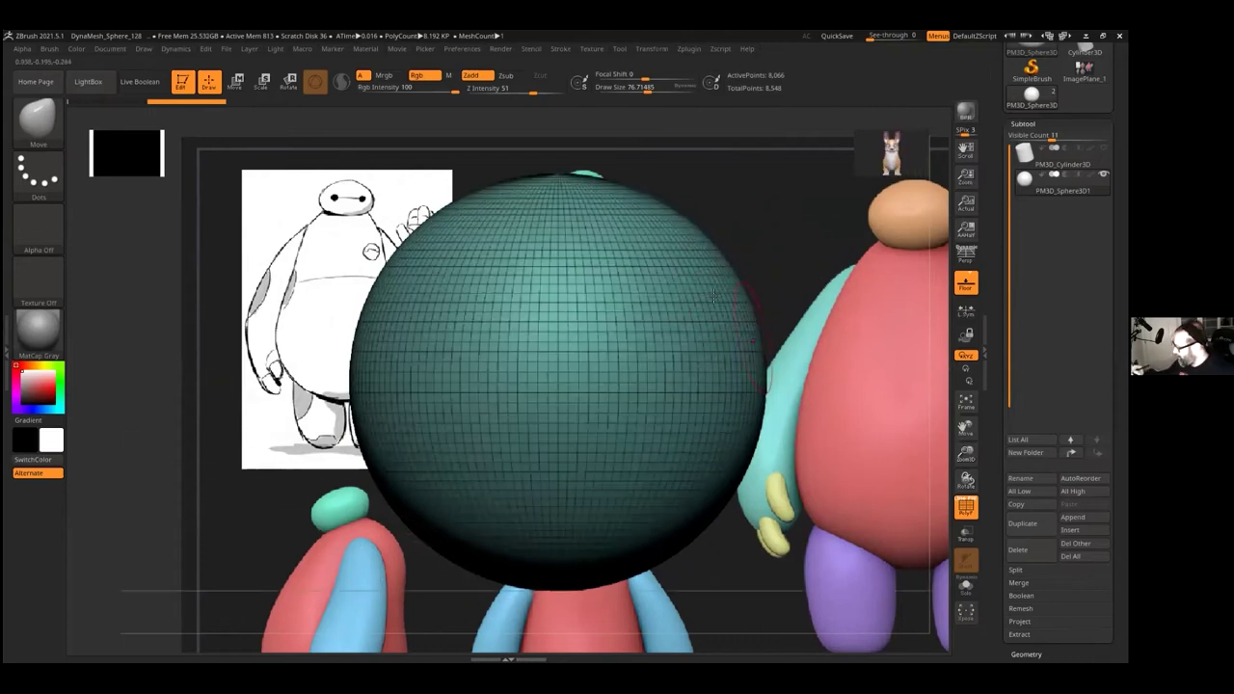
pyautogui.moveTo(965, 452); pyautogui.dragTo(966, 416)
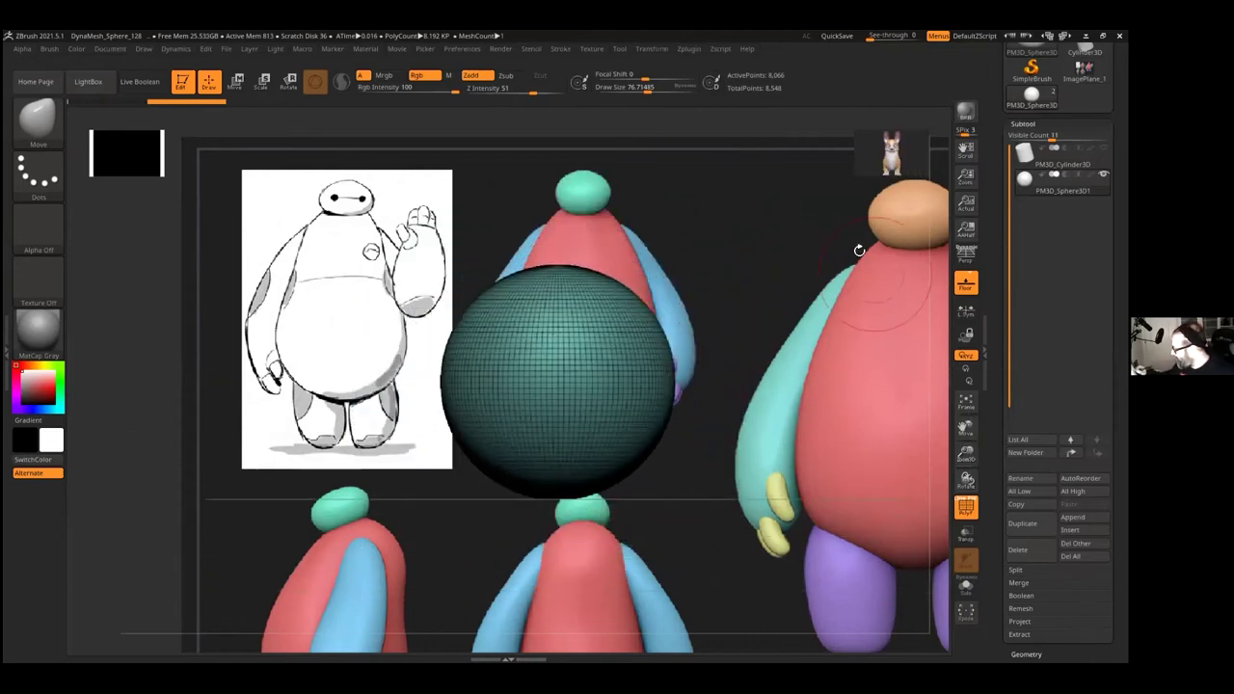
# Step: Try pulling a long arm out of the plain sphere's upper part with the Move brush, and undo the strokes
pyautogui.moveTo(648, 87)
pyautogui.mouseDown()
pyautogui.moveTo(659, 87)
pyautogui.moveTo(649, 89)
pyautogui.mouseUp()
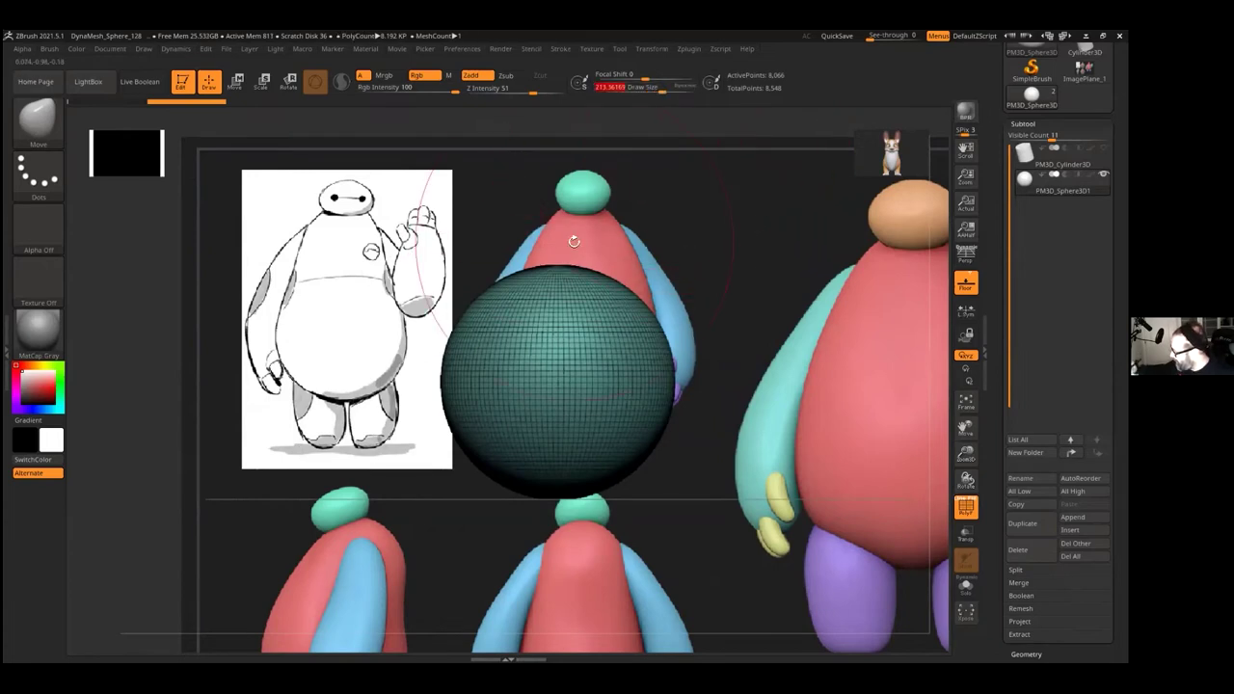
pyautogui.moveTo(572, 262)
pyautogui.mouseDown()
pyautogui.moveTo(662, 217)
pyautogui.moveTo(742, 236)
pyautogui.moveTo(739, 205)
pyautogui.moveTo(828, 166)
pyautogui.moveTo(943, 232)
pyautogui.moveTo(938, 241)
pyautogui.mouseUp()
pyautogui.moveTo(829, 305)
pyautogui.mouseDown()
pyautogui.moveTo(826, 346)
pyautogui.moveTo(917, 353)
pyautogui.mouseUp()
pyautogui.moveTo(966, 451)
pyautogui.mouseDown()
pyautogui.moveTo(934, 480)
pyautogui.moveTo(756, 511)
pyautogui.mouseUp()
pyautogui.moveTo(859, 394)
pyautogui.mouseDown()
pyautogui.moveTo(818, 369)
pyautogui.moveTo(715, 465)
pyautogui.moveTo(718, 254)
pyautogui.mouseUp()
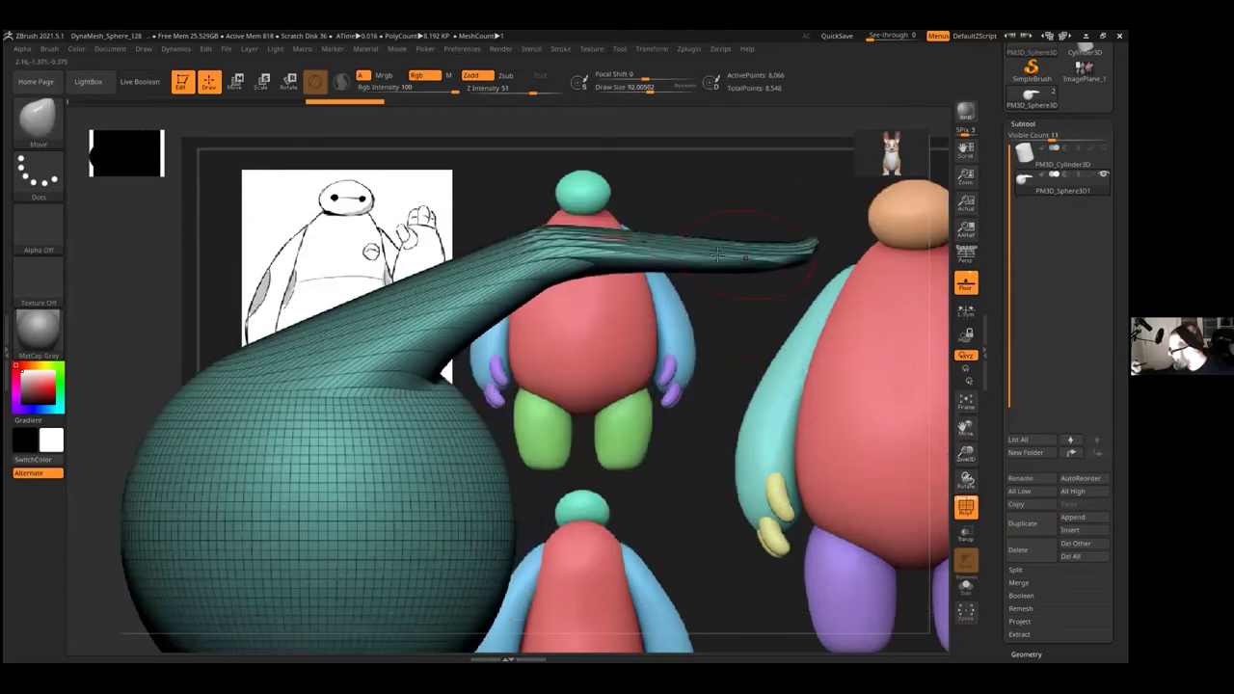
pyautogui.moveTo(648, 316)
pyautogui.mouseDown()
pyautogui.moveTo(645, 331)
pyautogui.moveTo(639, 306)
pyautogui.moveTo(632, 359)
pyautogui.mouseUp()
pyautogui.hotkey('shift', 'f')
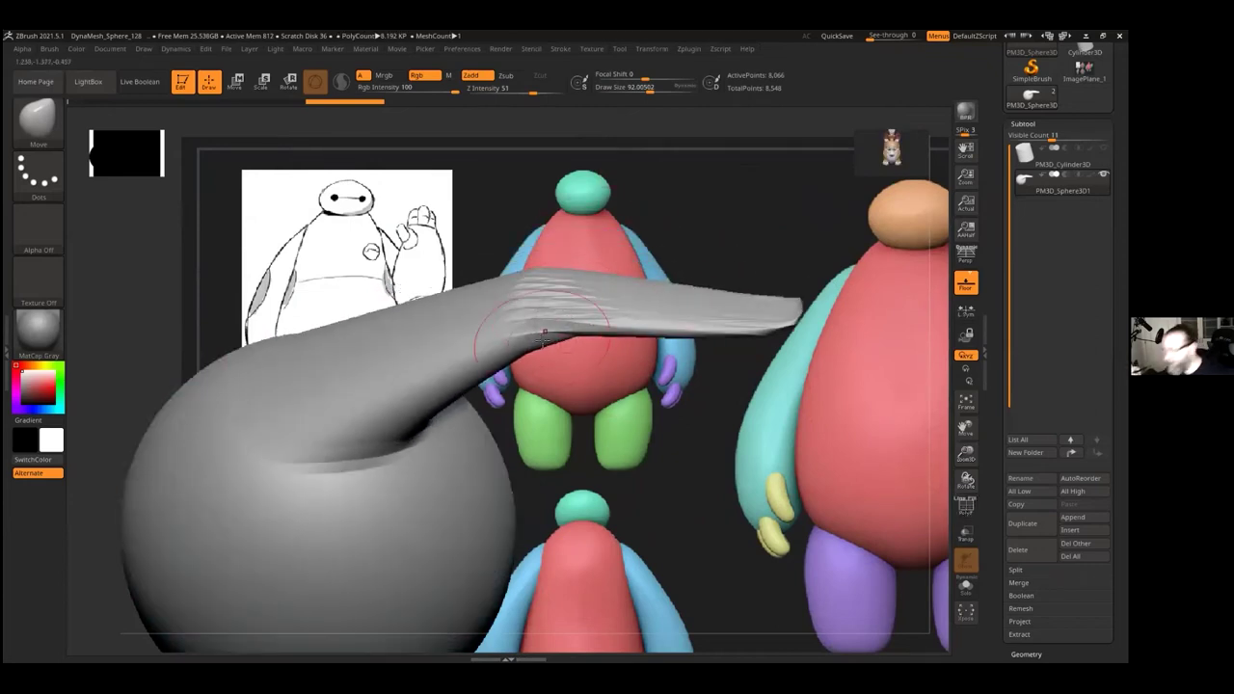
pyautogui.moveTo(664, 446); pyautogui.dragTo(667, 477)
pyautogui.hotkey('ctrl', 'z')
pyautogui.hotkey('ctrl', 'z')
pyautogui.hotkey('ctrl', 'z')
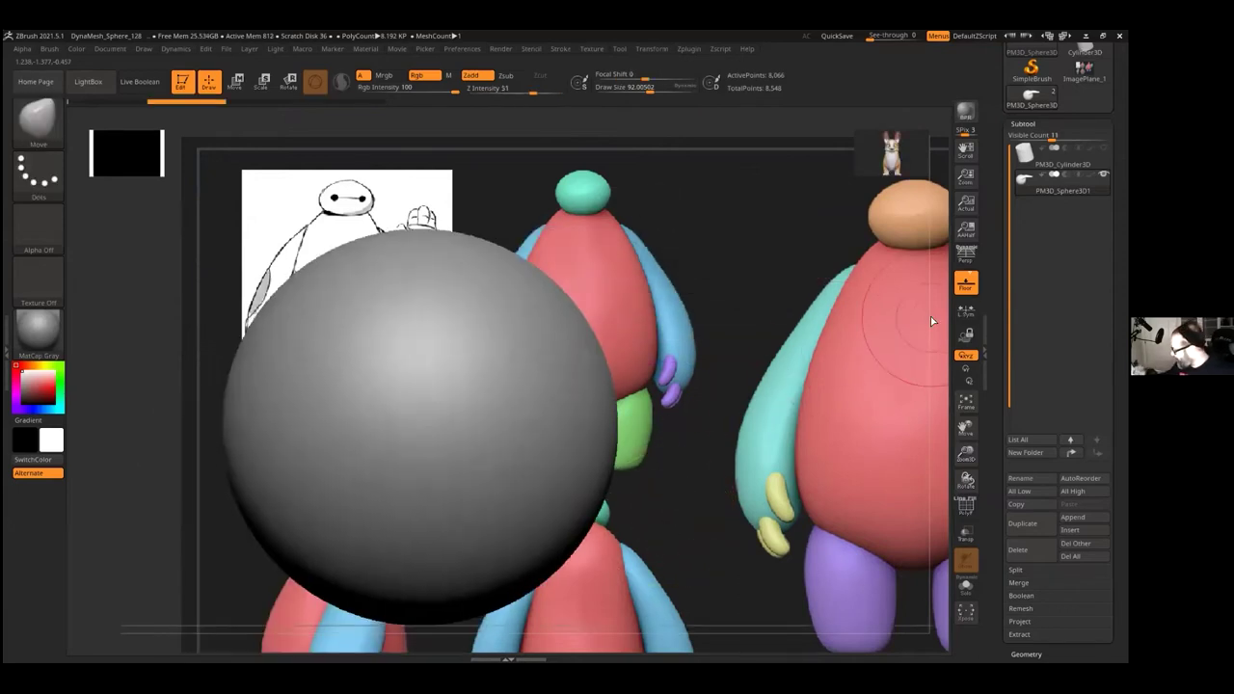
# Step: Show the wireframe again and convert the sphere to a DynaMesh at resolution 128
pyautogui.click(965, 509)
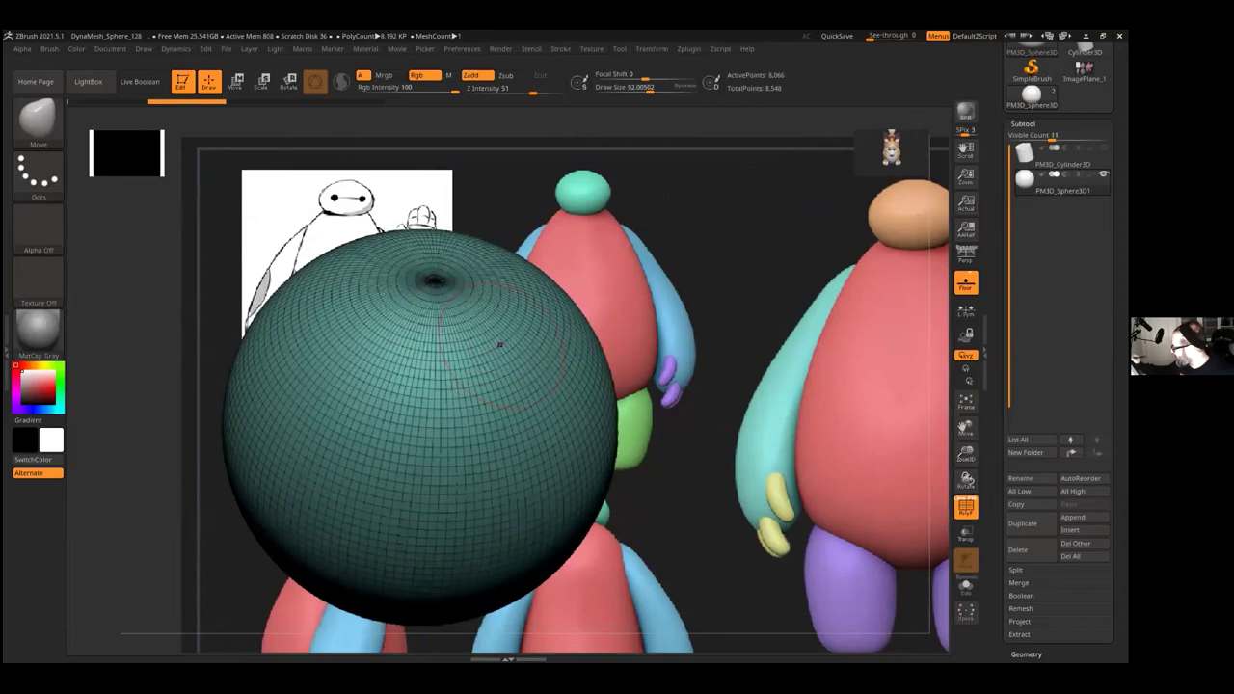
pyautogui.click(1026, 654)
pyautogui.click(1024, 337)
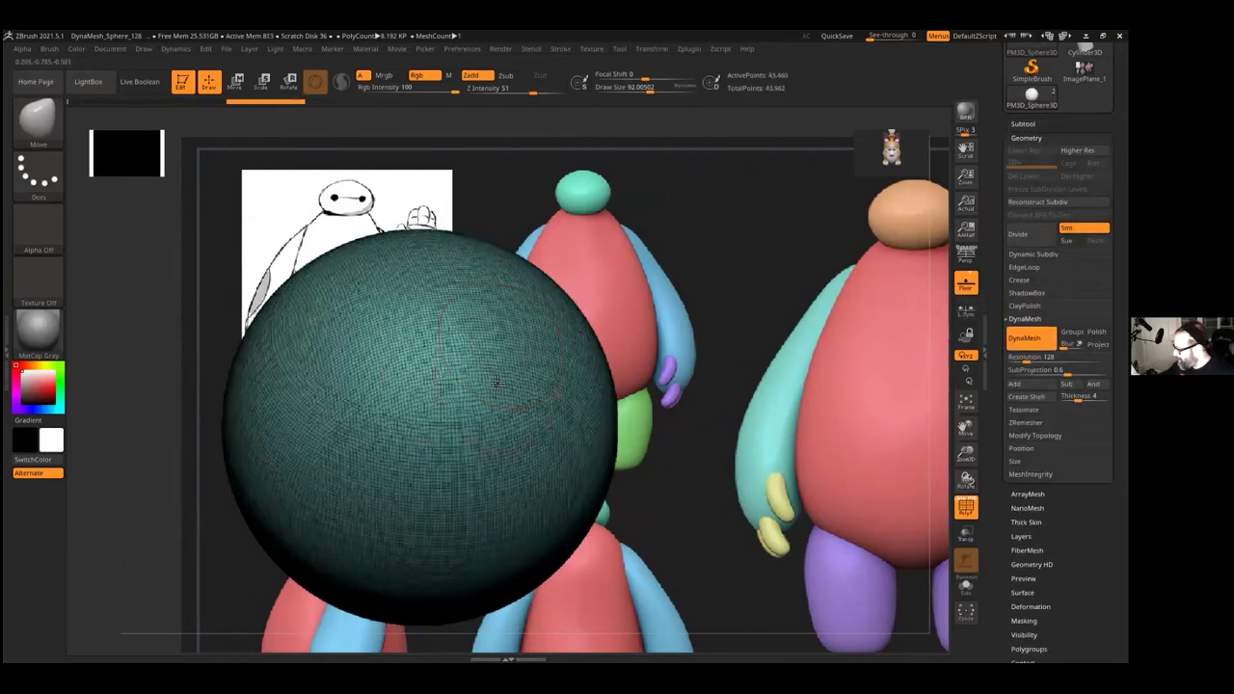
# Step: Pull a tapering arm sideways out of the upper part of the DynaMesh sphere with the Move brush
pyautogui.moveTo(966, 453); pyautogui.dragTo(787, 437)
pyautogui.moveTo(554, 276)
pyautogui.mouseDown()
pyautogui.moveTo(724, 174)
pyautogui.moveTo(896, 170)
pyautogui.mouseUp()
pyautogui.moveTo(582, 249); pyautogui.dragTo(612, 218)
pyautogui.hotkey('ctrl', 'z')
pyautogui.moveTo(653, 87); pyautogui.dragTo(666, 85)
pyautogui.moveTo(716, 231)
pyautogui.mouseDown()
pyautogui.moveTo(779, 253)
pyautogui.moveTo(819, 304)
pyautogui.mouseUp()
pyautogui.moveTo(641, 294); pyautogui.dragTo(704, 256)
pyautogui.moveTo(550, 275); pyautogui.dragTo(634, 202)
pyautogui.moveTo(743, 252); pyautogui.dragTo(783, 235)
# Step: Try stretching the tapered arm farther outward, and undo the last two strokes
pyautogui.moveTo(758, 298)
pyautogui.mouseDown()
pyautogui.moveTo(785, 373)
pyautogui.moveTo(813, 293)
pyautogui.moveTo(866, 318)
pyautogui.moveTo(908, 196)
pyautogui.mouseUp()
pyautogui.moveTo(810, 317); pyautogui.dragTo(851, 292)
pyautogui.hotkey('ctrl', 'z')
pyautogui.hotkey('ctrl', 'z')
# Step: Try reshaping the middle of the stretched arm, check its surface with and without the wireframe, and undo the strokes
pyautogui.moveTo(760, 253)
pyautogui.mouseDown()
pyautogui.moveTo(747, 288)
pyautogui.moveTo(756, 262)
pyautogui.mouseUp()
pyautogui.moveTo(771, 345); pyautogui.dragTo(753, 385)
pyautogui.click(969, 505)
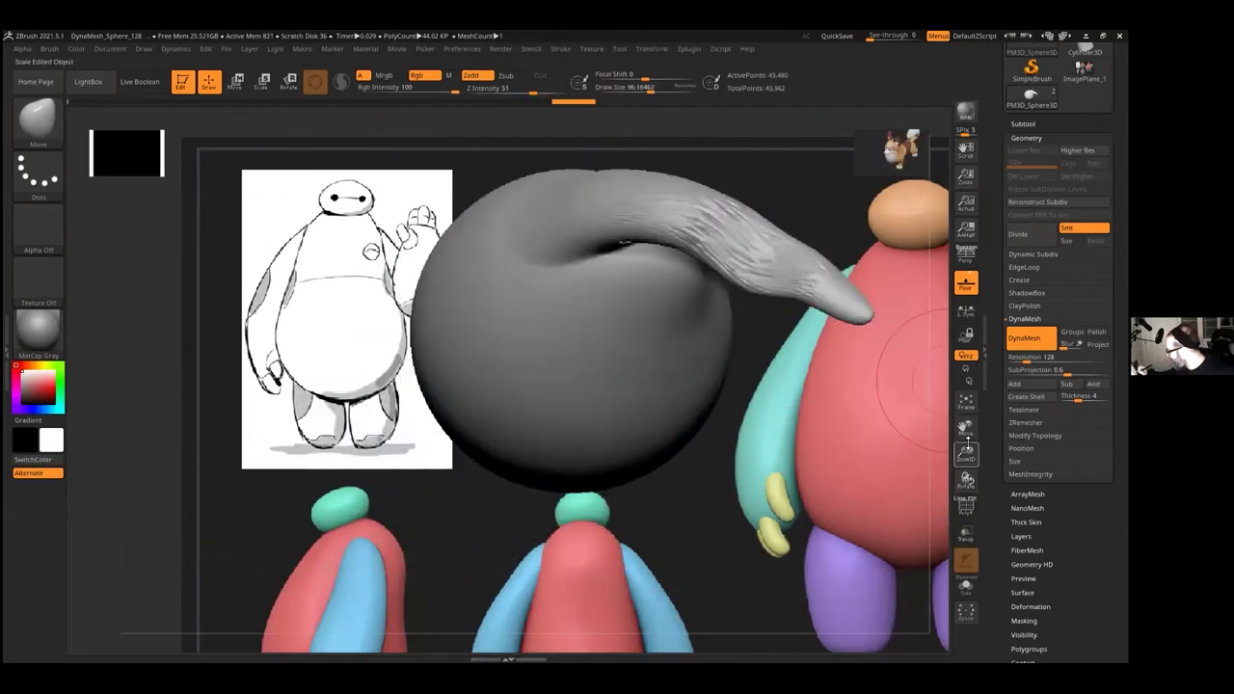
pyautogui.moveTo(760, 407); pyautogui.dragTo(901, 438)
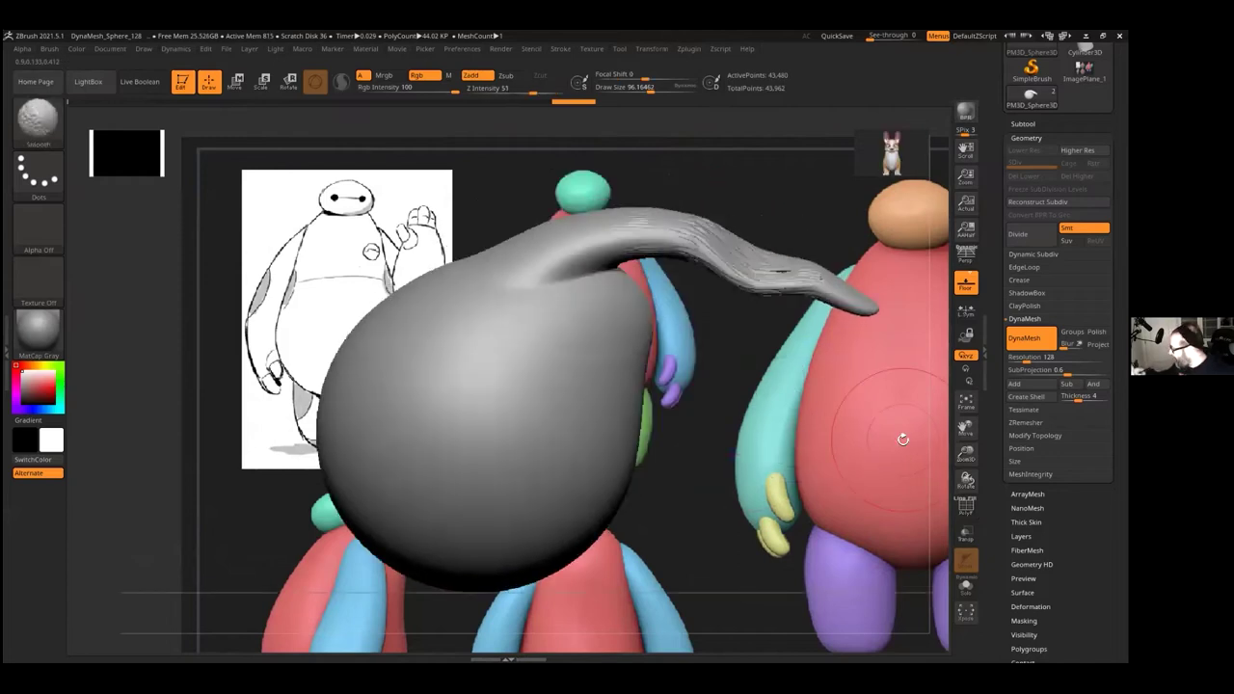
pyautogui.click(964, 508)
pyautogui.moveTo(810, 490); pyautogui.dragTo(767, 488)
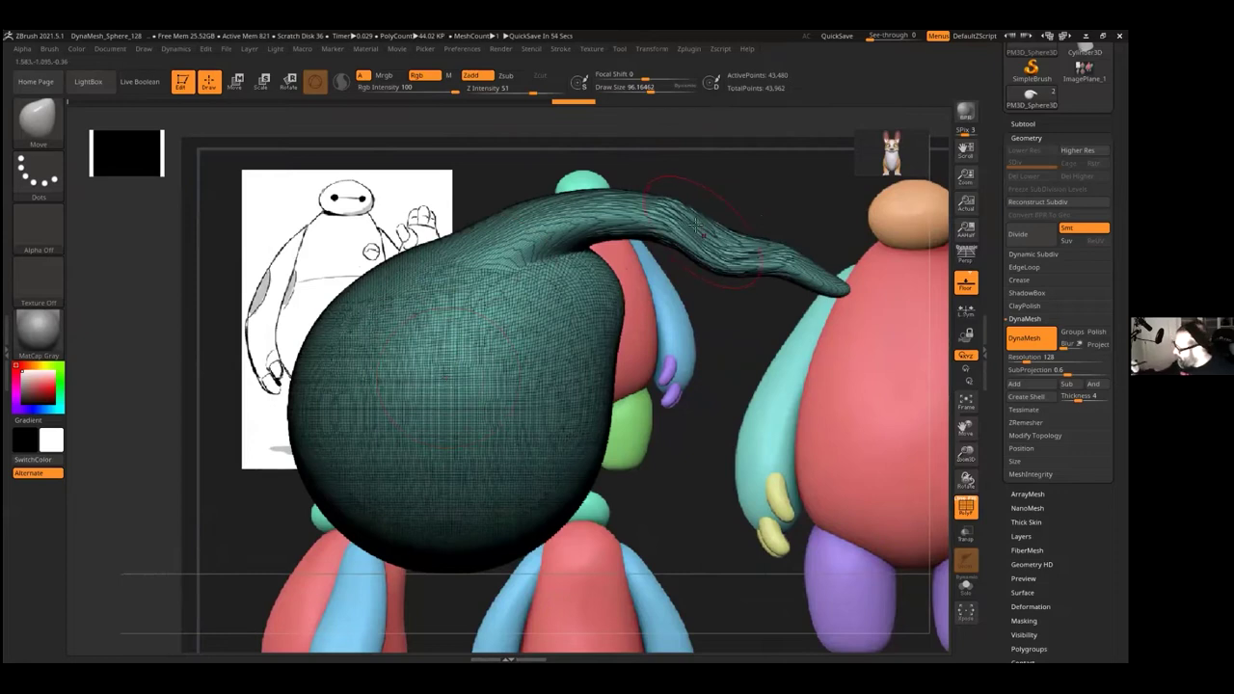
pyautogui.hotkey('ctrl', 'z')
pyautogui.hotkey('ctrl', 'z')
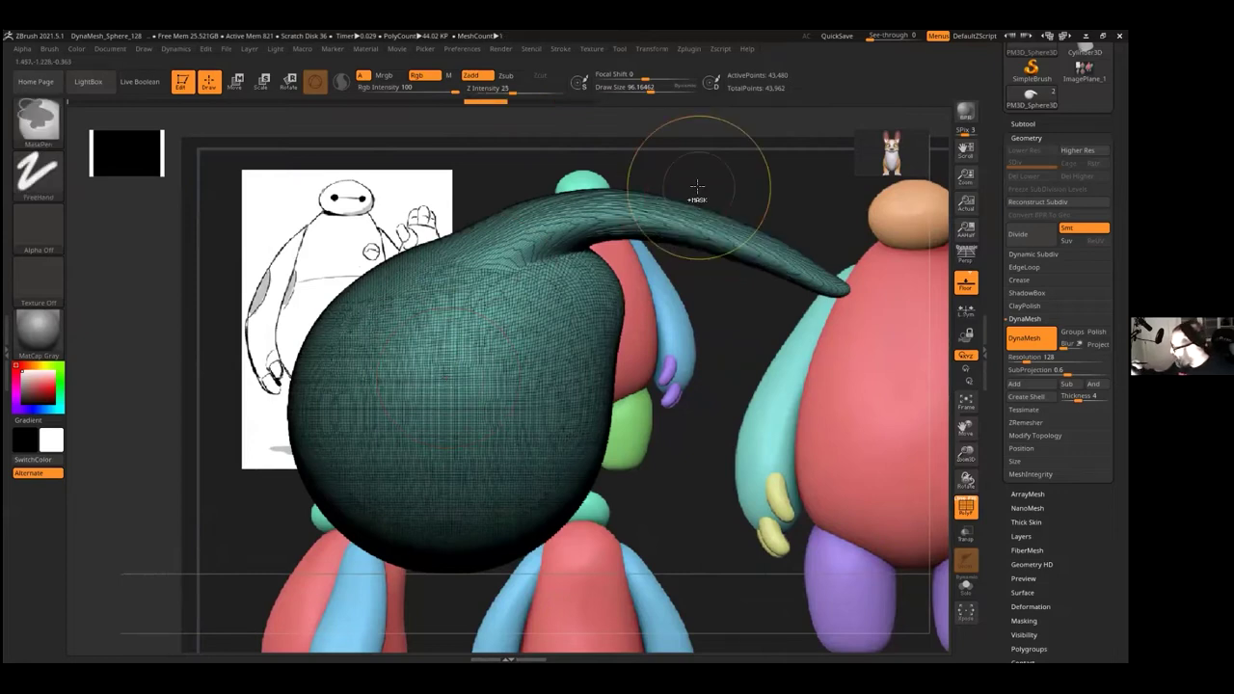
# Step: Remesh the stretched sphere with DynaMesh, pull the arm's tip much farther out at Draw Size about 124, and remesh again
pyautogui.moveTo(650, 87); pyautogui.dragTo(660, 86)
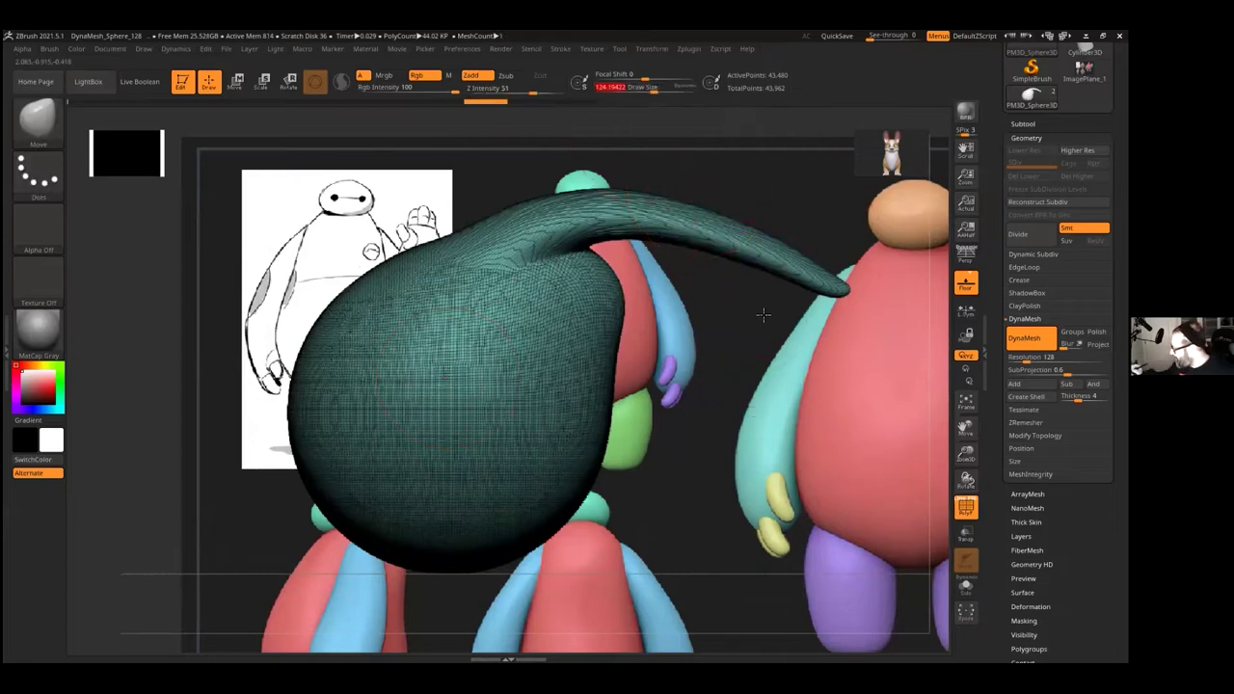
pyautogui.moveTo(729, 304)
pyautogui.keyDown('ctrl'); pyautogui.mouseDown()
pyautogui.moveTo(790, 360)
pyautogui.moveTo(765, 358)
pyautogui.moveTo(598, 488)
pyautogui.moveTo(669, 434)
pyautogui.mouseUp(); pyautogui.keyUp('ctrl')
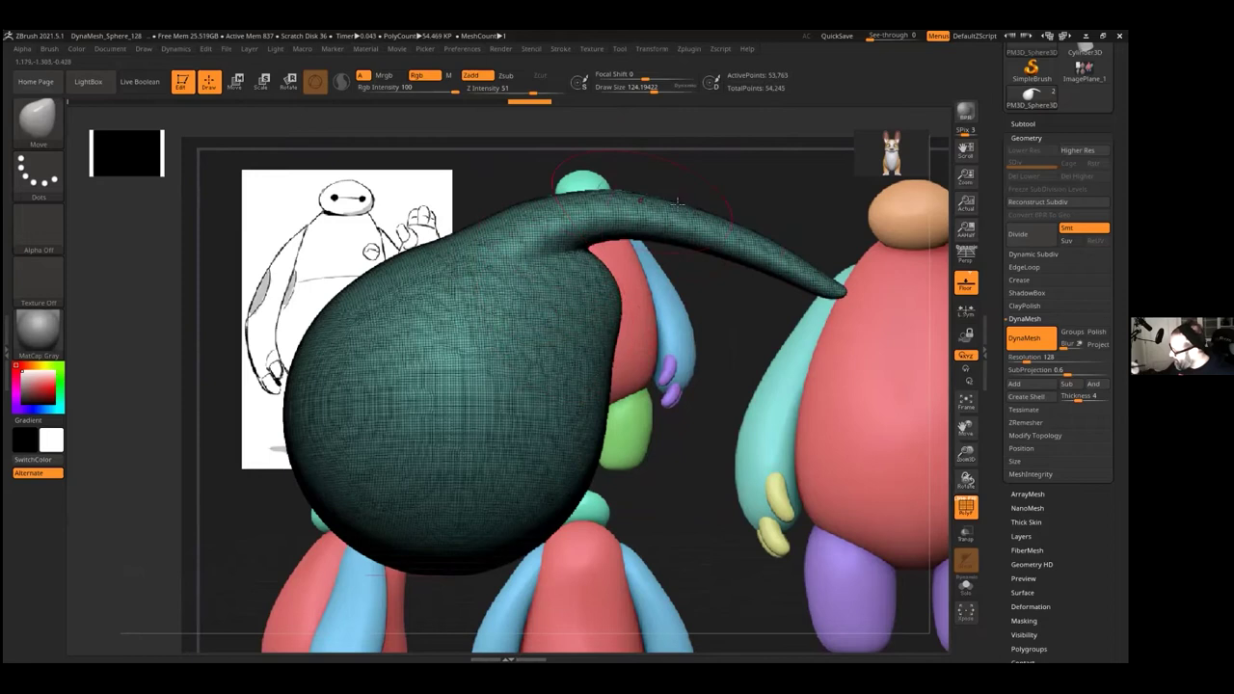
pyautogui.moveTo(835, 291); pyautogui.dragTo(955, 378)
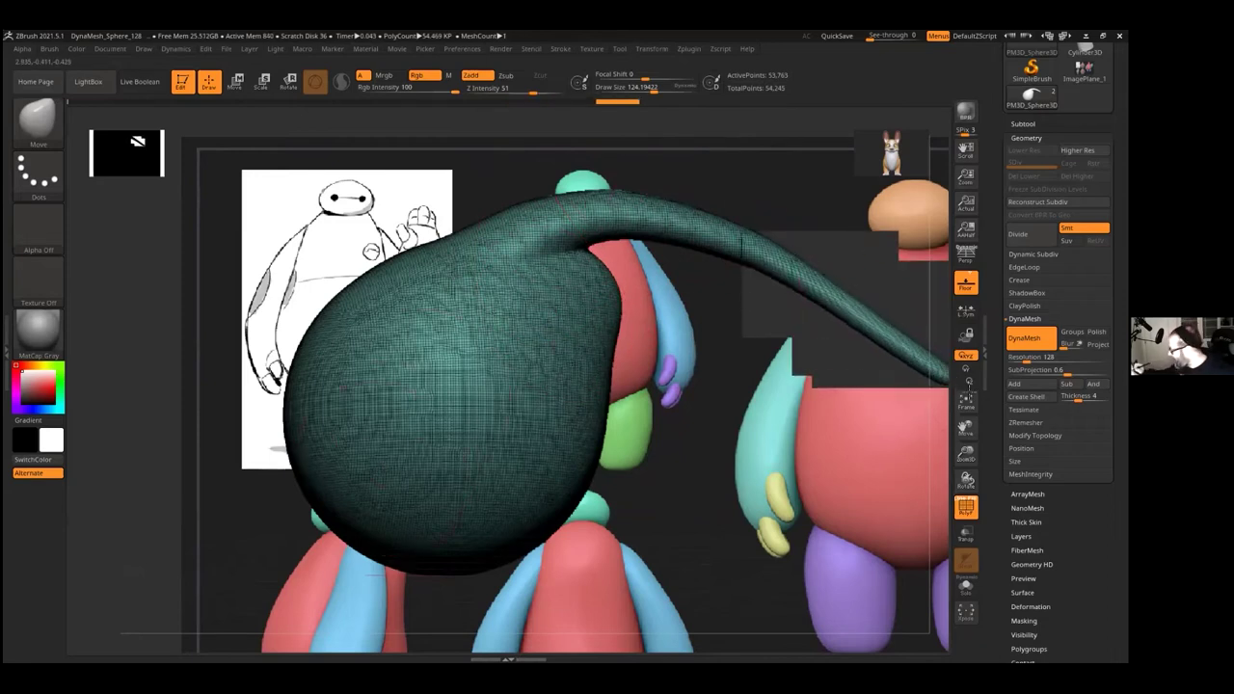
pyautogui.keyDown('alt'); pyautogui.moveTo(870, 489); pyautogui.dragTo(614, 491); pyautogui.keyUp('alt')
pyautogui.moveTo(719, 386); pyautogui.dragTo(931, 534)
pyautogui.moveTo(849, 388)
pyautogui.mouseDown()
pyautogui.moveTo(819, 411)
pyautogui.moveTo(743, 409)
pyautogui.mouseUp()
pyautogui.keyDown('ctrl'); pyautogui.moveTo(655, 487); pyautogui.dragTo(737, 545); pyautogui.keyUp('ctrl')
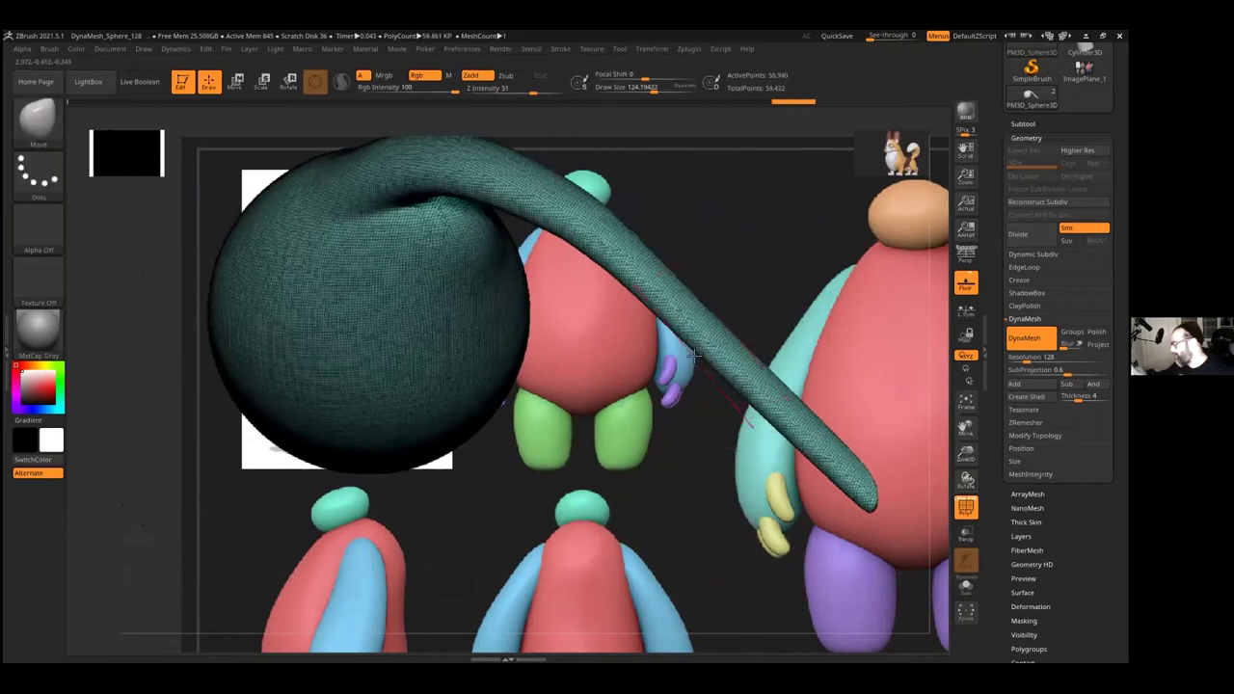
# Step: Return from the demo sphere to the Baymax model, restore its stored Cust1 view over the reference, and hide the wireframe
pyautogui.moveTo(676, 453); pyautogui.dragTo(632, 511)
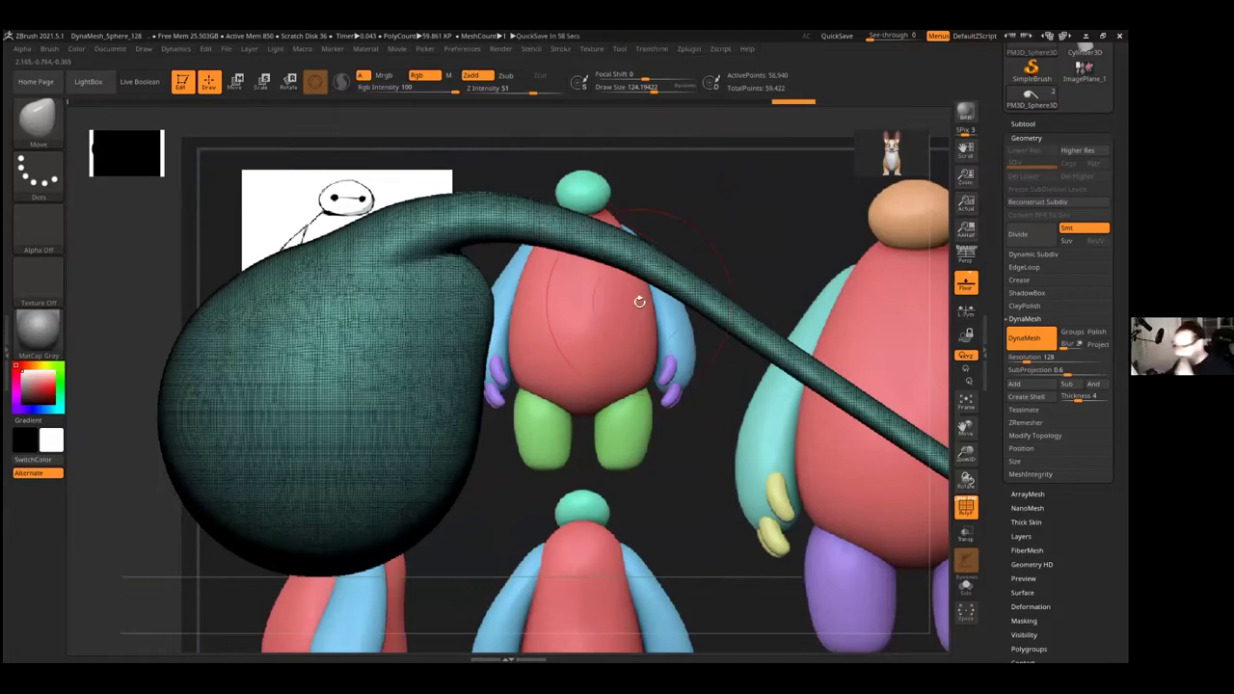
pyautogui.moveTo(1001, 125); pyautogui.dragTo(1001, 183)
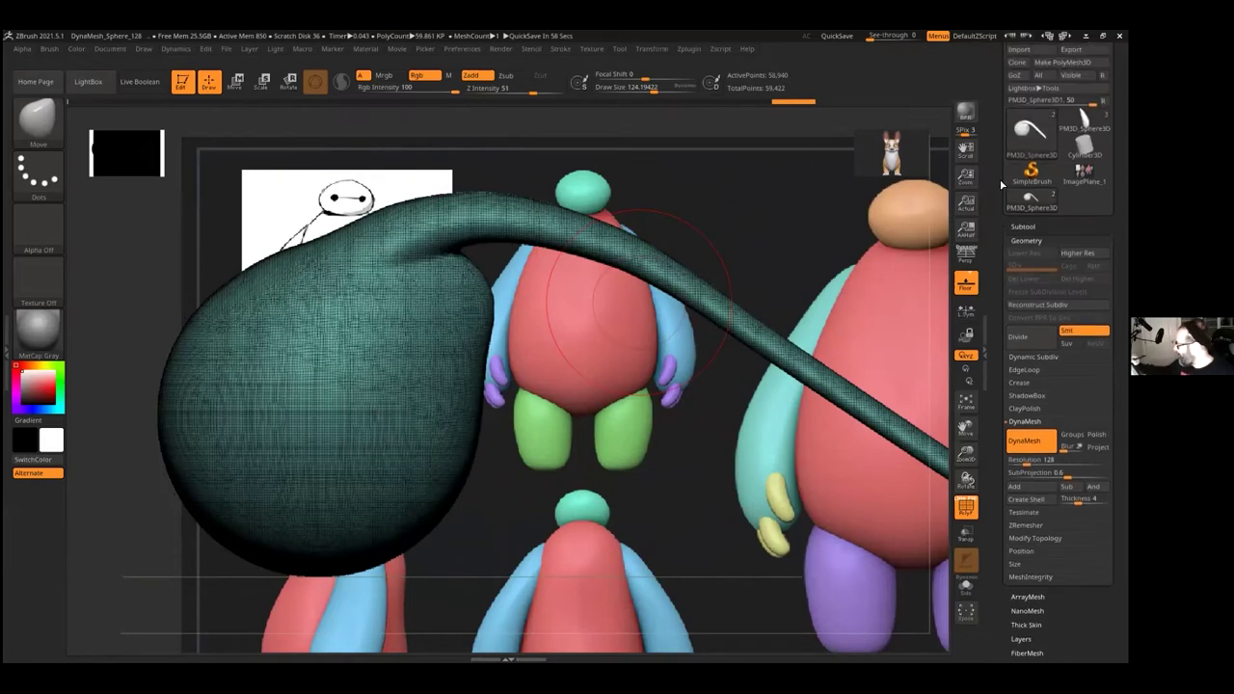
pyautogui.click(1085, 120)
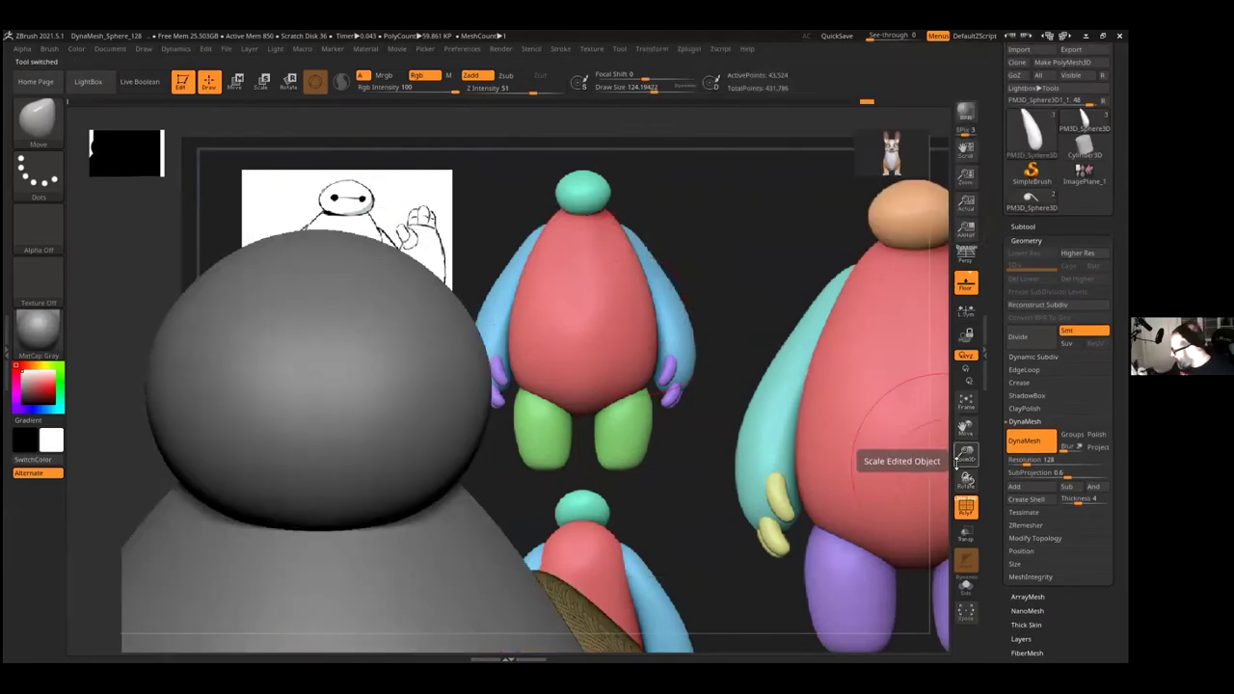
pyautogui.click(111, 48)
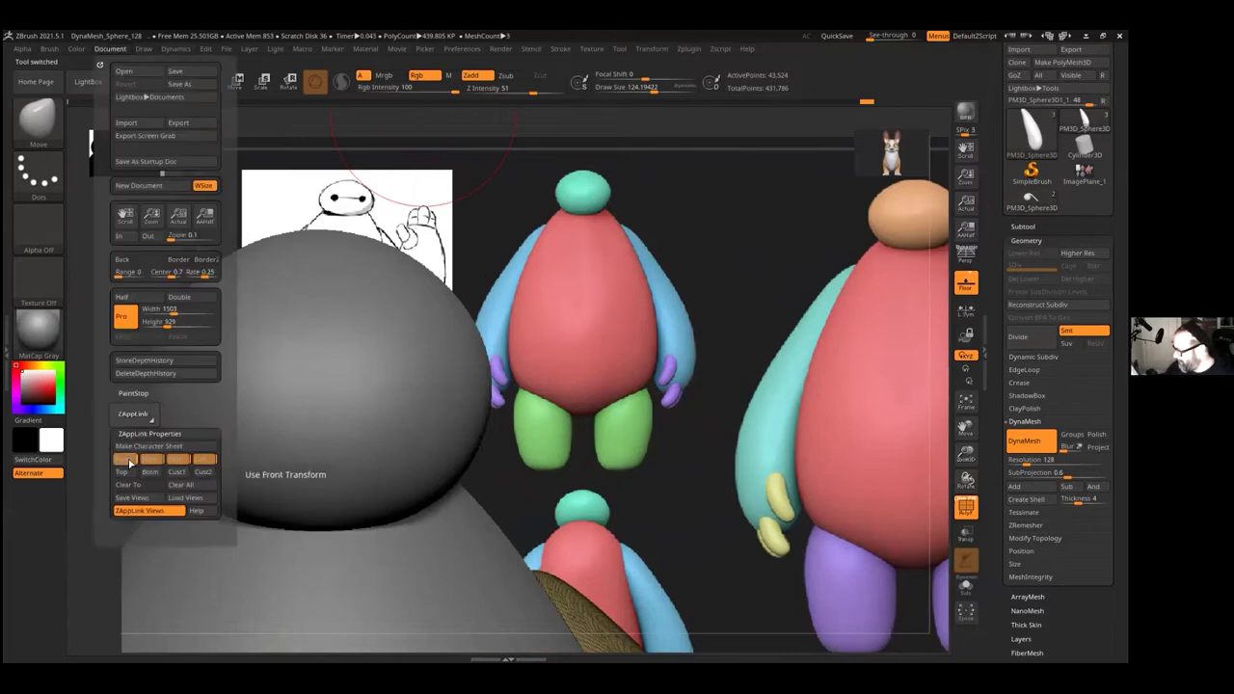
pyautogui.click(183, 472)
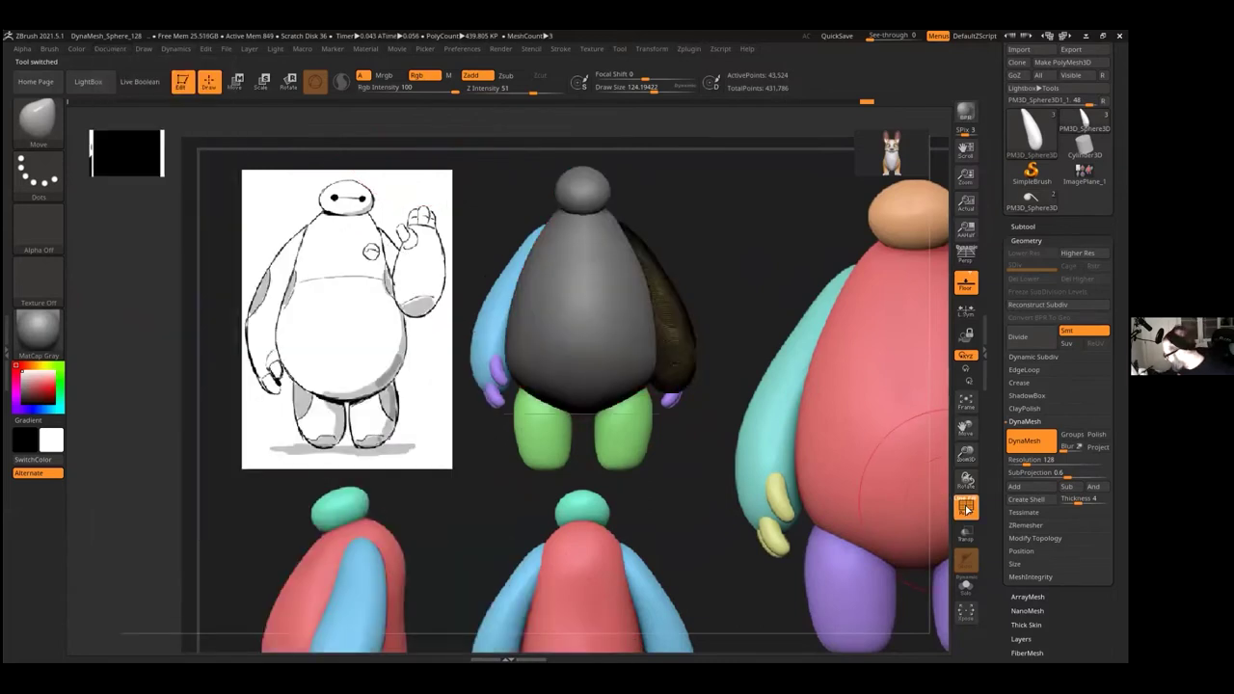
pyautogui.moveTo(710, 437); pyautogui.dragTo(726, 459)
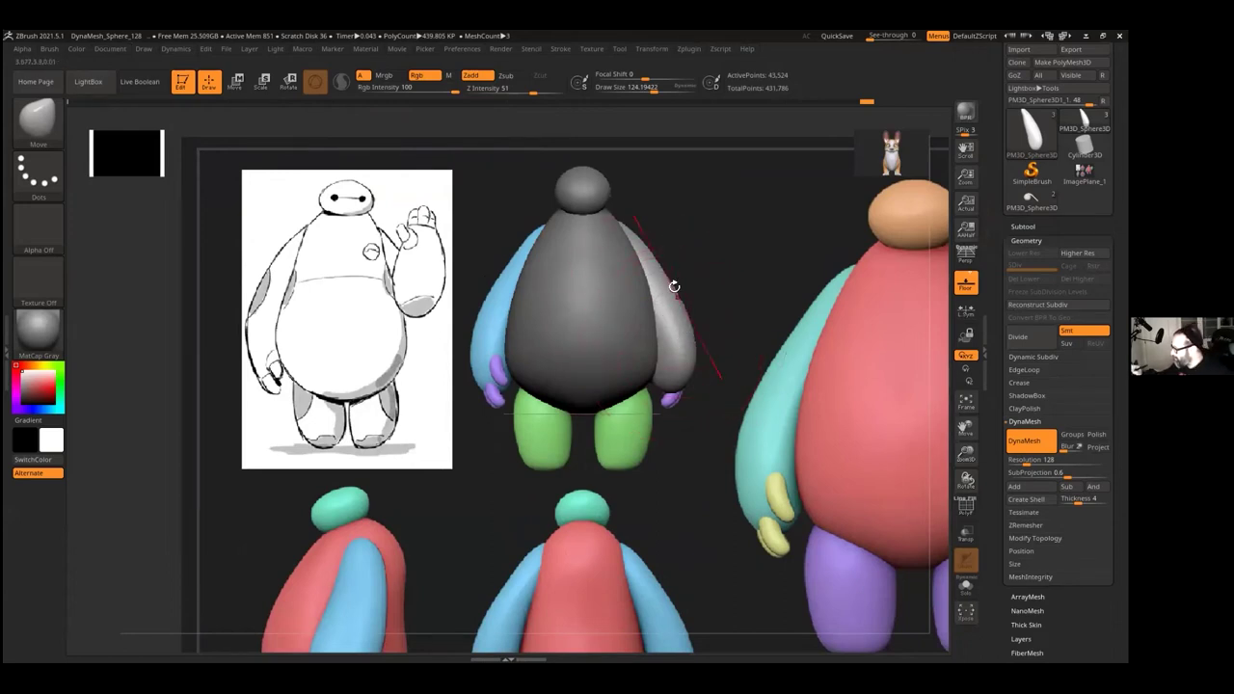
# Step: Mirror the arm across the X axis with SubTool Master, merging both arms into one SubTool
pyautogui.click(690, 49)
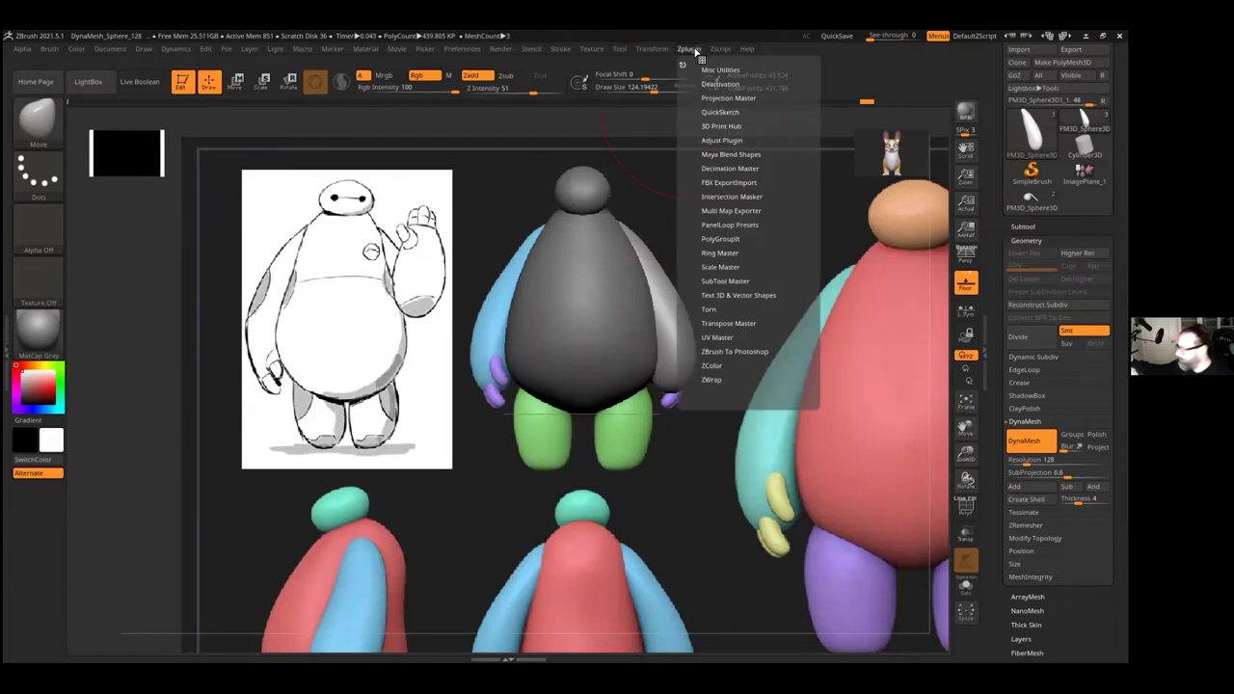
pyautogui.click(728, 281)
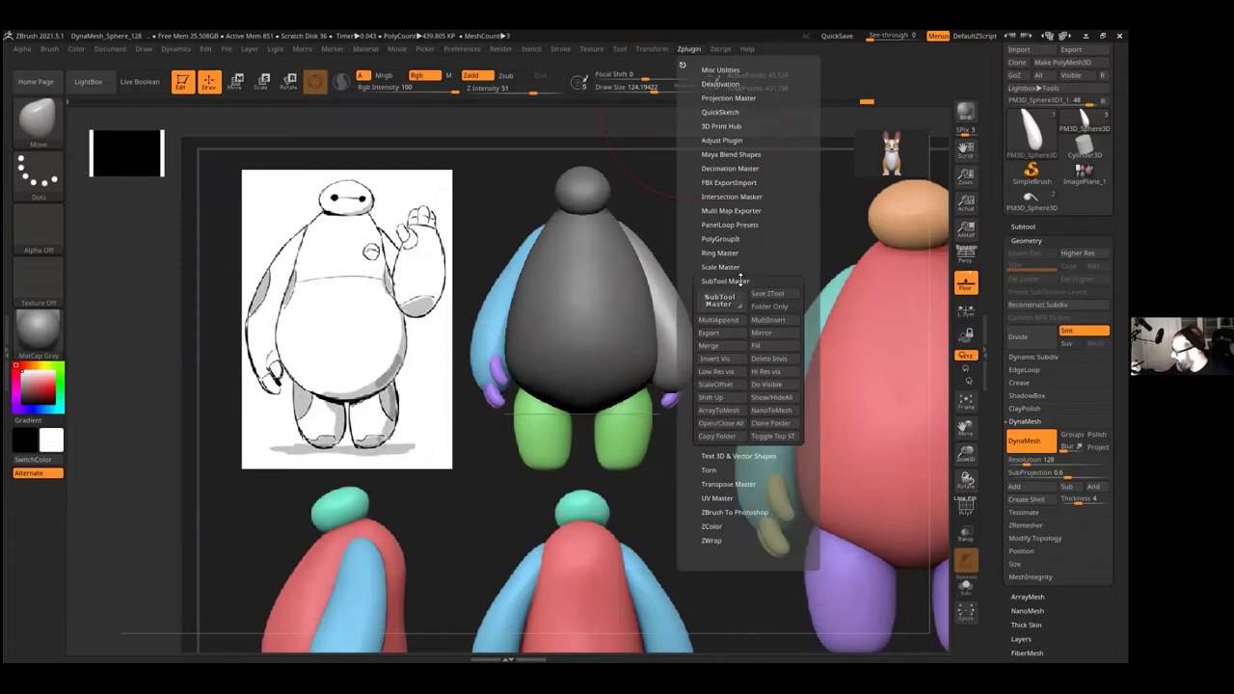
pyautogui.click(774, 335)
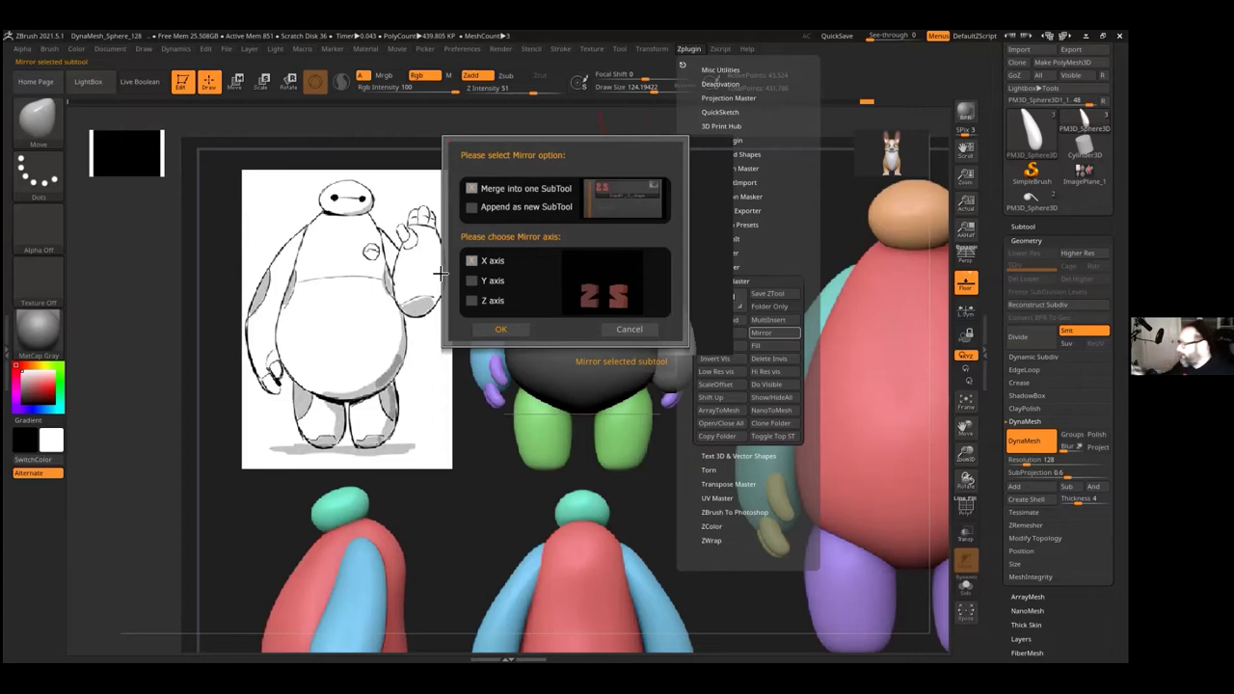
pyautogui.click(500, 329)
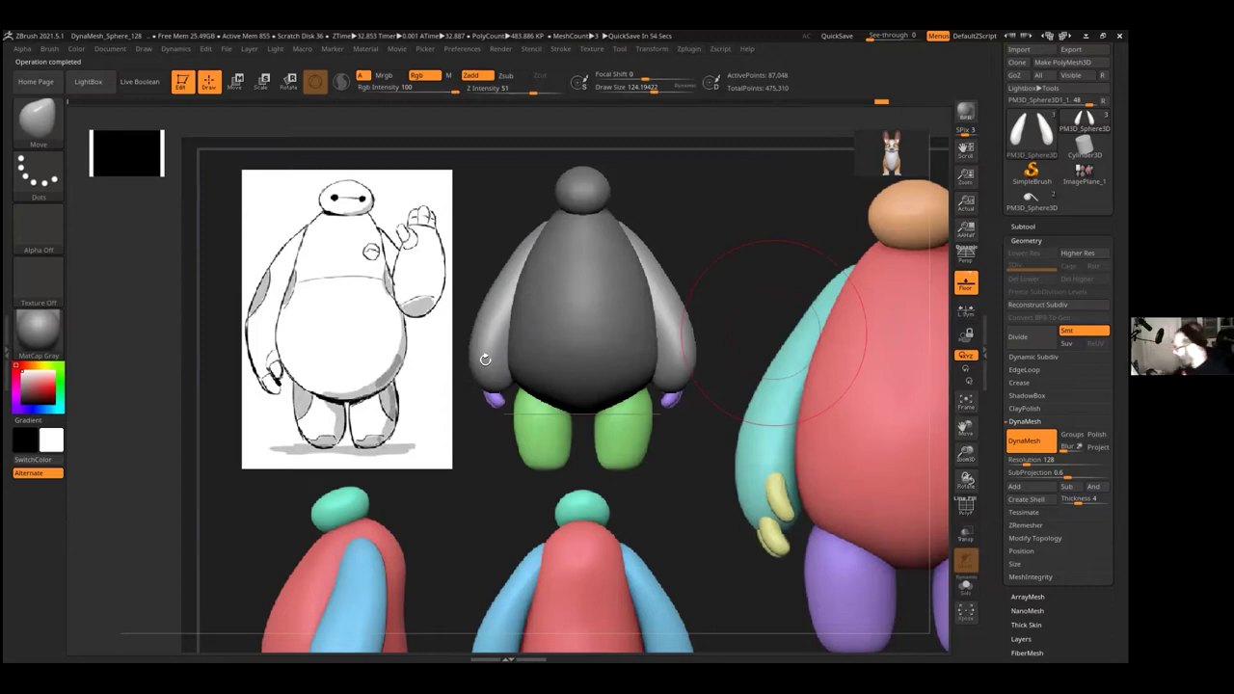
pyautogui.click(1003, 274)
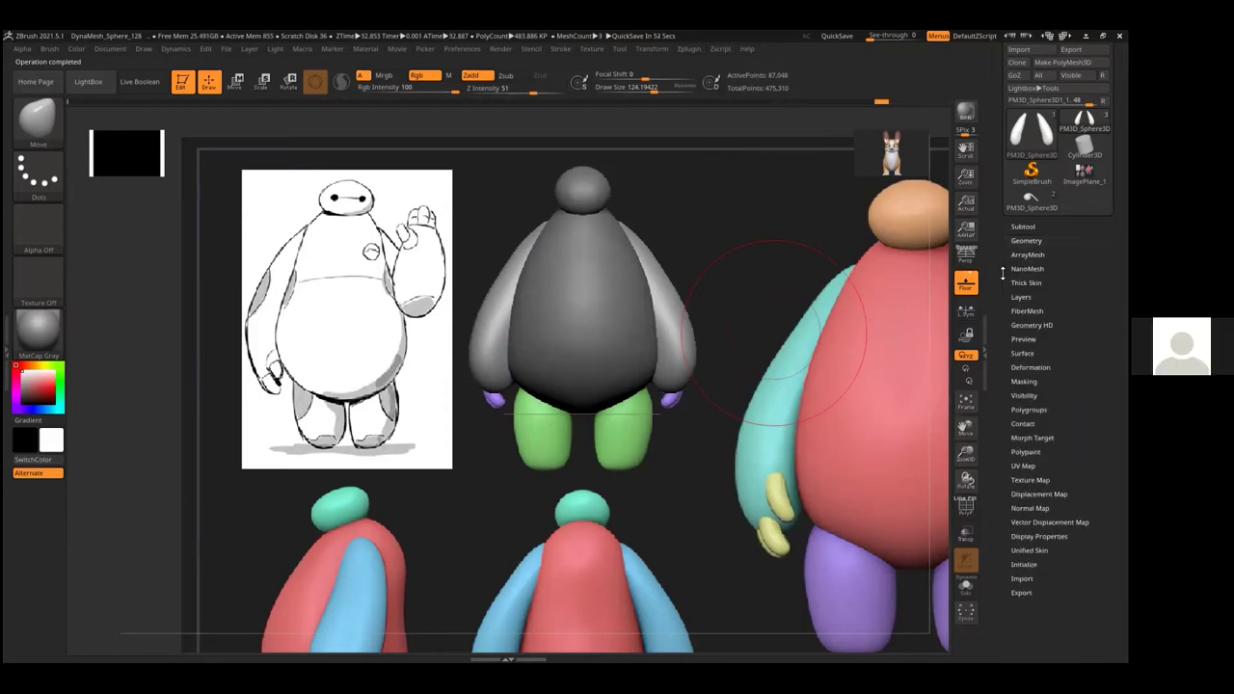
# Step: Examine the mirrored arms against the body from the side, back and front, and inspect their wireframe up close
pyautogui.moveTo(762, 386); pyautogui.dragTo(700, 345)
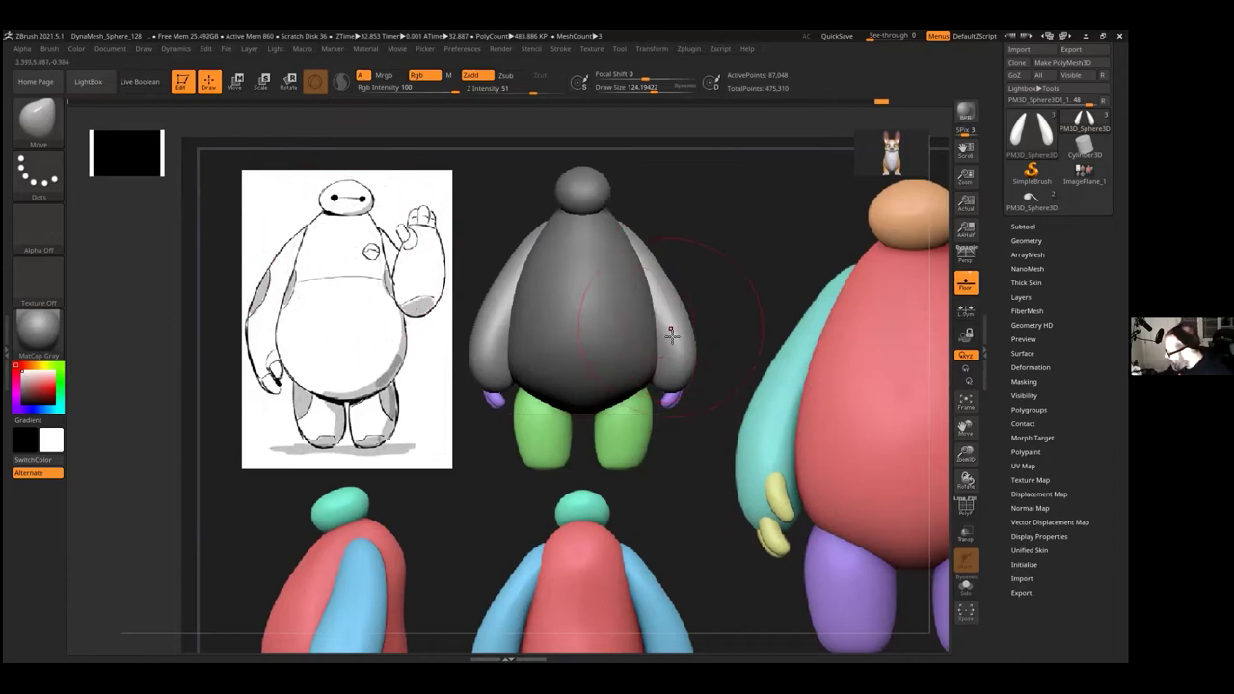
pyautogui.moveTo(762, 262); pyautogui.dragTo(717, 254)
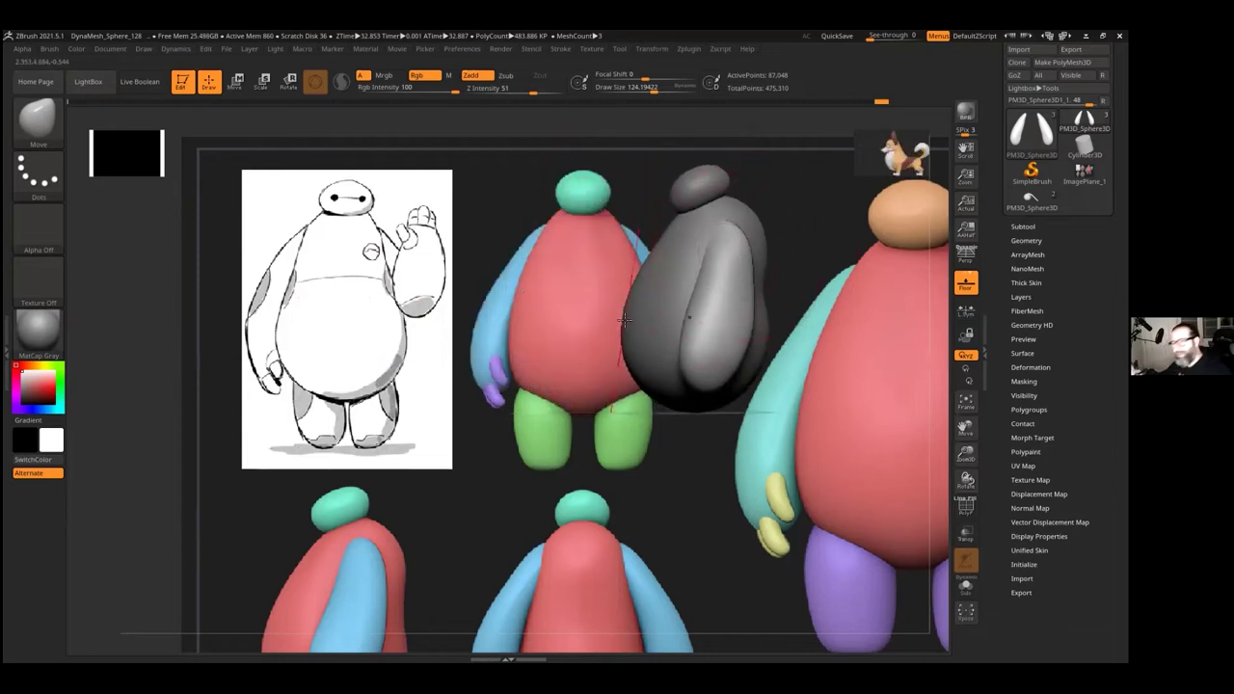
pyautogui.moveTo(733, 478); pyautogui.dragTo(660, 473)
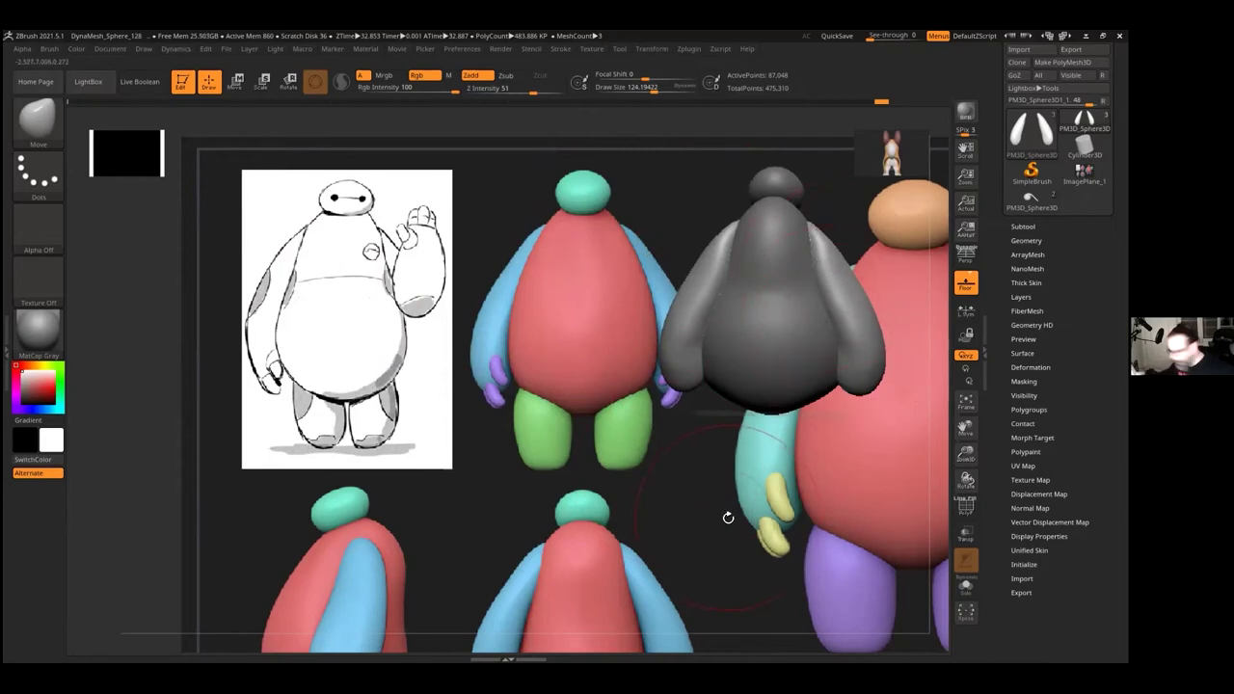
pyautogui.keyDown('shift'); pyautogui.moveTo(730, 517); pyautogui.dragTo(751, 519); pyautogui.keyUp('shift')
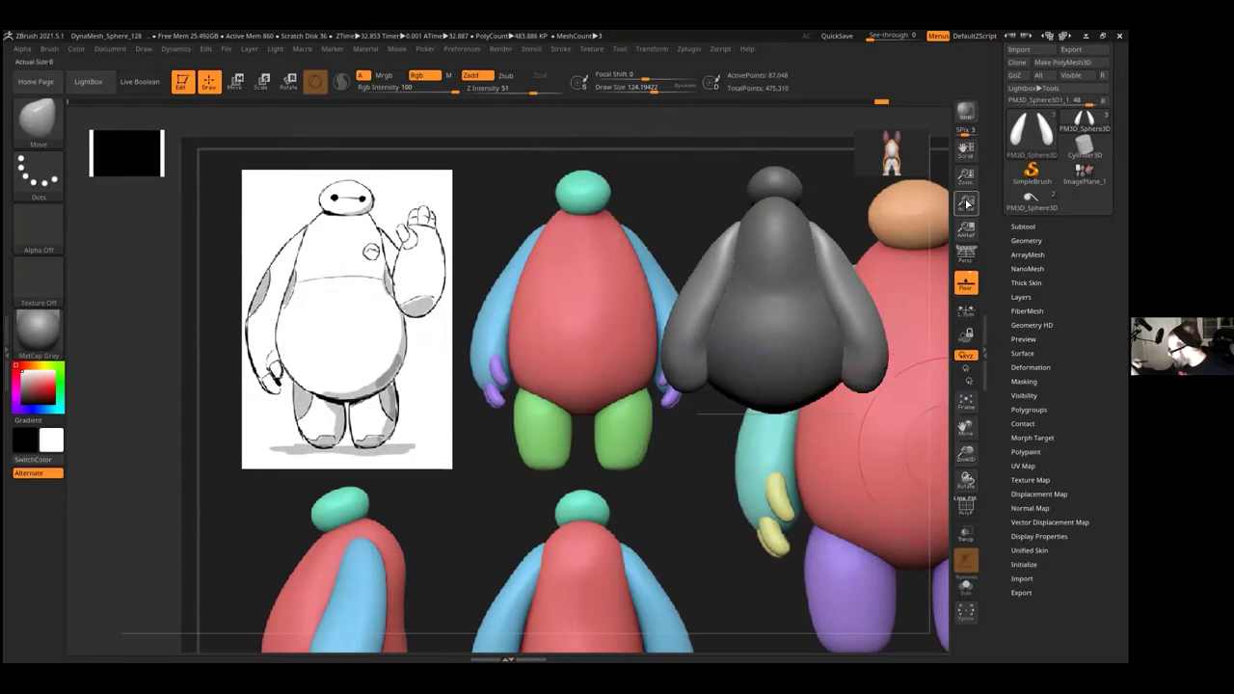
pyautogui.keyDown('alt'); pyautogui.moveTo(859, 440); pyautogui.dragTo(793, 537); pyautogui.keyUp('alt')
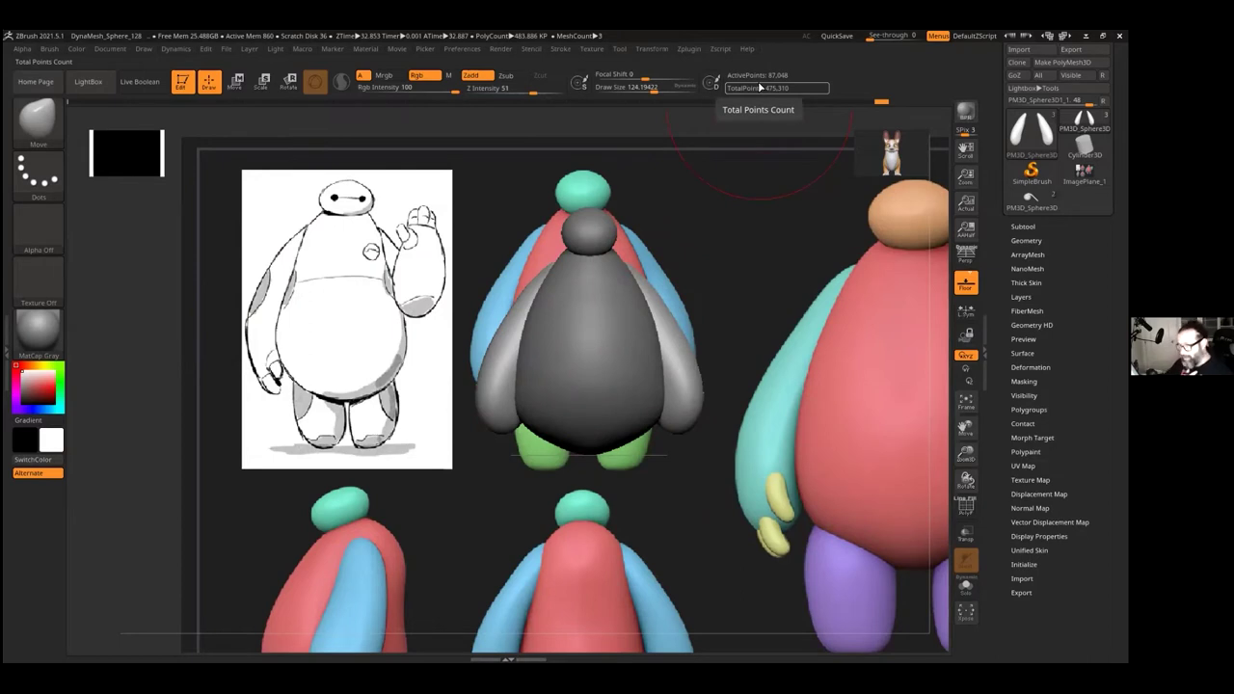
pyautogui.click(1026, 240)
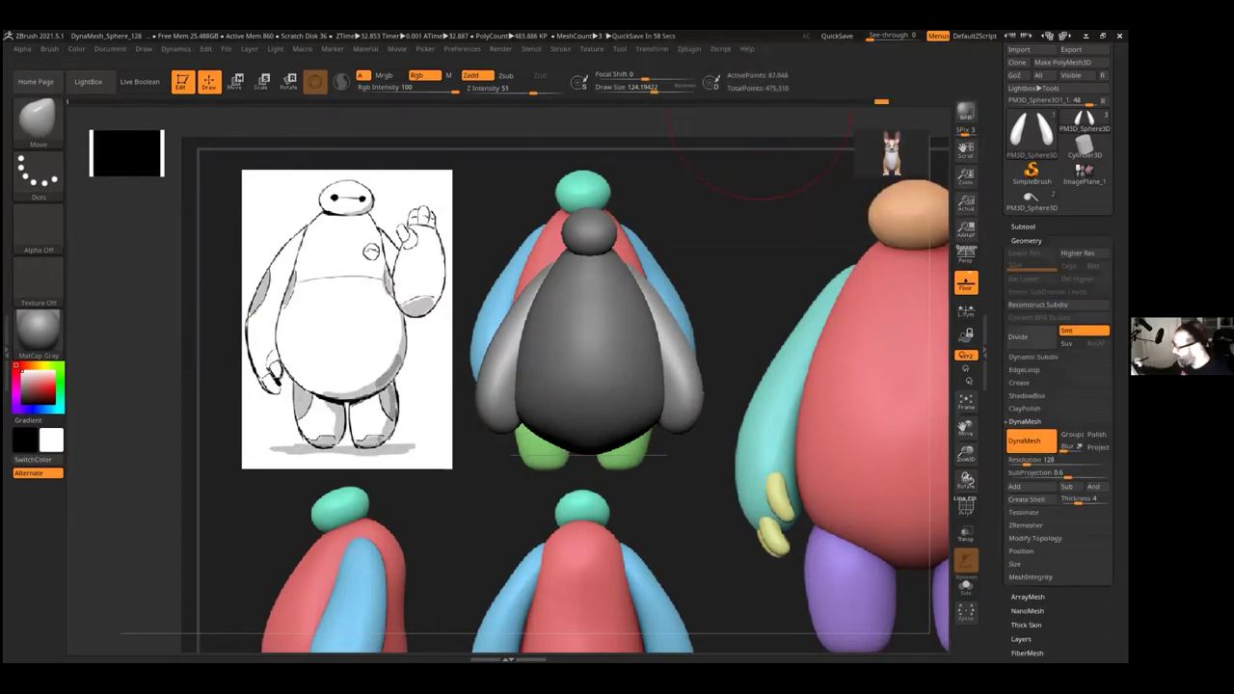
pyautogui.click(1024, 421)
pyautogui.click(966, 506)
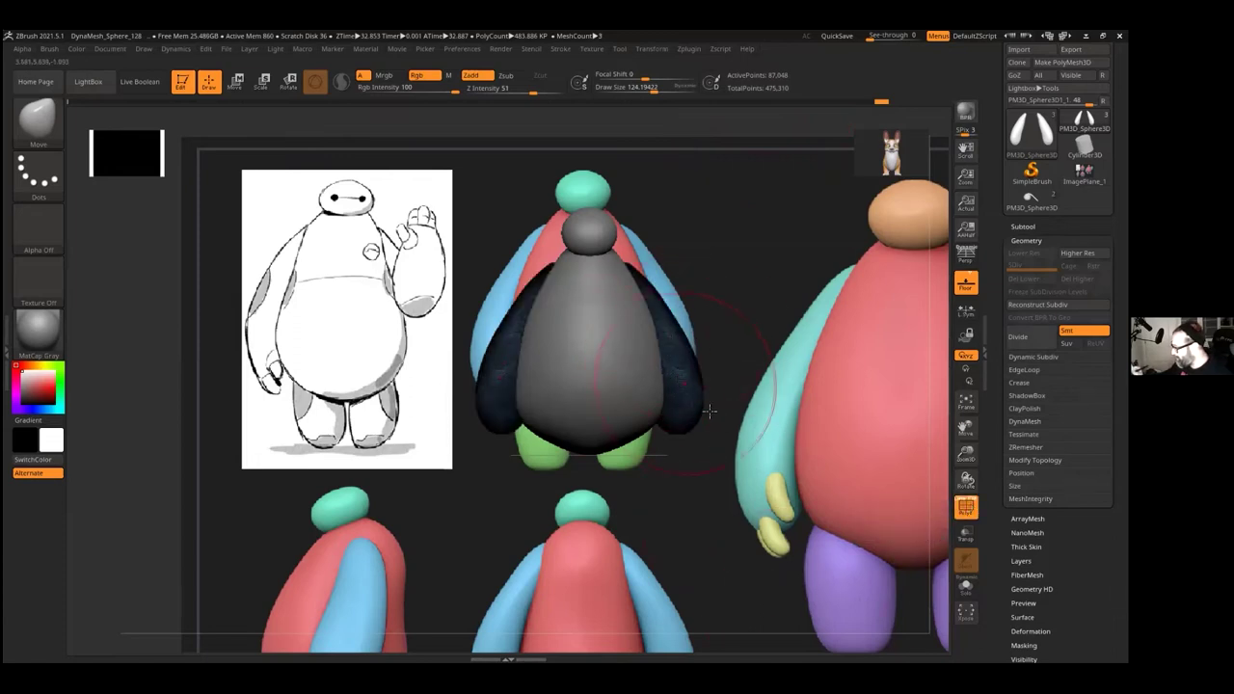
pyautogui.moveTo(966, 451); pyautogui.dragTo(966, 503)
pyautogui.keyDown('alt'); pyautogui.moveTo(825, 384); pyautogui.dragTo(874, 435); pyautogui.keyUp('alt')
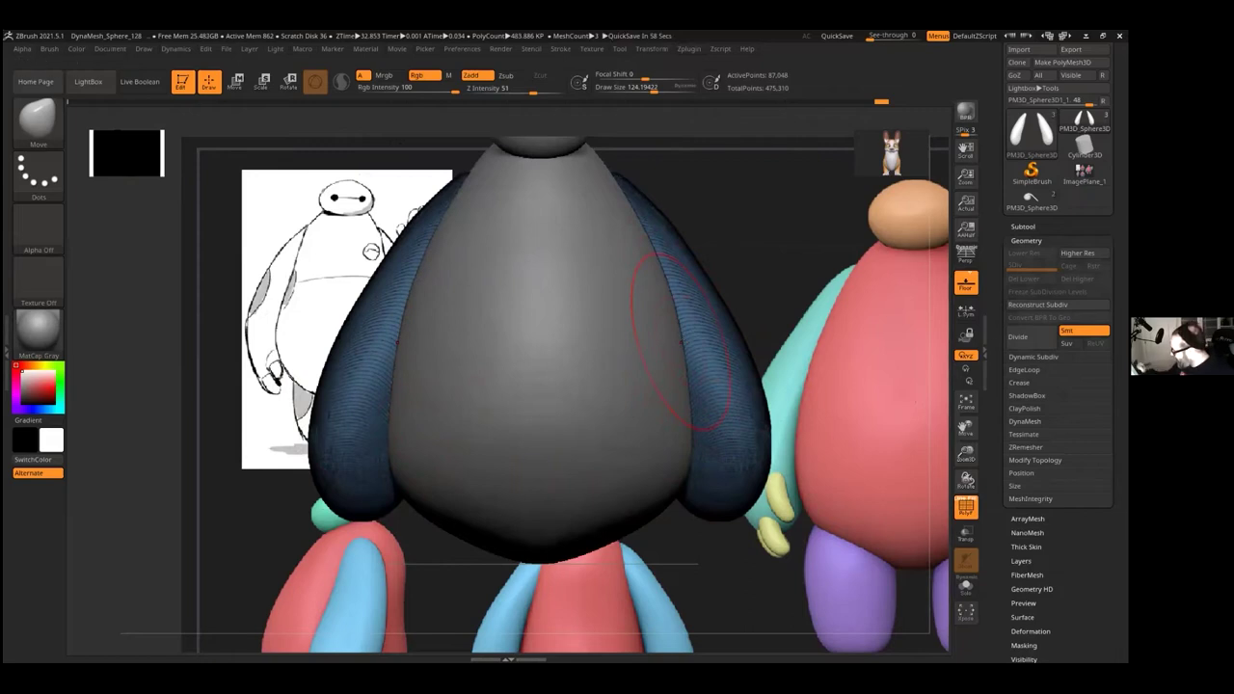
# Step: Remesh both arms with ZRemesher at a Target Polygons Count of 1
pyautogui.click(1026, 447)
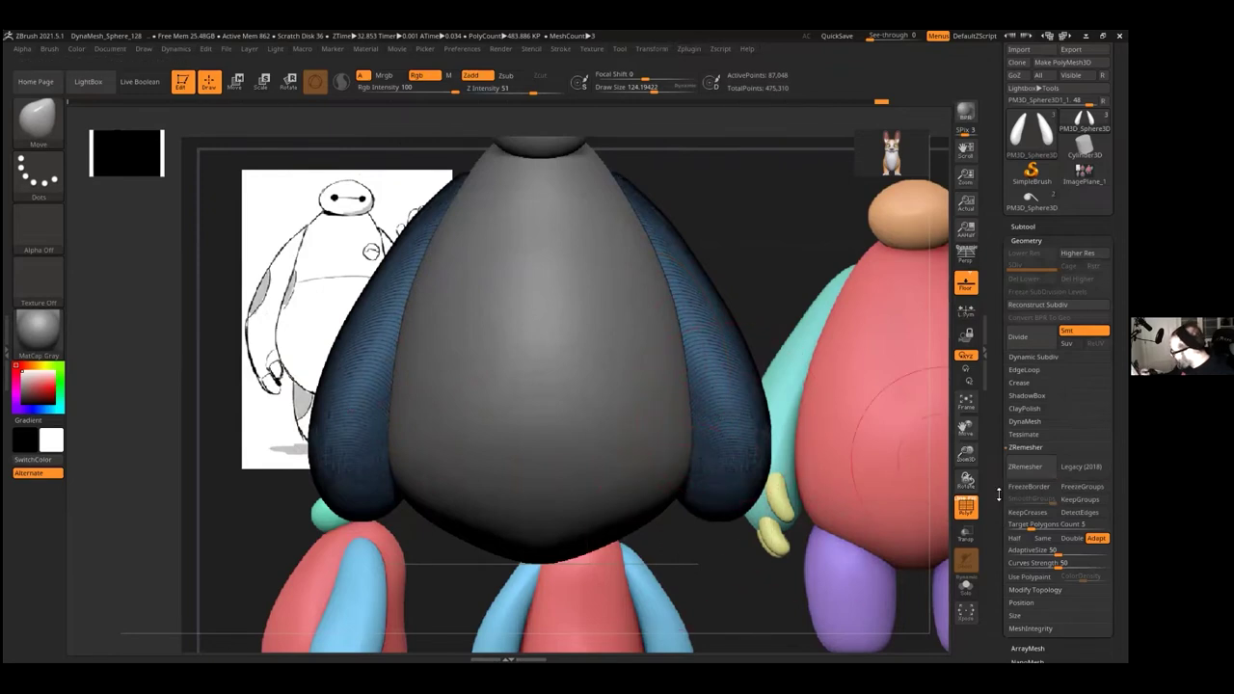
pyautogui.scroll(-3, 1042, 492)
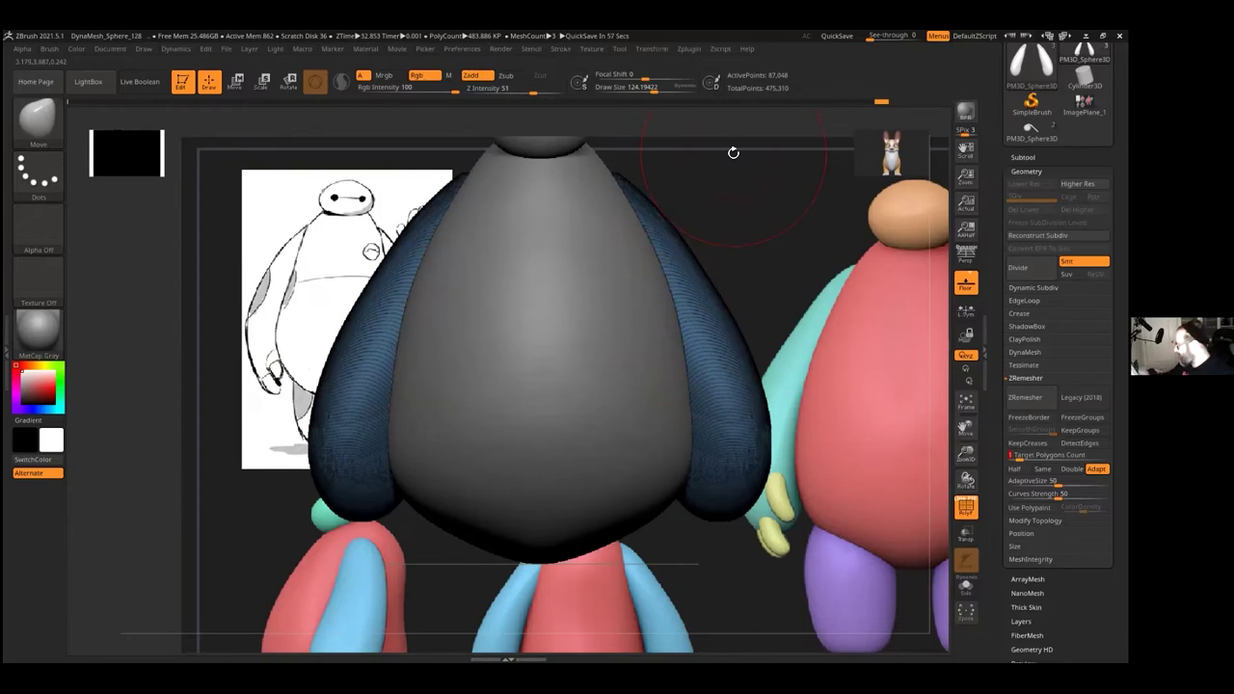
pyautogui.click(1025, 397)
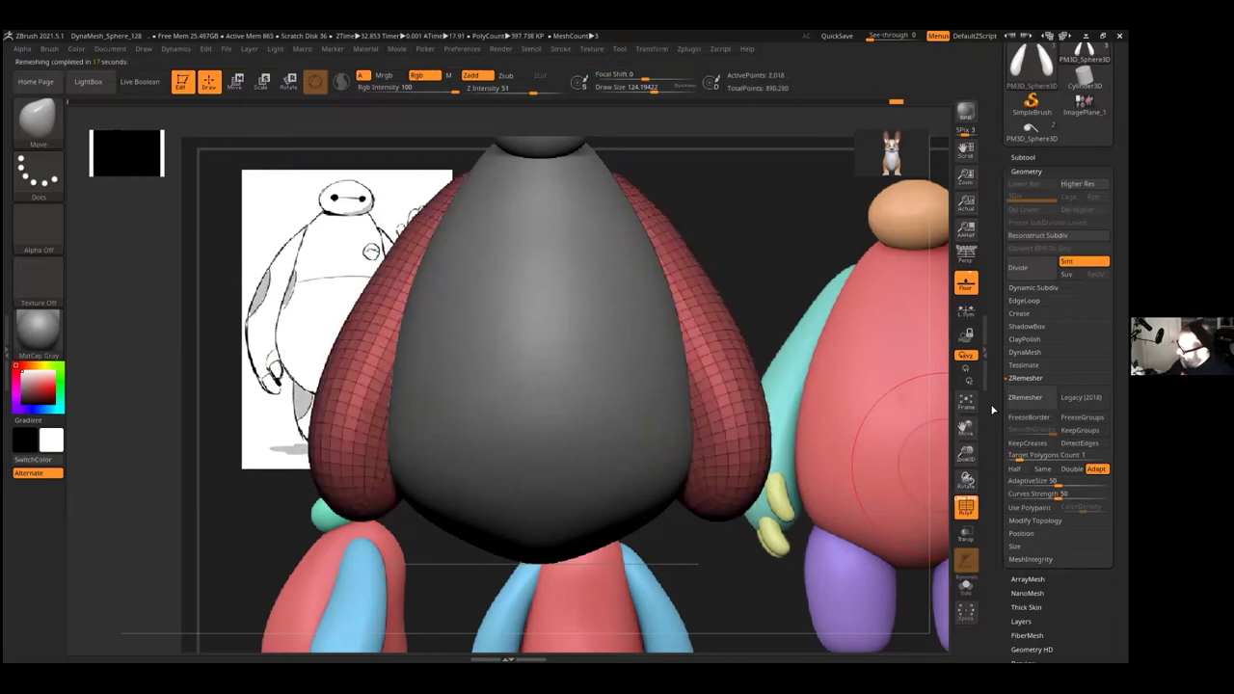
# Step: Undo the stray stroke on the remeshed arm and smooth its surface from the upper end downward with the Smooth brush
pyautogui.moveTo(821, 361); pyautogui.dragTo(892, 371)
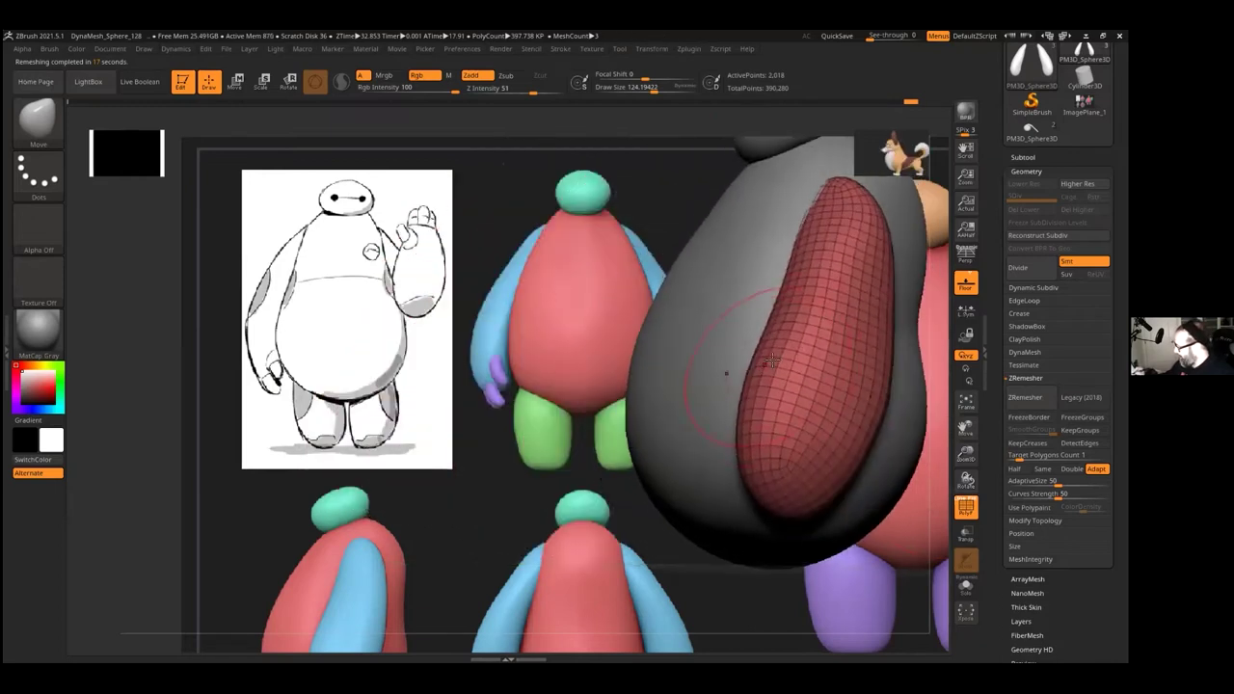
pyautogui.hotkey('ctrl', 'z')
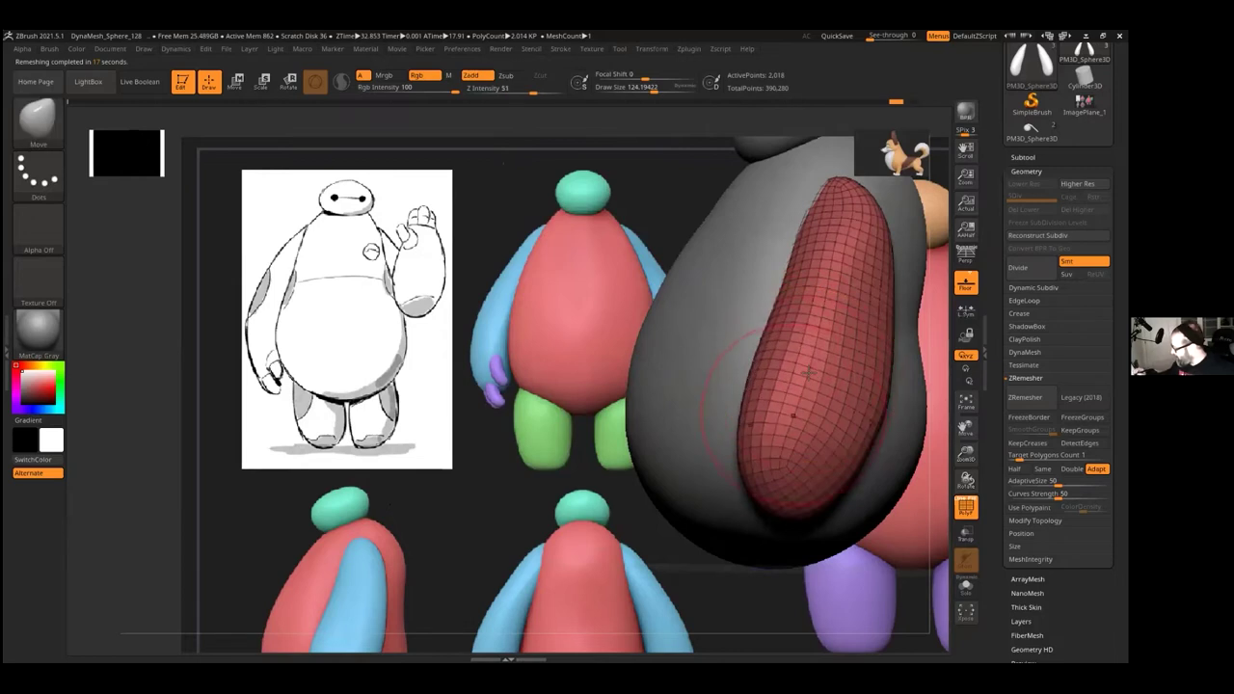
pyautogui.keyDown('shift'); pyautogui.moveTo(847, 212); pyautogui.dragTo(830, 384); pyautogui.keyUp('shift')
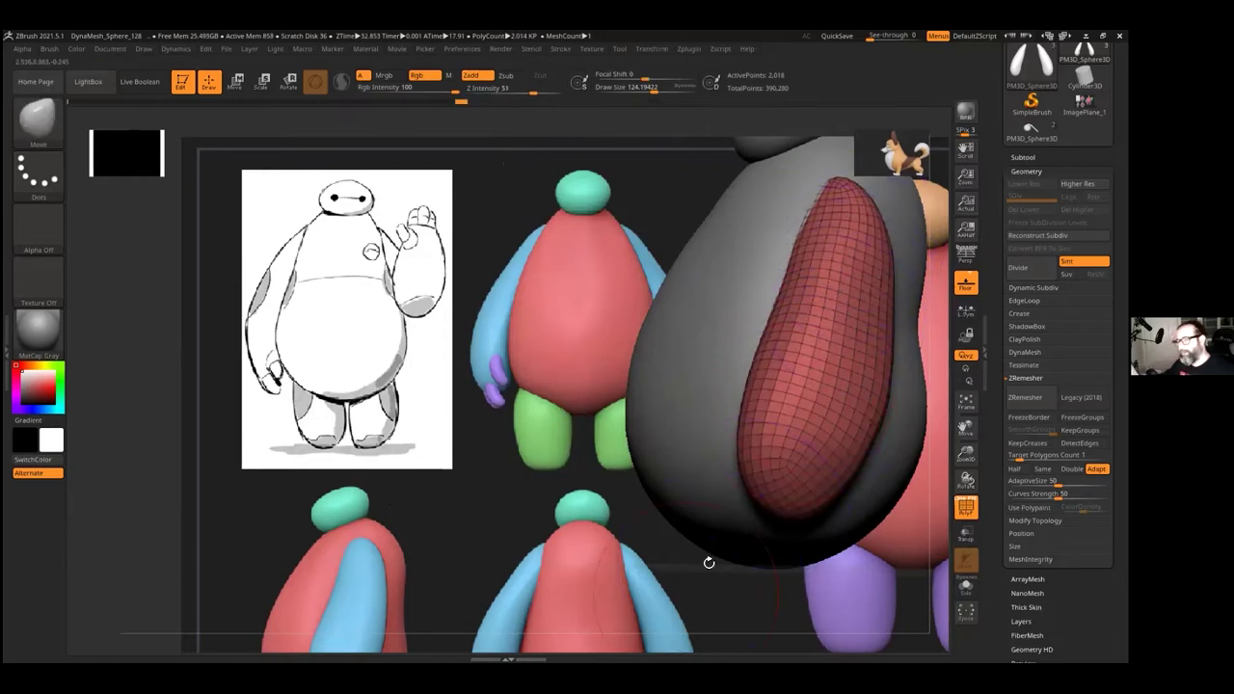
pyautogui.press('shift')
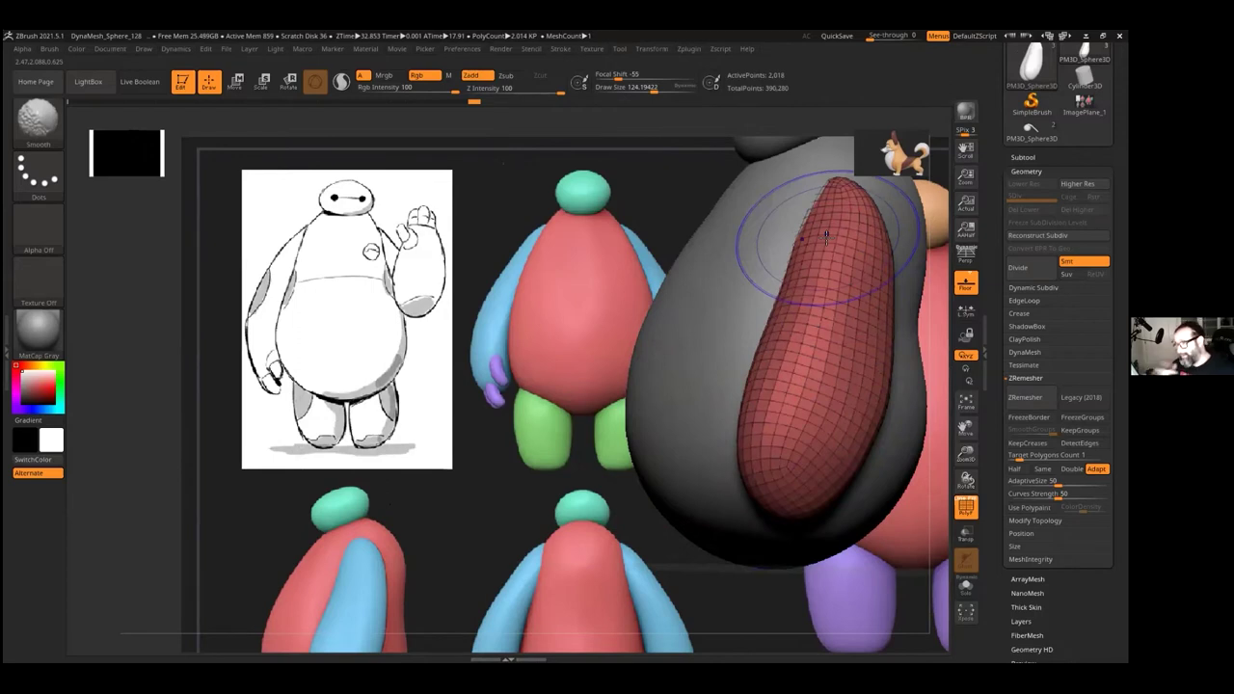
pyautogui.press('shift')
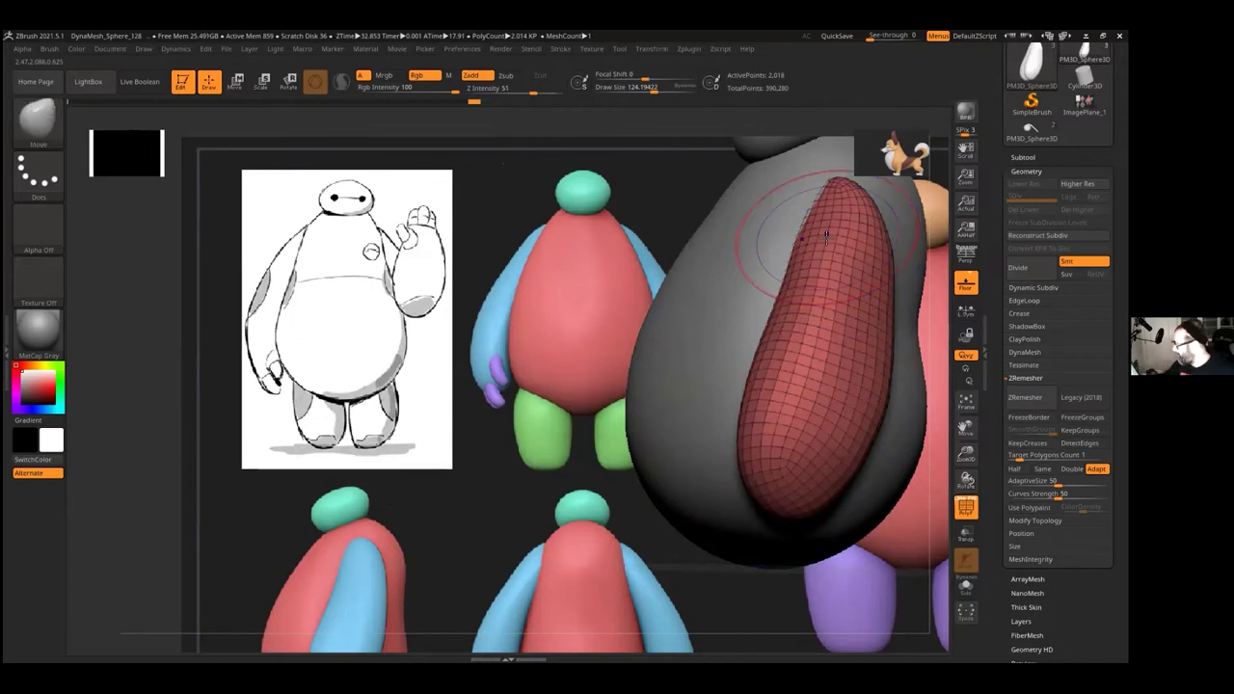
pyautogui.moveTo(430, 517)
pyautogui.mouseDown()
pyautogui.moveTo(565, 563)
pyautogui.moveTo(809, 598)
pyautogui.moveTo(685, 592)
pyautogui.mouseUp()
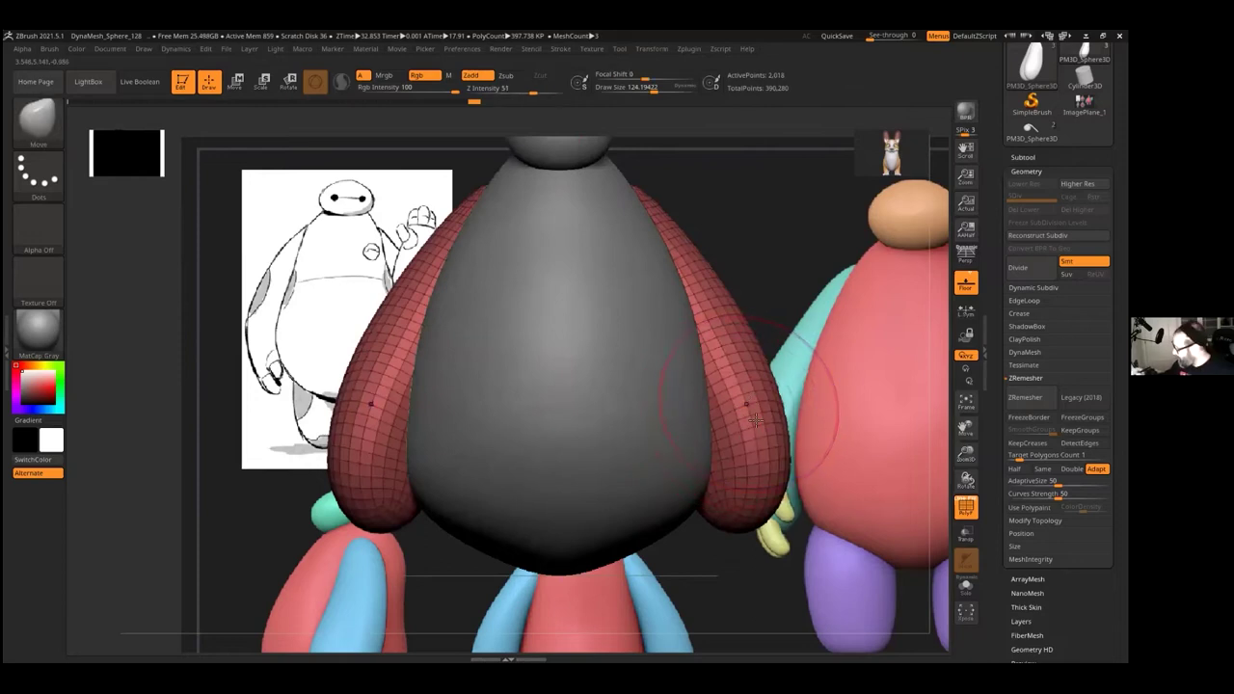
# Step: Polish the remeshed arms with the Polish By Features deformation at about 31
pyautogui.moveTo(967, 453); pyautogui.dragTo(967, 436)
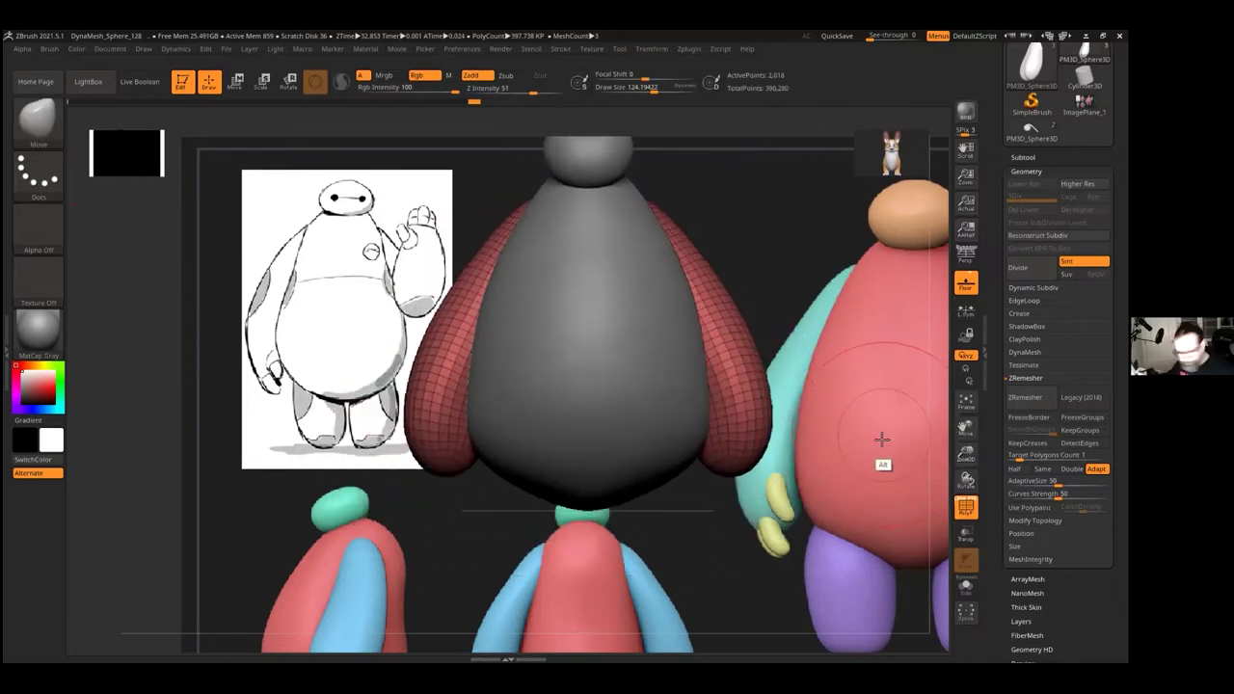
pyautogui.hotkey('ctrl', 'z')
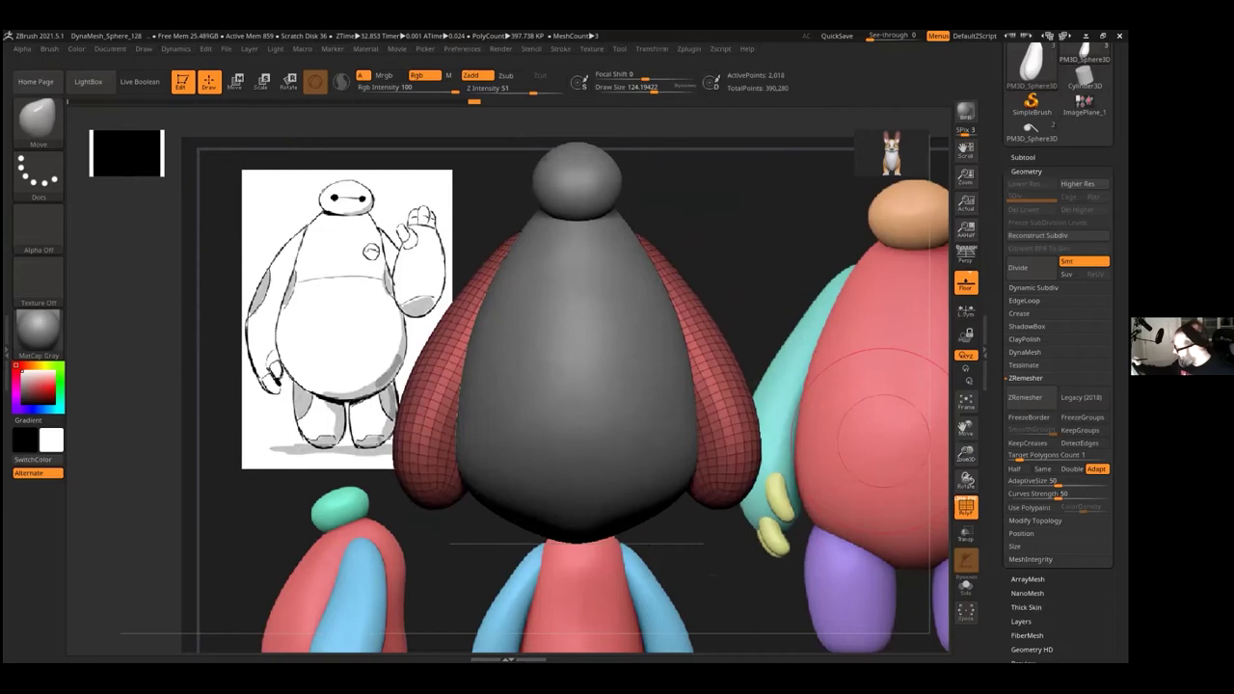
pyautogui.click(1026, 172)
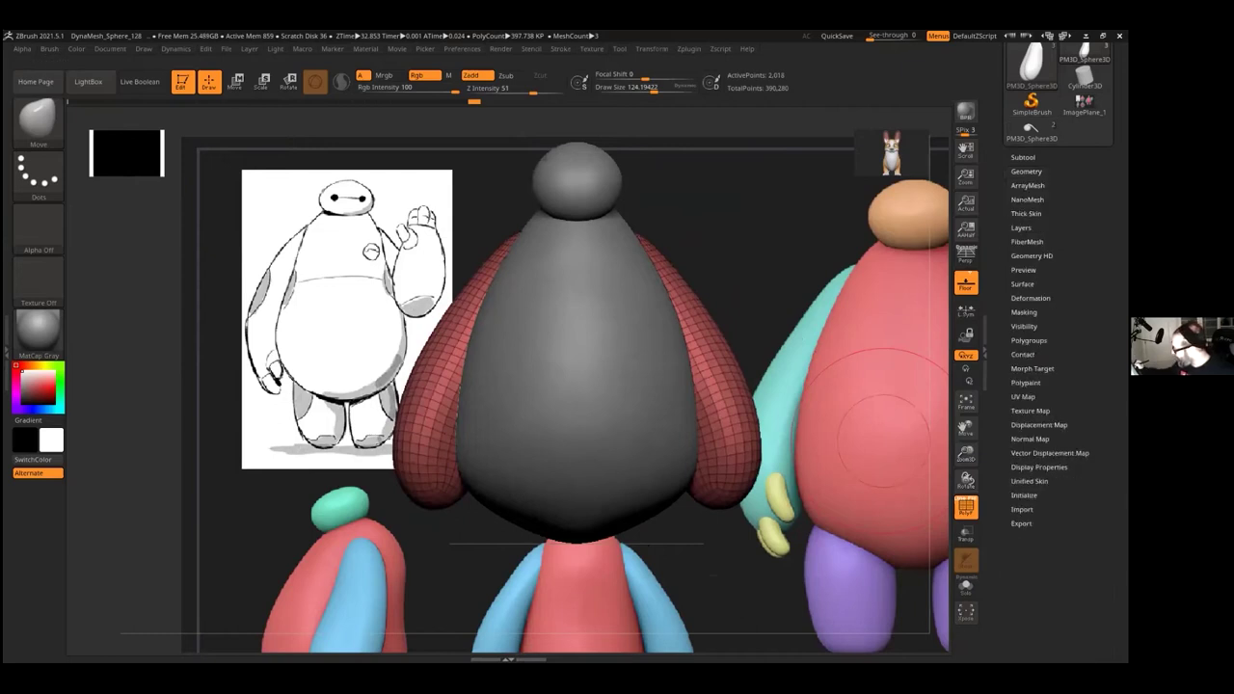
pyautogui.click(1030, 298)
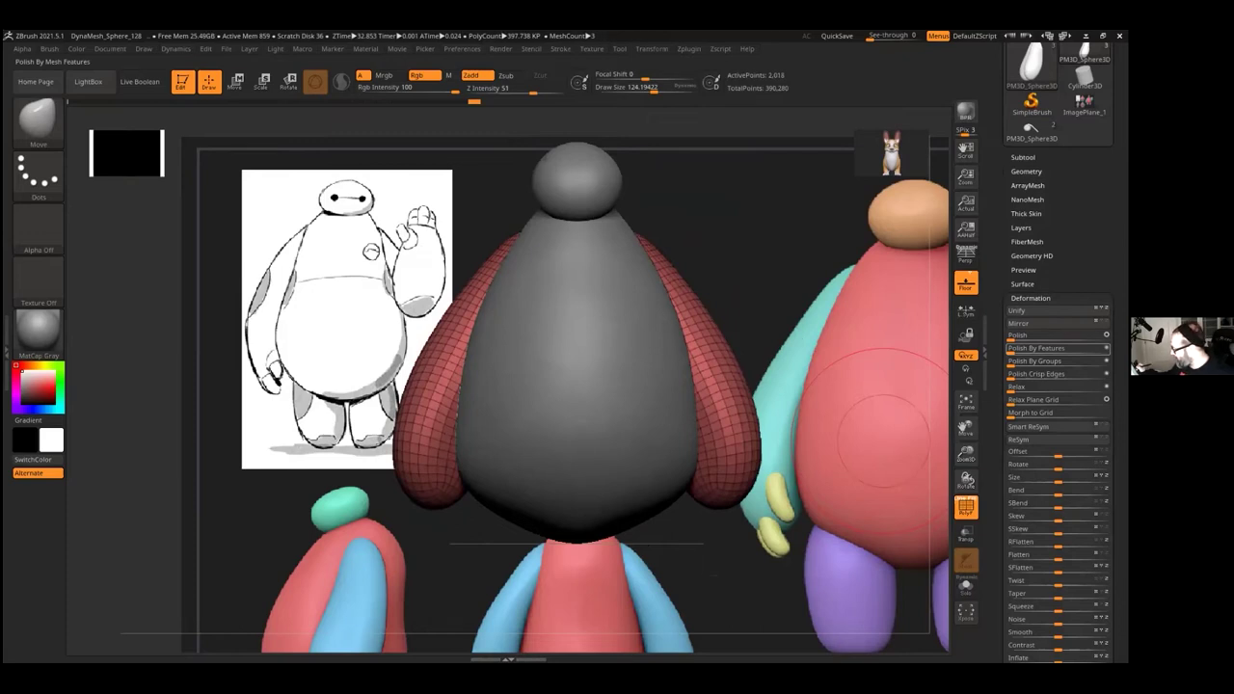
pyautogui.click(1037, 348)
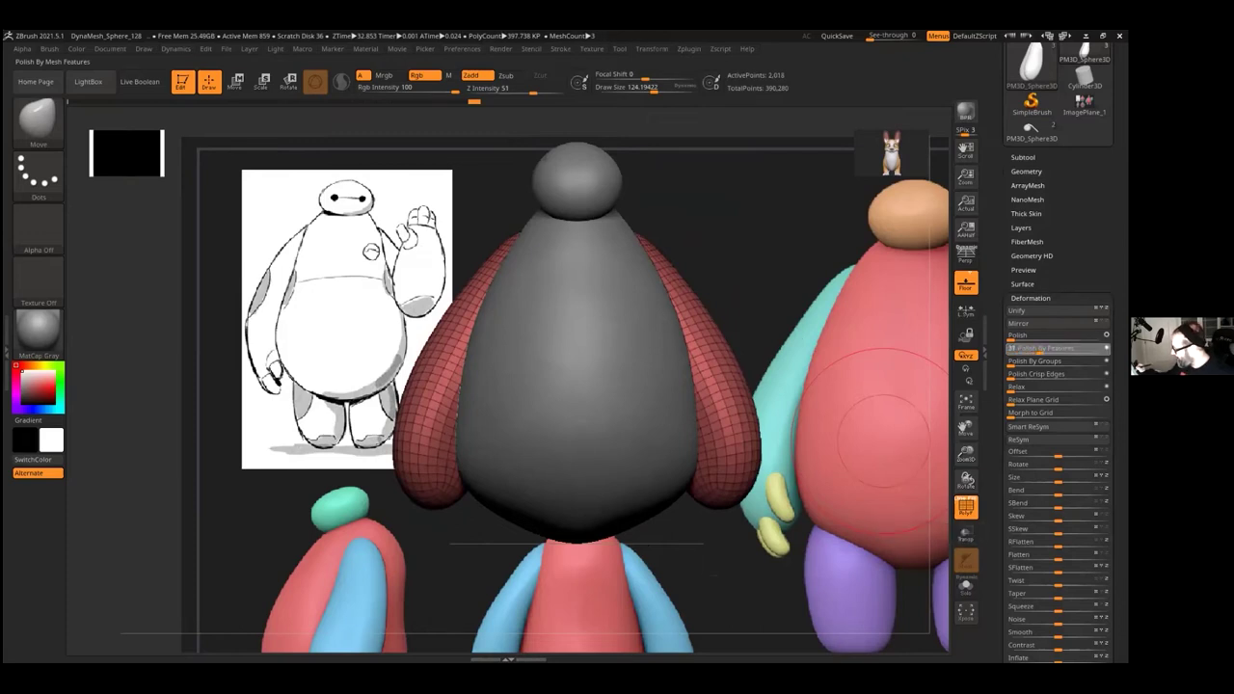
pyautogui.click(1037, 348)
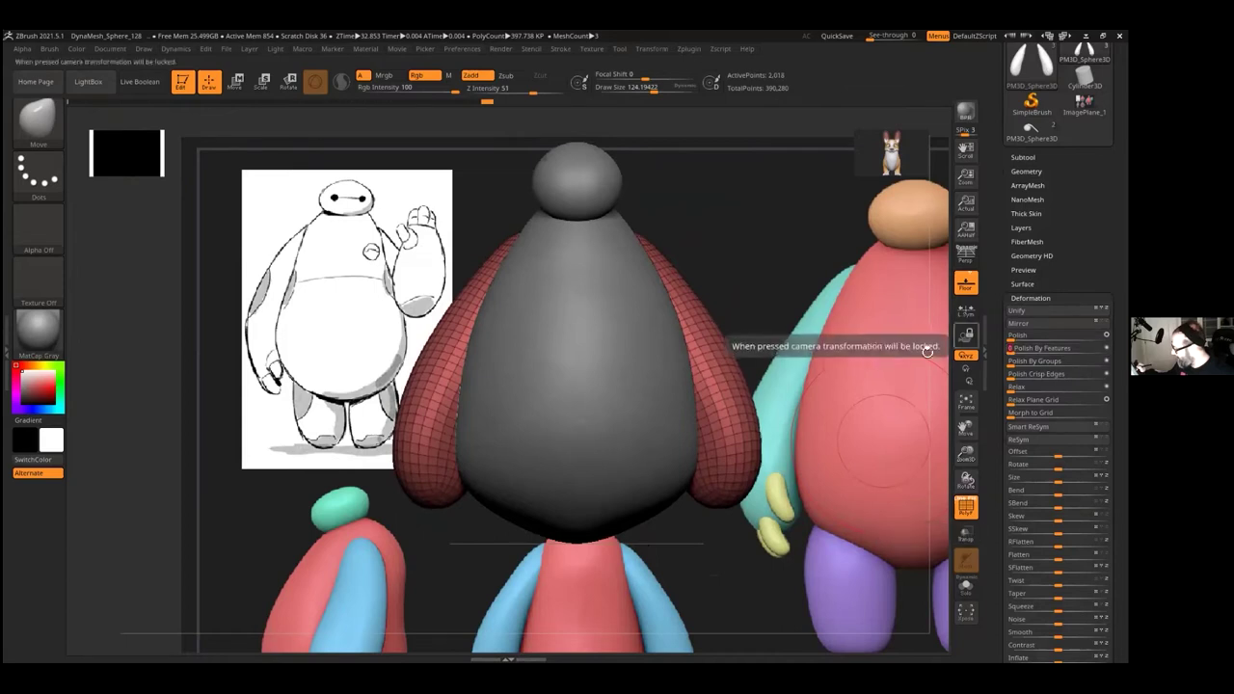
pyautogui.click(1036, 348)
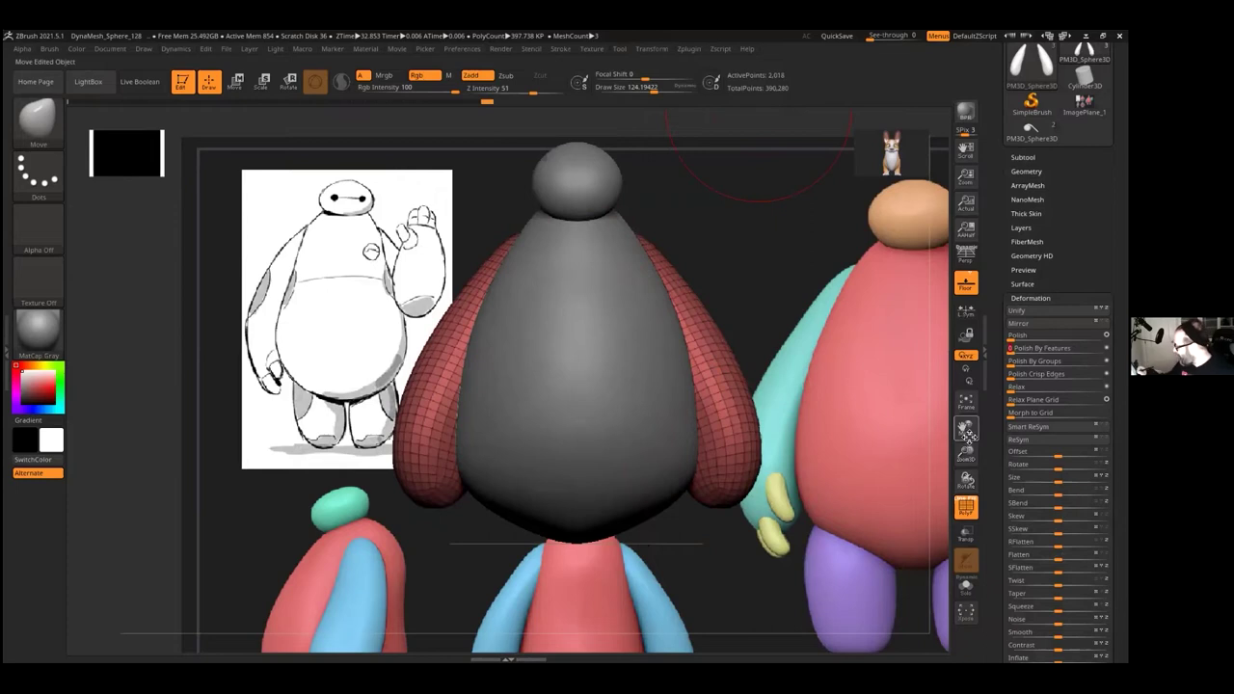
# Step: Quick-save the project and remesh the body with ZRemesher at a Target Polygons Count of 1
pyautogui.click(1031, 298)
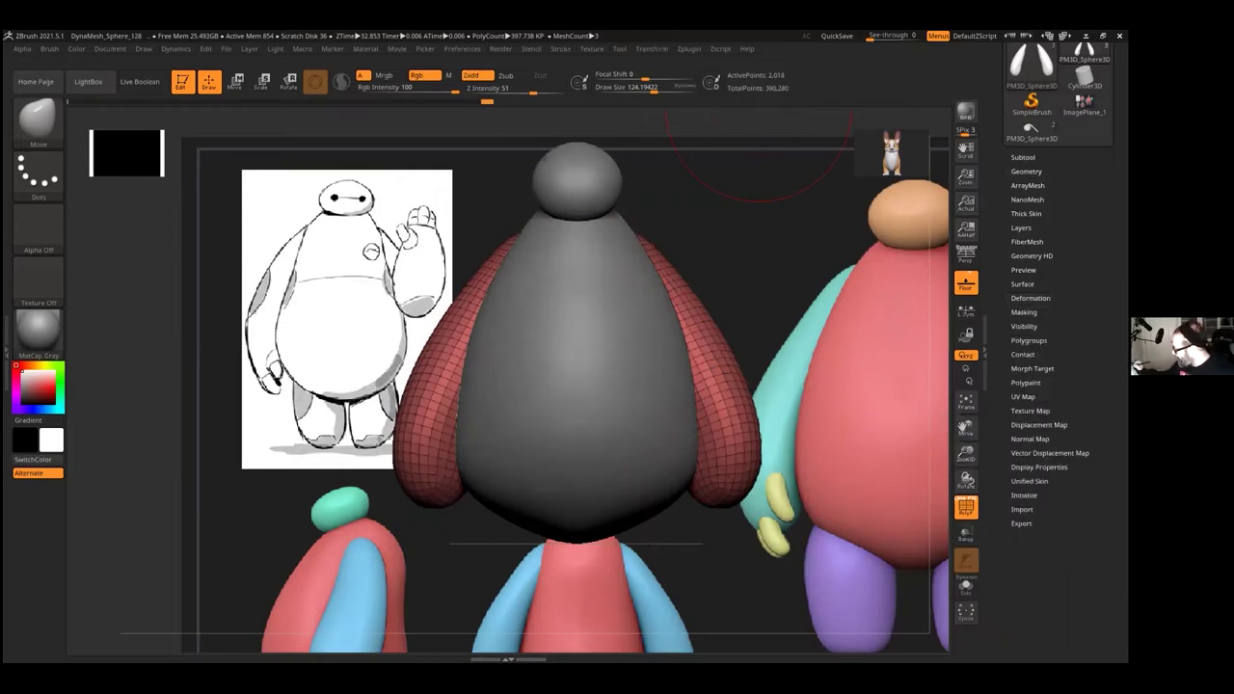
pyautogui.keyDown('alt'); pyautogui.click(631, 402); pyautogui.keyUp('alt')
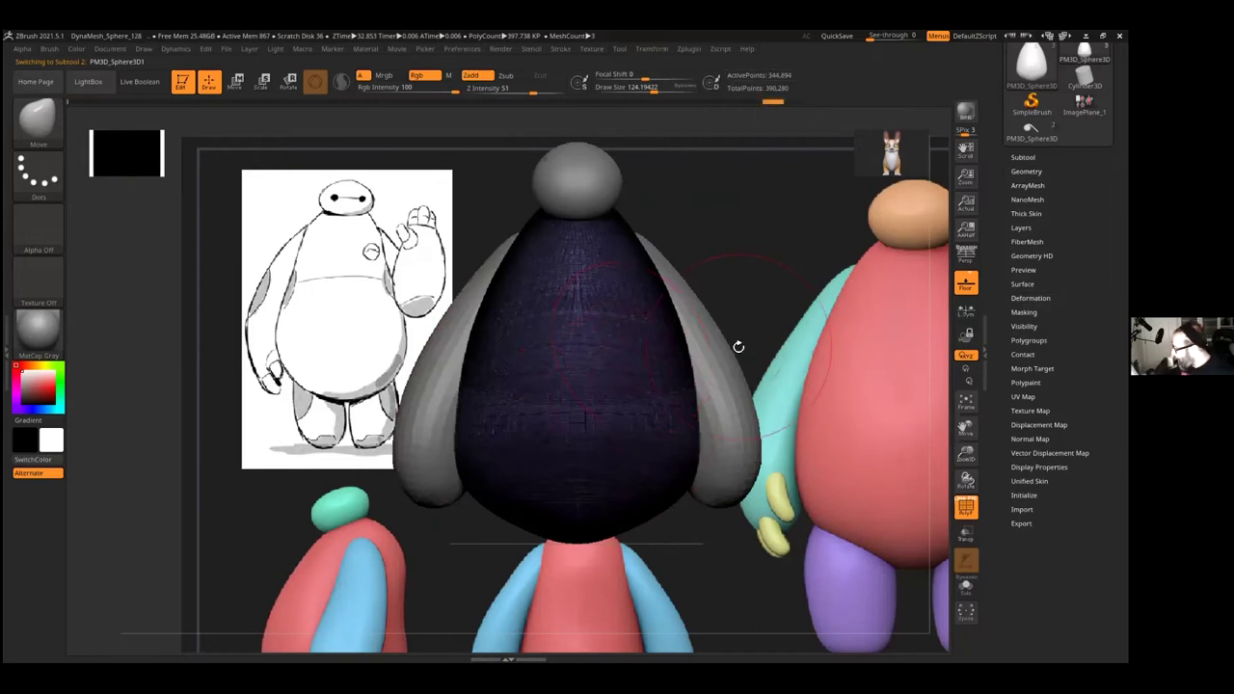
pyautogui.click(1026, 172)
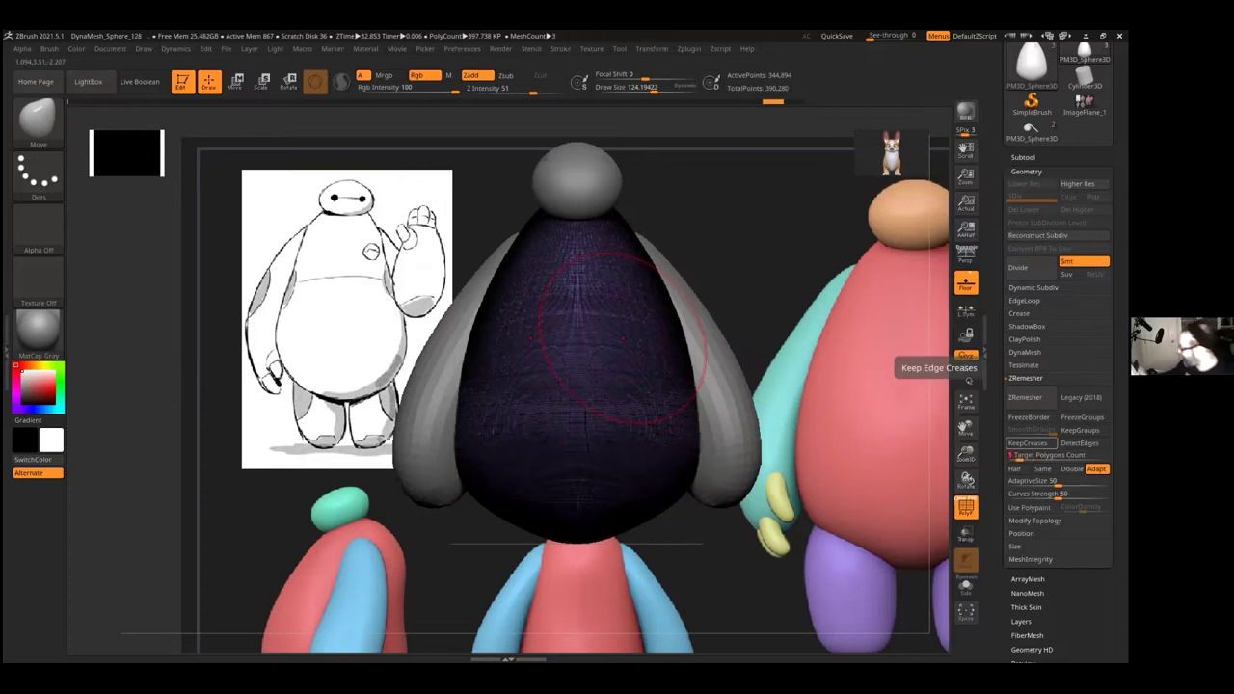
pyautogui.click(837, 36)
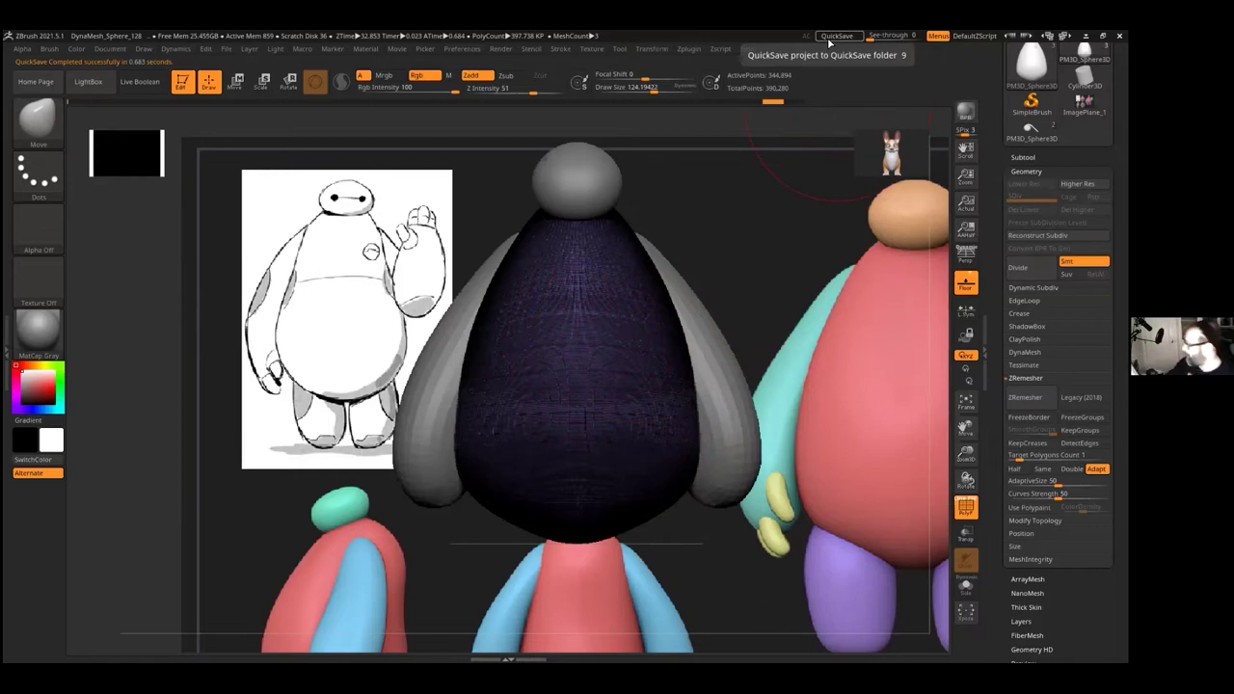
pyautogui.moveTo(996, 125); pyautogui.dragTo(993, 203)
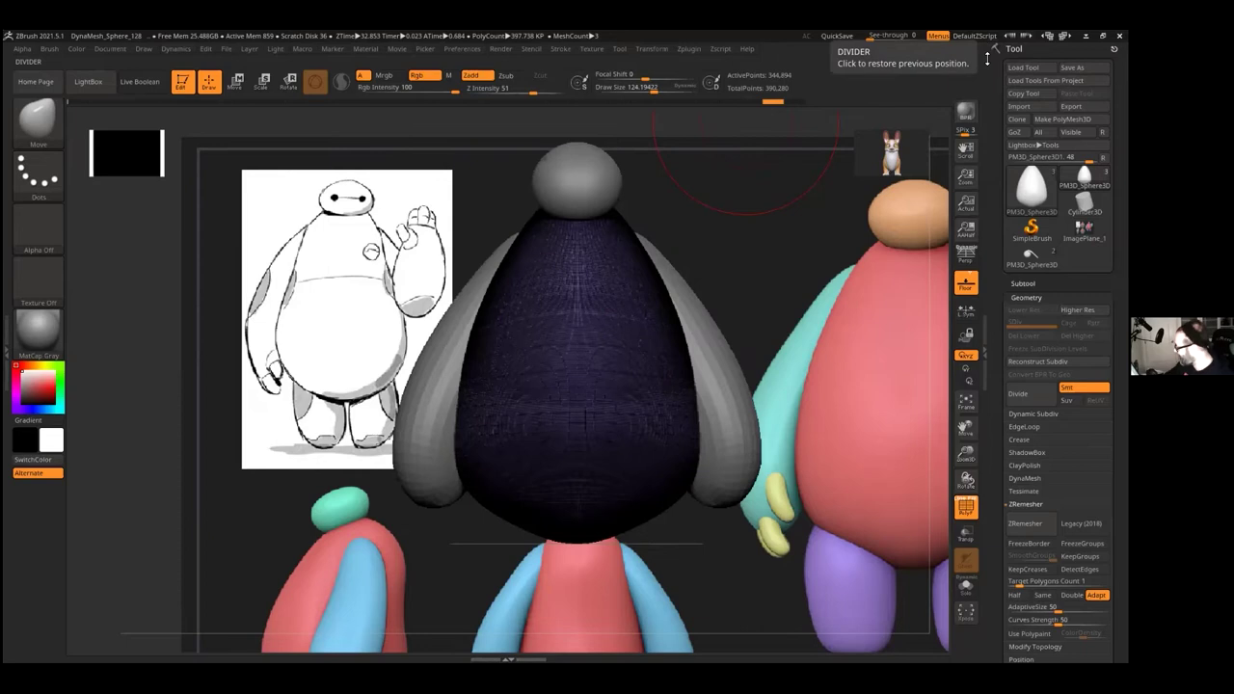
pyautogui.moveTo(995, 342); pyautogui.dragTo(994, 301)
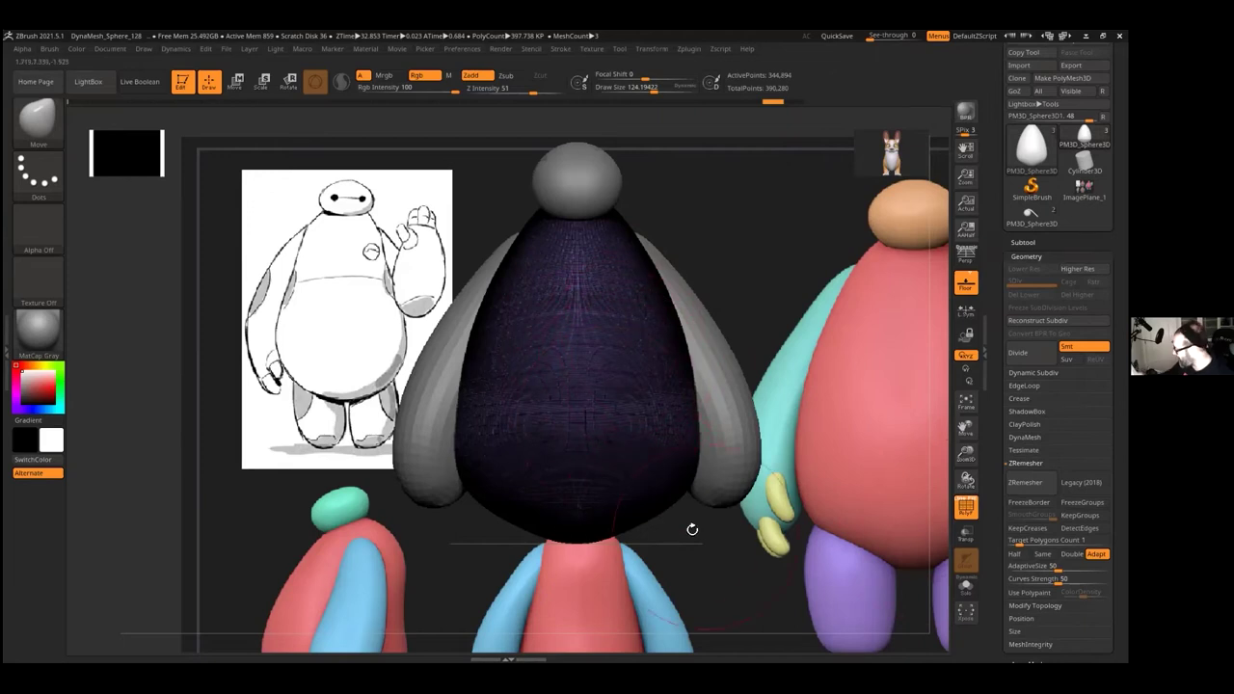
pyautogui.click(1025, 482)
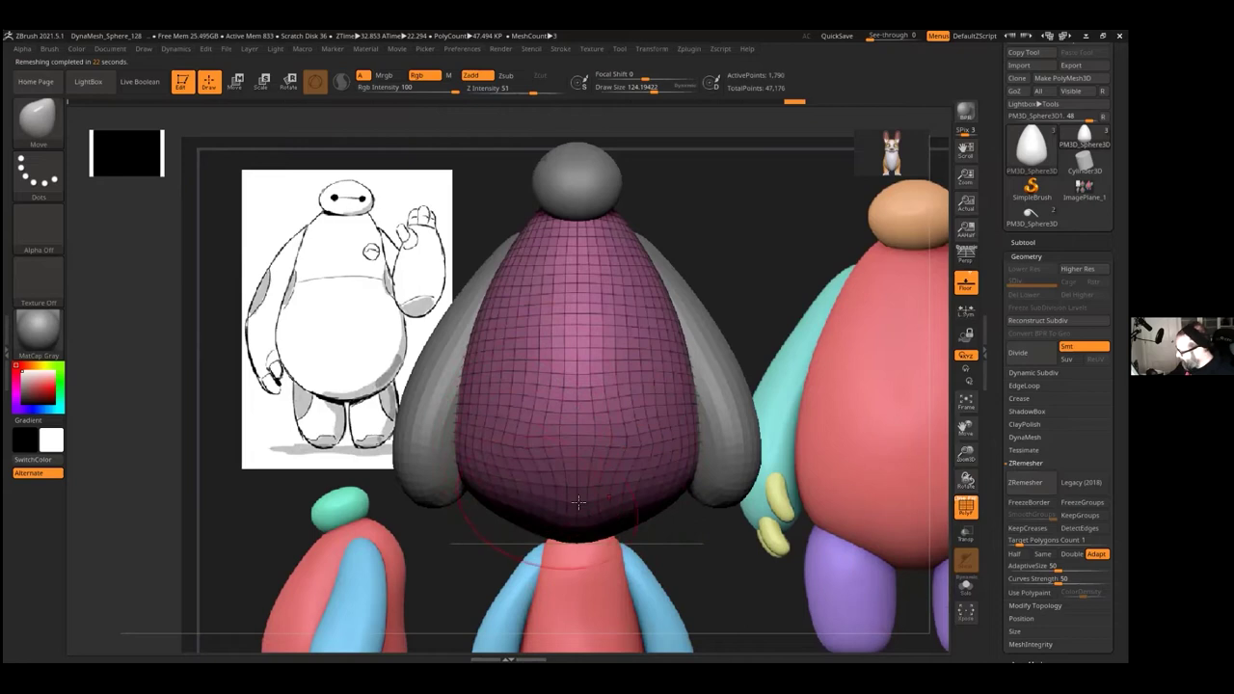
# Step: Polish the remeshed body with the Polish By Features deformation
pyautogui.click(1026, 257)
pyautogui.click(1031, 383)
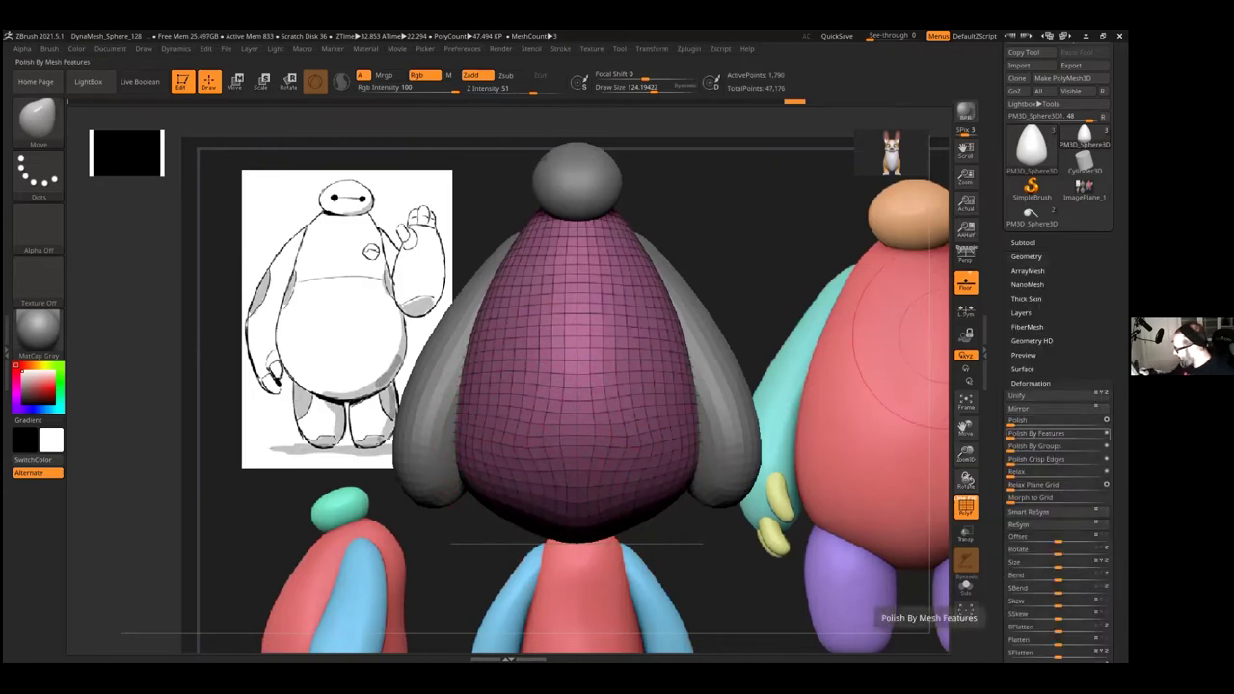
pyautogui.moveTo(1011, 434); pyautogui.dragTo(1038, 434)
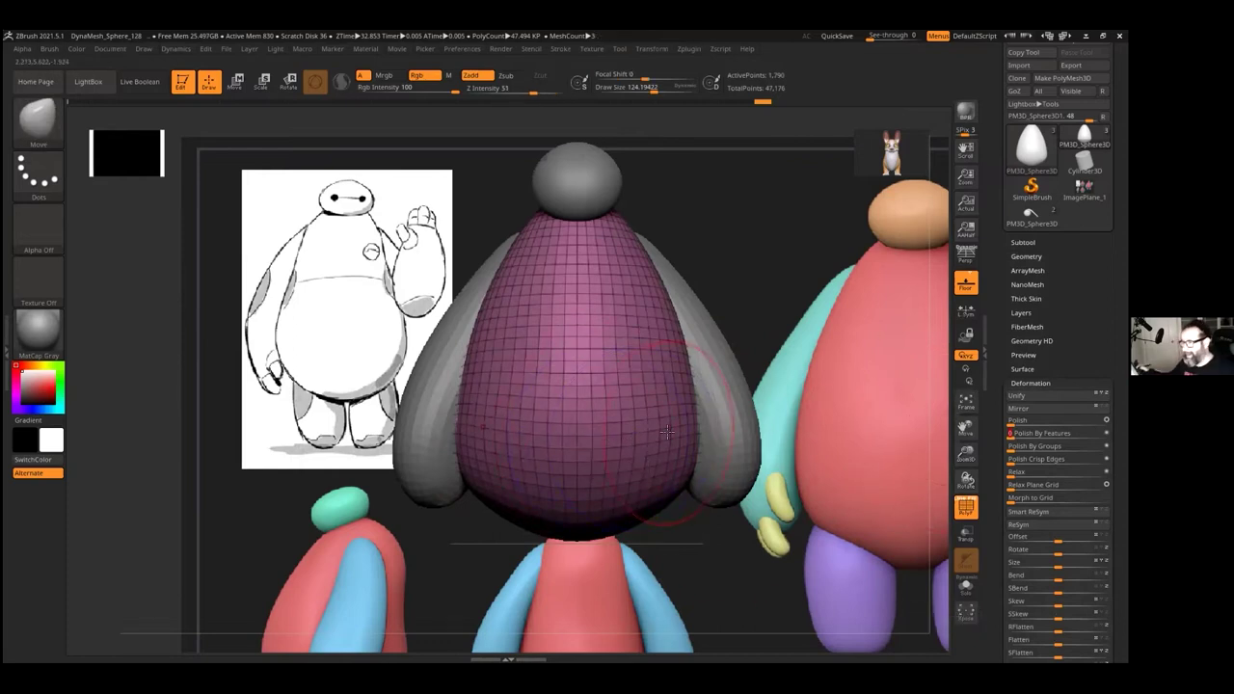
pyautogui.click(1031, 383)
# Step: Remesh the head with ZRemesher at a Target Polygons Count of 1
pyautogui.keyDown('alt'); pyautogui.click(591, 186); pyautogui.keyUp('alt')
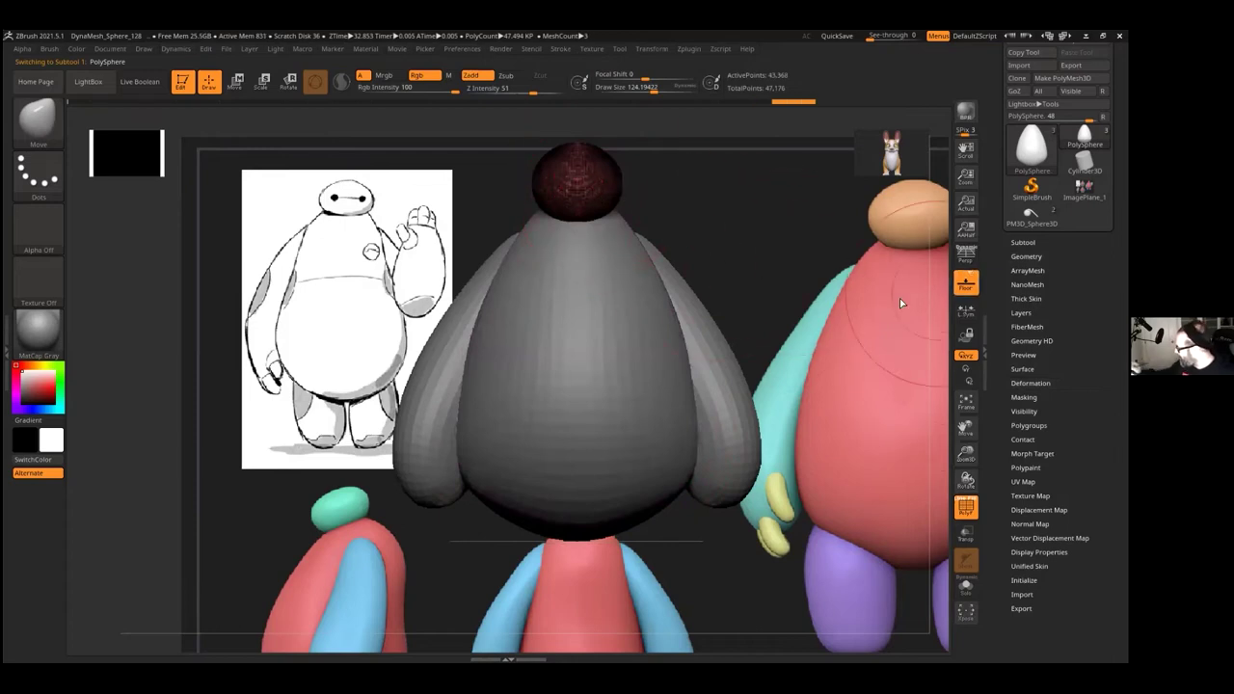
pyautogui.click(1026, 256)
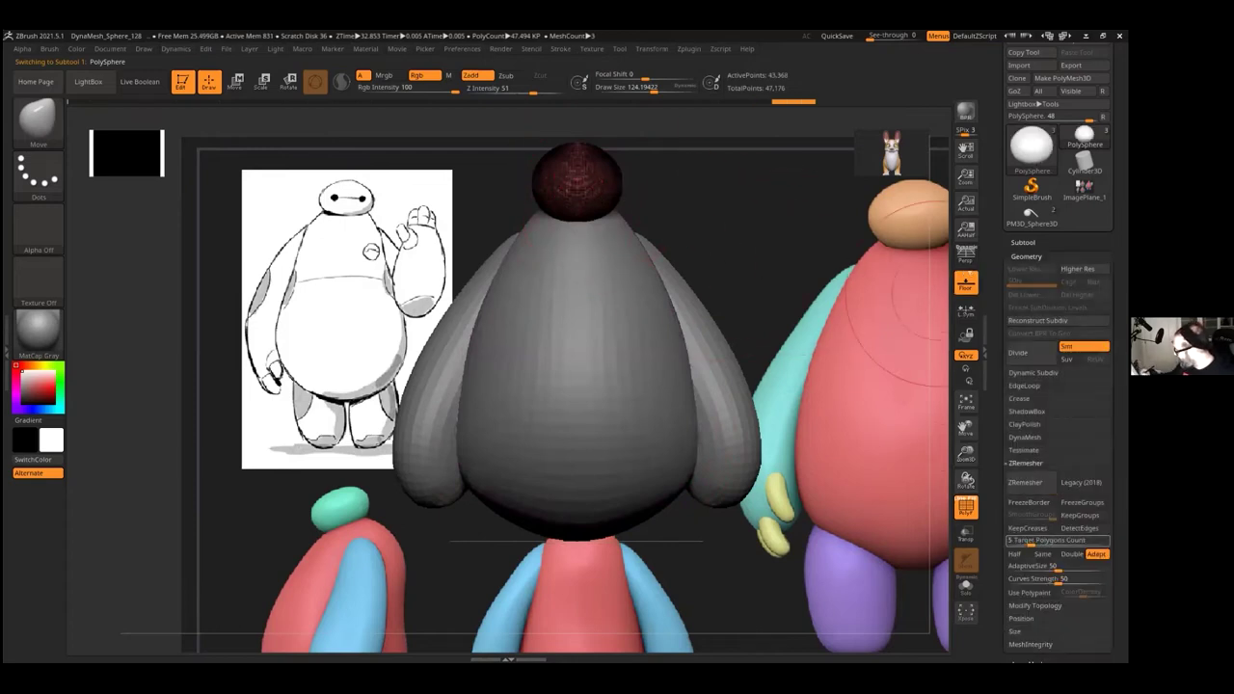
pyautogui.write('1')
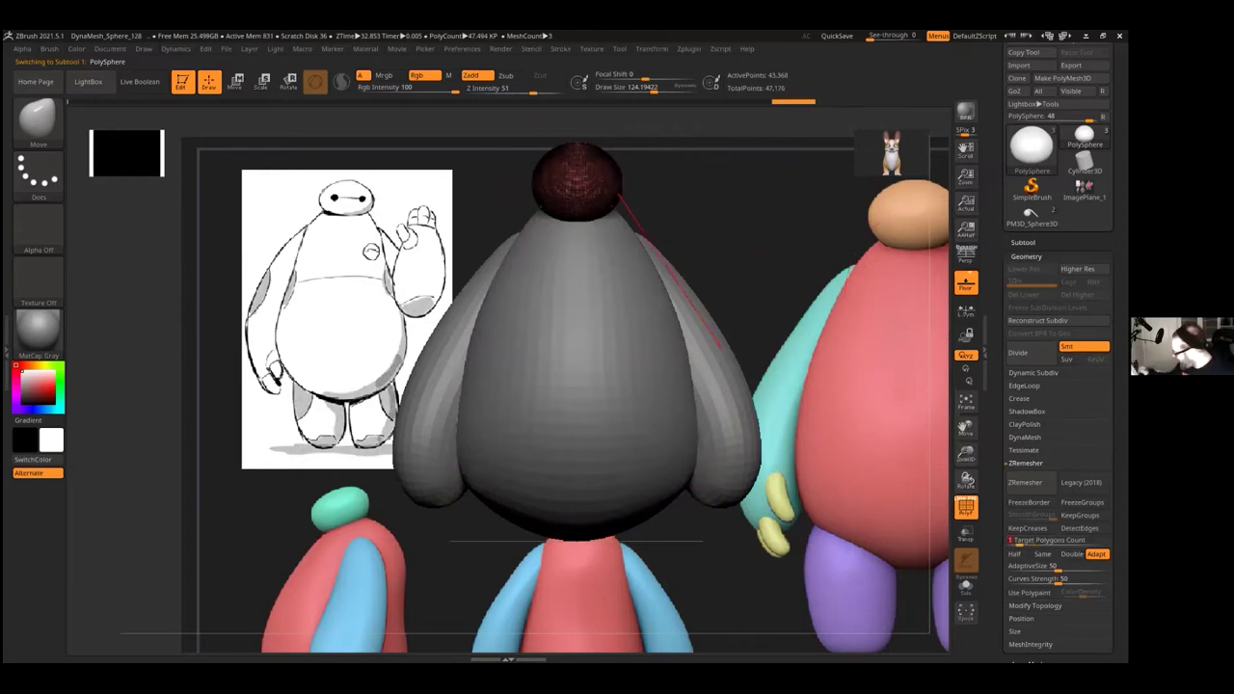
pyautogui.click(1027, 484)
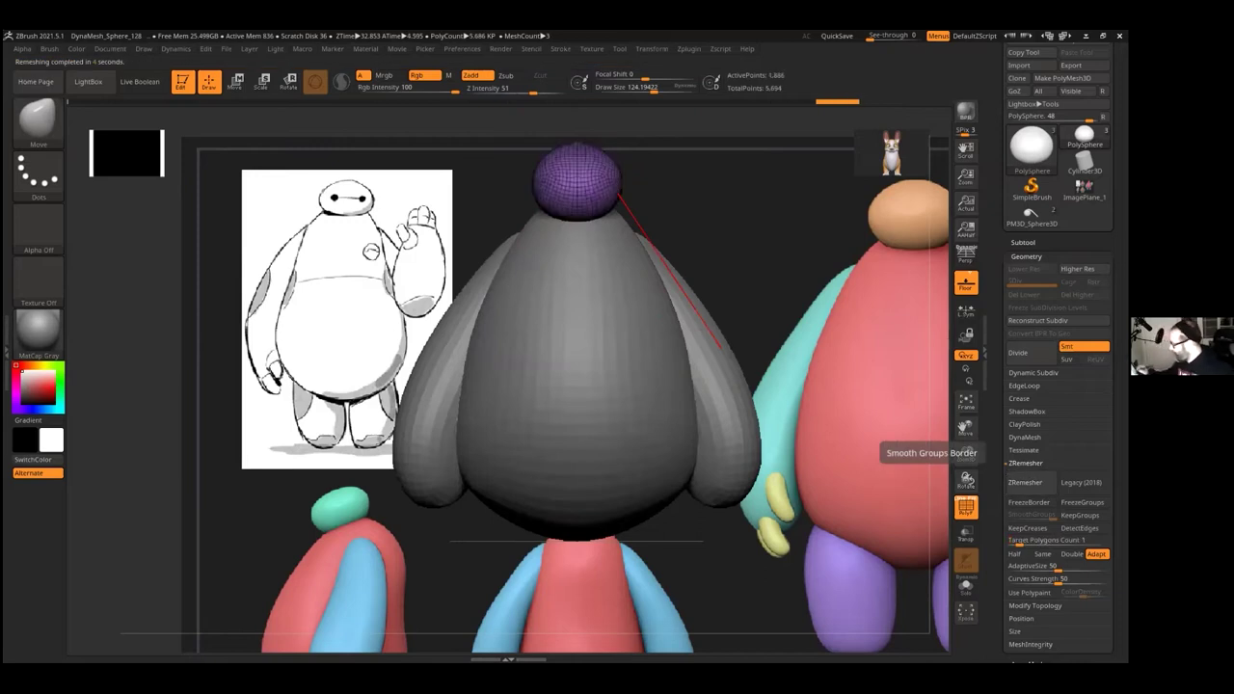
pyautogui.moveTo(776, 281)
pyautogui.mouseDown()
pyautogui.moveTo(740, 284)
pyautogui.moveTo(774, 281)
pyautogui.mouseUp()
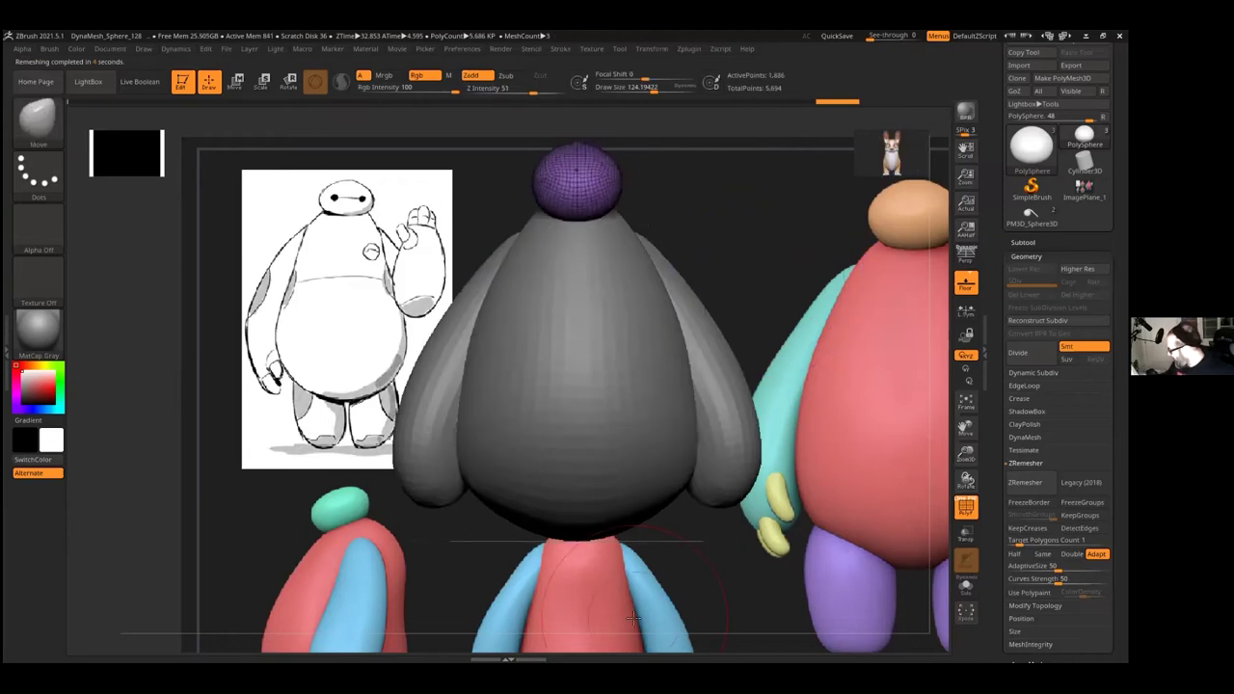
# Step: Turn off the polyframe display, make the body active and restore the stored view that lines the model up with the reference
pyautogui.click(967, 506)
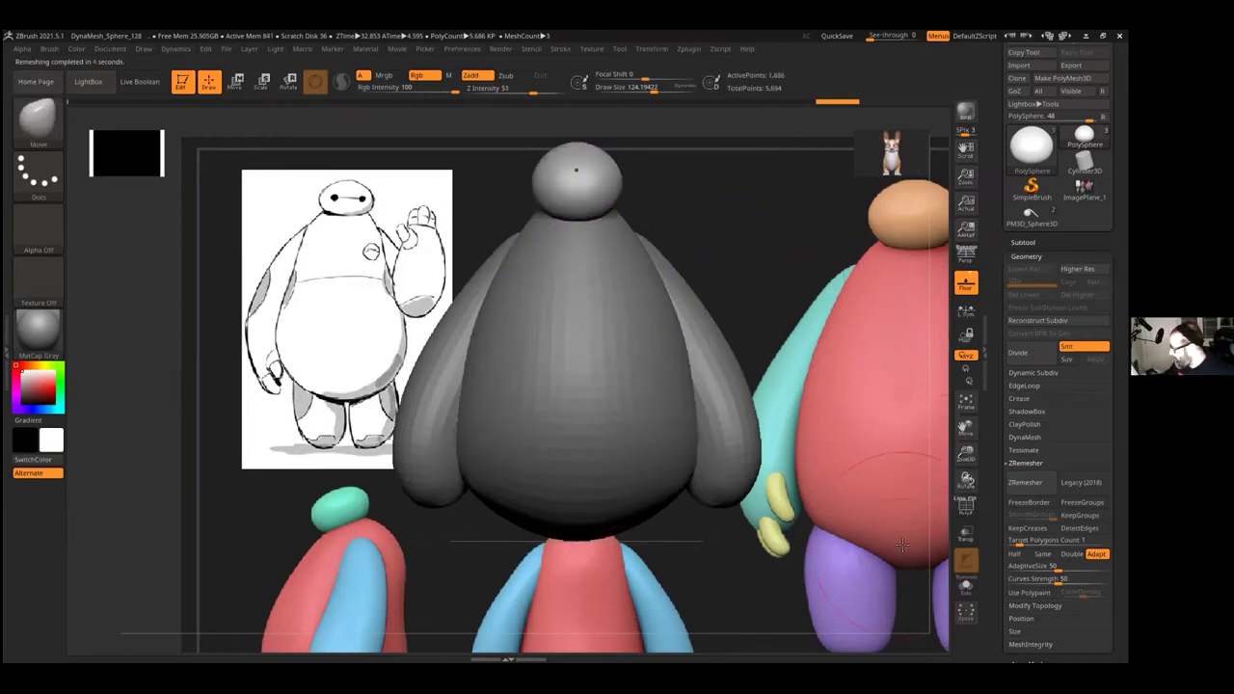
pyautogui.keyDown('alt'); pyautogui.click(632, 479); pyautogui.keyUp('alt')
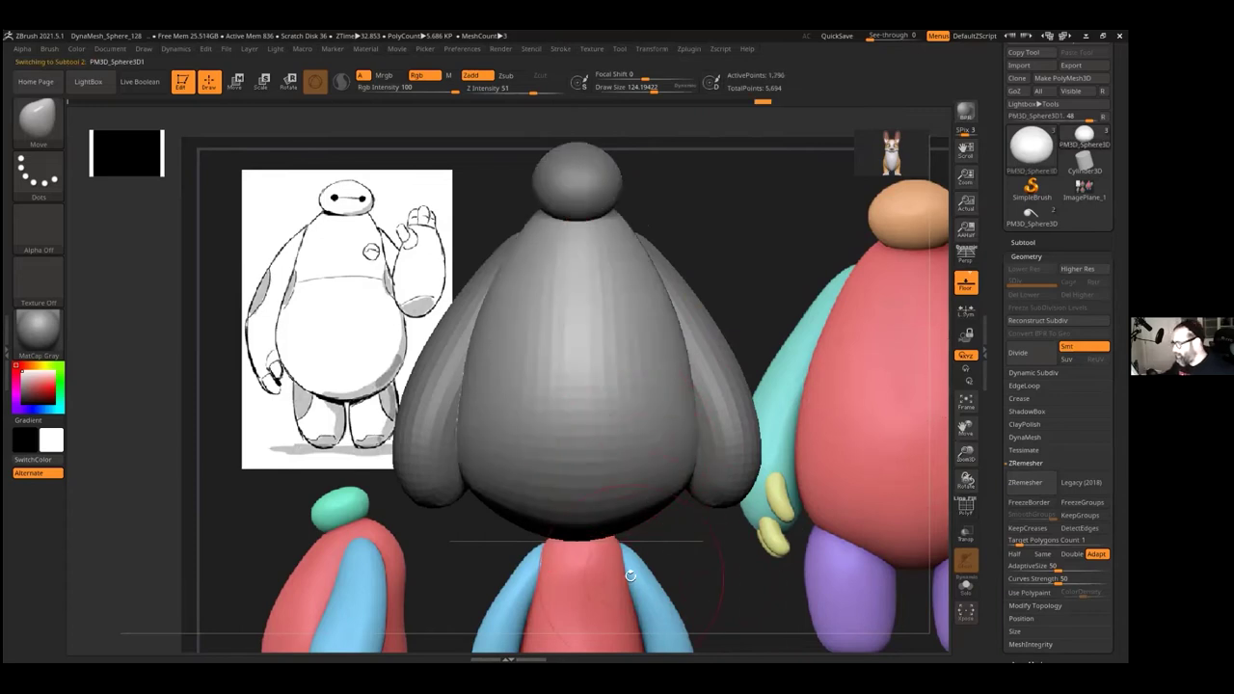
pyautogui.click(111, 51)
pyautogui.click(126, 460)
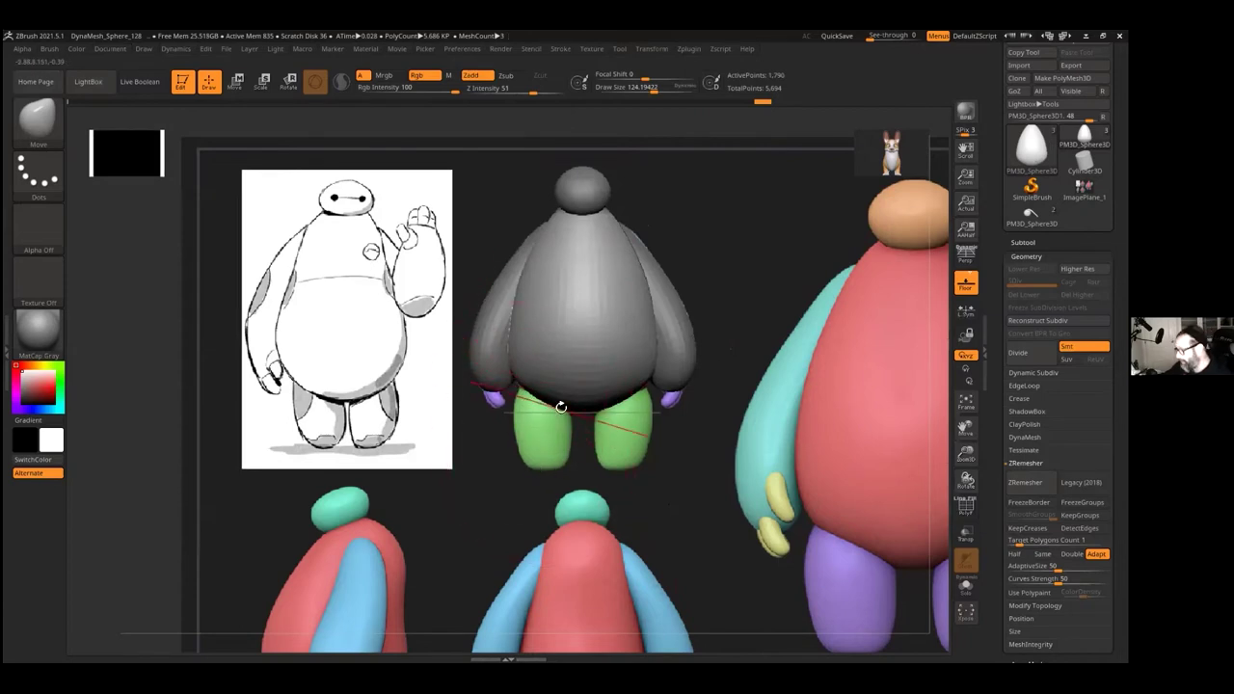
pyautogui.click(689, 49)
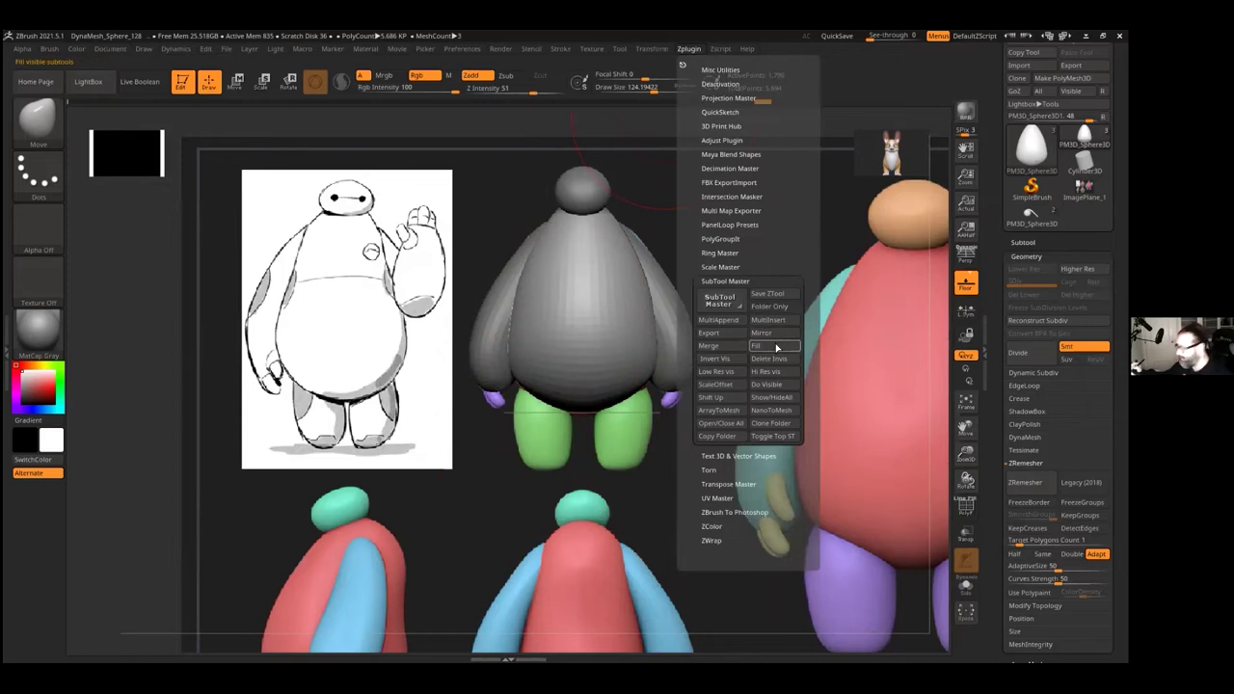
# Step: Append a Sphere3D after the arms subtool and make the new sphere active
pyautogui.click(1023, 242)
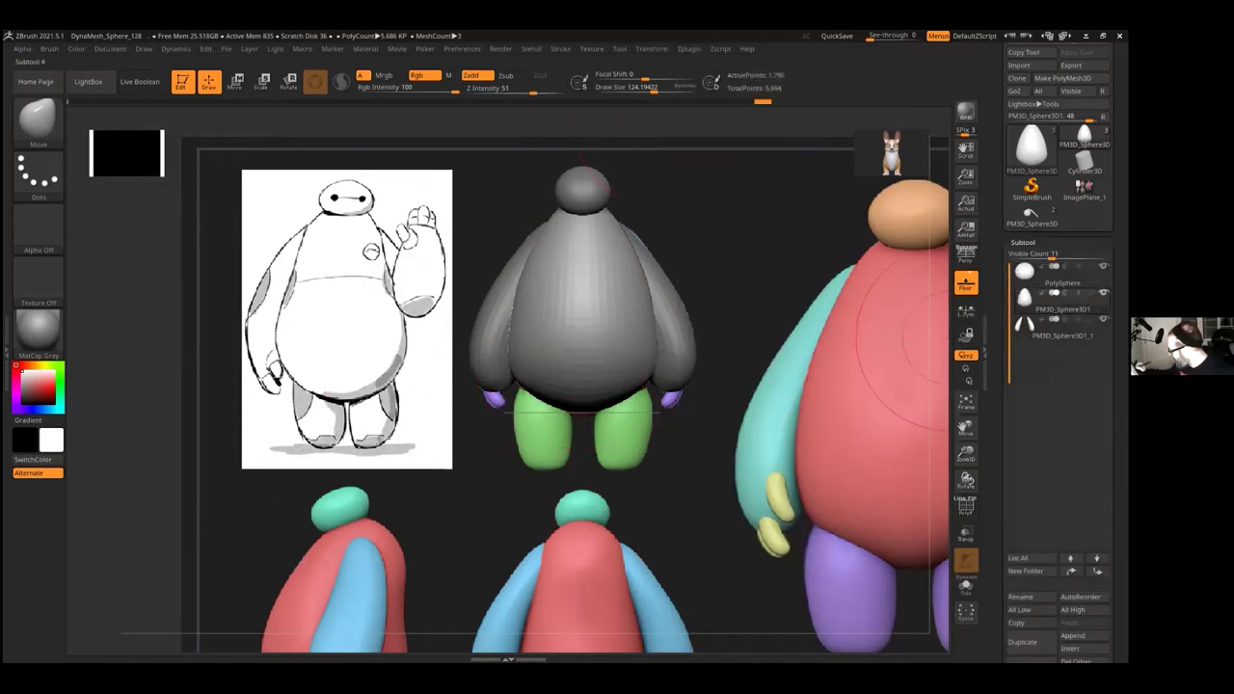
pyautogui.click(1061, 327)
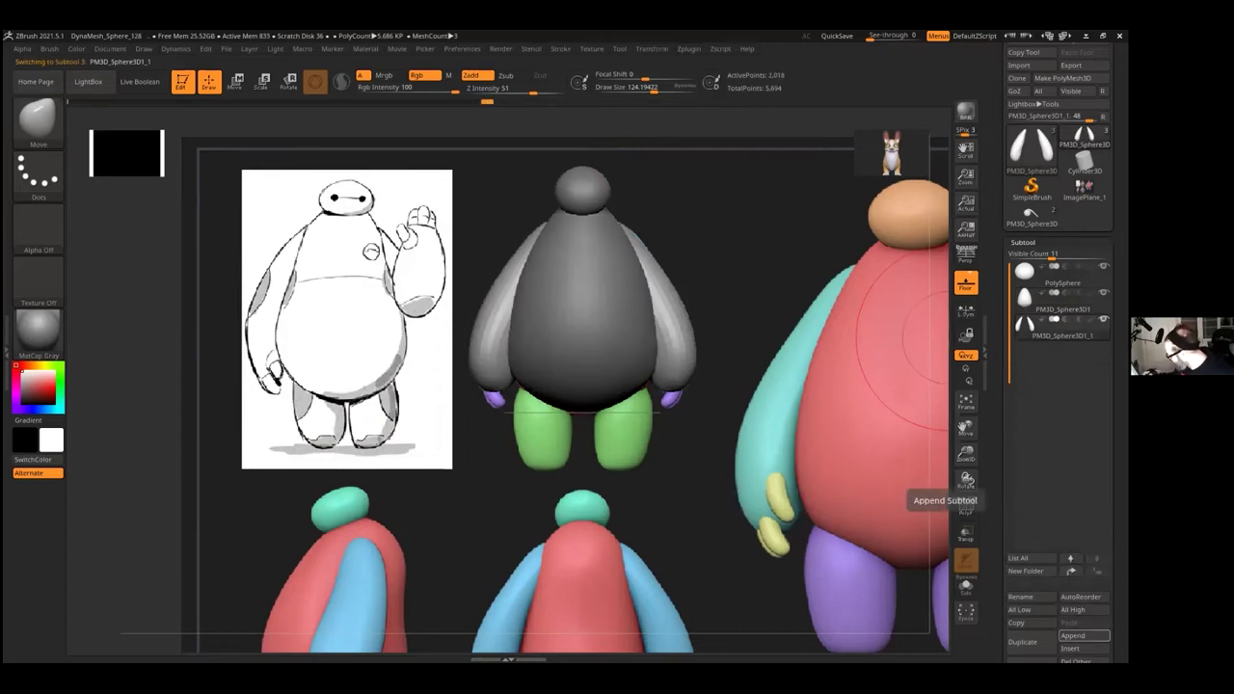
pyautogui.click(1084, 636)
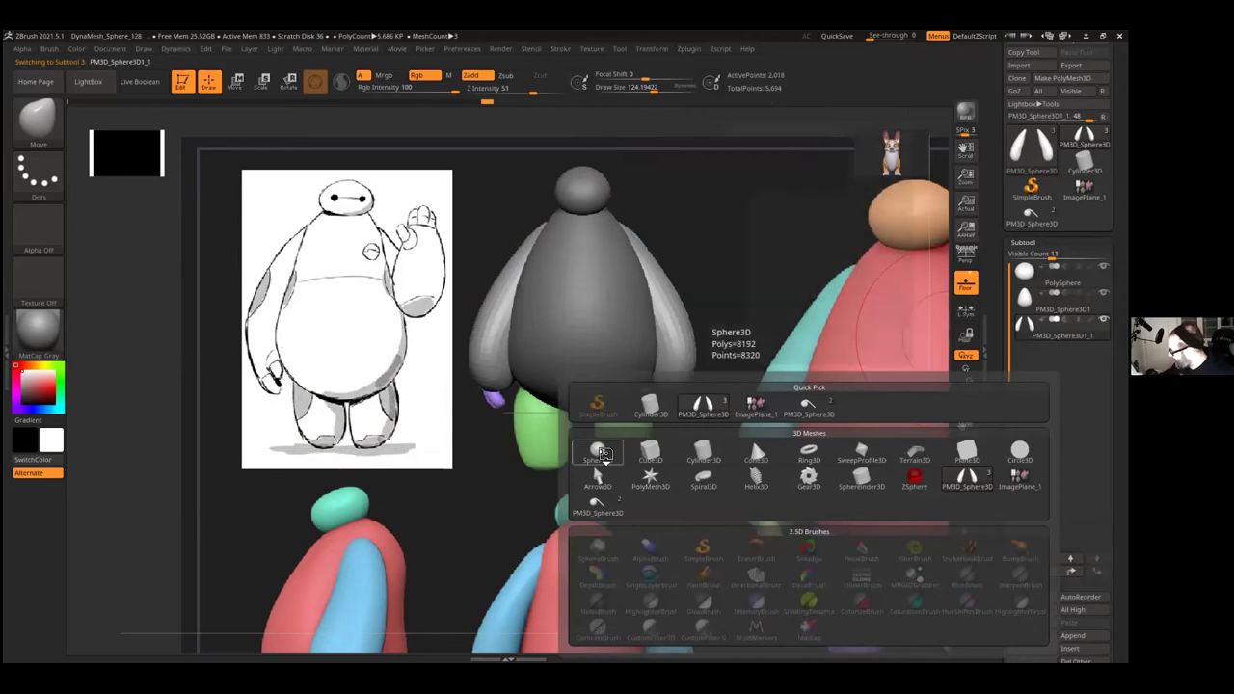
pyautogui.click(598, 450)
pyautogui.click(1063, 353)
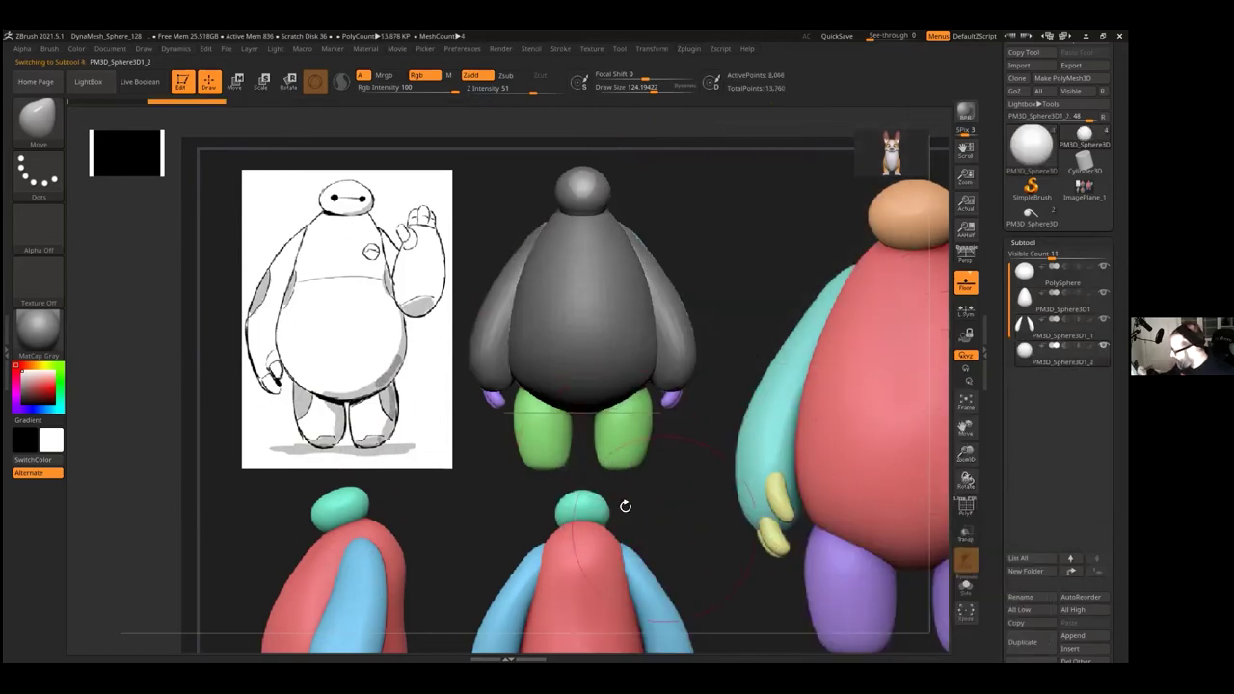
# Step: Move the sphere down onto the top of the reference leg on the viewer's left and scale it to the leg's width
pyautogui.click(236, 83)
pyautogui.moveTo(582, 123); pyautogui.dragTo(583, 357)
pyautogui.moveTo(514, 427); pyautogui.dragTo(472, 432)
pyautogui.moveTo(540, 355); pyautogui.dragTo(540, 342)
pyautogui.moveTo(548, 418); pyautogui.dragTo(497, 400)
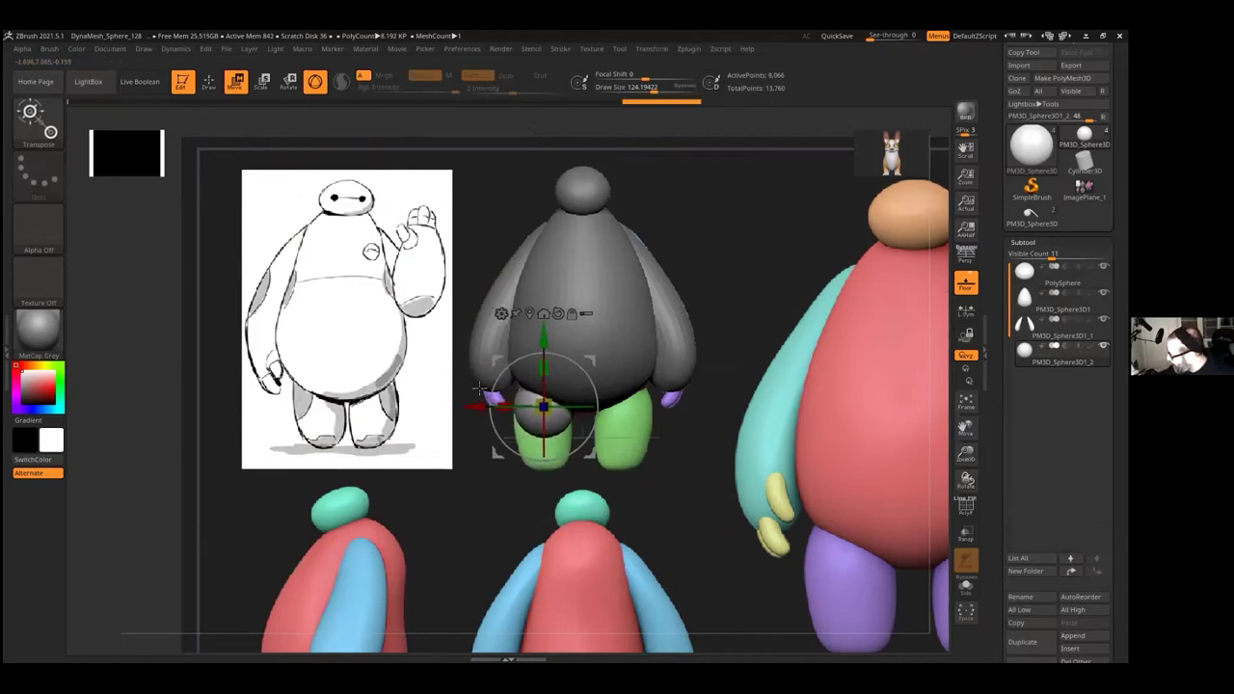
pyautogui.moveTo(544, 339); pyautogui.dragTo(544, 333)
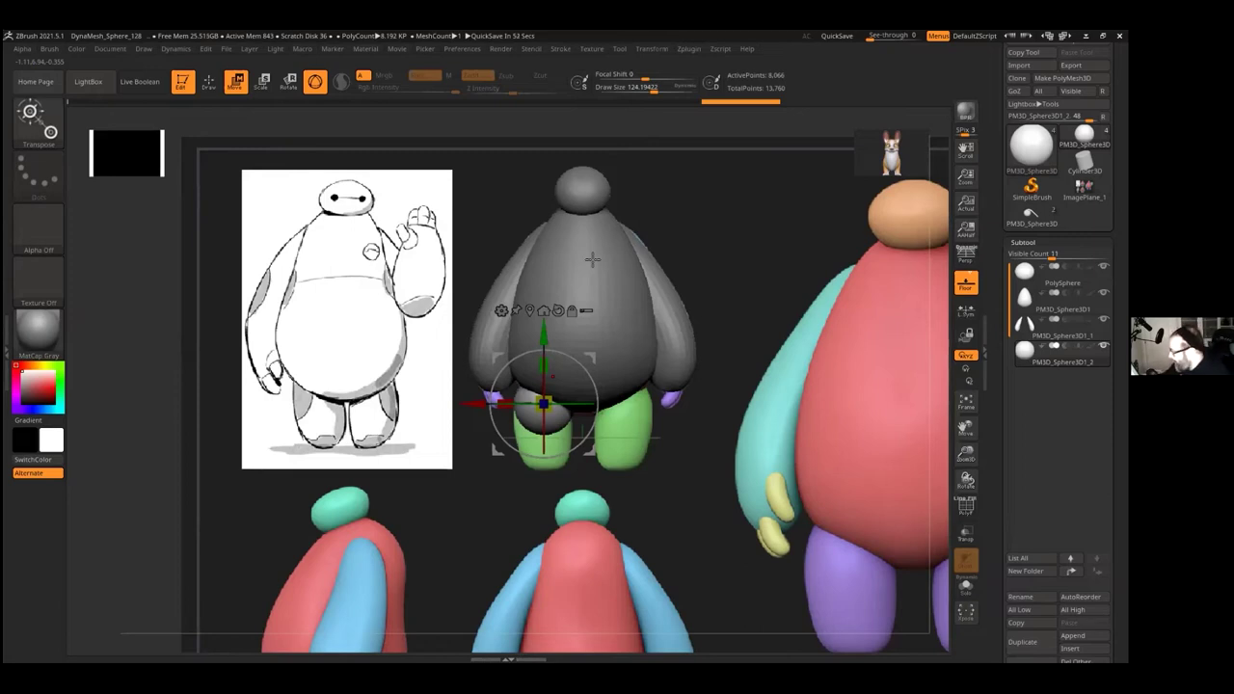
# Step: Return to Draw mode and convert the leg sphere to a DynaMesh at Resolution 128
pyautogui.click(209, 81)
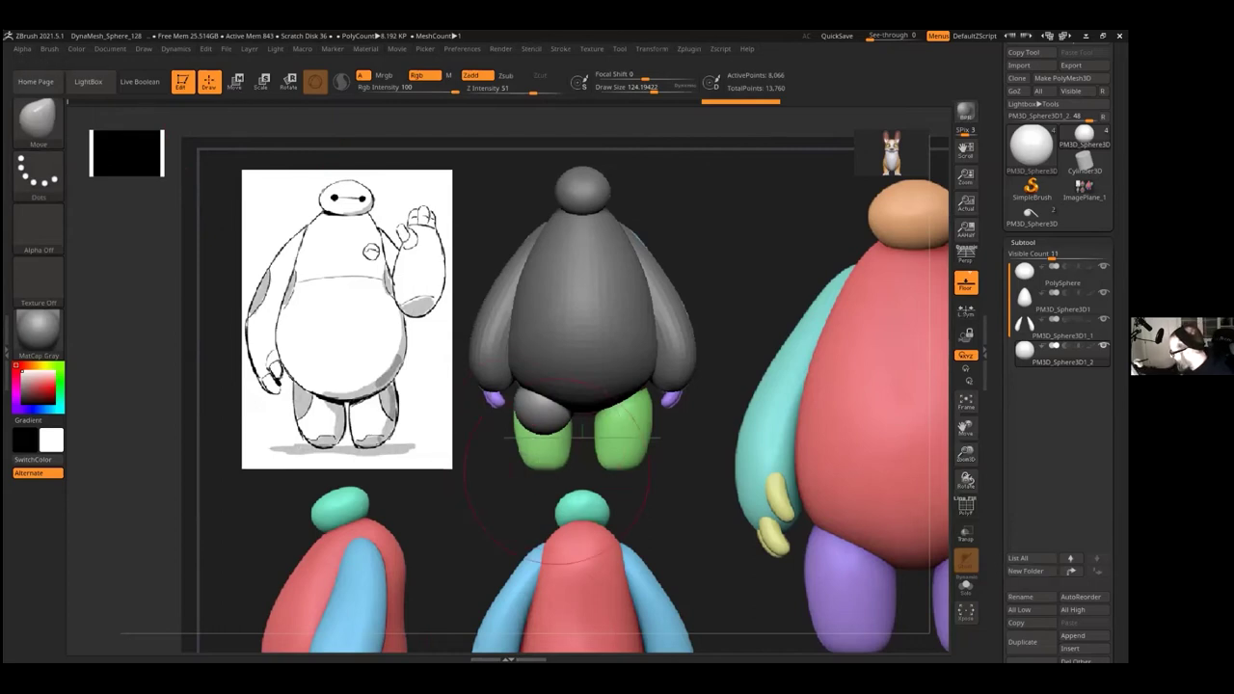
pyautogui.click(1023, 242)
pyautogui.click(1026, 257)
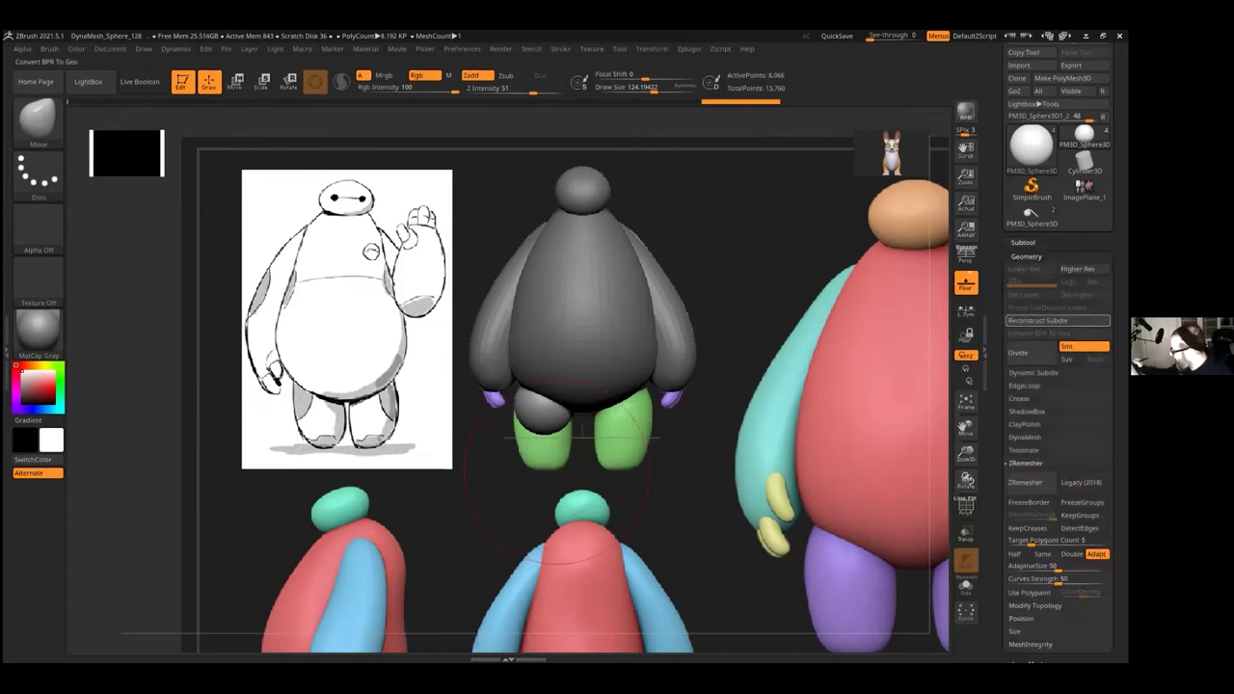
pyautogui.click(1025, 437)
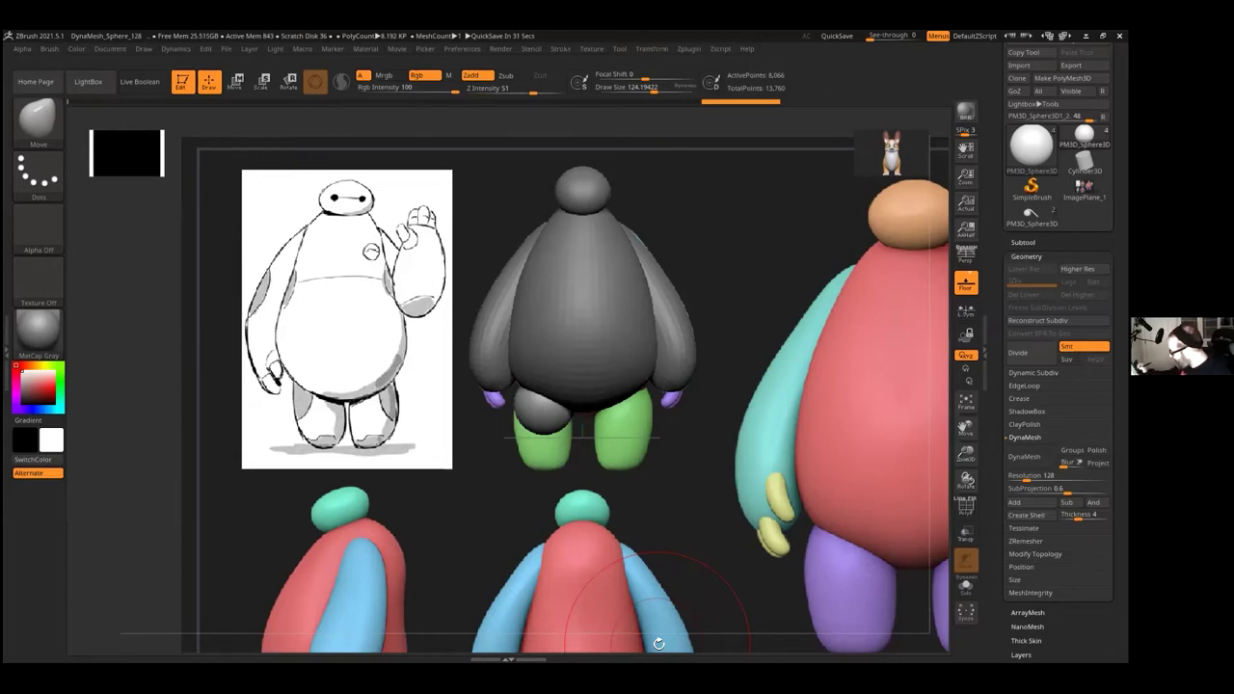
pyautogui.click(1031, 456)
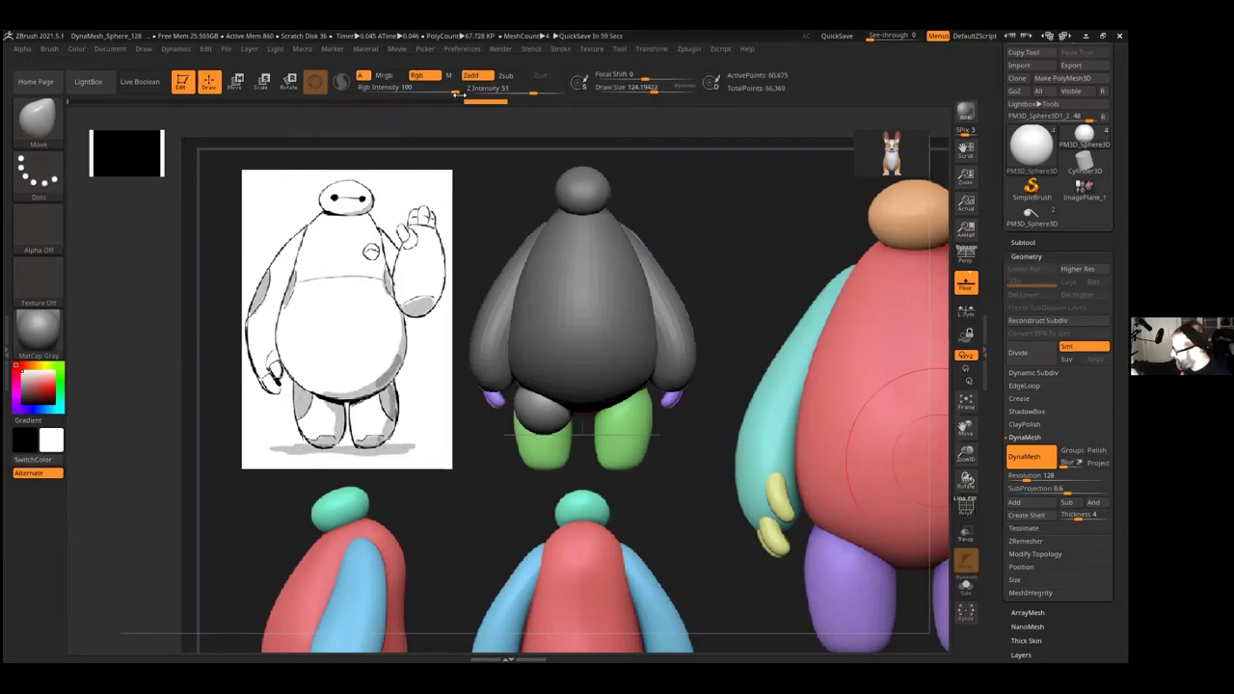
# Step: Stretch the sphere down to the foot of the reference leg with the Move brush at about 114, and reduce Draw Size to about 73
pyautogui.moveTo(653, 88); pyautogui.dragTo(657, 88)
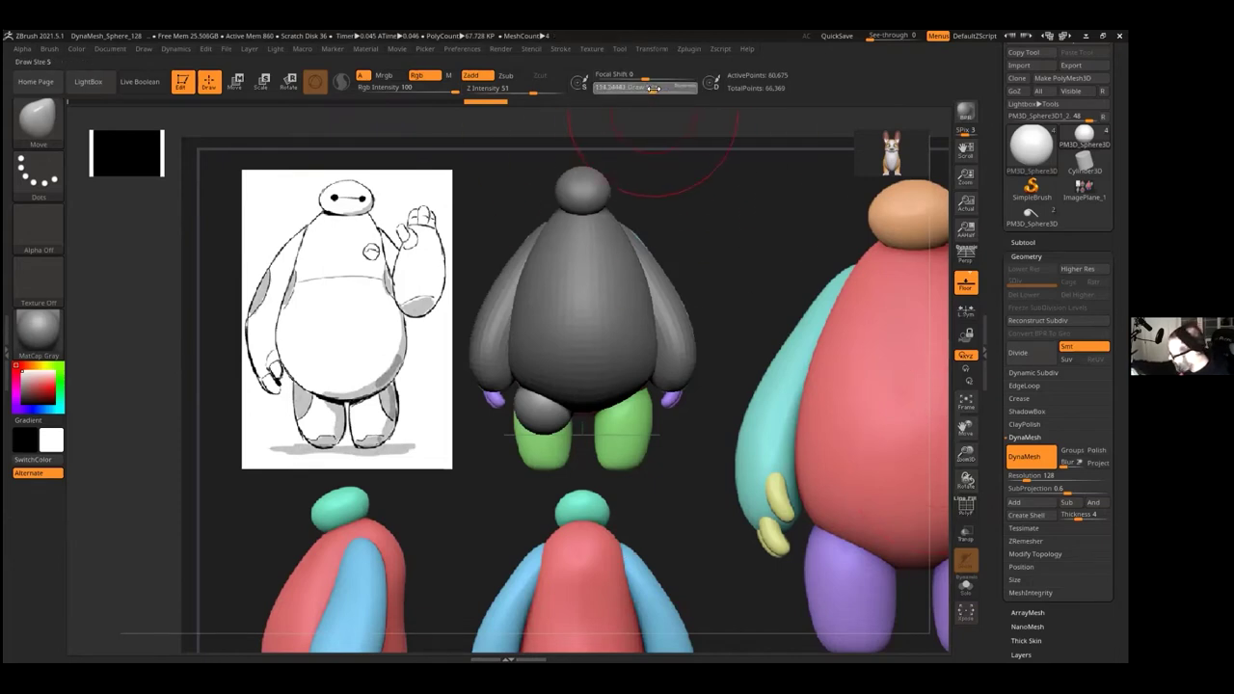
pyautogui.moveTo(543, 433)
pyautogui.mouseDown()
pyautogui.moveTo(542, 503)
pyautogui.moveTo(550, 492)
pyautogui.mouseUp()
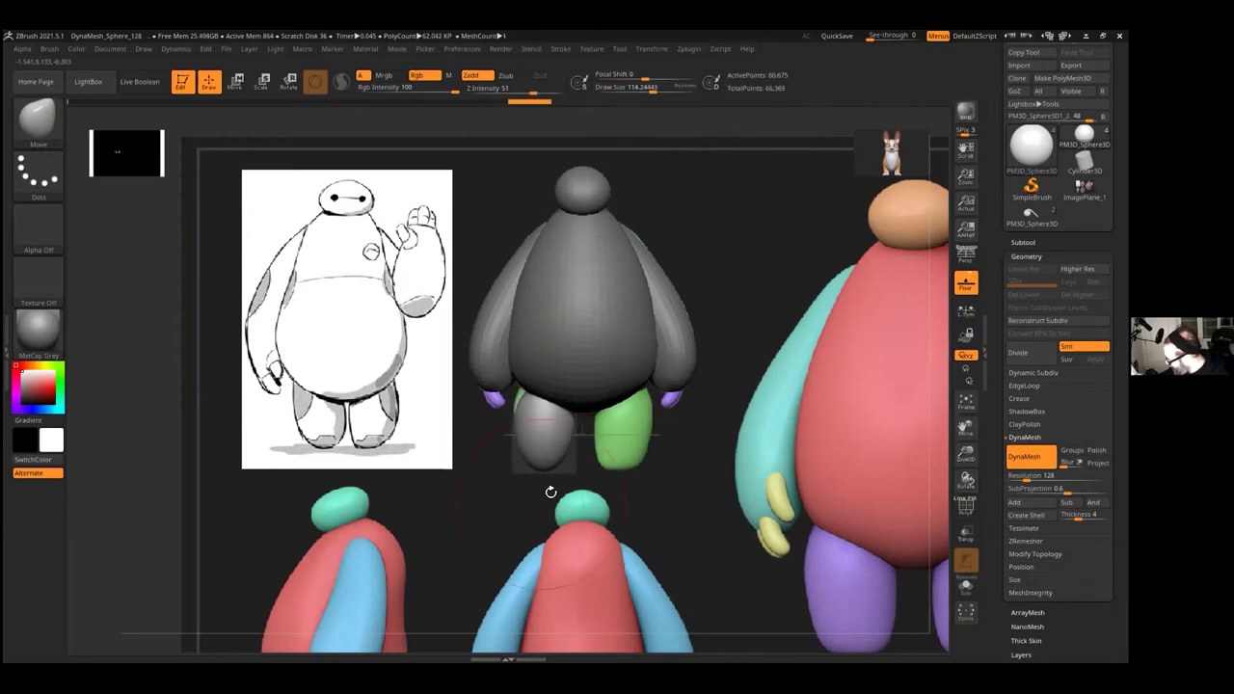
pyautogui.moveTo(651, 88); pyautogui.dragTo(647, 88)
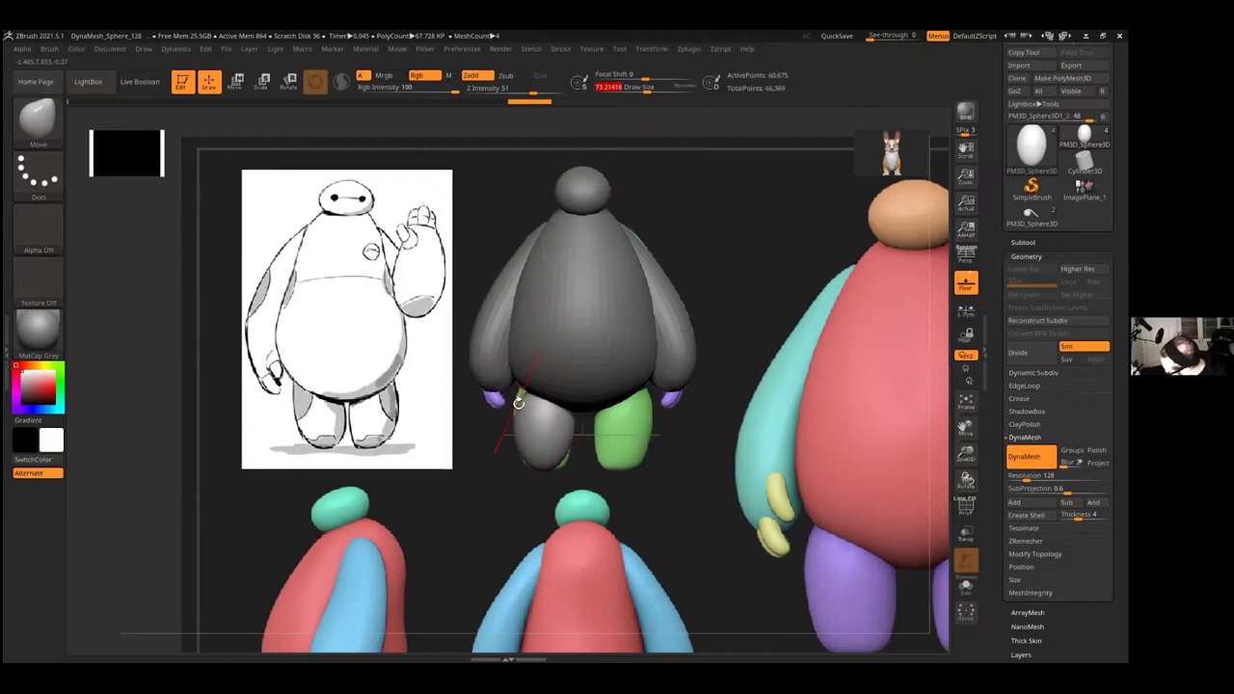
# Step: Try to refine the leg's outline over the front reference with the Move brush, using draw sizes of about 73 and 57
pyautogui.moveTo(521, 400); pyautogui.dragTo(516, 382)
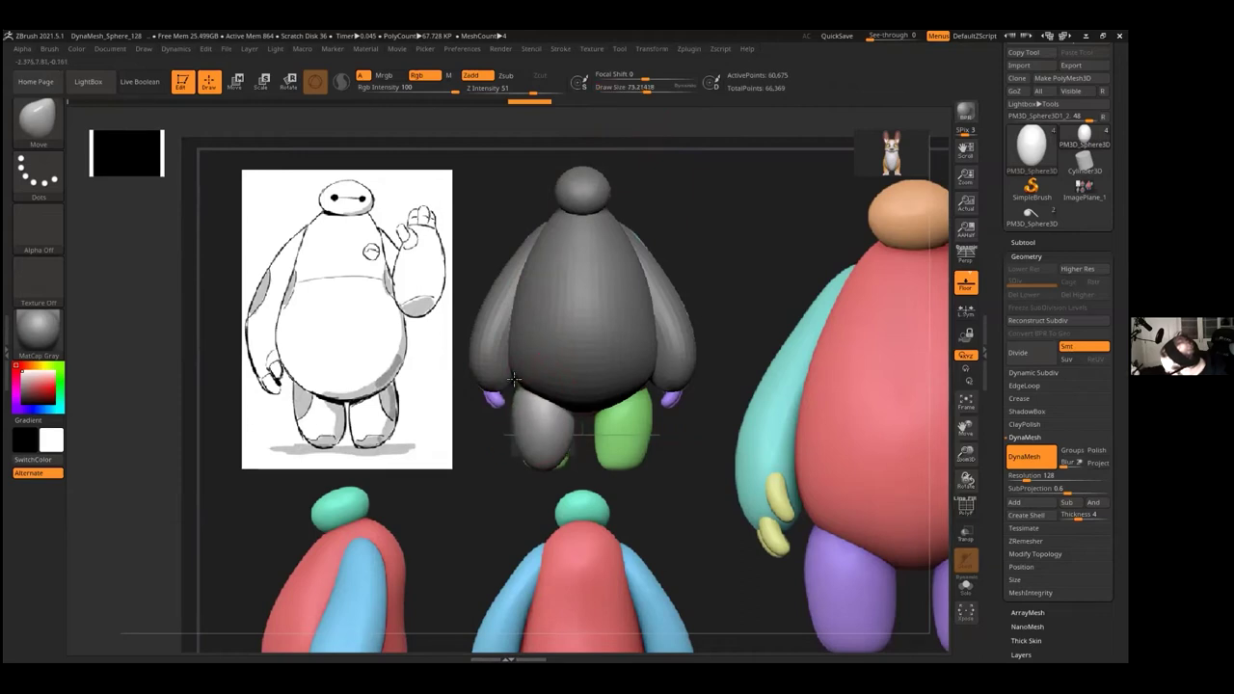
pyautogui.moveTo(571, 466); pyautogui.dragTo(570, 434)
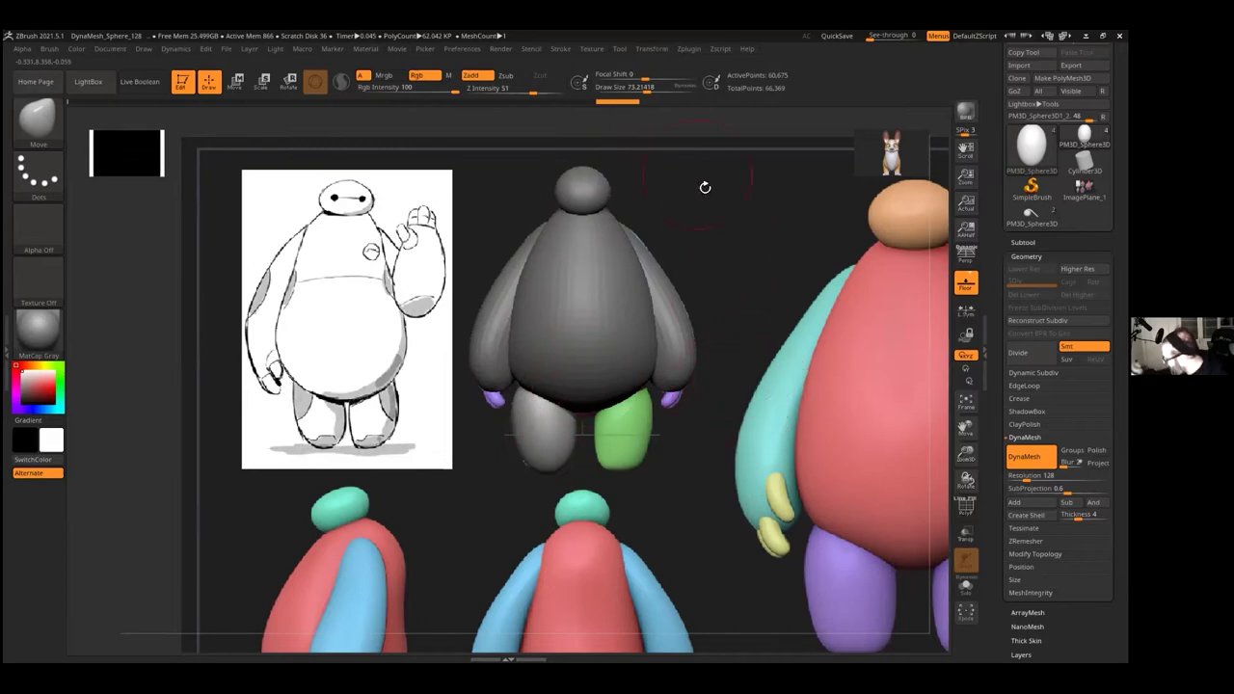
pyautogui.moveTo(649, 88); pyautogui.dragTo(651, 89)
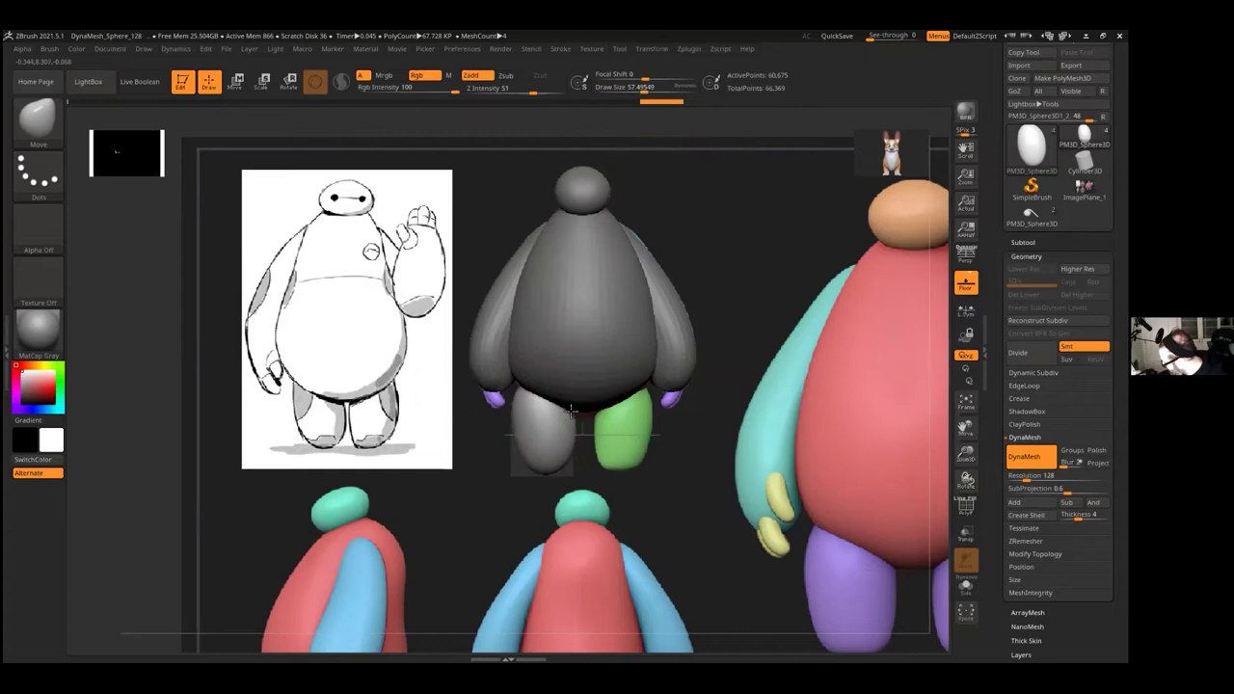
pyautogui.keyDown('ctrl'); pyautogui.moveTo(716, 385); pyautogui.dragTo(722, 399); pyautogui.keyUp('ctrl')
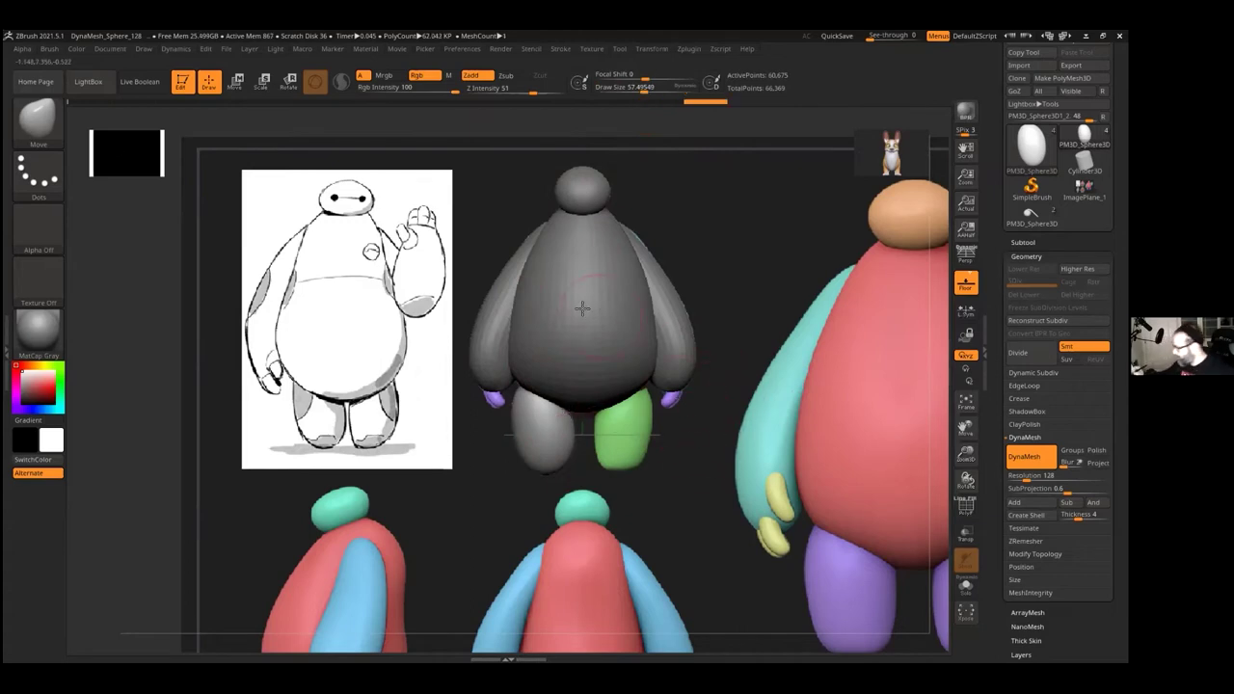
pyautogui.hotkey('ctrl', 'z')
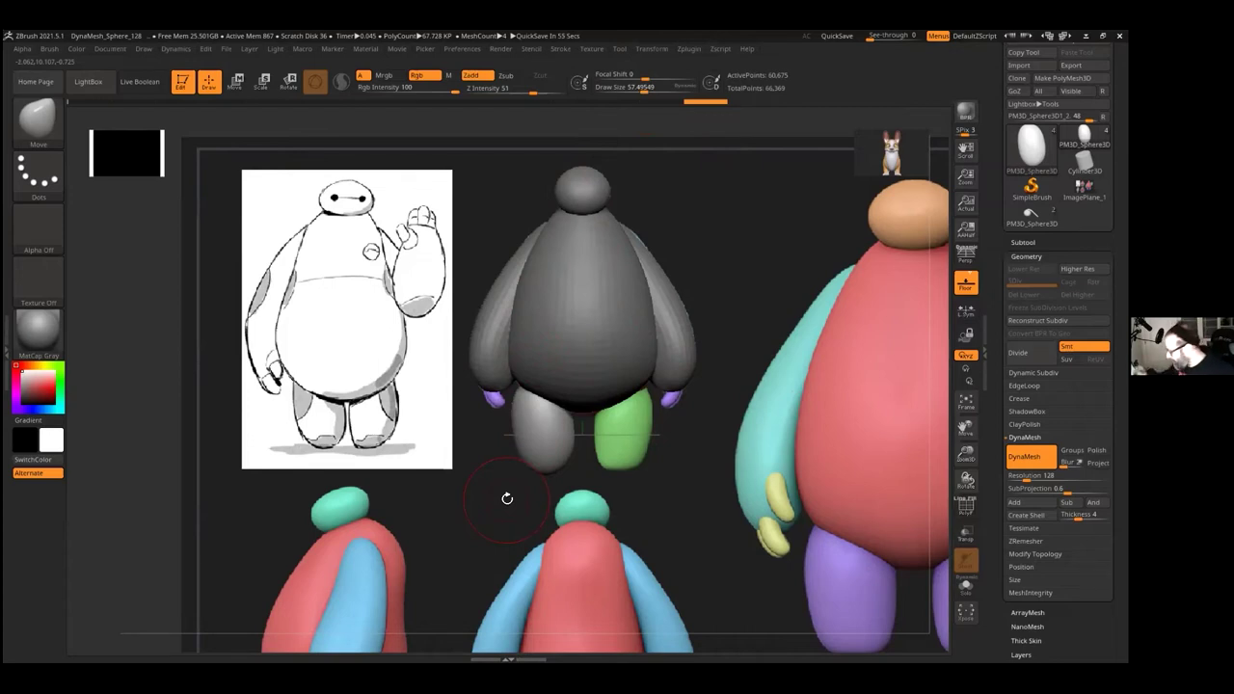
# Step: Undo the leg shaping back to the unshaped sphere under the body
pyautogui.moveTo(966, 177); pyautogui.dragTo(984, 94)
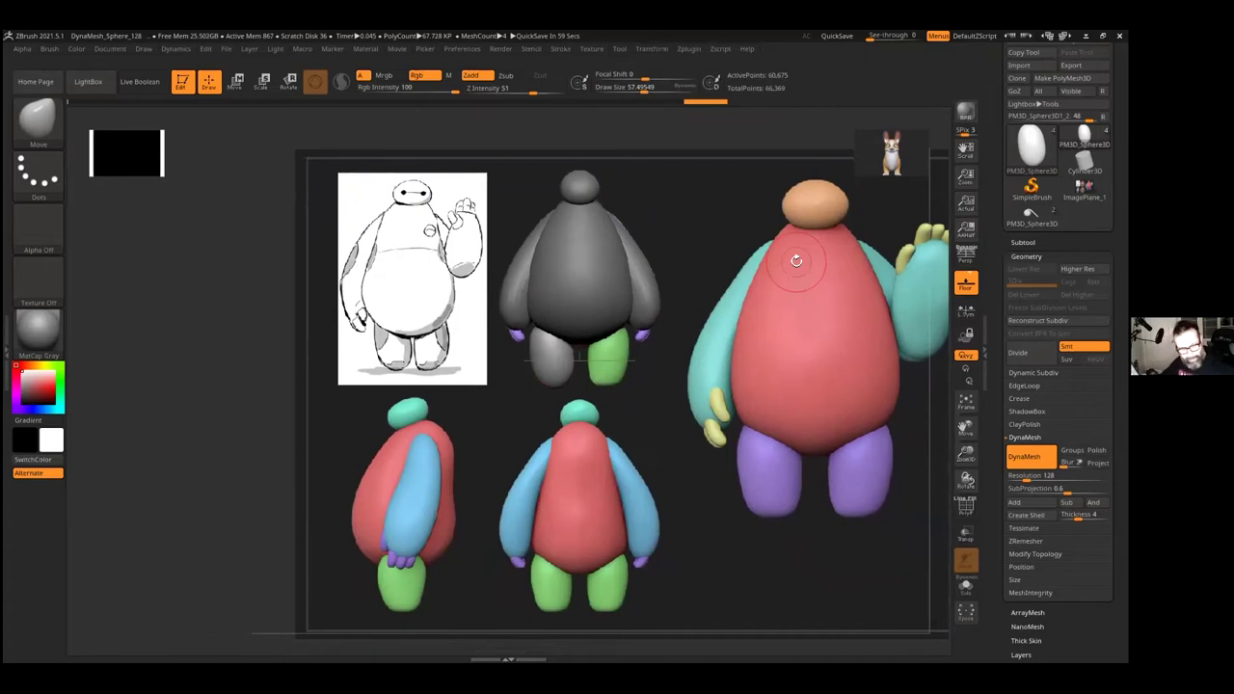
pyautogui.hotkey('ctrl', 'z')
pyautogui.hotkey('ctrl', 'z')
pyautogui.hotkey('ctrl', 'z')
pyautogui.hotkey('ctrl', 'z')
pyautogui.hotkey('ctrl', 'z')
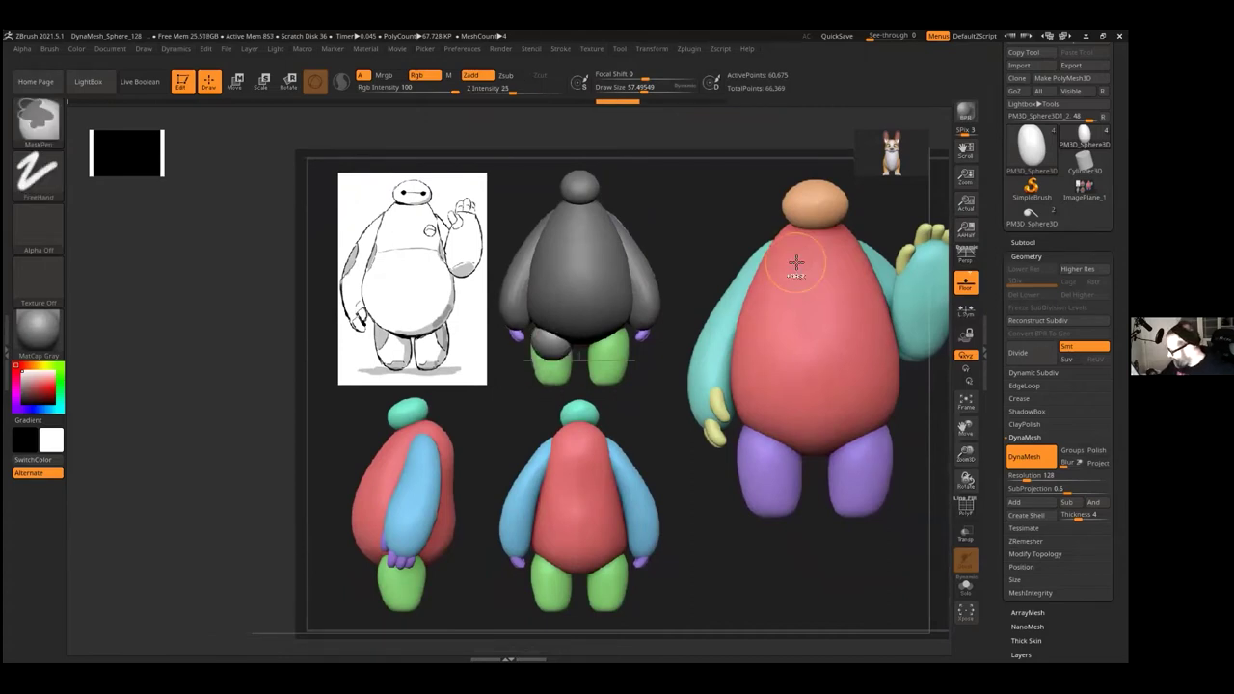
# Step: Move the leg sphere horizontally under the body onto the opposite leg of the front reference
pyautogui.press('w')
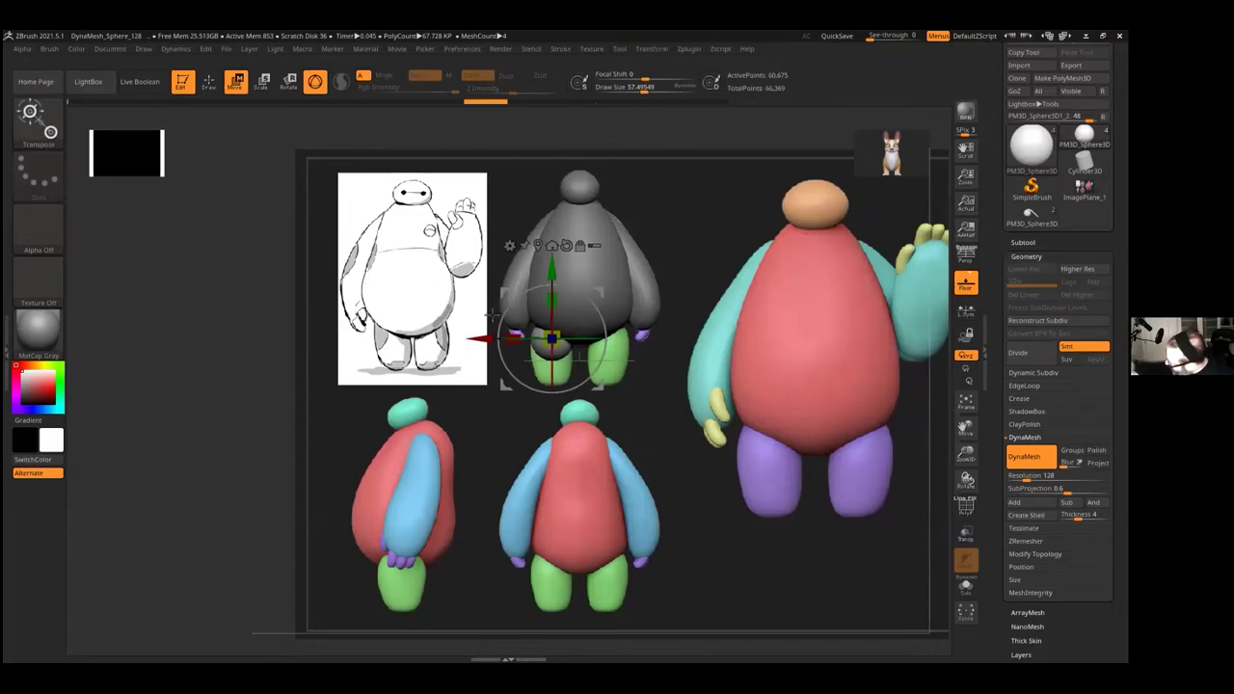
pyautogui.moveTo(483, 337); pyautogui.dragTo(546, 338)
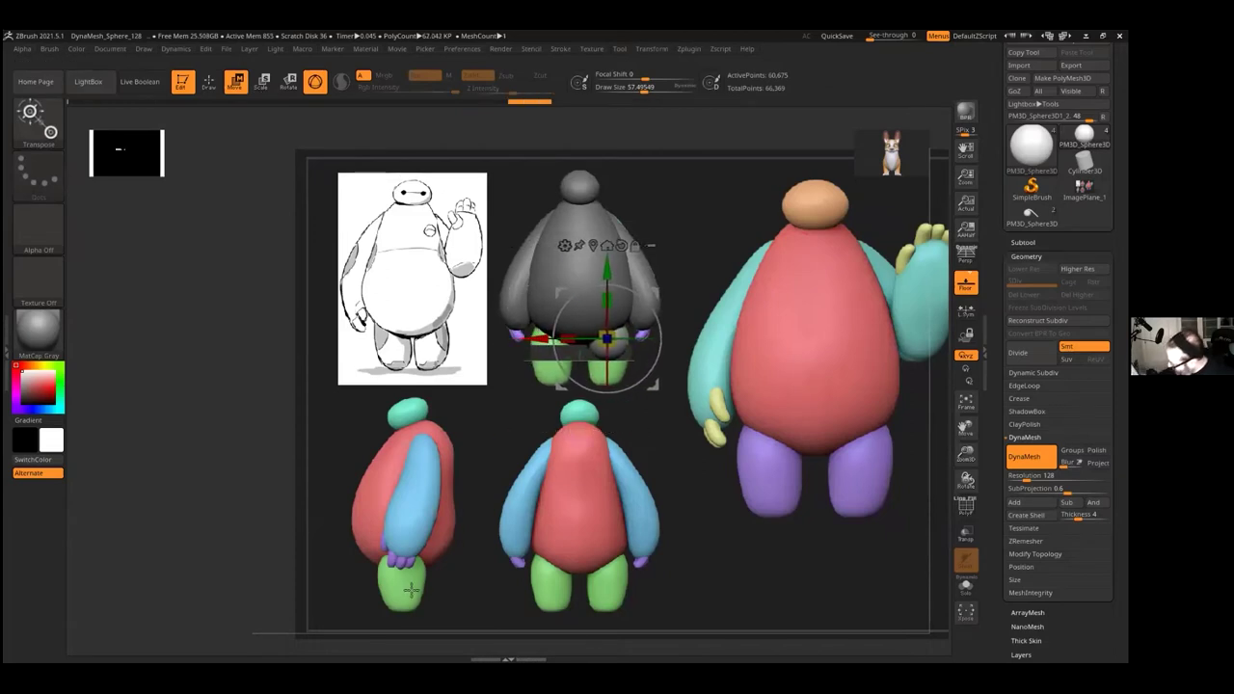
pyautogui.click(221, 88)
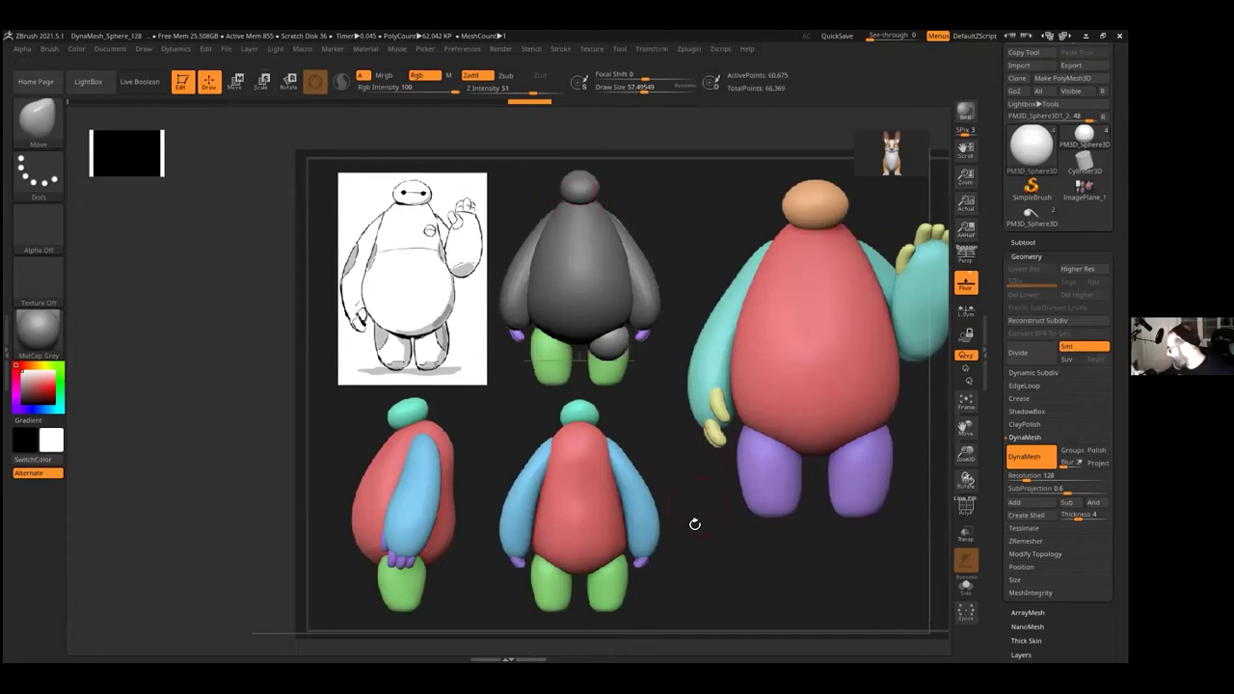
# Step: Stretch the sphere into a leg matching the front reference with the Move brush, using draw sizes of about 73 and 55
pyautogui.click(648, 87)
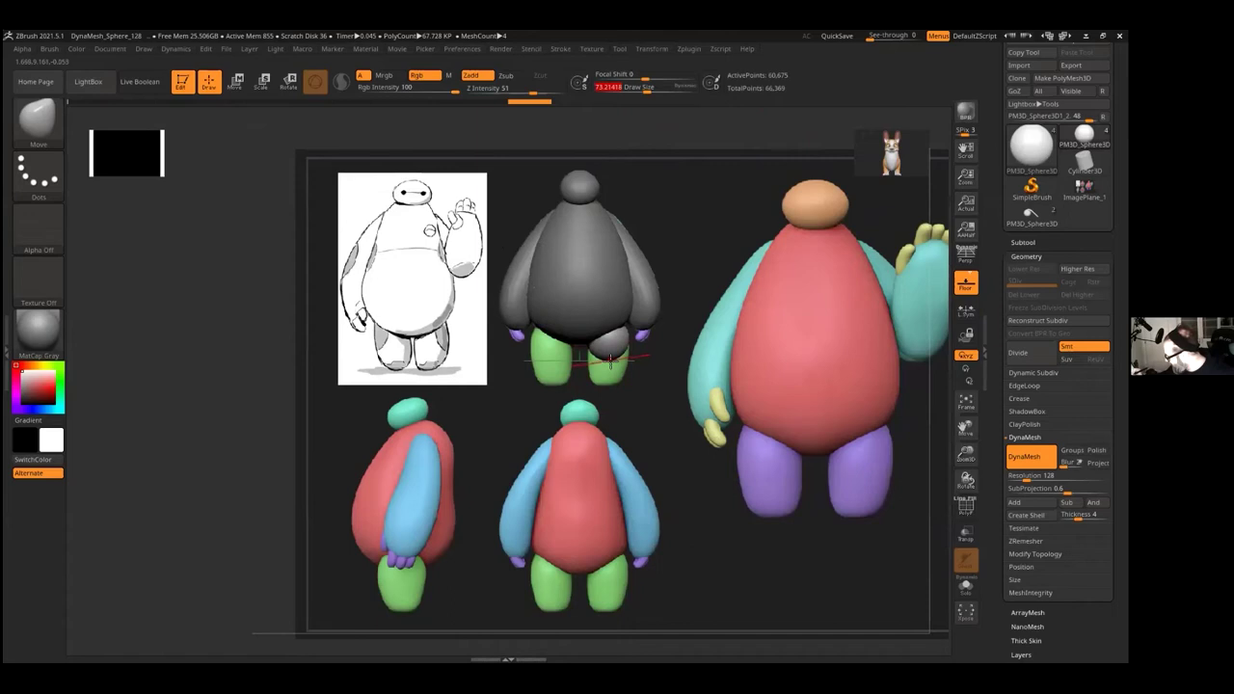
pyautogui.moveTo(609, 365)
pyautogui.mouseDown()
pyautogui.moveTo(608, 405)
pyautogui.moveTo(631, 375)
pyautogui.mouseUp()
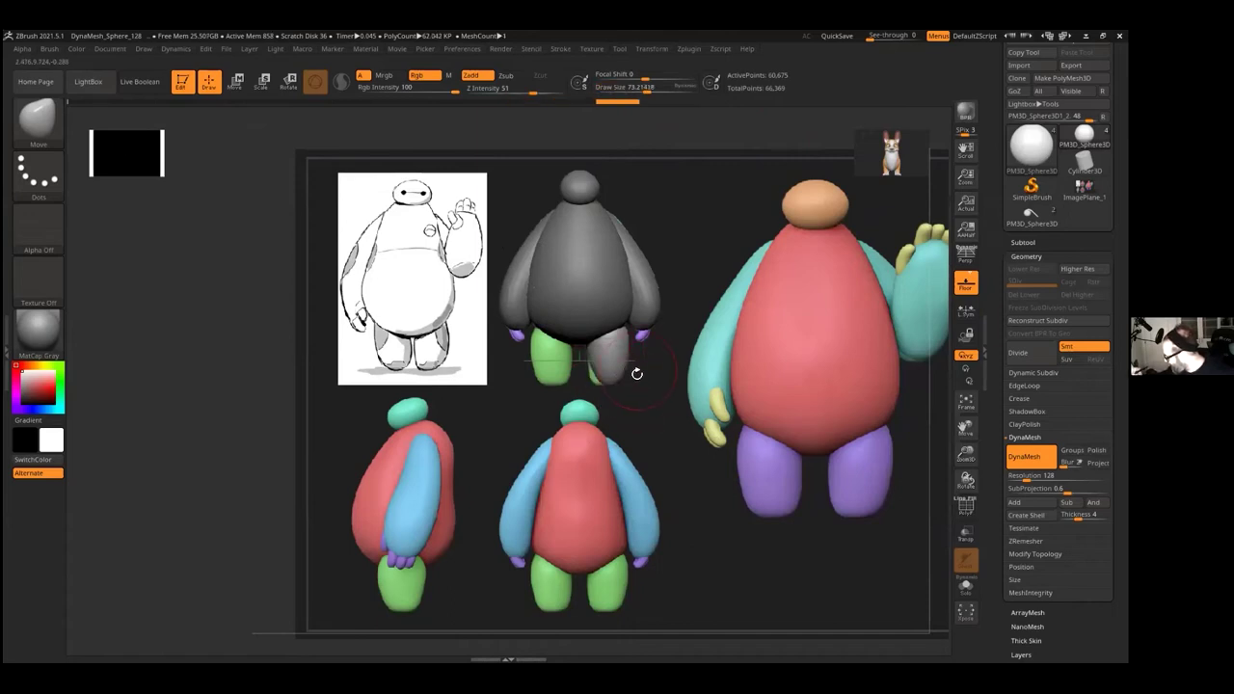
pyautogui.click(650, 87)
pyautogui.moveTo(642, 88); pyautogui.dragTo(624, 87)
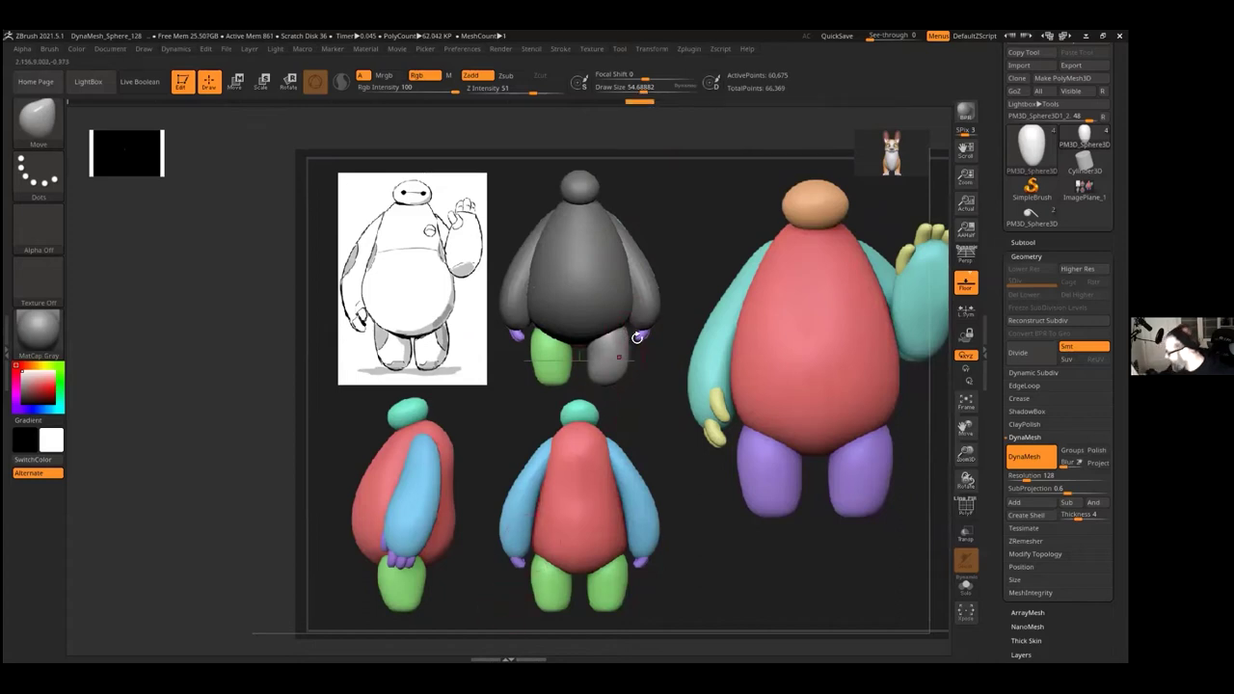
# Step: Switch to the stored side view and lower the model opacity so the reference shows through the model
pyautogui.click(109, 48)
pyautogui.click(176, 460)
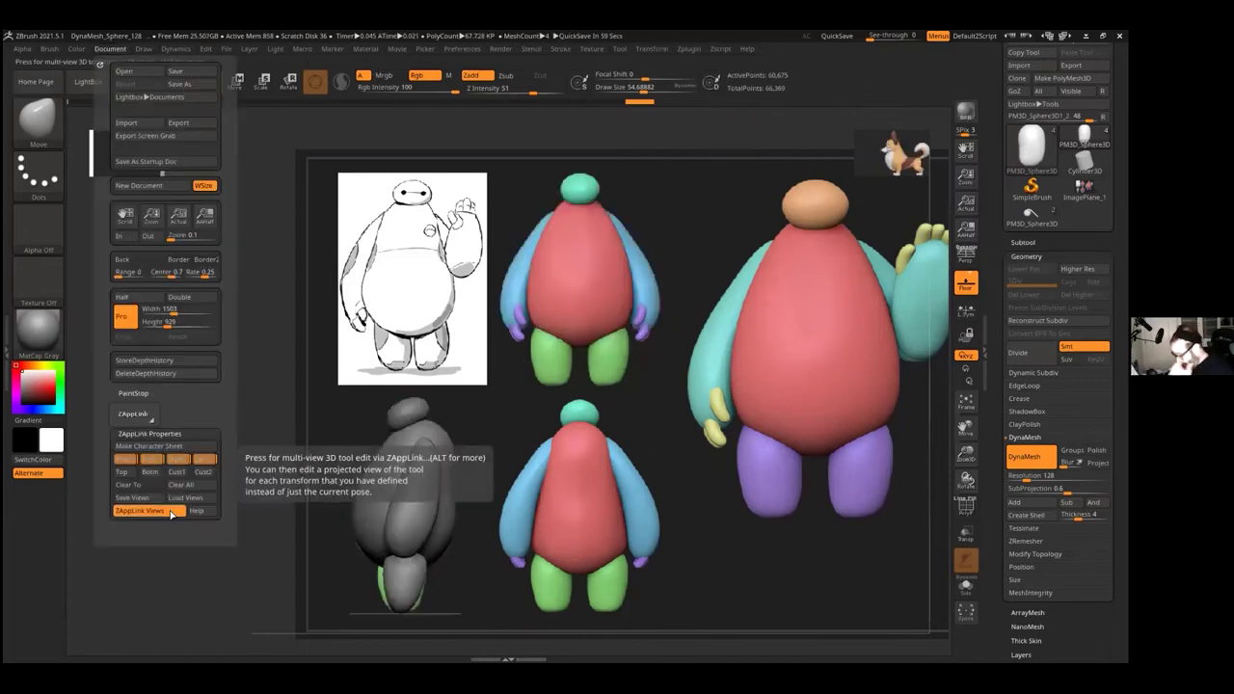
pyautogui.moveTo(643, 86); pyautogui.dragTo(649, 88)
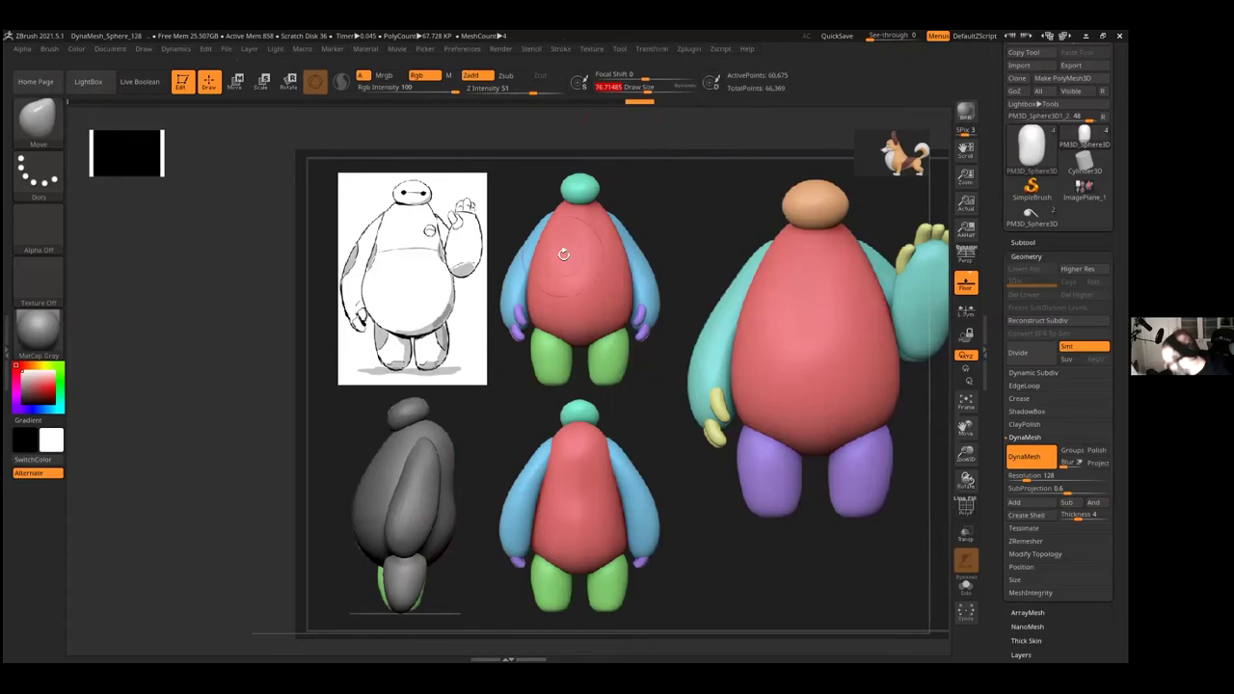
pyautogui.click(591, 48)
pyautogui.click(618, 165)
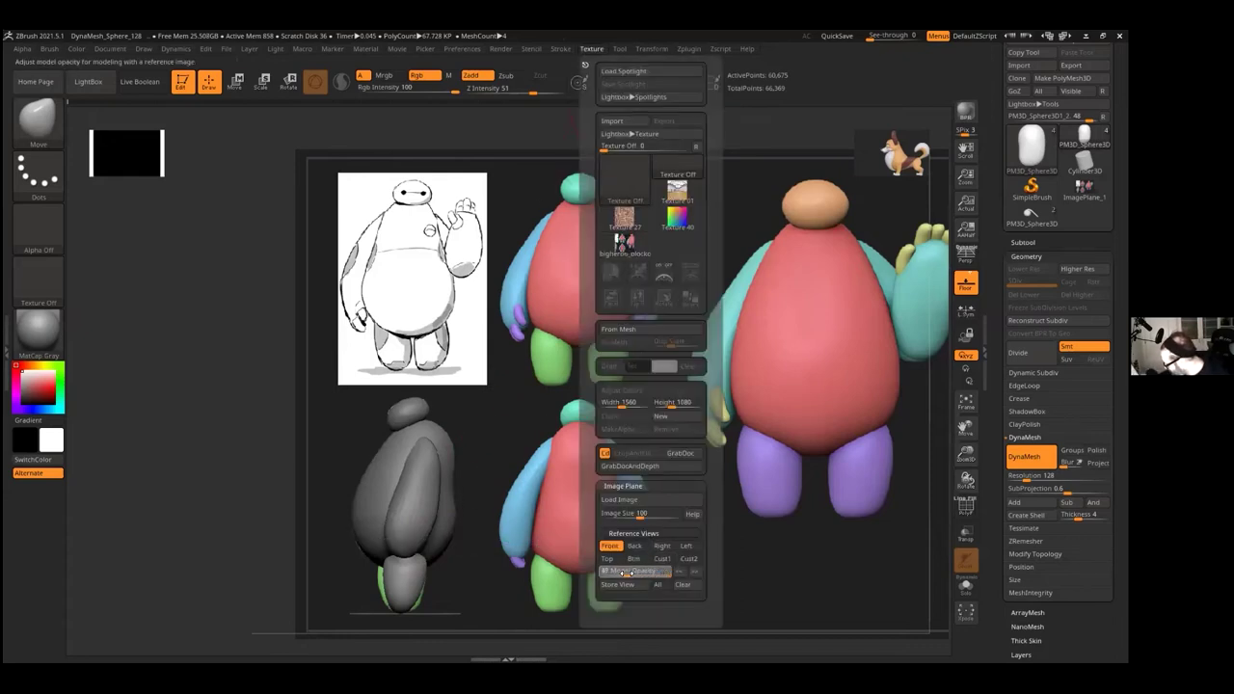
pyautogui.click(623, 572)
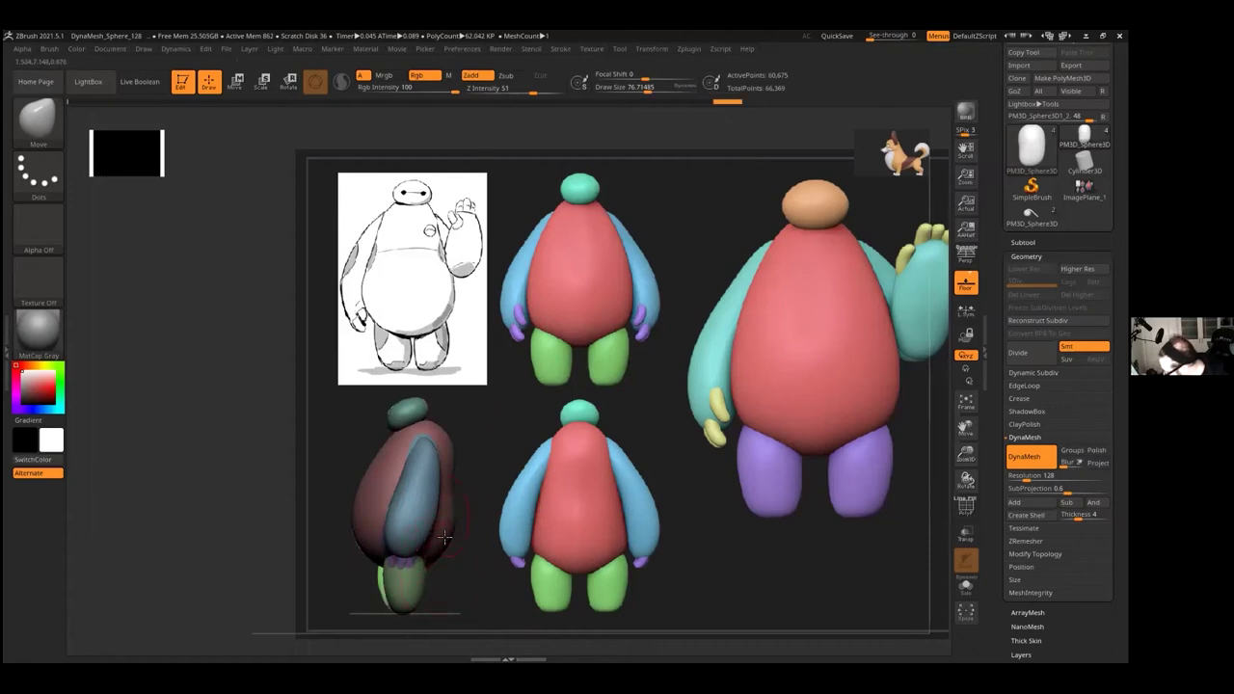
# Step: Reshape the leg to match the side reference with the Move brush at draw sizes of about 80 and 55, locking the camera
pyautogui.moveTo(640, 88); pyautogui.dragTo(647, 88)
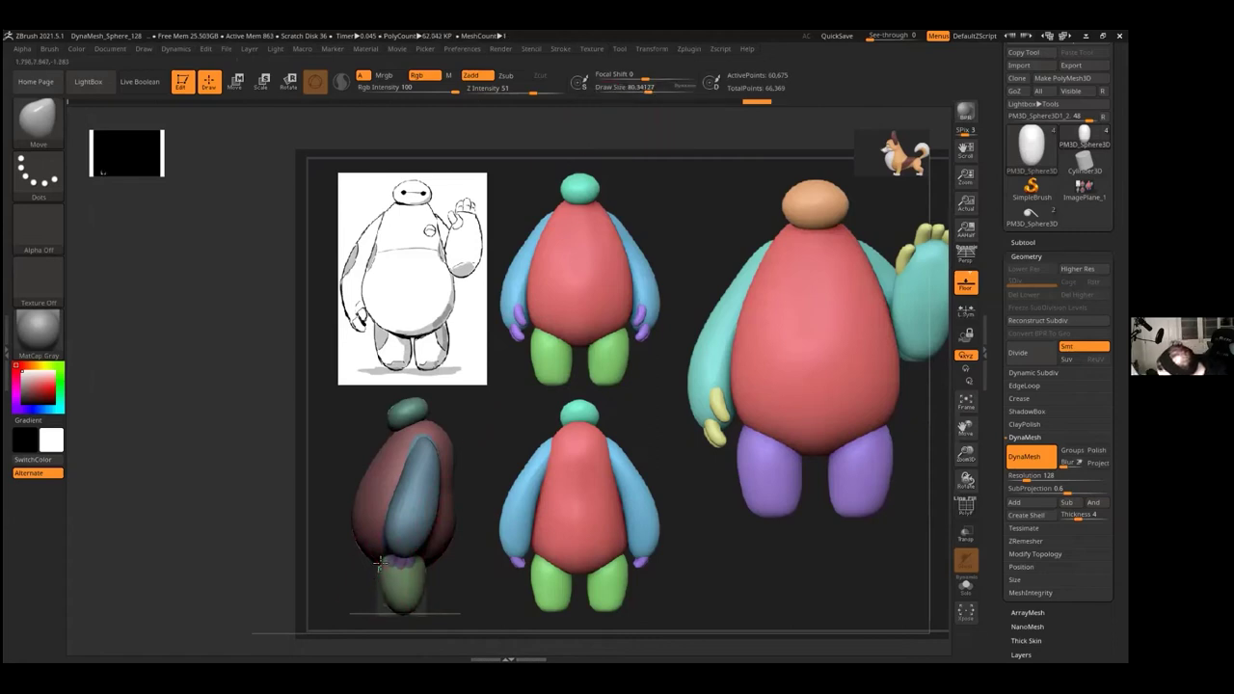
pyautogui.click(402, 607)
pyautogui.moveTo(404, 607); pyautogui.dragTo(402, 609)
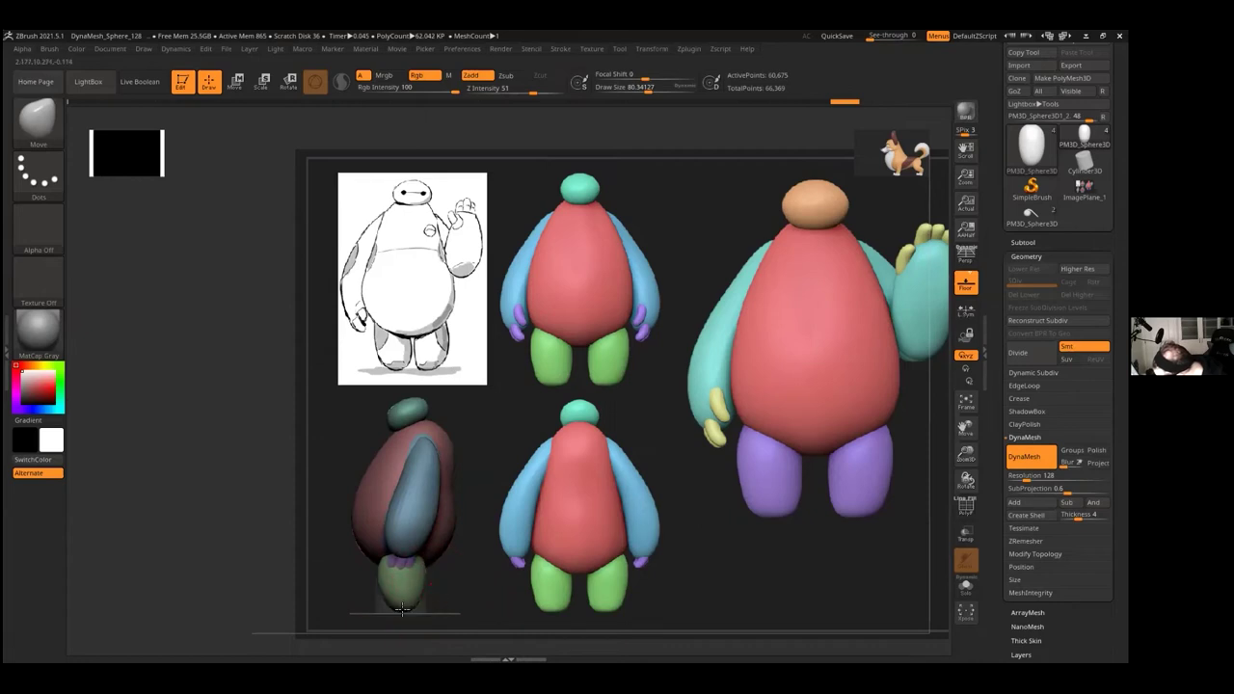
pyautogui.moveTo(652, 89); pyautogui.dragTo(639, 88)
pyautogui.click(965, 334)
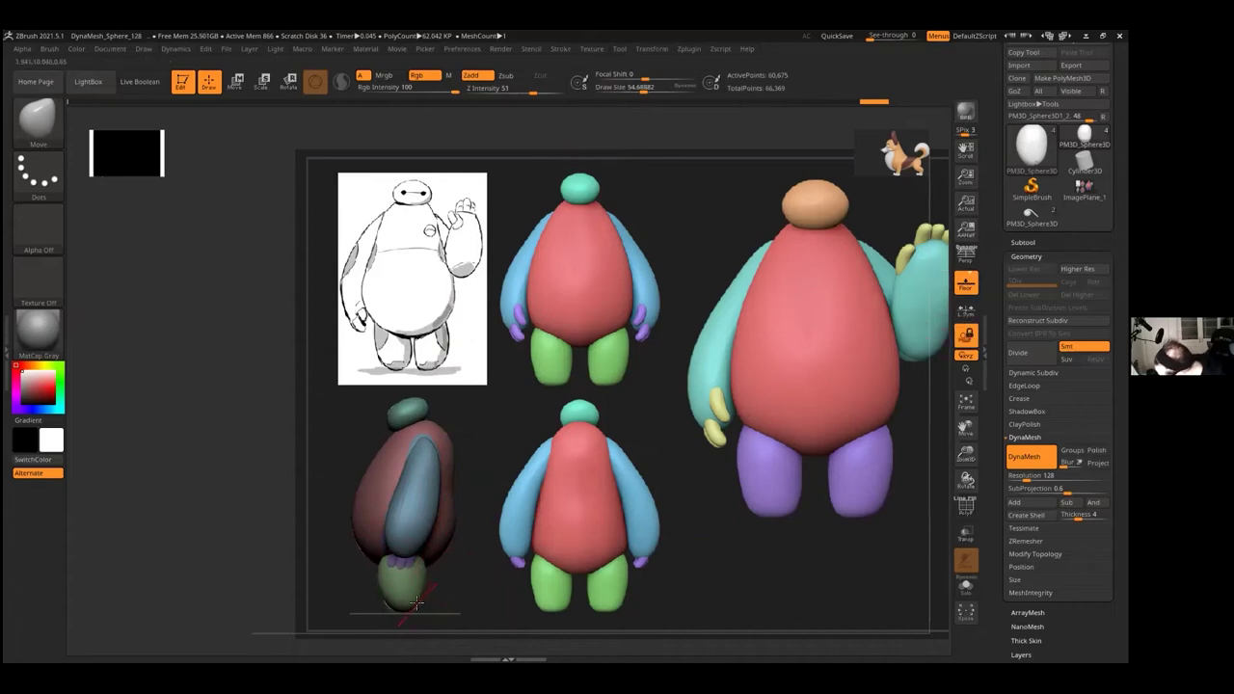
pyautogui.moveTo(416, 604); pyautogui.dragTo(374, 594)
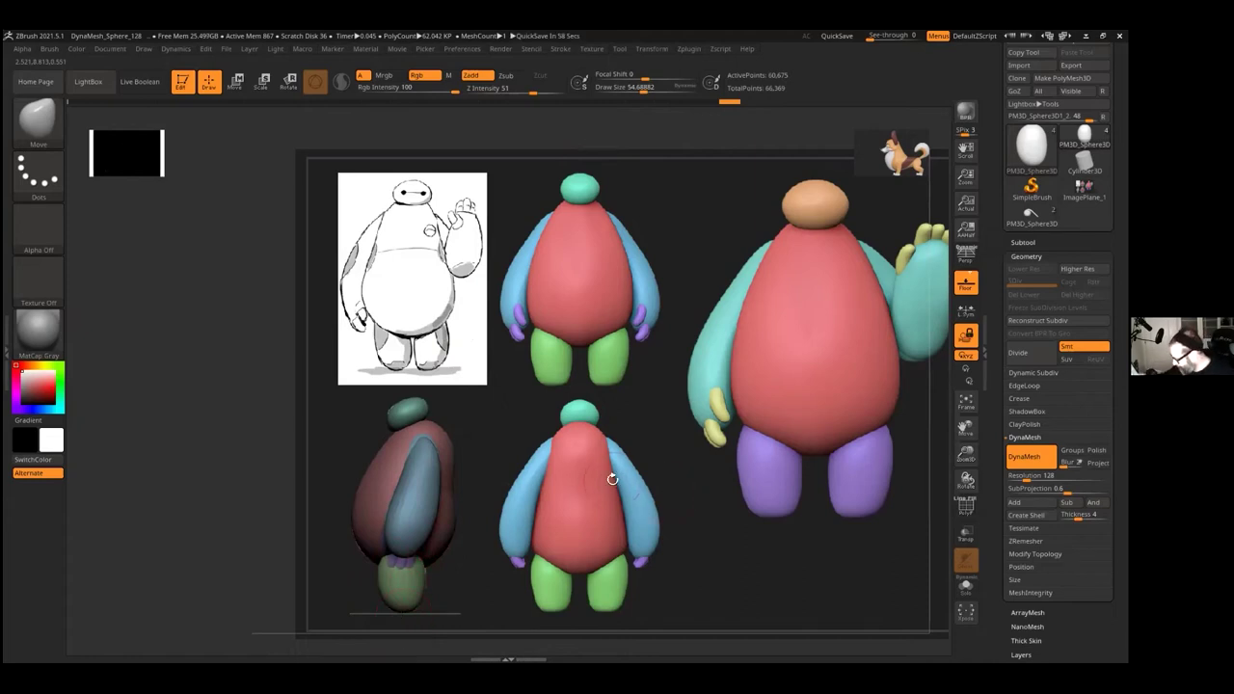
# Step: Unlock the camera, align the model over the back reference, and refine the upper leg with the Move brush
pyautogui.click(965, 336)
pyautogui.moveTo(836, 418); pyautogui.dragTo(756, 437)
pyautogui.keyDown('alt'); pyautogui.moveTo(684, 473); pyautogui.dragTo(797, 474); pyautogui.keyUp('alt')
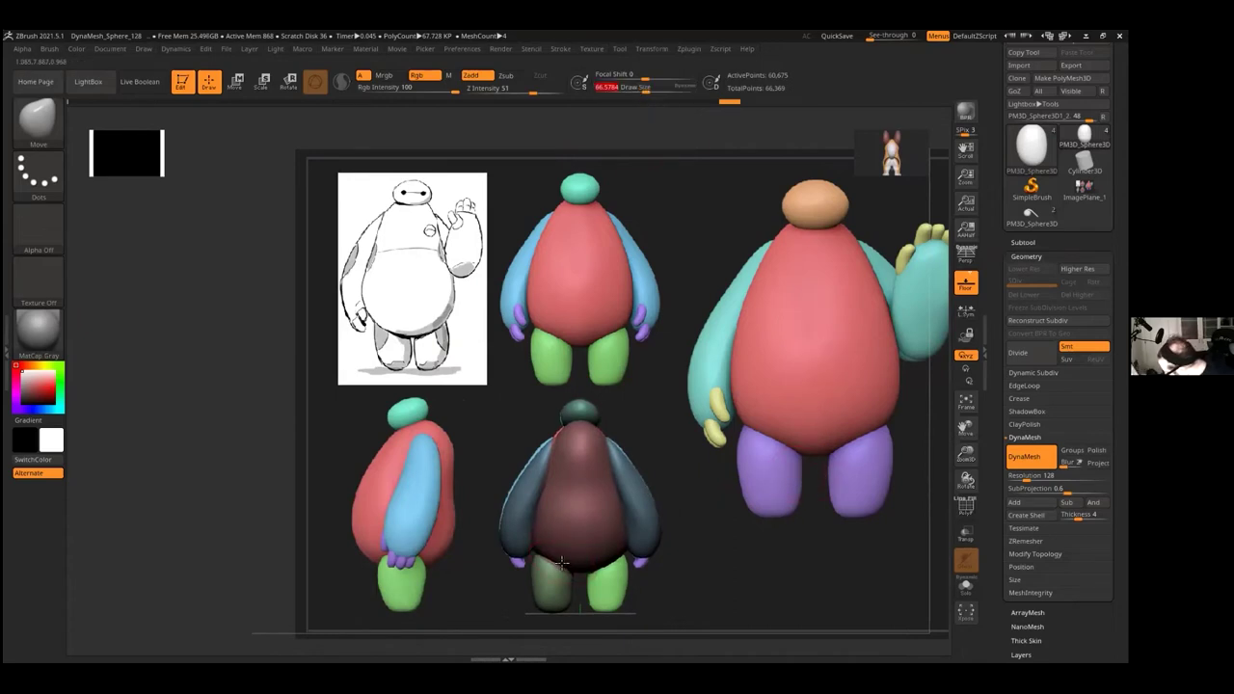
pyautogui.press('shift')
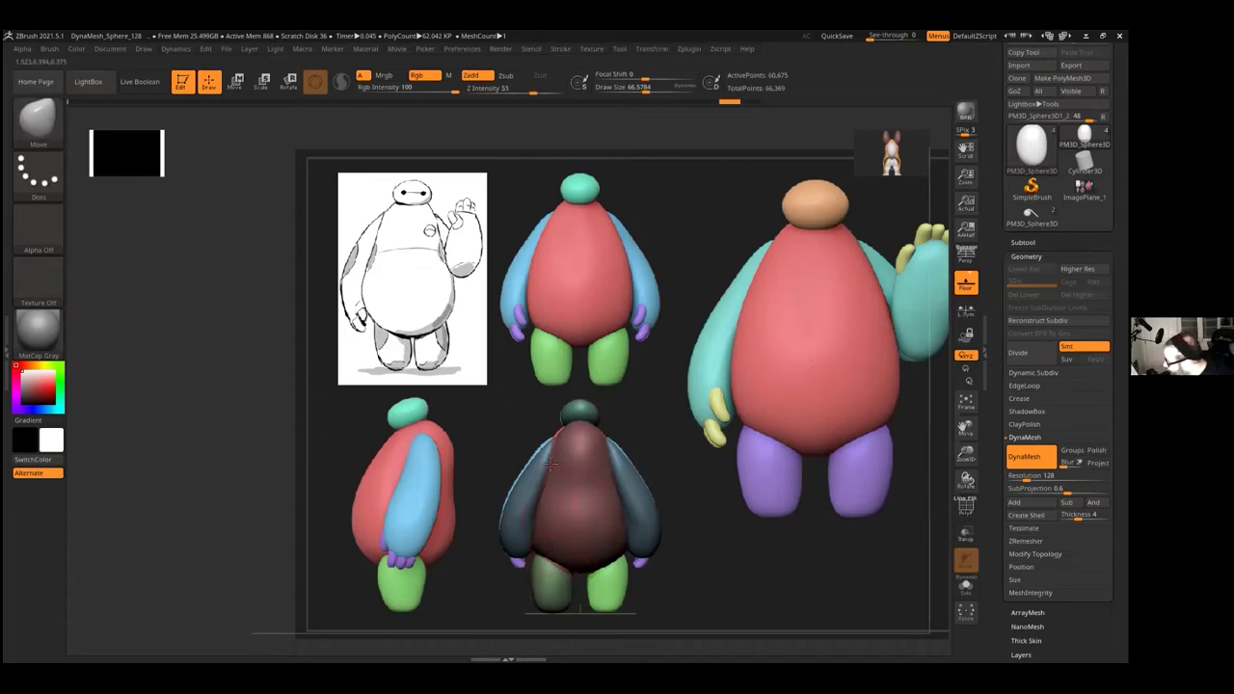
pyautogui.hotkey('ctrl', 'z')
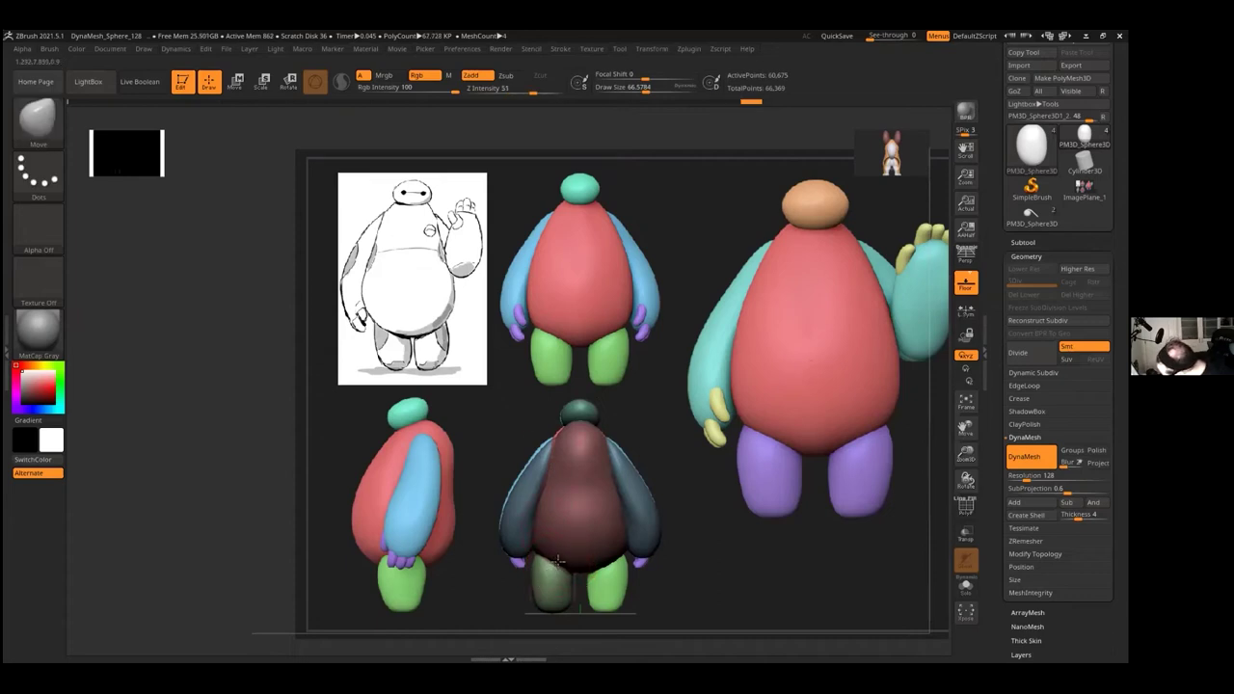
pyautogui.moveTo(555, 569)
pyautogui.keyDown('ctrl'); pyautogui.keyDown('shift'); pyautogui.mouseDown()
pyautogui.moveTo(663, 486)
pyautogui.moveTo(626, 482)
pyautogui.moveTo(684, 468)
pyautogui.mouseUp(); pyautogui.keyUp('shift'); pyautogui.keyUp('ctrl')
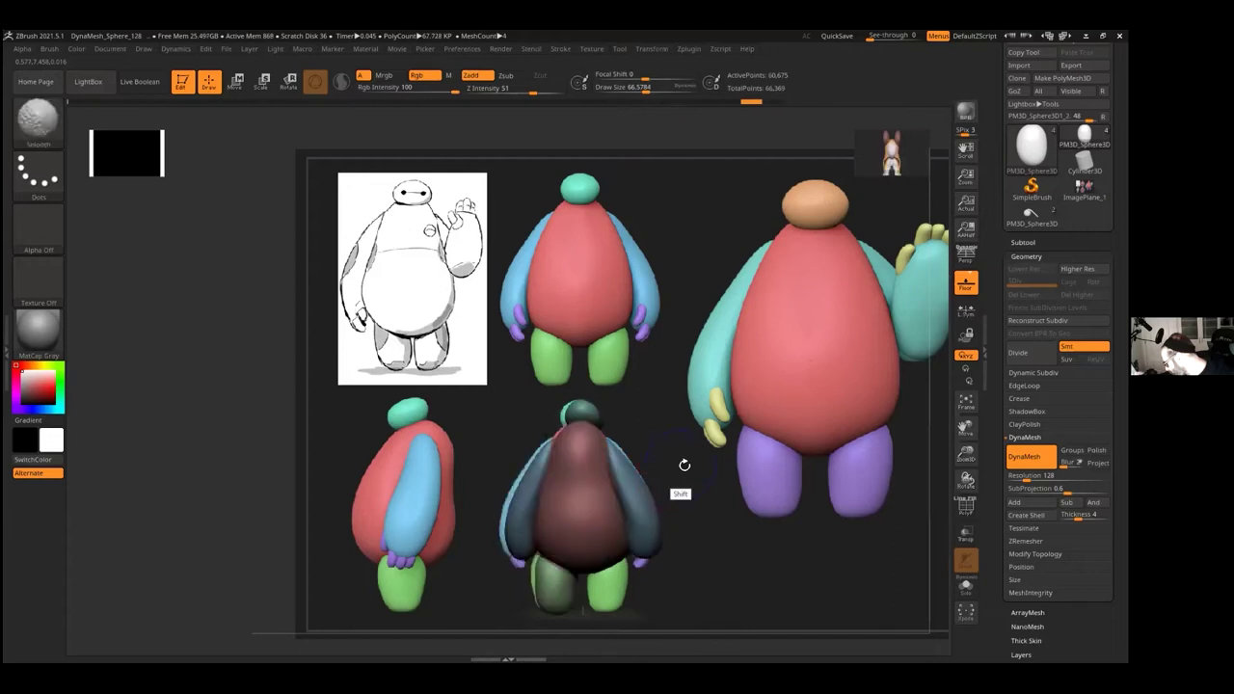
# Step: Select the body subtool and adjust its lower contour against the back and front references
pyautogui.keyDown('alt'); pyautogui.click(560, 560); pyautogui.keyUp('alt')
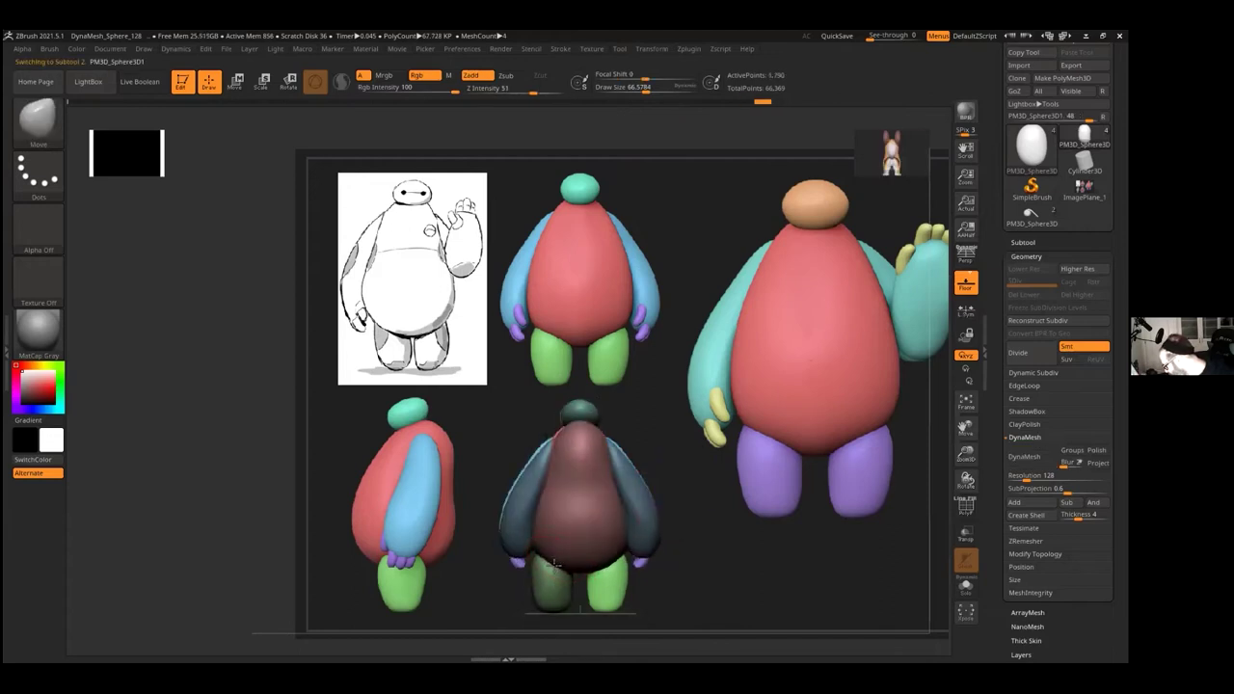
pyautogui.keyDown('ctrl'); pyautogui.keyDown('shift'); pyautogui.click(608, 562); pyautogui.keyUp('shift'); pyautogui.keyUp('ctrl')
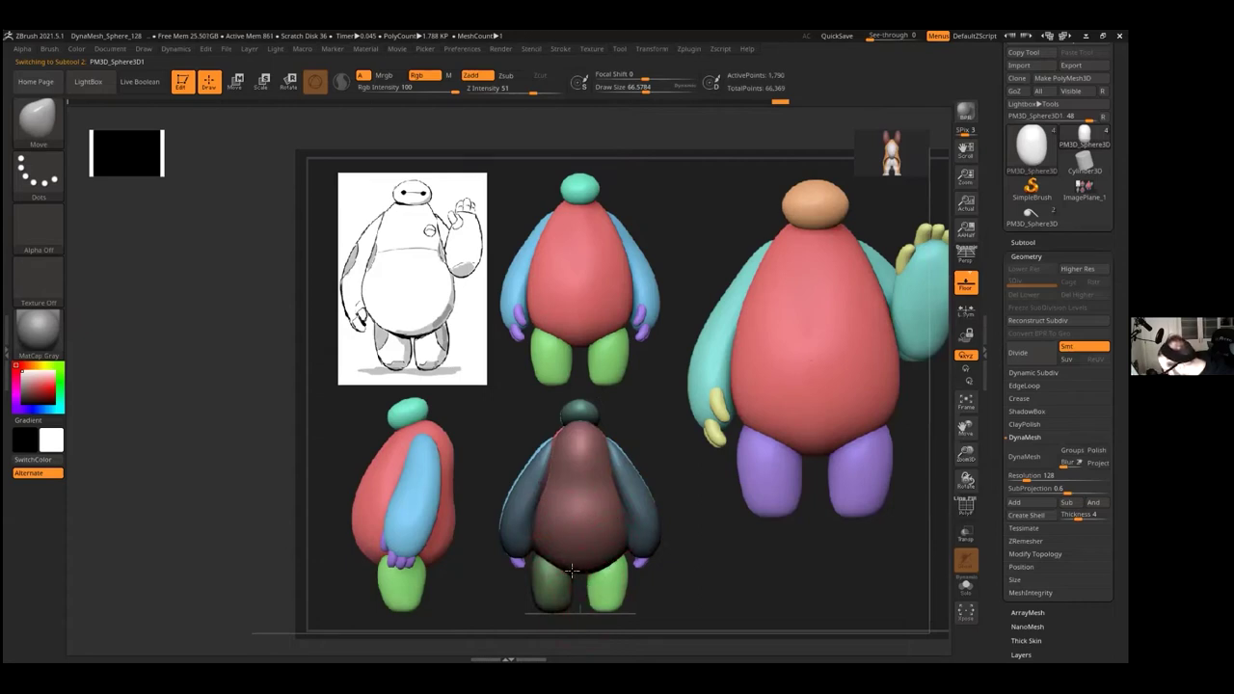
pyautogui.moveTo(663, 397); pyautogui.dragTo(759, 435)
pyautogui.keyDown('alt'); pyautogui.moveTo(706, 480); pyautogui.dragTo(709, 244); pyautogui.keyUp('alt')
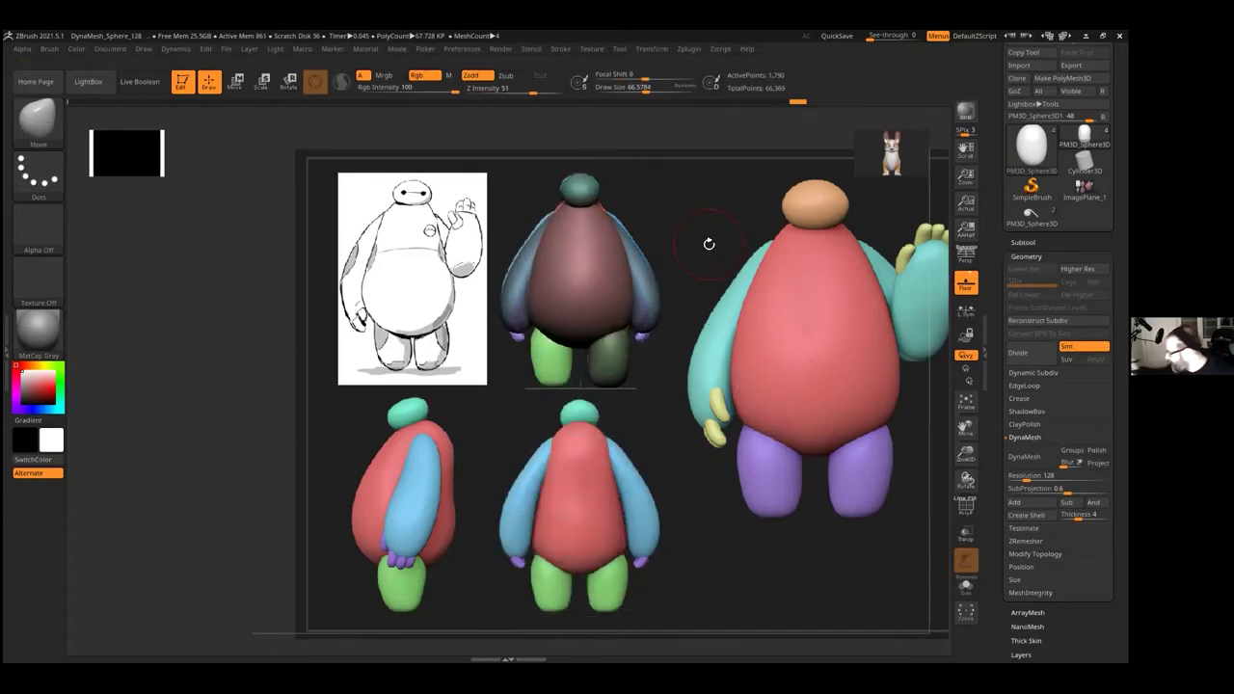
pyautogui.click(110, 49)
pyautogui.click(146, 462)
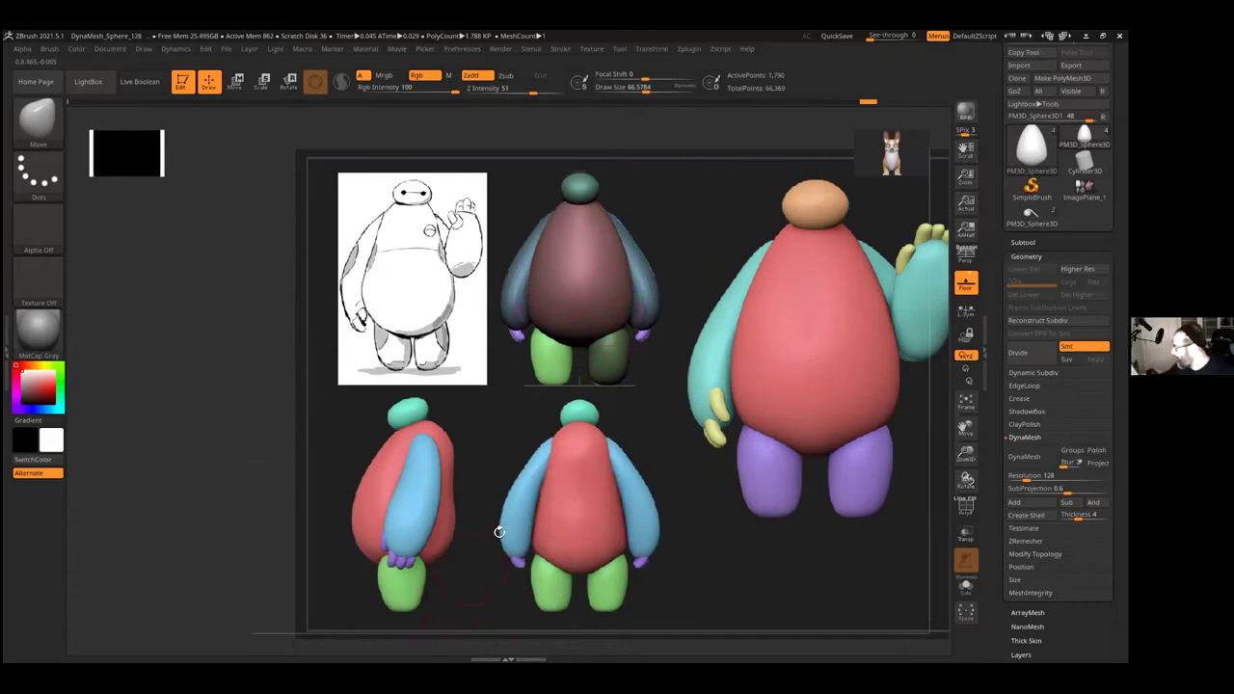
# Step: Select the leg subtool and restore the model to full opacity
pyautogui.keyDown('alt'); pyautogui.click(600, 380); pyautogui.keyUp('alt')
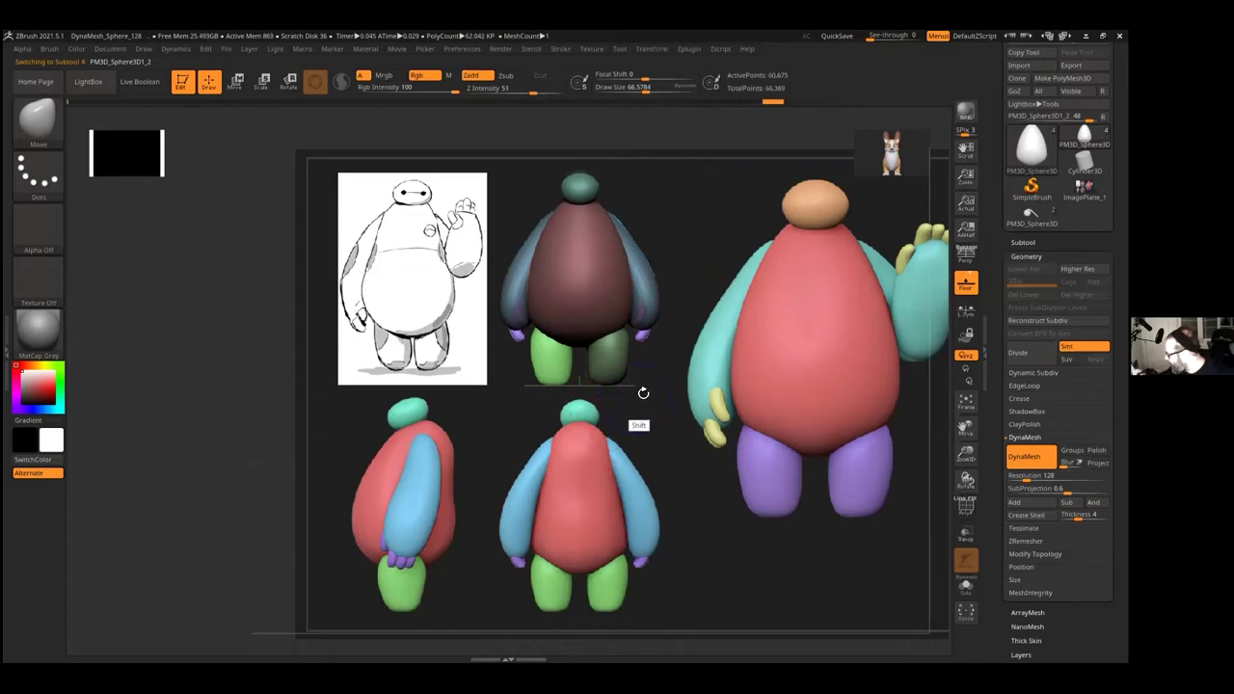
pyautogui.keyDown('alt'); pyautogui.moveTo(651, 399); pyautogui.dragTo(628, 419); pyautogui.keyUp('alt')
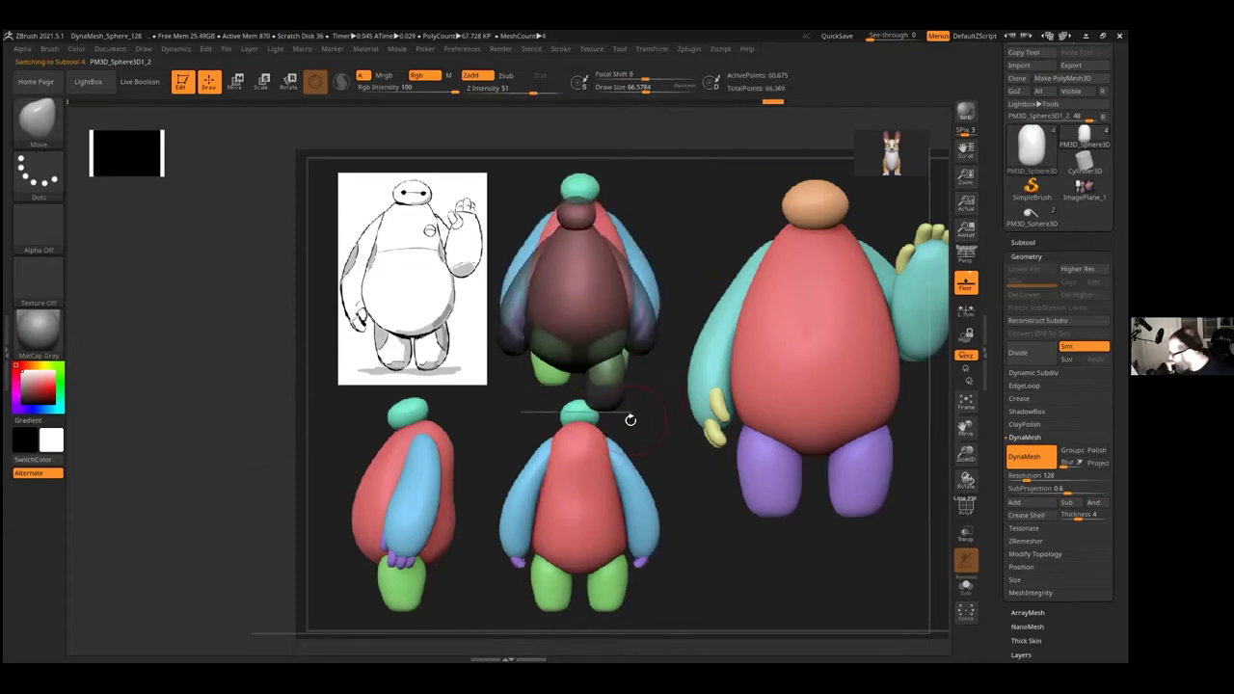
pyautogui.click(591, 50)
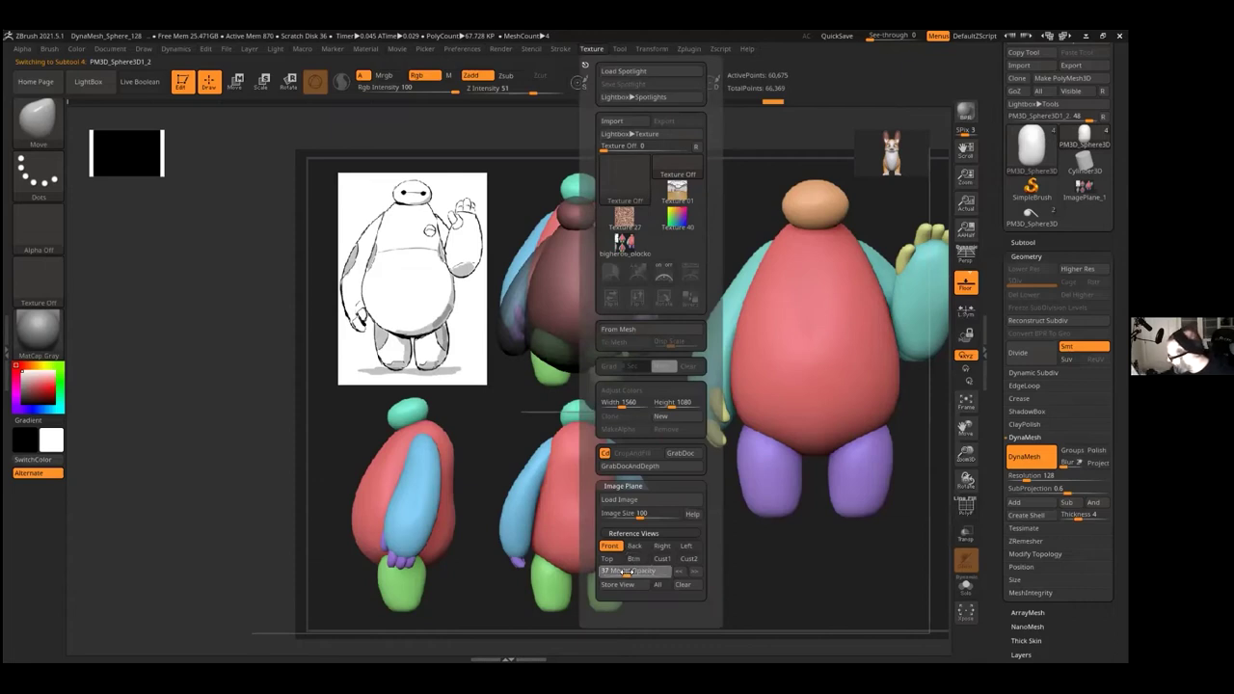
pyautogui.moveTo(679, 579); pyautogui.dragTo(681, 579)
pyautogui.keyDown('alt'); pyautogui.moveTo(749, 459); pyautogui.dragTo(762, 493); pyautogui.keyUp('alt')
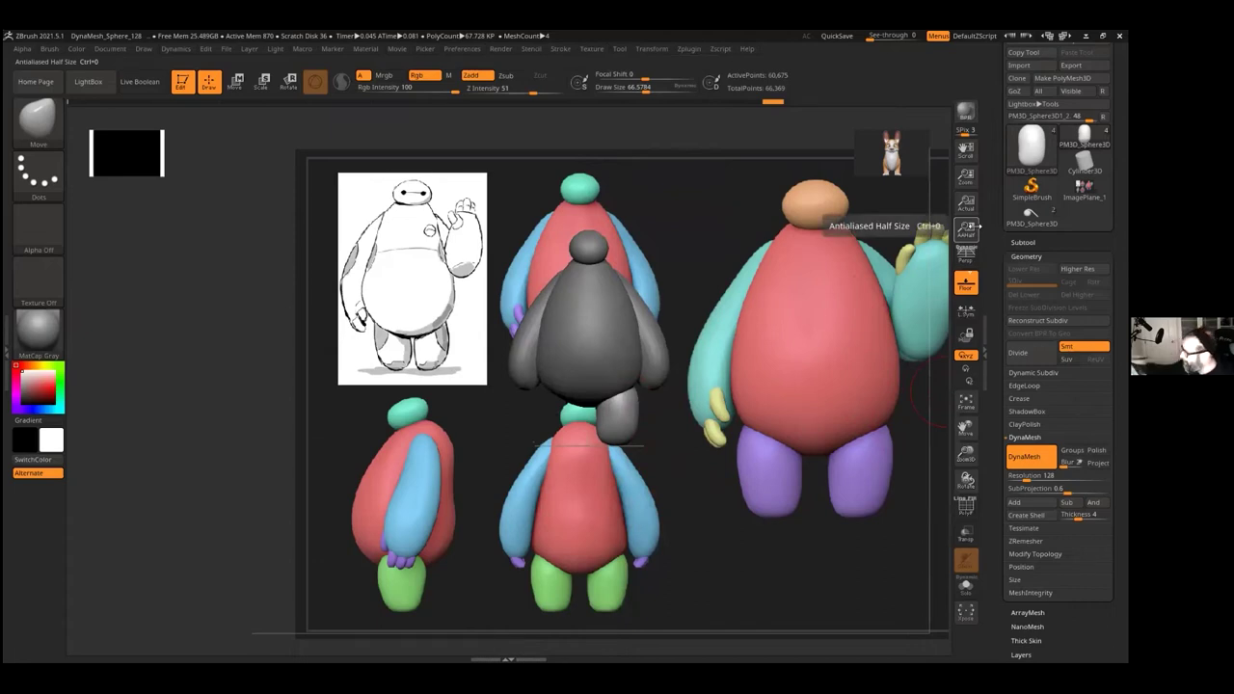
# Step: Mirror the leg across the X axis with SubTool Master, merging both legs into one SubTool
pyautogui.click(691, 50)
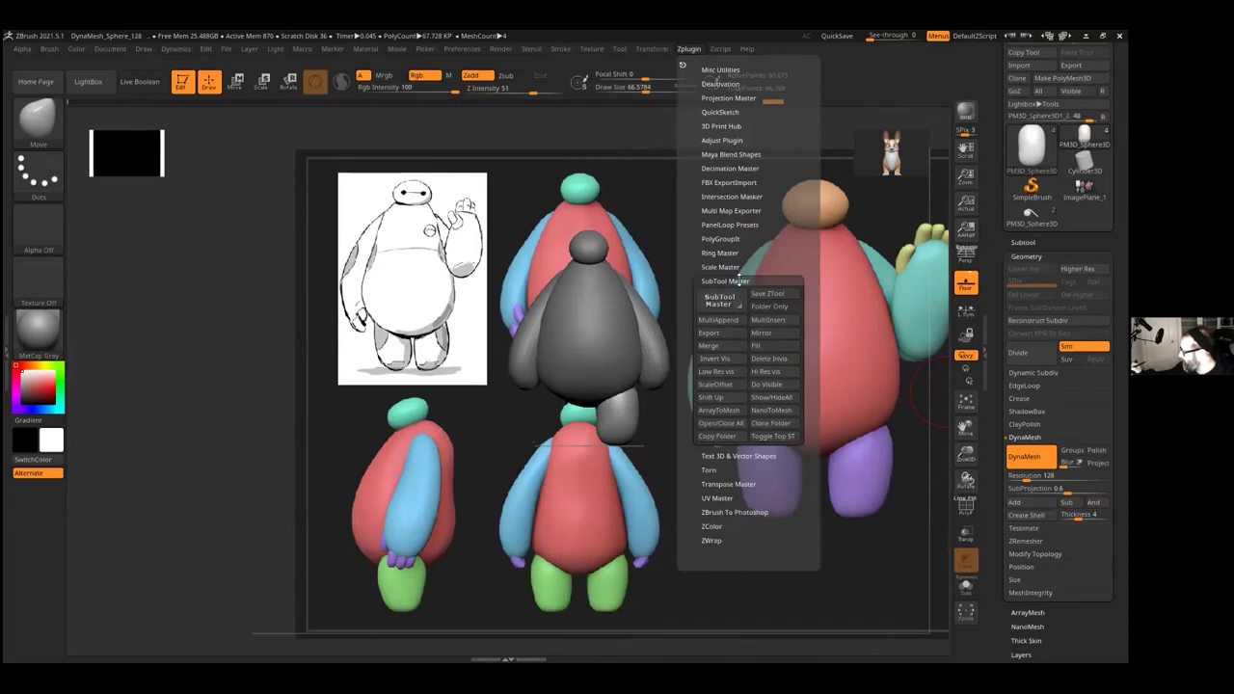
pyautogui.click(764, 332)
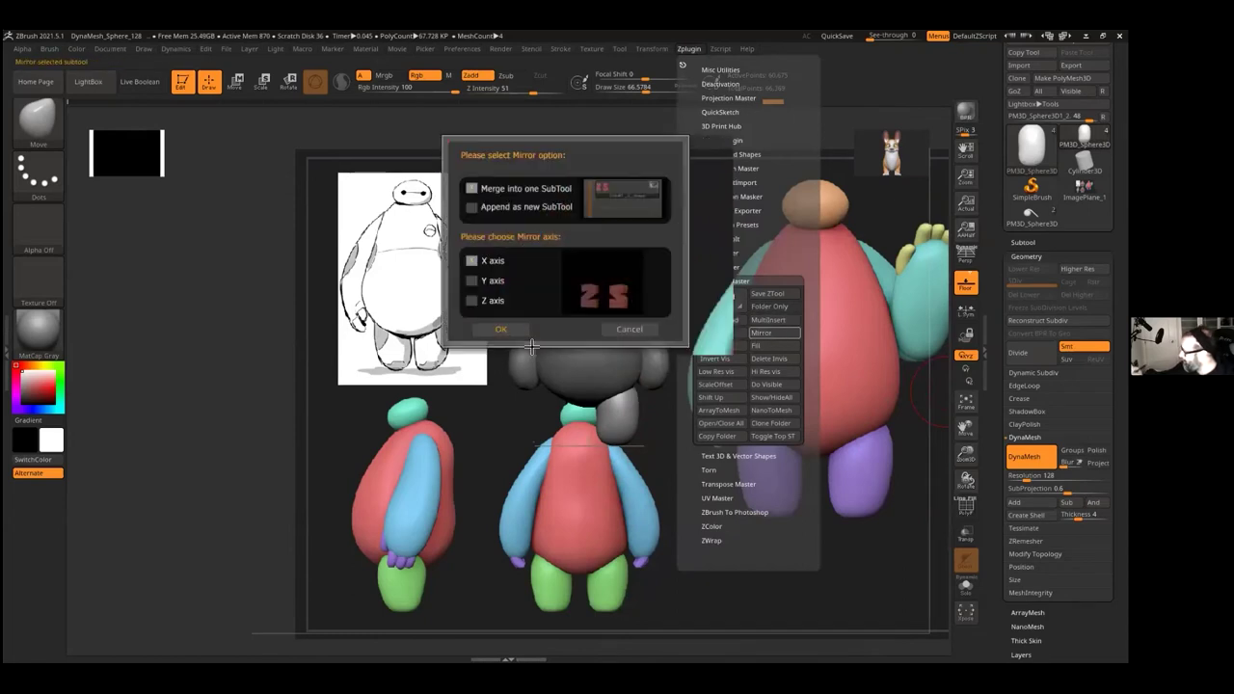
pyautogui.click(500, 330)
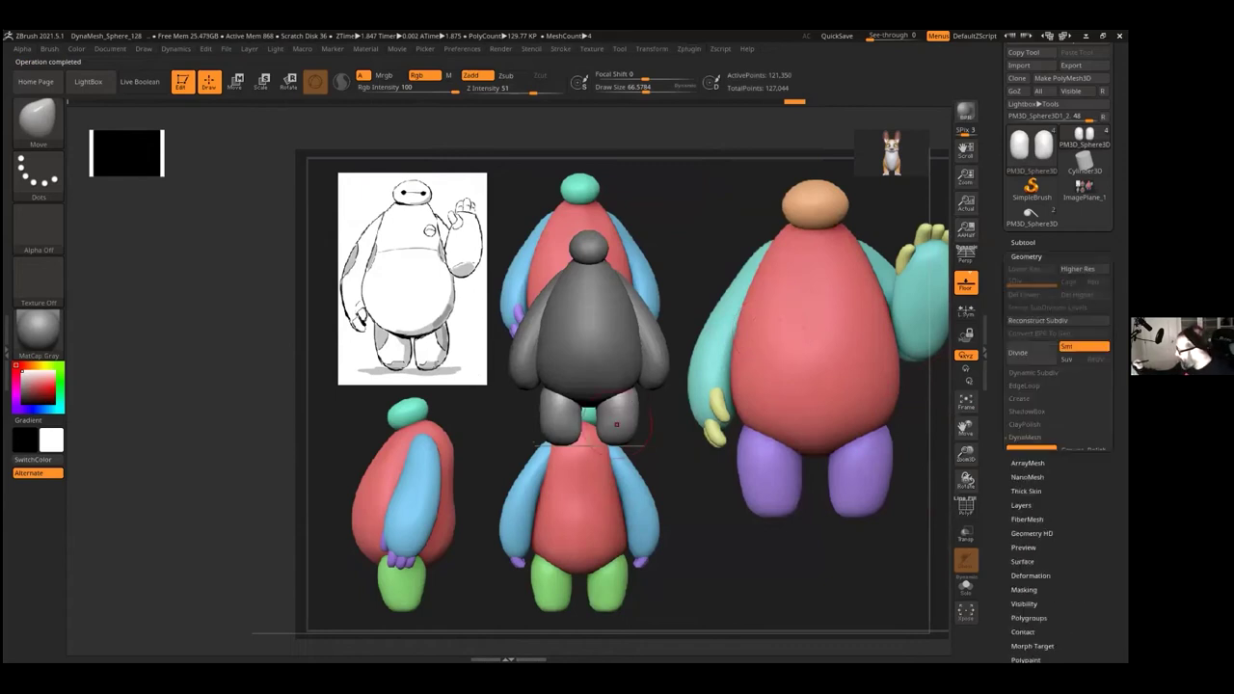
# Step: Show the legs' wireframe, quick-save the project, and ZRemesh the legs with a target polygon count of 1
pyautogui.click(966, 507)
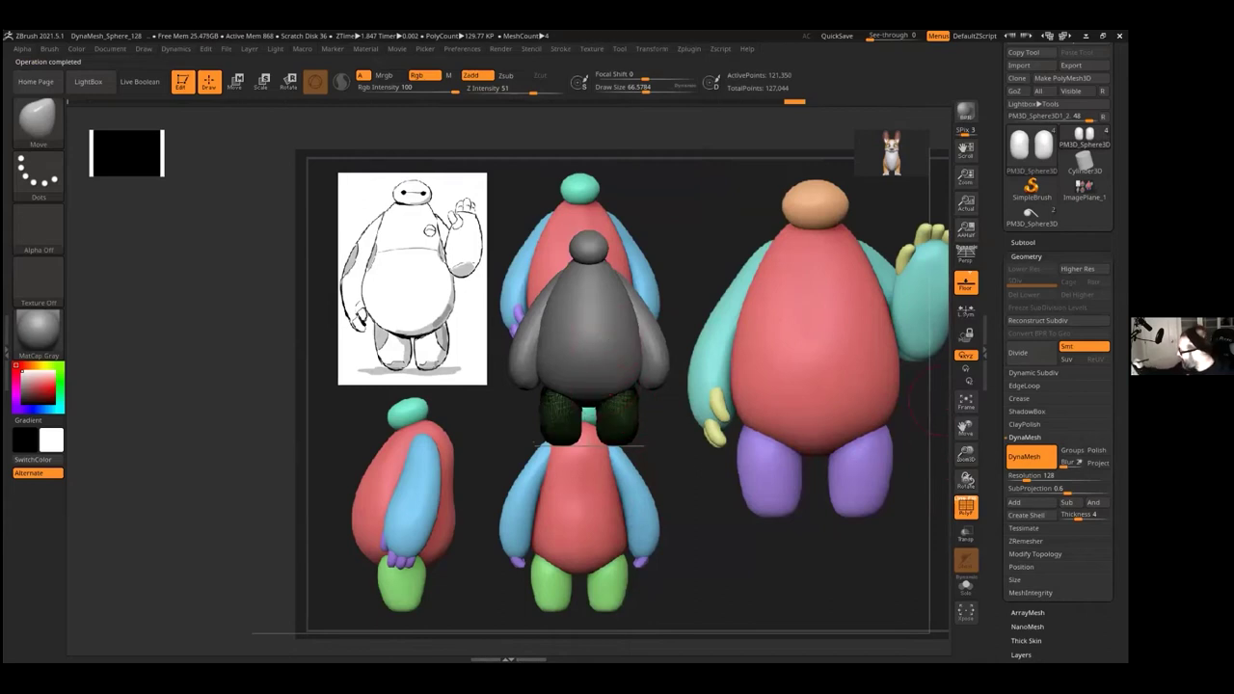
pyautogui.click(1031, 456)
pyautogui.click(1025, 436)
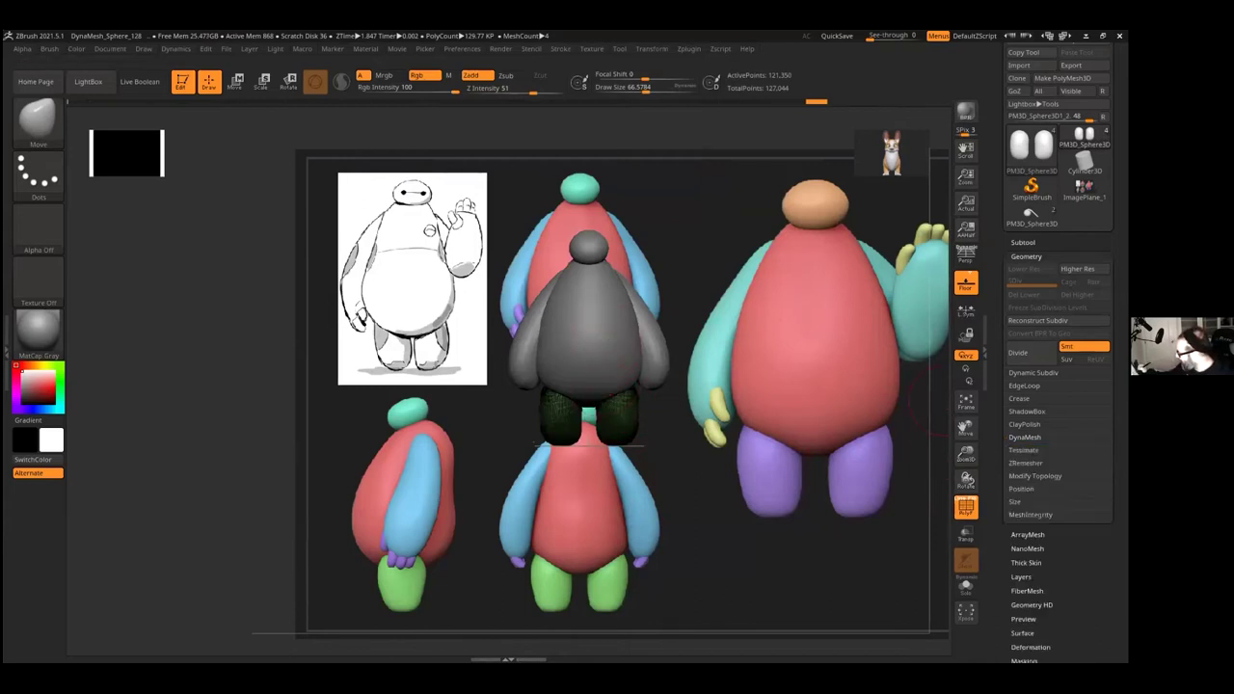
pyautogui.click(1026, 463)
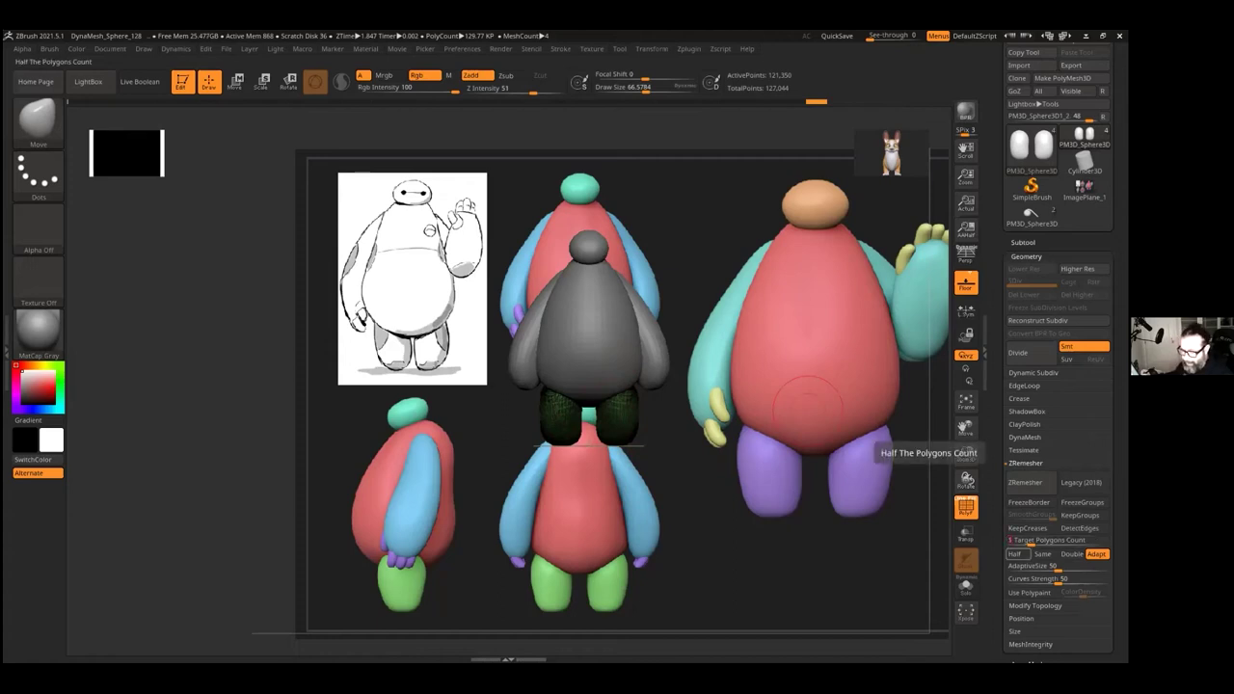
pyautogui.click(836, 37)
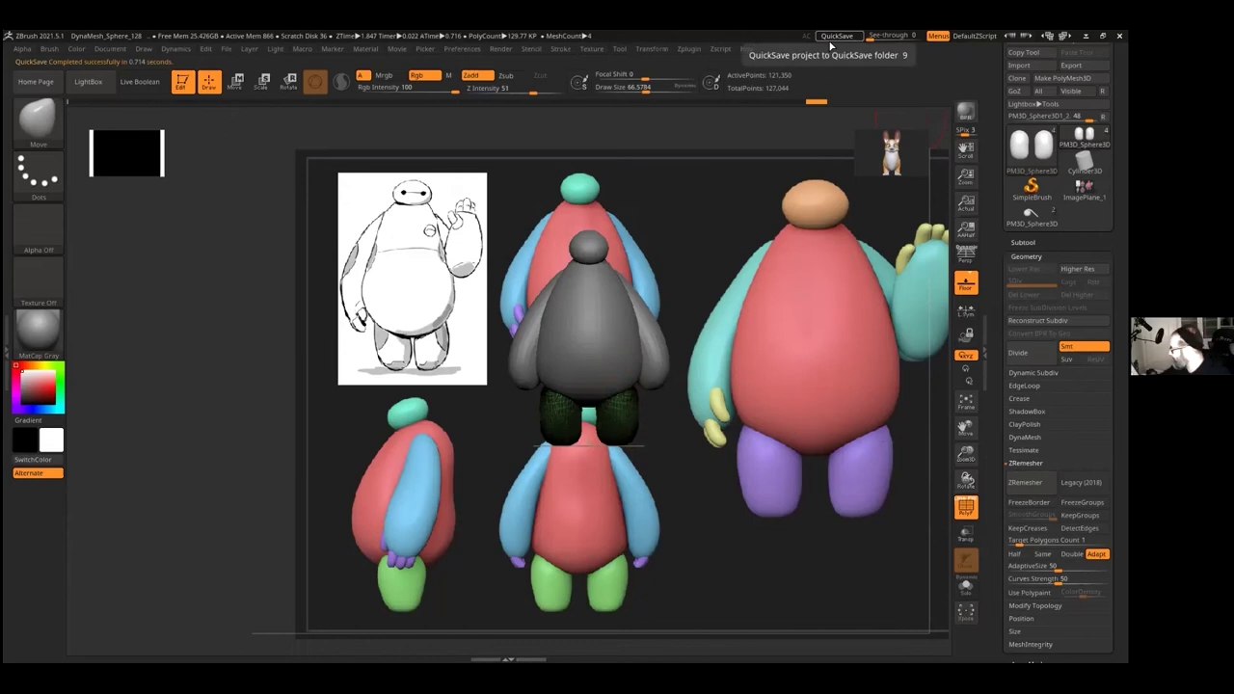
pyautogui.click(1022, 482)
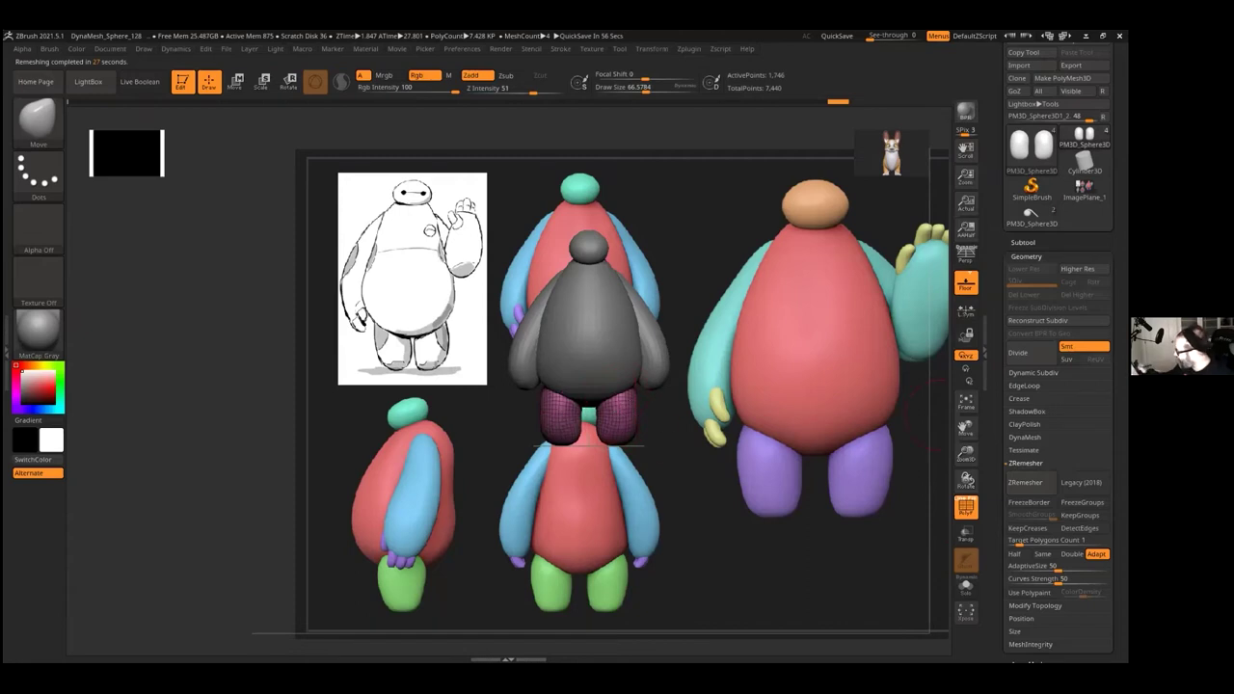
pyautogui.click(1026, 256)
pyautogui.click(1030, 383)
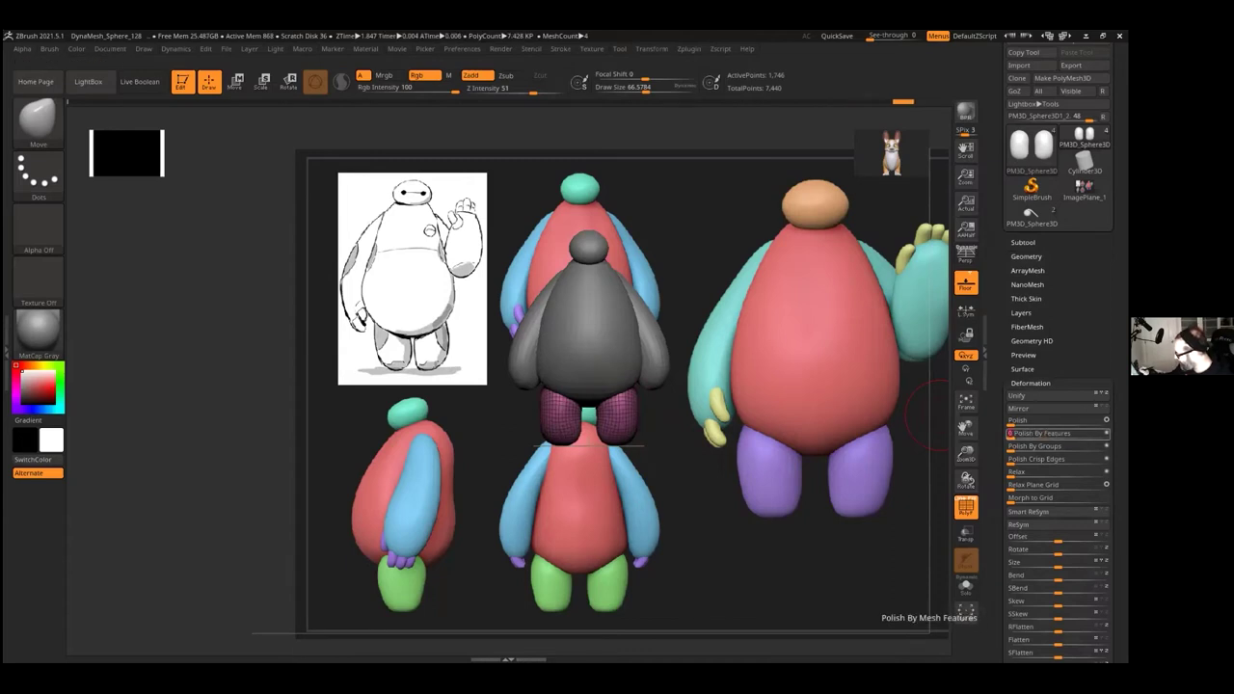
pyautogui.click(1031, 383)
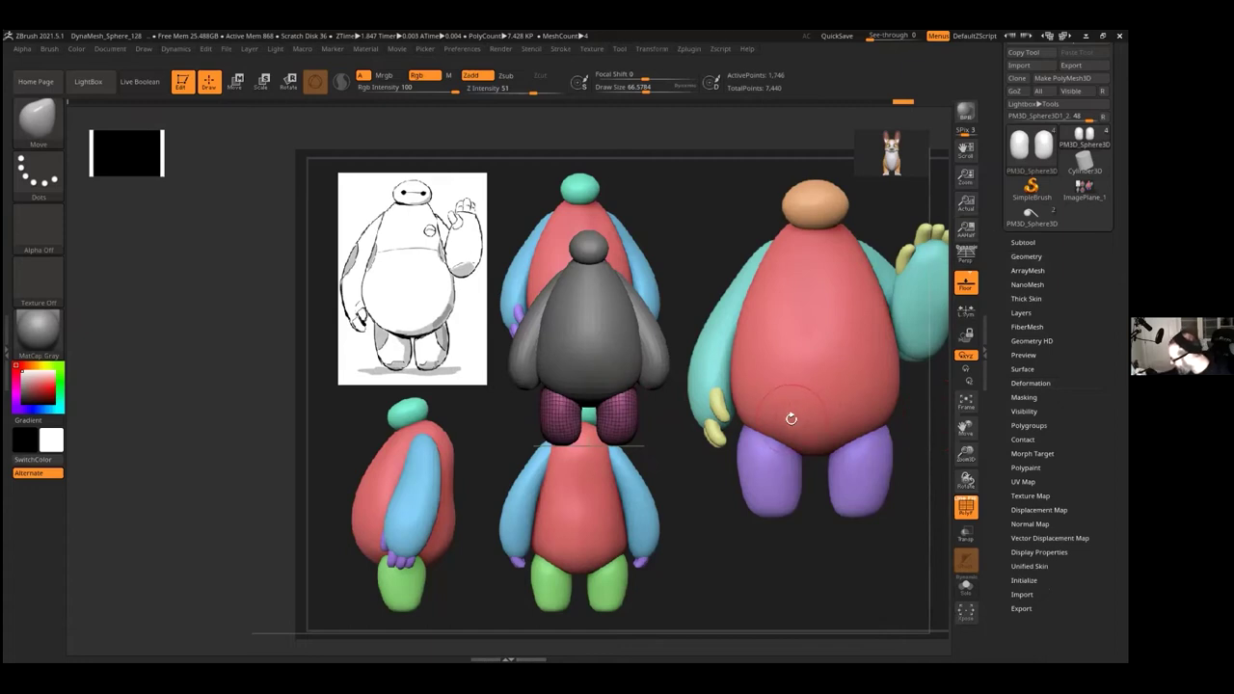
# Step: ZRemesh the legs again with a target polygon count of 0.5
pyautogui.click(1027, 256)
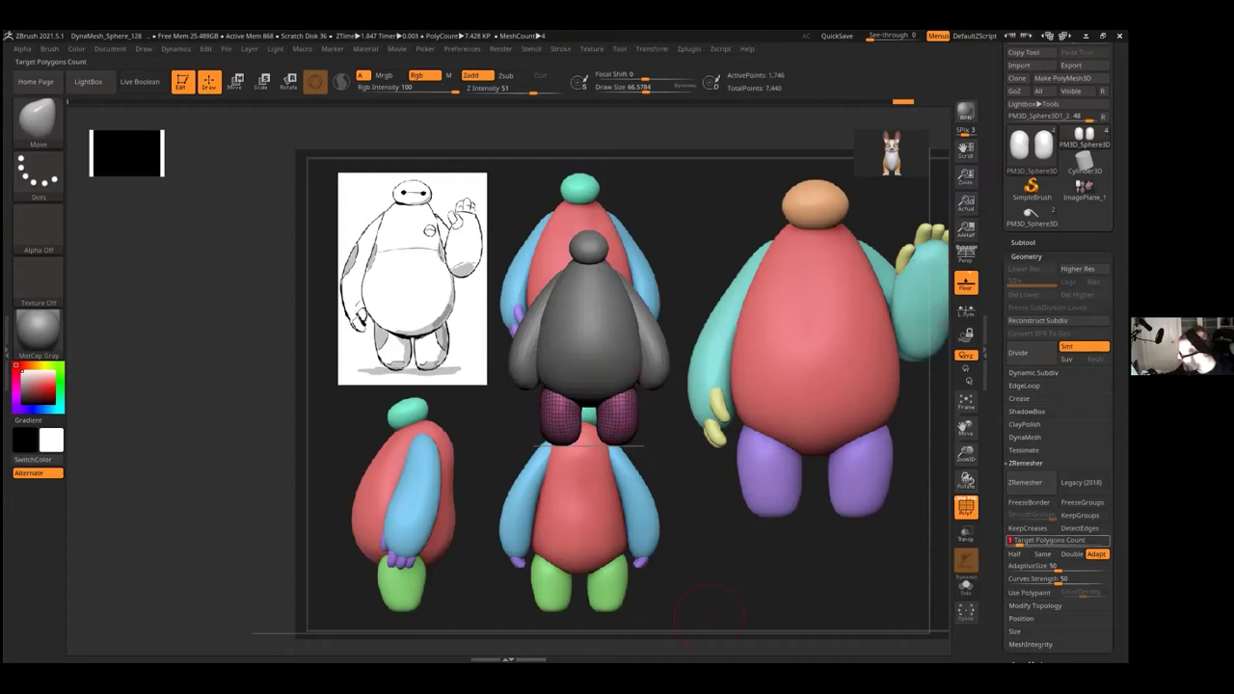
pyautogui.write('0.5')
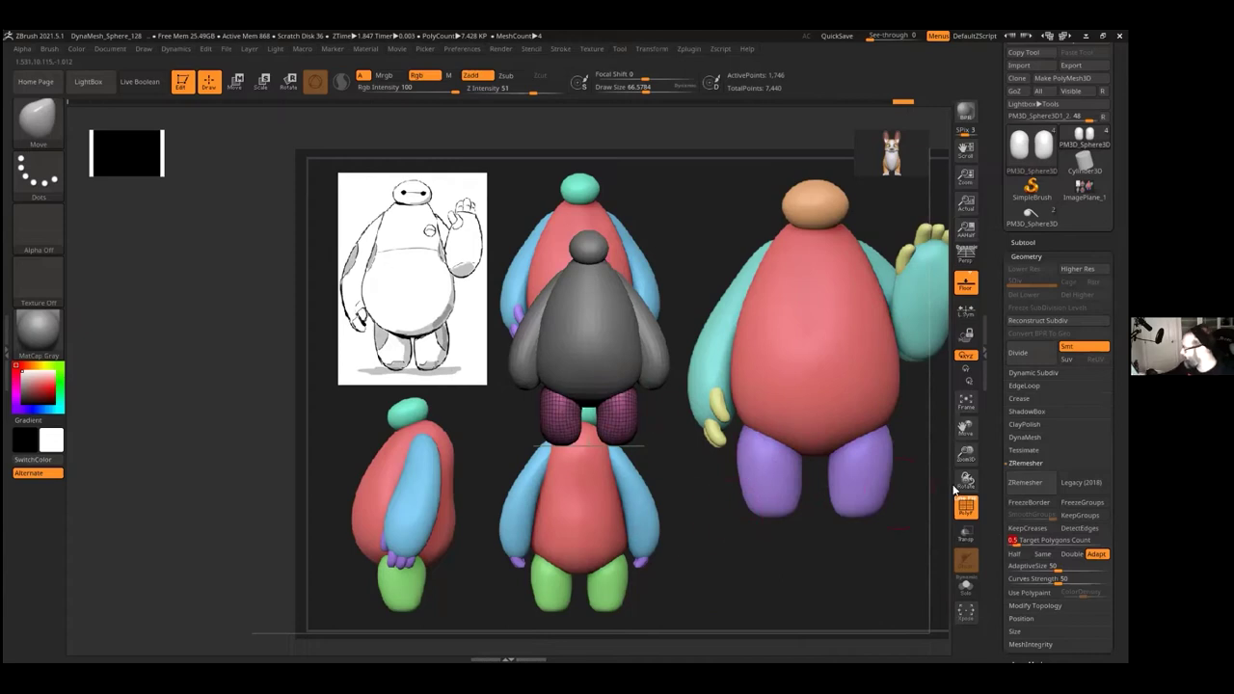
pyautogui.click(1009, 483)
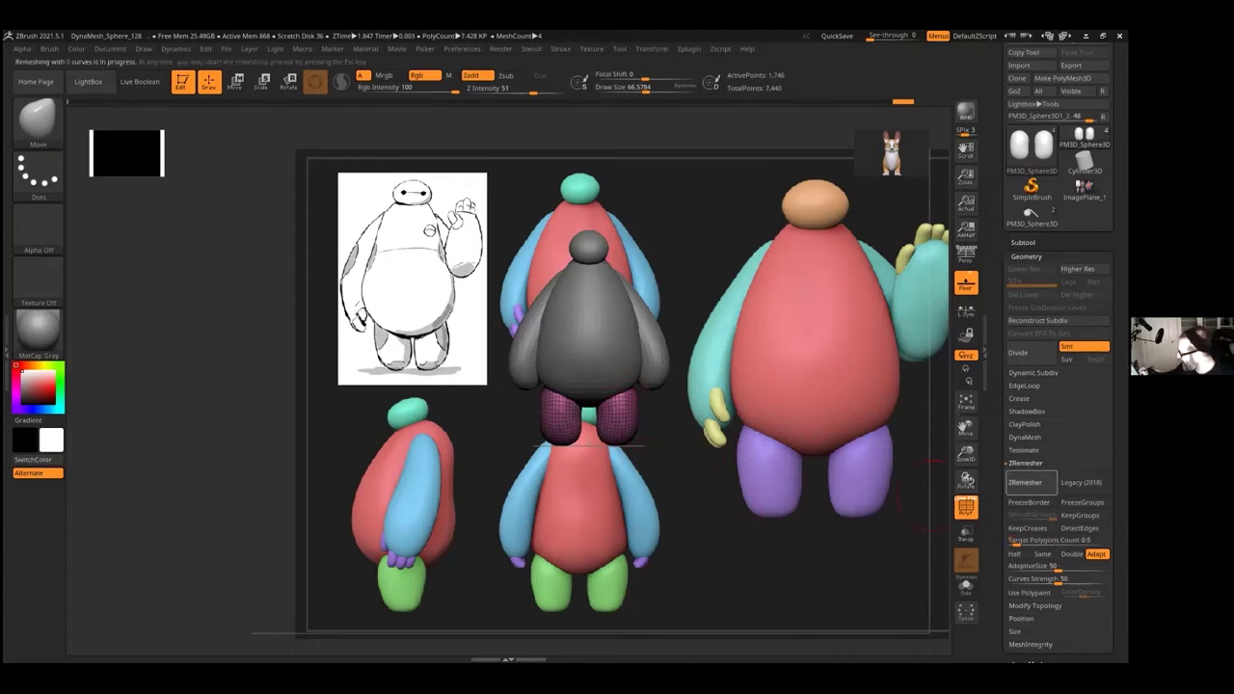
pyautogui.click(966, 506)
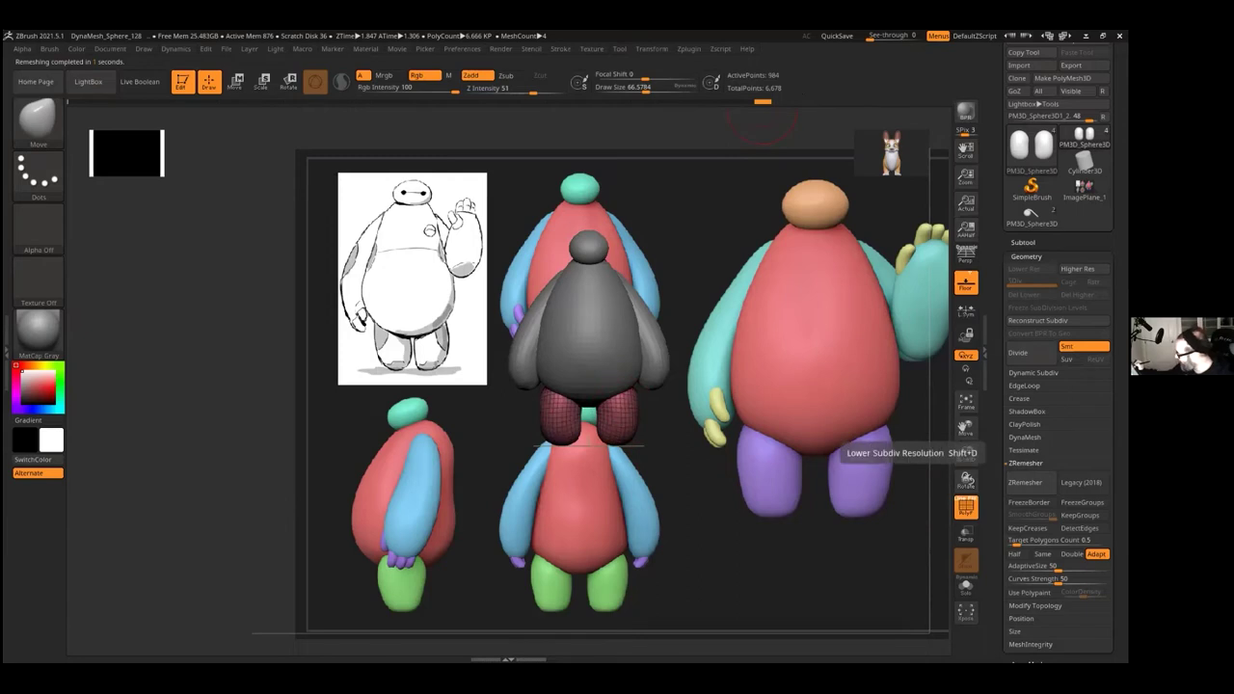
# Step: Activate the Move brush at a draw size of about 52 and align the model over the front reference
pyautogui.click(1026, 257)
pyautogui.click(1030, 382)
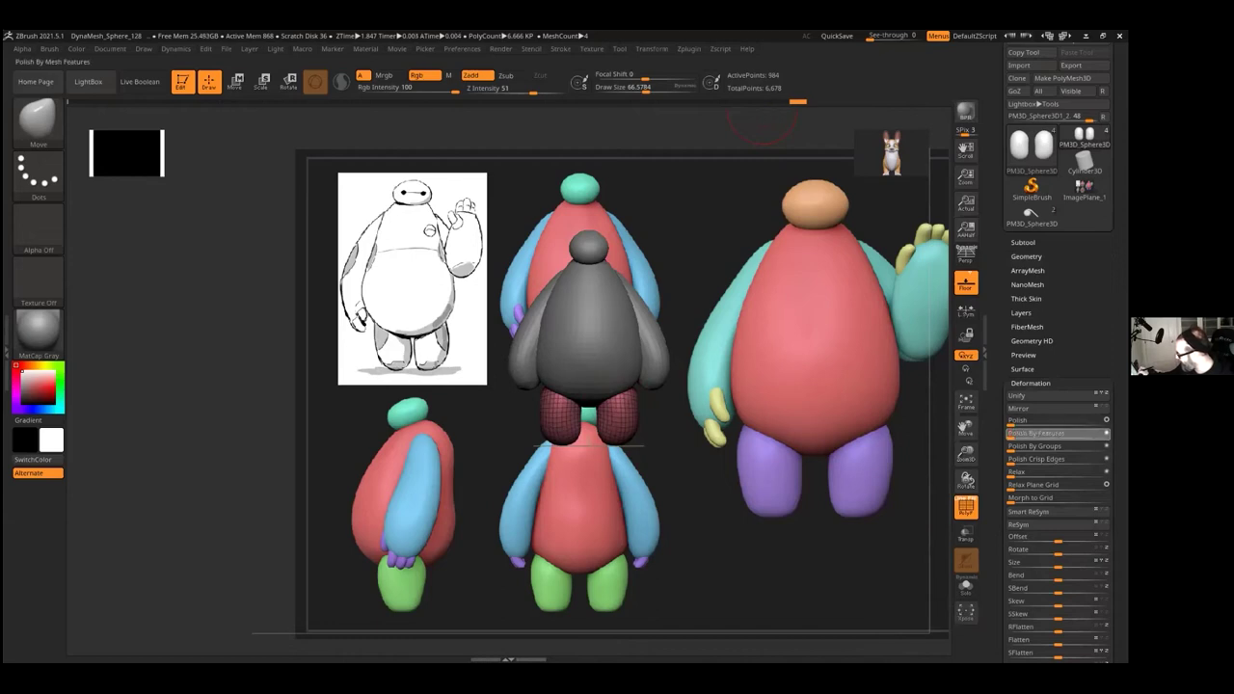
pyautogui.moveTo(683, 434)
pyautogui.mouseDown()
pyautogui.moveTo(670, 427)
pyautogui.moveTo(686, 419)
pyautogui.mouseUp()
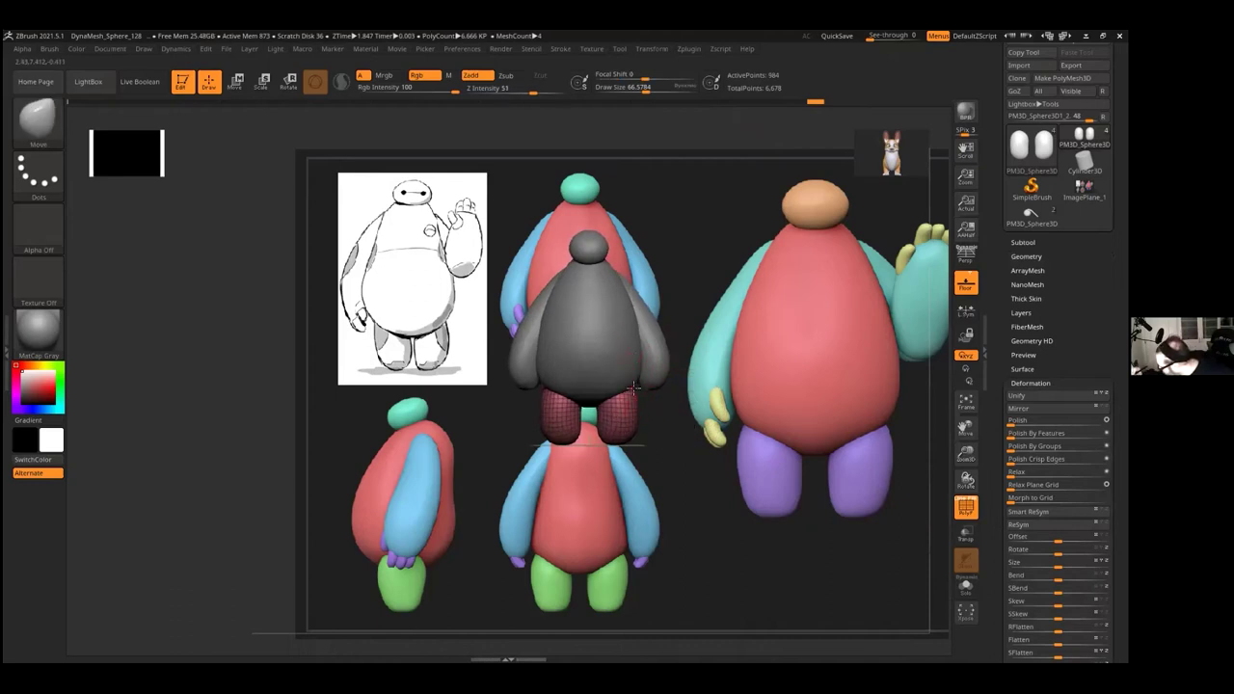
pyautogui.moveTo(706, 328); pyautogui.dragTo(638, 374)
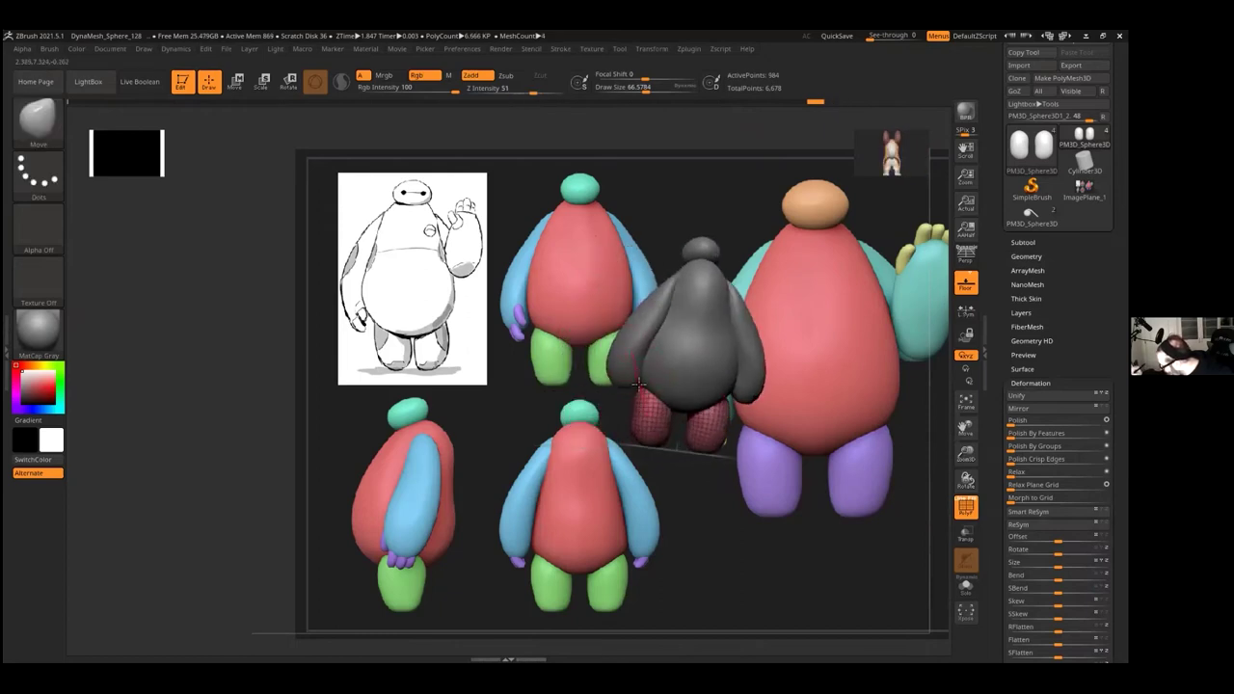
pyautogui.keyDown('shift'); pyautogui.moveTo(727, 249); pyautogui.dragTo(790, 299); pyautogui.keyUp('shift')
pyautogui.moveTo(763, 341)
pyautogui.keyDown('shift'); pyautogui.mouseDown()
pyautogui.moveTo(798, 357)
pyautogui.moveTo(785, 358)
pyautogui.mouseUp(); pyautogui.keyUp('shift')
pyautogui.press('b')
pyautogui.press('m')
pyautogui.press('v')
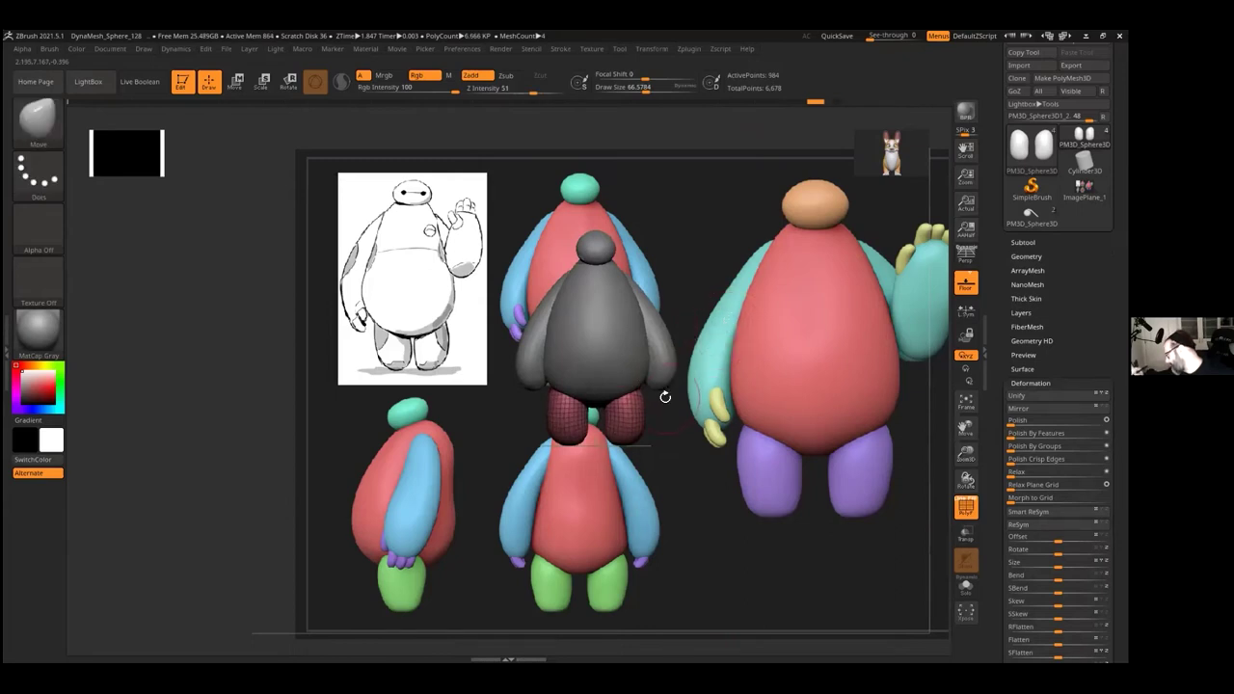
pyautogui.moveTo(646, 88); pyautogui.dragTo(642, 88)
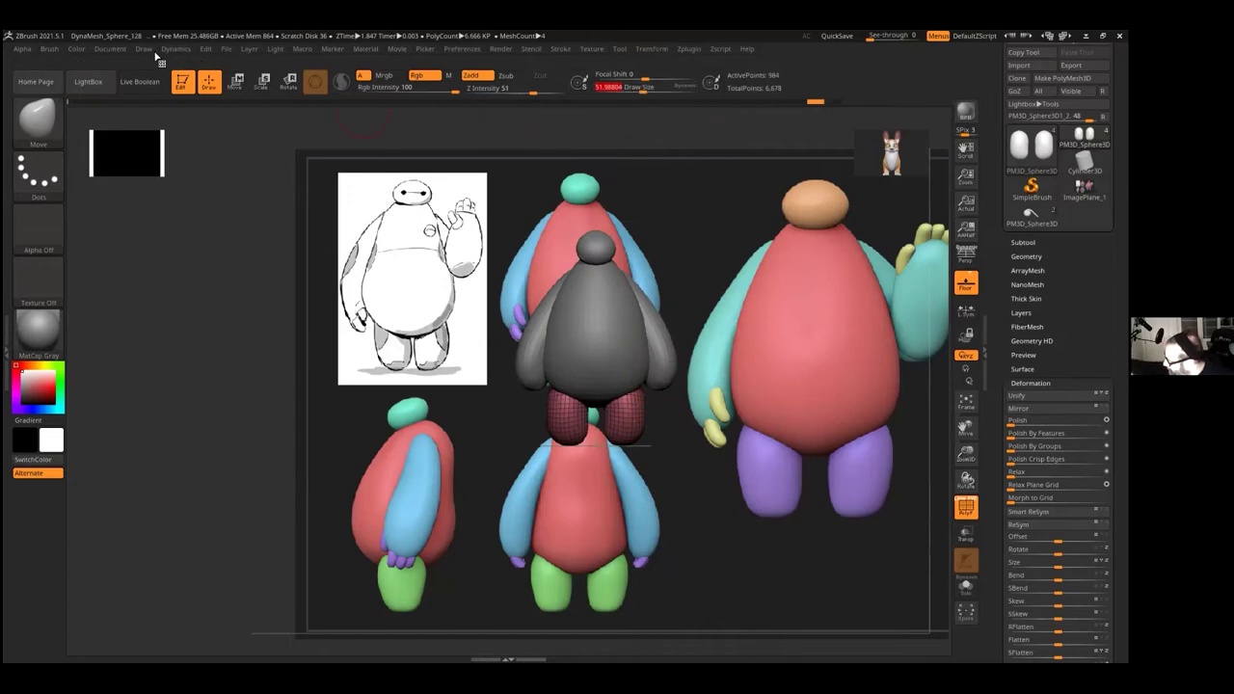
pyautogui.click(109, 48)
pyautogui.click(132, 460)
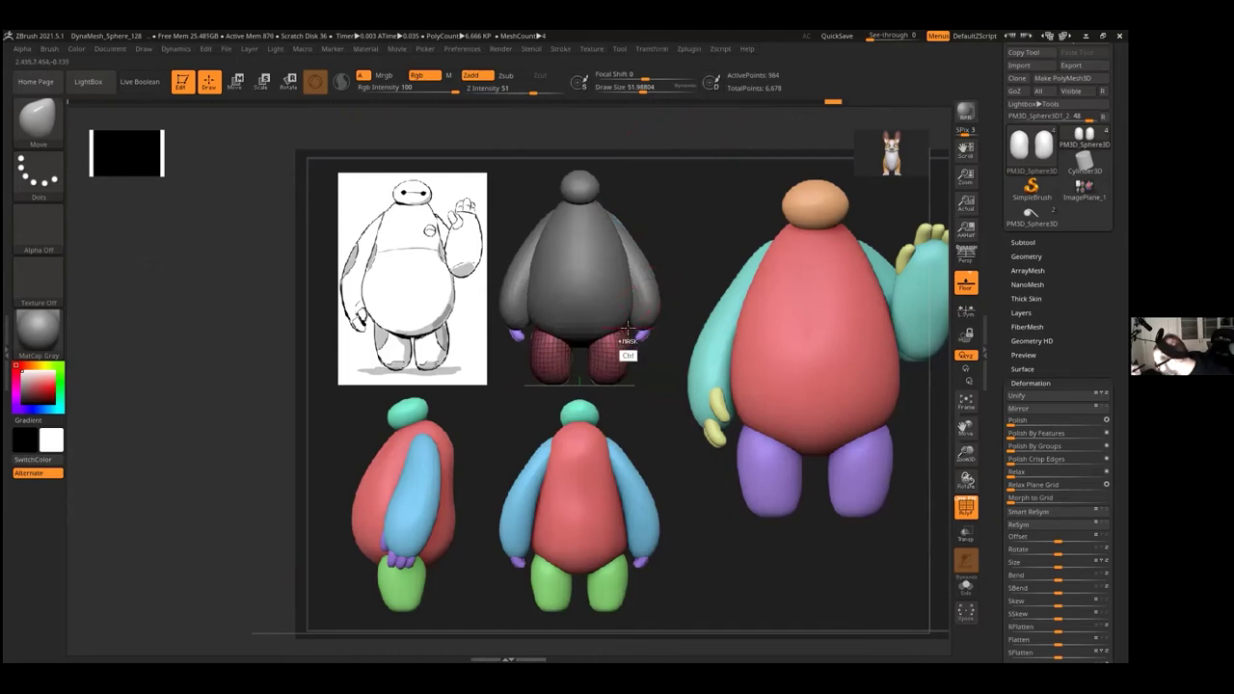
# Step: Refine the upper legs against the front reference with the Move brush at draw sizes of about 38 and 49
pyautogui.moveTo(638, 88); pyautogui.dragTo(642, 88)
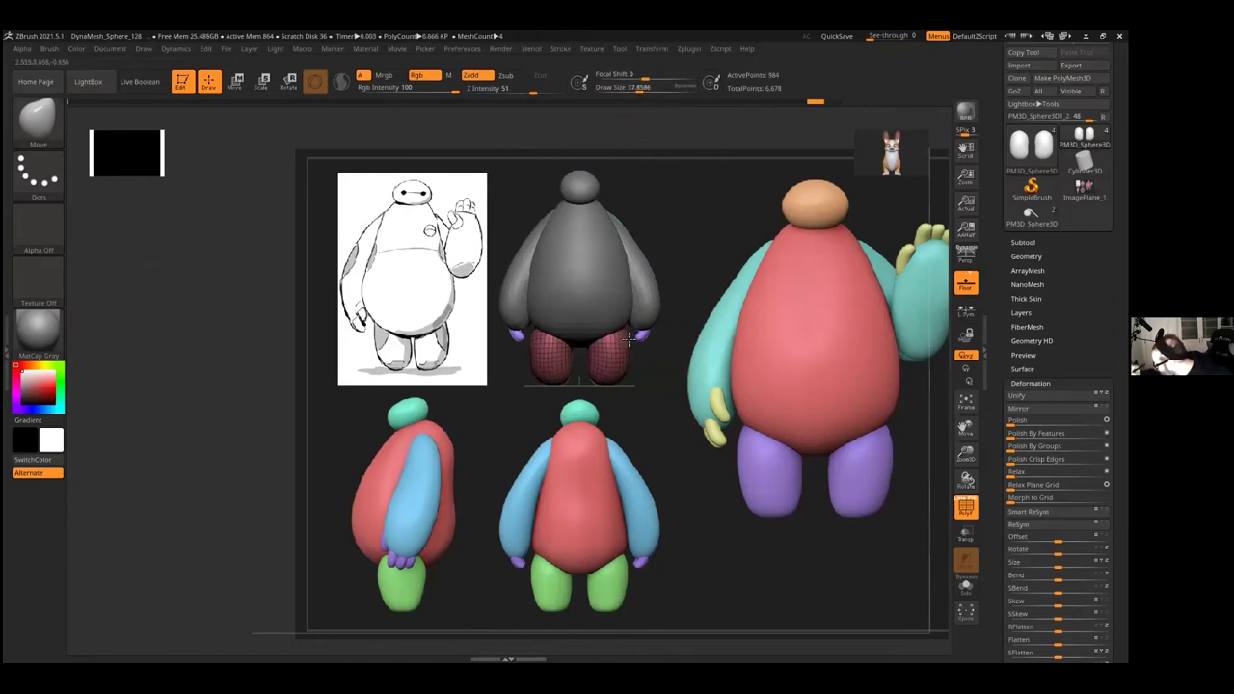
pyautogui.moveTo(657, 359); pyautogui.dragTo(686, 318)
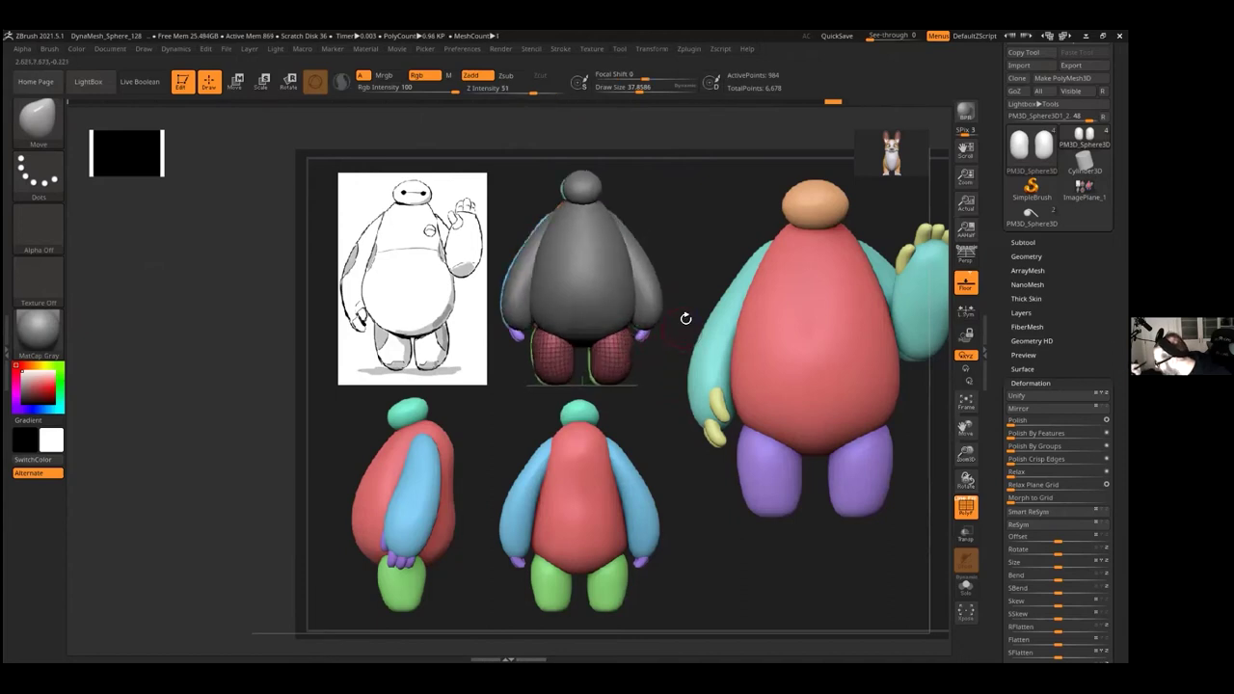
pyautogui.click(643, 90)
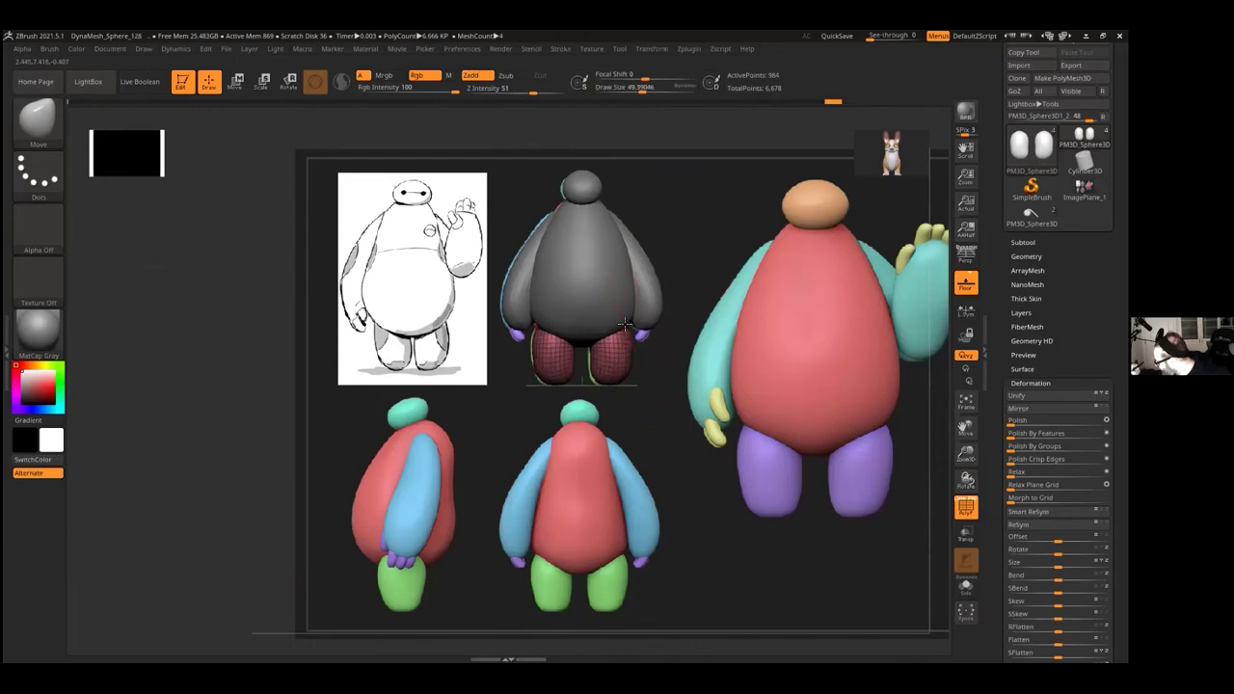
pyautogui.moveTo(627, 328); pyautogui.dragTo(643, 315)
pyautogui.moveTo(645, 315); pyautogui.dragTo(627, 328, button='right')
pyautogui.moveTo(634, 321); pyautogui.dragTo(713, 352)
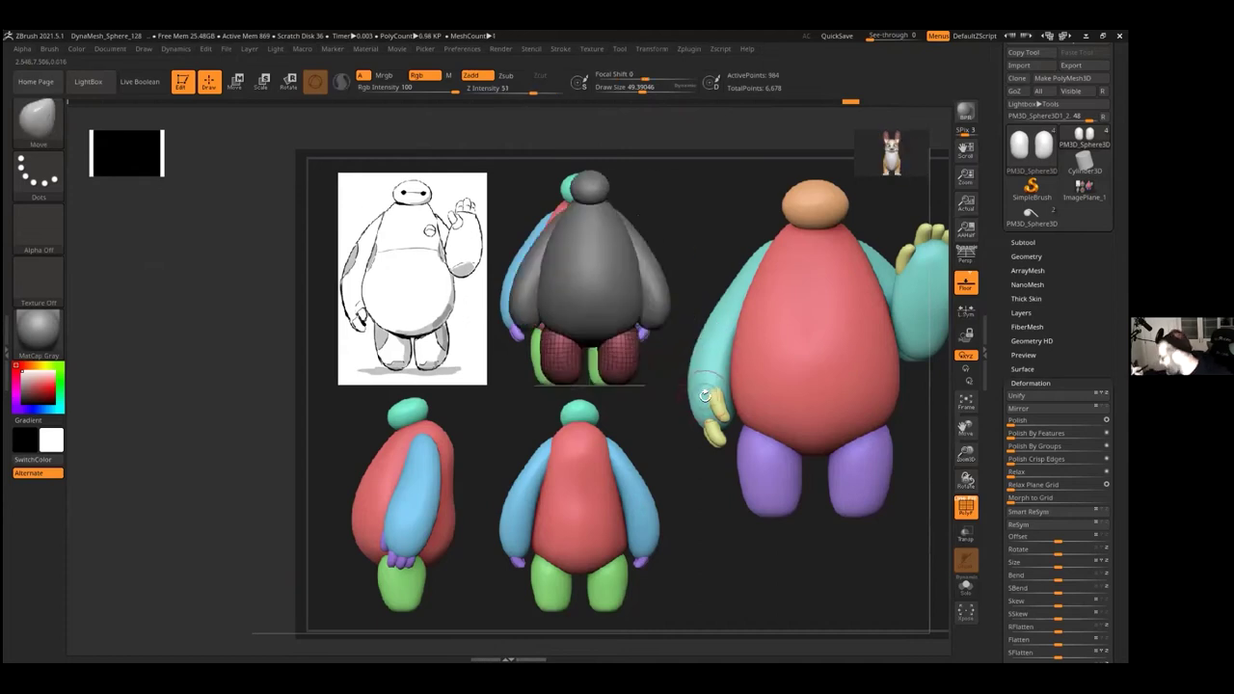
pyautogui.keyDown('alt'); pyautogui.moveTo(725, 396); pyautogui.dragTo(716, 399); pyautogui.keyUp('alt')
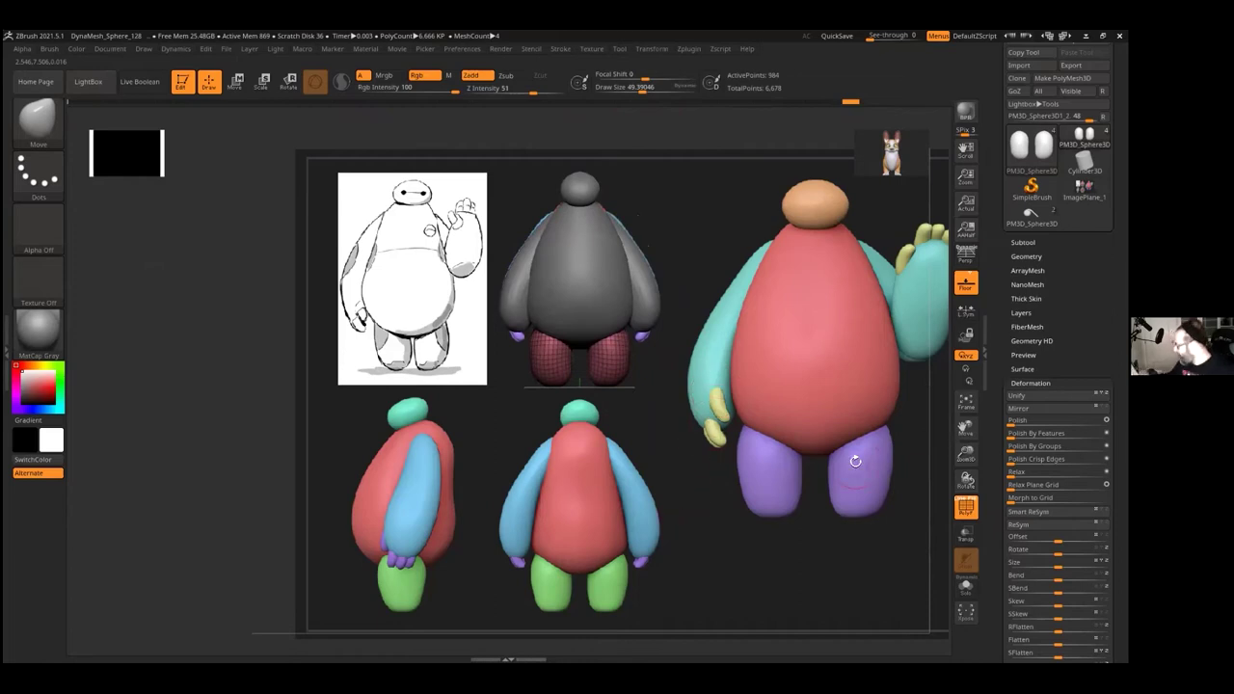
# Step: Hide the wireframe and select the arms subtool with the Move brush at a draw size of about 77
pyautogui.click(967, 503)
pyautogui.moveTo(966, 452); pyautogui.dragTo(968, 457)
pyautogui.keyDown('alt'); pyautogui.moveTo(790, 400); pyautogui.dragTo(812, 421); pyautogui.keyUp('alt')
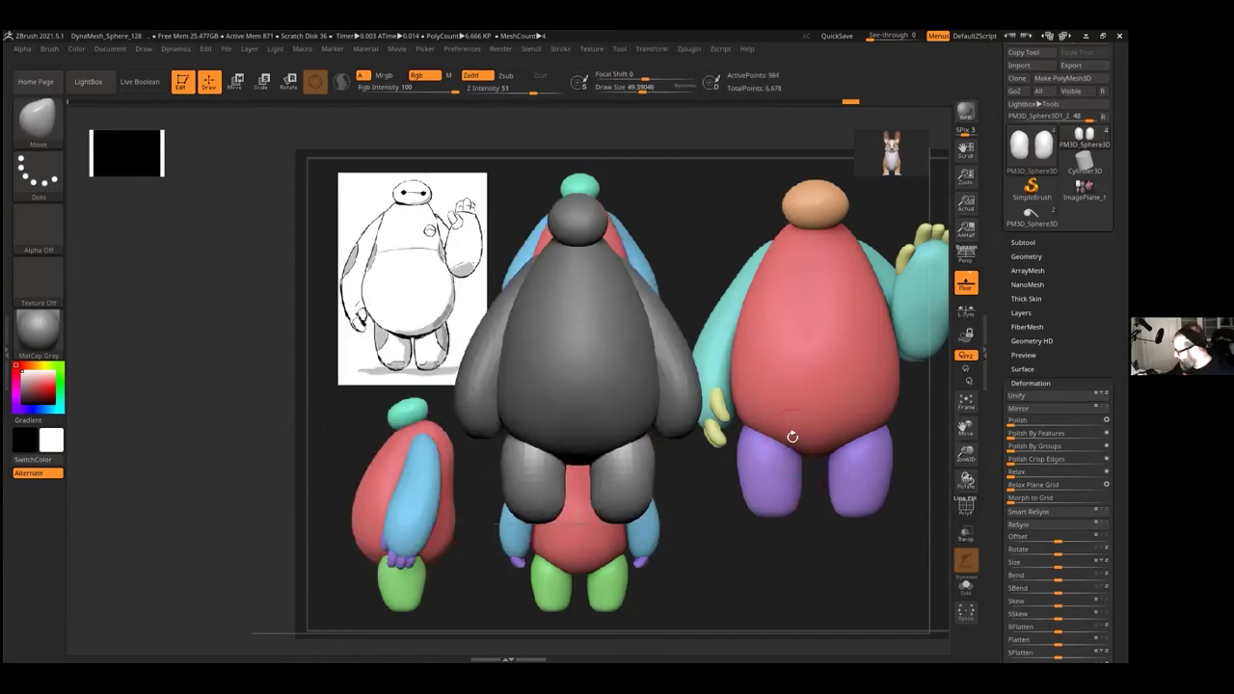
pyautogui.moveTo(643, 87); pyautogui.dragTo(648, 88)
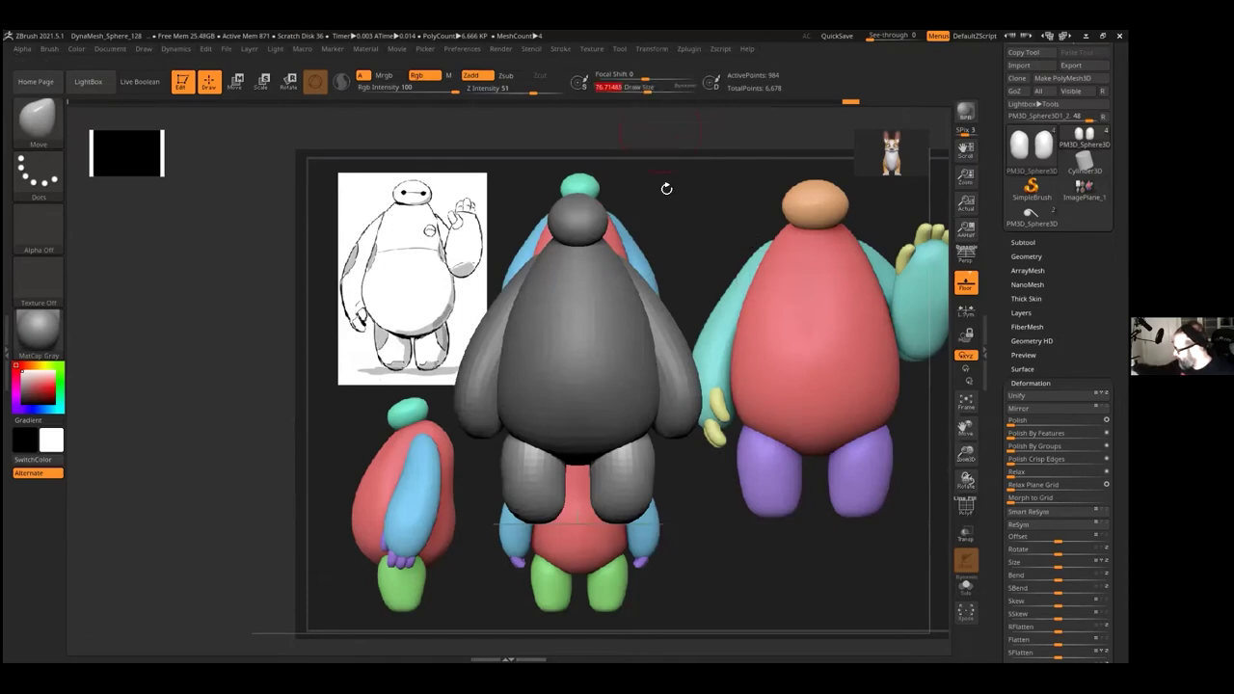
pyautogui.keyDown('alt'); pyautogui.click(680, 425); pyautogui.keyUp('alt')
pyautogui.press('ctrl')
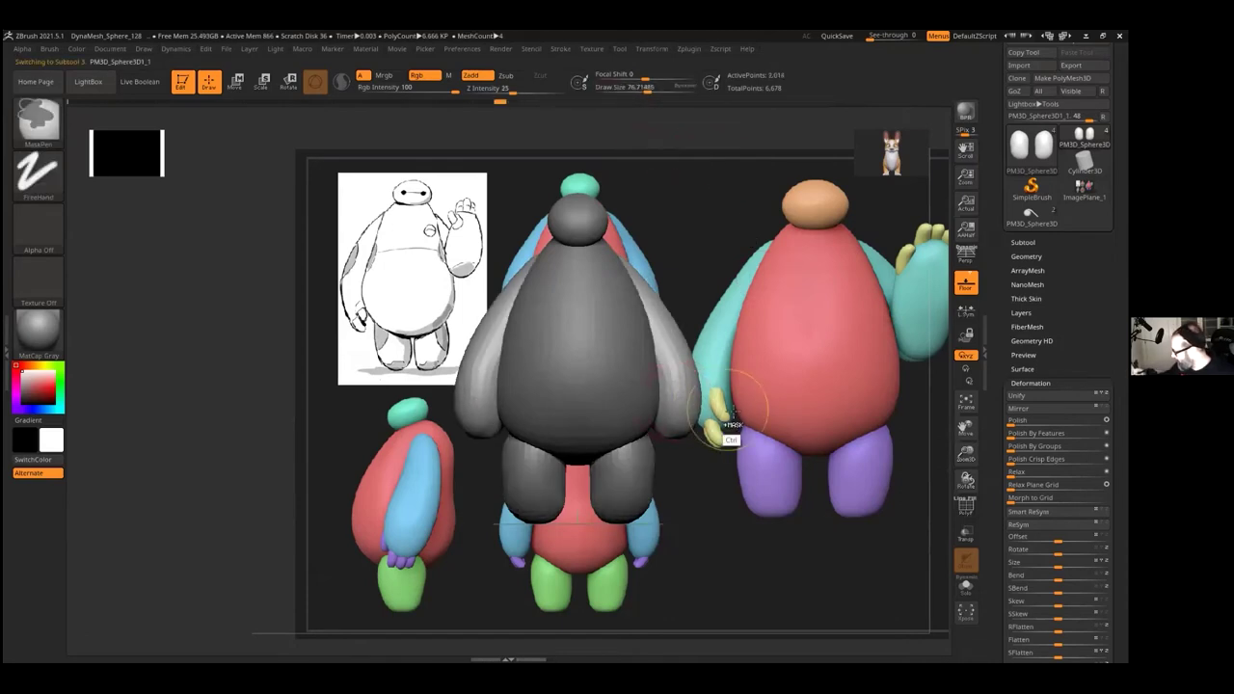
pyautogui.press('ctrl')
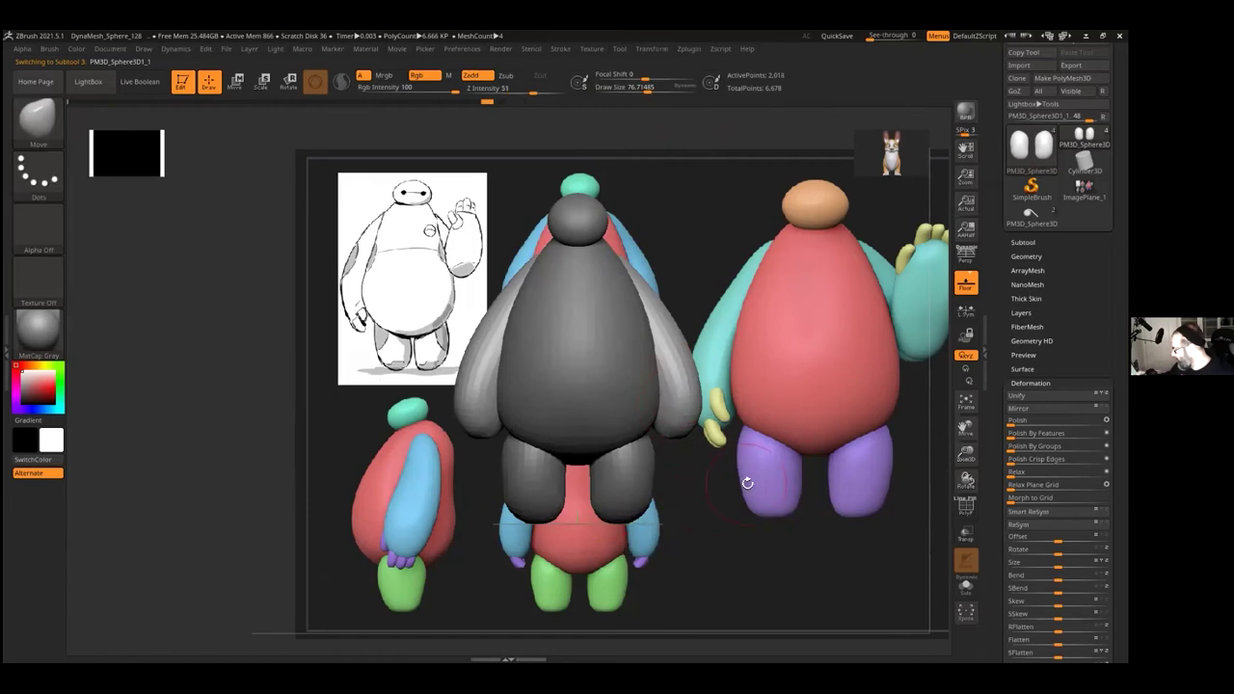
# Step: Realign the model over the front reference and append a Sphere3D as a new subtool
pyautogui.click(122, 51)
pyautogui.click(126, 460)
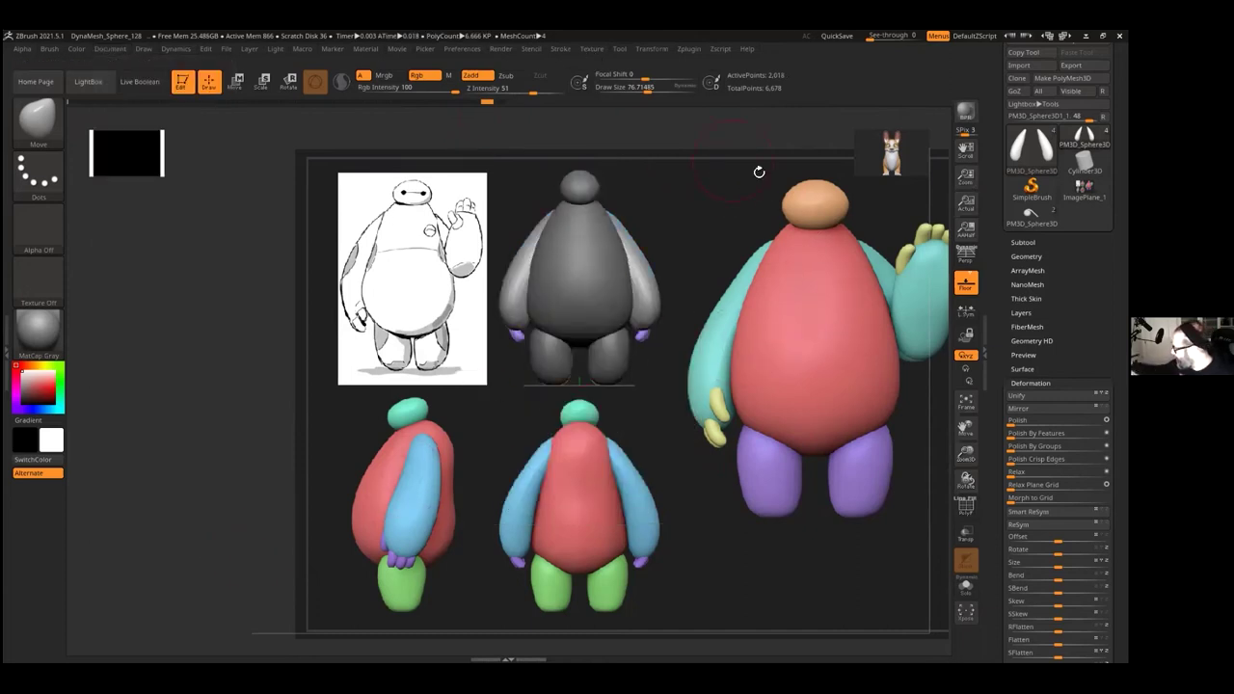
pyautogui.click(1023, 242)
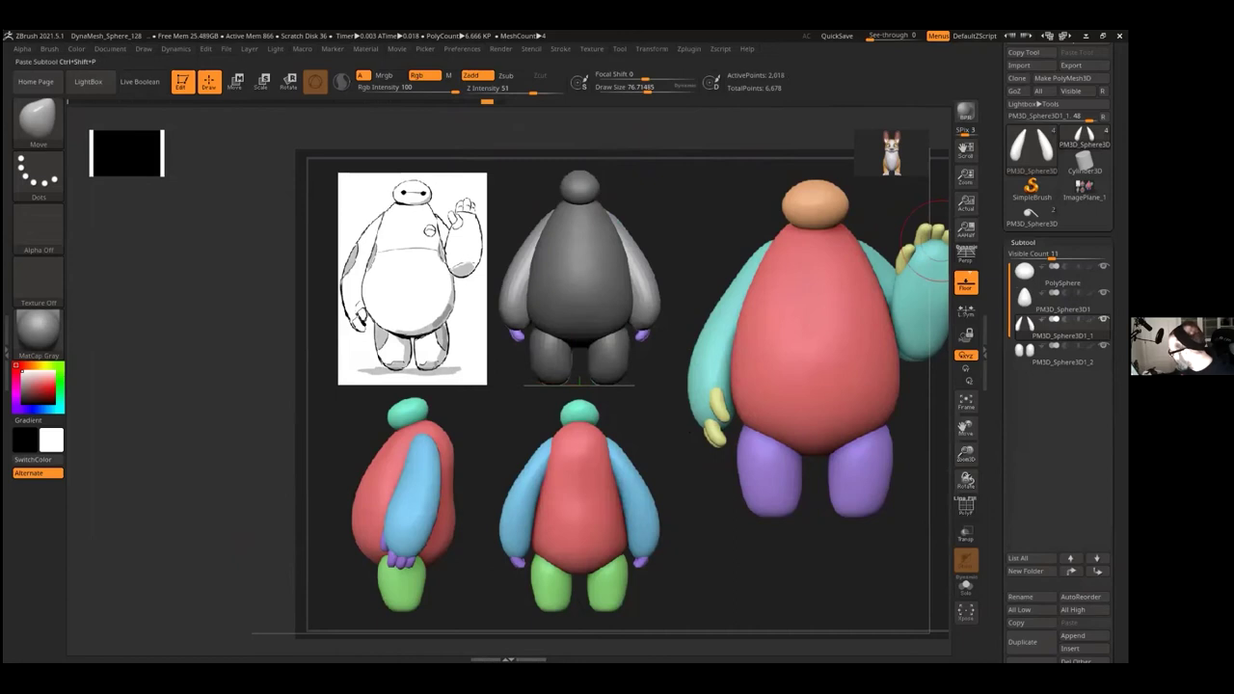
pyautogui.click(1074, 636)
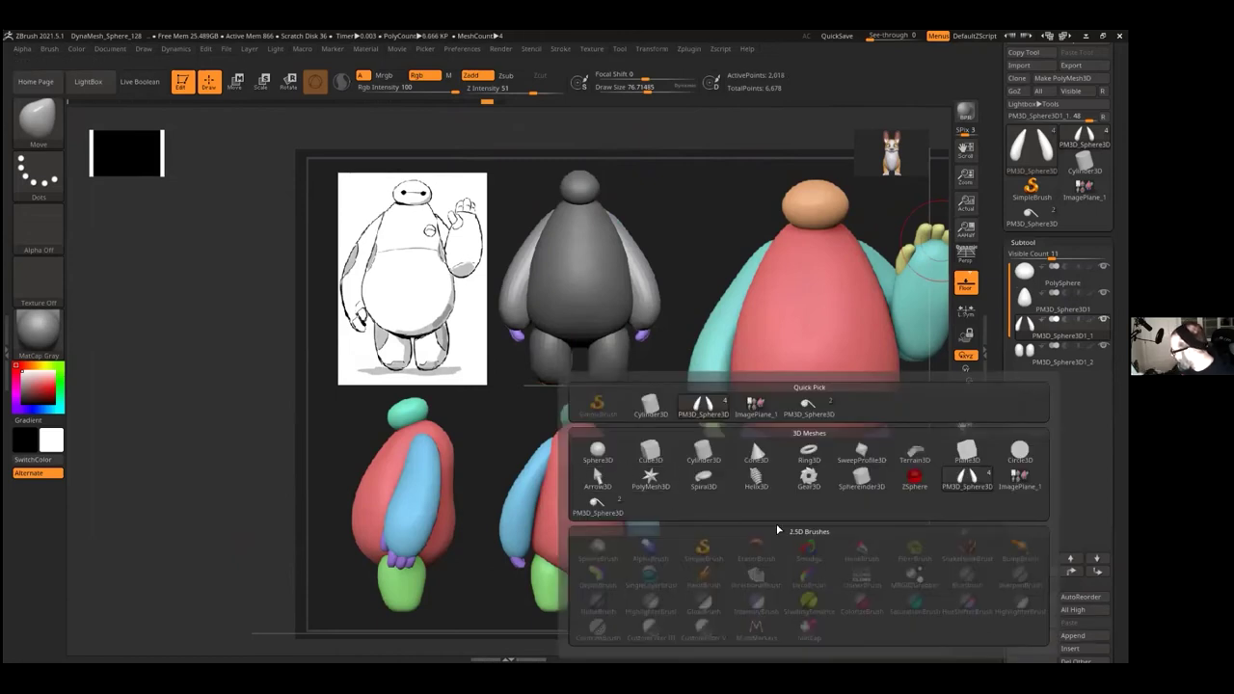
pyautogui.scroll(-2, 1061, 433)
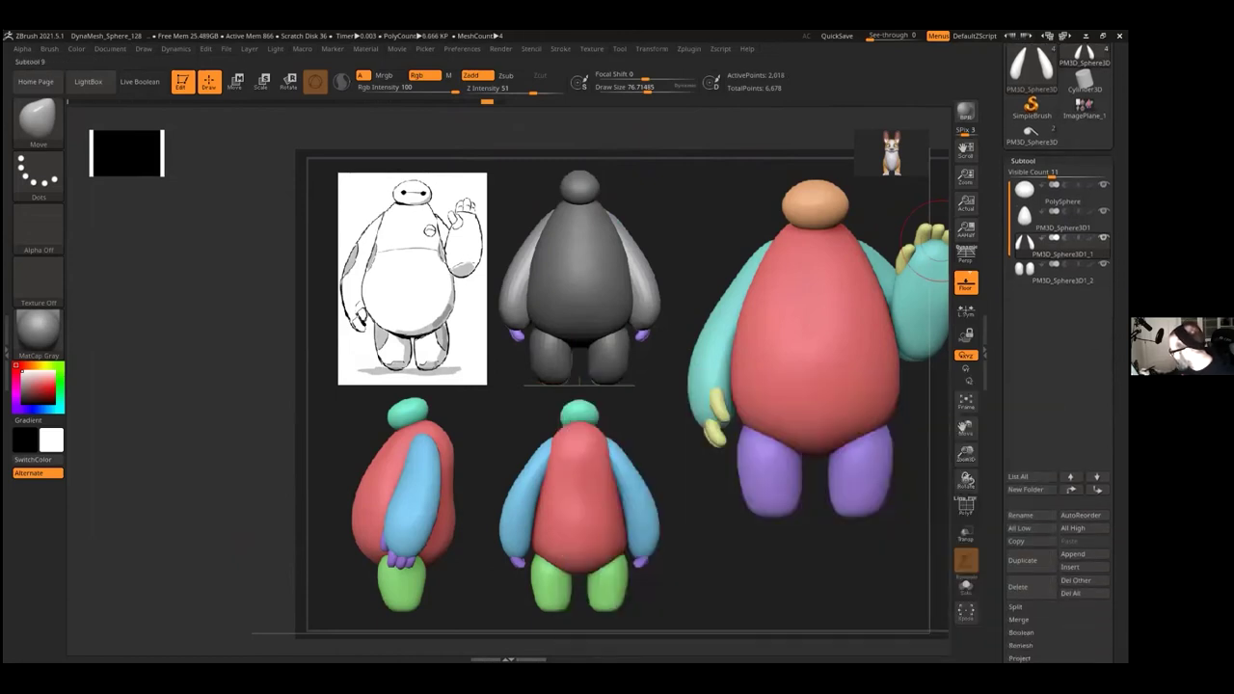
pyautogui.click(1074, 555)
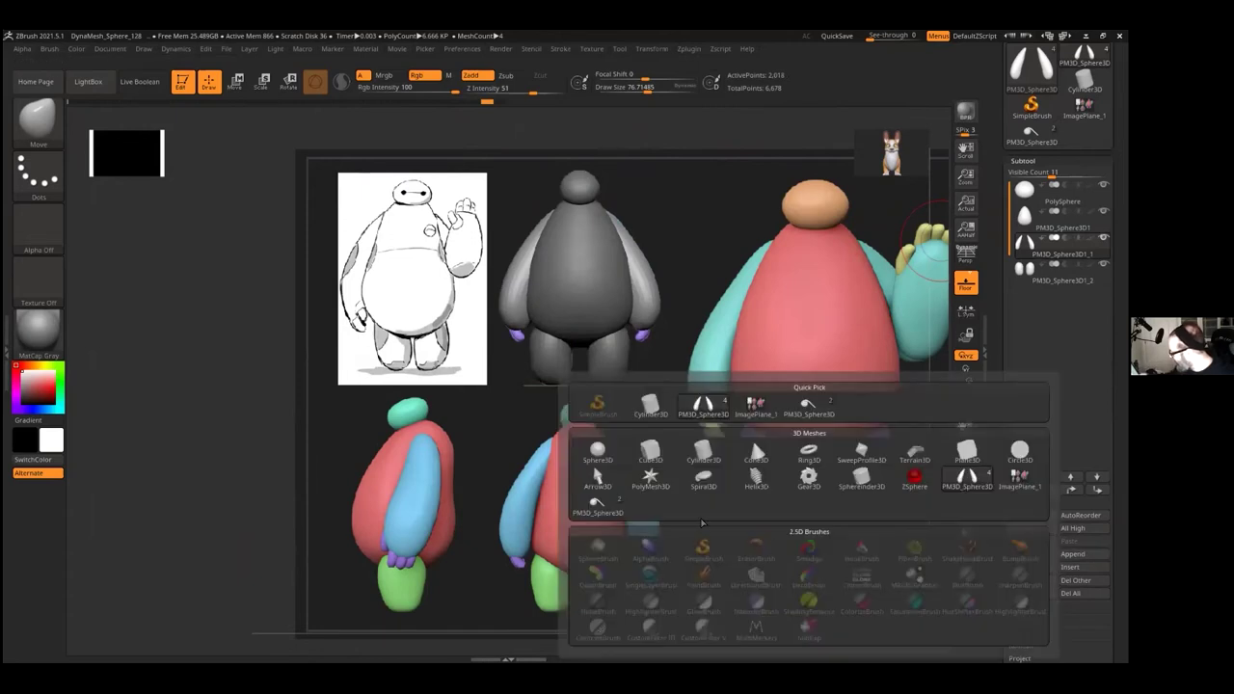
pyautogui.click(597, 451)
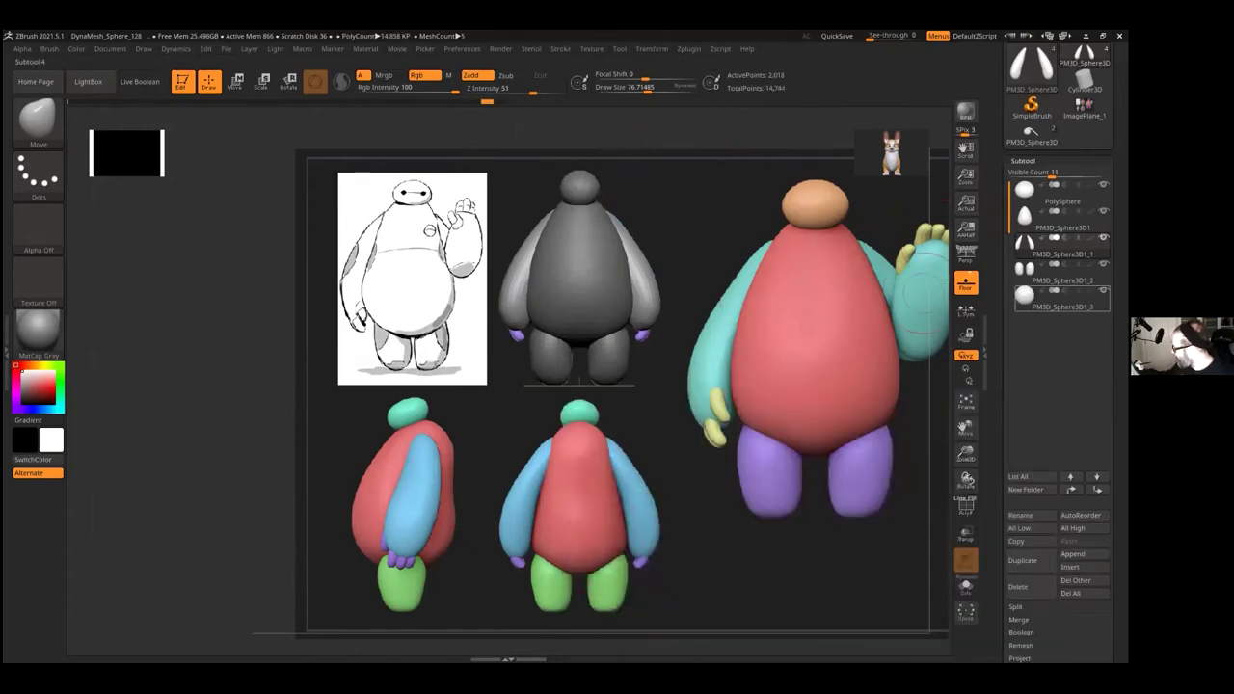
# Step: Move the new sphere out of the head and down to the empty area beside one leg in the front reference
pyautogui.click(236, 81)
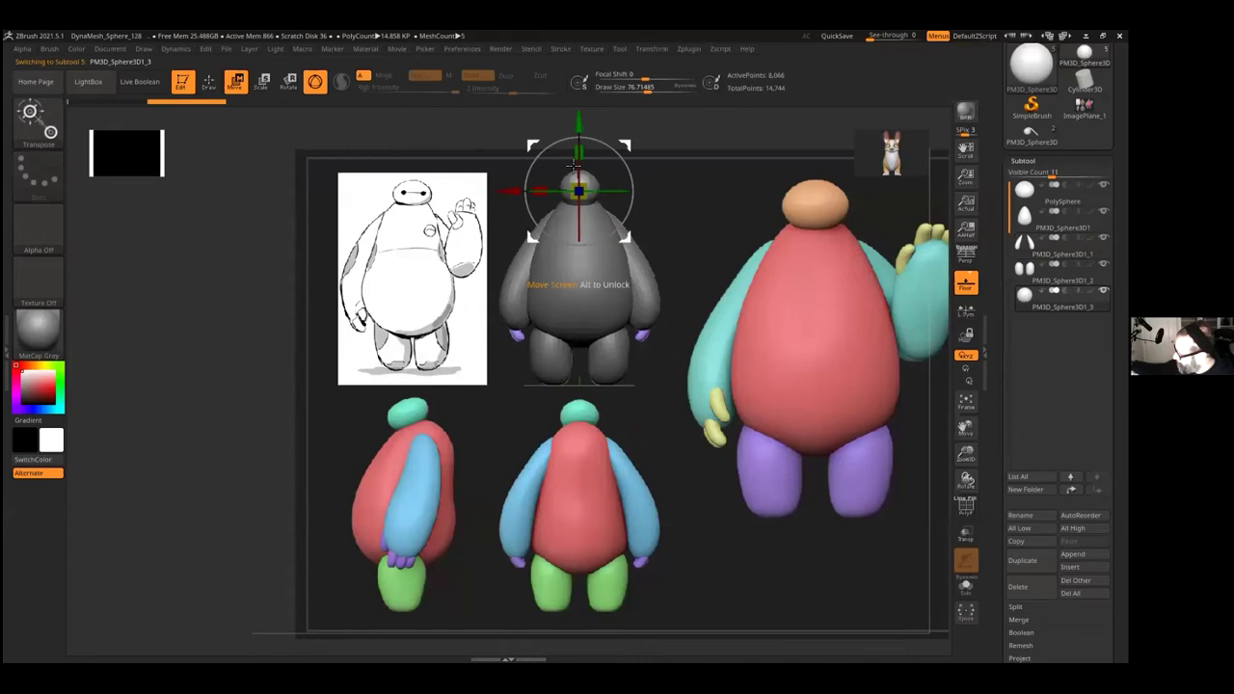
pyautogui.moveTo(507, 191); pyautogui.dragTo(452, 191)
pyautogui.moveTo(519, 123); pyautogui.dragTo(509, 256)
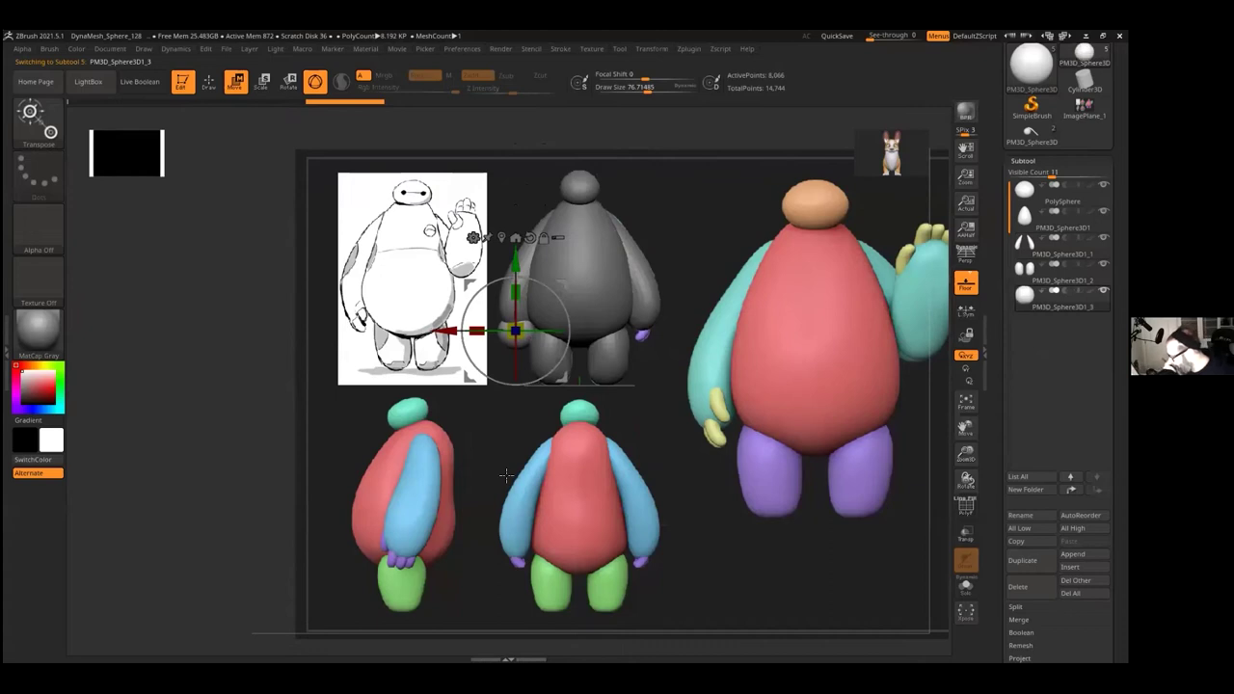
pyautogui.moveTo(514, 261); pyautogui.dragTo(514, 289)
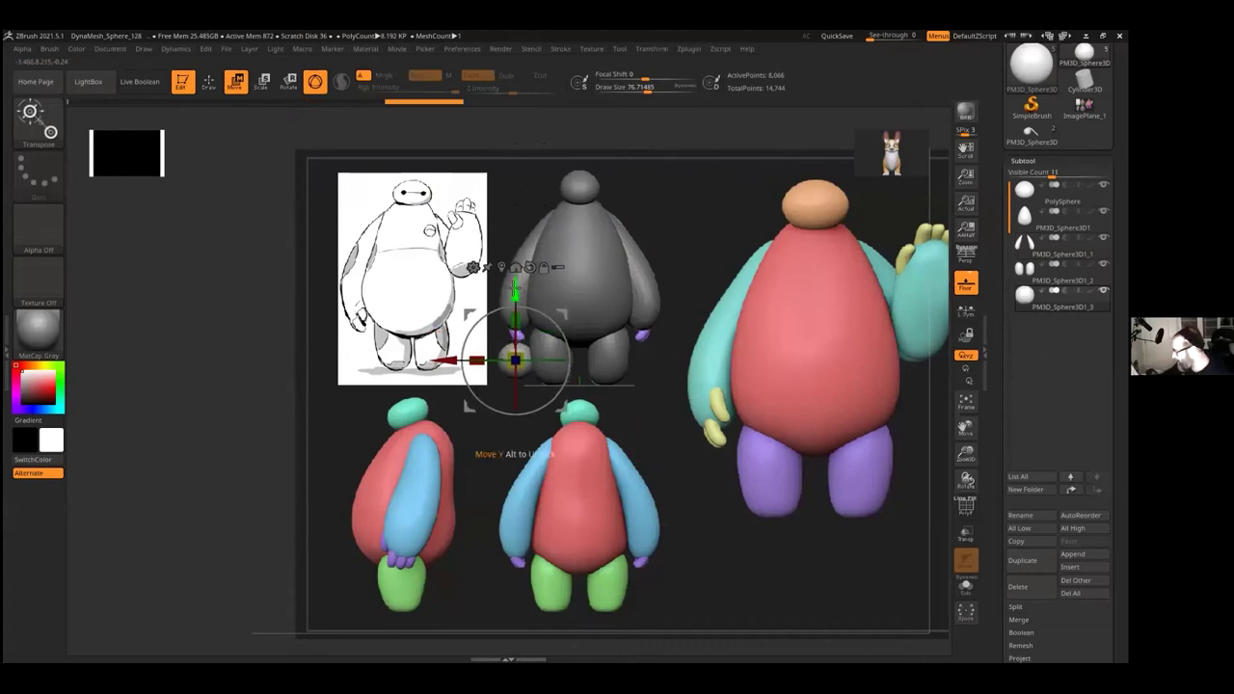
# Step: Enlarge the model in view and convert the new sphere to a DynaMesh at resolution 128
pyautogui.moveTo(967, 451)
pyautogui.mouseDown()
pyautogui.moveTo(963, 511)
pyautogui.moveTo(963, 455)
pyautogui.mouseUp()
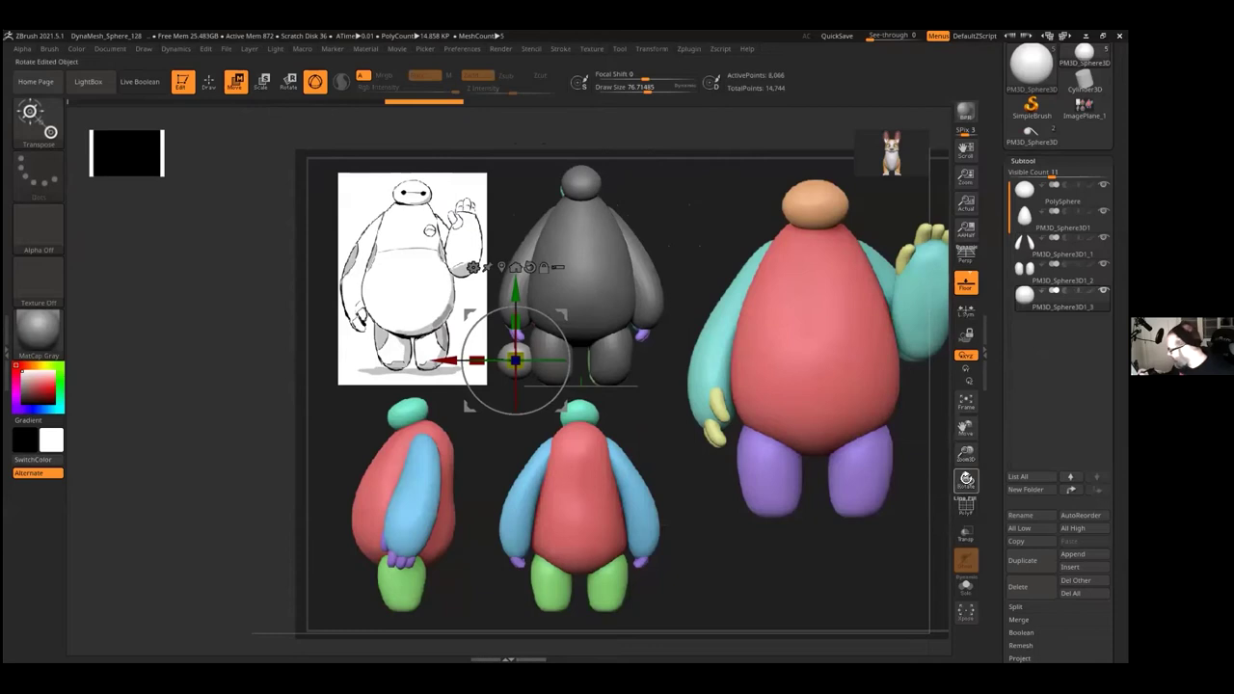
pyautogui.moveTo(967, 462); pyautogui.dragTo(940, 426)
pyautogui.click(1023, 161)
pyautogui.click(1027, 175)
pyautogui.click(1026, 355)
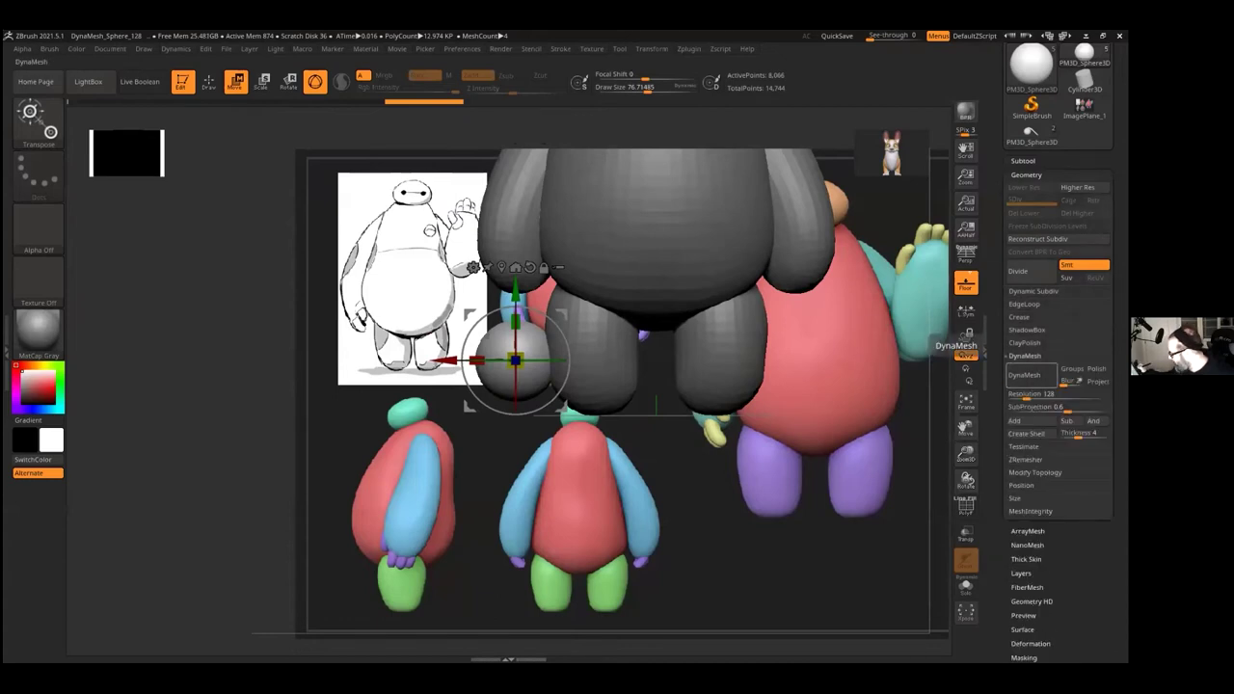
pyautogui.click(1031, 375)
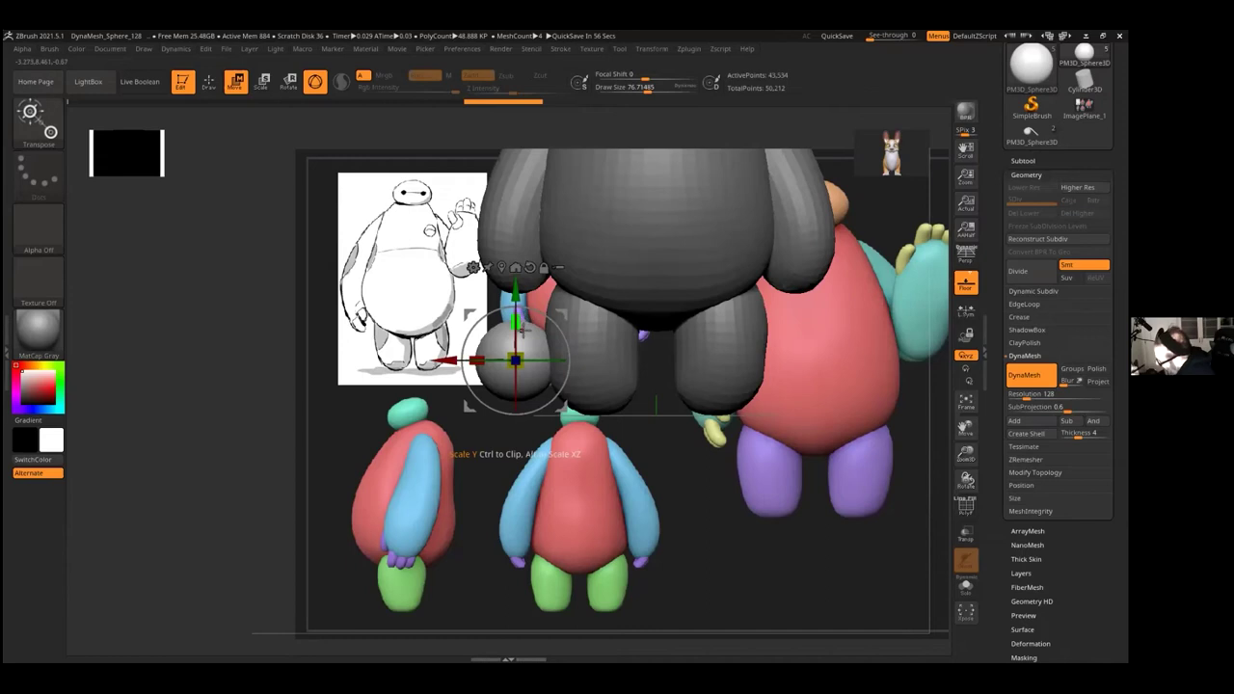
# Step: Scale the sphere down into a narrow, vertically elongated ellipsoid for a finger
pyautogui.moveTo(522, 353)
pyautogui.mouseDown()
pyautogui.moveTo(514, 363)
pyautogui.moveTo(517, 332)
pyautogui.moveTo(515, 360)
pyautogui.mouseUp()
pyautogui.moveTo(520, 314); pyautogui.dragTo(520, 312)
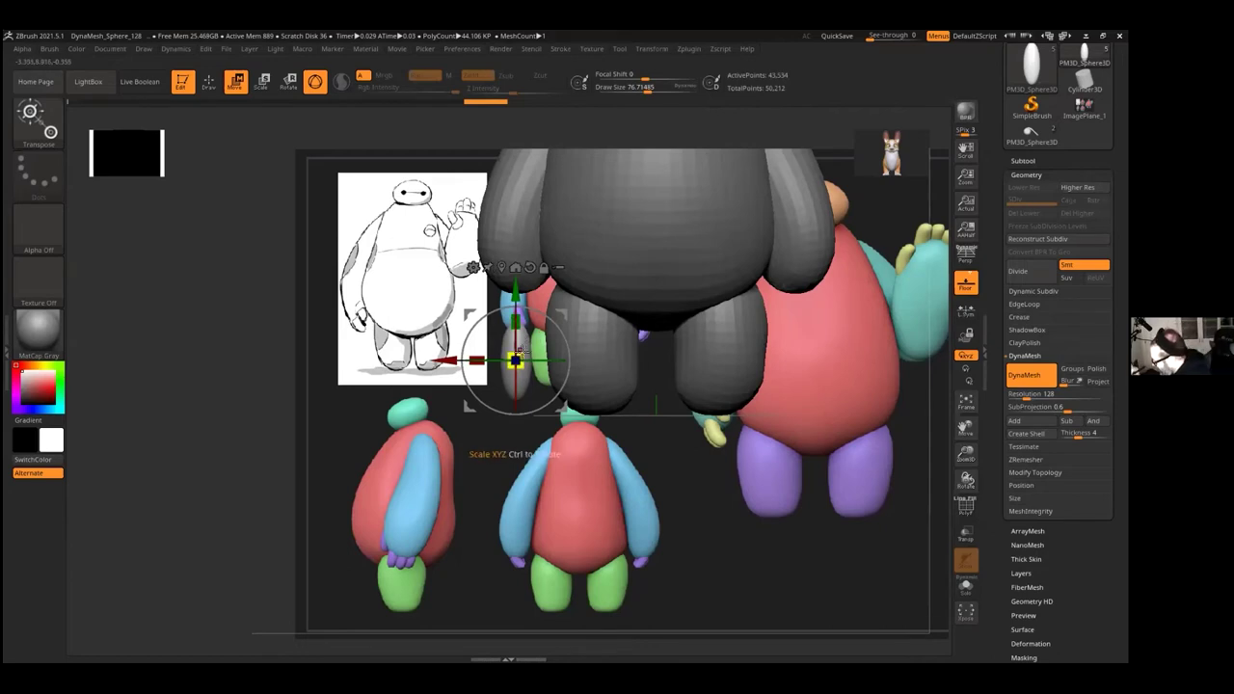
pyautogui.moveTo(517, 361); pyautogui.dragTo(515, 362)
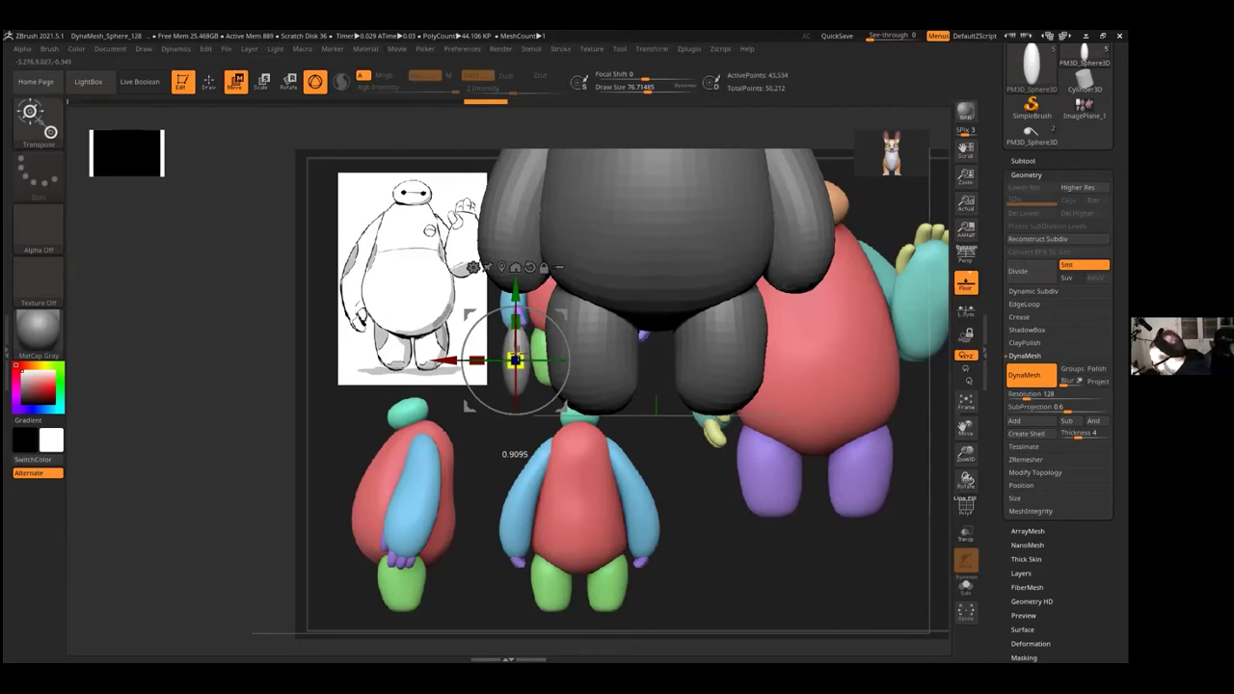
pyautogui.moveTo(515, 360); pyautogui.dragTo(480, 367)
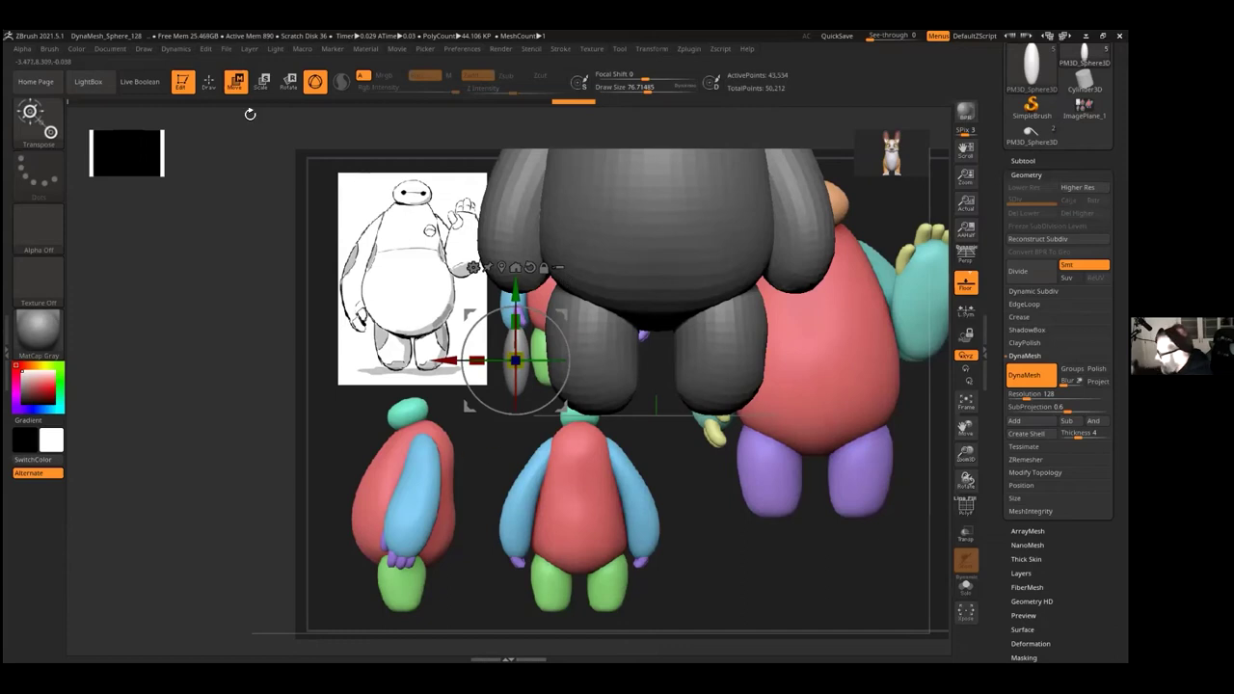
# Step: Realign the model over the front reference and set the model opacity to 30
pyautogui.click(208, 81)
pyautogui.moveTo(653, 468)
pyautogui.mouseDown()
pyautogui.moveTo(751, 462)
pyautogui.moveTo(705, 460)
pyautogui.moveTo(704, 380)
pyautogui.moveTo(871, 365)
pyautogui.moveTo(839, 363)
pyautogui.mouseUp()
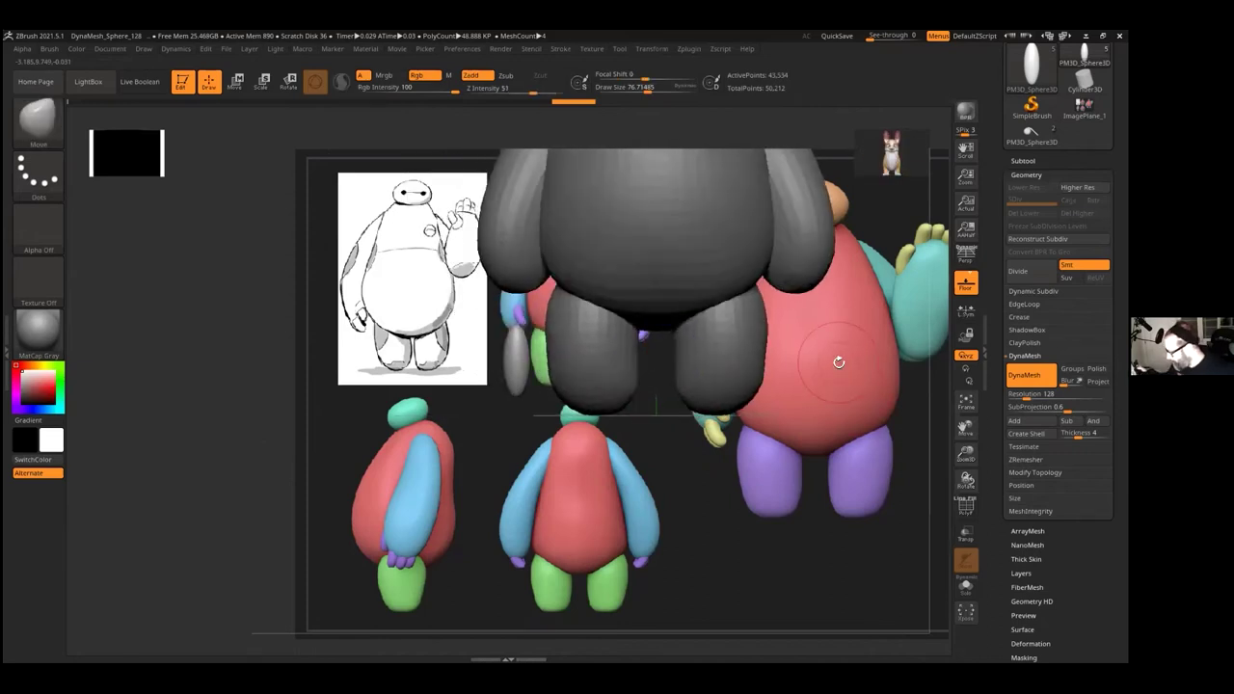
pyautogui.click(123, 50)
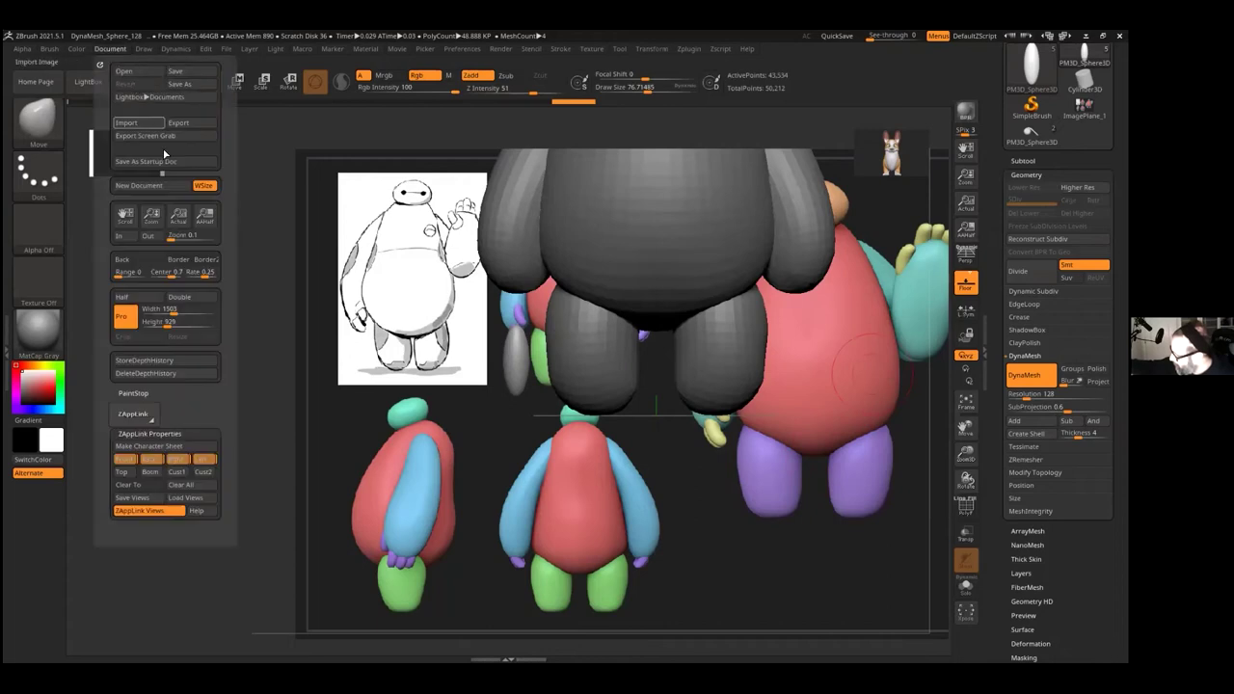
pyautogui.click(127, 459)
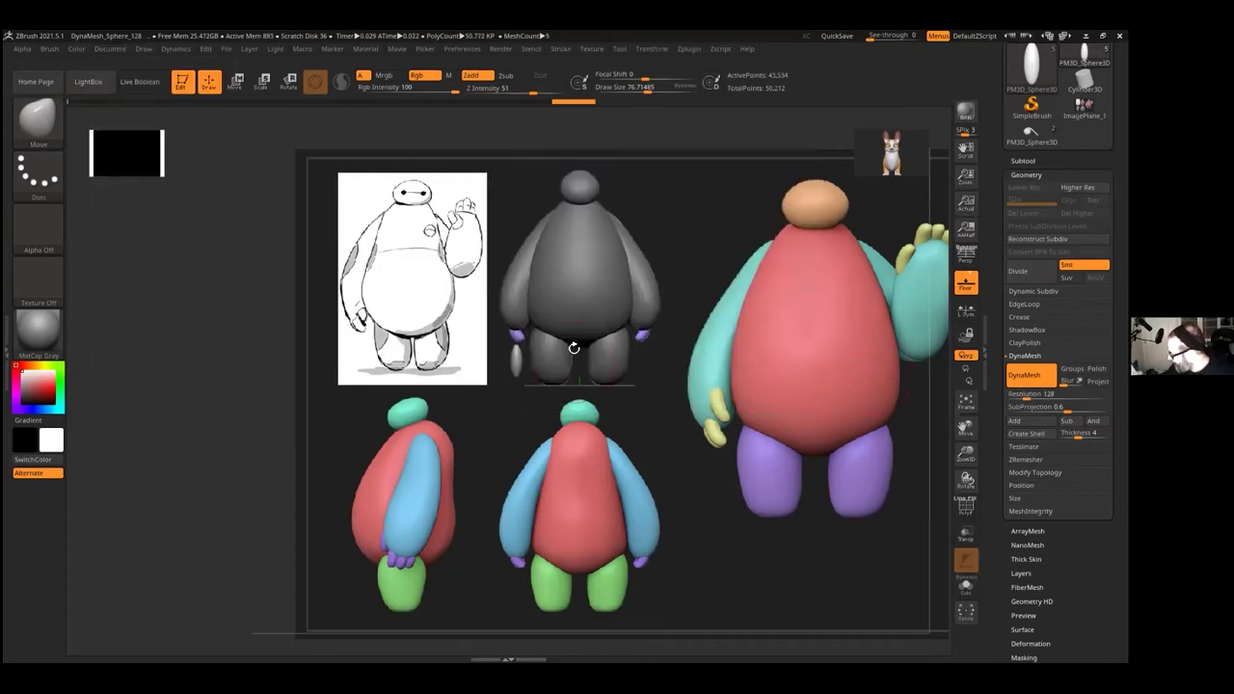
pyautogui.click(592, 49)
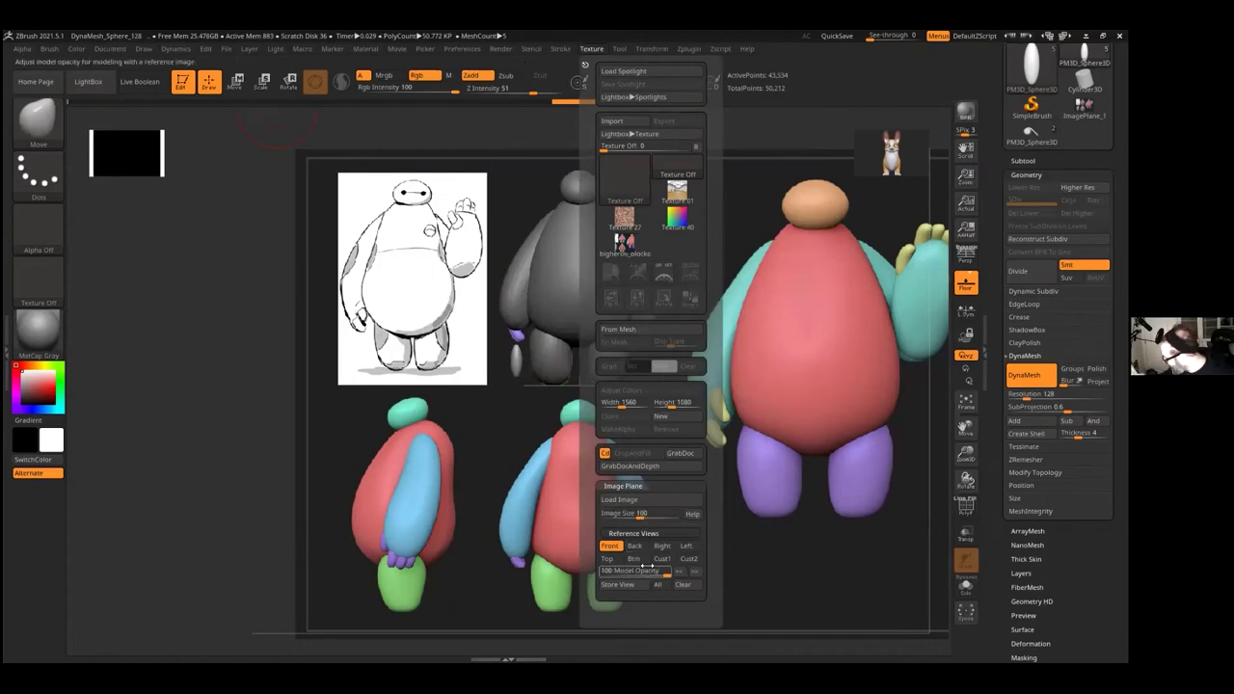
pyautogui.click(622, 572)
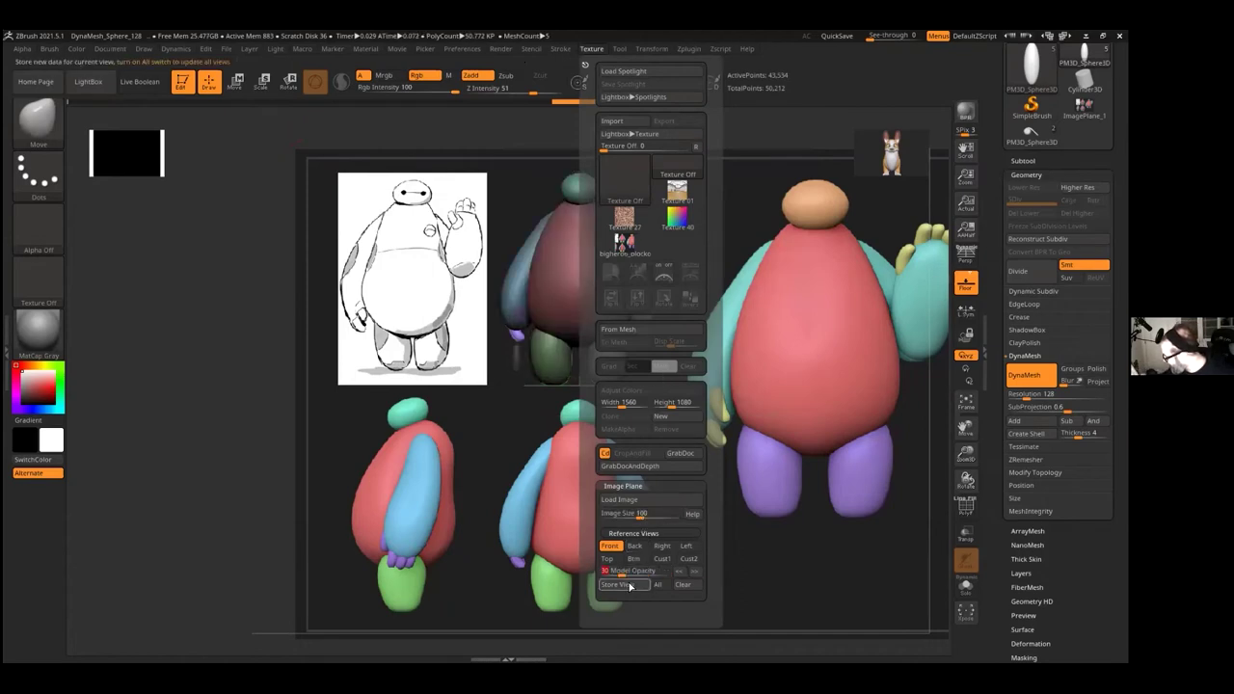
# Step: Raise the finger to hand height and move it across the body to the opposite arm
pyautogui.press('w')
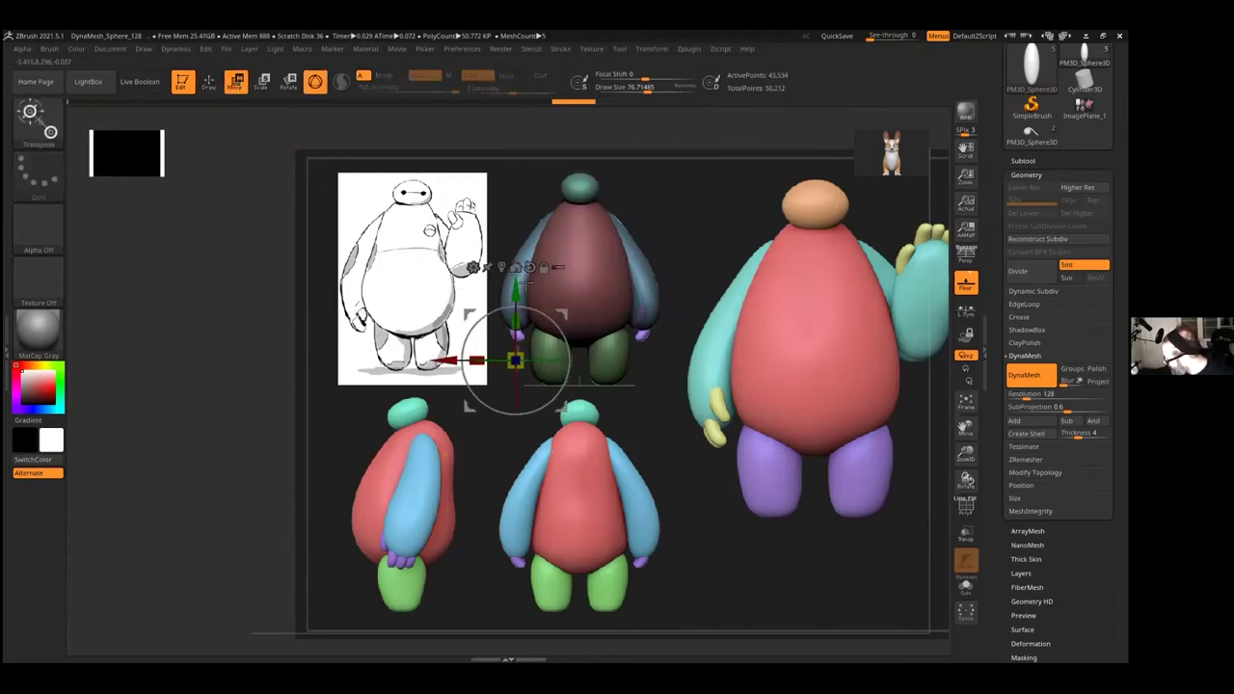
pyautogui.moveTo(516, 289); pyautogui.dragTo(508, 247)
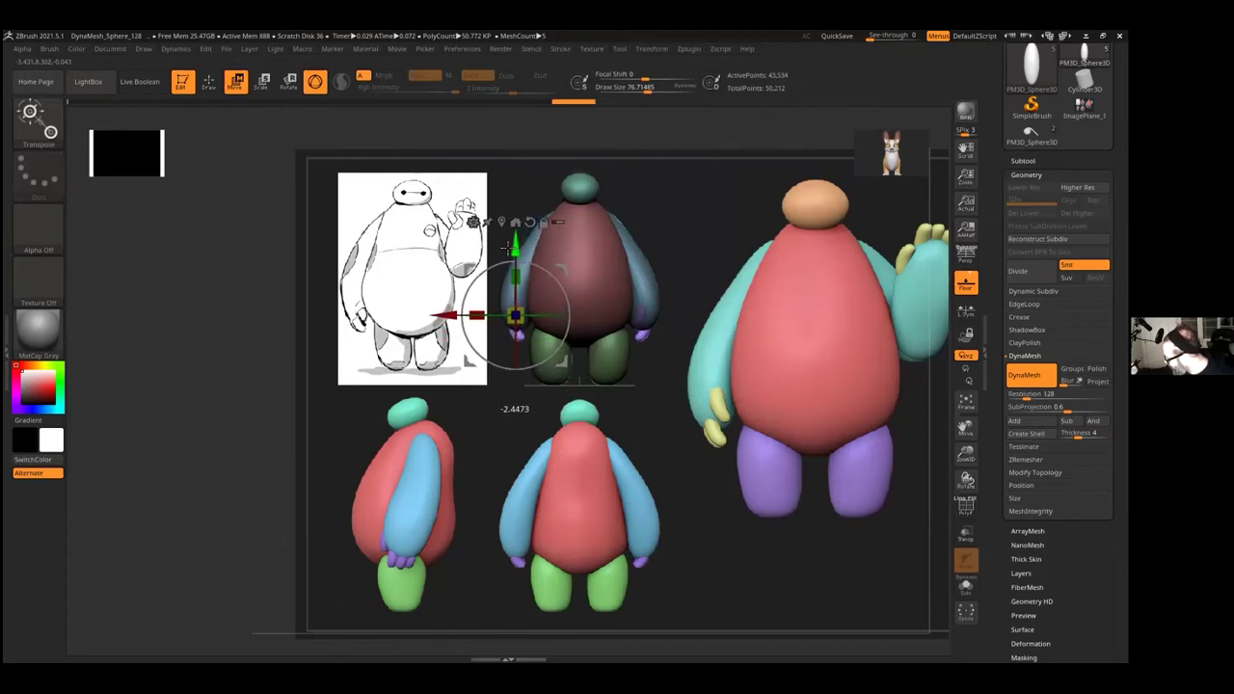
pyautogui.moveTo(452, 317); pyautogui.dragTo(578, 351)
pyautogui.moveTo(644, 243); pyautogui.dragTo(643, 258)
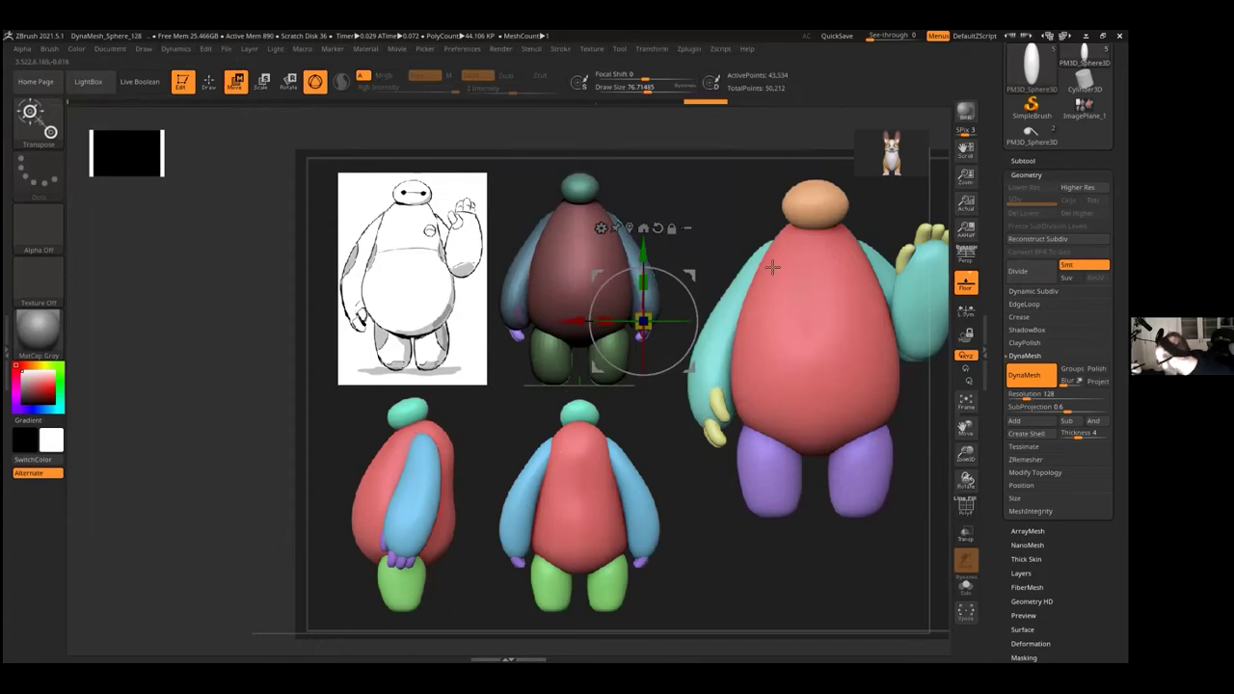
# Step: Rotate the finger diagonally and place it on the hand to match the inner finger in the front reference
pyautogui.moveTo(967, 150); pyautogui.dragTo(891, 178)
pyautogui.moveTo(725, 257); pyautogui.dragTo(863, 270)
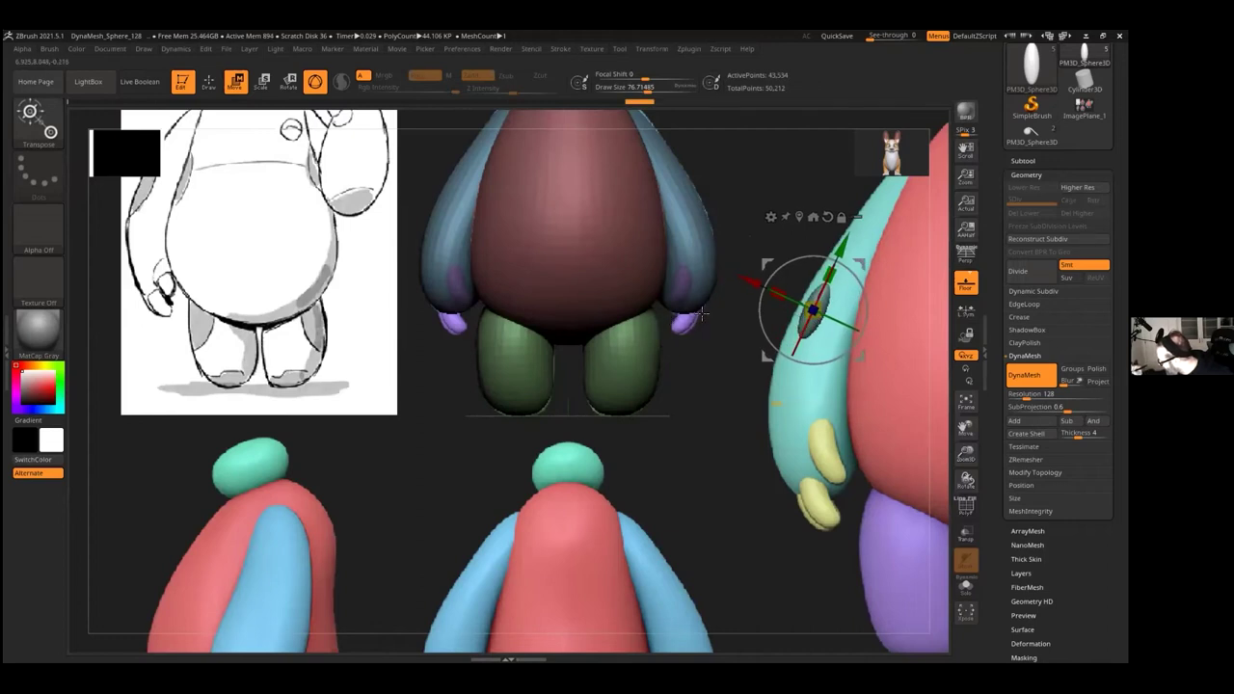
pyautogui.moveTo(862, 263); pyautogui.dragTo(735, 259)
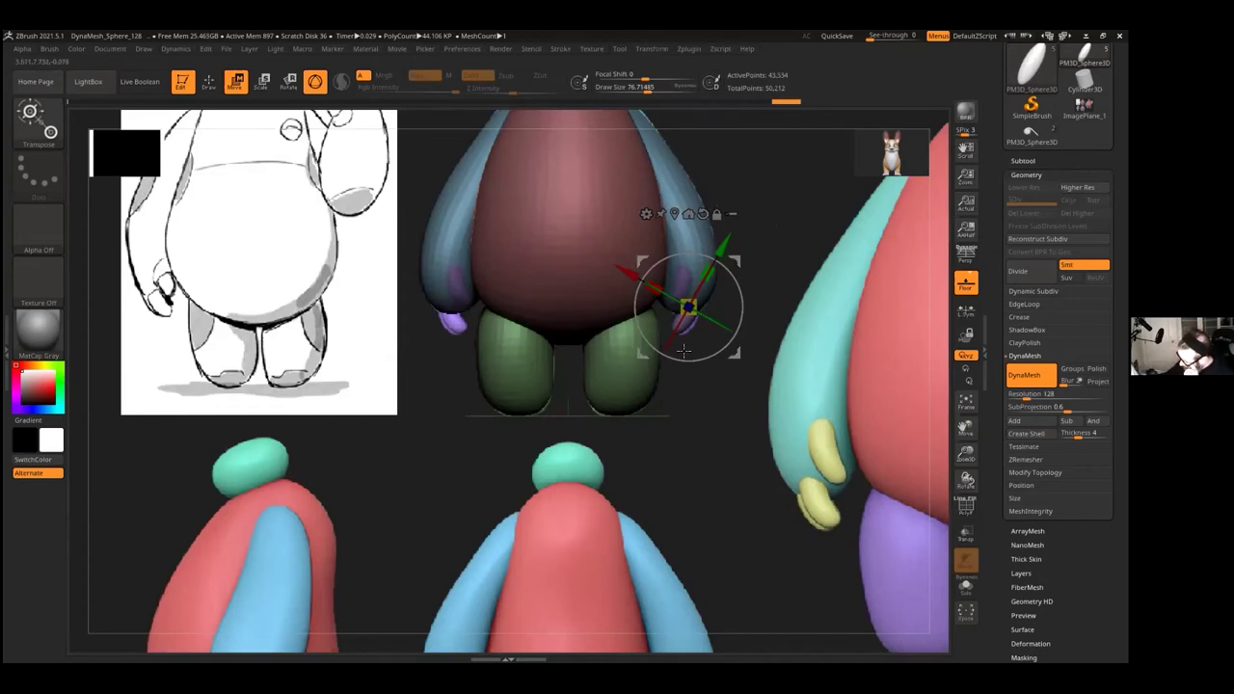
pyautogui.moveTo(965, 175); pyautogui.dragTo(971, 115)
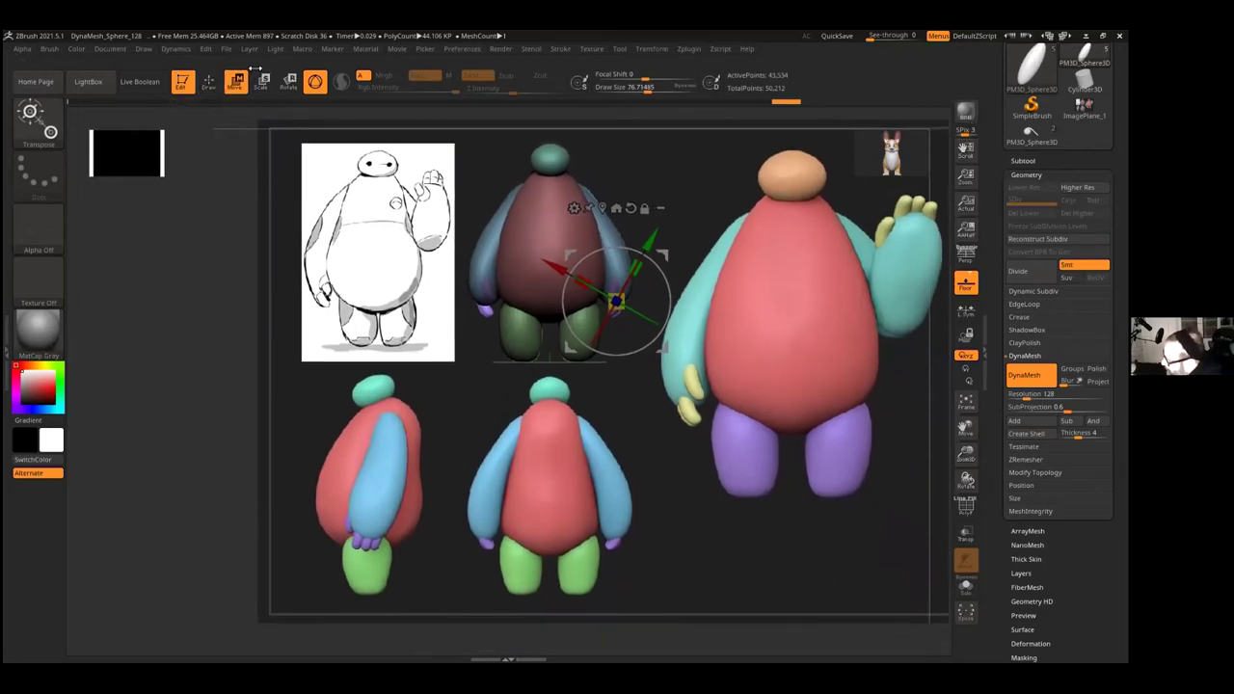
# Step: Align the model over the side reference, then shift and tilt the finger toward the front edge of the hand
pyautogui.click(111, 50)
pyautogui.click(175, 484)
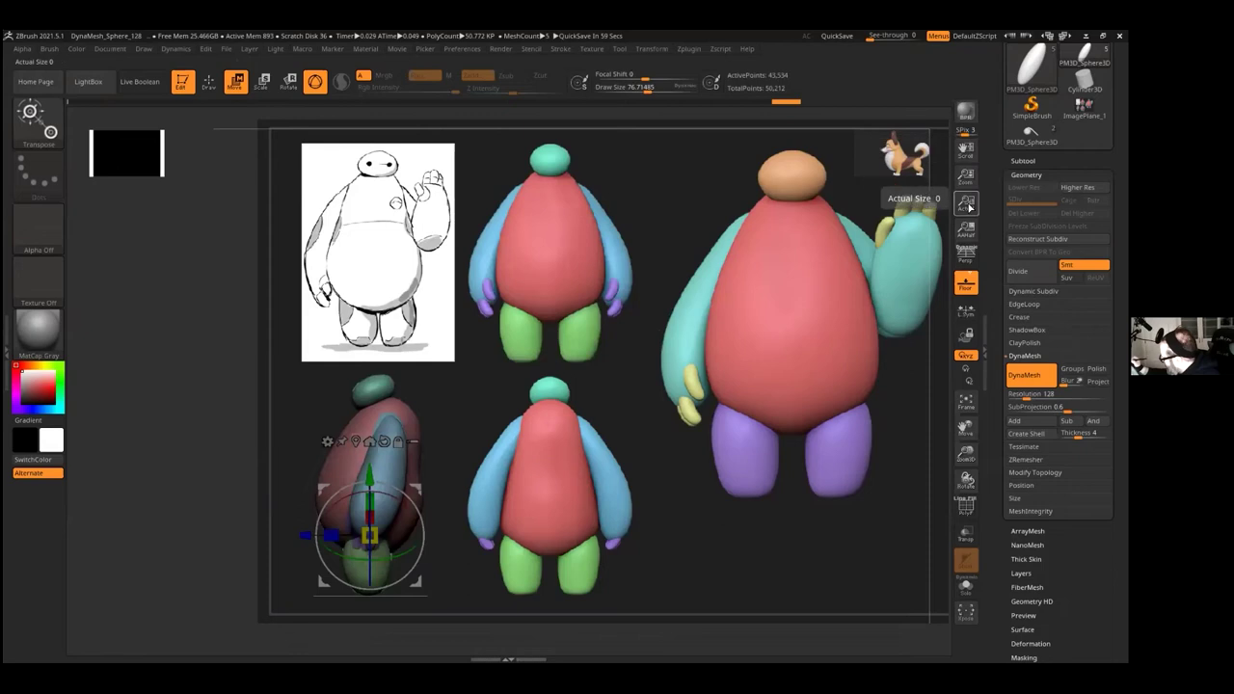
pyautogui.moveTo(966, 176); pyautogui.dragTo(974, 226)
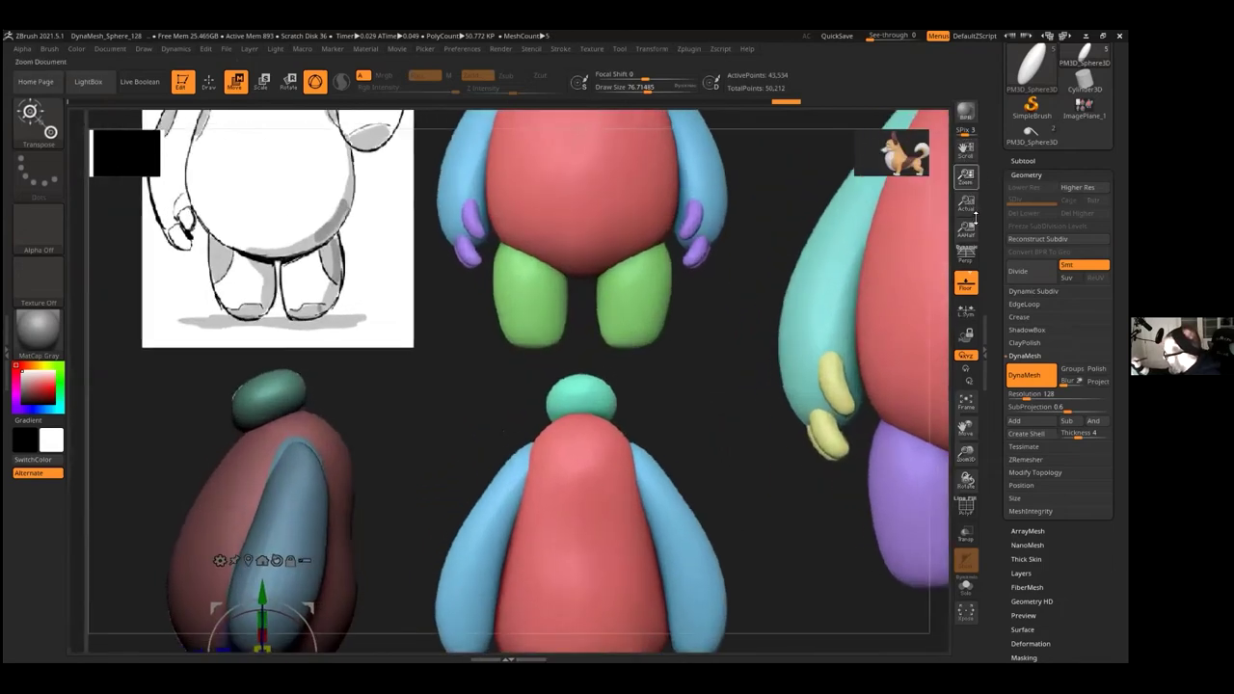
pyautogui.moveTo(966, 150); pyautogui.dragTo(1069, 66)
pyautogui.moveTo(969, 150); pyautogui.dragTo(978, 130)
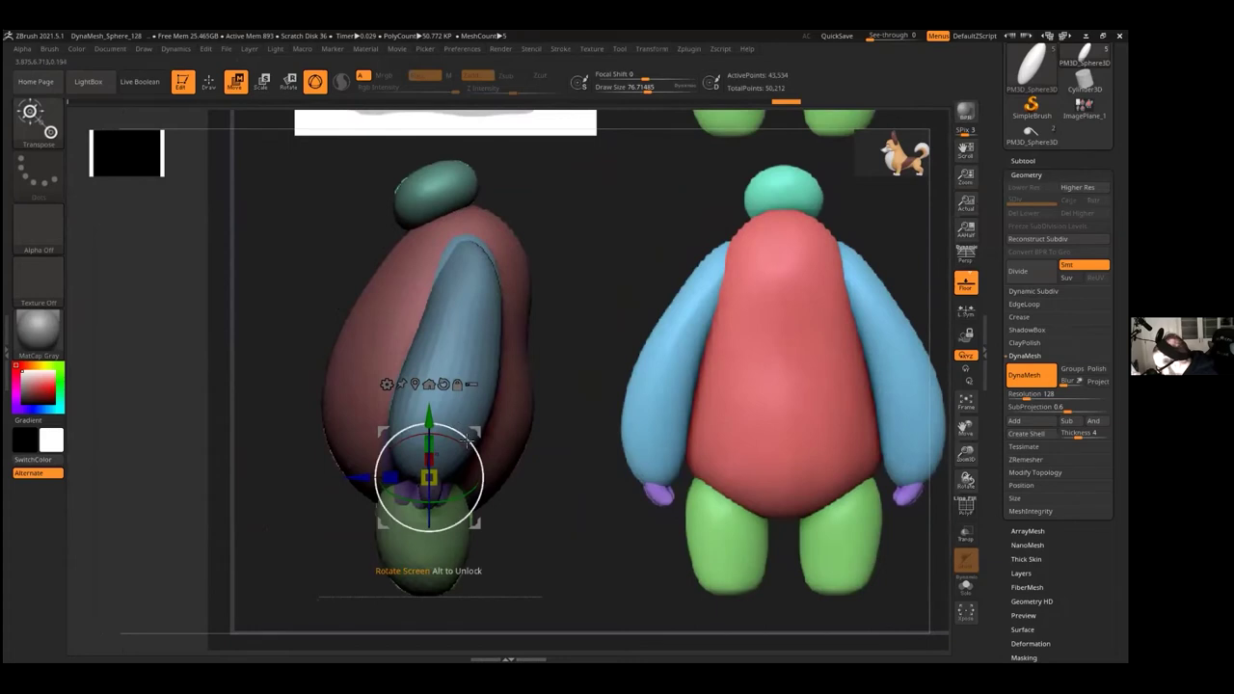
pyautogui.moveTo(363, 475); pyautogui.dragTo(340, 483)
pyautogui.moveTo(453, 456); pyautogui.dragTo(455, 428)
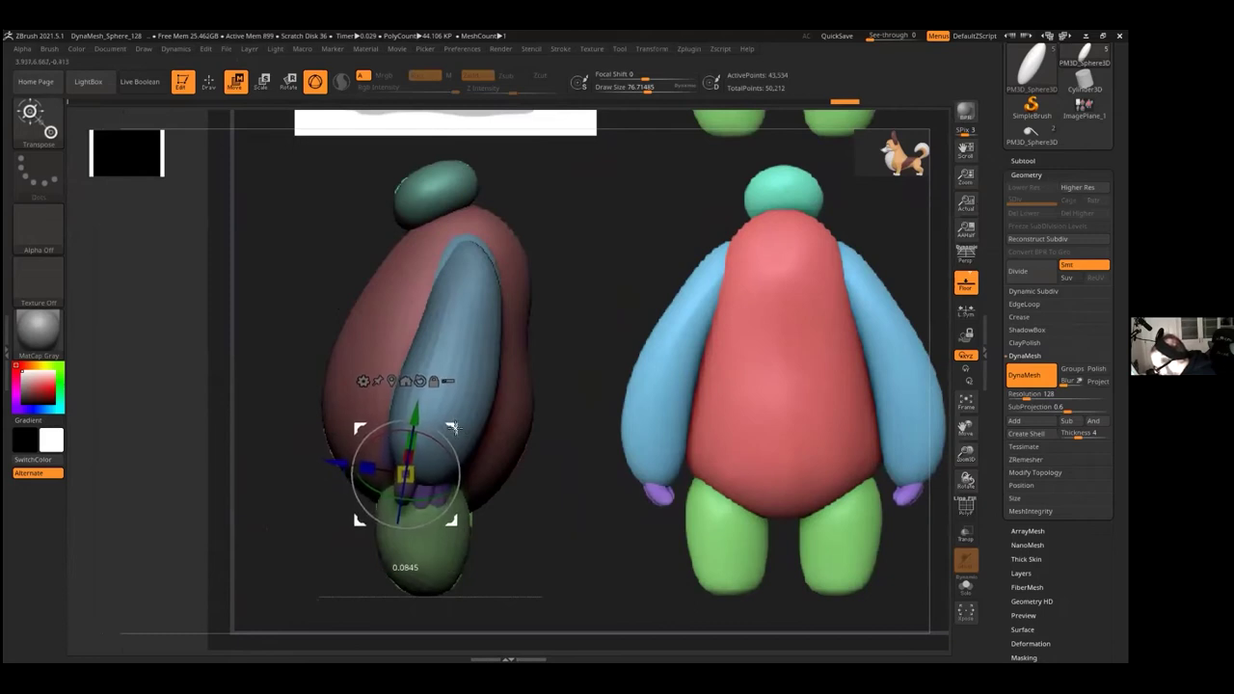
# Step: Set the Move brush draw size to about 40 and lightly smooth the finger where it meets the arm
pyautogui.click(219, 84)
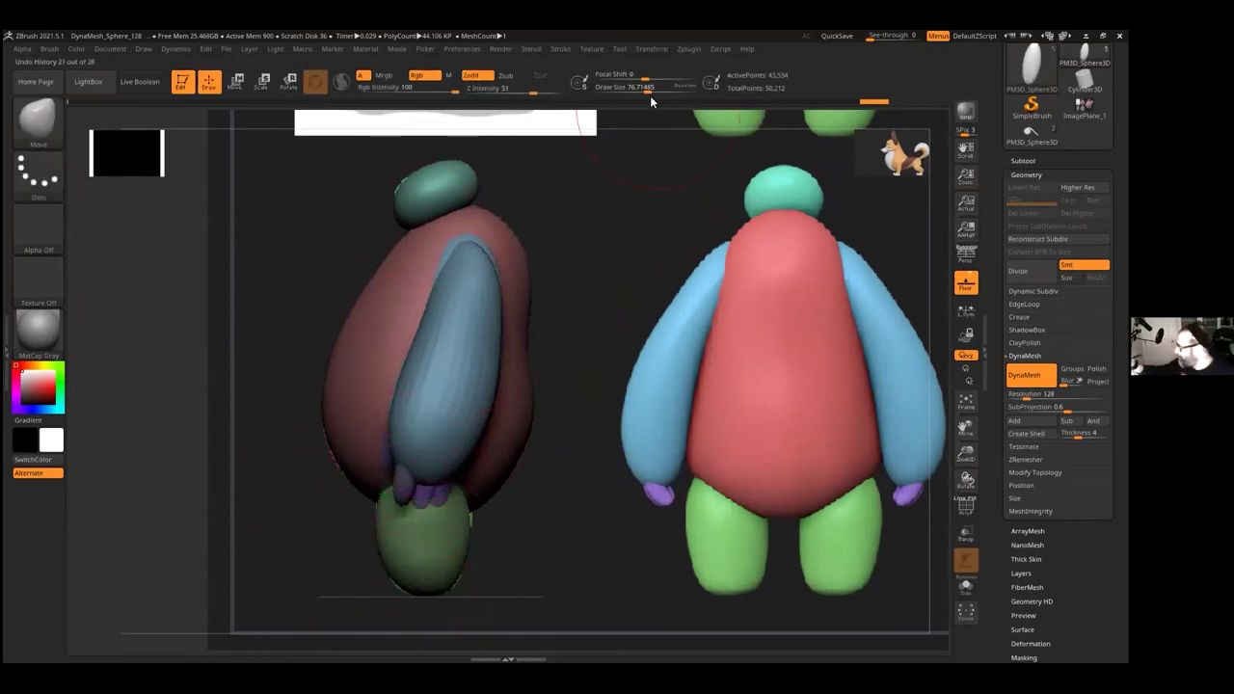
pyautogui.moveTo(649, 88); pyautogui.dragTo(639, 88)
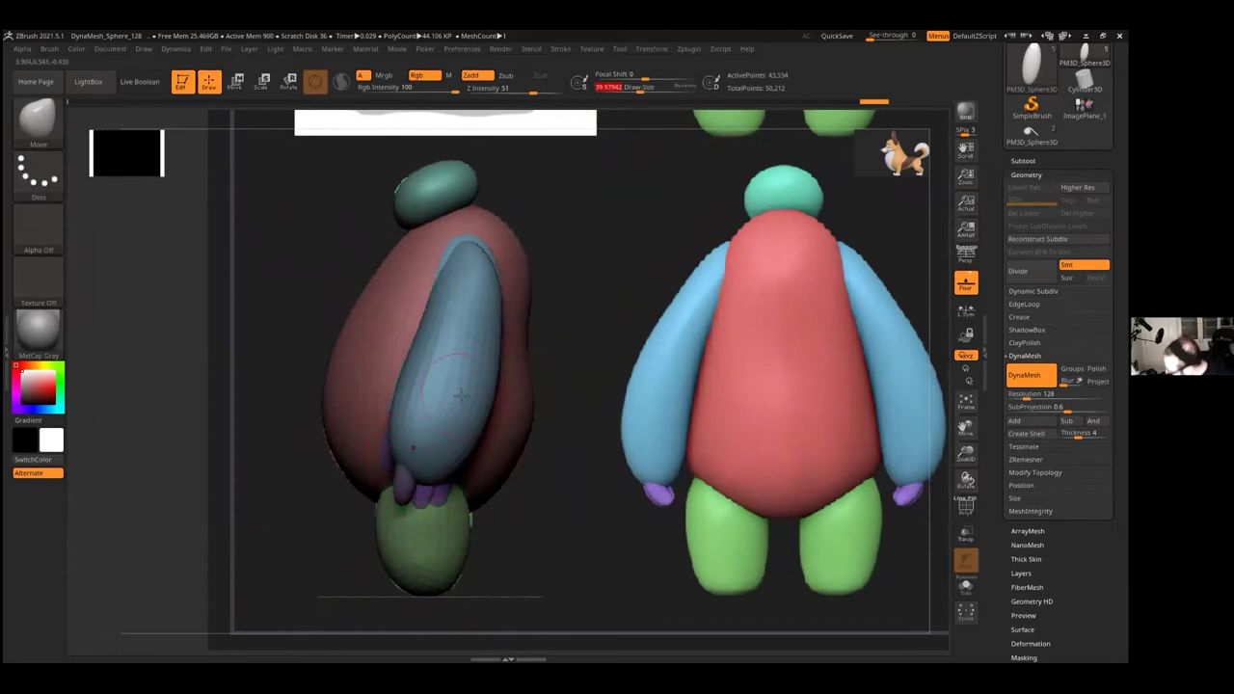
pyautogui.press('shift')
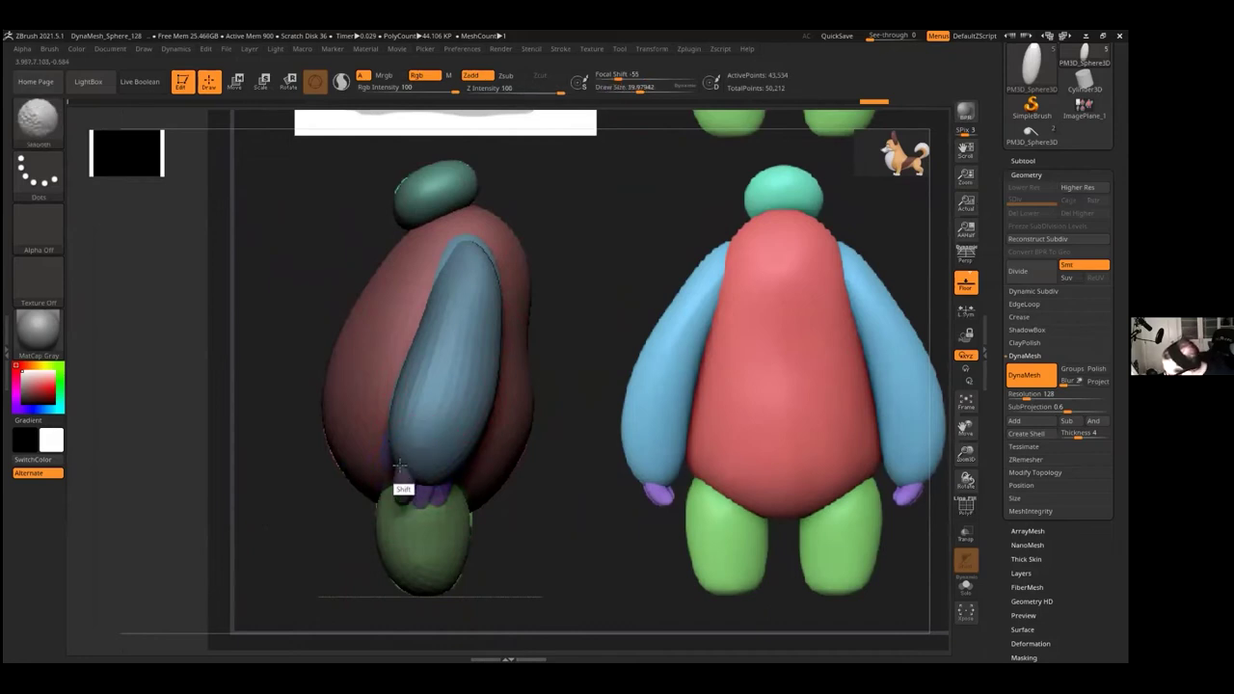
pyautogui.keyDown('shift'); pyautogui.moveTo(410, 466); pyautogui.dragTo(412, 468); pyautogui.keyUp('shift')
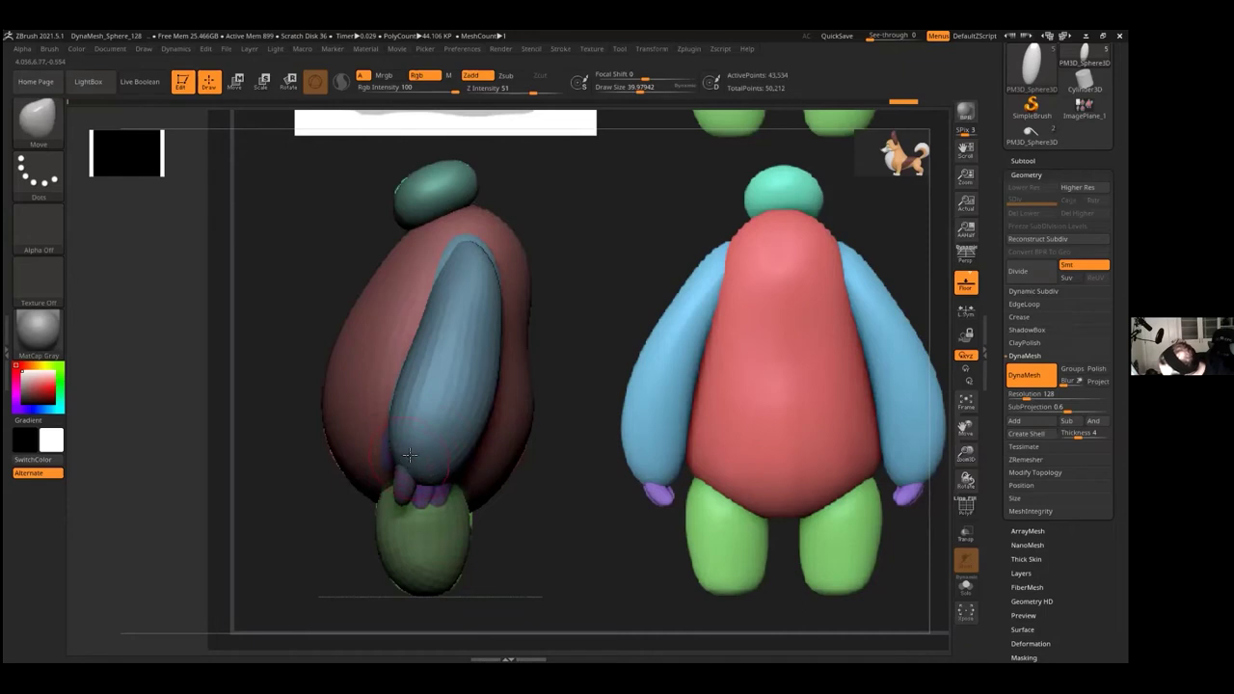
# Step: Temporarily hide the arms to expose the overlapping finger, select the finger subtool, and show the arms again
pyautogui.keyDown('alt'); pyautogui.click(407, 482); pyautogui.keyUp('alt')
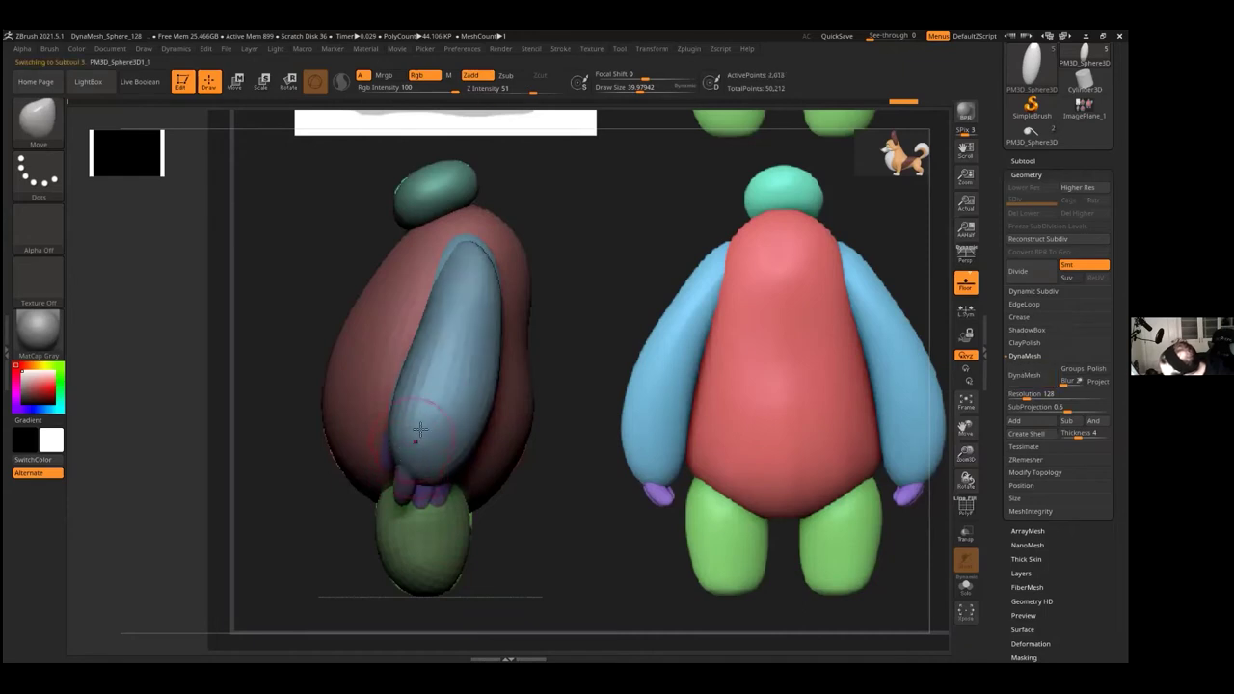
pyautogui.click(1023, 160)
pyautogui.moveTo(1025, 241)
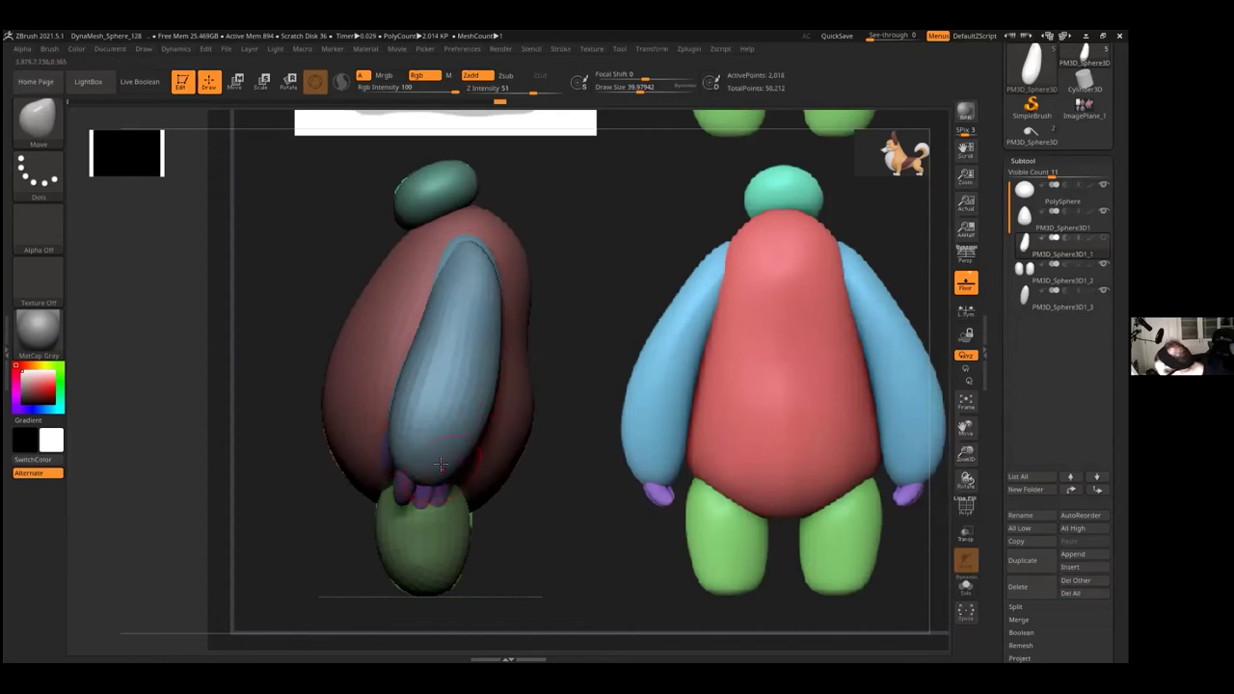
pyautogui.keyDown('alt'); pyautogui.click(407, 487); pyautogui.keyUp('alt')
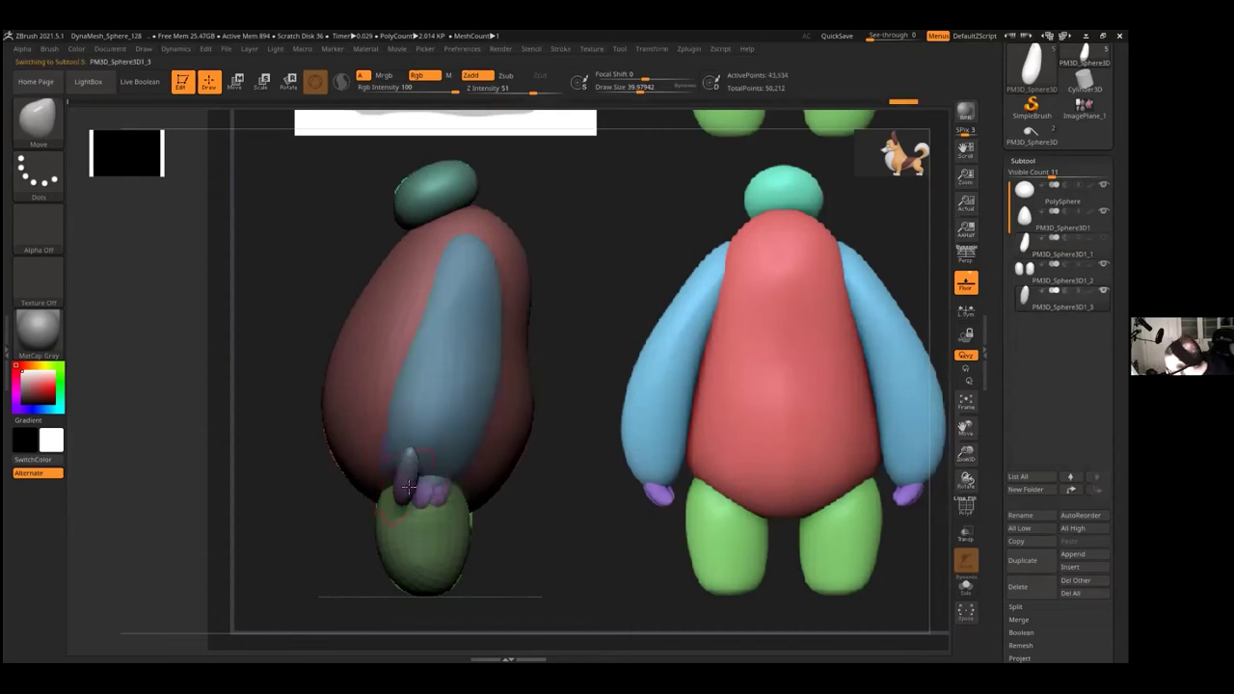
pyautogui.click(1056, 246)
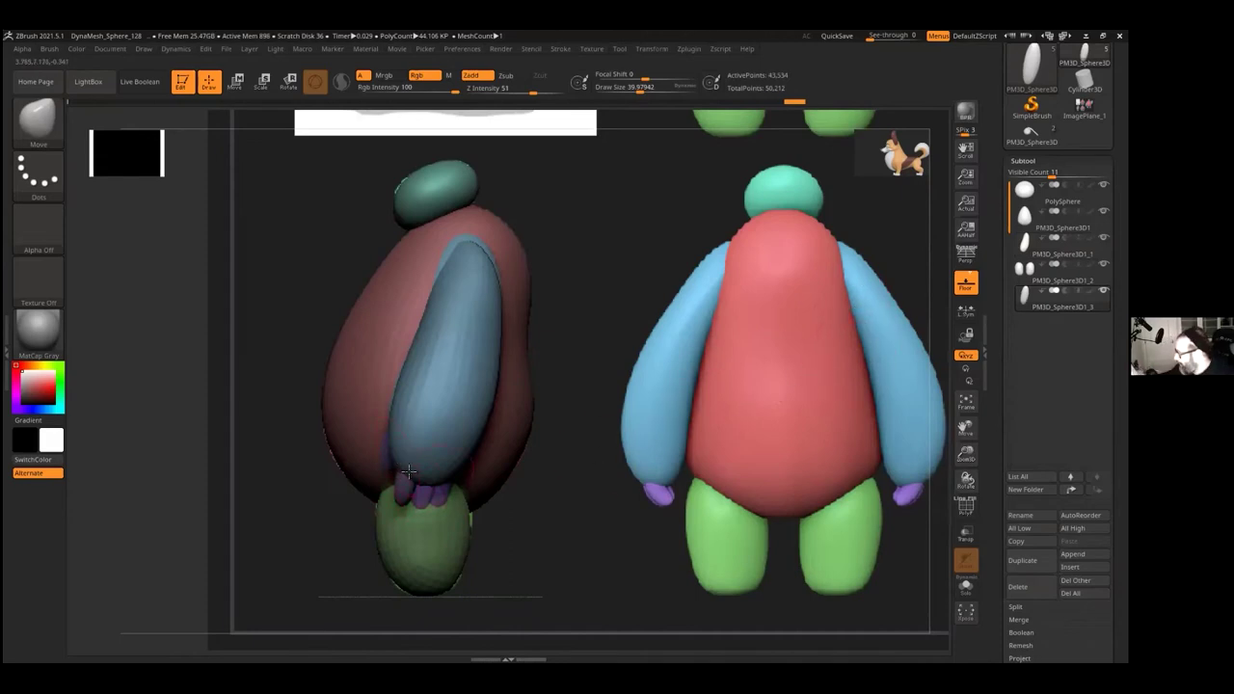
# Step: Recall the stored front view so the model overlays the front reference, framed closely around the body and hands
pyautogui.moveTo(570, 339); pyautogui.dragTo(626, 339)
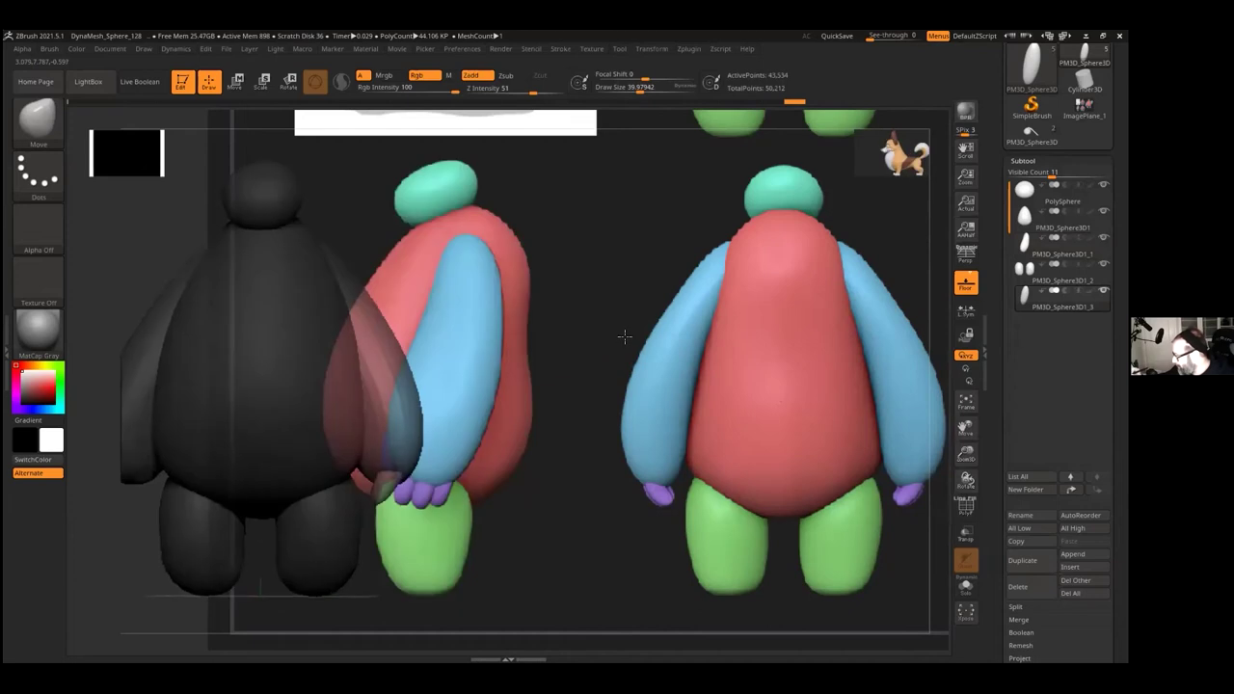
pyautogui.keyDown('alt'); pyautogui.moveTo(551, 489); pyautogui.dragTo(744, 473); pyautogui.keyUp('alt')
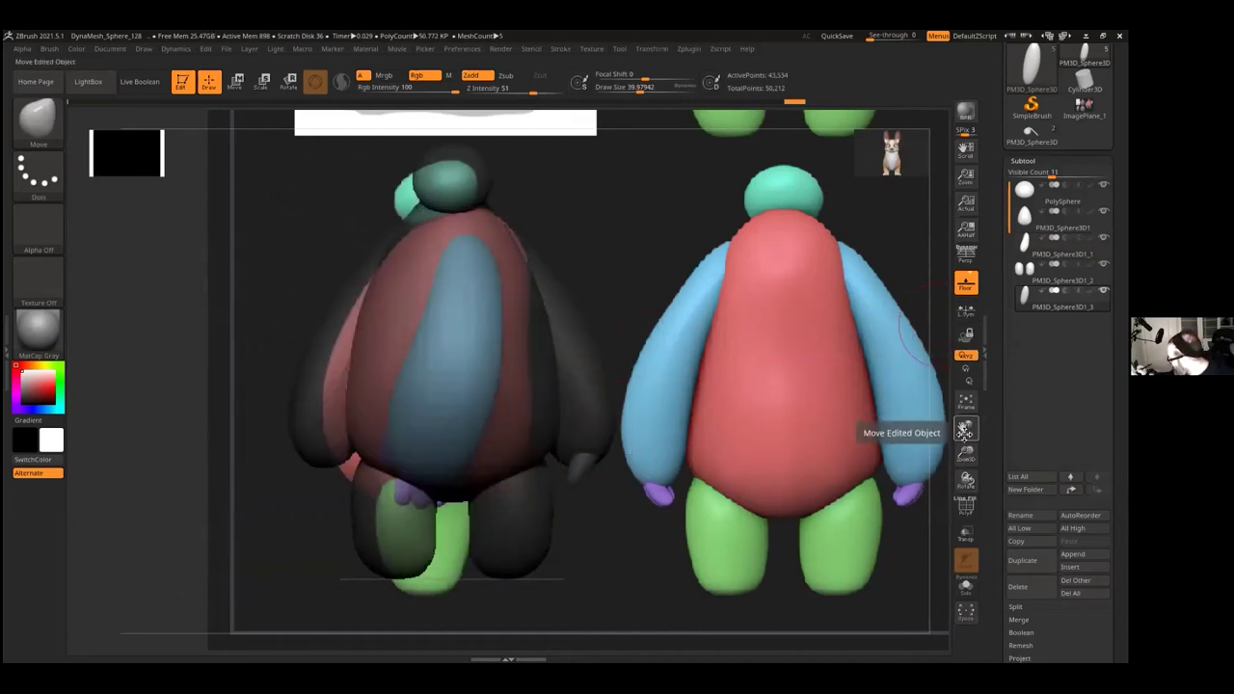
pyautogui.moveTo(962, 177); pyautogui.dragTo(870, 223)
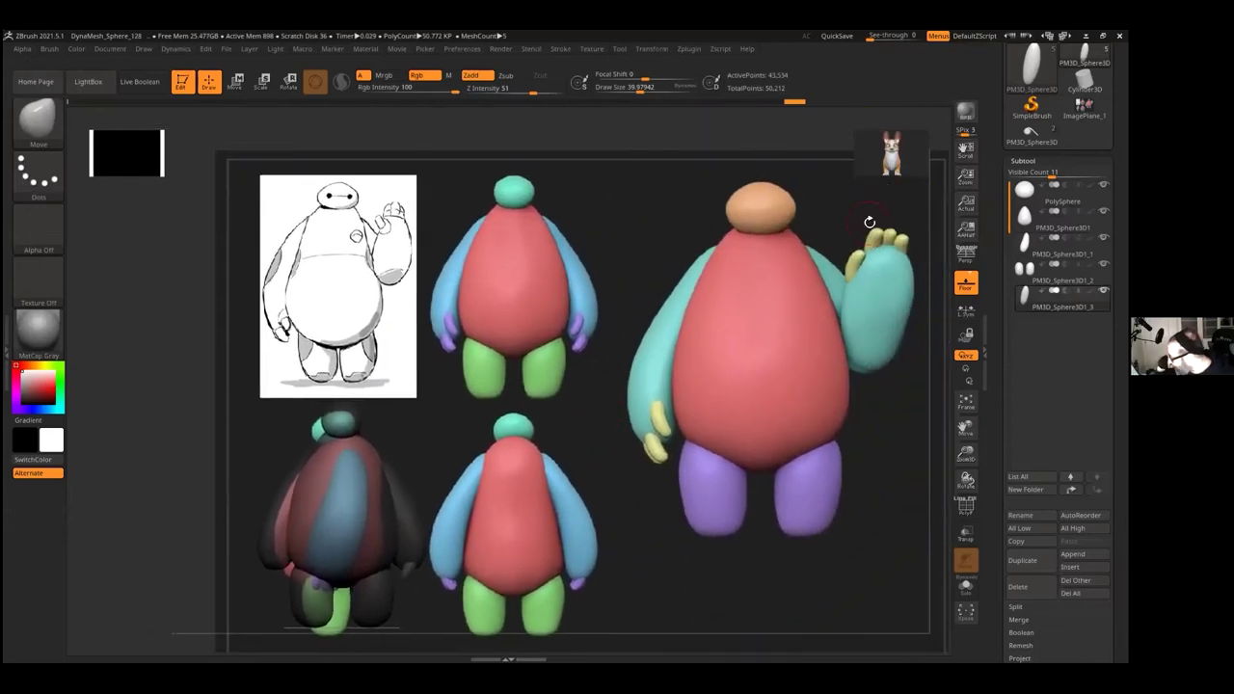
pyautogui.click(110, 48)
pyautogui.click(131, 461)
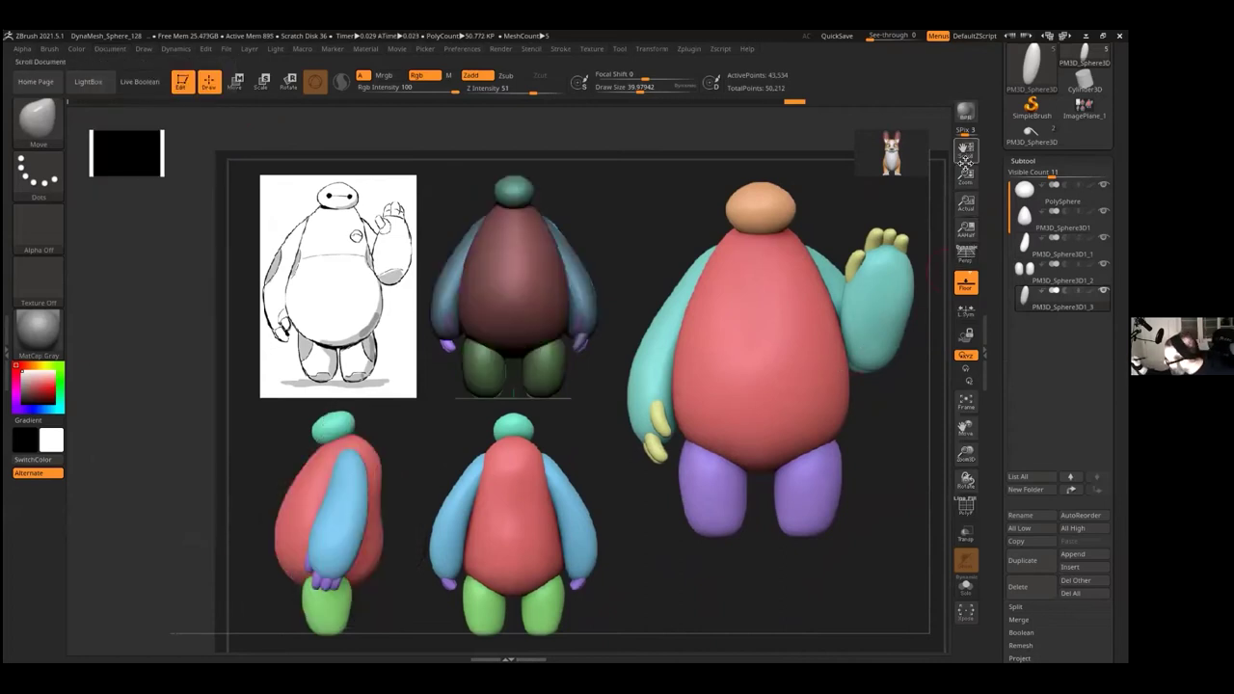
pyautogui.moveTo(965, 175); pyautogui.dragTo(908, 281)
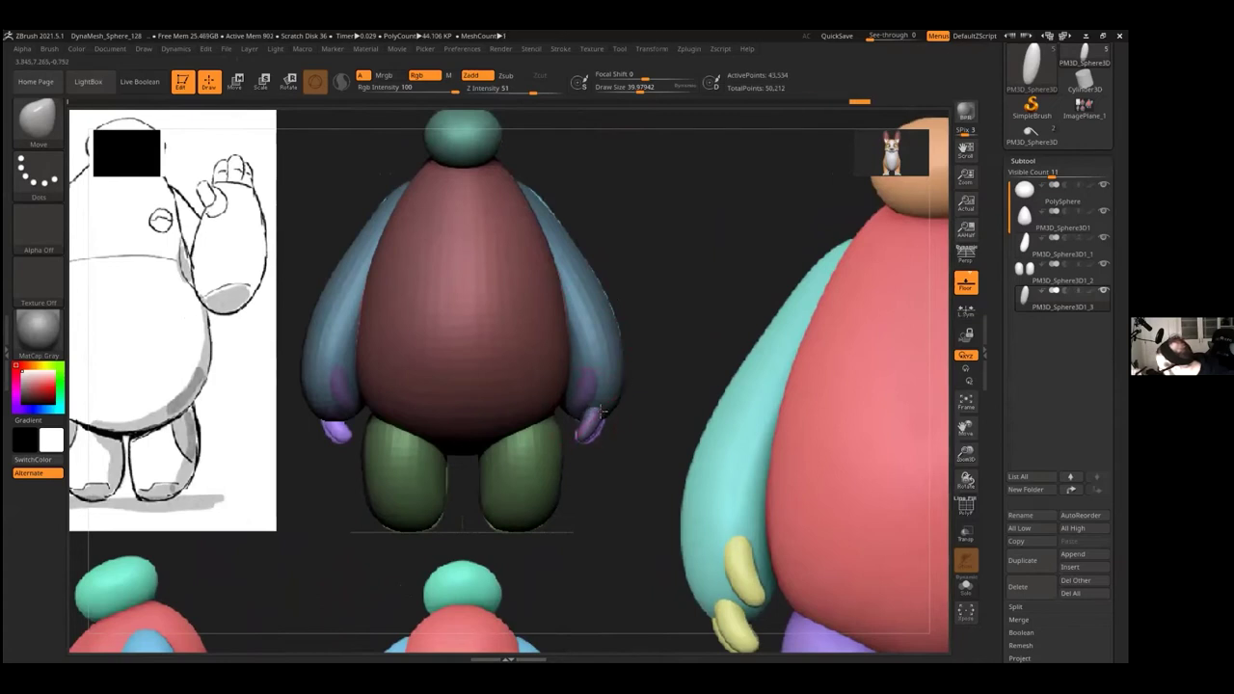
# Step: Reshape the finger to the front reference using the Move brush at a draw size of about 27, then lightly smooth it
pyautogui.moveTo(639, 92); pyautogui.dragTo(635, 93)
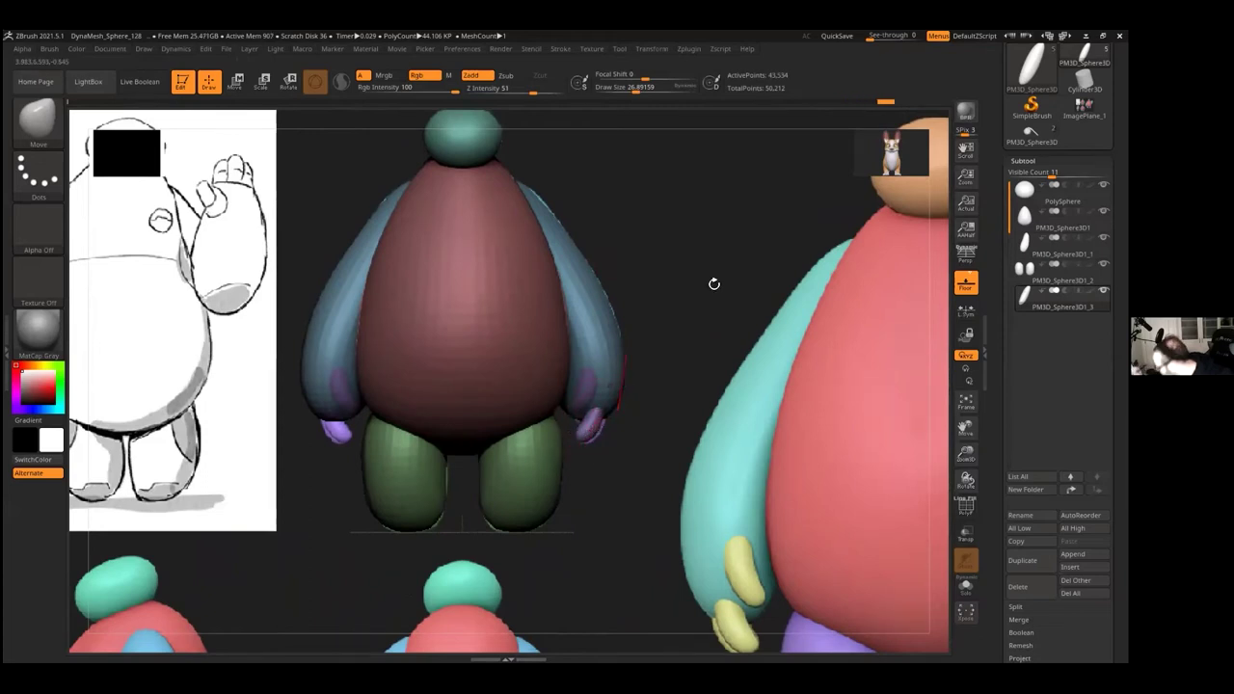
pyautogui.moveTo(665, 418); pyautogui.dragTo(672, 455)
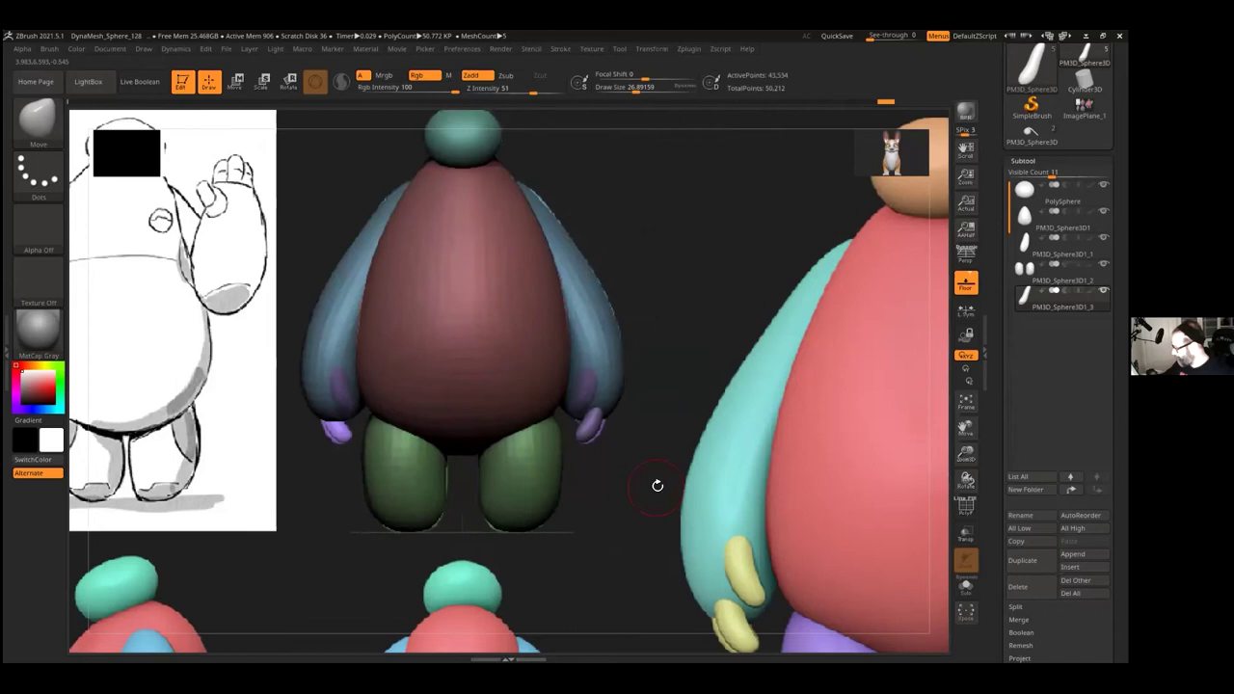
pyautogui.click(110, 48)
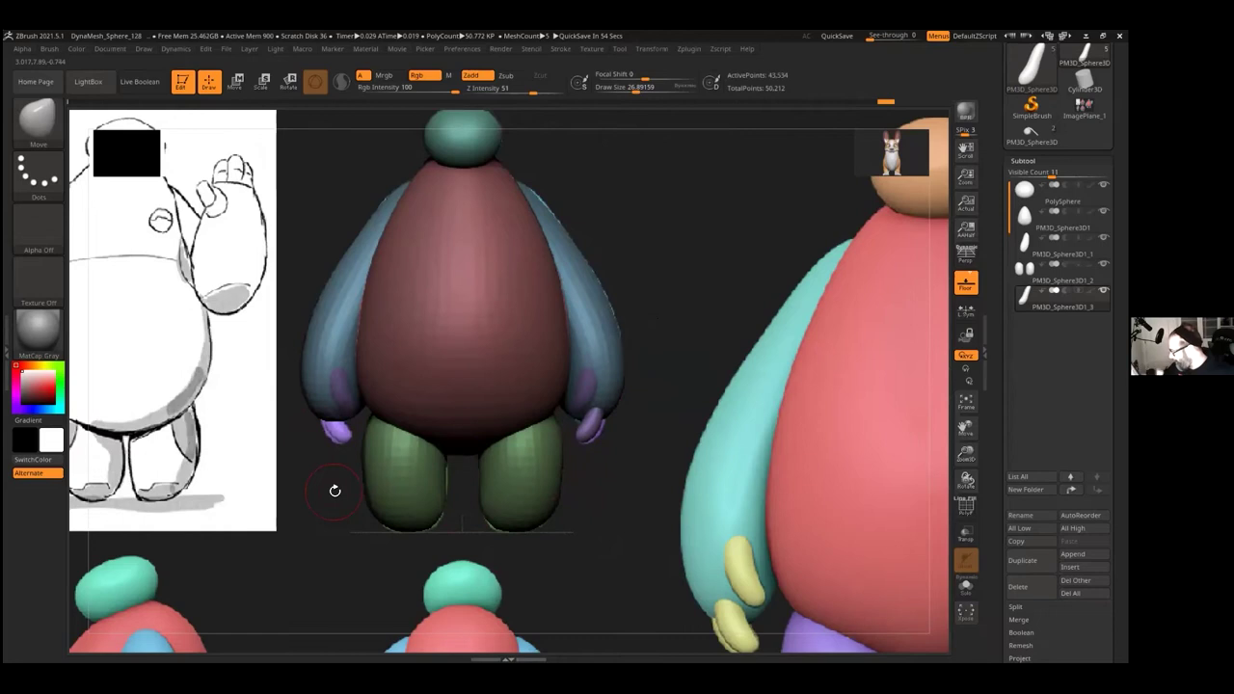
pyautogui.moveTo(965, 452); pyautogui.dragTo(966, 440)
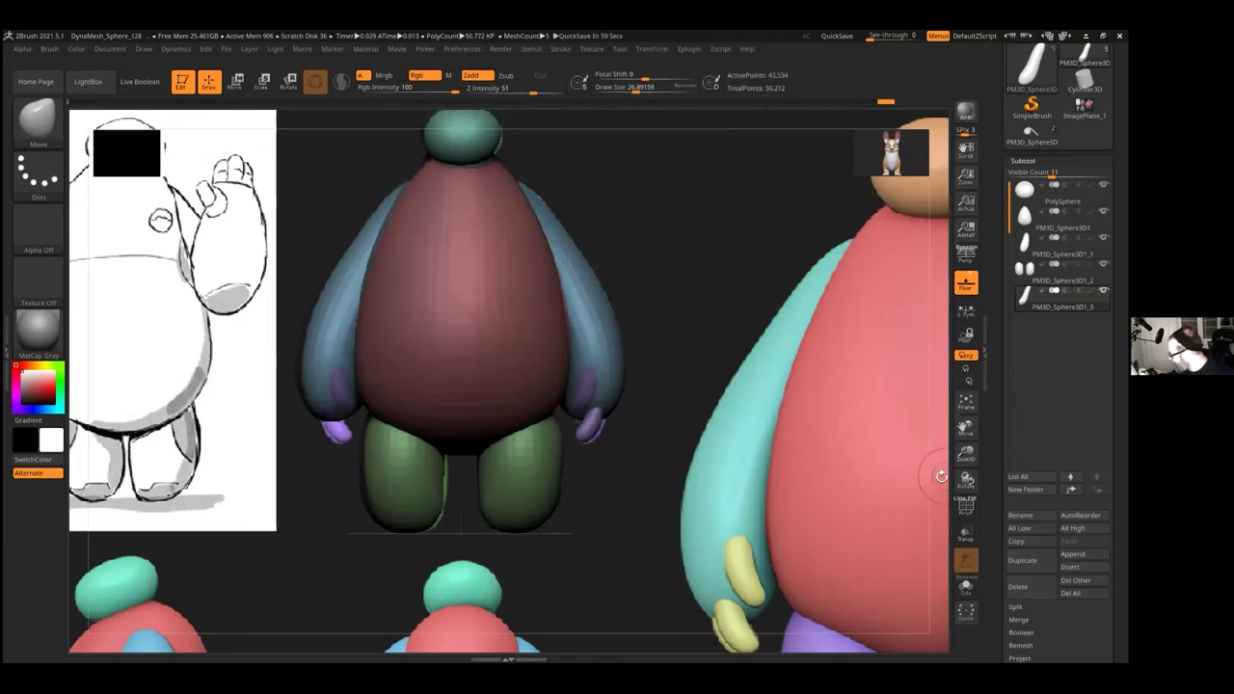
pyautogui.press('shift')
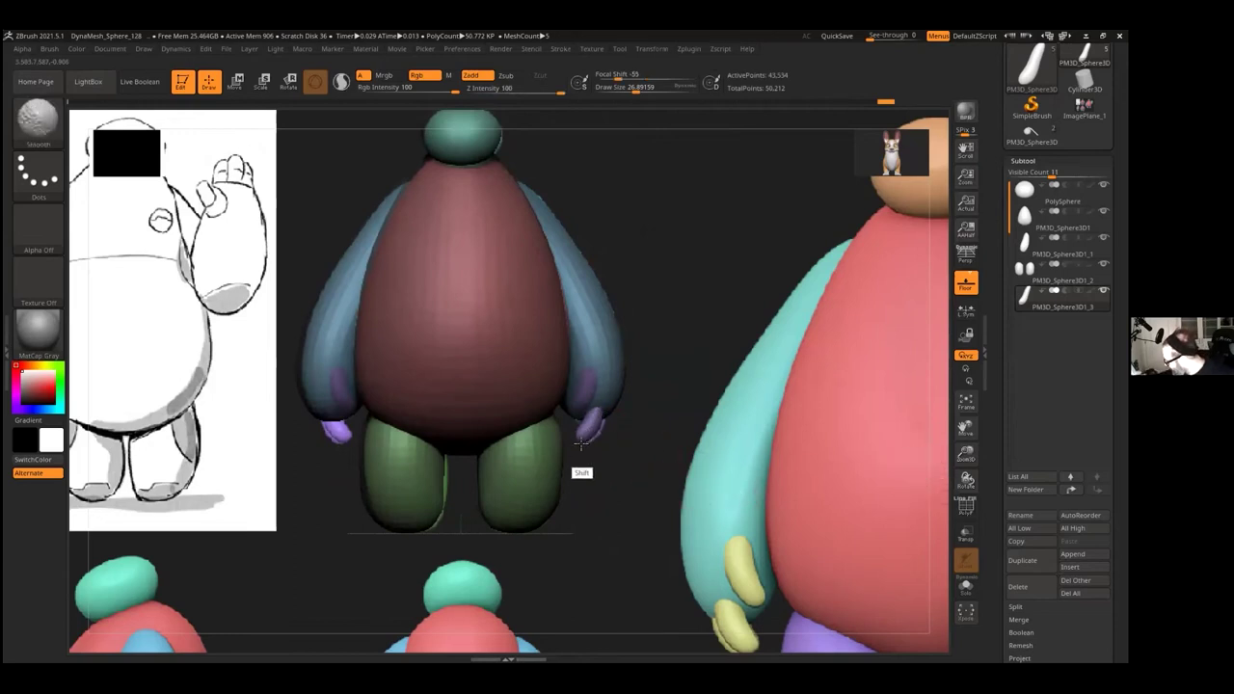
pyautogui.keyDown('shift'); pyautogui.moveTo(608, 391); pyautogui.dragTo(581, 441); pyautogui.keyUp('shift')
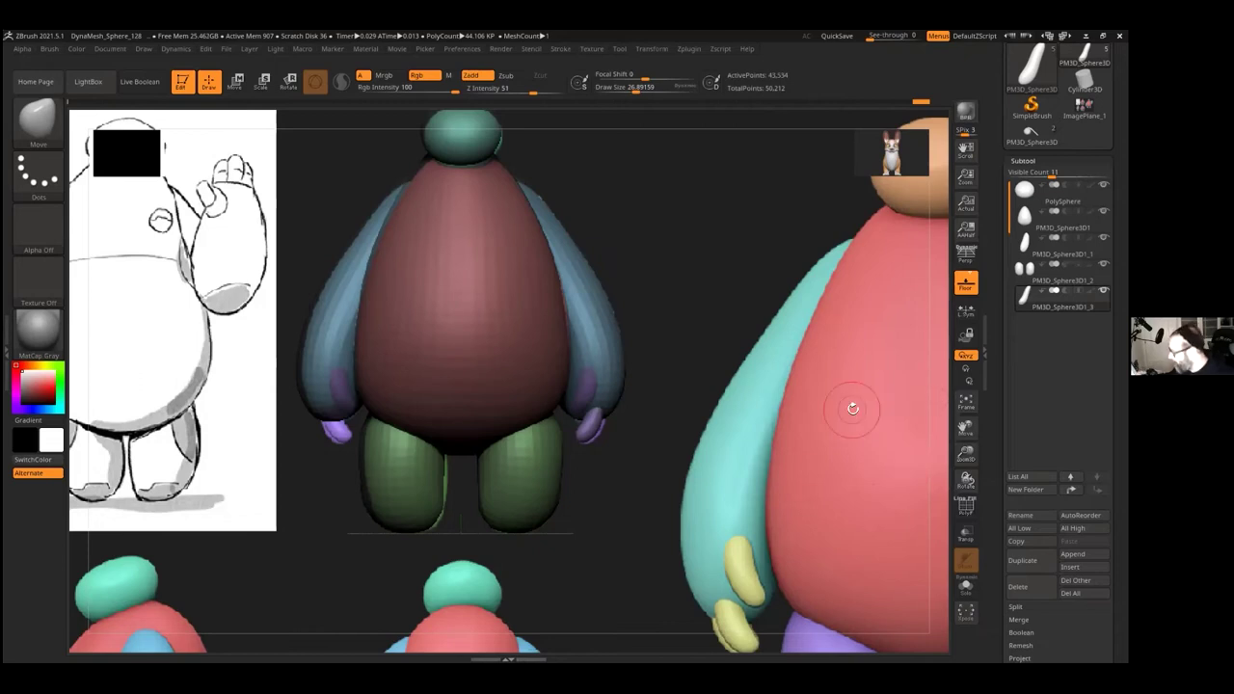
pyautogui.keyDown('alt'); pyautogui.moveTo(643, 468); pyautogui.dragTo(640, 477); pyautogui.keyUp('alt')
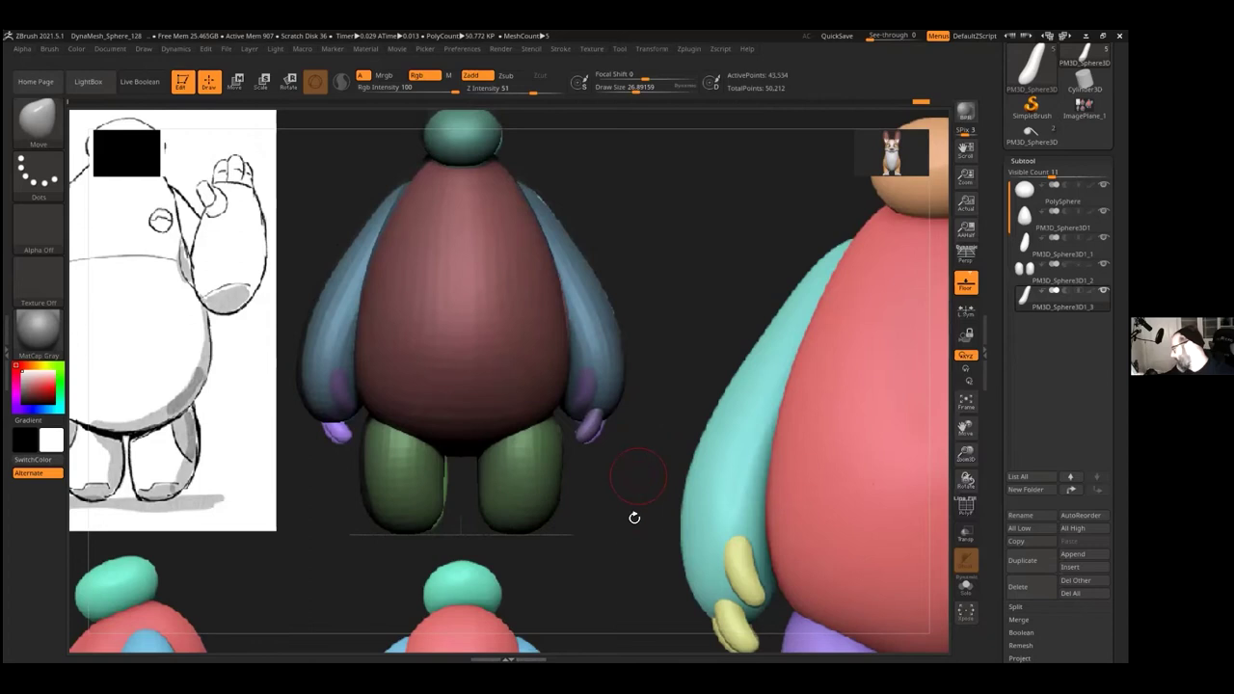
# Step: Mirror the finger across the X axis with SubTool Master, using the option to merge into one subtool
pyautogui.click(690, 48)
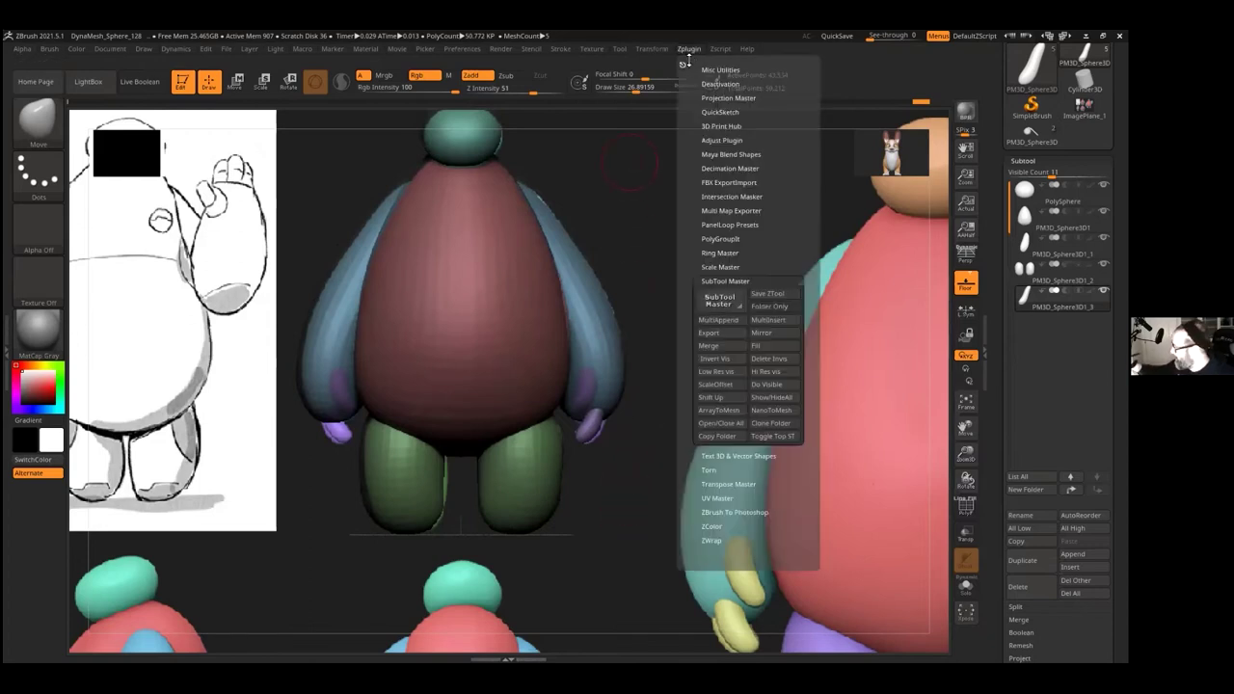
pyautogui.click(767, 335)
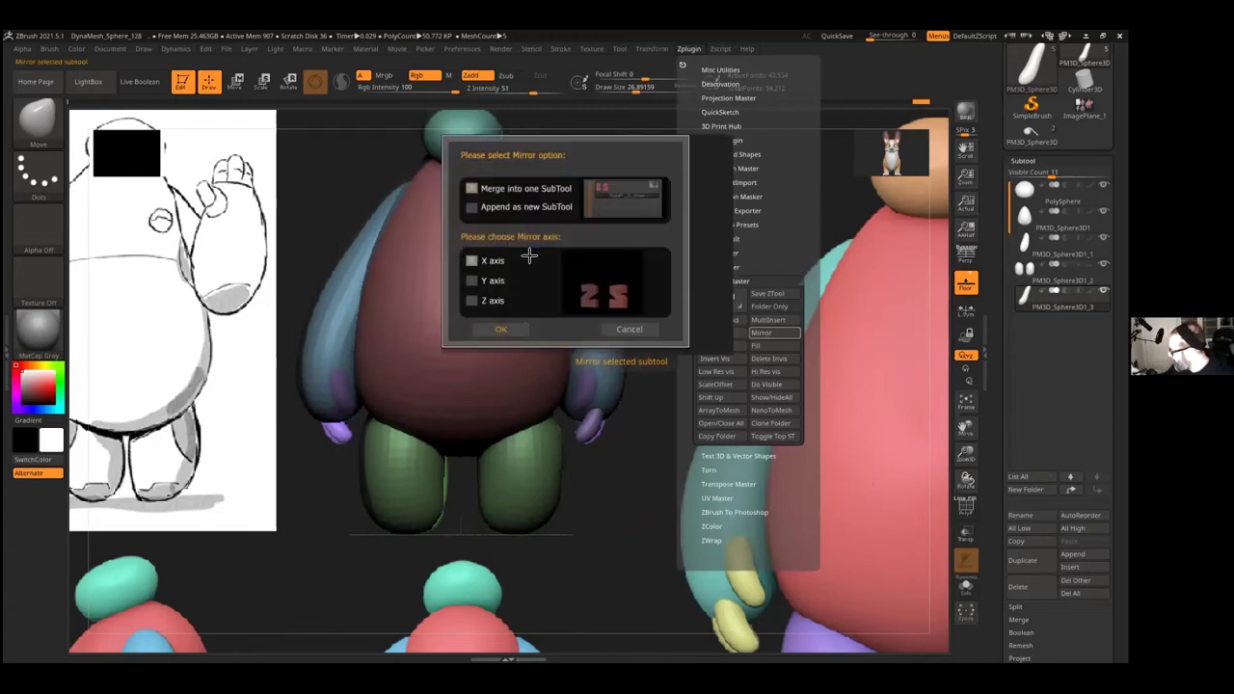
pyautogui.click(506, 329)
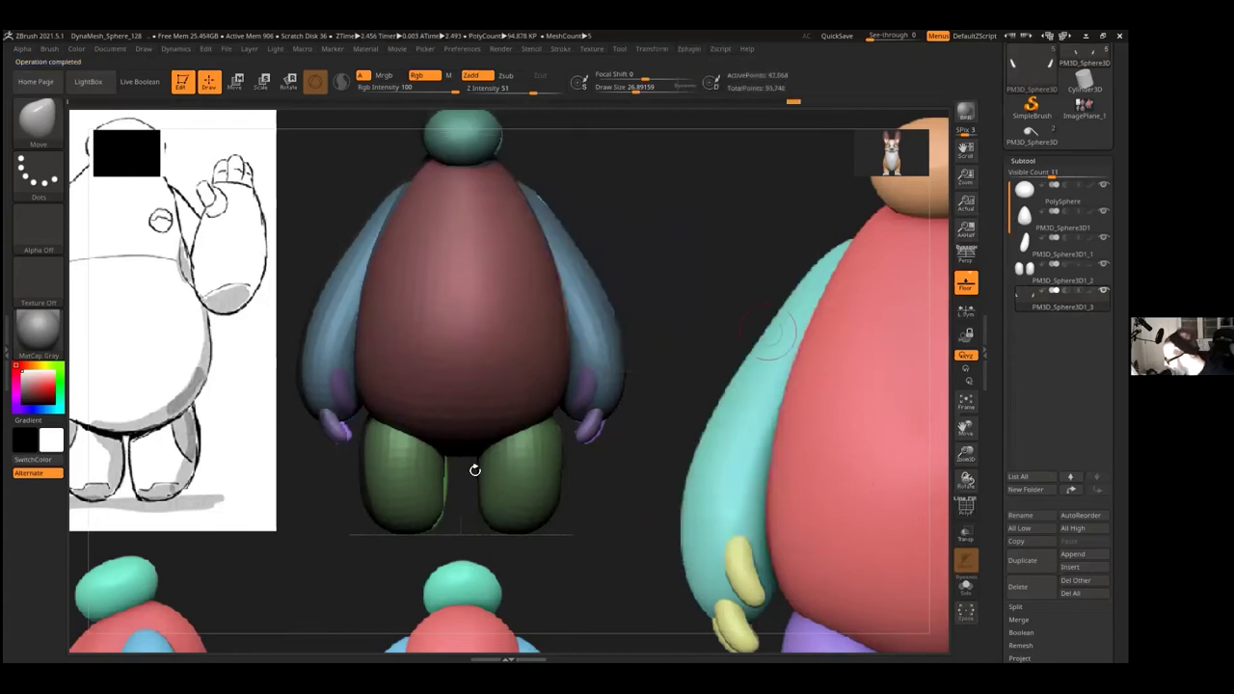
# Step: Realign the model over the front reference and duplicate the subtool holding the mirrored pair of fingers
pyautogui.click(108, 48)
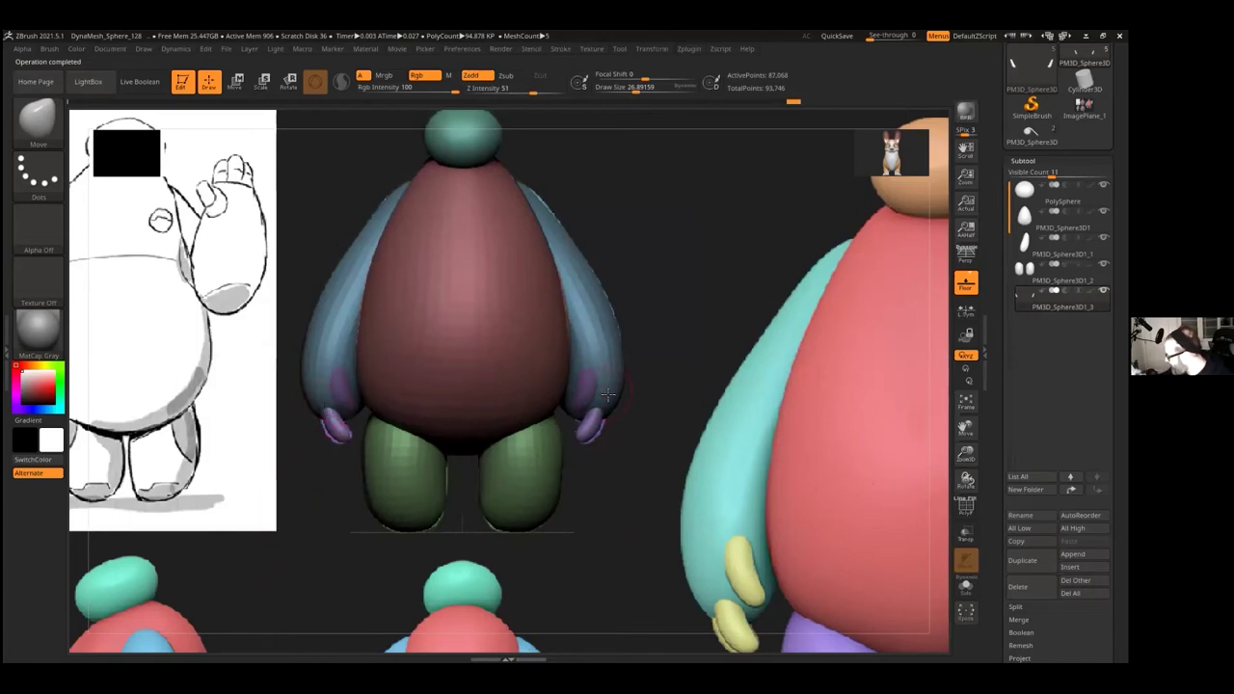
pyautogui.keyDown('alt'); pyautogui.click(599, 363); pyautogui.keyUp('alt')
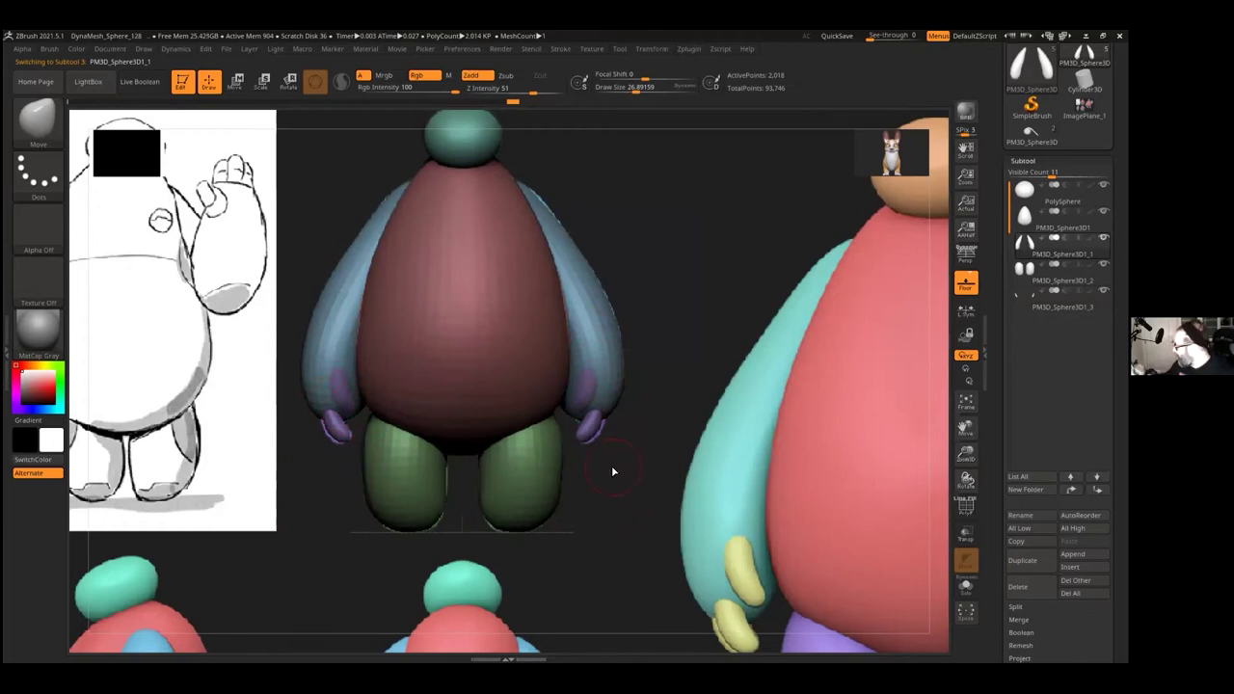
pyautogui.click(1061, 299)
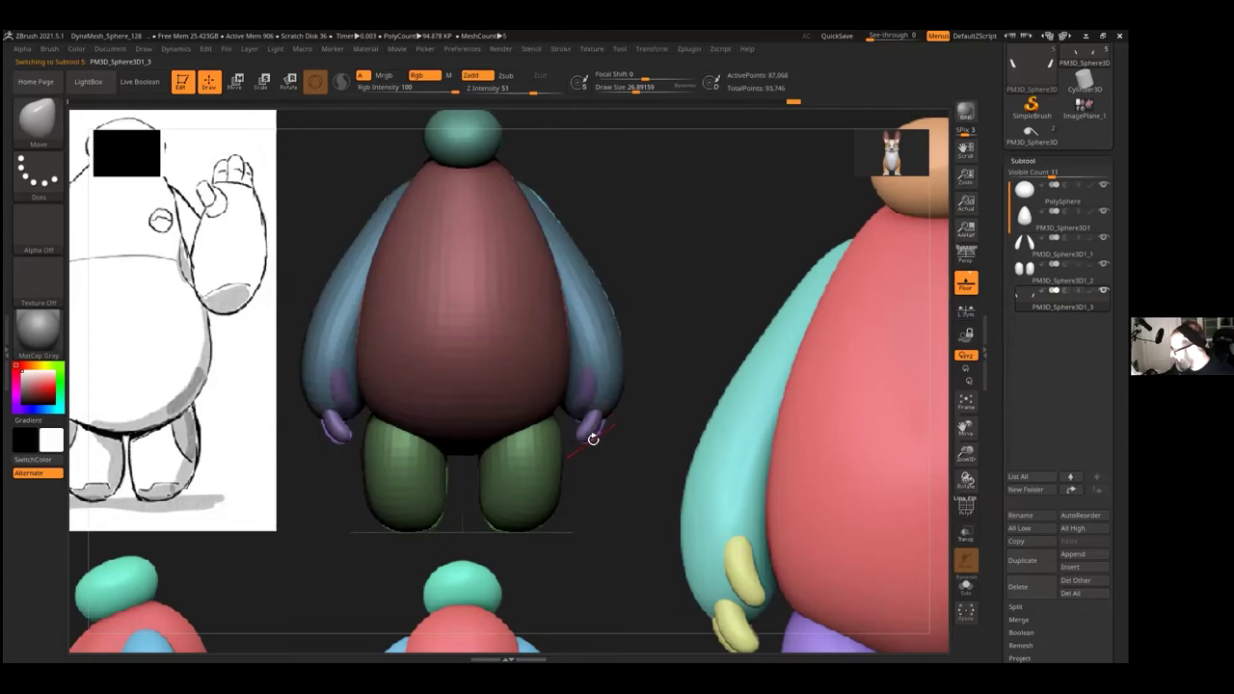
pyautogui.click(1024, 560)
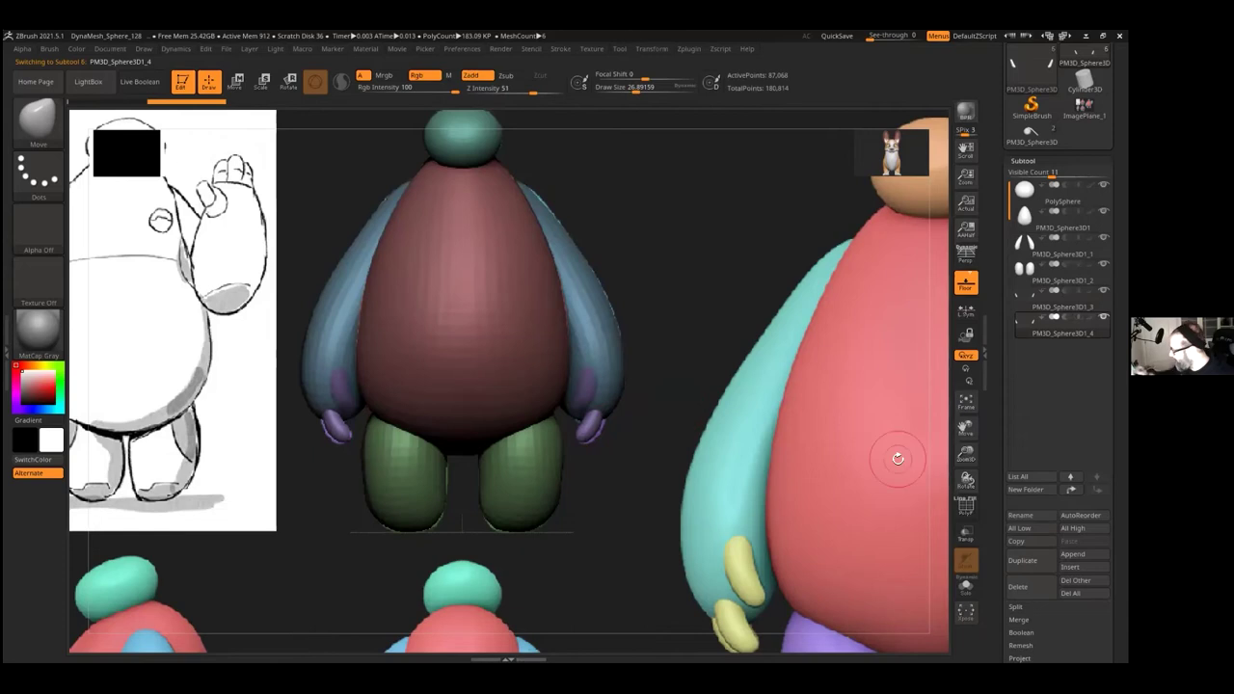
# Step: Reset the gizmo's orientation and move the duplicated finger pair straight up to the upper finger in the front reference
pyautogui.click(236, 81)
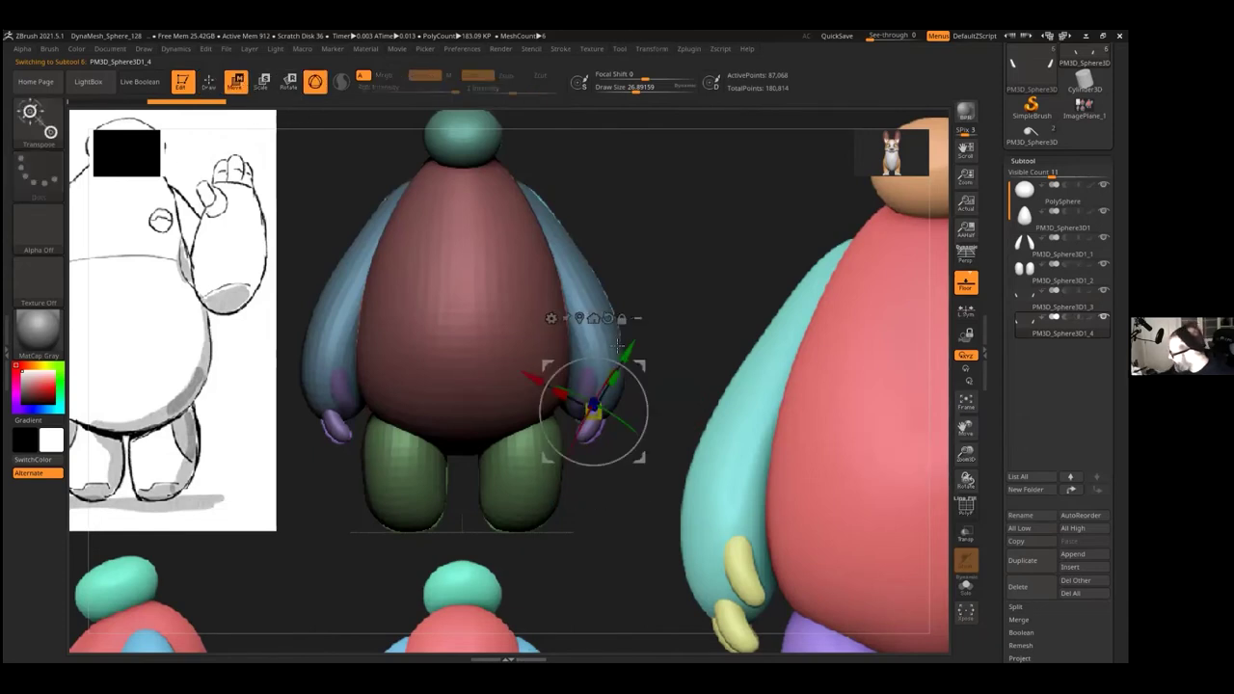
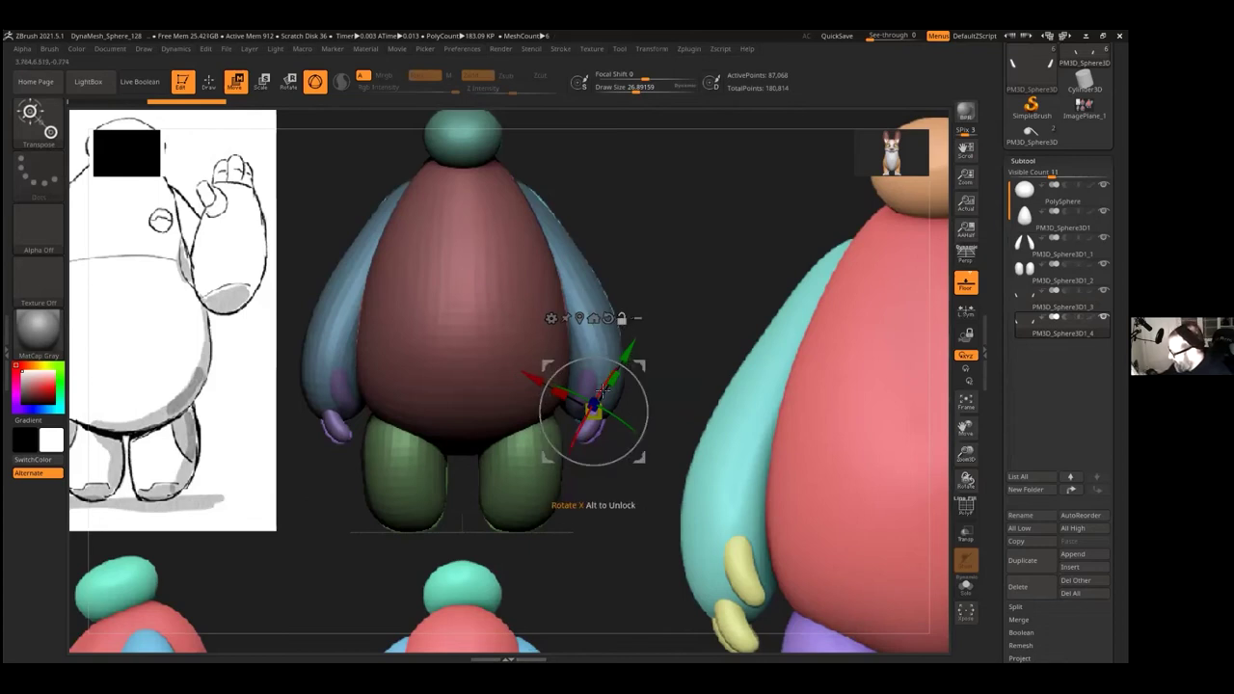
pyautogui.moveTo(602, 388)
pyautogui.mouseDown()
pyautogui.moveTo(638, 390)
pyautogui.moveTo(596, 396)
pyautogui.moveTo(610, 400)
pyautogui.mouseUp()
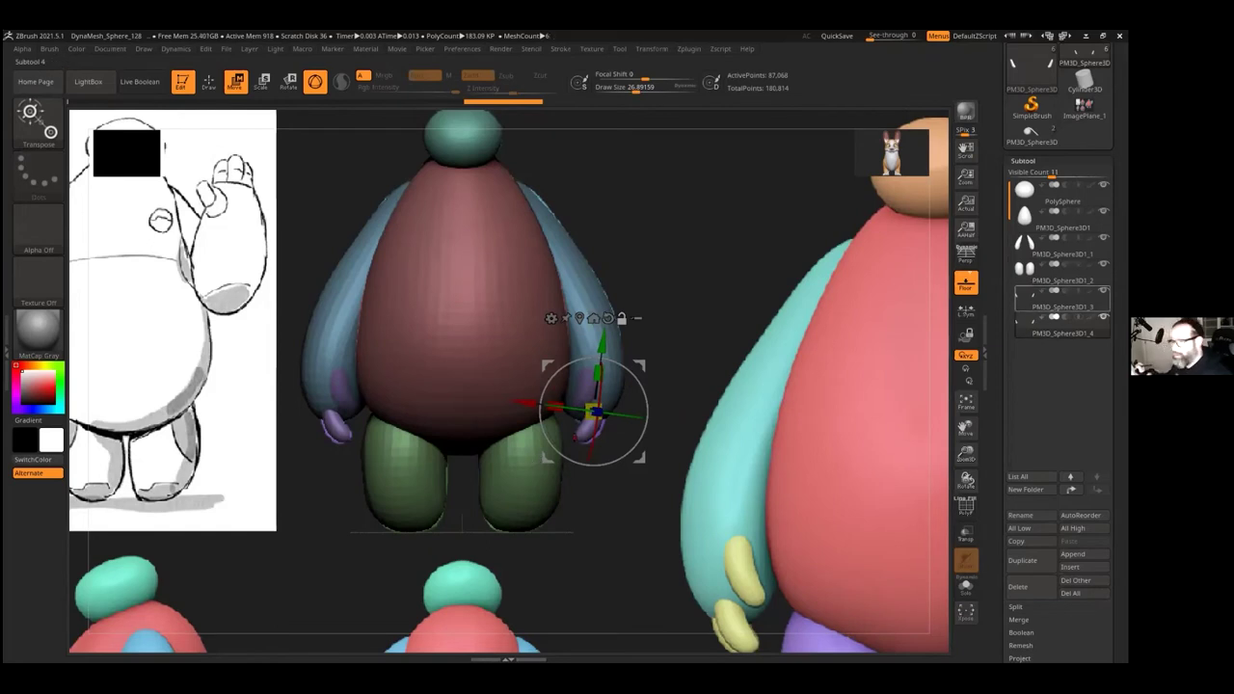
pyautogui.moveTo(1061, 299)
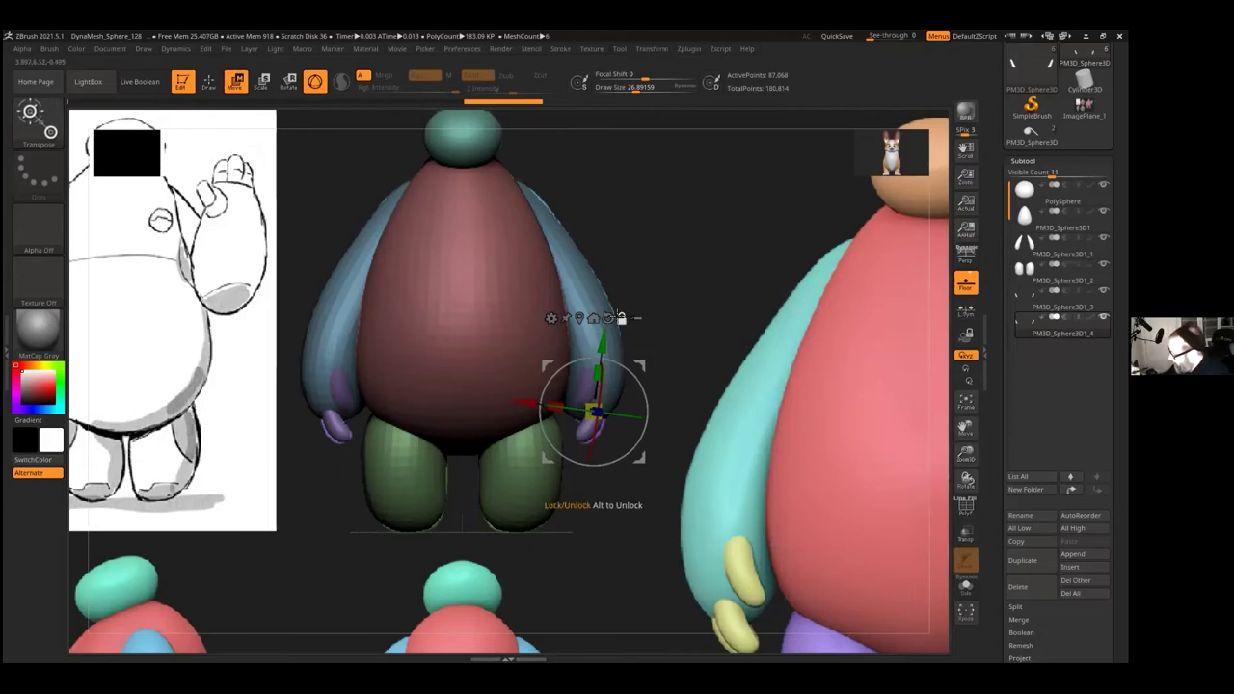
pyautogui.click(609, 318)
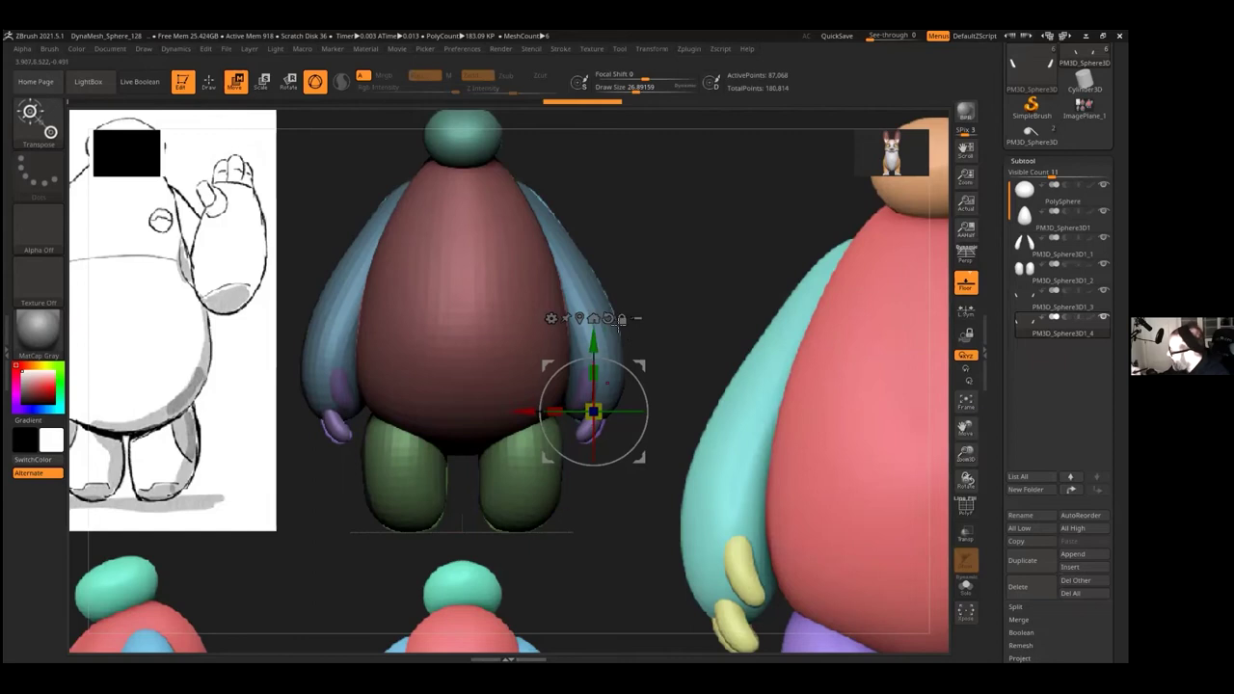
pyautogui.moveTo(594, 340); pyautogui.dragTo(593, 309)
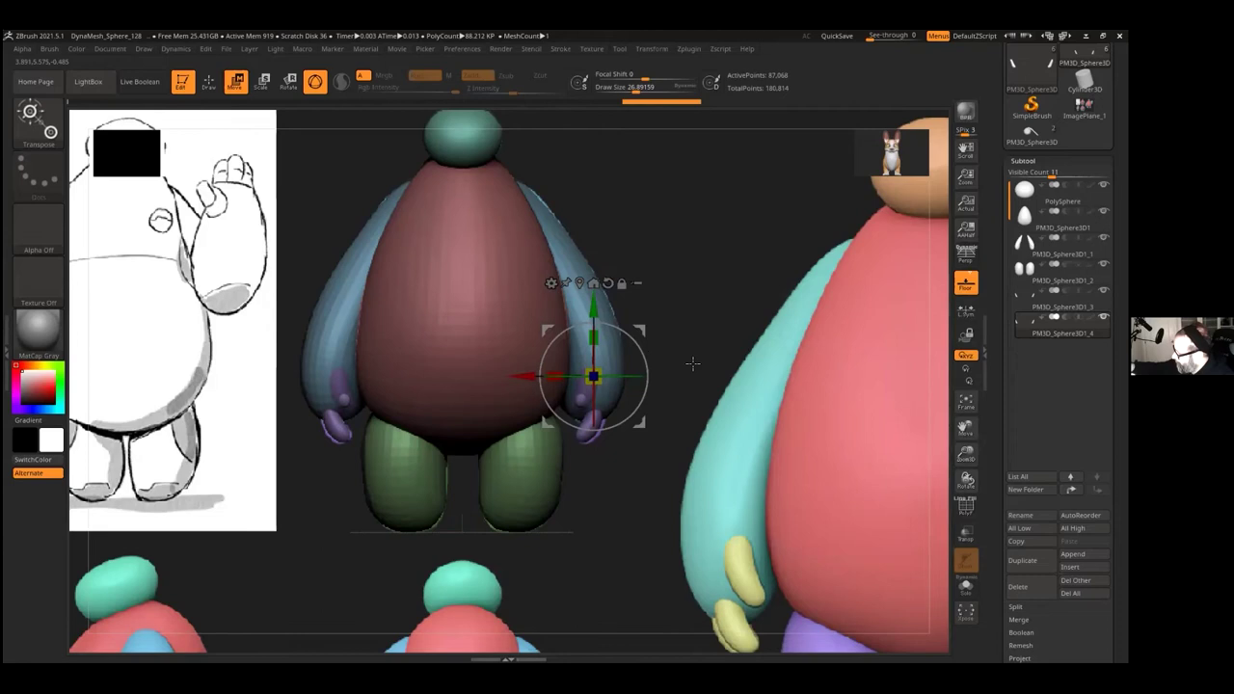
# Step: Align the model over the side reference and move the duplicated fingers forward to the front edge of the hand
pyautogui.press('q')
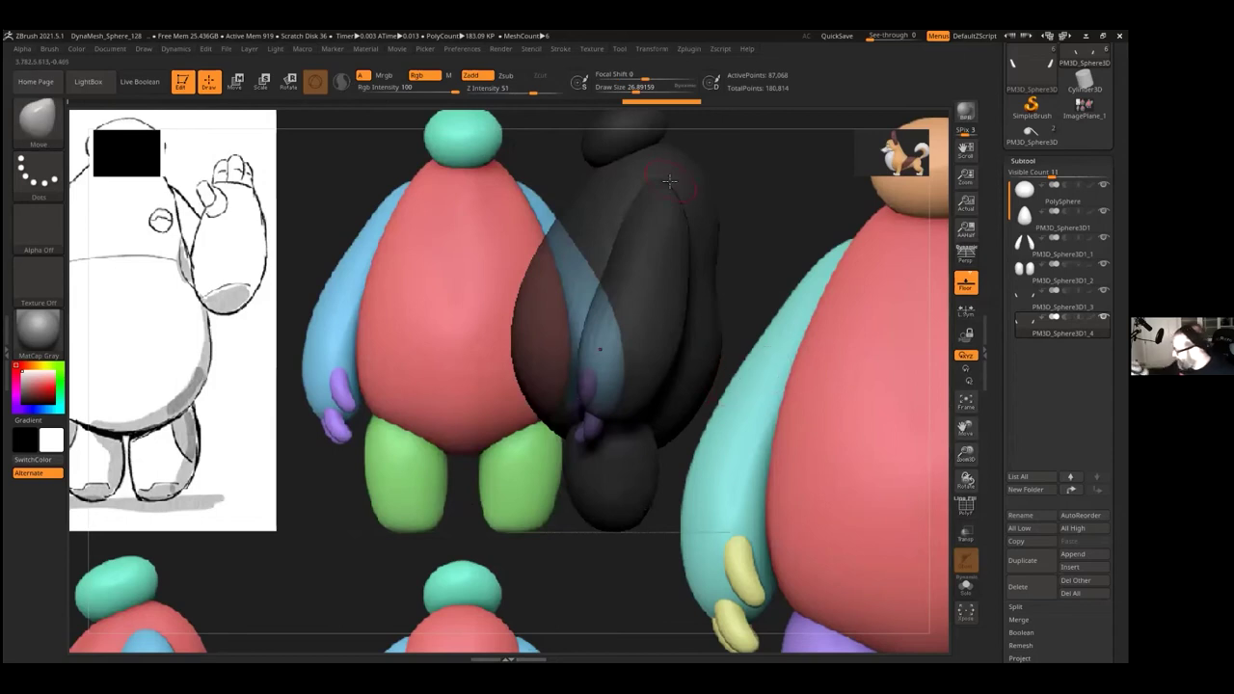
pyautogui.click(110, 49)
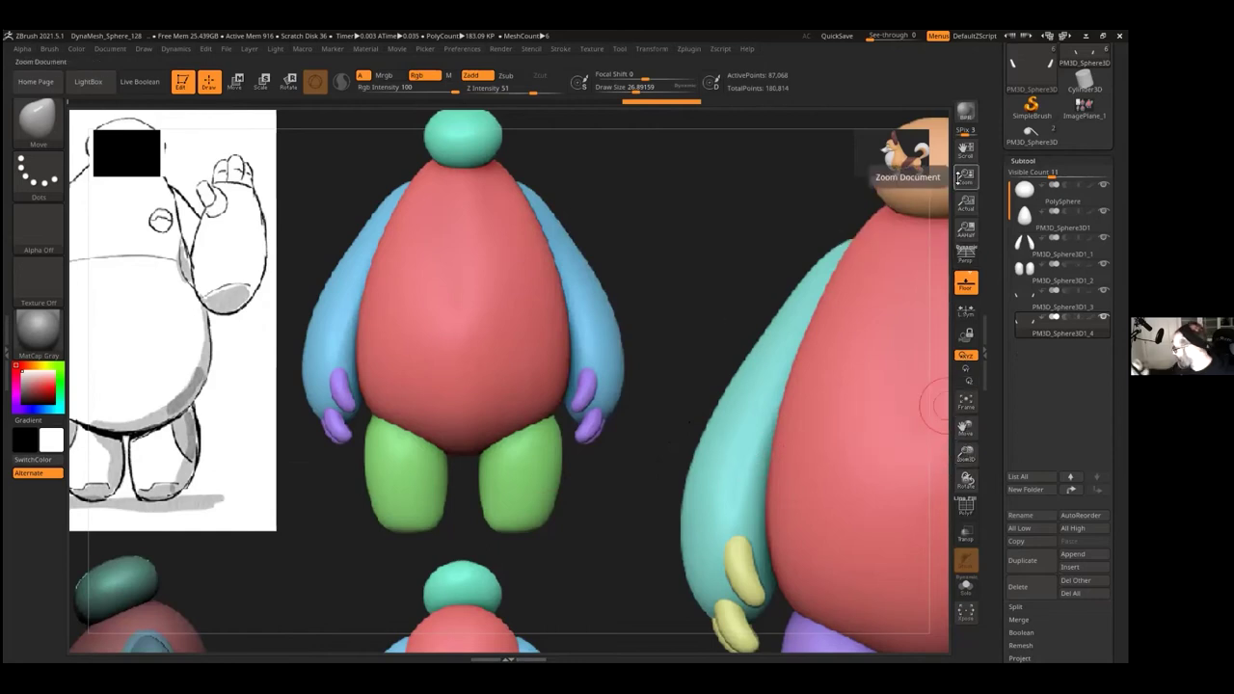
pyautogui.moveTo(965, 176)
pyautogui.mouseDown()
pyautogui.moveTo(963, 147)
pyautogui.moveTo(965, 190)
pyautogui.moveTo(1000, 106)
pyautogui.mouseUp()
pyautogui.press('w')
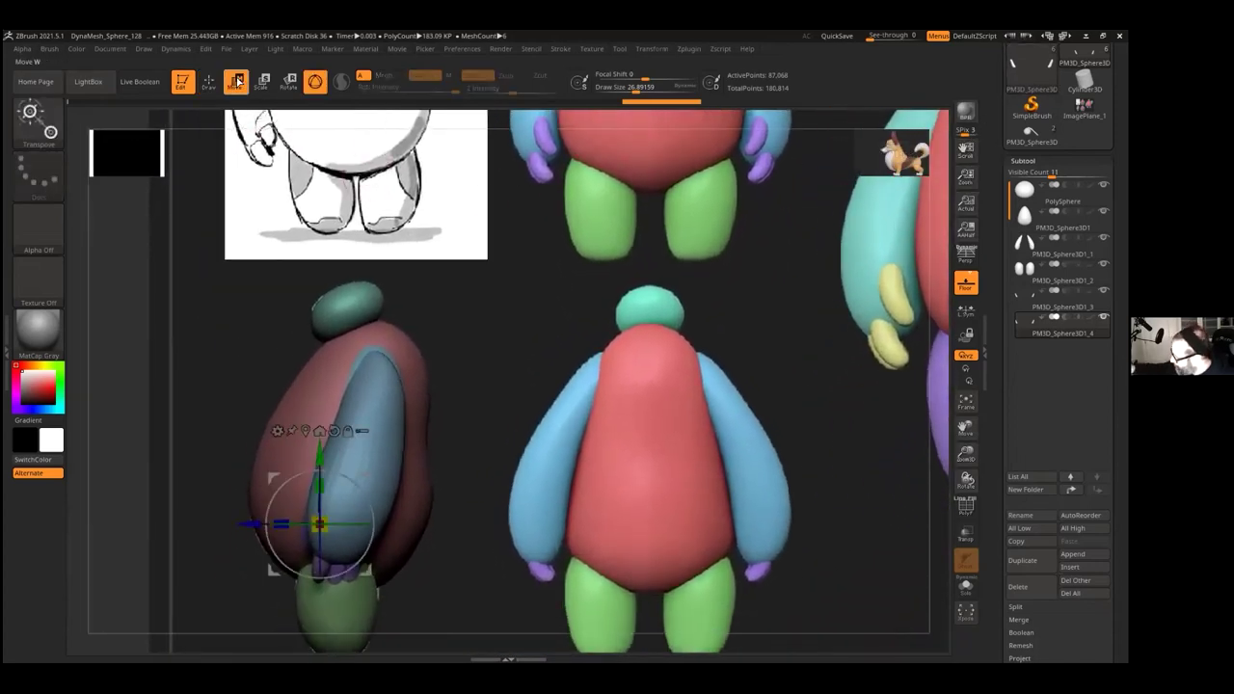
pyautogui.moveTo(255, 525); pyautogui.dragTo(241, 526)
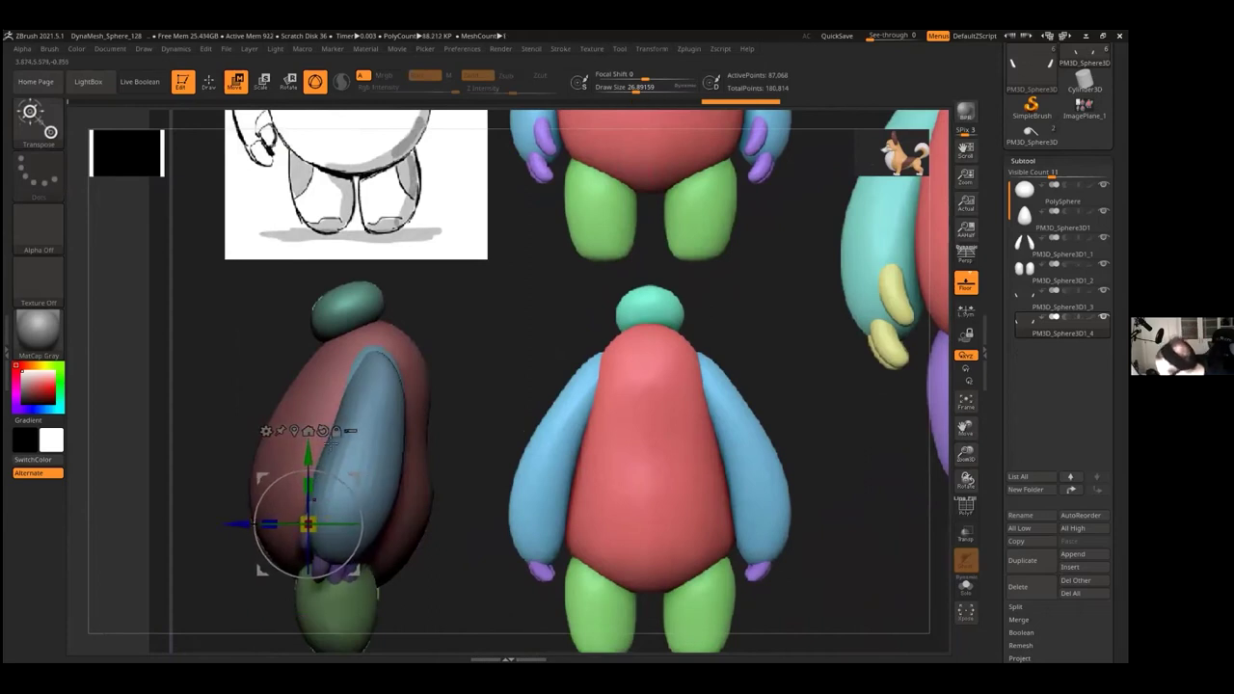
pyautogui.moveTo(241, 524); pyautogui.dragTo(238, 524)
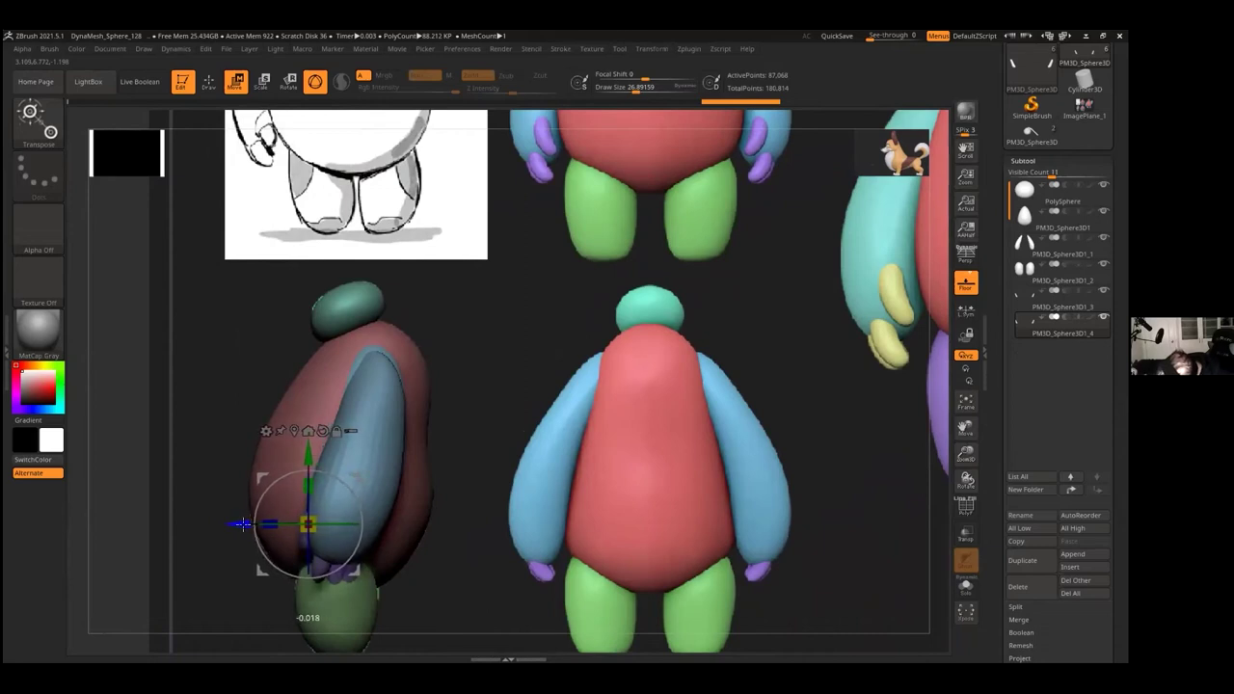
# Step: Select the Move brush with a draw size of about 34 and lightly adjust the upper finger against the side reference
pyautogui.press('q')
pyautogui.press('b')
pyautogui.press('m')
pyautogui.press('v')
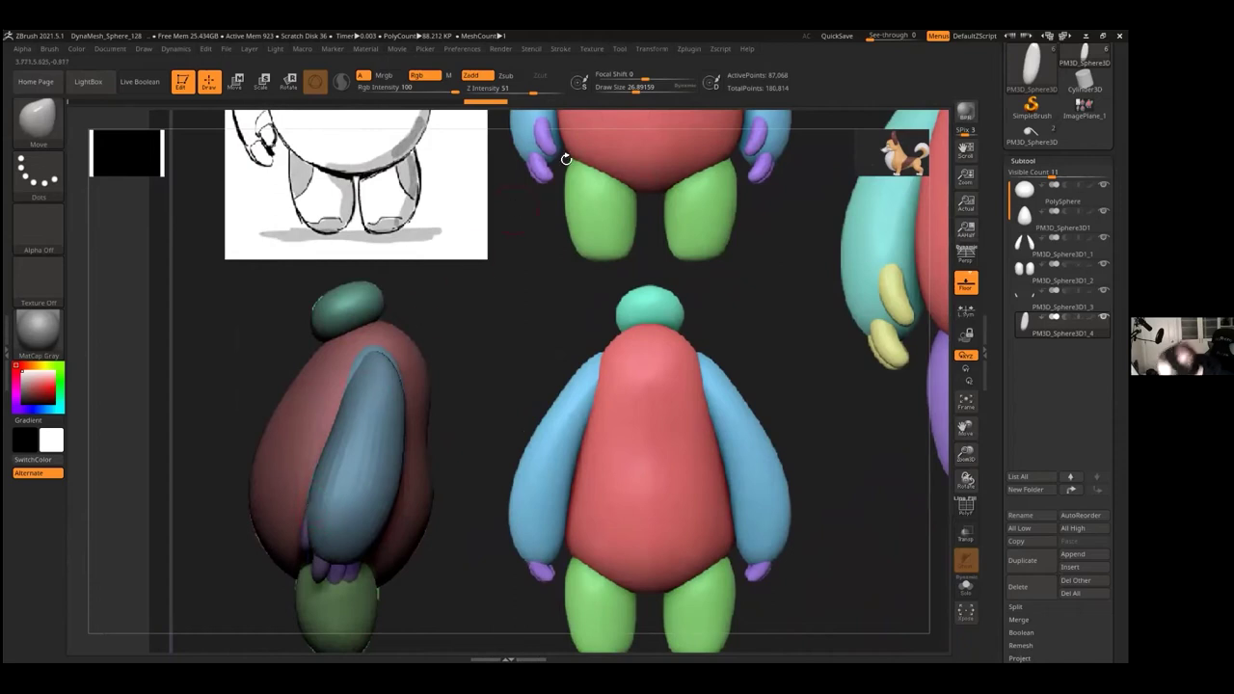
pyautogui.moveTo(636, 87); pyautogui.dragTo(638, 88)
pyautogui.click(642, 88)
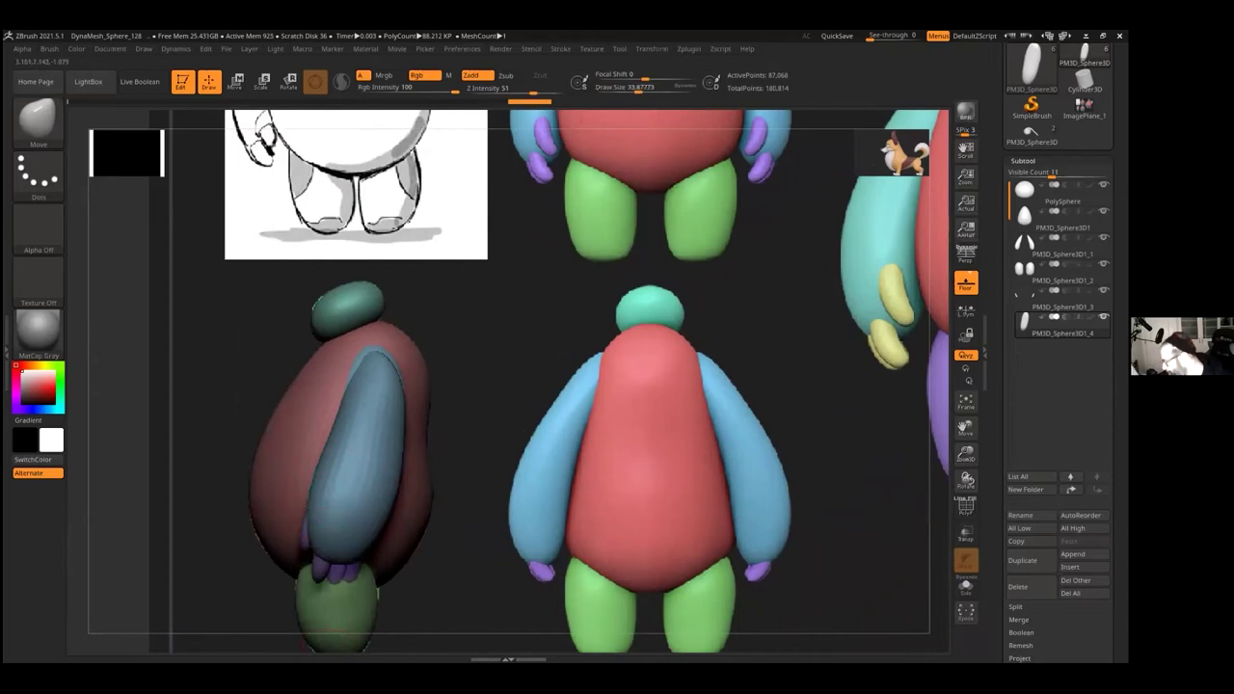
# Step: Turn the model to the front and restore its stored front view over the front reference
pyautogui.moveTo(469, 351); pyautogui.dragTo(510, 395)
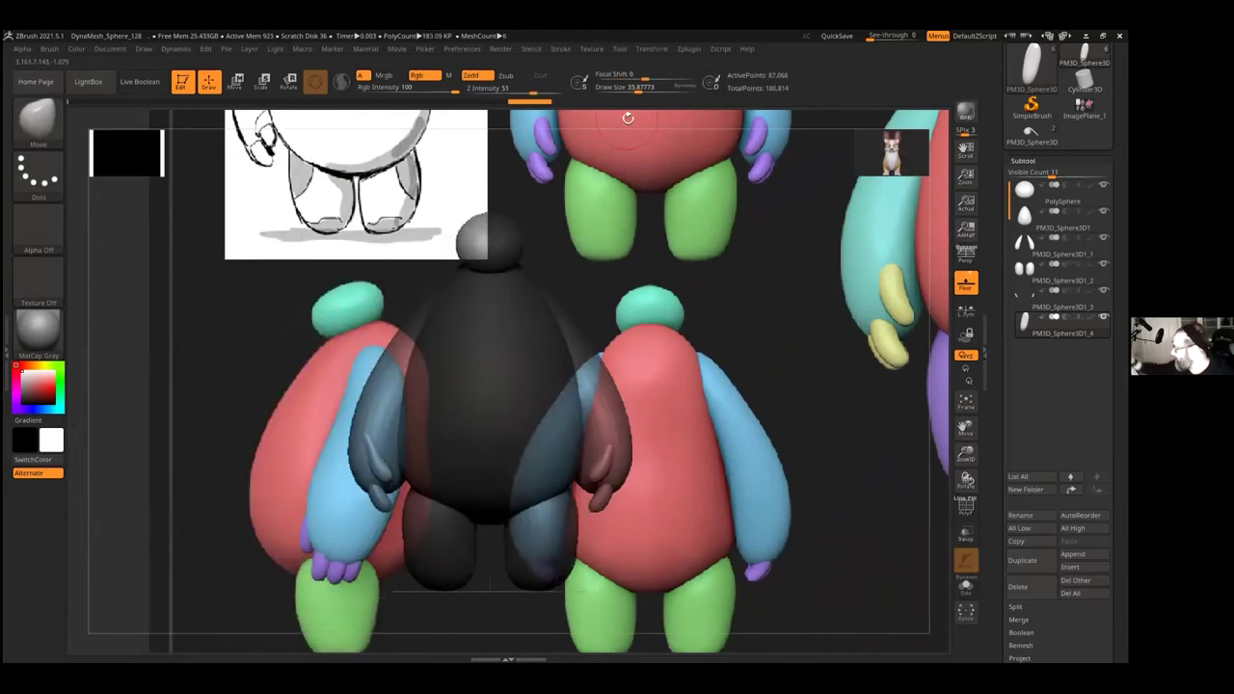
pyautogui.click(112, 49)
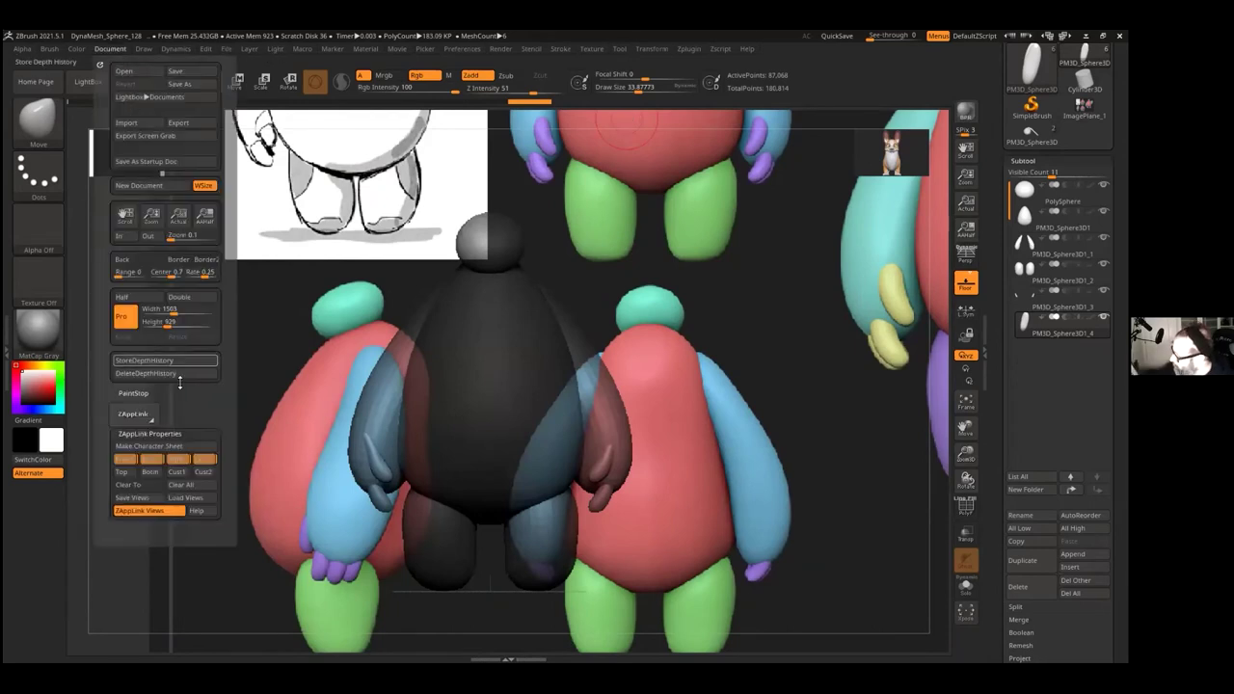
pyautogui.click(132, 464)
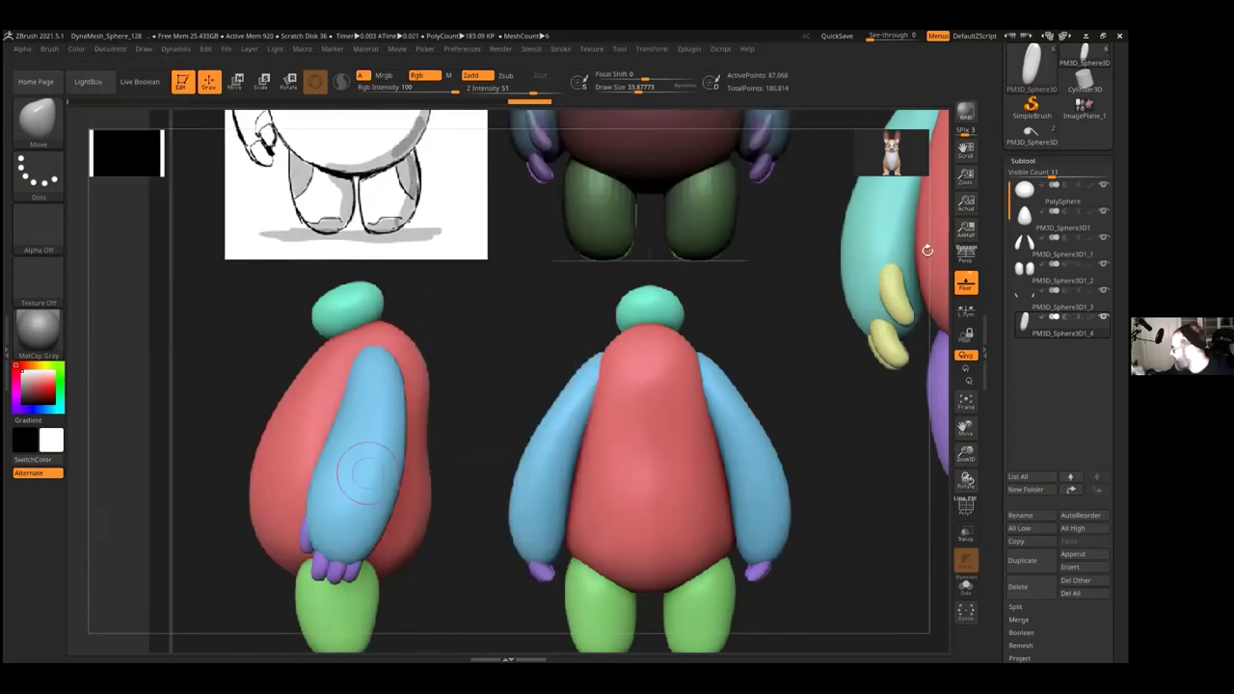
# Step: Lock the camera over the front reference, try reshaping the upper finger with the Move brush, and smooth its tip instead
pyautogui.moveTo(969, 150); pyautogui.dragTo(938, 244)
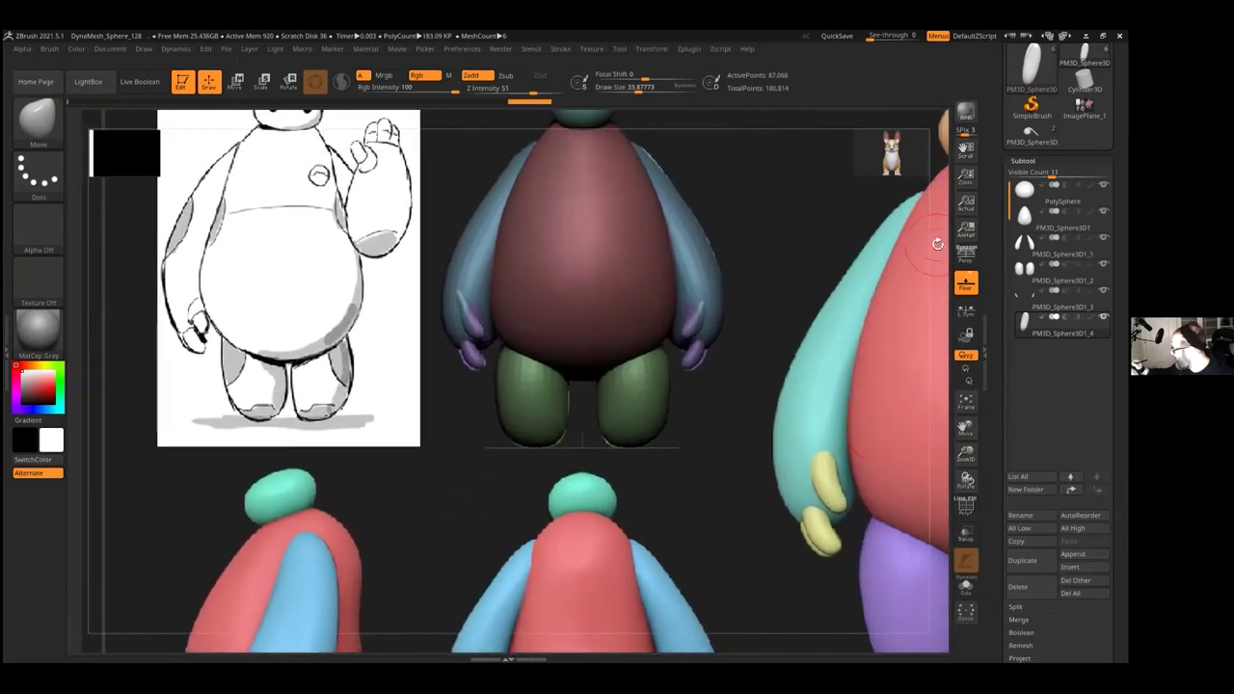
pyautogui.click(968, 336)
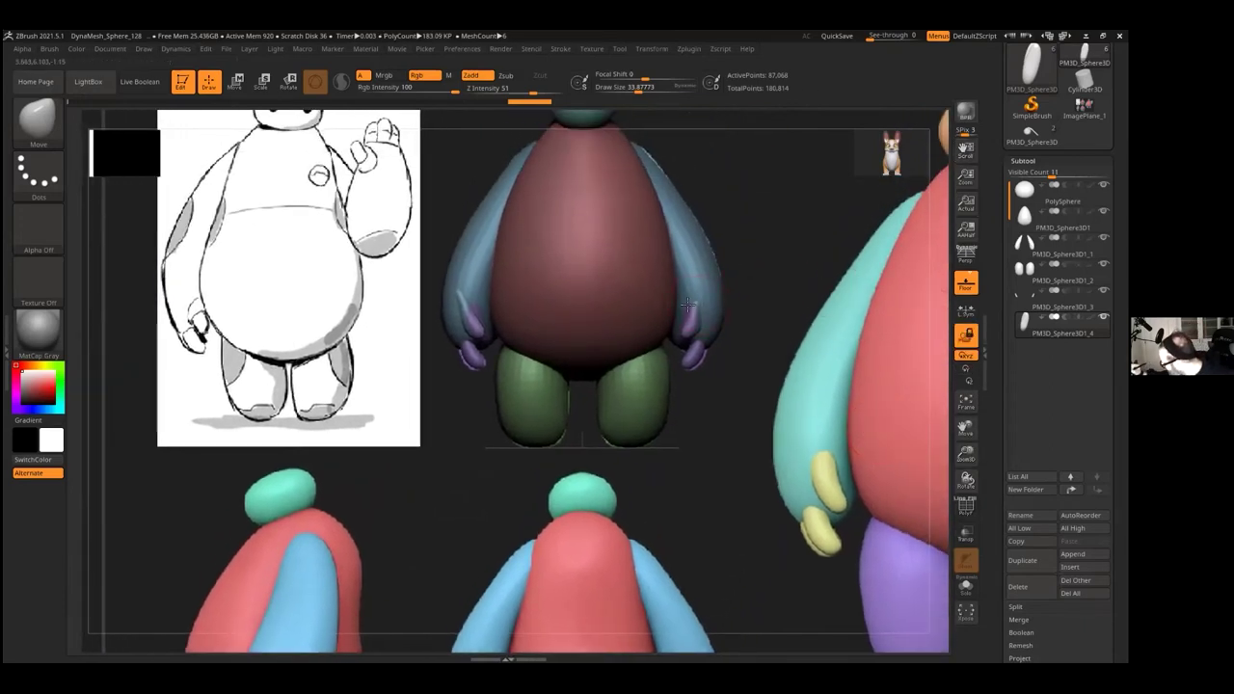
pyautogui.moveTo(686, 307); pyautogui.dragTo(697, 312)
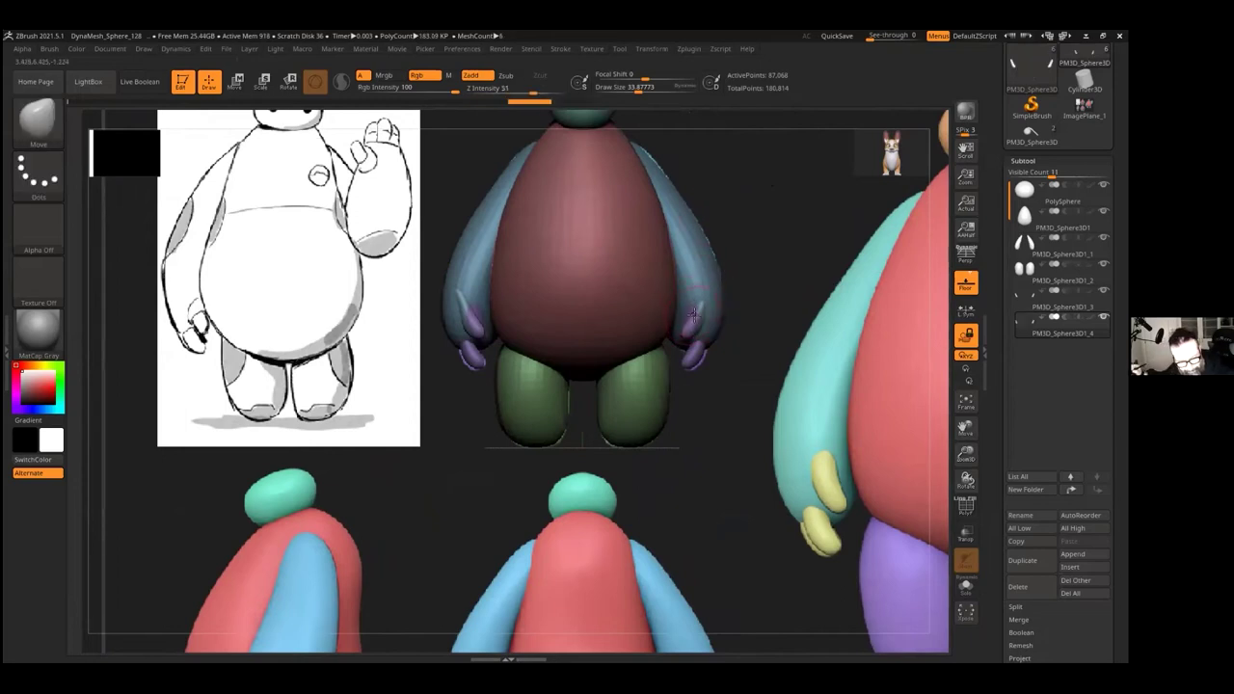
pyautogui.hotkey('ctrl', 'z')
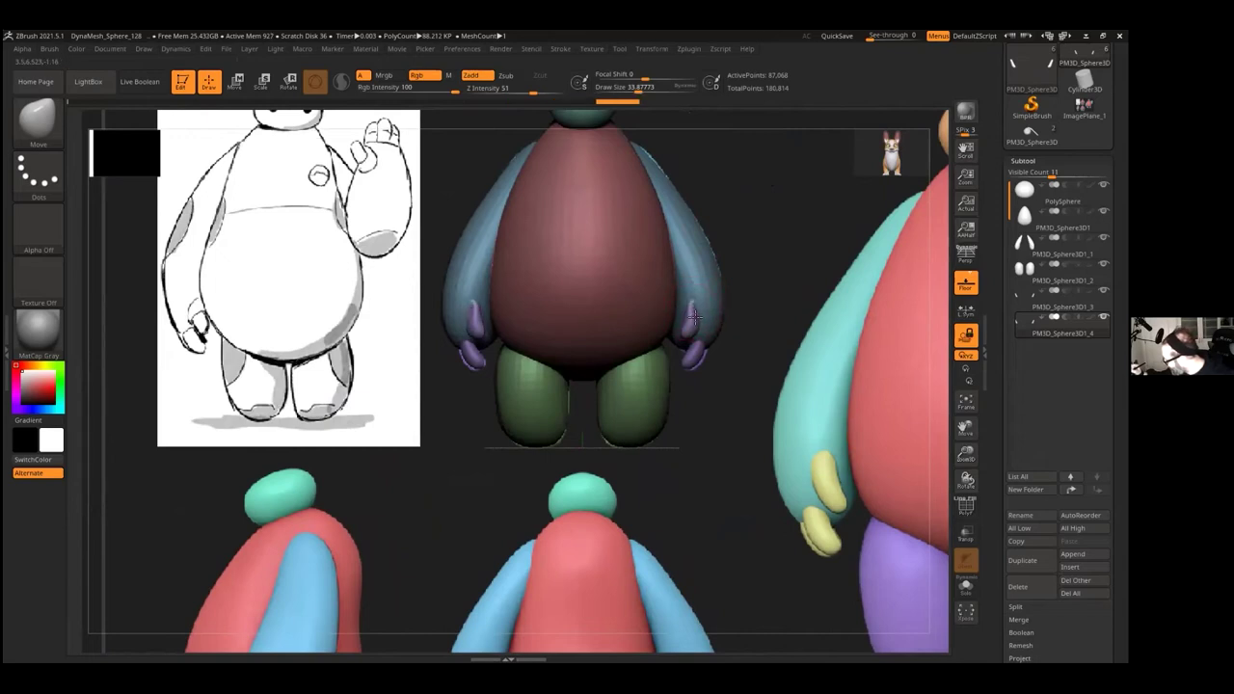
pyautogui.press('shift')
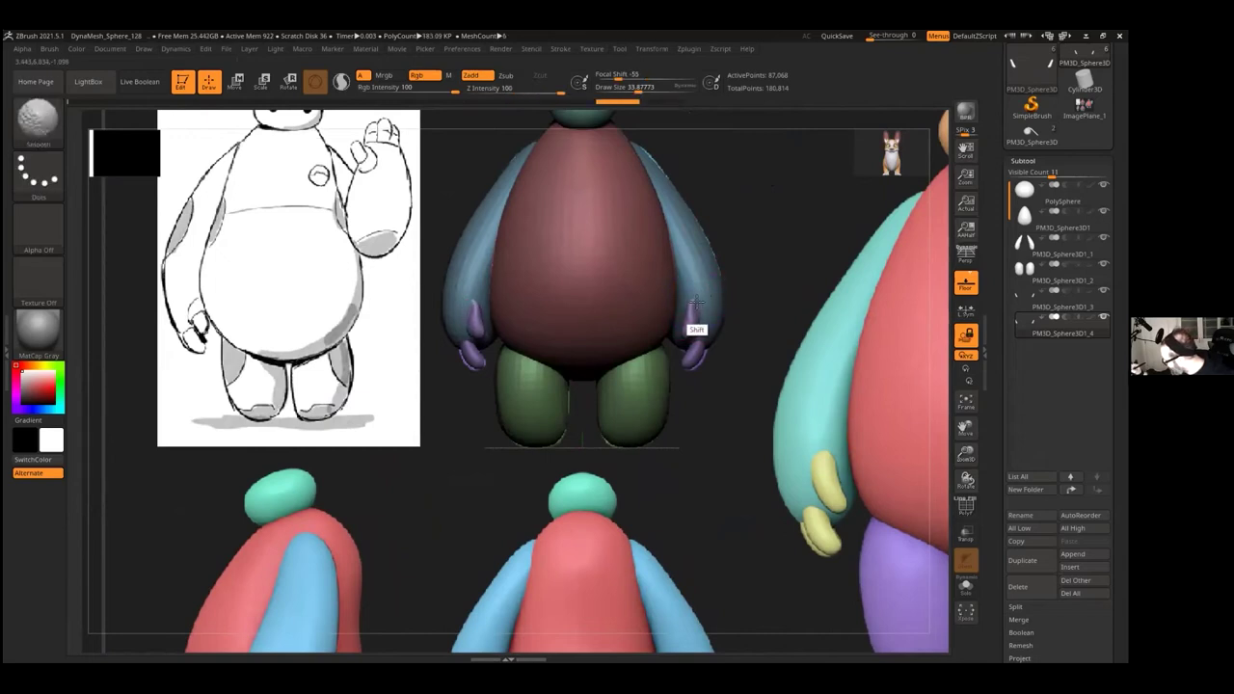
pyautogui.keyDown('shift'); pyautogui.moveTo(699, 299); pyautogui.dragTo(692, 316); pyautogui.keyUp('shift')
# Step: Reshape the upper finger against the front reference with the Move brush, varying the draw size between about 25 and 40
pyautogui.moveTo(641, 88); pyautogui.dragTo(631, 88)
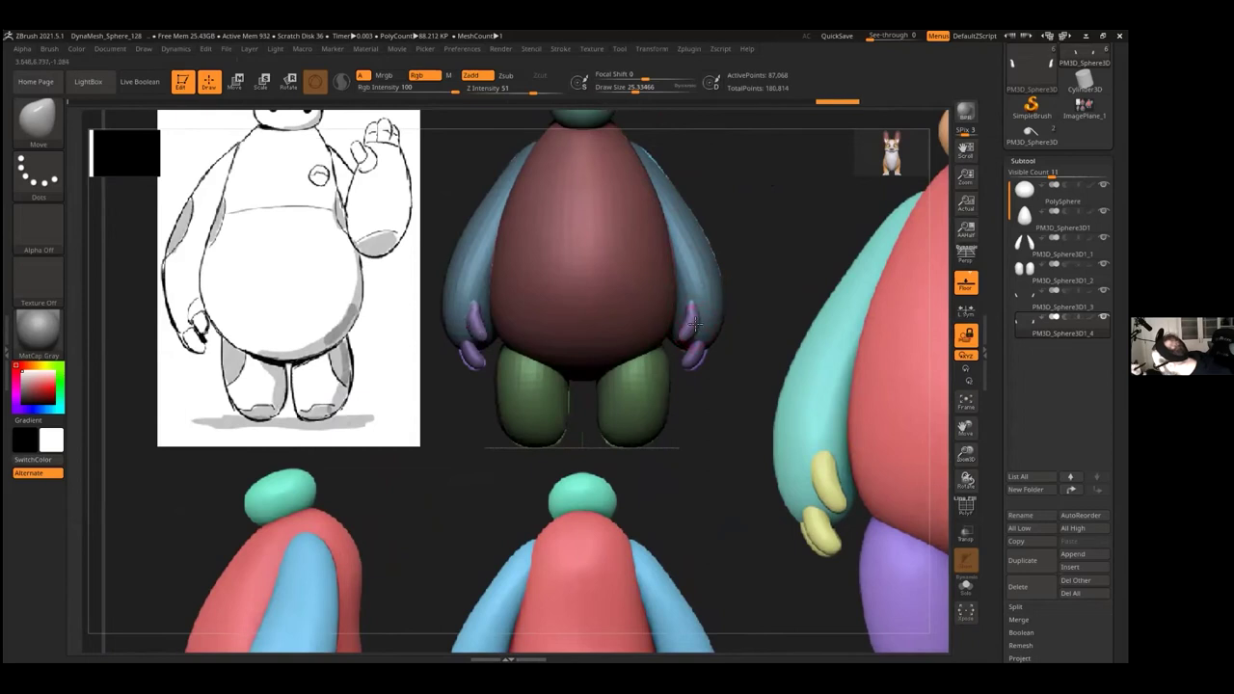
pyautogui.press('ctrl')
pyautogui.press('ctrl')
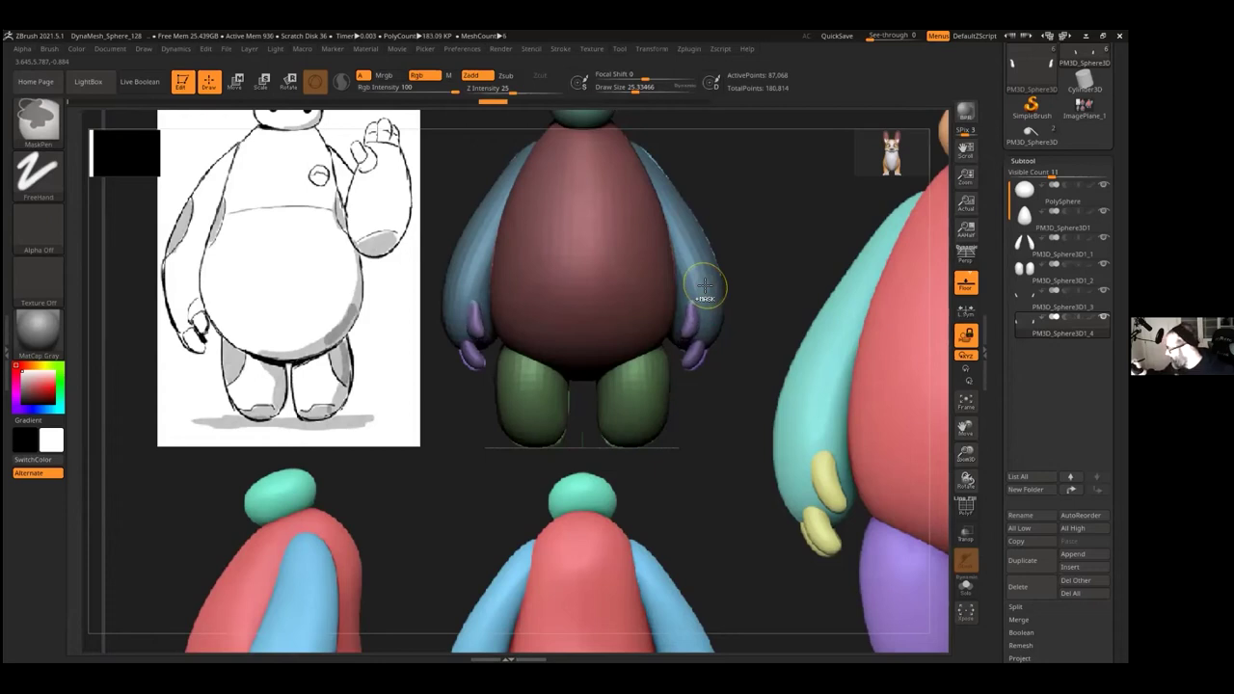
pyautogui.press('ctrl')
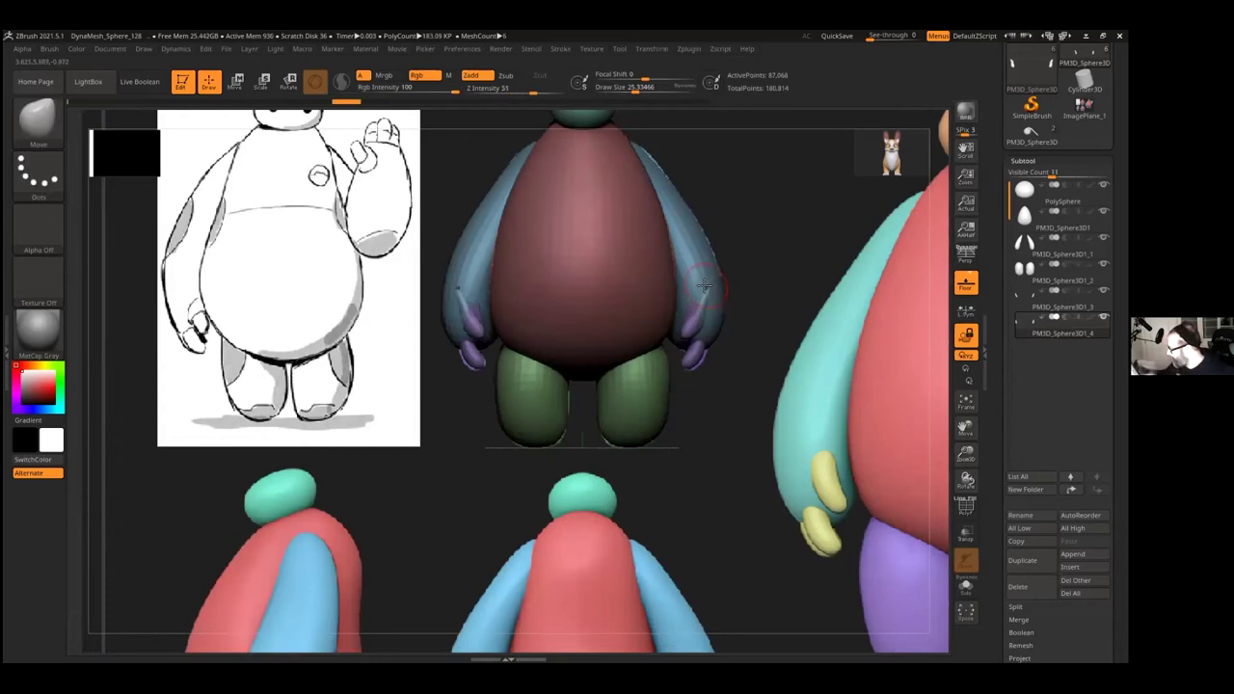
pyautogui.moveTo(635, 88); pyautogui.dragTo(637, 88)
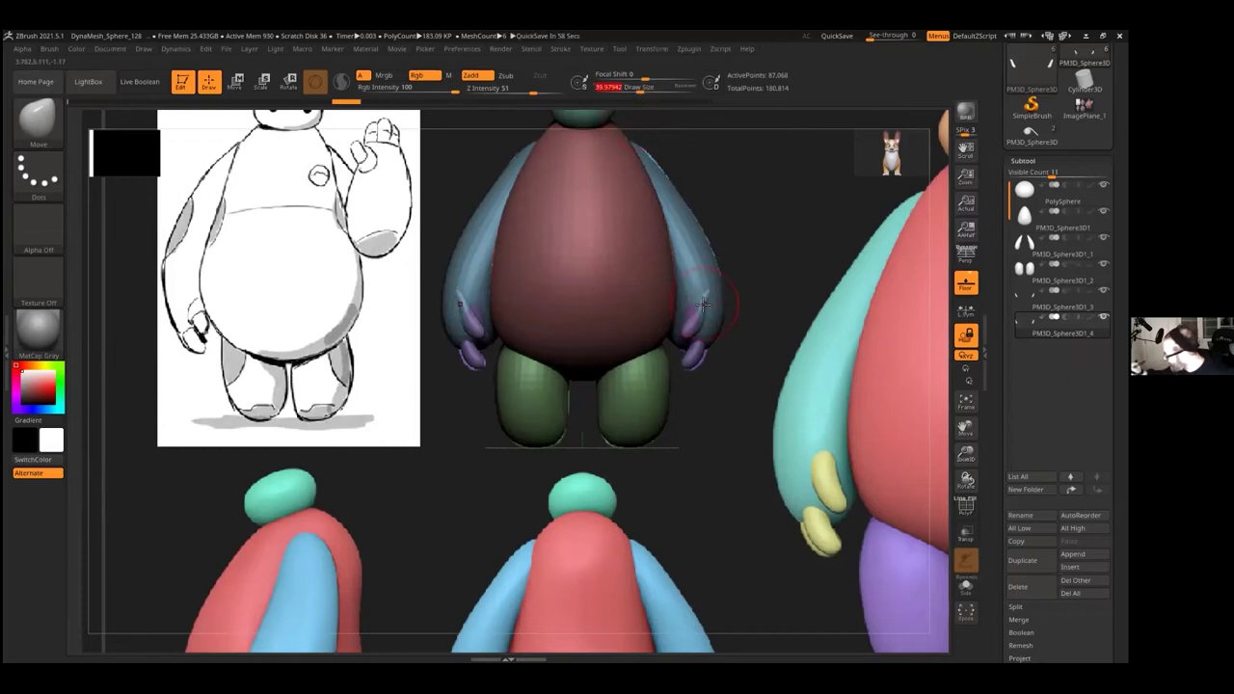
pyautogui.moveTo(699, 308); pyautogui.dragTo(696, 310)
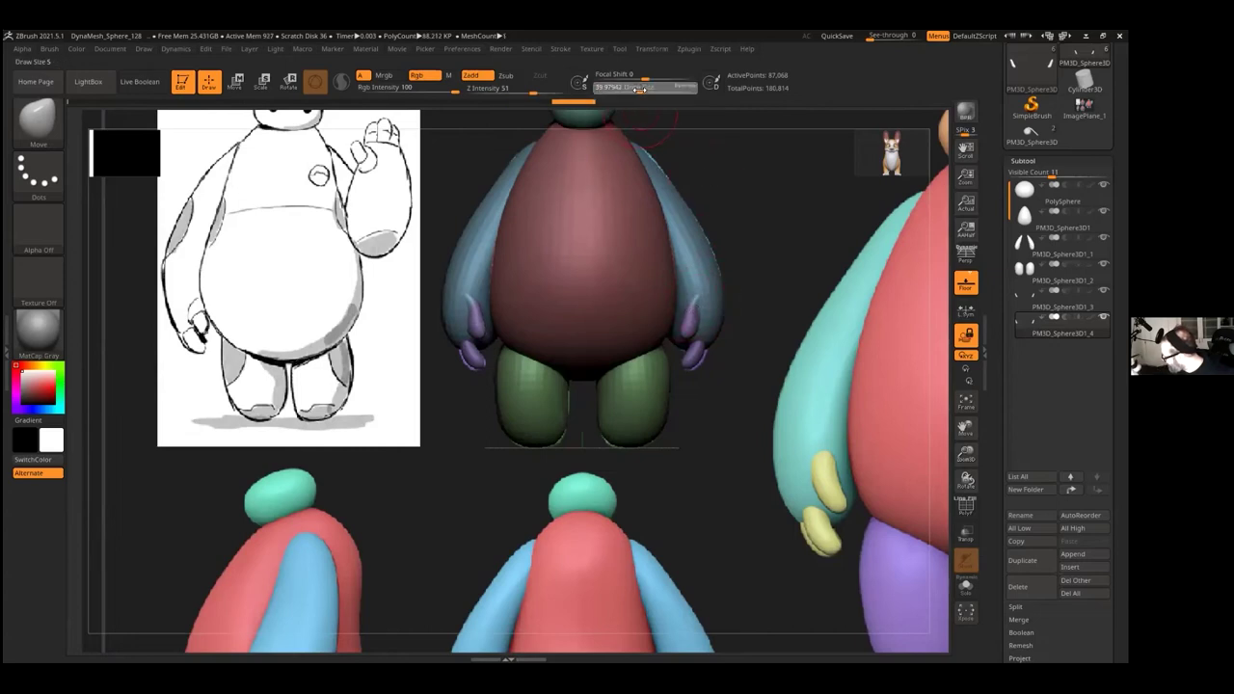
pyautogui.moveTo(632, 88); pyautogui.dragTo(629, 88)
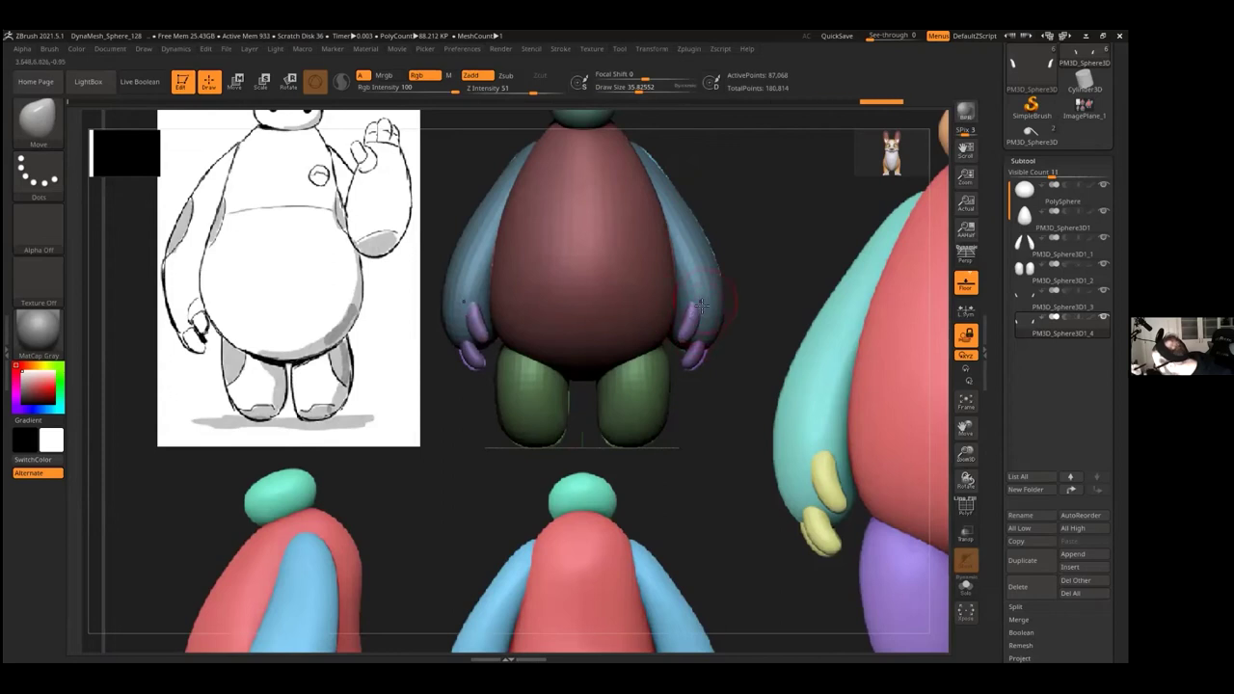
# Step: Unlock the camera and restore the model's stored side view over the side reference
pyautogui.click(965, 335)
pyautogui.moveTo(790, 344); pyautogui.dragTo(822, 350)
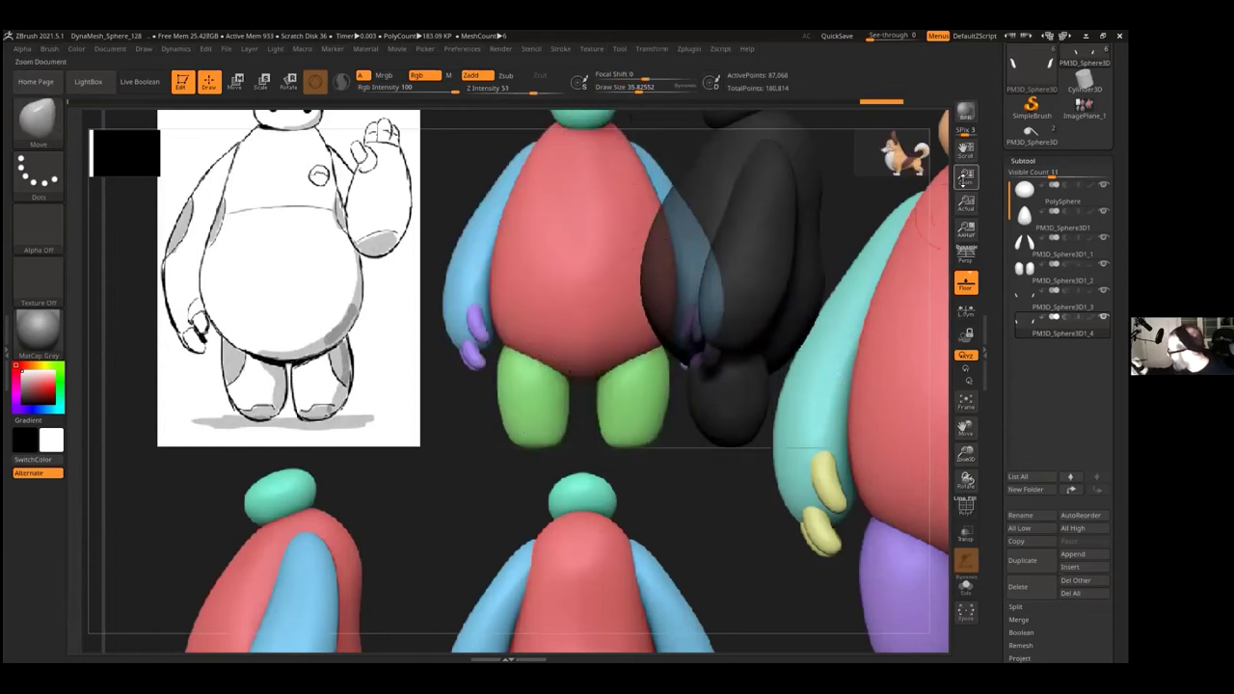
pyautogui.moveTo(965, 148); pyautogui.dragTo(1032, 12)
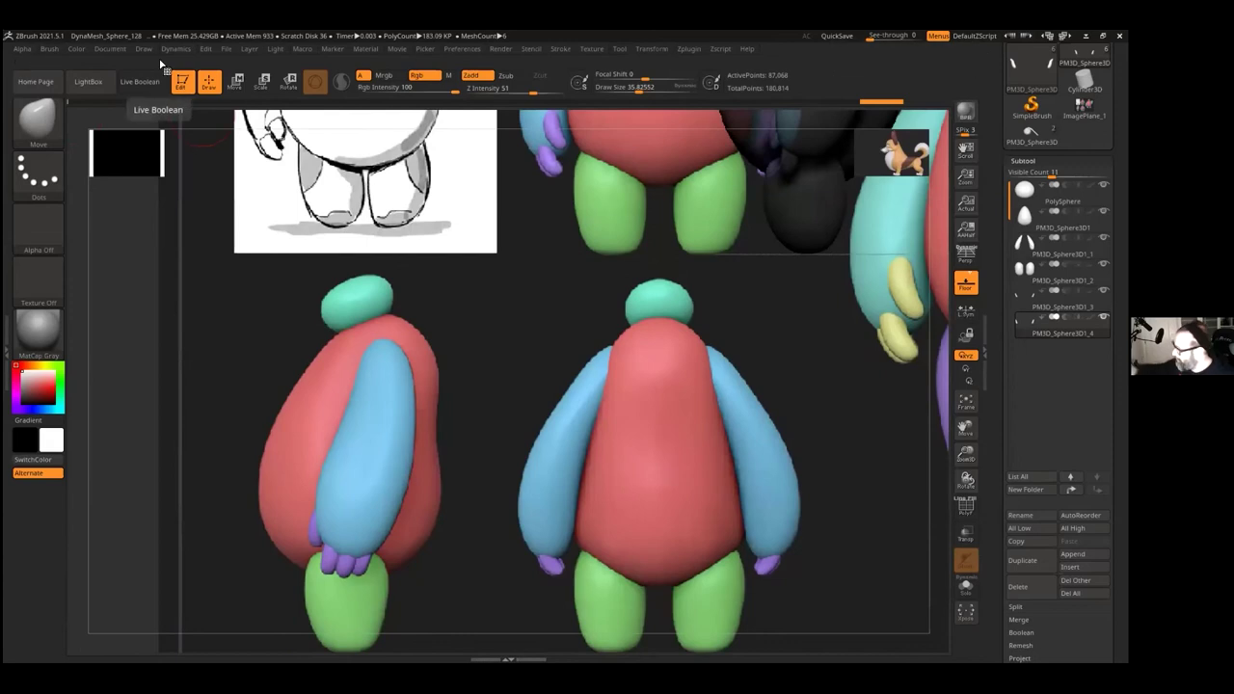
pyautogui.click(110, 49)
pyautogui.click(178, 459)
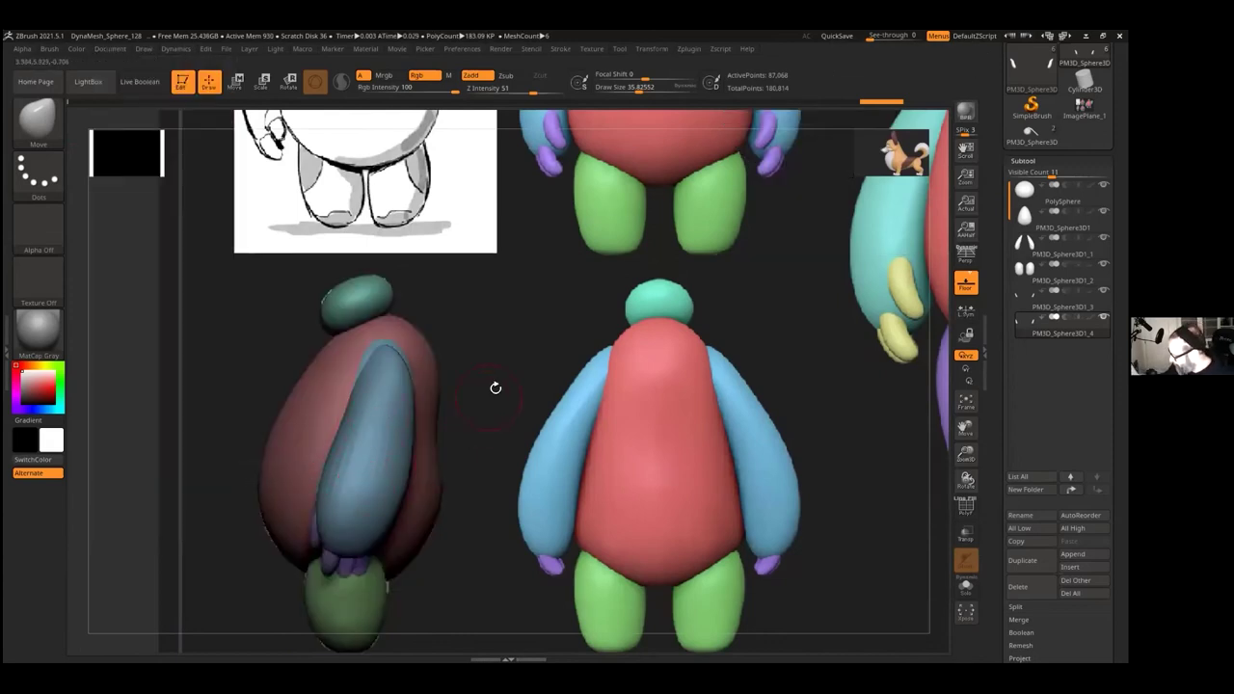
# Step: Select the arms, lightly adjust their shape with a Move brush draw size of about 63, and restore the stored side view
pyautogui.keyDown('alt'); pyautogui.click(395, 449); pyautogui.keyUp('alt')
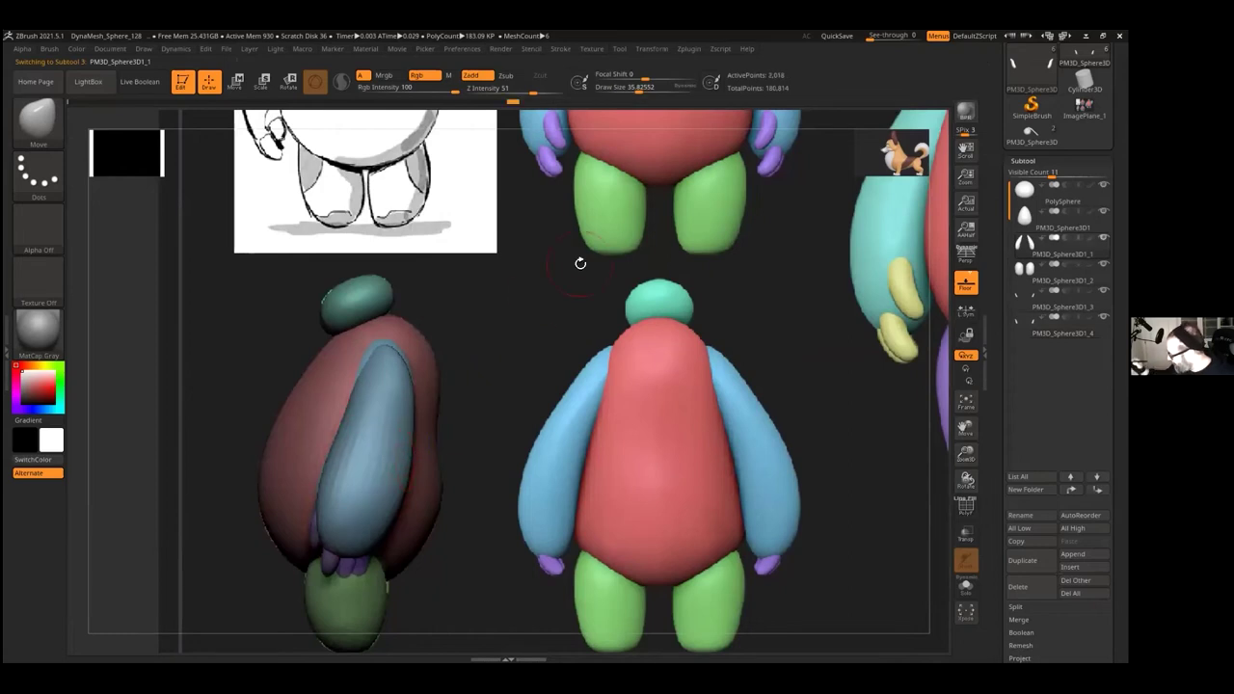
pyautogui.moveTo(637, 87); pyautogui.dragTo(646, 88)
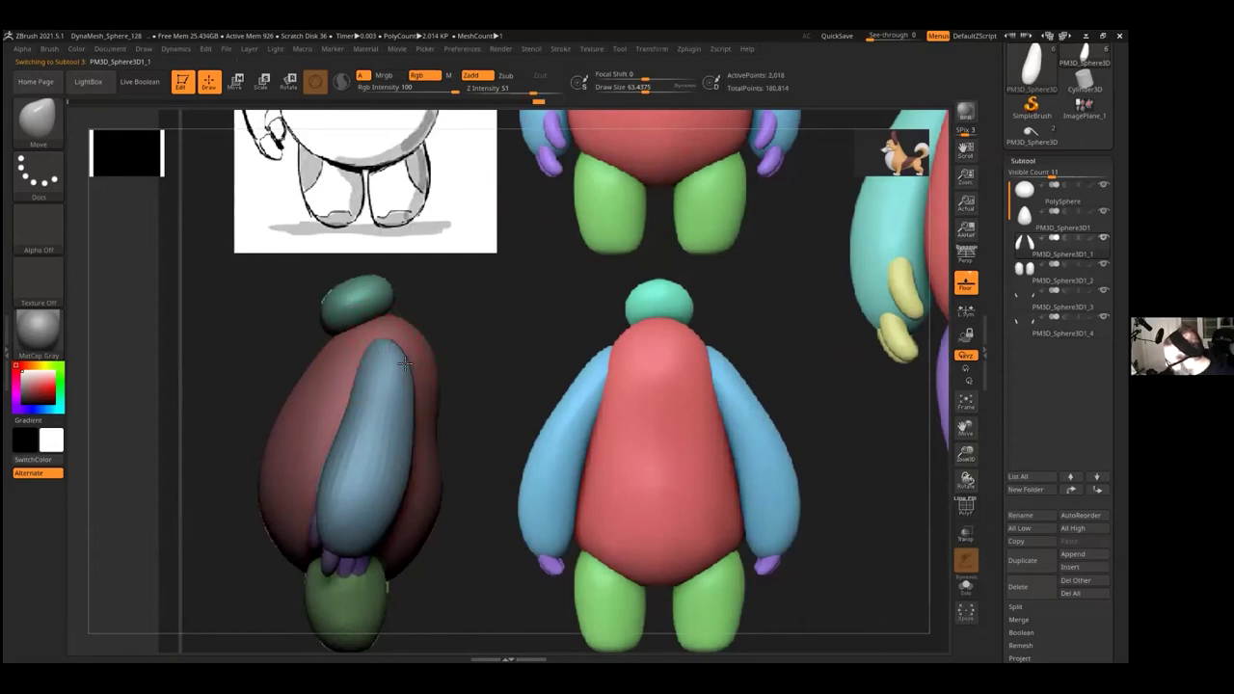
pyautogui.keyDown('shift'); pyautogui.moveTo(492, 292); pyautogui.dragTo(518, 336); pyautogui.keyUp('shift')
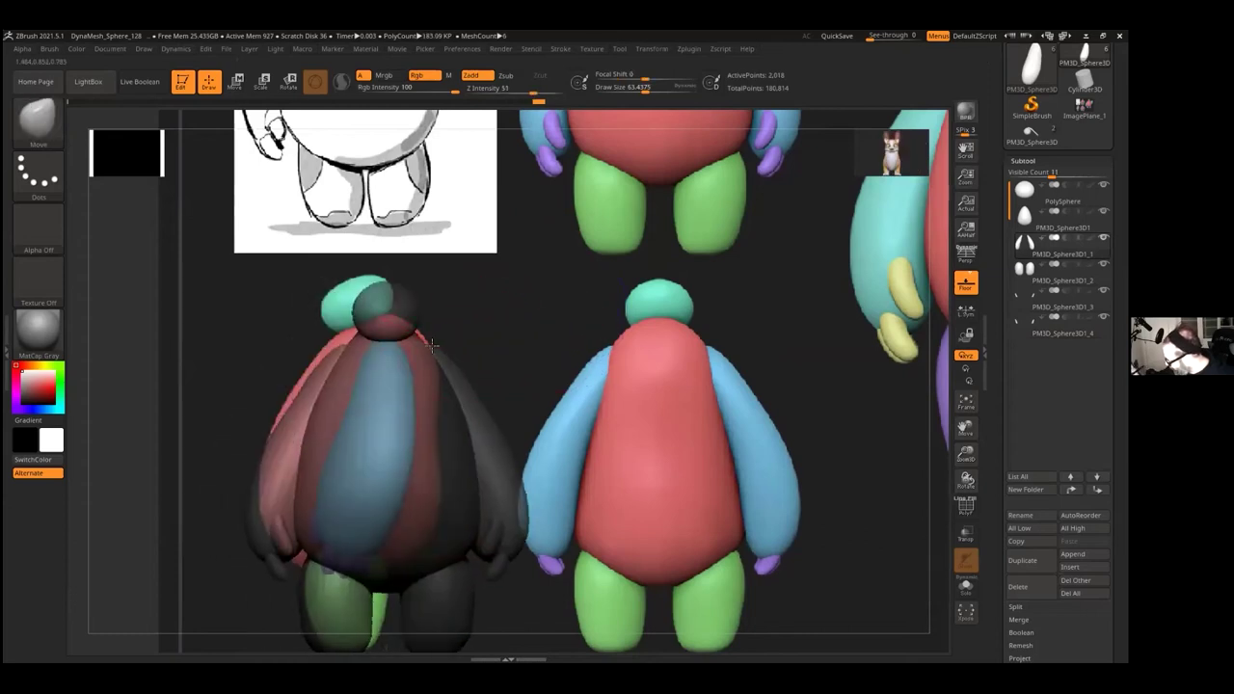
pyautogui.moveTo(541, 339); pyautogui.dragTo(578, 325)
pyautogui.click(110, 49)
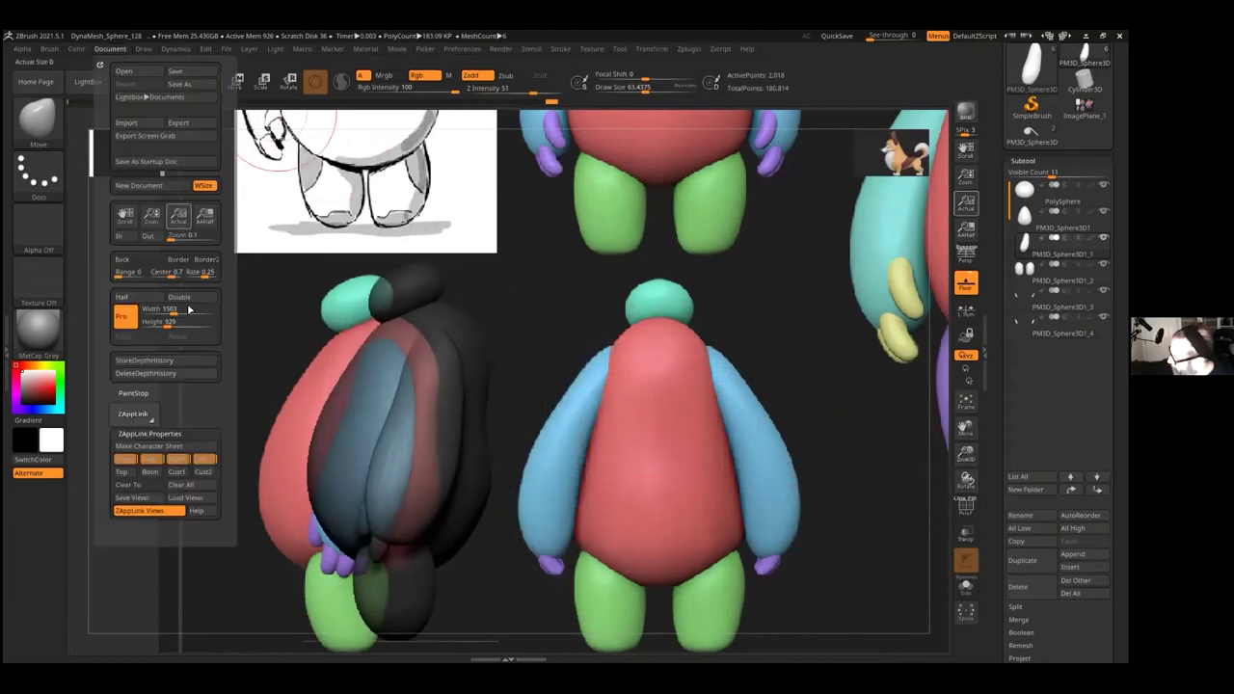
pyautogui.click(177, 459)
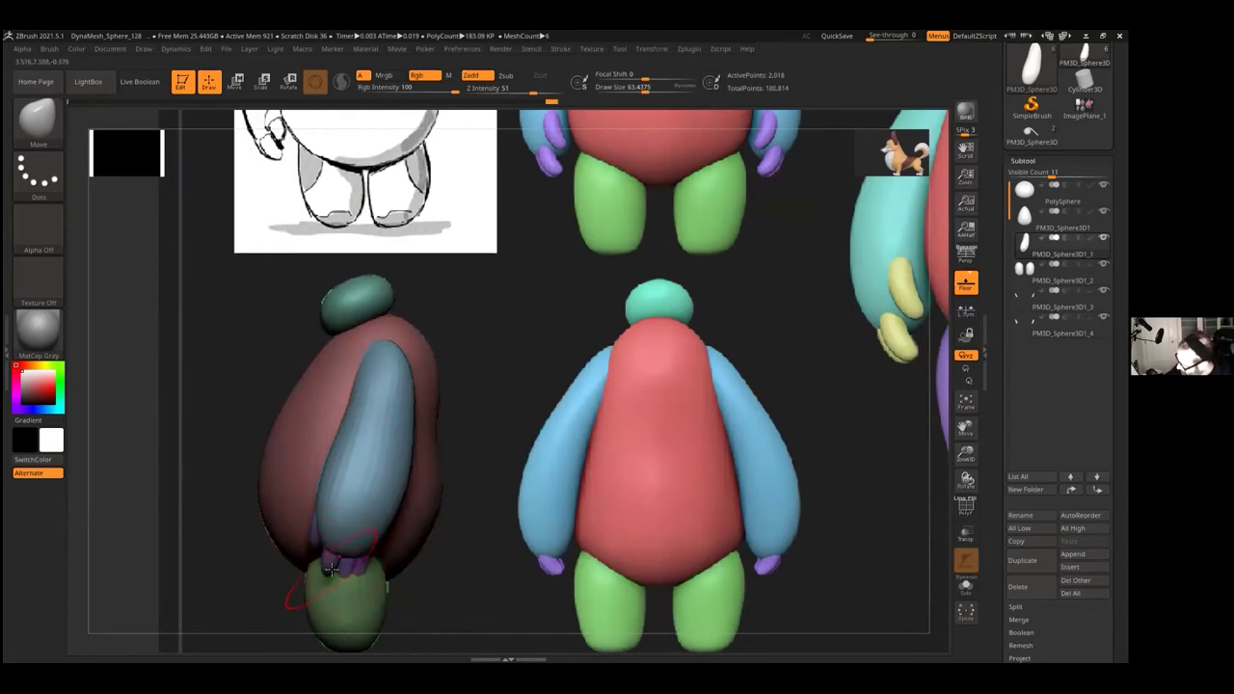
# Step: Duplicate the lower finger pair and move the copy slightly backward along the hand in the side reference
pyautogui.keyDown('alt'); pyautogui.click(338, 569); pyautogui.keyUp('alt')
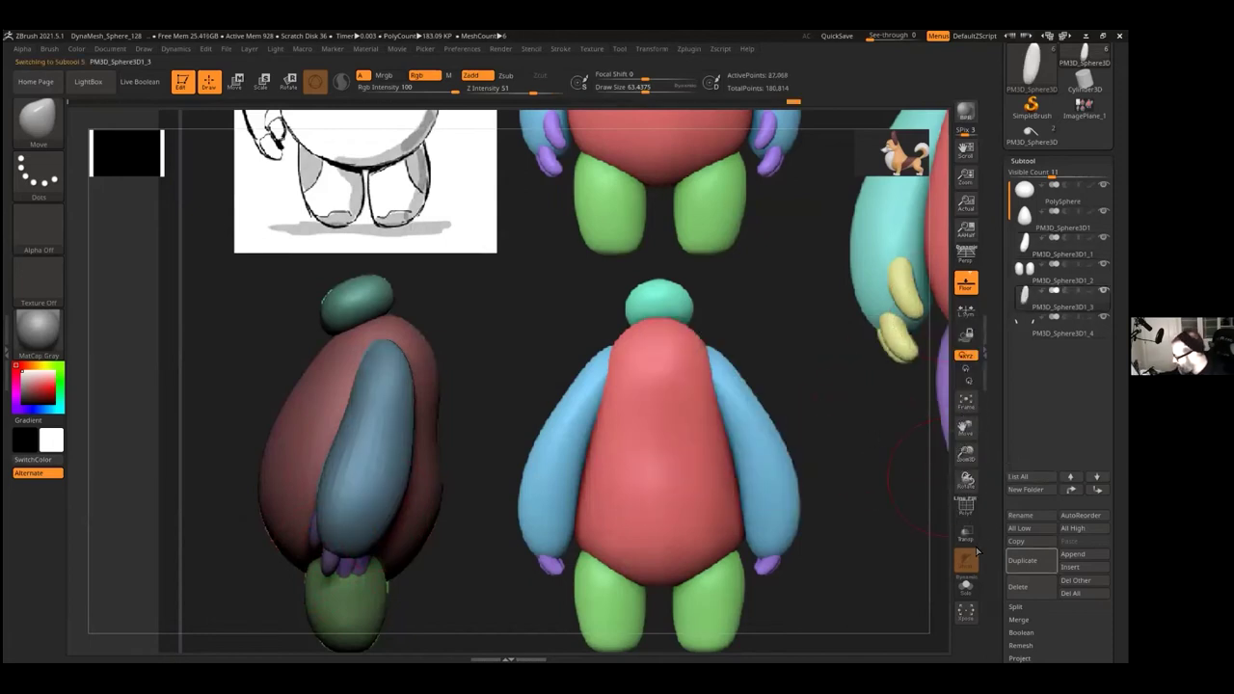
pyautogui.click(1022, 560)
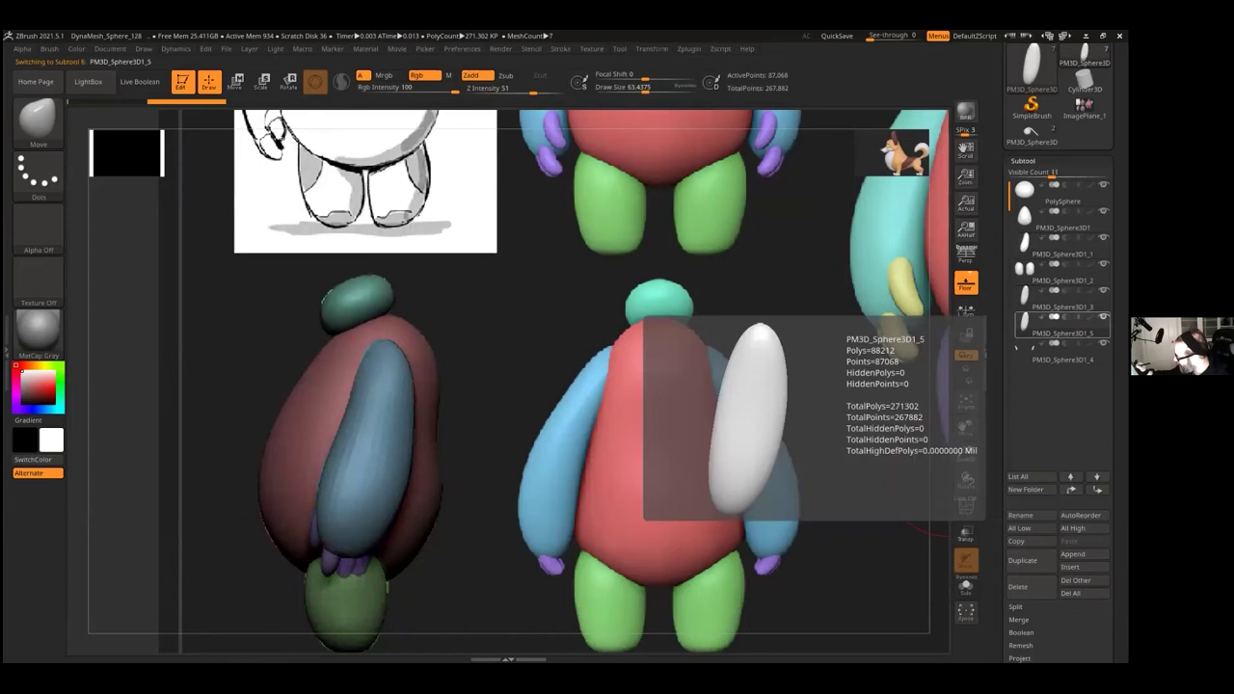
pyautogui.press('w')
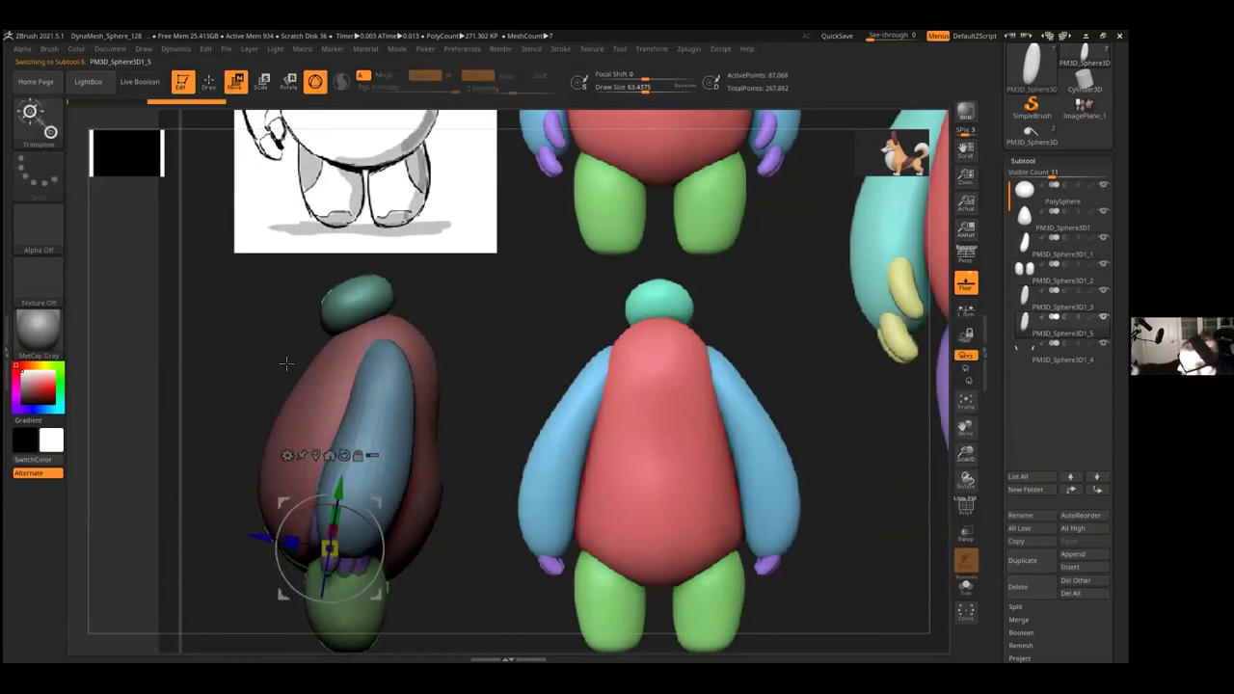
pyautogui.moveTo(258, 535); pyautogui.dragTo(278, 538)
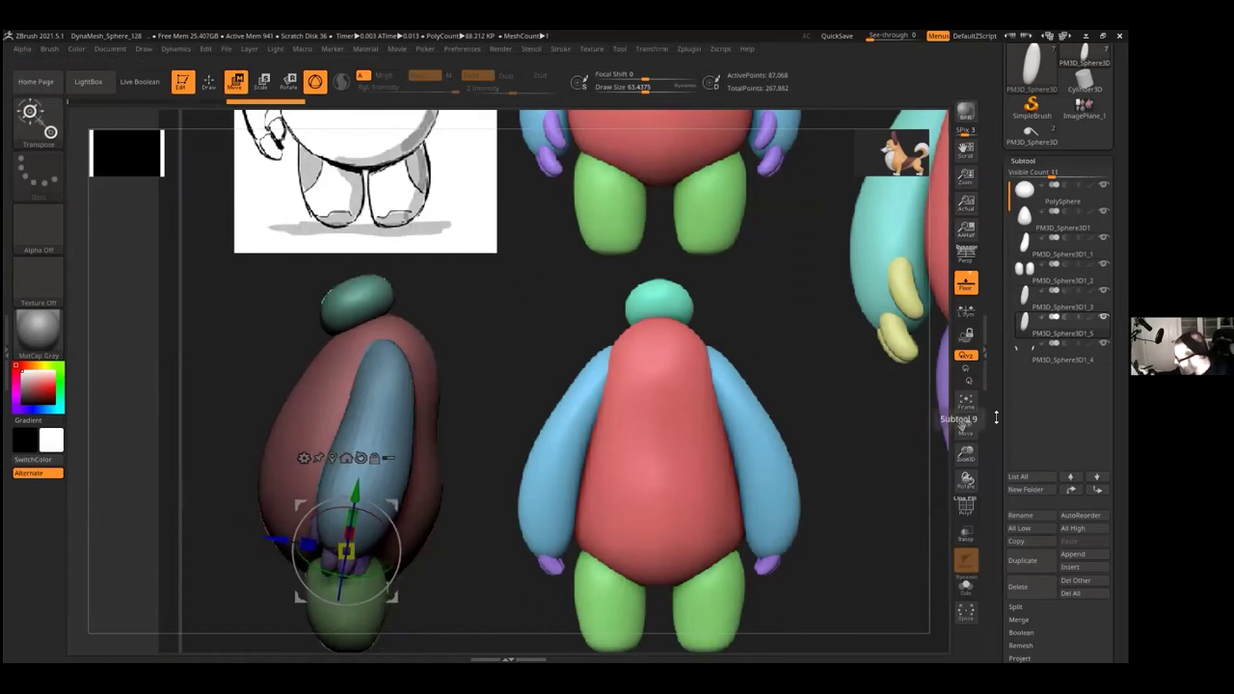
pyautogui.click(208, 81)
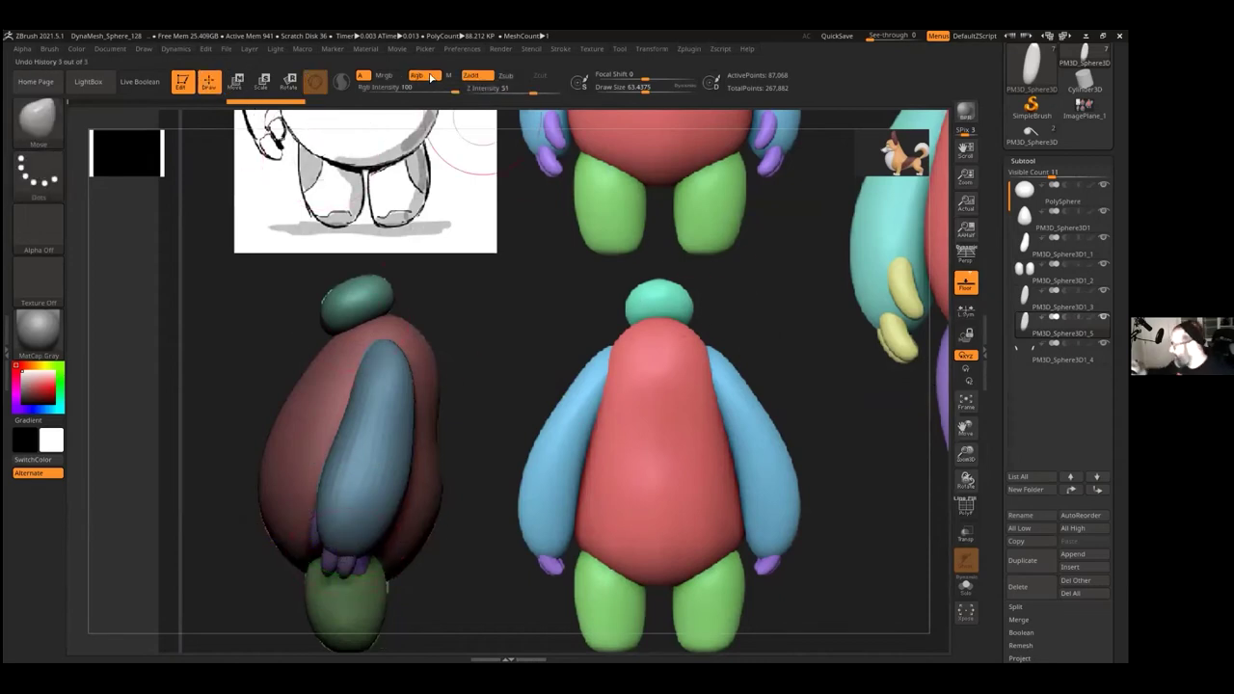
# Step: Restore the stored front view over the front reference and reset the gizmo's orientation for the duplicated finger pair
pyautogui.moveTo(964, 152); pyautogui.dragTo(947, 185)
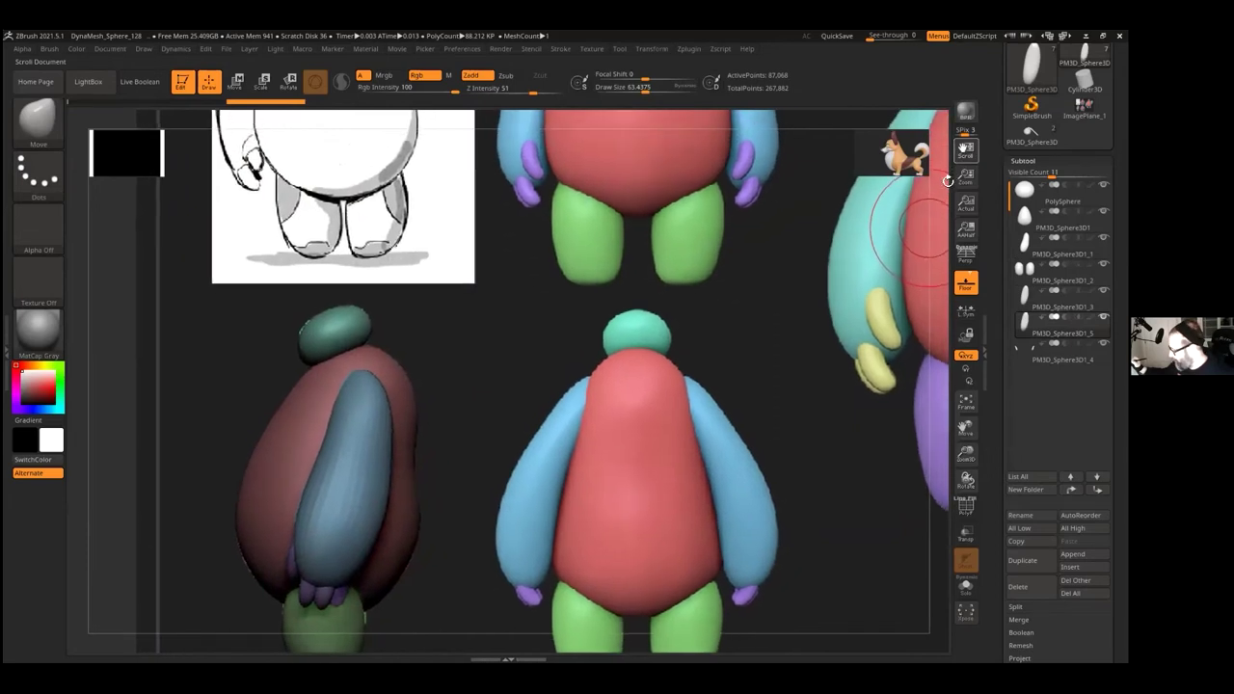
pyautogui.click(110, 48)
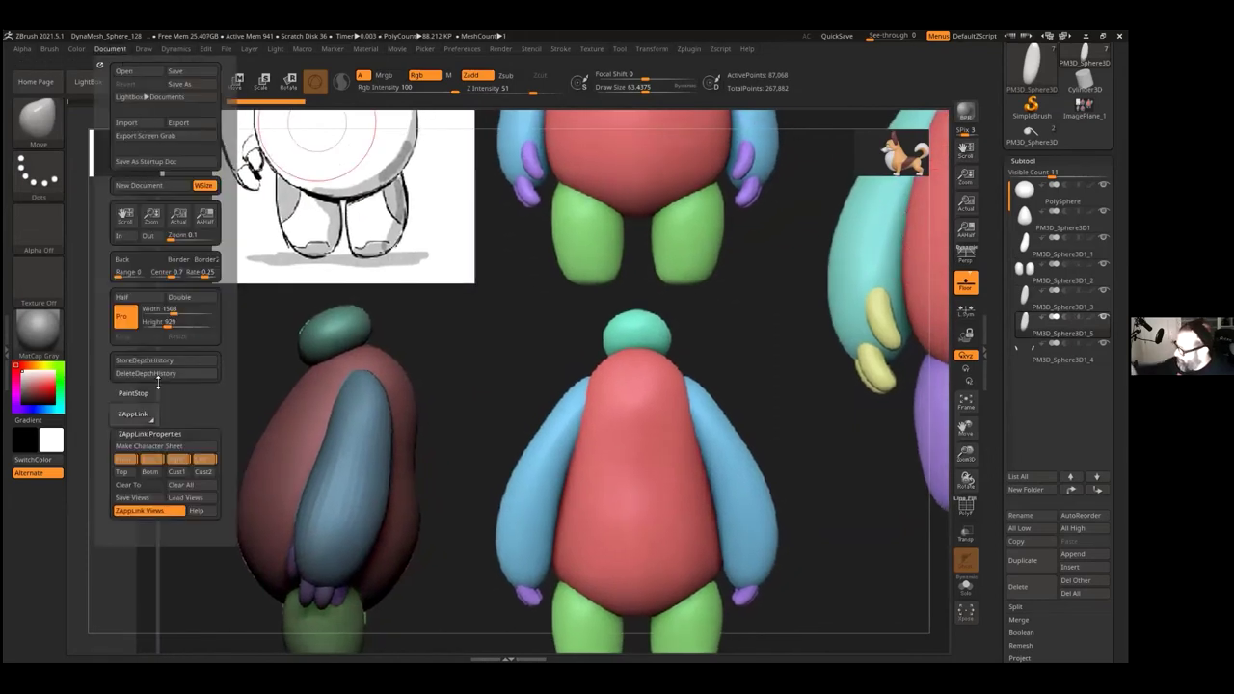
pyautogui.click(125, 460)
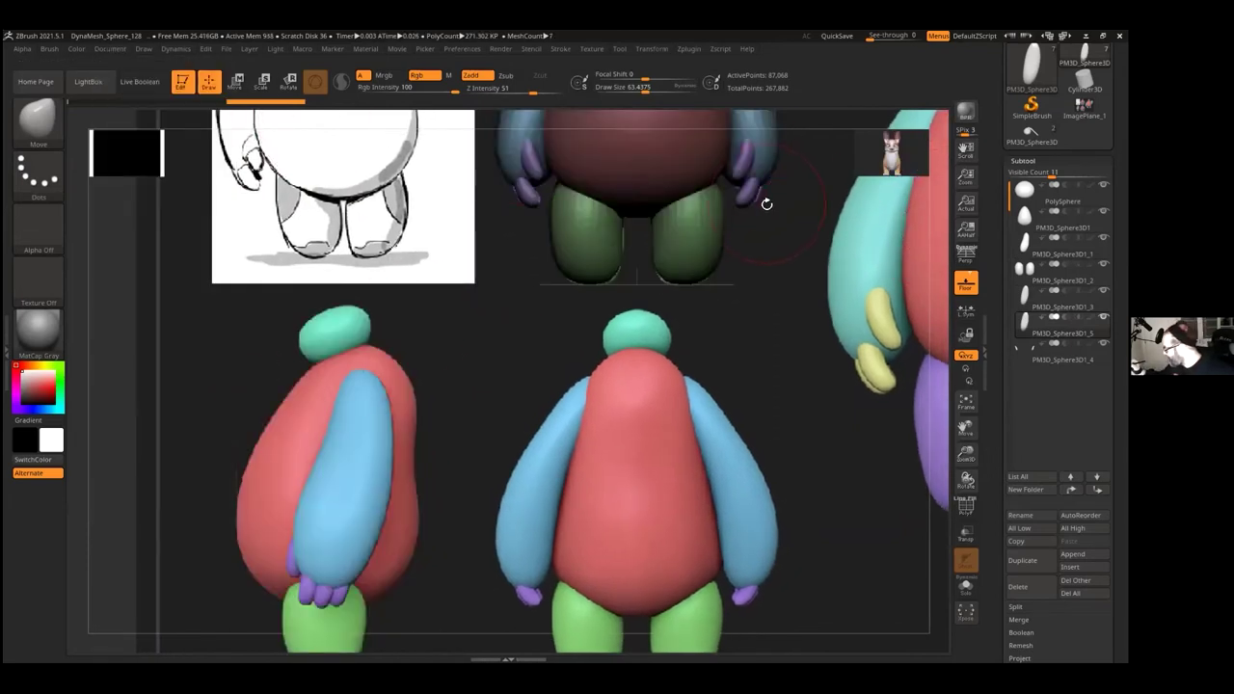
pyautogui.click(235, 81)
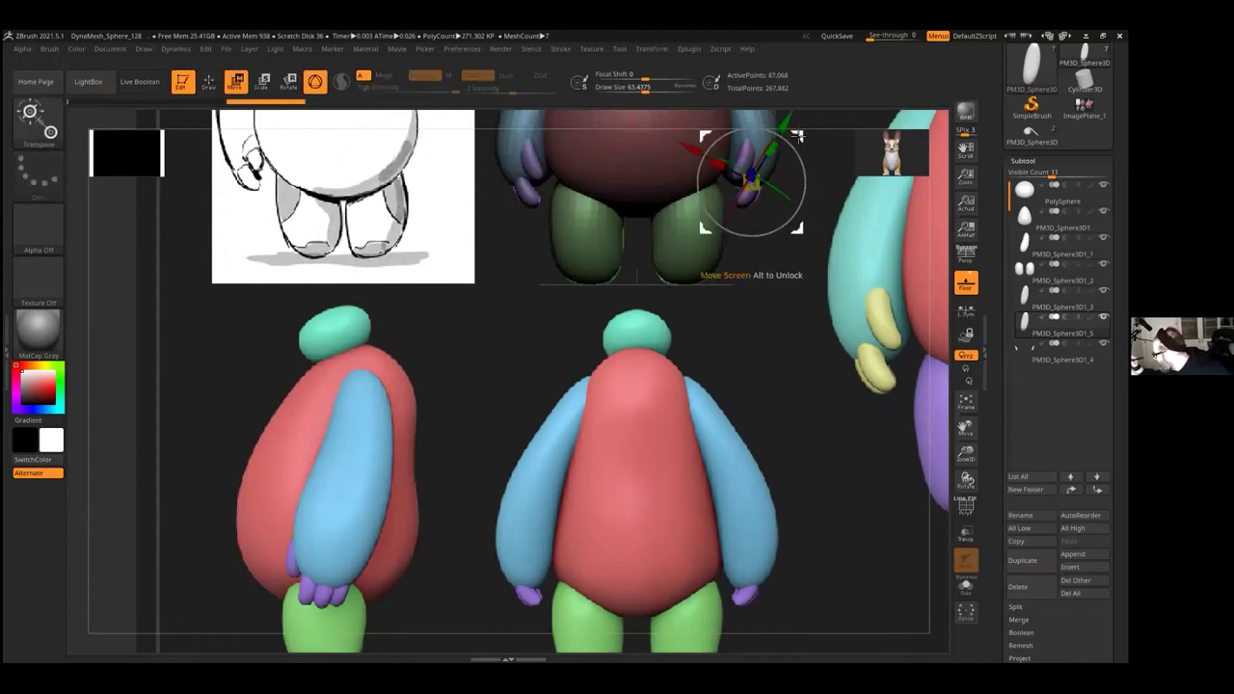
pyautogui.moveTo(965, 150); pyautogui.dragTo(924, 234)
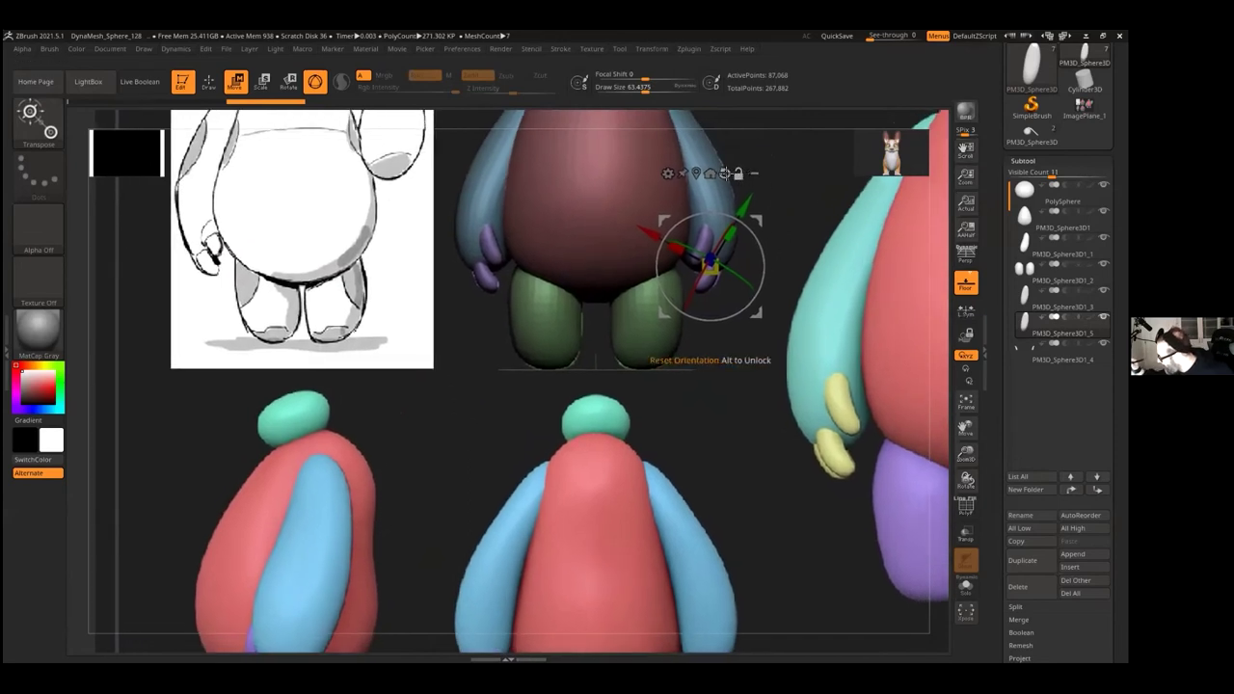
pyautogui.click(726, 174)
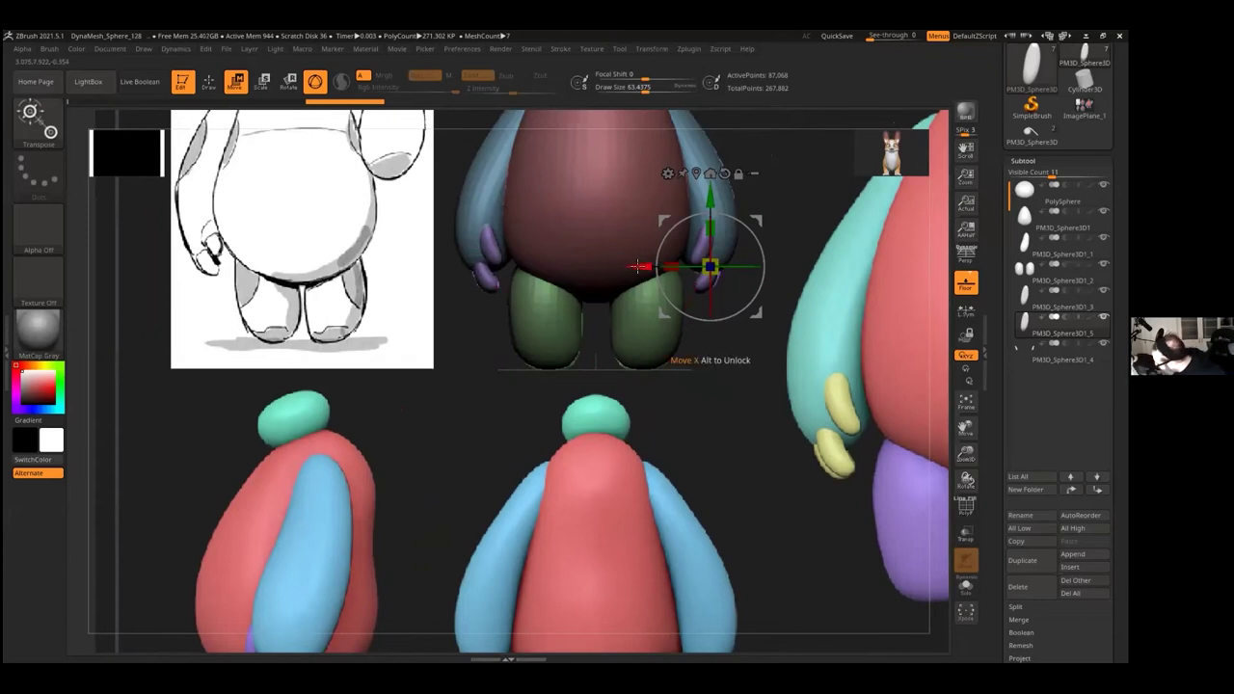
pyautogui.moveTo(638, 267)
pyautogui.mouseDown()
pyautogui.moveTo(677, 267)
pyautogui.moveTo(551, 267)
pyautogui.moveTo(917, 292)
pyautogui.moveTo(847, 289)
pyautogui.mouseUp()
pyautogui.hotkey('ctrl', 'z')
pyautogui.hotkey('ctrl', 'z')
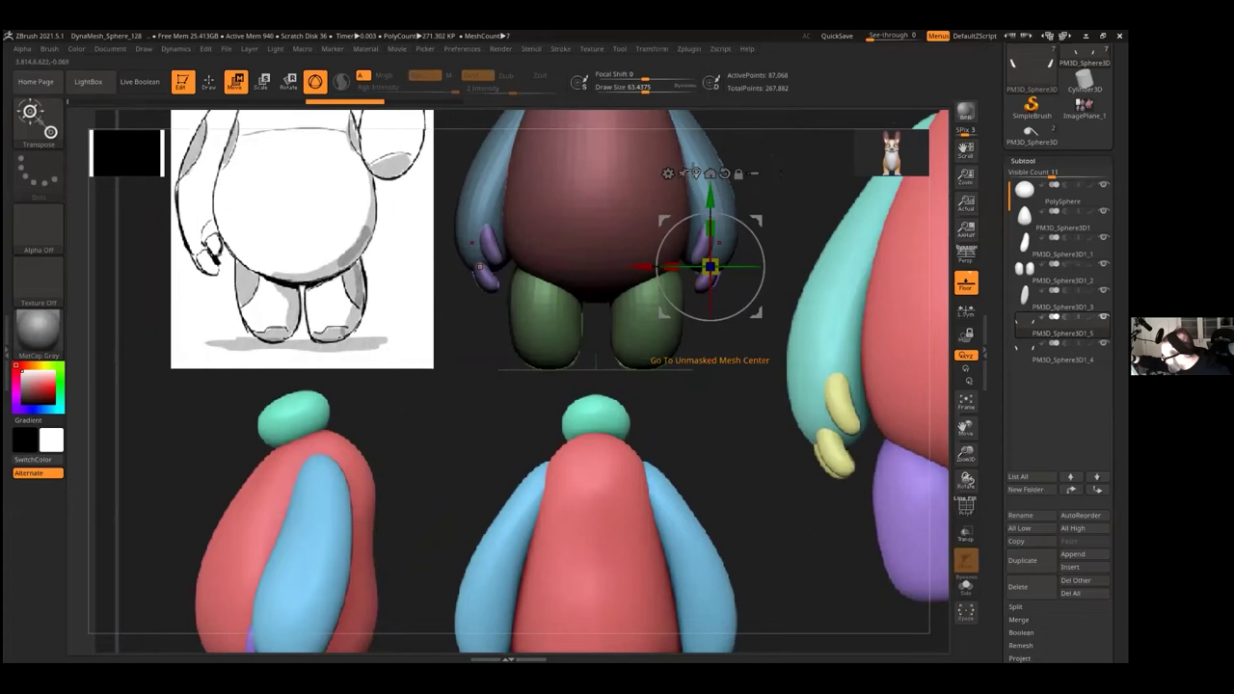
# Step: Center the gizmo on the unmasked mesh, nudge the duplicated finger pair along the X axis, and quick-save the project
pyautogui.click(694, 174)
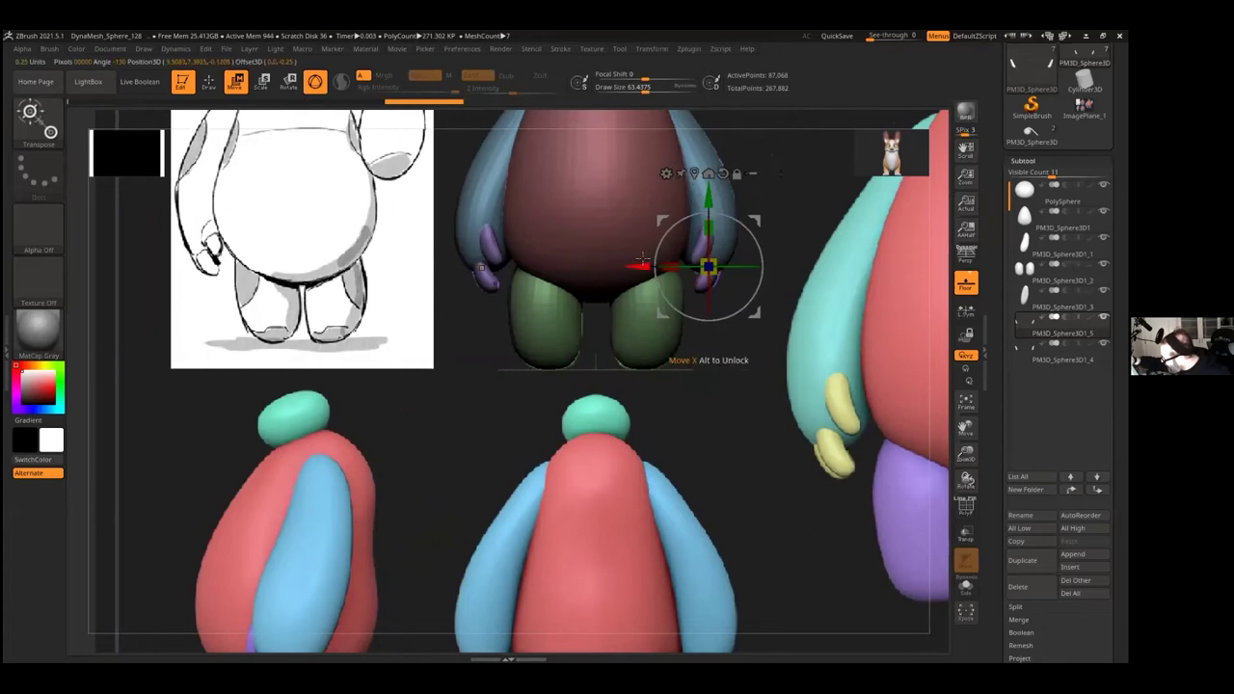
pyautogui.moveTo(641, 266)
pyautogui.mouseDown()
pyautogui.moveTo(695, 263)
pyautogui.moveTo(645, 266)
pyautogui.mouseUp()
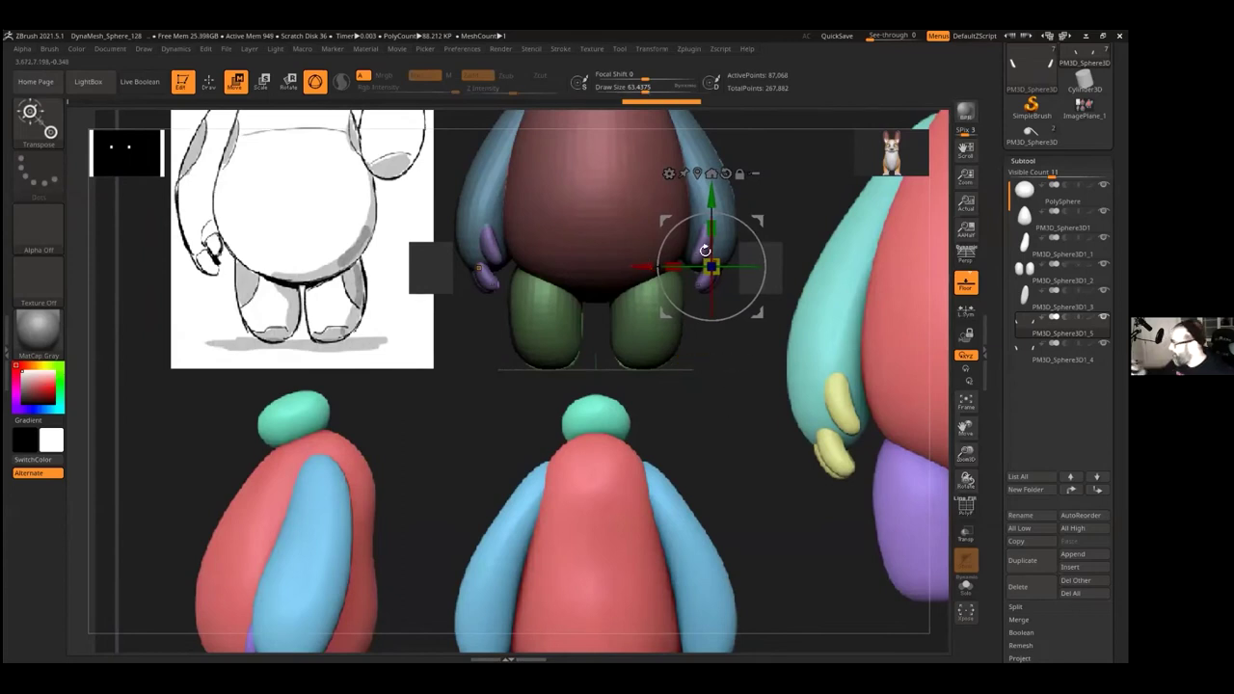
pyautogui.press('q')
pyautogui.click(837, 37)
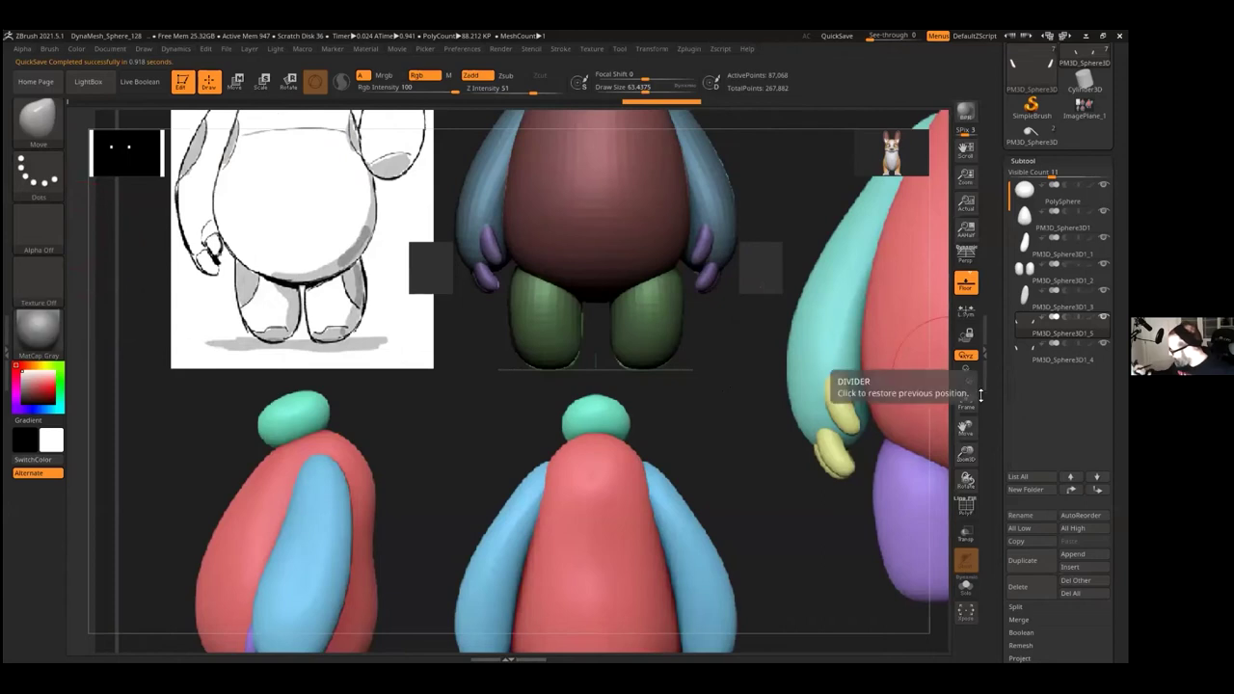
pyautogui.moveTo(966, 453)
pyautogui.mouseDown()
pyautogui.moveTo(964, 420)
pyautogui.moveTo(963, 432)
pyautogui.mouseUp()
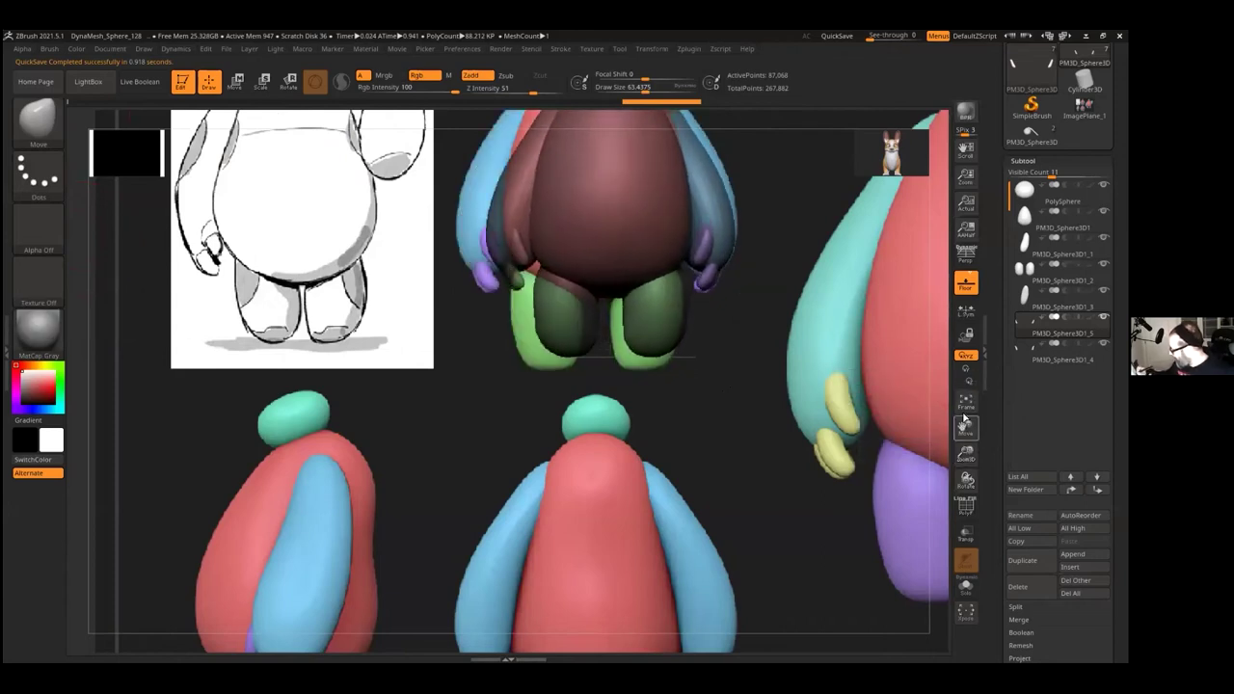
# Step: Restore the stored side view over the side reference and duplicate the selected lower finger pair
pyautogui.moveTo(965, 176); pyautogui.dragTo(786, 260)
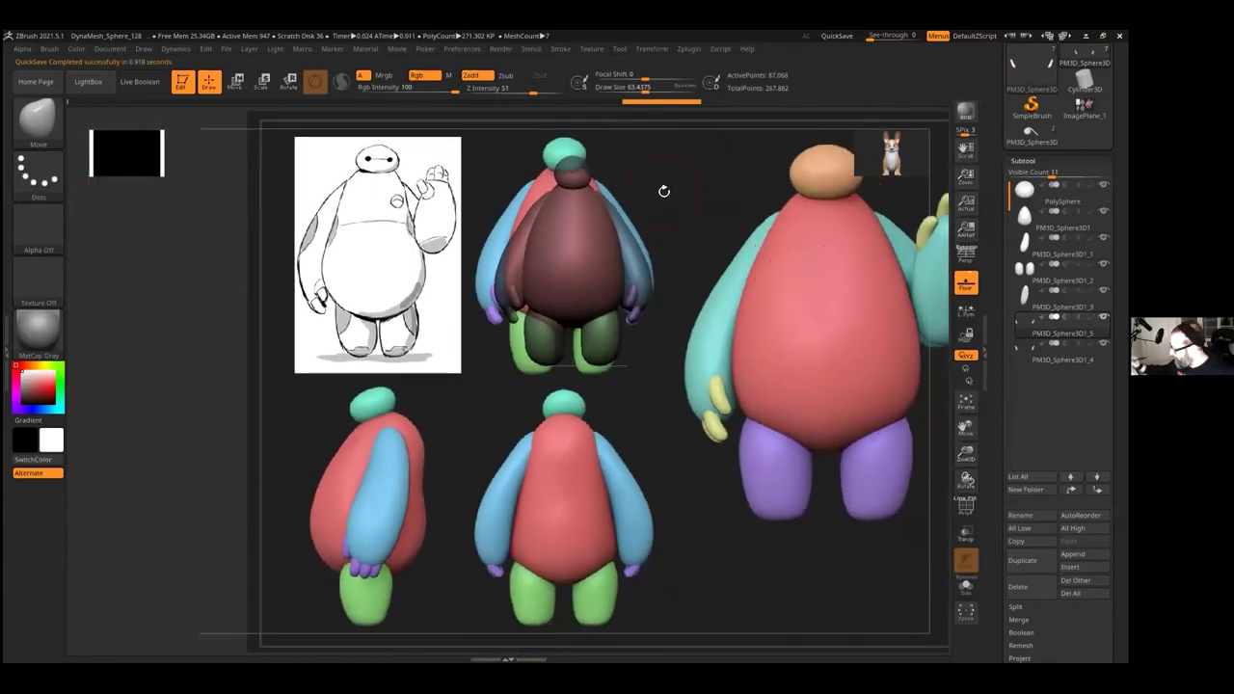
pyautogui.click(118, 49)
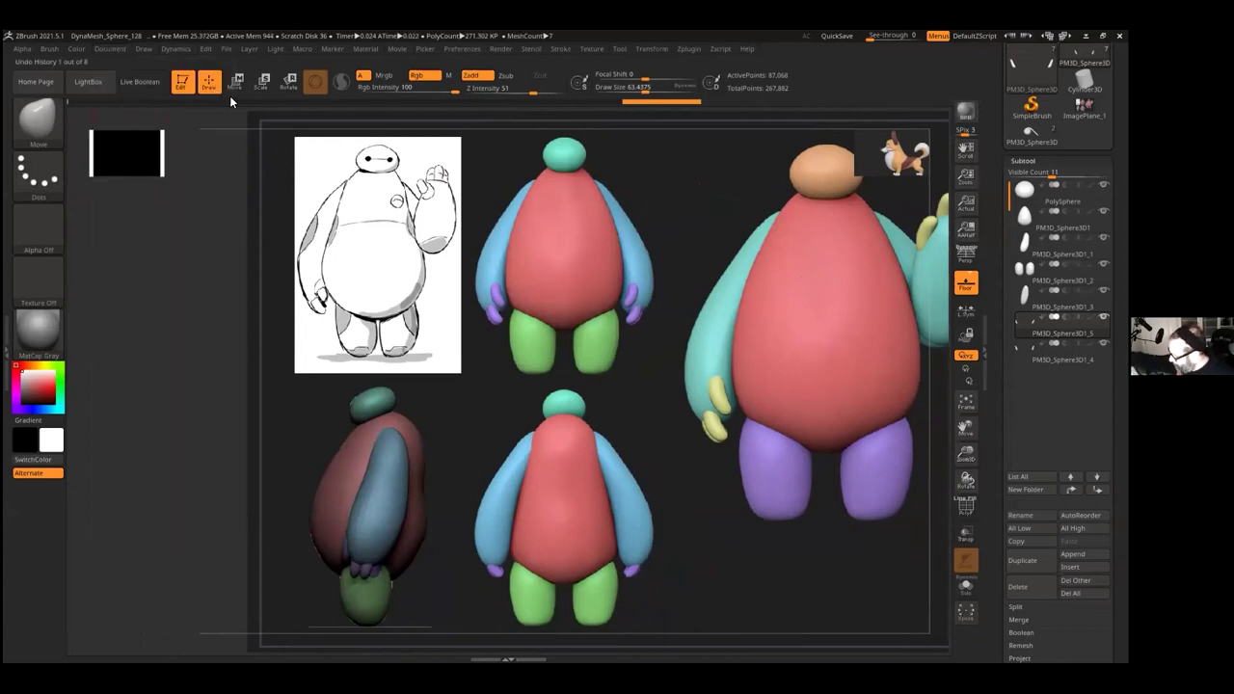
pyautogui.click(1024, 161)
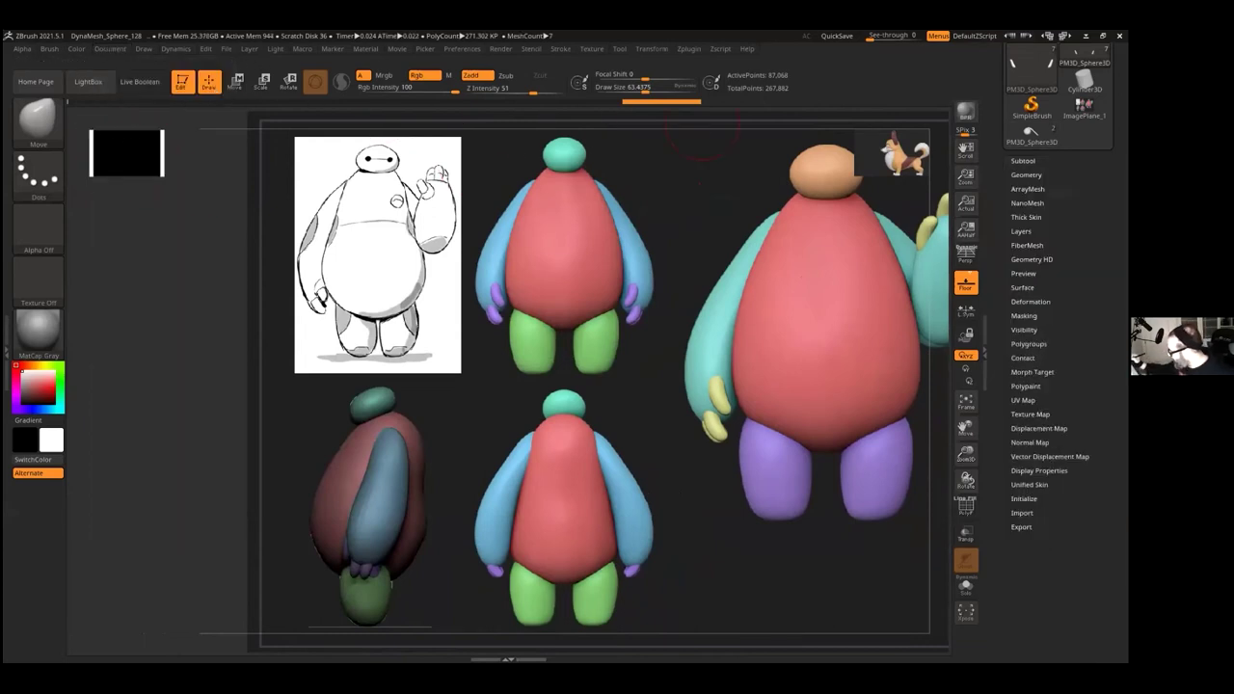
pyautogui.click(1023, 284)
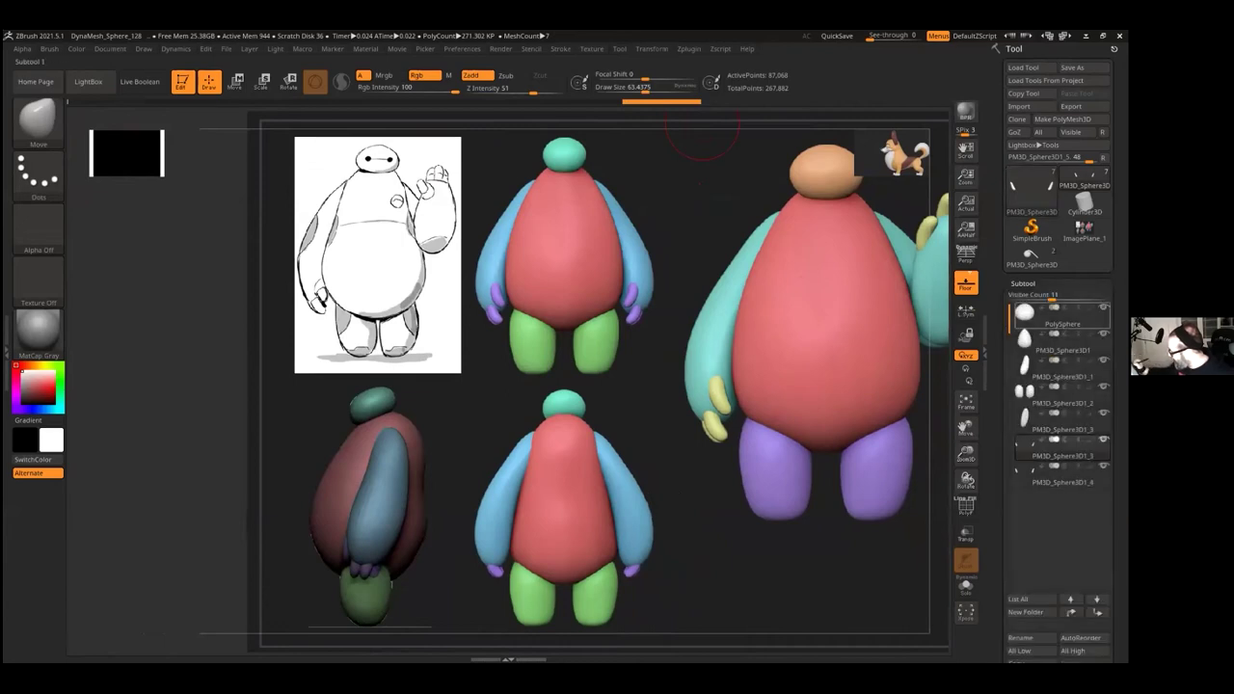
pyautogui.moveTo(1042, 341)
pyautogui.moveTo(998, 477); pyautogui.dragTo(1003, 397)
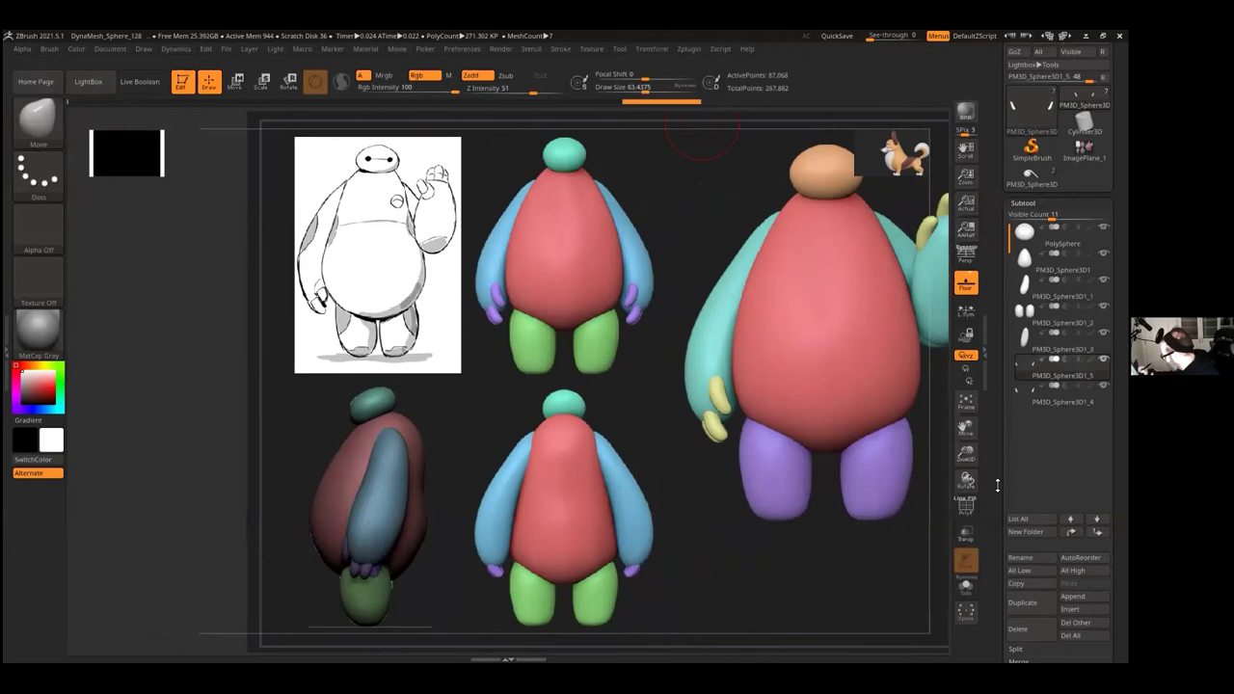
pyautogui.scroll(-1, 997, 486)
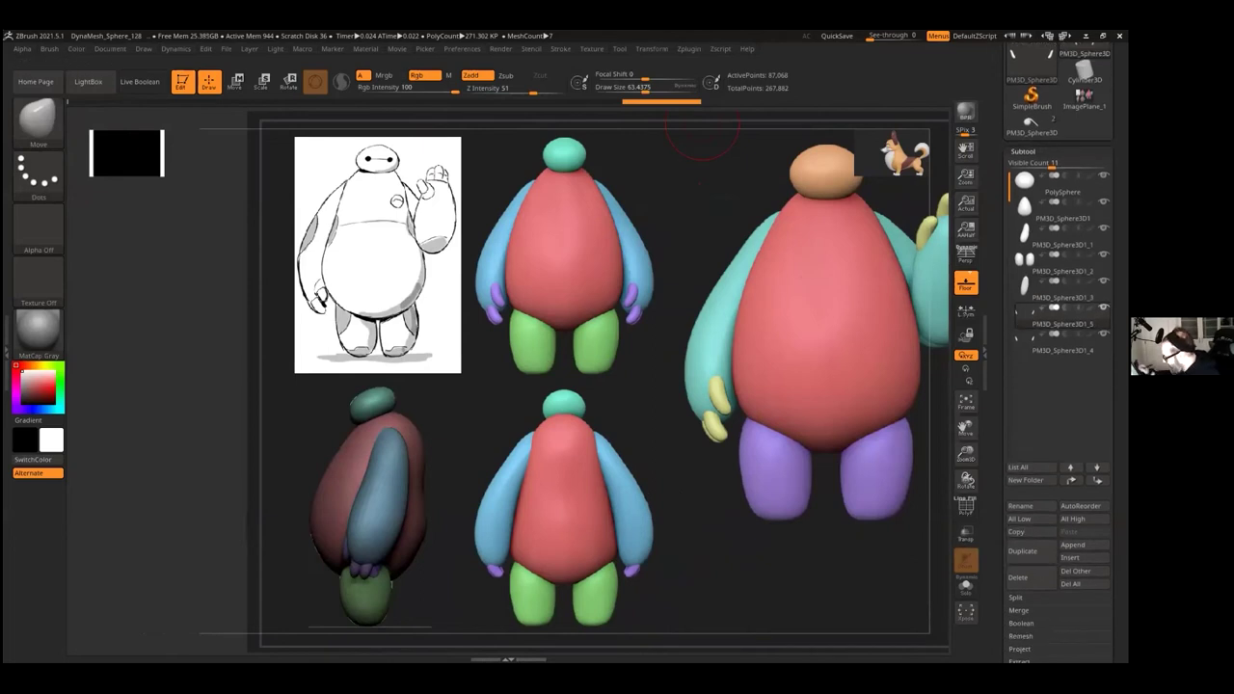
pyautogui.click(1024, 551)
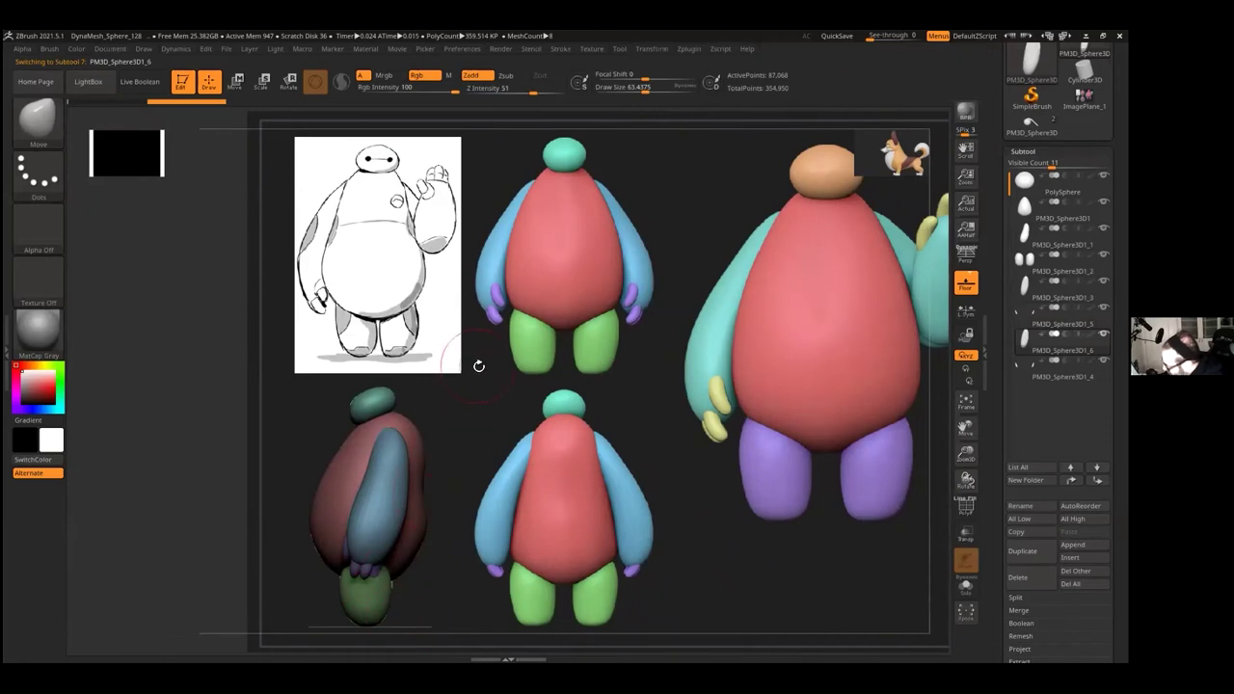
# Step: Move the new finger pair slightly backward along the Z axis and nudge it along Y in the side view
pyautogui.click(236, 85)
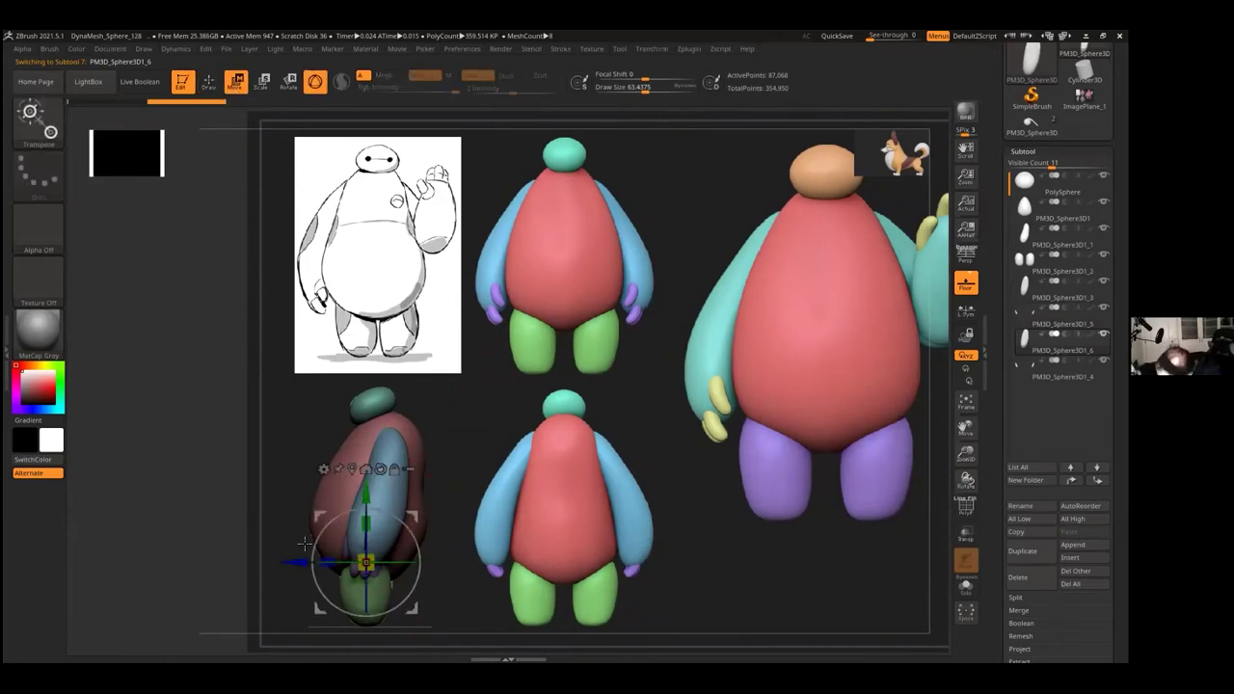
pyautogui.moveTo(964, 165); pyautogui.dragTo(1026, 30)
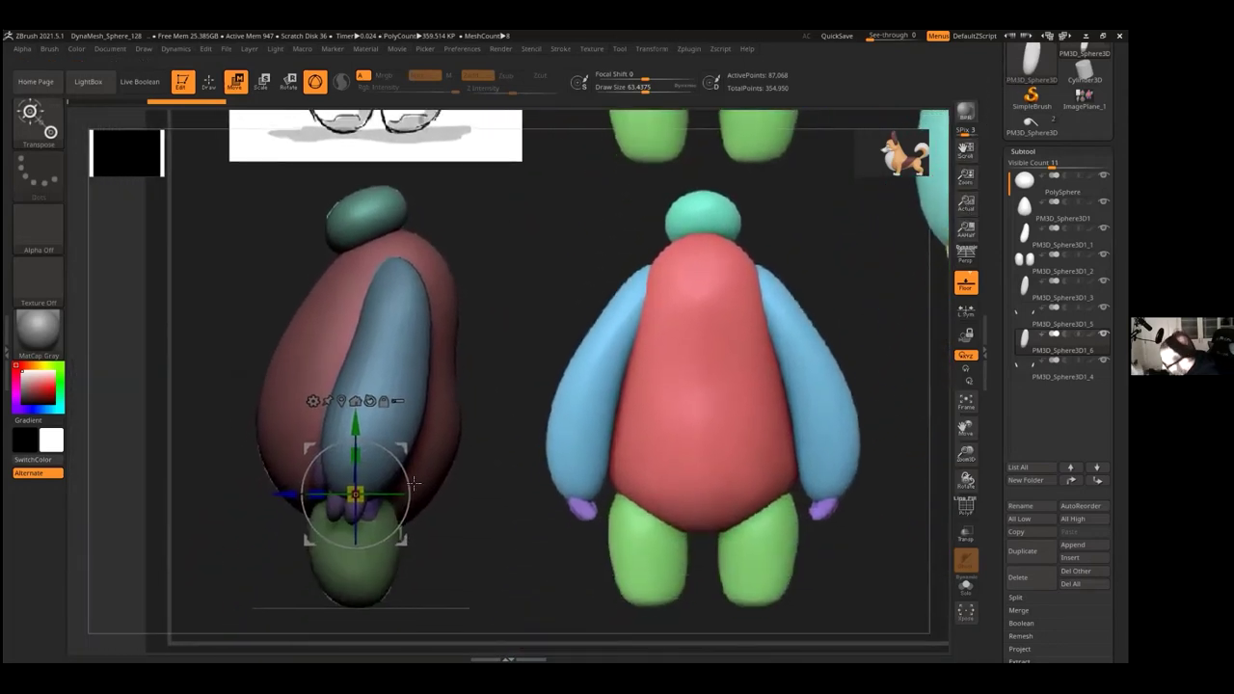
pyautogui.moveTo(283, 494); pyautogui.dragTo(304, 493)
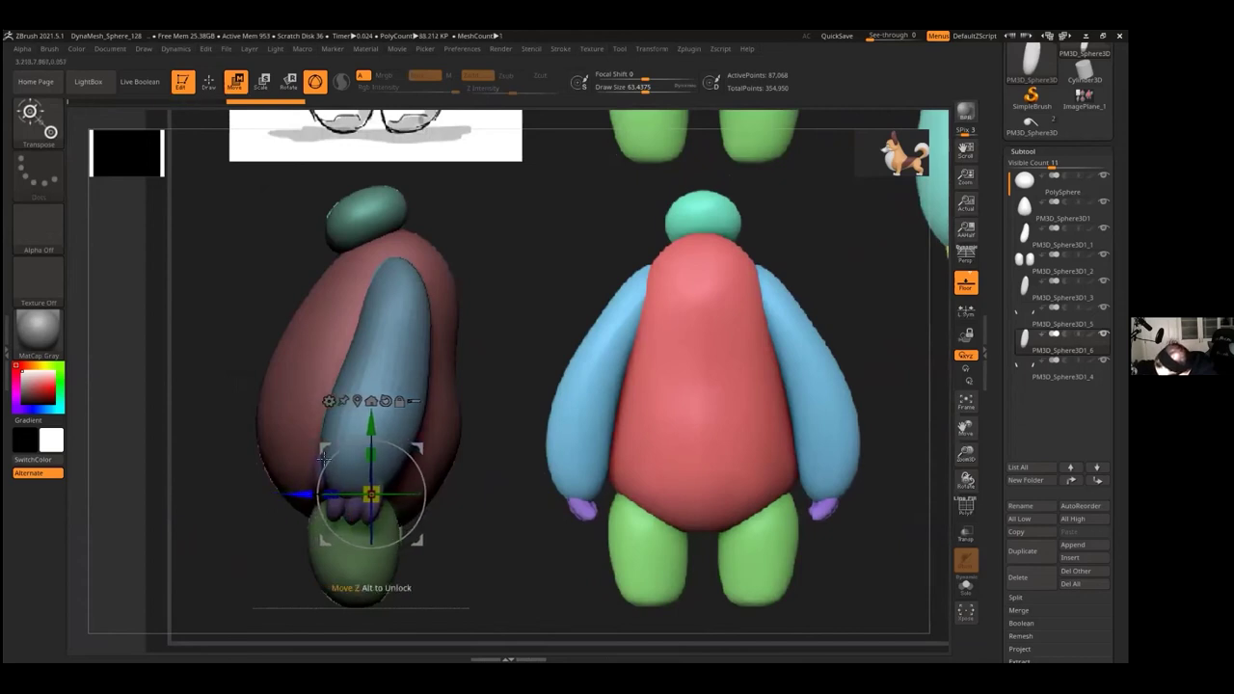
pyautogui.moveTo(372, 427); pyautogui.dragTo(373, 425)
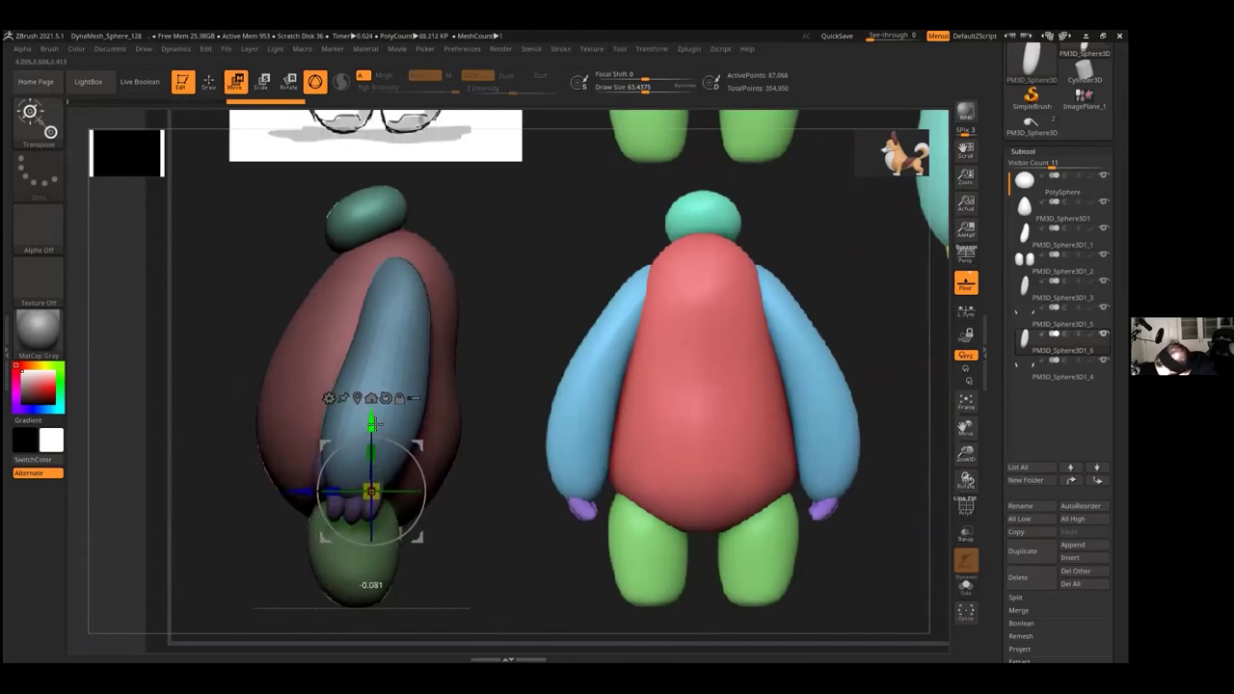
pyautogui.moveTo(374, 424); pyautogui.dragTo(374, 425)
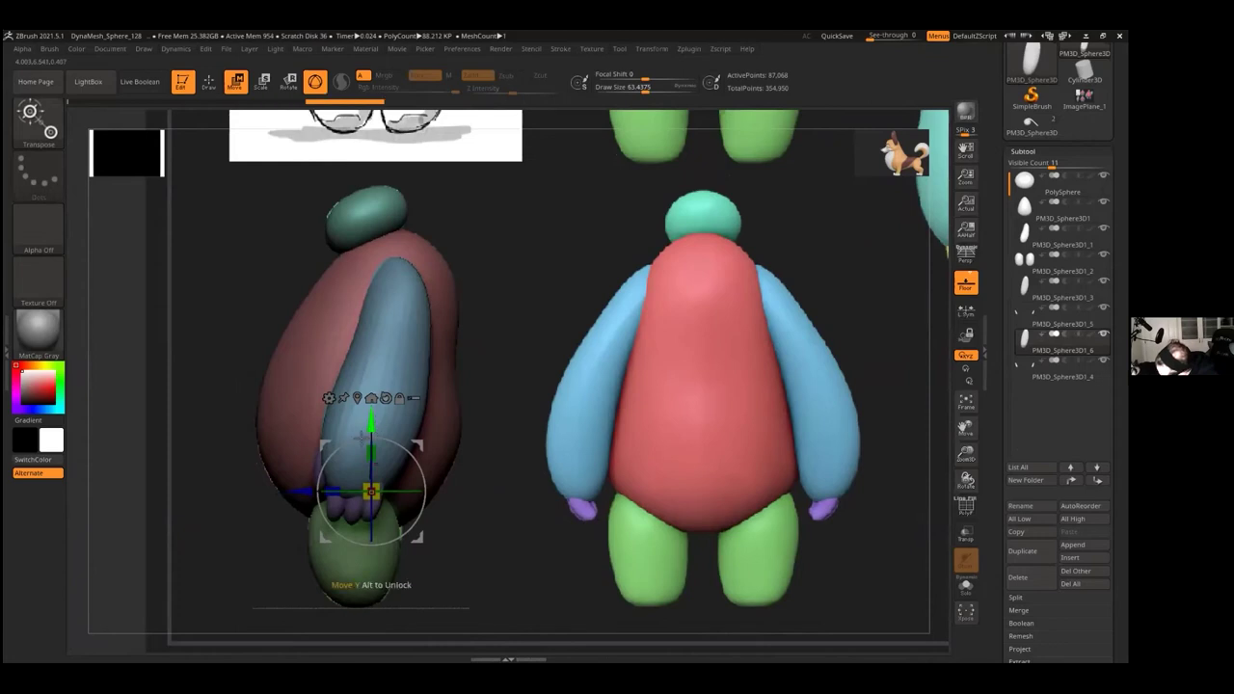
pyautogui.moveTo(304, 489); pyautogui.dragTo(306, 488)
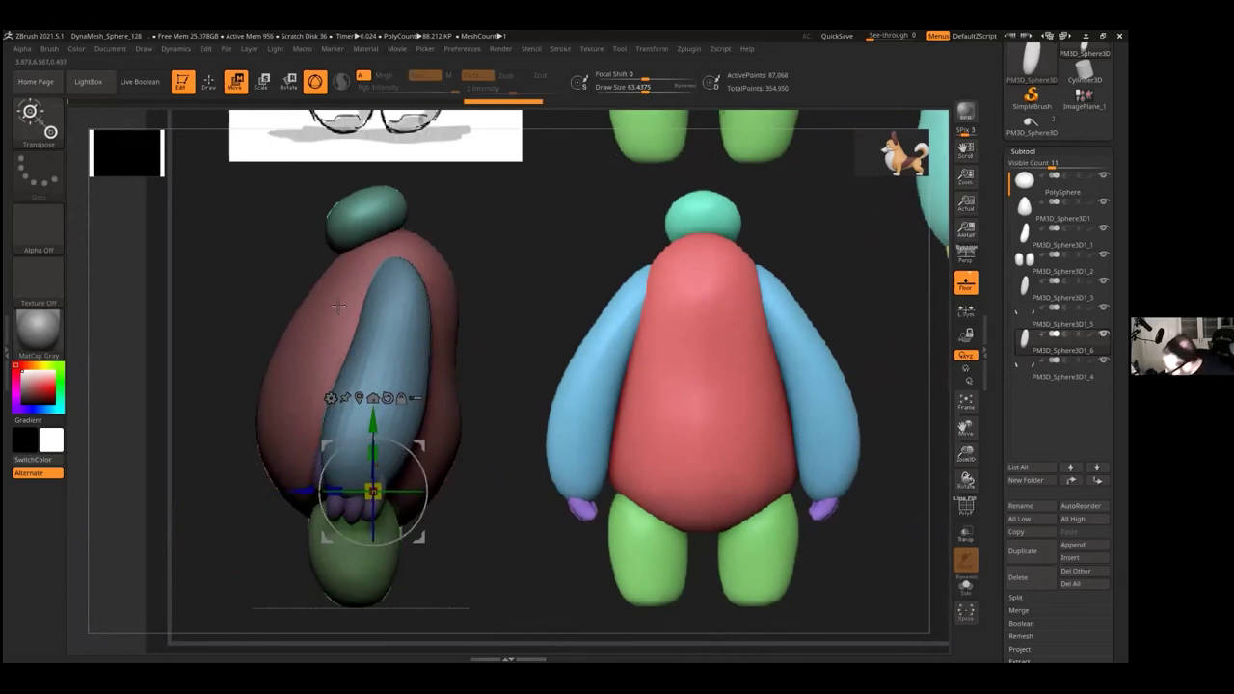
pyautogui.press('q')
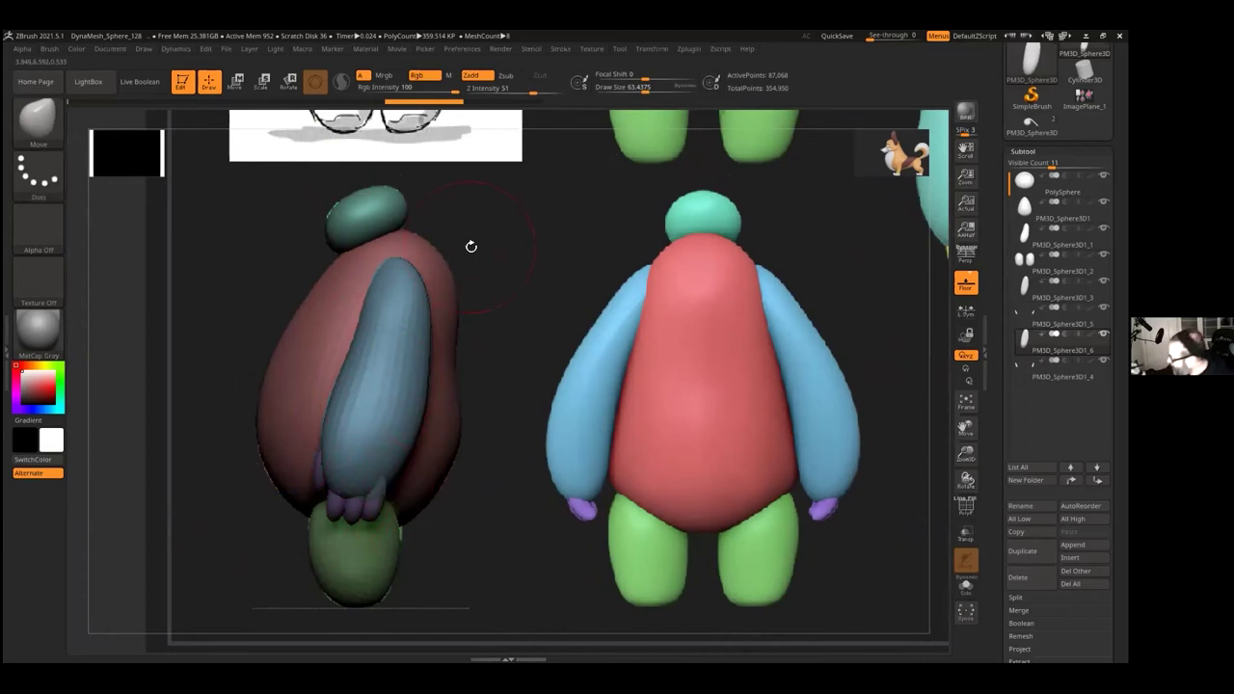
# Step: Reduce the Move brush draw size to about 42 and try reshaping the rearmost finger in the side view
pyautogui.click(661, 50)
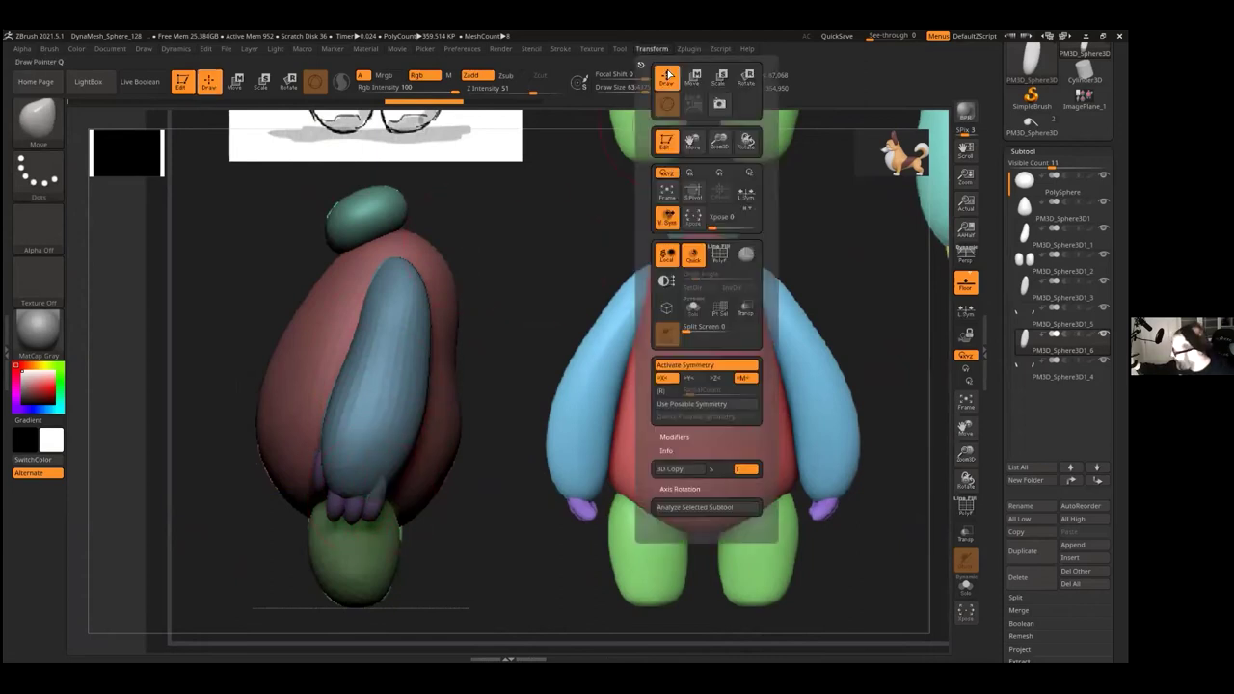
pyautogui.moveTo(645, 88); pyautogui.dragTo(640, 88)
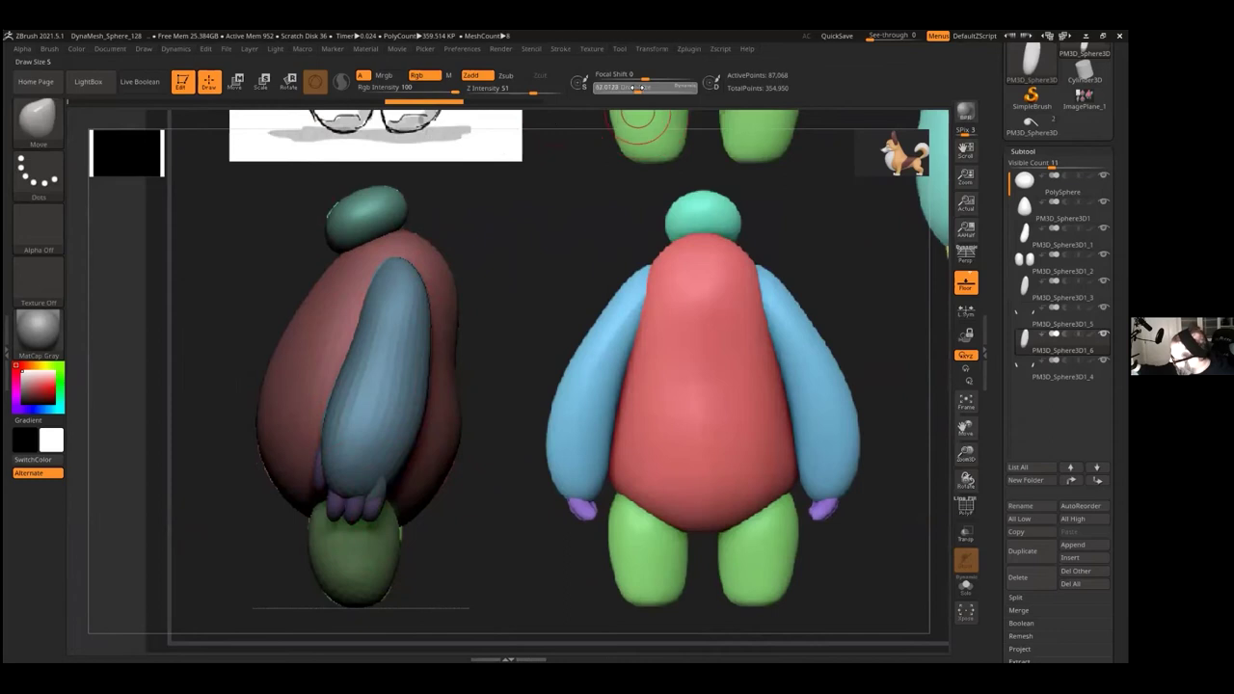
pyautogui.press('shift')
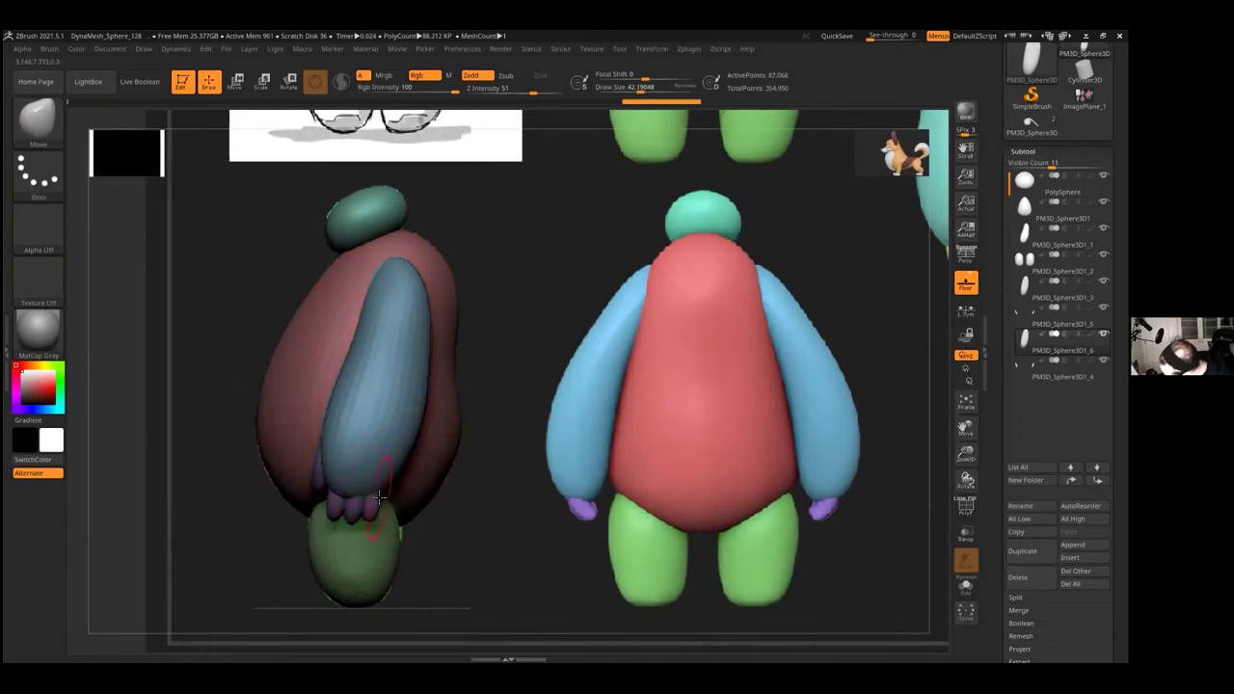
pyautogui.moveTo(384, 497); pyautogui.dragTo(376, 521)
pyautogui.hotkey('ctrl', 'z')
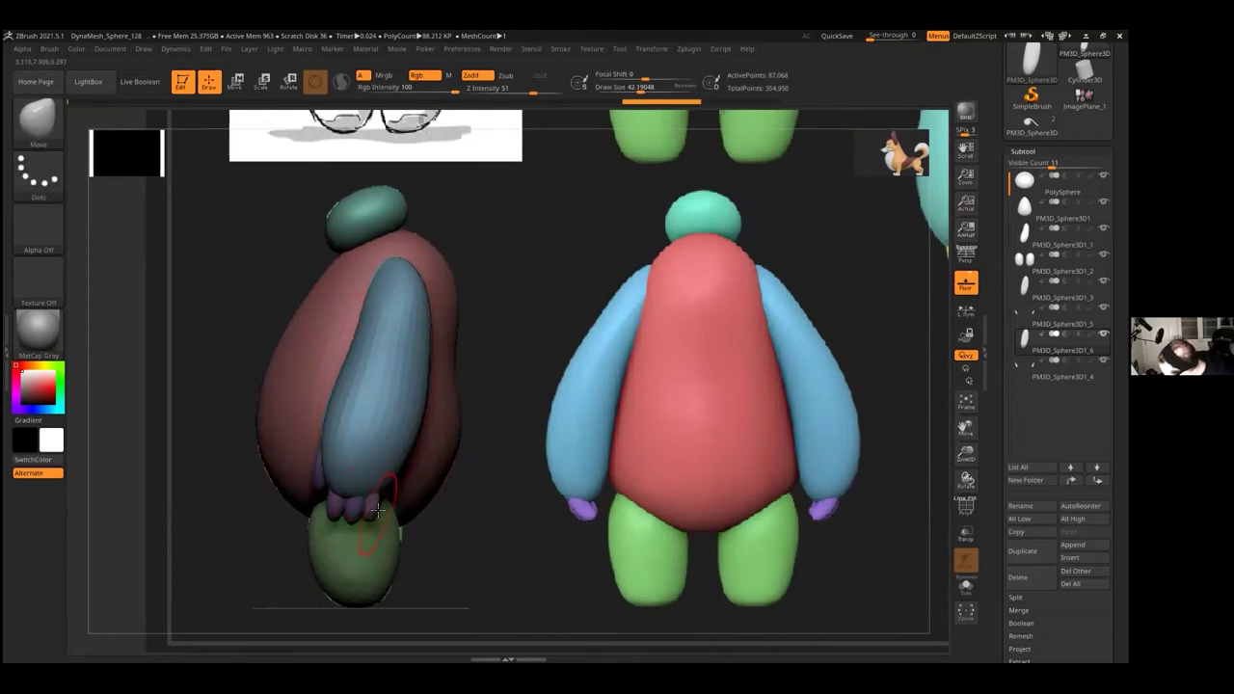
# Step: Nudge the rearmost finger pair with the gizmo and lightly adjust its shape with the Move brush
pyautogui.click(235, 81)
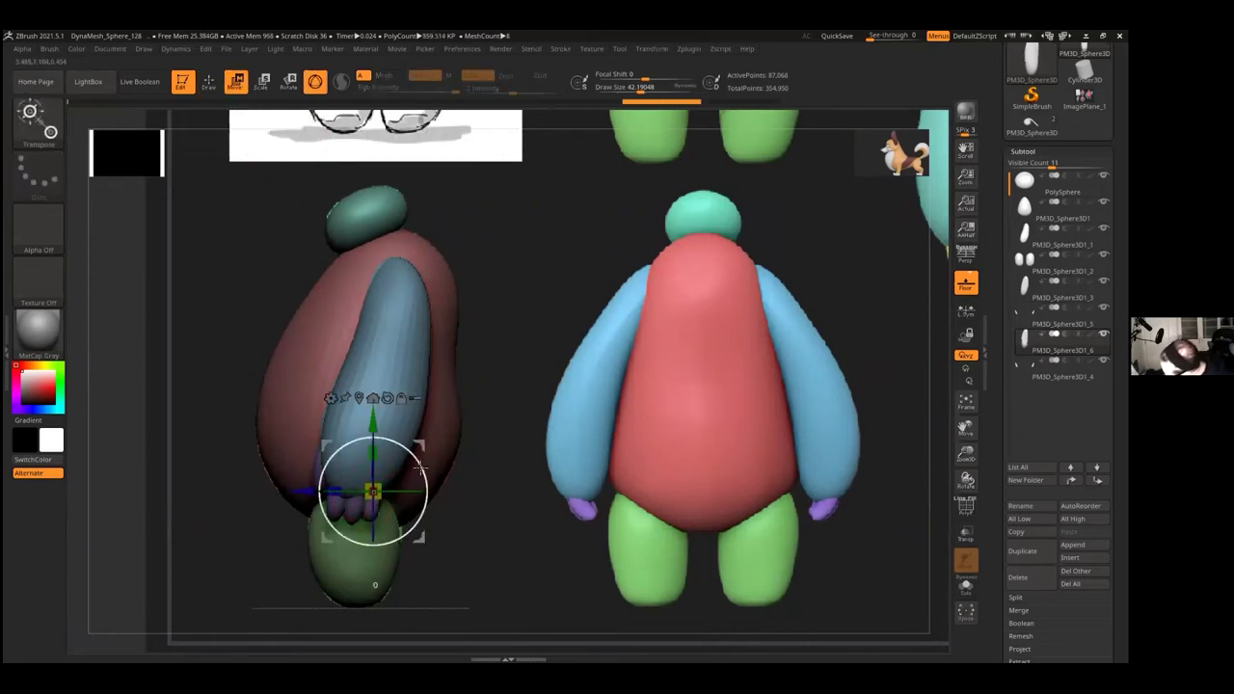
pyautogui.moveTo(421, 471); pyautogui.dragTo(421, 471)
pyautogui.moveTo(306, 479); pyautogui.dragTo(308, 478)
pyautogui.press('q')
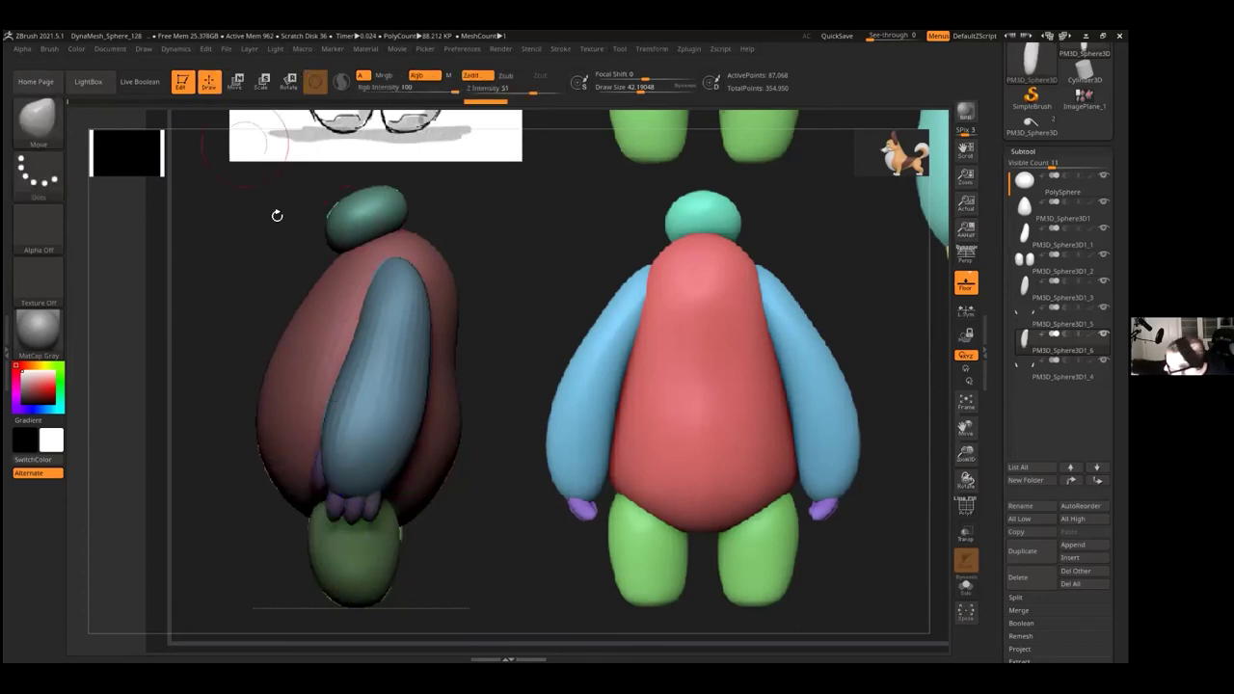
pyautogui.moveTo(364, 520); pyautogui.dragTo(368, 508)
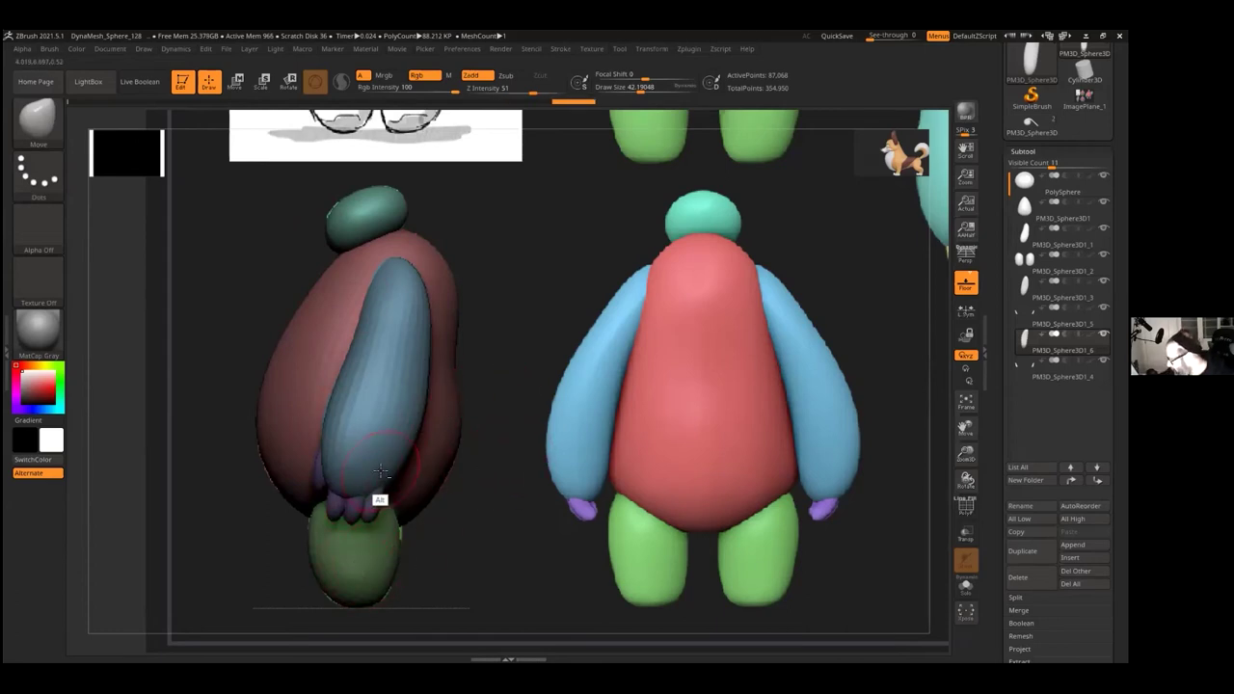
# Step: Select the arms and restore the front view, with the model shifted away from the side reference
pyautogui.keyDown('alt'); pyautogui.click(380, 470); pyautogui.keyUp('alt')
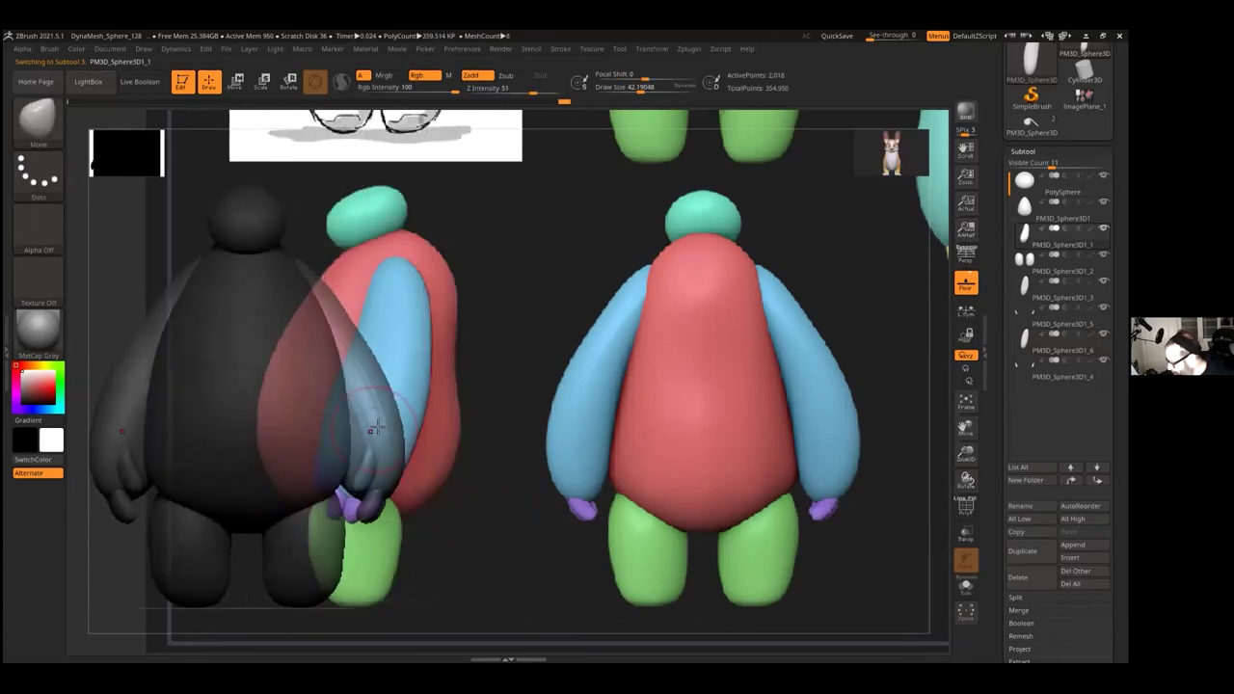
pyautogui.keyDown('alt'); pyautogui.moveTo(462, 467); pyautogui.dragTo(703, 413, button='right'); pyautogui.keyUp('alt')
pyautogui.moveTo(703, 413); pyautogui.dragTo(680, 357)
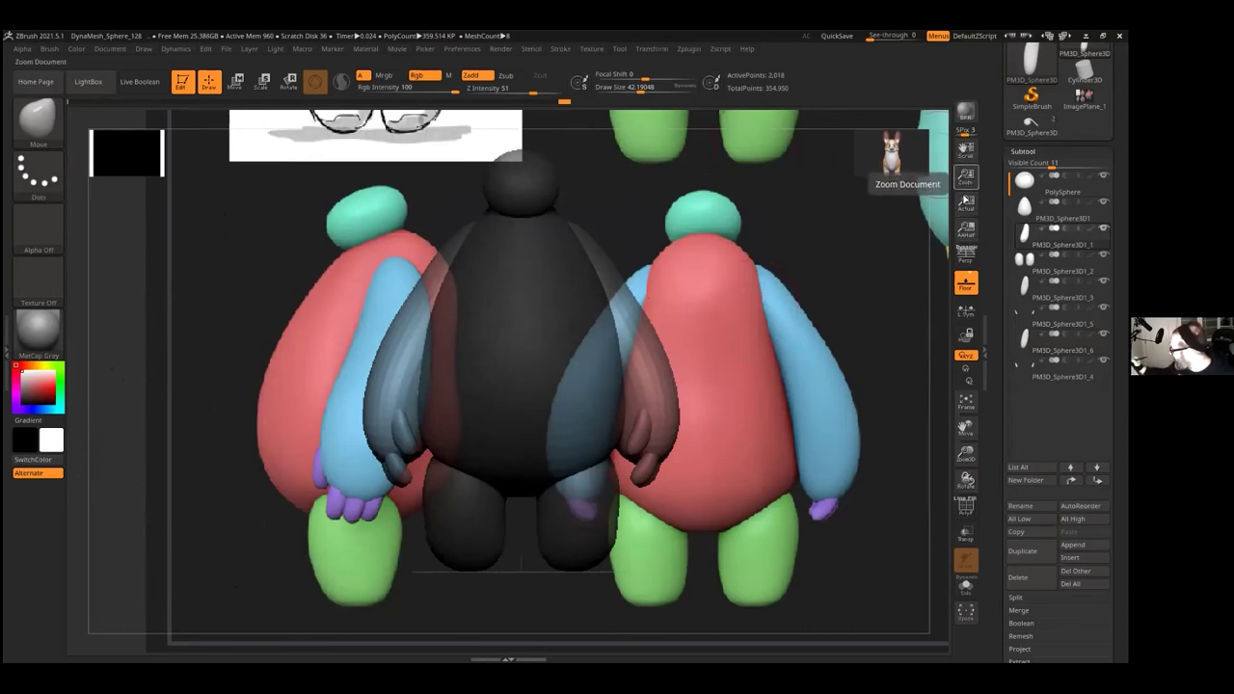
pyautogui.click(967, 206)
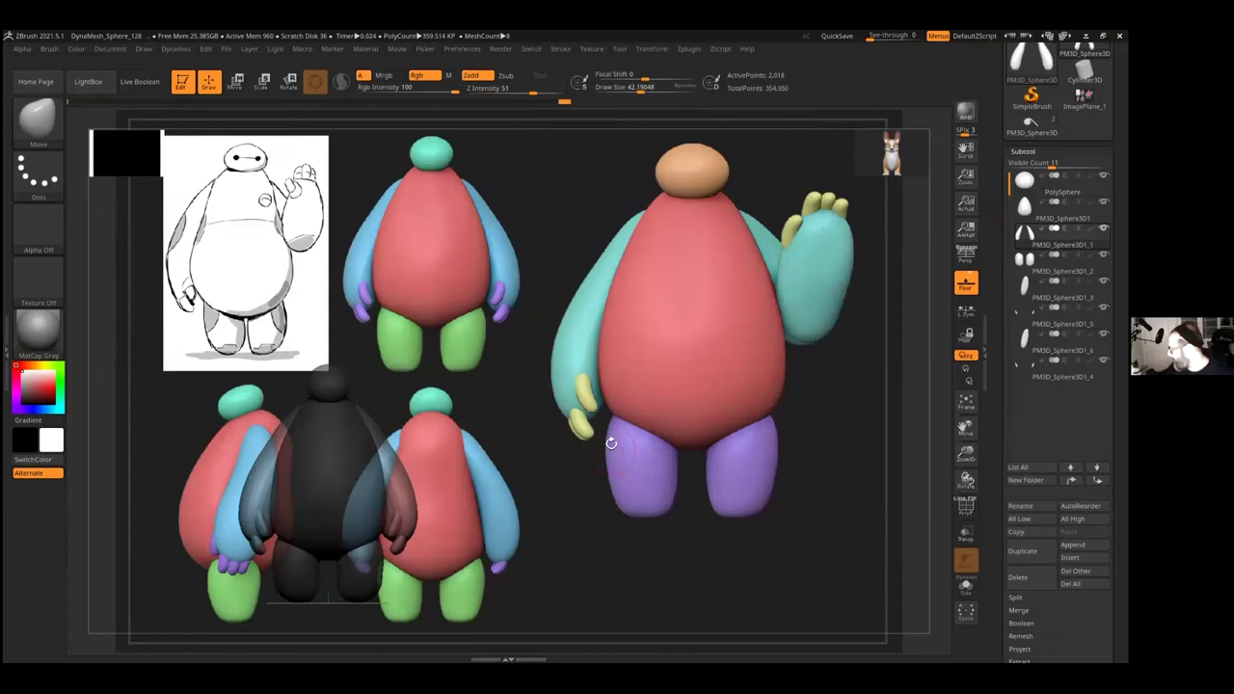
# Step: Make the model fully opaque over the reference image, enlarge its display, and quick-save the project
pyautogui.click(591, 49)
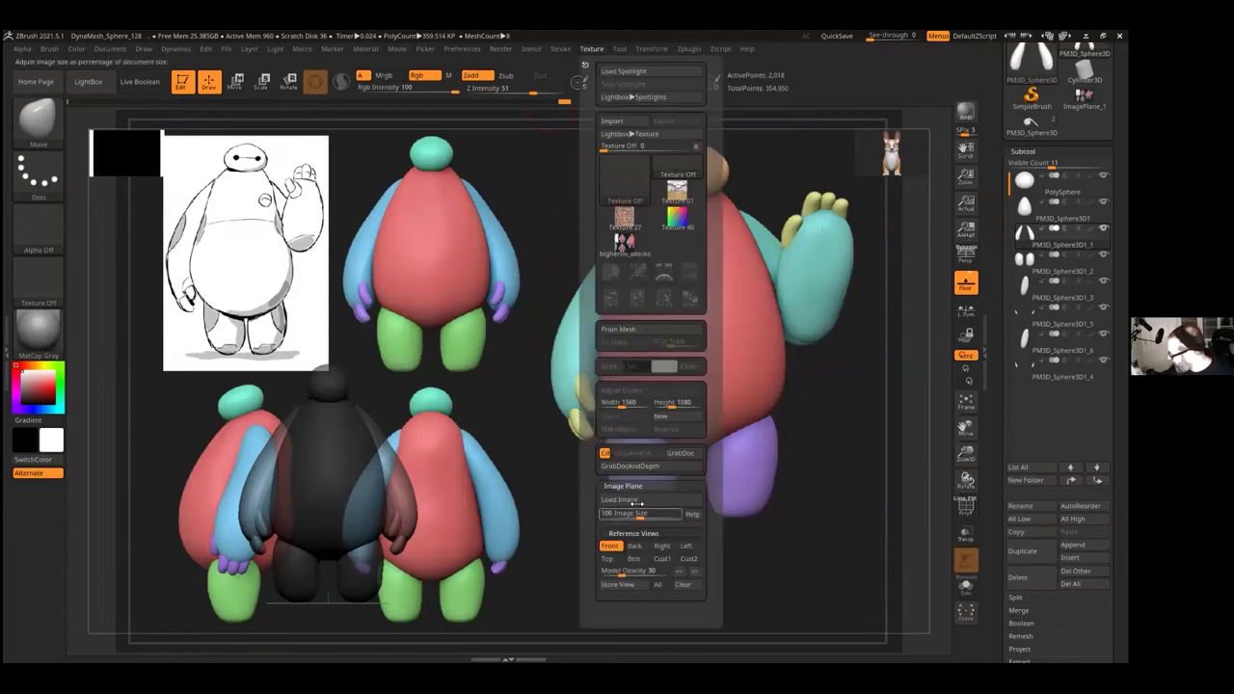
pyautogui.click(613, 49)
pyautogui.click(617, 65)
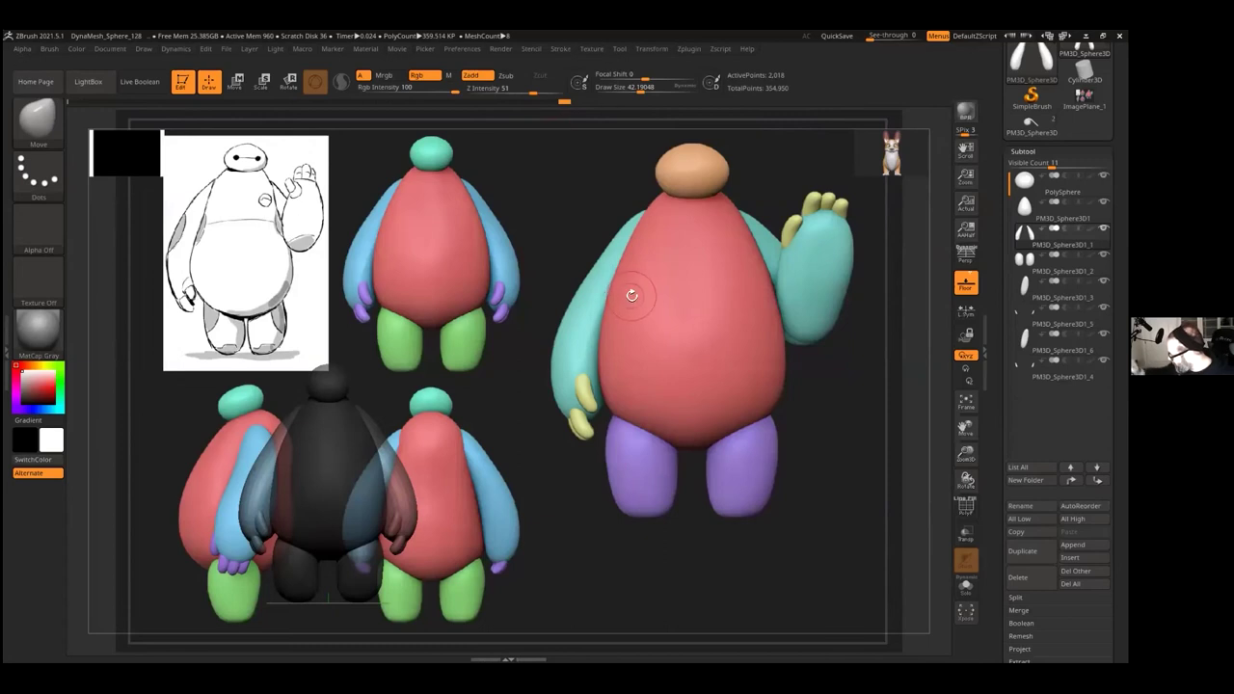
pyautogui.click(591, 50)
pyautogui.moveTo(619, 571); pyautogui.dragTo(673, 588)
pyautogui.moveTo(460, 521); pyautogui.dragTo(723, 434)
pyautogui.moveTo(966, 461); pyautogui.dragTo(741, 573)
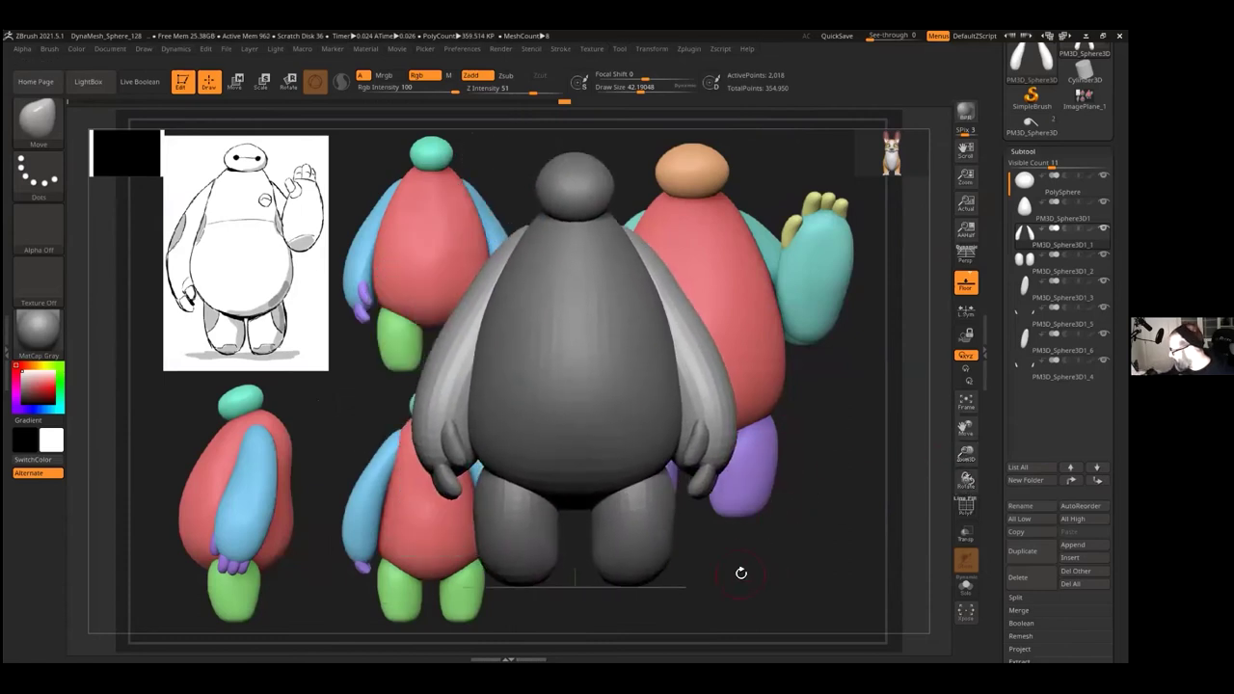
pyautogui.click(838, 37)
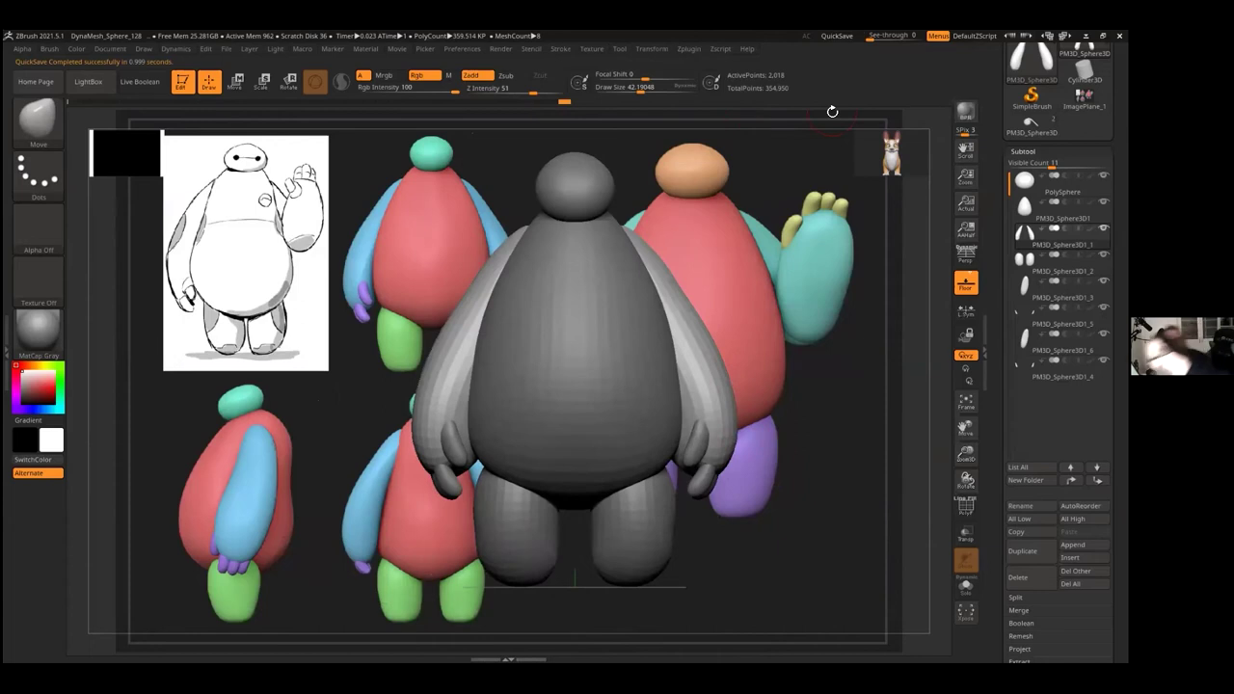
# Step: ZRemesh the PM3D_Sphere3D1_3 finger pair with a target polygon count of 0.3
pyautogui.keyDown('alt'); pyautogui.click(692, 474); pyautogui.keyUp('alt')
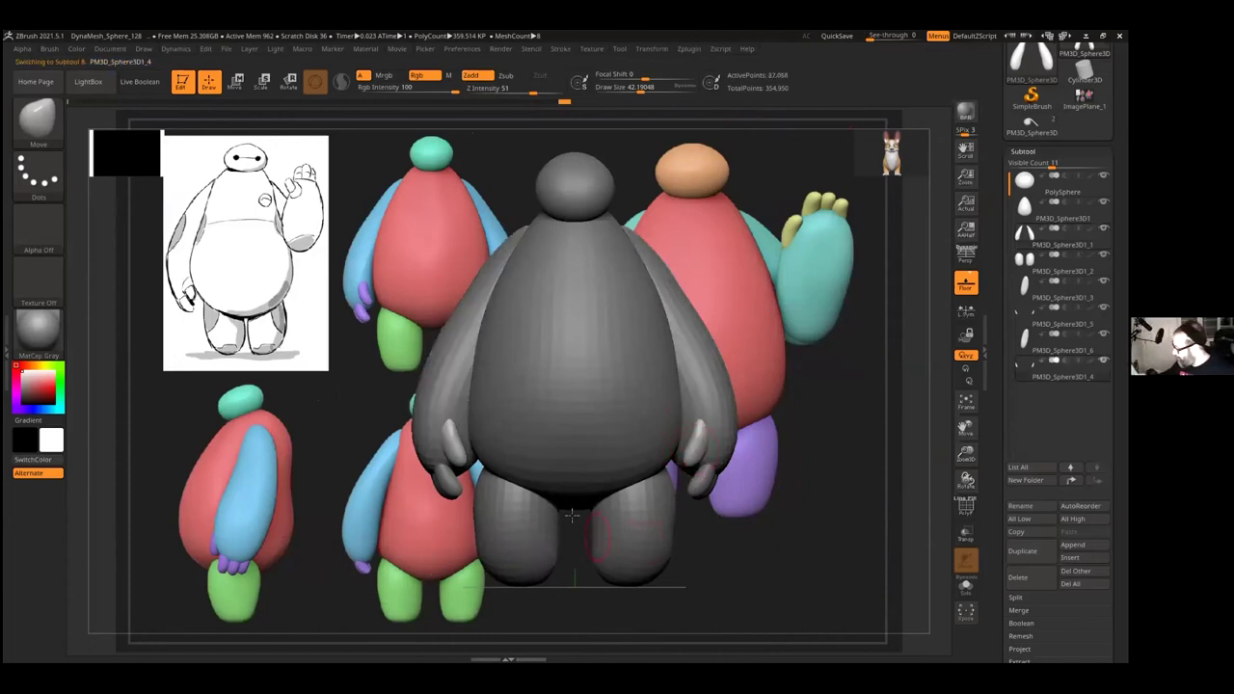
pyautogui.moveTo(797, 512); pyautogui.dragTo(745, 478)
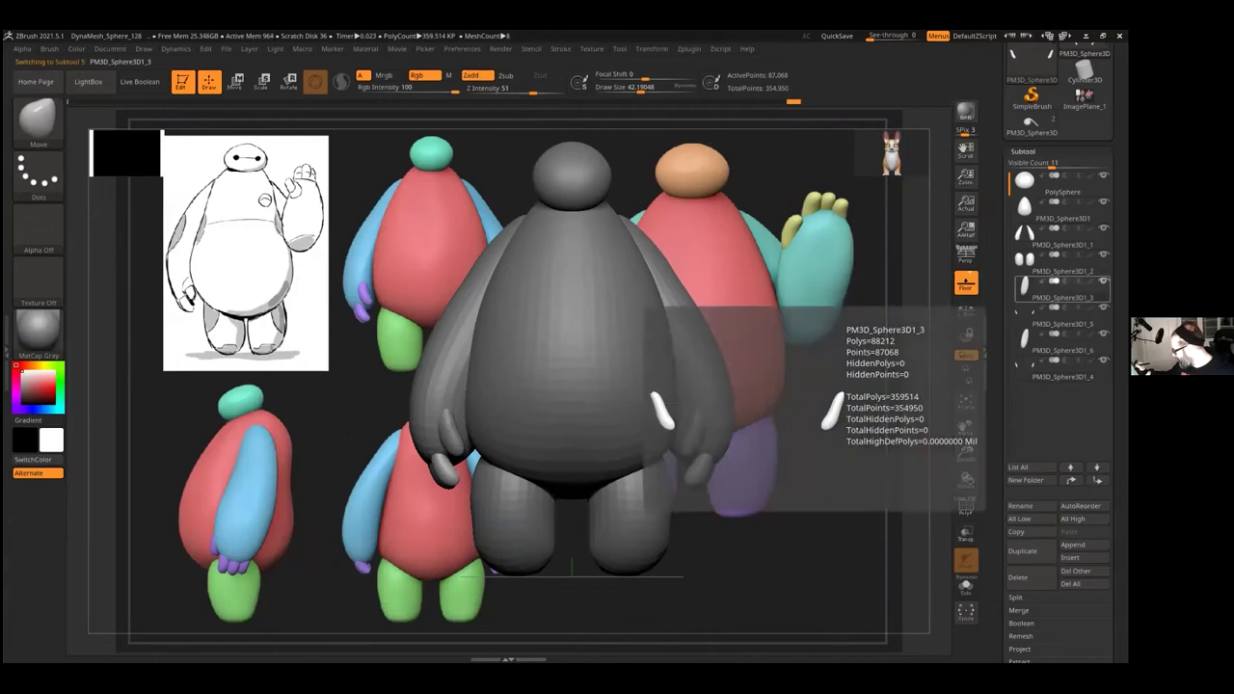
pyautogui.moveTo(1024, 258)
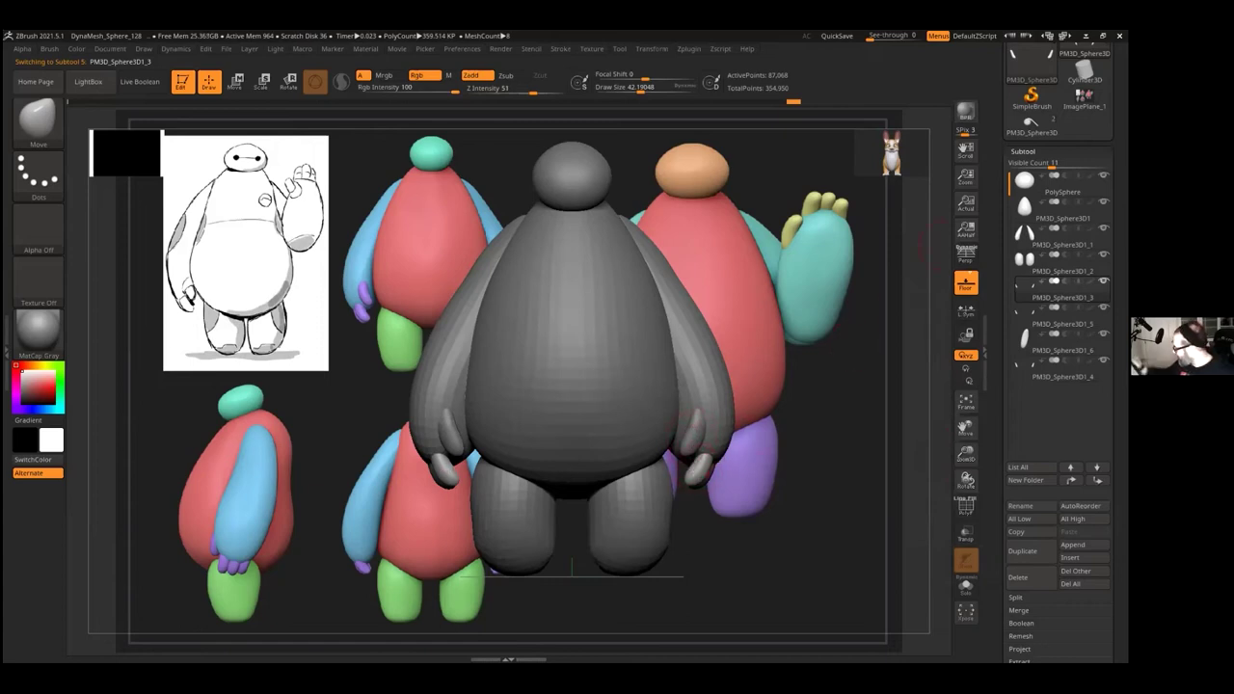
pyautogui.click(1023, 151)
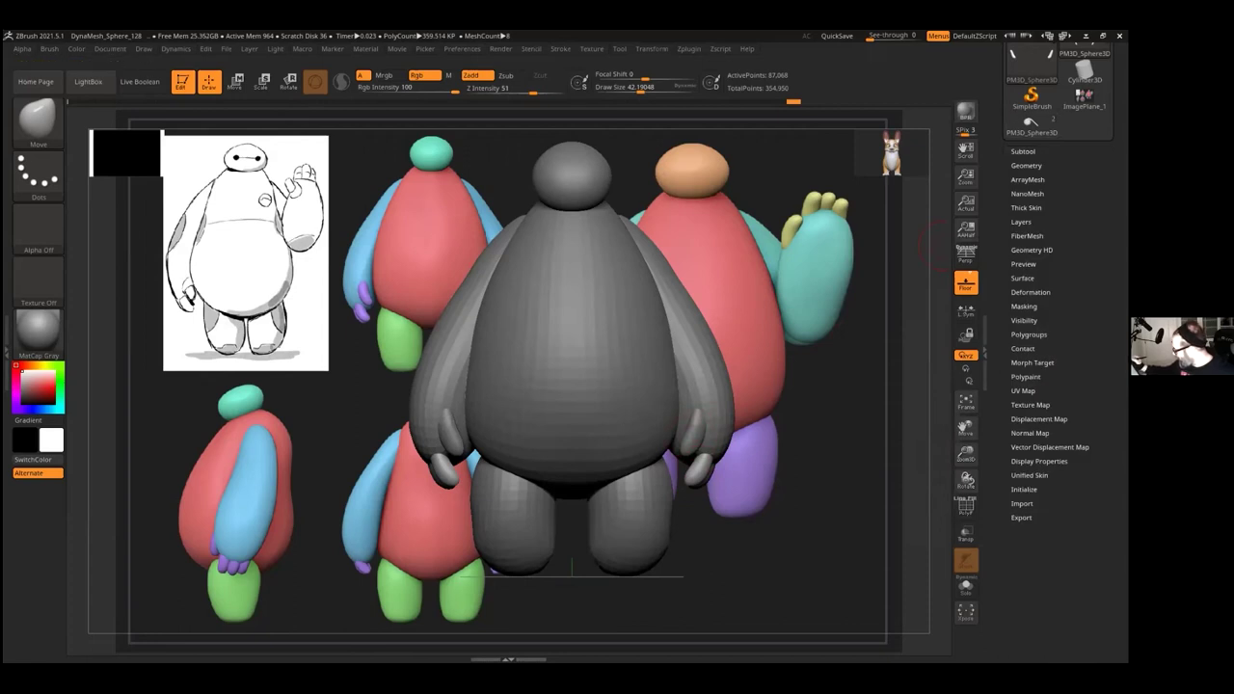
pyautogui.click(1027, 165)
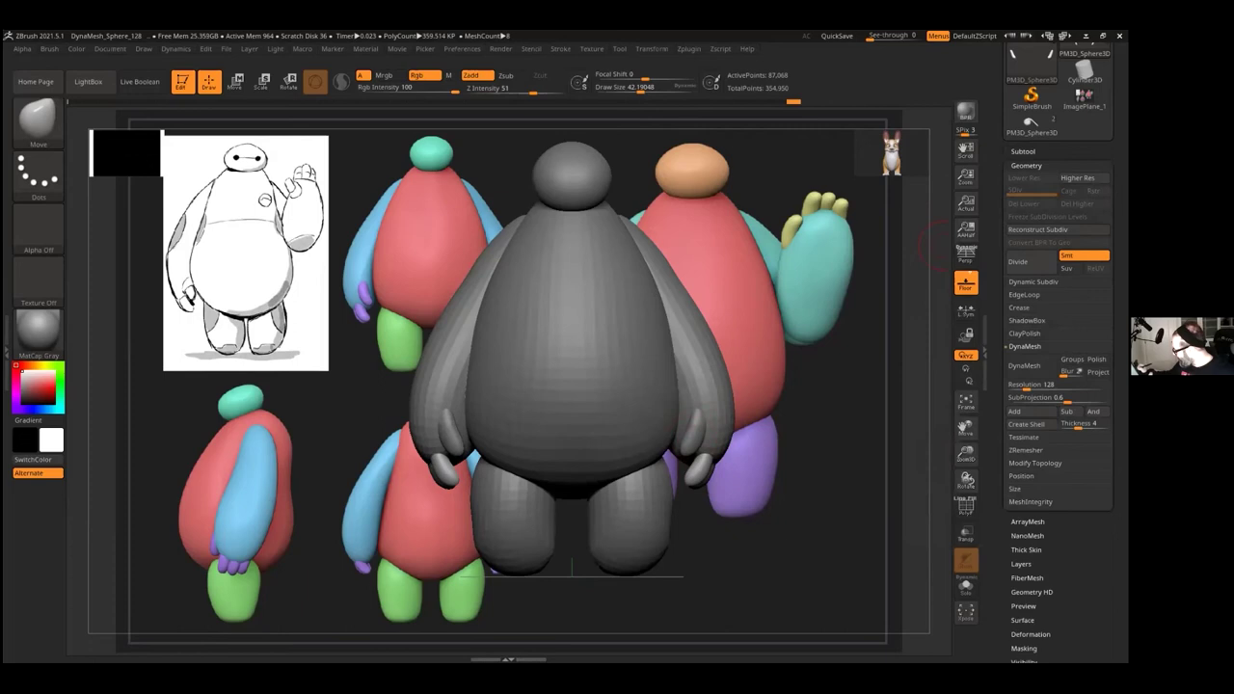
pyautogui.click(1025, 449)
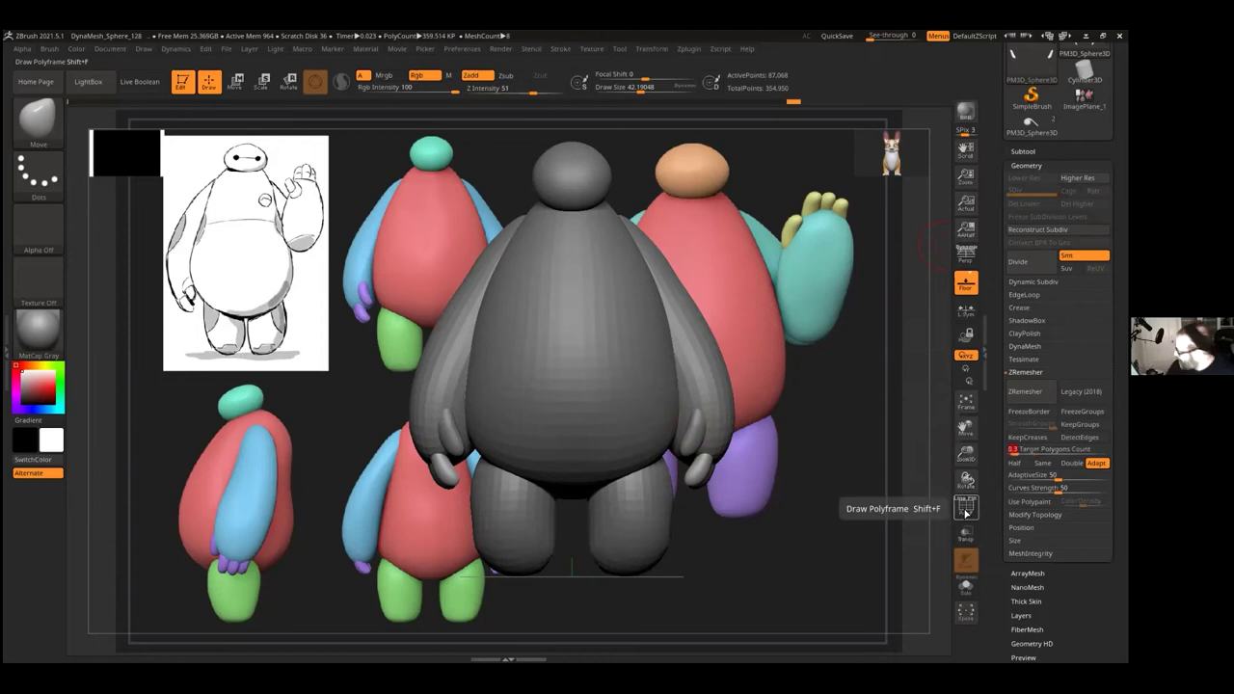
pyautogui.click(966, 507)
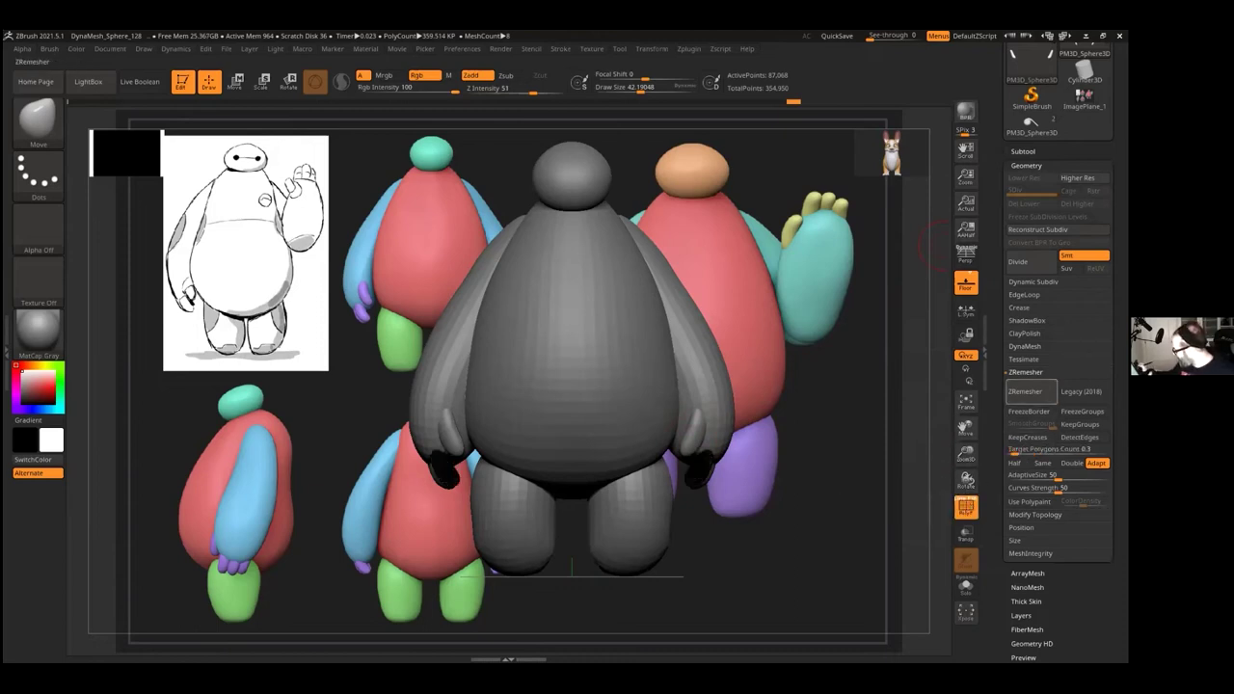
pyautogui.click(966, 356)
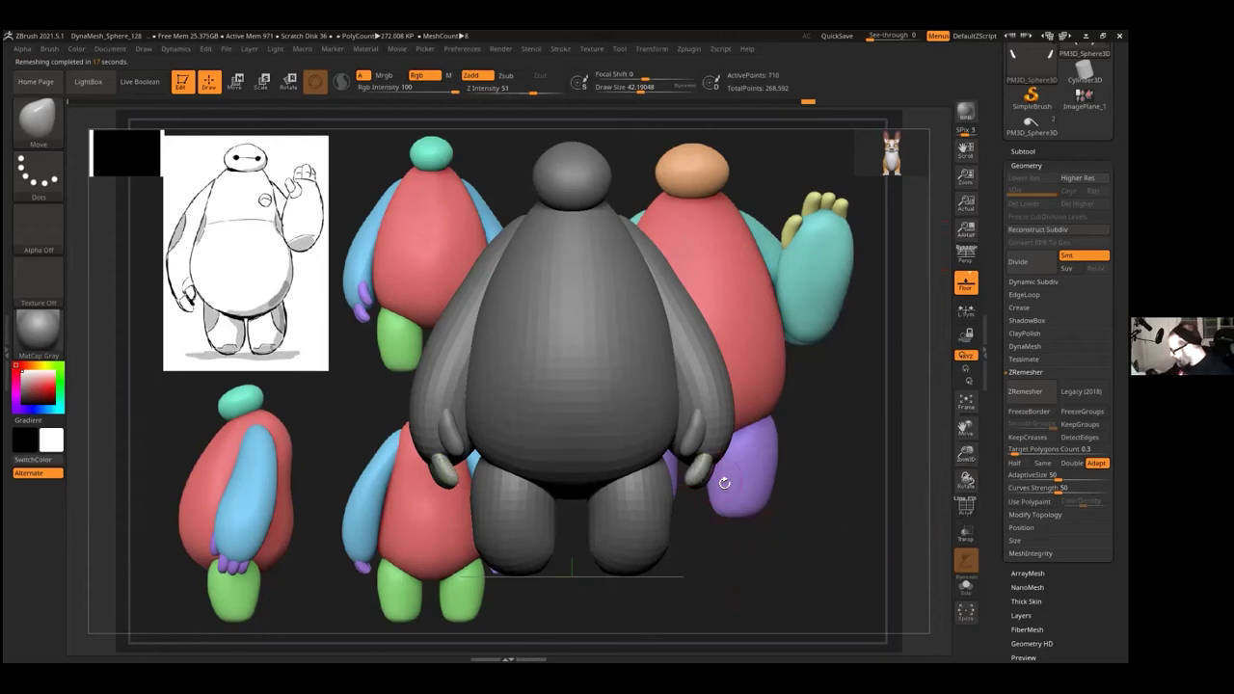
# Step: Select the PM3D_Sphere3D1_5 finger pair and ZRemesh it with a target polygon count of 0.3
pyautogui.click(1026, 165)
pyautogui.click(1023, 151)
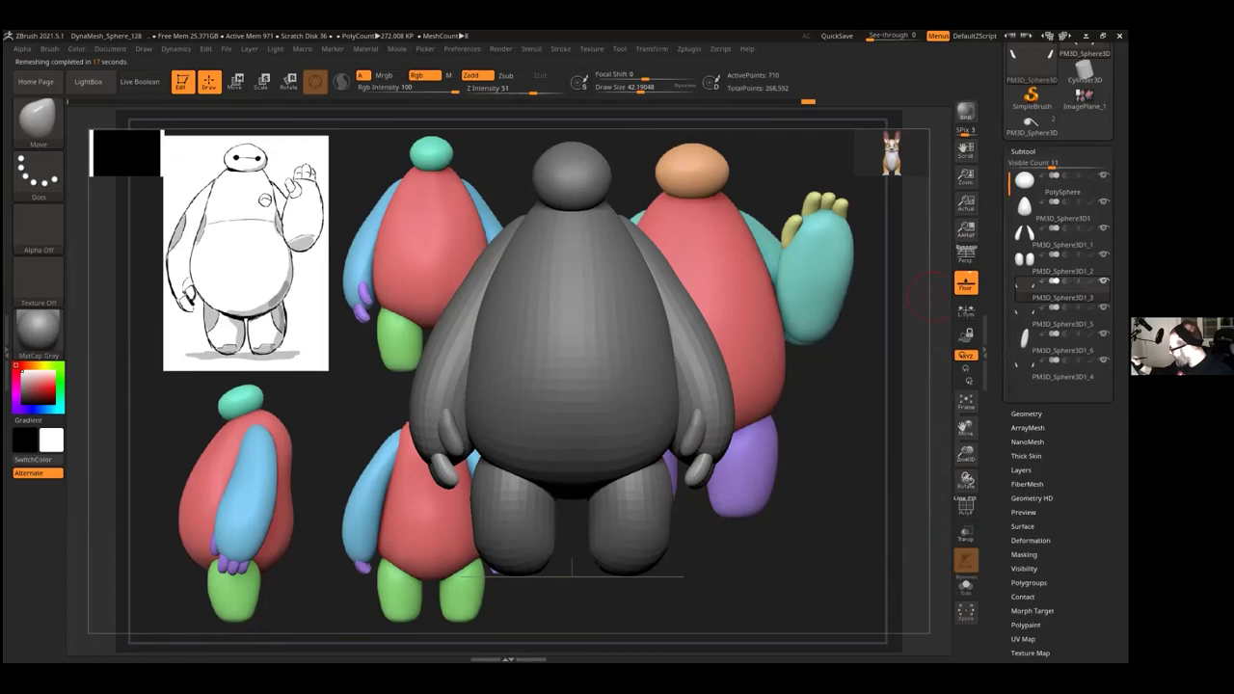
pyautogui.click(1023, 151)
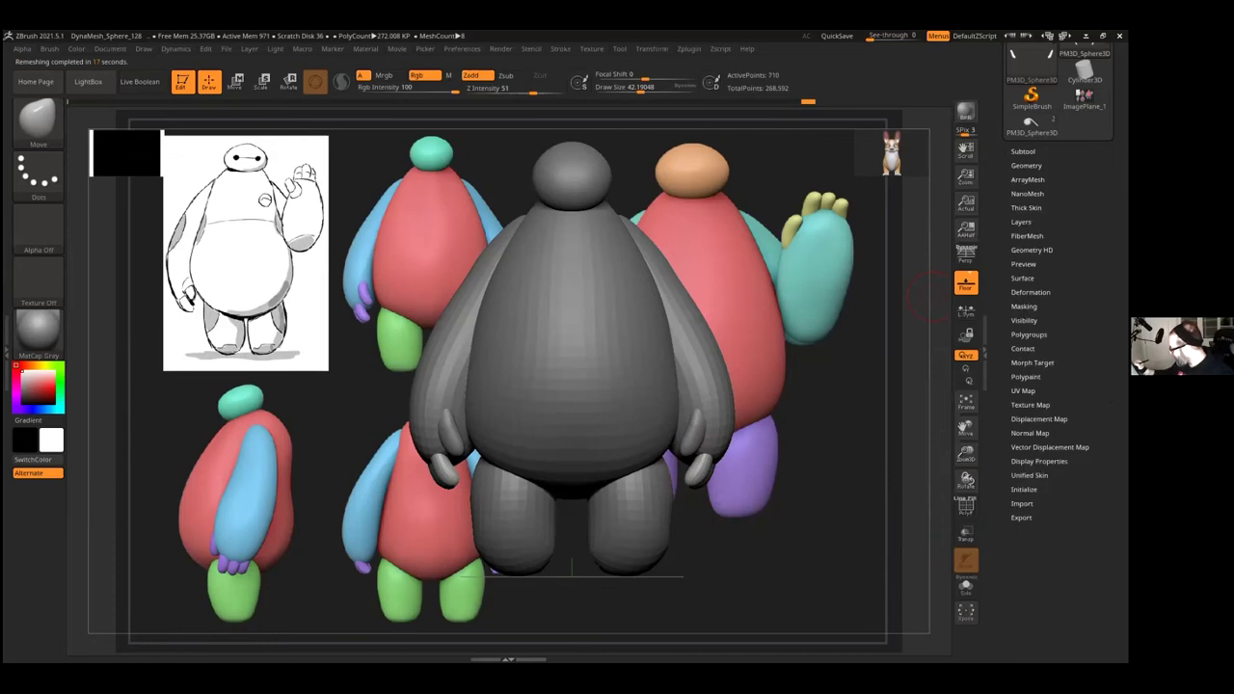
pyautogui.click(1029, 292)
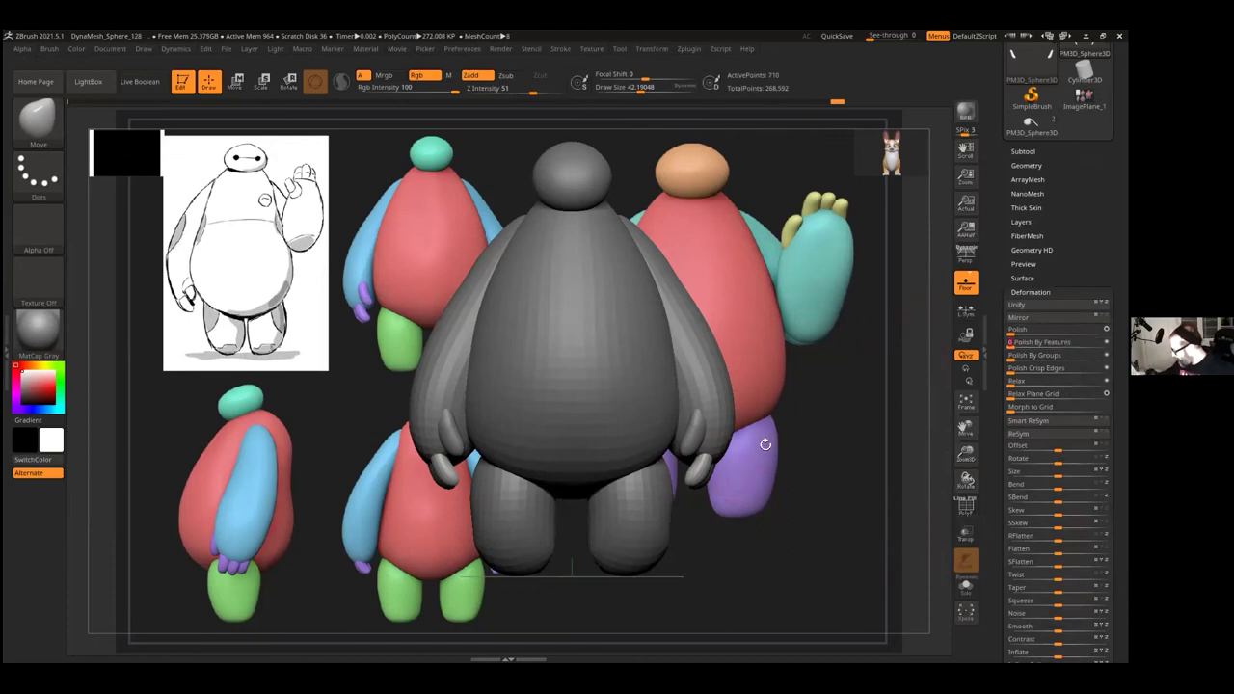
pyautogui.click(1024, 151)
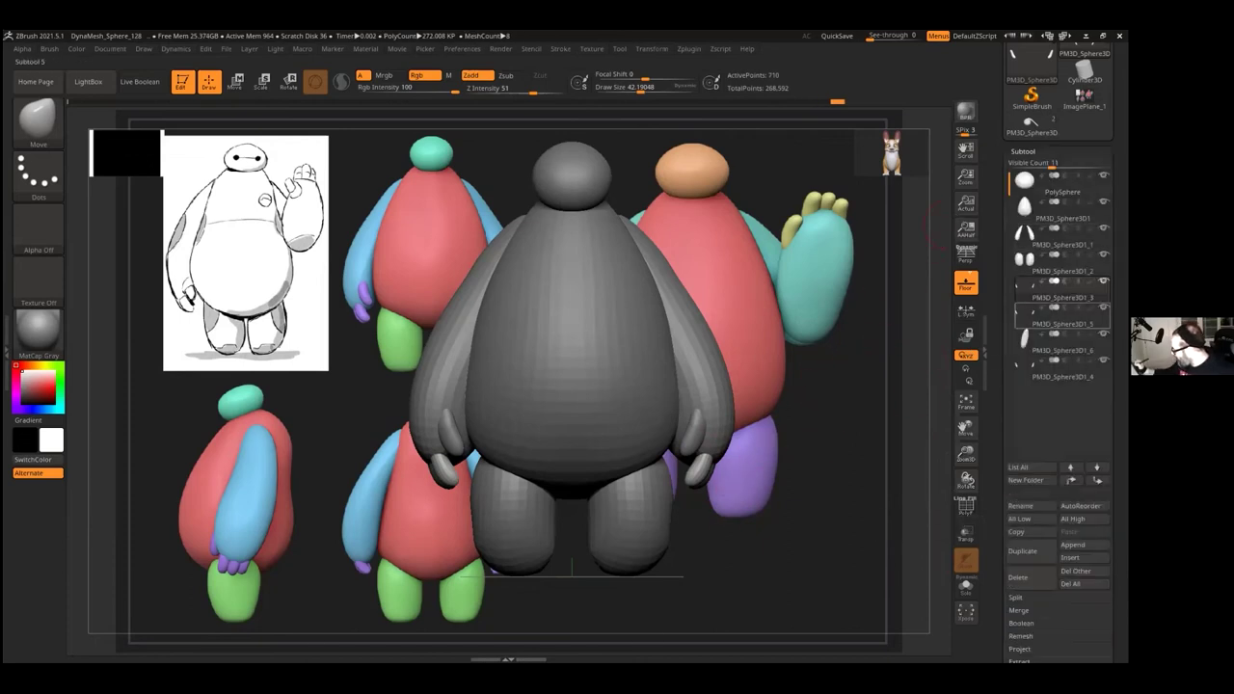
pyautogui.keyDown('alt'); pyautogui.click(707, 469); pyautogui.keyUp('alt')
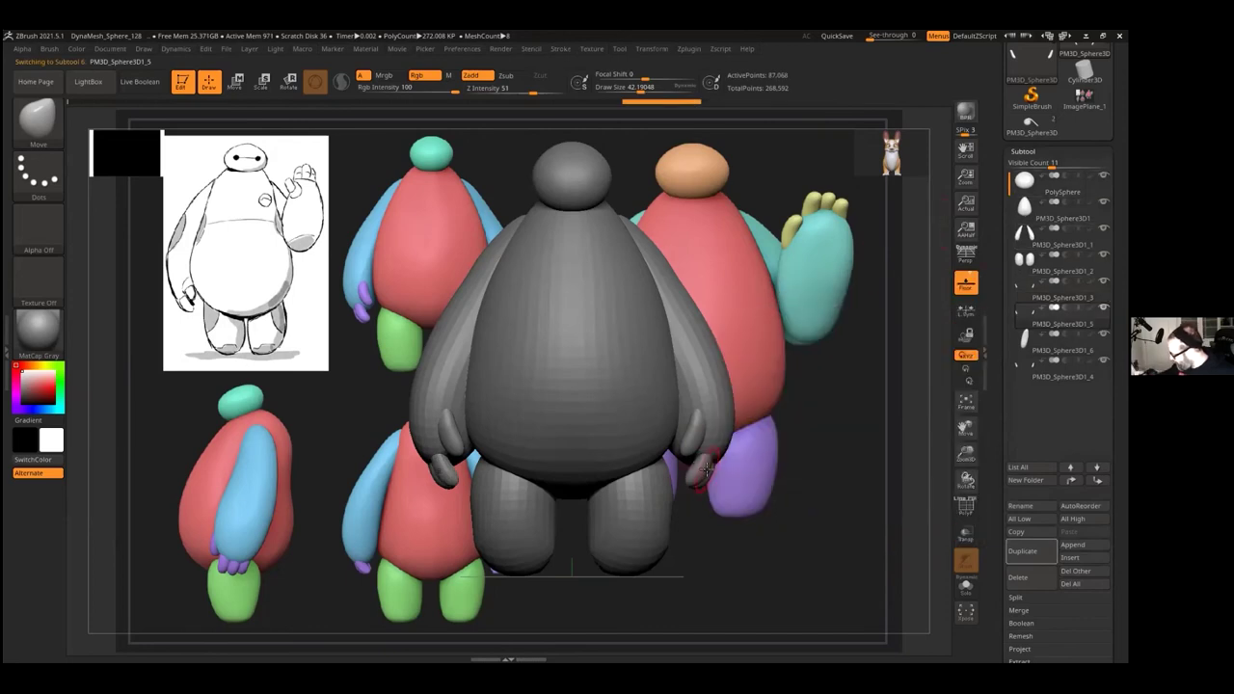
pyautogui.click(1023, 152)
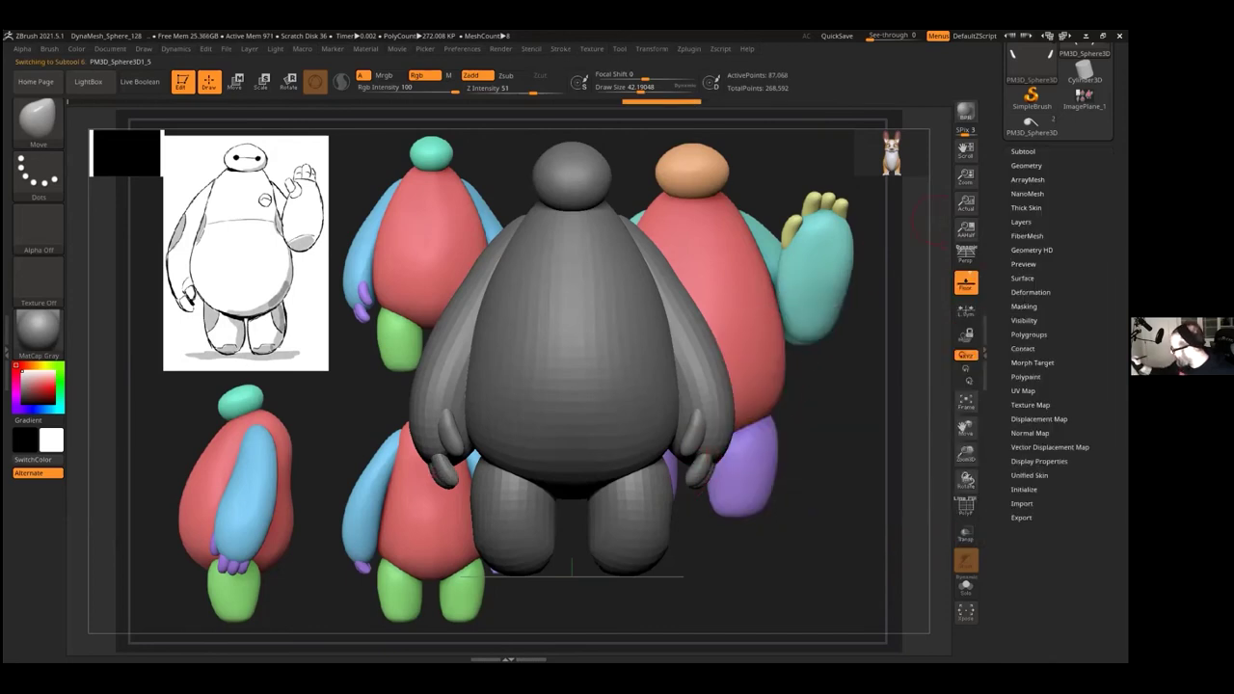
pyautogui.click(1026, 165)
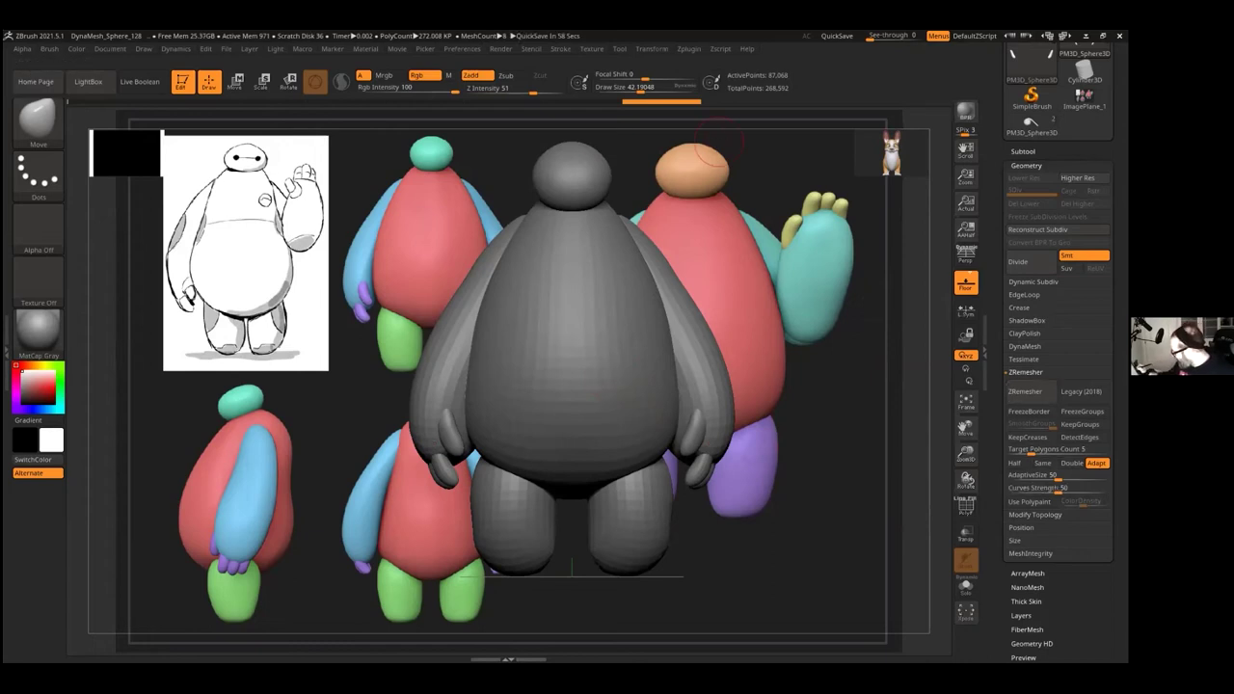
pyautogui.click(1026, 372)
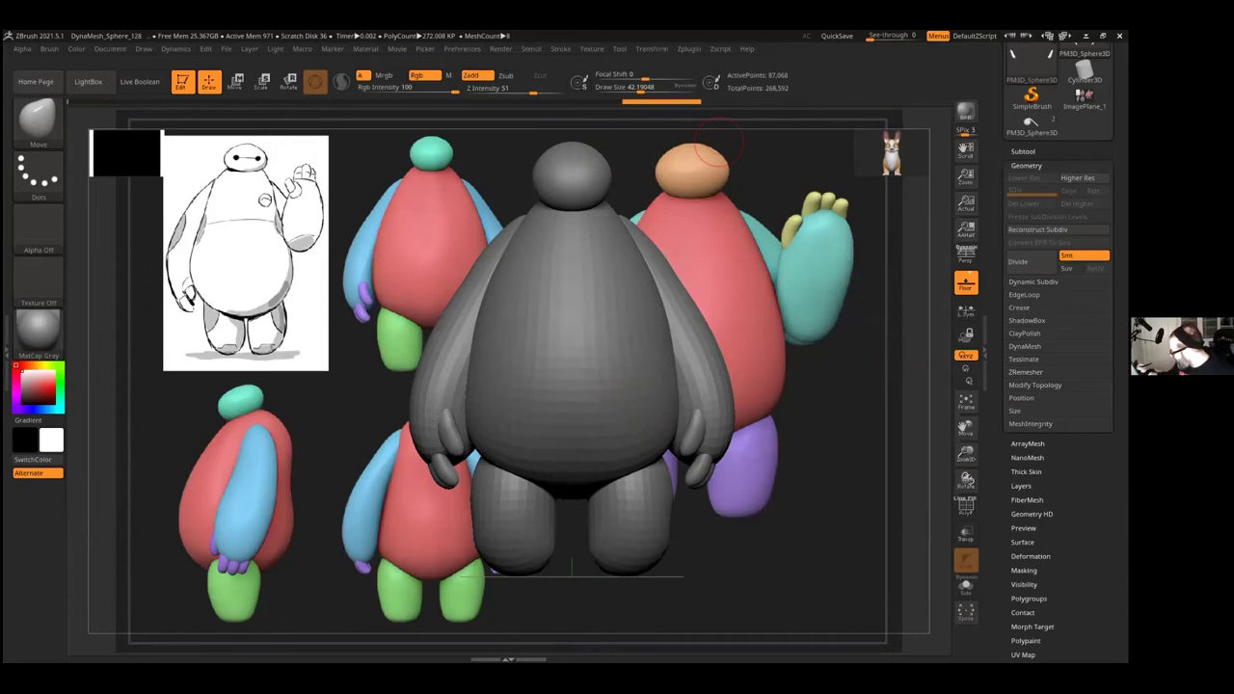
pyautogui.click(1026, 372)
pyautogui.click(1057, 449)
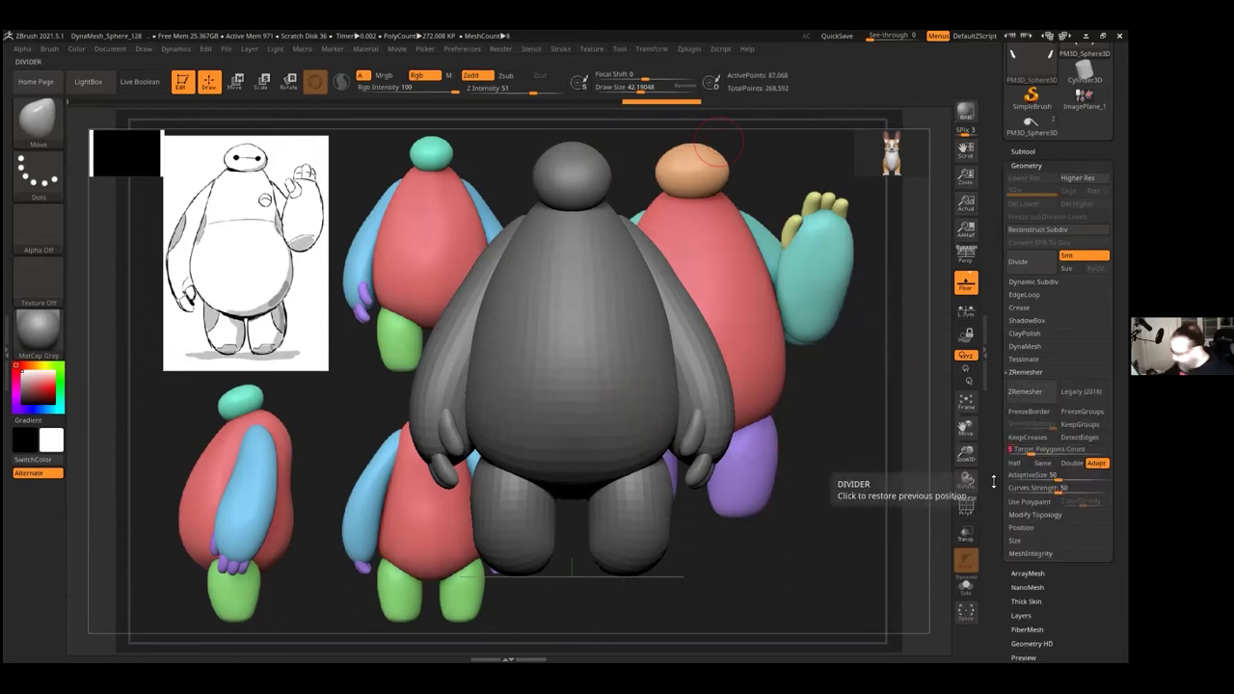
pyautogui.write('0.3')
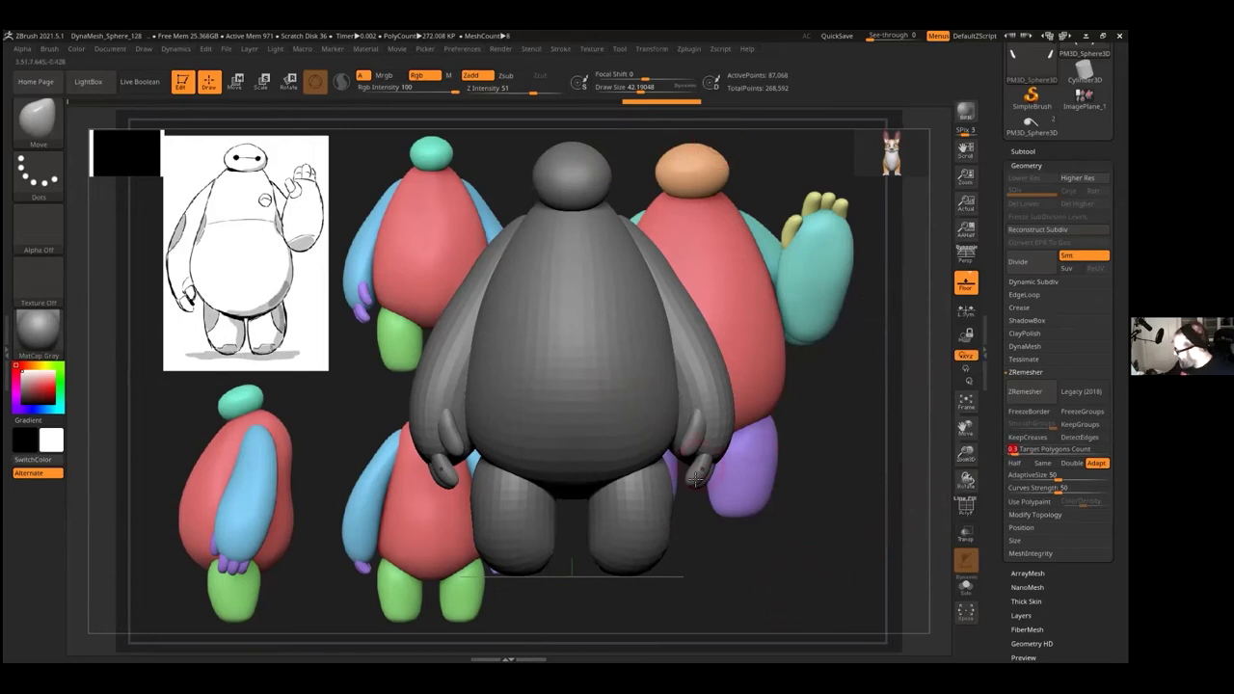
pyautogui.click(1031, 392)
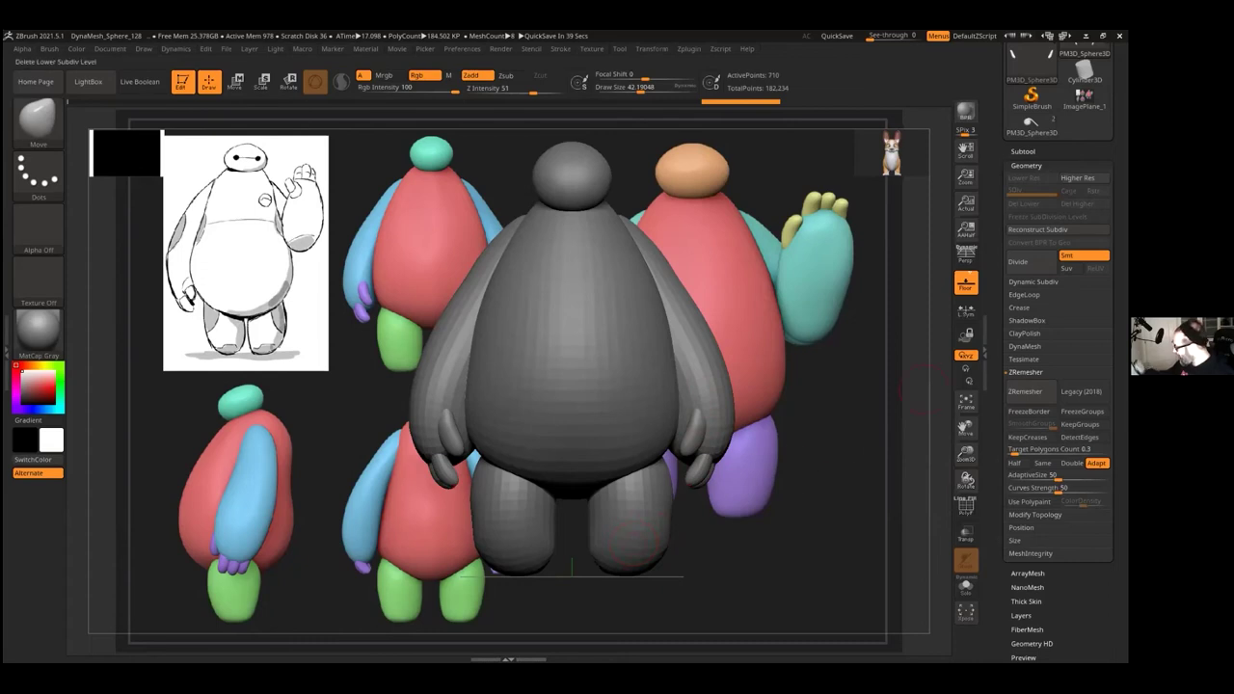
# Step: Select the PM3D_Sphere3D1_6 finger pair and ZRemesh it with a target polygon count of 0.3
pyautogui.click(1026, 164)
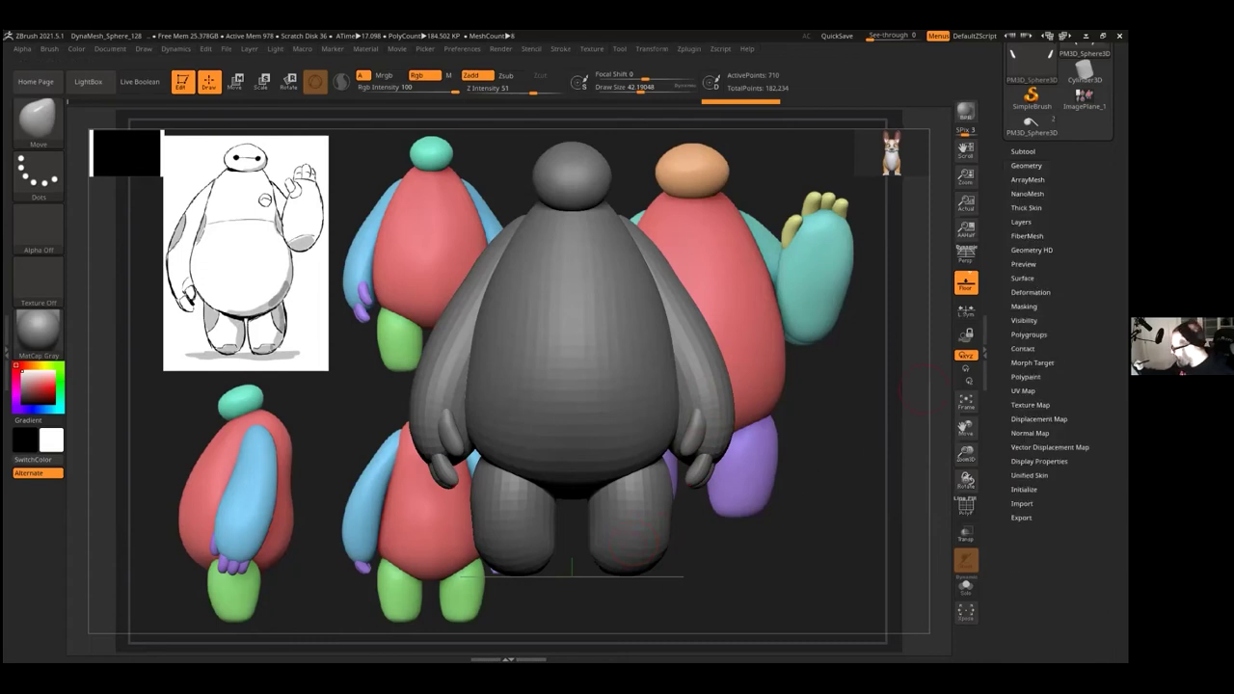
pyautogui.click(1030, 293)
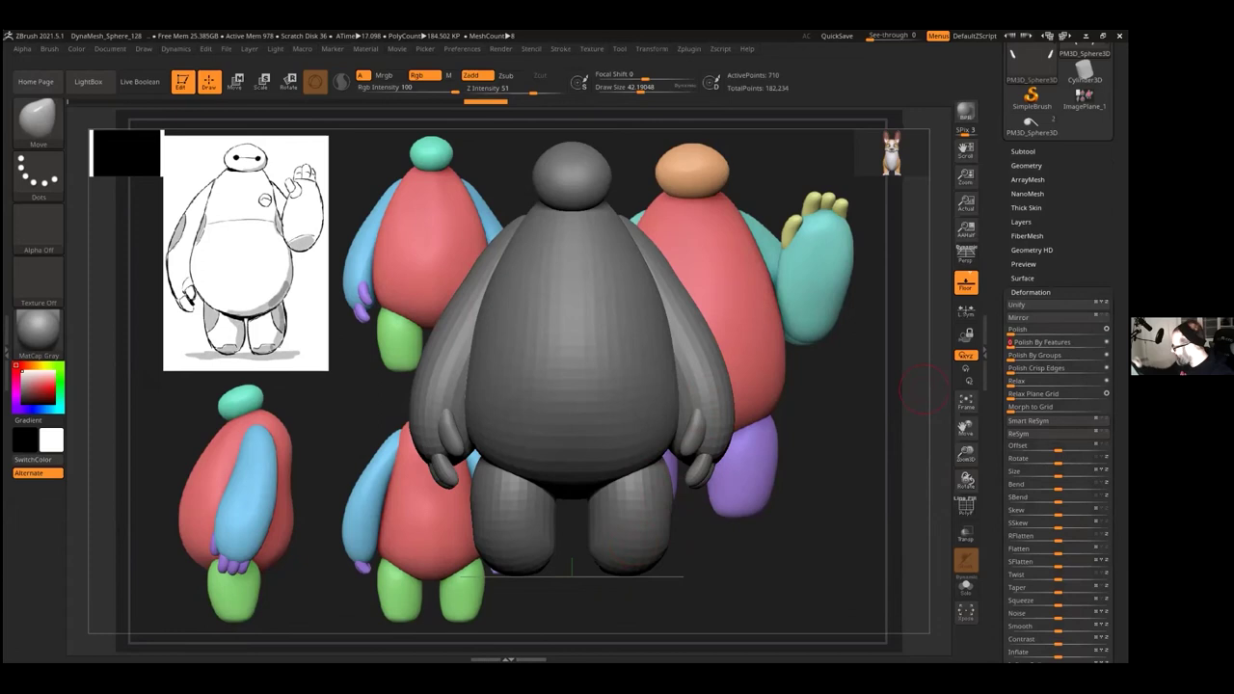
pyautogui.click(1023, 152)
pyautogui.click(1062, 342)
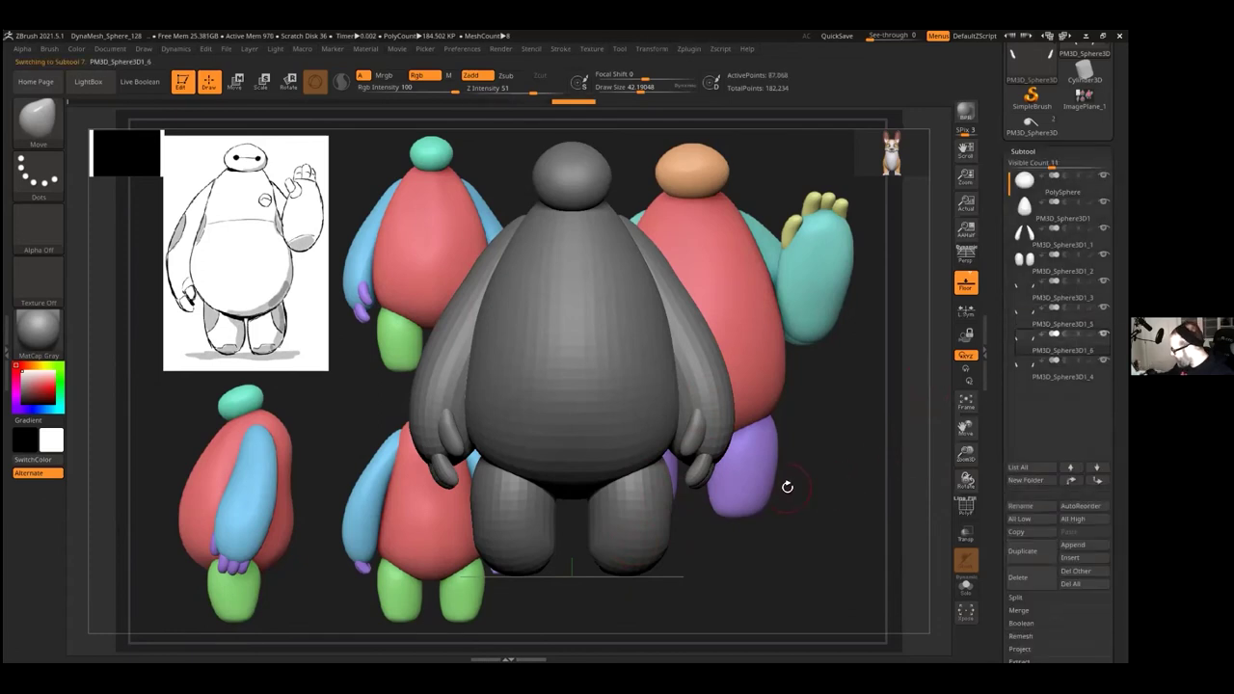
pyautogui.moveTo(694, 483); pyautogui.dragTo(756, 498, button='right')
pyautogui.keyDown('shift'); pyautogui.moveTo(752, 492); pyautogui.dragTo(801, 520); pyautogui.keyUp('shift')
pyautogui.press('b')
pyautogui.press('m')
pyautogui.press('v')
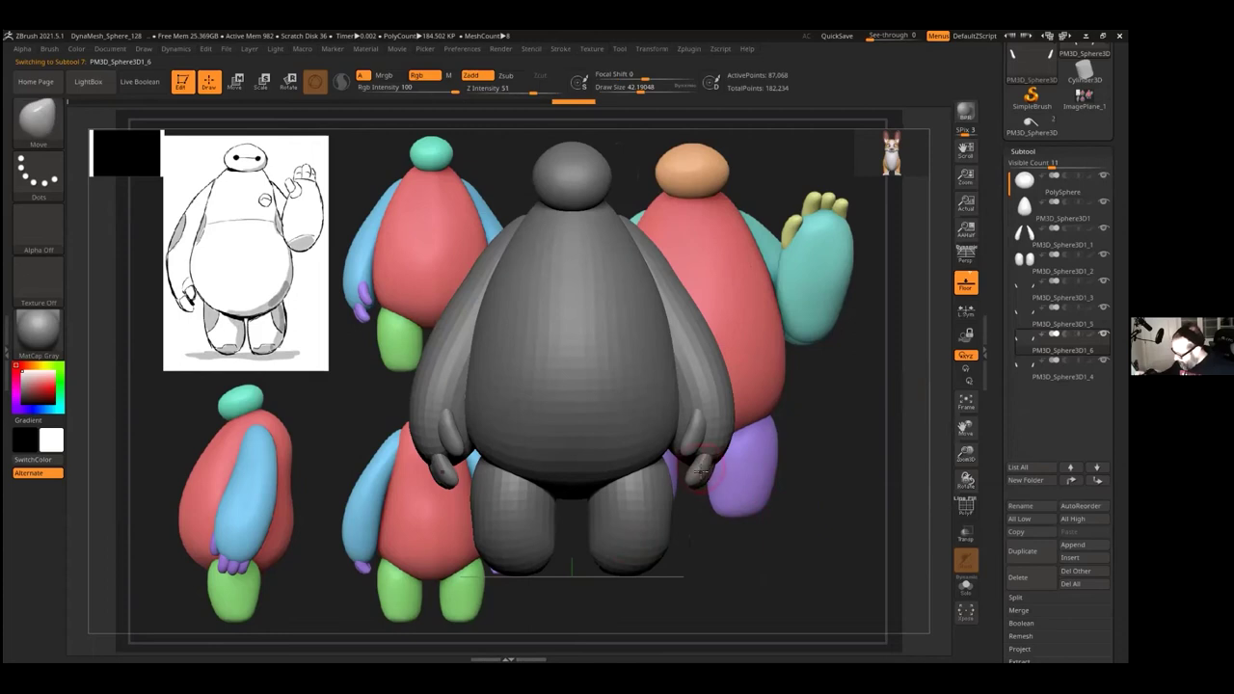
pyautogui.click(1023, 151)
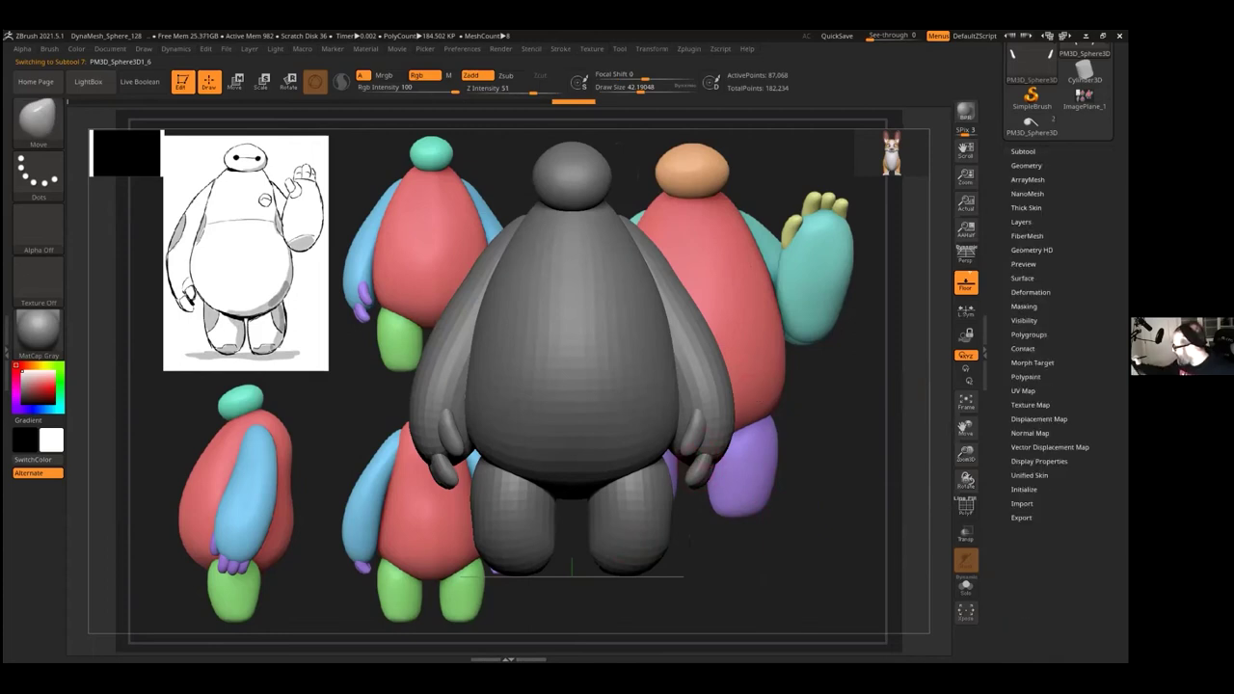
pyautogui.click(1026, 165)
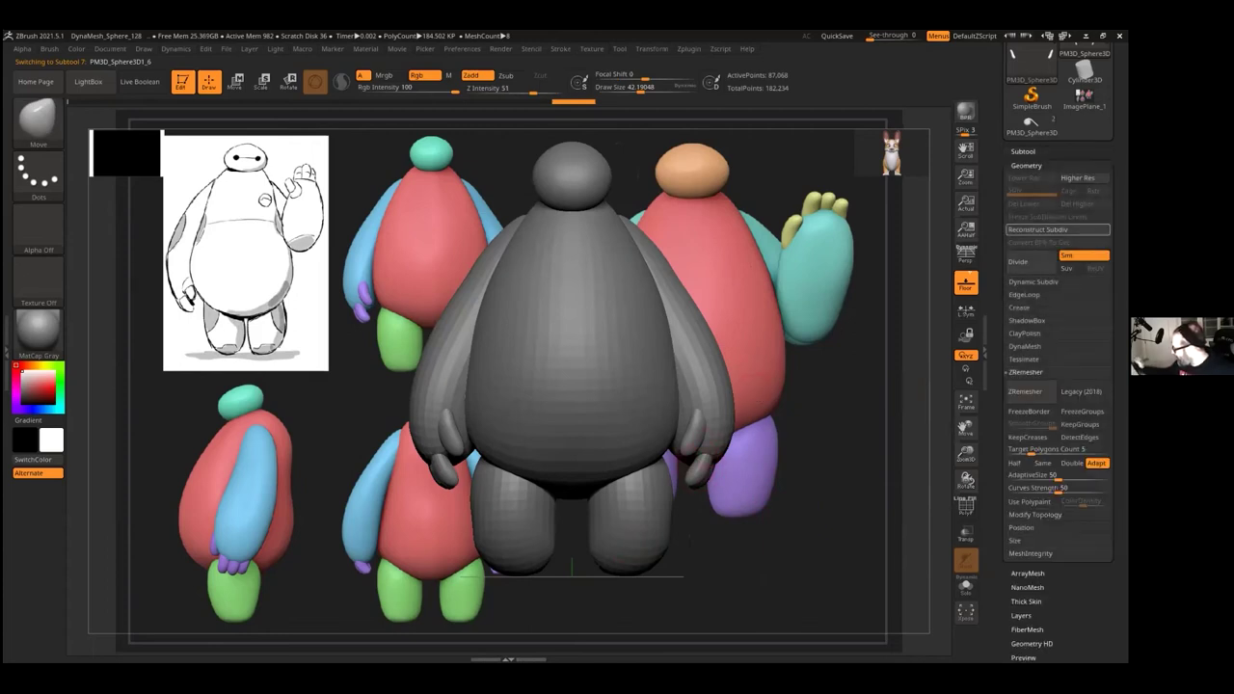
pyautogui.click(1013, 449)
pyautogui.write('0.3')
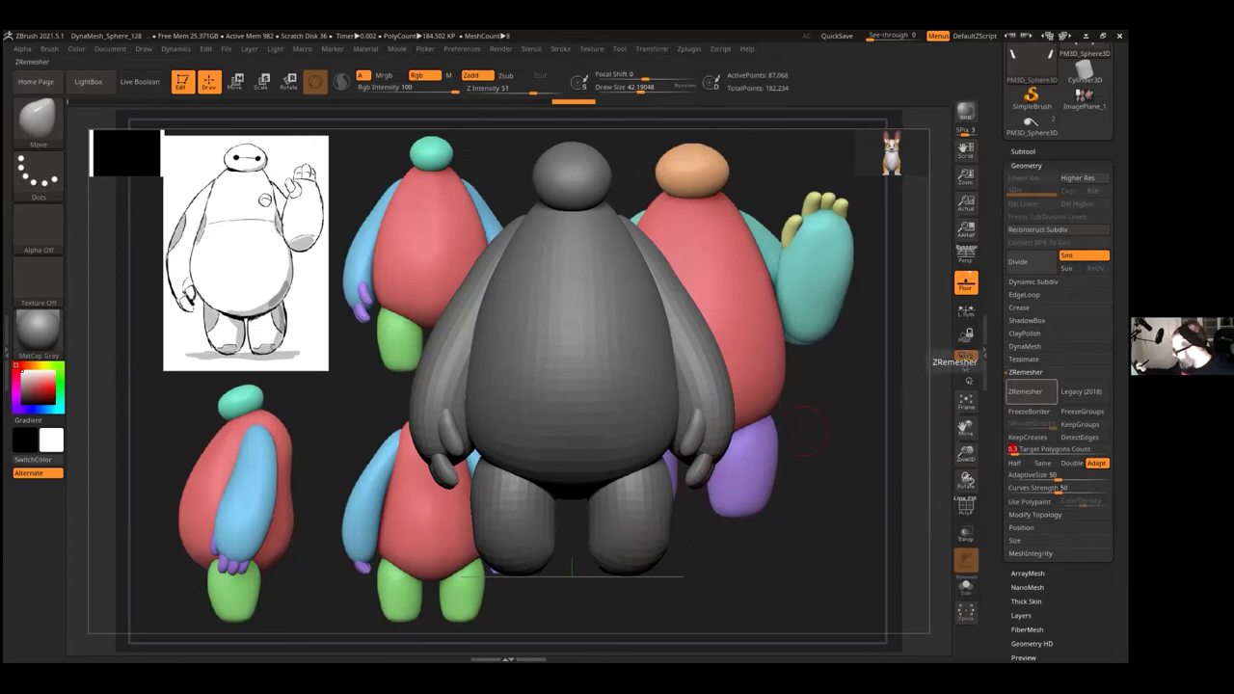
pyautogui.click(1026, 392)
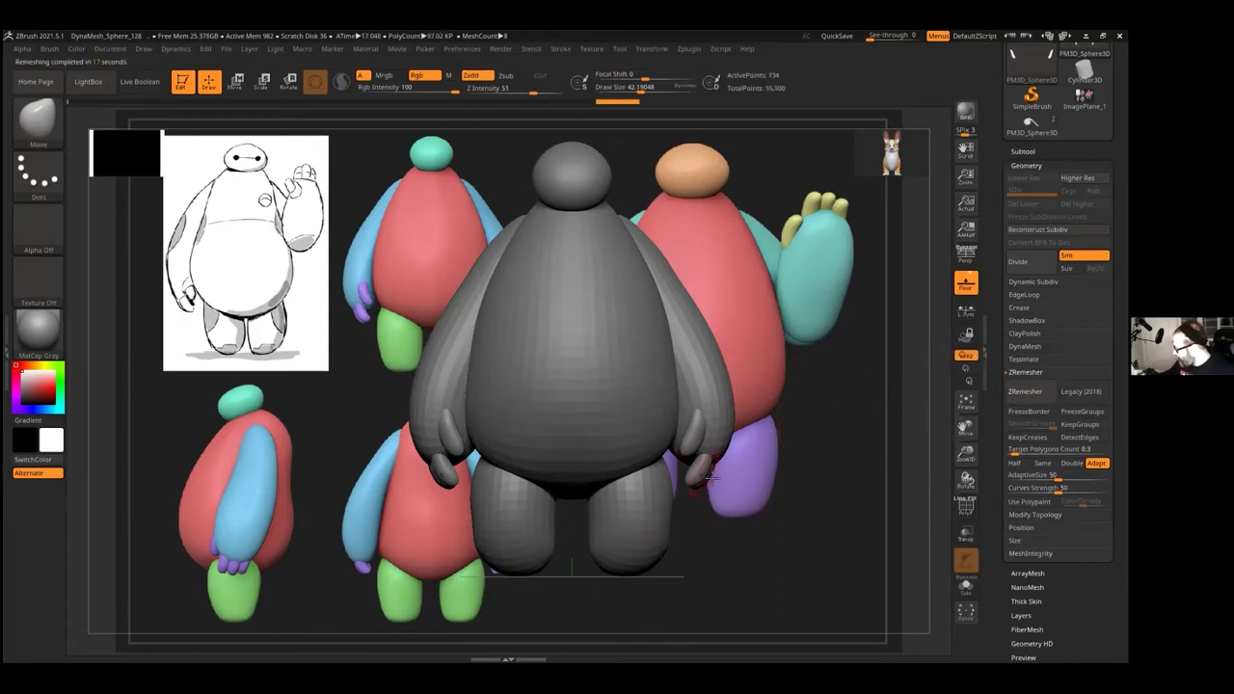
# Step: Select the PM3D_Sphere3D1_4 finger pair and ZRemesh it with a target polygon count of 0.3
pyautogui.click(1024, 152)
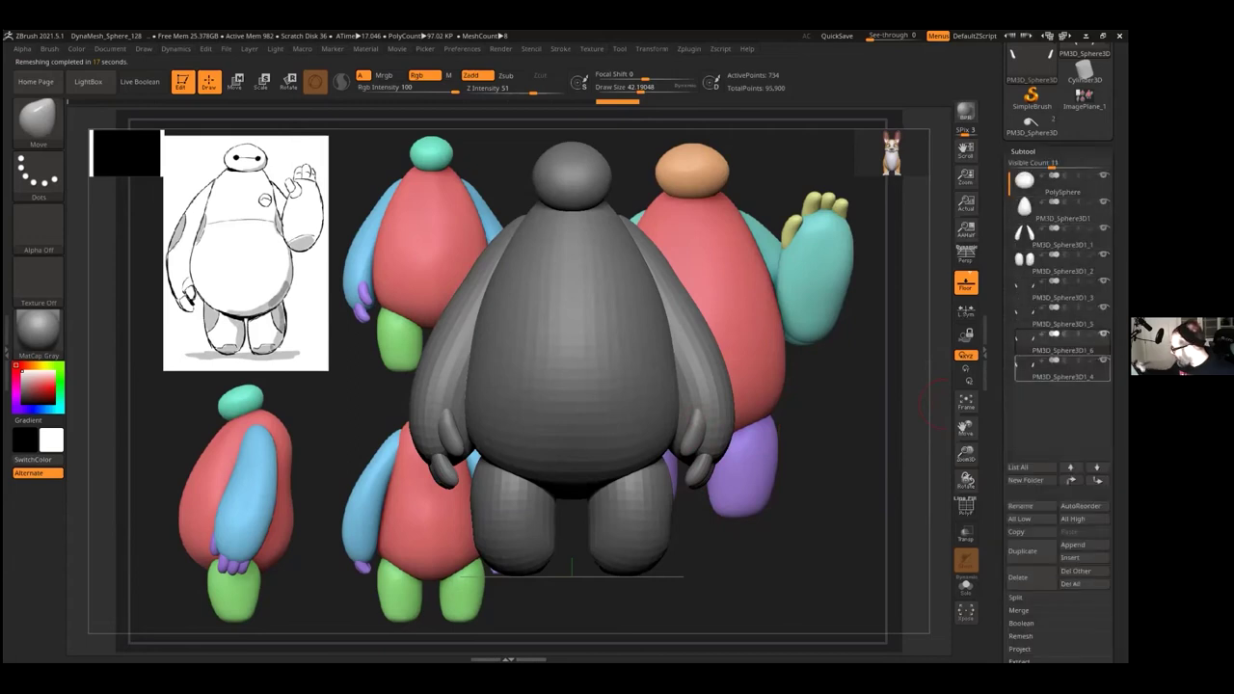
pyautogui.click(1061, 367)
pyautogui.click(1024, 151)
pyautogui.click(1026, 165)
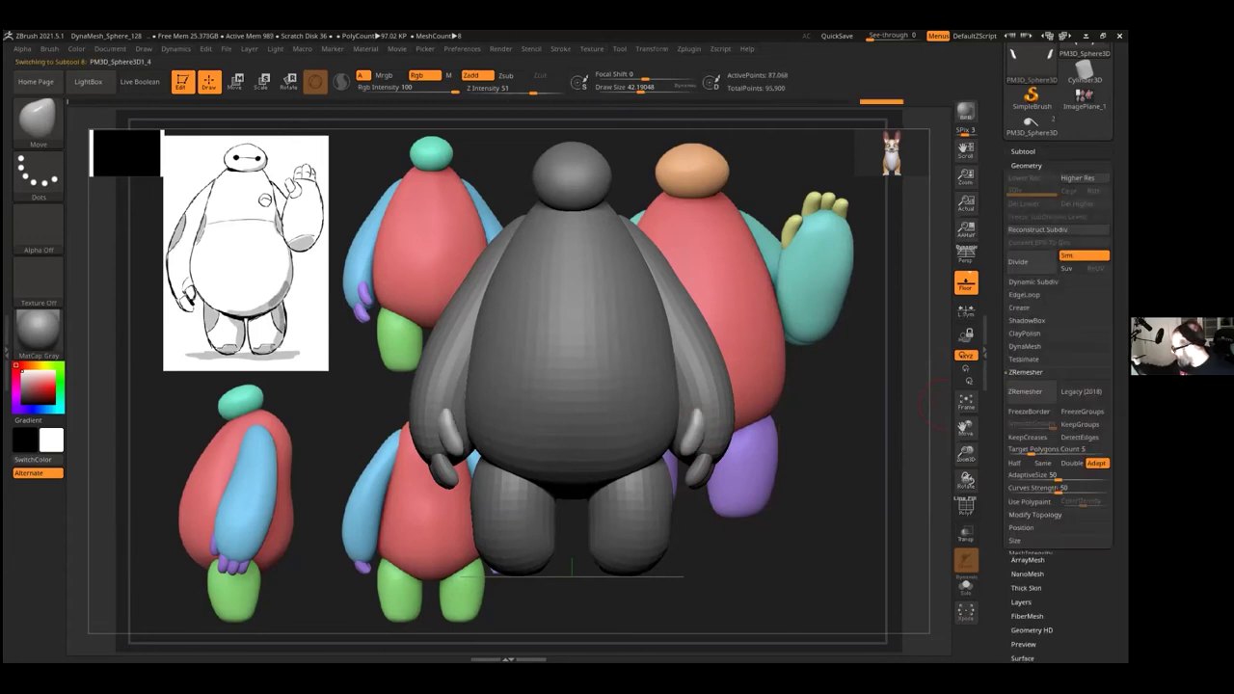
pyautogui.write('0.3')
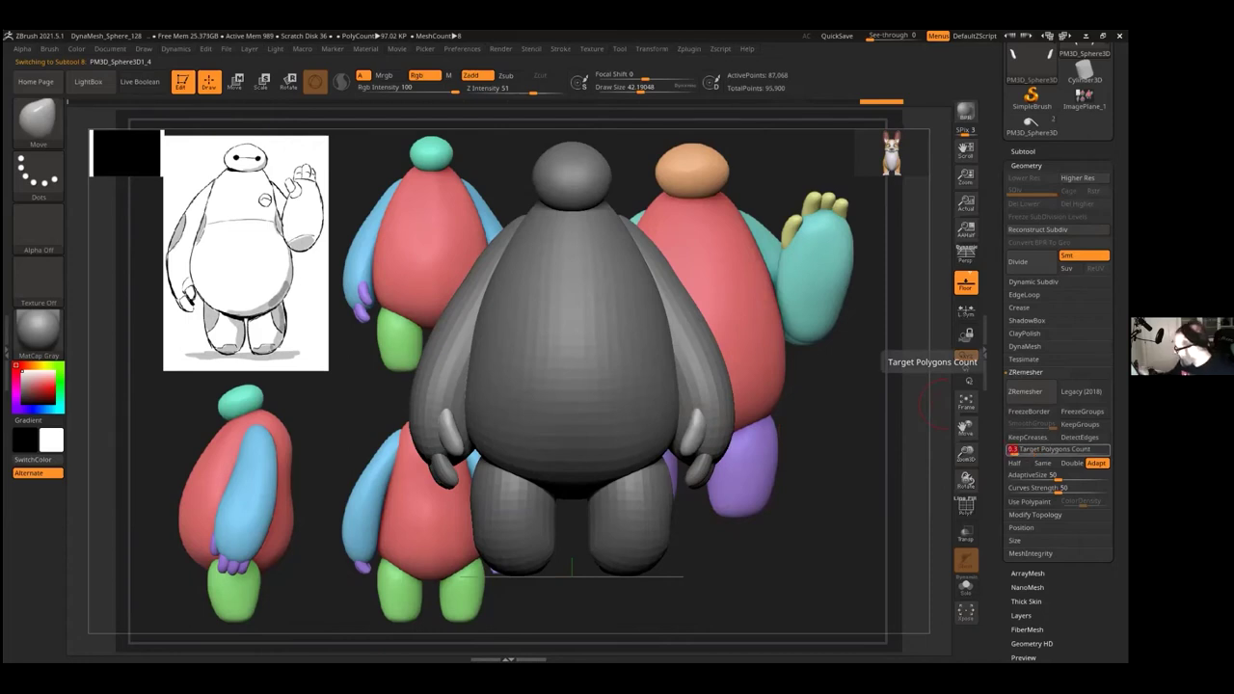
pyautogui.press('Return')
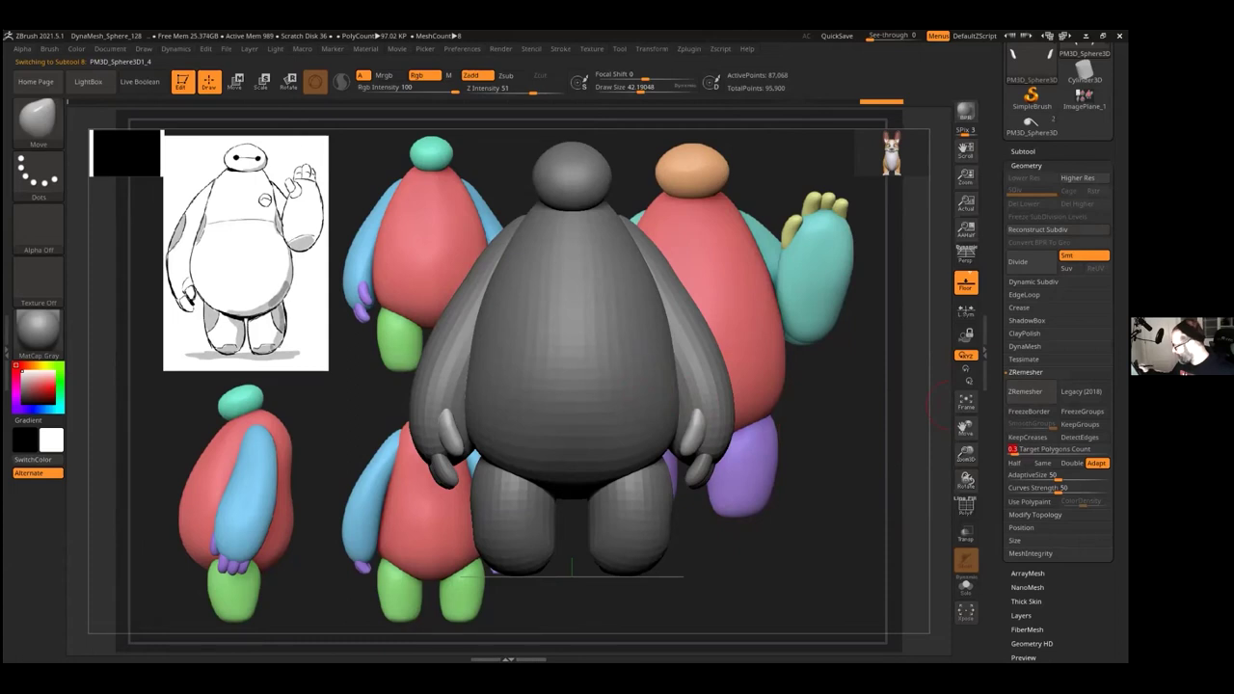
pyautogui.click(1025, 392)
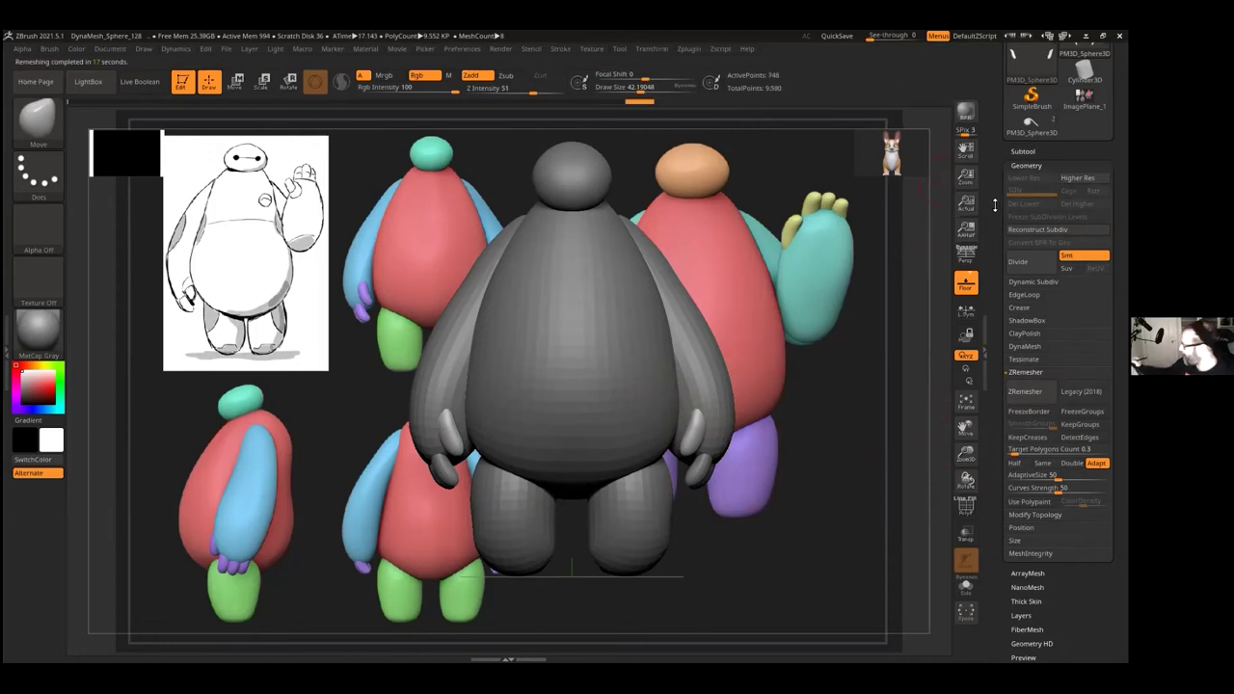
# Step: Quick-save the project and make the body the active subtool
pyautogui.scroll(3, 979, 240)
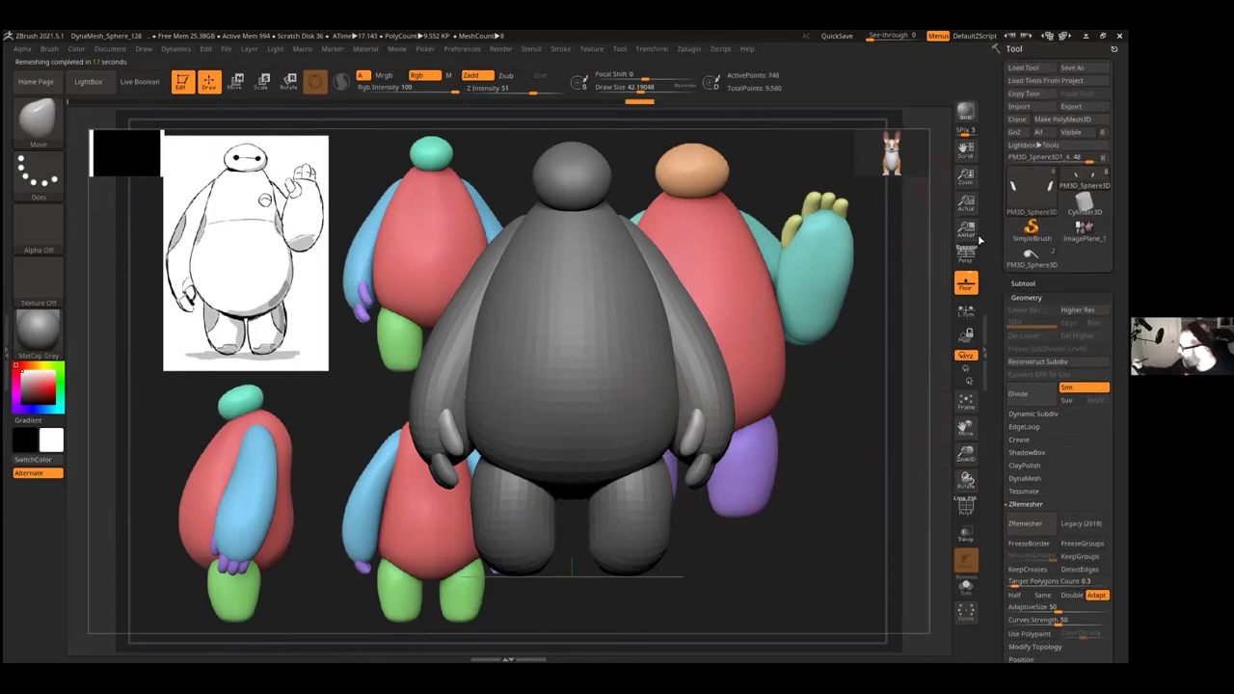
pyautogui.click(839, 36)
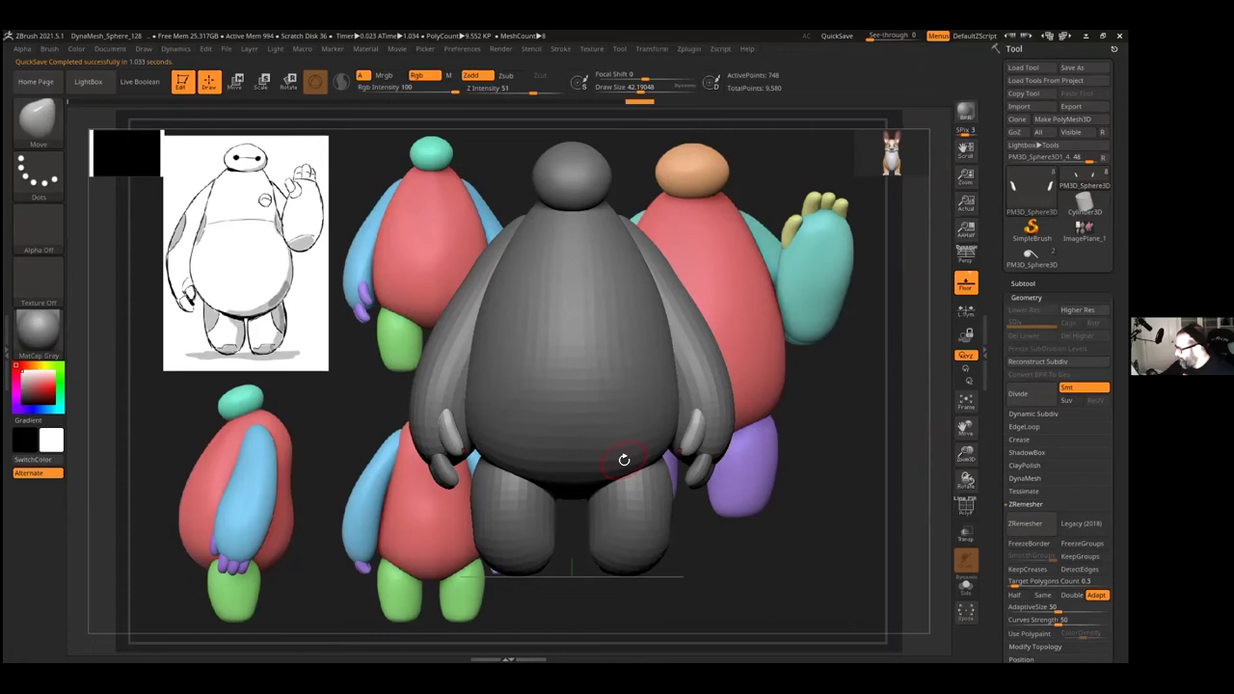
pyautogui.keyDown('alt'); pyautogui.click(619, 375); pyautogui.keyUp('alt')
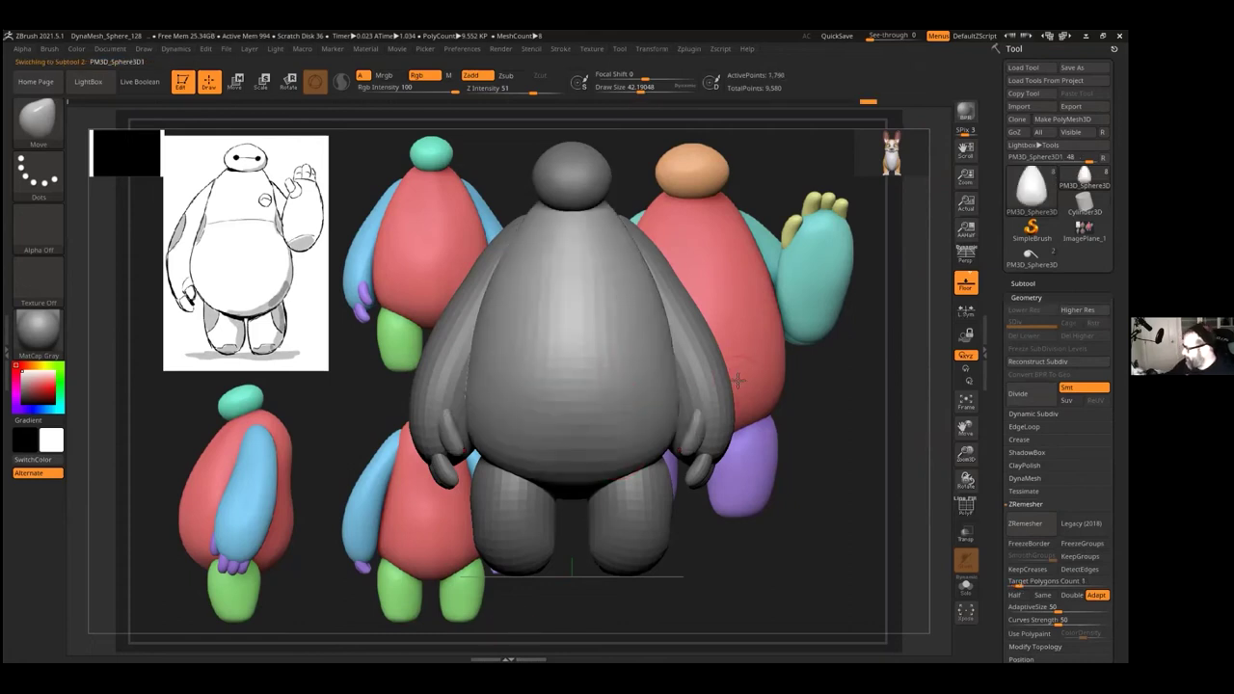
# Step: Try subdividing the body mesh up to level 4 and revert it to the undivided mesh
pyautogui.moveTo(744, 277); pyautogui.dragTo(762, 374)
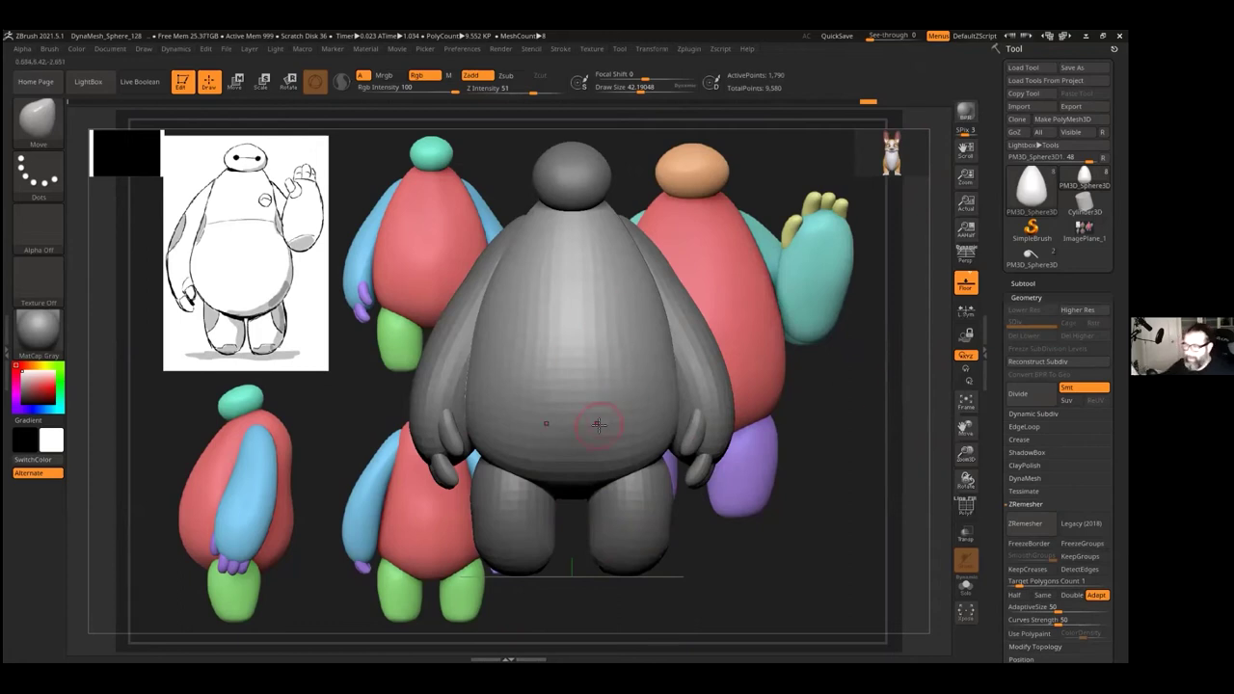
pyautogui.hotkey('ctrl', 'd')
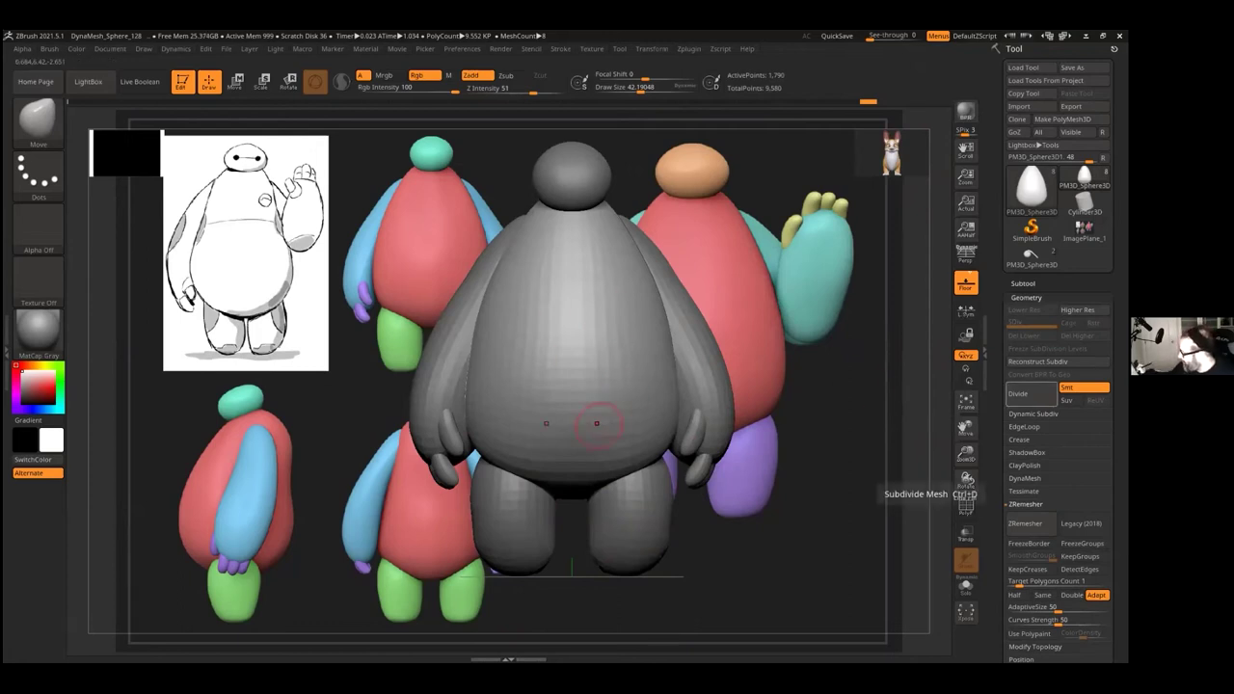
pyautogui.hotkey('ctrl', 'd')
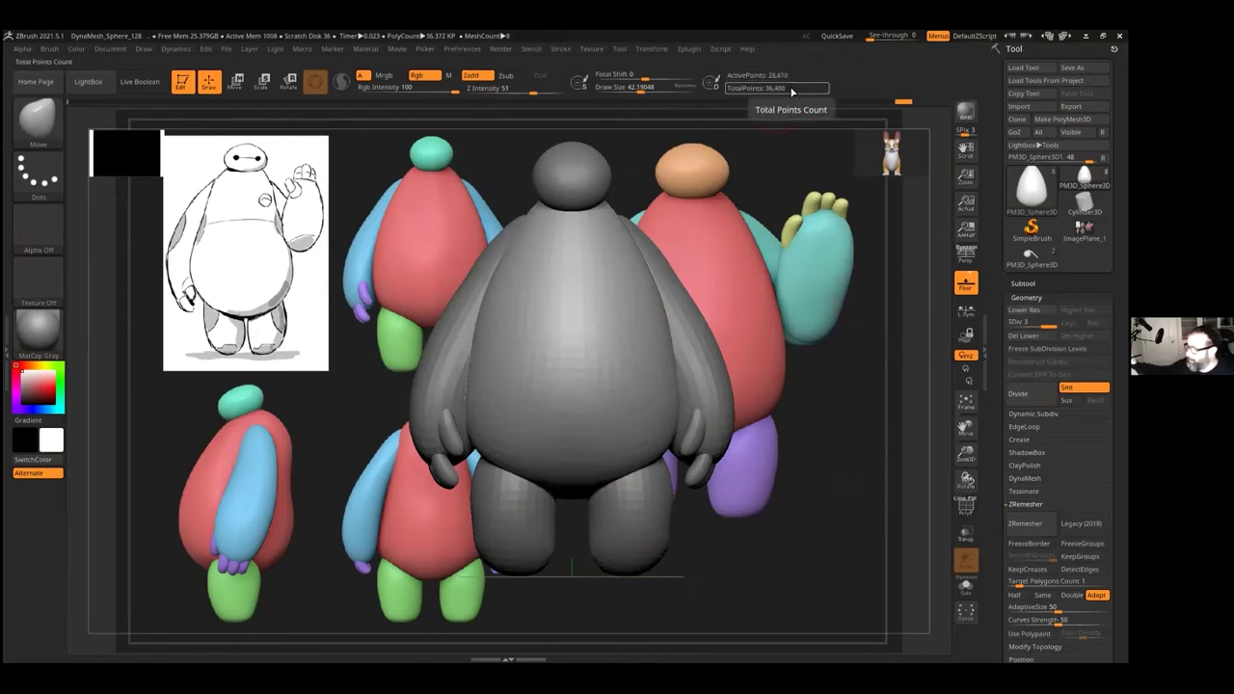
pyautogui.hotkey('ctrl', 'd')
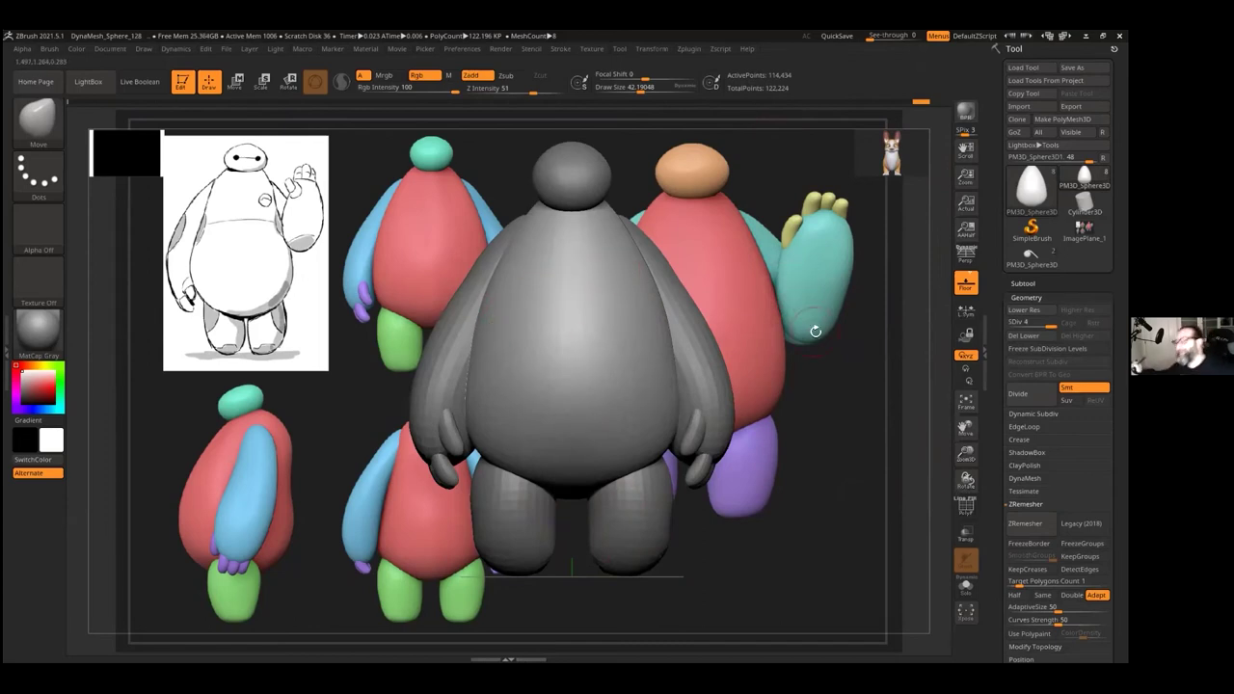
pyautogui.hotkey('shift', 'd')
pyautogui.hotkey('shift', 'd')
pyautogui.hotkey('shift', 'd')
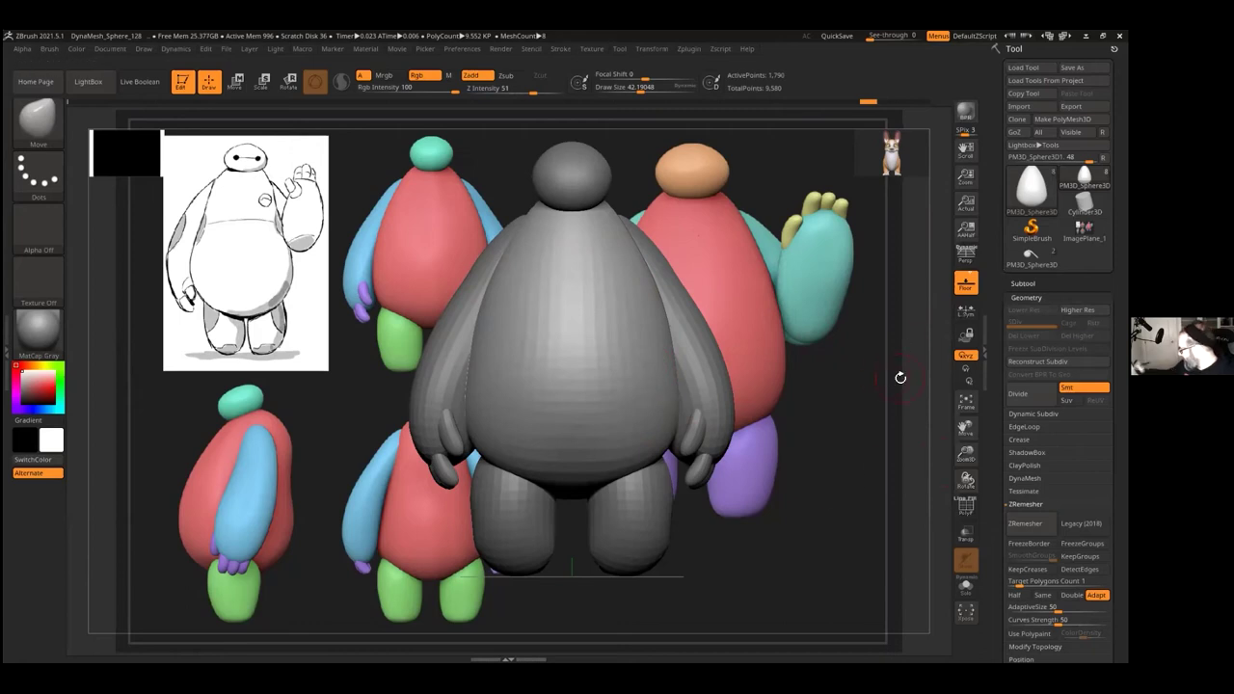
# Step: Preview the body with Dynamic Subdiv and switch the preview off again
pyautogui.click(1034, 414)
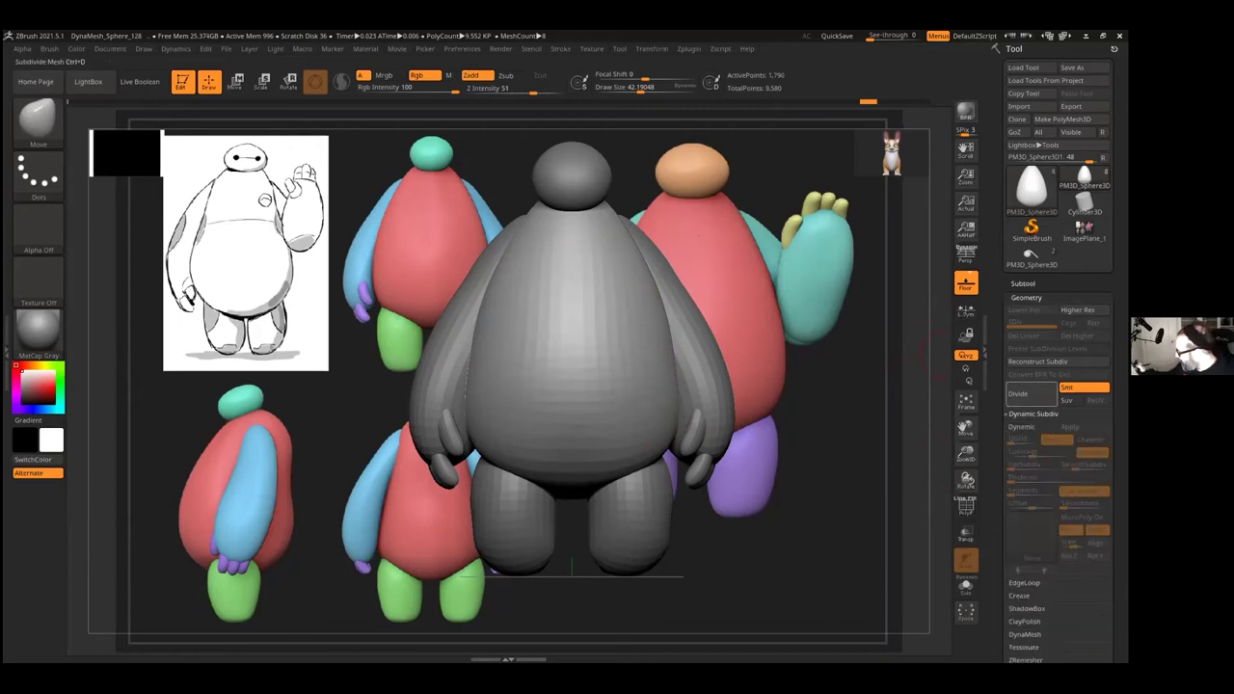
pyautogui.click(1032, 426)
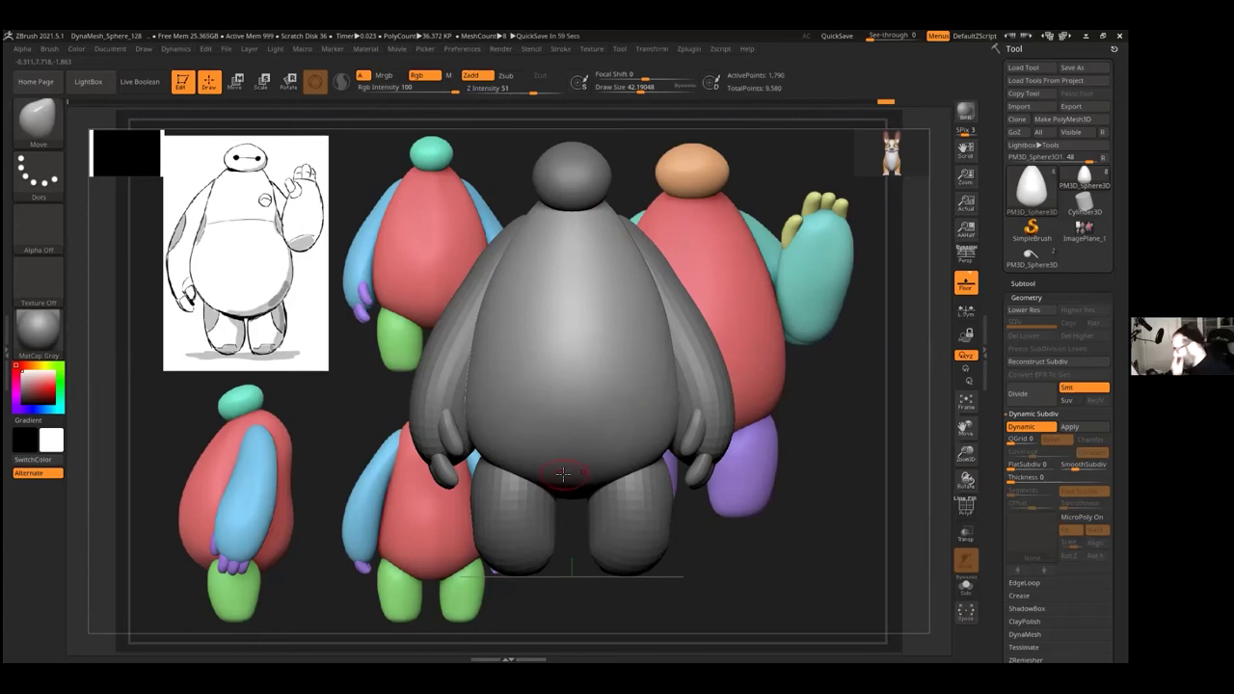
pyautogui.click(1028, 427)
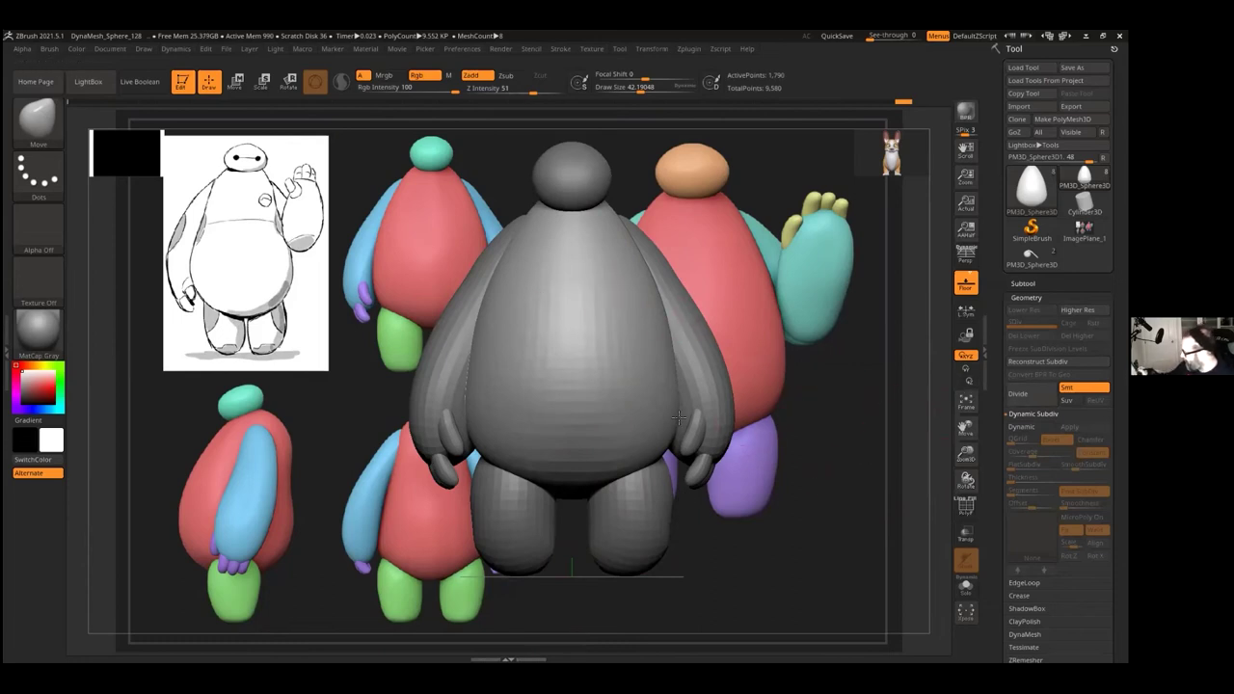
# Step: Subdivide the body mesh to level 2
pyautogui.hotkey('ctrl', 'd')
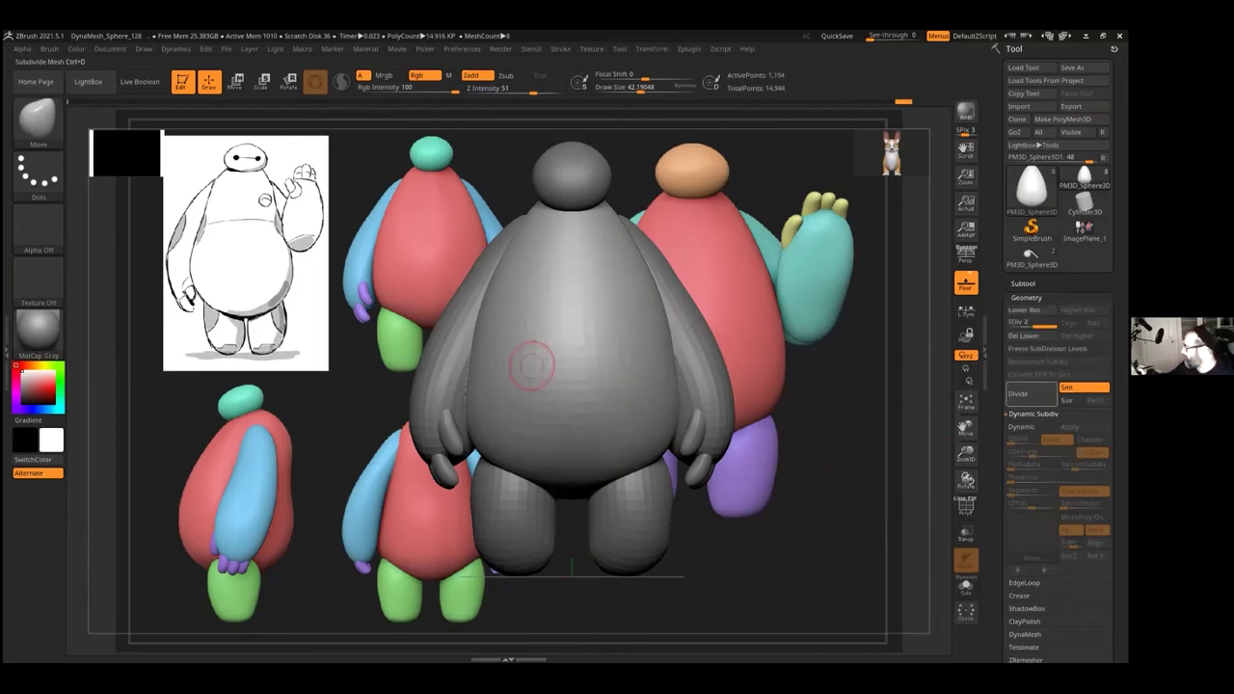
pyautogui.hotkey('ctrl', 'z')
pyautogui.press('ctrl')
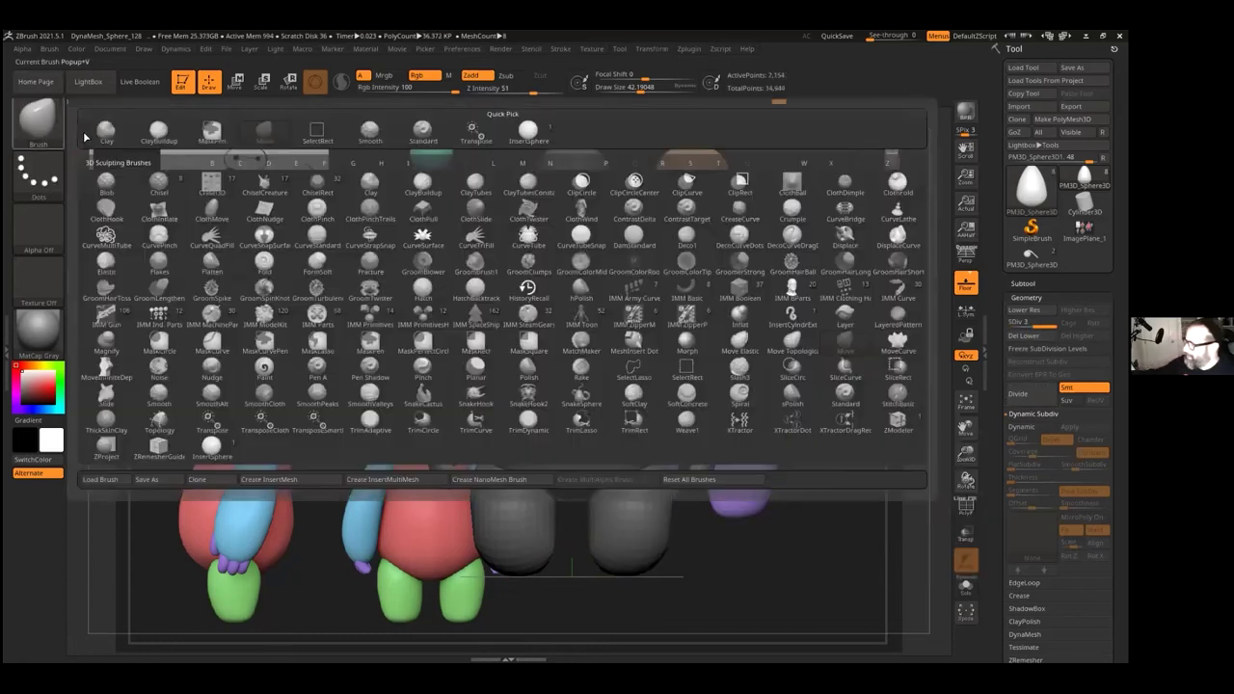
# Step: Choose the DamStandard brush and set its Z Intensity to 9 and Draw Size to about 100
pyautogui.click(36, 121)
pyautogui.click(38, 123)
pyautogui.click(38, 124)
pyautogui.press('d')
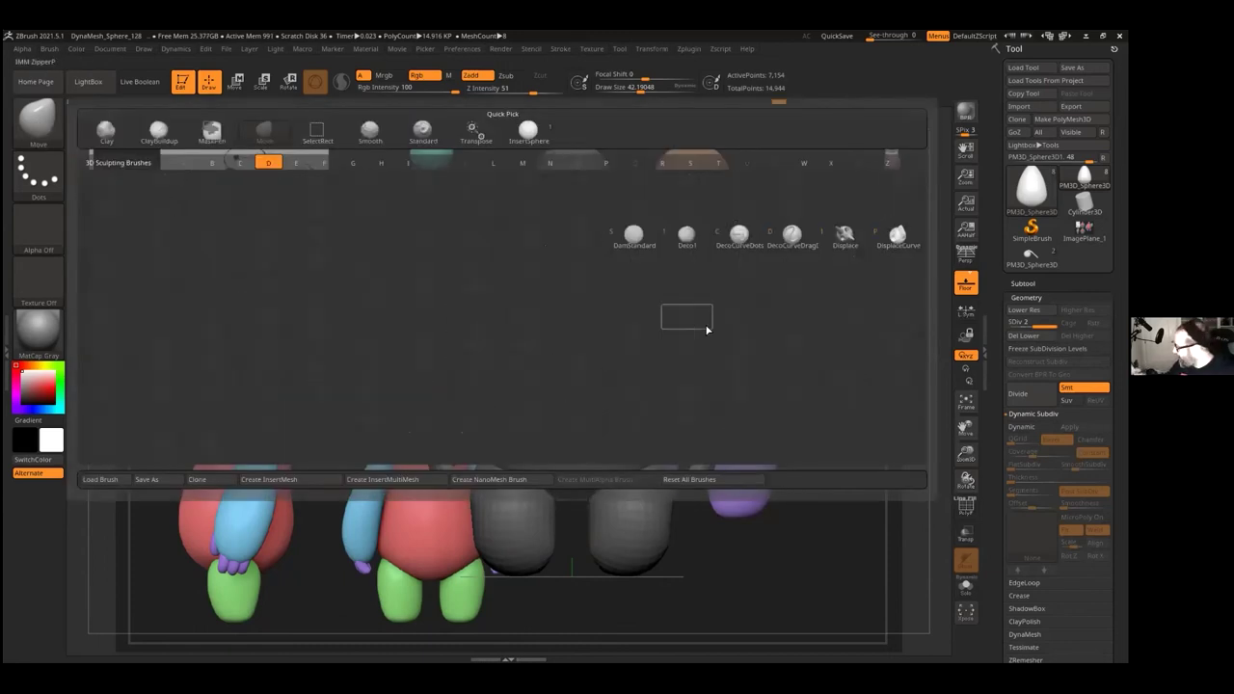
pyautogui.click(641, 236)
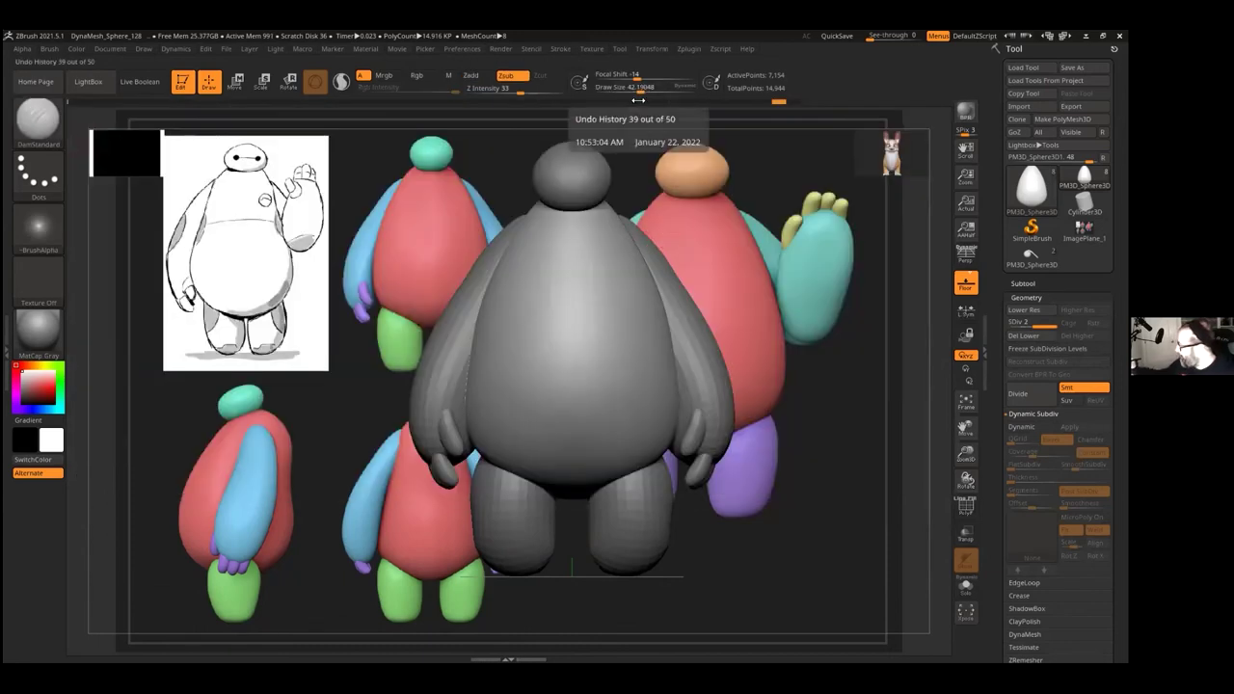
pyautogui.moveTo(520, 90); pyautogui.dragTo(493, 91)
pyautogui.moveTo(636, 88); pyautogui.dragTo(656, 87)
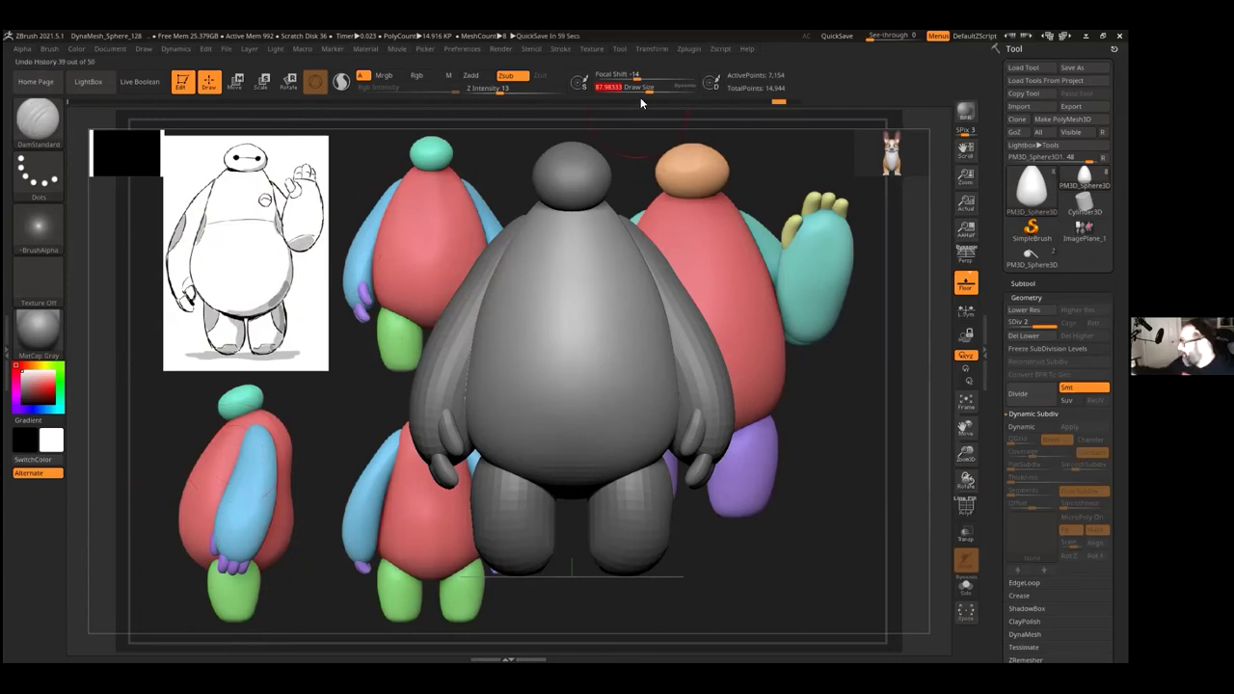
pyautogui.moveTo(647, 90); pyautogui.dragTo(652, 90)
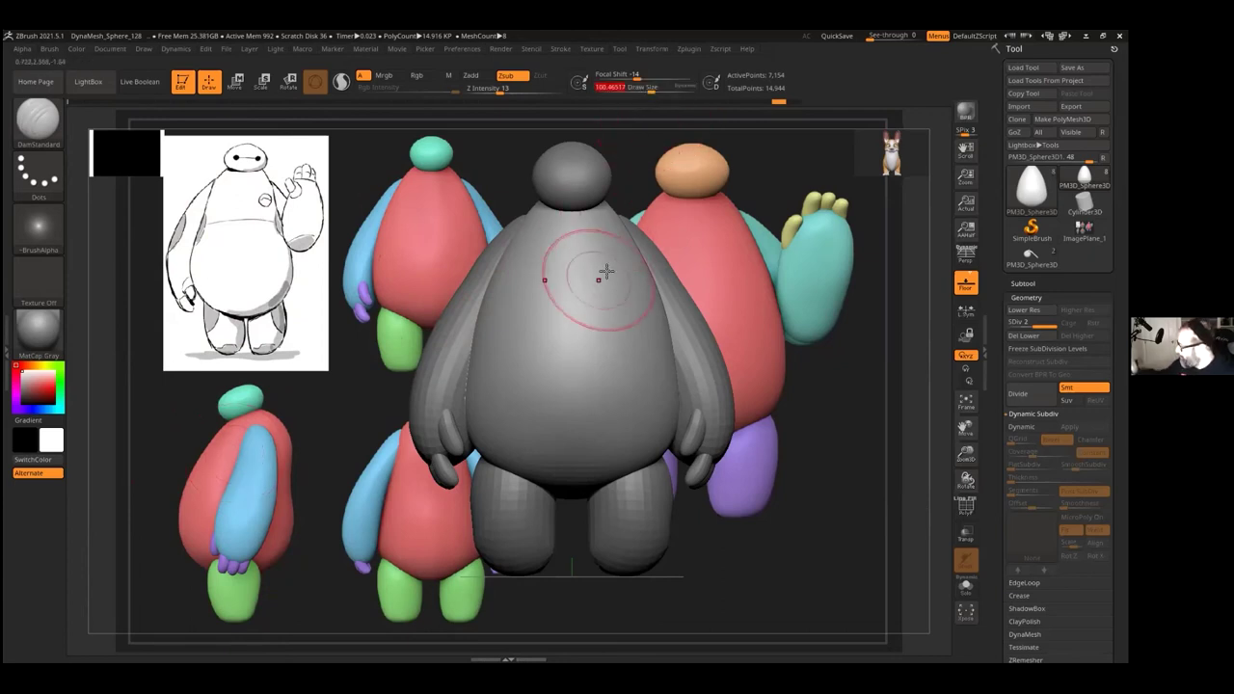
pyautogui.moveTo(500, 90); pyautogui.dragTo(490, 89)
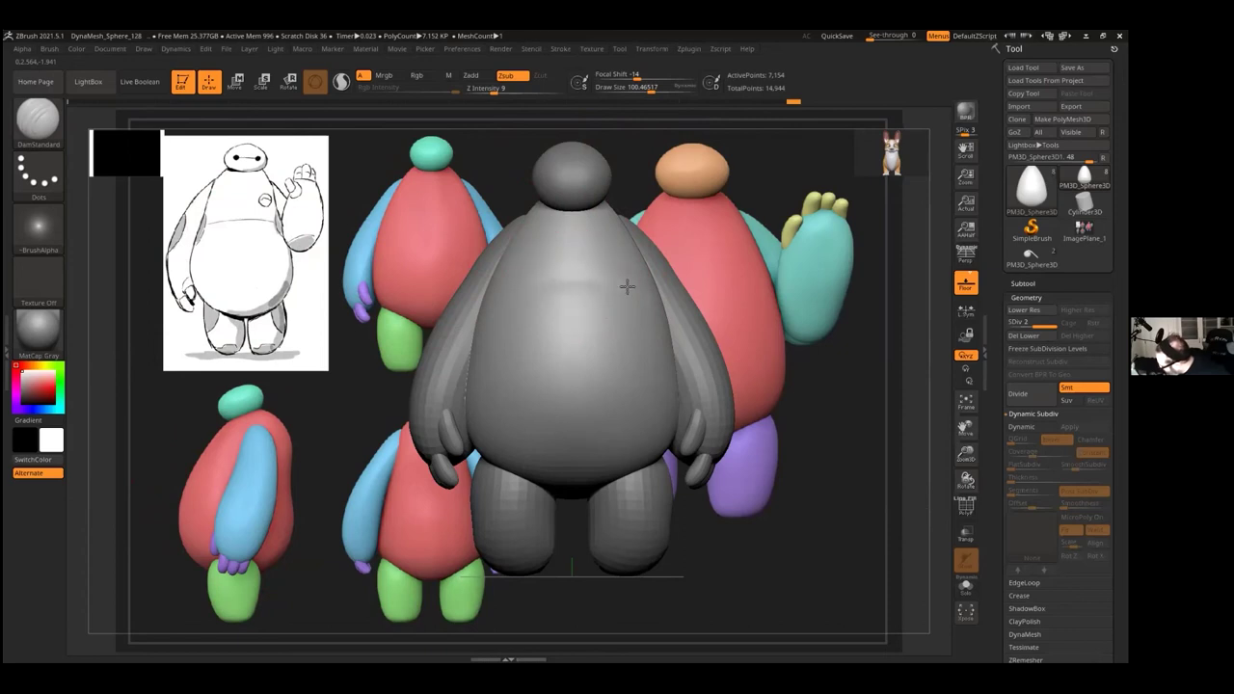
# Step: Carve a shallow horizontal crease across the body's chest, above the belly
pyautogui.moveTo(610, 286)
pyautogui.mouseDown()
pyautogui.moveTo(636, 289)
pyautogui.moveTo(594, 283)
pyautogui.mouseUp()
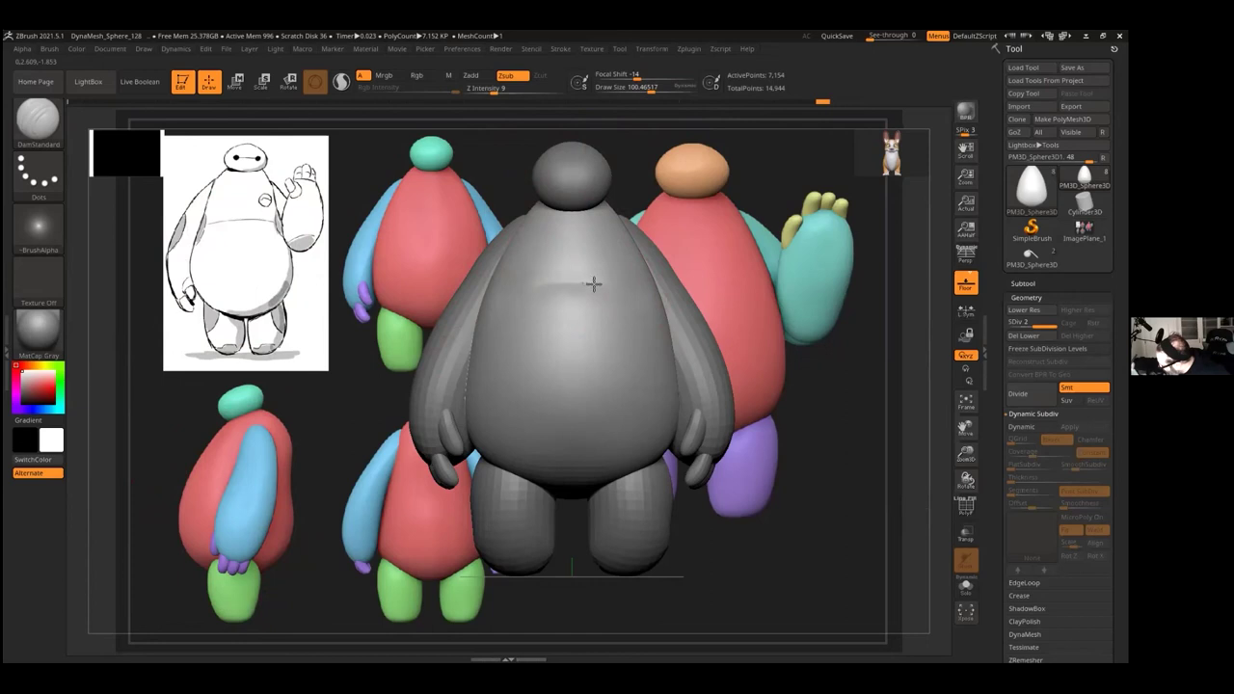
pyautogui.moveTo(653, 280)
pyautogui.mouseDown(button='right')
pyautogui.moveTo(745, 345)
pyautogui.moveTo(807, 330)
pyautogui.moveTo(570, 279)
pyautogui.mouseUp(button='right')
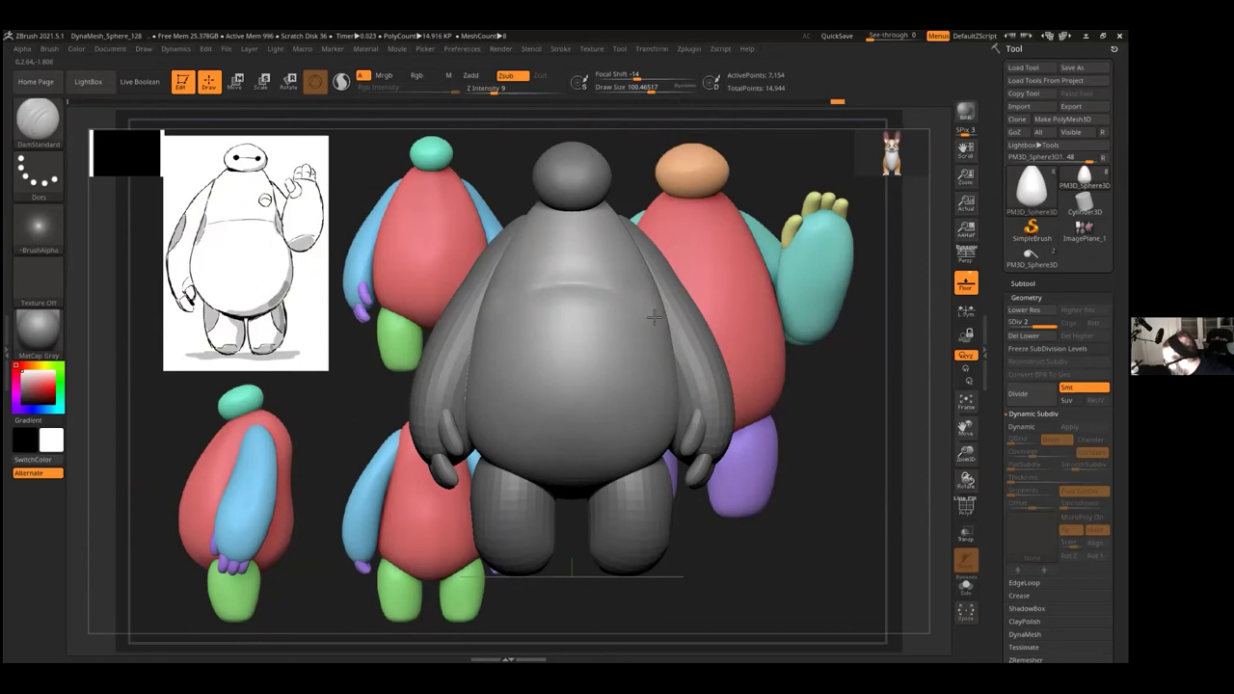
pyautogui.moveTo(807, 317); pyautogui.dragTo(783, 301, button='right')
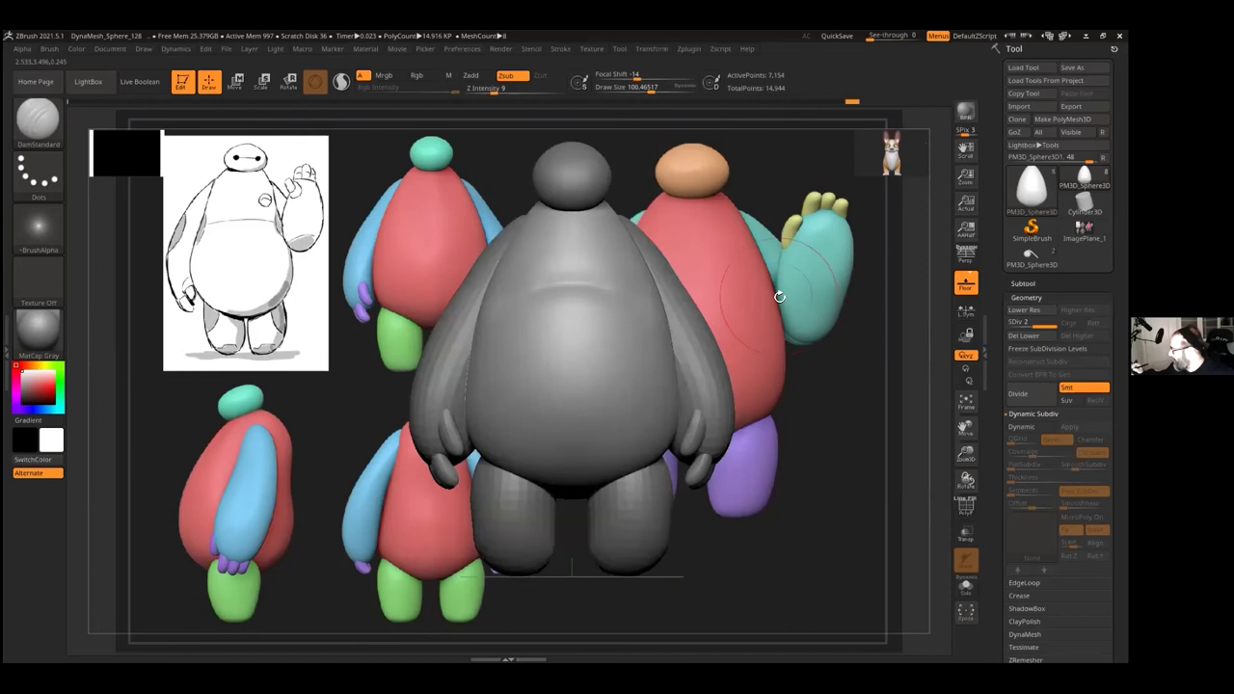
# Step: Subdivide the body to level 4 and reduce the brush Draw Size to about 57
pyautogui.click(1018, 393)
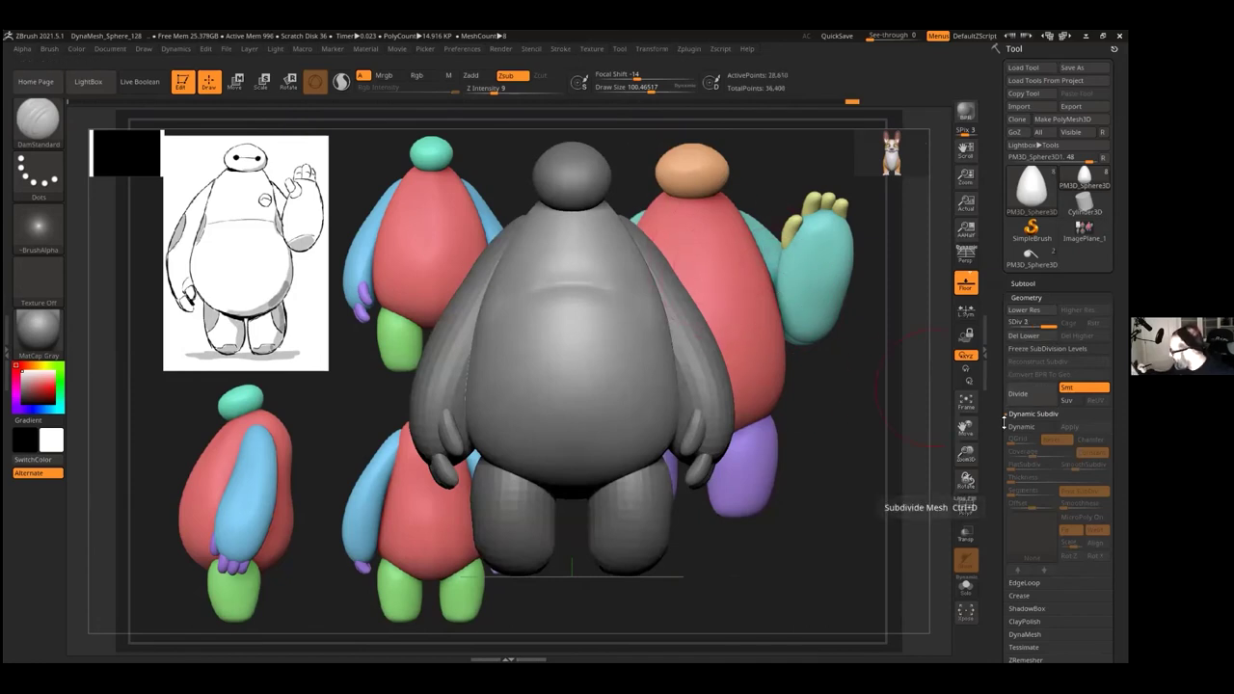
pyautogui.moveTo(747, 305)
pyautogui.mouseDown(button='right')
pyautogui.moveTo(761, 342)
pyautogui.moveTo(752, 319)
pyautogui.mouseUp(button='right')
pyautogui.press('shift')
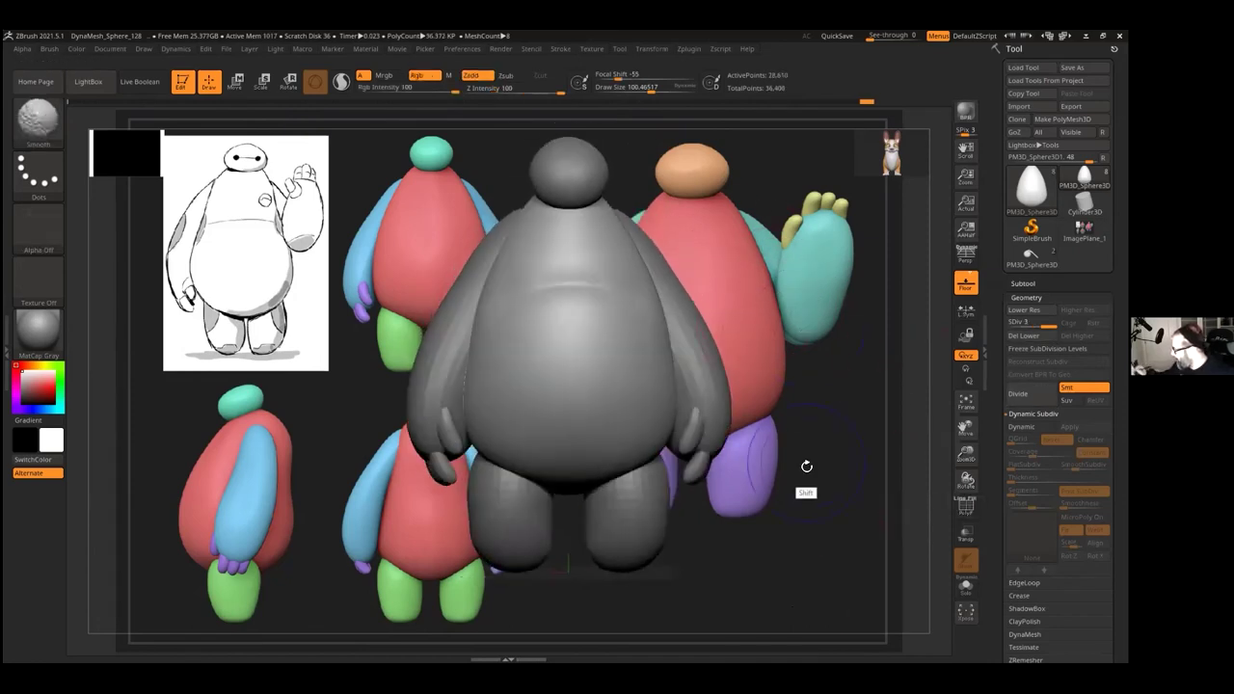
pyautogui.click(1018, 393)
pyautogui.moveTo(652, 87); pyautogui.dragTo(645, 88)
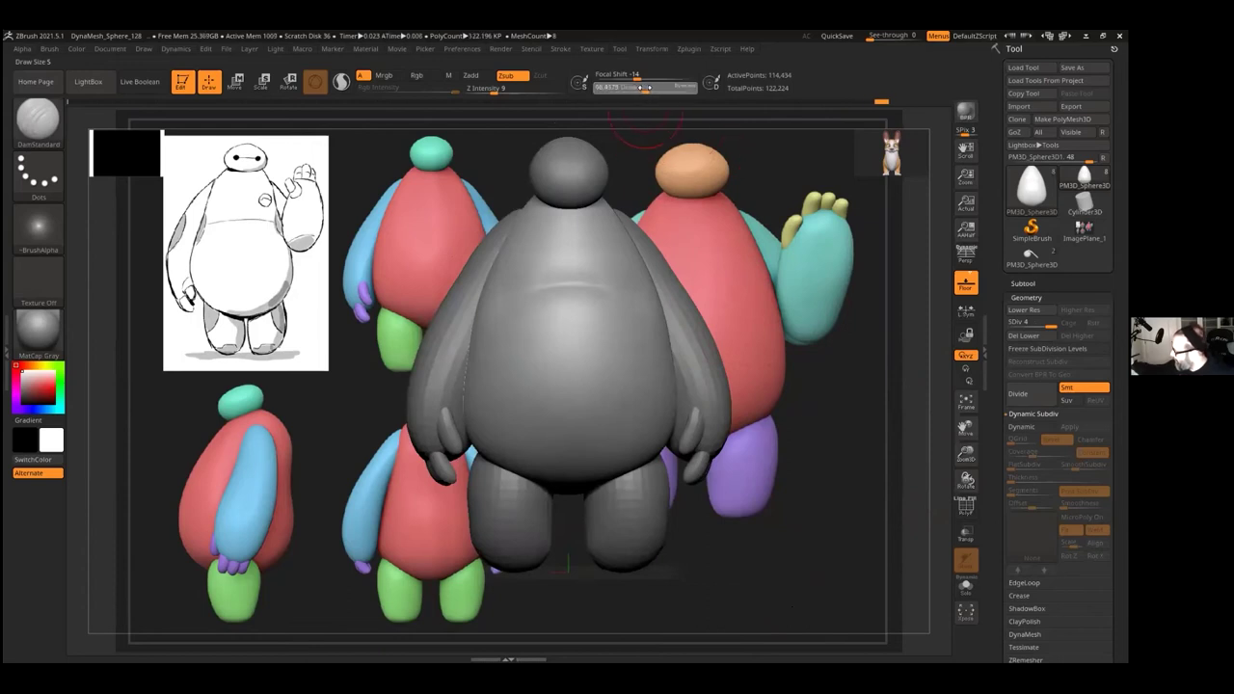
# Step: Smooth the chest crease so it blends softly into the belly and the sides of the body
pyautogui.press('shift')
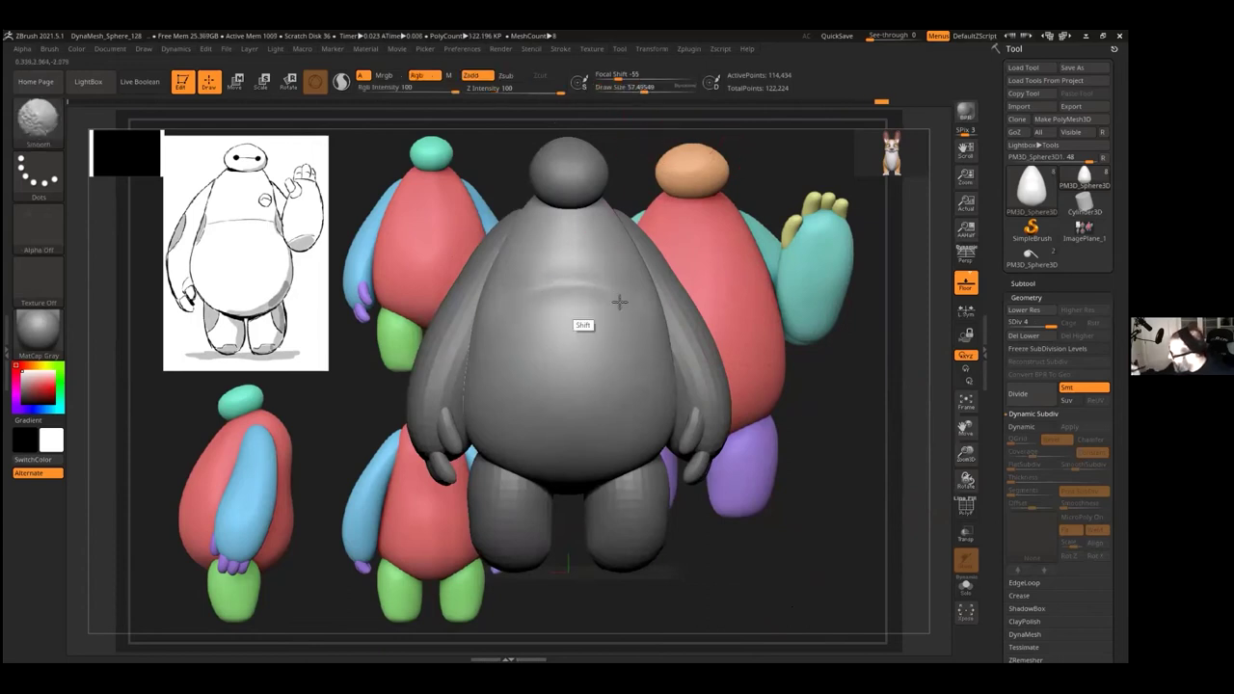
pyautogui.moveTo(776, 271)
pyautogui.mouseDown(button='right')
pyautogui.moveTo(680, 285)
pyautogui.moveTo(794, 298)
pyautogui.mouseUp(button='right')
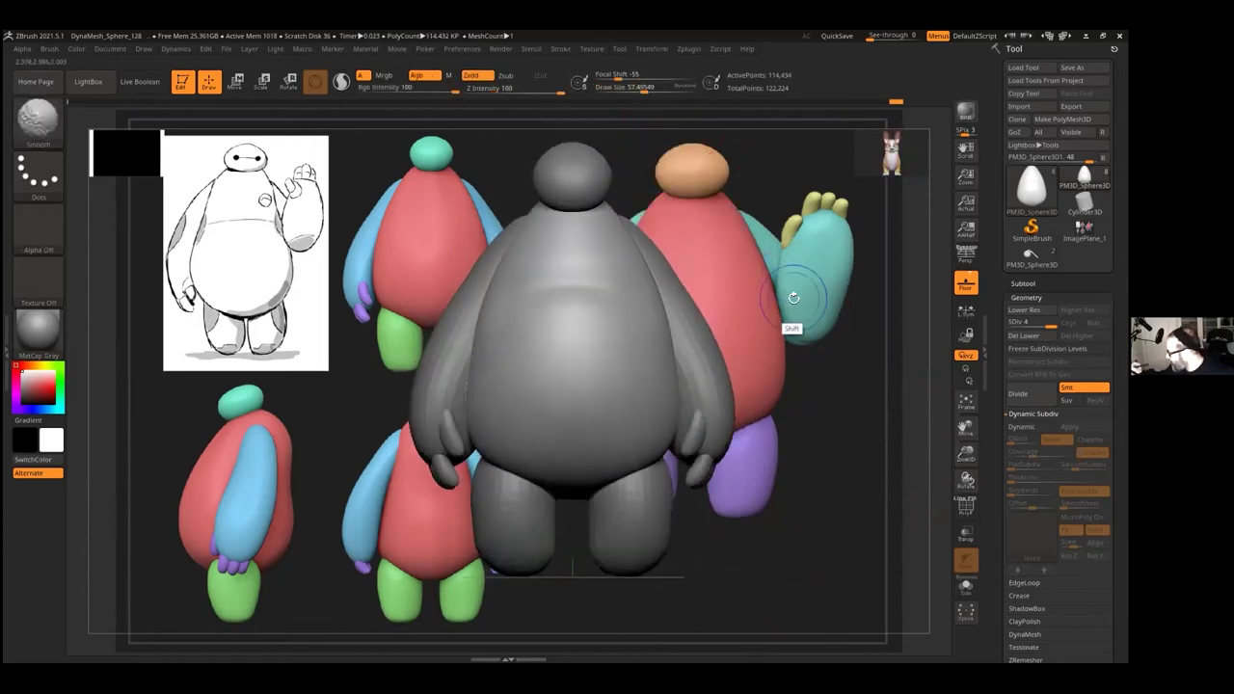
pyautogui.moveTo(631, 291)
pyautogui.keyDown('shift'); pyautogui.mouseDown()
pyautogui.moveTo(534, 284)
pyautogui.moveTo(617, 298)
pyautogui.moveTo(545, 302)
pyautogui.mouseUp(); pyautogui.keyUp('shift')
pyautogui.moveTo(750, 278); pyautogui.dragTo(745, 305, button='right')
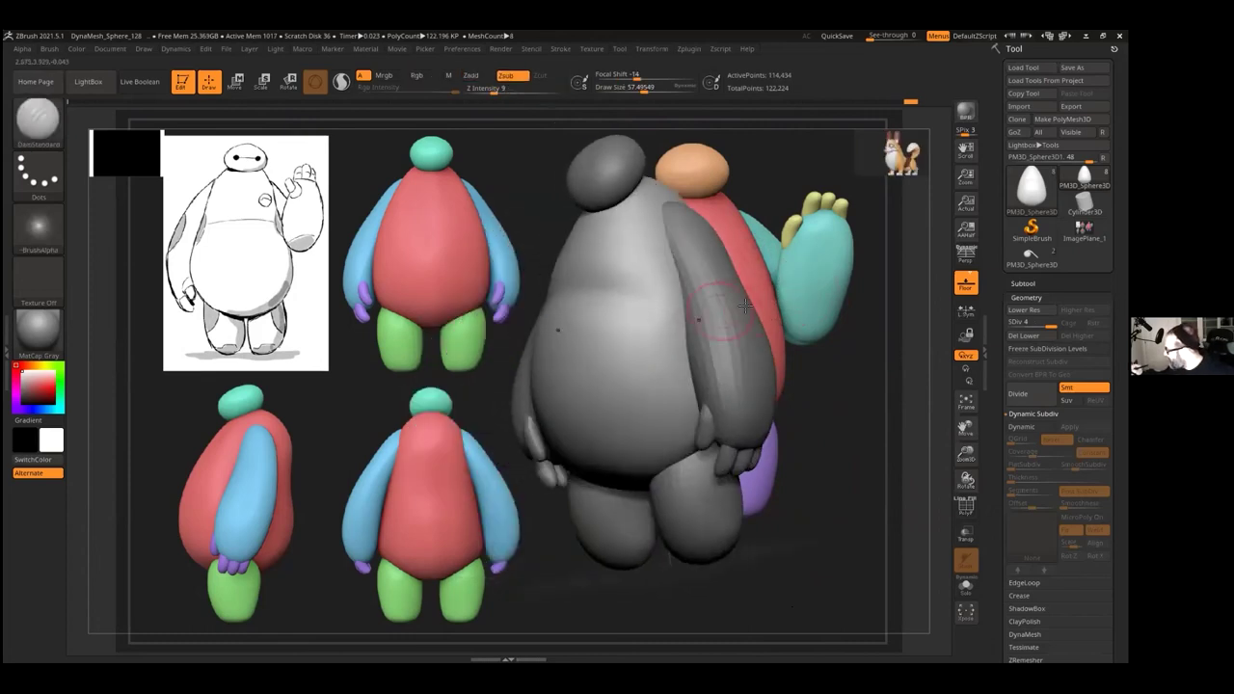
pyautogui.press('shift')
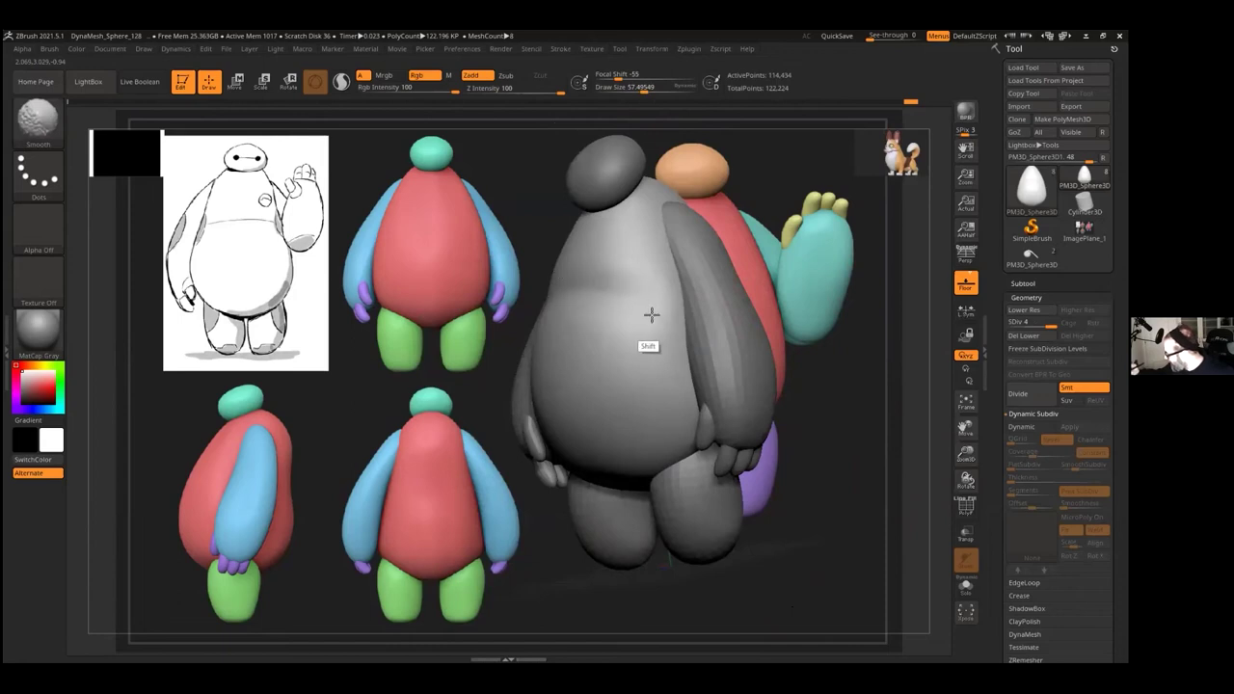
pyautogui.moveTo(826, 251); pyautogui.dragTo(802, 495, button='right')
# Step: Lower the body to subdivision level 3 and recarve the crease across its chest with DamStandard
pyautogui.moveTo(1051, 323); pyautogui.dragTo(1039, 323)
pyautogui.hotkey('shift', 'd')
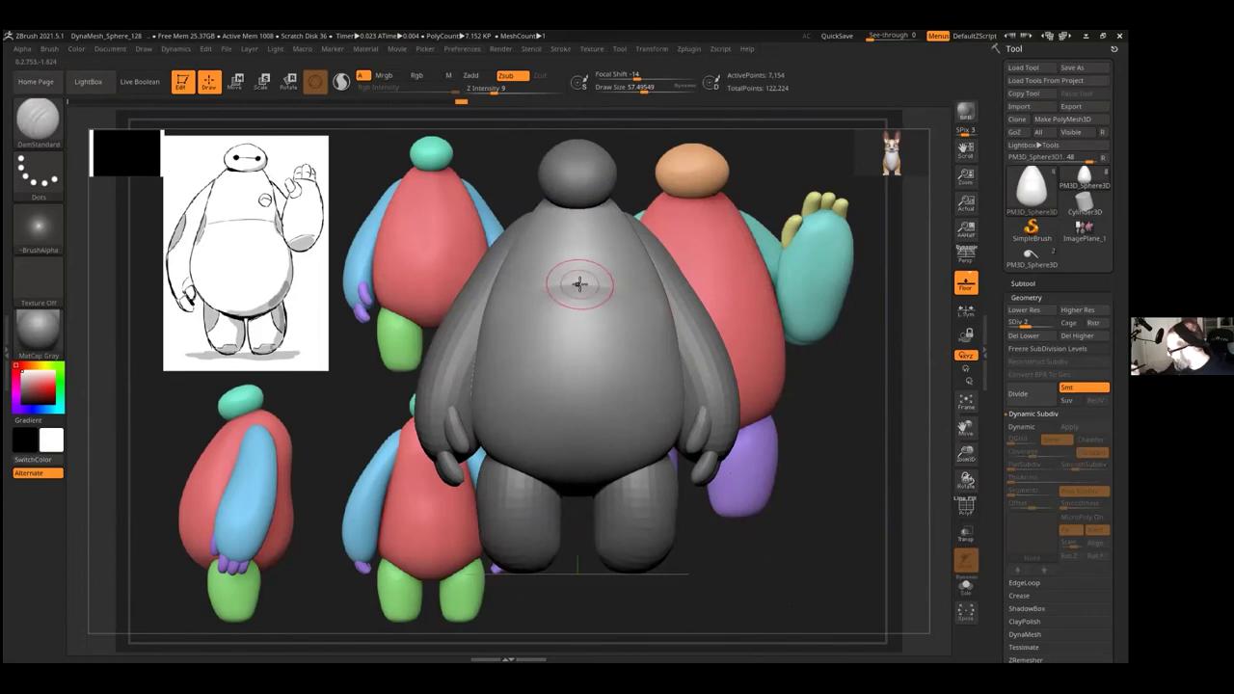
pyautogui.click(1039, 324)
pyautogui.moveTo(578, 286); pyautogui.dragTo(643, 300)
pyautogui.moveTo(812, 314)
pyautogui.mouseDown()
pyautogui.moveTo(675, 319)
pyautogui.moveTo(831, 341)
pyautogui.moveTo(805, 337)
pyautogui.mouseUp()
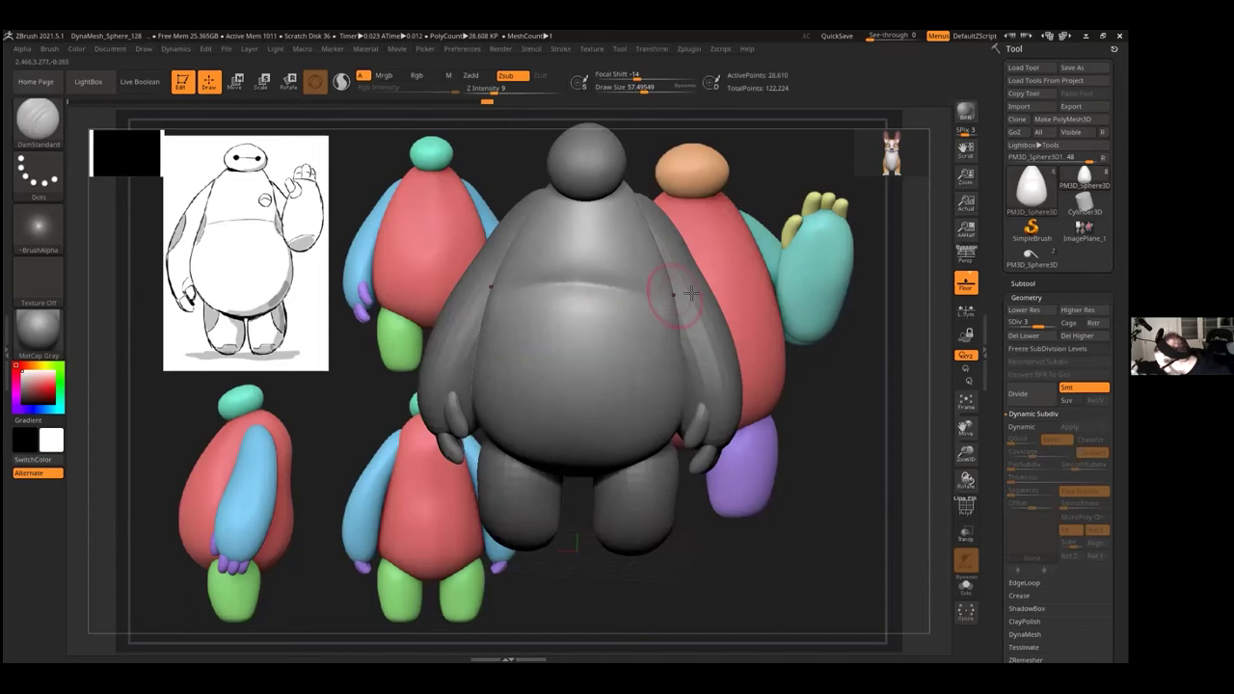
# Step: Raise the body to subdivision level 4, smooth the recarved chest crease and check it from the side and front
pyautogui.press('d')
pyautogui.moveTo(806, 400); pyautogui.dragTo(797, 378)
pyautogui.moveTo(592, 284)
pyautogui.keyDown('shift'); pyautogui.mouseDown()
pyautogui.moveTo(543, 287)
pyautogui.moveTo(526, 315)
pyautogui.mouseUp(); pyautogui.keyUp('shift')
pyautogui.moveTo(640, 323)
pyautogui.keyDown('shift'); pyautogui.mouseDown()
pyautogui.moveTo(650, 298)
pyautogui.moveTo(606, 278)
pyautogui.moveTo(527, 283)
pyautogui.mouseUp(); pyautogui.keyUp('shift')
pyautogui.moveTo(789, 317); pyautogui.dragTo(703, 470)
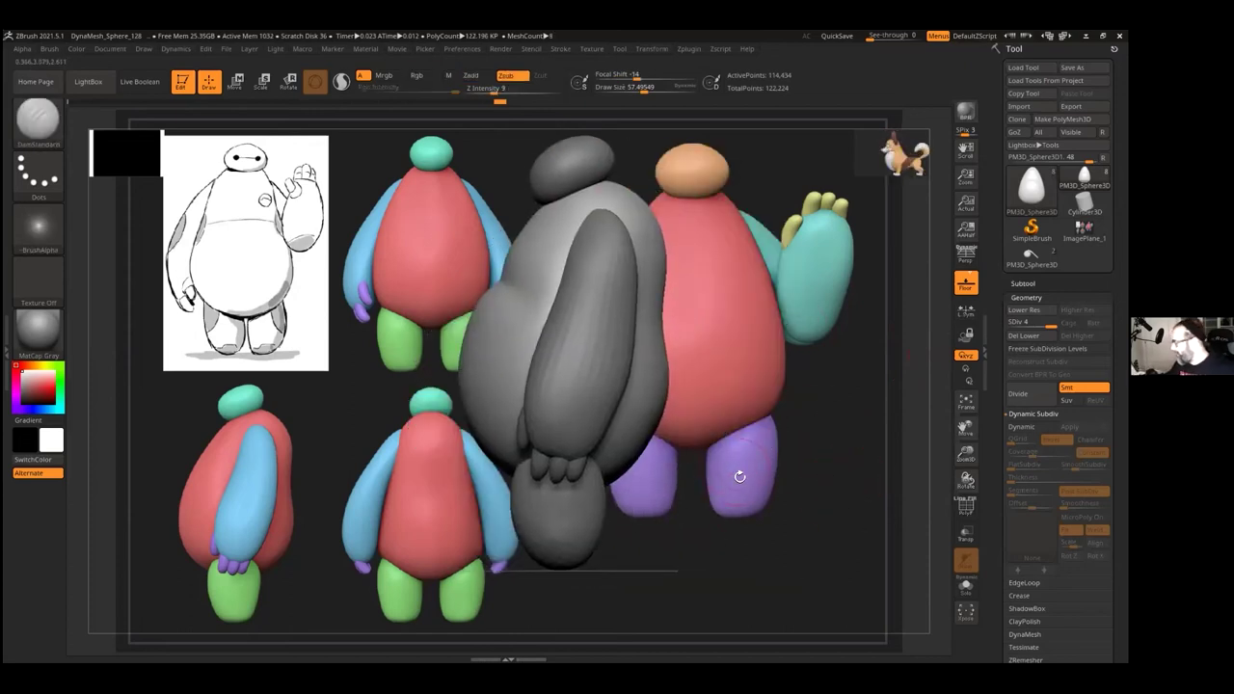
pyautogui.moveTo(770, 421); pyautogui.dragTo(766, 513, button='right')
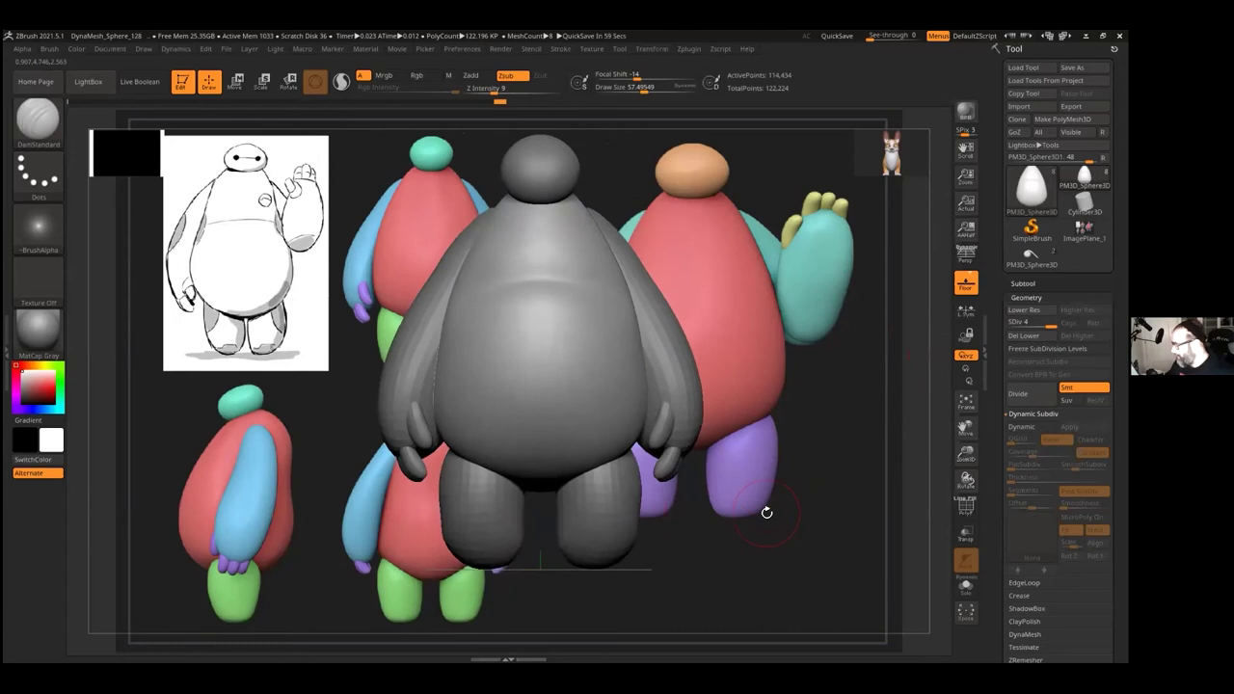
pyautogui.keyDown('alt'); pyautogui.moveTo(783, 356); pyautogui.dragTo(770, 400, button='right'); pyautogui.keyUp('alt')
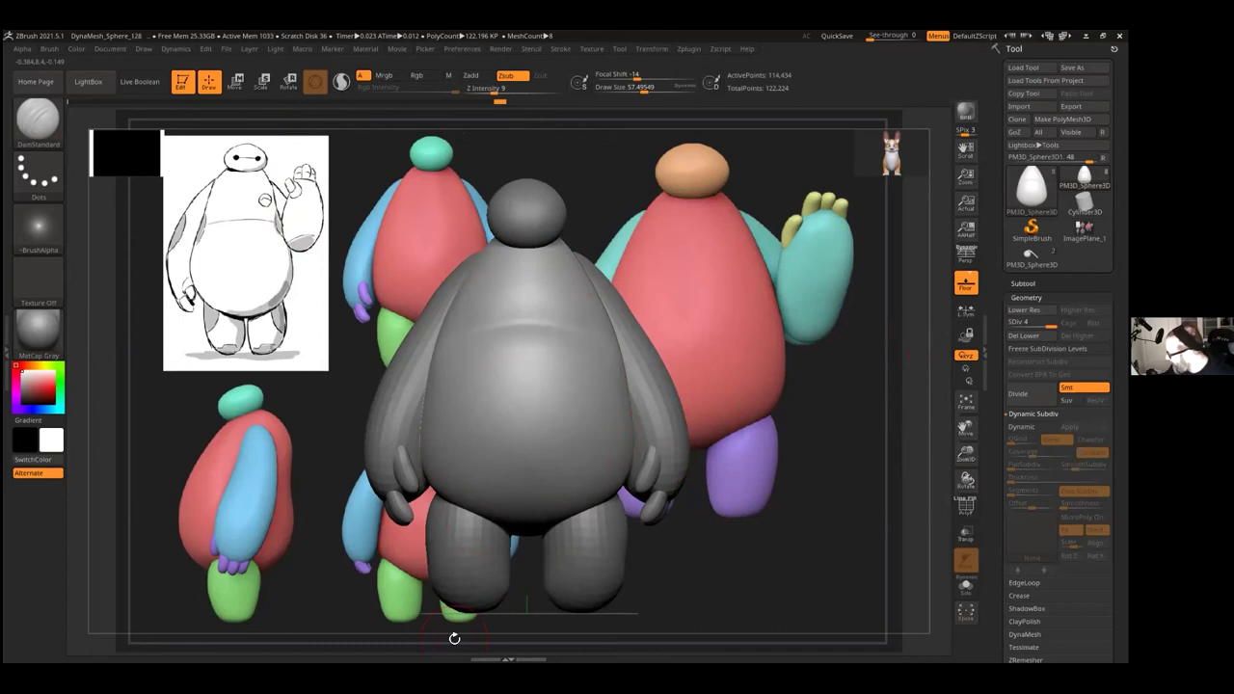
# Step: Make the head the active subtool and quick-save the project
pyautogui.keyDown('alt'); pyautogui.click(529, 231); pyautogui.keyUp('alt')
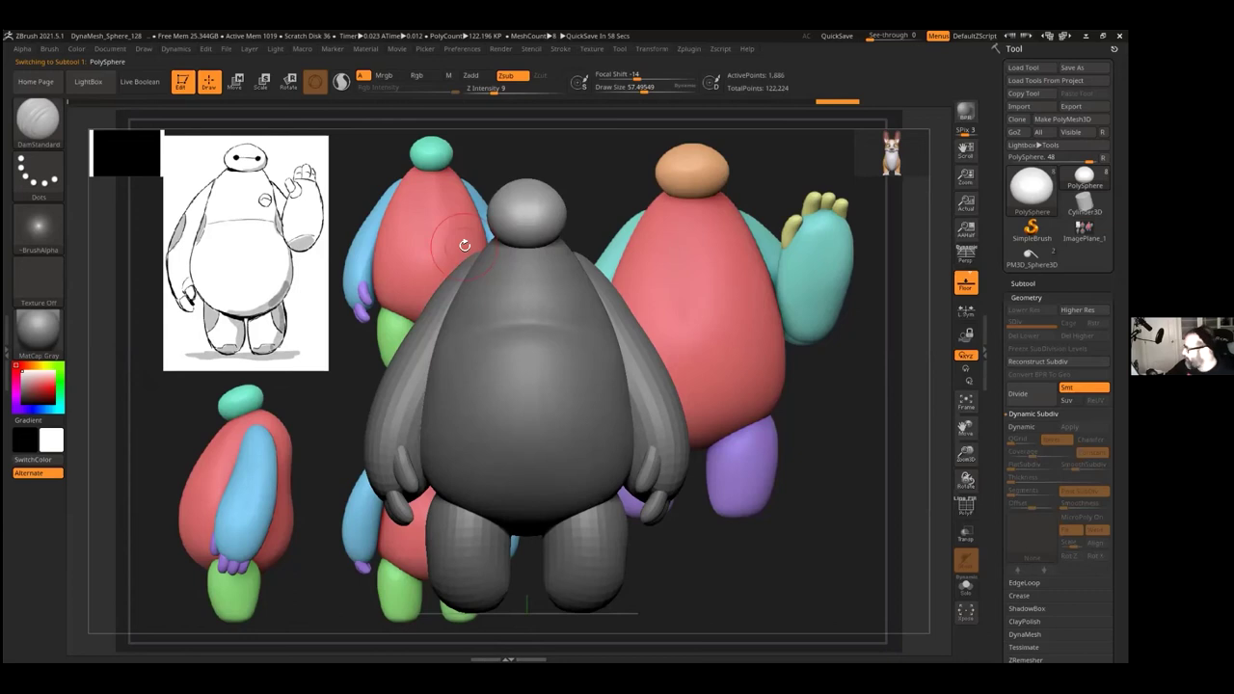
pyautogui.click(838, 36)
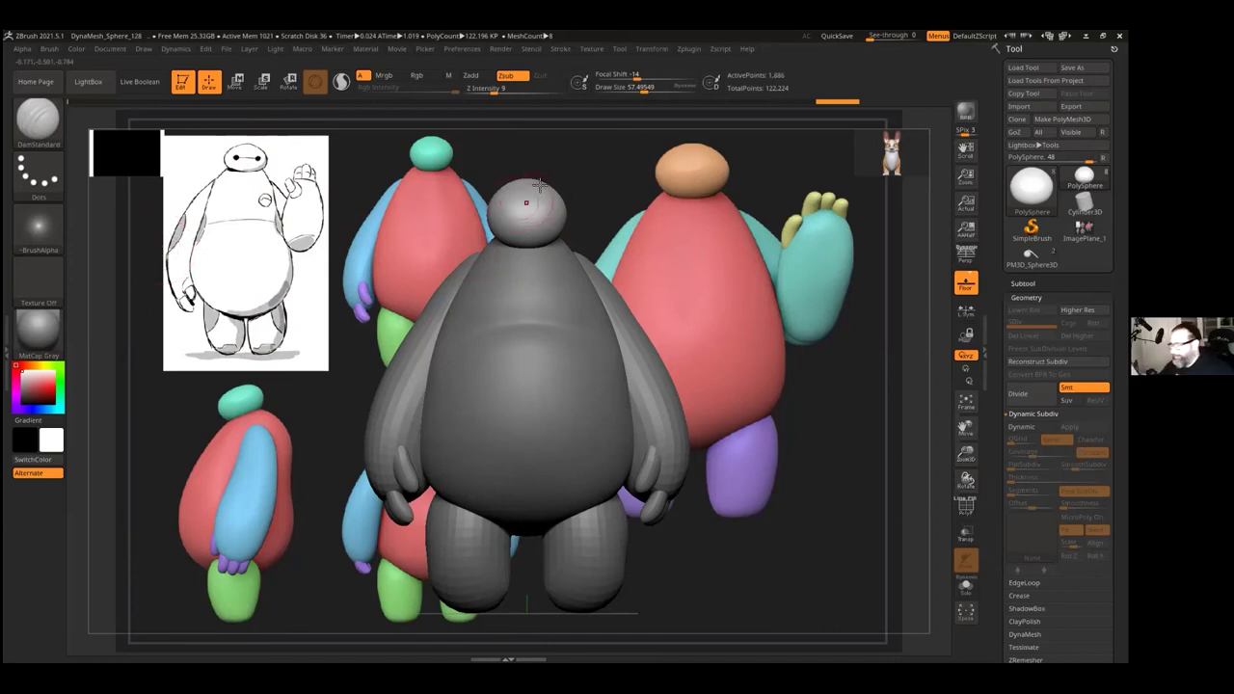
# Step: Preview dynamic subdivision on the head, switch it off and display the head's polyframe
pyautogui.press('d')
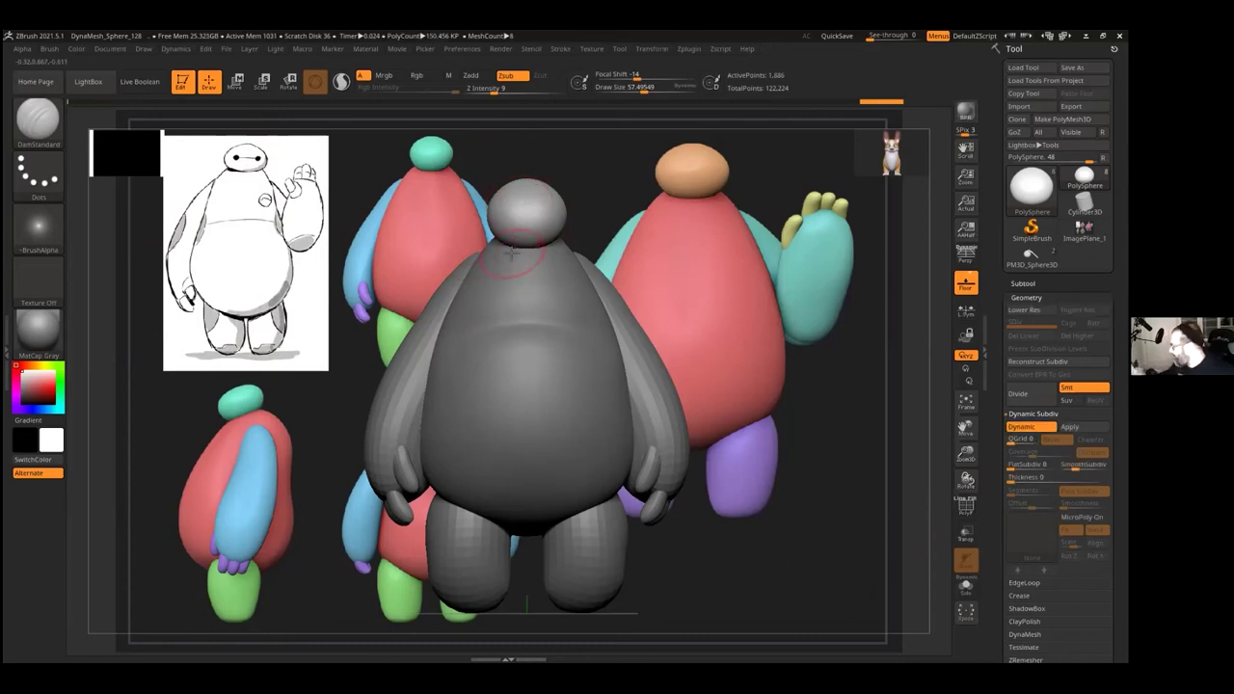
pyautogui.hotkey('shift', 'd')
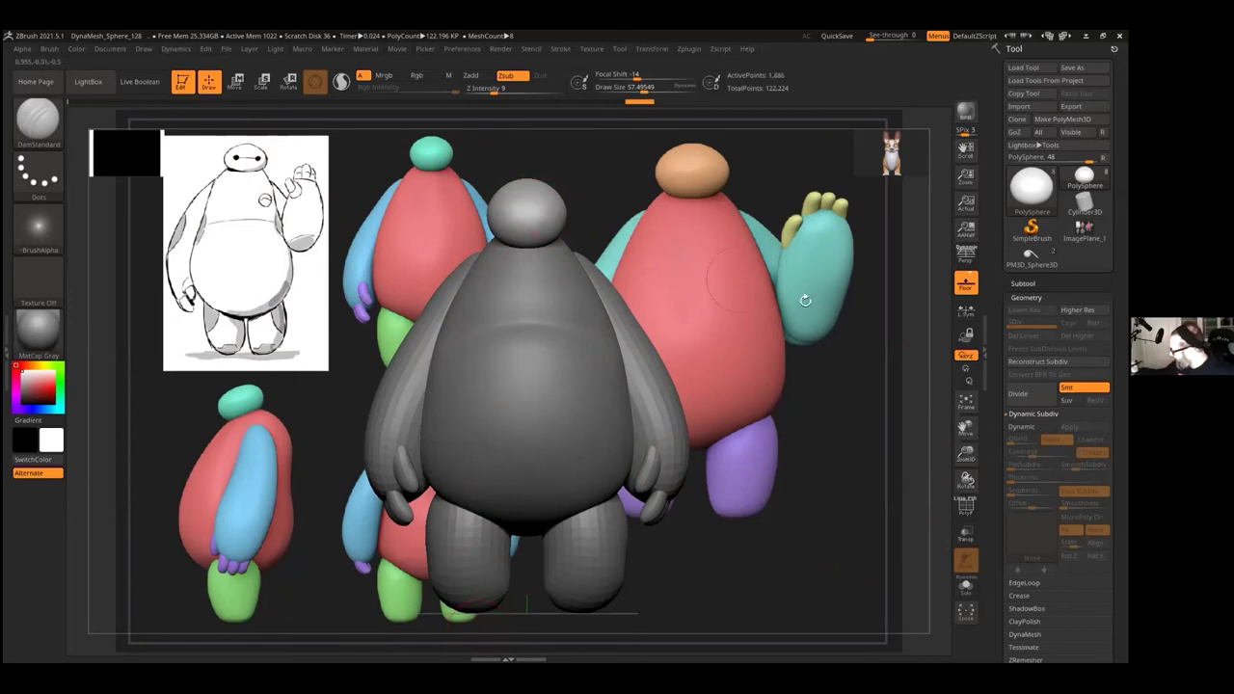
pyautogui.click(966, 509)
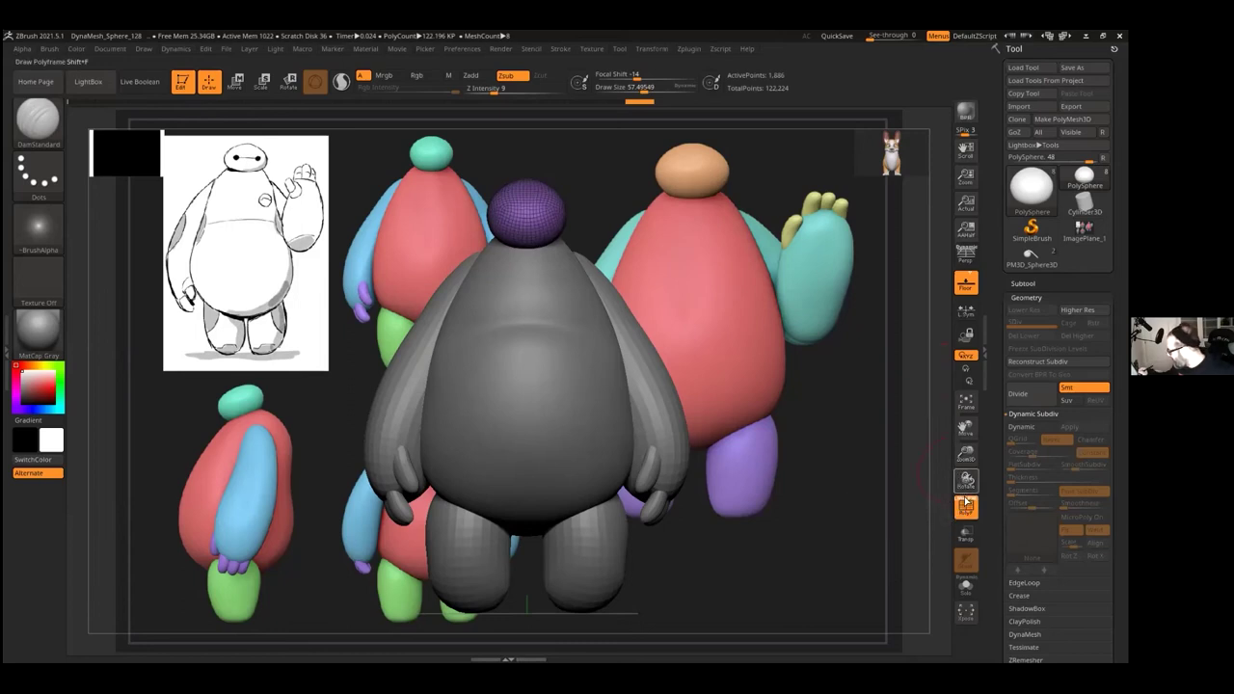
# Step: Hide the head's polyframe and subdivide the head to level 3
pyautogui.click(964, 509)
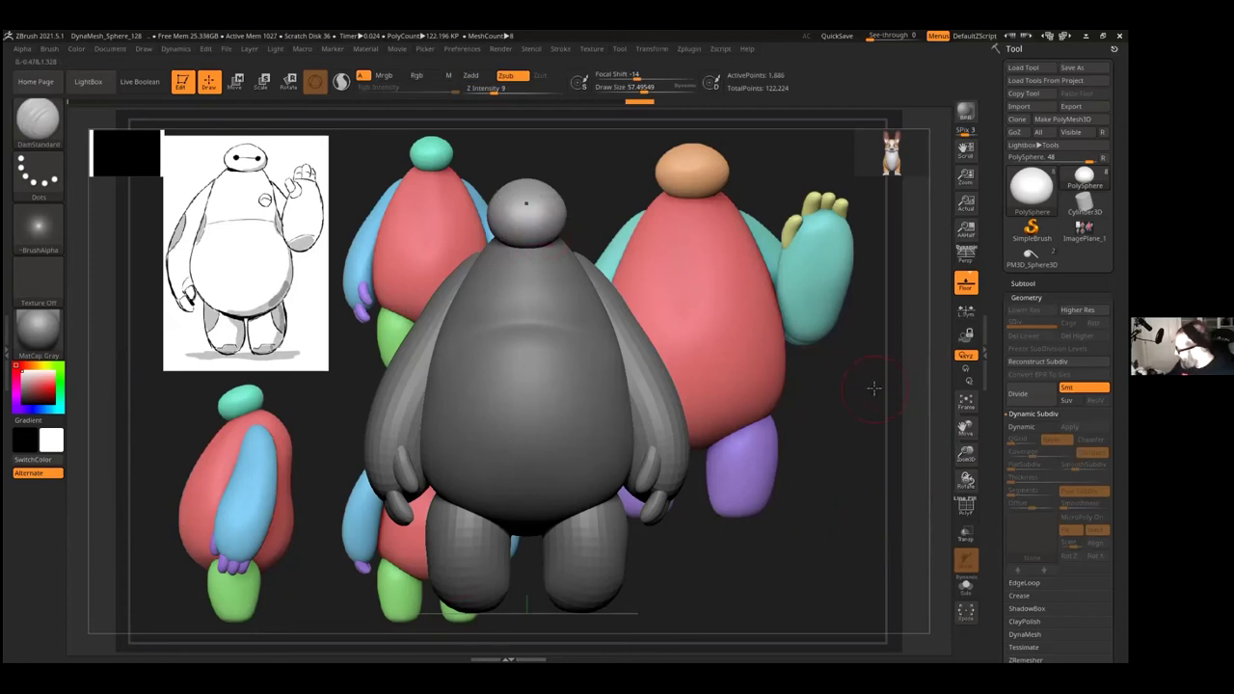
pyautogui.click(1029, 393)
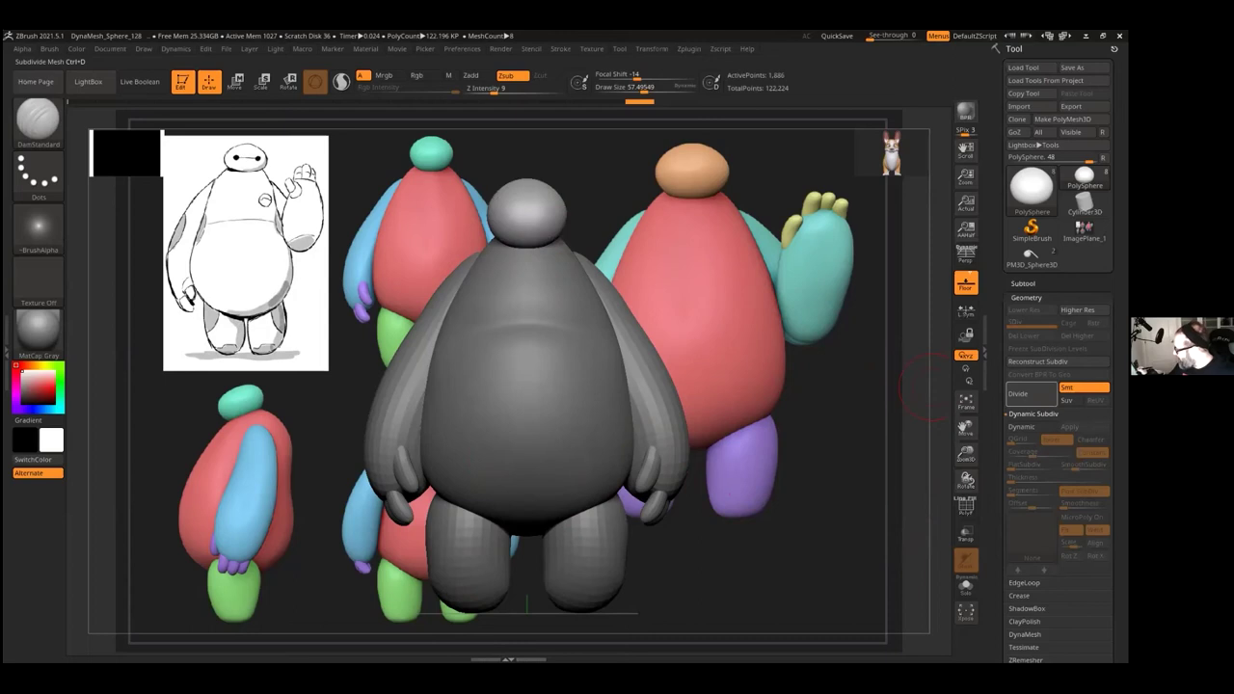
pyautogui.click(1007, 393)
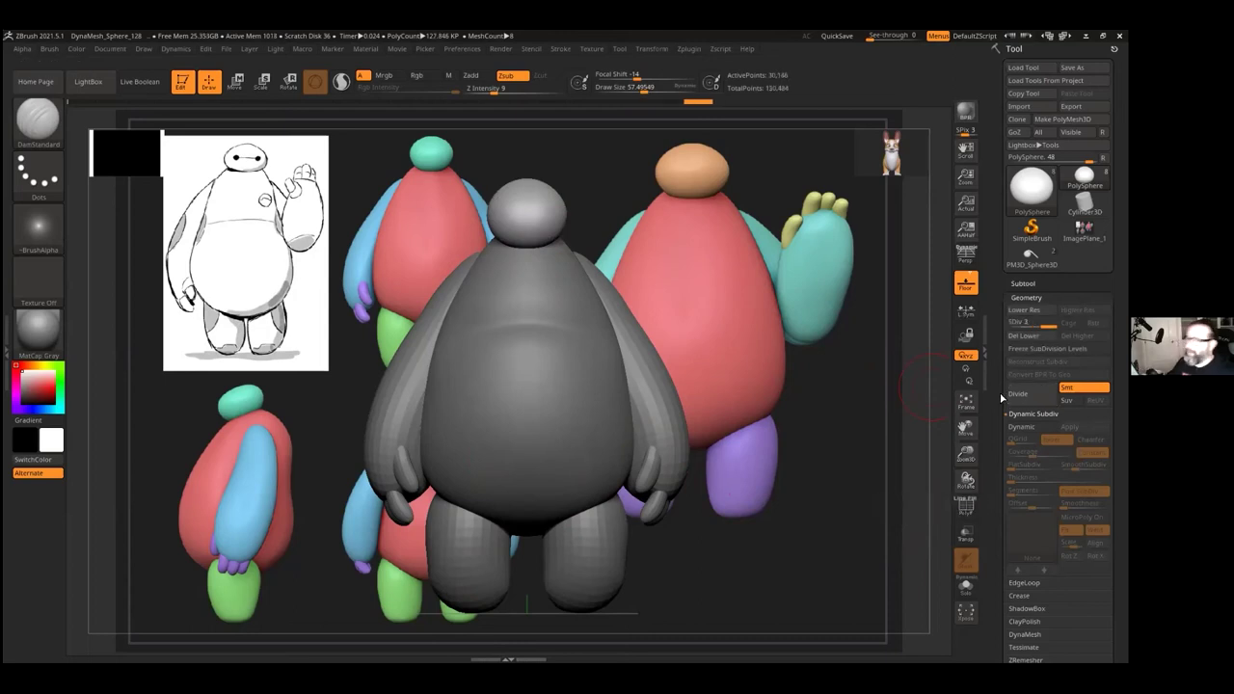
# Step: Mask two mirrored eye spots and a horizontal band across the head at a draw size of about 32
pyautogui.moveTo(644, 88); pyautogui.dragTo(637, 88)
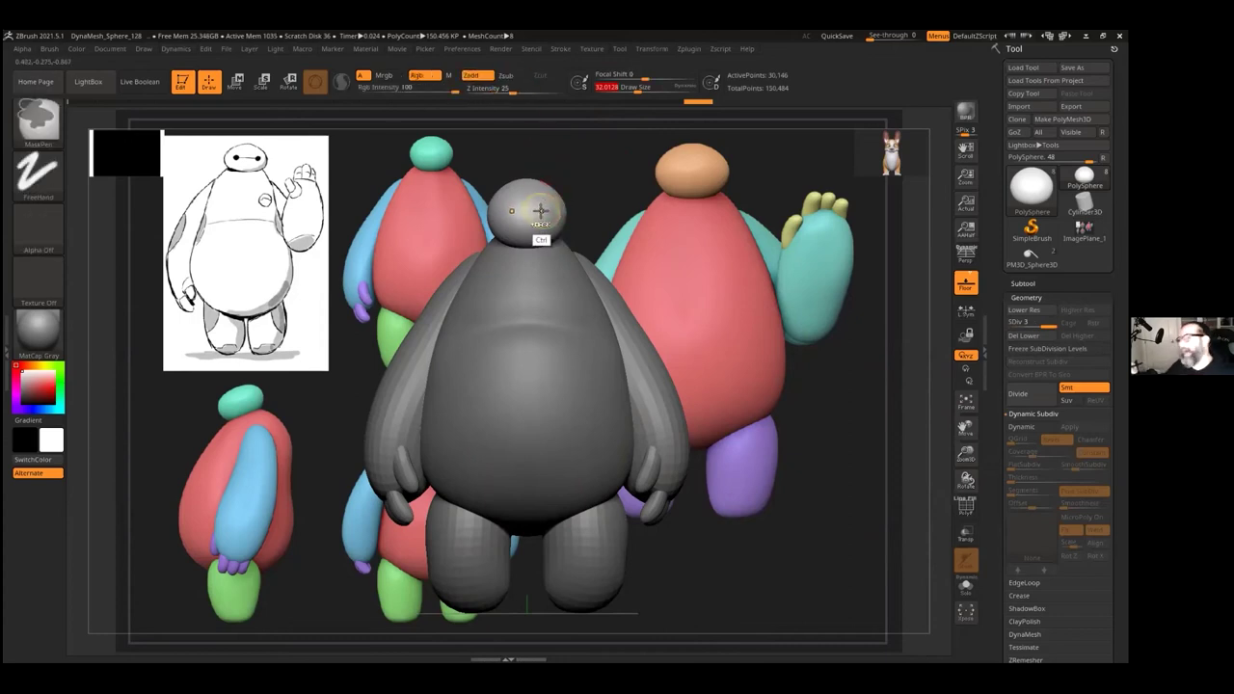
pyautogui.keyDown('ctrl'); pyautogui.moveTo(539, 214); pyautogui.dragTo(546, 220); pyautogui.keyUp('ctrl')
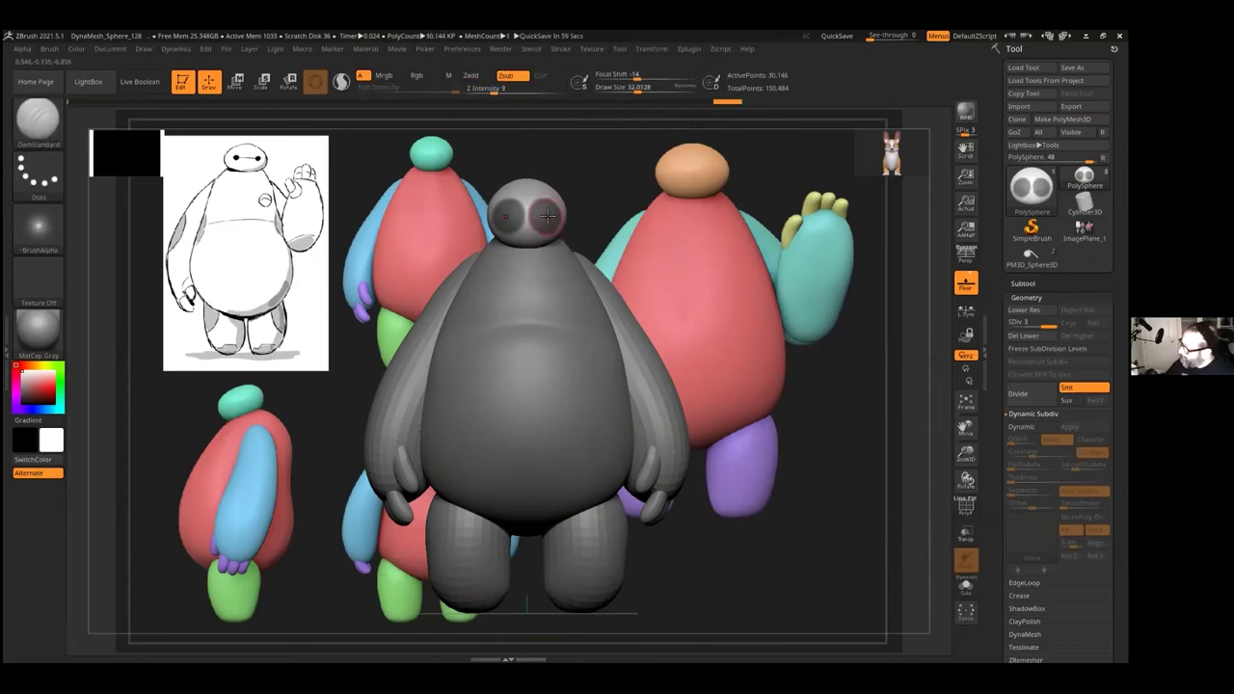
pyautogui.keyDown('ctrl'); pyautogui.moveTo(604, 149); pyautogui.dragTo(420, 189); pyautogui.keyUp('ctrl')
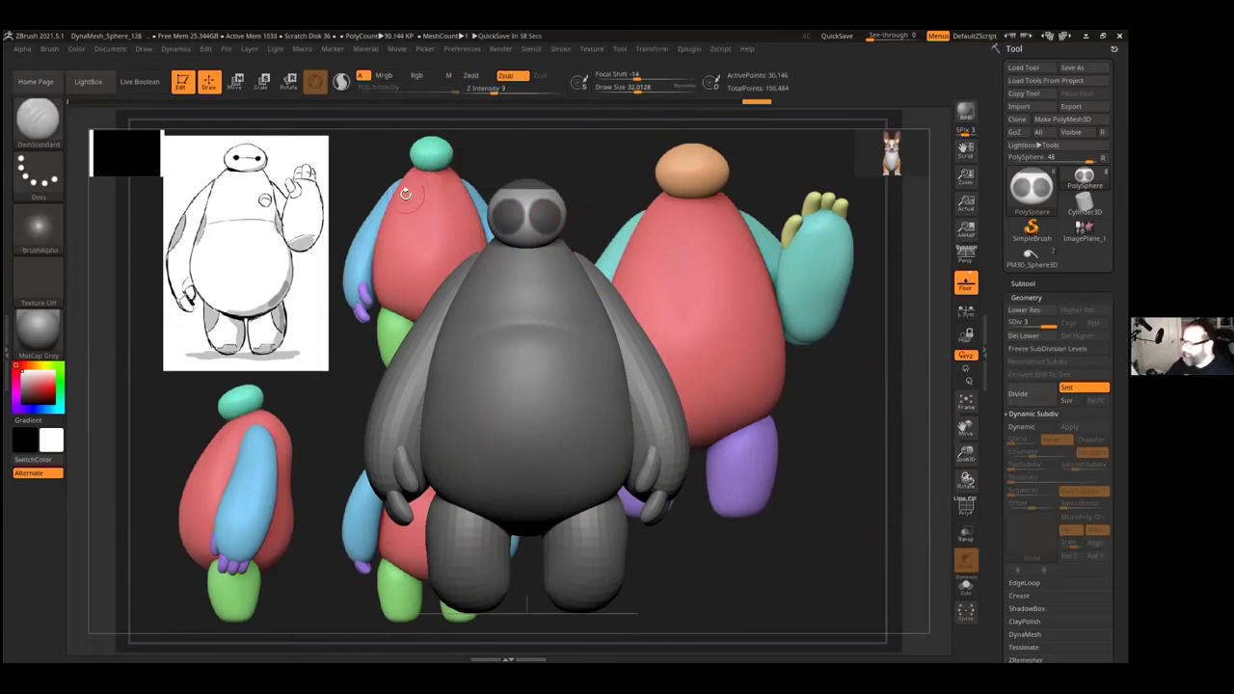
# Step: Switch to the Standard brush and clear the mask from the head
pyautogui.press('b')
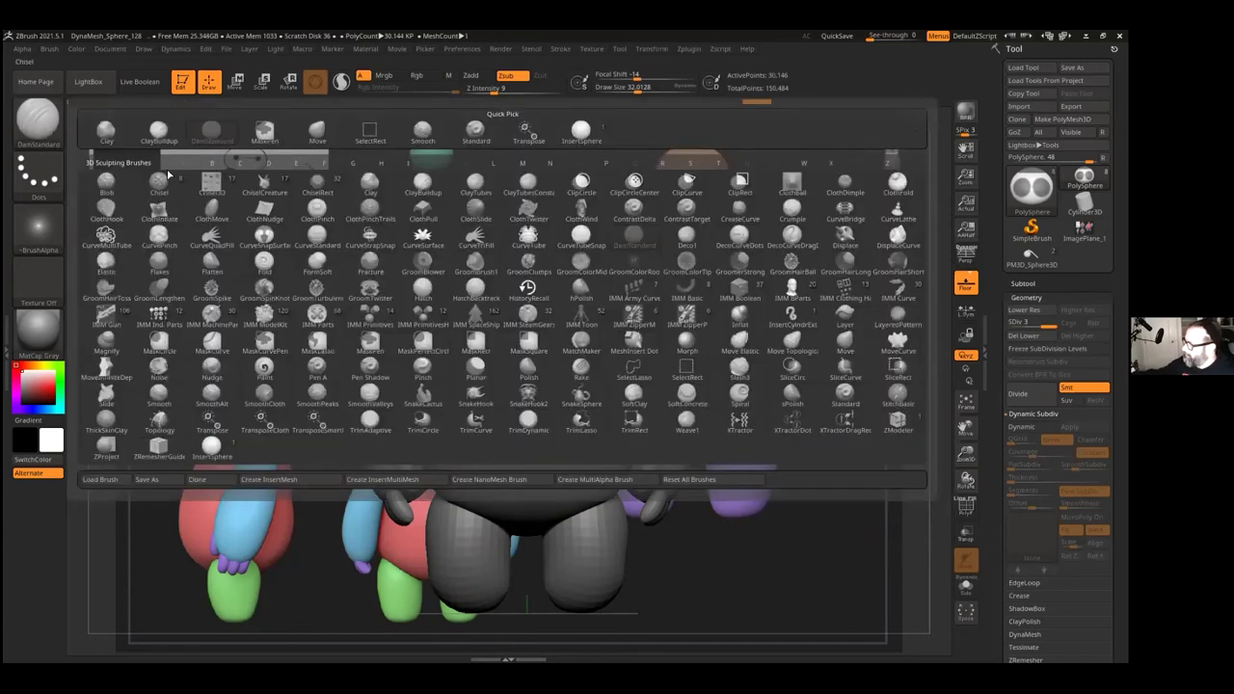
pyautogui.click(488, 137)
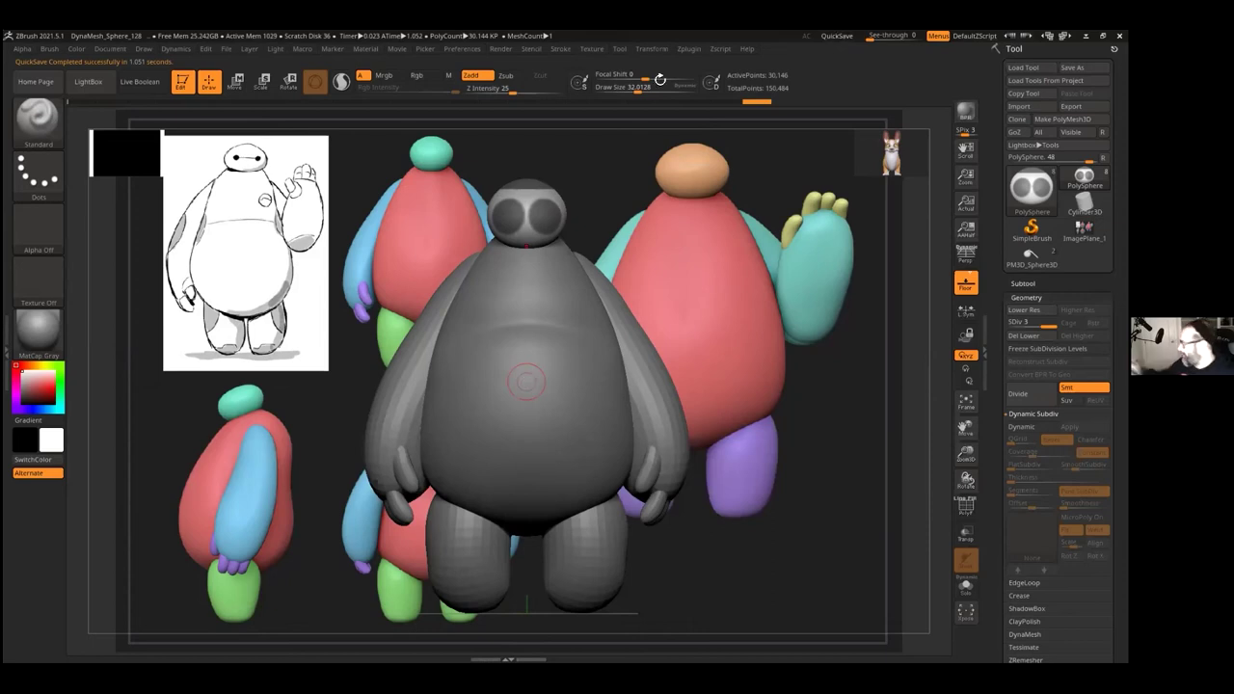
pyautogui.moveTo(546, 214)
pyautogui.mouseDown()
pyautogui.moveTo(536, 223)
pyautogui.moveTo(617, 192)
pyautogui.moveTo(599, 189)
pyautogui.moveTo(648, 203)
pyautogui.moveTo(584, 181)
pyautogui.moveTo(617, 182)
pyautogui.mouseUp()
pyautogui.moveTo(726, 225)
pyautogui.mouseDown()
pyautogui.moveTo(721, 254)
pyautogui.moveTo(681, 245)
pyautogui.moveTo(731, 263)
pyautogui.moveTo(669, 268)
pyautogui.moveTo(705, 306)
pyautogui.moveTo(692, 253)
pyautogui.moveTo(697, 322)
pyautogui.moveTo(708, 328)
pyautogui.mouseUp()
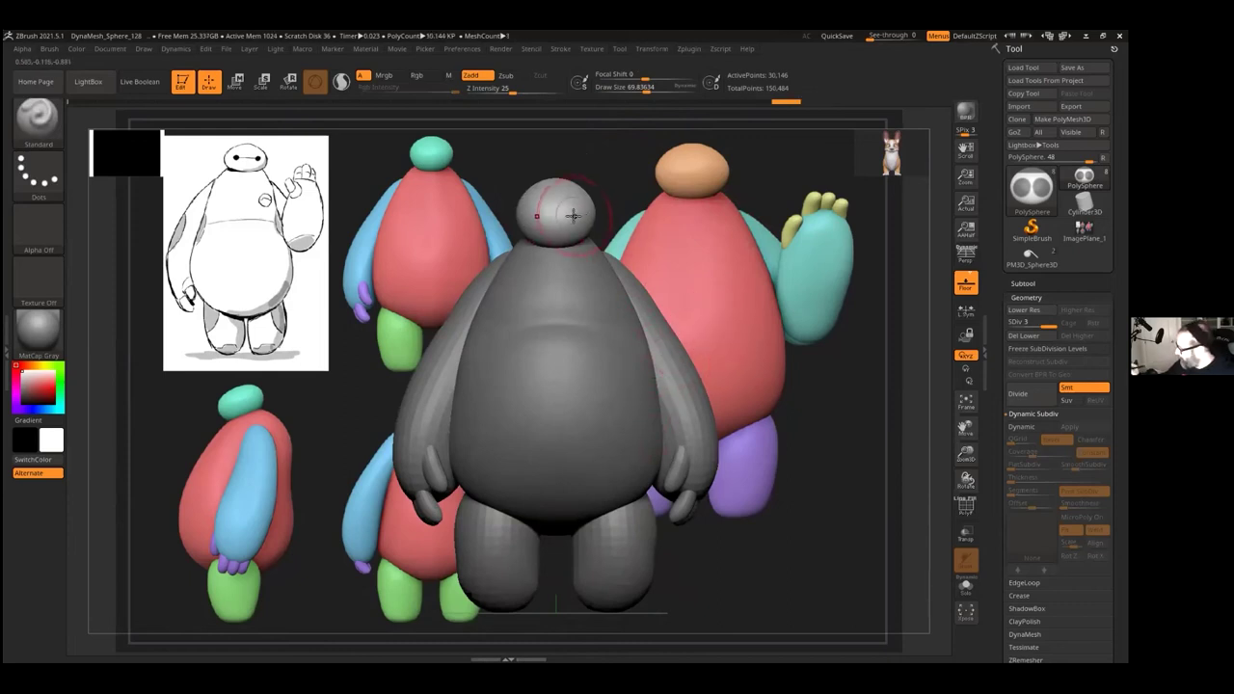
# Step: Subdivide the head two more times to level 5
pyautogui.click(639, 87)
pyautogui.hotkey('ctrl', 'd')
pyautogui.hotkey('ctrl', 'd')
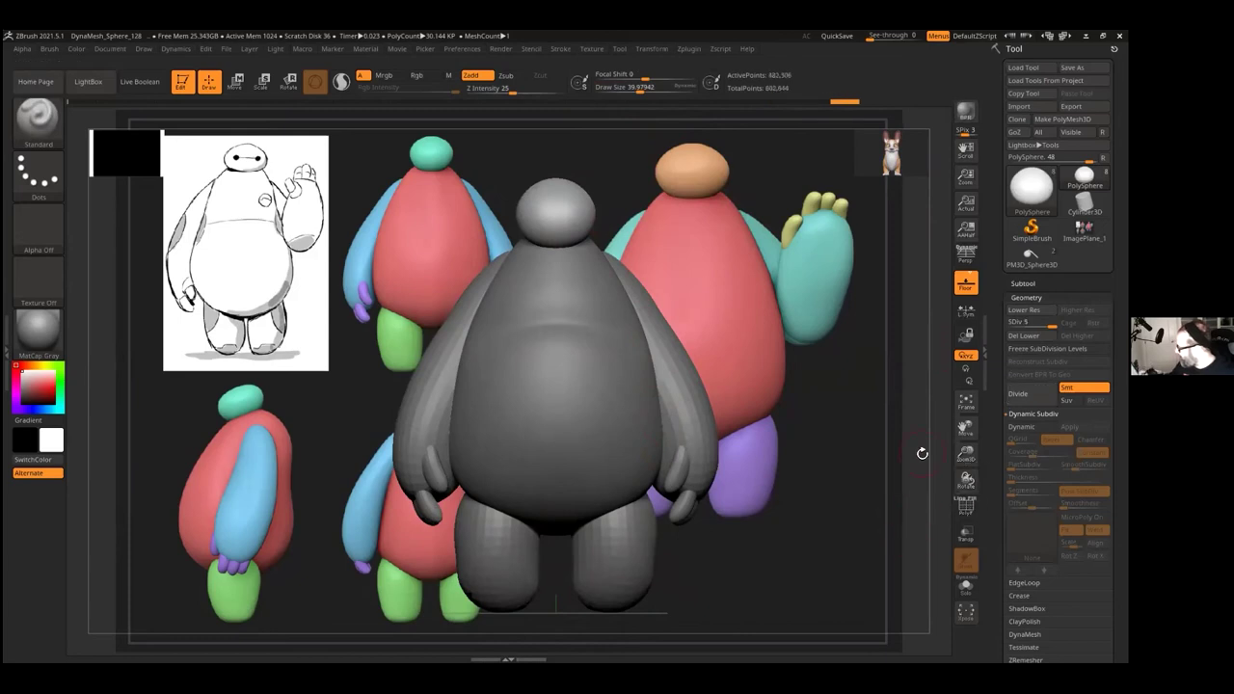
# Step: Mask two small mirrored eye spots on the face at a draw size of about 18.6, redoing the first attempt
pyautogui.moveTo(644, 92); pyautogui.dragTo(630, 88)
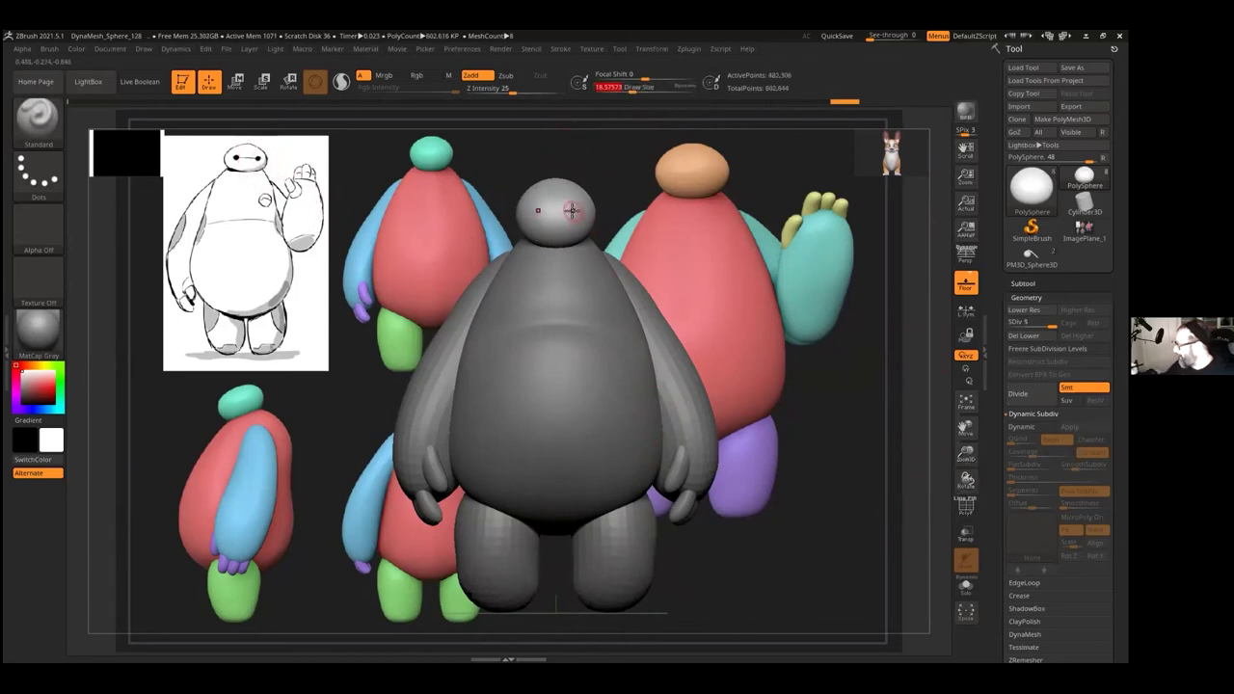
pyautogui.keyDown('ctrl'); pyautogui.moveTo(572, 210); pyautogui.dragTo(572, 212); pyautogui.keyUp('ctrl')
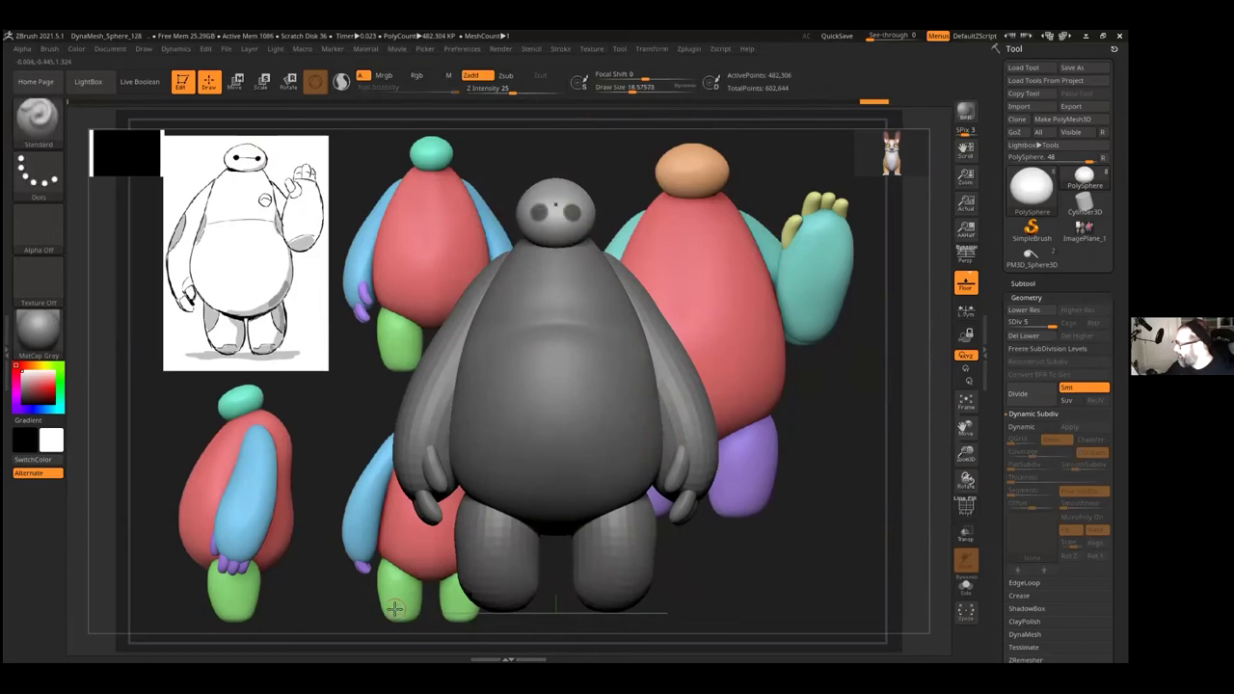
pyautogui.hotkey('ctrl', 'z')
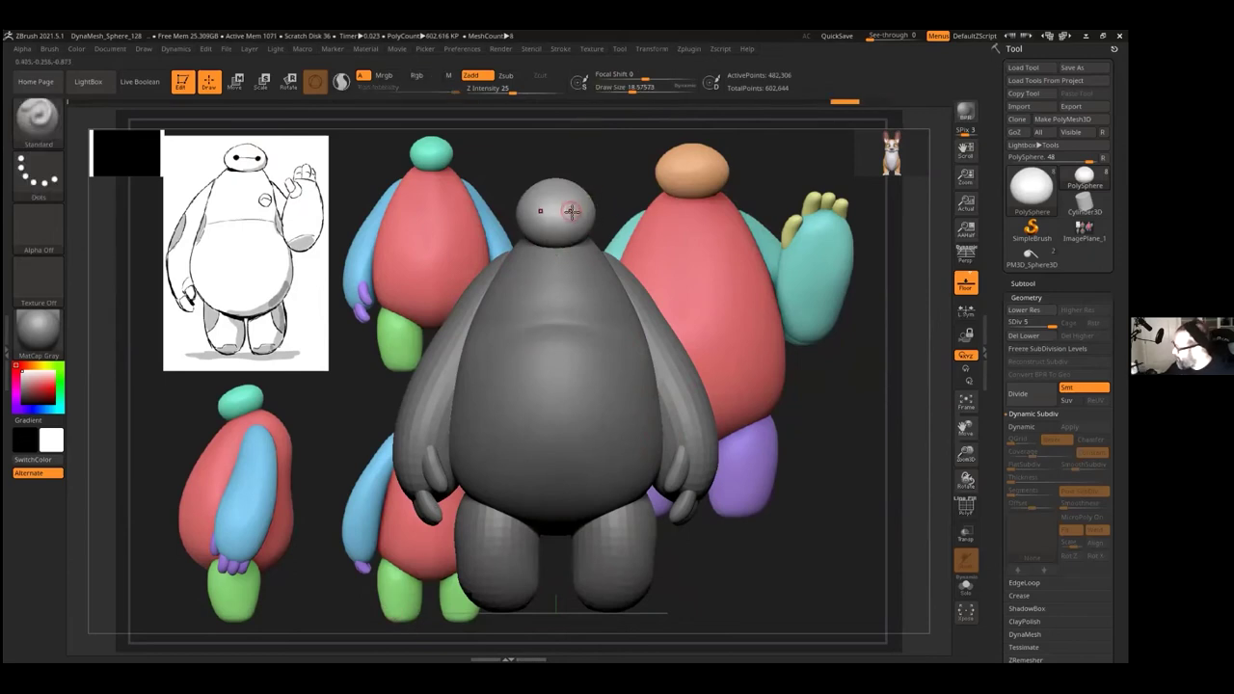
pyautogui.keyDown('ctrl'); pyautogui.moveTo(573, 212); pyautogui.dragTo(573, 212); pyautogui.keyUp('ctrl')
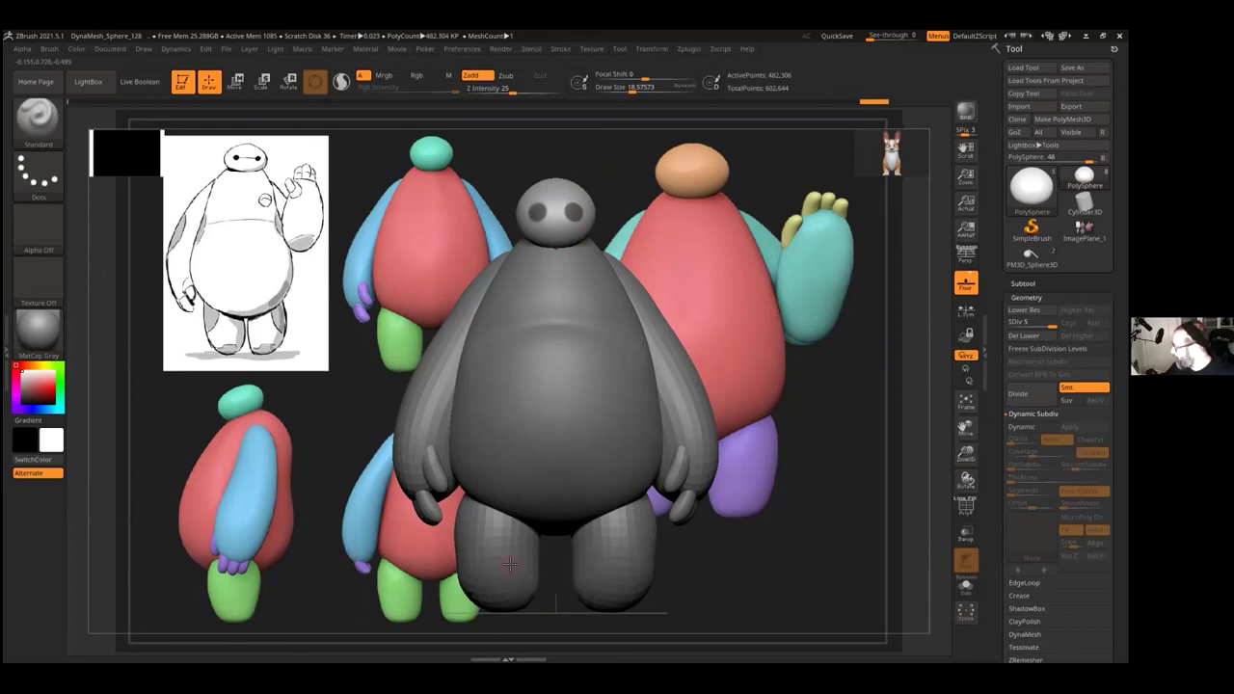
pyautogui.keyDown('alt'); pyautogui.moveTo(735, 294); pyautogui.dragTo(661, 298); pyautogui.keyUp('alt')
pyautogui.moveTo(966, 452); pyautogui.dragTo(969, 468)
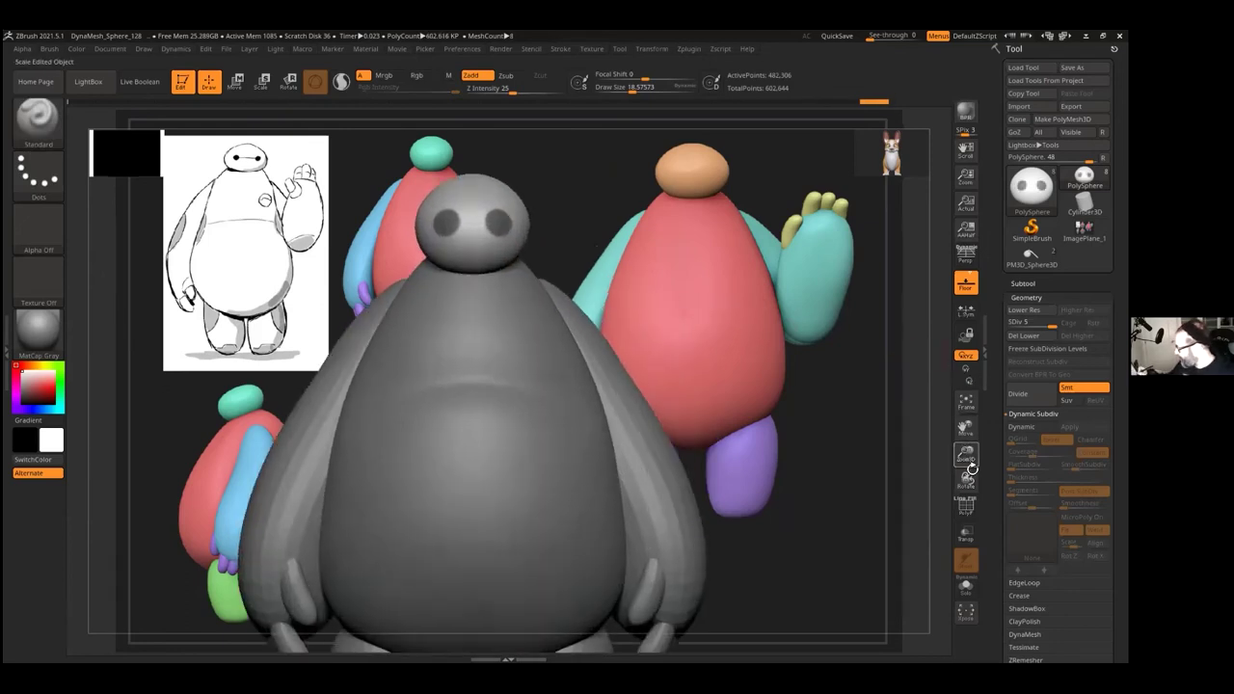
pyautogui.keyDown('alt'); pyautogui.moveTo(713, 336); pyautogui.dragTo(781, 332); pyautogui.keyUp('alt')
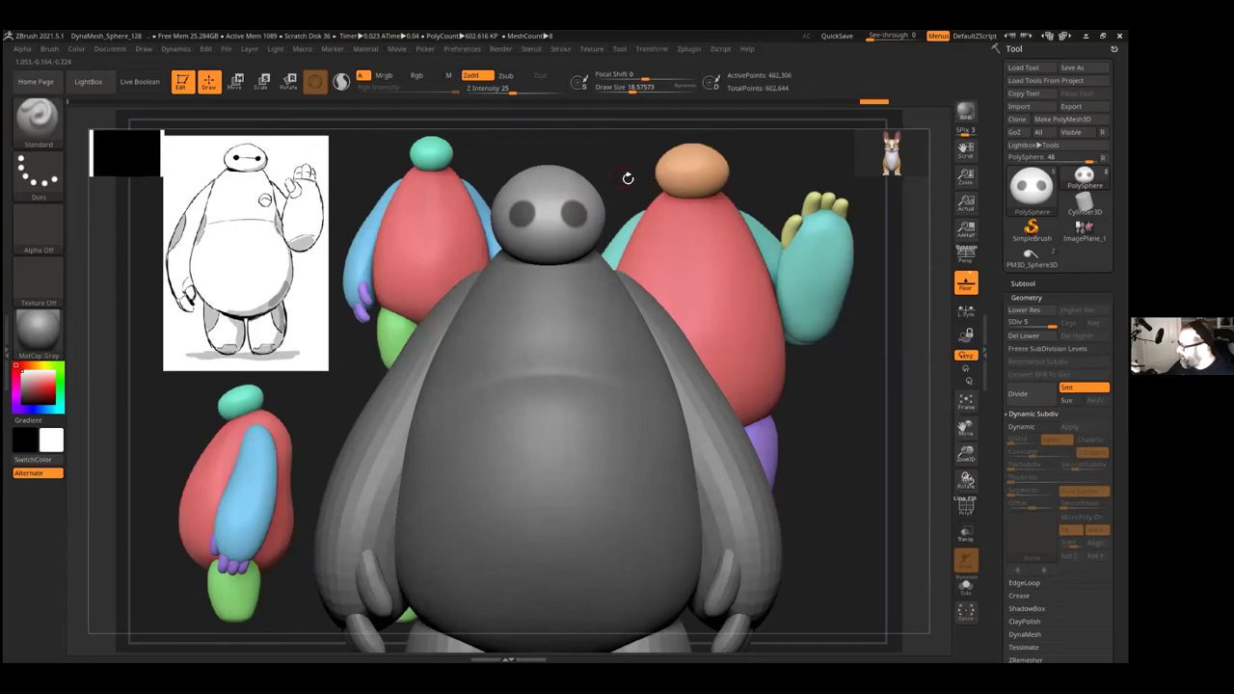
pyautogui.press('ctrl')
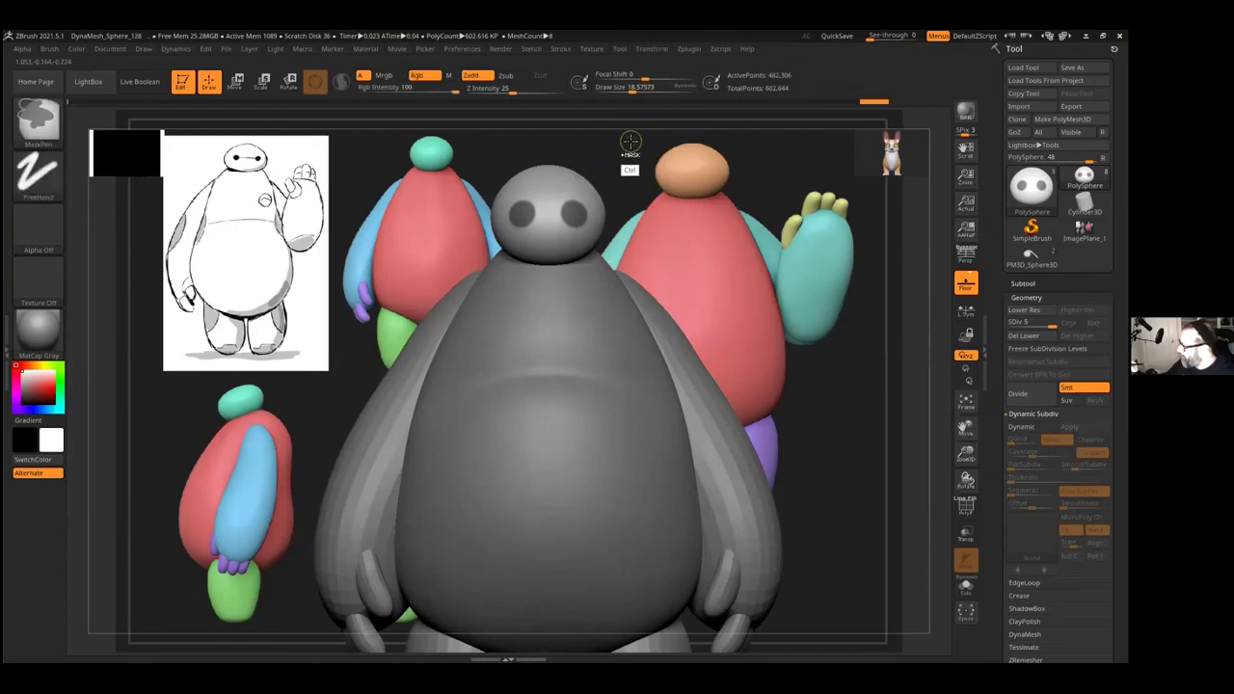
pyautogui.keyDown('ctrl'); pyautogui.moveTo(560, 157); pyautogui.dragTo(460, 219); pyautogui.keyUp('ctrl')
pyautogui.hotkey('ctrl', 'z')
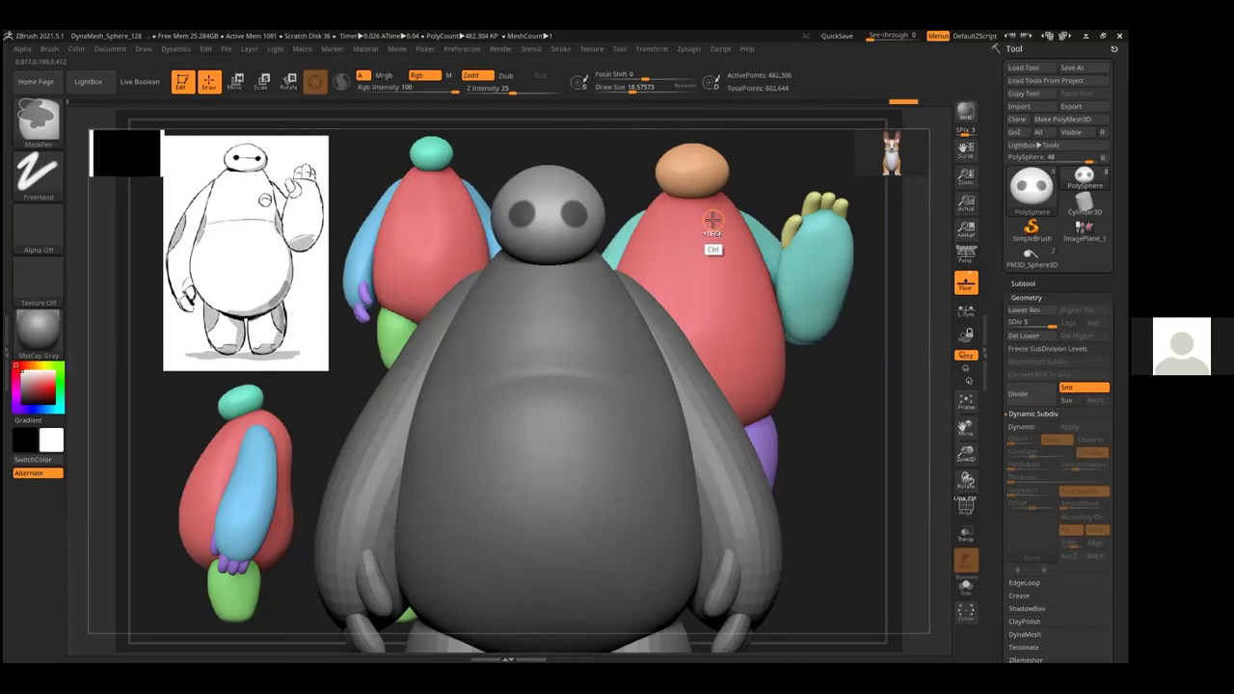
pyautogui.keyDown('ctrl'); pyautogui.click(712, 226); pyautogui.keyUp('ctrl')
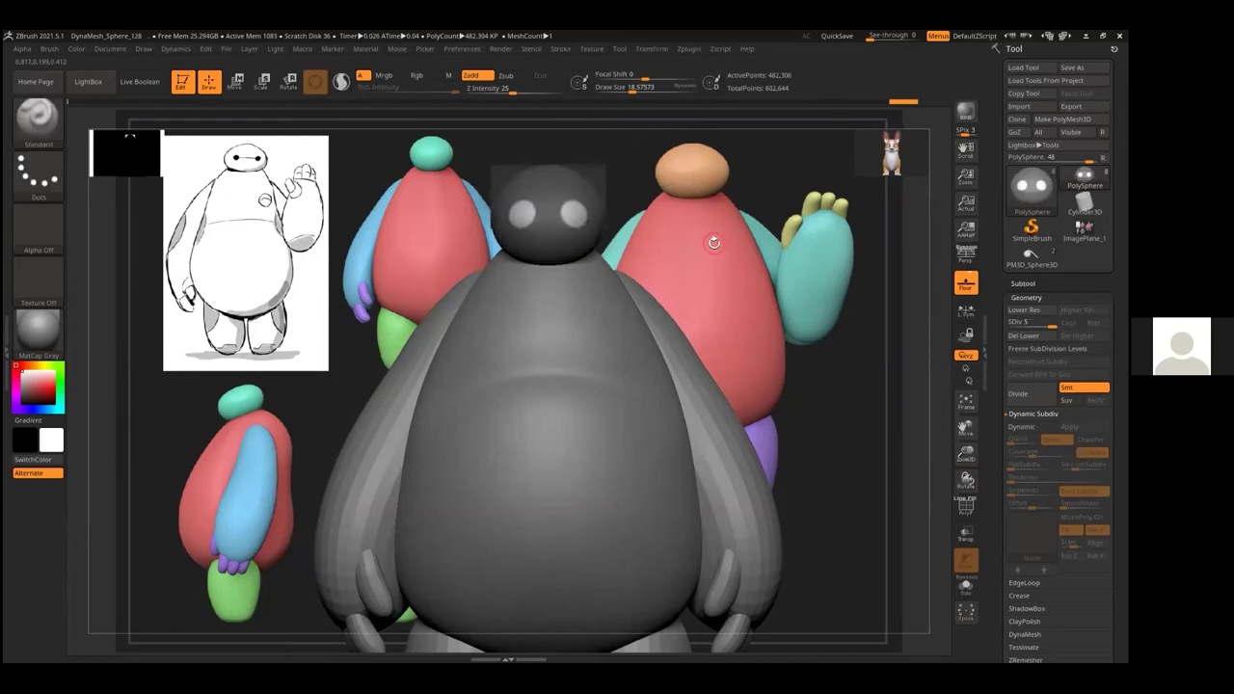
pyautogui.keyDown('ctrl'); pyautogui.click(681, 210); pyautogui.keyUp('ctrl')
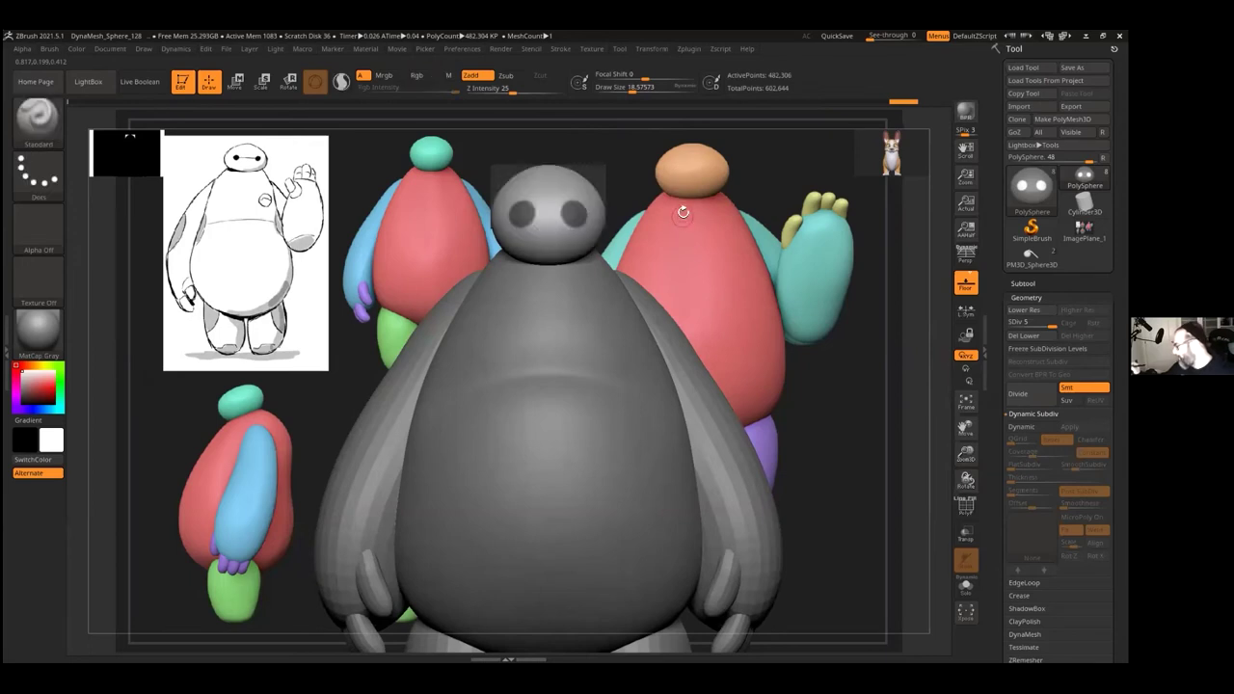
# Step: Try masking a thin horizontal band through the two eye spots and undo it
pyautogui.press('ctrl')
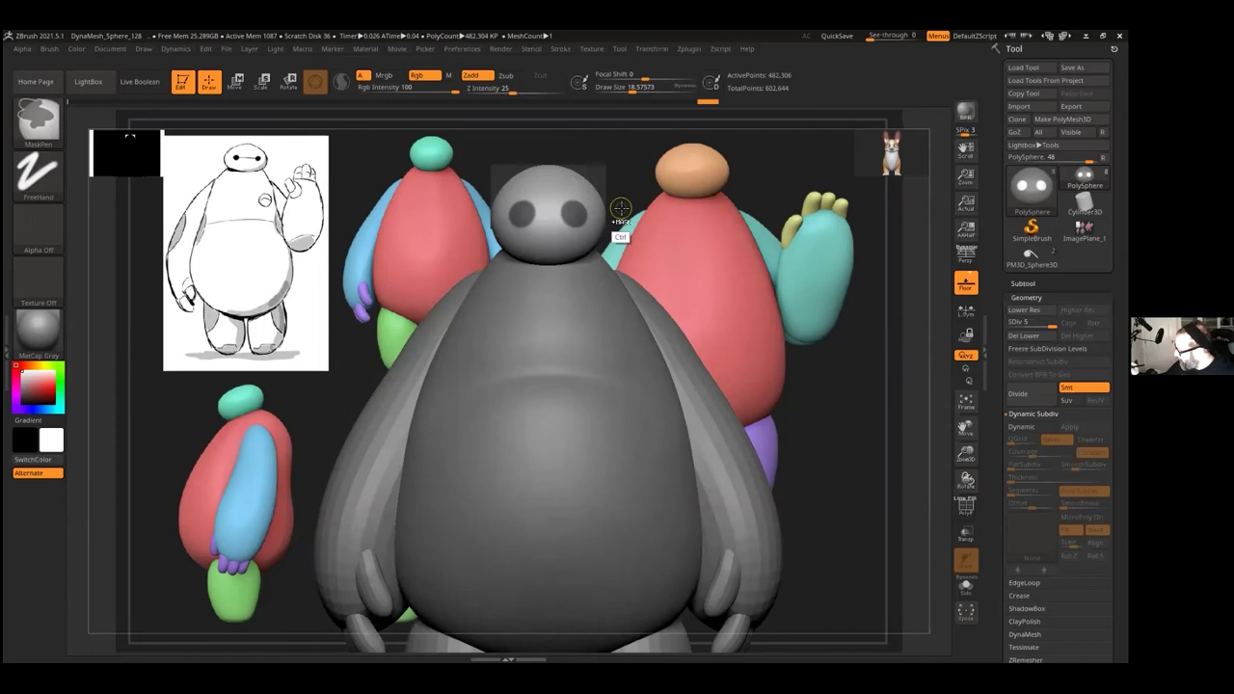
pyautogui.moveTo(620, 210)
pyautogui.keyDown('ctrl'); pyautogui.mouseDown()
pyautogui.moveTo(467, 218)
pyautogui.moveTo(509, 214)
pyautogui.mouseUp(); pyautogui.keyUp('ctrl')
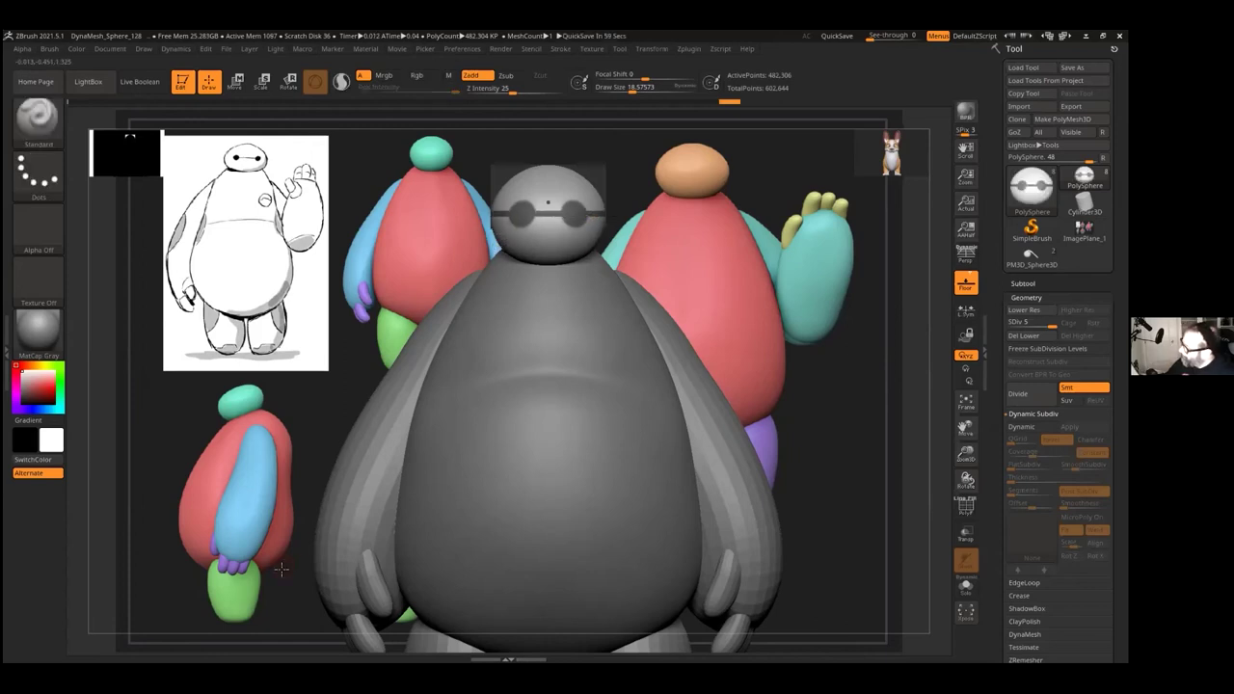
pyautogui.hotkey('ctrl', 'z')
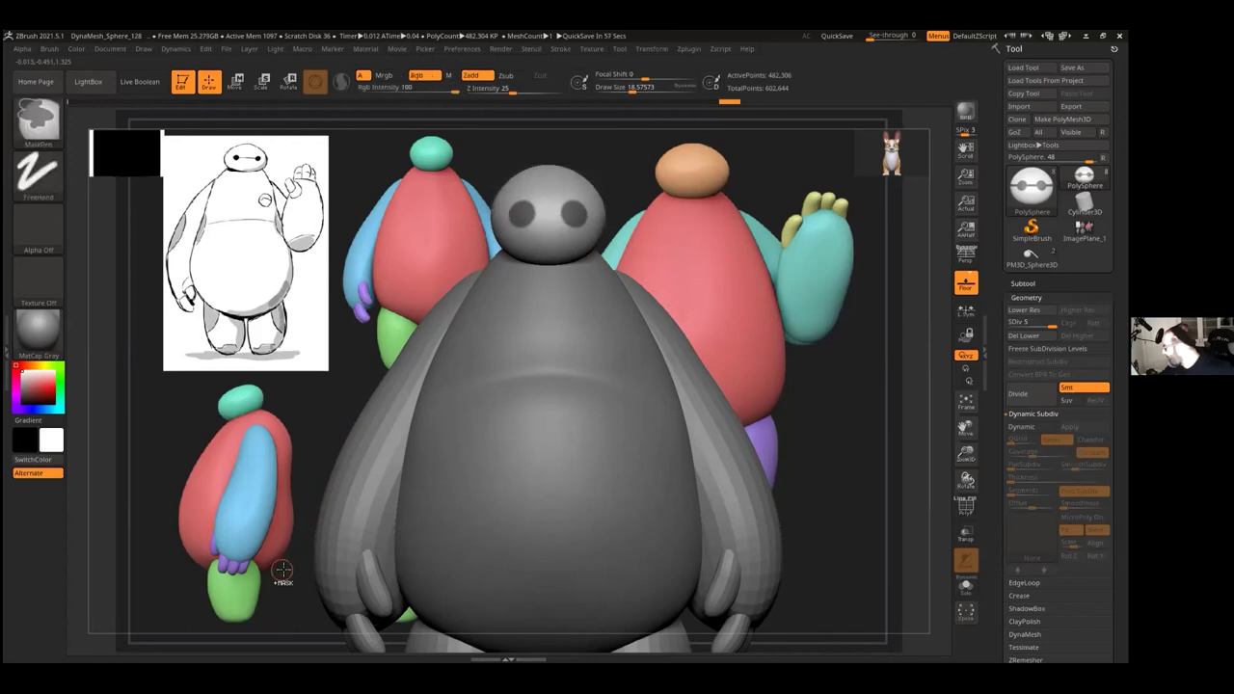
# Step: Subdivide the head once more to level 6
pyautogui.keyDown('ctrl'); pyautogui.click(760, 338); pyautogui.keyUp('ctrl')
pyautogui.keyDown('ctrl'); pyautogui.click(762, 348); pyautogui.keyUp('ctrl')
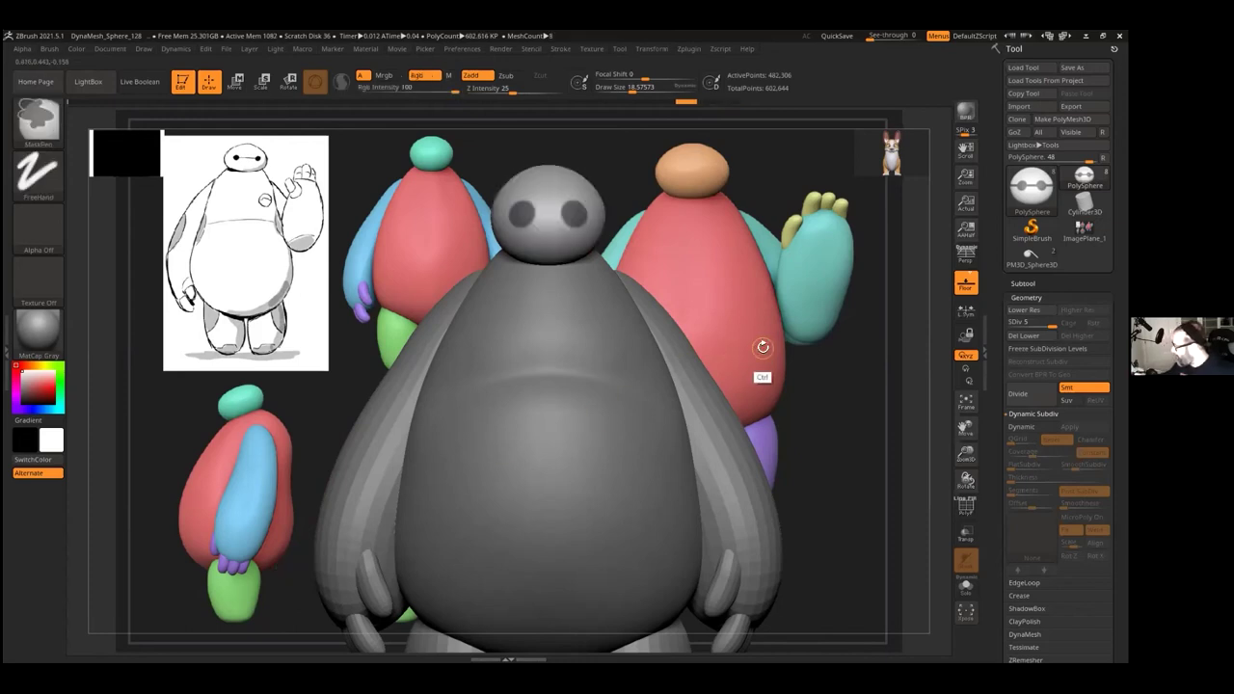
pyautogui.click(1018, 393)
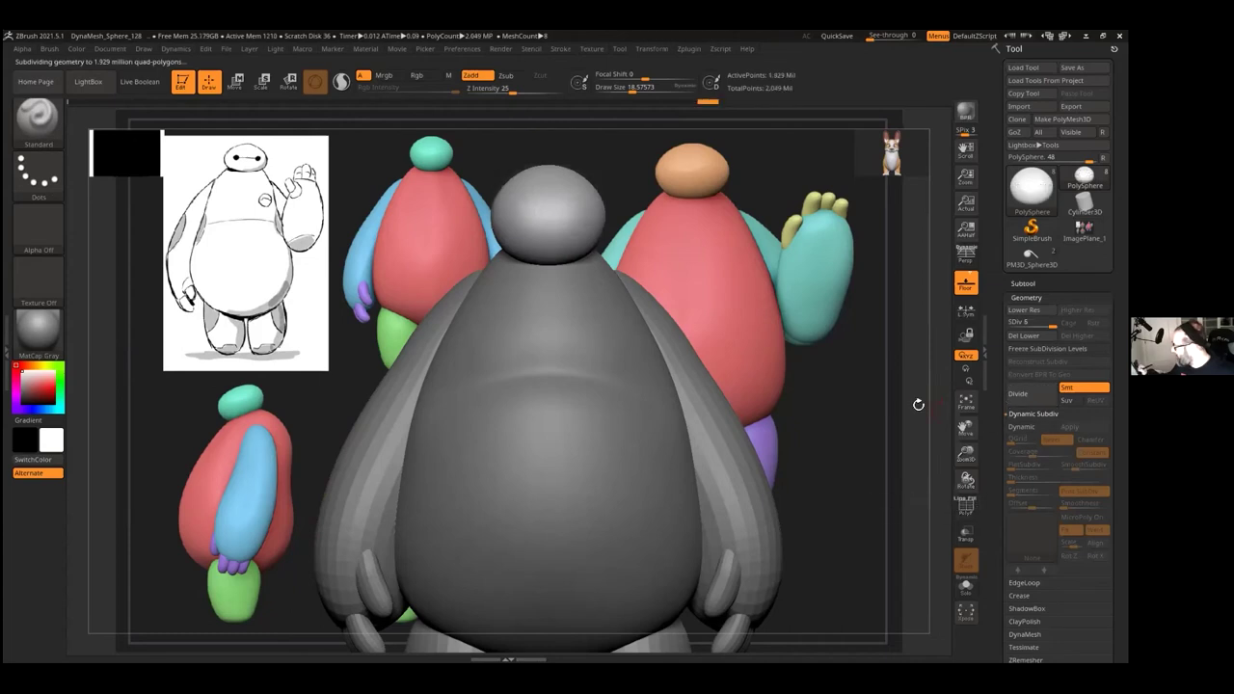
# Step: Mask two mirrored eye spots on the front of the head at a draw size of about 25, redoing misplaced attempts
pyautogui.keyDown('ctrl'); pyautogui.moveTo(575, 214); pyautogui.dragTo(573, 224); pyautogui.keyUp('ctrl')
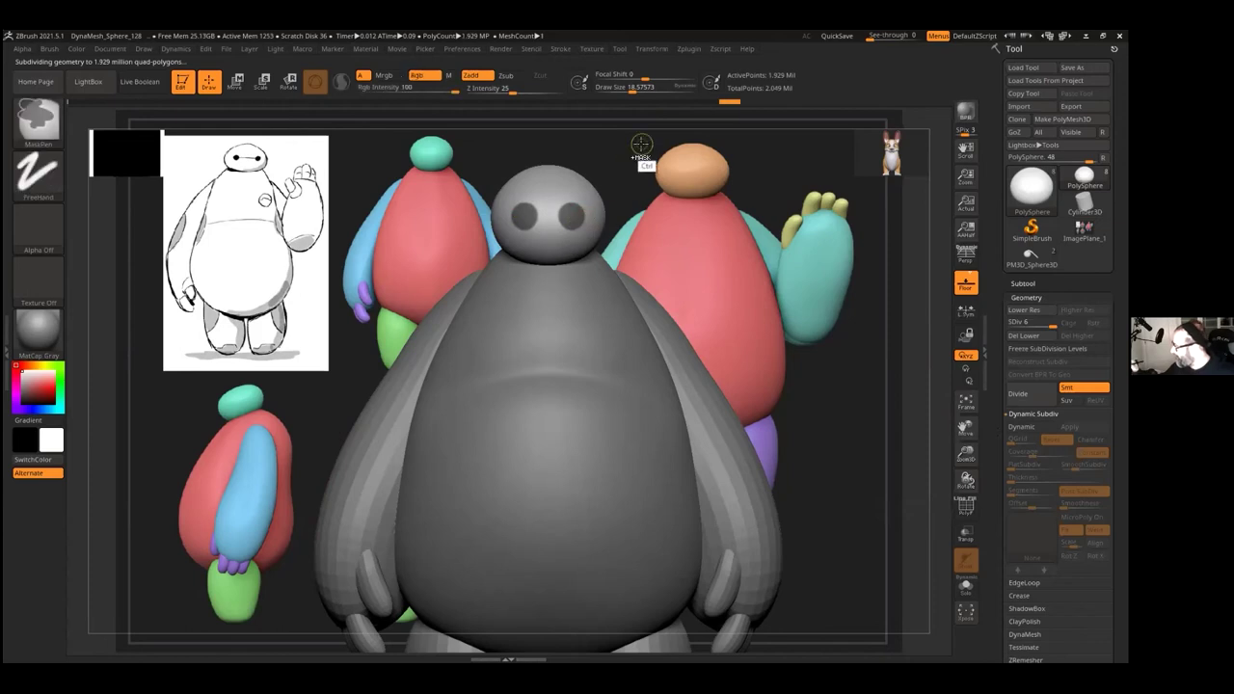
pyautogui.keyDown('ctrl'); pyautogui.moveTo(640, 146); pyautogui.dragTo(639, 120); pyautogui.keyUp('ctrl')
pyautogui.click(634, 88)
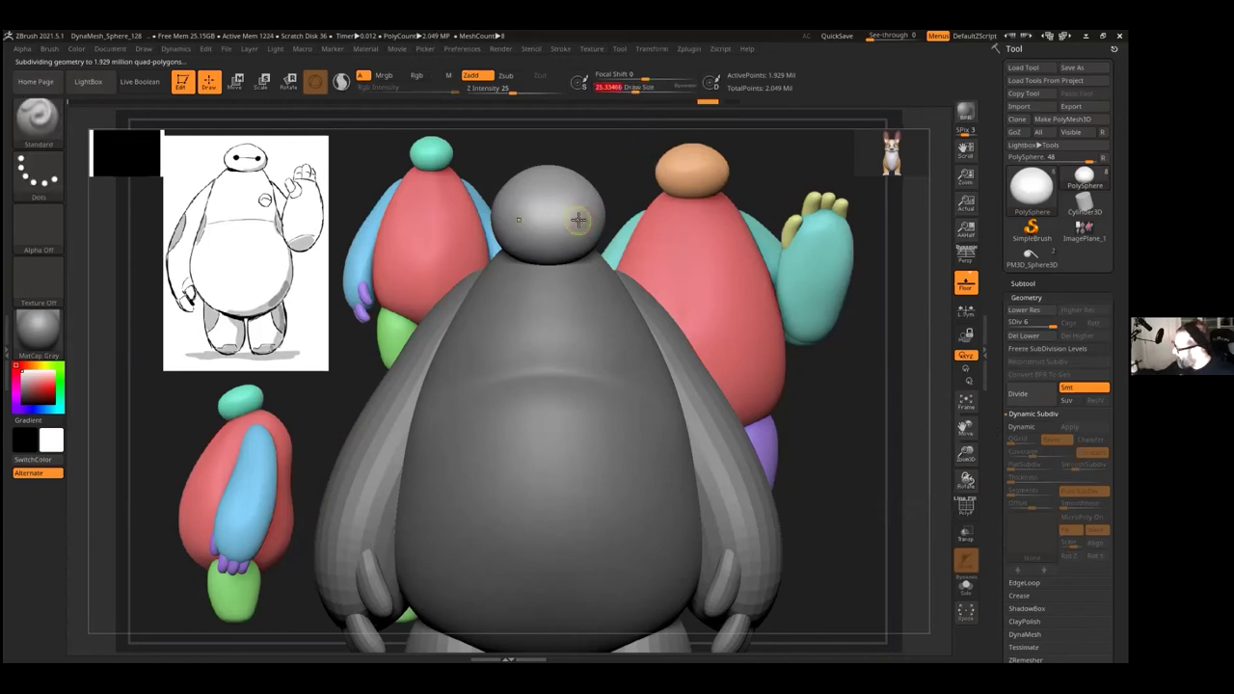
pyautogui.keyDown('ctrl'); pyautogui.moveTo(574, 212); pyautogui.dragTo(575, 218); pyautogui.keyUp('ctrl')
pyautogui.keyDown('ctrl'); pyautogui.click(633, 146); pyautogui.keyUp('ctrl')
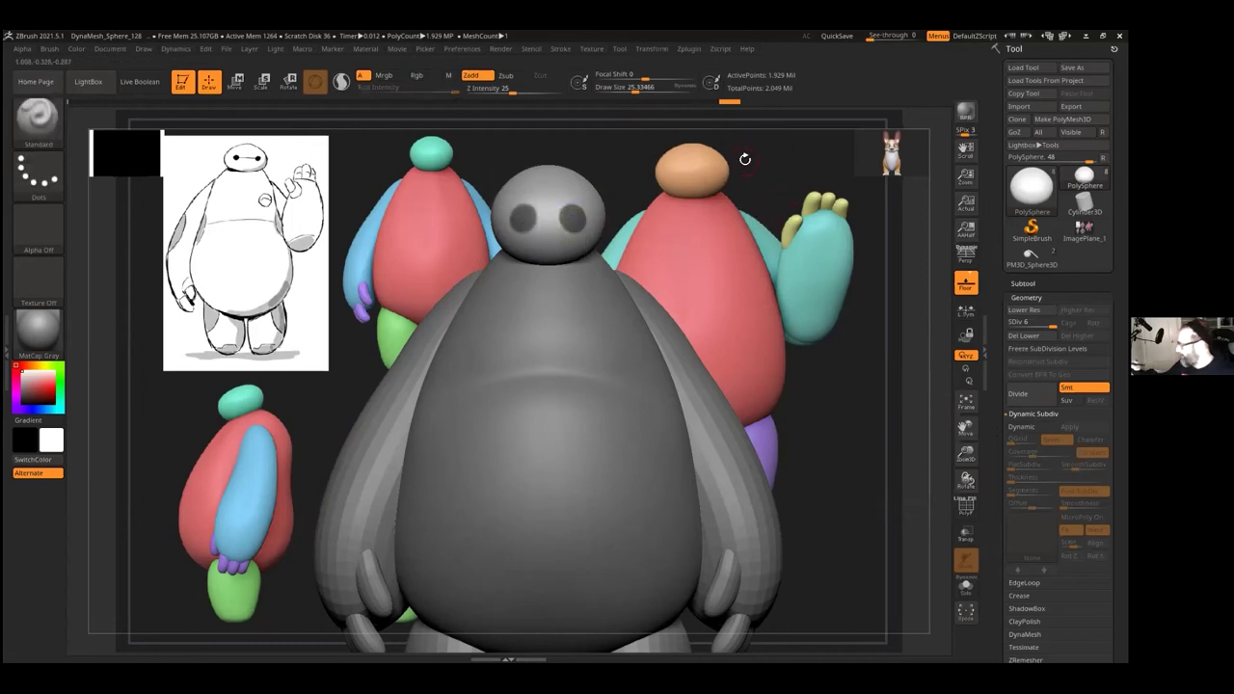
pyautogui.hotkey('ctrl', 'z')
pyautogui.keyDown('ctrl'); pyautogui.moveTo(573, 216); pyautogui.dragTo(573, 218); pyautogui.keyUp('ctrl')
# Step: Mask a thin horizontal band across the face that links the two eye spots
pyautogui.press('ctrl')
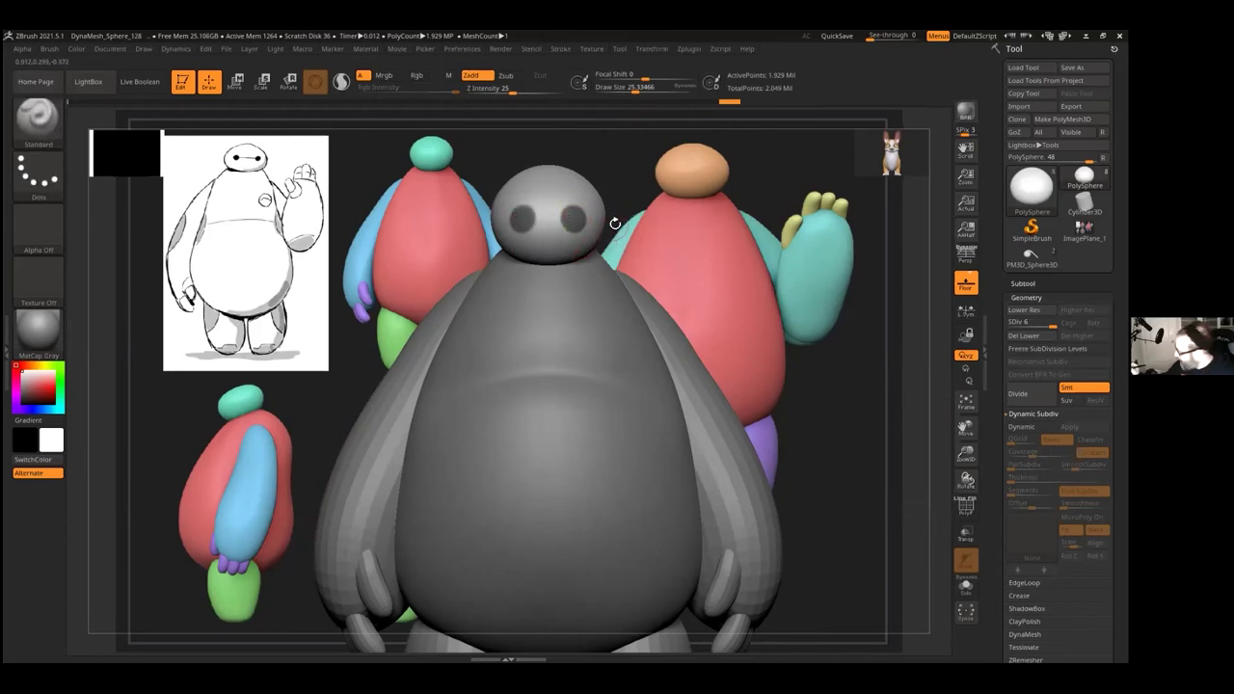
pyautogui.press('ctrl')
pyautogui.keyDown('ctrl'); pyautogui.moveTo(620, 219); pyautogui.dragTo(524, 220); pyautogui.keyUp('ctrl')
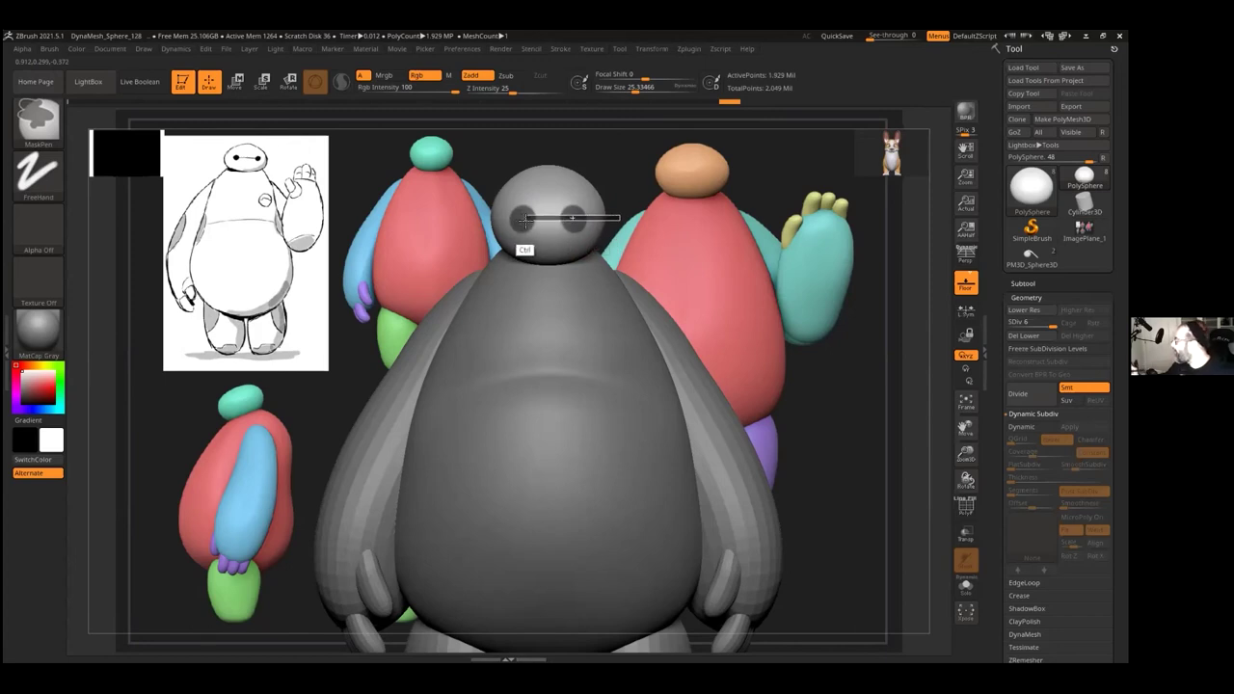
pyautogui.keyDown('ctrl'); pyautogui.moveTo(524, 219); pyautogui.dragTo(525, 219); pyautogui.keyUp('ctrl')
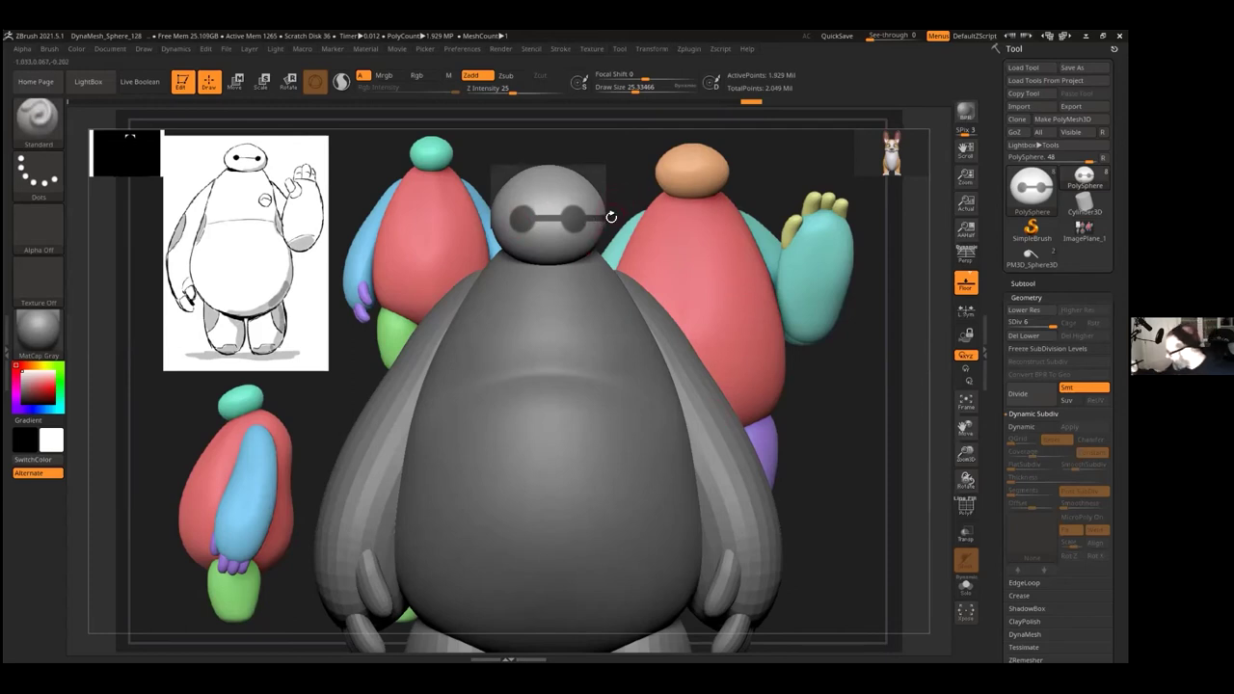
# Step: Unmask the parts of the band that extend beyond the outer edges of the eye spots
pyautogui.press('ctrl')
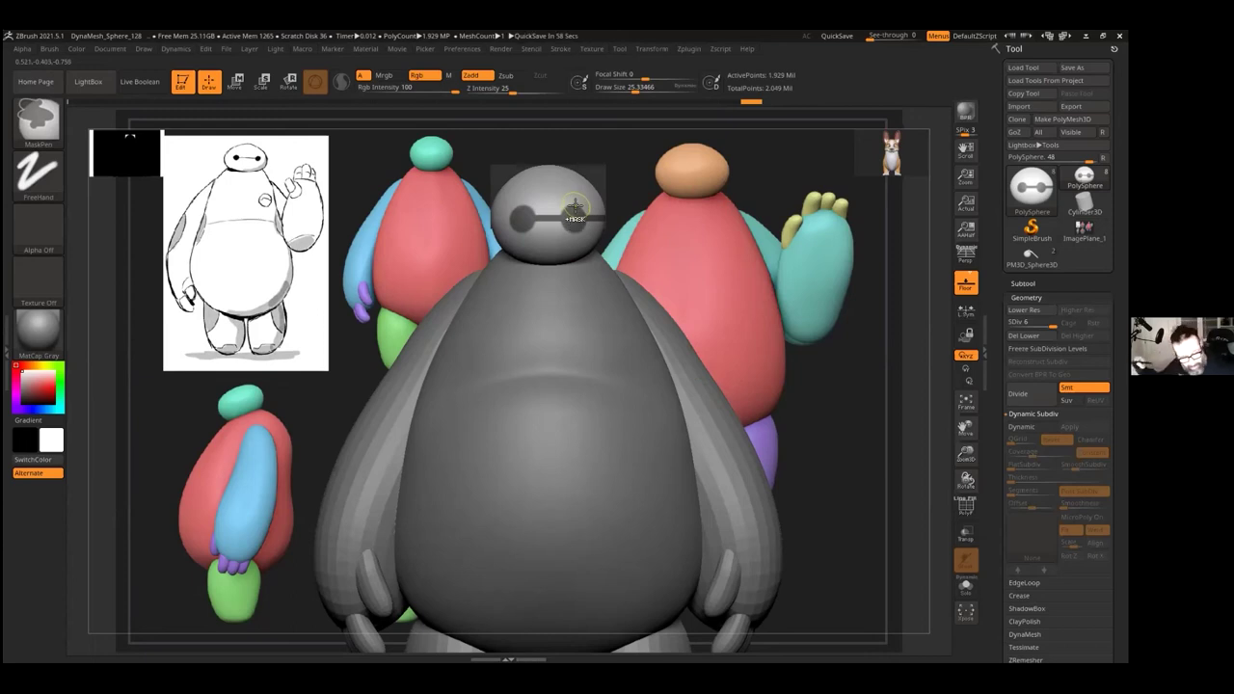
pyautogui.hotkey('ctrl', 'alt')
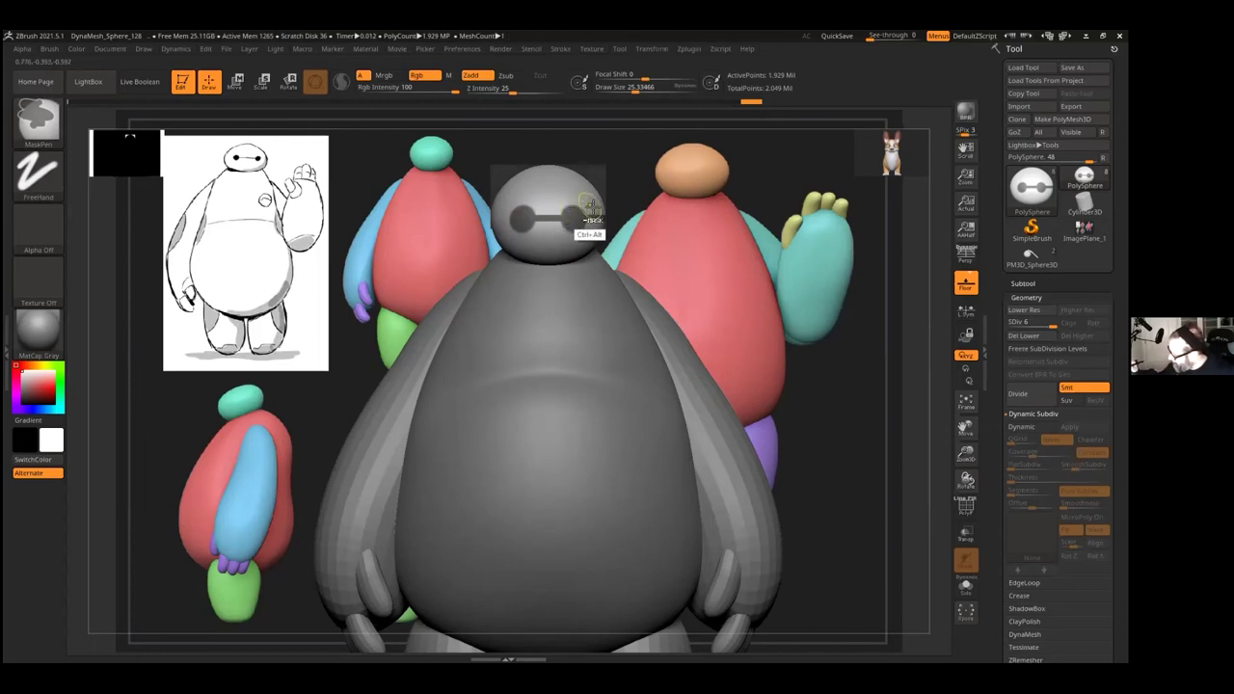
pyautogui.keyDown('ctrl'); pyautogui.keyDown('alt'); pyautogui.moveTo(598, 214); pyautogui.dragTo(599, 221); pyautogui.keyUp('alt'); pyautogui.keyUp('ctrl')
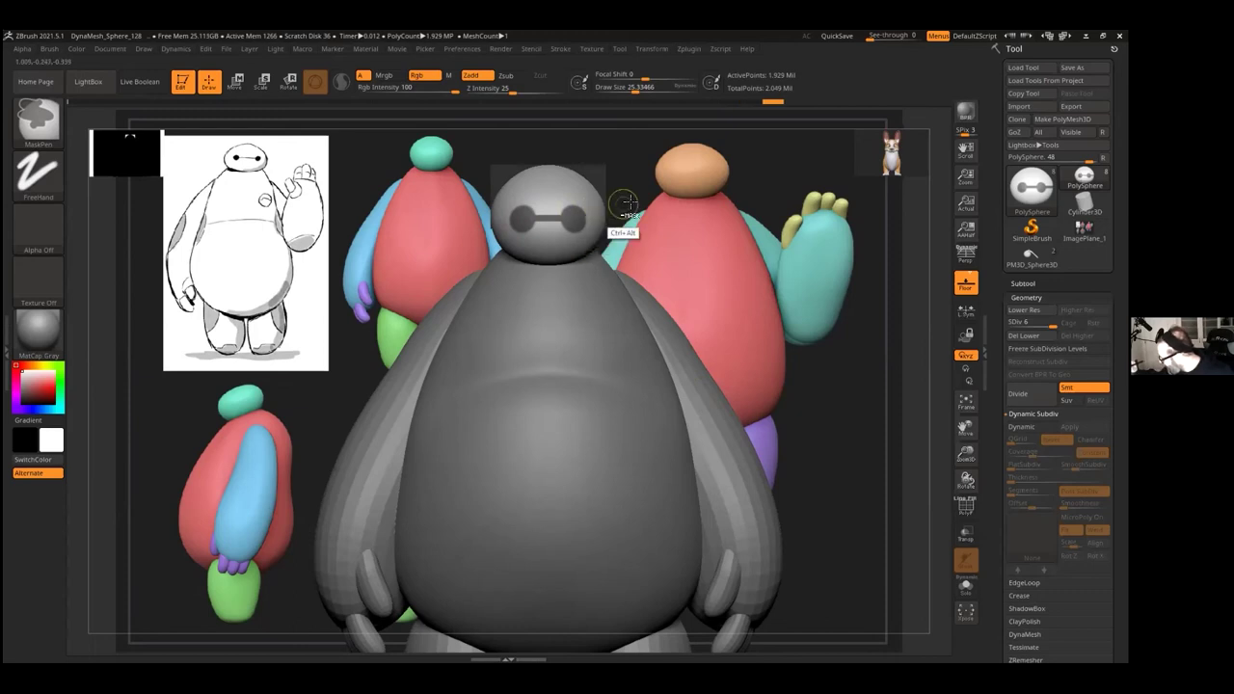
pyautogui.moveTo(681, 205); pyautogui.dragTo(650, 200)
pyautogui.keyDown('ctrl'); pyautogui.keyDown('alt'); pyautogui.moveTo(706, 159); pyautogui.dragTo(613, 255); pyautogui.keyUp('alt'); pyautogui.keyUp('ctrl')
pyautogui.moveTo(680, 205)
pyautogui.mouseDown(button='right')
pyautogui.moveTo(754, 188)
pyautogui.moveTo(719, 185)
pyautogui.mouseUp(button='right')
pyautogui.press('ctrl')
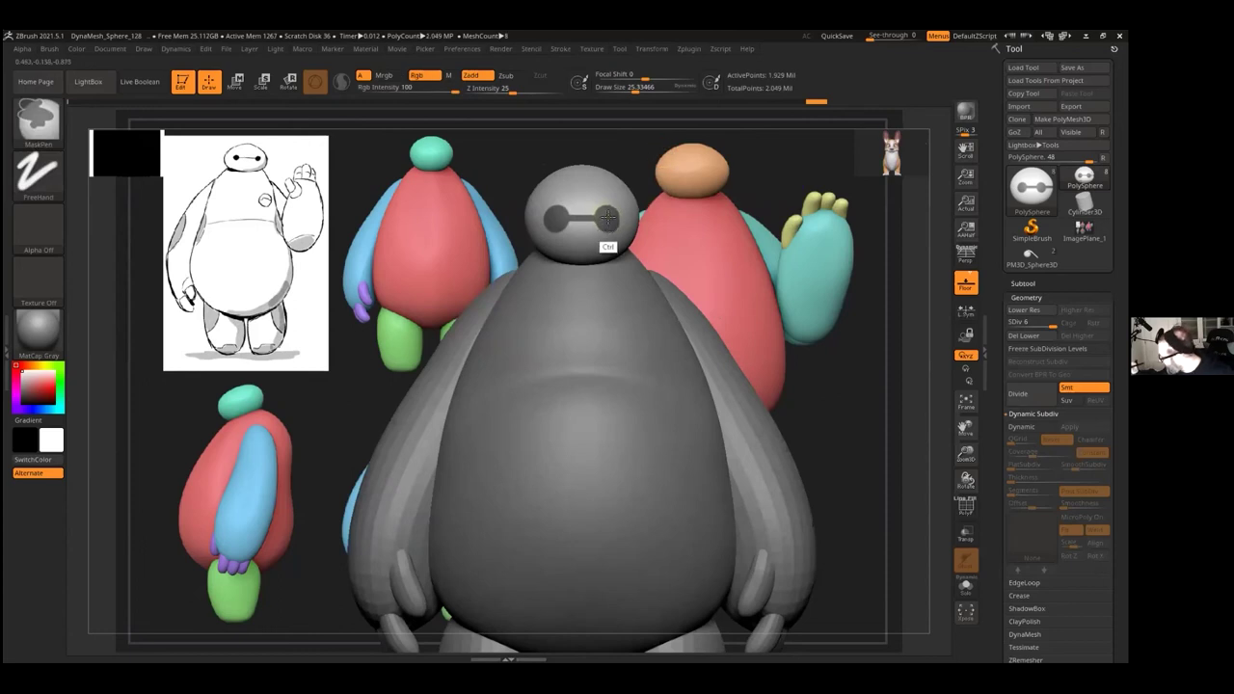
pyautogui.press('ctrl')
pyautogui.hotkey('ctrl', 'z')
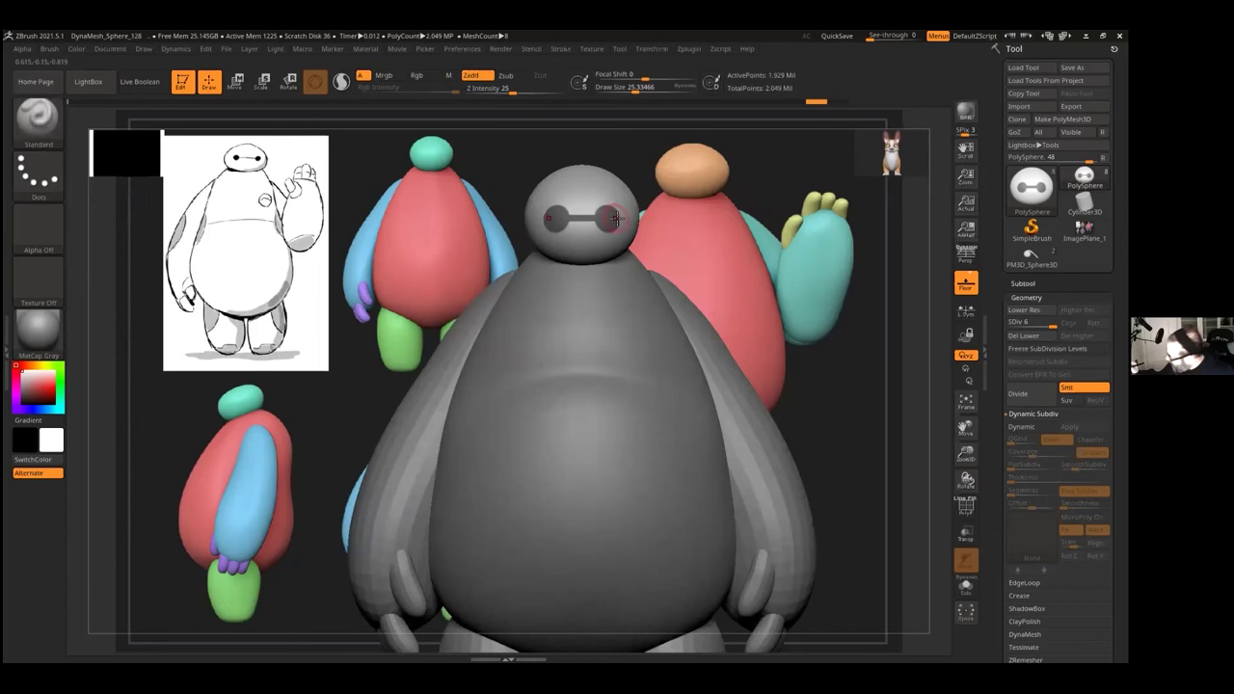
# Step: Turn on the polyframe display and convert the masked eye shape on the head into its own polygroup
pyautogui.press('ctrl')
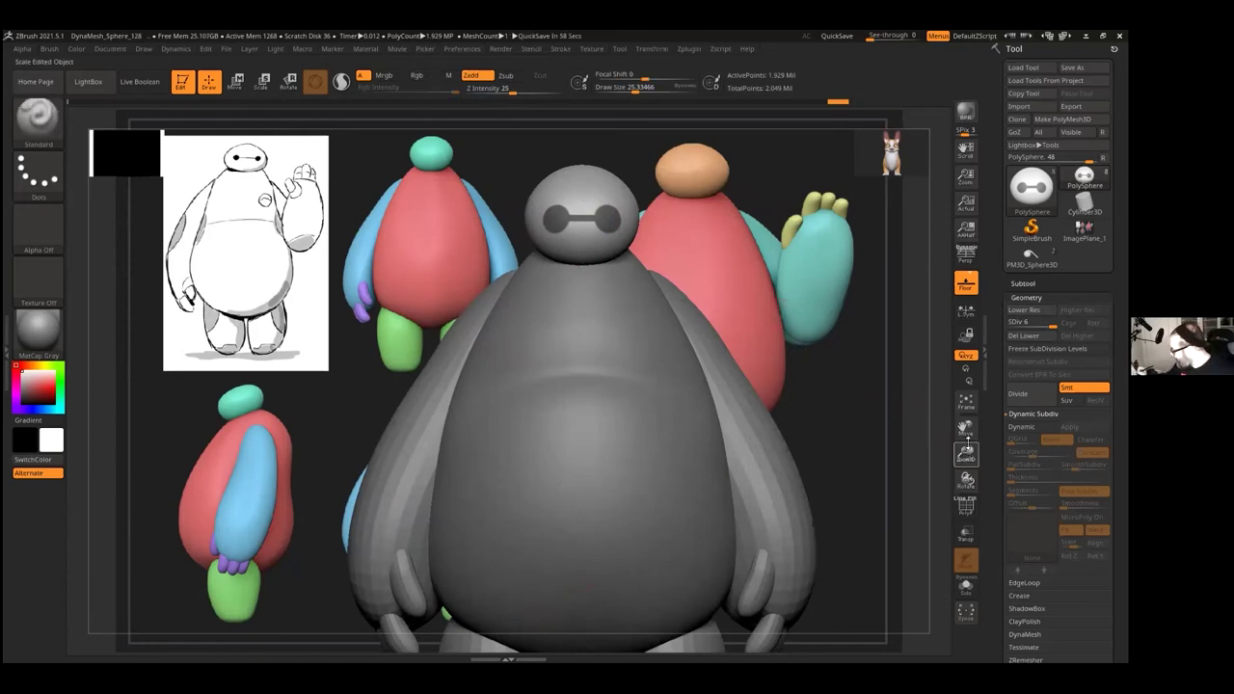
pyautogui.moveTo(966, 451); pyautogui.dragTo(881, 436)
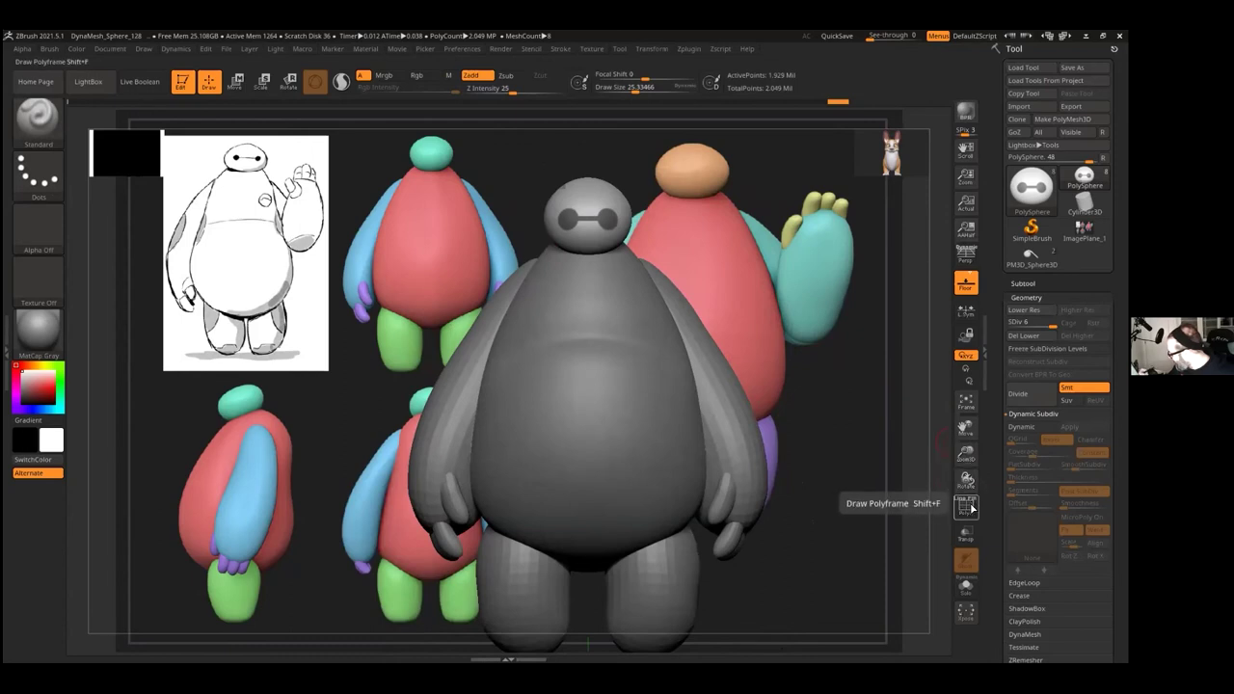
pyautogui.click(966, 505)
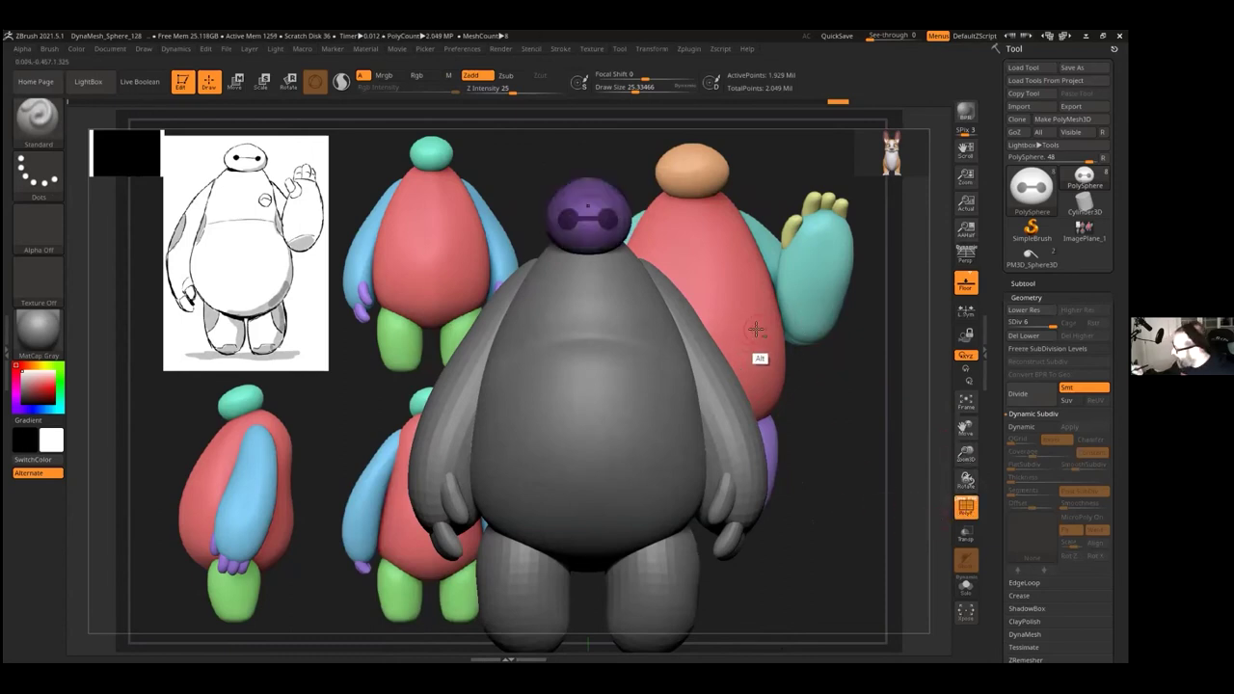
pyautogui.keyDown('alt'); pyautogui.moveTo(910, 360); pyautogui.dragTo(861, 360); pyautogui.keyUp('alt')
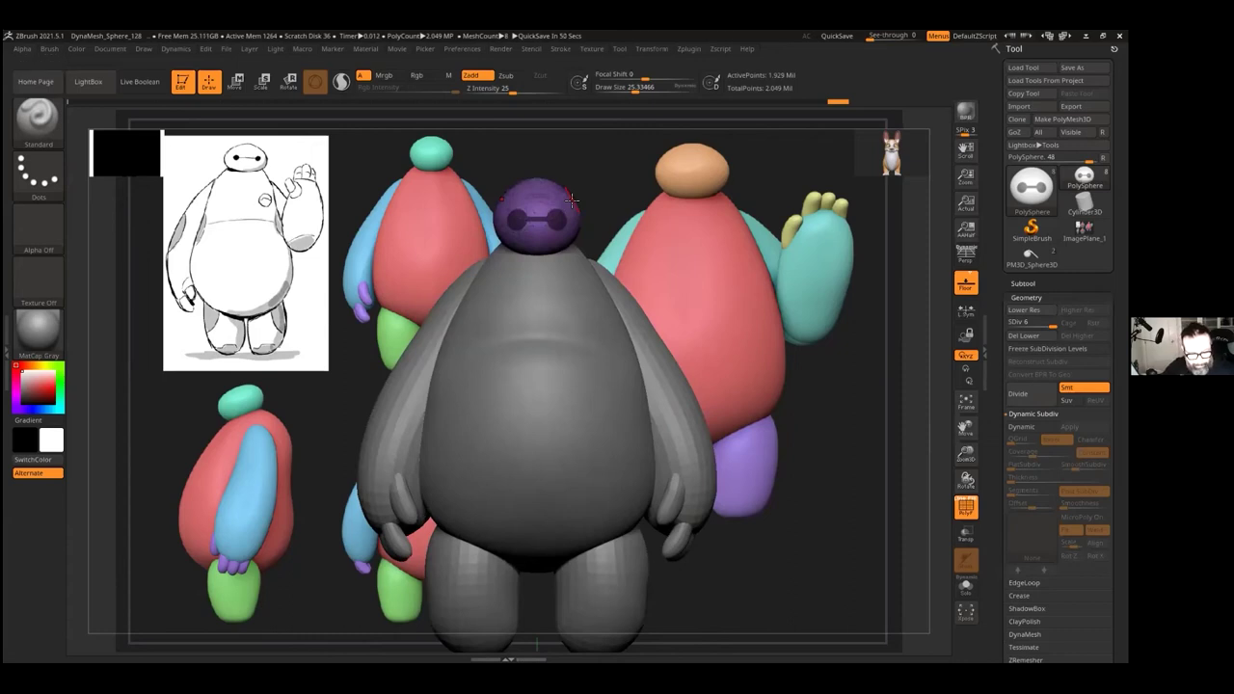
pyautogui.click(1027, 297)
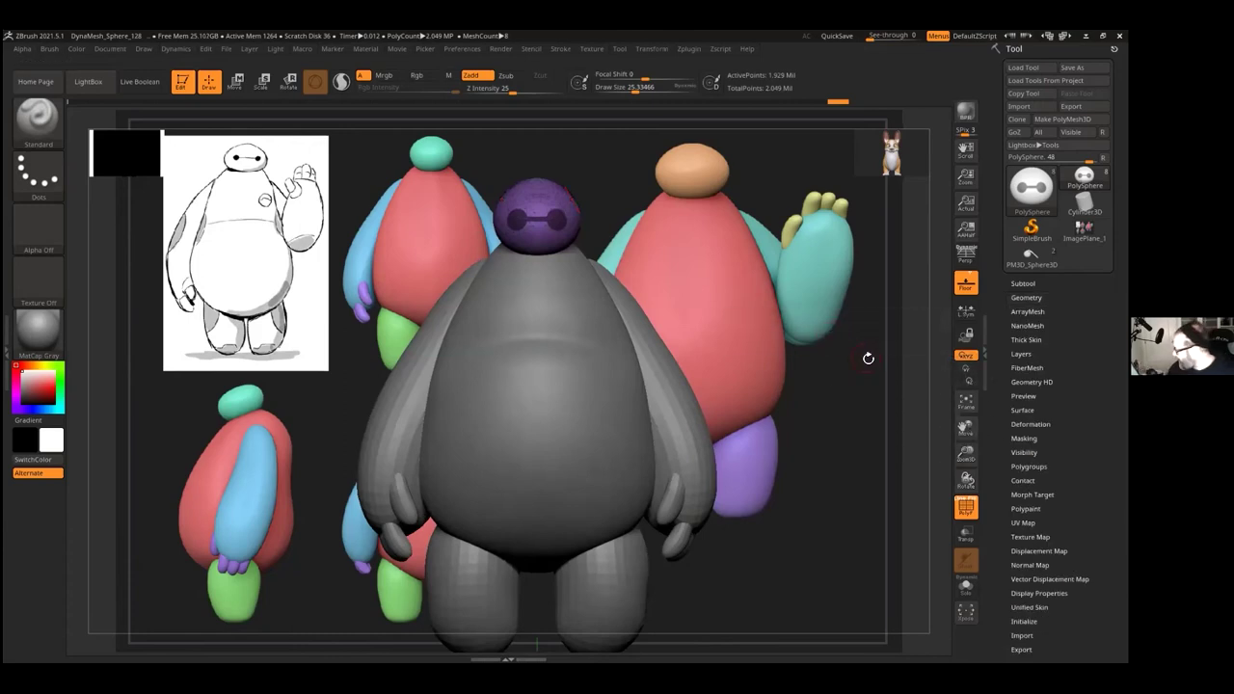
pyautogui.click(967, 506)
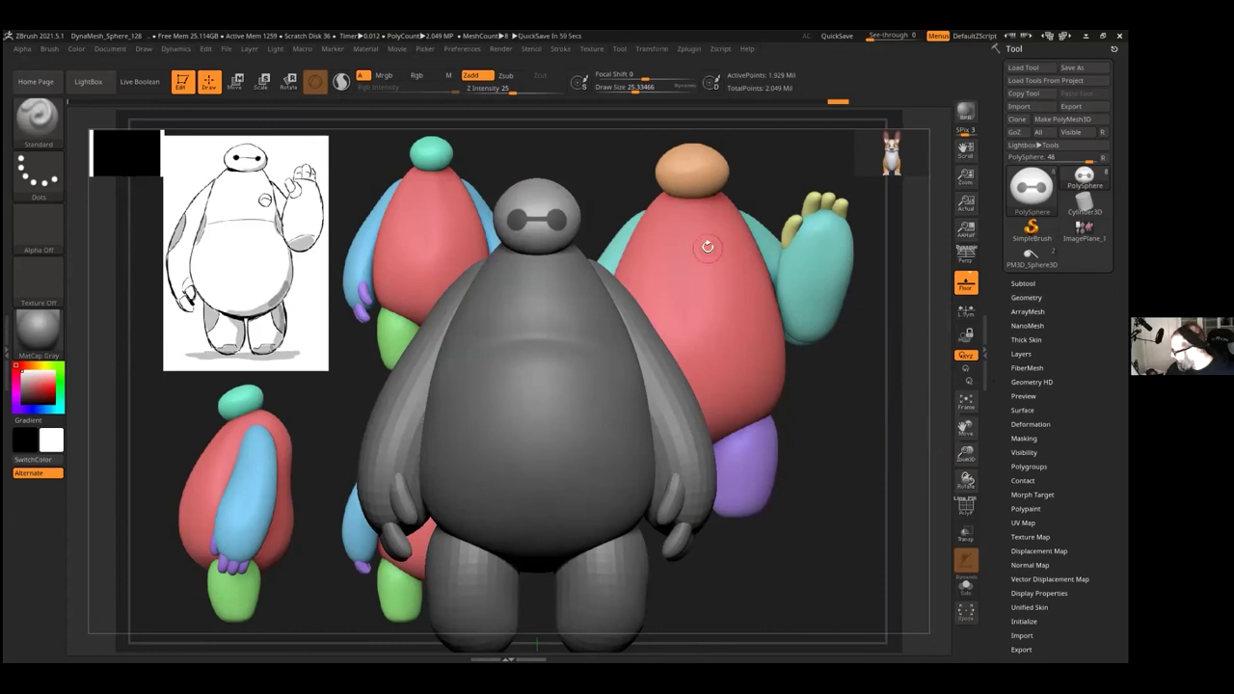
pyautogui.click(967, 506)
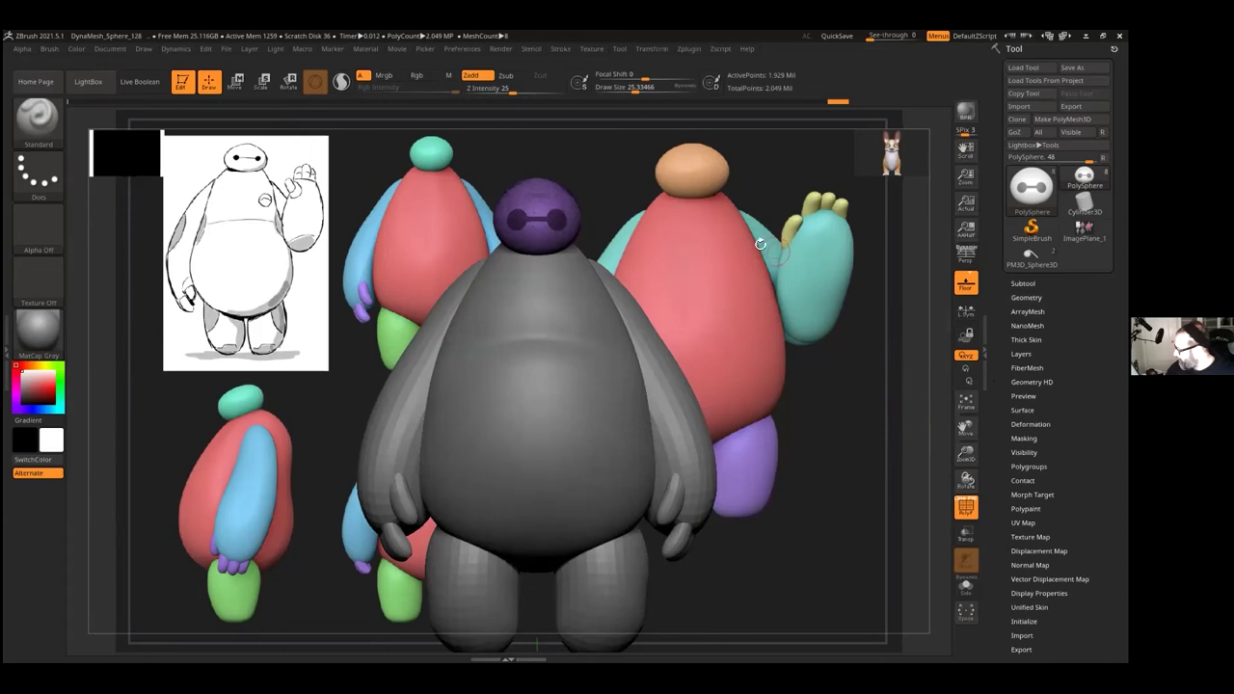
pyautogui.press('ctrl')
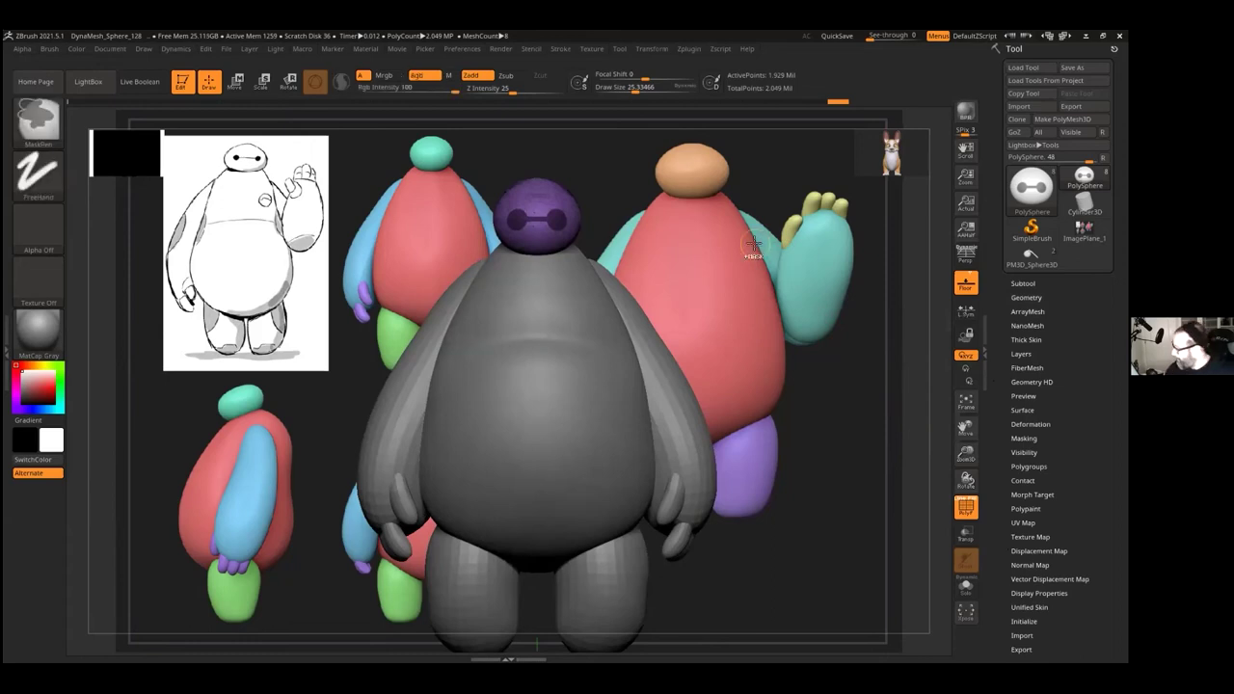
pyautogui.hotkey('ctrl', 'w')
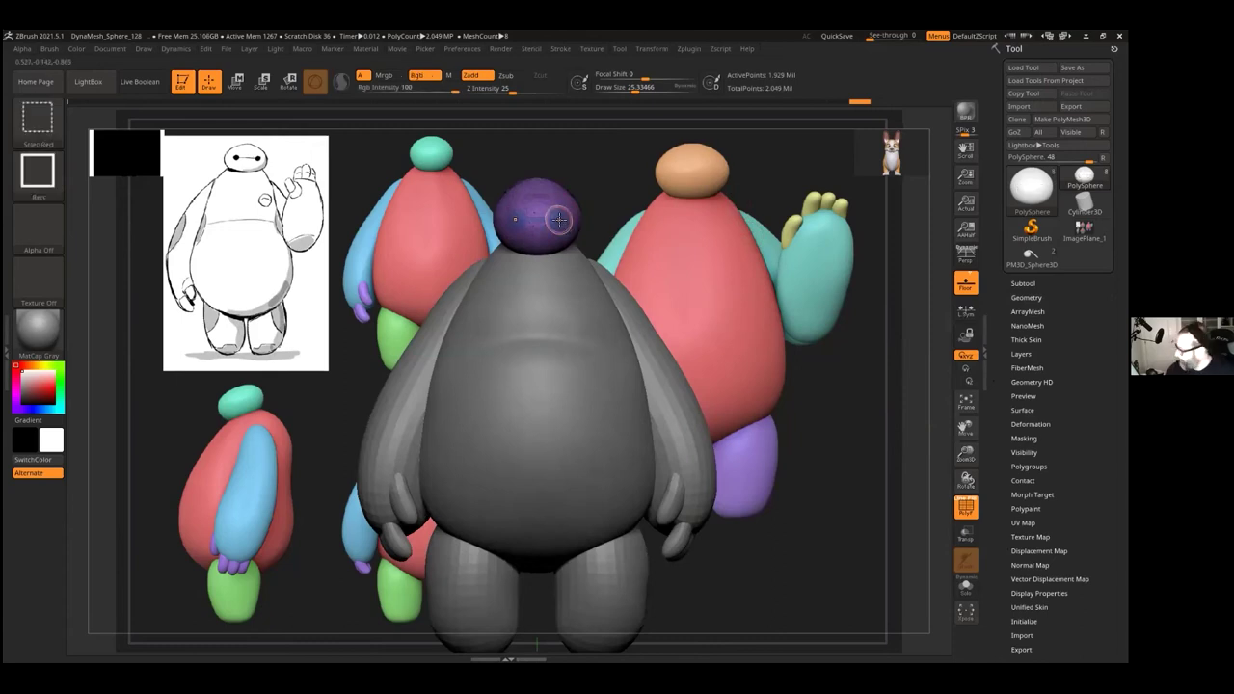
# Step: Isolate the eye polygroup and regroup it until it has a clearly contrasting yellow-green colour
pyautogui.keyDown('ctrl'); pyautogui.keyDown('shift'); pyautogui.click(558, 219); pyautogui.keyUp('shift'); pyautogui.keyUp('ctrl')
pyautogui.hotkey('ctrl', 'w')
pyautogui.hotkey('ctrl', 'w')
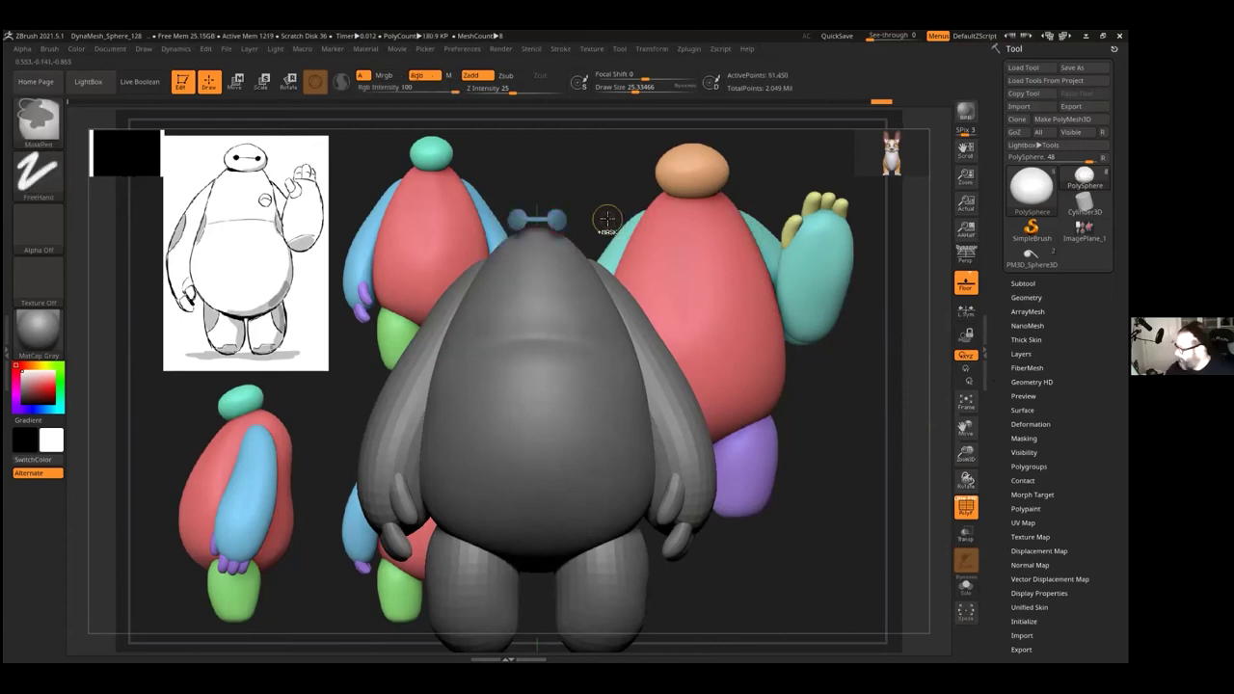
pyautogui.hotkey('ctrl', 'w')
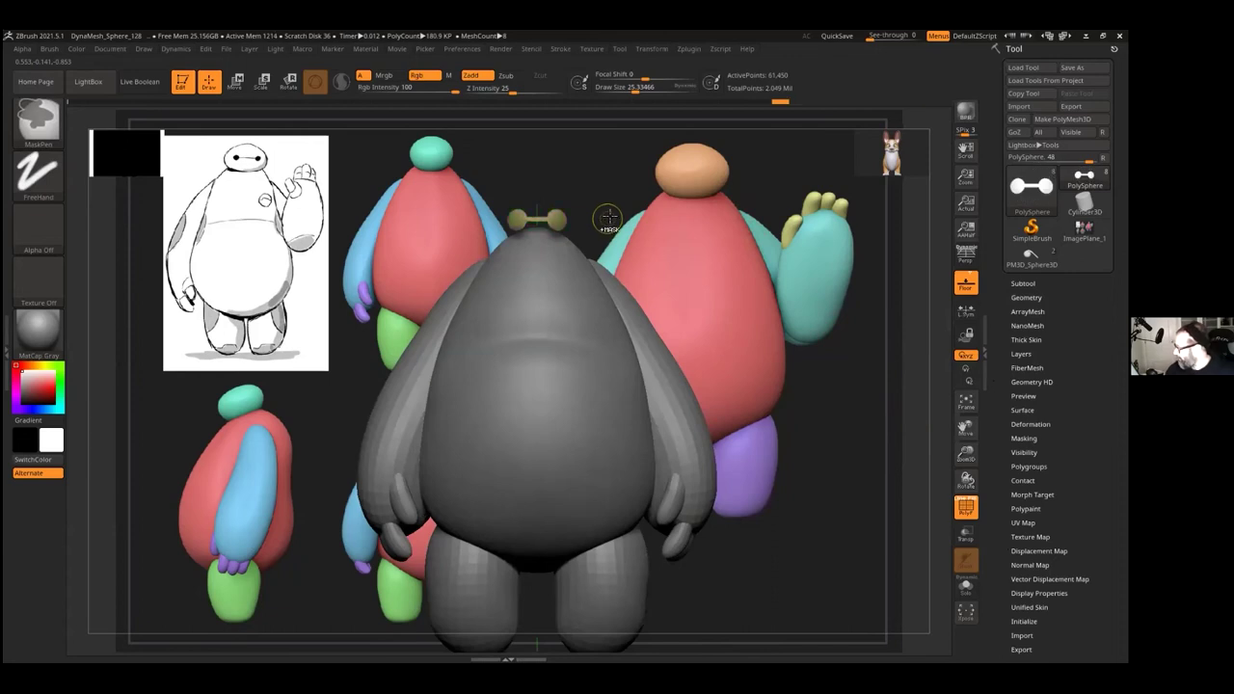
# Step: Isolate the eye polygroup and restore the whole head repeatedly to check the grouping
pyautogui.keyDown('ctrl'); pyautogui.keyDown('shift'); pyautogui.click(637, 210); pyautogui.keyUp('shift'); pyautogui.keyUp('ctrl')
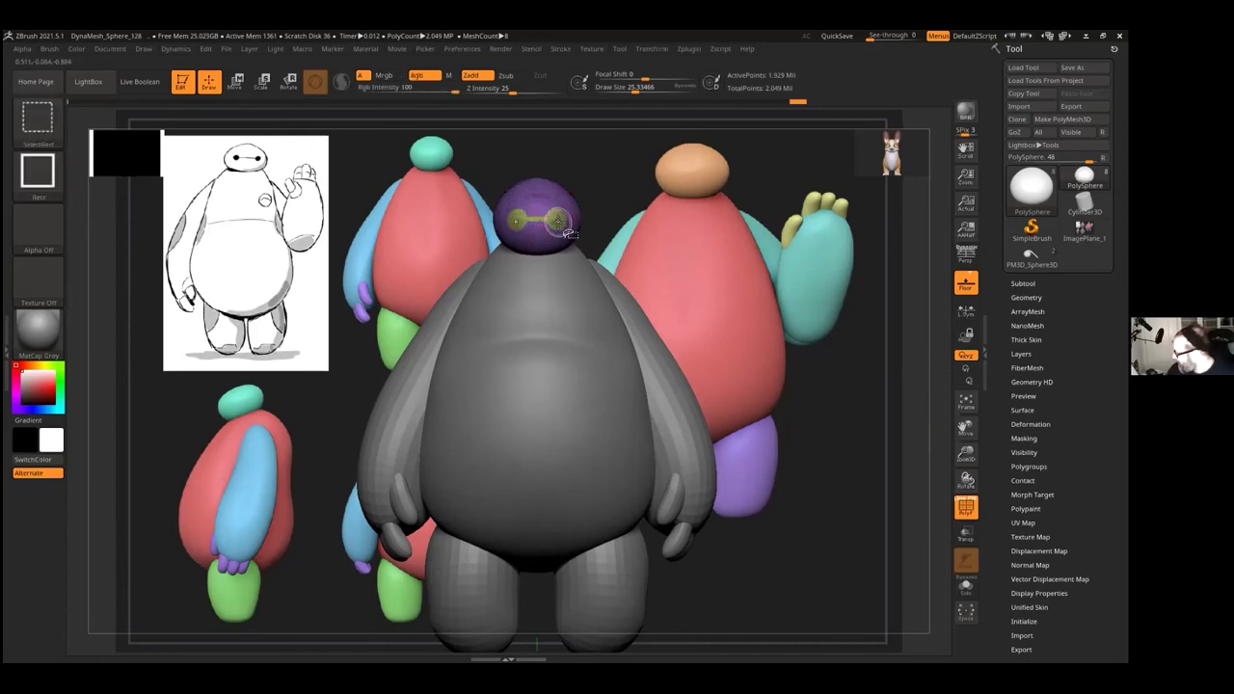
pyautogui.keyDown('ctrl'); pyautogui.keyDown('shift'); pyautogui.click(557, 222); pyautogui.keyUp('shift'); pyautogui.keyUp('ctrl')
pyautogui.keyDown('ctrl'); pyautogui.keyDown('shift'); pyautogui.click(677, 216); pyautogui.keyUp('shift'); pyautogui.keyUp('ctrl')
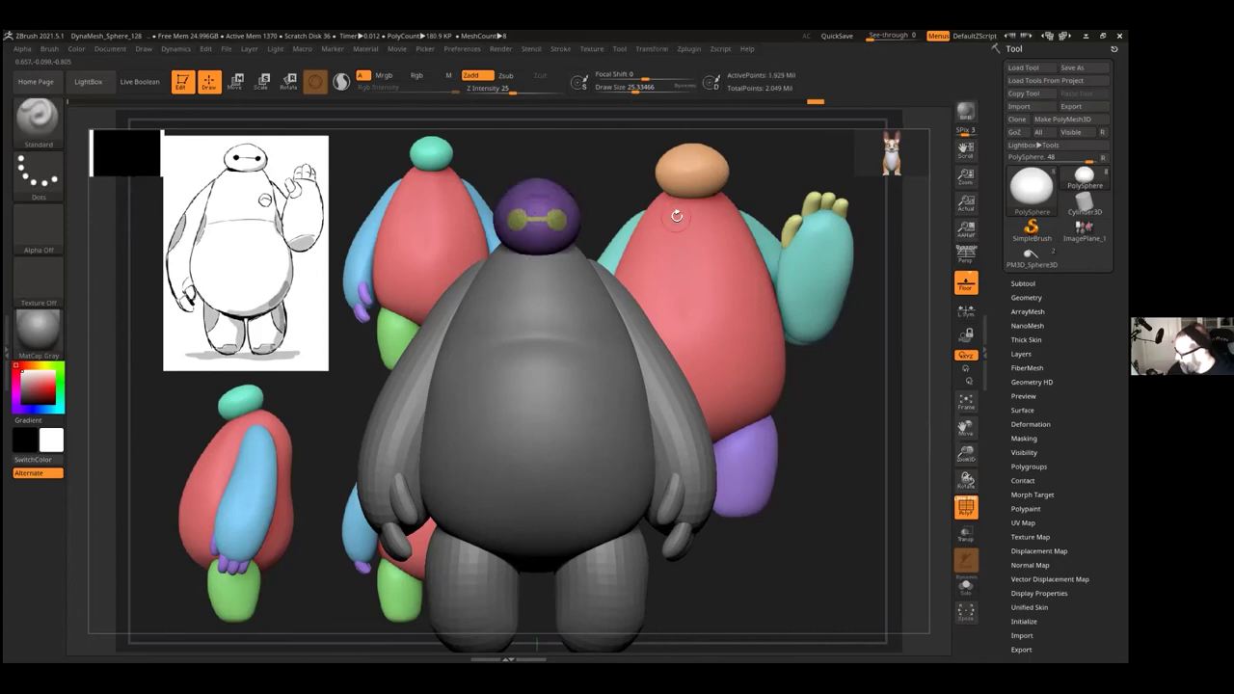
pyautogui.keyDown('ctrl'); pyautogui.keyDown('shift'); pyautogui.click(559, 219); pyautogui.keyUp('shift'); pyautogui.keyUp('ctrl')
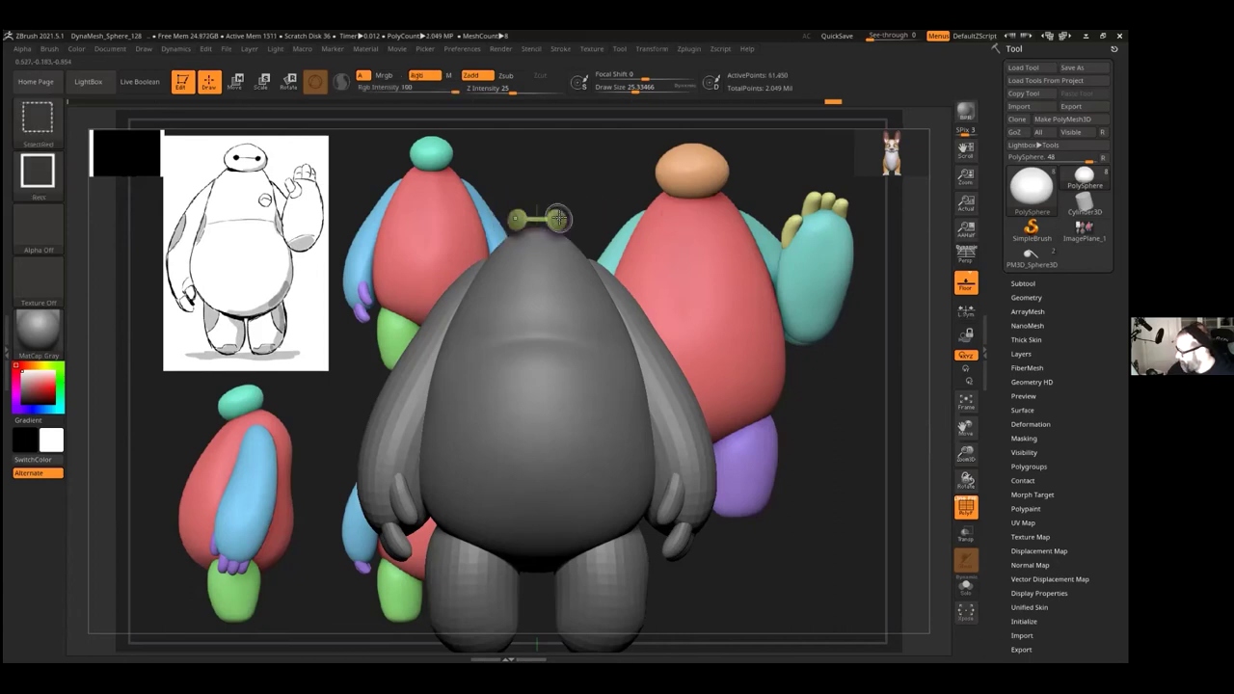
pyautogui.keyDown('ctrl'); pyautogui.keyDown('shift'); pyautogui.click(627, 202); pyautogui.keyUp('shift'); pyautogui.keyUp('ctrl')
pyautogui.hotkey('ctrl', 'shift')
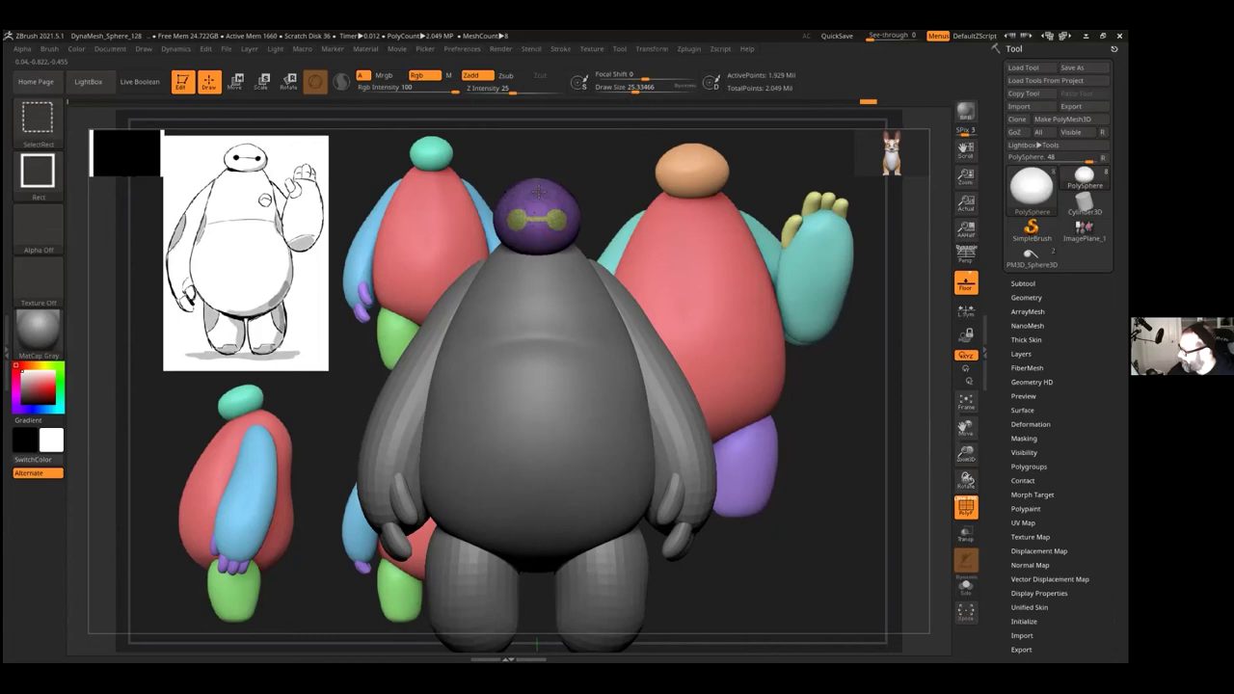
# Step: Isolate the head without the eyes, restore the full head, and mask everything except the eye polygroup
pyautogui.keyDown('ctrl'); pyautogui.keyDown('shift'); pyautogui.click(538, 191); pyautogui.keyUp('shift'); pyautogui.keyUp('ctrl')
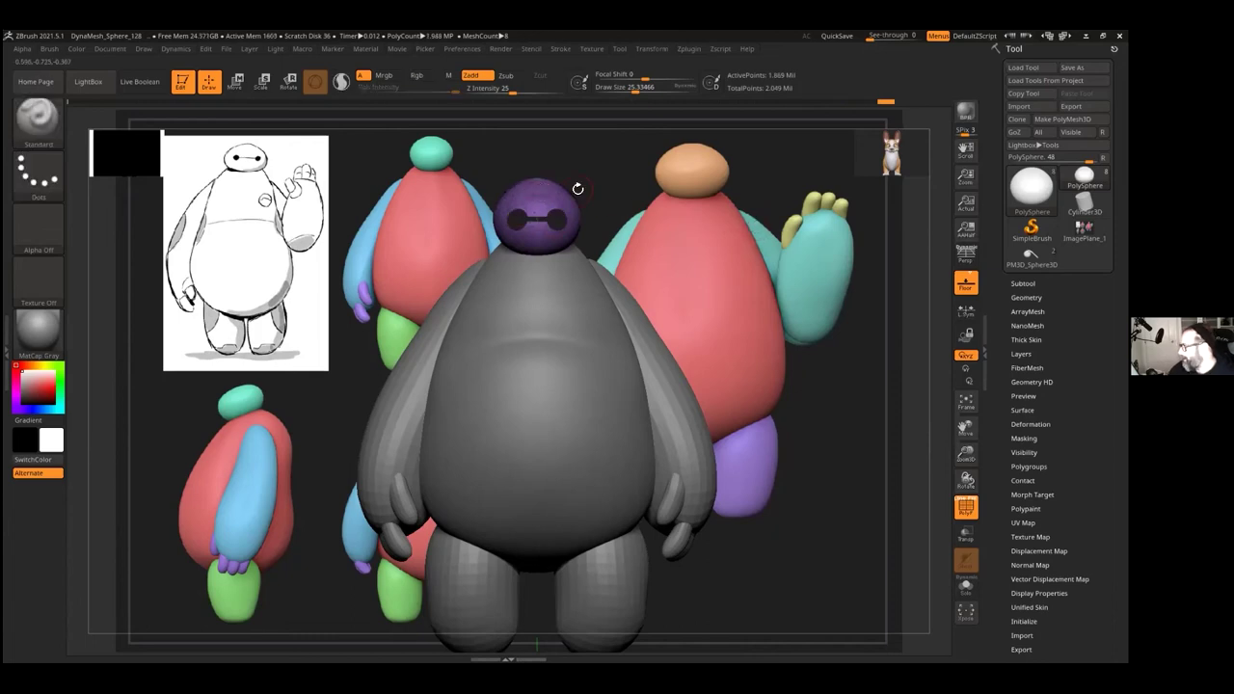
pyautogui.keyDown('ctrl'); pyautogui.keyDown('shift'); pyautogui.click(636, 184); pyautogui.keyUp('shift'); pyautogui.keyUp('ctrl')
pyautogui.keyDown('ctrl'); pyautogui.keyDown('shift'); pyautogui.click(636, 186); pyautogui.keyUp('shift'); pyautogui.keyUp('ctrl')
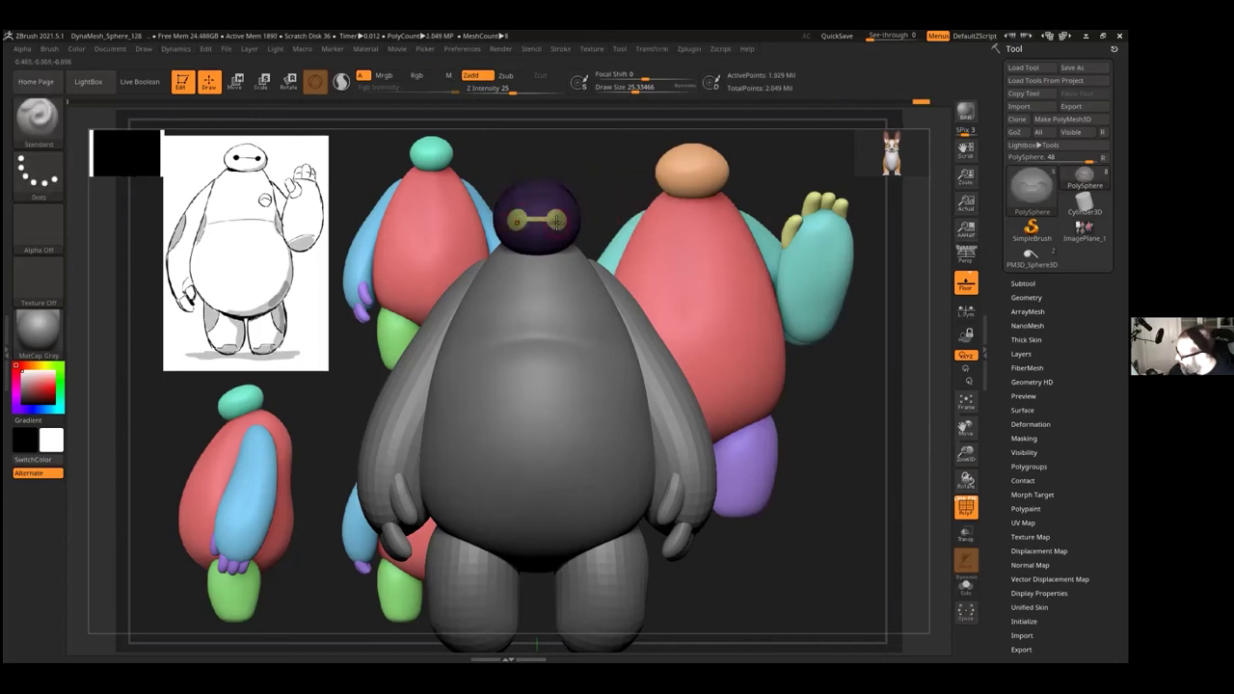
# Step: Centre the move gizmo on the unmasked eyes and push them about 0.07 inward along the depth axis
pyautogui.moveTo(966, 454); pyautogui.dragTo(937, 435)
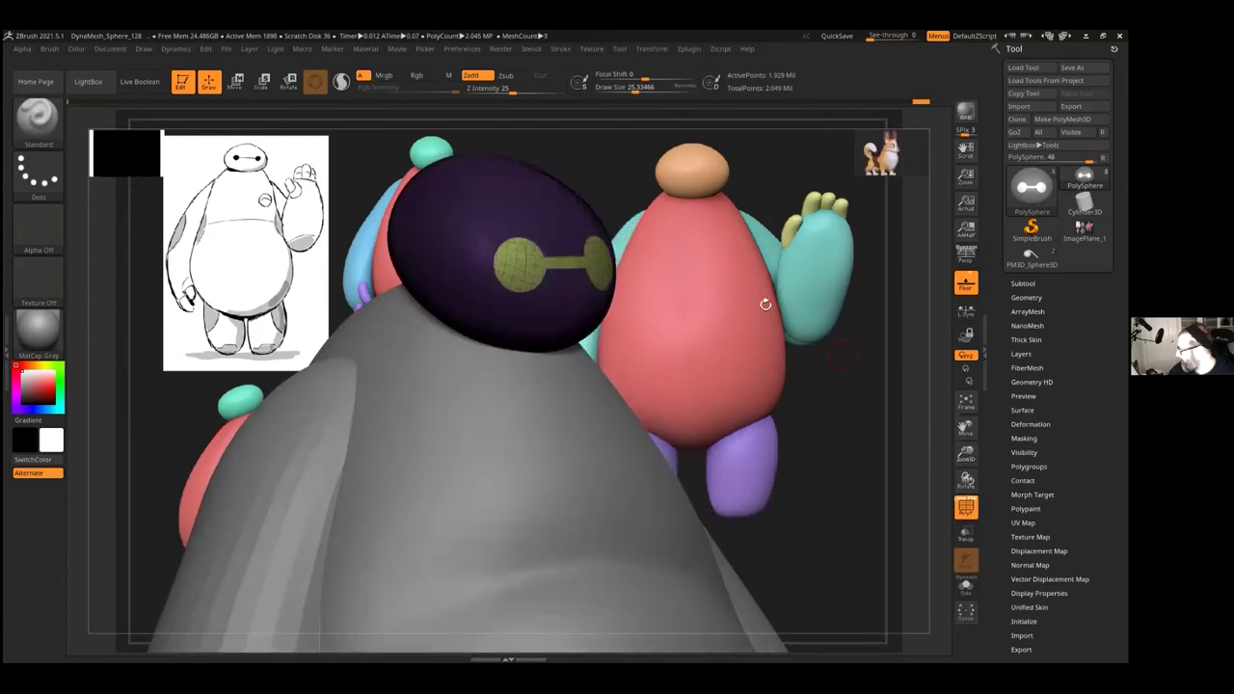
pyautogui.click(235, 82)
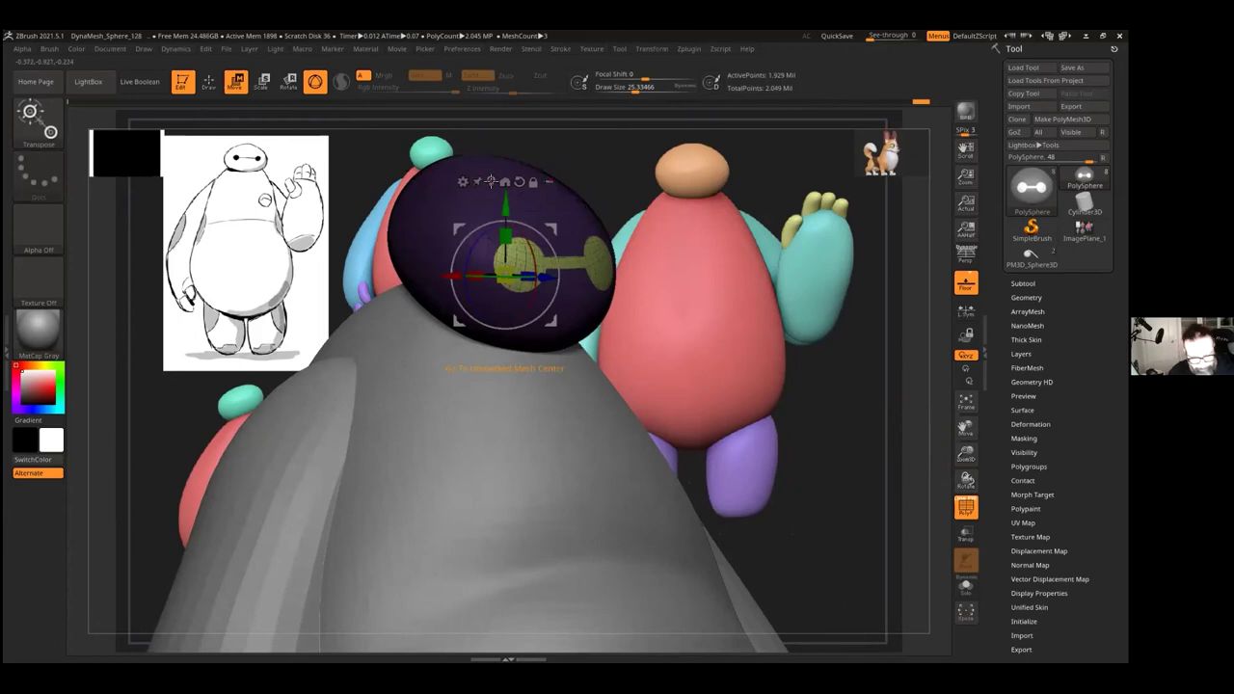
pyautogui.click(490, 181)
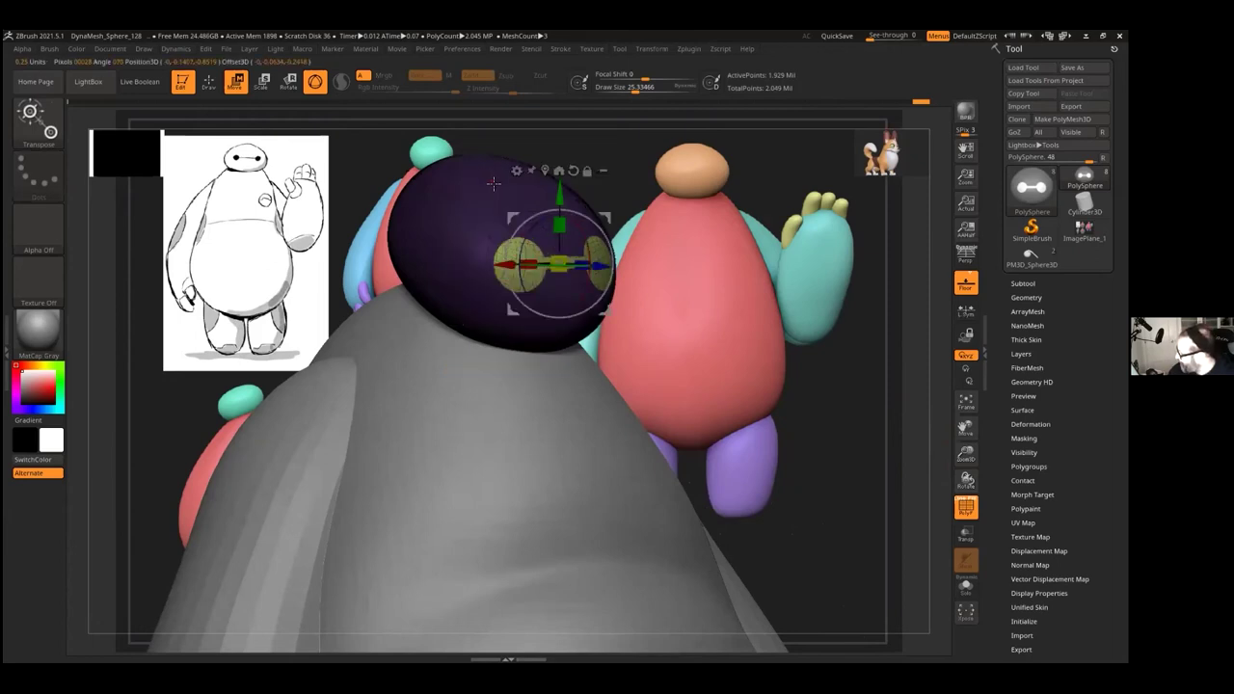
pyautogui.moveTo(598, 266); pyautogui.dragTo(591, 266)
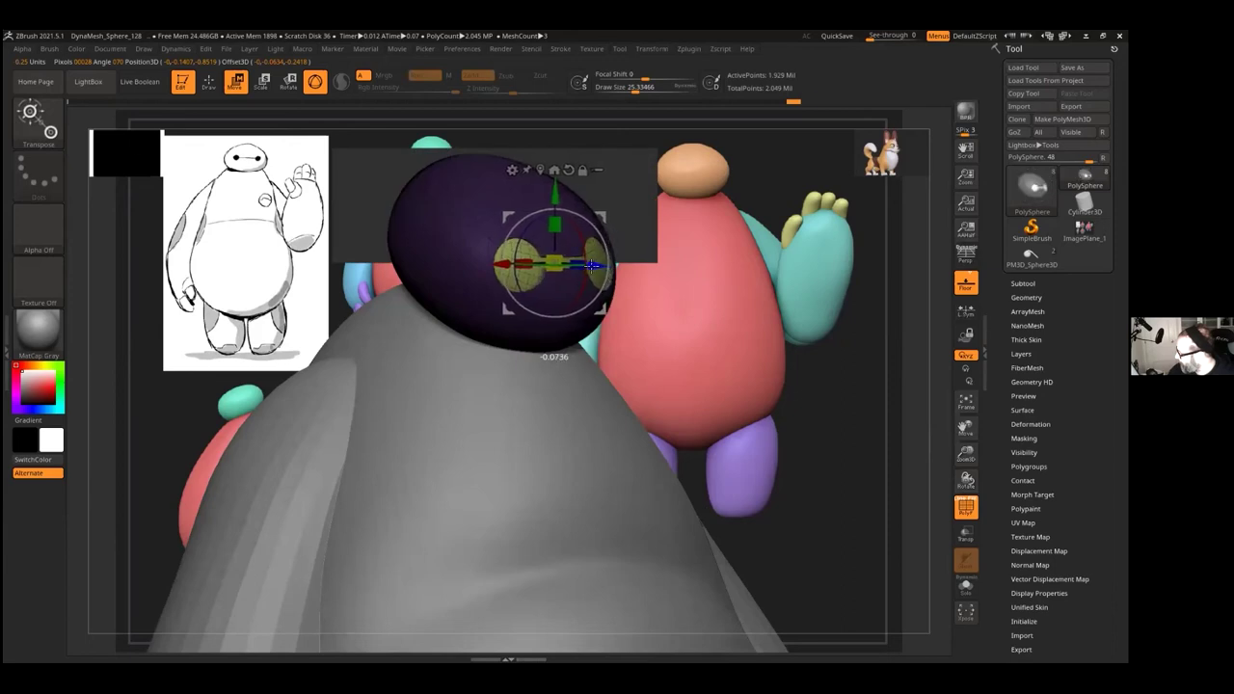
pyautogui.click(208, 82)
# Step: Turn off the polyframe display, clear the head's mask, and view the whole figure from the front
pyautogui.moveTo(793, 250); pyautogui.dragTo(614, 243)
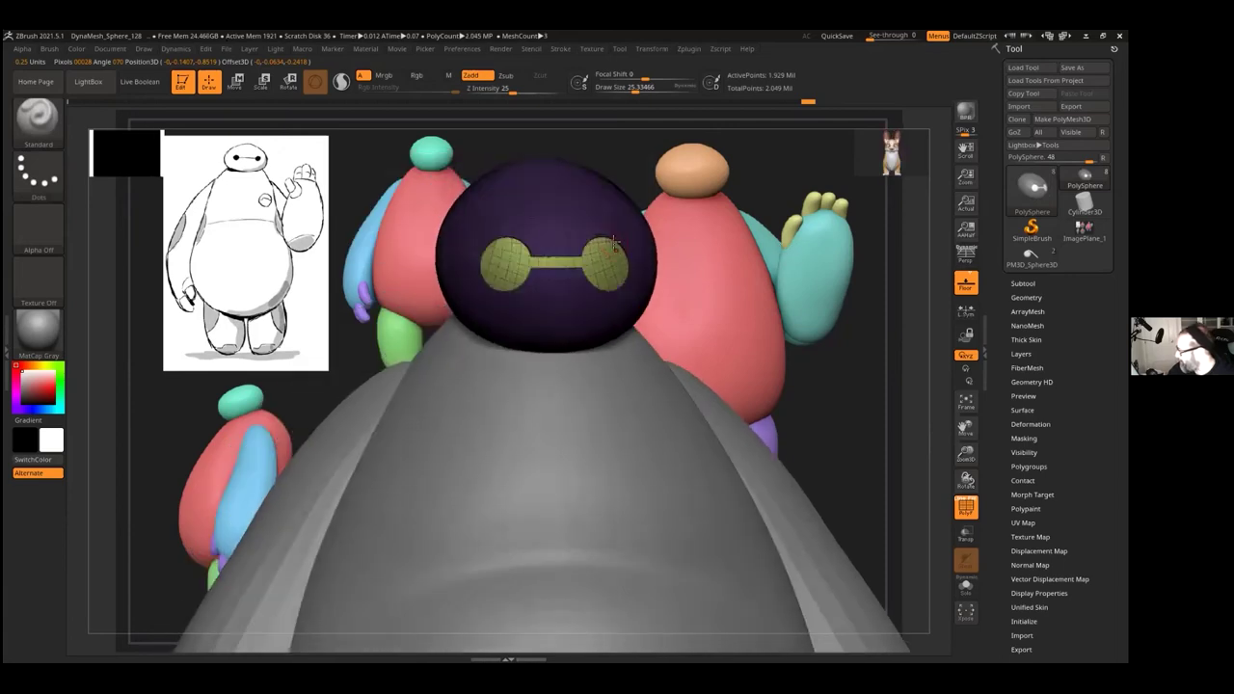
pyautogui.hotkey('shift', 'f')
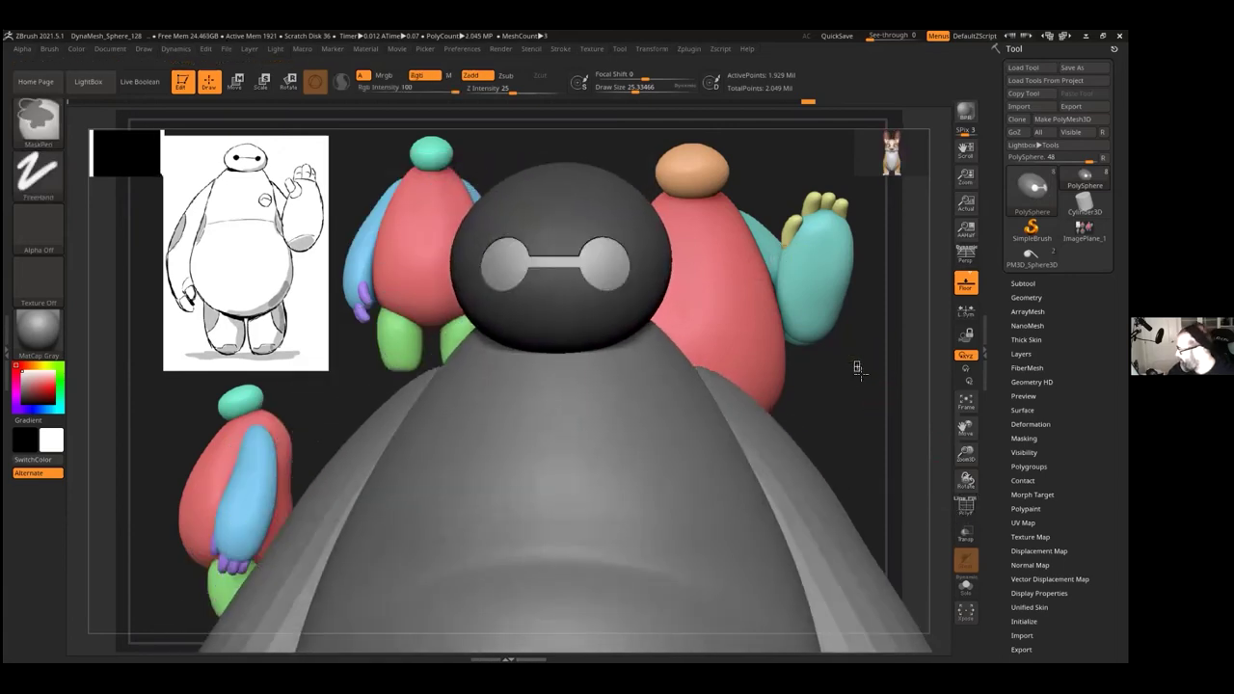
pyautogui.keyDown('ctrl'); pyautogui.click(863, 371); pyautogui.keyUp('ctrl')
pyautogui.moveTo(966, 453); pyautogui.dragTo(940, 396)
pyautogui.moveTo(817, 412); pyautogui.dragTo(804, 383)
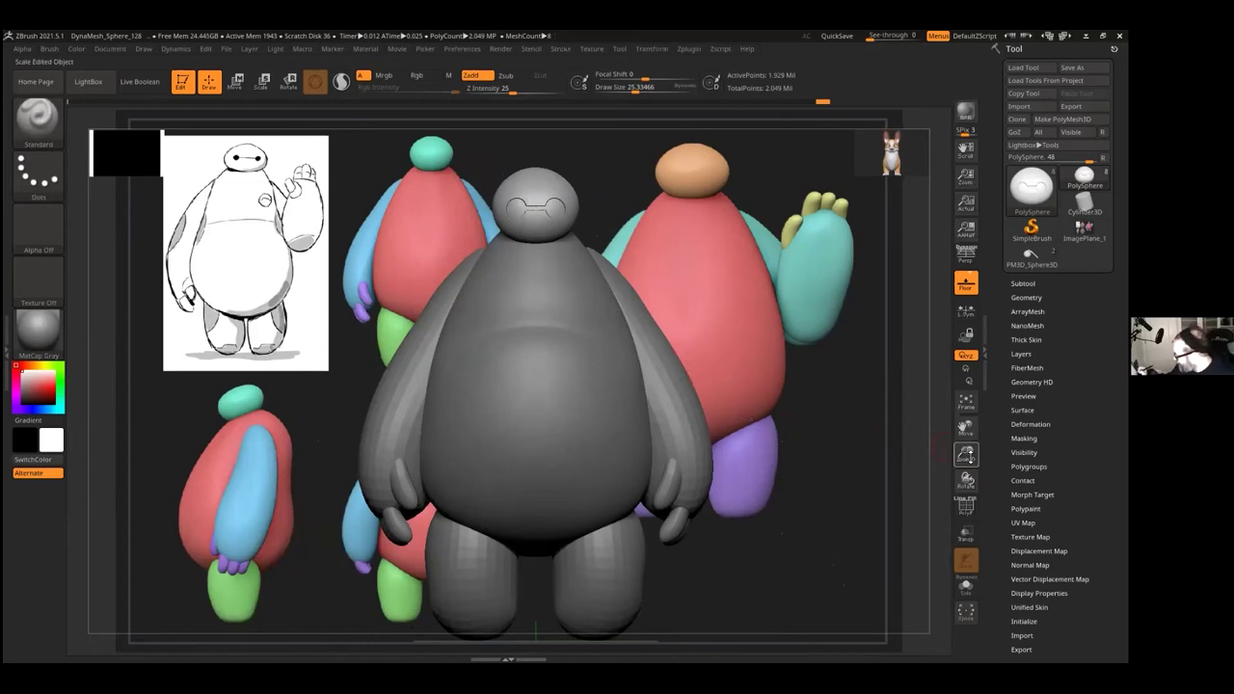
pyautogui.moveTo(968, 455); pyautogui.dragTo(968, 436)
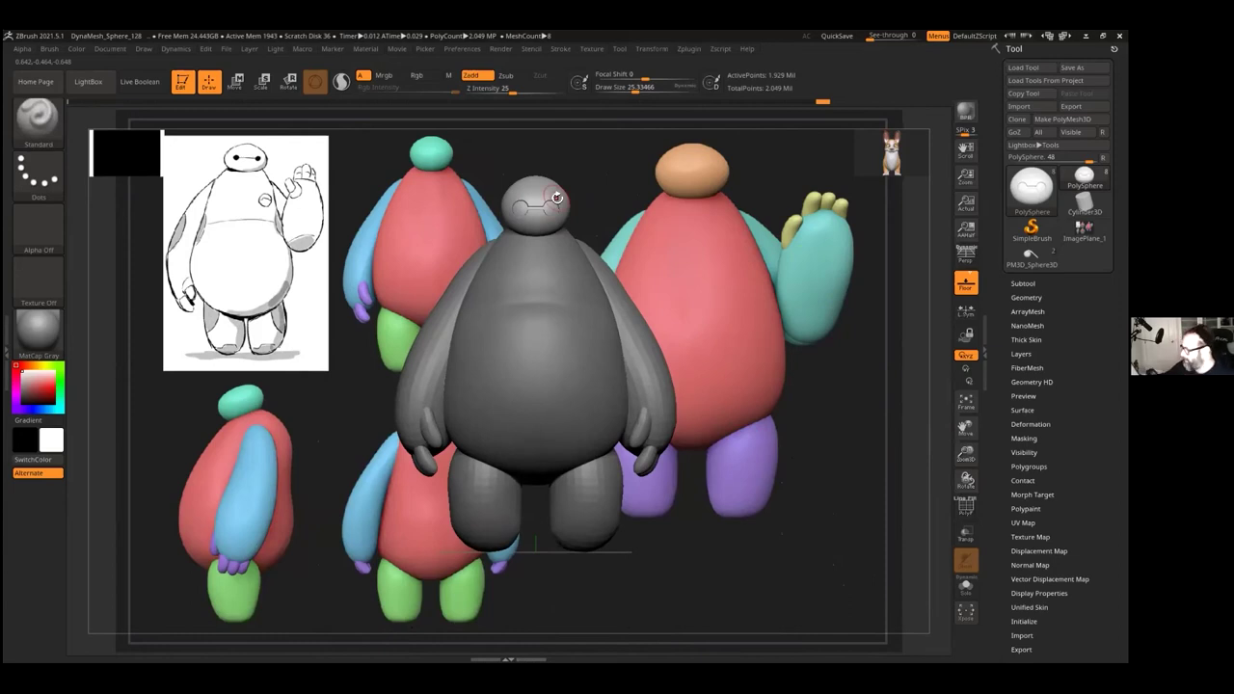
# Step: Make the arms the active subtool and divide them three times to subdivision level 4
pyautogui.click(967, 508)
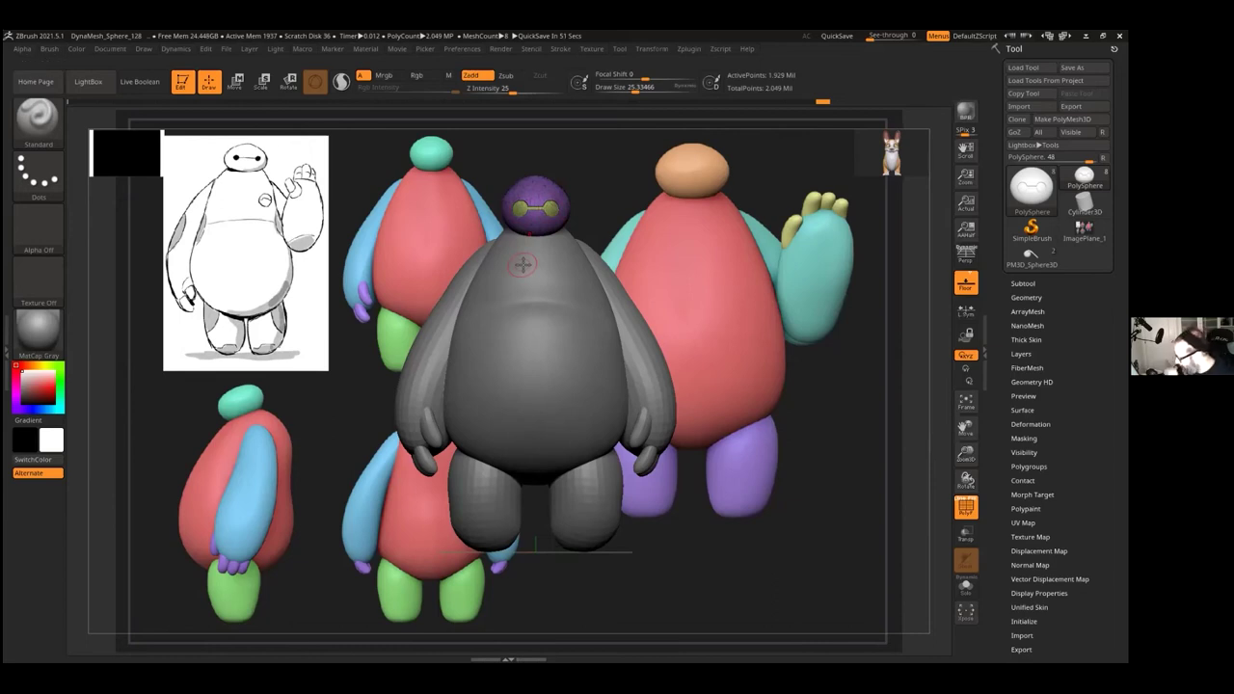
pyautogui.keyDown('alt'); pyautogui.click(673, 377); pyautogui.keyUp('alt')
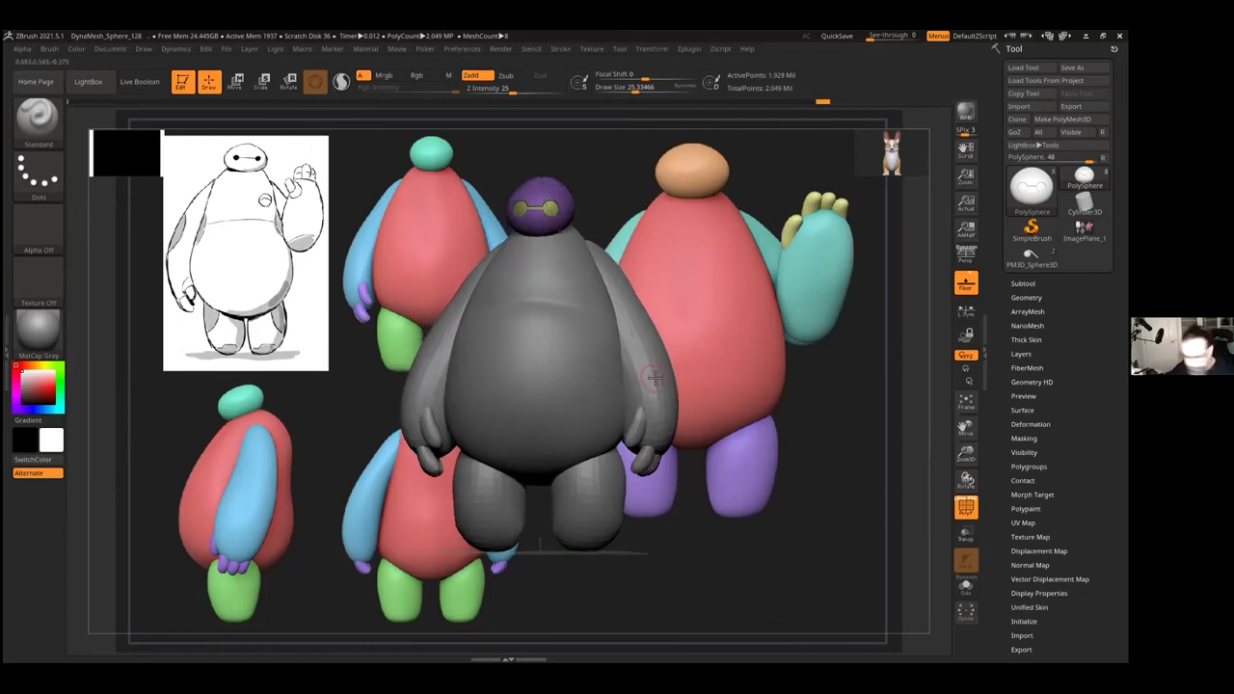
pyautogui.moveTo(763, 473)
pyautogui.mouseDown()
pyautogui.moveTo(722, 473)
pyautogui.moveTo(760, 477)
pyautogui.mouseUp()
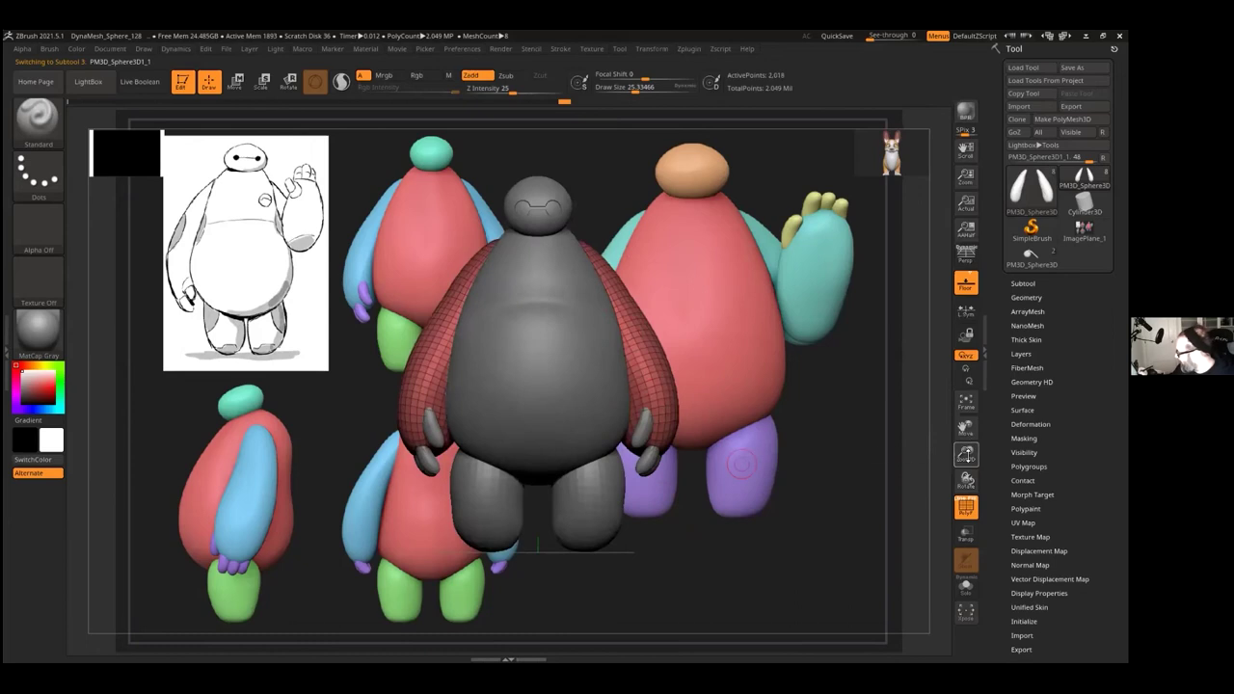
pyautogui.moveTo(797, 493); pyautogui.dragTo(649, 413)
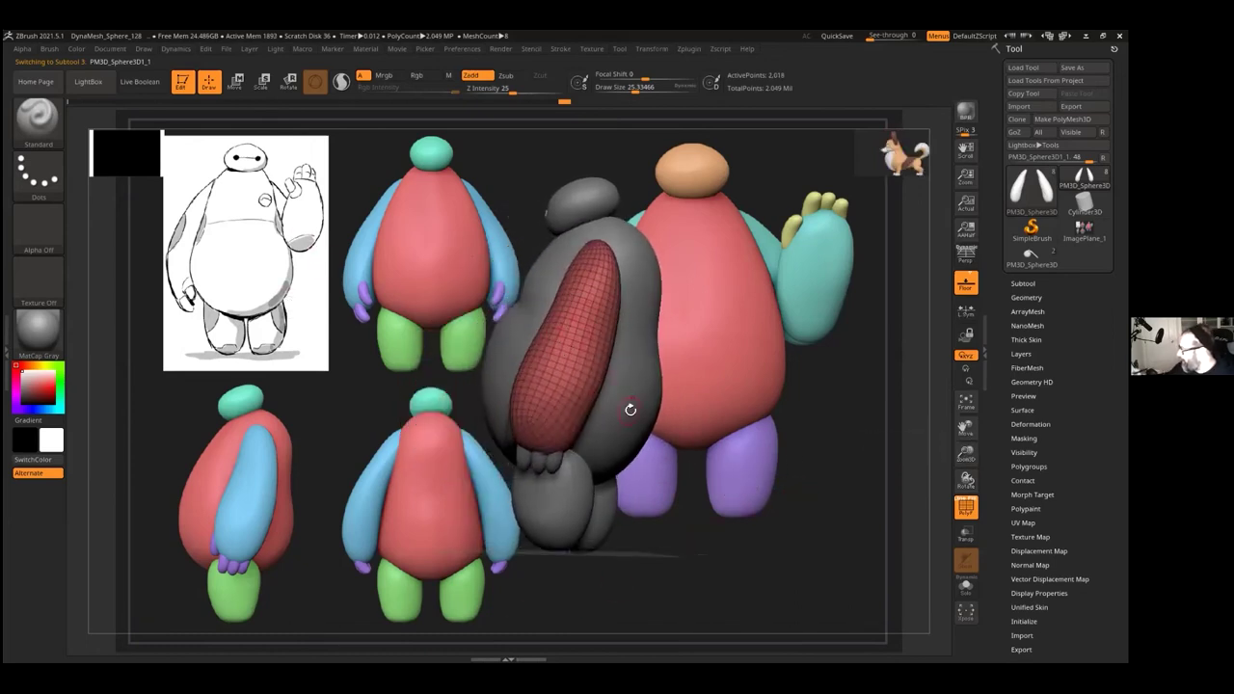
pyautogui.keyDown('shift'); pyautogui.moveTo(798, 502); pyautogui.dragTo(838, 512); pyautogui.keyUp('shift')
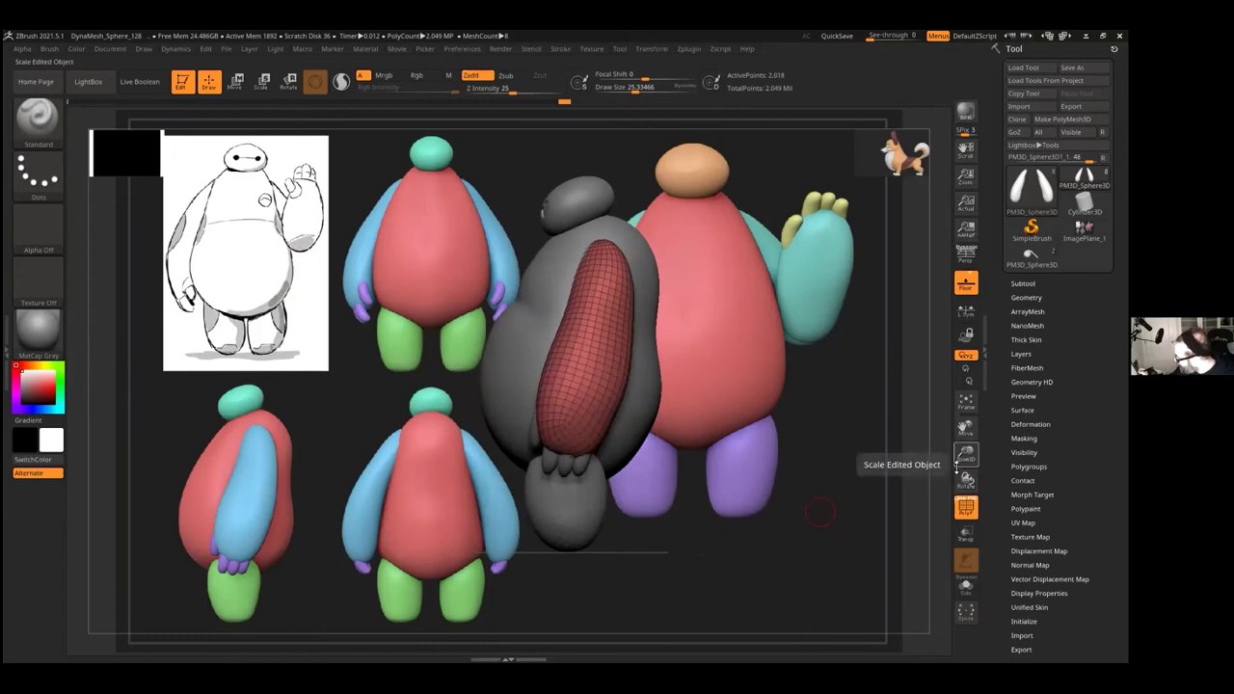
pyautogui.click(965, 506)
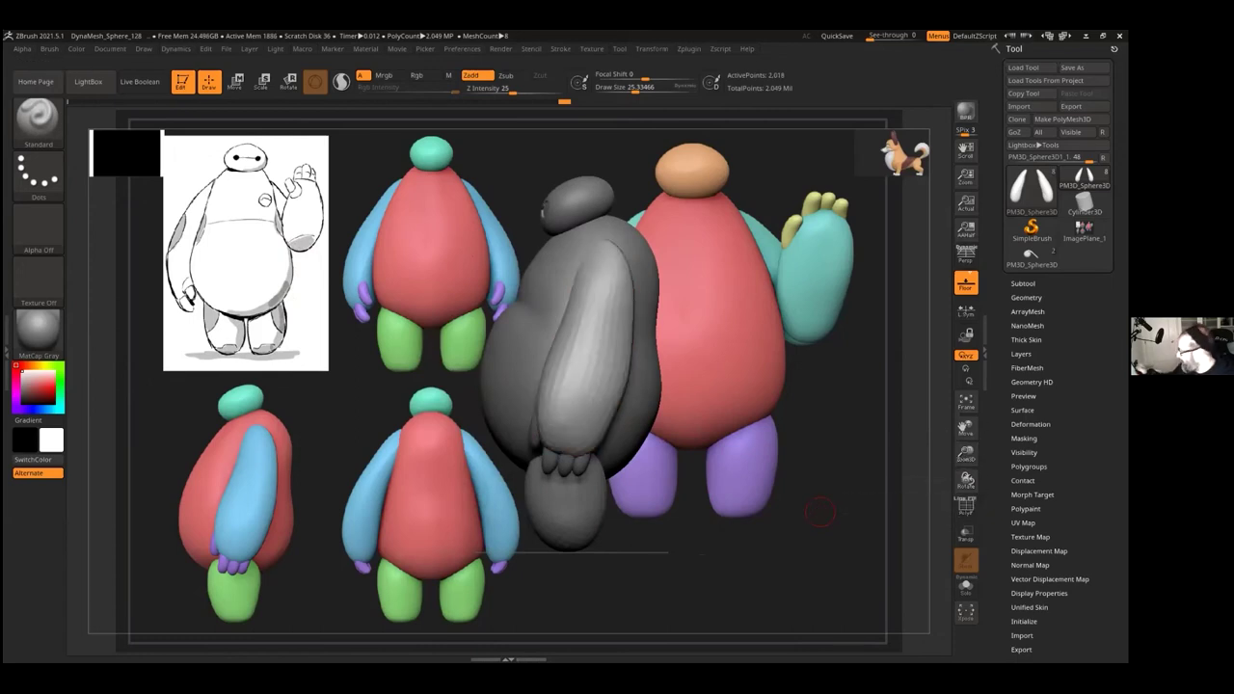
pyautogui.hotkey('ctrl', 'd')
pyautogui.hotkey('ctrl', 'd')
pyautogui.hotkey('ctrl', 'd')
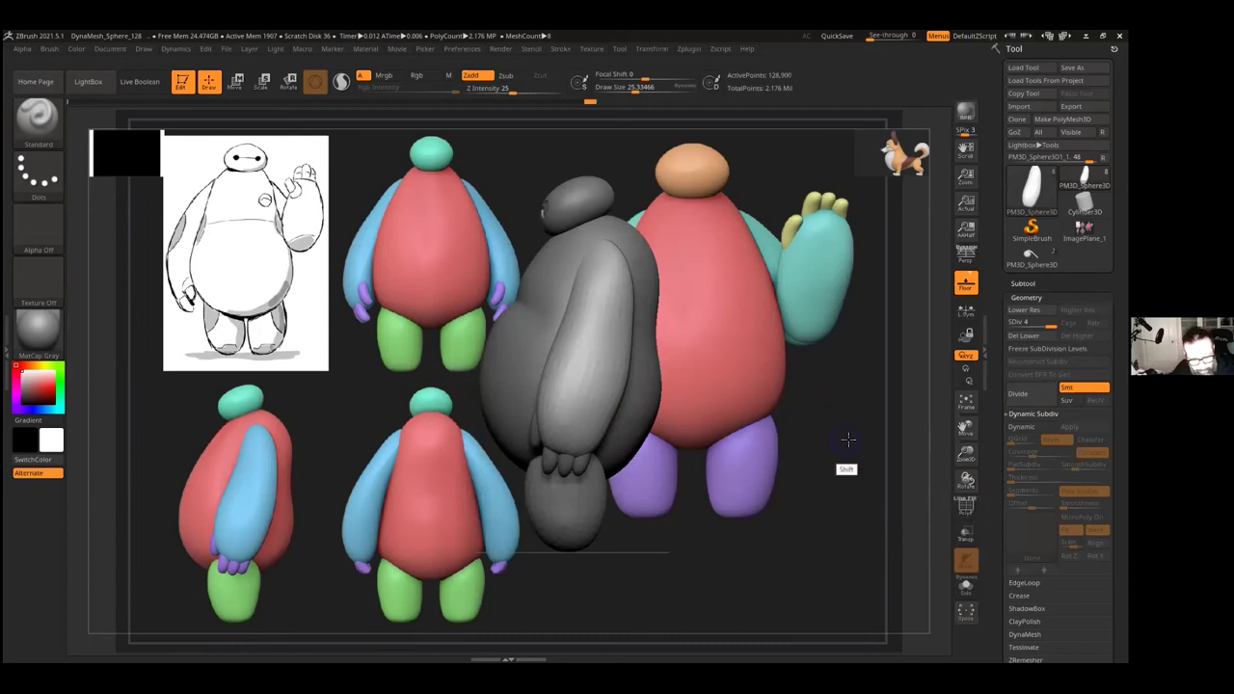
# Step: Enlarge the draw size to about 73 and paint a round mask on the outer side of the arm
pyautogui.keyDown('alt'); pyautogui.moveTo(851, 452); pyautogui.dragTo(830, 465); pyautogui.keyUp('alt')
pyautogui.moveTo(976, 475); pyautogui.dragTo(593, 371)
pyautogui.moveTo(636, 89); pyautogui.dragTo(646, 88)
pyautogui.keyDown('ctrl'); pyautogui.moveTo(591, 366); pyautogui.dragTo(592, 388); pyautogui.keyUp('ctrl')
pyautogui.moveTo(827, 402); pyautogui.dragTo(733, 402)
pyautogui.moveTo(733, 402)
pyautogui.mouseDown(button='right')
pyautogui.moveTo(774, 421)
pyautogui.moveTo(604, 639)
pyautogui.mouseUp(button='right')
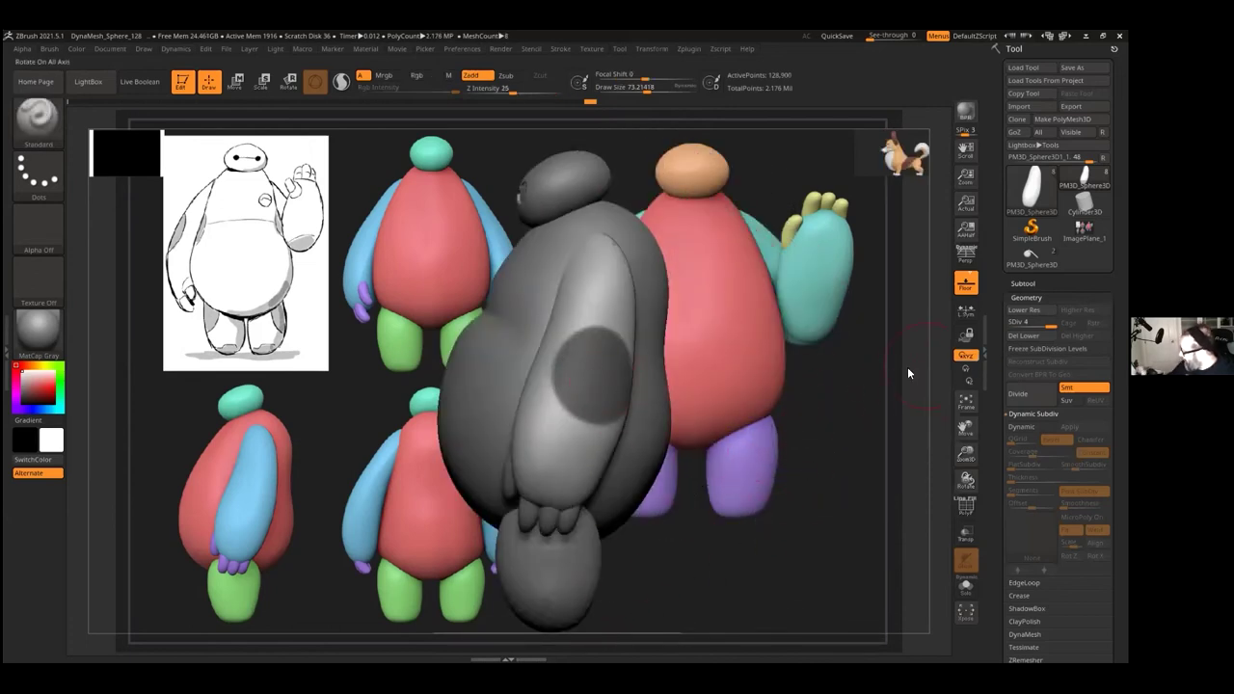
# Step: Turn on the polyframe display for the masked arm and quick-save the project
pyautogui.click(964, 507)
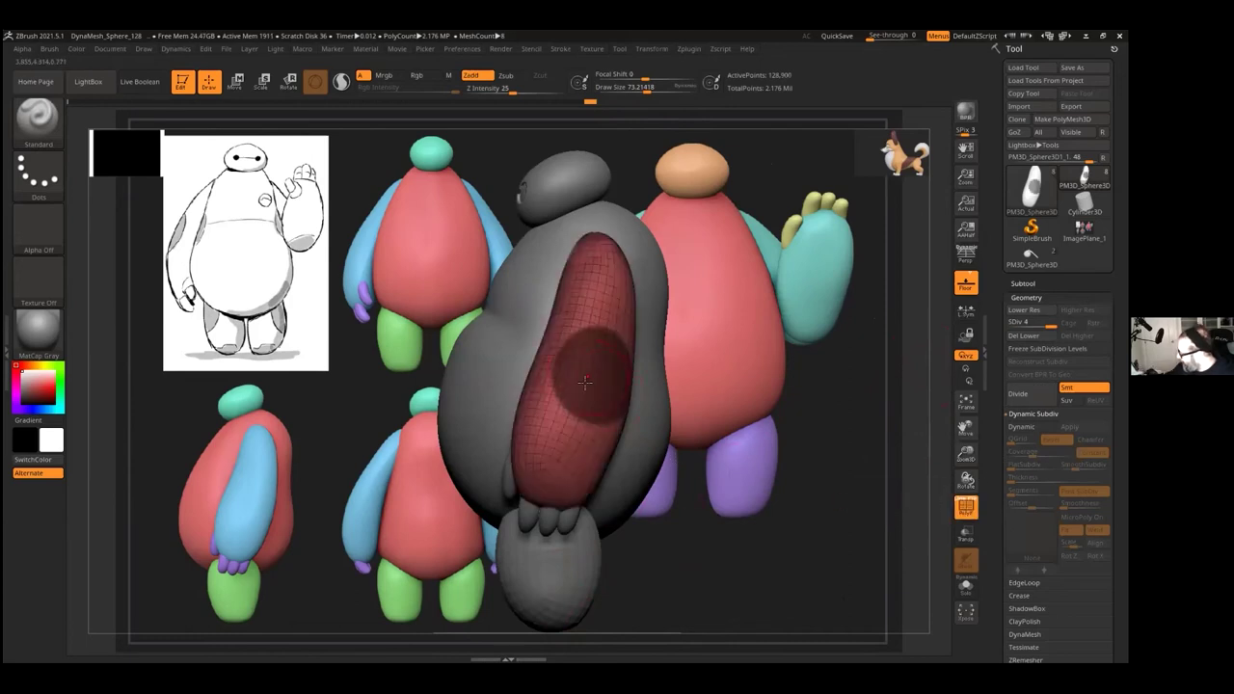
pyautogui.click(837, 35)
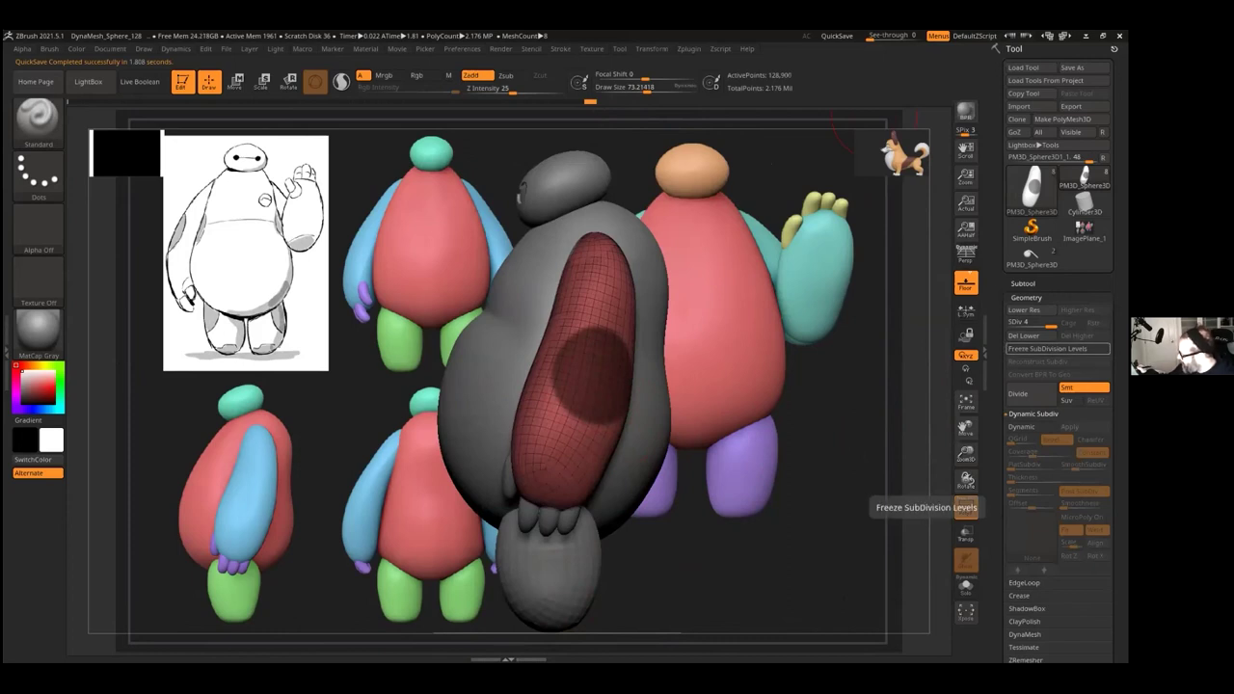
# Step: Freeze the arms' subdivision levels and insert an edge loop along the border of the round mask
pyautogui.click(965, 508)
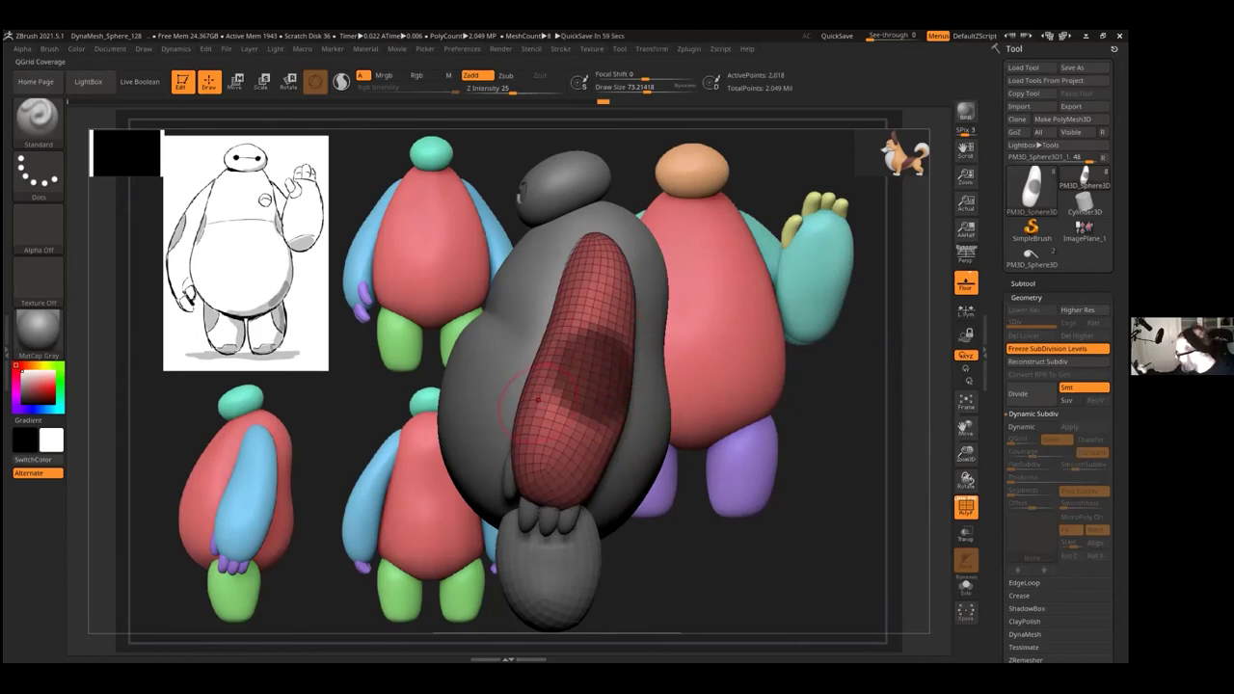
pyautogui.click(1032, 415)
pyautogui.click(1027, 426)
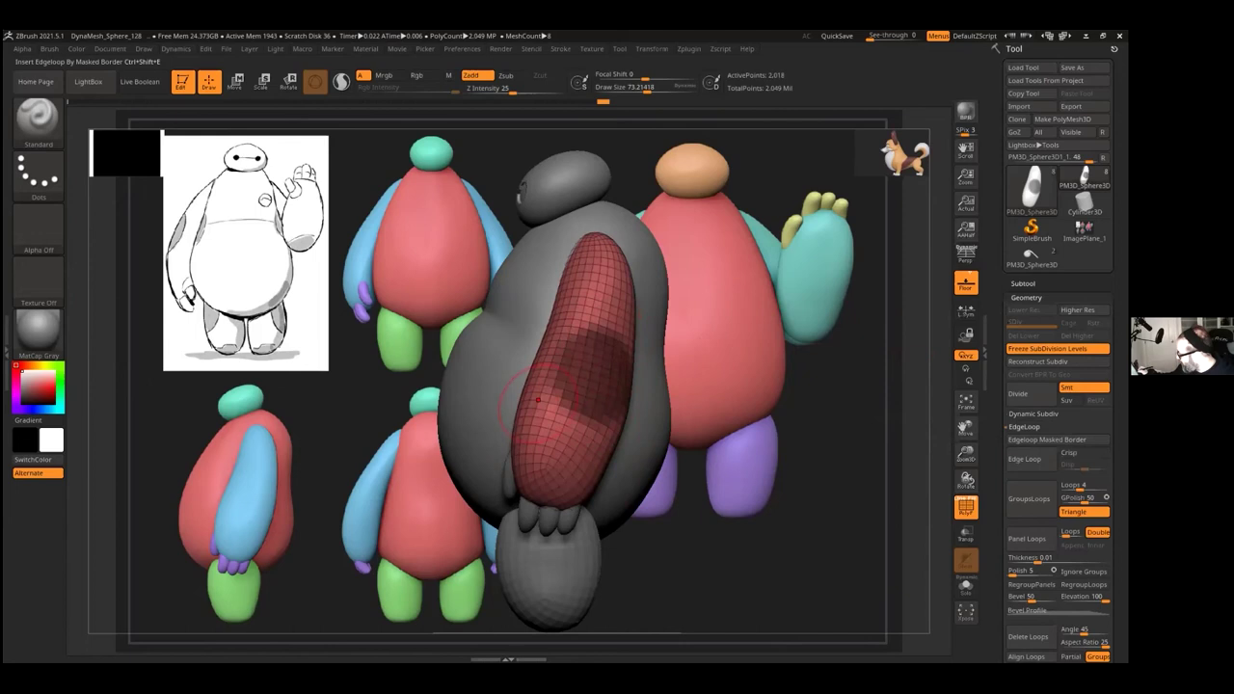
pyautogui.scroll(-3, 1030, 499)
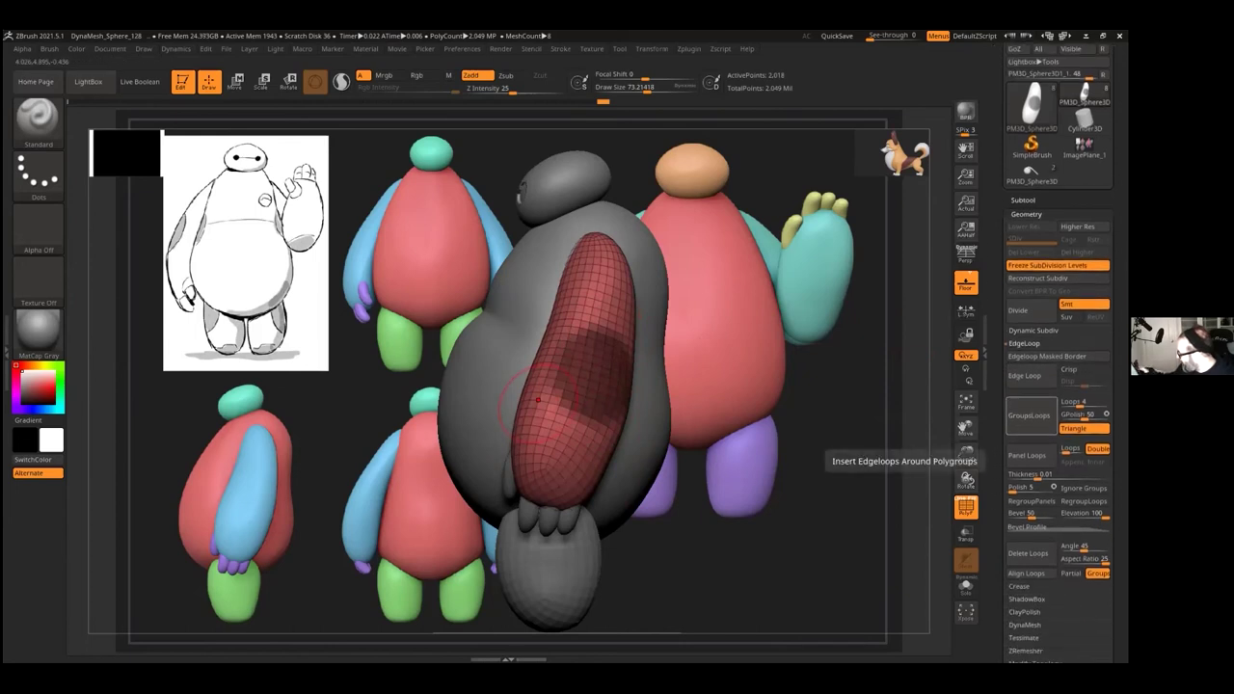
pyautogui.click(1051, 356)
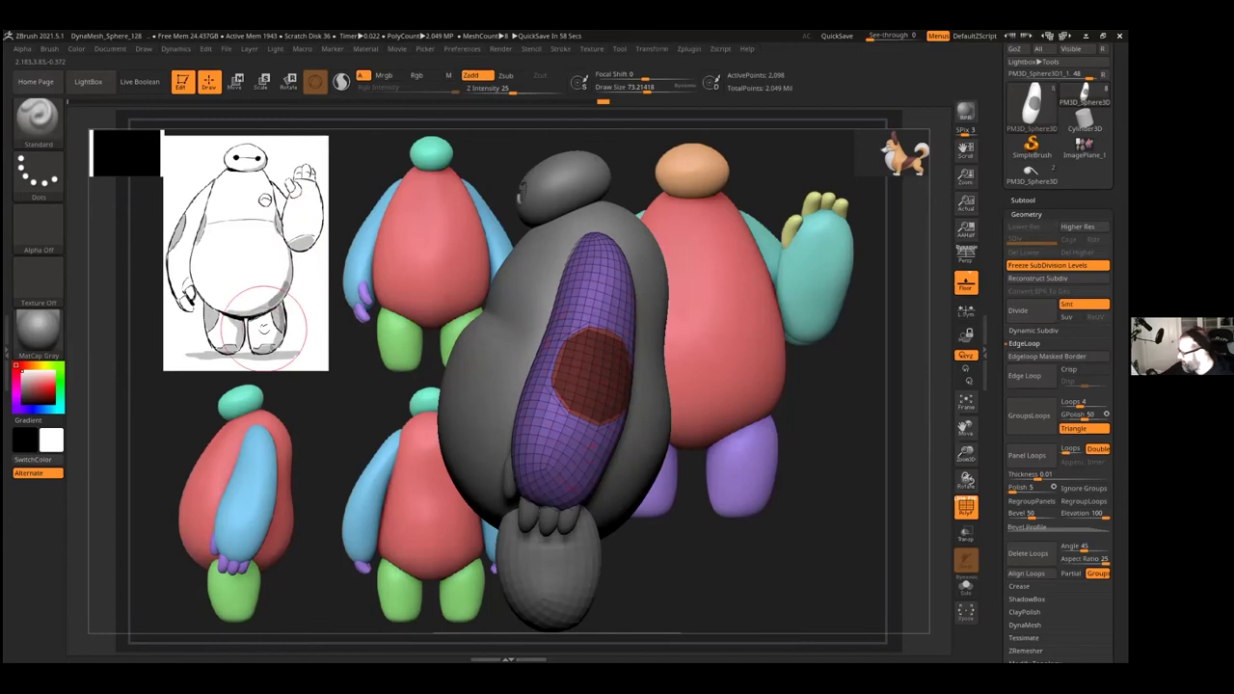
# Step: Insert three GroupsLoops with GPolish 10 around the circular polygroup on the arm, and clear the mask
pyautogui.keyDown('ctrl'); pyautogui.moveTo(265, 329); pyautogui.dragTo(530, 273, button='right'); pyautogui.keyUp('ctrl')
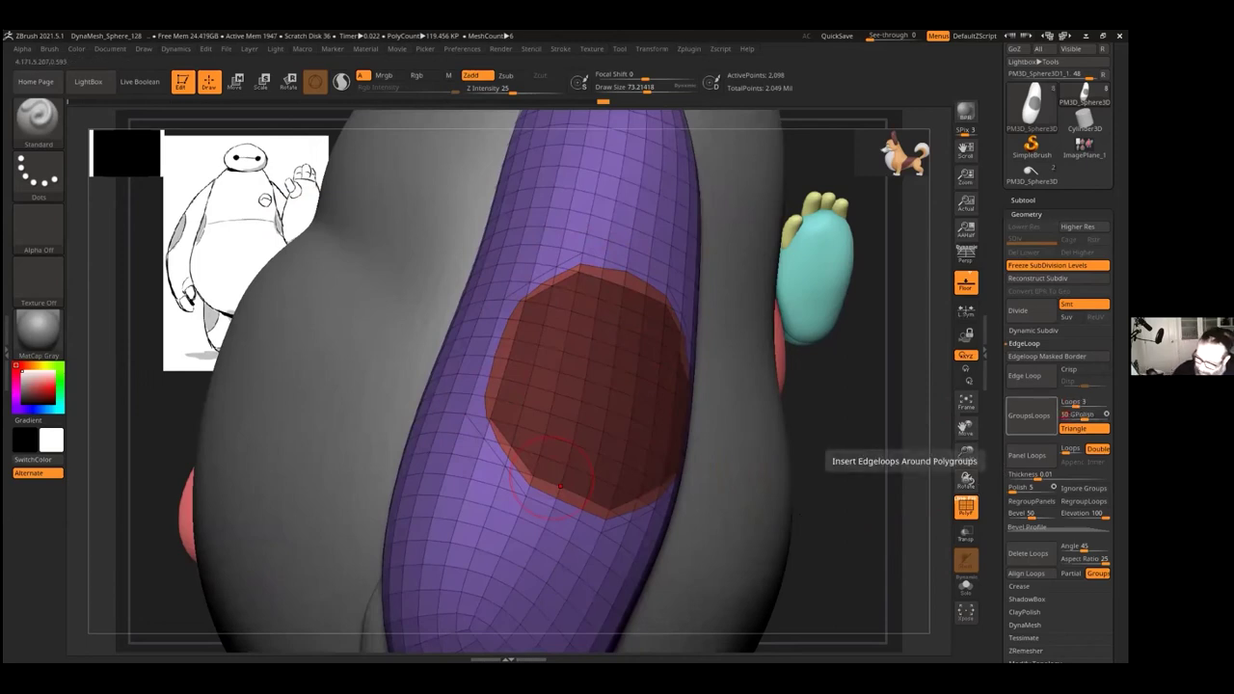
pyautogui.click(1029, 415)
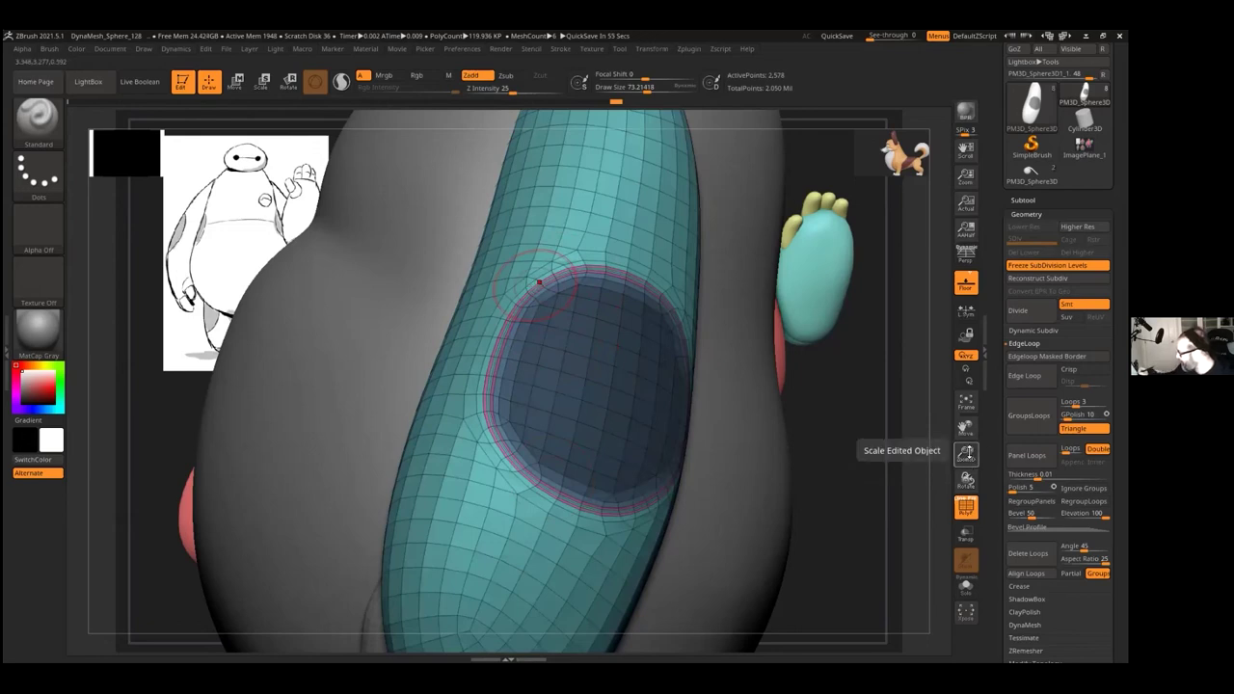
pyautogui.moveTo(967, 456)
pyautogui.mouseDown()
pyautogui.moveTo(970, 438)
pyautogui.moveTo(966, 468)
pyautogui.mouseUp()
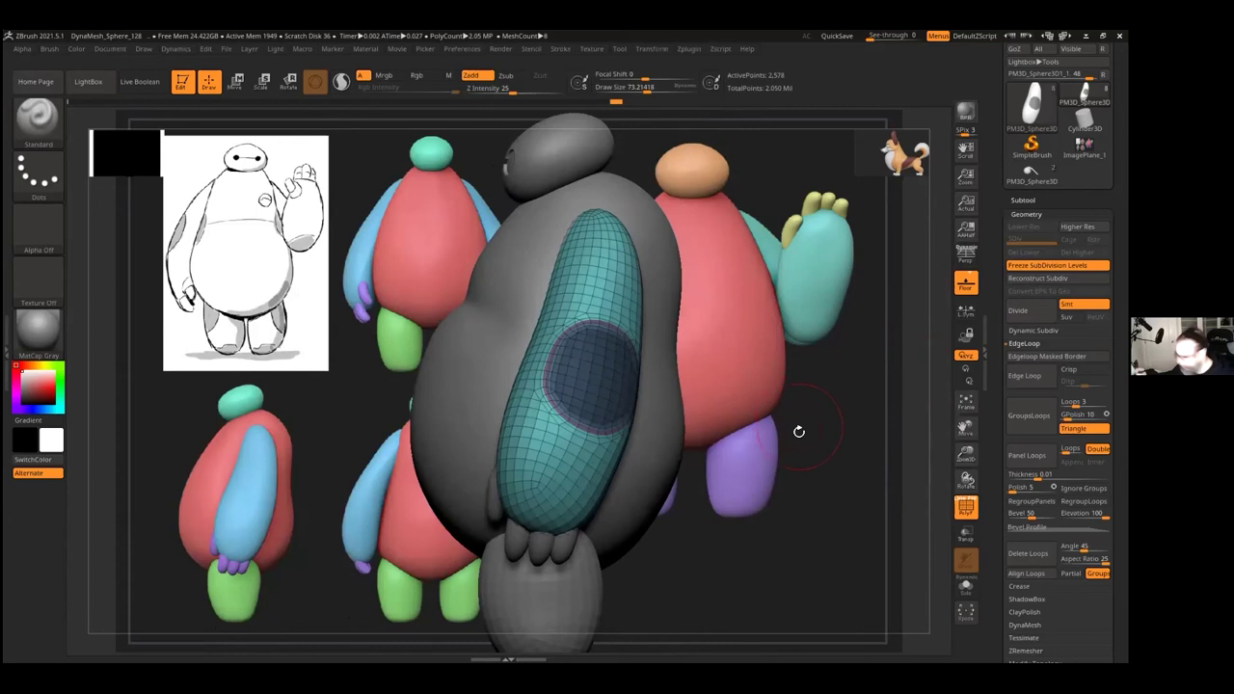
pyautogui.keyDown('ctrl'); pyautogui.moveTo(858, 385); pyautogui.dragTo(868, 377); pyautogui.keyUp('ctrl')
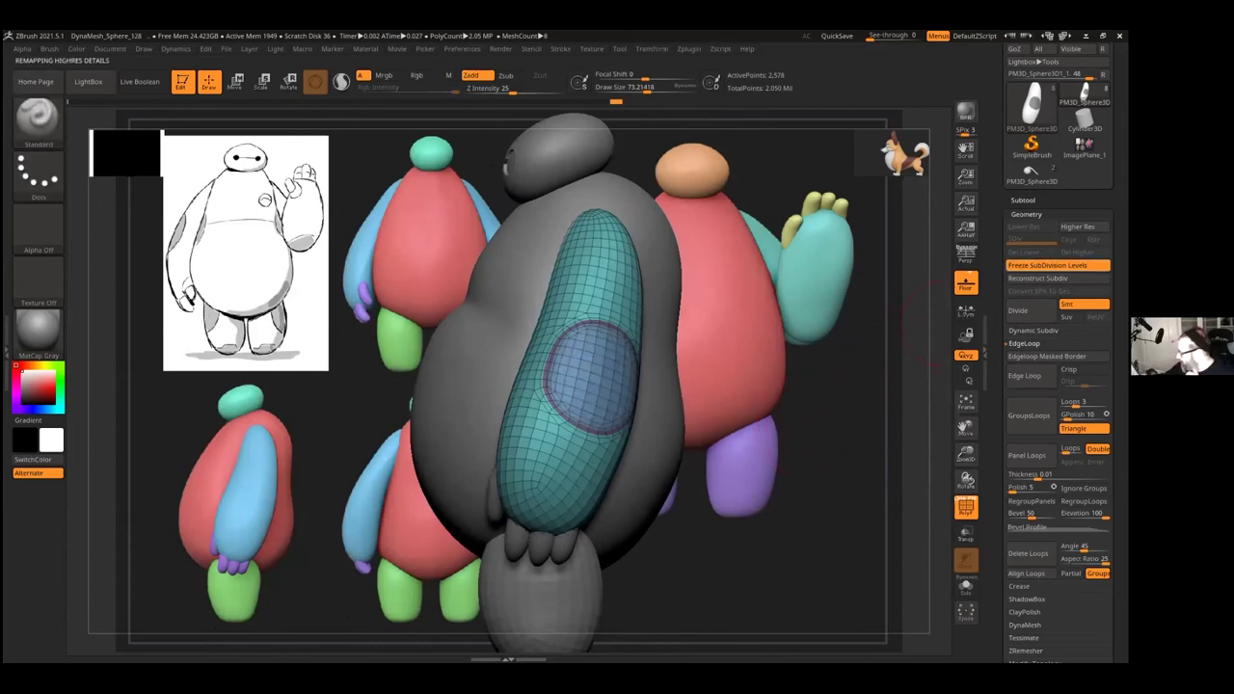
# Step: Unfreeze the subdivision levels and inspect the arms' circular loops at subdivision level 1 with the polyframe on
pyautogui.click(966, 508)
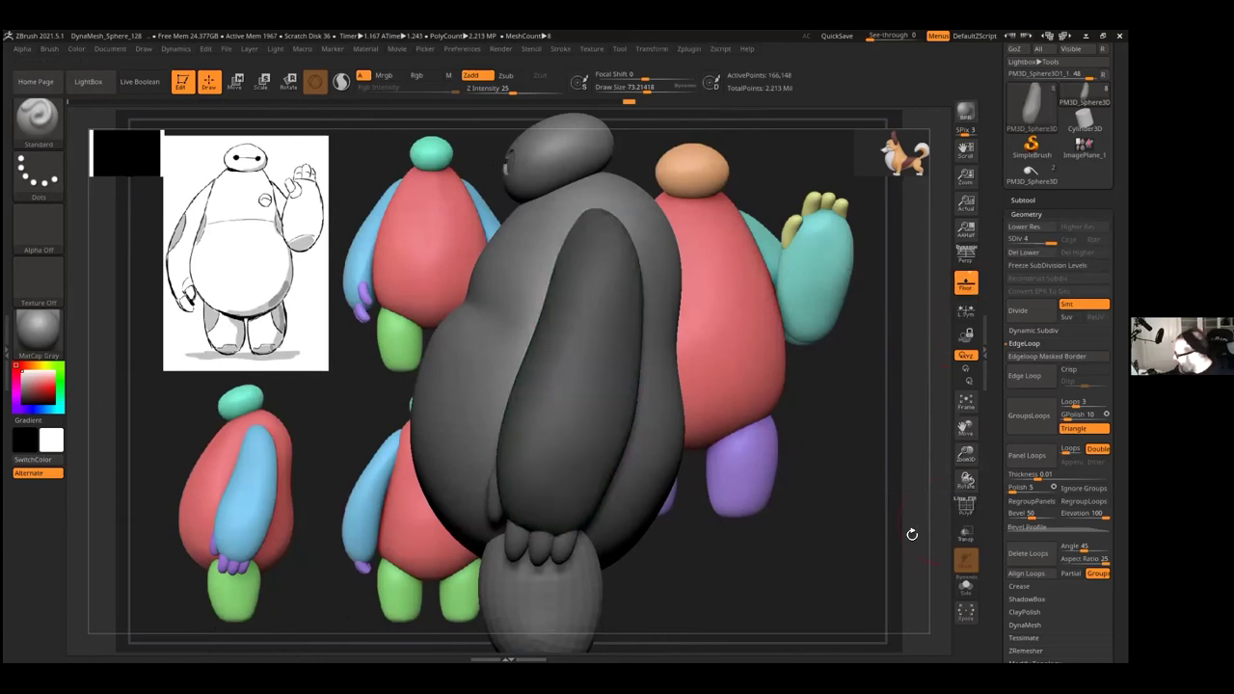
pyautogui.click(968, 509)
pyautogui.click(969, 513)
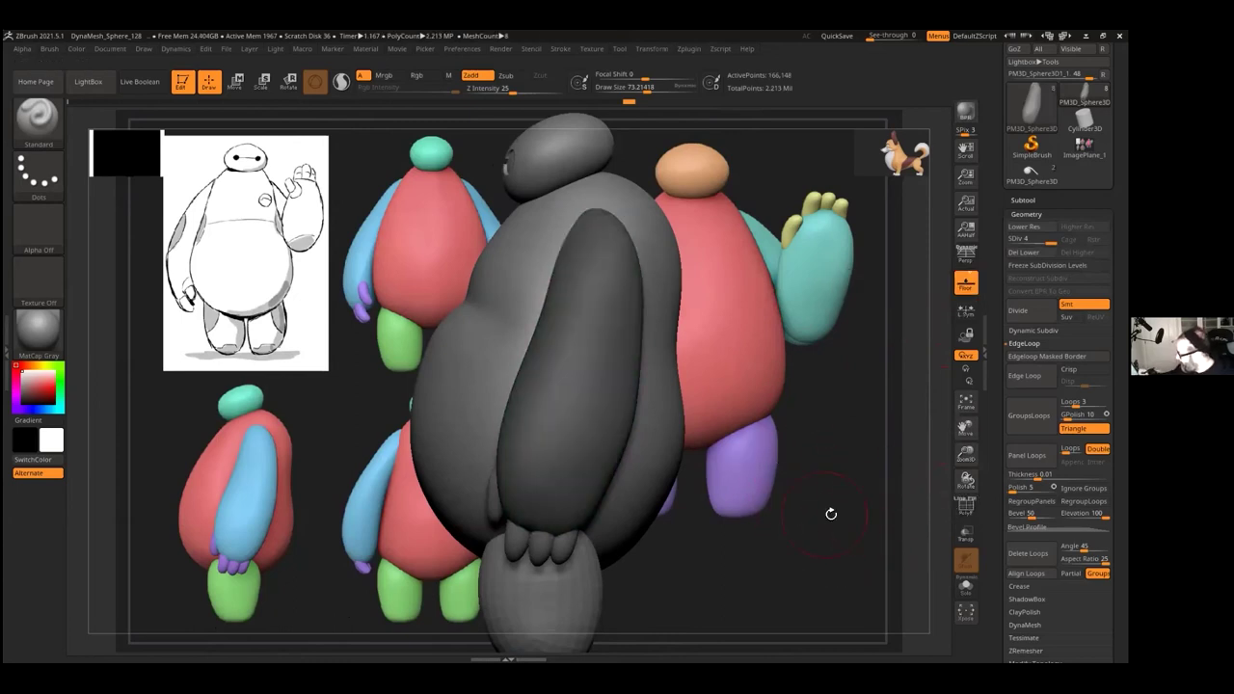
pyautogui.click(969, 511)
pyautogui.moveTo(857, 507)
pyautogui.mouseDown()
pyautogui.moveTo(840, 507)
pyautogui.moveTo(858, 507)
pyautogui.mouseUp()
pyautogui.moveTo(1026, 239); pyautogui.dragTo(1013, 239)
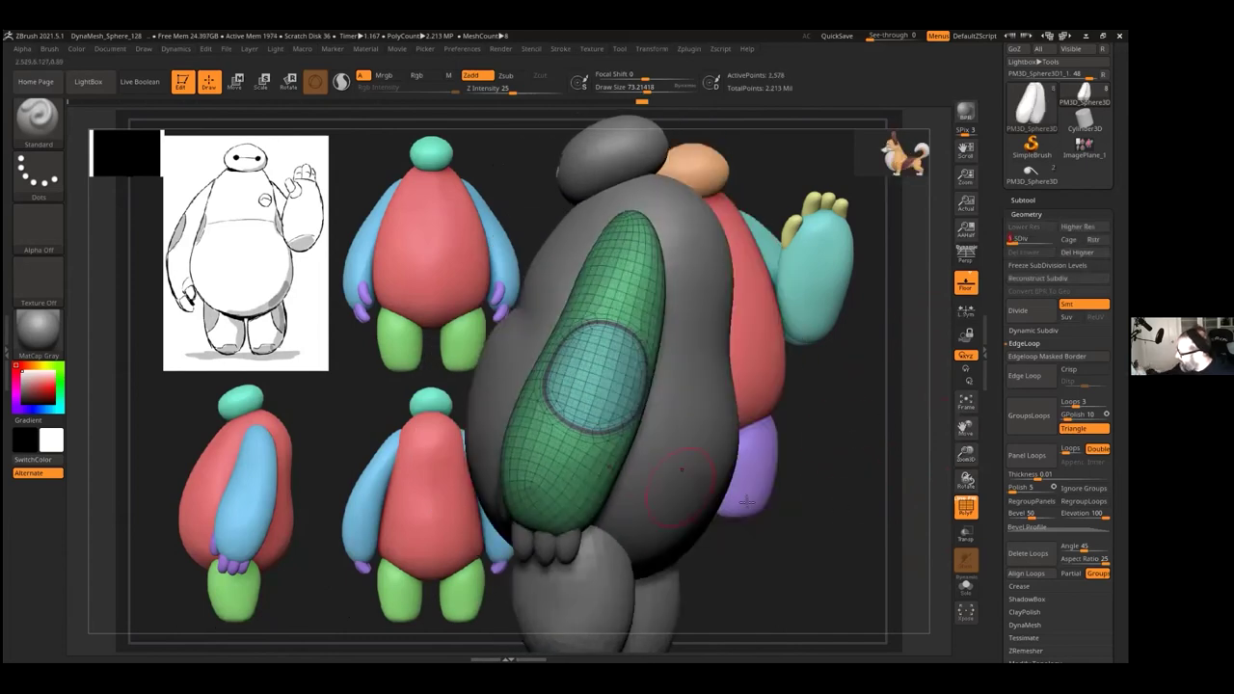
pyautogui.moveTo(808, 525); pyautogui.dragTo(732, 483)
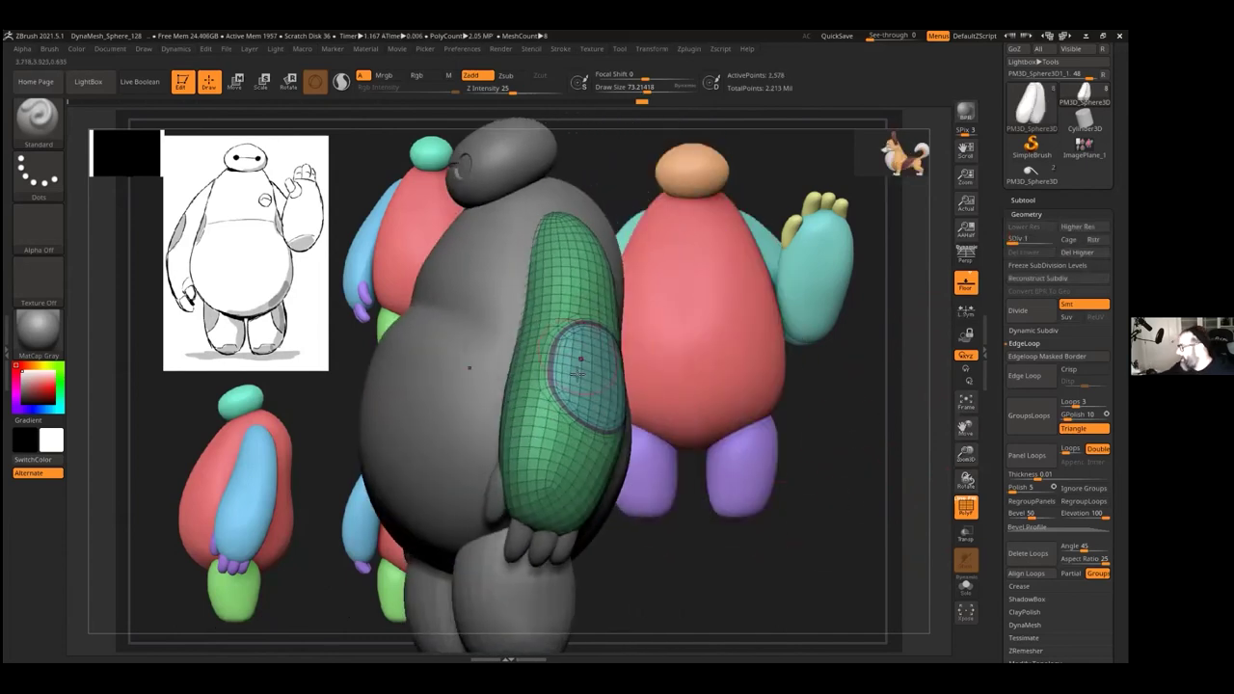
pyautogui.moveTo(655, 530); pyautogui.dragTo(601, 316)
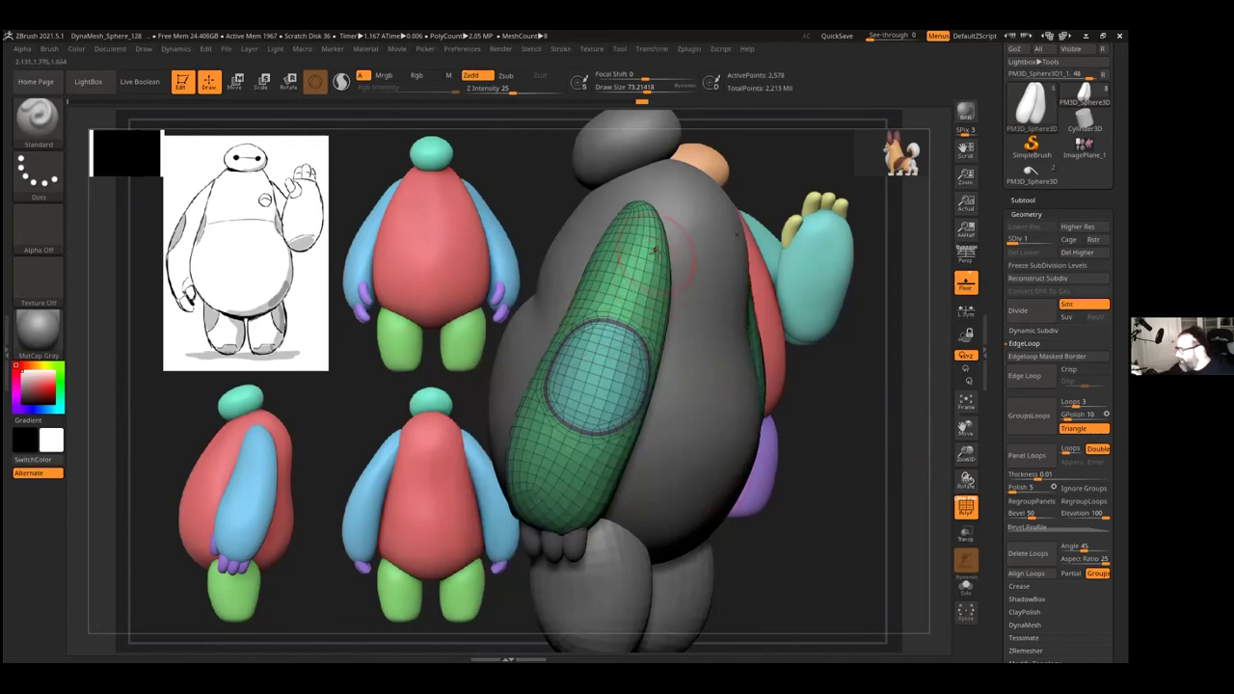
# Step: Set the arms to subdivision level 4 and paint a round mask on the upper arm above the circle
pyautogui.press('ctrl')
pyautogui.keyDown('ctrl'); pyautogui.moveTo(631, 259); pyautogui.dragTo(640, 267); pyautogui.keyUp('ctrl')
pyautogui.keyDown('ctrl'); pyautogui.moveTo(948, 276); pyautogui.dragTo(941, 281); pyautogui.keyUp('ctrl')
pyautogui.moveTo(1014, 241); pyautogui.dragTo(1053, 241)
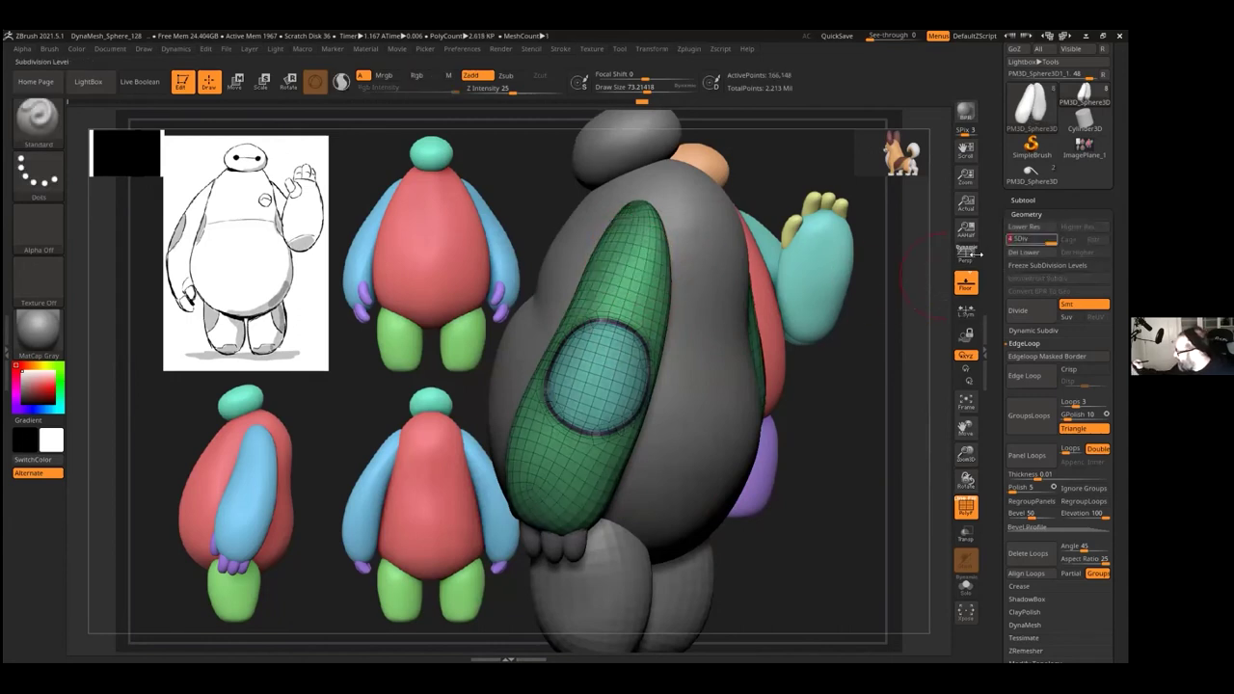
pyautogui.keyDown('ctrl'); pyautogui.moveTo(619, 264); pyautogui.dragTo(630, 267); pyautogui.keyUp('ctrl')
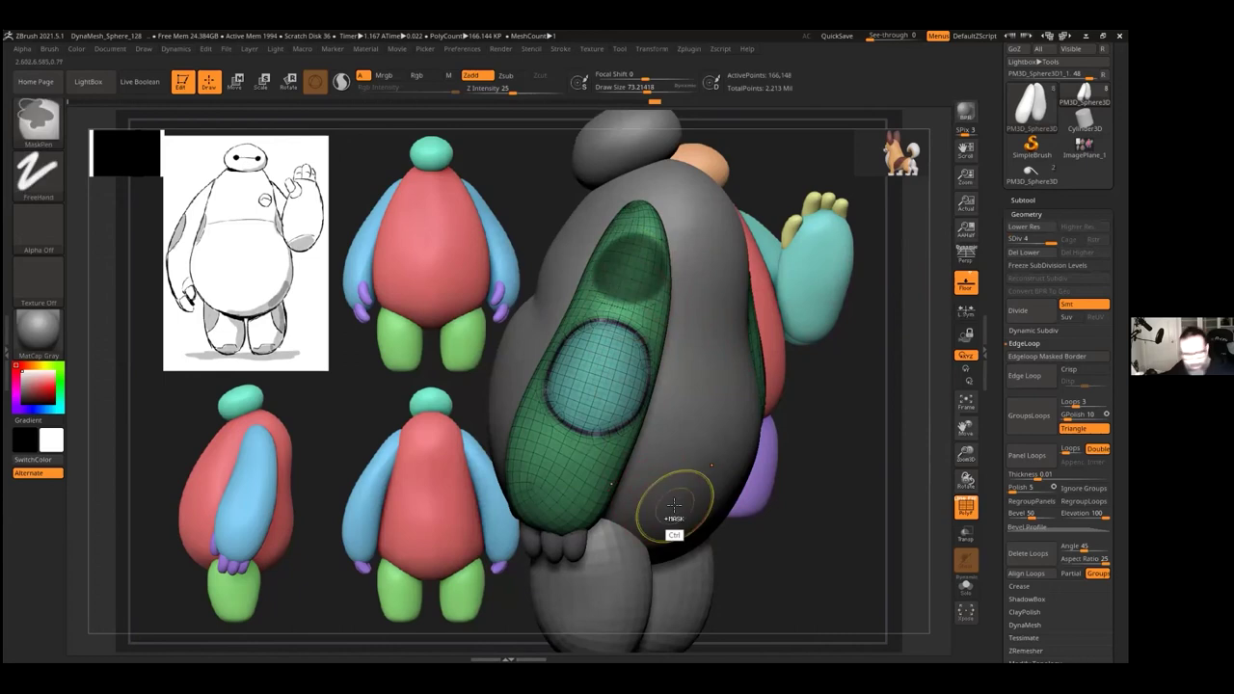
# Step: Try turning the masked upper-arm patch into a polygroup, comparing its edge across the subdivision levels, and clear the mask
pyautogui.hotkey('ctrl', 'w')
pyautogui.hotkey('shift', 'd')
pyautogui.hotkey('shift', 'd')
pyautogui.hotkey('shift', 'd')
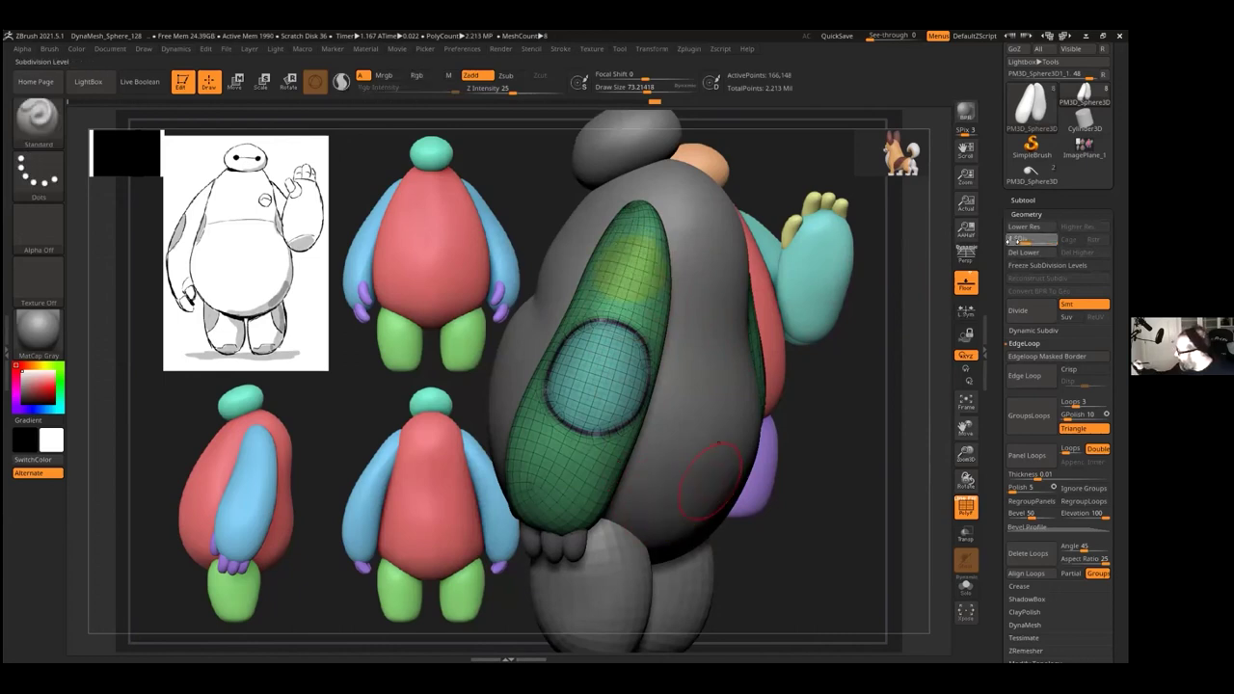
pyautogui.press('d')
pyautogui.press('d')
pyautogui.press('d')
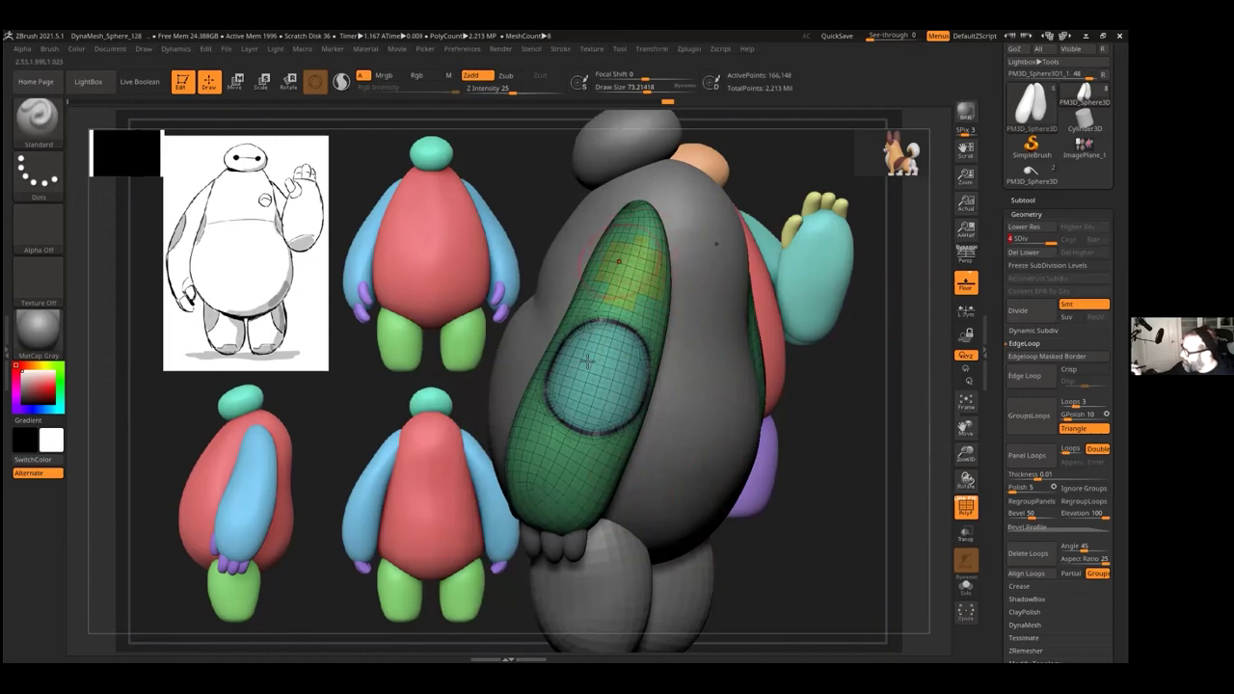
pyautogui.keyDown('ctrl'); pyautogui.click(620, 271); pyautogui.keyUp('ctrl')
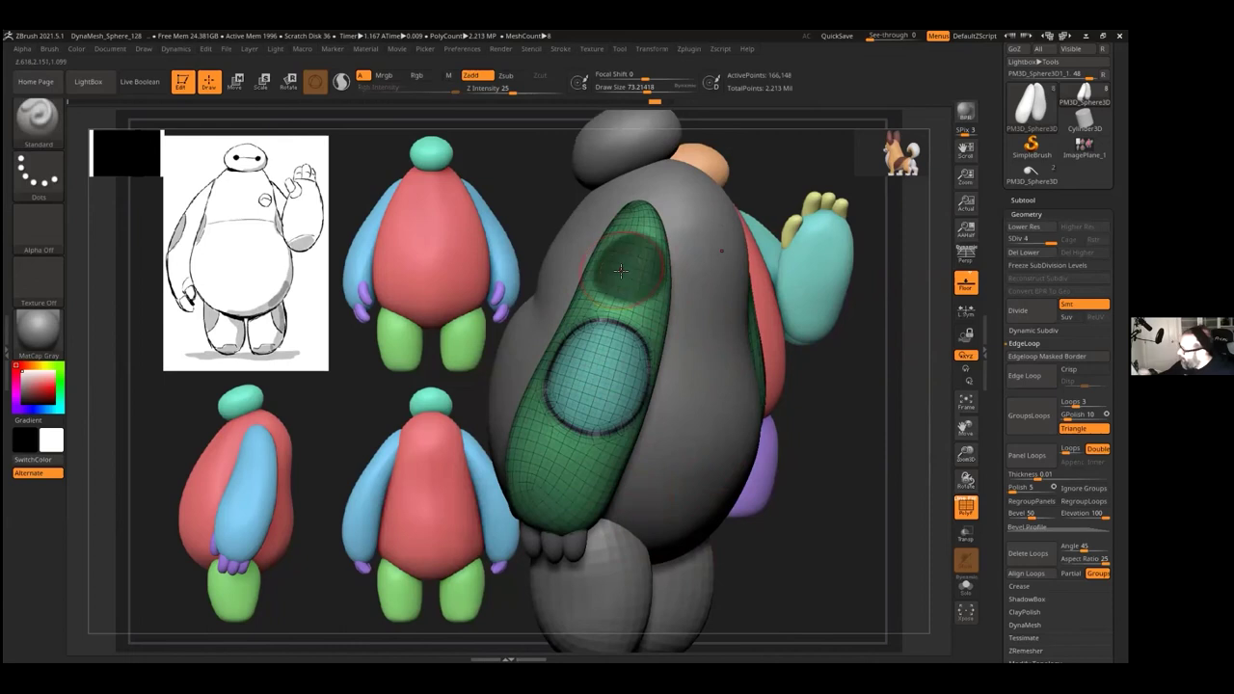
pyautogui.keyDown('ctrl'); pyautogui.click(846, 427); pyautogui.keyUp('ctrl')
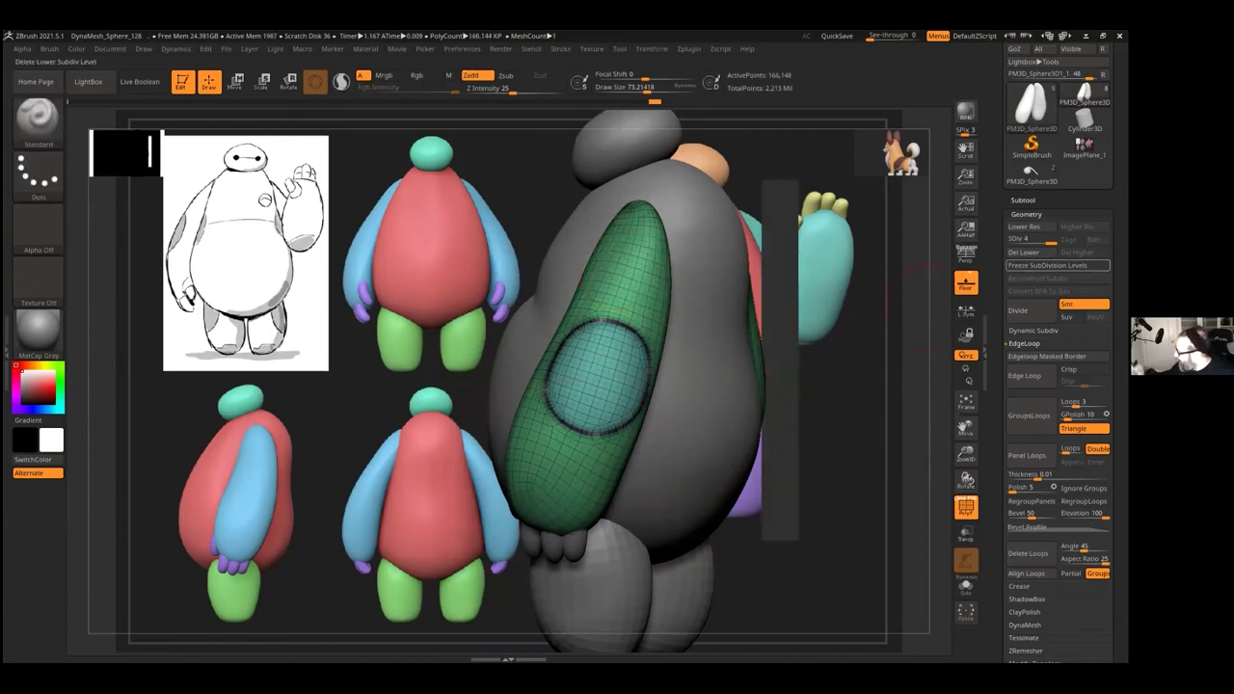
# Step: Set the arms to subdivision level 2 and examine the circular loops from the front and the side
pyautogui.moveTo(1026, 239); pyautogui.dragTo(1054, 240)
pyautogui.moveTo(829, 417); pyautogui.dragTo(868, 419)
pyautogui.click(1026, 240)
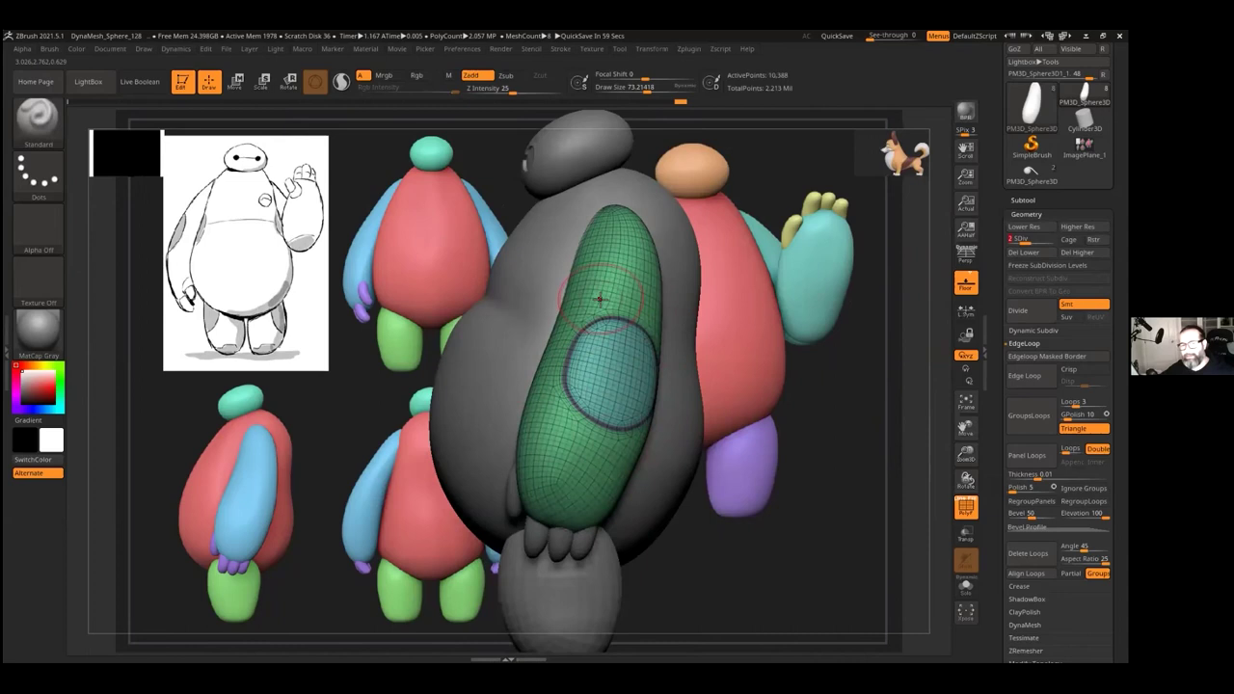
pyautogui.moveTo(778, 479); pyautogui.dragTo(813, 485)
pyautogui.moveTo(964, 452); pyautogui.dragTo(964, 434)
pyautogui.moveTo(793, 470)
pyautogui.keyDown('alt'); pyautogui.mouseDown()
pyautogui.moveTo(810, 460)
pyautogui.moveTo(782, 460)
pyautogui.mouseUp(); pyautogui.keyUp('alt')
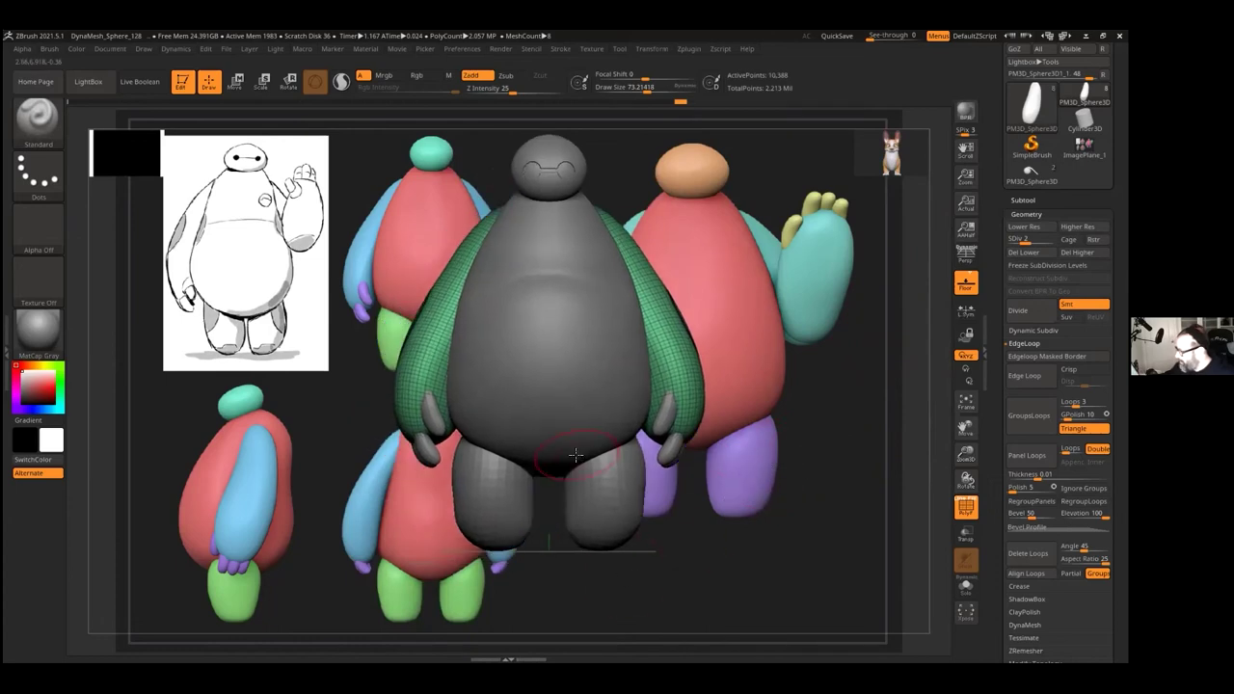
pyautogui.moveTo(770, 373); pyautogui.dragTo(704, 388)
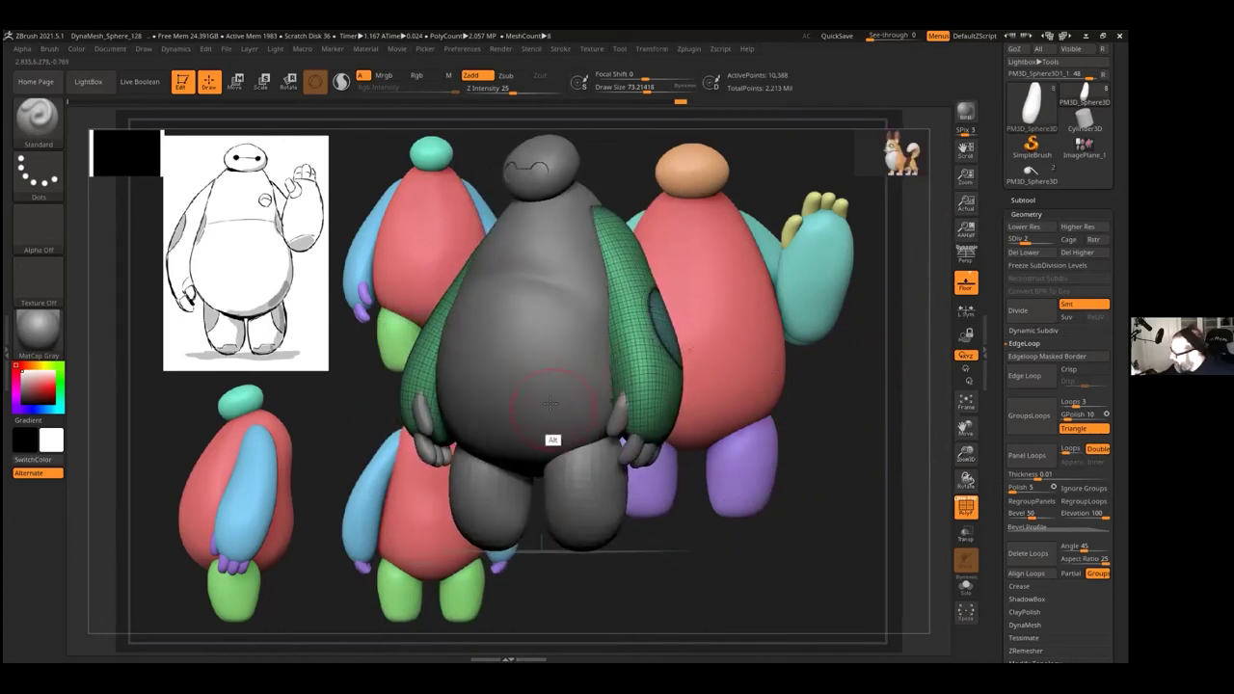
pyautogui.moveTo(848, 393); pyautogui.dragTo(762, 397)
pyautogui.moveTo(965, 451); pyautogui.dragTo(963, 511)
pyautogui.moveTo(848, 523); pyautogui.dragTo(797, 549)
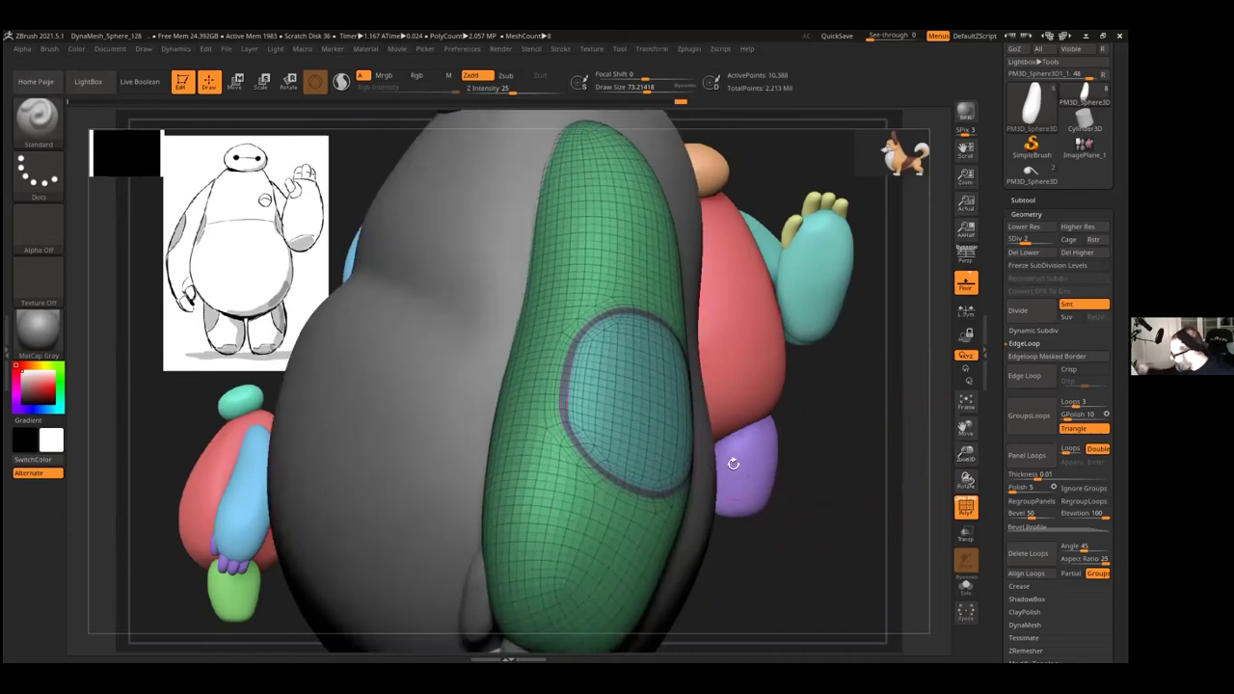
# Step: Isolate the loop polygroup around the arm's circle, and mask the rest of the arm so only the loops stay editable
pyautogui.moveTo(839, 262)
pyautogui.keyDown('ctrl'); pyautogui.keyDown('shift'); pyautogui.mouseDown()
pyautogui.moveTo(694, 282)
pyautogui.moveTo(753, 459)
pyautogui.mouseUp(); pyautogui.keyUp('shift'); pyautogui.keyUp('ctrl')
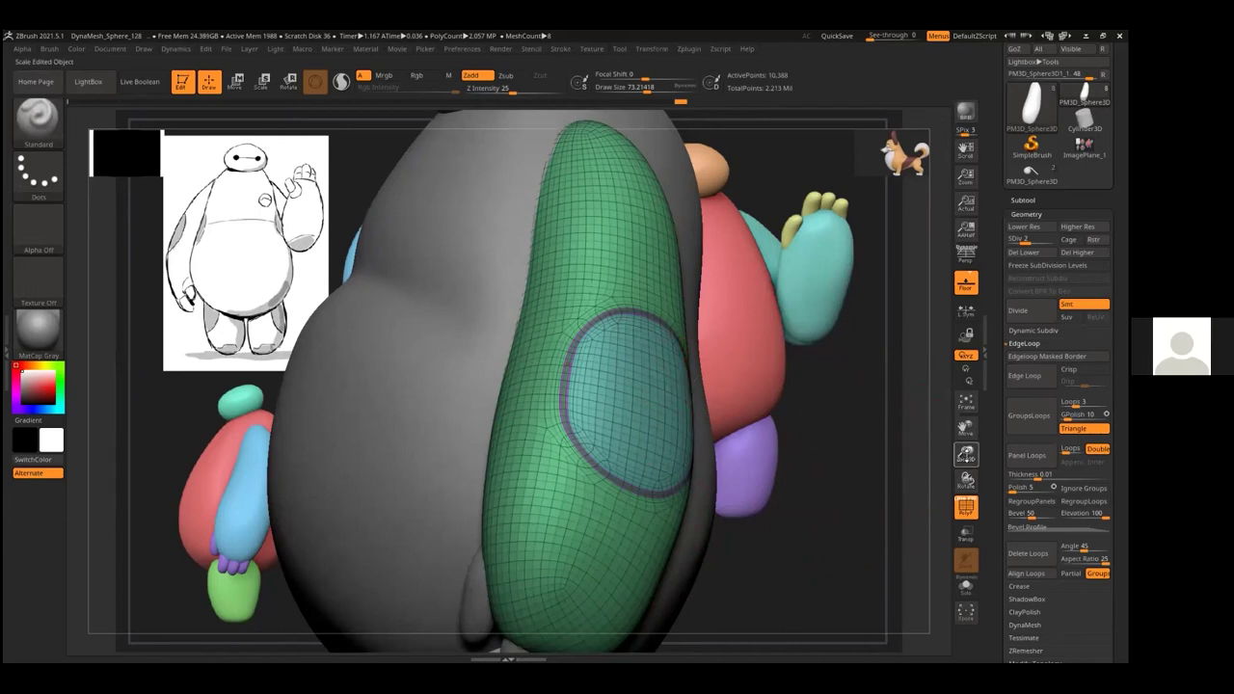
pyautogui.moveTo(966, 455); pyautogui.dragTo(898, 505)
pyautogui.keyDown('ctrl'); pyautogui.keyDown('shift'); pyautogui.click(560, 458); pyautogui.keyUp('shift'); pyautogui.keyUp('ctrl')
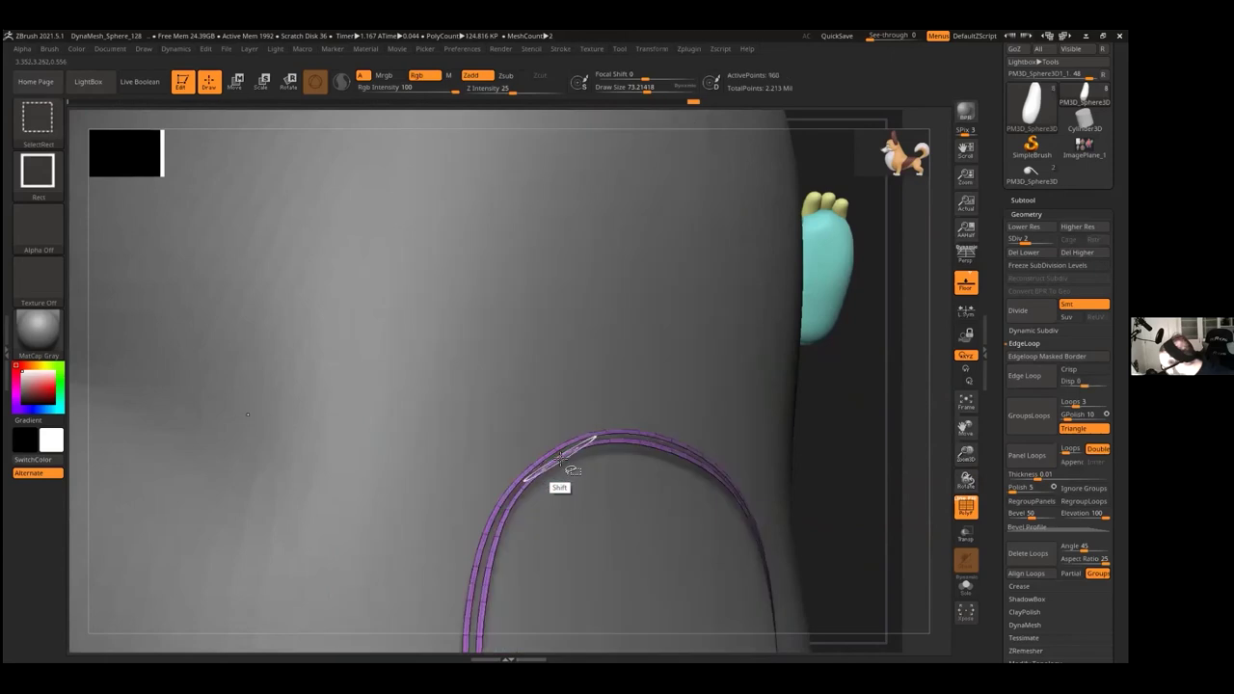
pyautogui.moveTo(967, 456); pyautogui.dragTo(953, 385)
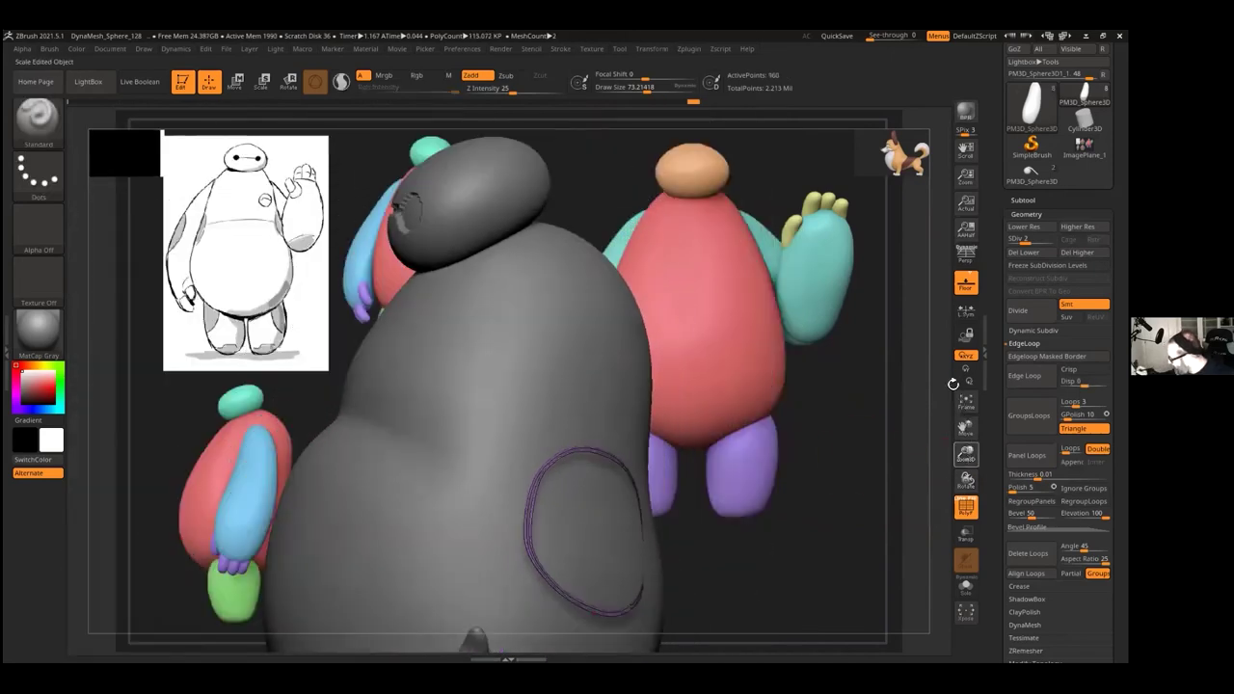
pyautogui.moveTo(907, 453); pyautogui.dragTo(916, 338)
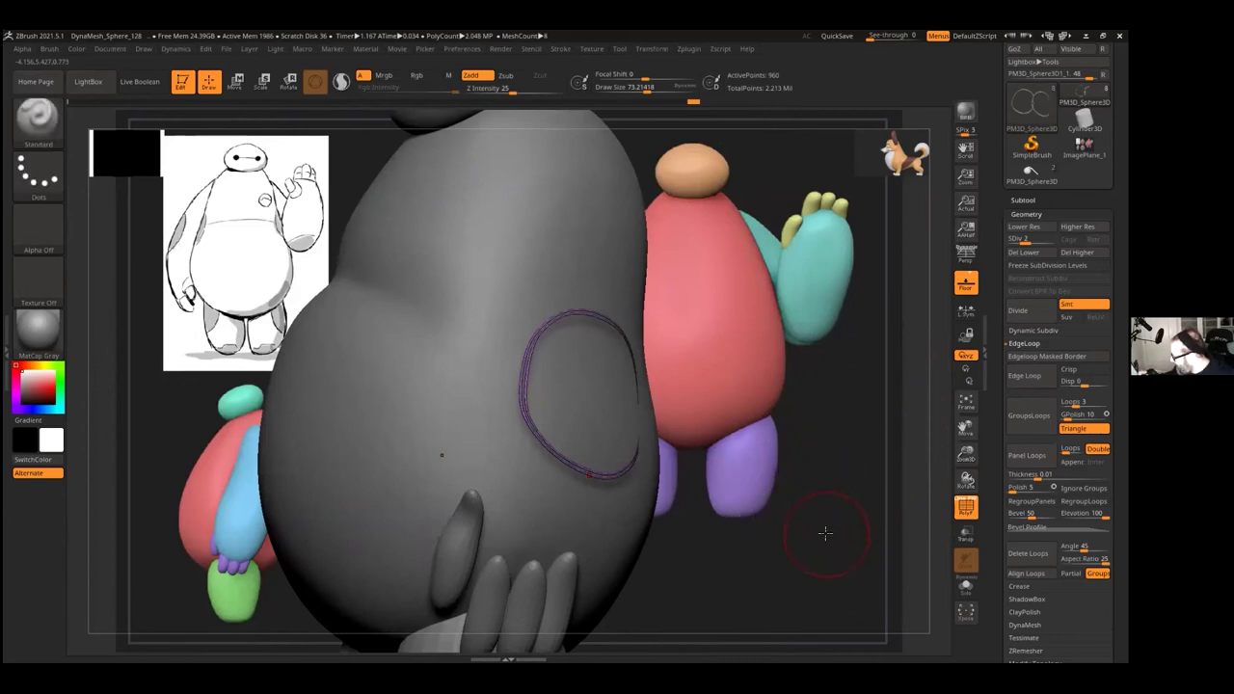
pyautogui.keyDown('ctrl'); pyautogui.keyDown('shift'); pyautogui.click(916, 480); pyautogui.keyUp('shift'); pyautogui.keyUp('ctrl')
pyautogui.keyDown('ctrl'); pyautogui.click(914, 490); pyautogui.keyUp('ctrl')
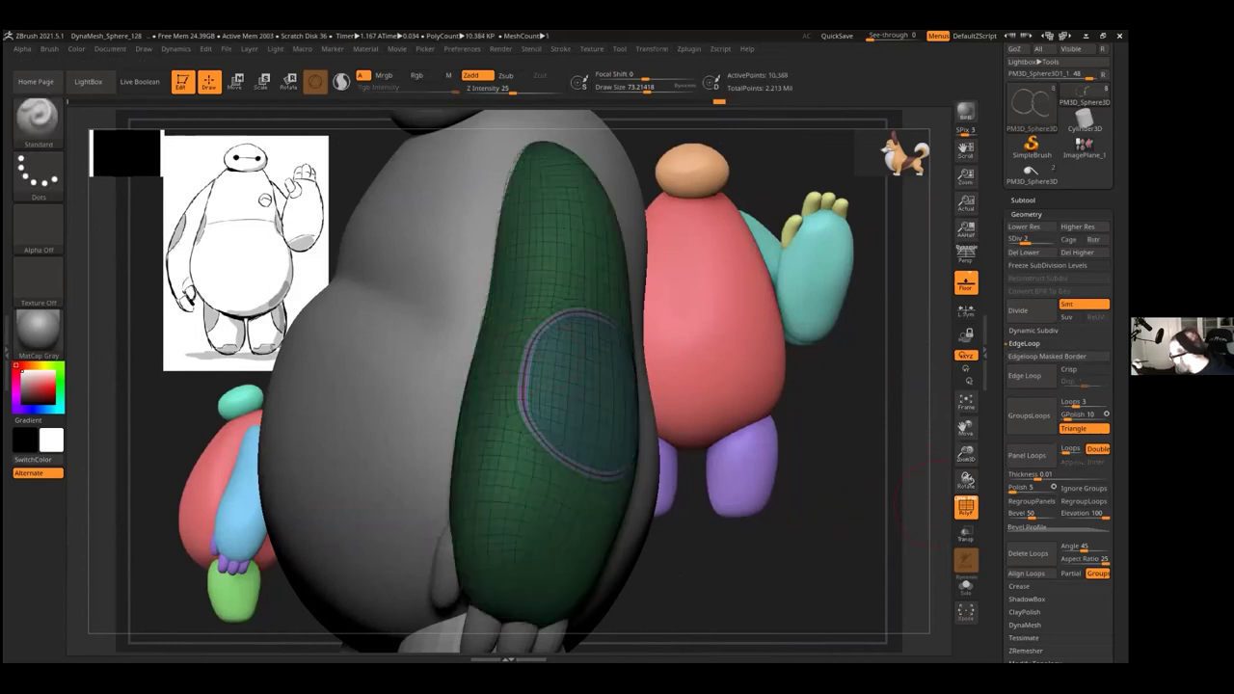
# Step: Apply the Inflate deformation to the unmasked loops, and clear the arm's mask with the polyframe display off
pyautogui.click(1026, 214)
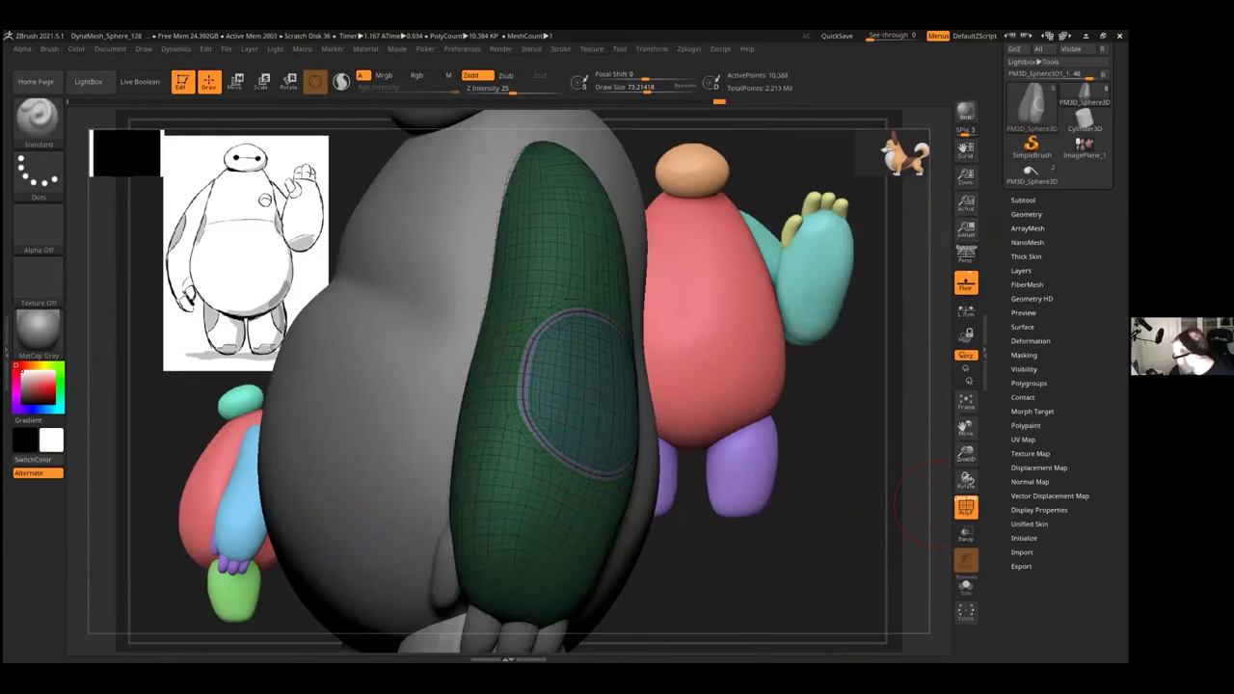
pyautogui.click(1024, 341)
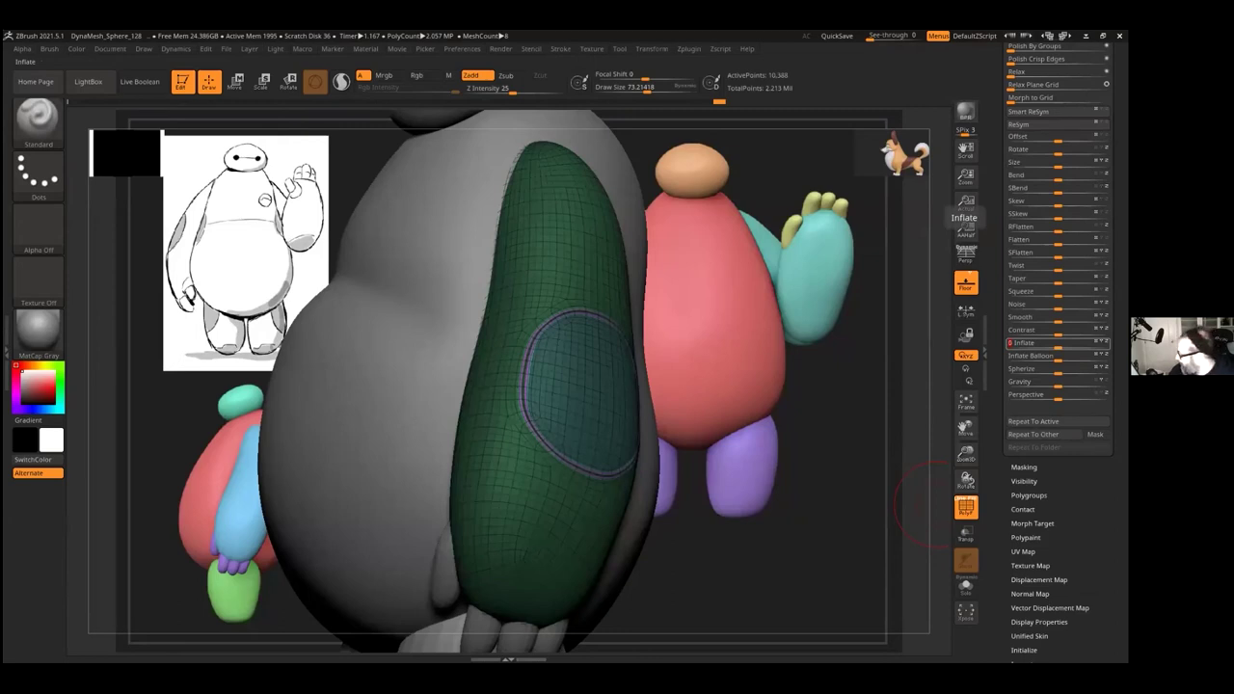
pyautogui.click(965, 506)
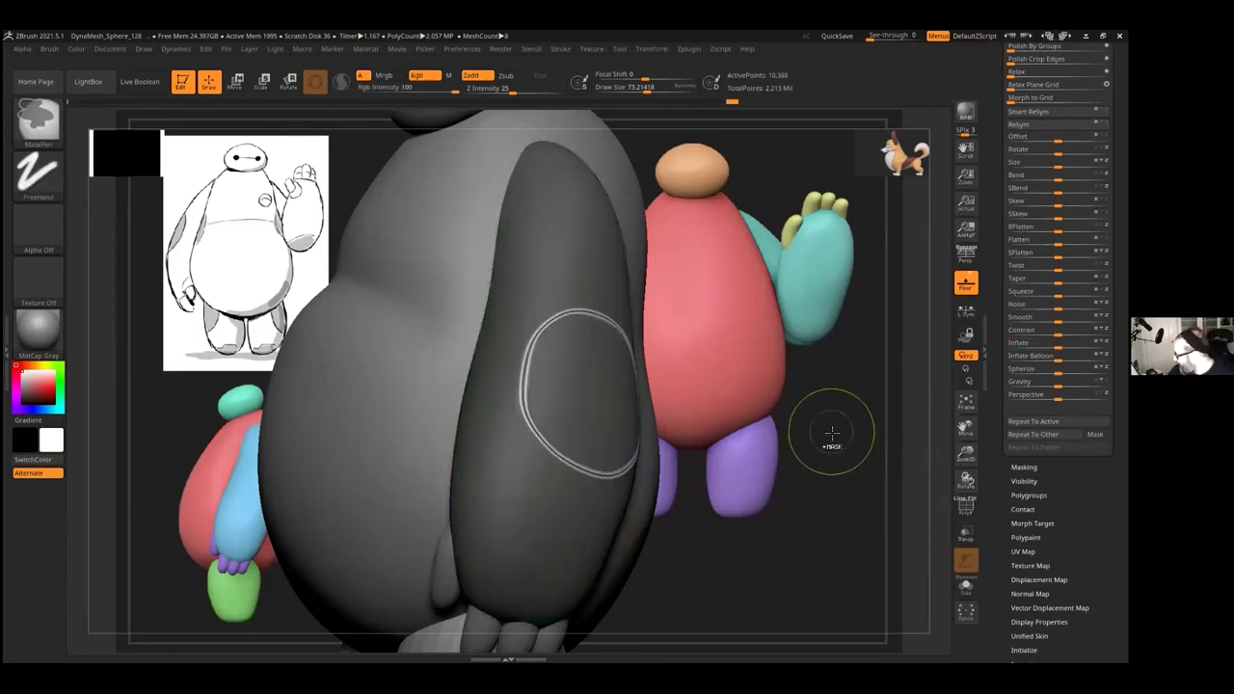
pyautogui.moveTo(844, 466); pyautogui.dragTo(377, 414)
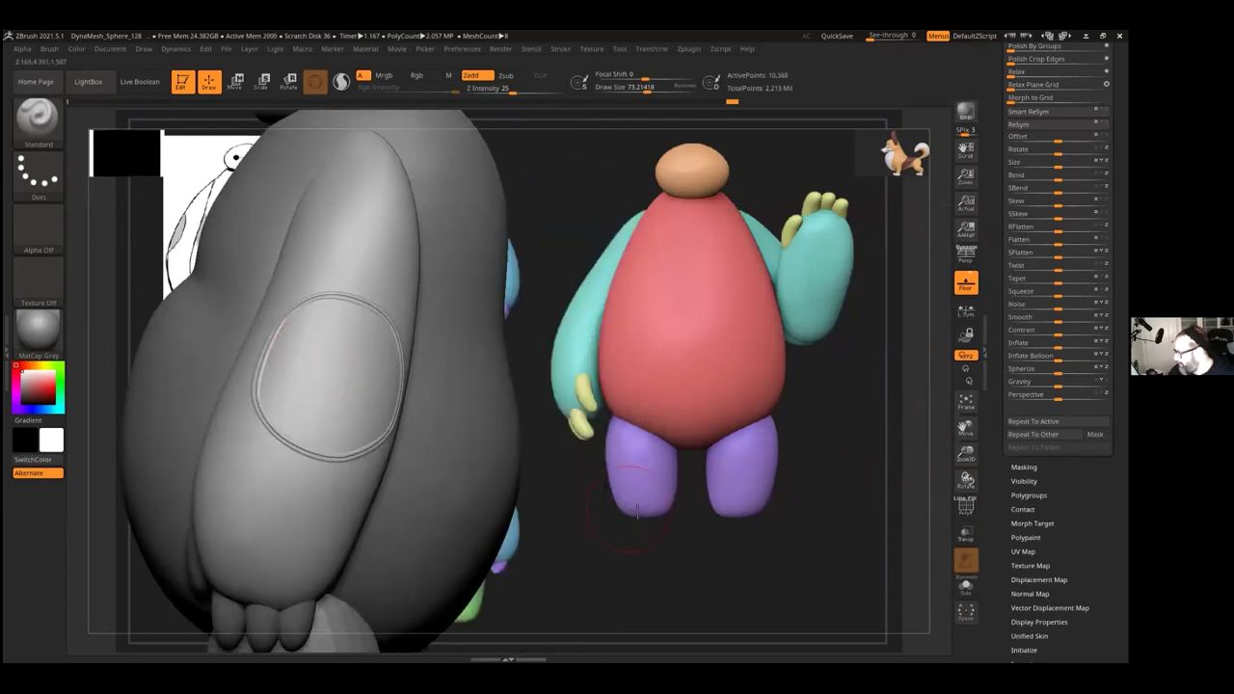
# Step: Examine the circular seam on the arm against the whole figure from the front and the side
pyautogui.moveTo(631, 509); pyautogui.dragTo(656, 519)
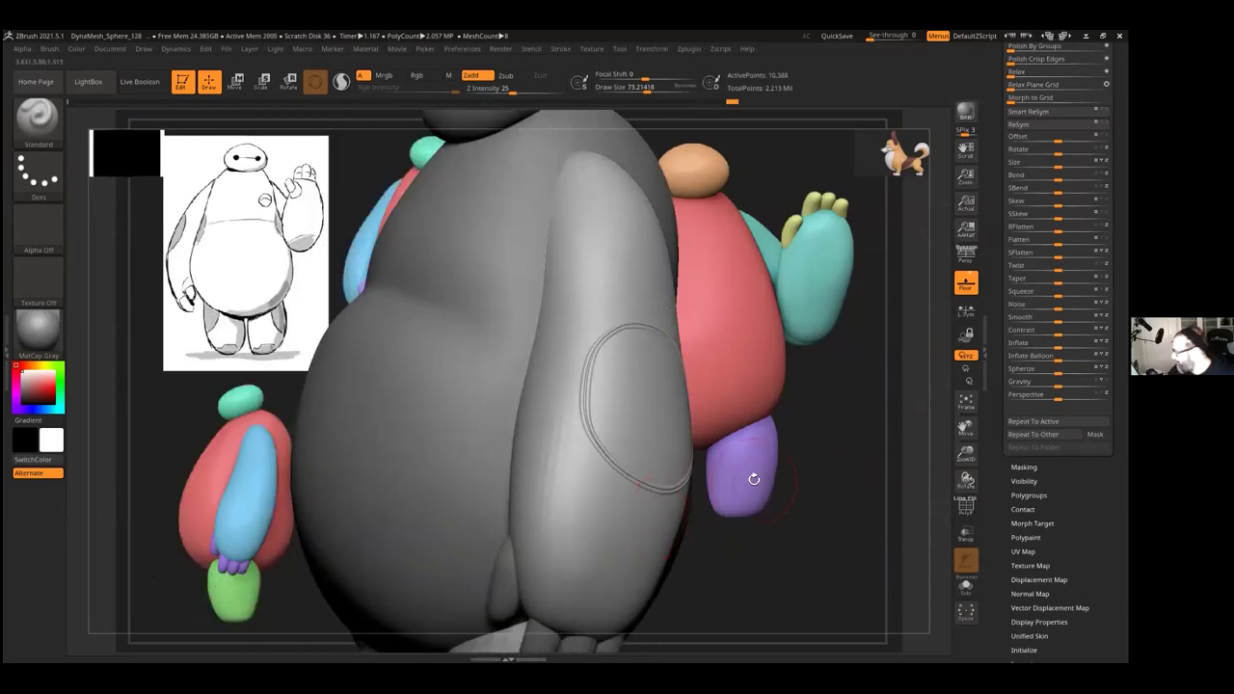
pyautogui.moveTo(967, 449); pyautogui.dragTo(967, 415)
pyautogui.moveTo(656, 492); pyautogui.dragTo(780, 491)
pyautogui.moveTo(867, 521); pyautogui.dragTo(764, 487)
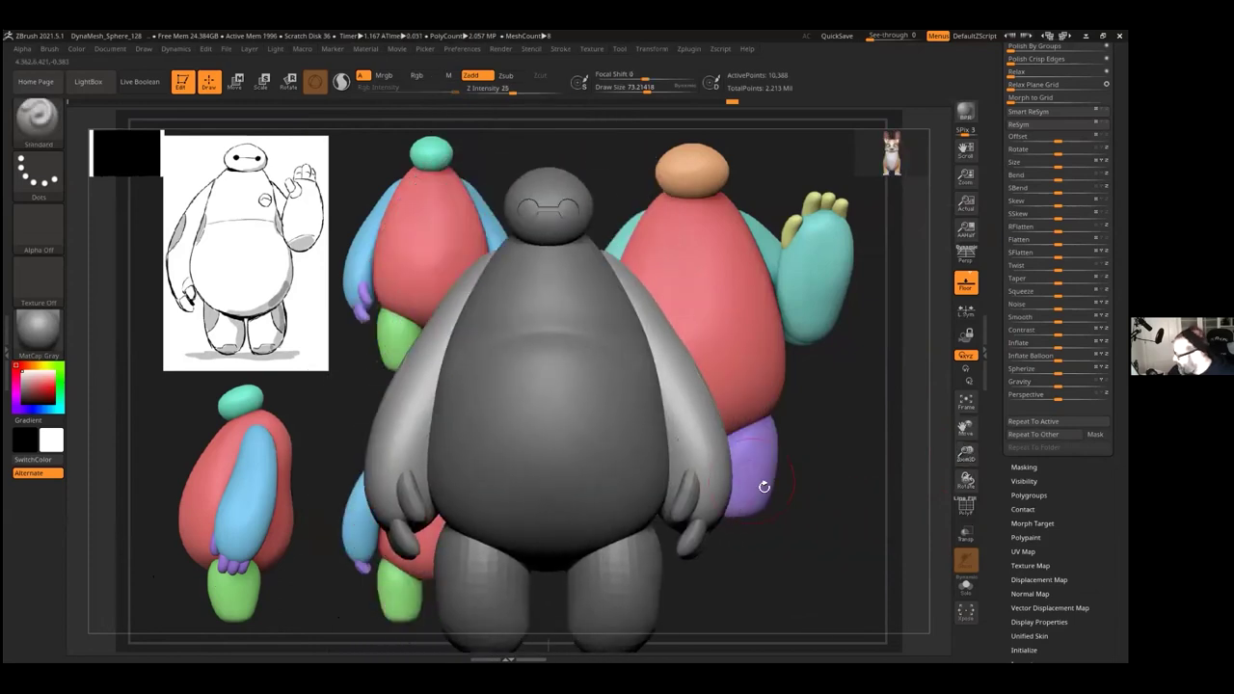
pyautogui.moveTo(768, 376); pyautogui.dragTo(716, 380)
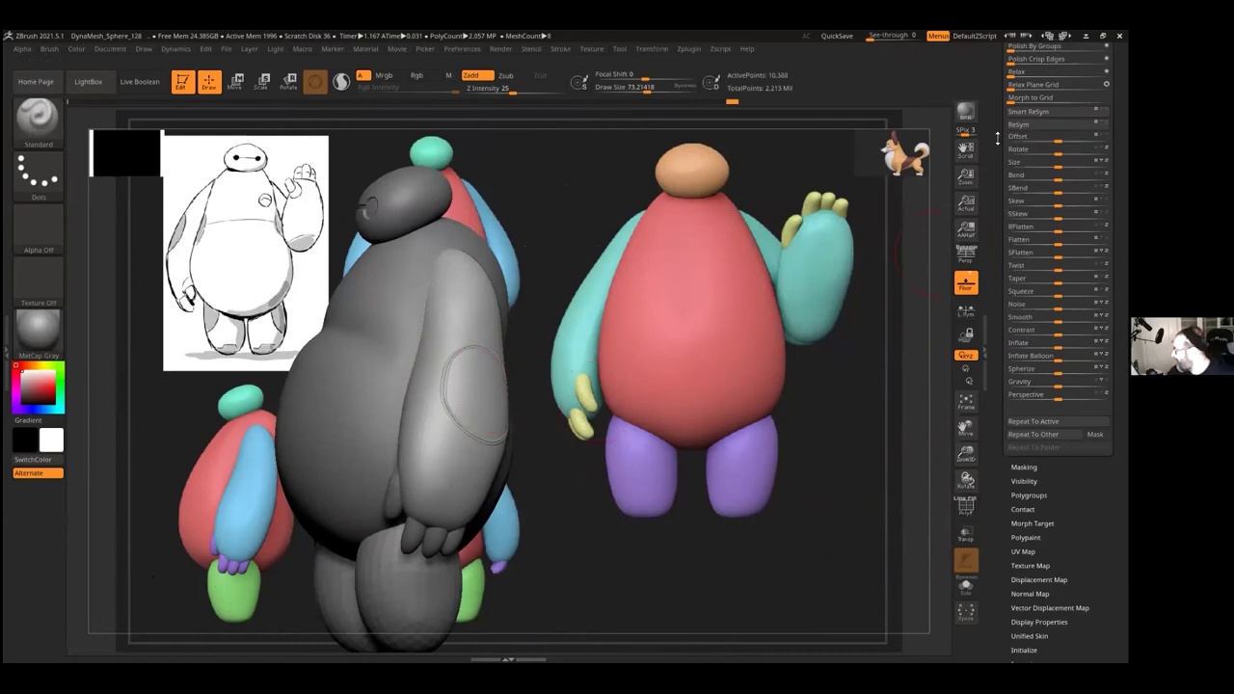
# Step: Set the arms to subdivision level 4 and view the whole figure from the front
pyautogui.scroll(5, 1006, 212)
pyautogui.click(1026, 112)
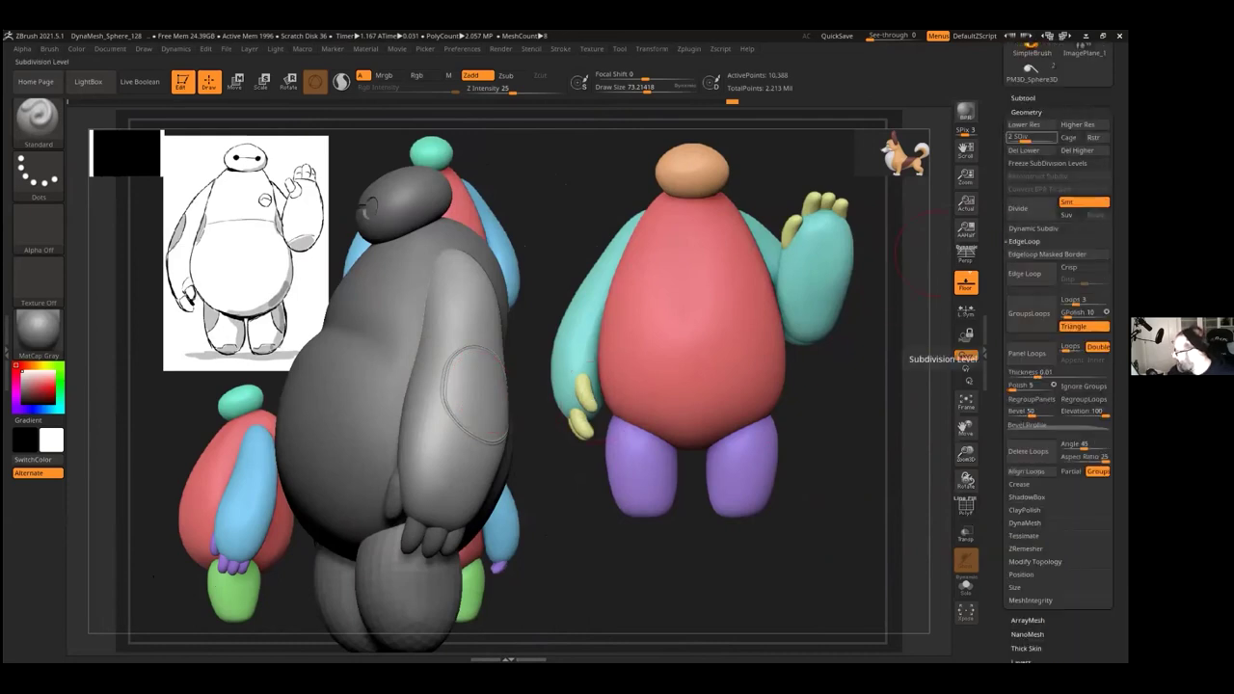
pyautogui.moveTo(515, 393); pyautogui.dragTo(826, 358)
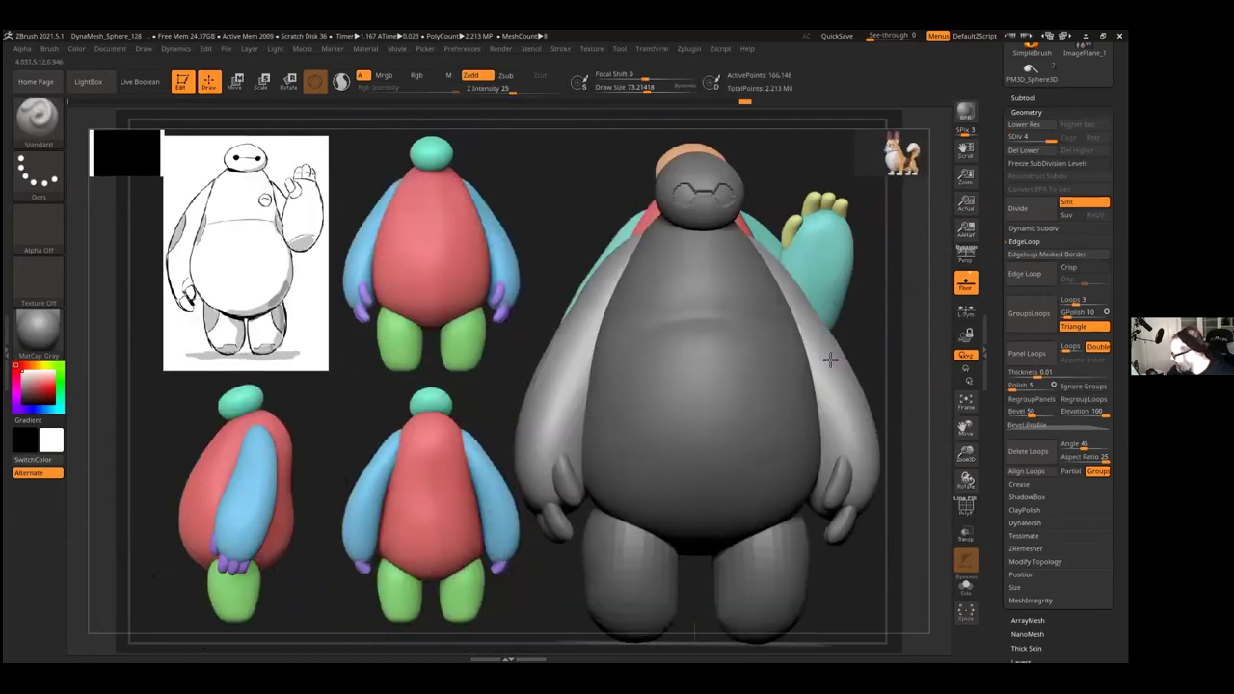
# Step: Make the torso the active subtool, and isolate it in Solo mode with its side facing the view
pyautogui.keyDown('alt'); pyautogui.moveTo(458, 365); pyautogui.dragTo(299, 345); pyautogui.keyUp('alt')
pyautogui.keyDown('alt'); pyautogui.click(598, 405); pyautogui.keyUp('alt')
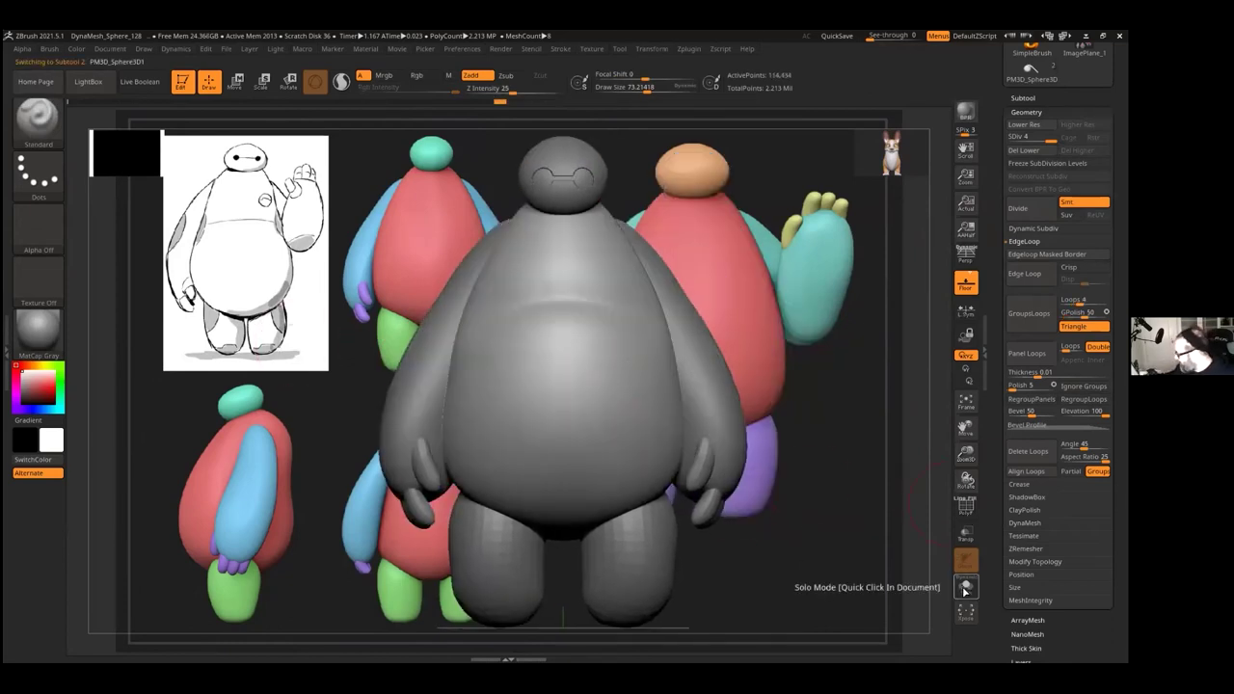
pyautogui.click(965, 588)
pyautogui.moveTo(840, 529)
pyautogui.mouseDown()
pyautogui.moveTo(780, 524)
pyautogui.moveTo(854, 499)
pyautogui.moveTo(862, 476)
pyautogui.moveTo(791, 484)
pyautogui.mouseUp()
pyautogui.moveTo(644, 349)
pyautogui.keyDown('ctrl'); pyautogui.mouseDown()
pyautogui.moveTo(638, 358)
pyautogui.moveTo(657, 358)
pyautogui.mouseUp(); pyautogui.keyUp('ctrl')
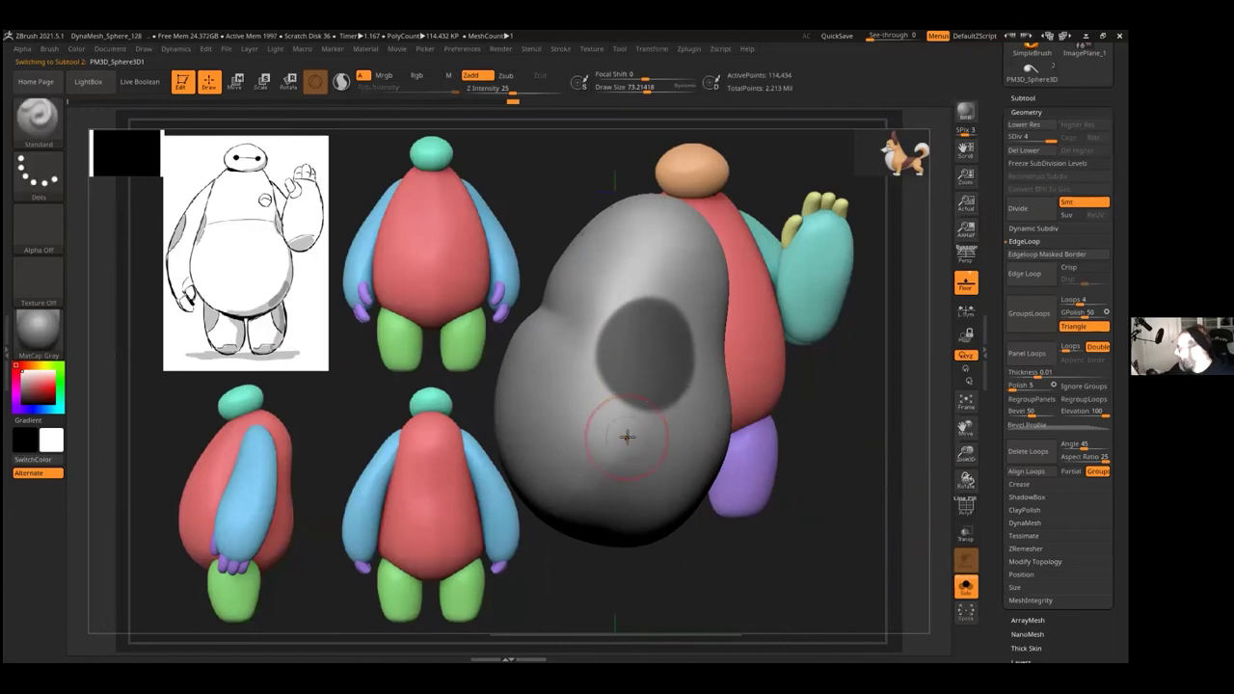
pyautogui.keyDown('ctrl'); pyautogui.click(642, 358); pyautogui.keyUp('ctrl')
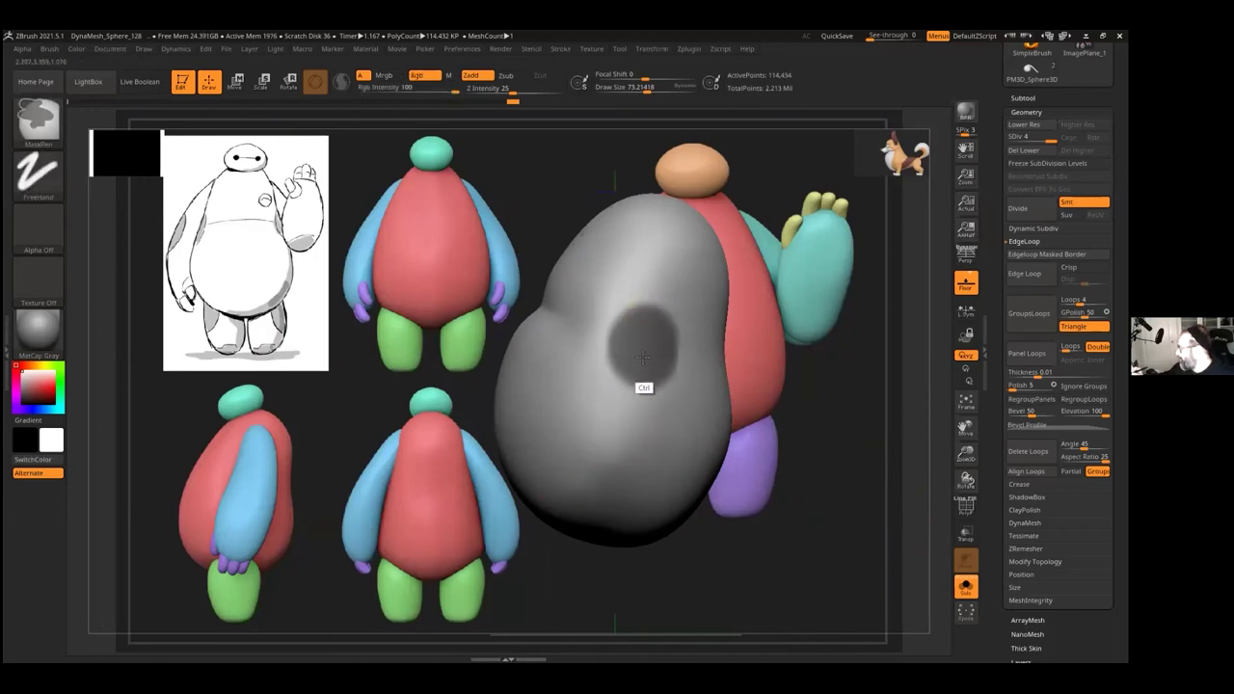
pyautogui.moveTo(752, 367)
pyautogui.mouseDown()
pyautogui.moveTo(836, 380)
pyautogui.moveTo(800, 468)
pyautogui.moveTo(740, 473)
pyautogui.moveTo(815, 445)
pyautogui.mouseUp()
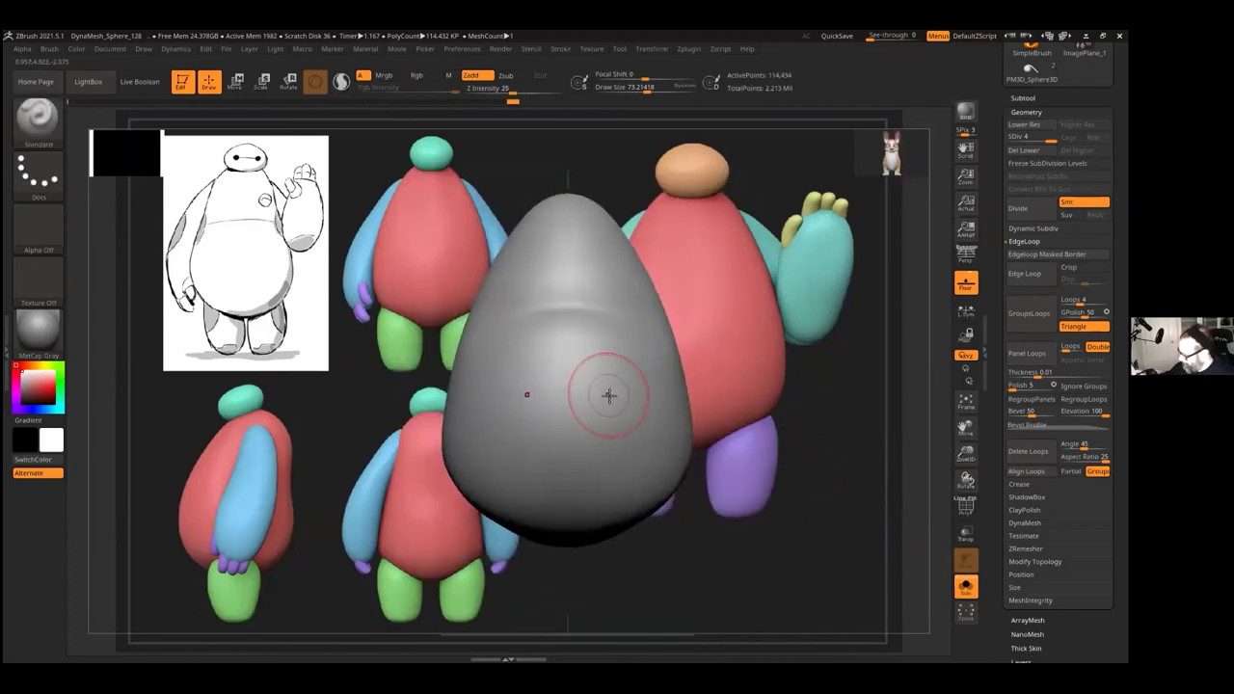
pyautogui.hotkey('ctrl', 'shift', 'z')
pyautogui.hotkey('ctrl', 'shift', 'z')
pyautogui.hotkey('ctrl', 'shift', 'z')
pyautogui.press('ctrl')
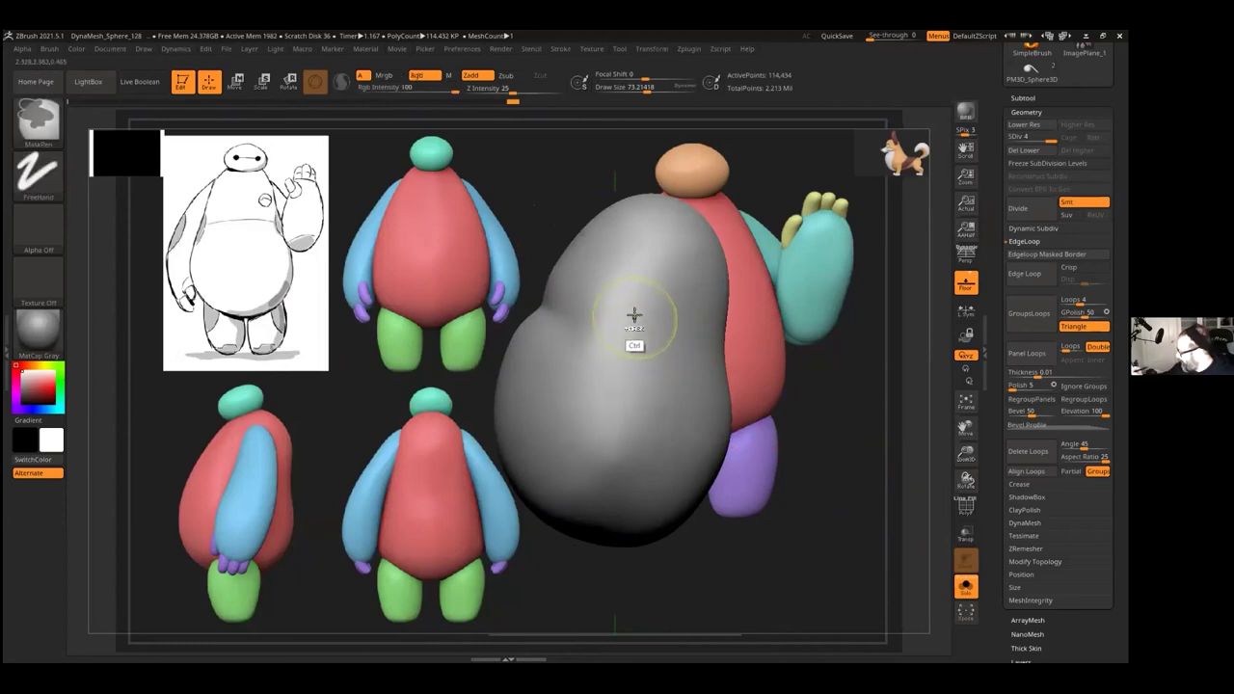
pyautogui.moveTo(603, 334); pyautogui.dragTo(634, 373)
pyautogui.hotkey('ctrl', 'z')
pyautogui.hotkey('ctrl', 'z')
pyautogui.moveTo(628, 317)
pyautogui.keyDown('ctrl'); pyautogui.mouseDown()
pyautogui.moveTo(600, 339)
pyautogui.moveTo(620, 372)
pyautogui.moveTo(631, 303)
pyautogui.moveTo(592, 360)
pyautogui.moveTo(647, 336)
pyautogui.mouseUp(); pyautogui.keyUp('ctrl')
pyautogui.moveTo(809, 453); pyautogui.dragTo(832, 457)
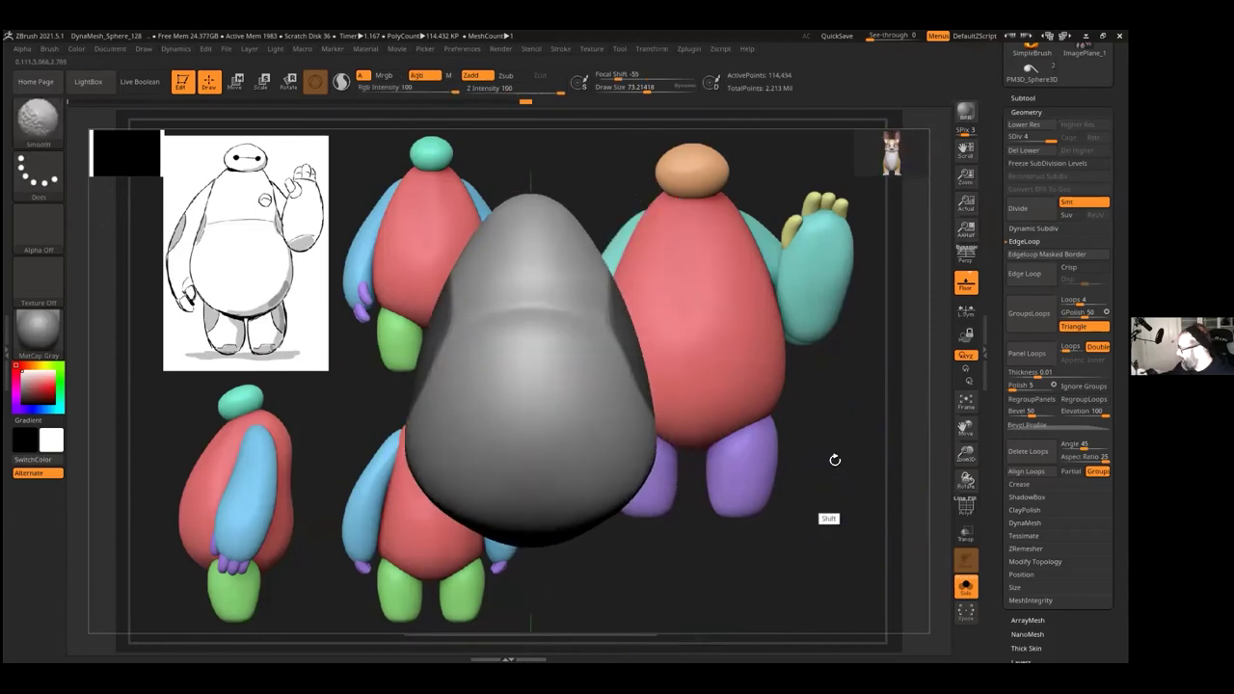
pyautogui.moveTo(792, 515); pyautogui.dragTo(743, 474)
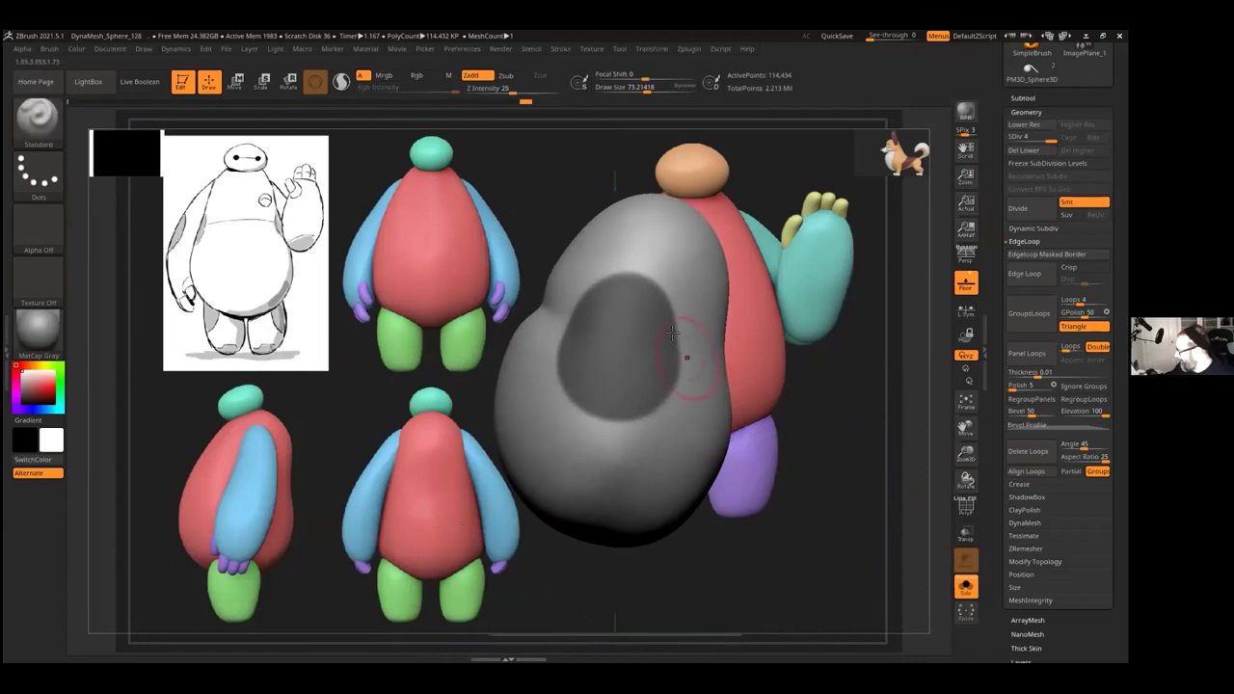
pyautogui.moveTo(546, 298)
pyautogui.keyDown('ctrl'); pyautogui.keyDown('alt'); pyautogui.mouseDown()
pyautogui.moveTo(546, 363)
pyautogui.moveTo(599, 431)
pyautogui.moveTo(681, 400)
pyautogui.mouseUp(); pyautogui.keyUp('alt'); pyautogui.keyUp('ctrl')
pyautogui.keyDown('ctrl'); pyautogui.moveTo(797, 395); pyautogui.dragTo(810, 383); pyautogui.keyUp('ctrl')
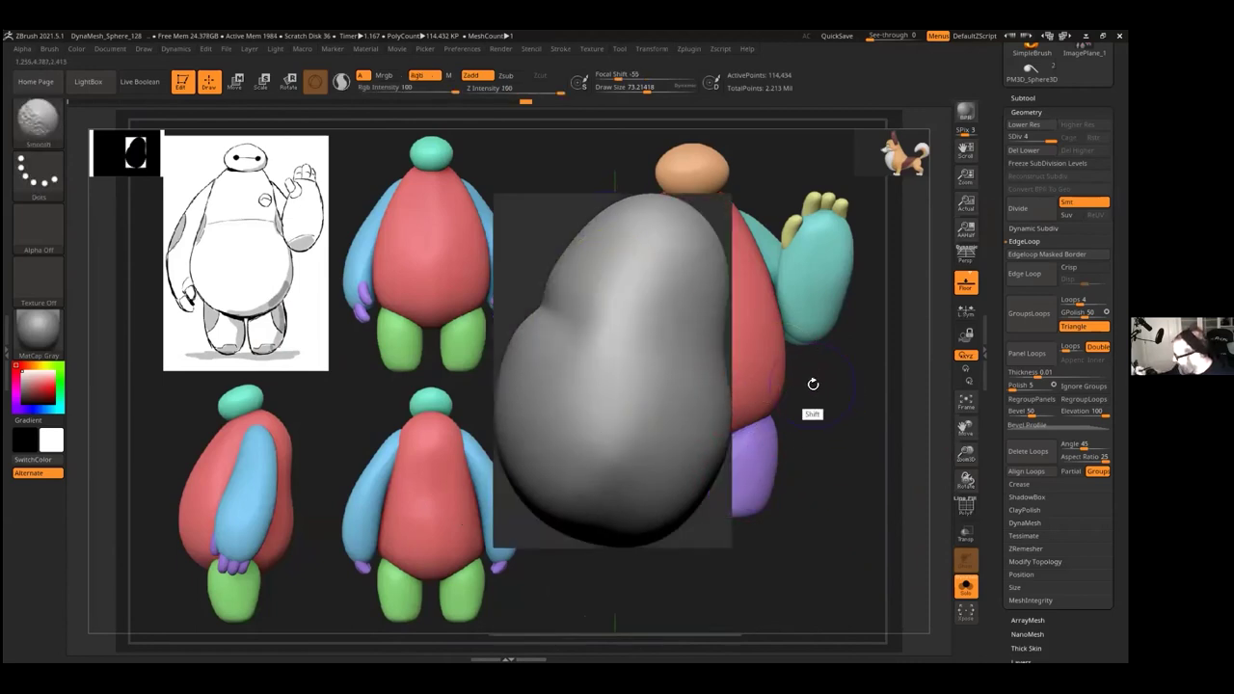
# Step: Mask an upright oval on the torso's side beneath the arm, and show the torso's polyframe
pyautogui.moveTo(625, 309)
pyautogui.keyDown('ctrl'); pyautogui.mouseDown()
pyautogui.moveTo(614, 311)
pyautogui.moveTo(604, 380)
pyautogui.moveTo(628, 339)
pyautogui.moveTo(593, 353)
pyautogui.moveTo(607, 357)
pyautogui.mouseUp(); pyautogui.keyUp('ctrl')
pyautogui.moveTo(691, 307); pyautogui.dragTo(807, 449, button='right')
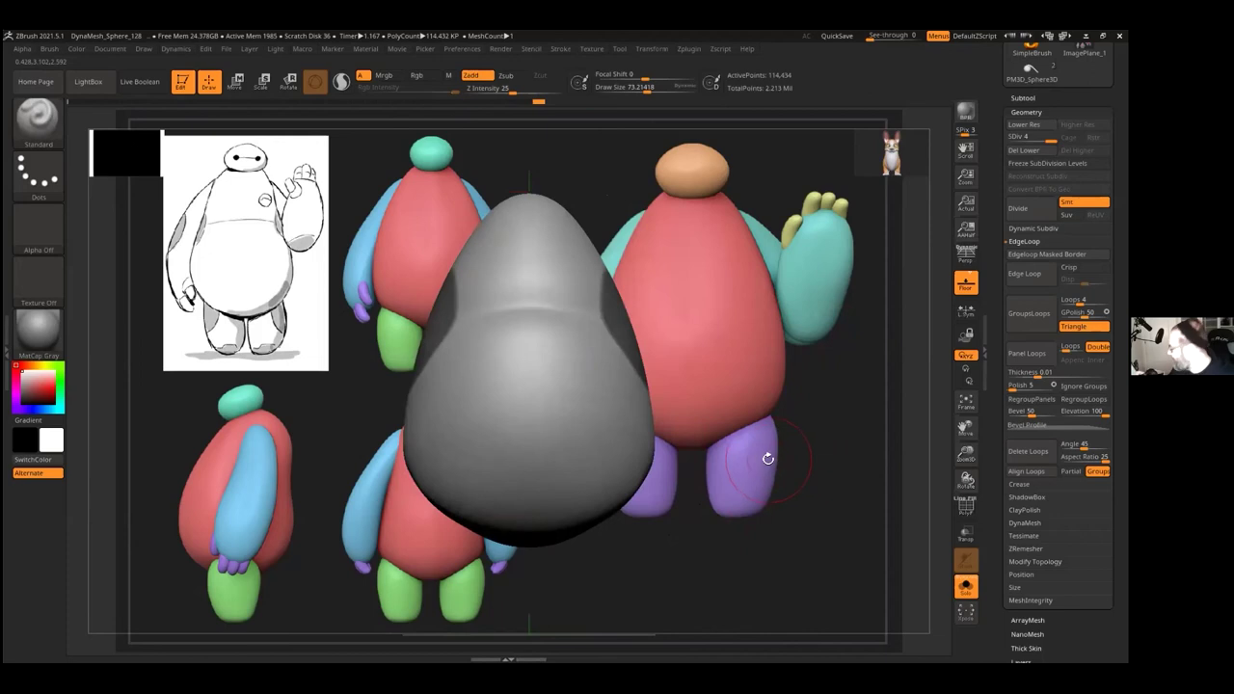
pyautogui.moveTo(768, 459); pyautogui.dragTo(805, 422)
pyautogui.click(966, 509)
pyautogui.moveTo(848, 501); pyautogui.dragTo(823, 450)
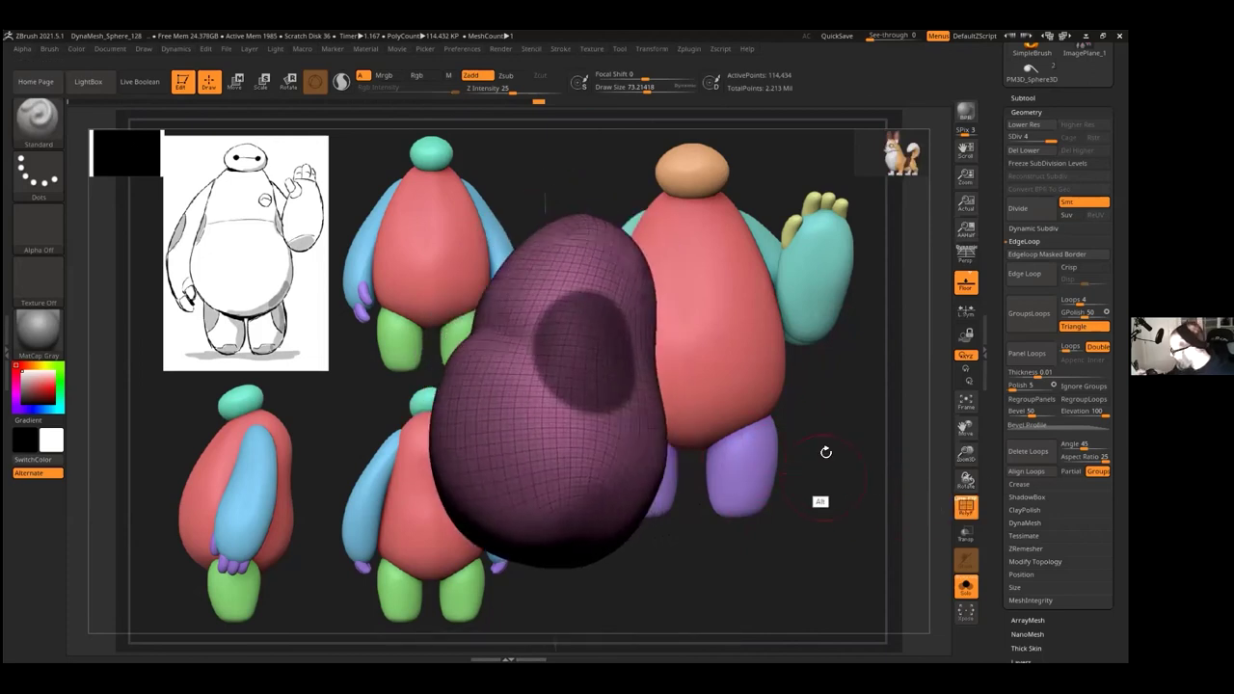
# Step: Freeze the torso's subdivision levels and insert an edge loop along the masked oval's border
pyautogui.click(1026, 112)
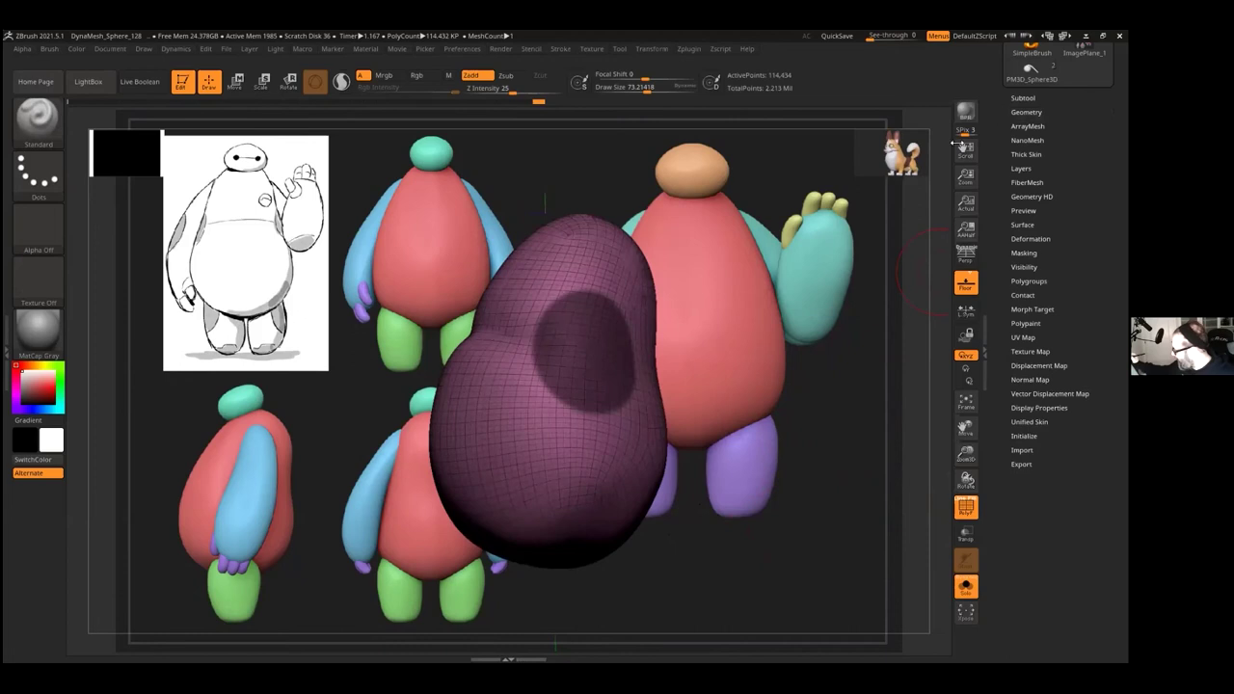
pyautogui.click(1026, 112)
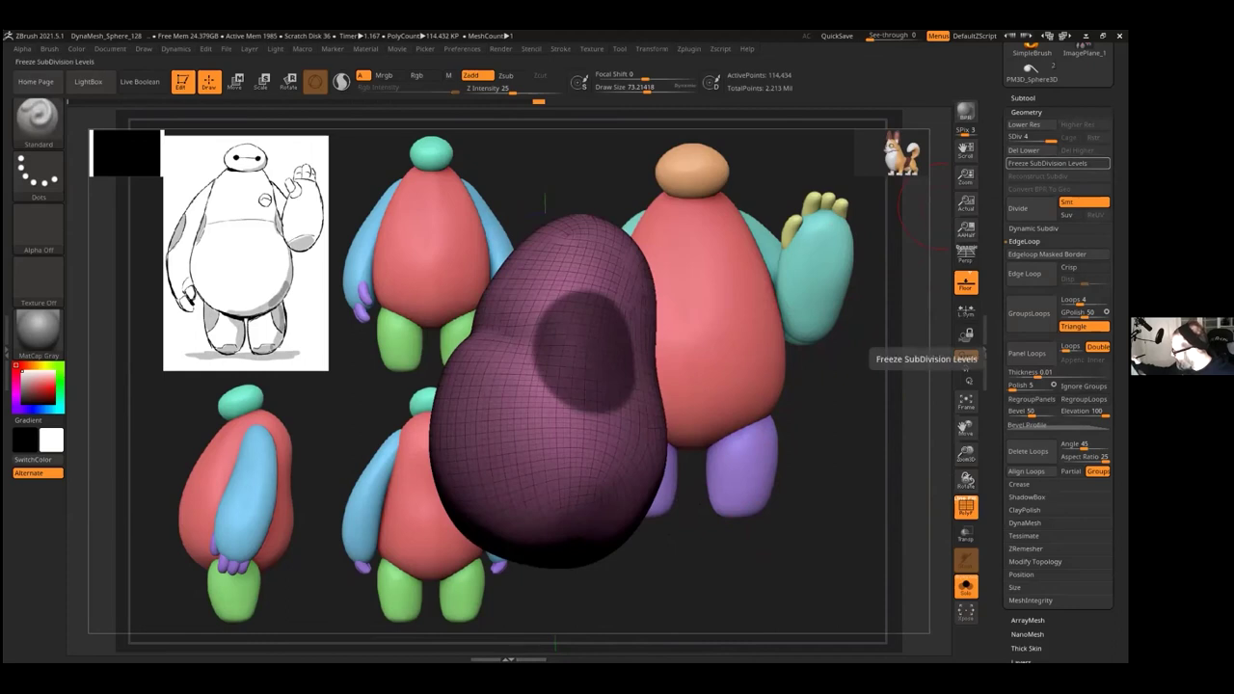
pyautogui.click(1058, 163)
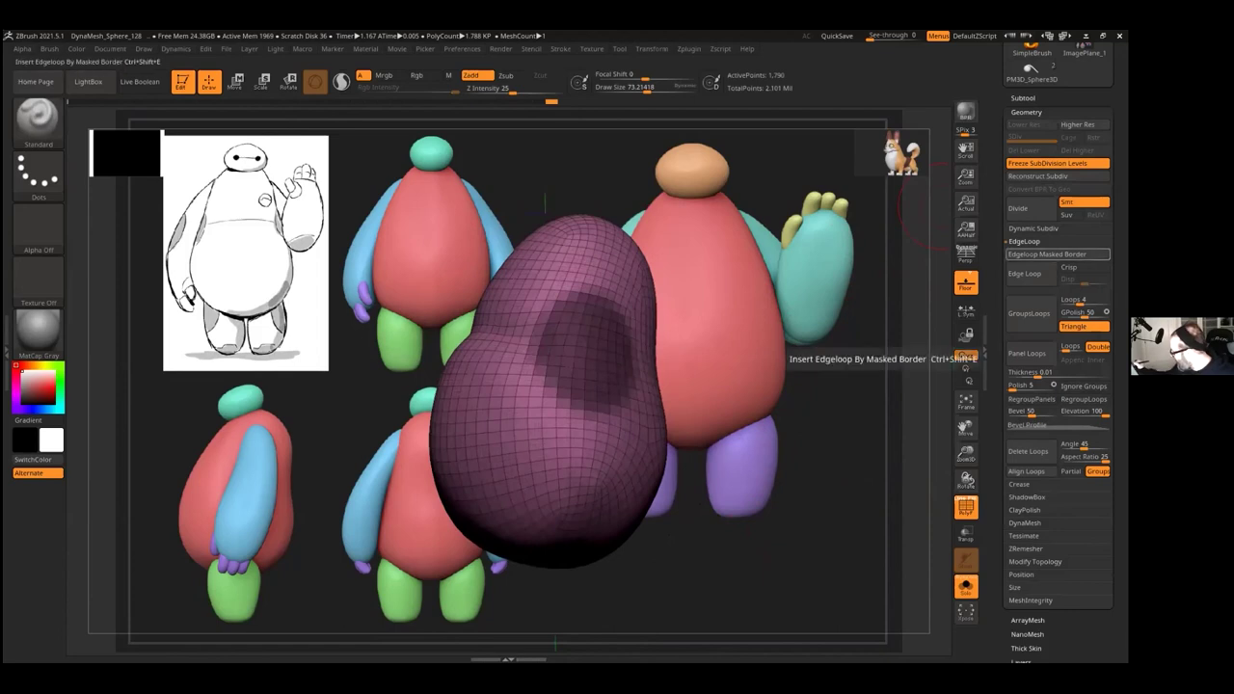
pyautogui.click(1047, 253)
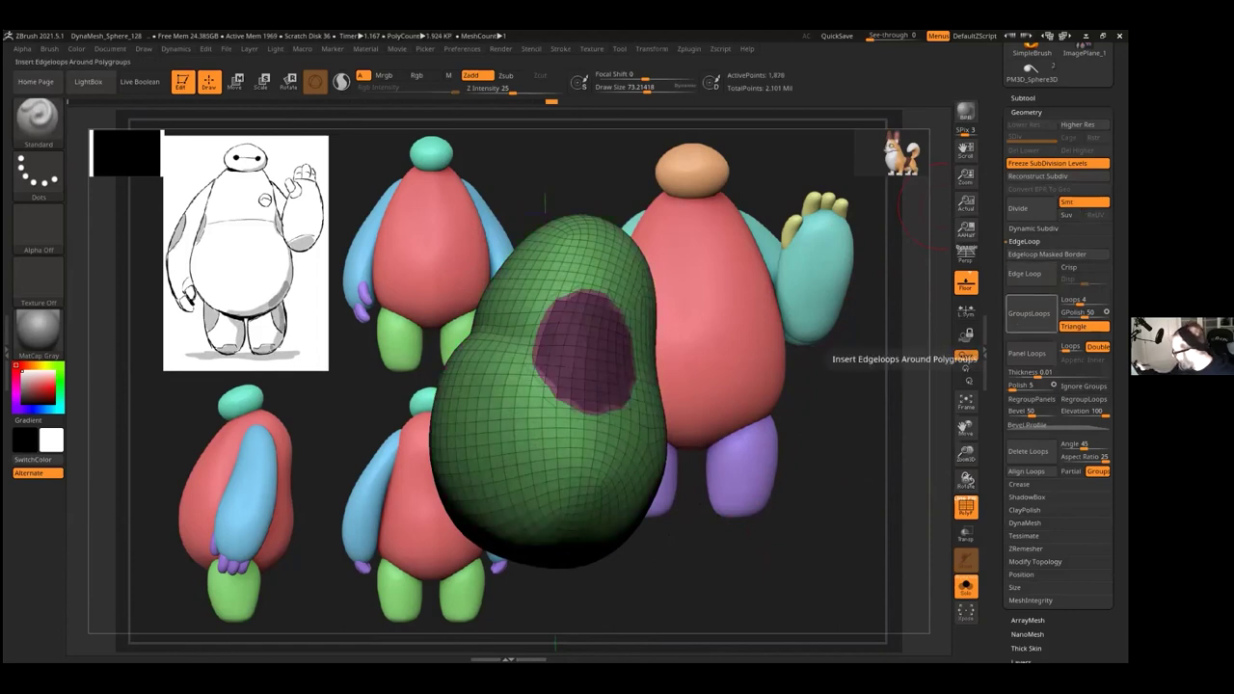
# Step: Insert GroupsLoops around the torso's polygroups with 3 loops and a GPolish of 10
pyautogui.click(1083, 312)
pyautogui.write('10')
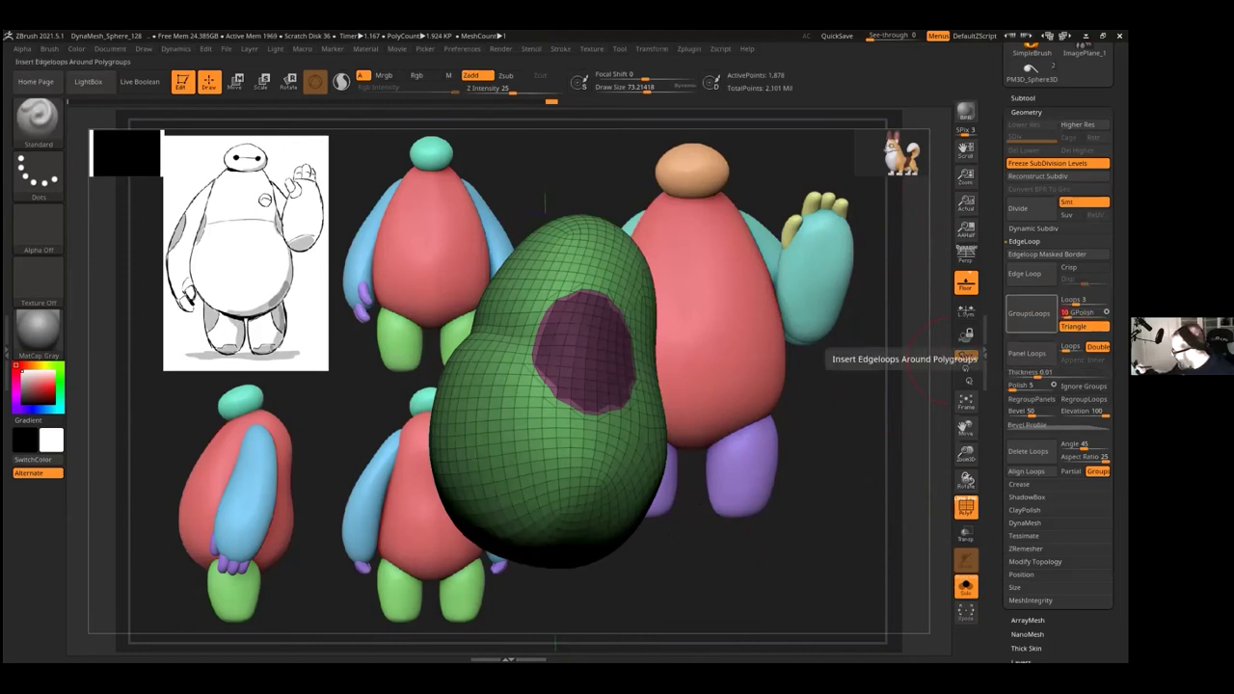
pyautogui.click(1029, 313)
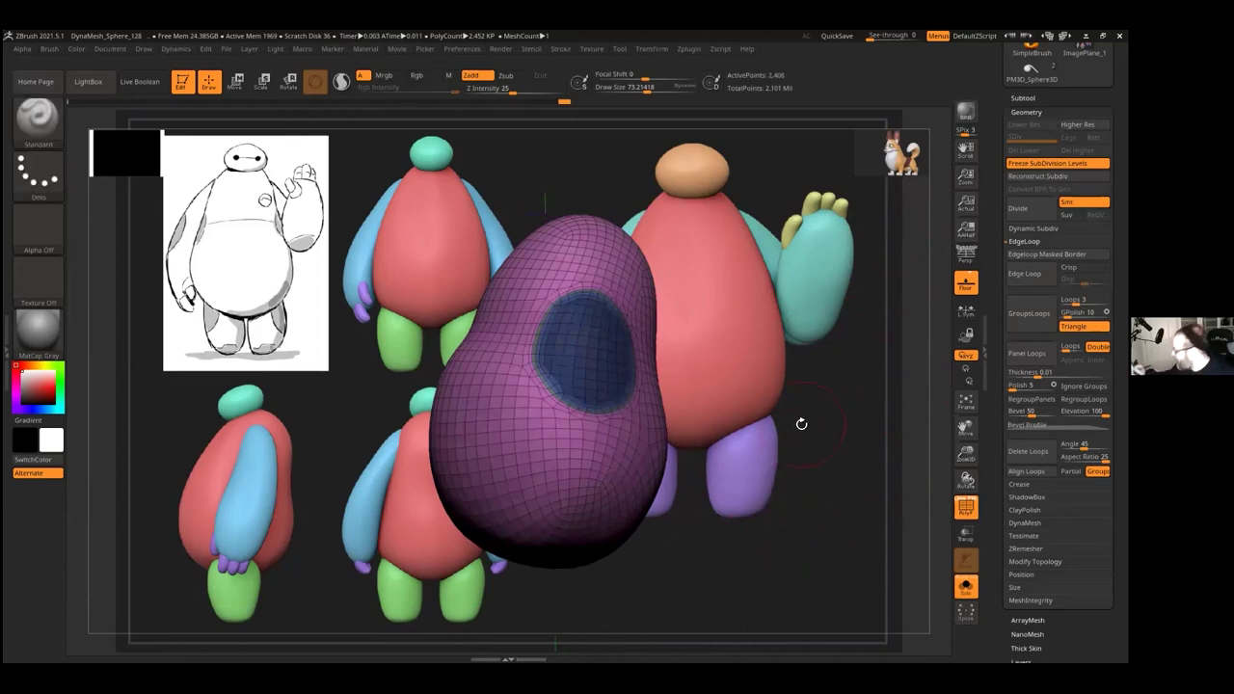
# Step: Unfreeze the torso's subdivision levels and go down to level 1 with the mask cleared
pyautogui.keyDown('ctrl'); pyautogui.moveTo(803, 424); pyautogui.dragTo(856, 403); pyautogui.keyUp('ctrl')
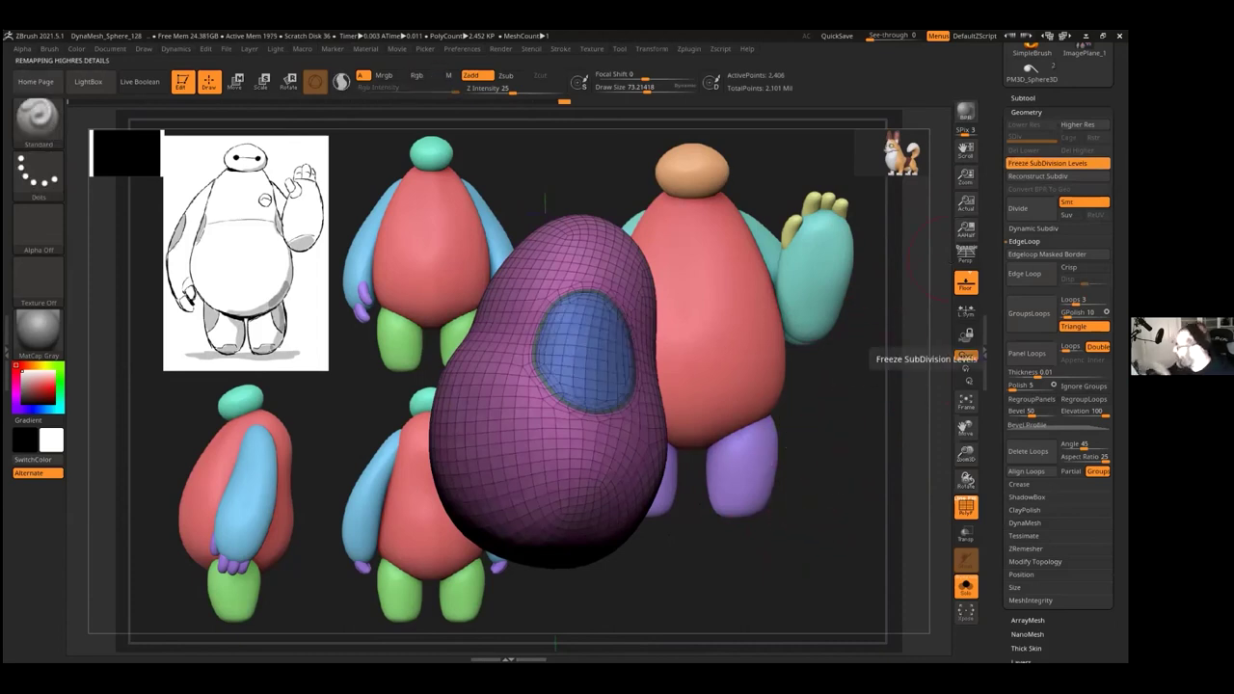
pyautogui.click(1057, 163)
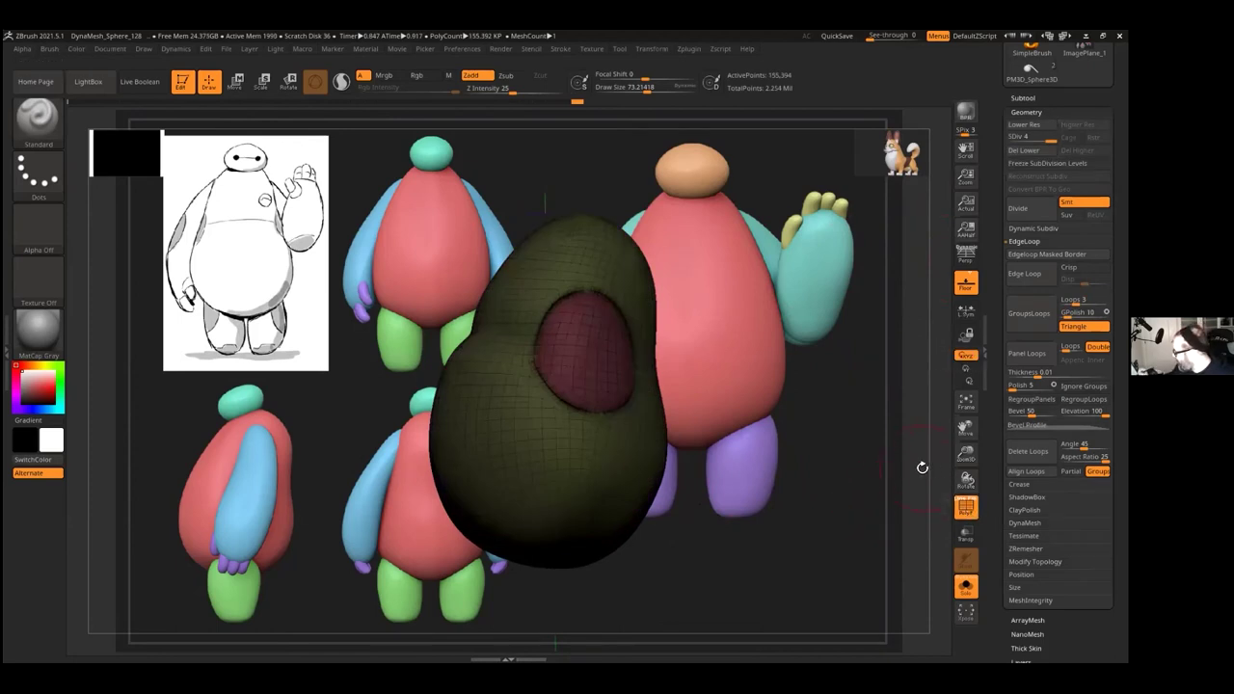
pyautogui.keyDown('ctrl'); pyautogui.moveTo(818, 380); pyautogui.dragTo(854, 424); pyautogui.keyUp('ctrl')
pyautogui.click(1024, 151)
# Step: Isolate and mask the loop polygroup around the torso's oval, and invert the mask on the full torso so only the loops stay editable
pyautogui.moveTo(966, 453); pyautogui.dragTo(976, 318)
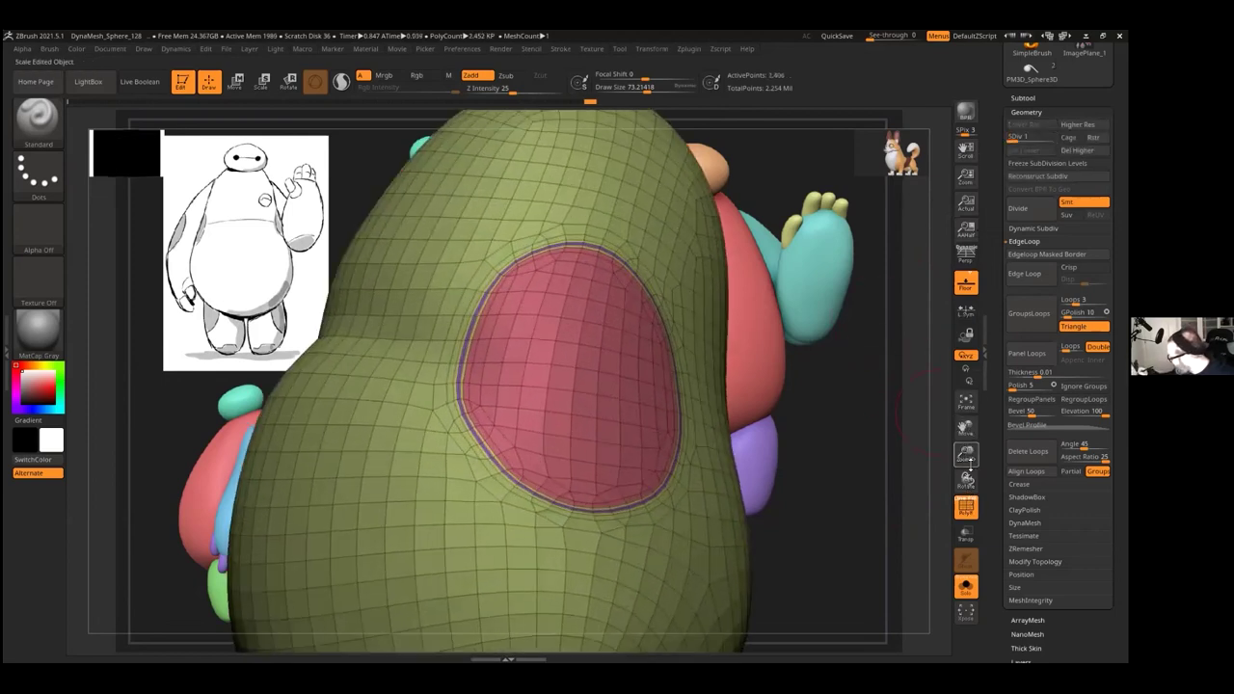
pyautogui.moveTo(966, 455); pyautogui.dragTo(868, 469)
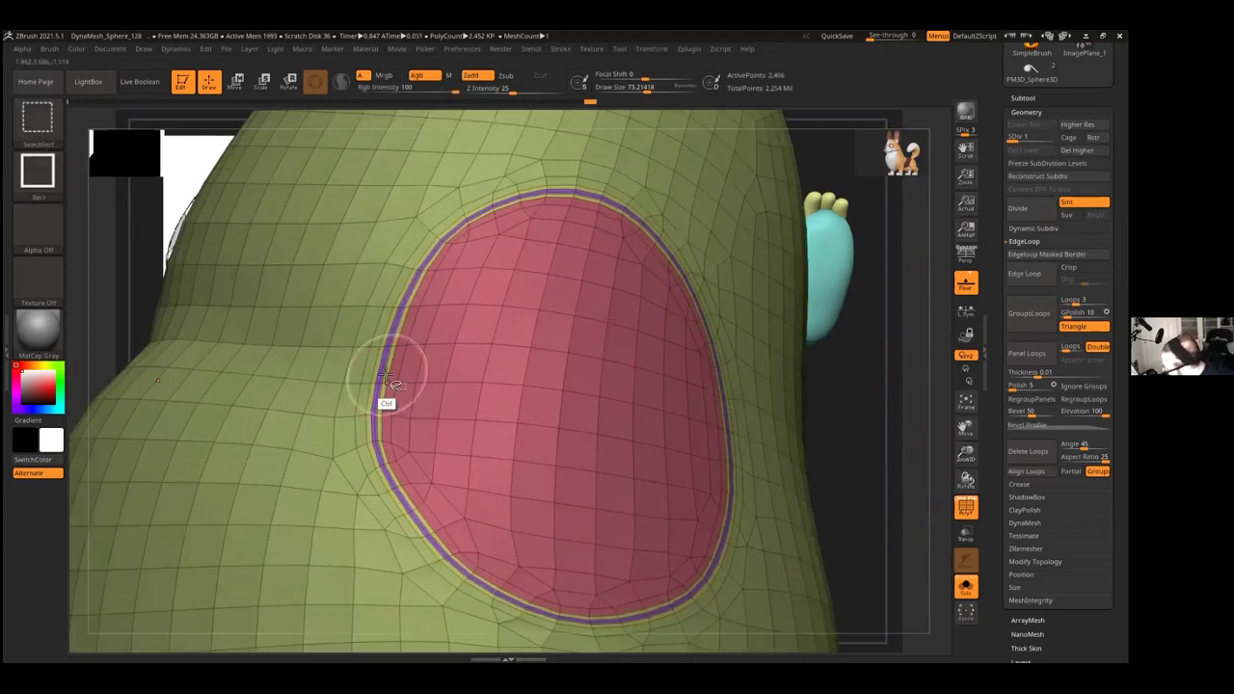
pyautogui.keyDown('ctrl'); pyautogui.keyDown('shift'); pyautogui.click(394, 416); pyautogui.keyUp('shift'); pyautogui.keyUp('ctrl')
pyautogui.keyDown('ctrl'); pyautogui.keyDown('shift'); pyautogui.click(650, 490); pyautogui.keyUp('shift'); pyautogui.keyUp('ctrl')
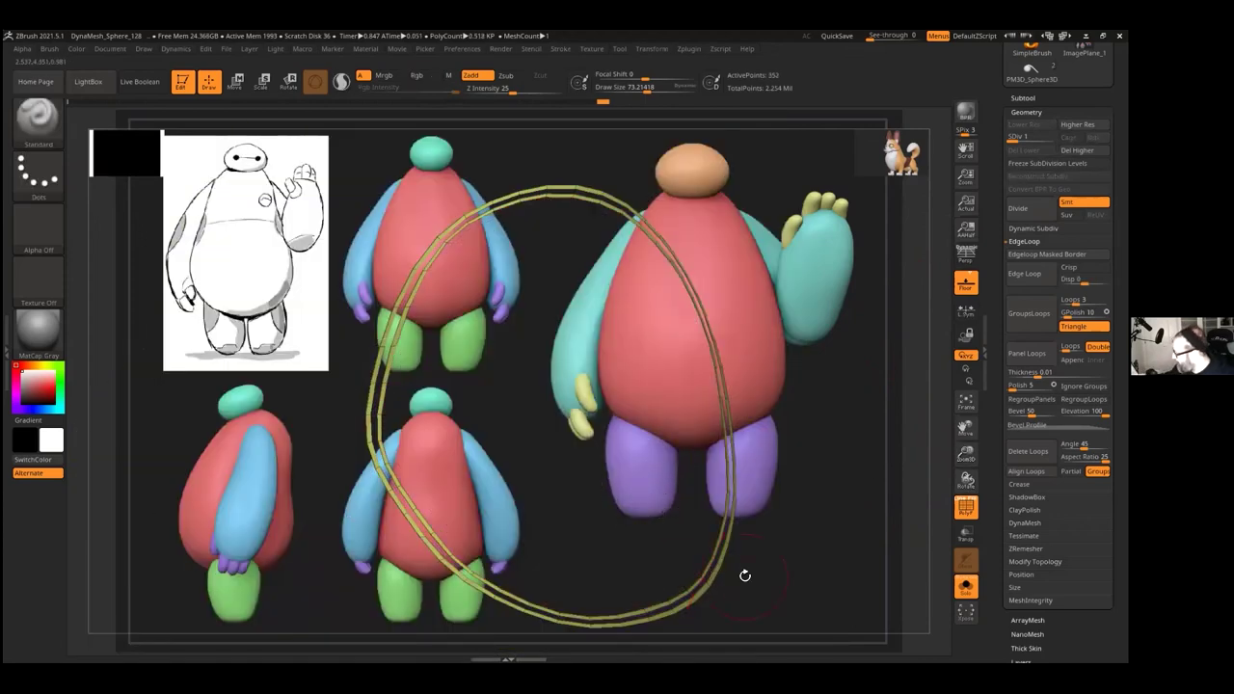
pyautogui.keyDown('ctrl'); pyautogui.click(813, 517); pyautogui.keyUp('ctrl')
pyautogui.keyDown('ctrl'); pyautogui.keyDown('shift'); pyautogui.click(836, 517); pyautogui.keyUp('shift'); pyautogui.keyUp('ctrl')
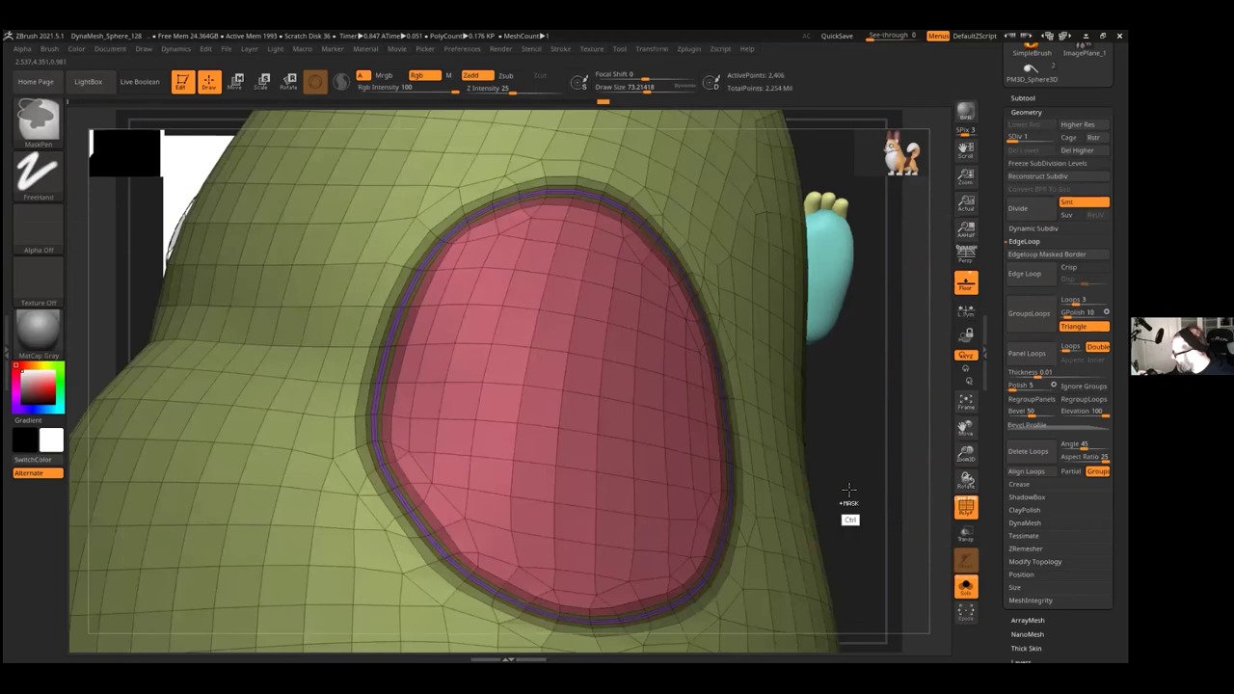
pyautogui.keyDown('ctrl'); pyautogui.click(847, 518); pyautogui.keyUp('ctrl')
# Step: Apply the Inflate deformation to the torso's unmasked loops, and turn off the polyframe display to check the seam
pyautogui.scroll(-5, 1028, 451)
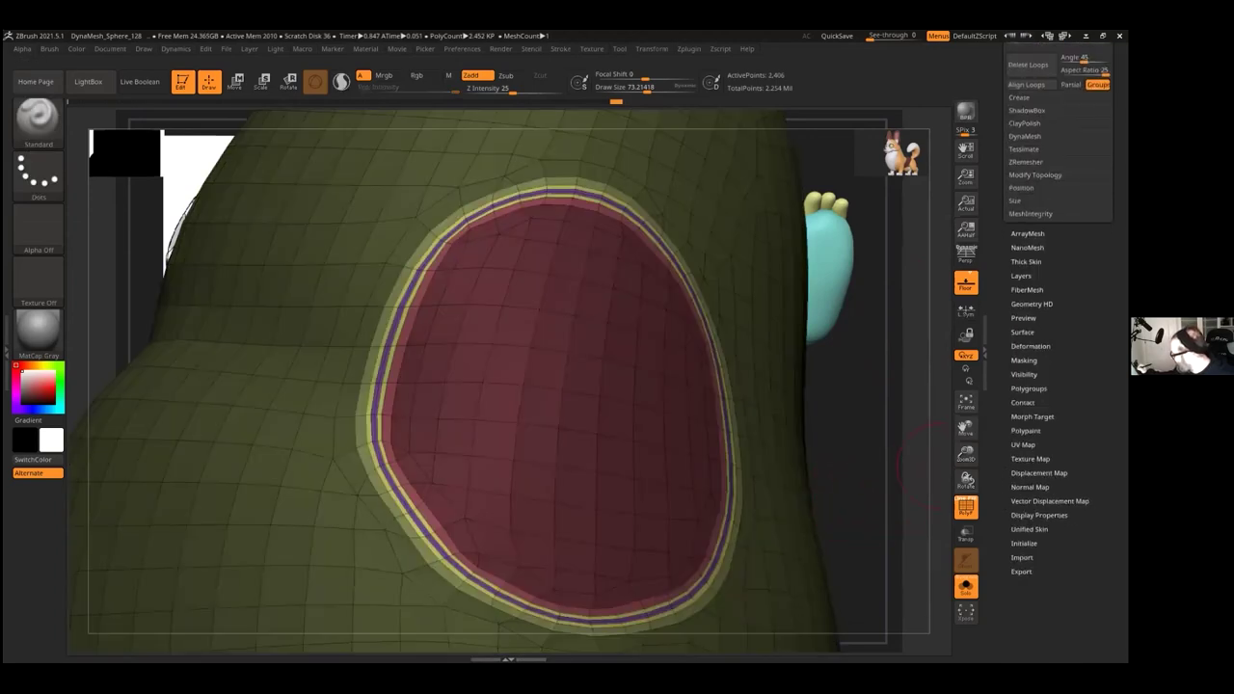
pyautogui.click(1030, 346)
pyautogui.moveTo(1000, 351); pyautogui.dragTo(1000, 474)
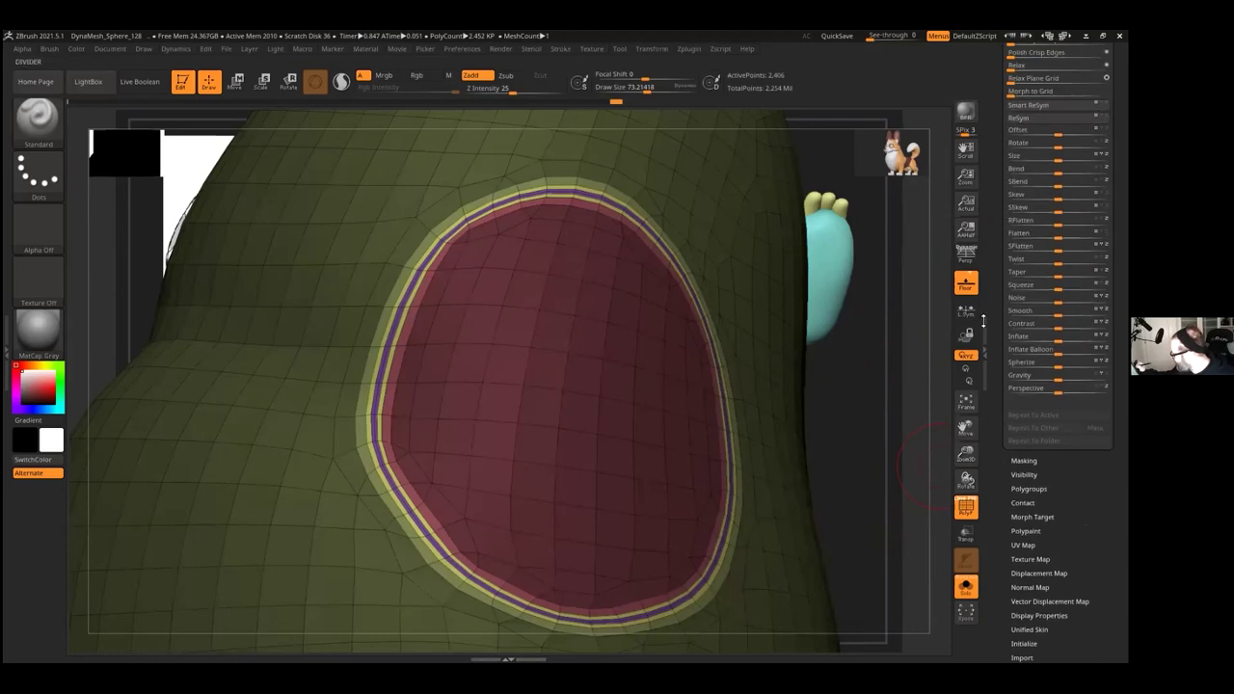
pyautogui.click(1024, 337)
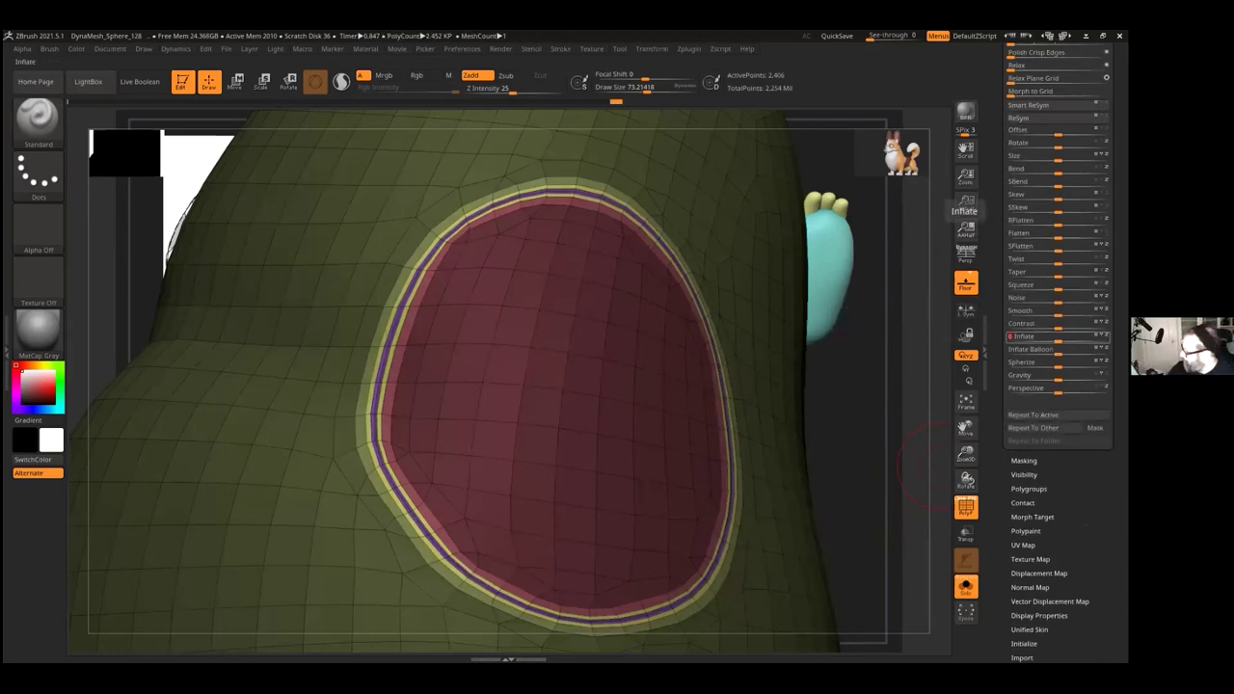
pyautogui.click(963, 507)
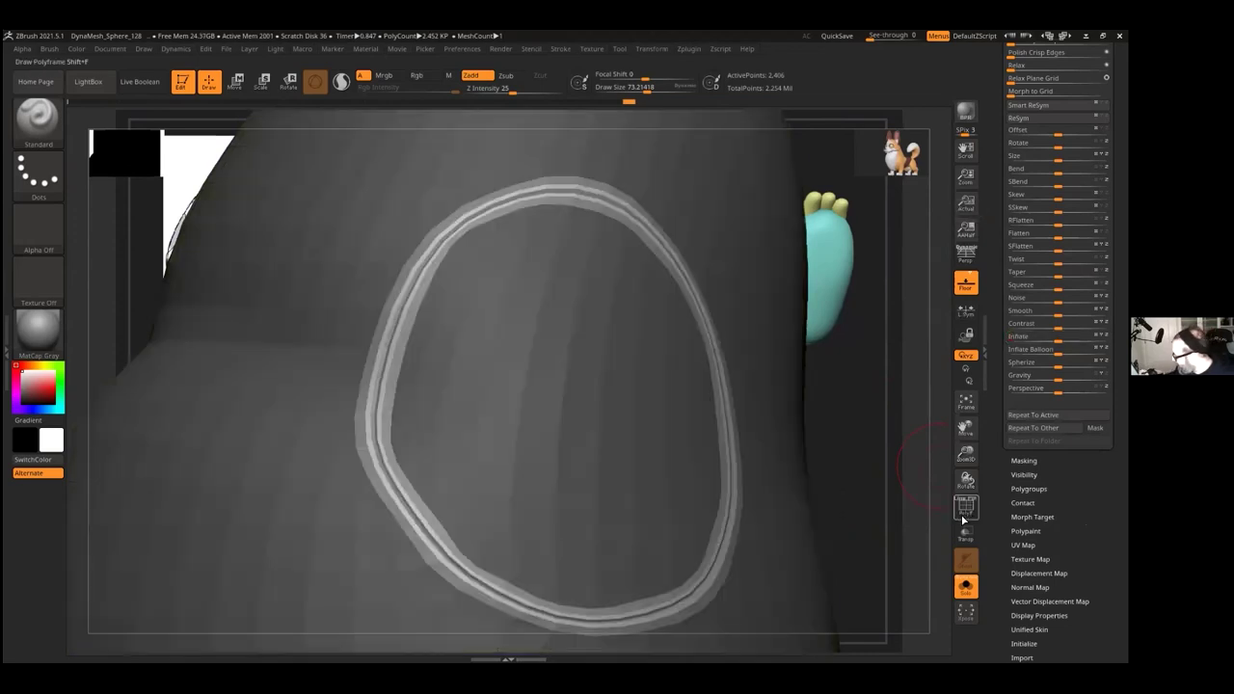
pyautogui.moveTo(863, 440); pyautogui.dragTo(902, 442)
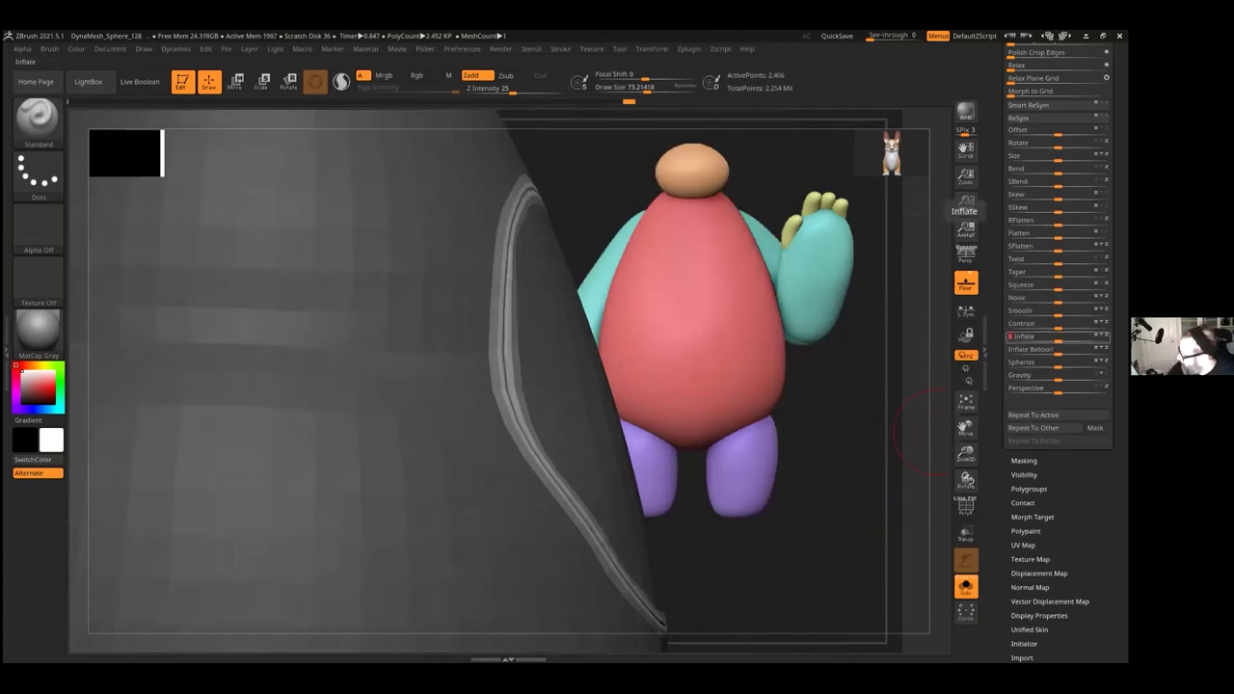
# Step: Leave Solo mode to show the whole figure, and clear the torso's mask
pyautogui.click(967, 585)
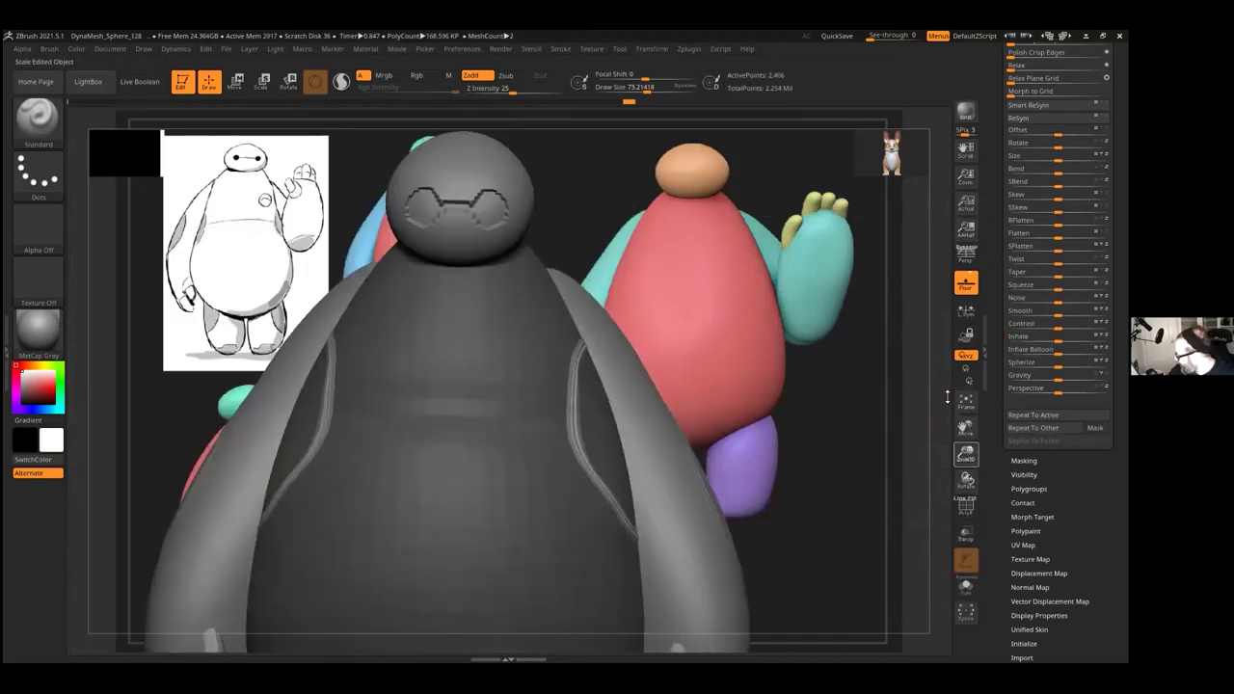
pyautogui.moveTo(967, 452); pyautogui.dragTo(915, 365)
pyautogui.keyDown('ctrl'); pyautogui.moveTo(835, 406); pyautogui.dragTo(905, 191); pyautogui.keyUp('ctrl')
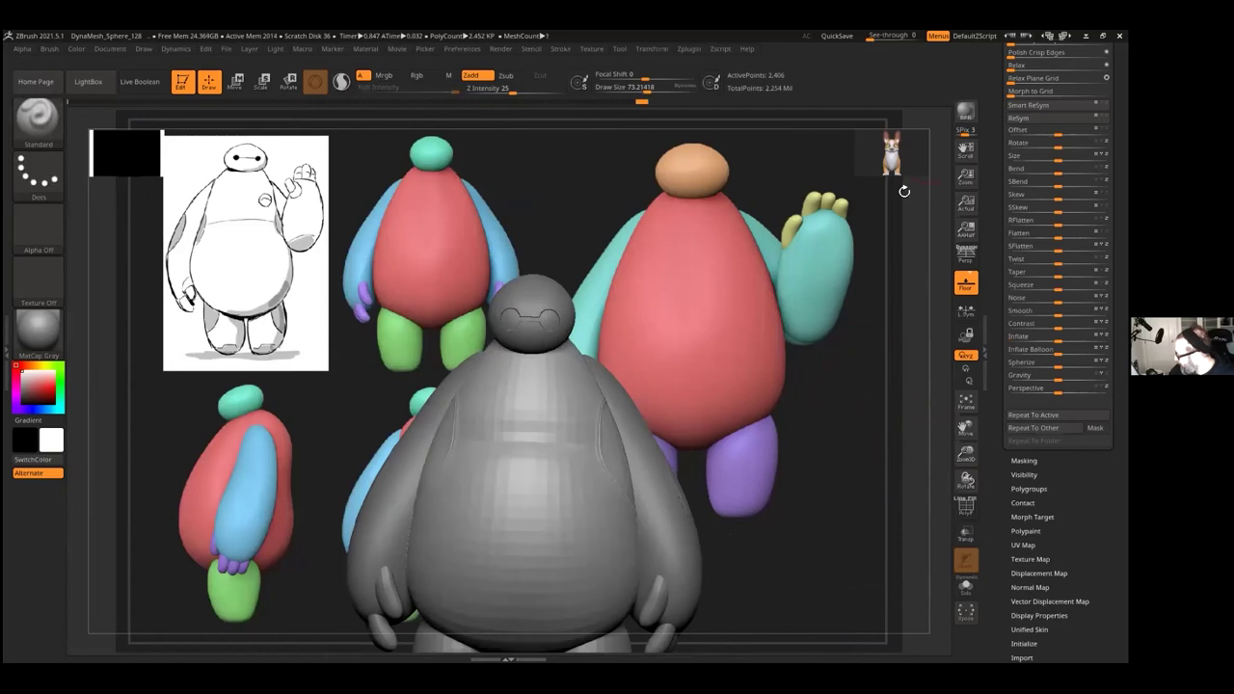
# Step: Set the torso to subdivision level 4 and examine its oval seam beside the arm up close
pyautogui.moveTo(992, 73); pyautogui.dragTo(1006, 193)
pyautogui.click(1024, 81)
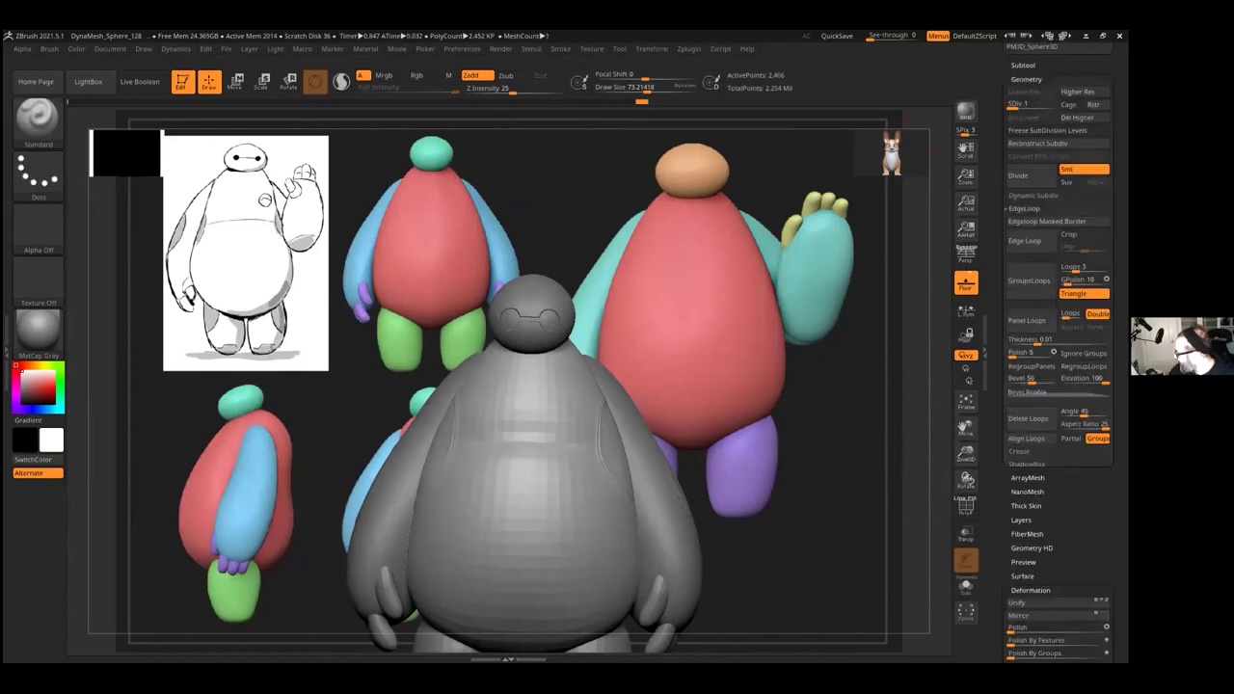
pyautogui.moveTo(1014, 103); pyautogui.dragTo(1057, 103)
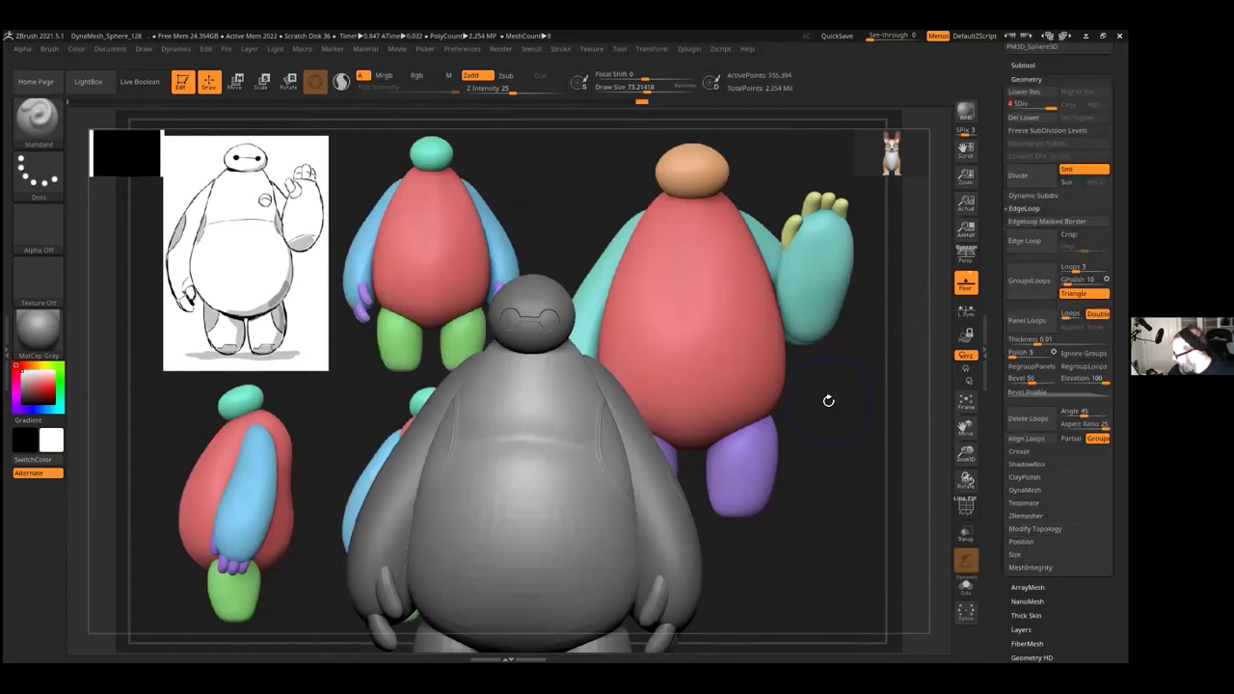
pyautogui.moveTo(826, 435); pyautogui.dragTo(801, 334)
pyautogui.moveTo(959, 448); pyautogui.dragTo(961, 554)
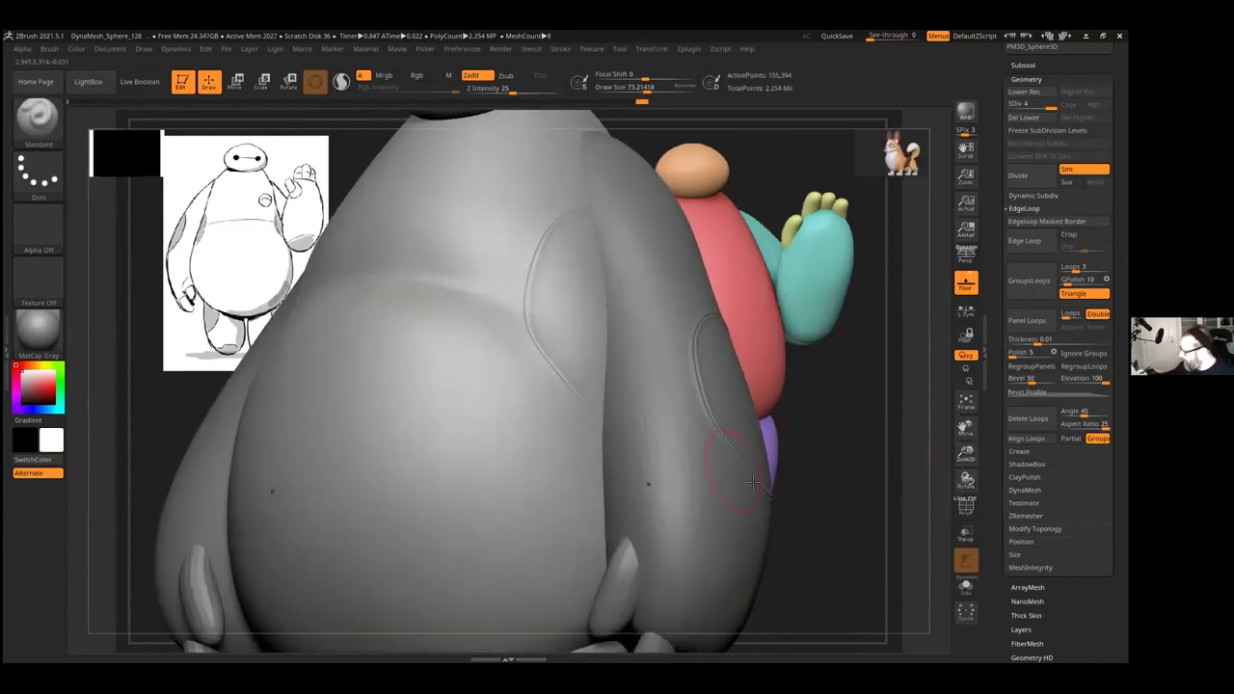
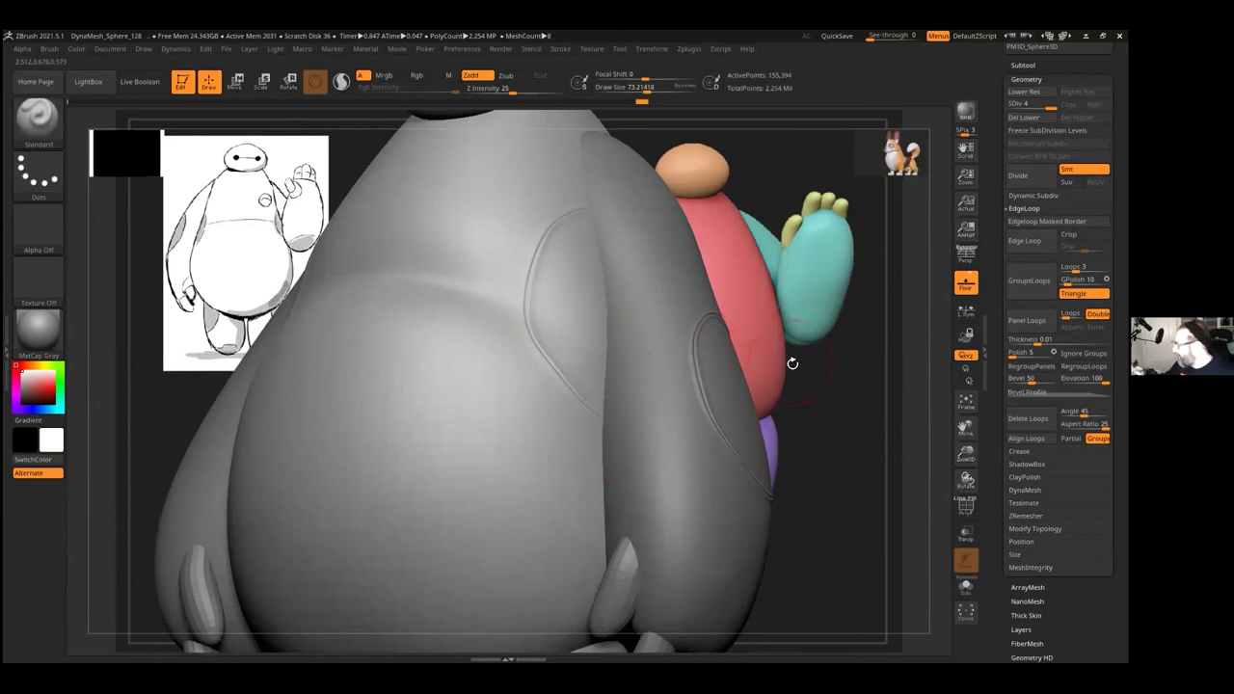
# Step: Select the legs subtool and subdivide it up to level 5
pyautogui.moveTo(828, 364)
pyautogui.mouseDown()
pyautogui.moveTo(816, 388)
pyautogui.moveTo(848, 366)
pyautogui.mouseUp()
pyautogui.moveTo(965, 453); pyautogui.dragTo(951, 403)
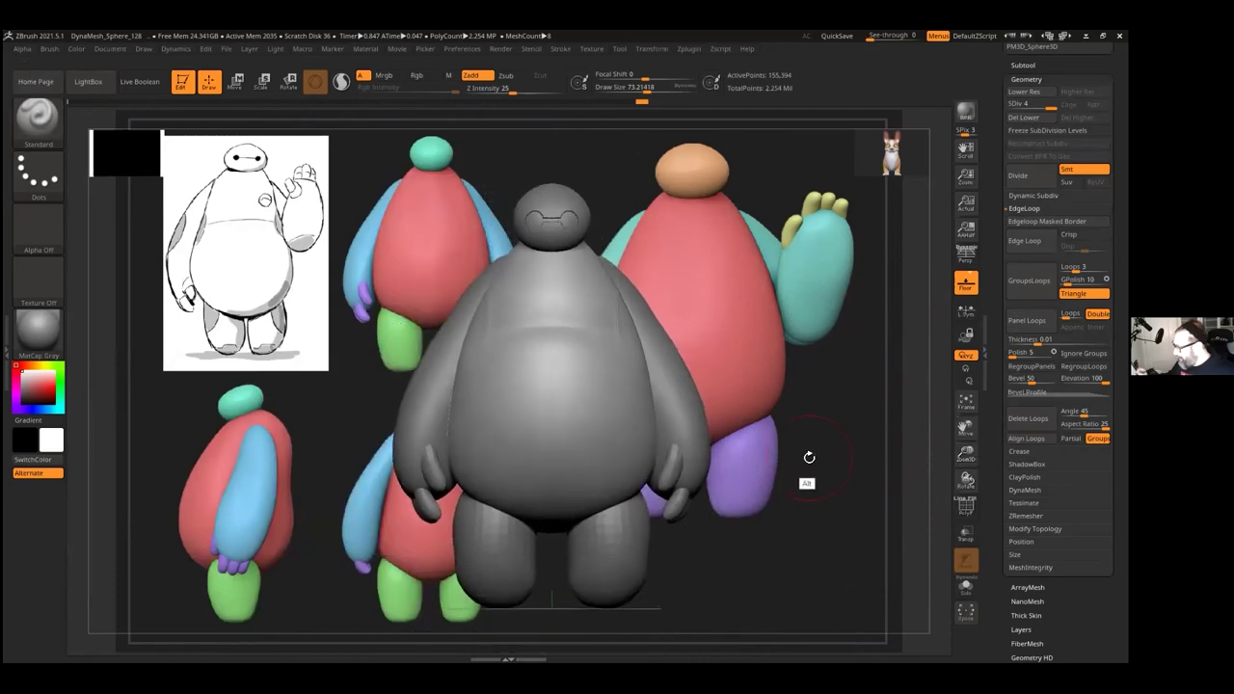
pyautogui.keyDown('alt'); pyautogui.moveTo(808, 456); pyautogui.dragTo(786, 376); pyautogui.keyUp('alt')
pyautogui.keyDown('alt'); pyautogui.click(609, 498); pyautogui.keyUp('alt')
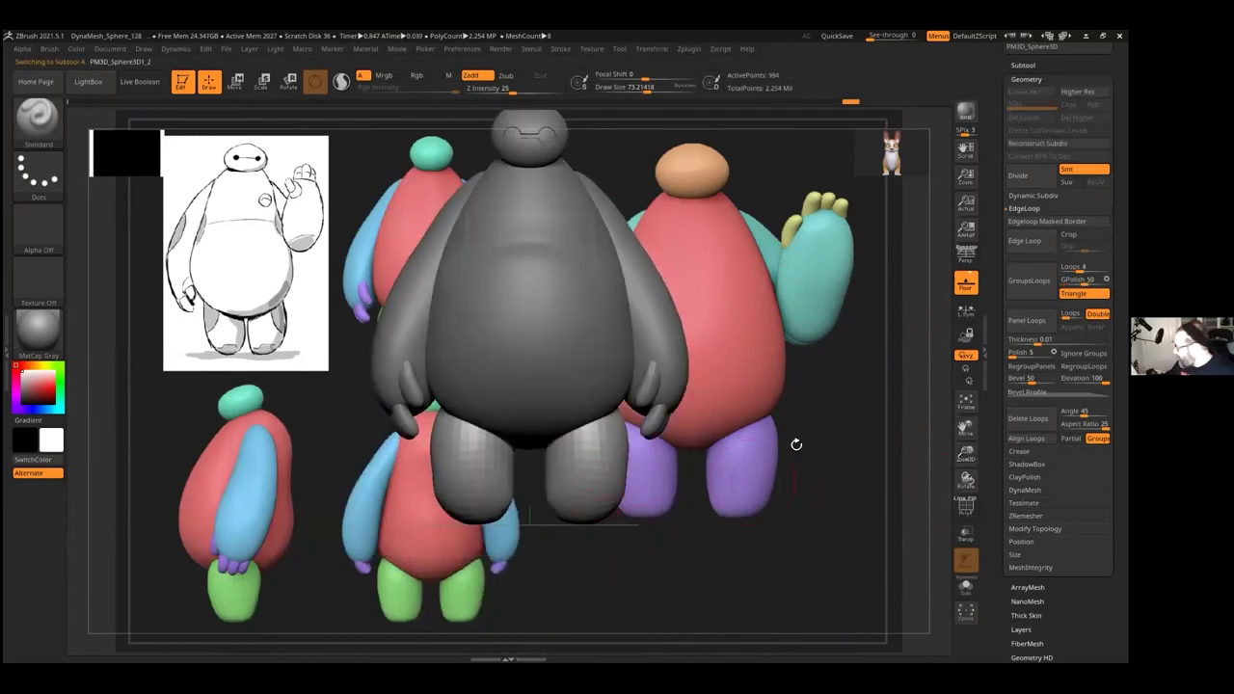
pyautogui.hotkey('ctrl', 'd')
pyautogui.hotkey('ctrl', 'd')
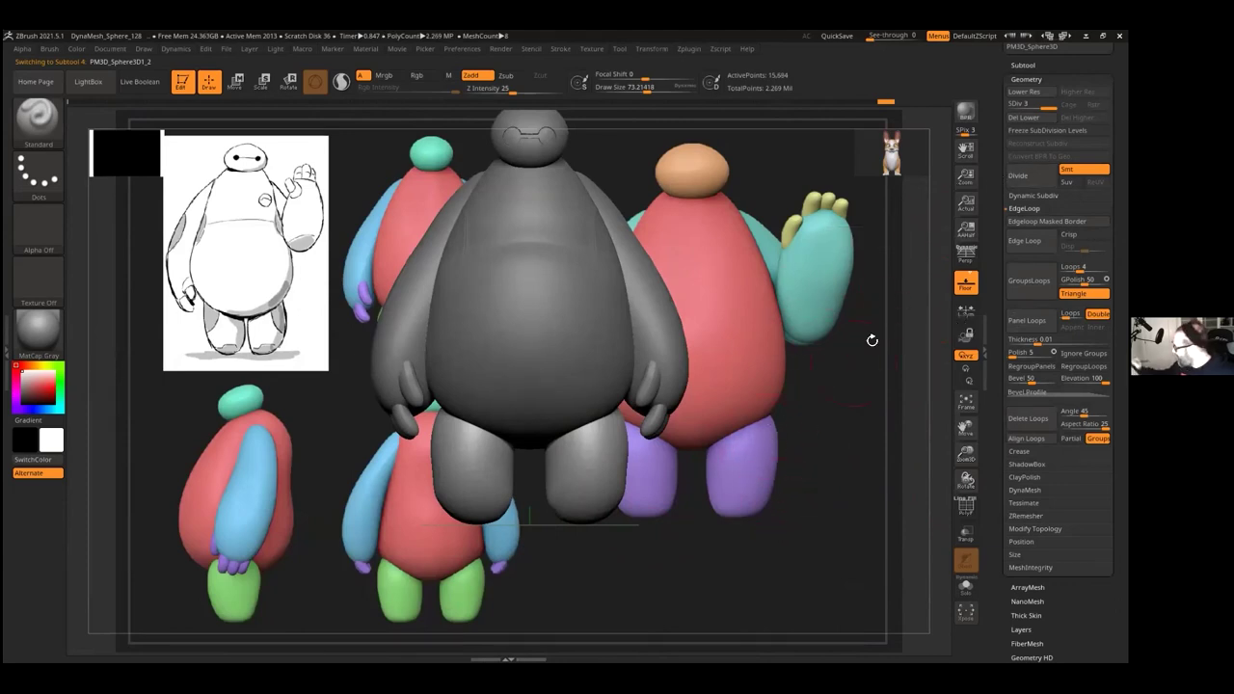
pyautogui.keyDown('alt'); pyautogui.moveTo(785, 482); pyautogui.dragTo(745, 440); pyautogui.keyUp('alt')
pyautogui.moveTo(651, 459); pyautogui.dragTo(670, 481)
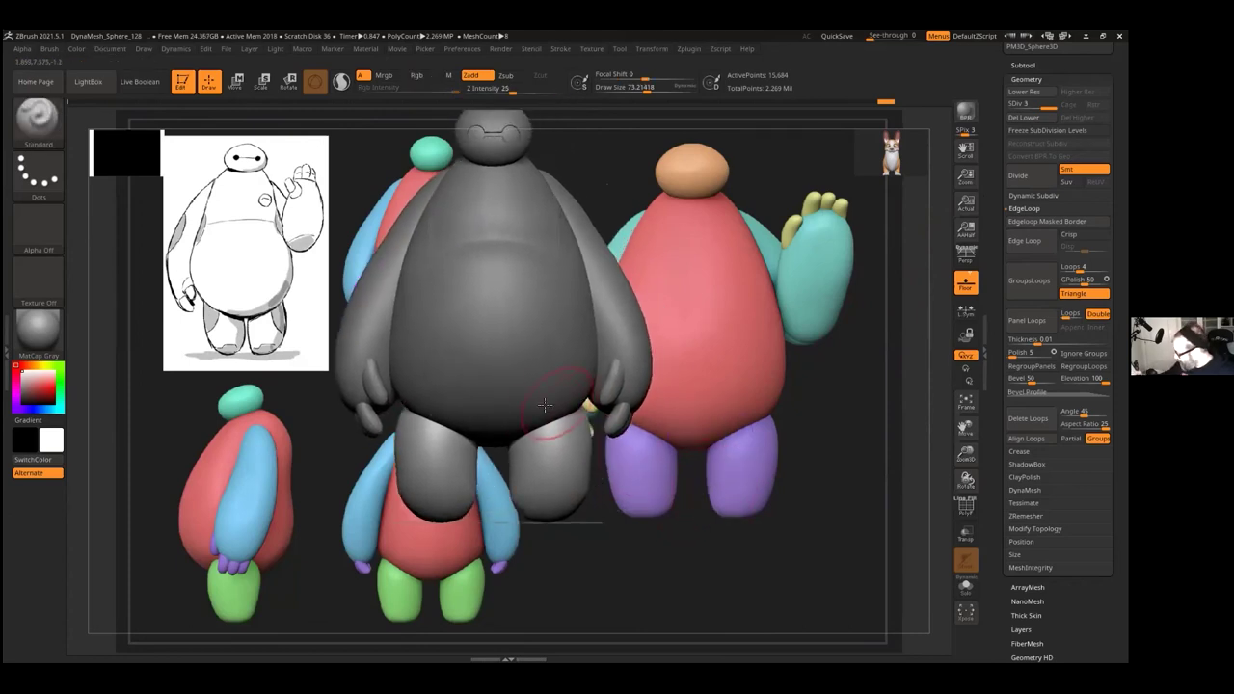
pyautogui.hotkey('ctrl', 'd')
pyautogui.hotkey('ctrl', 'd')
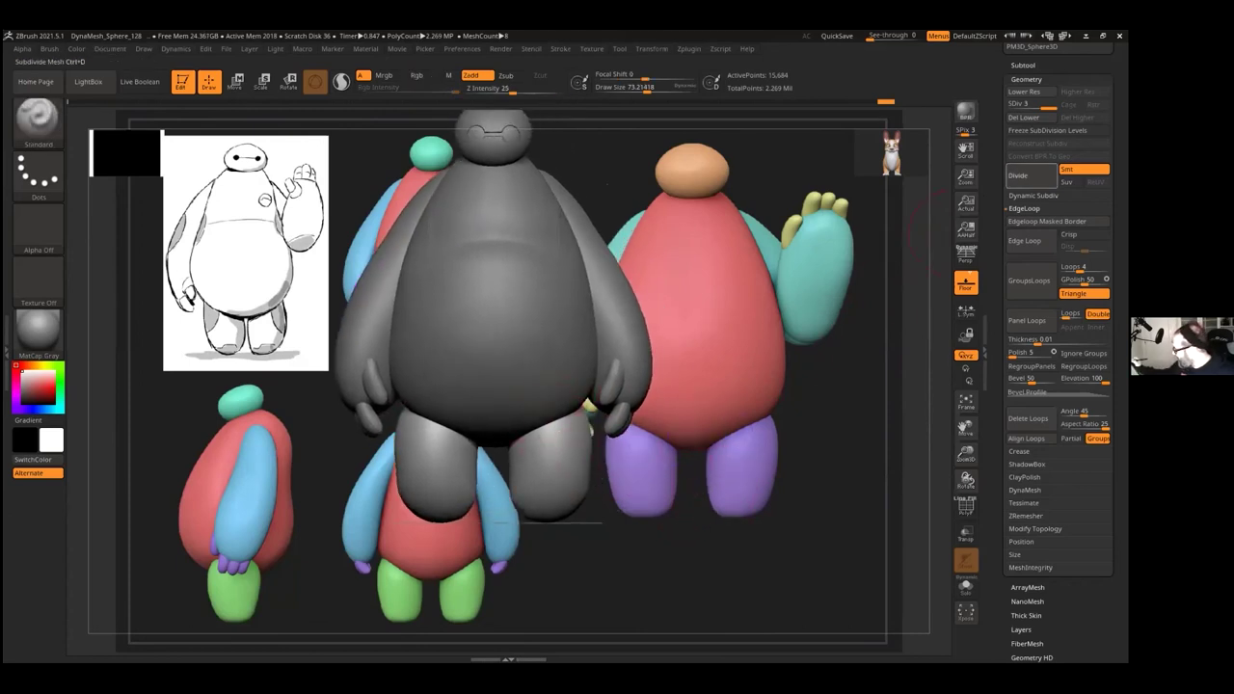
pyautogui.moveTo(637, 453)
pyautogui.mouseDown()
pyautogui.moveTo(590, 453)
pyautogui.moveTo(677, 472)
pyautogui.moveTo(675, 482)
pyautogui.moveTo(698, 463)
pyautogui.moveTo(708, 469)
pyautogui.moveTo(617, 452)
pyautogui.moveTo(733, 487)
pyautogui.moveTo(796, 468)
pyautogui.mouseUp()
# Step: Set the masking stroke to Lasso and mask patches on the upper outer thighs and across the feet
pyautogui.press('ctrl')
pyautogui.press('ctrl')
pyautogui.keyDown('ctrl'); pyautogui.click(37, 172); pyautogui.keyUp('ctrl')
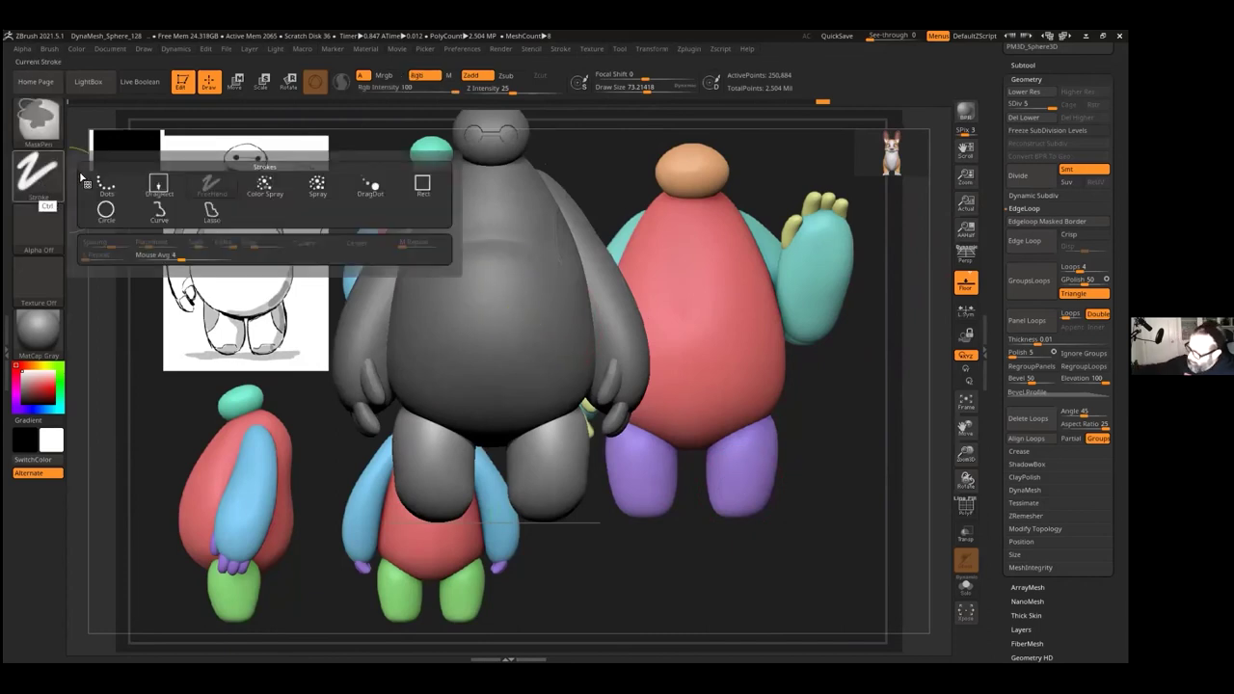
pyautogui.keyDown('ctrl'); pyautogui.click(207, 212); pyautogui.keyUp('ctrl')
pyautogui.moveTo(563, 366)
pyautogui.keyDown('ctrl'); pyautogui.mouseDown()
pyautogui.moveTo(560, 443)
pyautogui.moveTo(634, 463)
pyautogui.moveTo(647, 296)
pyautogui.mouseUp(); pyautogui.keyUp('ctrl')
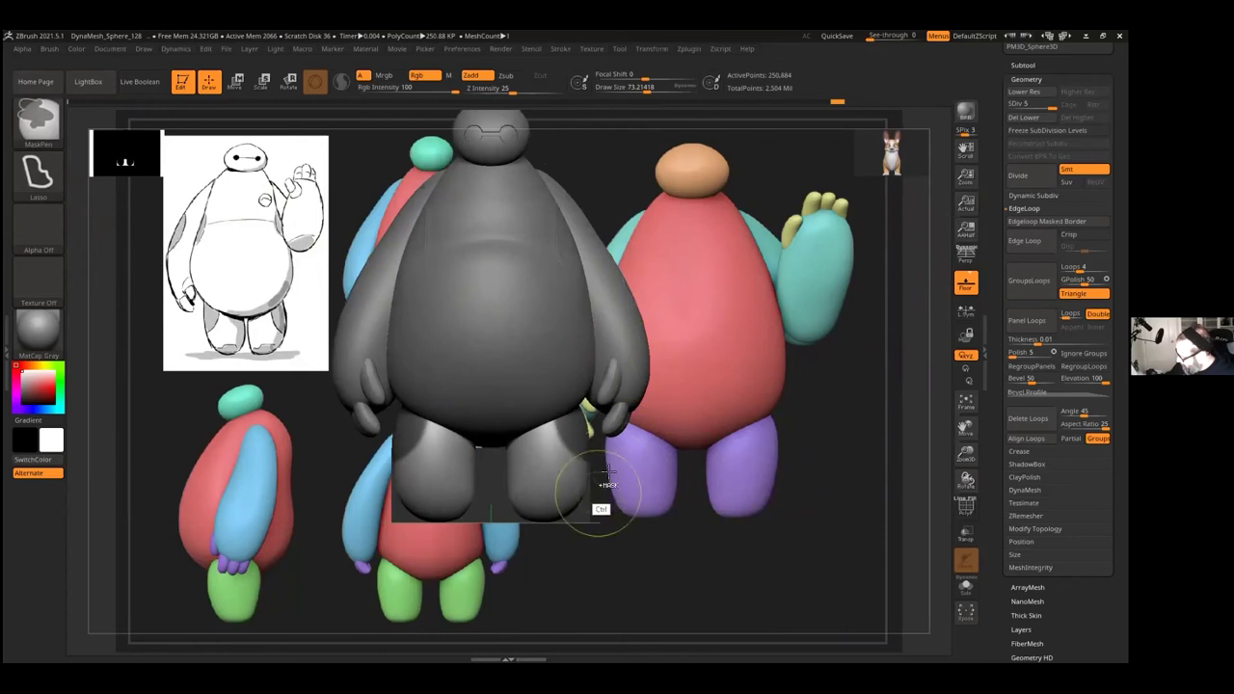
pyautogui.moveTo(500, 504)
pyautogui.keyDown('ctrl'); pyautogui.mouseDown()
pyautogui.moveTo(540, 483)
pyautogui.moveTo(584, 497)
pyautogui.moveTo(606, 532)
pyautogui.moveTo(471, 580)
pyautogui.mouseUp(); pyautogui.keyUp('ctrl')
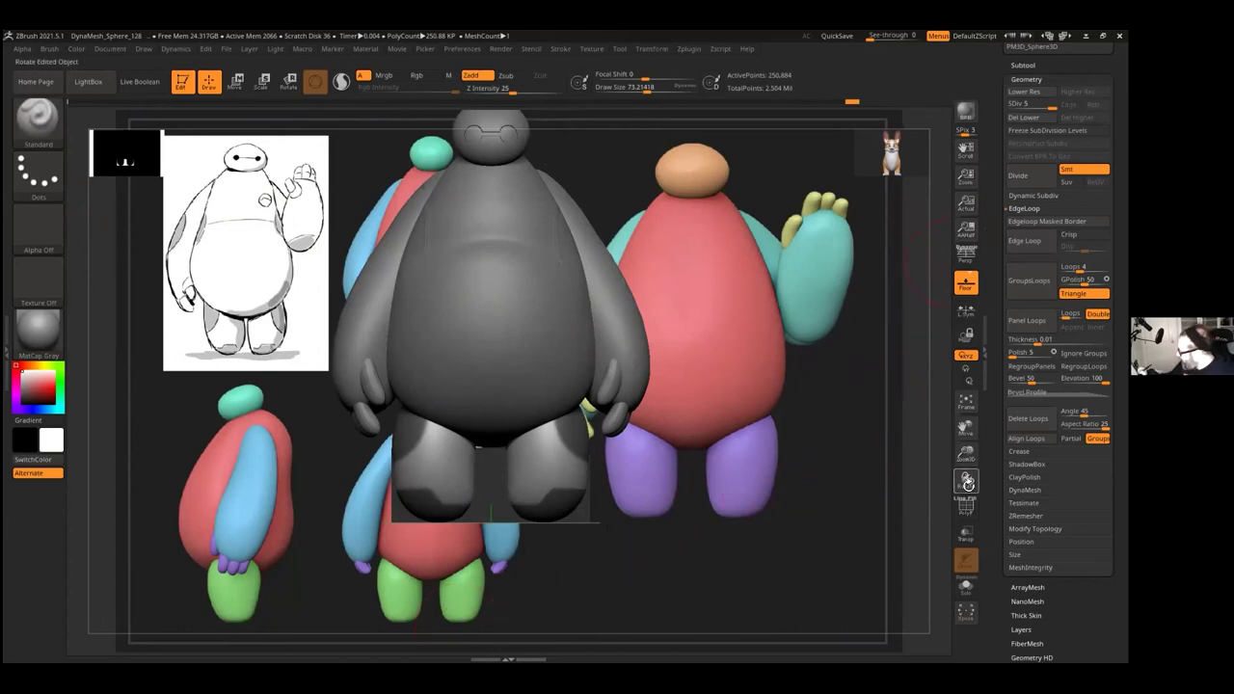
# Step: With subdivision levels frozen, edgeloop the legs' masked border and apply GroupsLoops with 3 loops and GPolish 10
pyautogui.click(966, 507)
pyautogui.click(1058, 130)
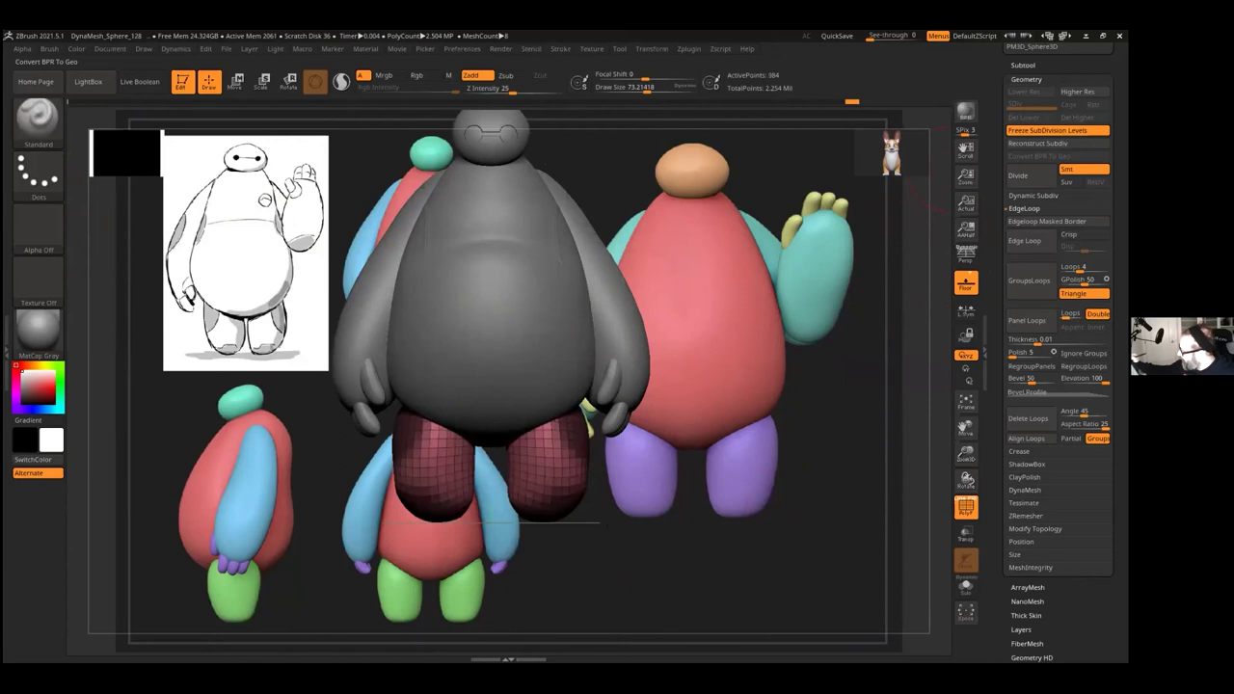
pyautogui.click(1058, 220)
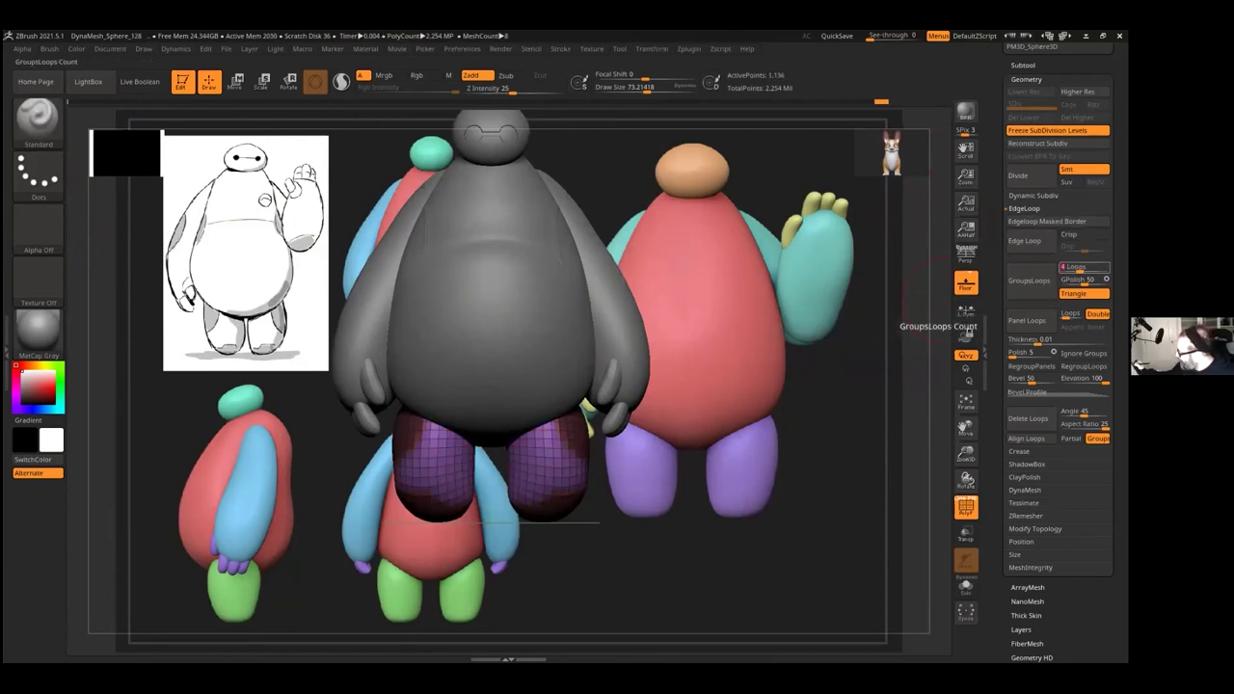
pyautogui.moveTo(1078, 280); pyautogui.dragTo(1066, 279)
pyautogui.click(1029, 281)
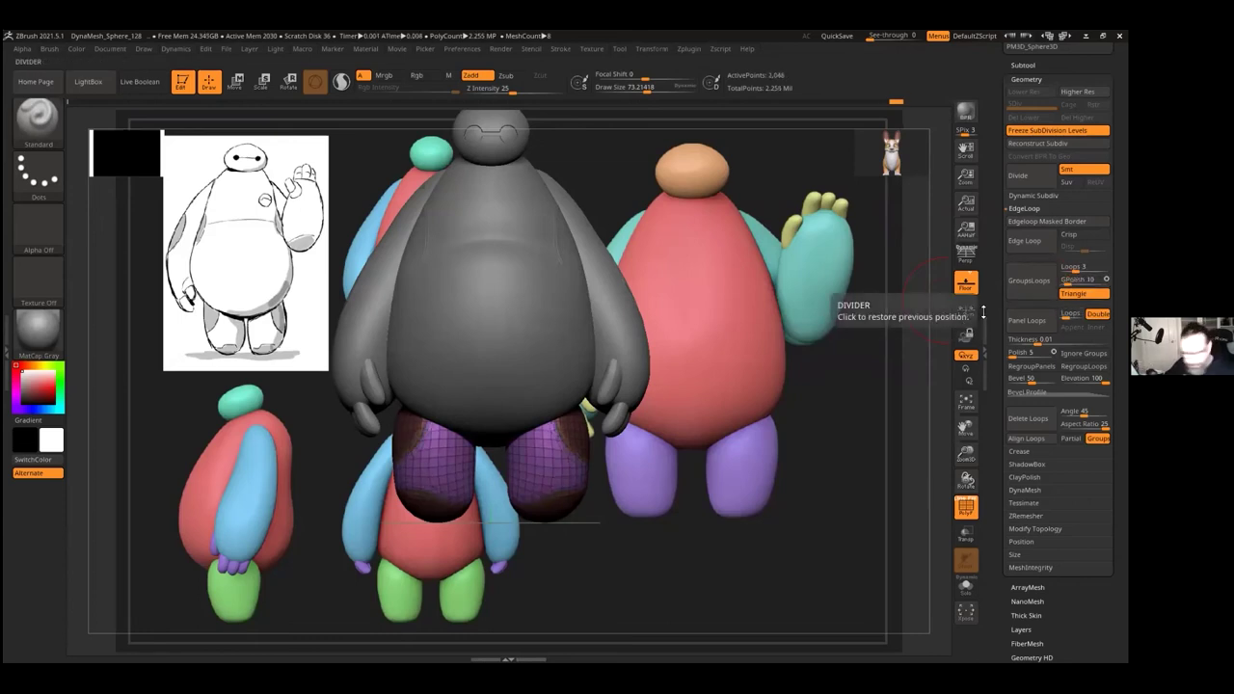
# Step: Restore the legs' frozen subdivision levels, and show their polyframe at subdivision level 1
pyautogui.click(964, 509)
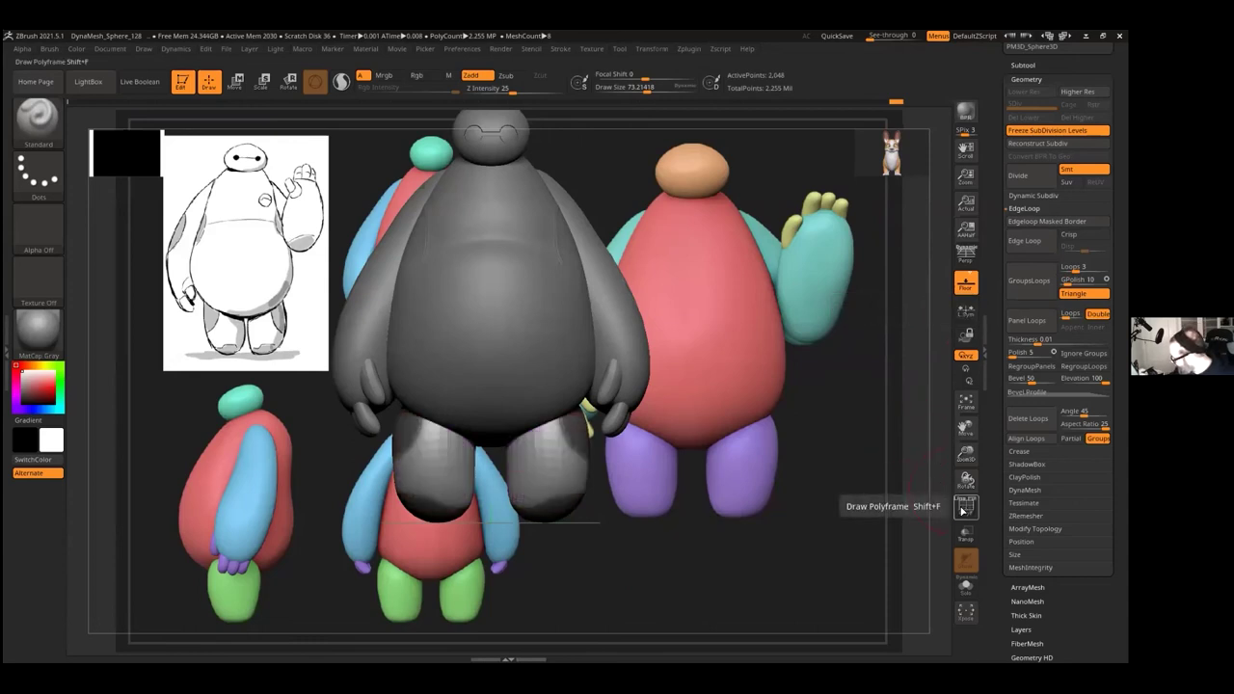
pyautogui.moveTo(783, 532)
pyautogui.mouseDown()
pyautogui.moveTo(771, 531)
pyautogui.moveTo(784, 550)
pyautogui.mouseUp()
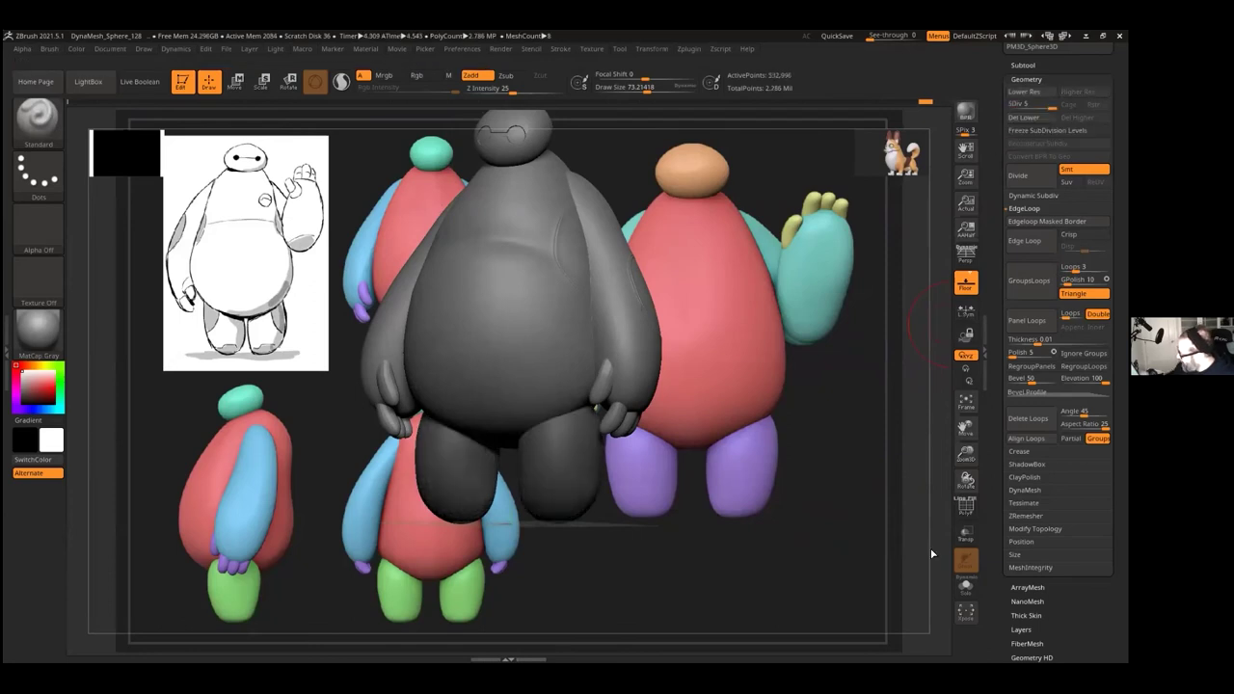
pyautogui.click(965, 507)
pyautogui.moveTo(785, 518); pyautogui.dragTo(846, 570)
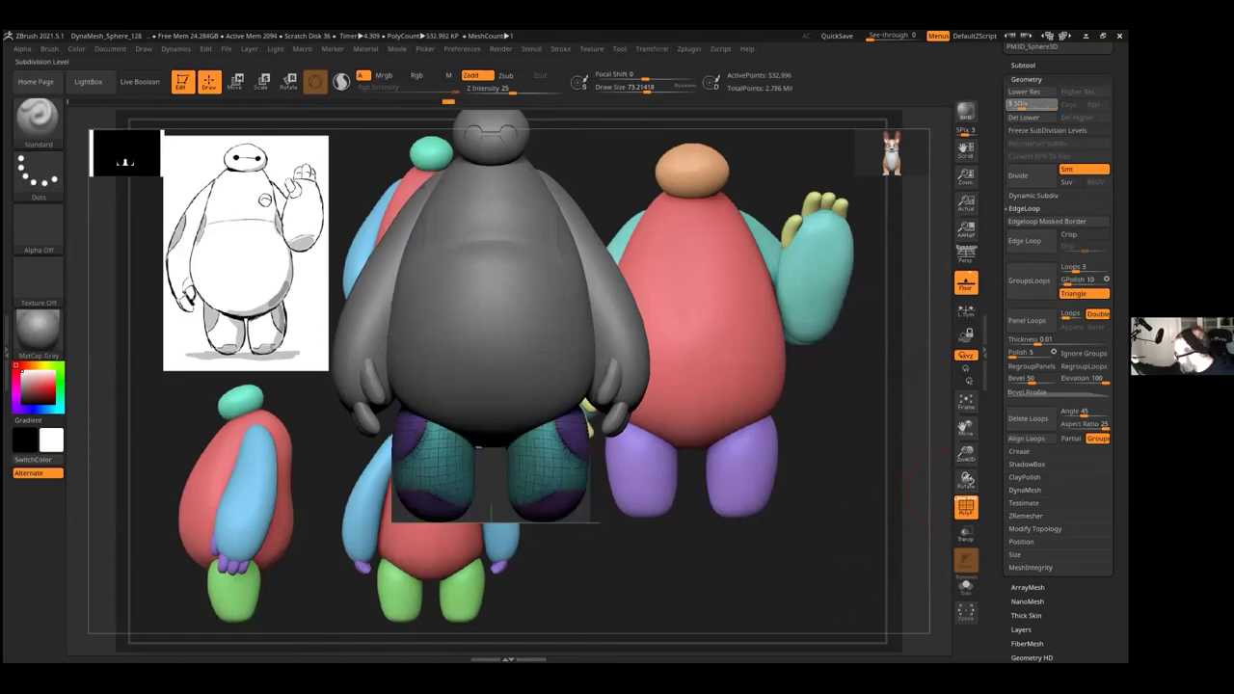
pyautogui.click(1008, 103)
pyautogui.moveTo(966, 454); pyautogui.dragTo(955, 600)
pyautogui.keyDown('alt'); pyautogui.moveTo(765, 600); pyautogui.dragTo(769, 484); pyautogui.keyUp('alt')
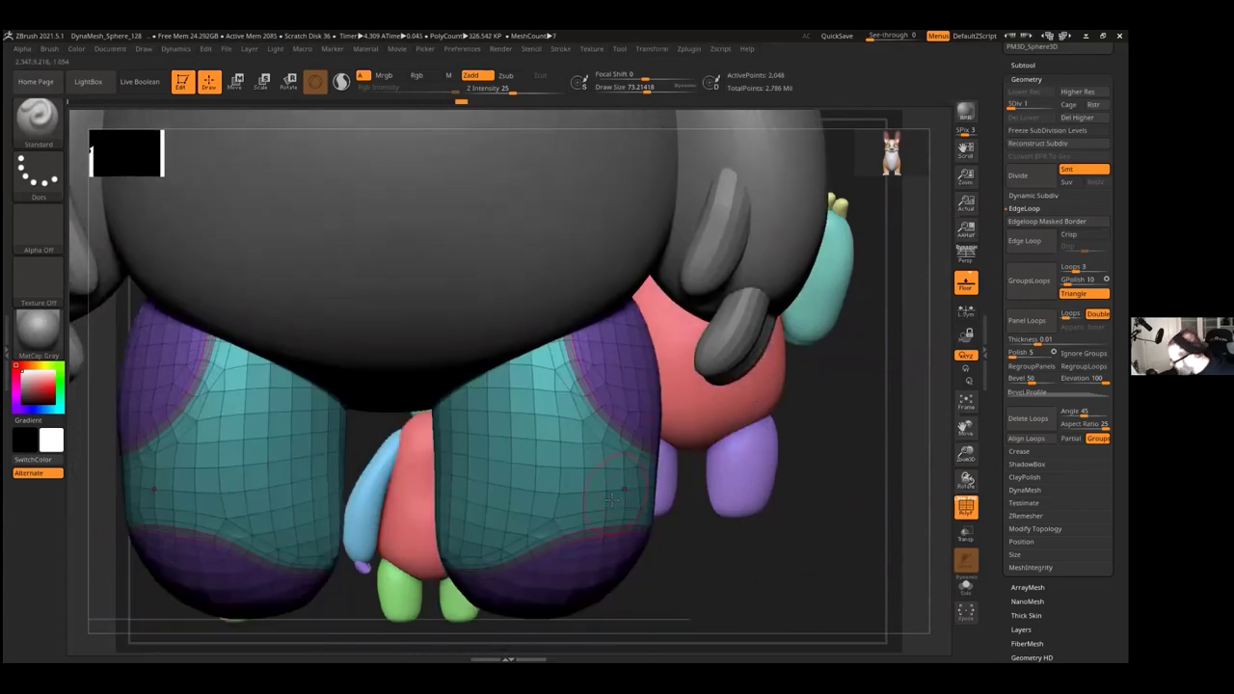
# Step: Isolate and mask the loop polygroups on the legs, and invert the mask on the full legs so only the loops stay editable
pyautogui.keyDown('ctrl'); pyautogui.keyDown('shift'); pyautogui.click(588, 422); pyautogui.keyUp('shift'); pyautogui.keyUp('ctrl')
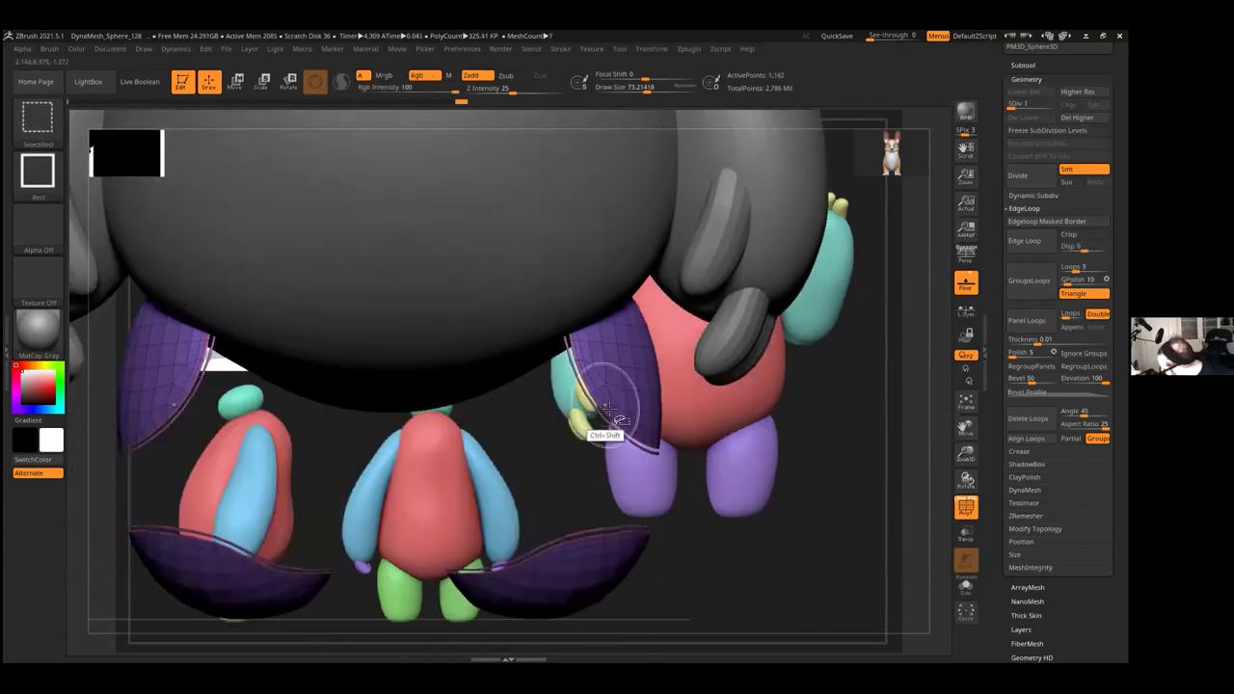
pyautogui.keyDown('ctrl'); pyautogui.keyDown('shift'); pyautogui.click(598, 573); pyautogui.keyUp('shift'); pyautogui.keyUp('ctrl')
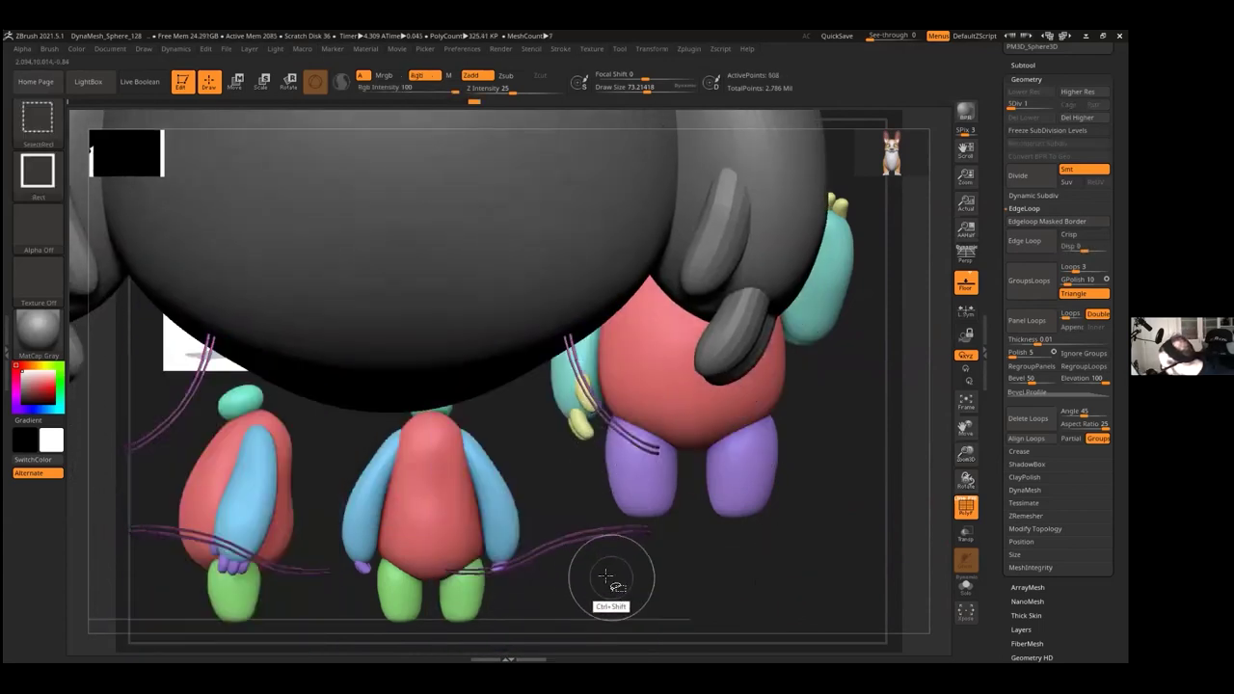
pyautogui.keyDown('ctrl'); pyautogui.keyDown('shift'); pyautogui.click(783, 540); pyautogui.keyUp('shift'); pyautogui.keyUp('ctrl')
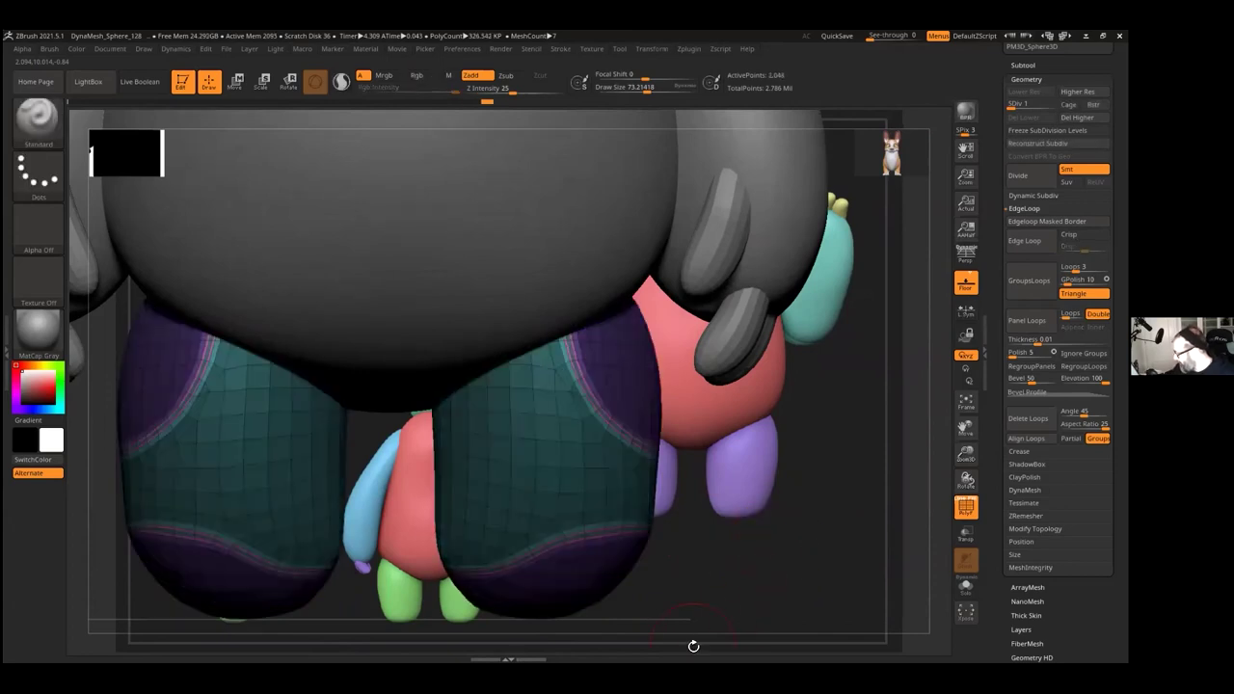
# Step: Apply the Inflate deformation to the legs' unmasked loops to form the thigh and foot seams
pyautogui.click(1026, 79)
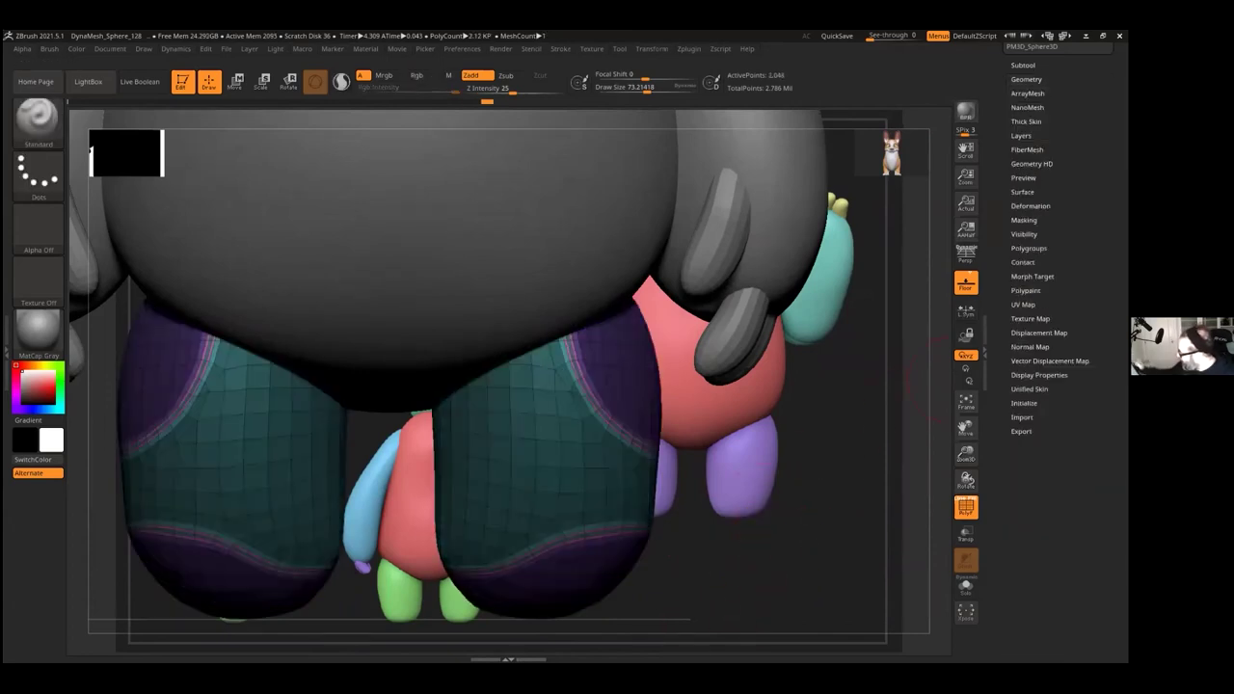
pyautogui.click(1030, 206)
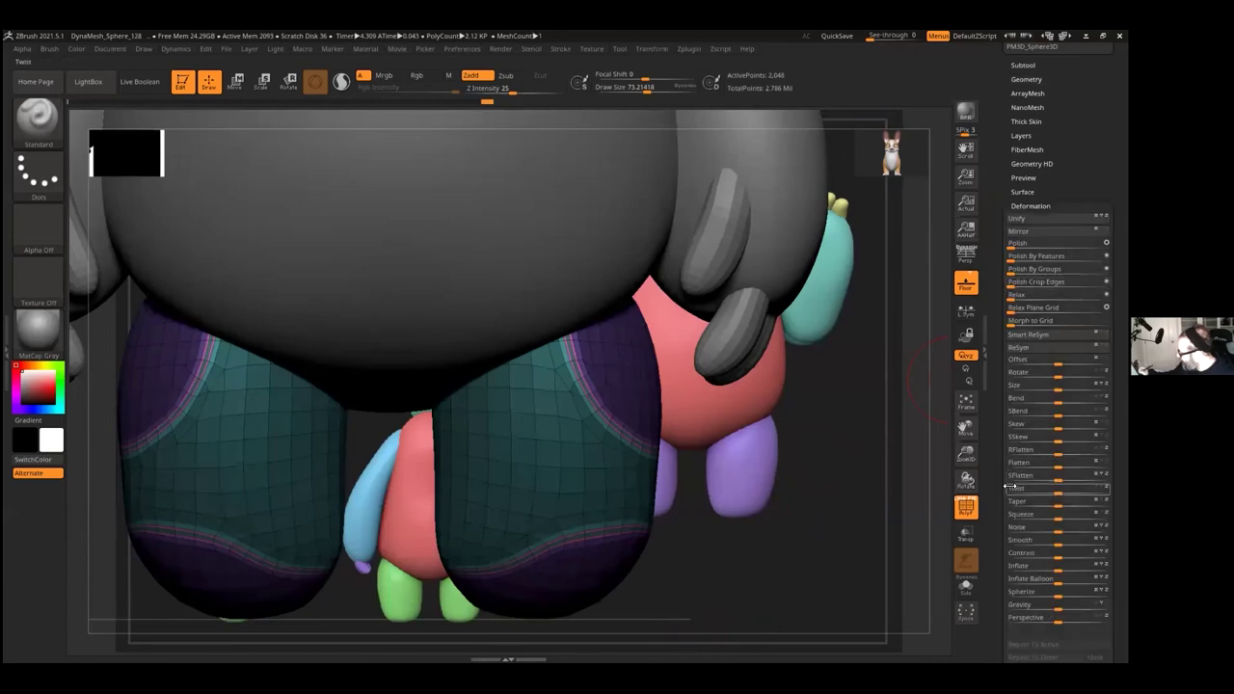
pyautogui.scroll(-2, 1051, 405)
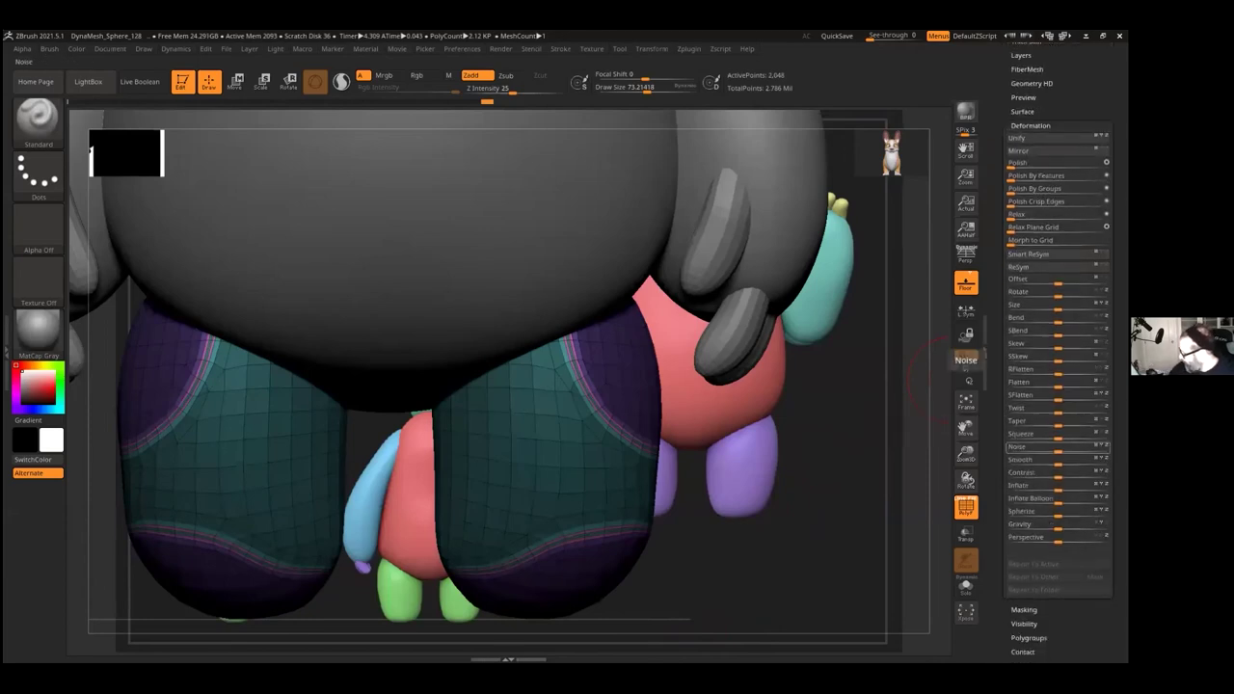
pyautogui.click(1022, 487)
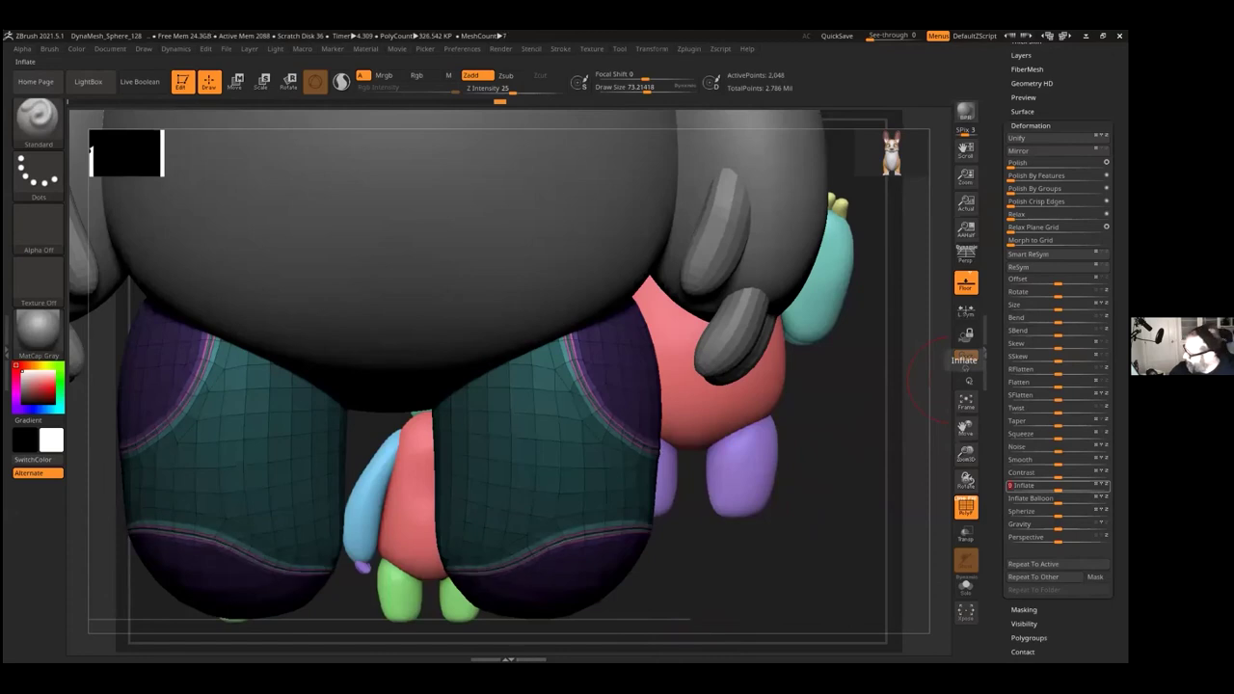
pyautogui.keyDown('ctrl'); pyautogui.keyDown('alt'); pyautogui.moveTo(1017, 150); pyautogui.dragTo(955, 359); pyautogui.keyUp('alt'); pyautogui.keyUp('ctrl')
pyautogui.click(1031, 125)
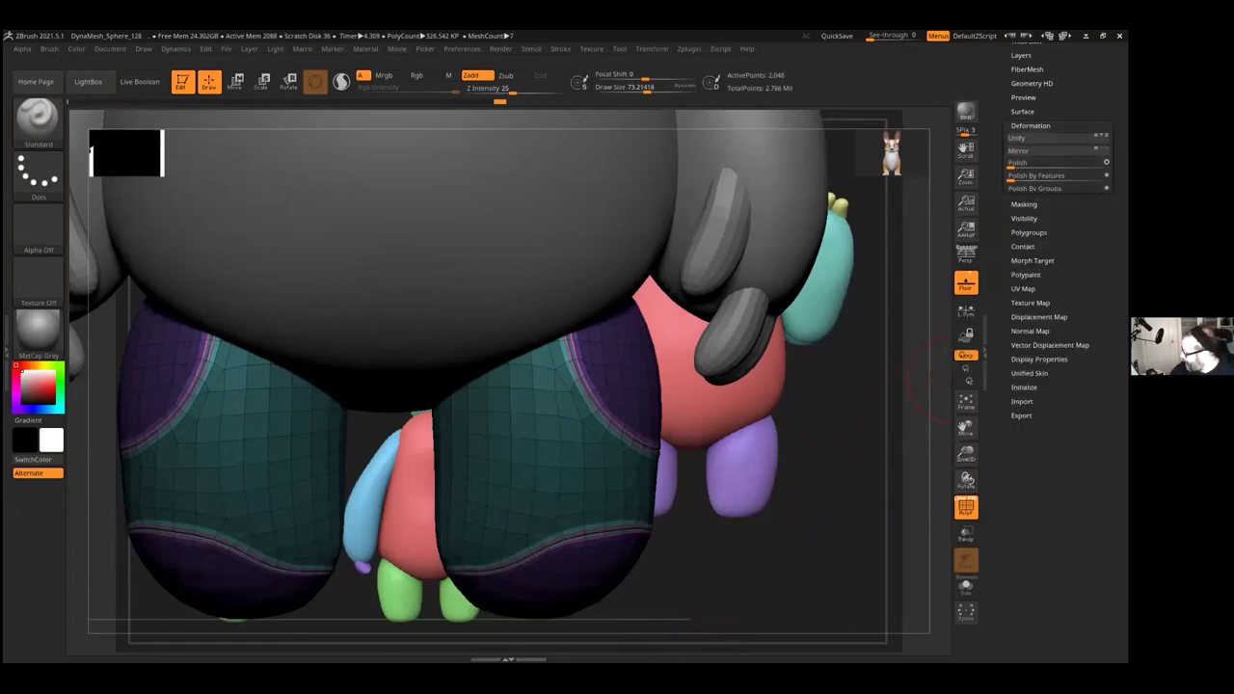
# Step: Turn off the polyframe display, set the legs to subdivision level 5, and check the seams on the whole figure
pyautogui.moveTo(955, 458); pyautogui.dragTo(951, 421)
pyautogui.click(966, 505)
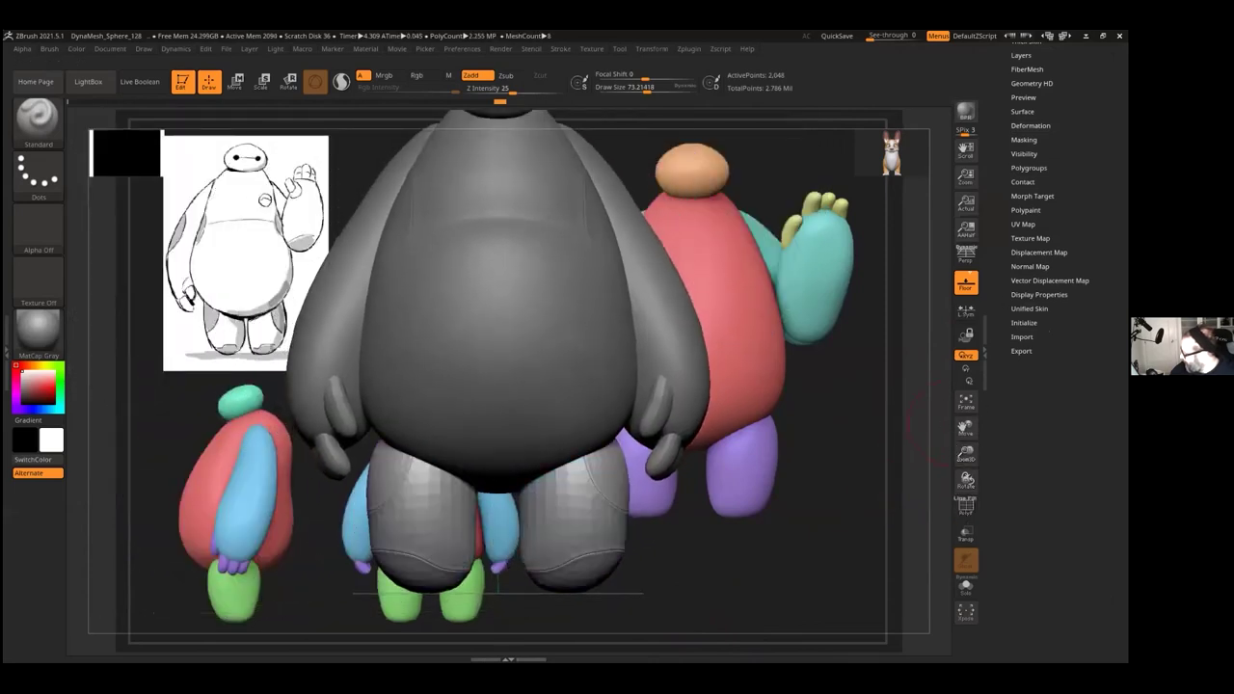
pyautogui.moveTo(1003, 164); pyautogui.dragTo(1003, 463)
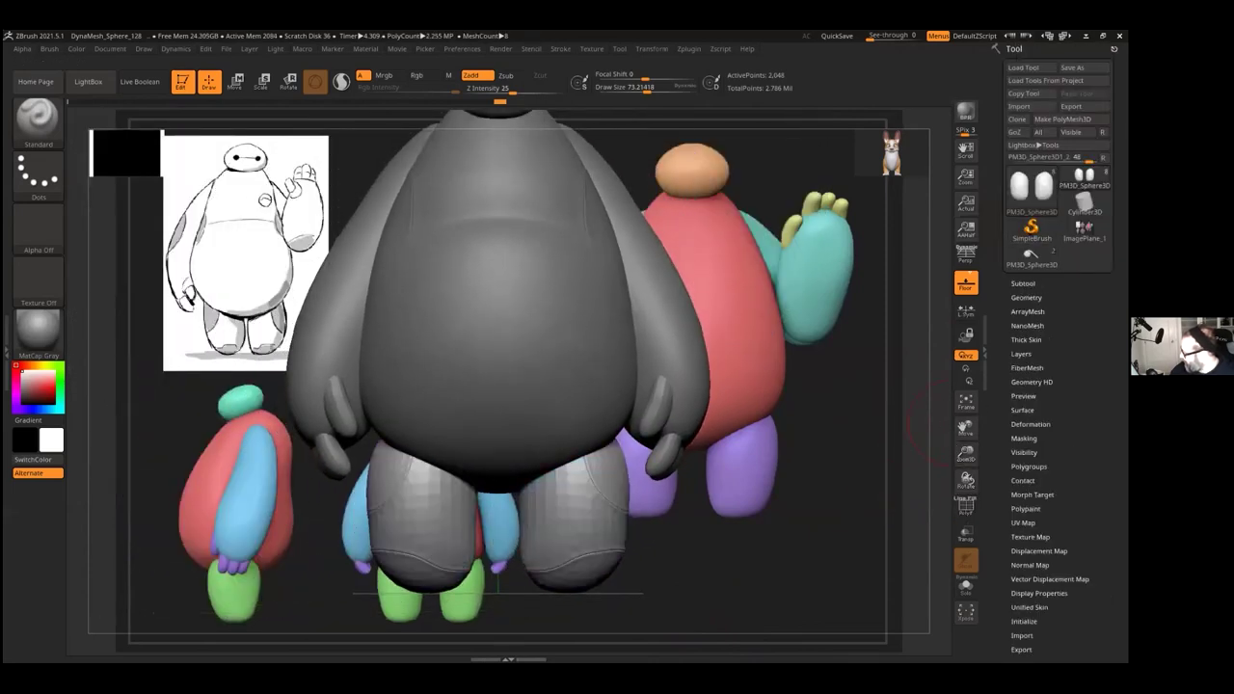
pyautogui.click(1026, 297)
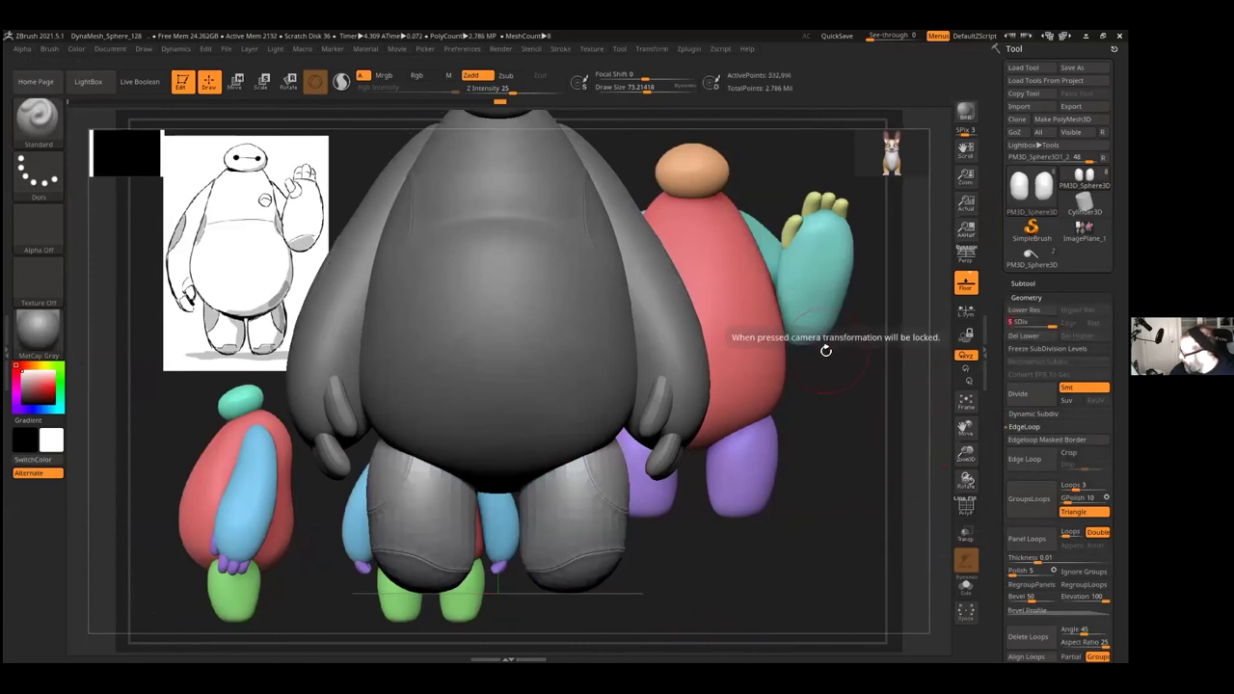
pyautogui.moveTo(965, 455); pyautogui.dragTo(965, 435)
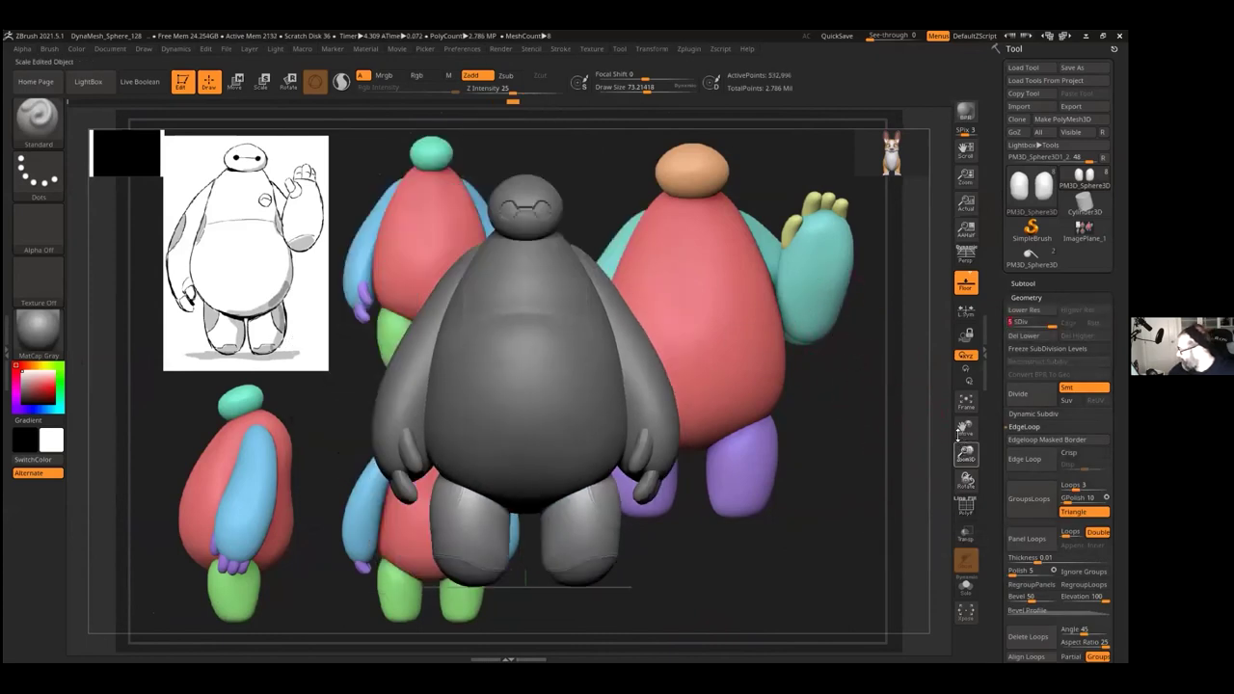
pyautogui.keyDown('alt'); pyautogui.moveTo(867, 427); pyautogui.dragTo(842, 421); pyautogui.keyUp('alt')
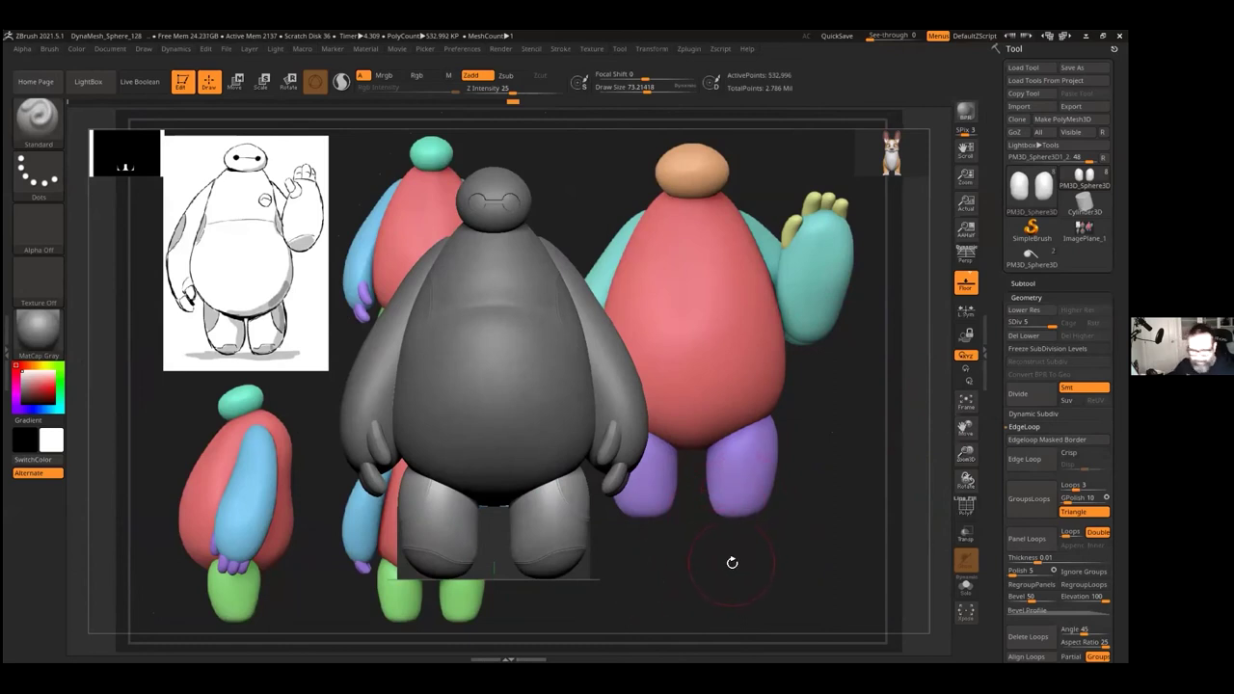
pyautogui.keyDown('alt'); pyautogui.moveTo(803, 506); pyautogui.dragTo(838, 492); pyautogui.keyUp('alt')
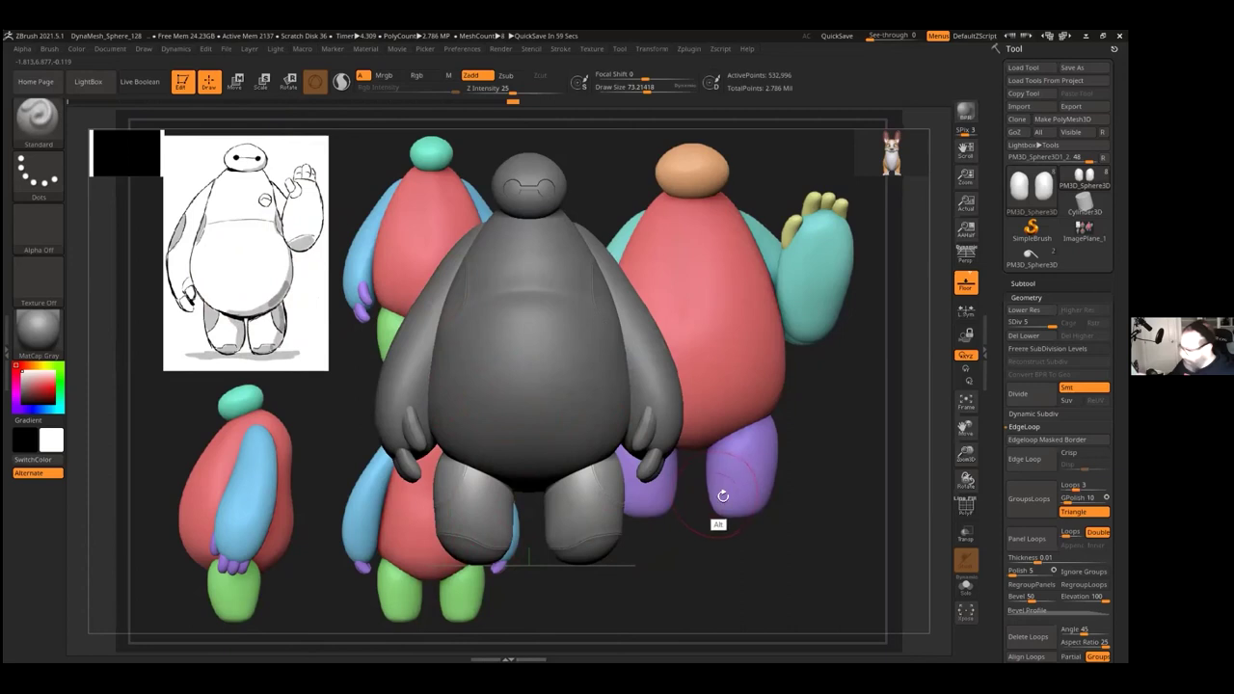
pyautogui.keyDown('alt'); pyautogui.moveTo(729, 503); pyautogui.dragTo(758, 516); pyautogui.keyUp('alt')
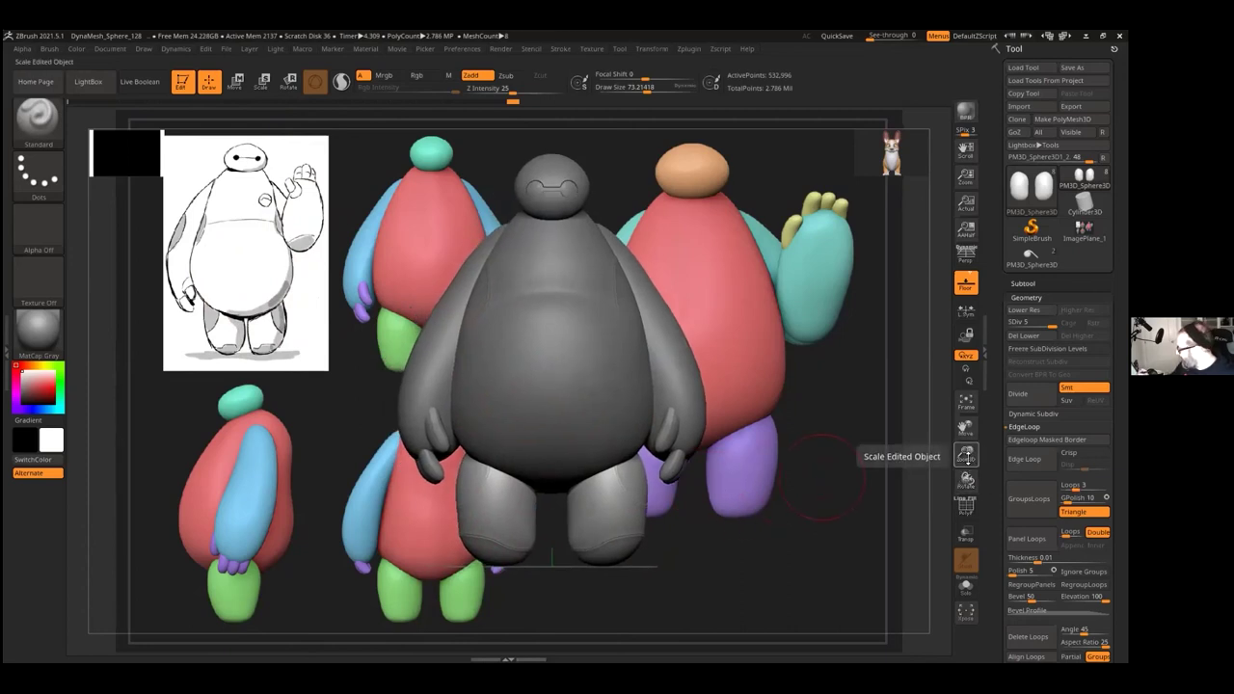
# Step: Select the head subtool and sample the current colour from the white areas of the reference drawing
pyautogui.keyDown('alt'); pyautogui.click(573, 162); pyautogui.keyUp('alt')
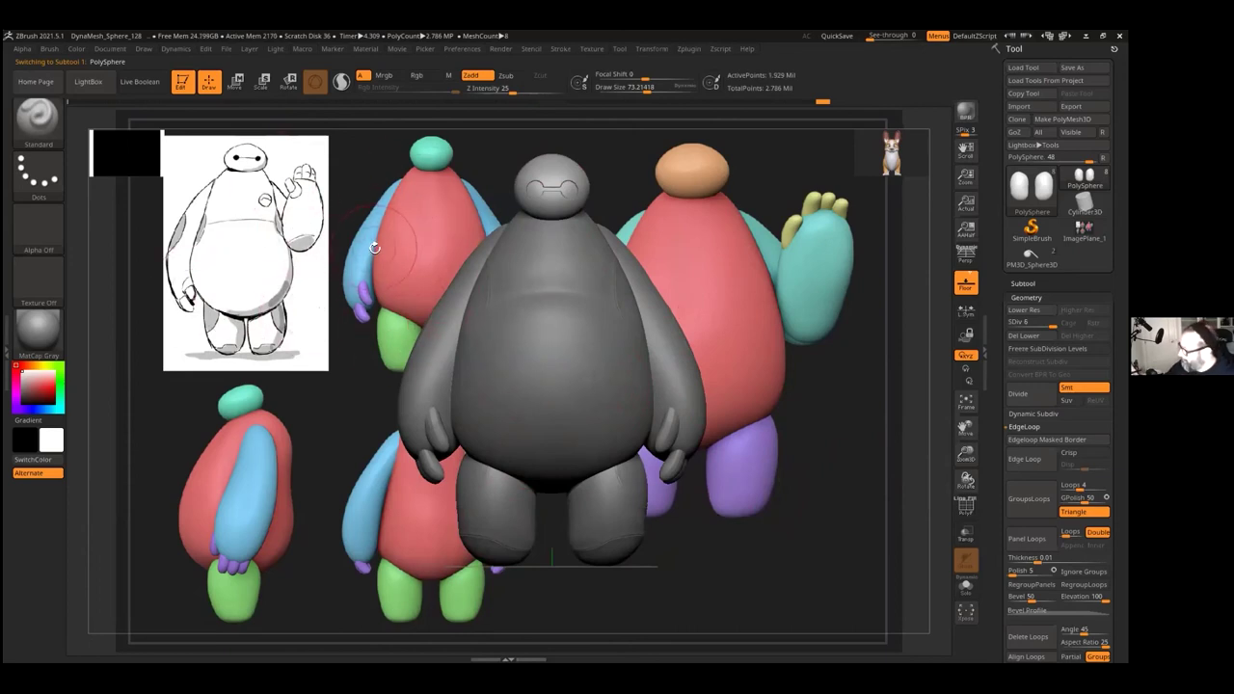
pyautogui.press('c')
pyautogui.press('c')
pyautogui.press('c')
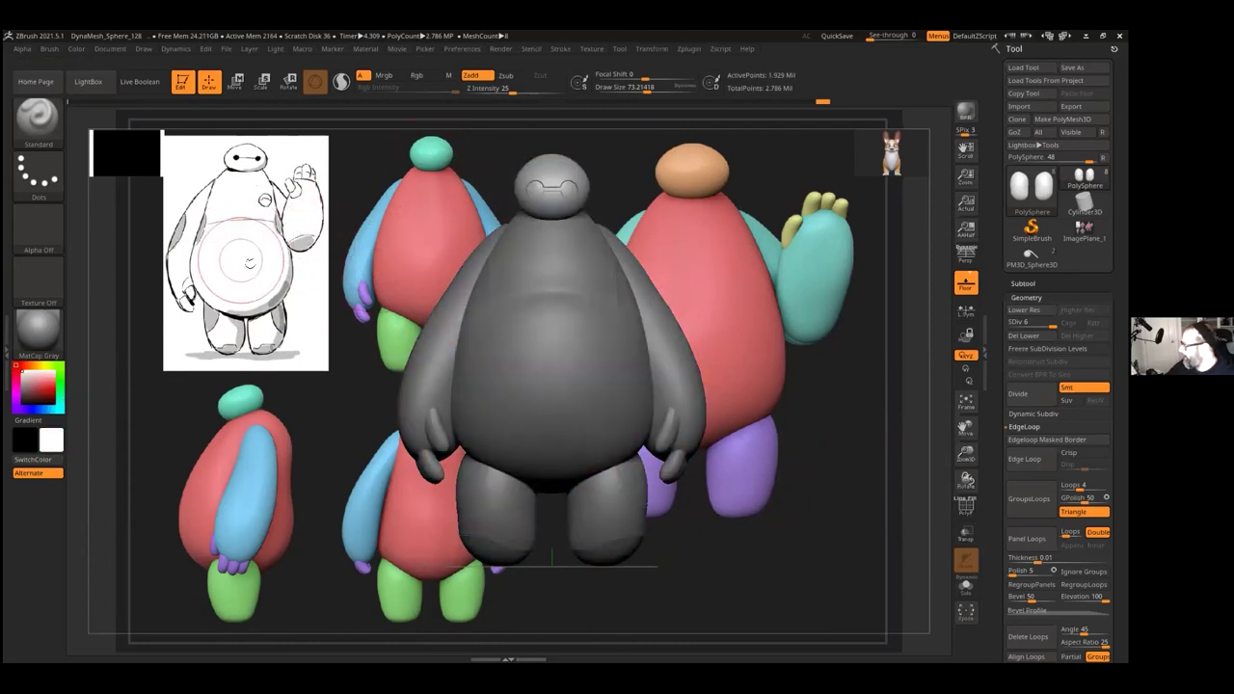
pyautogui.press('c')
pyautogui.press('c')
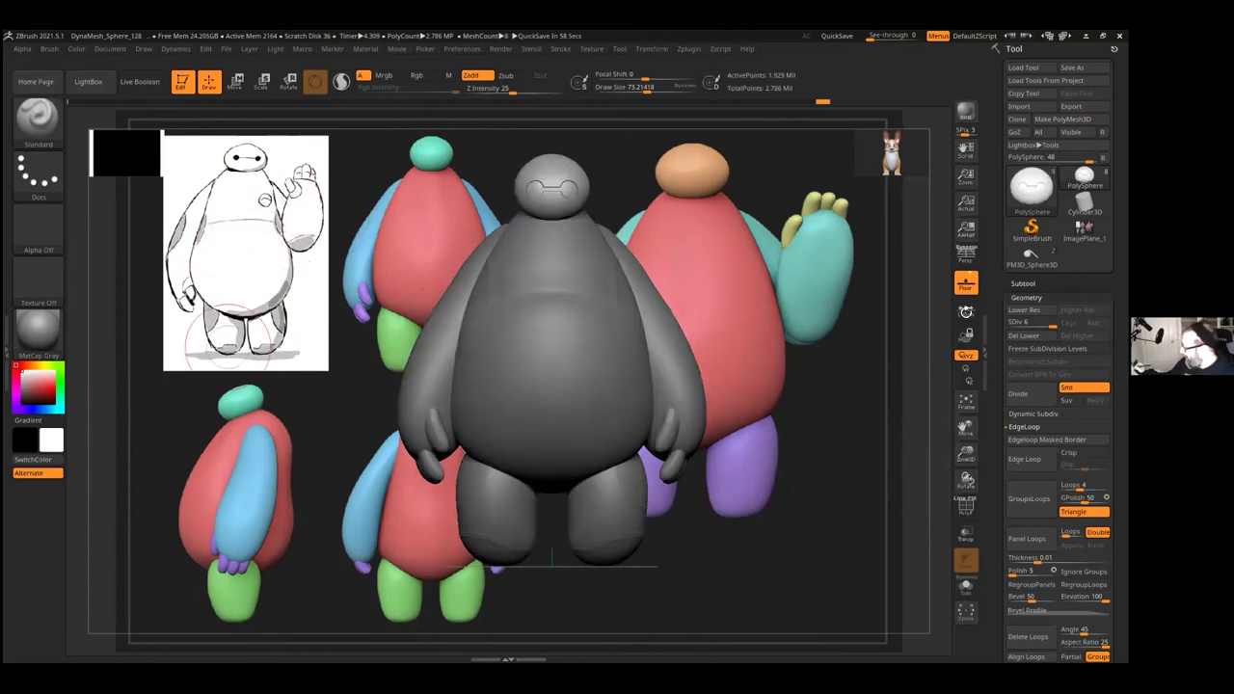
pyautogui.press('c')
pyautogui.press('c')
# Step: Try darker current colours on the figure, and return the colour to white
pyautogui.click(32, 365)
pyautogui.click(31, 389)
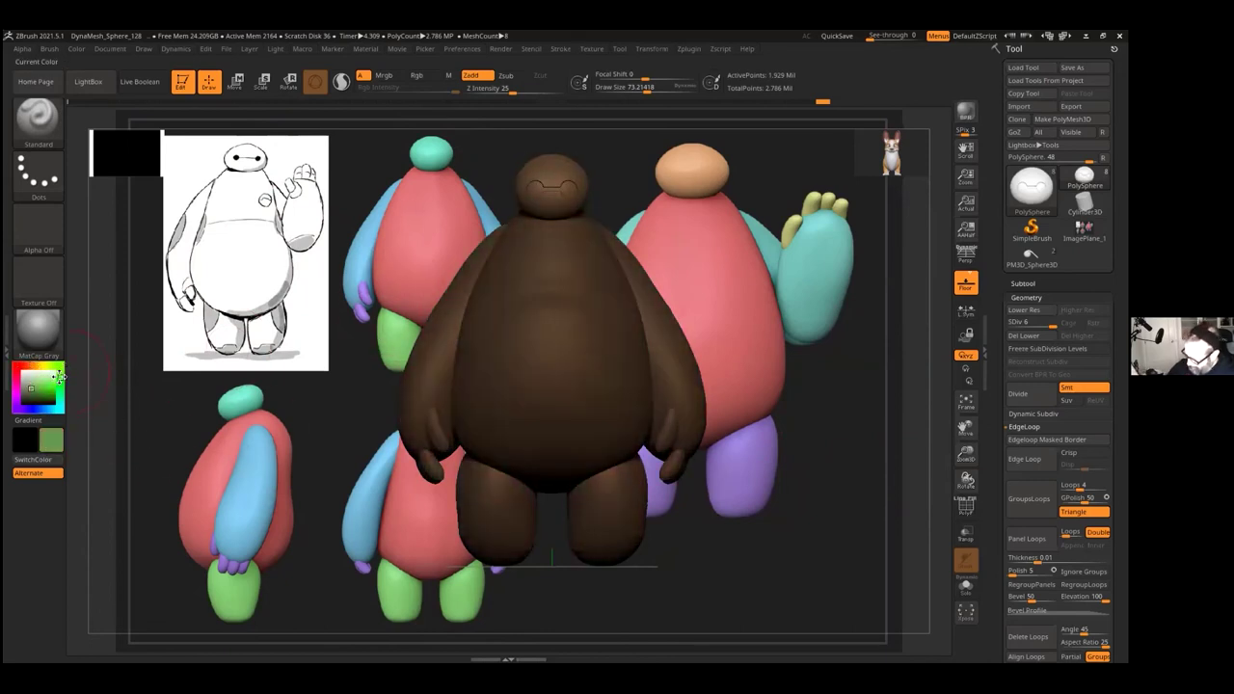
pyautogui.moveTo(37, 386)
pyautogui.mouseDown()
pyautogui.moveTo(21, 372)
pyautogui.moveTo(19, 390)
pyautogui.mouseUp()
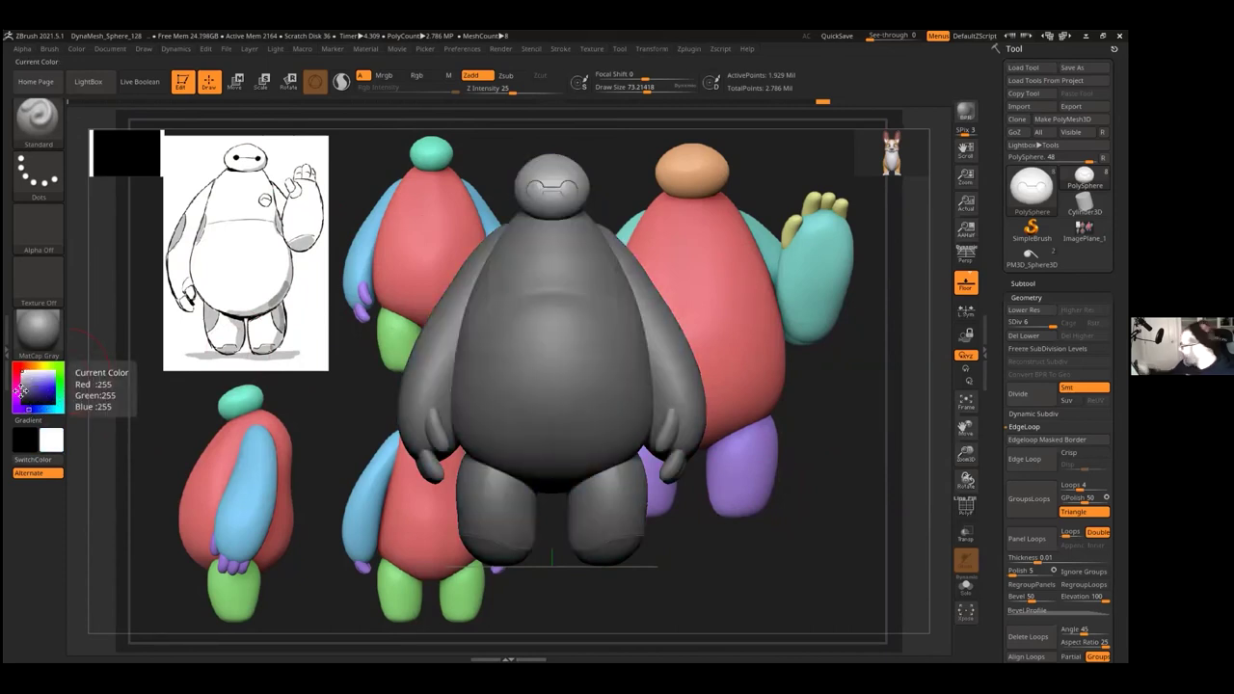
# Step: Examine the figure's subtools, and inspect the head's polygroups in polyframe display at subdivision level 1
pyautogui.click(1023, 284)
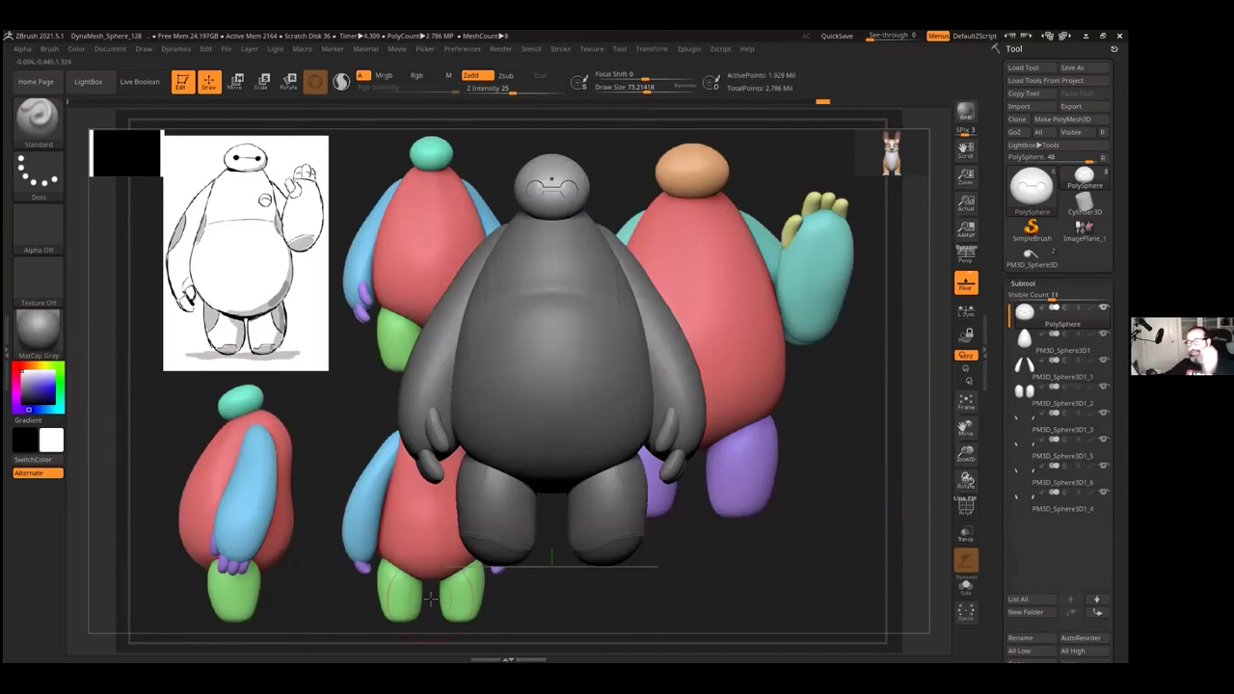
pyautogui.moveTo(1056, 310)
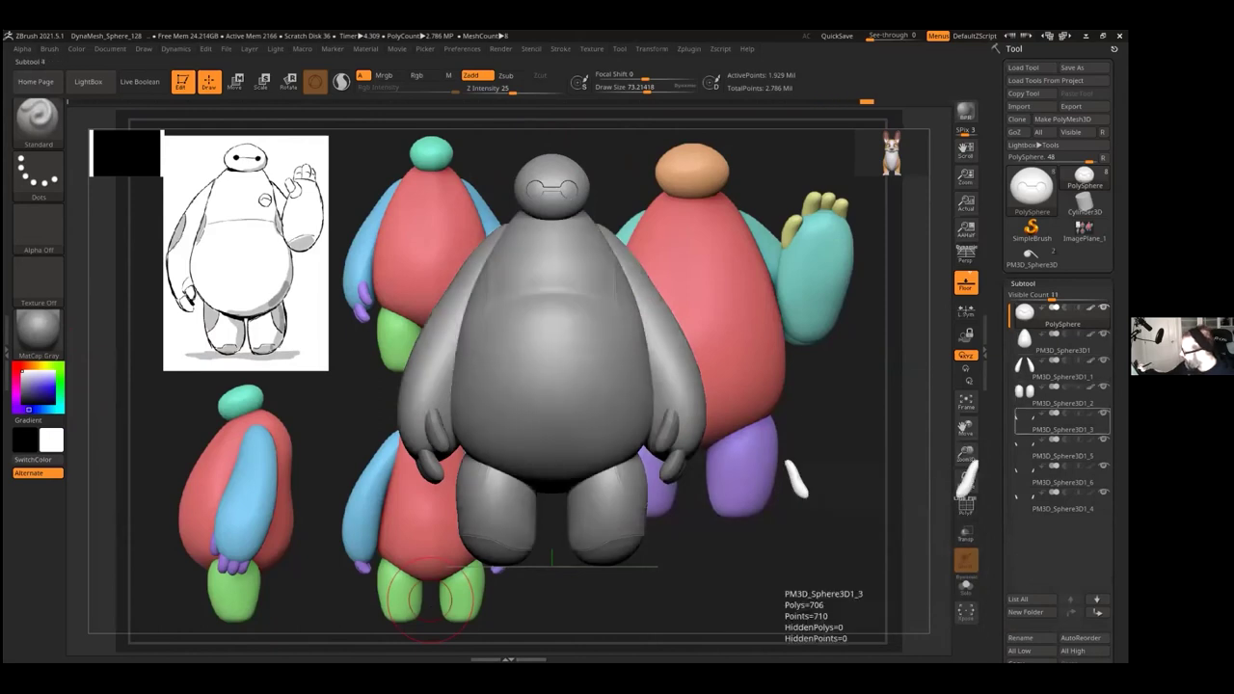
pyautogui.moveTo(1061, 443)
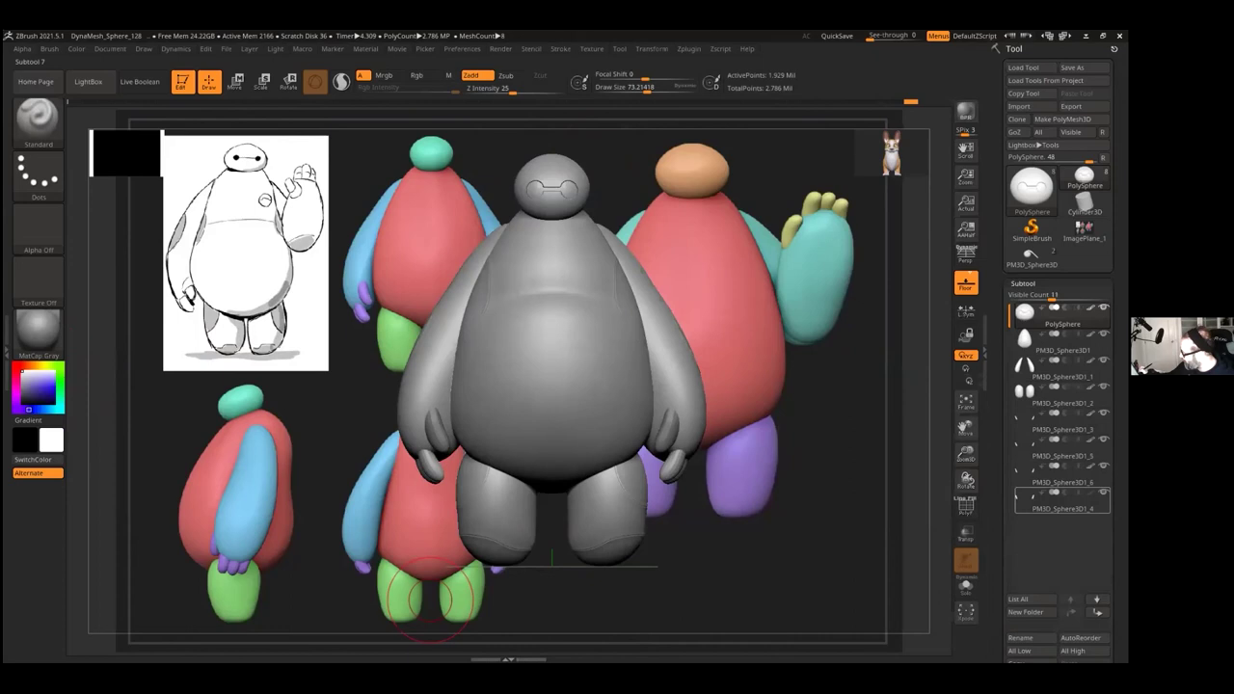
pyautogui.moveTo(1060, 498)
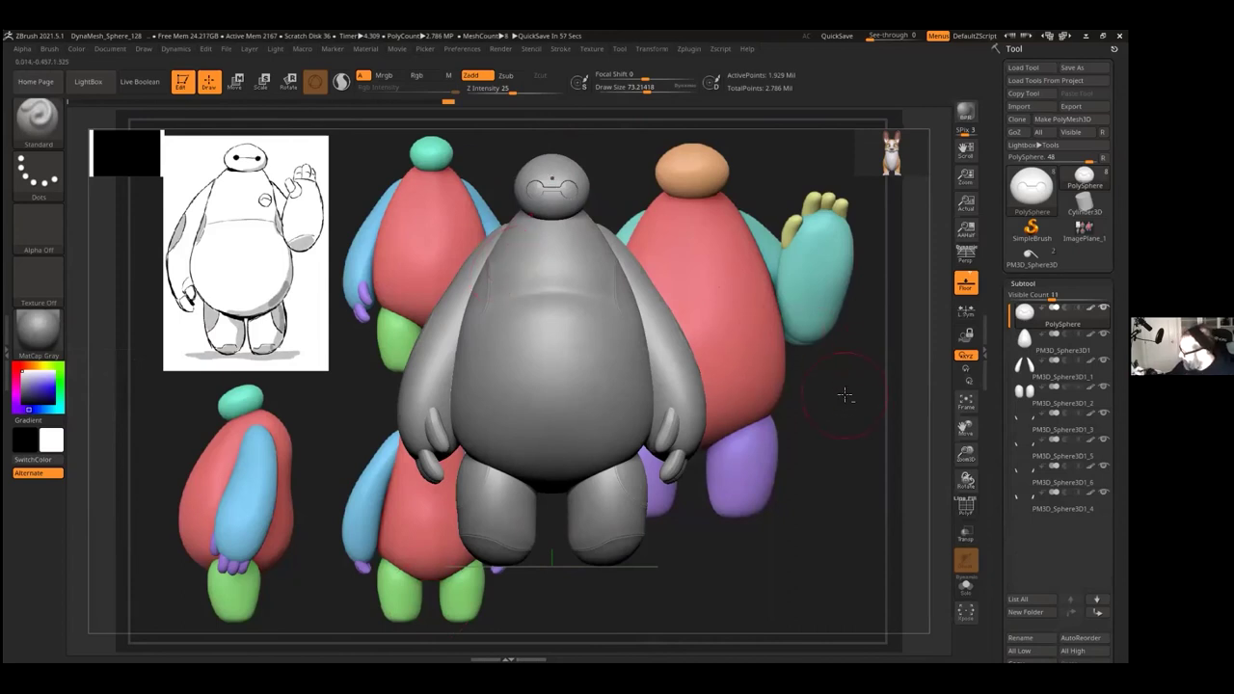
pyautogui.moveTo(909, 403); pyautogui.dragTo(914, 432)
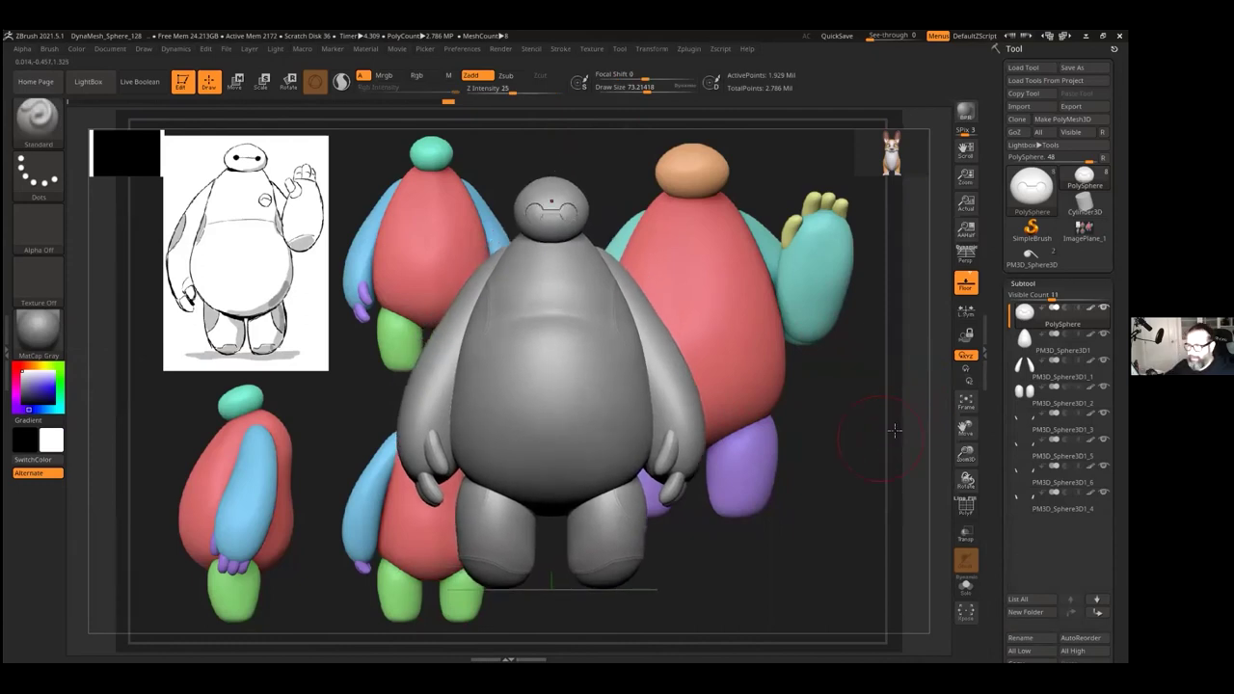
pyautogui.hotkey('shift', 'f')
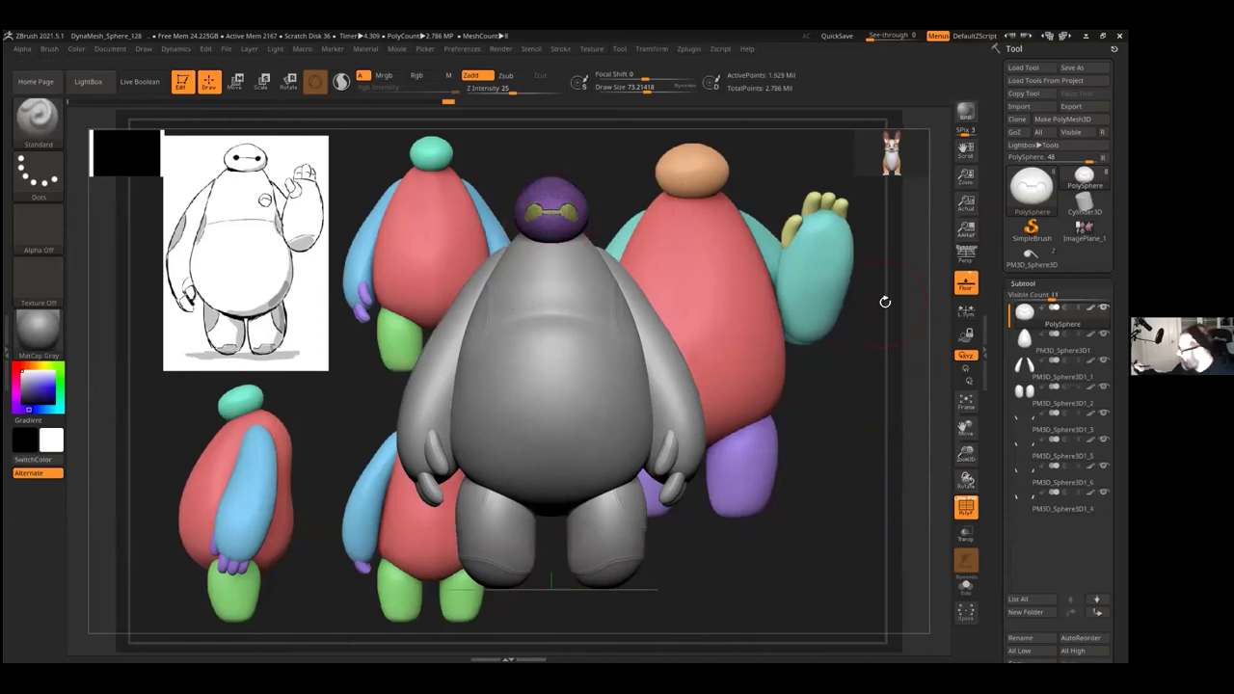
pyautogui.click(1023, 284)
pyautogui.click(1026, 297)
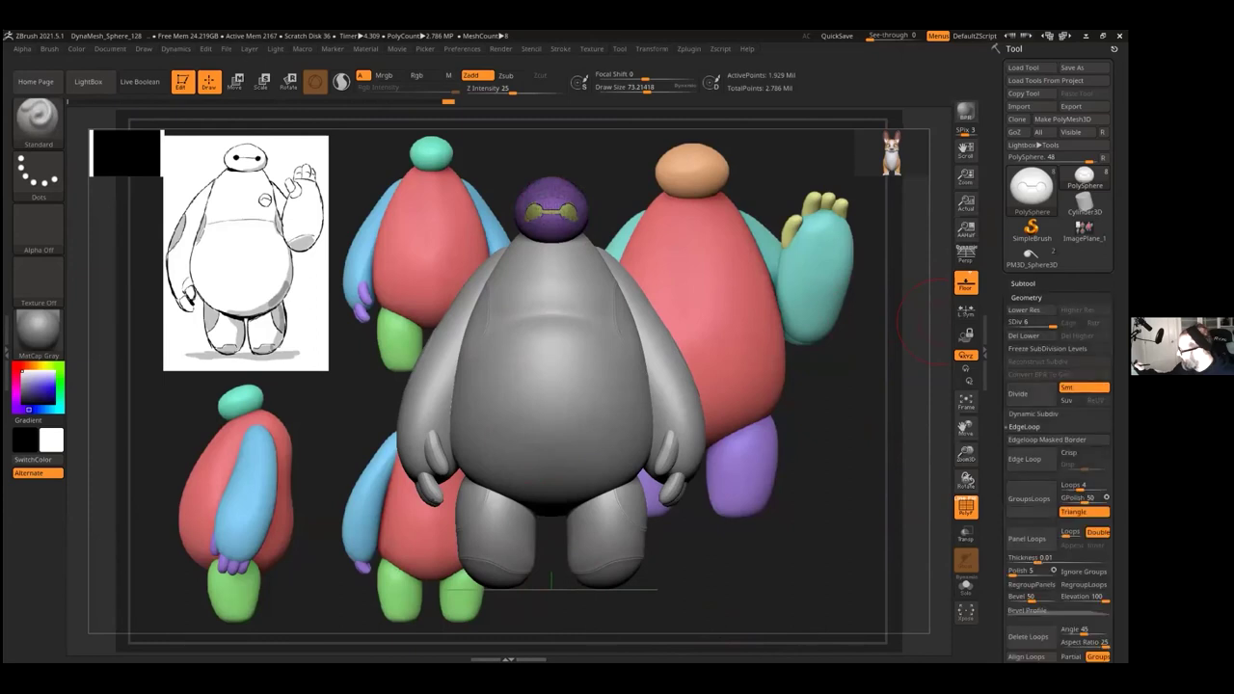
pyautogui.click(1031, 322)
pyautogui.click(1032, 322)
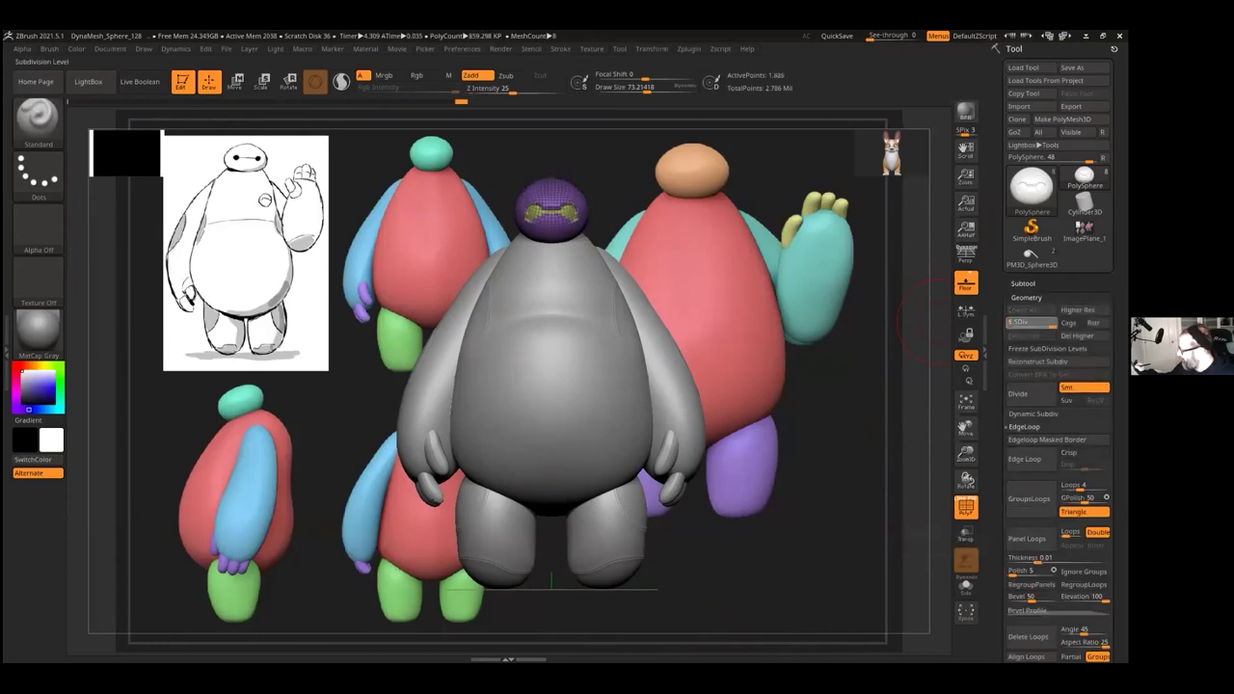
# Step: Step the head's undo history back to the state with unmasked eyes, and delete its lower subdivision levels
pyautogui.moveTo(461, 102); pyautogui.dragTo(451, 103)
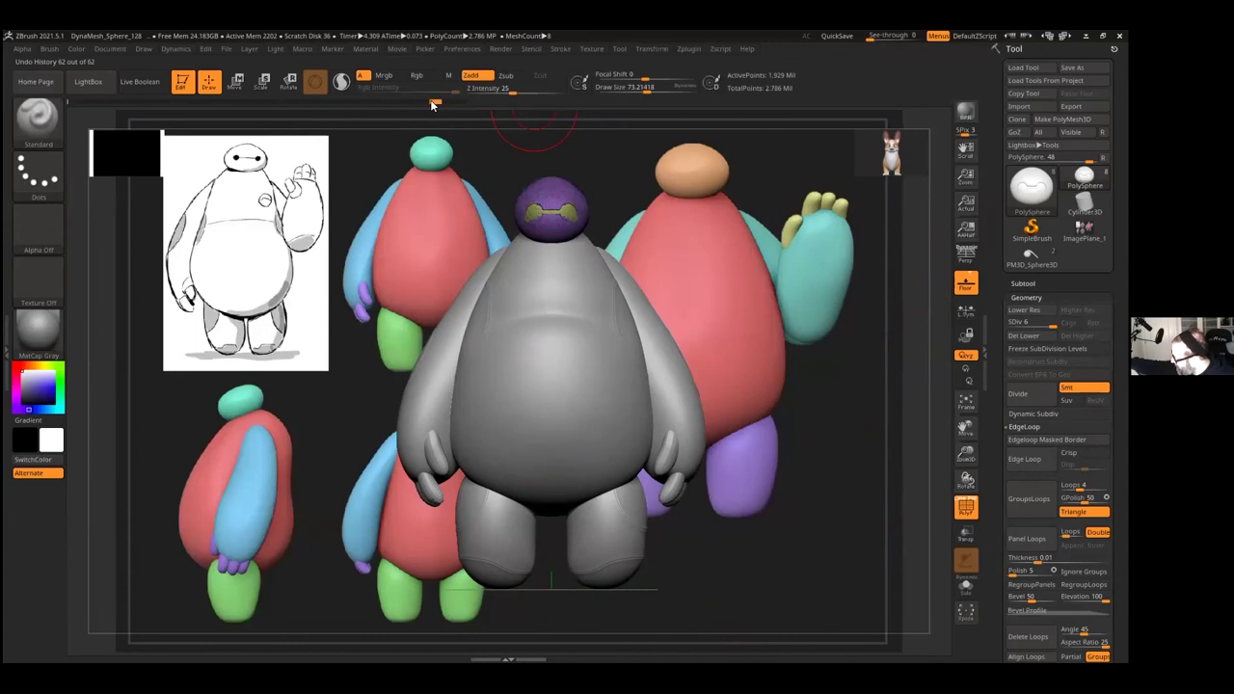
pyautogui.moveTo(401, 102)
pyautogui.mouseDown()
pyautogui.moveTo(375, 101)
pyautogui.moveTo(396, 104)
pyautogui.mouseUp()
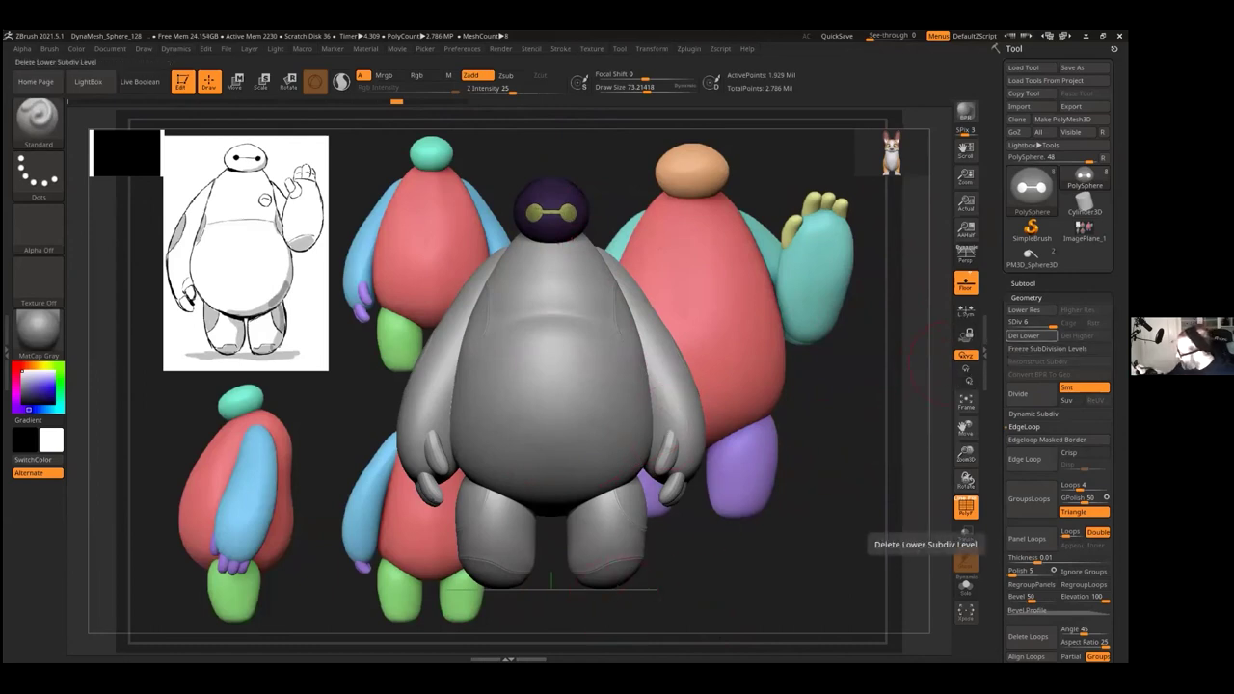
pyautogui.click(1023, 336)
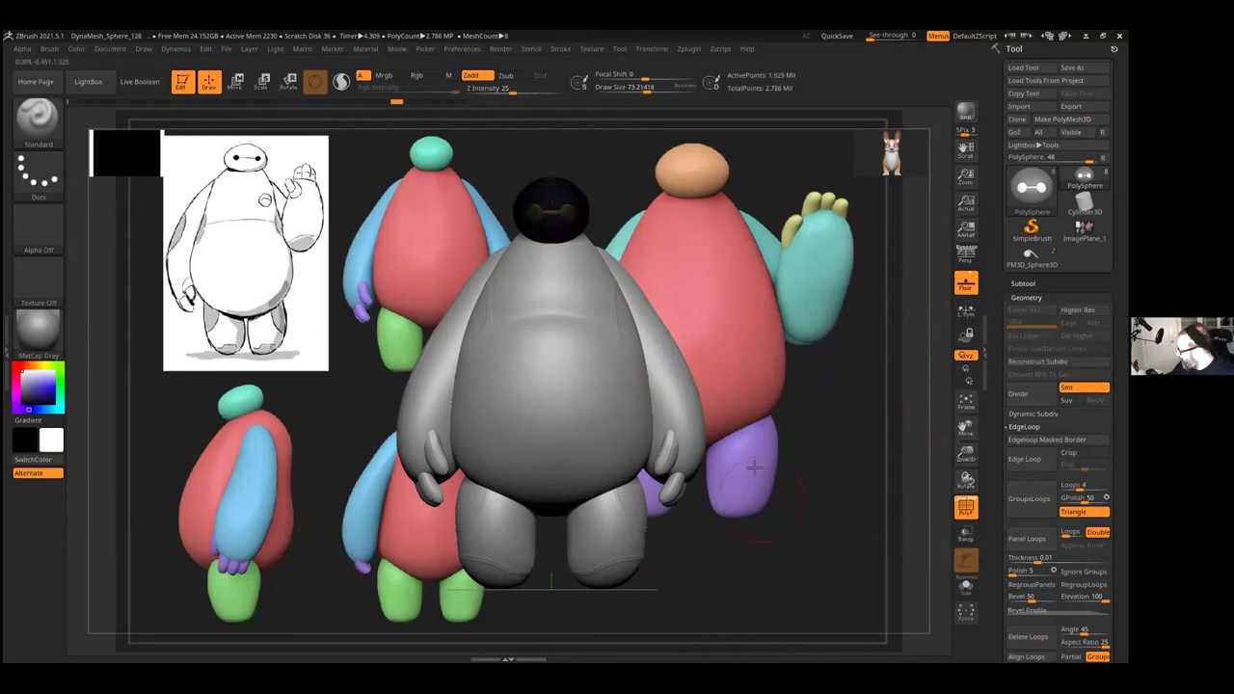
pyautogui.click(959, 498)
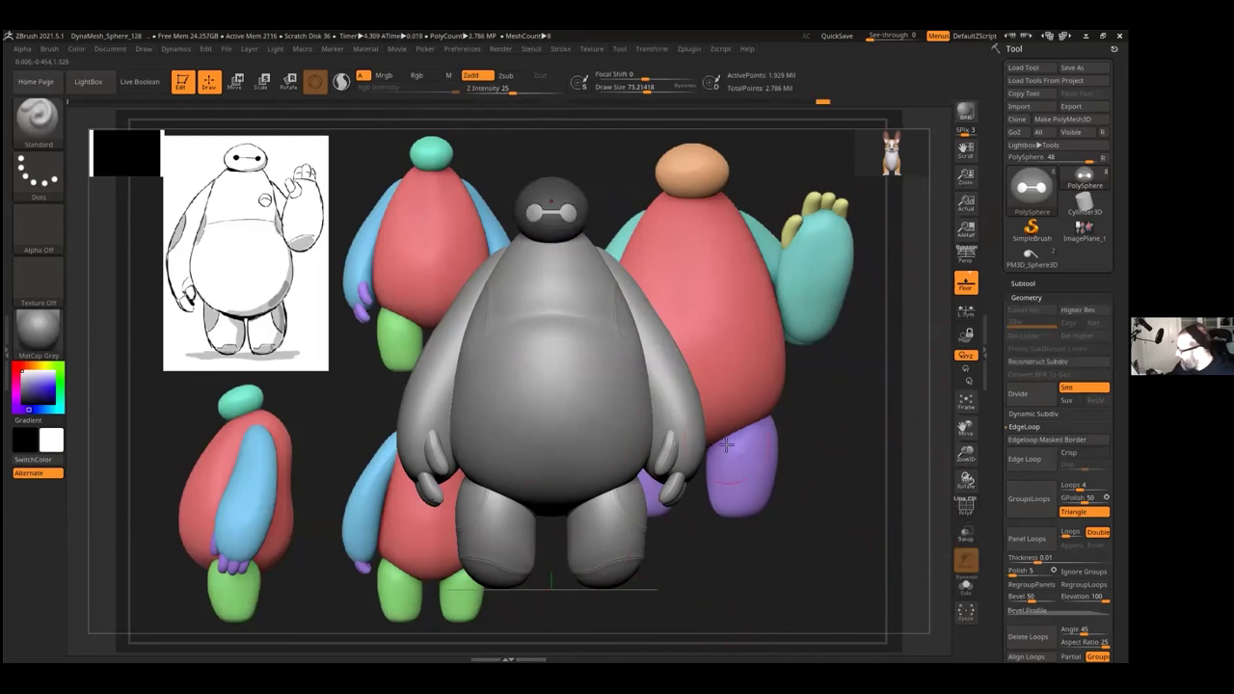
# Step: Set the current colour to black and turn on polypaint for the head subtool
pyautogui.moveTo(28, 389); pyautogui.dragTo(19, 408)
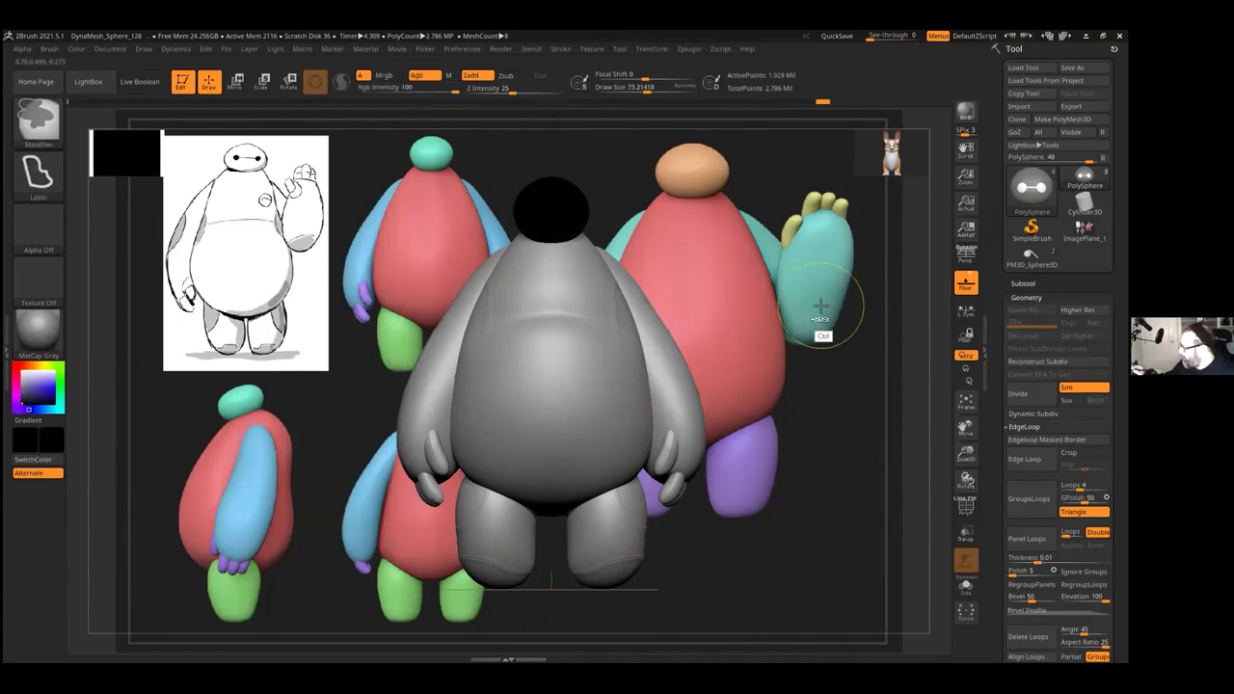
pyautogui.click(1023, 284)
pyautogui.click(1090, 308)
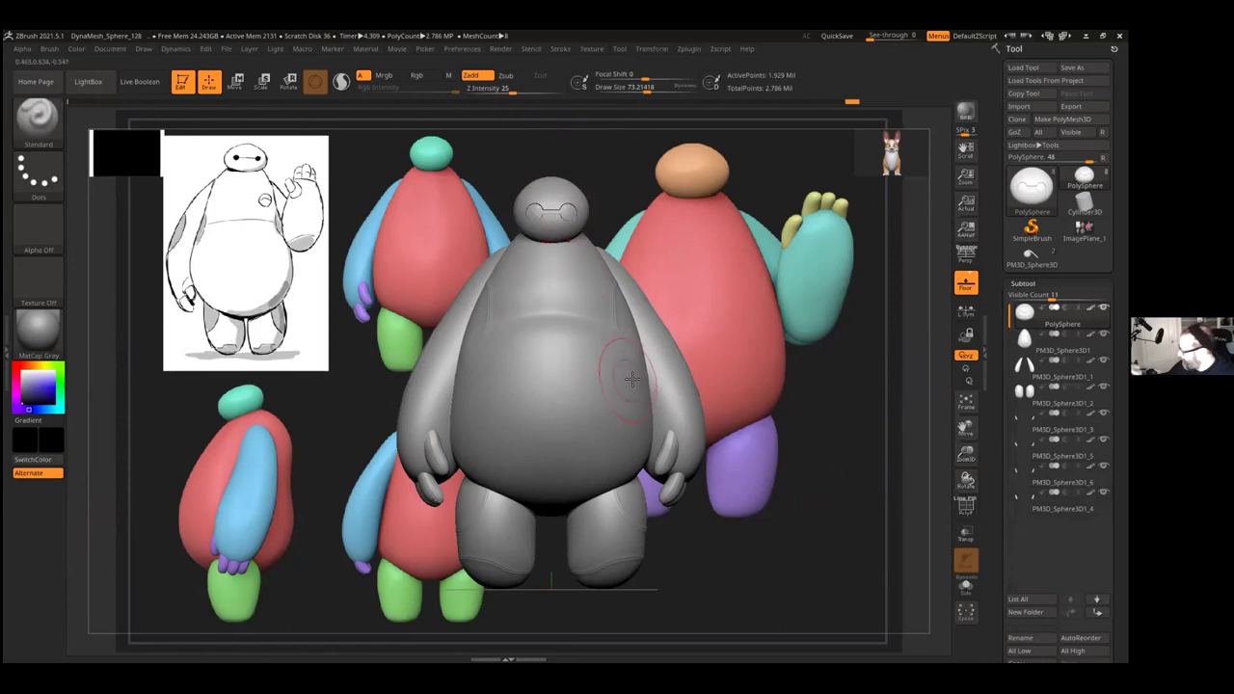
pyautogui.click(966, 508)
pyautogui.click(967, 508)
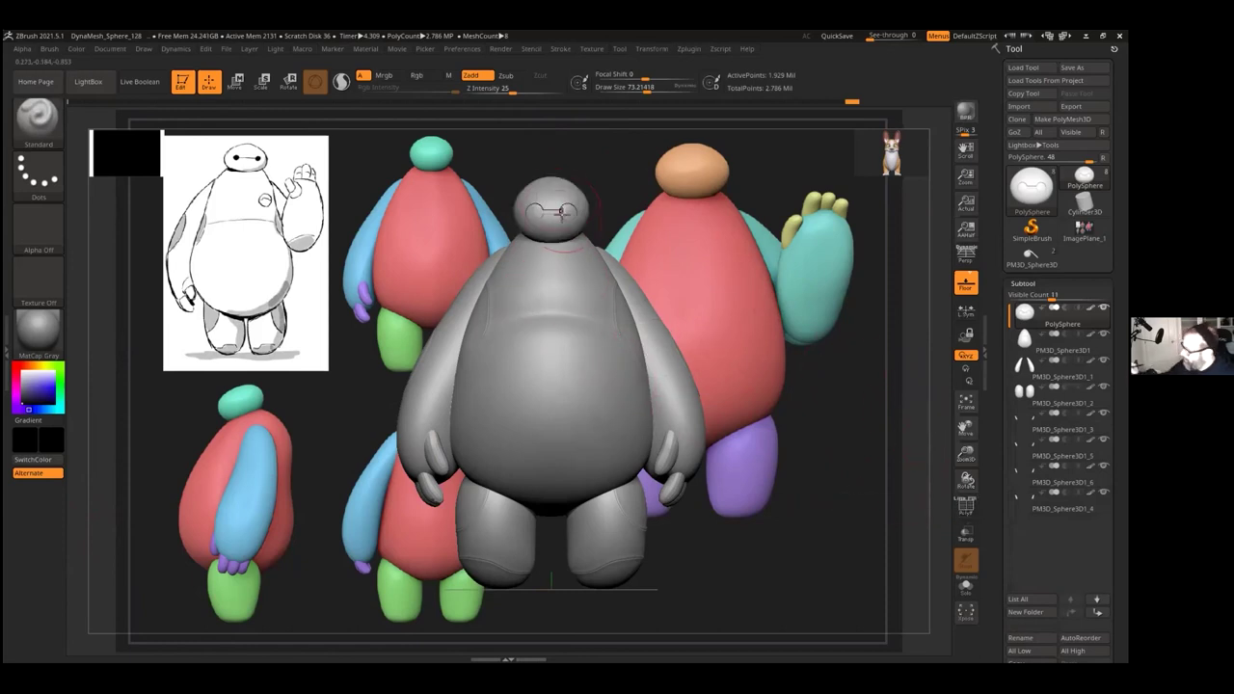
# Step: Isolate and mask the head polygroup around the eyes, and fill the unmasked eyes and connecting line with black
pyautogui.hotkey('ctrl', 'shift')
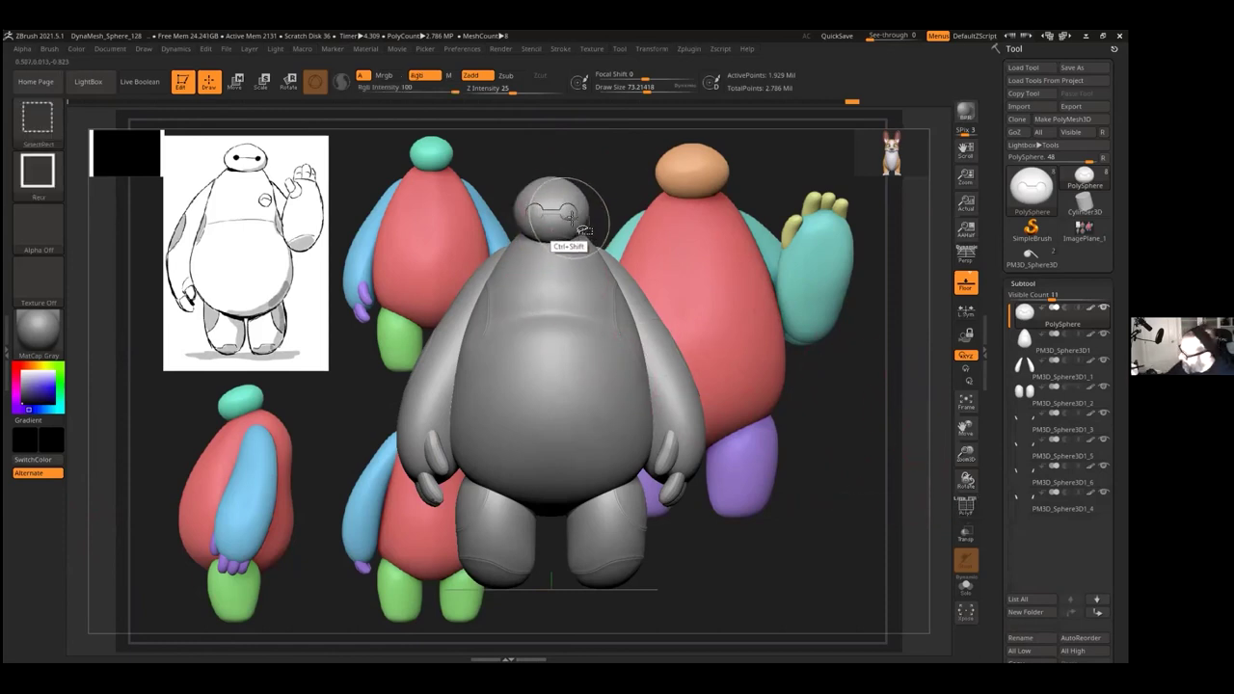
pyautogui.keyDown('ctrl'); pyautogui.keyDown('shift'); pyautogui.click(574, 231); pyautogui.keyUp('shift'); pyautogui.keyUp('ctrl')
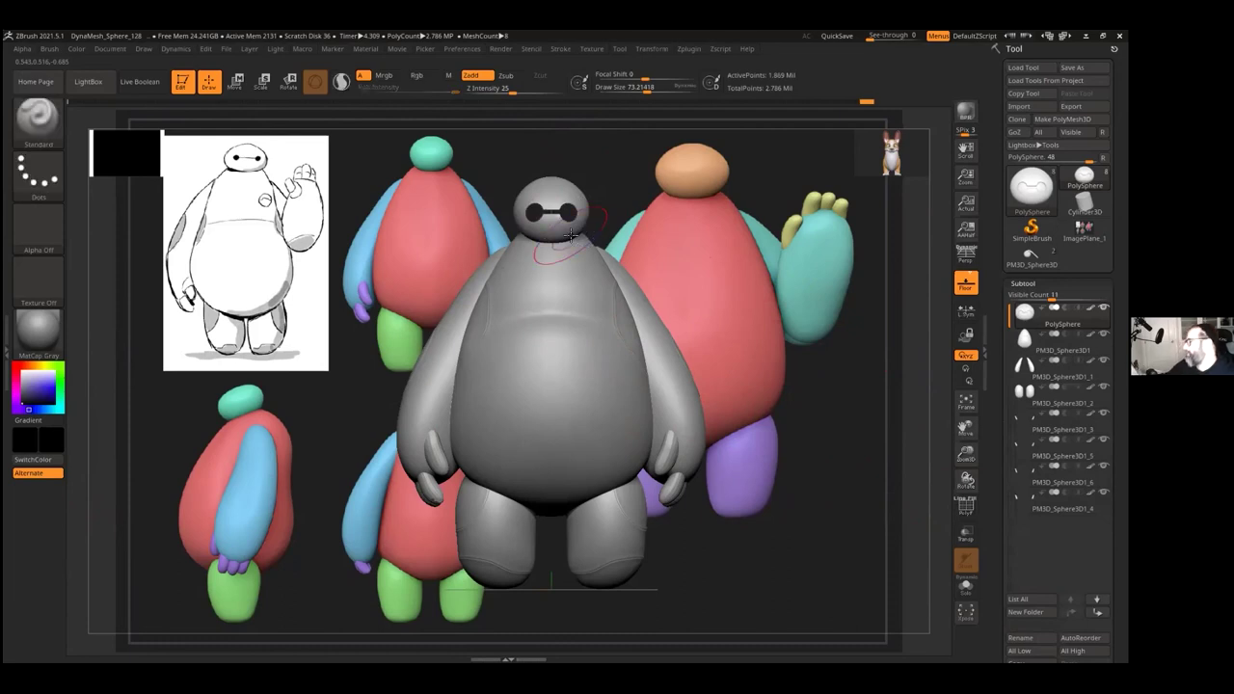
pyautogui.keyDown('ctrl'); pyautogui.click(826, 371); pyautogui.keyUp('ctrl')
pyautogui.keyDown('ctrl'); pyautogui.keyDown('shift'); pyautogui.click(821, 372); pyautogui.keyUp('shift'); pyautogui.keyUp('ctrl')
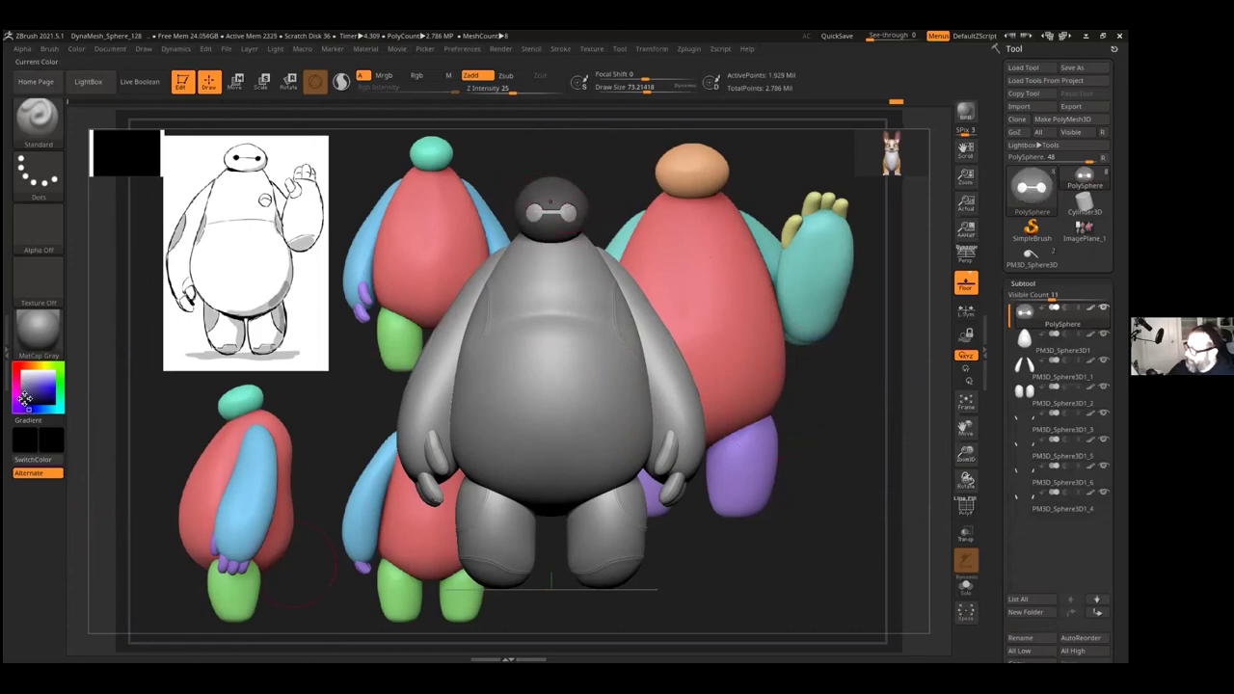
pyautogui.click(77, 48)
pyautogui.click(116, 287)
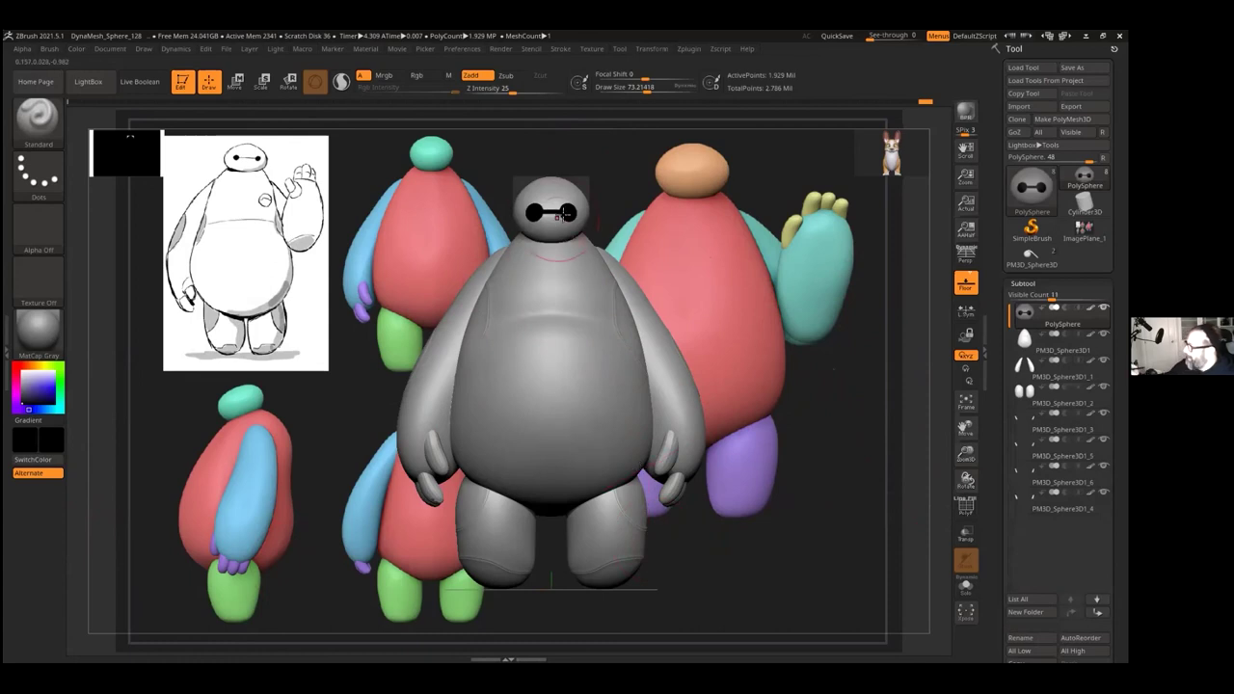
# Step: Fill the head around the eyes with light grey (RGB 199, 198, 208) and switch the material to SkinShade4
pyautogui.click(25, 376)
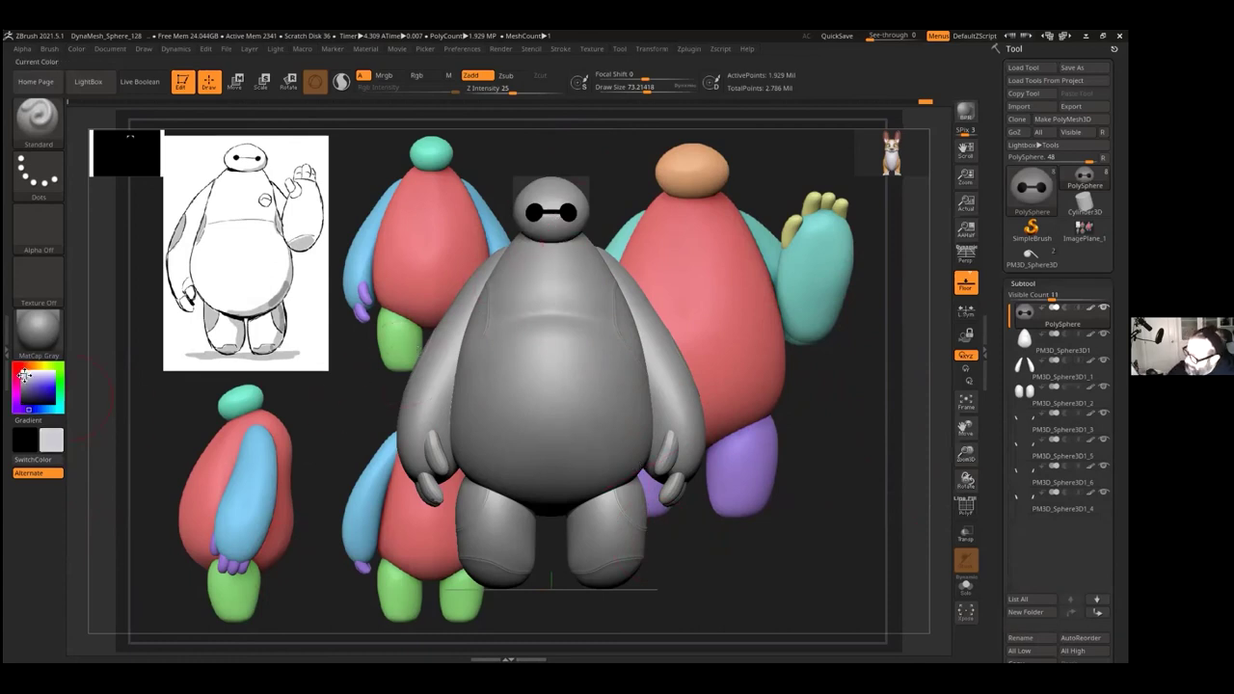
pyautogui.click(77, 48)
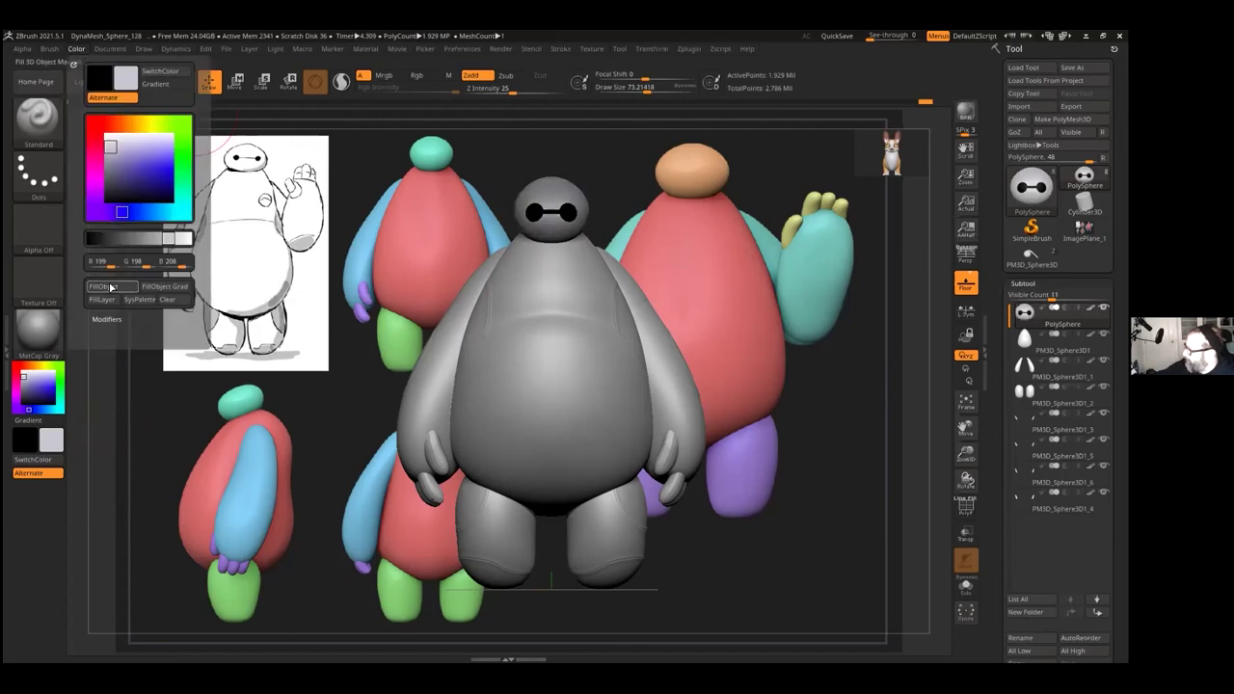
pyautogui.click(38, 331)
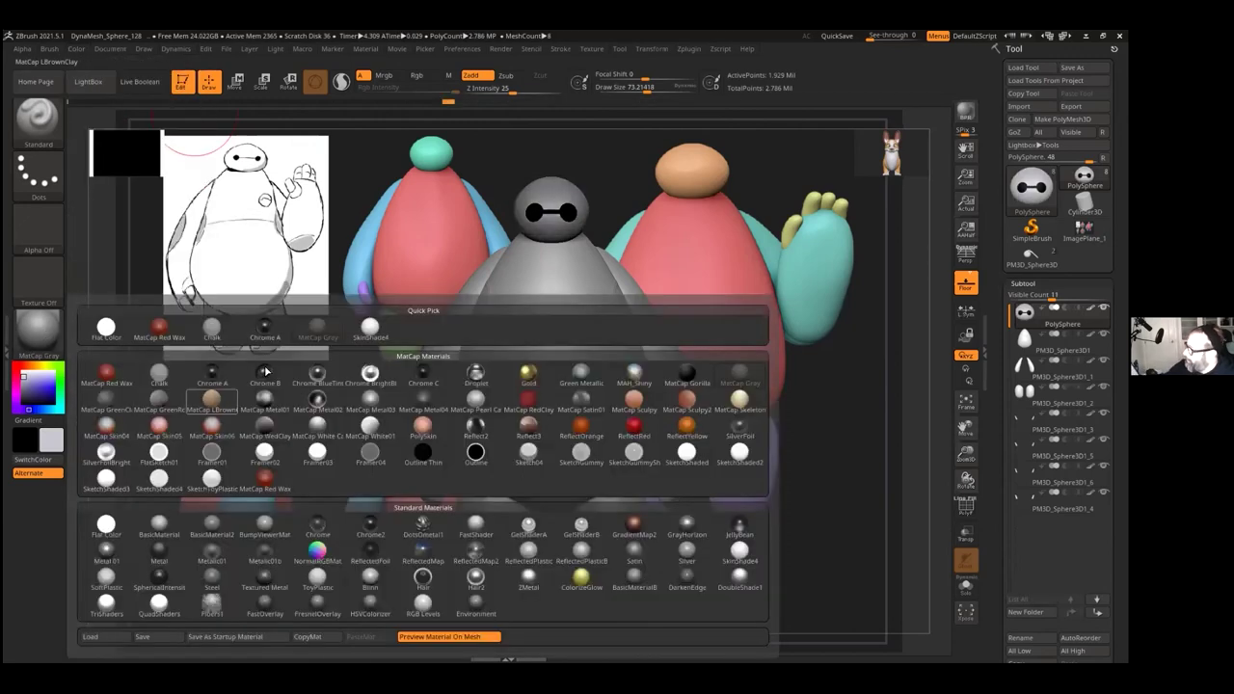
pyautogui.click(370, 326)
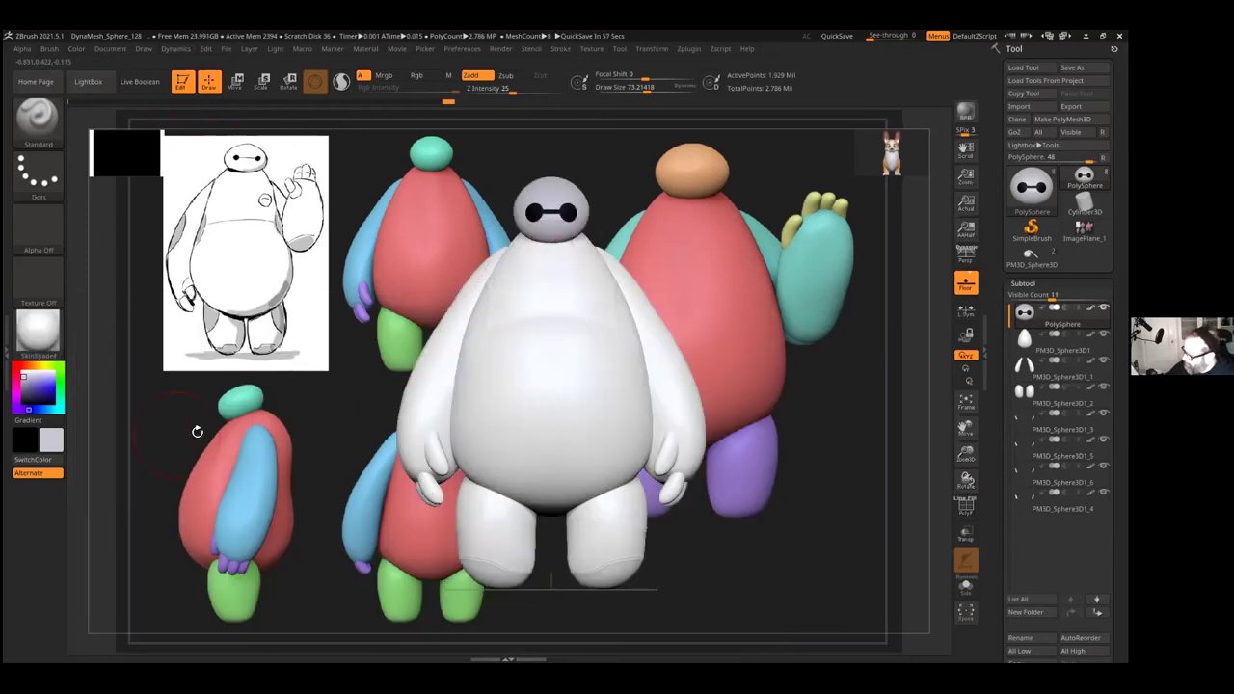
# Step: Change the colour to a lighter neutral grey (RGB 220, 220, 220) and fill the head and the torso with it
pyautogui.moveTo(23, 376); pyautogui.dragTo(23, 375)
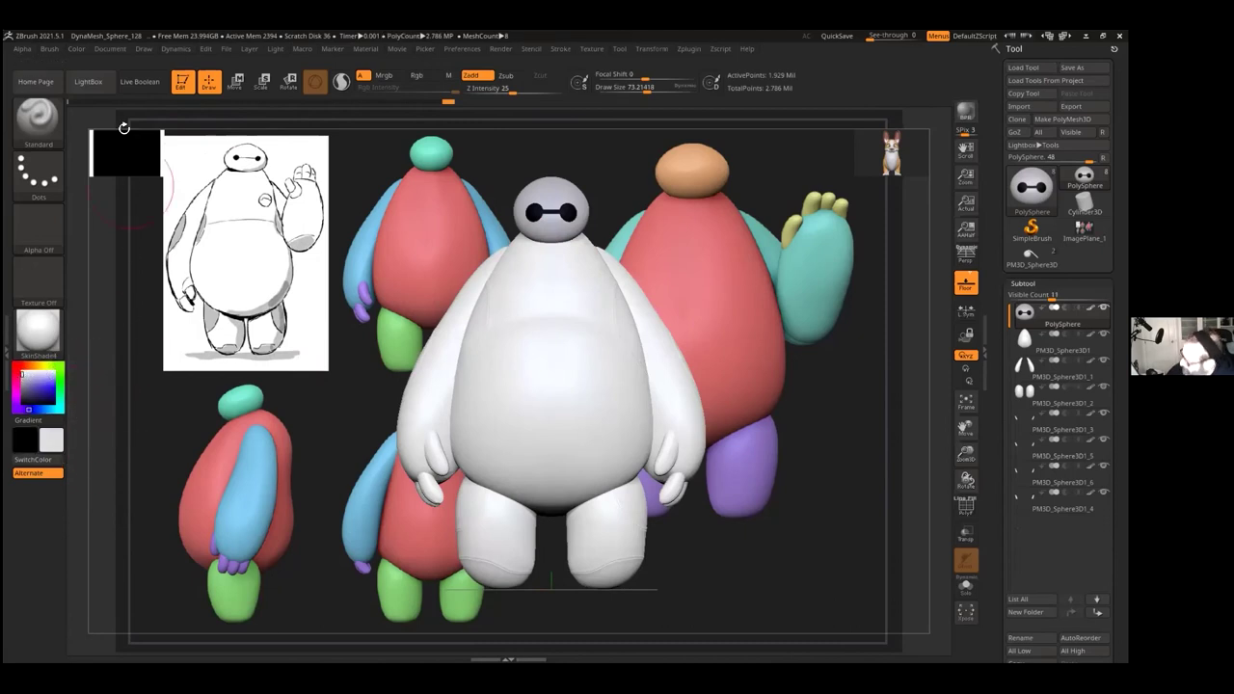
pyautogui.click(79, 48)
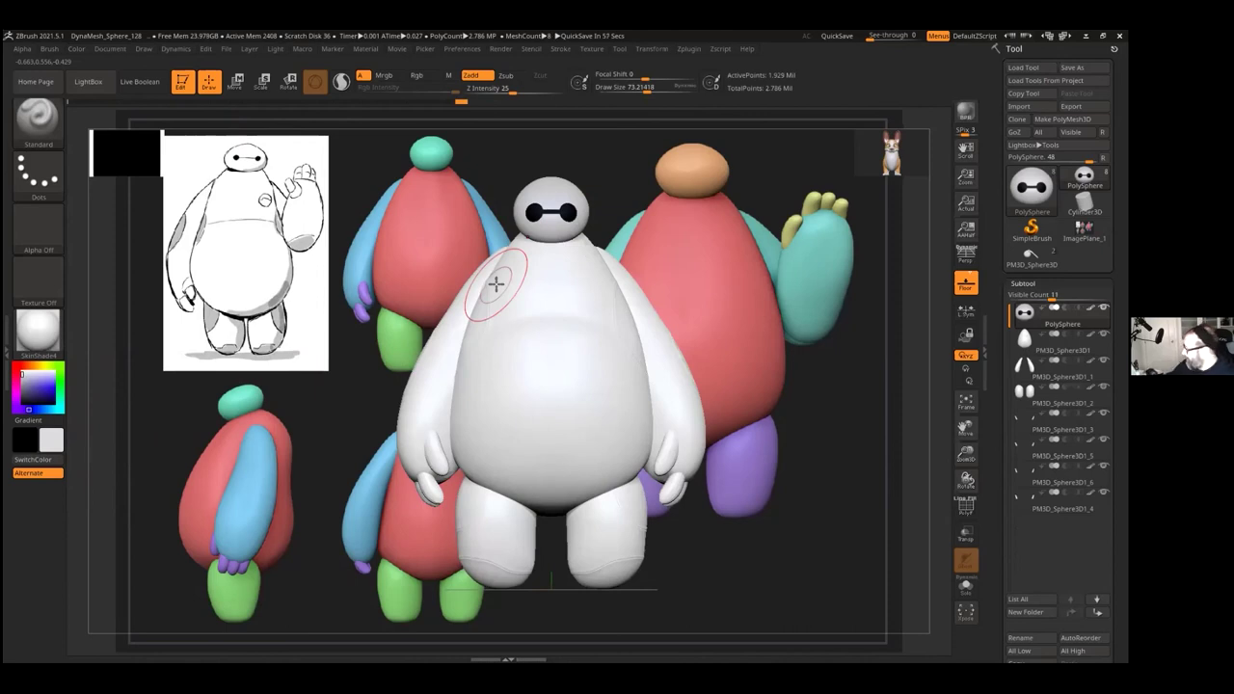
pyautogui.keyDown('alt'); pyautogui.click(569, 395); pyautogui.keyUp('alt')
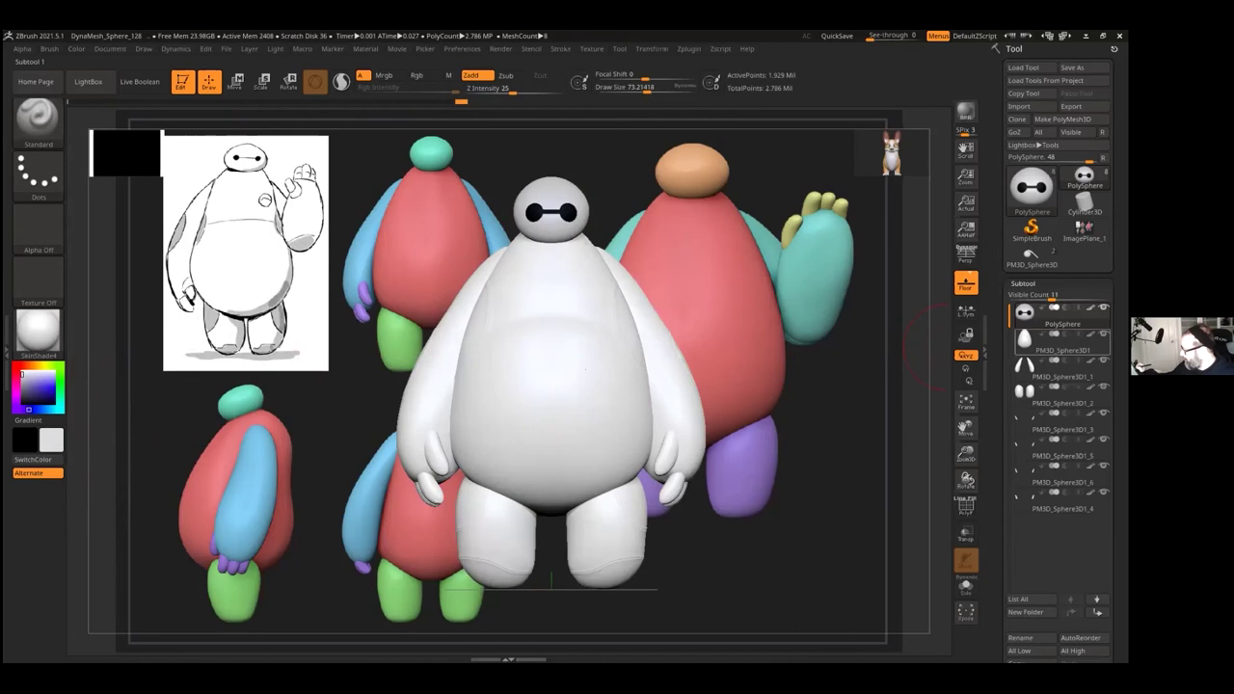
pyautogui.click(77, 48)
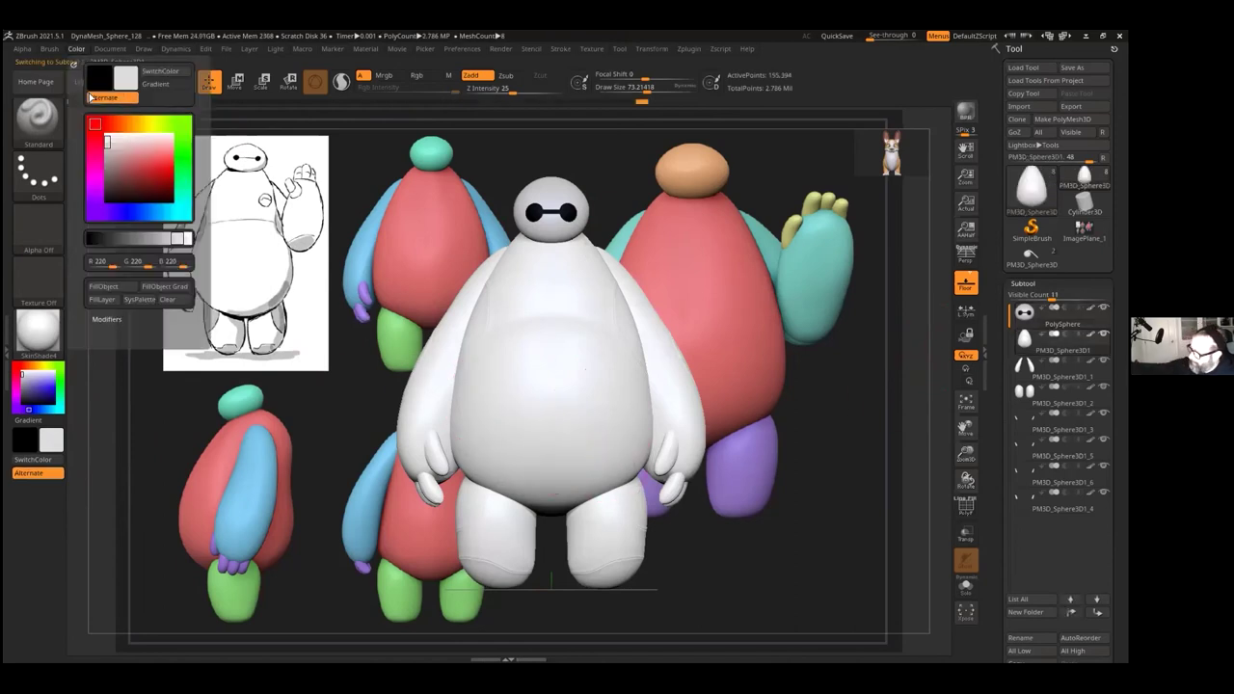
pyautogui.click(104, 287)
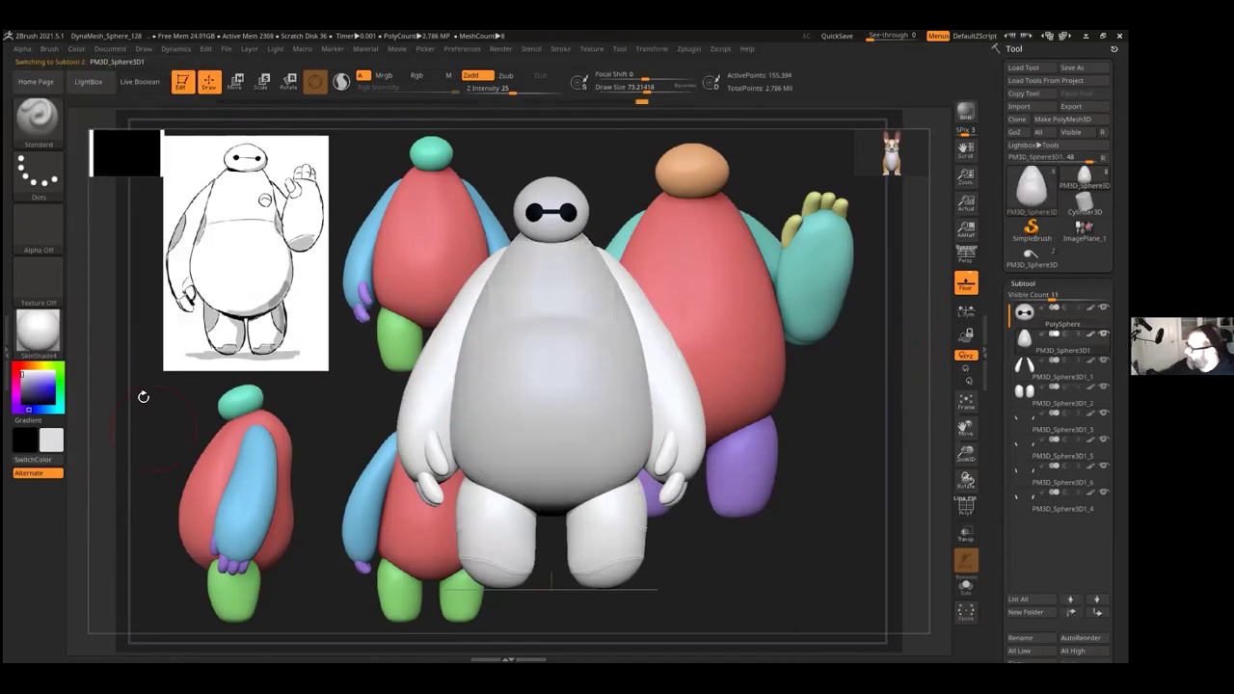
# Step: Fill the arms and the legs with the same light grey, RGB 220, 220, 220
pyautogui.keyDown('alt'); pyautogui.click(672, 402); pyautogui.keyUp('alt')
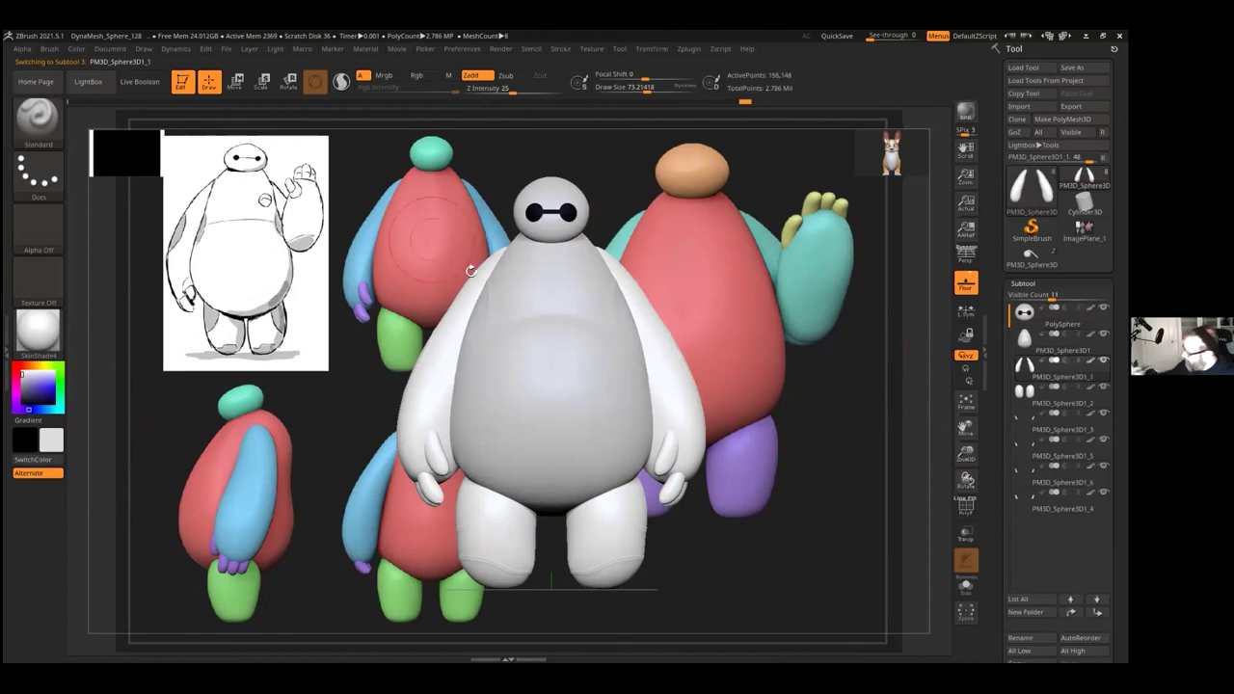
pyautogui.click(77, 49)
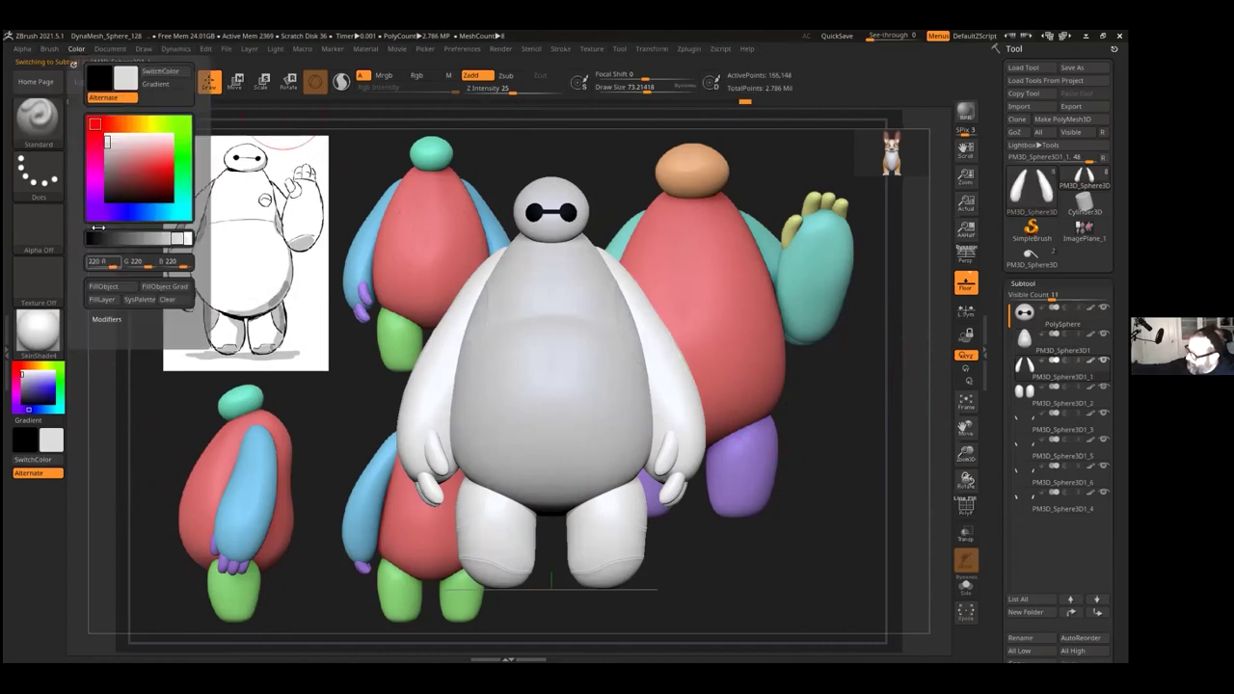
pyautogui.click(103, 286)
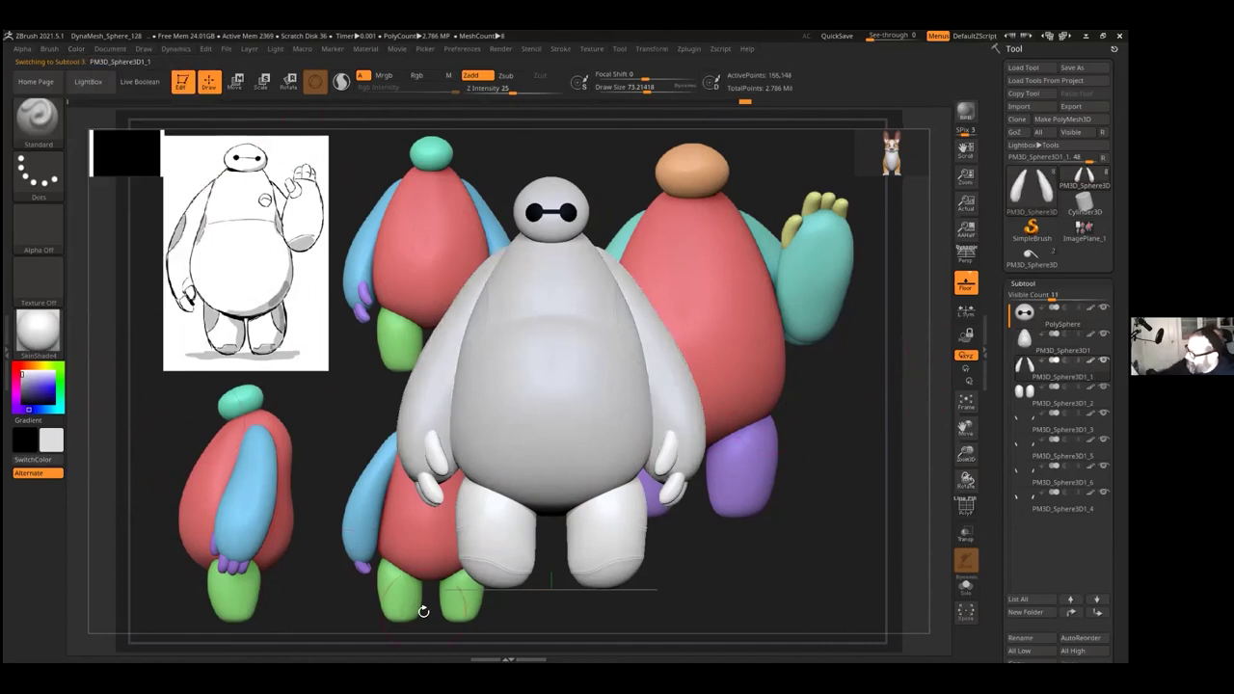
pyautogui.keyDown('alt'); pyautogui.click(614, 537); pyautogui.keyUp('alt')
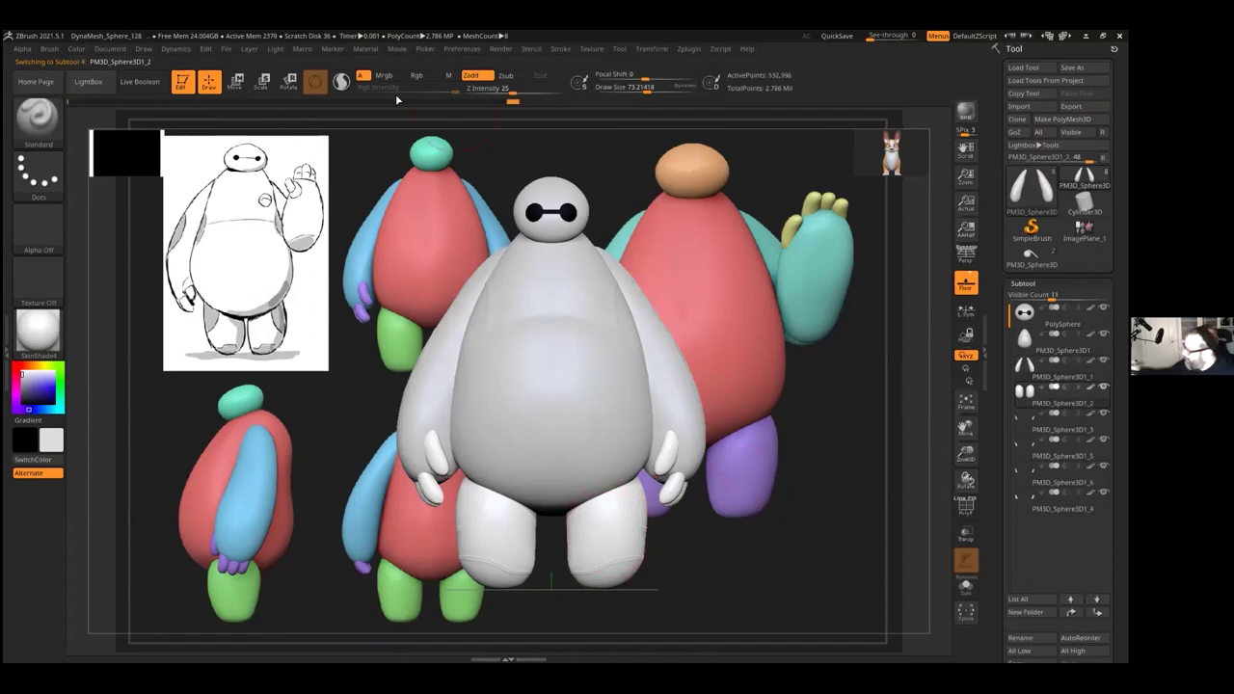
pyautogui.click(77, 48)
pyautogui.click(104, 288)
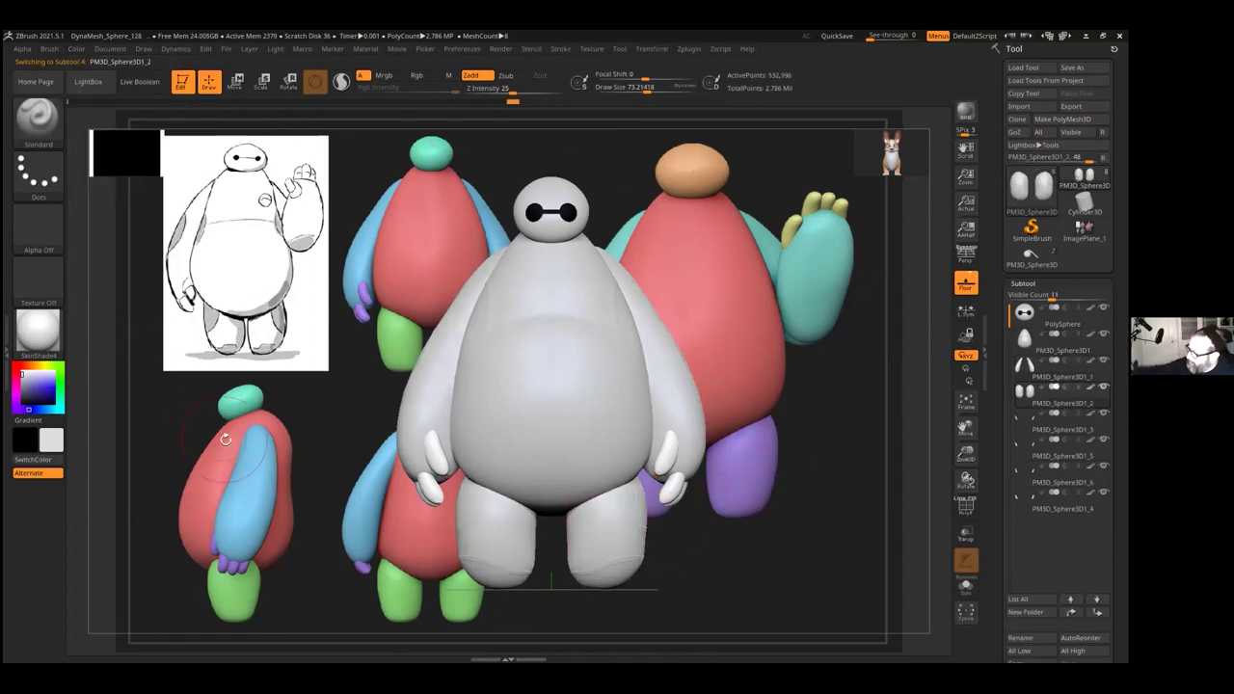
# Step: Subdivide the thumb and finger meshes up to subdivision level 3
pyautogui.keyDown('alt'); pyautogui.click(662, 456); pyautogui.keyUp('alt')
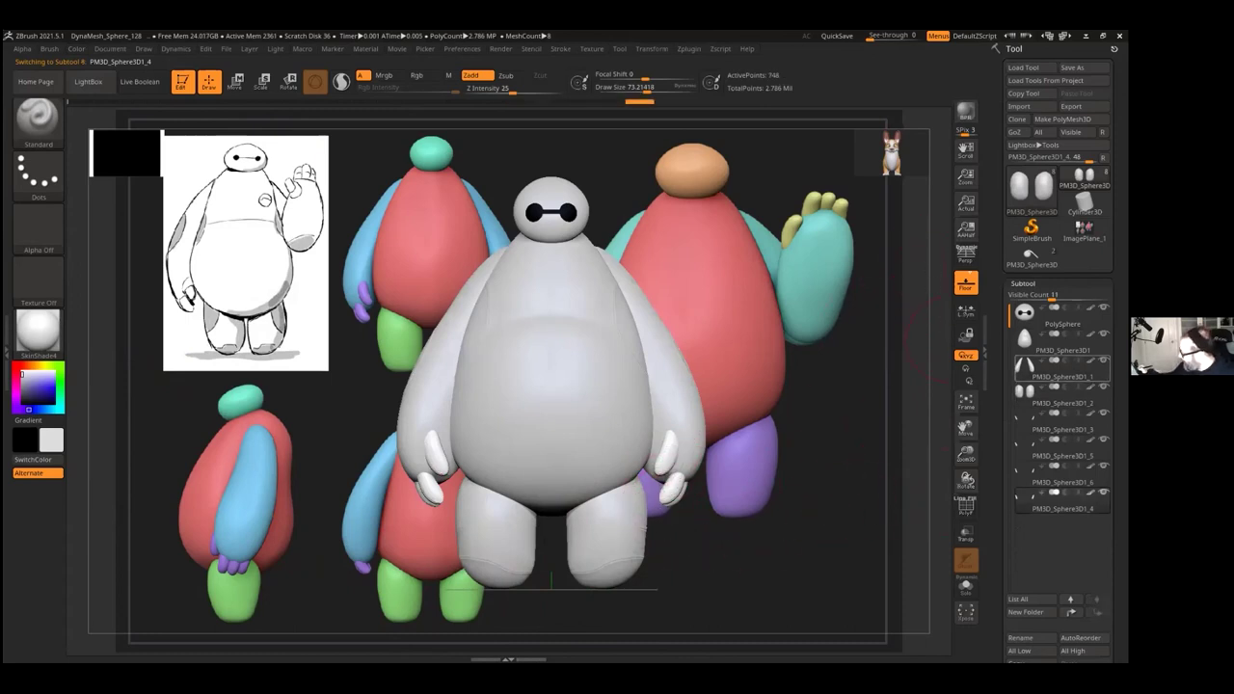
pyautogui.click(1024, 284)
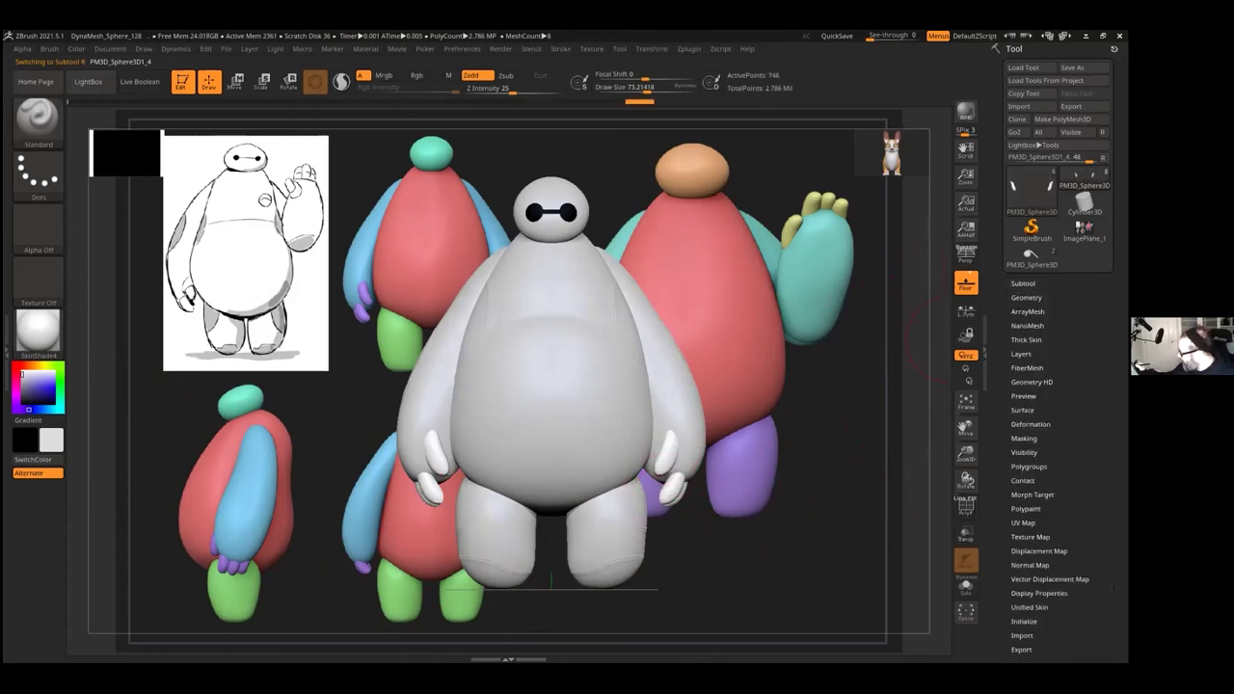
pyautogui.click(1027, 297)
pyautogui.click(1020, 393)
pyautogui.click(1020, 393)
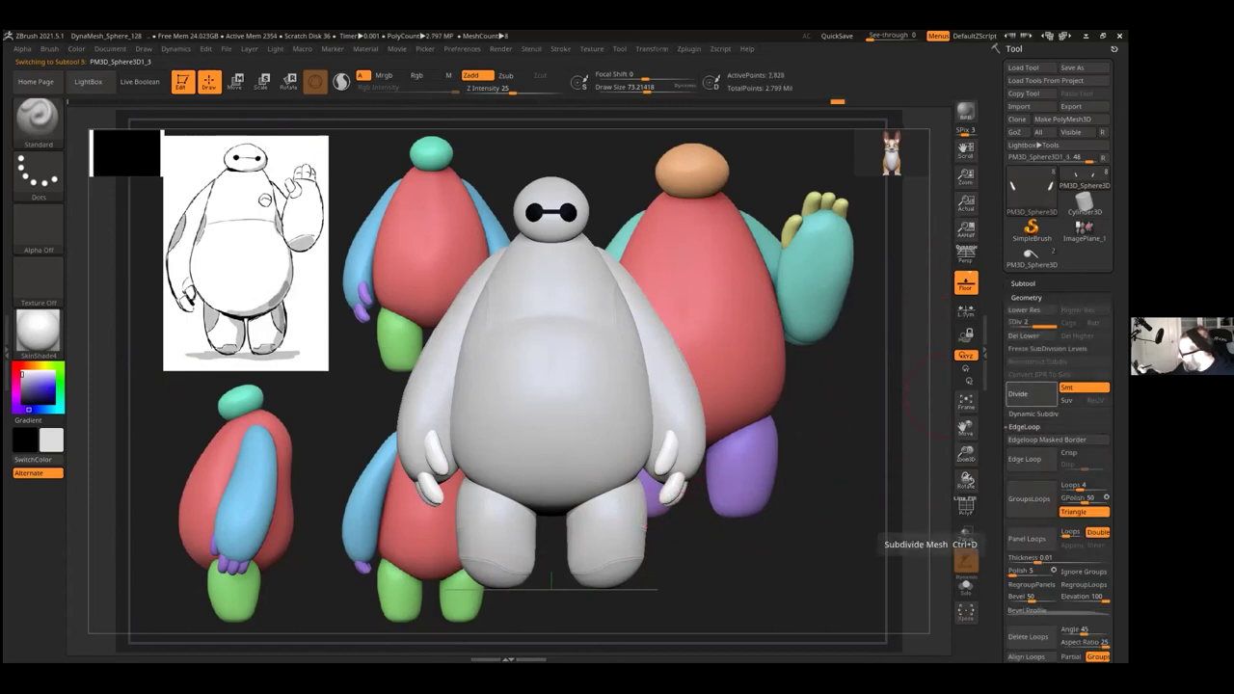
pyautogui.moveTo(406, 558); pyautogui.dragTo(436, 552)
pyautogui.keyDown('alt'); pyautogui.click(501, 493); pyautogui.keyUp('alt')
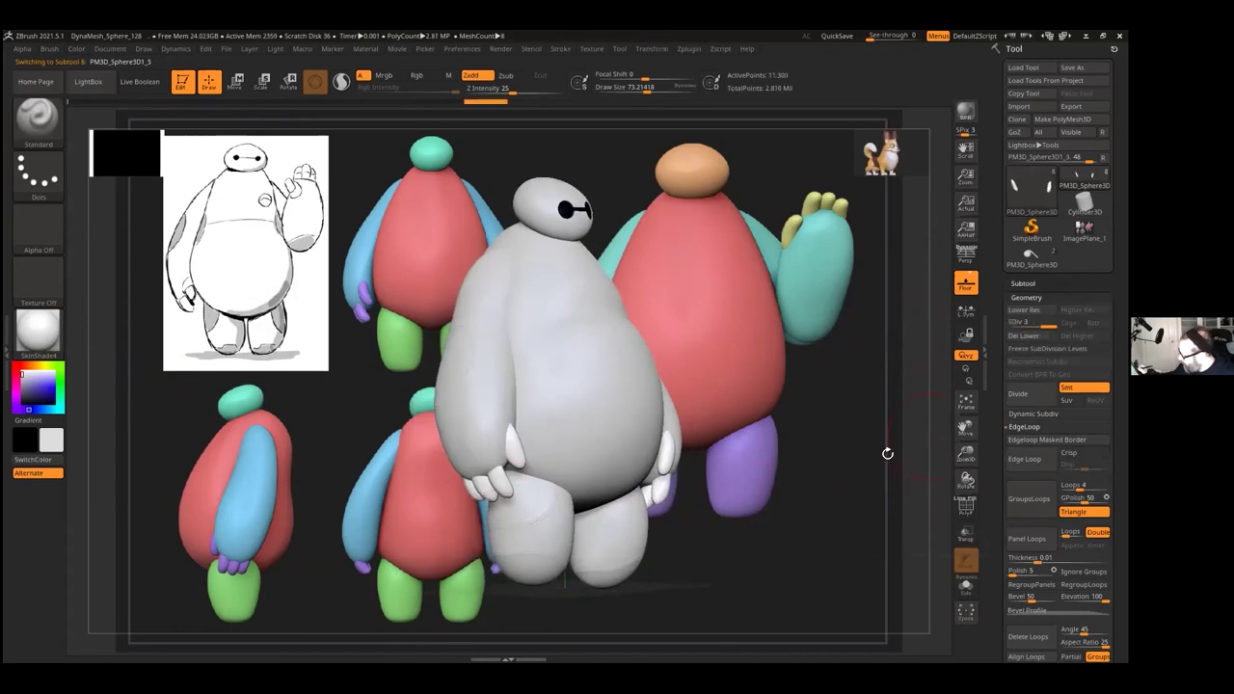
pyautogui.click(1022, 394)
pyautogui.click(1023, 393)
pyautogui.moveTo(818, 489)
pyautogui.mouseDown()
pyautogui.moveTo(786, 506)
pyautogui.moveTo(816, 535)
pyautogui.moveTo(789, 530)
pyautogui.mouseUp()
# Step: Fill the thumbs and all the fingers with light grey, RGB 220, 220, 220
pyautogui.keyDown('alt'); pyautogui.click(628, 524); pyautogui.keyUp('alt')
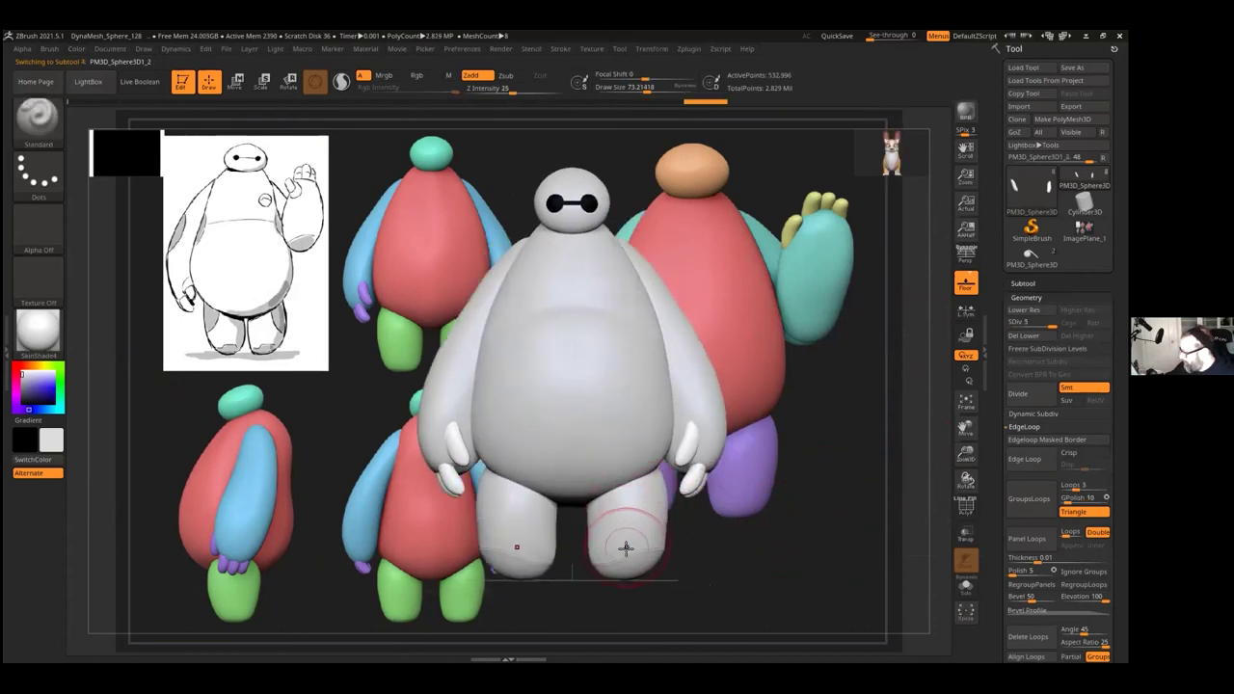
pyautogui.hotkey('ctrl', 'z')
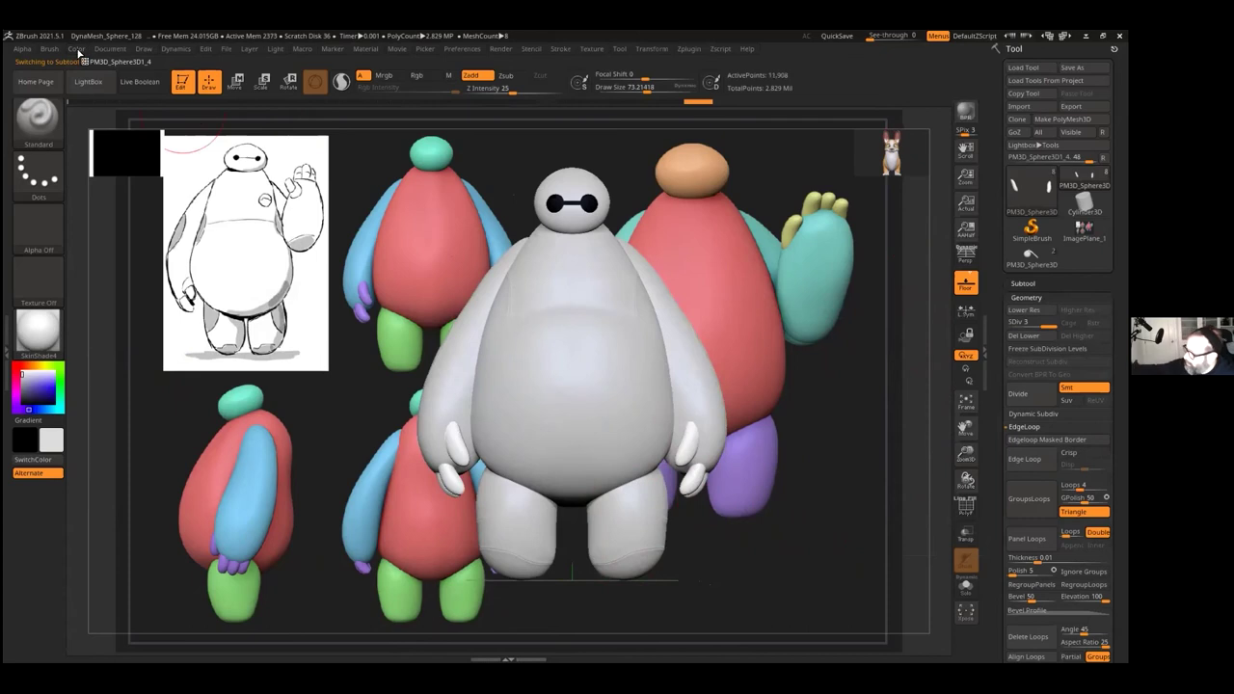
pyautogui.click(78, 50)
pyautogui.keyDown('alt'); pyautogui.click(454, 482); pyautogui.keyUp('alt')
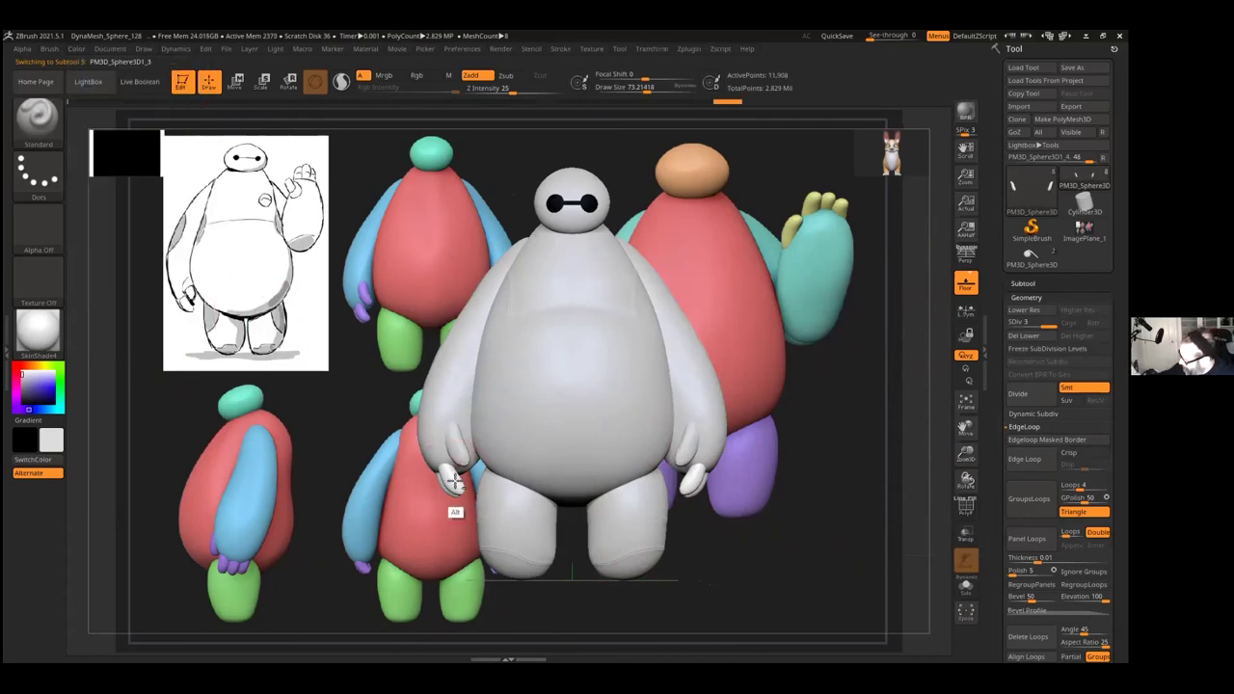
pyautogui.click(80, 50)
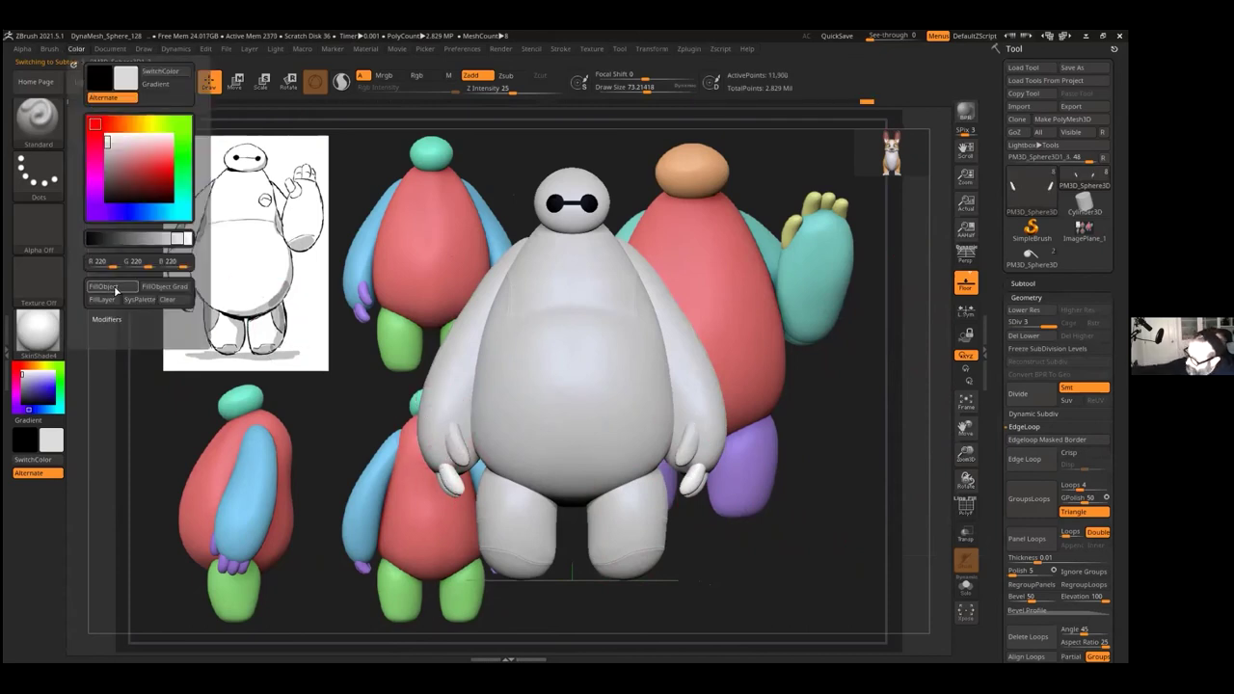
pyautogui.moveTo(775, 500); pyautogui.dragTo(711, 490)
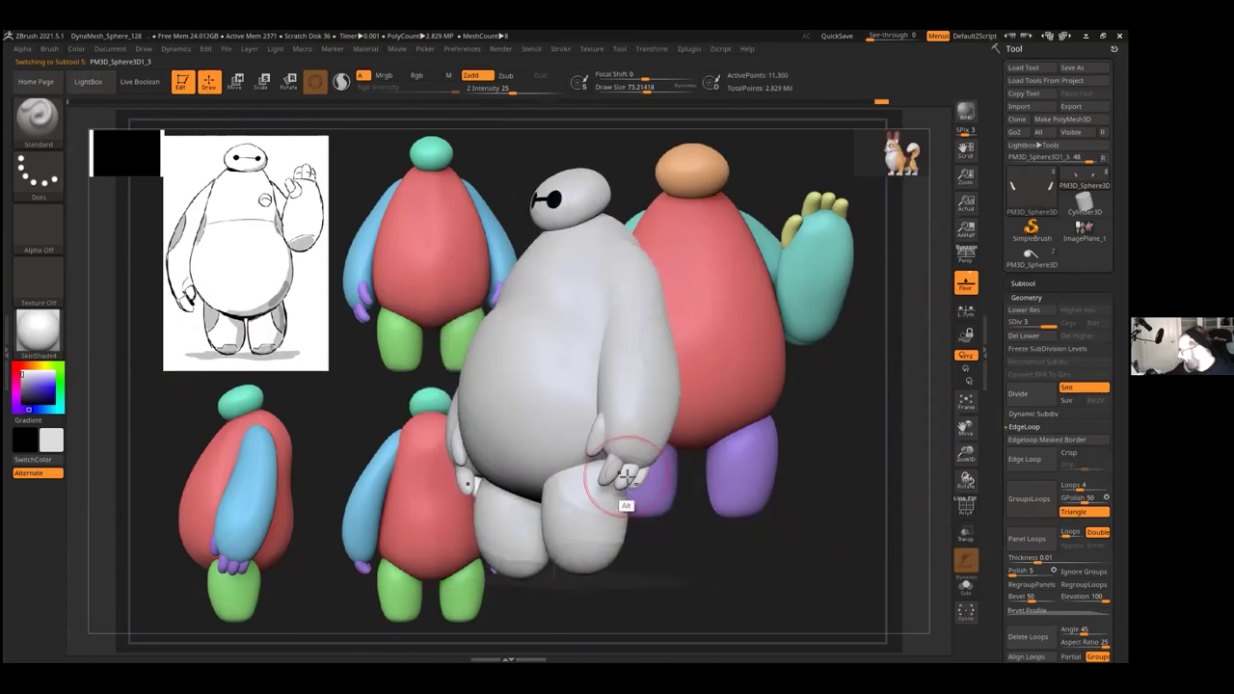
pyautogui.keyDown('alt'); pyautogui.click(497, 449); pyautogui.keyUp('alt')
pyautogui.click(81, 49)
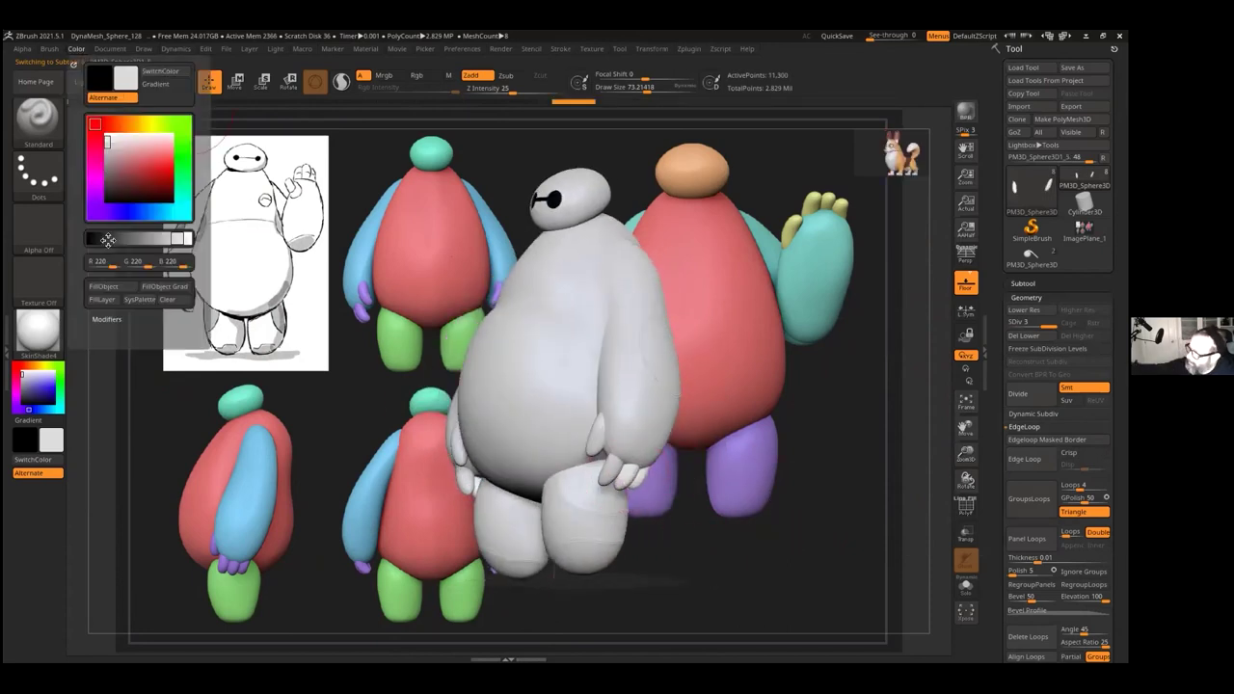
pyautogui.moveTo(376, 298); pyautogui.dragTo(640, 491)
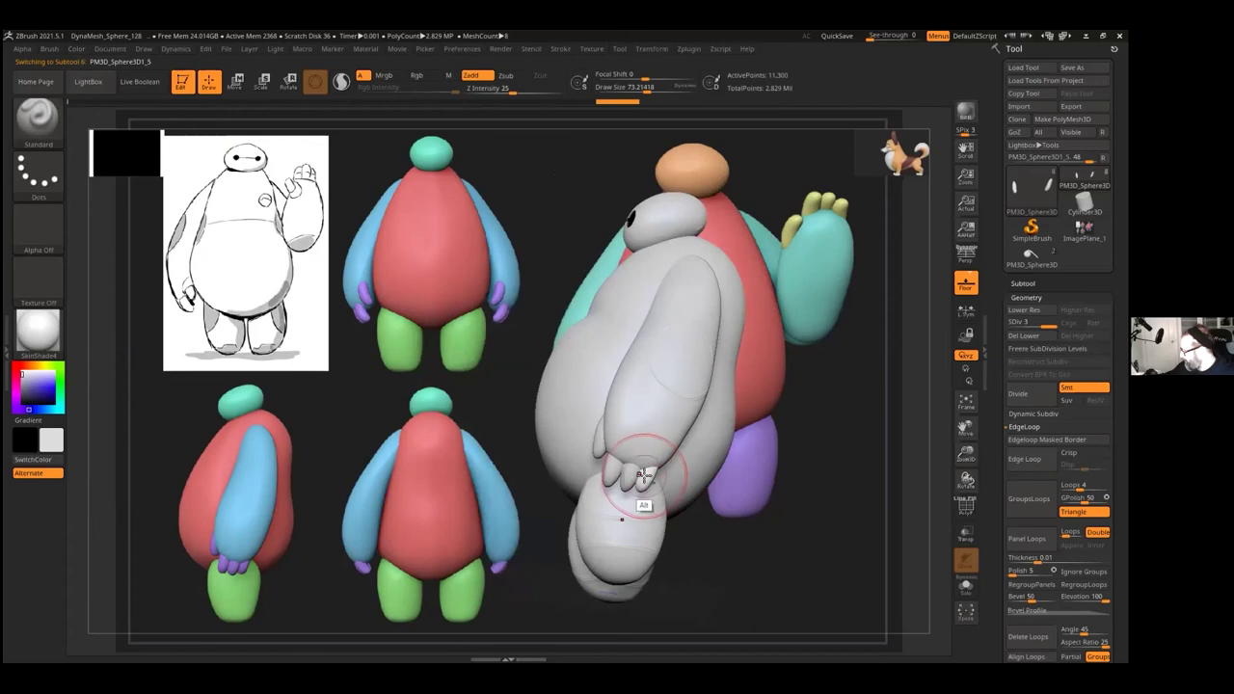
pyautogui.click(77, 48)
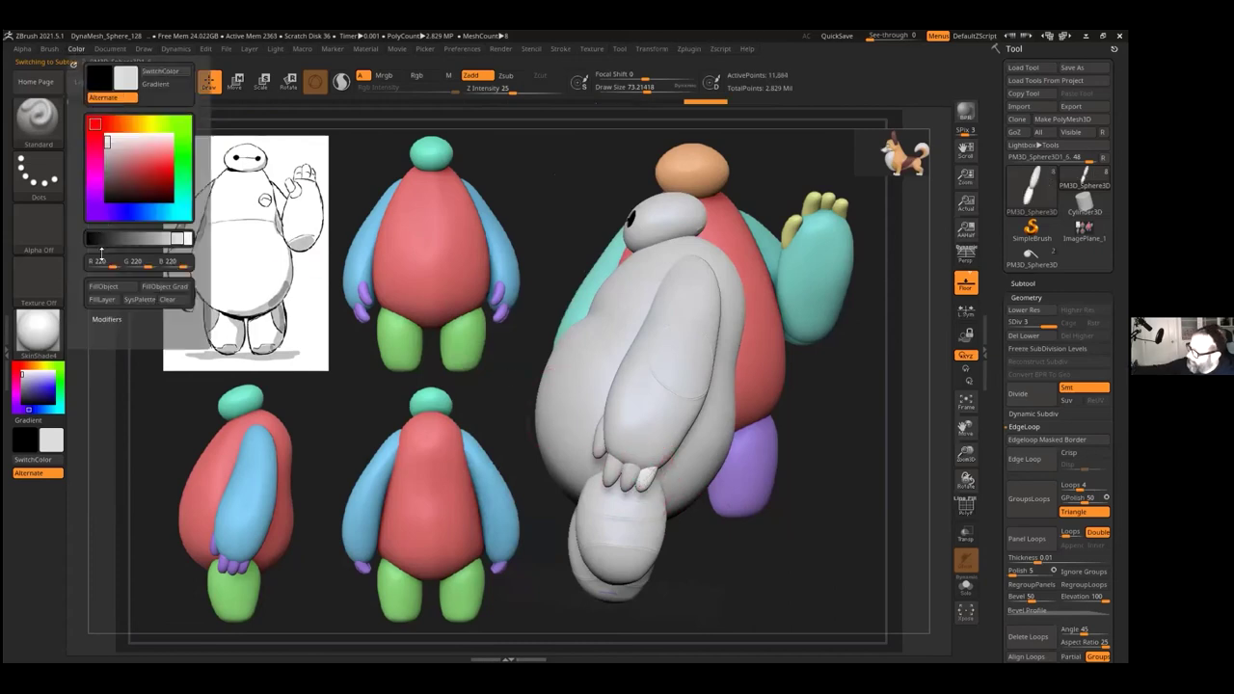
pyautogui.click(106, 287)
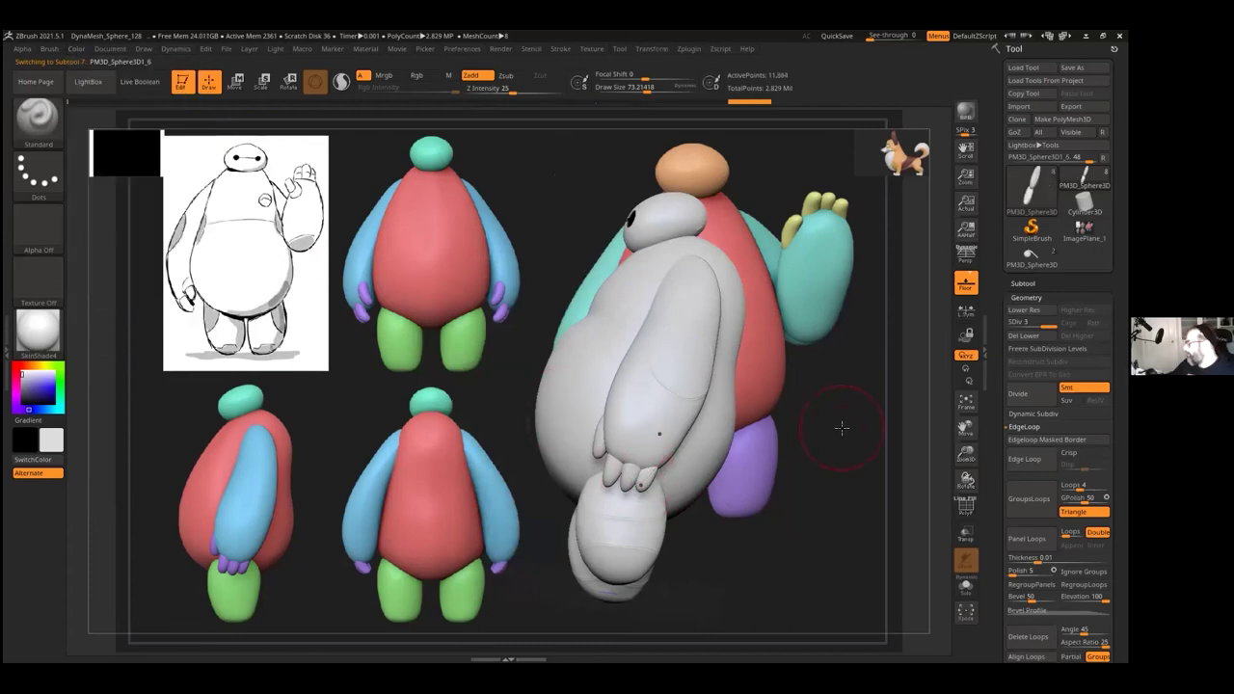
# Step: Bring the whole figure back to a front view and quick-save the project
pyautogui.moveTo(915, 426)
pyautogui.mouseDown()
pyautogui.moveTo(907, 438)
pyautogui.moveTo(921, 429)
pyautogui.mouseUp()
pyautogui.keyDown('alt'); pyautogui.moveTo(903, 296); pyautogui.dragTo(733, 266); pyautogui.keyUp('alt')
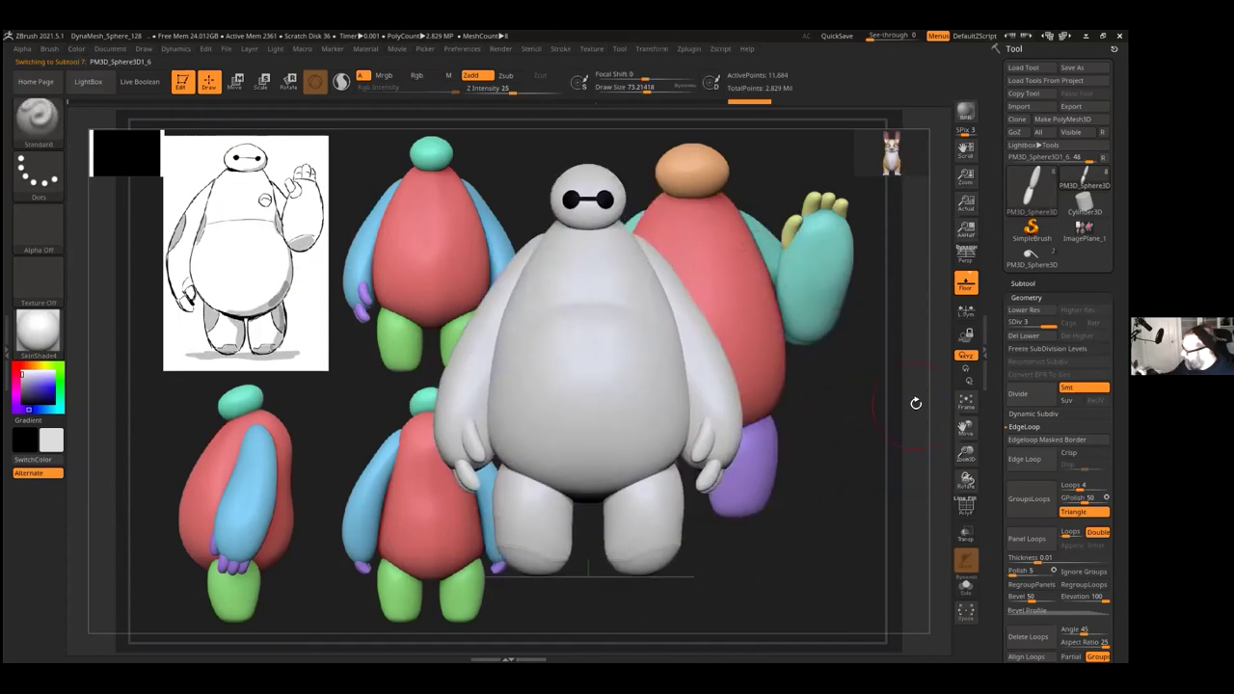
pyautogui.keyDown('alt'); pyautogui.moveTo(916, 430); pyautogui.dragTo(911, 447); pyautogui.keyUp('alt')
pyautogui.click(838, 36)
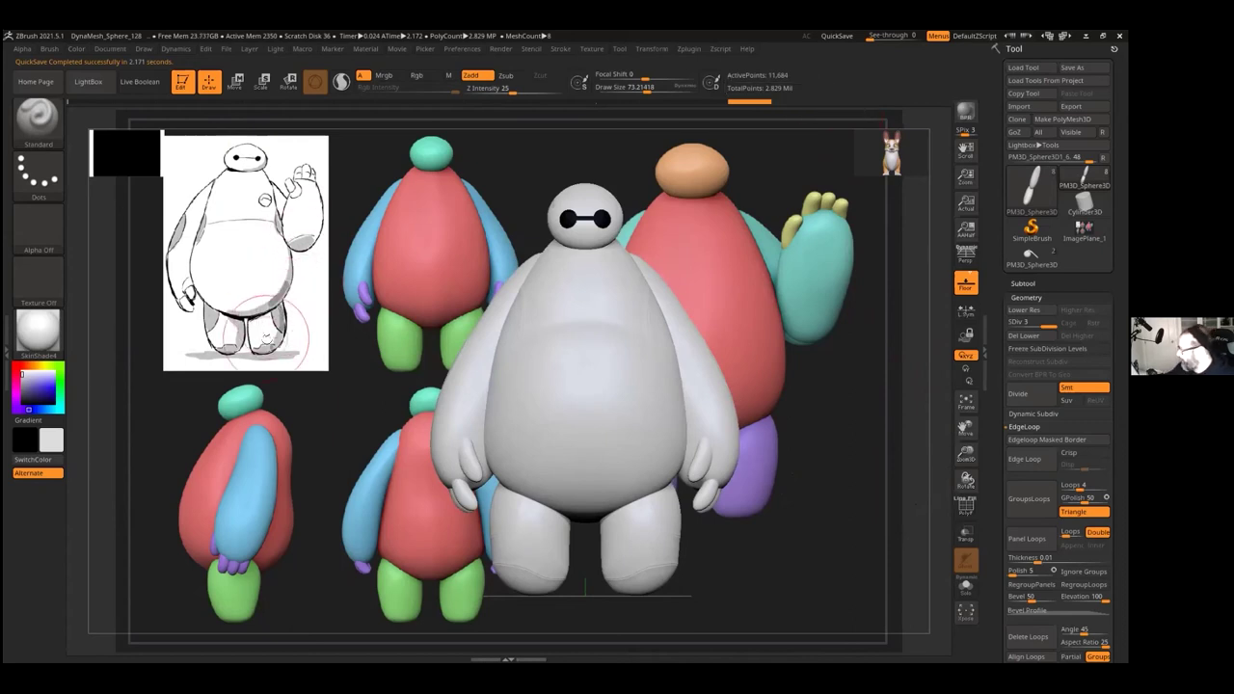
# Step: With the torso's polyframe displayed, isolate and mask the side patches under the arms, and show the whole torso again
pyautogui.keyDown('alt'); pyautogui.click(640, 427); pyautogui.keyUp('alt')
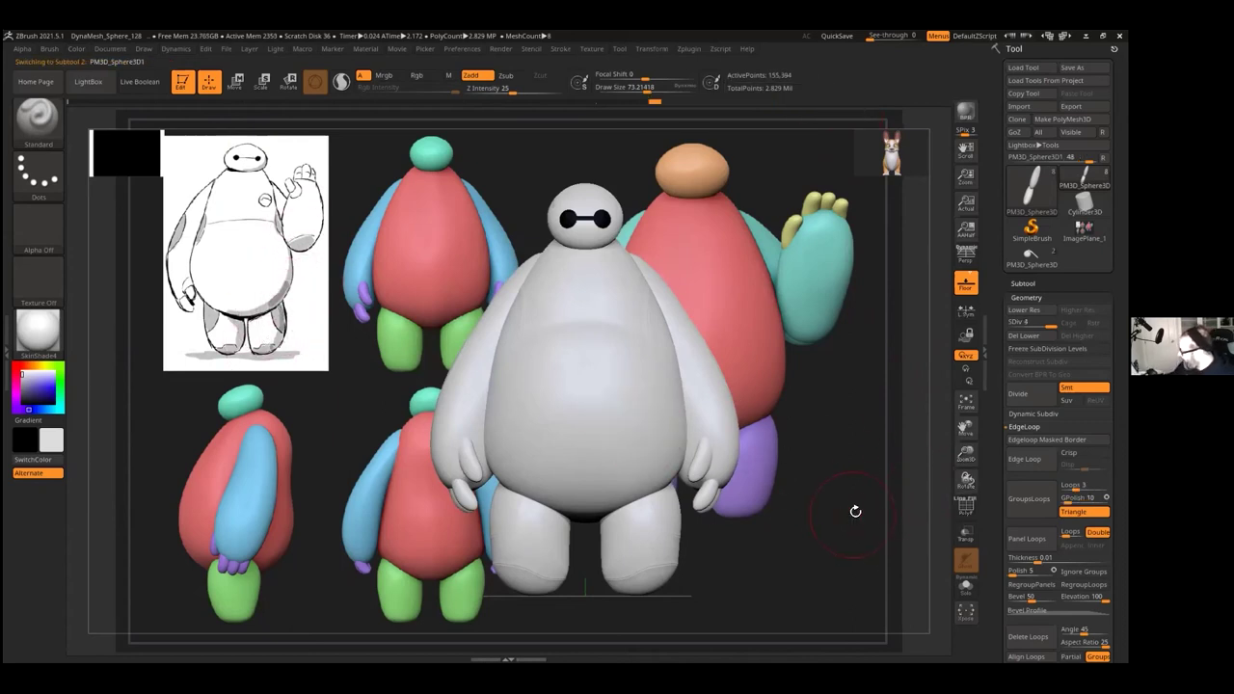
pyautogui.click(967, 506)
pyautogui.moveTo(935, 520); pyautogui.dragTo(771, 501)
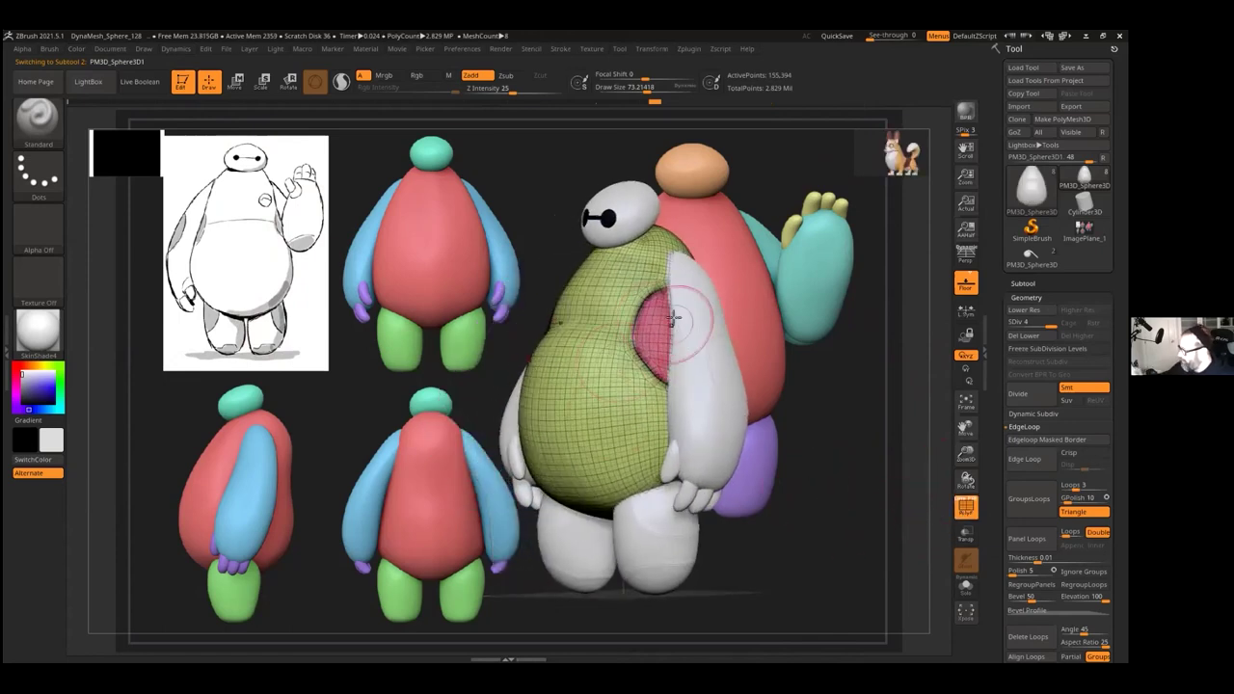
pyautogui.moveTo(917, 419); pyautogui.dragTo(929, 422)
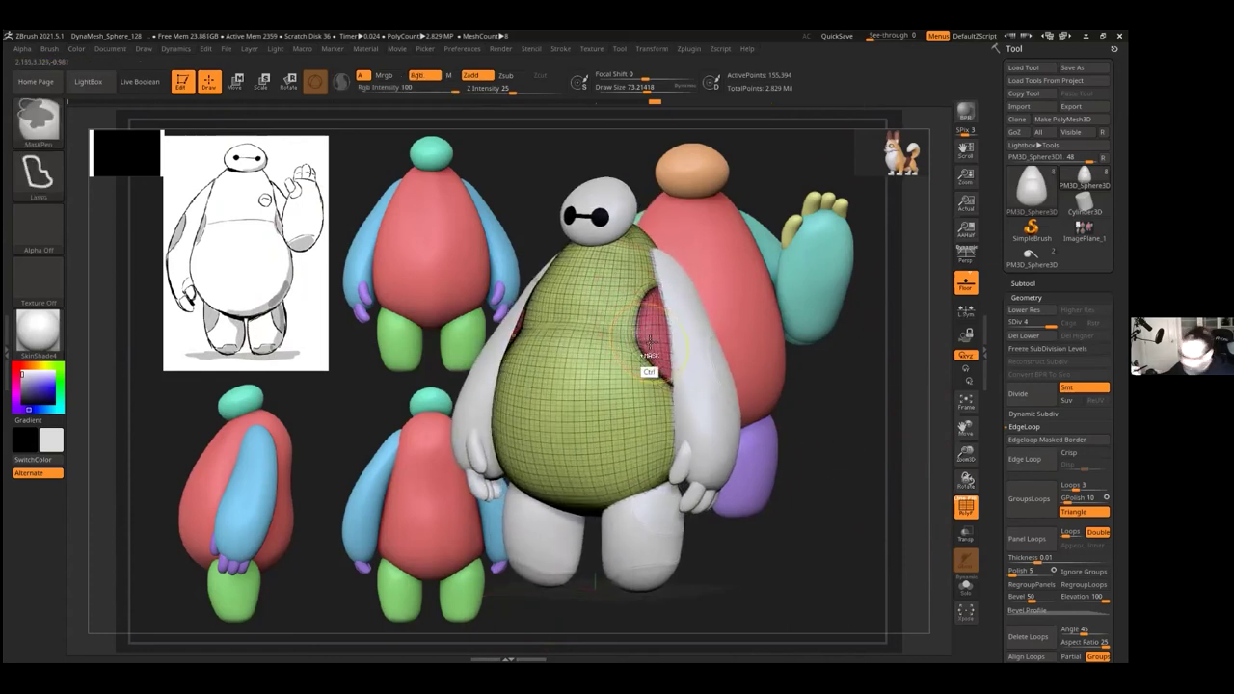
pyautogui.keyDown('ctrl'); pyautogui.keyDown('shift'); pyautogui.click(654, 351); pyautogui.keyUp('shift'); pyautogui.keyUp('ctrl')
pyautogui.moveTo(852, 365); pyautogui.dragTo(837, 422)
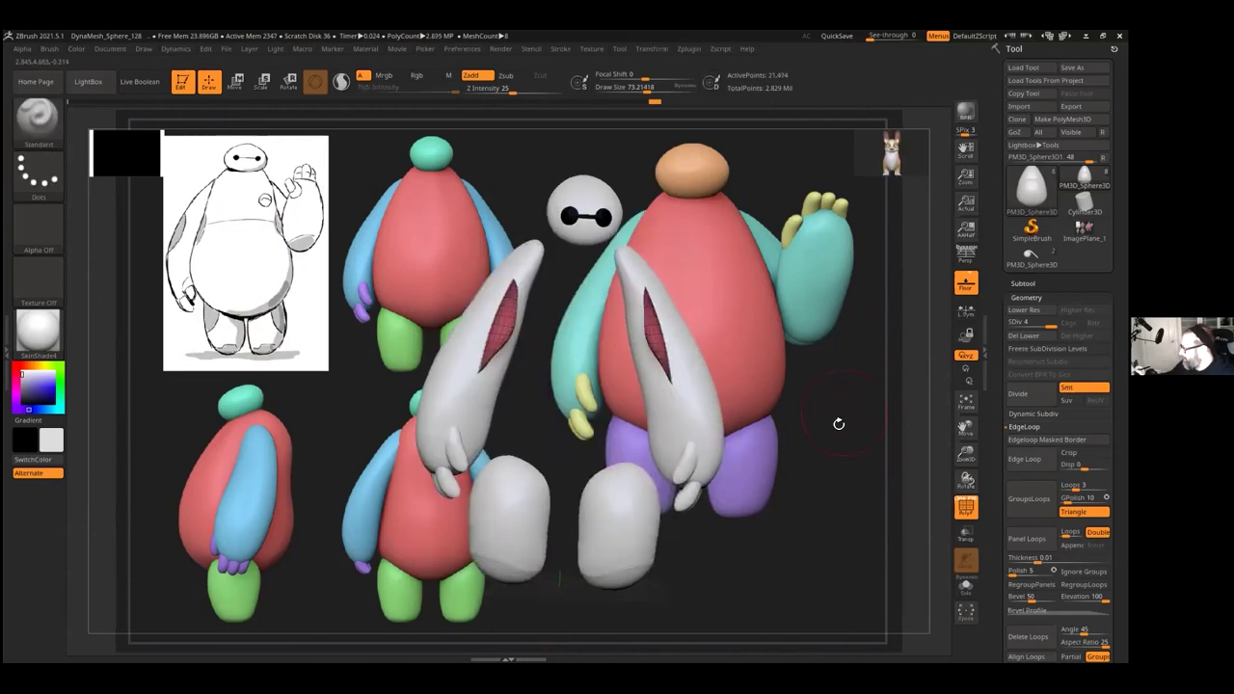
pyautogui.moveTo(909, 358); pyautogui.dragTo(910, 381)
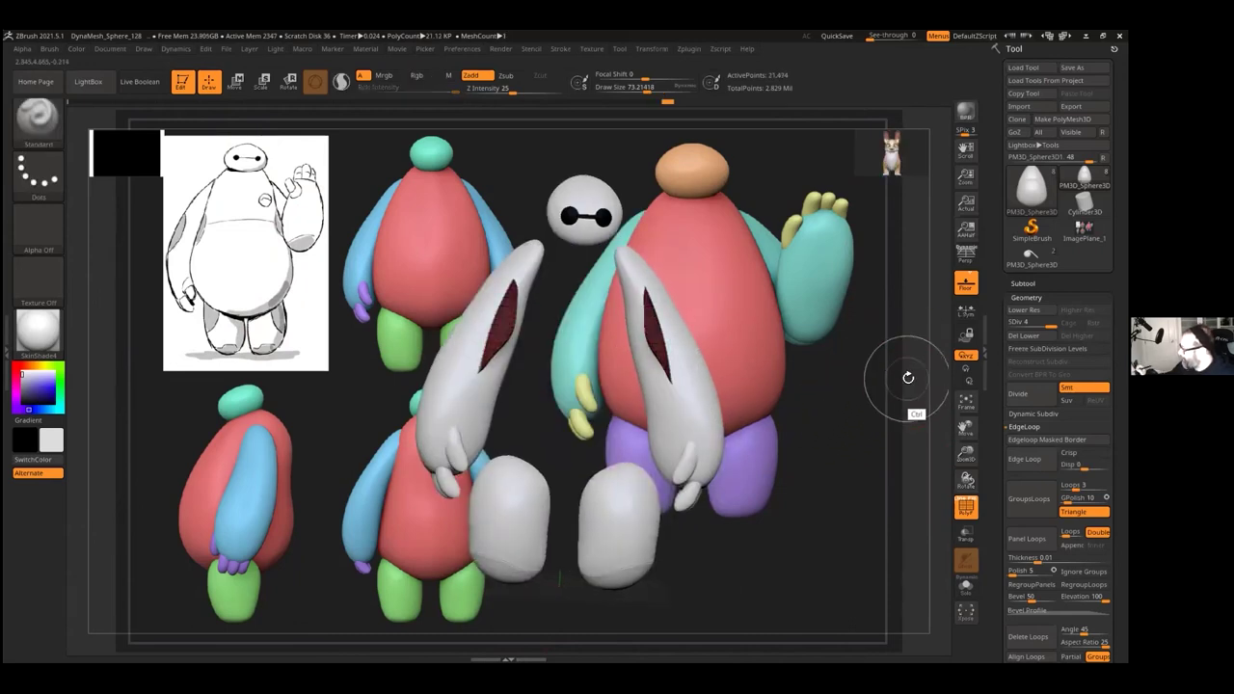
pyautogui.keyDown('ctrl'); pyautogui.keyDown('shift'); pyautogui.click(909, 391); pyautogui.keyUp('shift'); pyautogui.keyUp('ctrl')
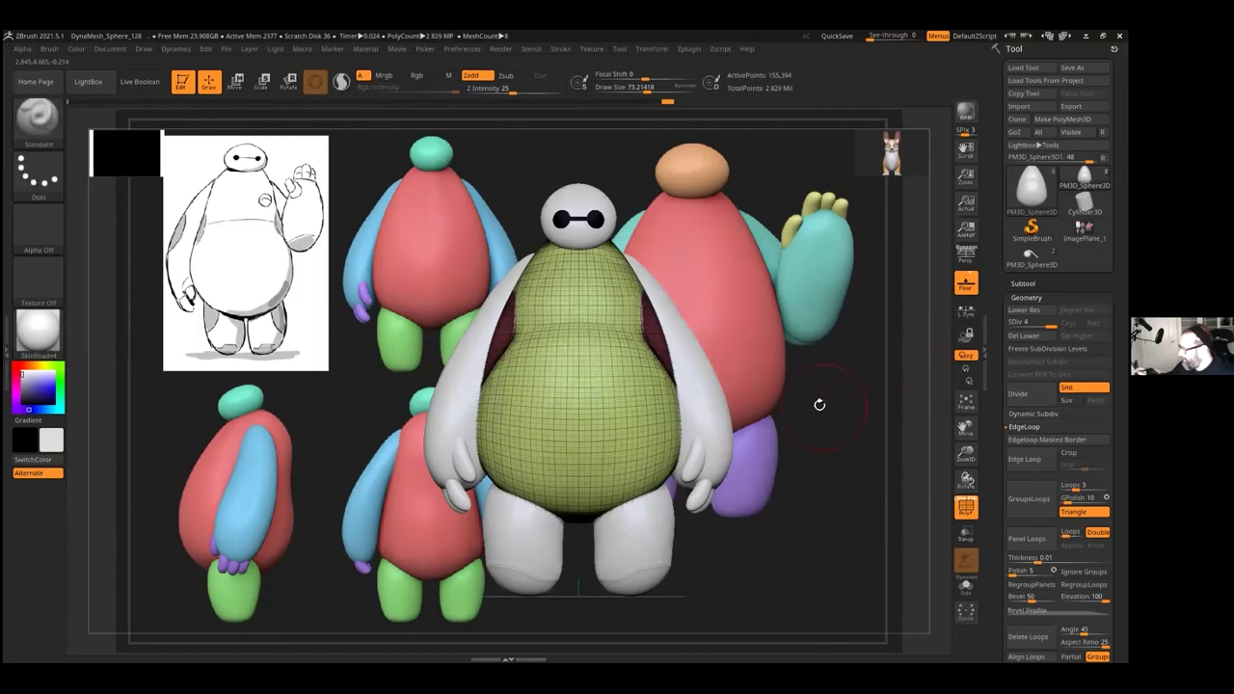
# Step: Isolate the torso's masked side patches once more and restore the full torso
pyautogui.keyDown('ctrl'); pyautogui.keyDown('shift'); pyautogui.click(656, 337); pyautogui.keyUp('shift'); pyautogui.keyUp('ctrl')
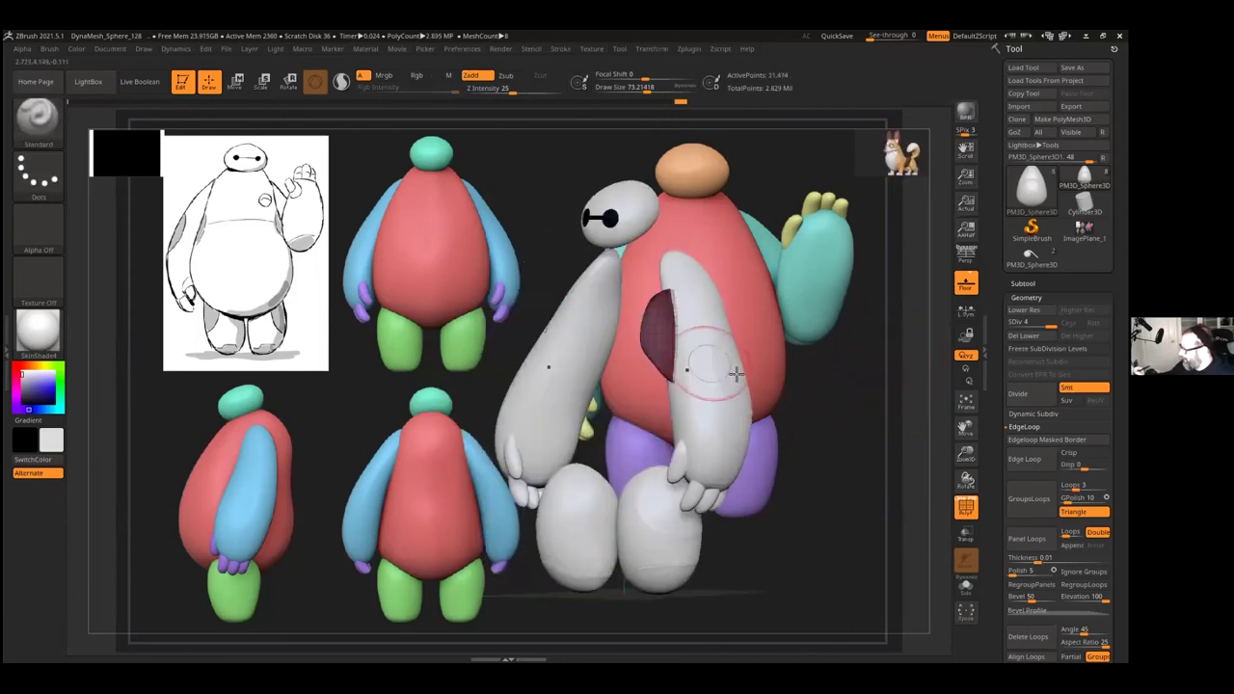
pyautogui.keyDown('ctrl'); pyautogui.click(697, 322); pyautogui.keyUp('ctrl')
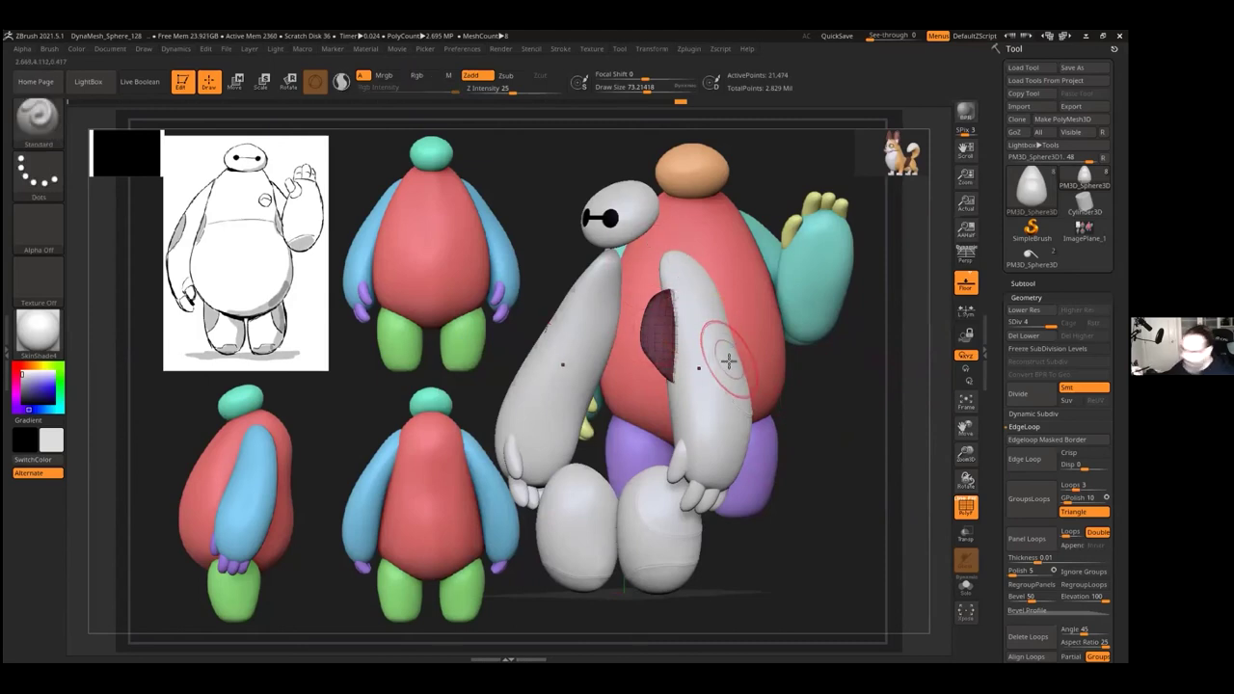
pyautogui.hotkey('ctrl', 'shift')
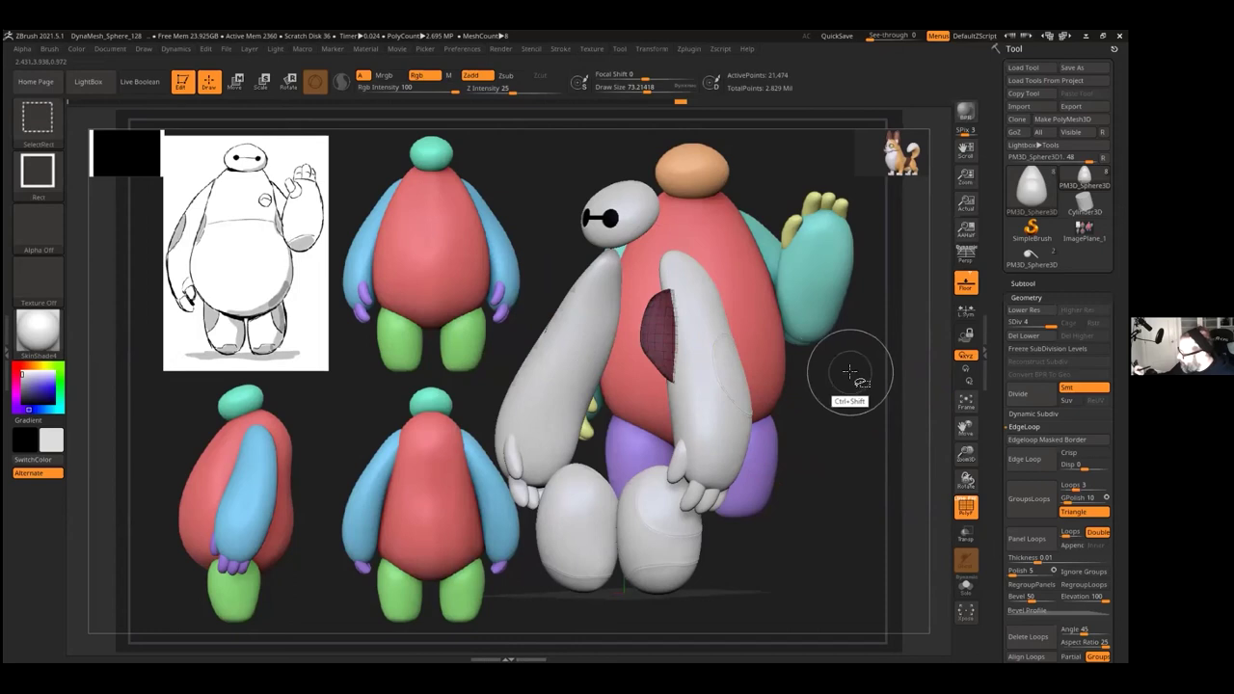
pyautogui.keyDown('ctrl'); pyautogui.keyDown('shift'); pyautogui.click(853, 380); pyautogui.keyUp('shift'); pyautogui.keyUp('ctrl')
pyautogui.moveTo(854, 383); pyautogui.dragTo(619, 450)
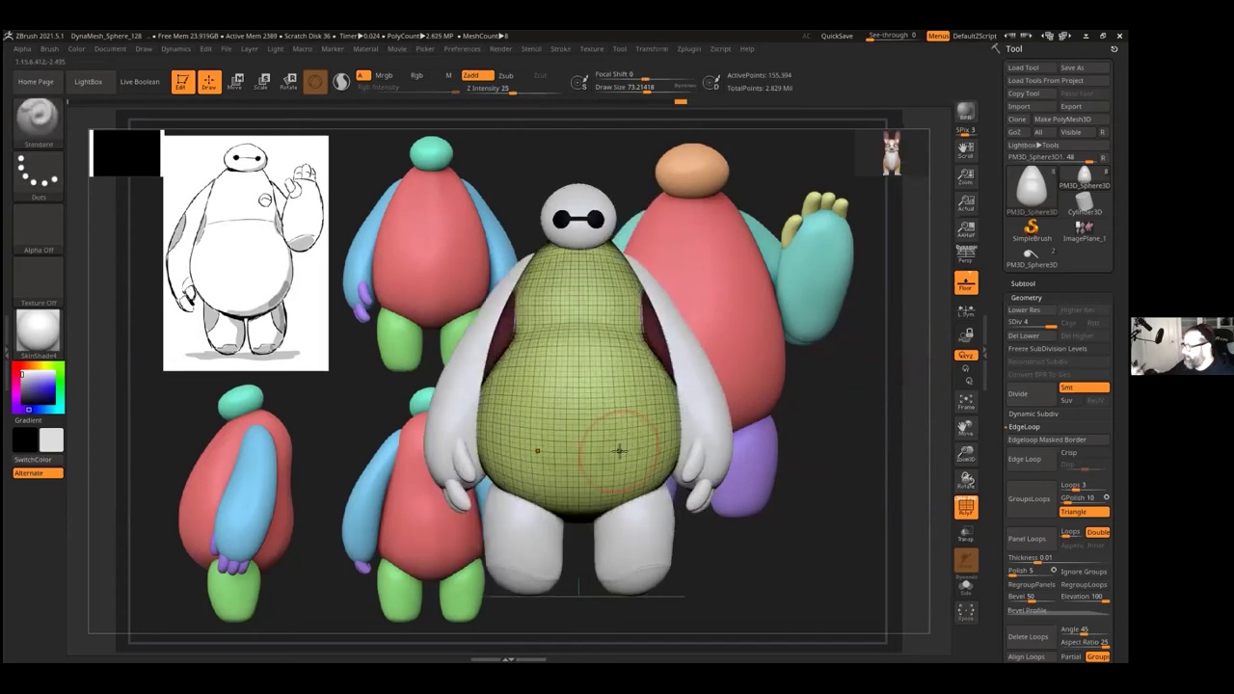
# Step: Hide the polyframe and invert the torso mask so that only the side patches stay unmasked
pyautogui.click(962, 509)
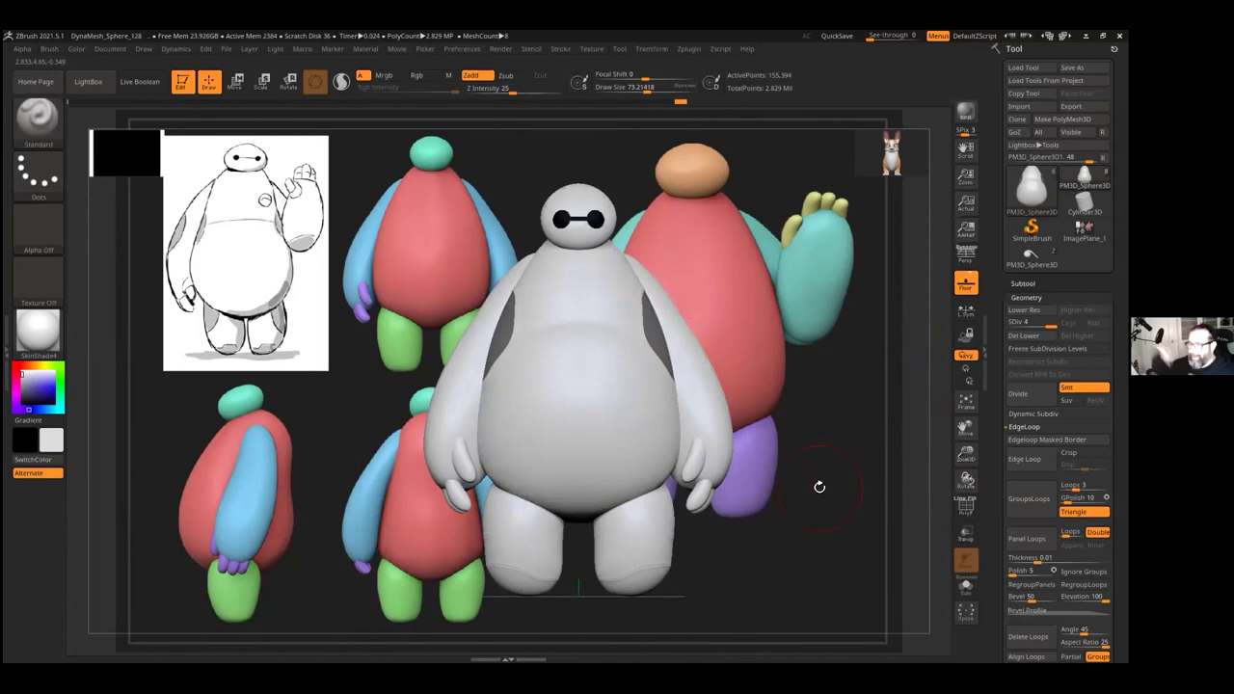
pyautogui.press('ctrl')
pyautogui.keyDown('ctrl'); pyautogui.click(892, 416); pyautogui.keyUp('ctrl')
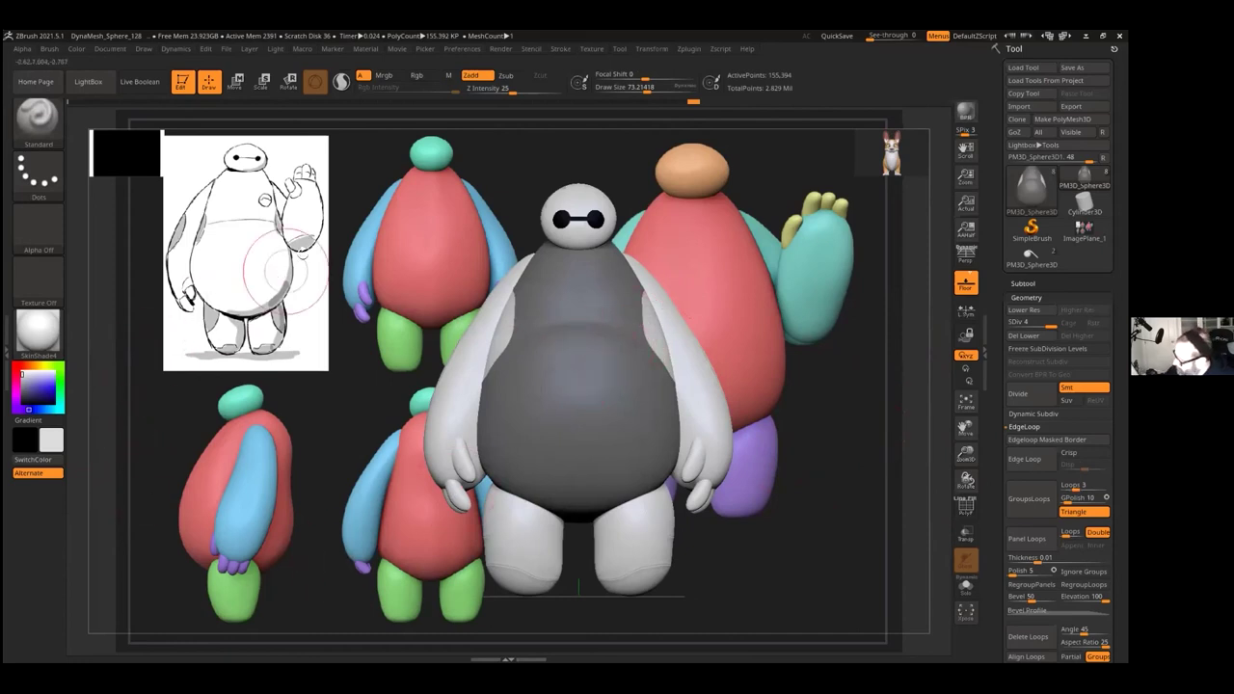
# Step: Choose a darker neutral grey (RGB 186, 186, 186) and fill the unmasked side patches of the torso with it
pyautogui.press('c')
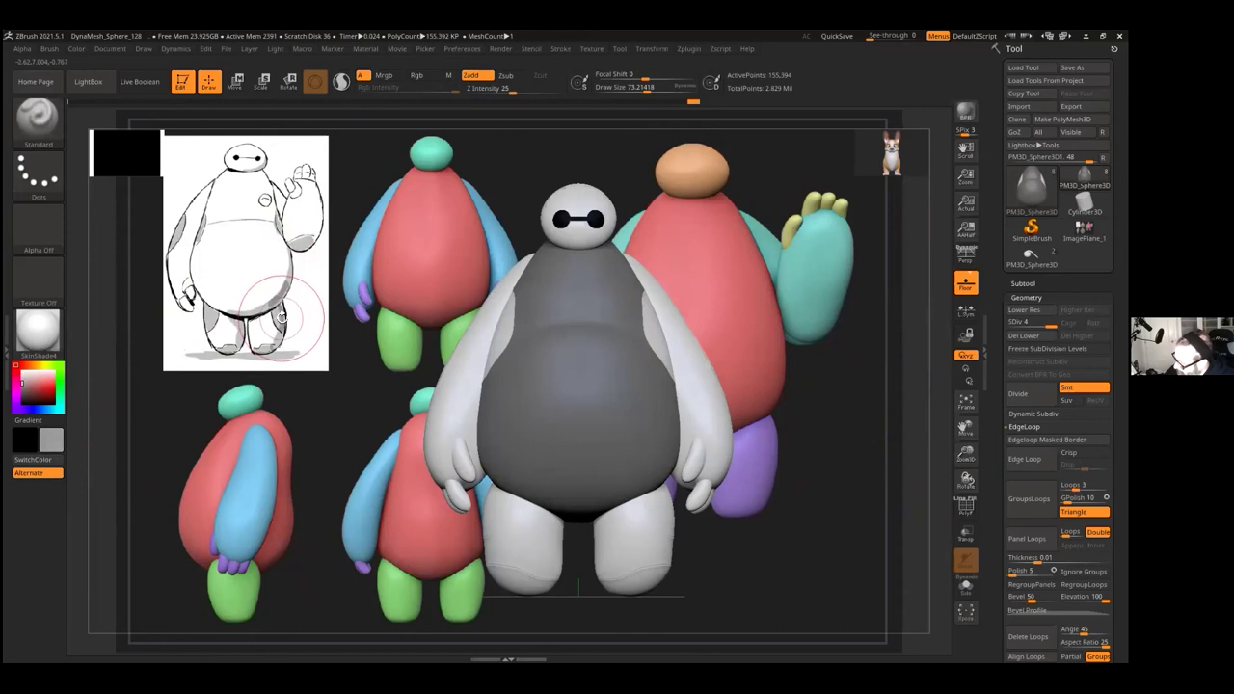
pyautogui.press('c')
pyautogui.press('c')
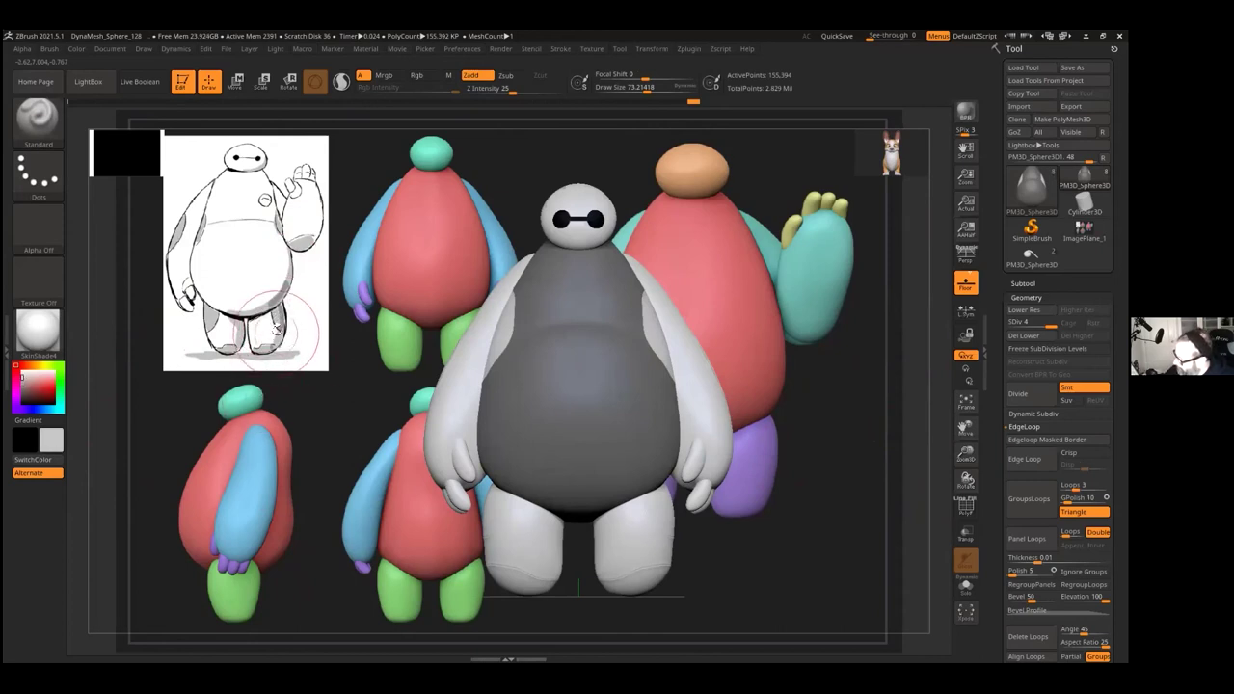
pyautogui.click(18, 378)
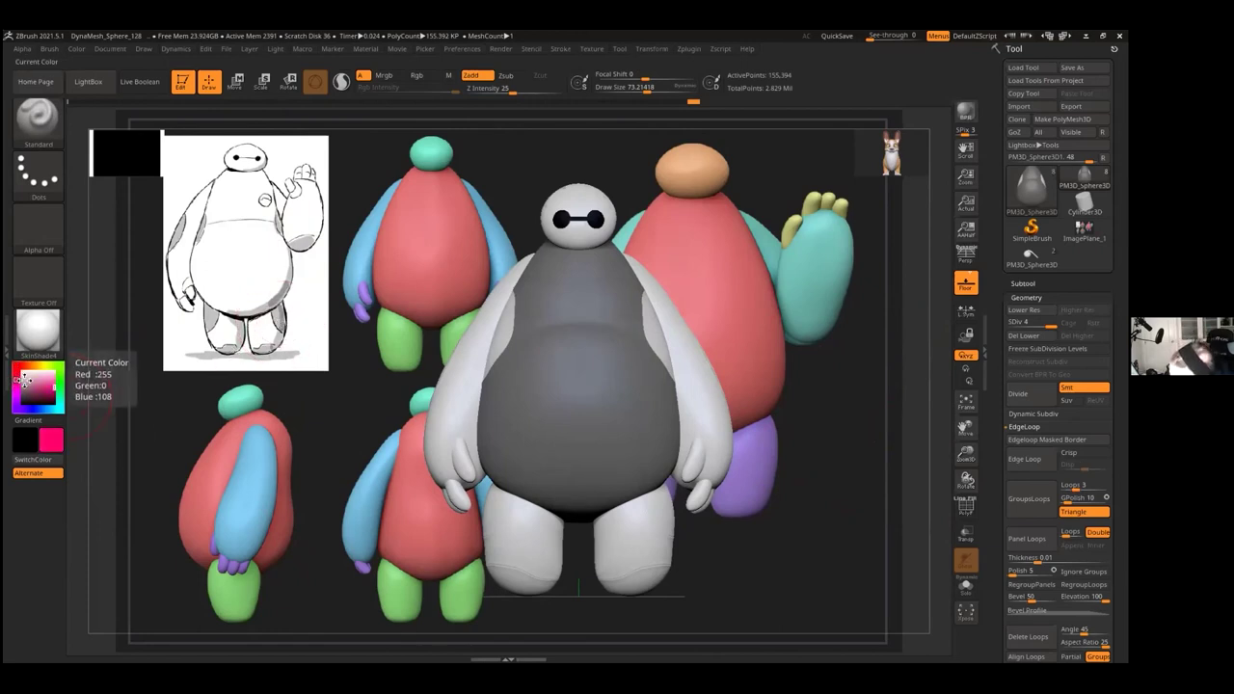
pyautogui.click(19, 381)
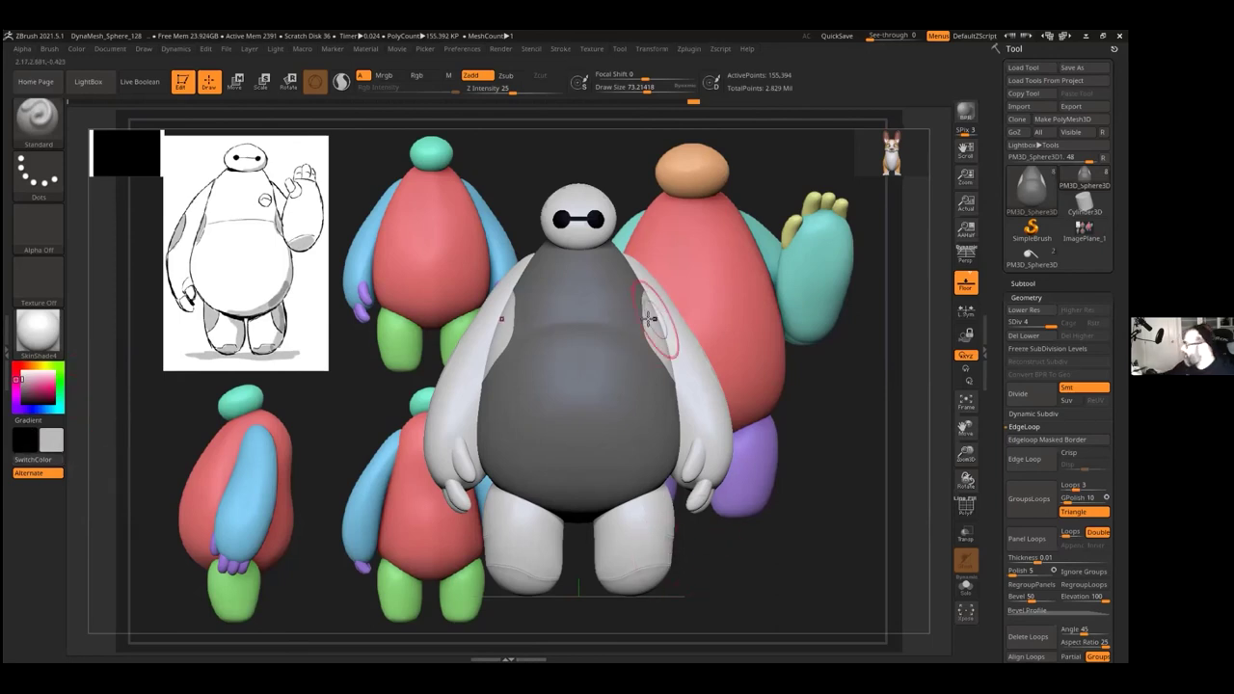
pyautogui.click(77, 49)
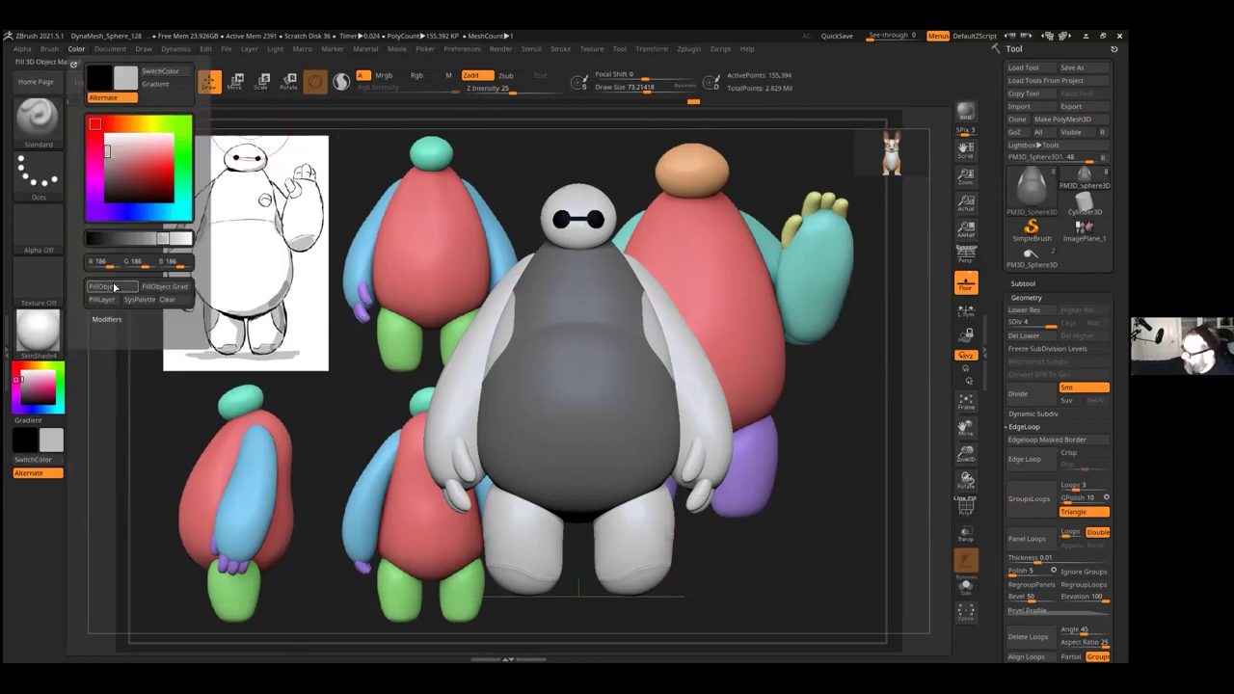
# Step: Clear the torso mask and examine the darker grey side patch beside the arm up close
pyautogui.moveTo(794, 430); pyautogui.dragTo(671, 339)
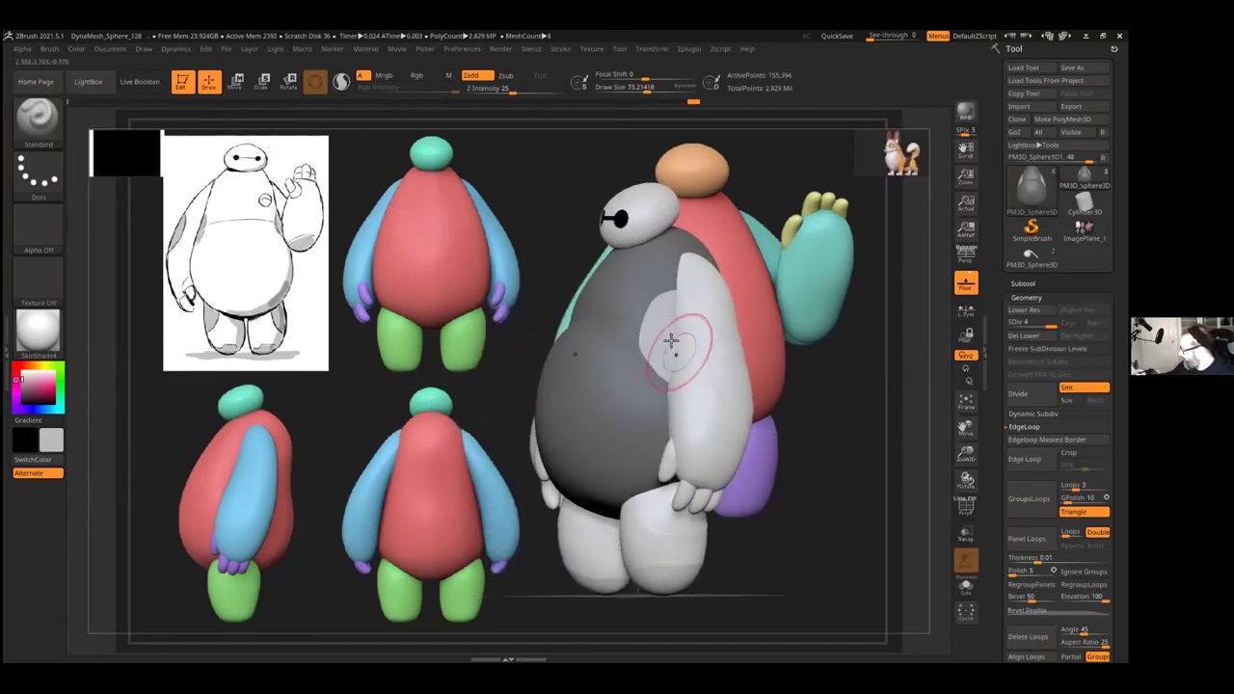
pyautogui.moveTo(822, 426)
pyautogui.mouseDown()
pyautogui.moveTo(846, 408)
pyautogui.moveTo(846, 427)
pyautogui.mouseUp()
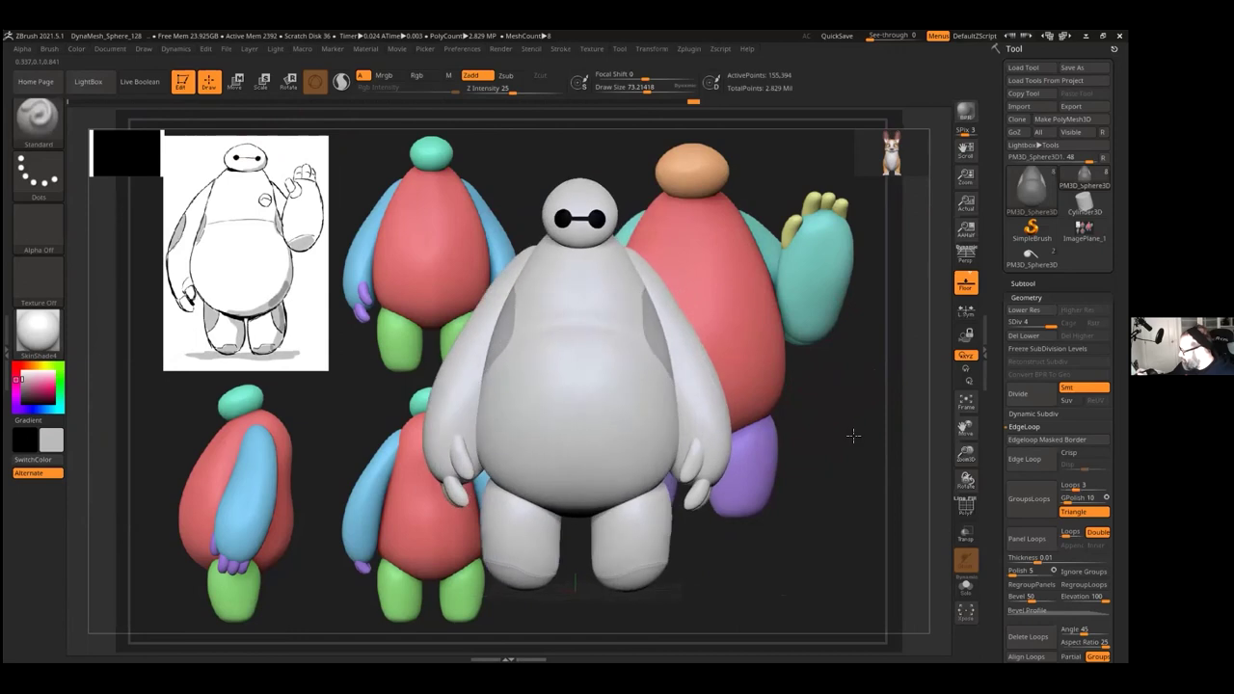
pyautogui.moveTo(873, 343); pyautogui.dragTo(800, 401)
pyautogui.moveTo(967, 452); pyautogui.dragTo(950, 534)
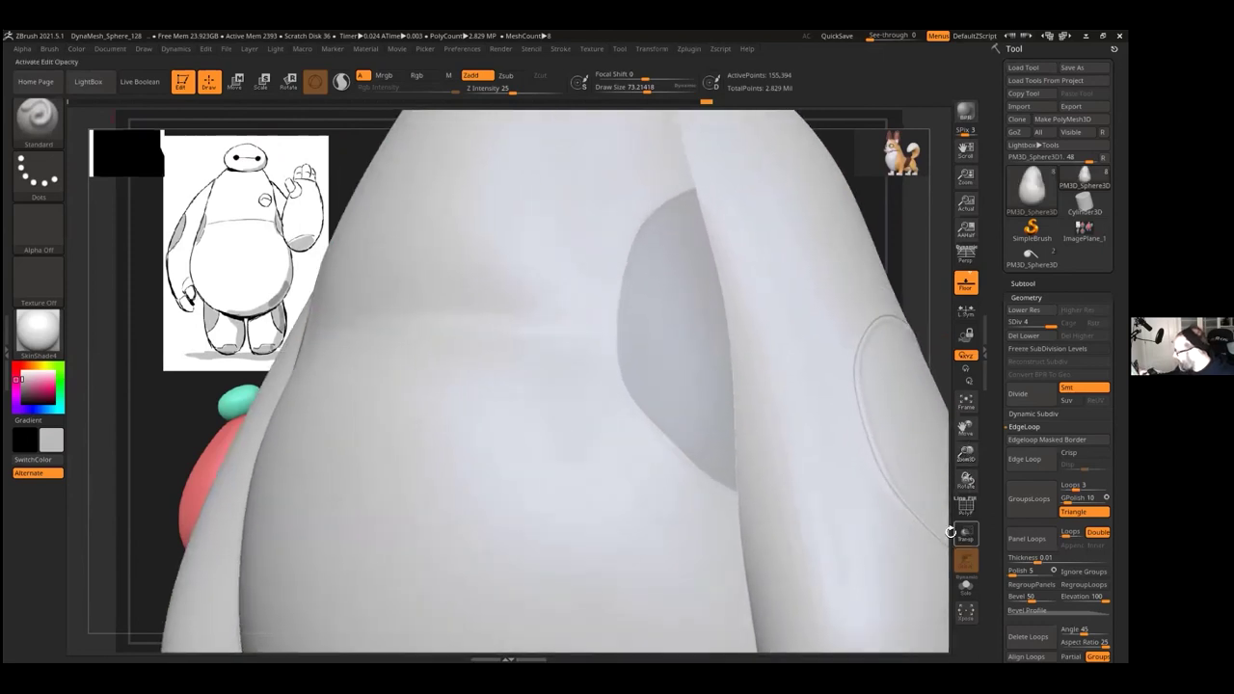
# Step: Show the polyframe, isolate the seam loops around the torso's side patches, mask them and restore the full torso
pyautogui.click(969, 508)
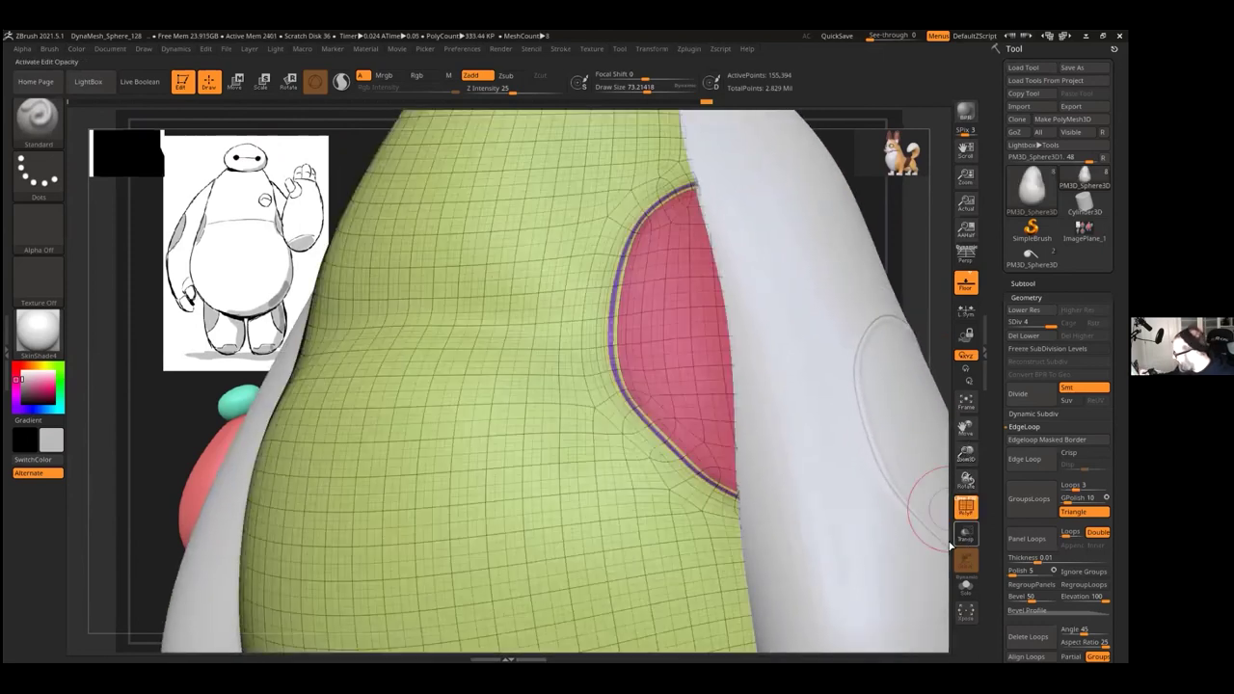
pyautogui.keyDown('ctrl'); pyautogui.keyDown('shift'); pyautogui.click(625, 286); pyautogui.keyUp('shift'); pyautogui.keyUp('ctrl')
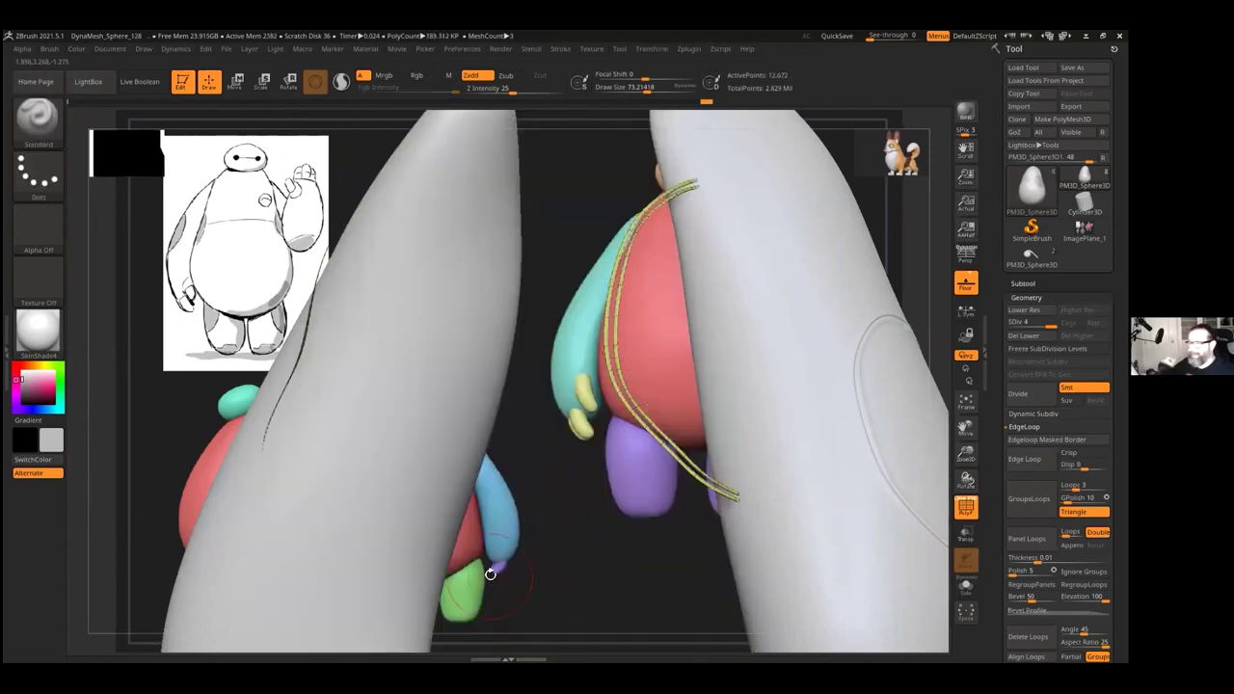
pyautogui.keyDown('ctrl'); pyautogui.click(646, 573); pyautogui.keyUp('ctrl')
pyautogui.keyDown('ctrl'); pyautogui.keyDown('shift'); pyautogui.click(655, 589); pyautogui.keyUp('shift'); pyautogui.keyUp('ctrl')
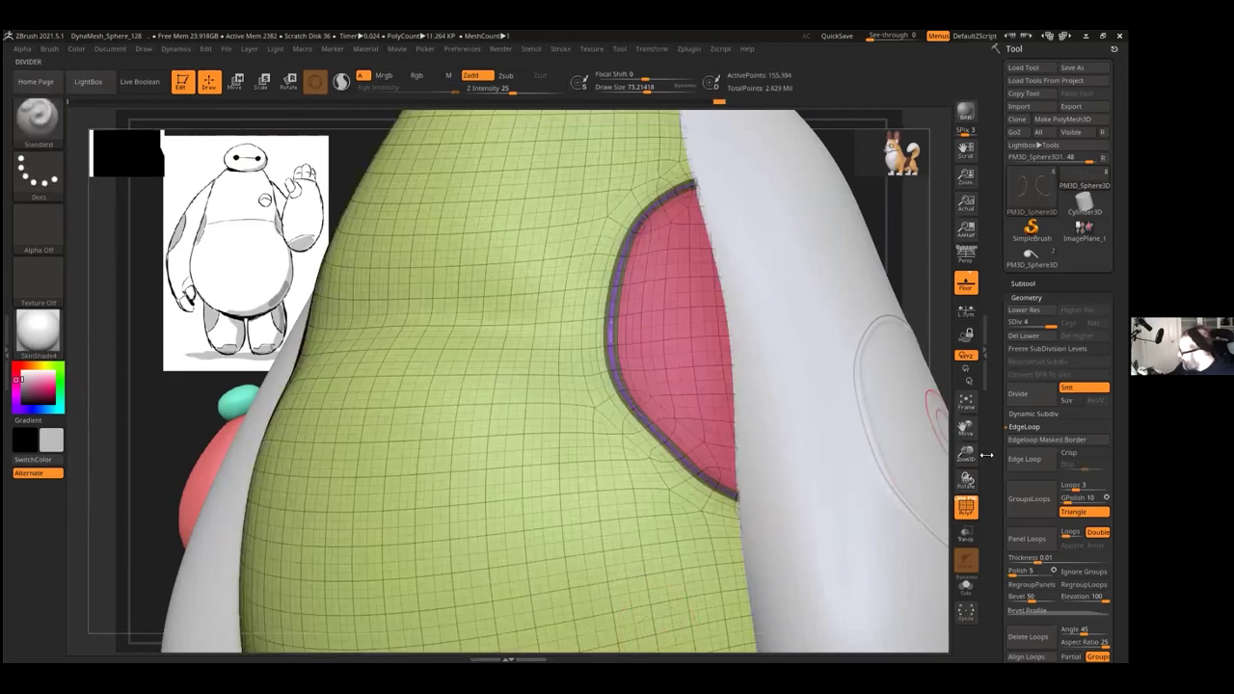
# Step: Invert the torso mask, fill the unmasked seam loops with grey (RGB 186, 186, 186), clear the mask and hide the polyframe
pyautogui.moveTo(970, 439); pyautogui.dragTo(965, 407)
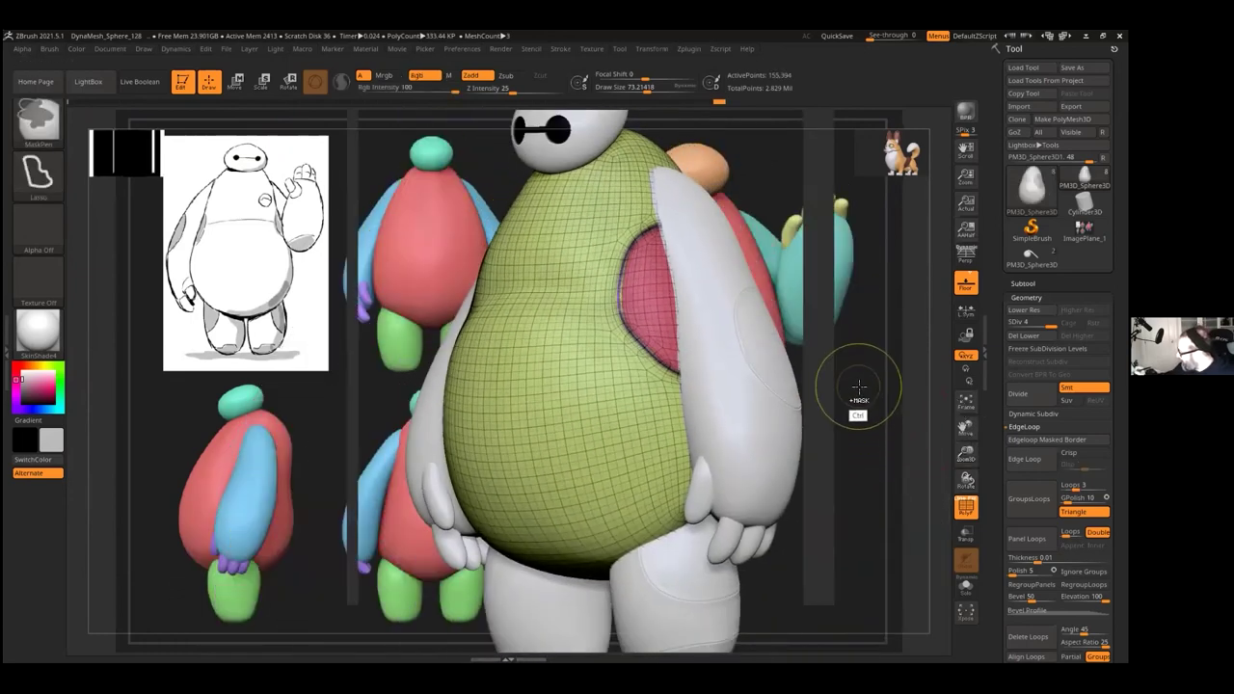
pyautogui.keyDown('ctrl'); pyautogui.click(857, 413); pyautogui.keyUp('ctrl')
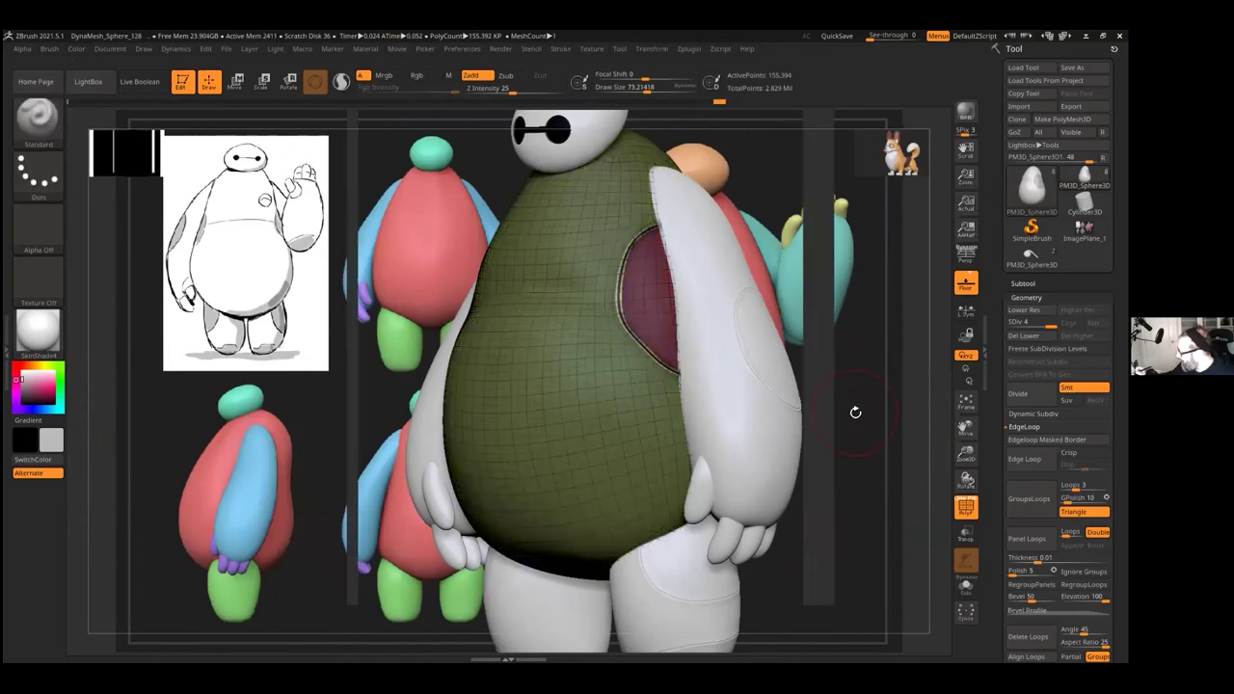
pyautogui.click(76, 49)
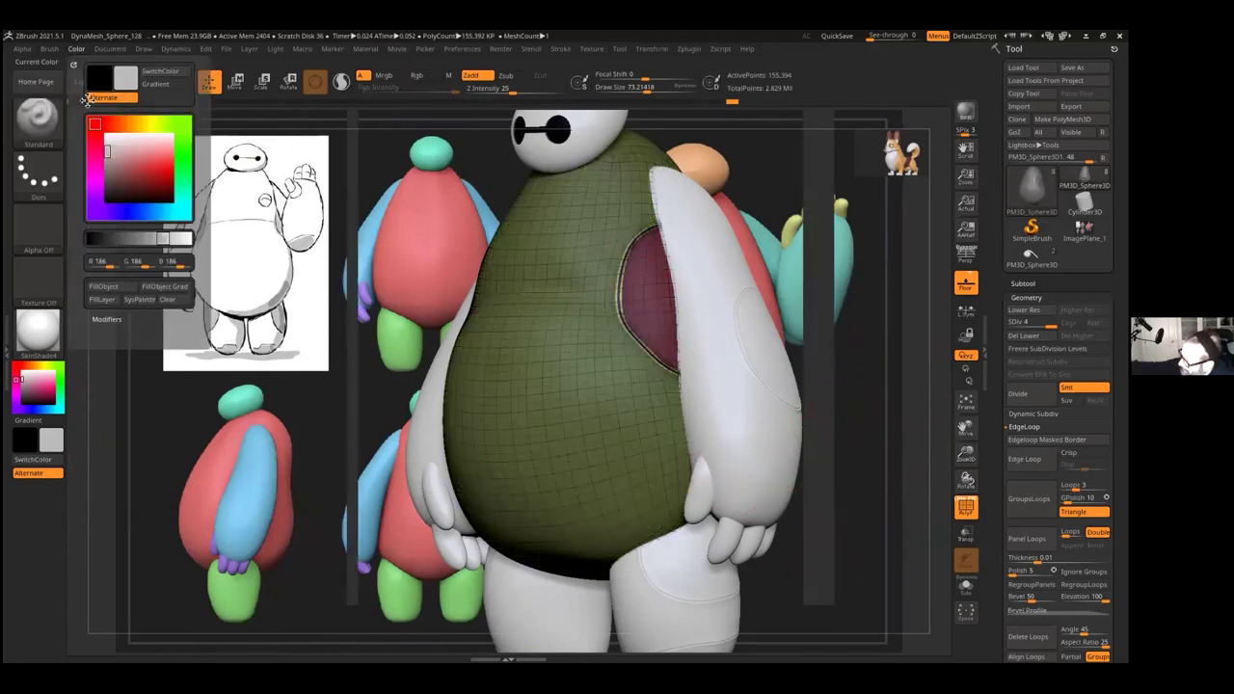
pyautogui.moveTo(846, 424); pyautogui.dragTo(871, 441)
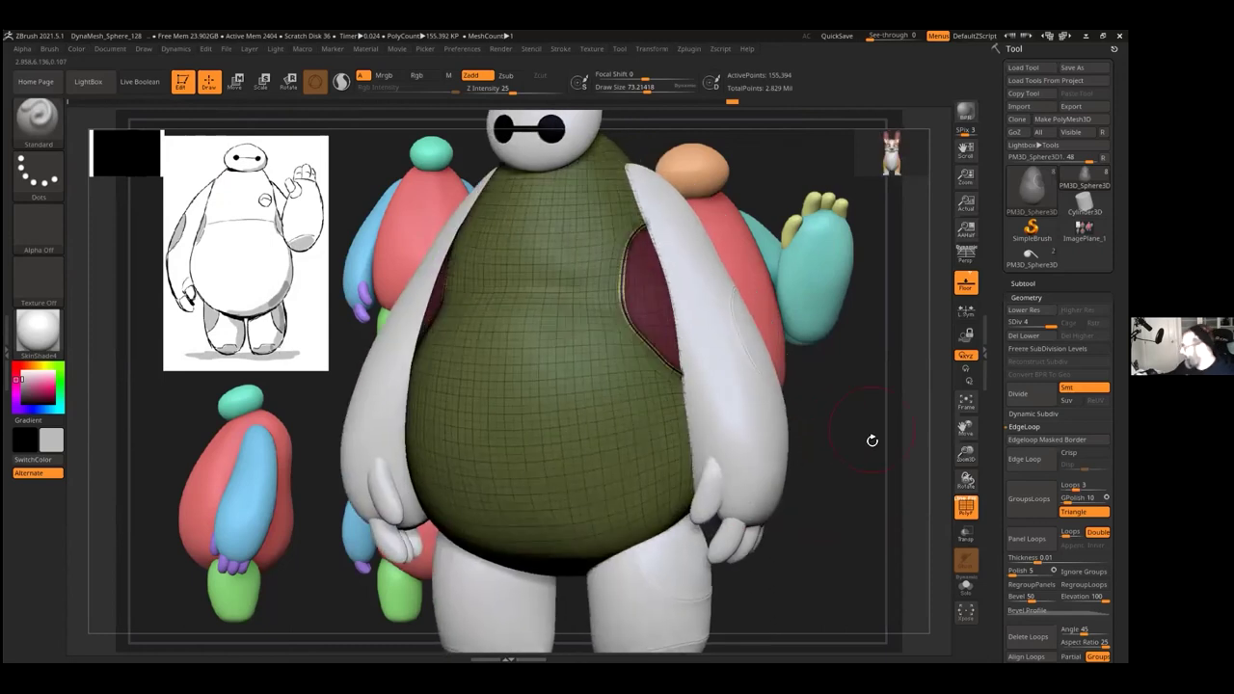
pyautogui.moveTo(911, 392)
pyautogui.keyDown('ctrl'); pyautogui.mouseDown()
pyautogui.moveTo(910, 412)
pyautogui.moveTo(844, 424)
pyautogui.mouseUp(); pyautogui.keyUp('ctrl')
pyautogui.click(964, 507)
pyautogui.moveTo(635, 239)
pyautogui.keyDown('ctrl'); pyautogui.mouseDown()
pyautogui.moveTo(656, 338)
pyautogui.moveTo(677, 350)
pyautogui.mouseUp(); pyautogui.keyUp('ctrl')
# Step: Select the arms, show their polyframe and hide the oval patches so only the surrounding arm surface and seam loops remain
pyautogui.moveTo(871, 469); pyautogui.dragTo(839, 476)
pyautogui.moveTo(966, 456); pyautogui.dragTo(967, 477)
pyautogui.keyDown('alt'); pyautogui.click(804, 522); pyautogui.keyUp('alt')
pyautogui.click(968, 505)
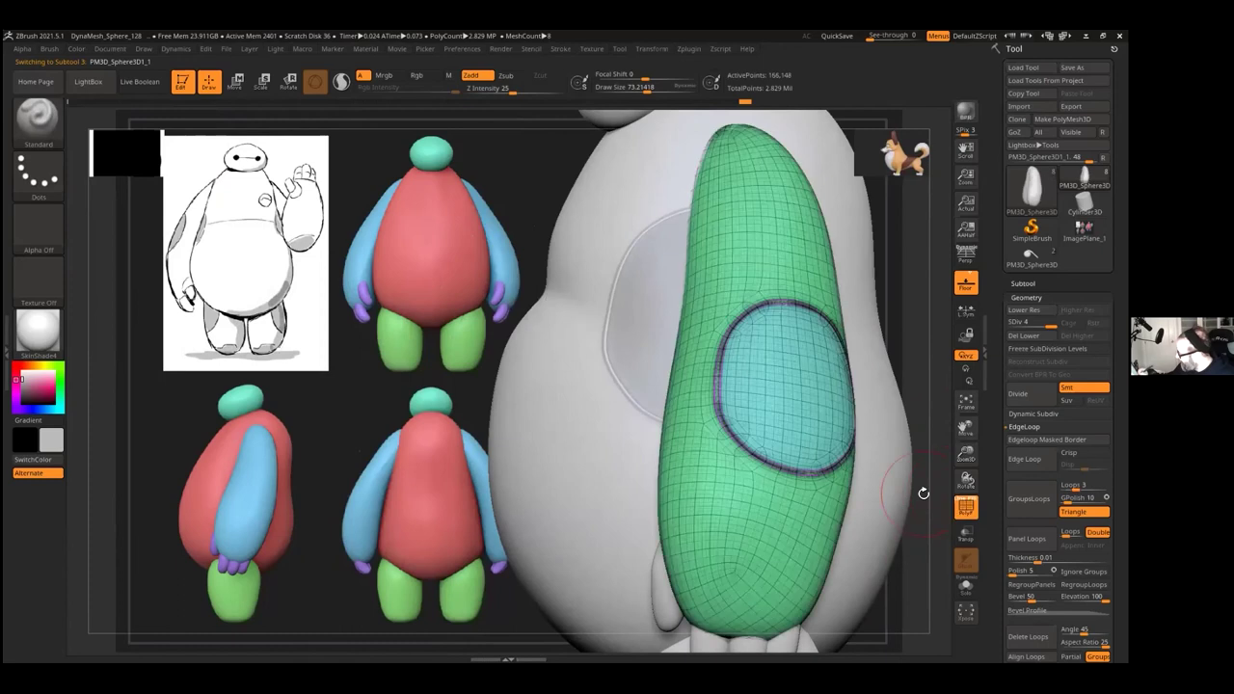
pyautogui.keyDown('ctrl'); pyautogui.keyDown('shift'); pyautogui.click(799, 446); pyautogui.keyUp('shift'); pyautogui.keyUp('ctrl')
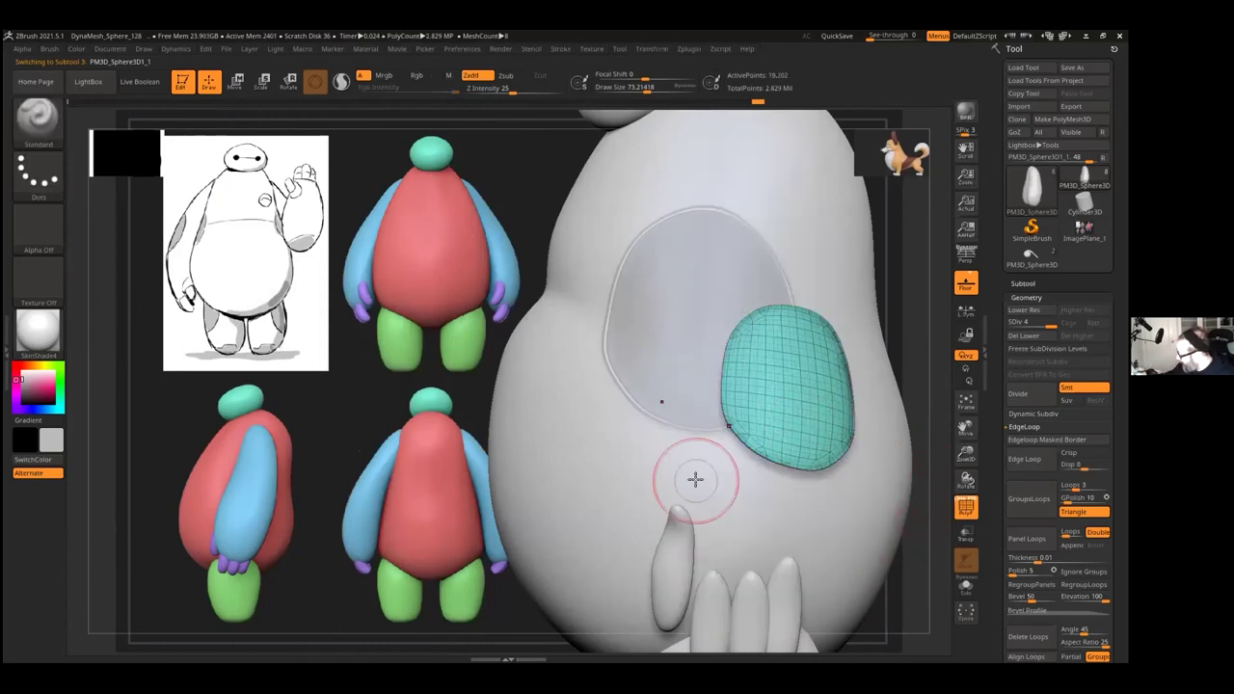
pyautogui.hotkey('ctrl', 'shift')
pyautogui.keyDown('ctrl'); pyautogui.keyDown('shift'); pyautogui.moveTo(360, 451); pyautogui.dragTo(376, 471); pyautogui.keyUp('shift'); pyautogui.keyUp('ctrl')
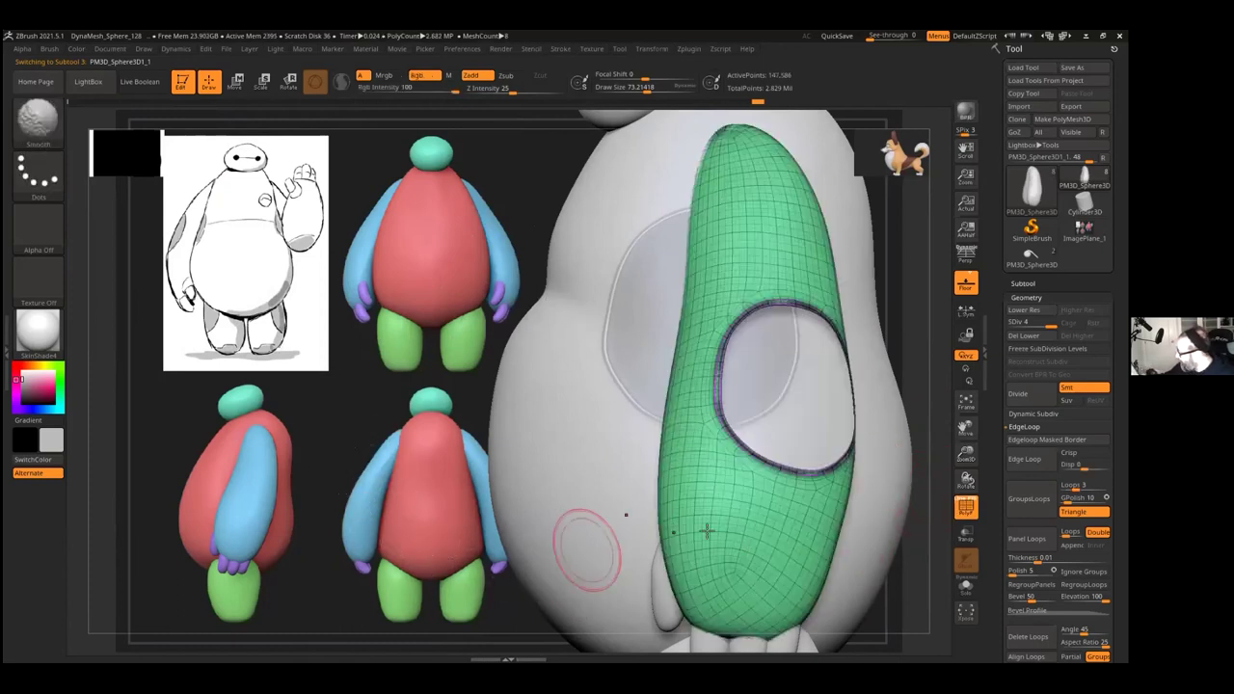
# Step: Hide the arms' seam loops, mask the remaining arm surface and restore the full arms
pyautogui.moveTo(967, 453); pyautogui.dragTo(967, 481)
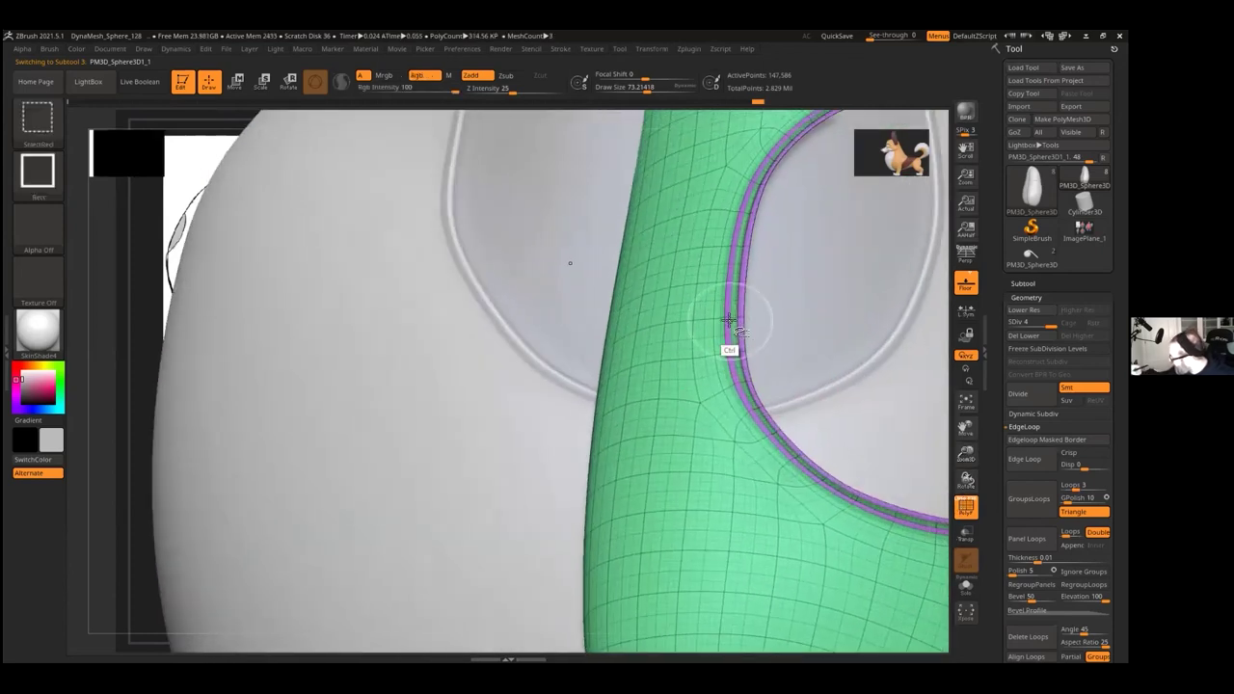
pyautogui.keyDown('ctrl'); pyautogui.keyDown('shift'); pyautogui.click(729, 334); pyautogui.keyUp('shift'); pyautogui.keyUp('ctrl')
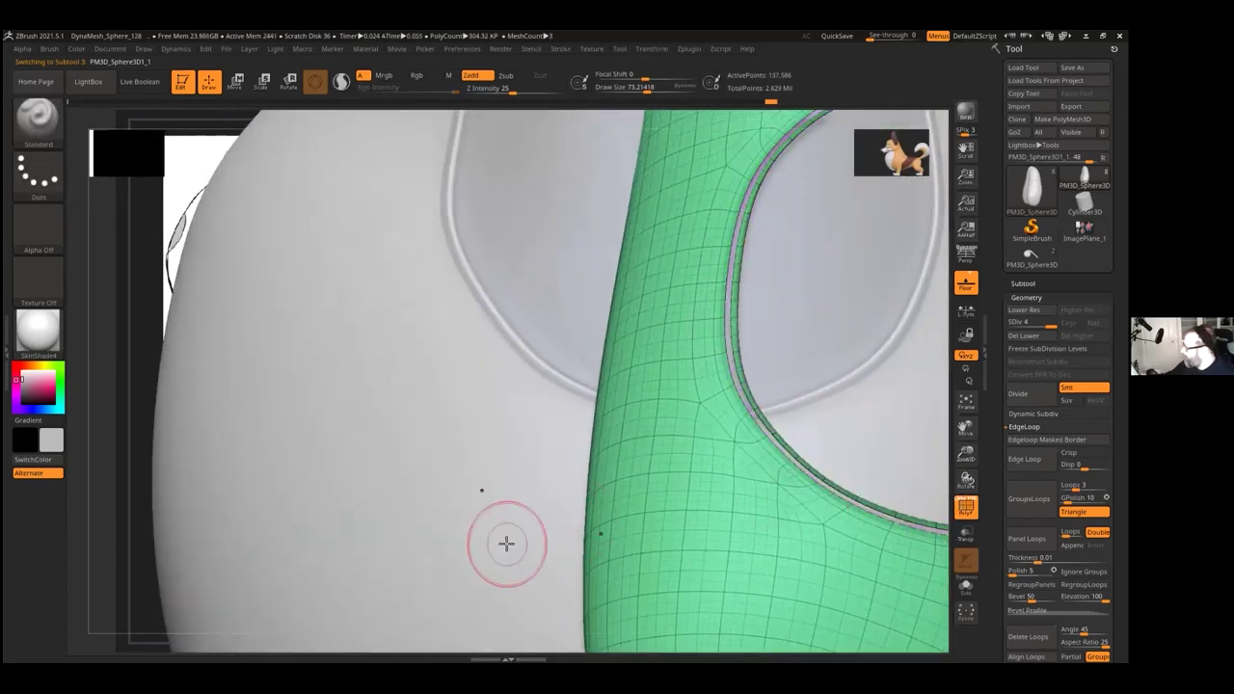
pyautogui.press('ctrl')
pyautogui.keyDown('ctrl'); pyautogui.moveTo(135, 287); pyautogui.dragTo(142, 309); pyautogui.keyUp('ctrl')
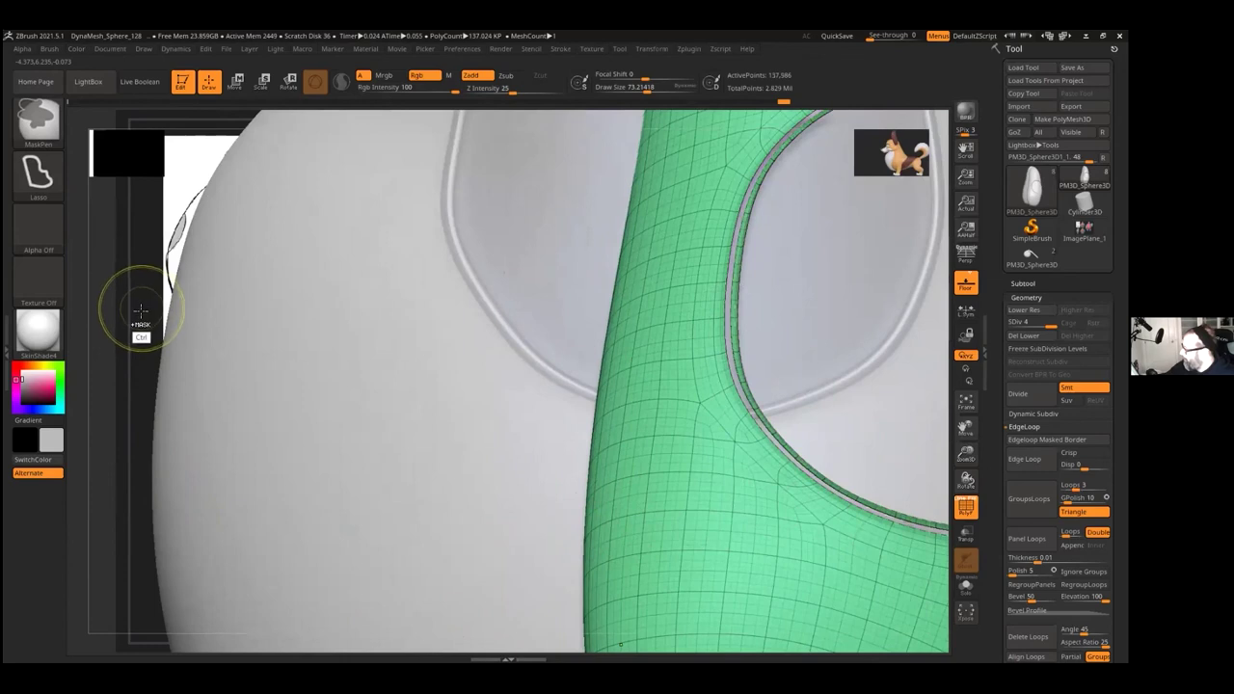
pyautogui.moveTo(967, 455); pyautogui.dragTo(925, 444)
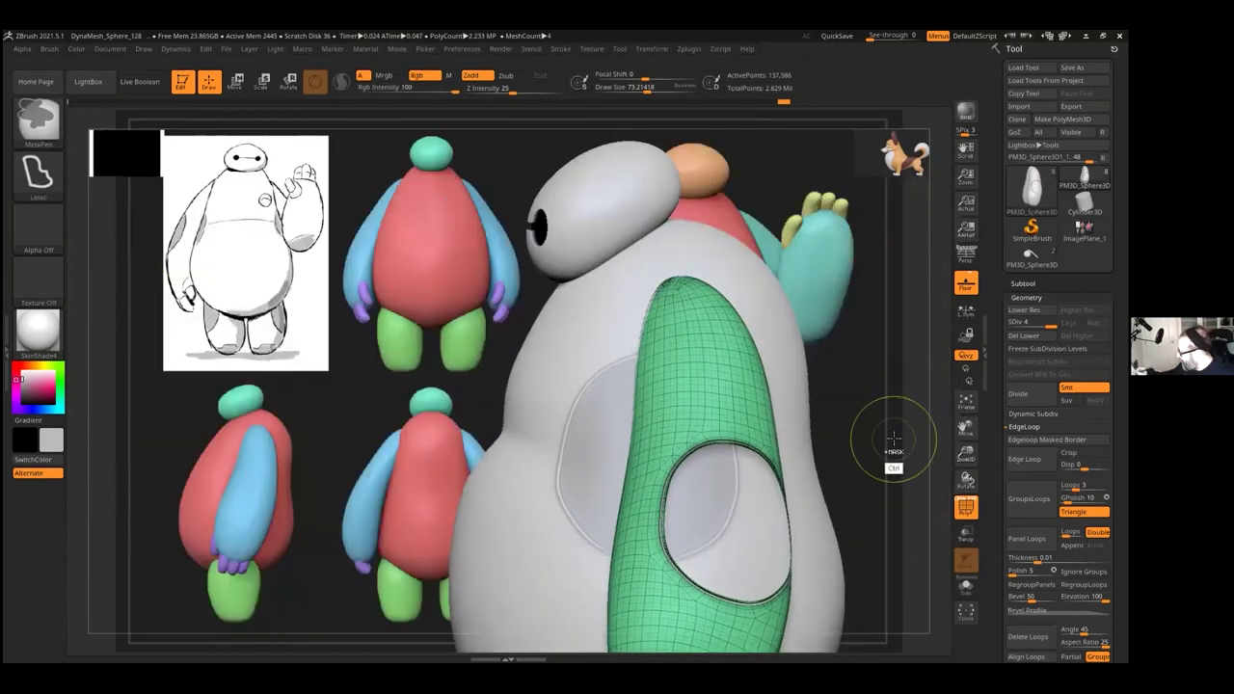
pyautogui.keyDown('ctrl'); pyautogui.click(914, 414); pyautogui.keyUp('ctrl')
pyautogui.moveTo(899, 469); pyautogui.dragTo(855, 484, button='right')
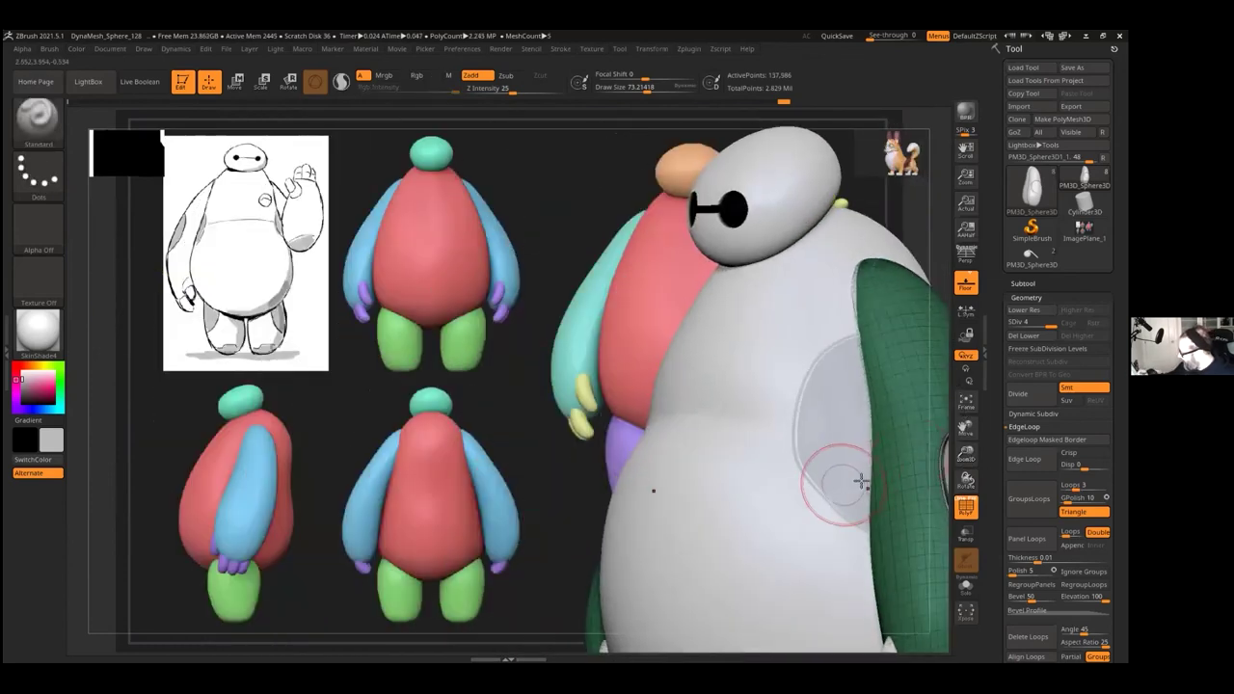
pyautogui.press('f')
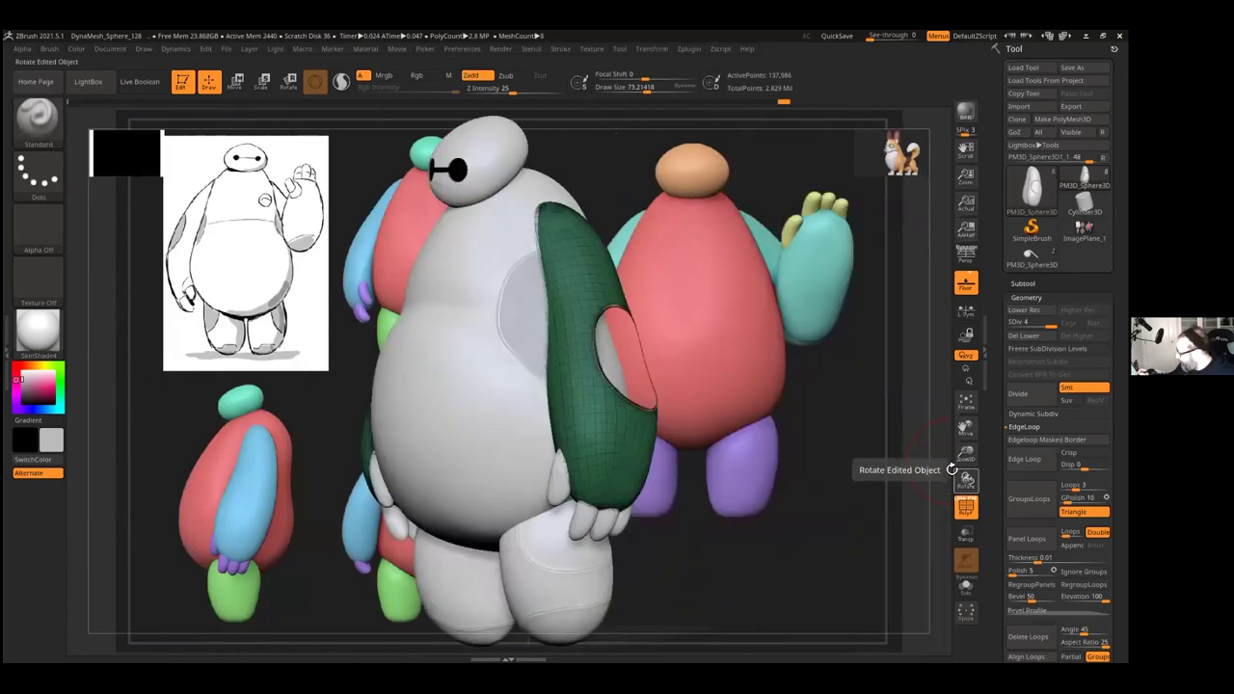
pyautogui.keyDown('ctrl'); pyautogui.keyDown('shift'); pyautogui.click(912, 463); pyautogui.keyUp('shift'); pyautogui.keyUp('ctrl')
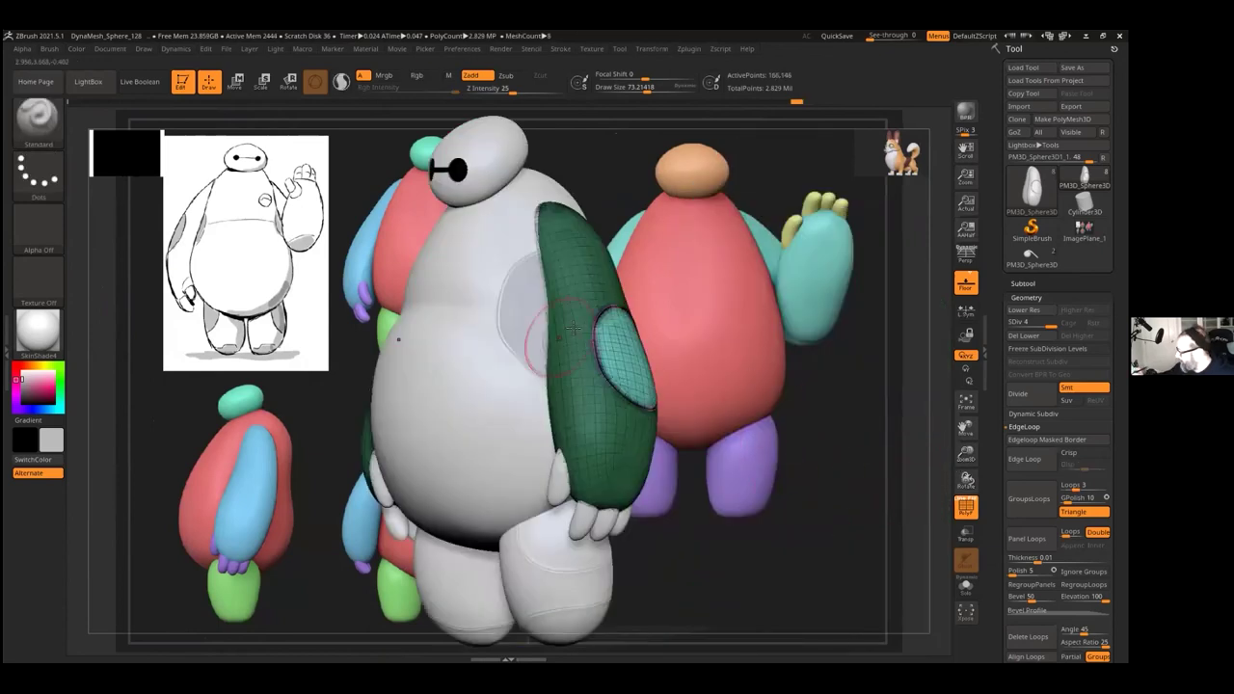
# Step: Fill the arms' unmasked patches with grey (RGB 186, 186, 186), hide the polyframe and clear the mask
pyautogui.click(79, 48)
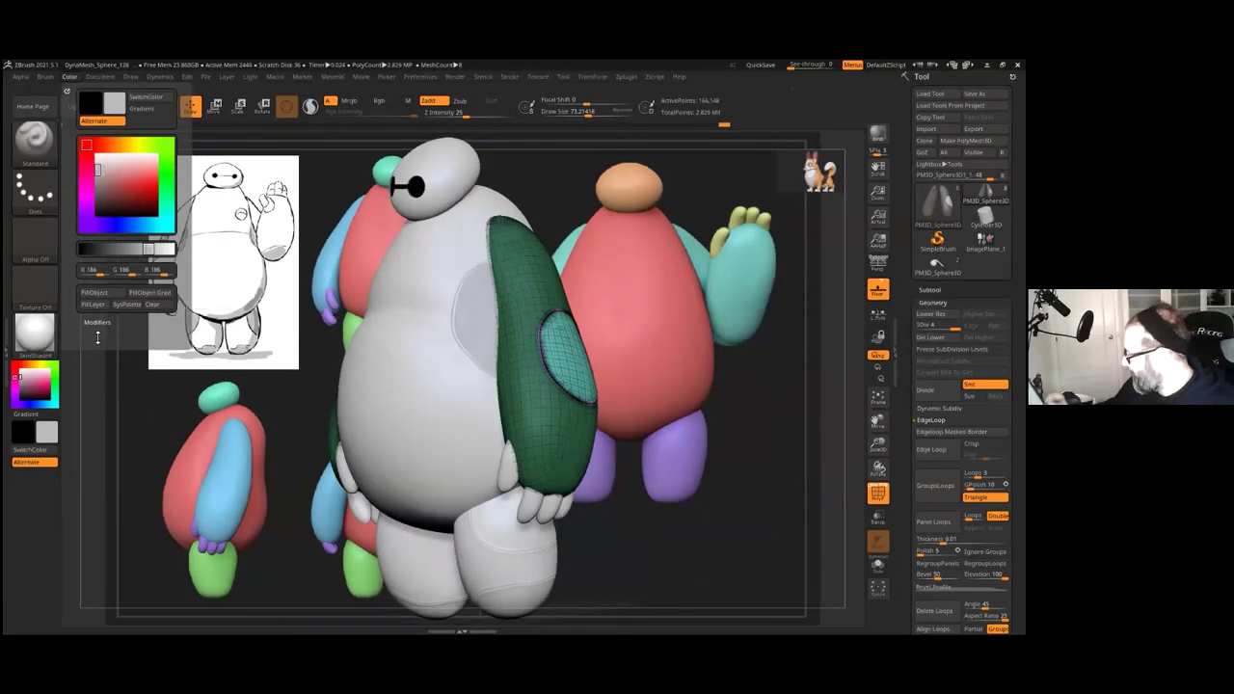
pyautogui.hotkey('shift', 'f')
pyautogui.moveTo(772, 511); pyautogui.dragTo(772, 512)
pyautogui.keyDown('ctrl'); pyautogui.moveTo(778, 456); pyautogui.dragTo(775, 495); pyautogui.keyUp('ctrl')
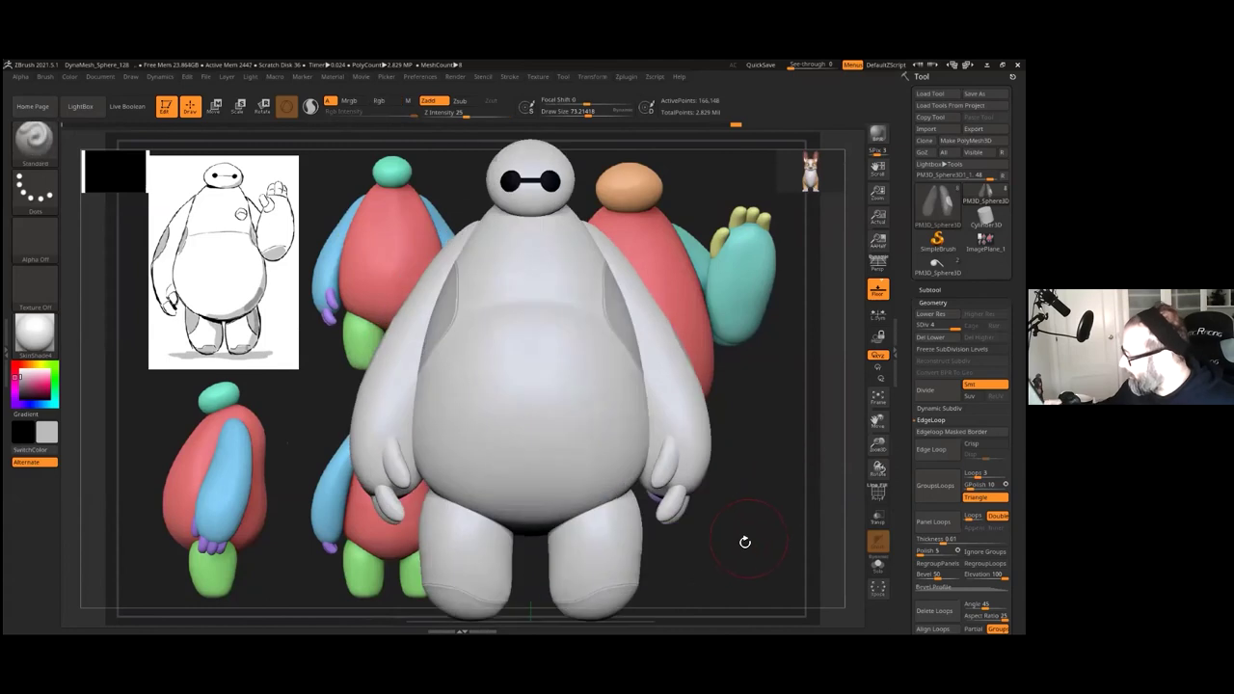
# Step: Select the legs, show their polyframe, isolate the hip and foot patches and invert the visibility to hide those patches
pyautogui.moveTo(743, 540); pyautogui.dragTo(642, 556)
pyautogui.keyDown('alt'); pyautogui.click(592, 520); pyautogui.keyUp('alt')
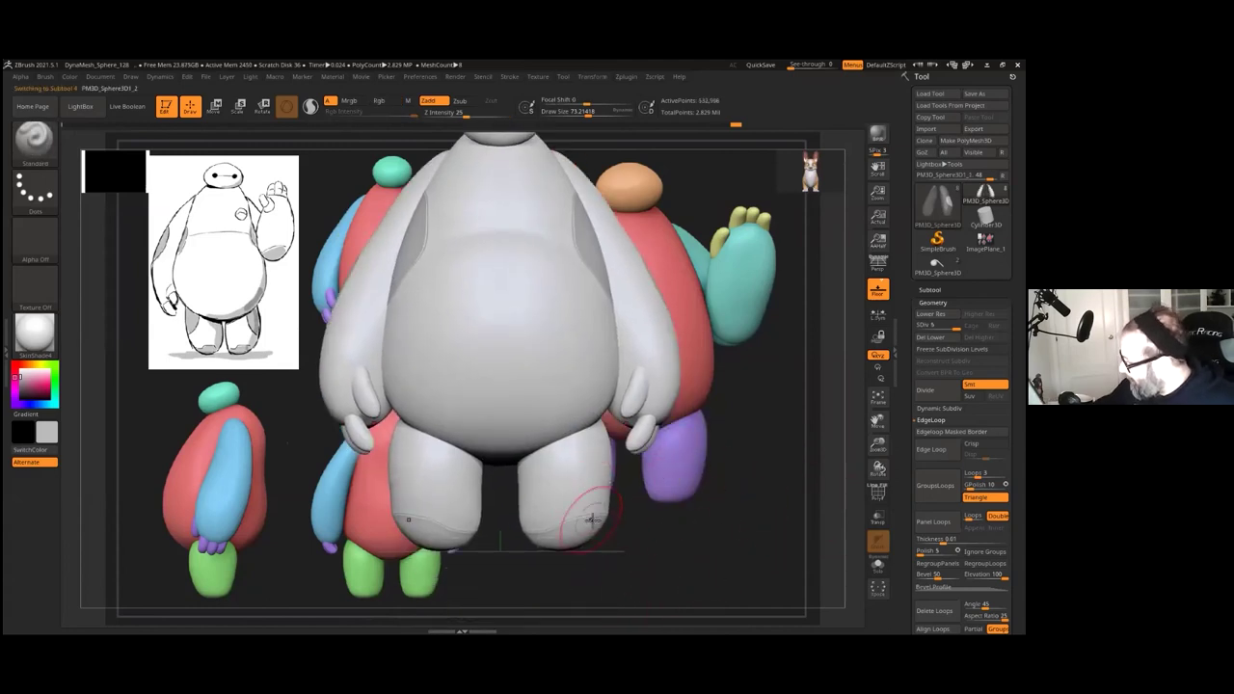
pyautogui.hotkey('shift', 'f')
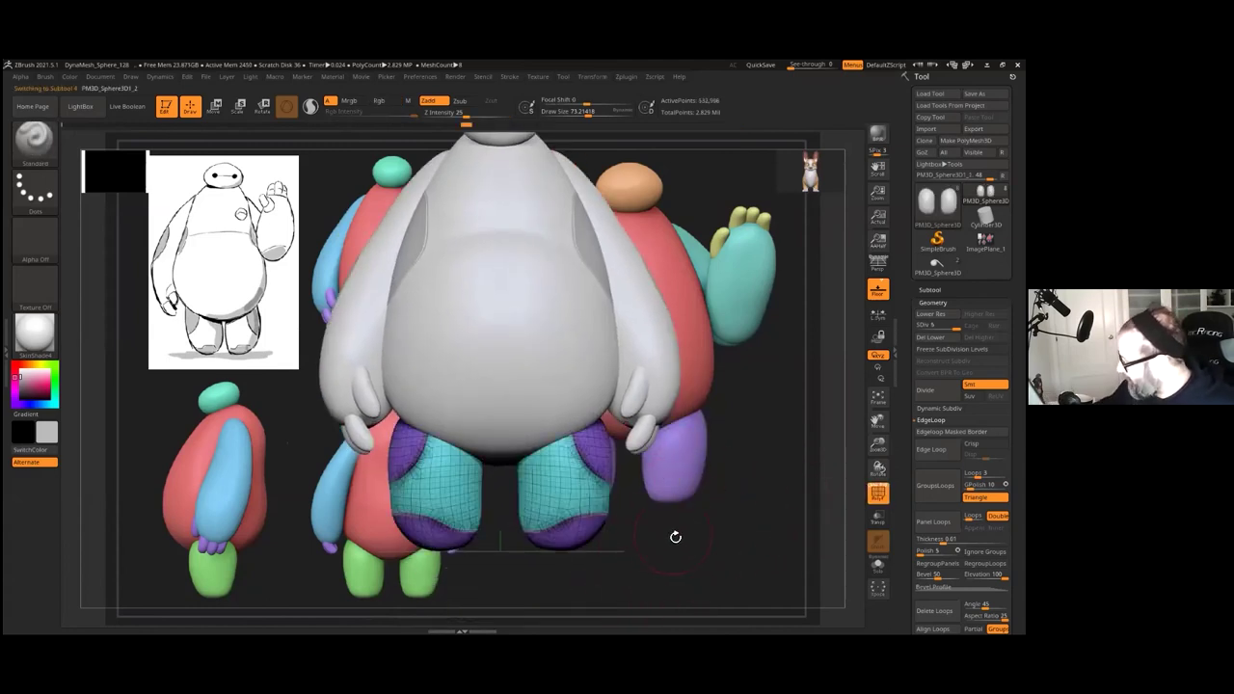
pyautogui.moveTo(878, 445); pyautogui.dragTo(752, 508)
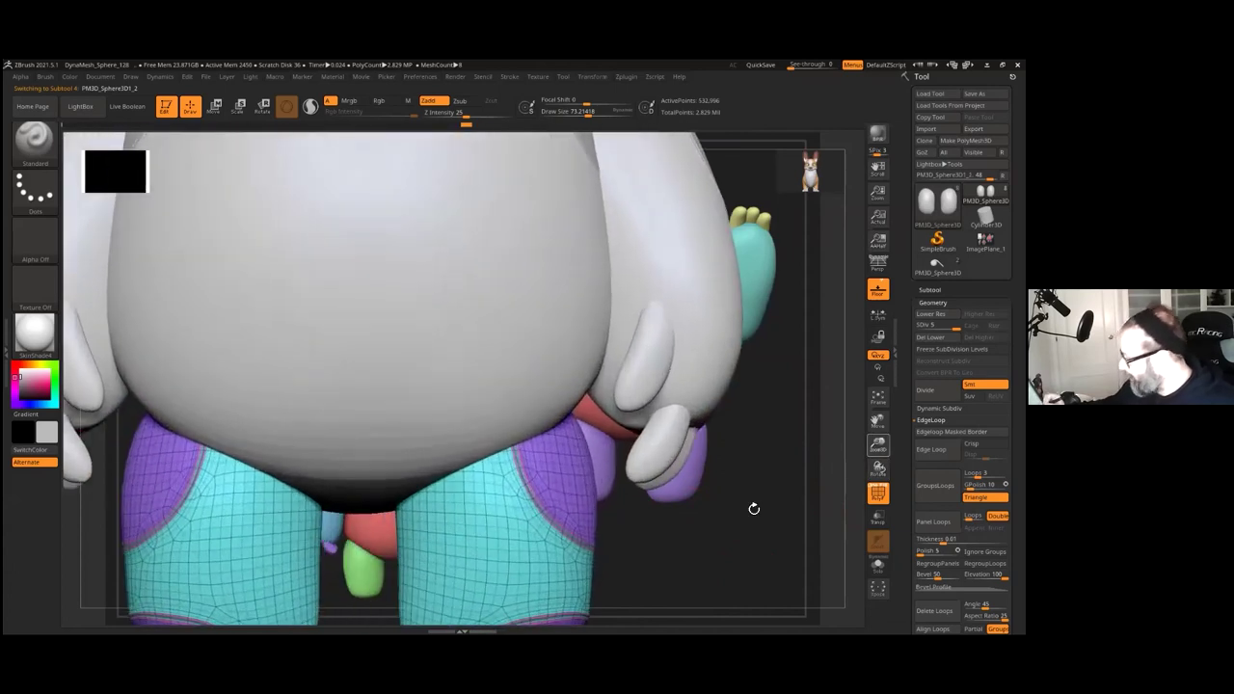
pyautogui.keyDown('ctrl'); pyautogui.keyDown('shift'); pyautogui.click(554, 485); pyautogui.keyUp('shift'); pyautogui.keyUp('ctrl')
pyautogui.moveTo(695, 553); pyautogui.dragTo(686, 481)
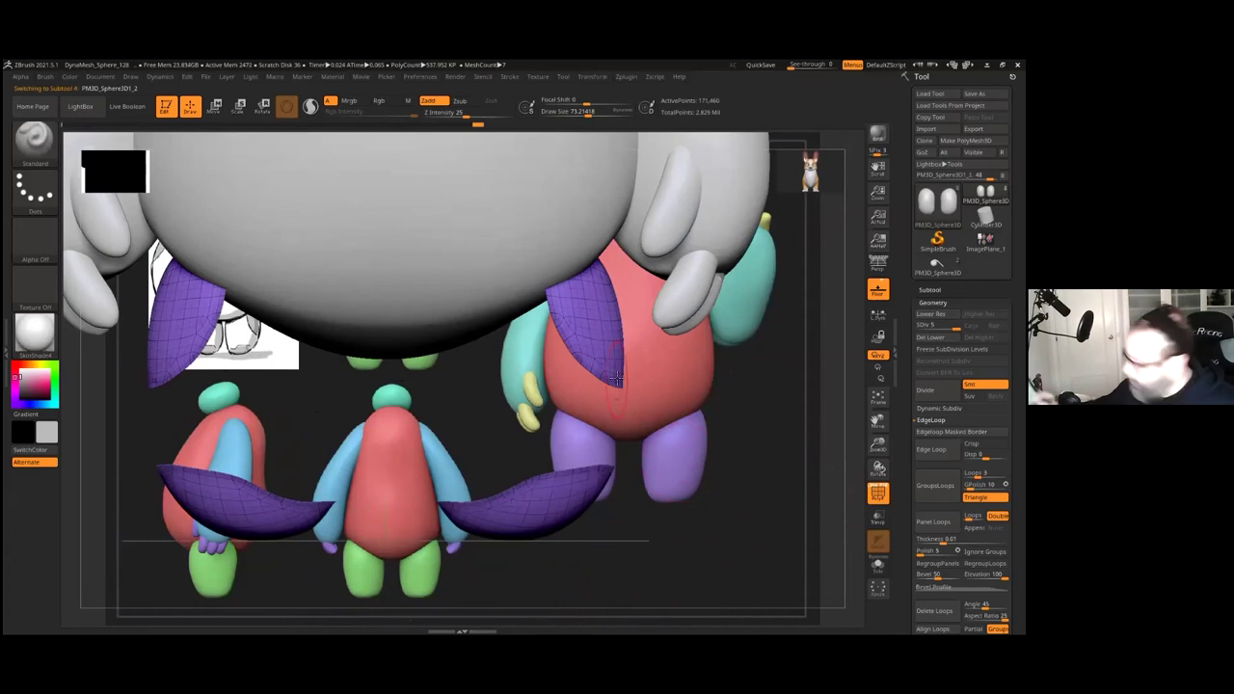
pyautogui.keyDown('ctrl'); pyautogui.keyDown('shift'); pyautogui.moveTo(723, 389); pyautogui.dragTo(766, 463); pyautogui.keyUp('shift'); pyautogui.keyUp('ctrl')
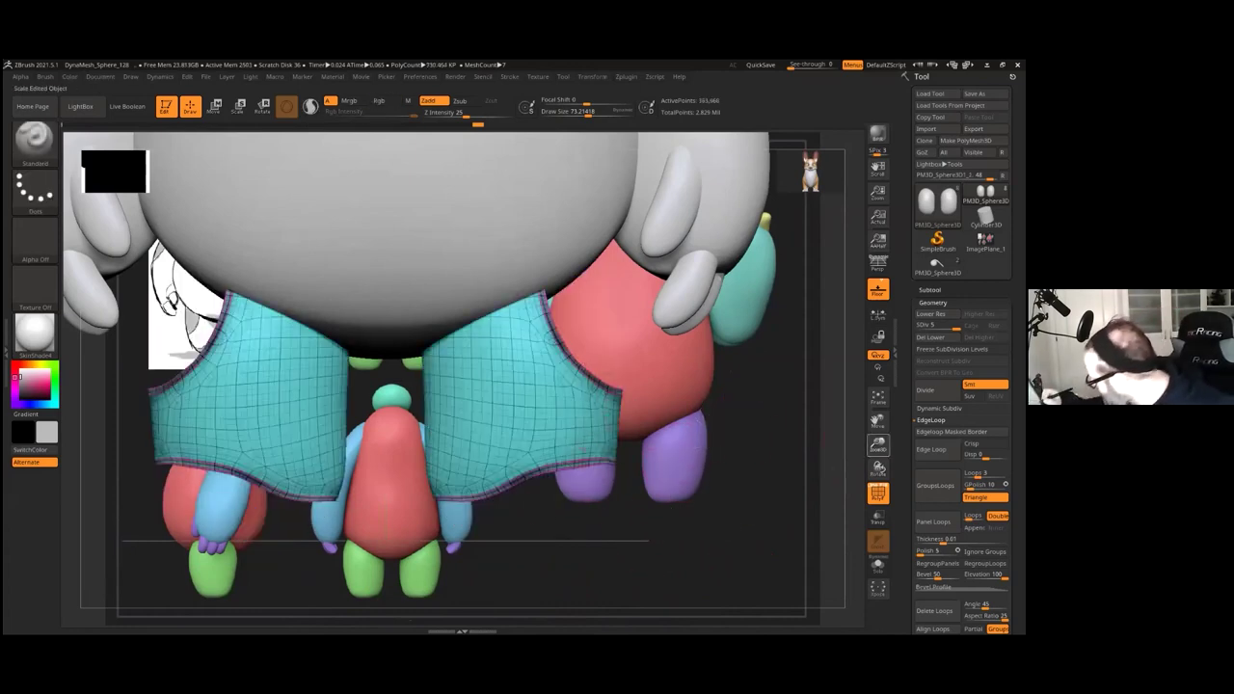
# Step: Hide the legs' seam loops, mask the remaining leg surface and restore the full legs
pyautogui.keyDown('ctrl'); pyautogui.moveTo(582, 450); pyautogui.dragTo(581, 411, button='right'); pyautogui.keyUp('ctrl')
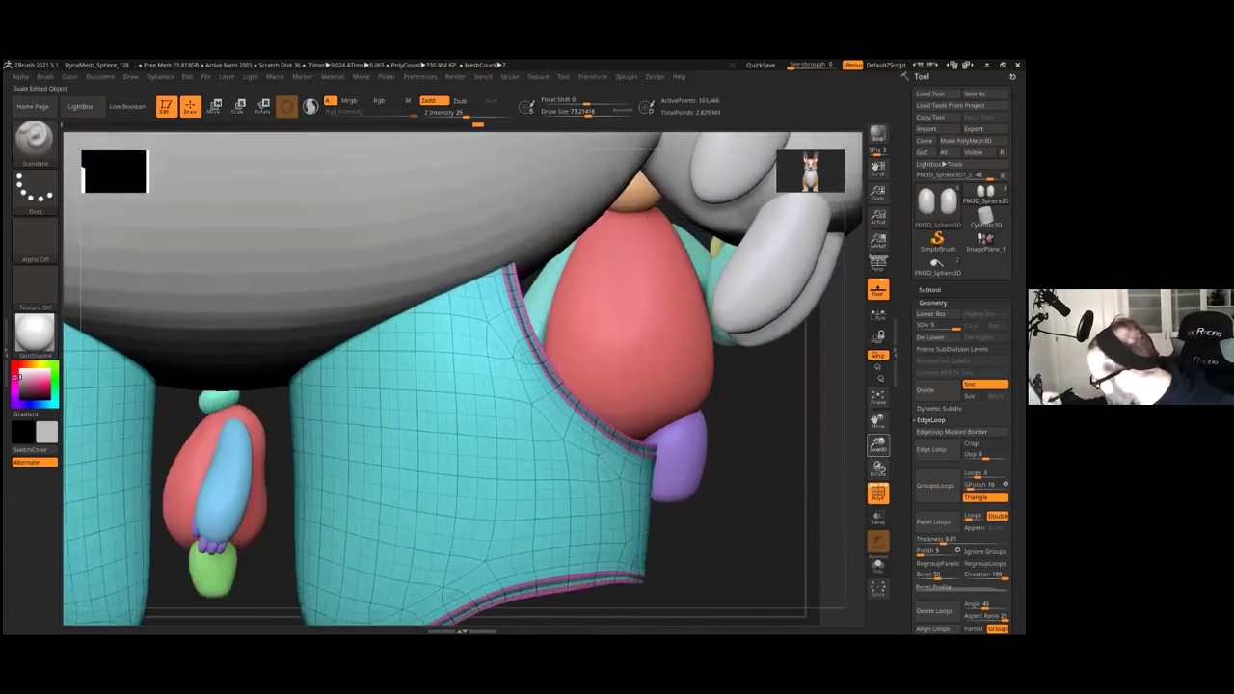
pyautogui.keyDown('ctrl'); pyautogui.keyDown('alt'); pyautogui.keyDown('shift'); pyautogui.click(583, 424); pyautogui.keyUp('shift'); pyautogui.keyUp('alt'); pyautogui.keyUp('ctrl')
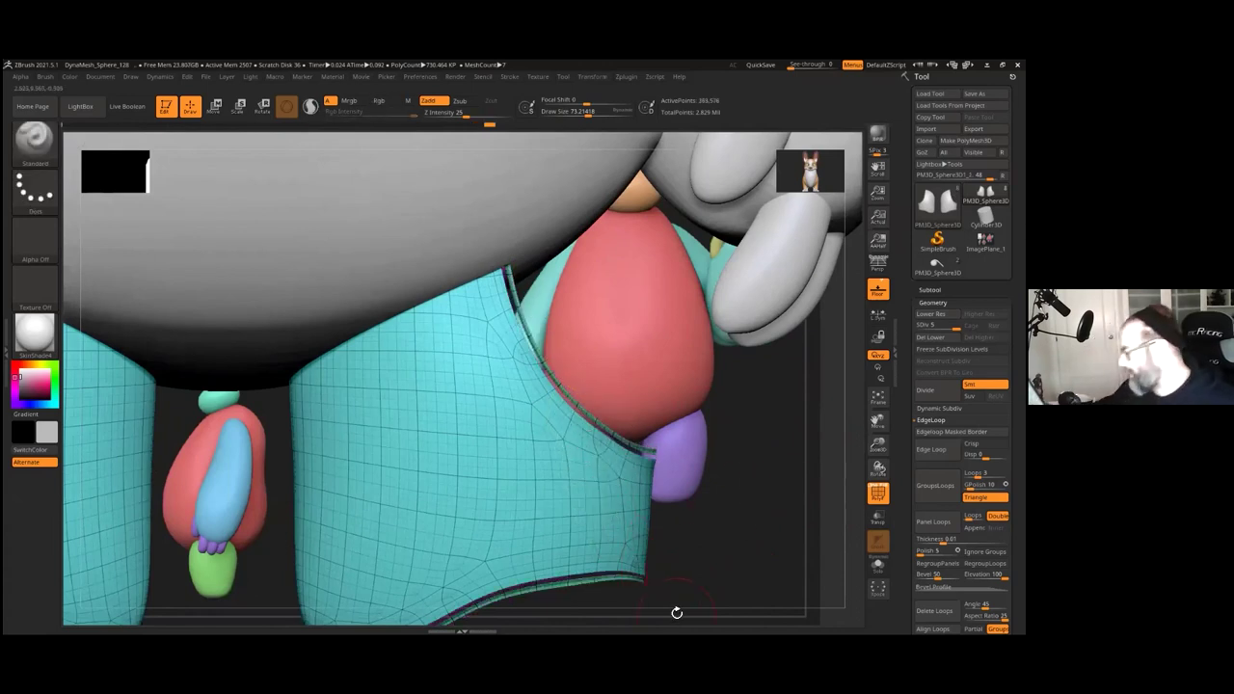
pyautogui.keyDown('ctrl'); pyautogui.click(765, 500); pyautogui.keyUp('ctrl')
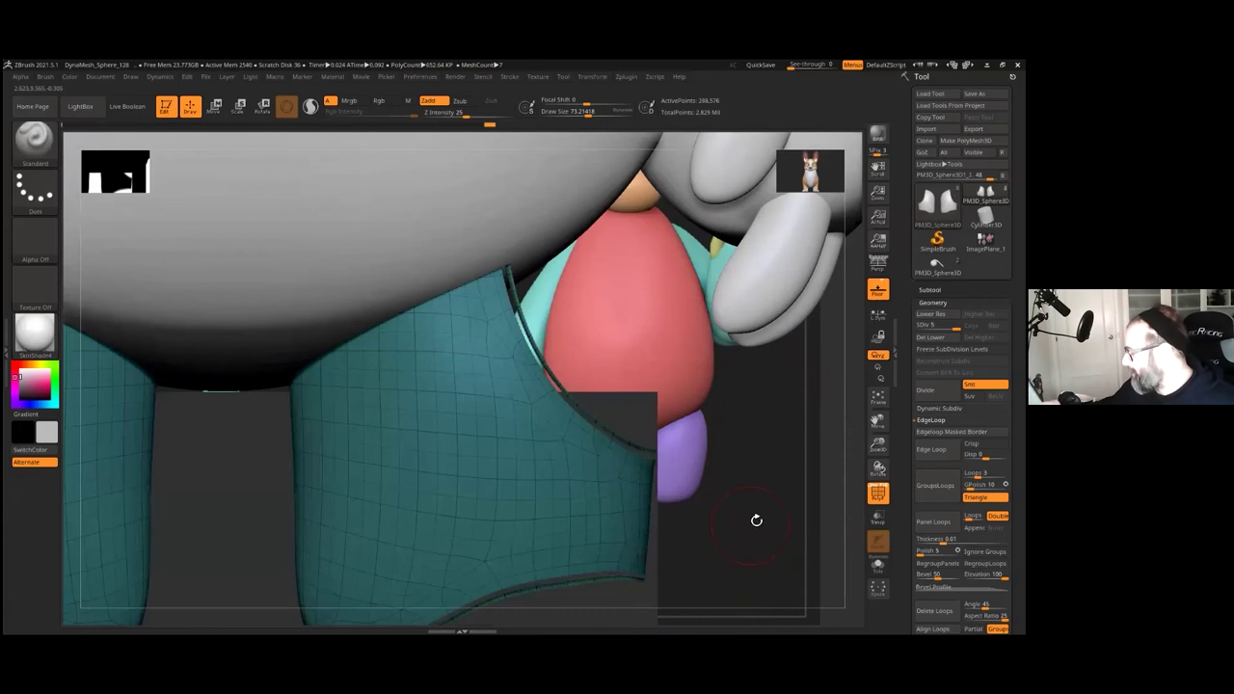
pyautogui.keyDown('ctrl'); pyautogui.keyDown('shift'); pyautogui.click(772, 503); pyautogui.keyUp('shift'); pyautogui.keyUp('ctrl')
# Step: Fill the legs' unmasked hip and foot patches with the same darker grey, hide the polyframe and clear the mask
pyautogui.moveTo(878, 445); pyautogui.dragTo(831, 371)
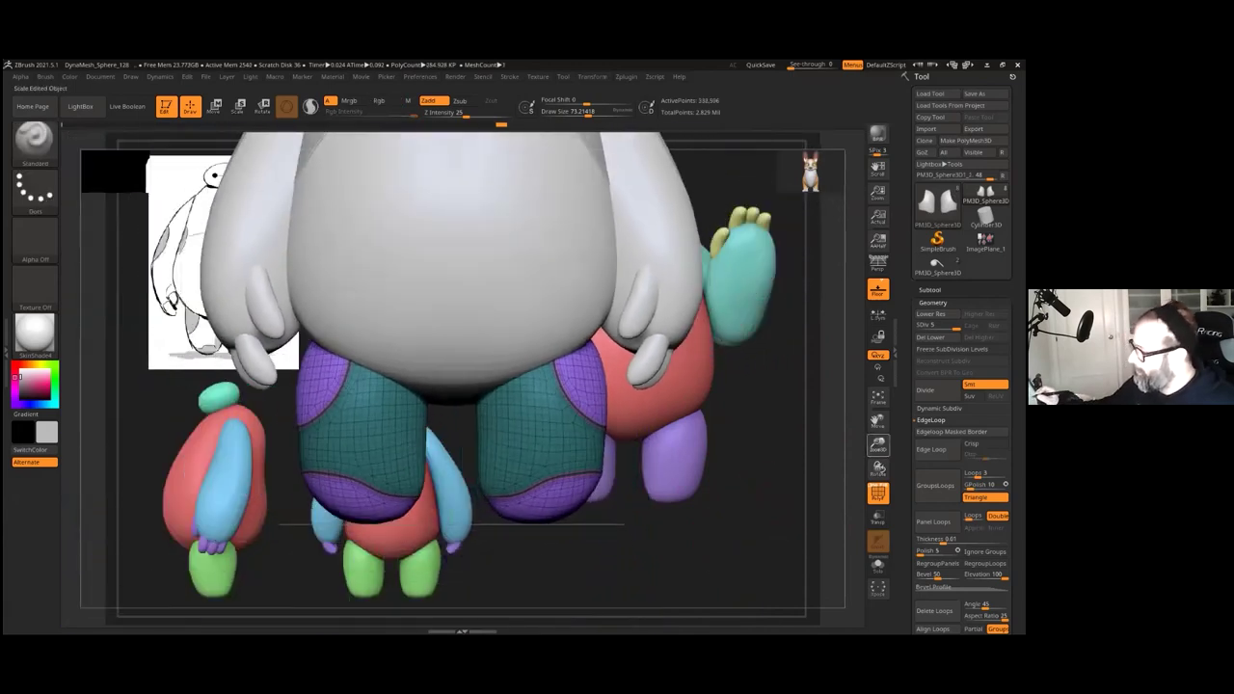
pyautogui.click(71, 77)
pyautogui.click(106, 292)
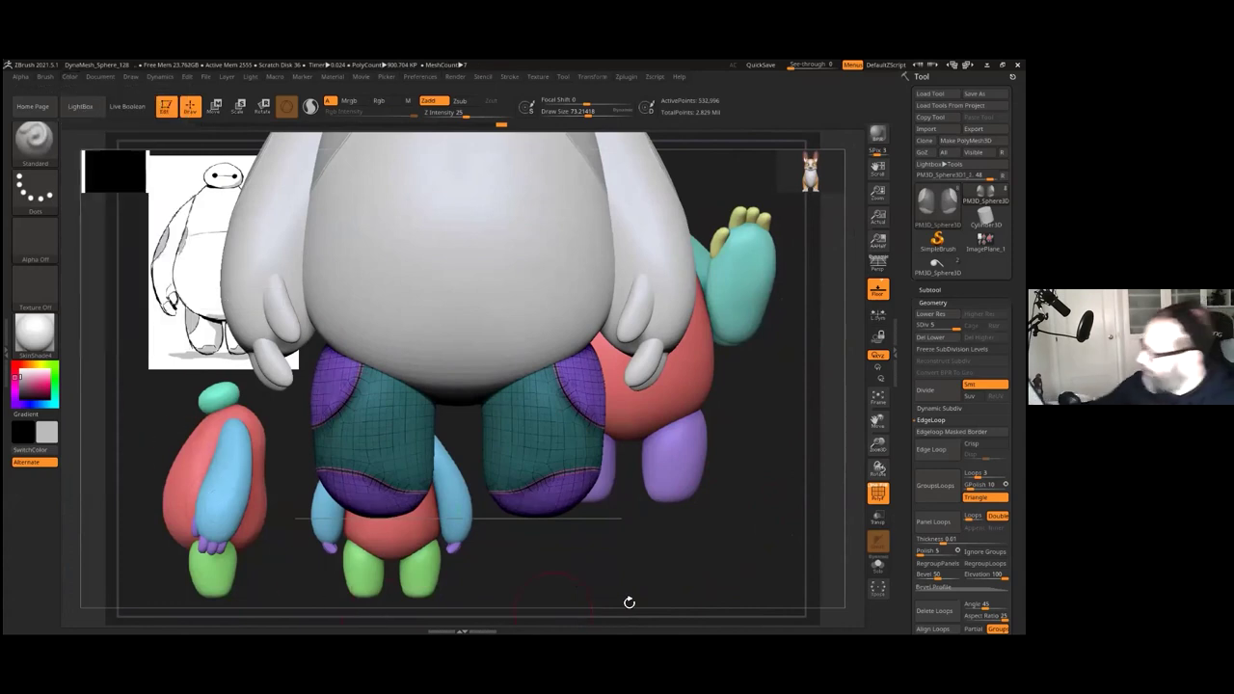
pyautogui.hotkey('shift', 'f')
pyautogui.moveTo(877, 445); pyautogui.dragTo(813, 472)
pyautogui.moveTo(763, 421)
pyautogui.keyDown('ctrl'); pyautogui.mouseDown()
pyautogui.moveTo(760, 486)
pyautogui.moveTo(730, 524)
pyautogui.moveTo(694, 514)
pyautogui.moveTo(725, 492)
pyautogui.moveTo(655, 493)
pyautogui.moveTo(736, 495)
pyautogui.moveTo(705, 507)
pyautogui.mouseUp(); pyautogui.keyUp('ctrl')
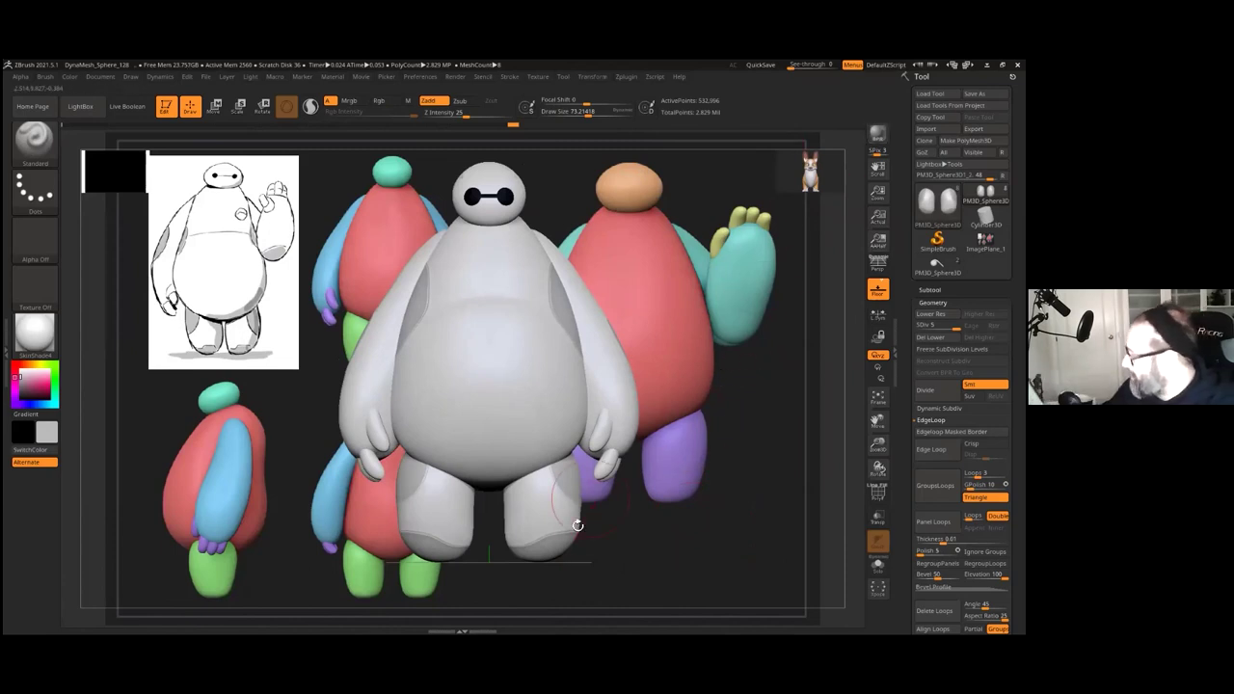
# Step: Render the whole coloured character with Best Preview Render and return to the editing view
pyautogui.keyDown('alt'); pyautogui.moveTo(688, 458); pyautogui.dragTo(751, 491); pyautogui.keyUp('alt')
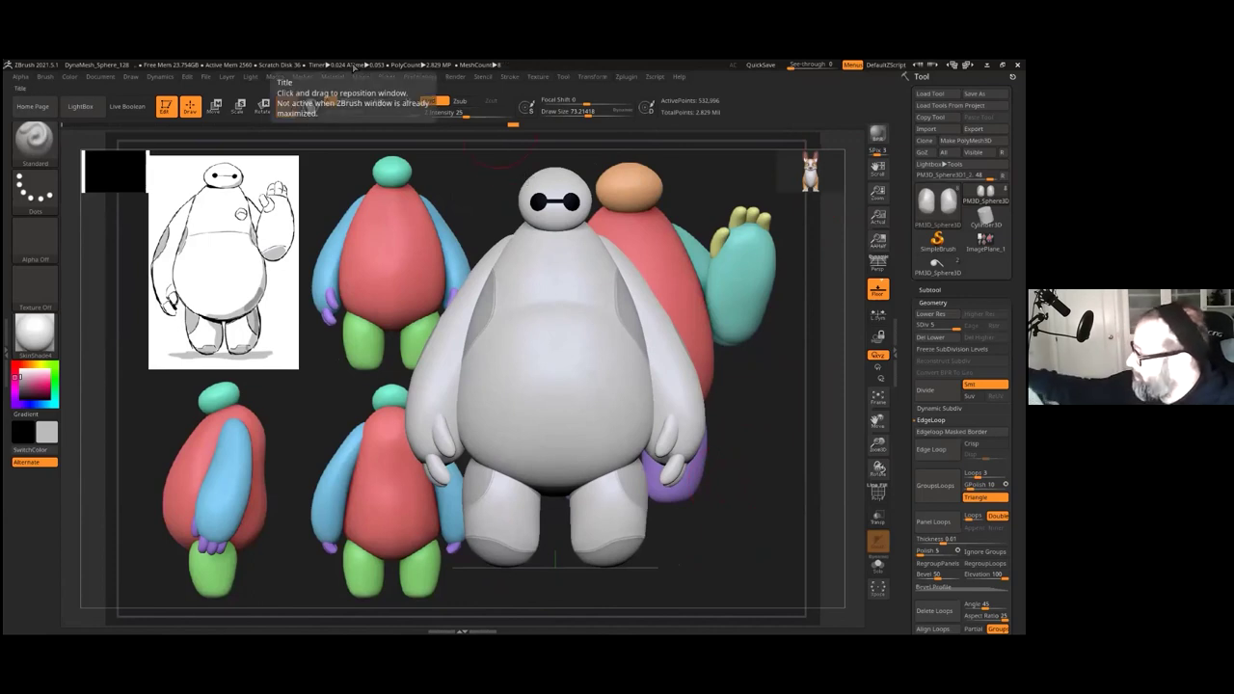
pyautogui.click(456, 77)
pyautogui.moveTo(759, 359); pyautogui.dragTo(768, 409)
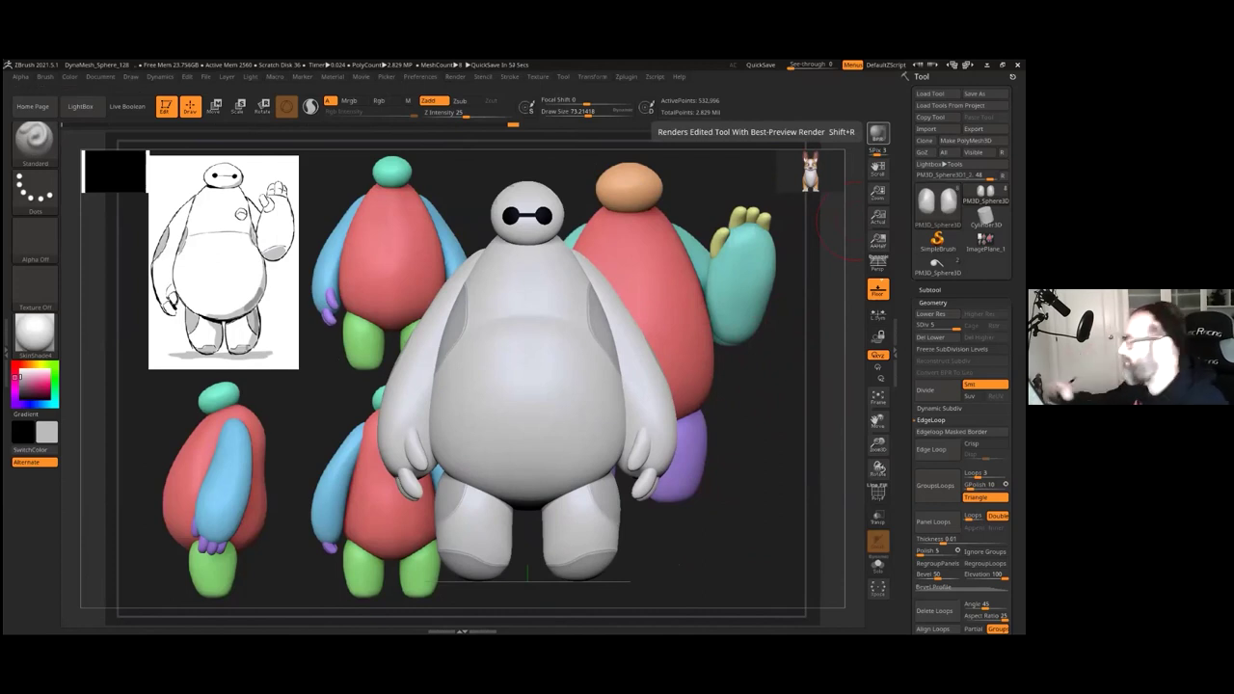
pyautogui.click(878, 132)
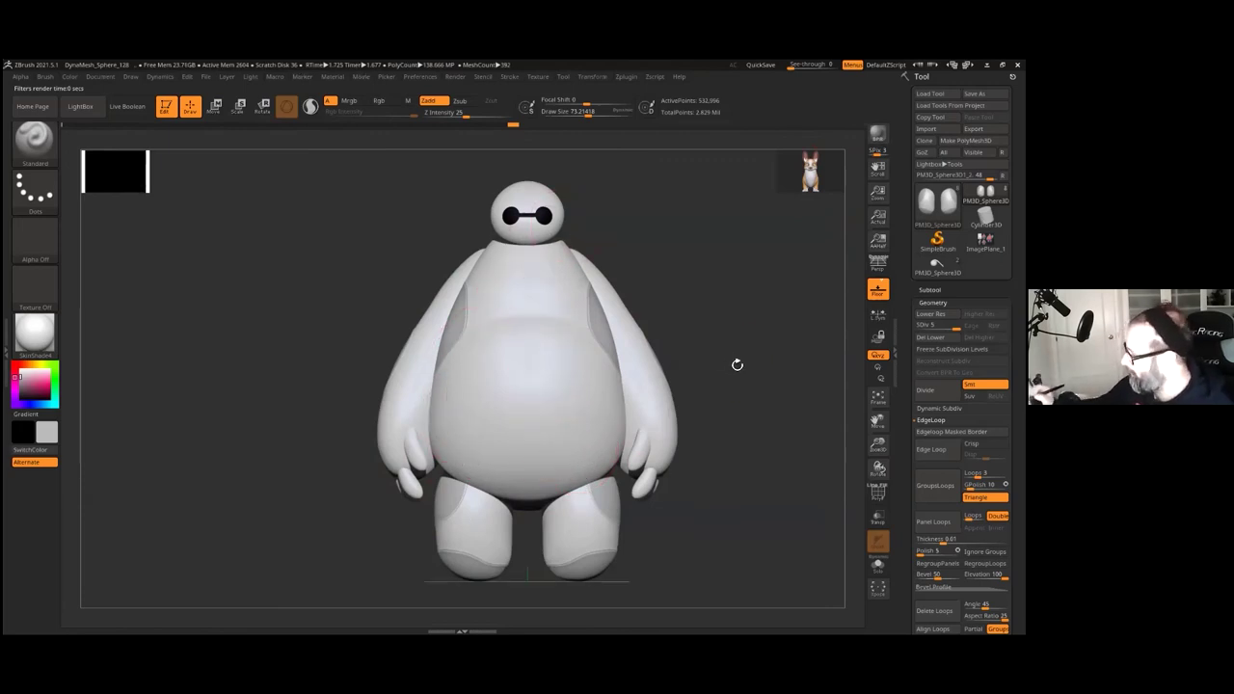
pyautogui.hotkey('shift', 'z')
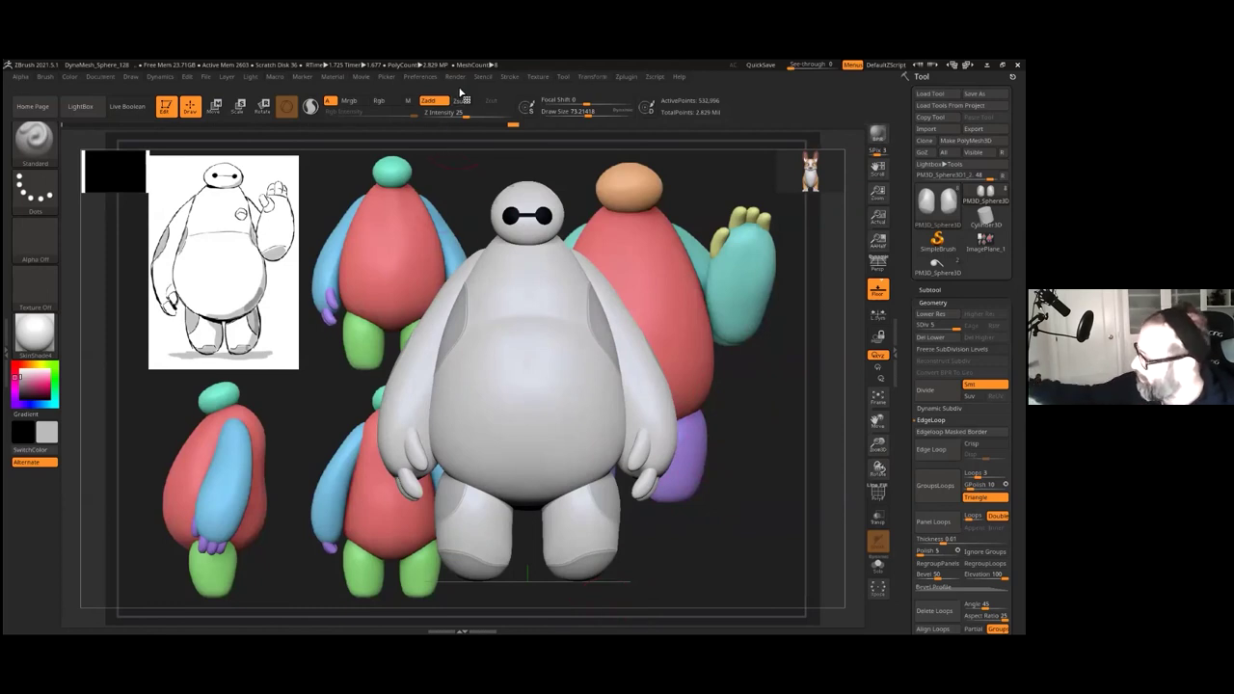
# Step: Expand the BPR Shadow render settings and look over the material options
pyautogui.click(457, 77)
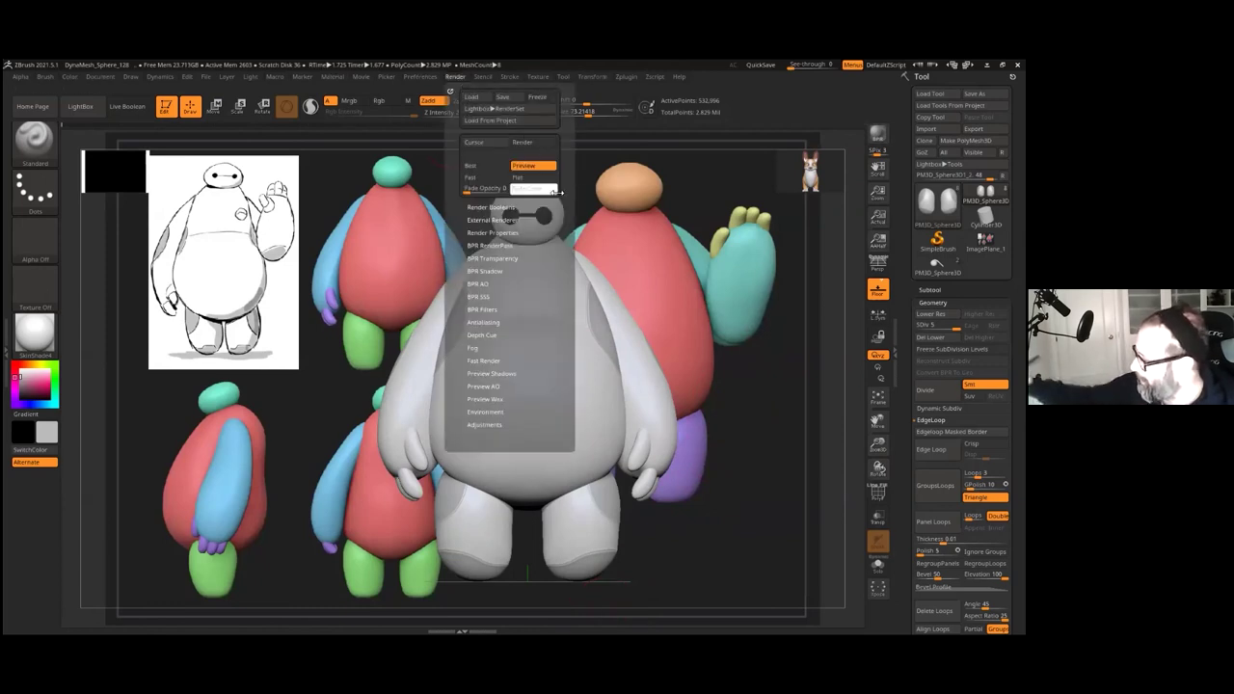
pyautogui.click(491, 271)
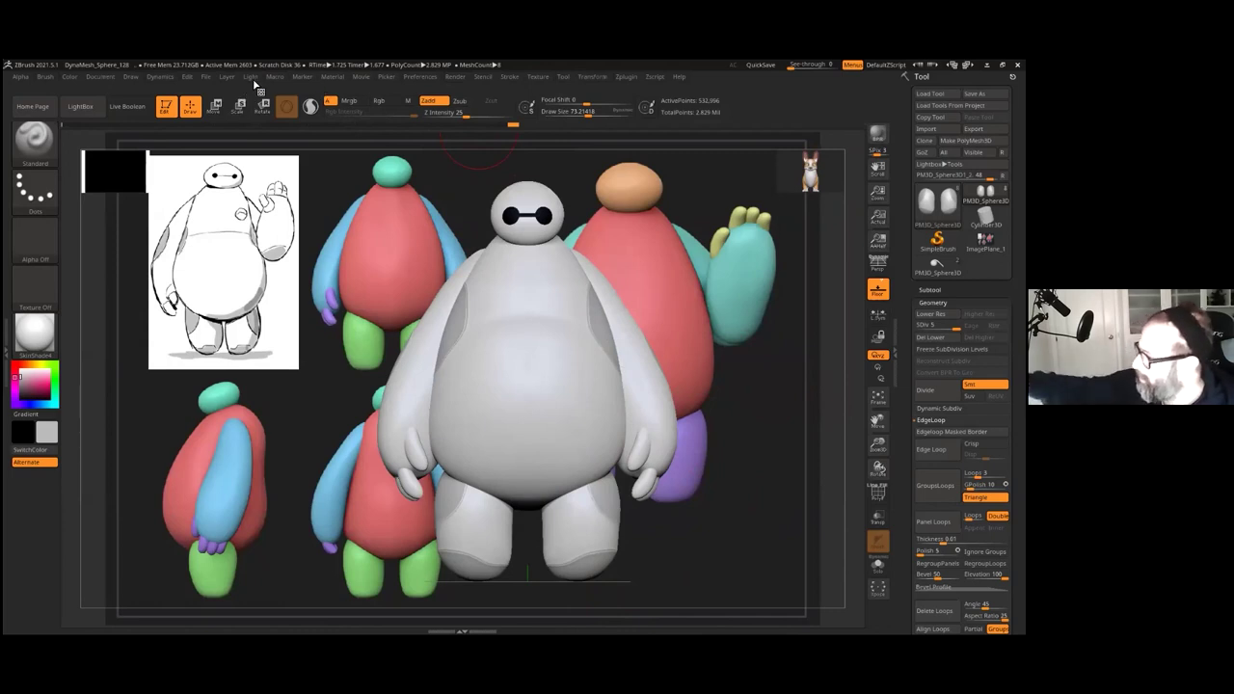
pyautogui.click(335, 77)
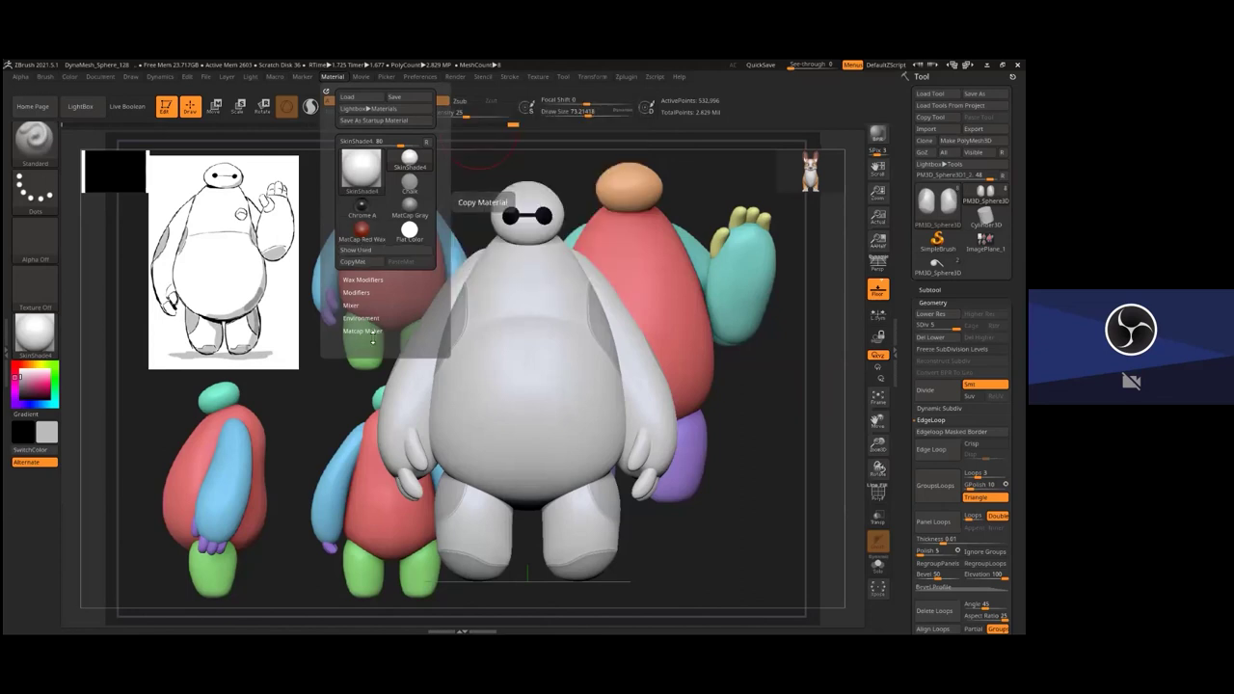
pyautogui.moveTo(658, 273)
pyautogui.keyDown('ctrl'); pyautogui.mouseDown()
pyautogui.moveTo(556, 338)
pyautogui.moveTo(587, 397)
pyautogui.moveTo(728, 409)
pyautogui.mouseUp(); pyautogui.keyUp('ctrl')
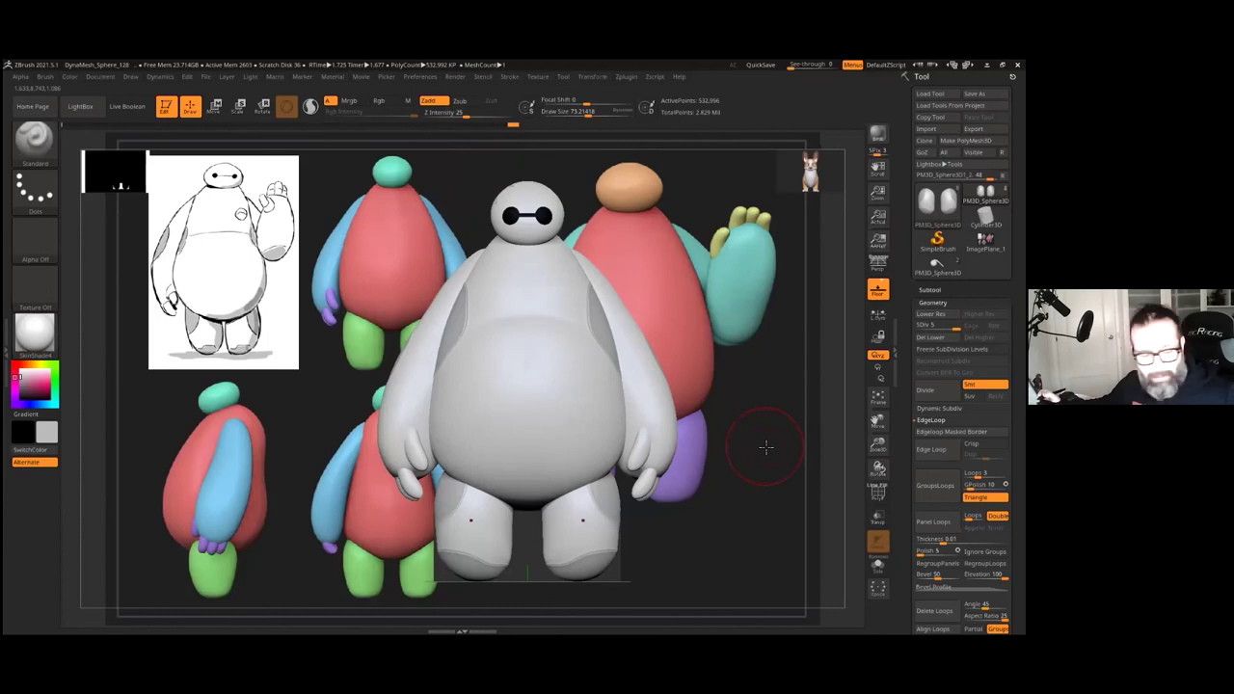
pyautogui.keyDown('alt'); pyautogui.click(565, 428); pyautogui.keyUp('alt')
pyautogui.keyDown('ctrl'); pyautogui.moveTo(688, 312); pyautogui.dragTo(641, 427); pyautogui.keyUp('ctrl')
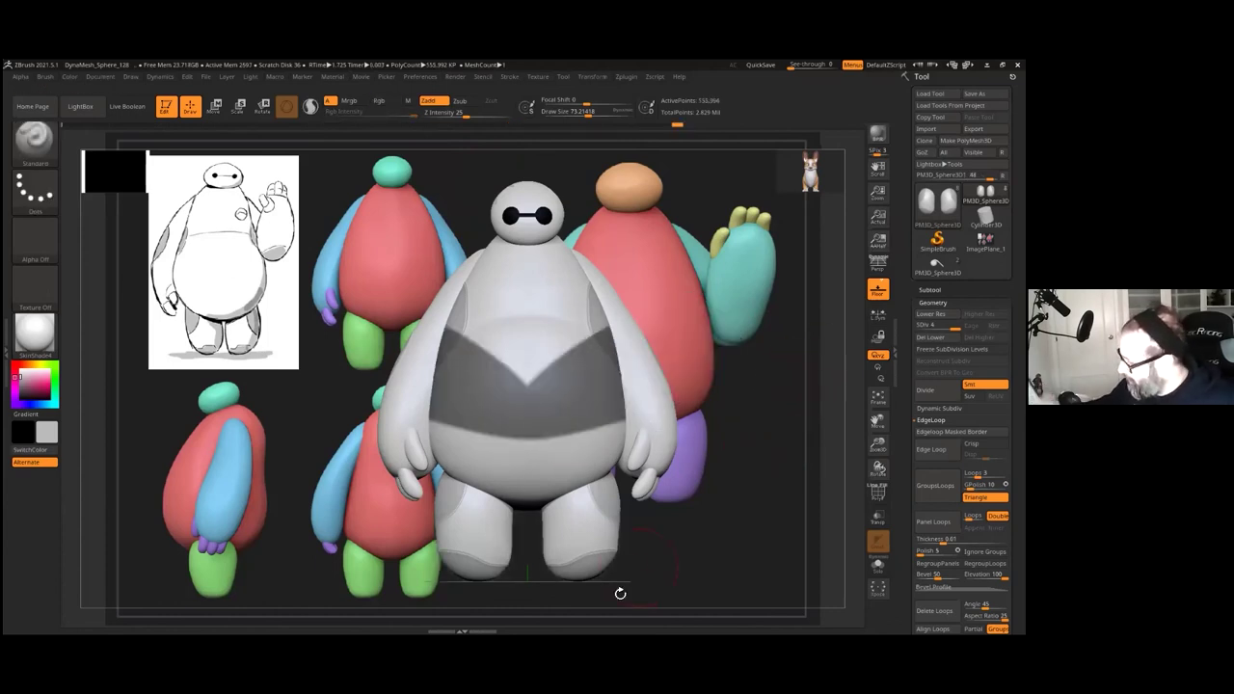
pyautogui.keyDown('ctrl'); pyautogui.moveTo(719, 511); pyautogui.dragTo(730, 523); pyautogui.keyUp('ctrl')
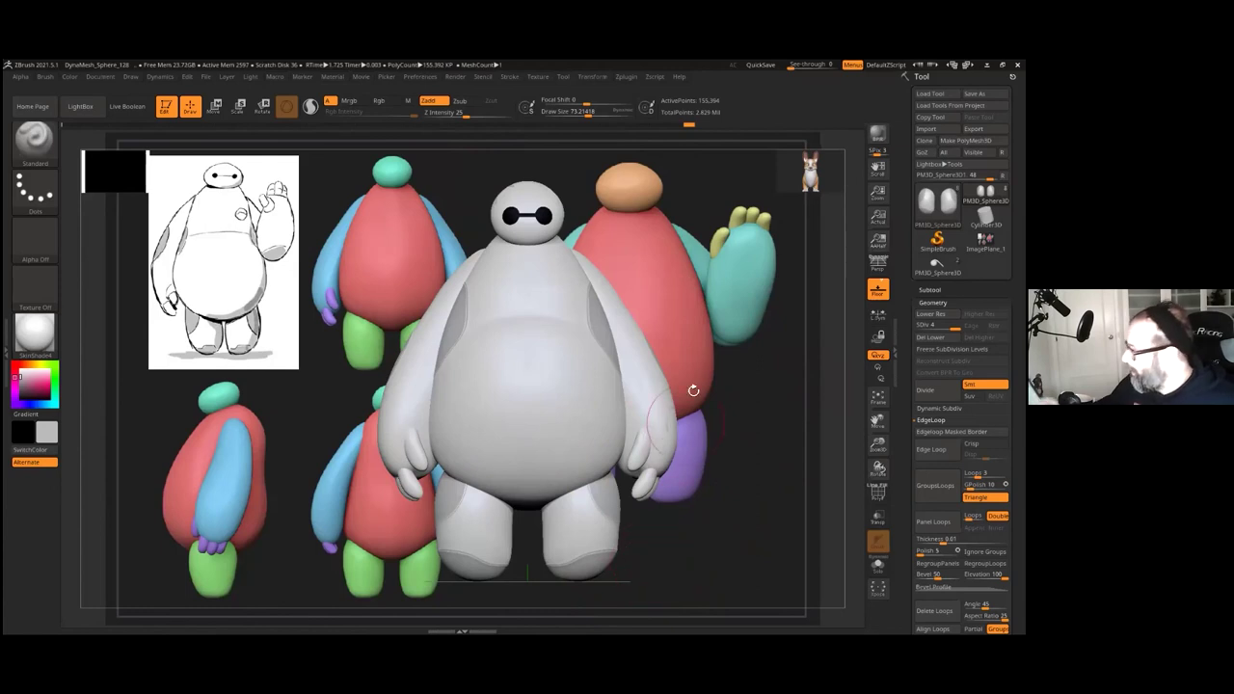
# Step: Review the BPR Shadow settings and the Wax Modifiers of the SkinShade4 material
pyautogui.click(457, 77)
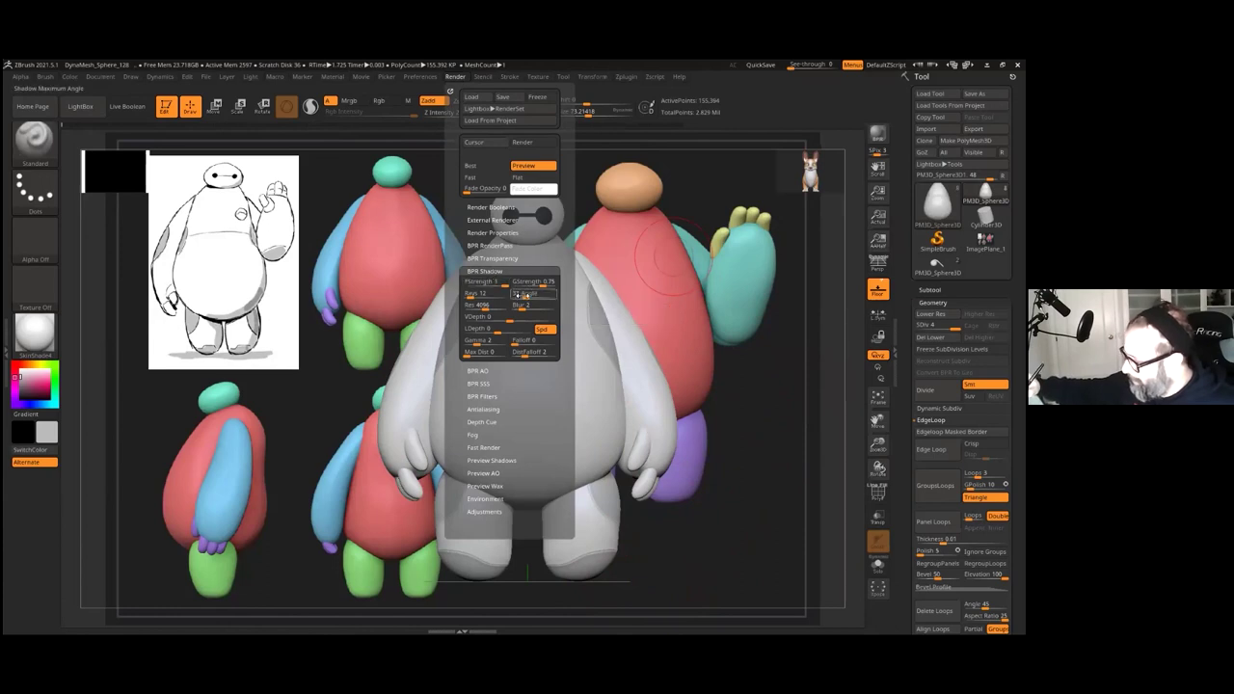
pyautogui.click(331, 77)
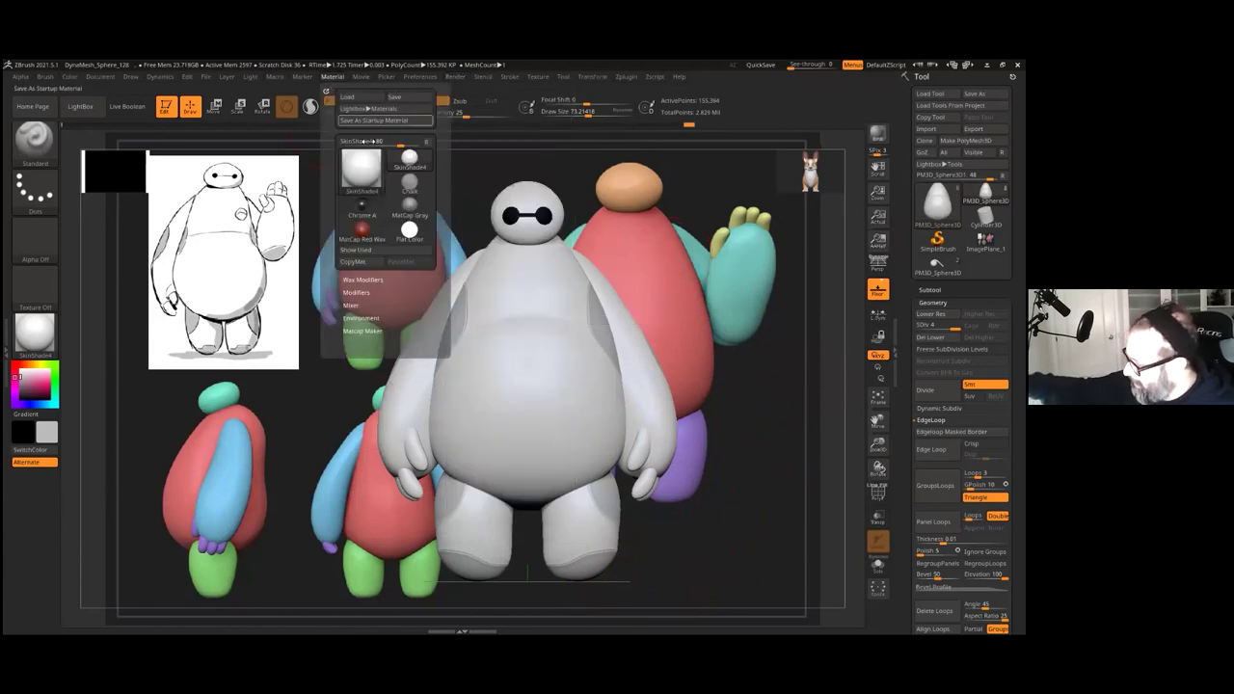
pyautogui.click(355, 279)
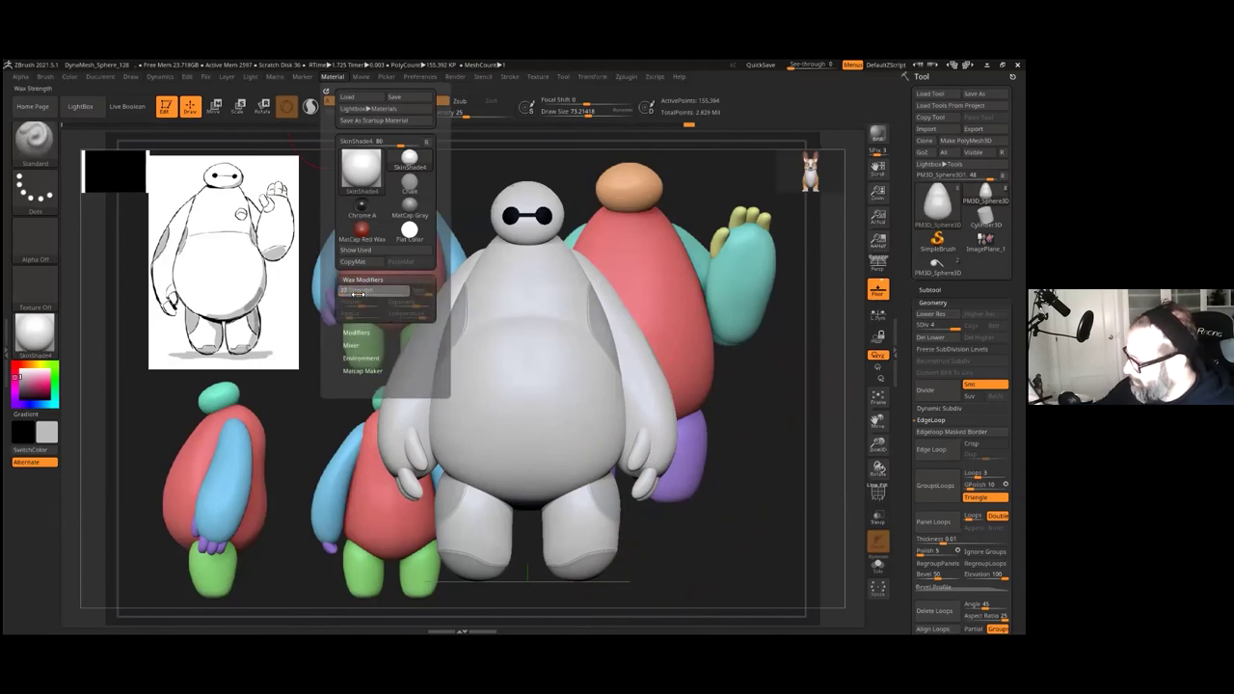
pyautogui.click(358, 294)
pyautogui.click(324, 319)
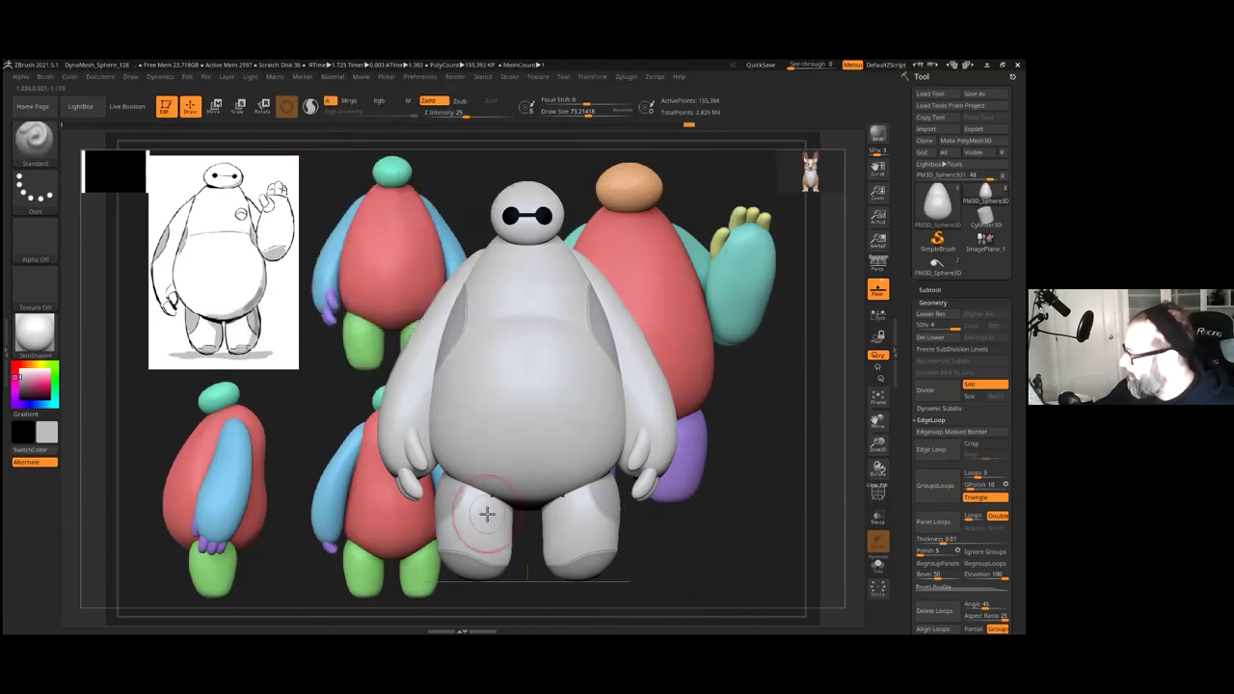
# Step: Reframe the character slightly and run a second Best Preview Render of it
pyautogui.moveTo(761, 389); pyautogui.dragTo(748, 400)
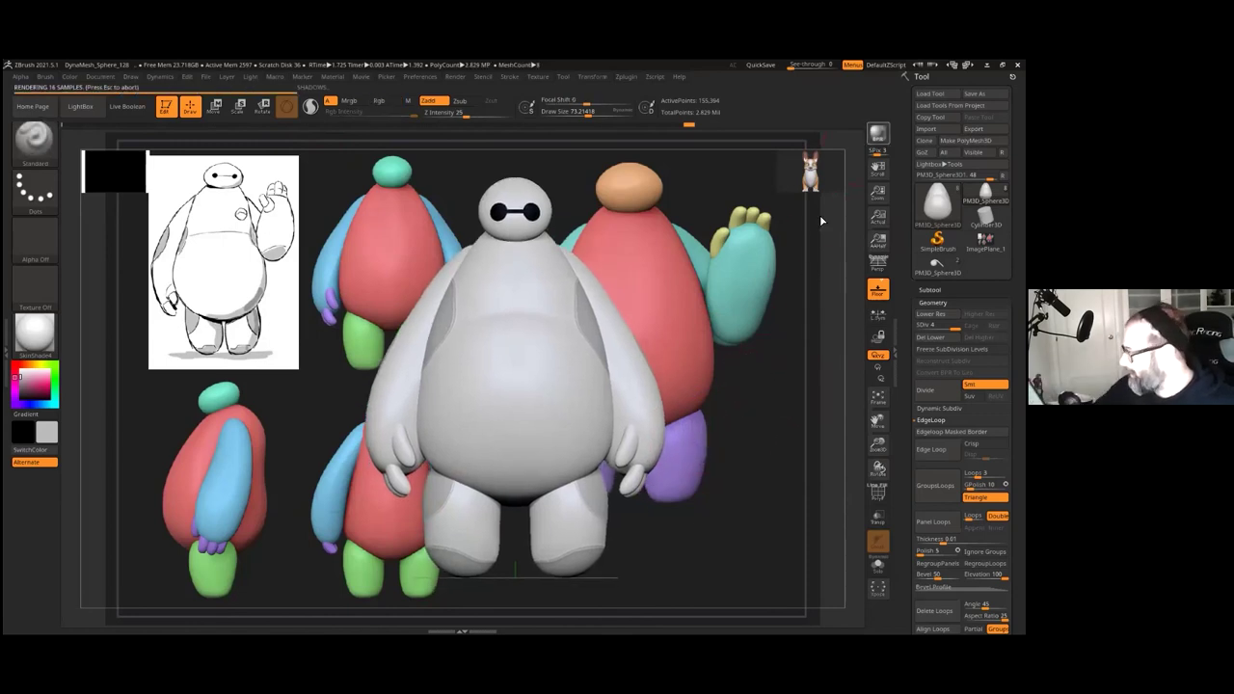
pyautogui.click(822, 215)
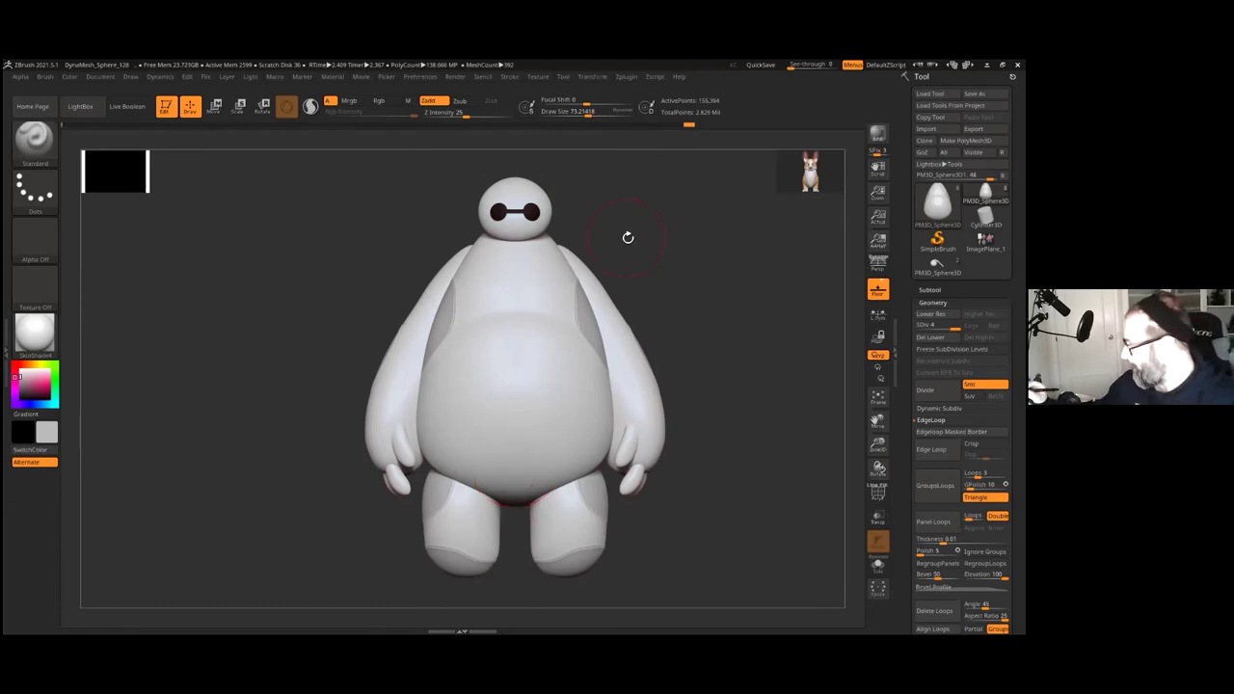
pyautogui.moveTo(657, 249)
pyautogui.mouseDown()
pyautogui.moveTo(719, 248)
pyautogui.moveTo(684, 248)
pyautogui.mouseUp()
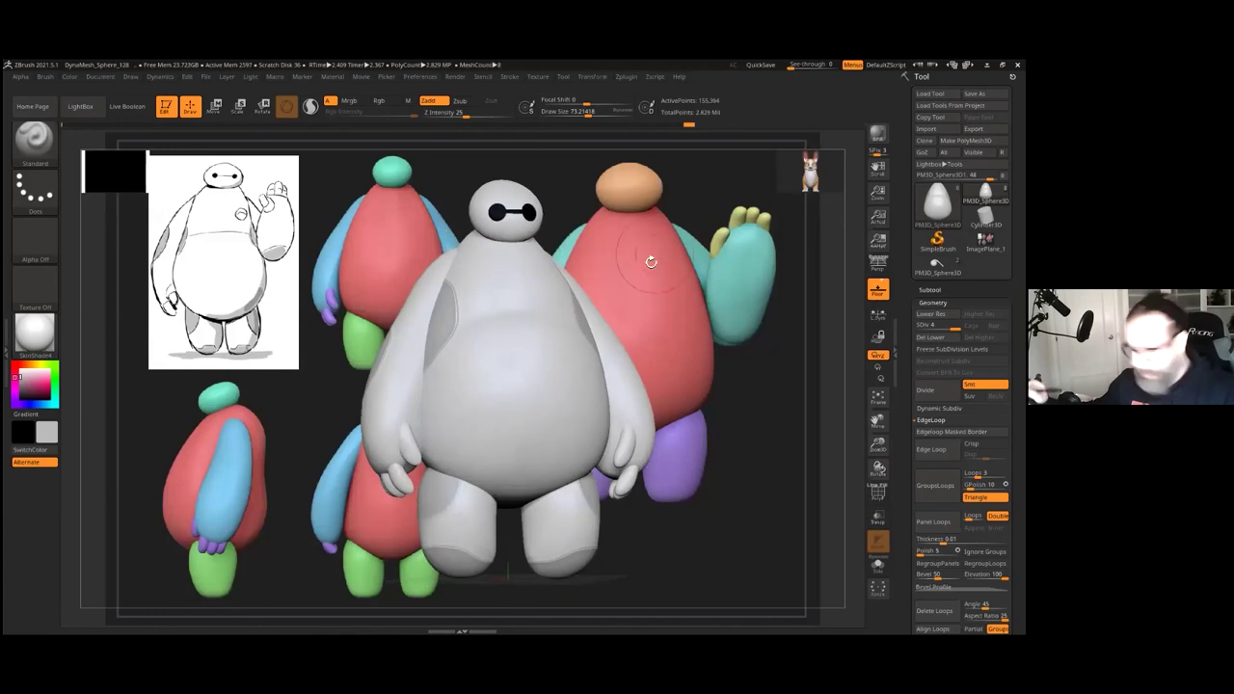
pyautogui.moveTo(684, 326)
pyautogui.keyDown('shift'); pyautogui.mouseDown()
pyautogui.moveTo(709, 389)
pyautogui.moveTo(704, 359)
pyautogui.mouseUp(); pyautogui.keyUp('shift')
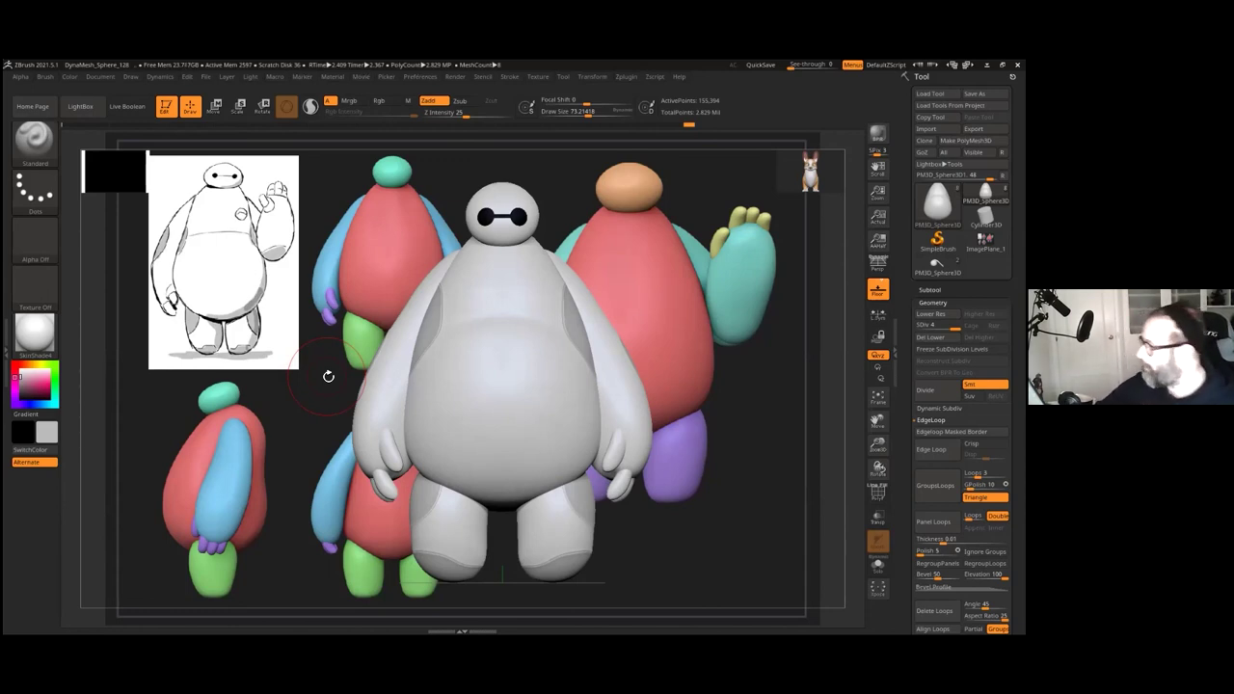
pyautogui.moveTo(681, 209)
pyautogui.mouseDown()
pyautogui.moveTo(699, 208)
pyautogui.moveTo(681, 204)
pyautogui.moveTo(677, 238)
pyautogui.mouseUp()
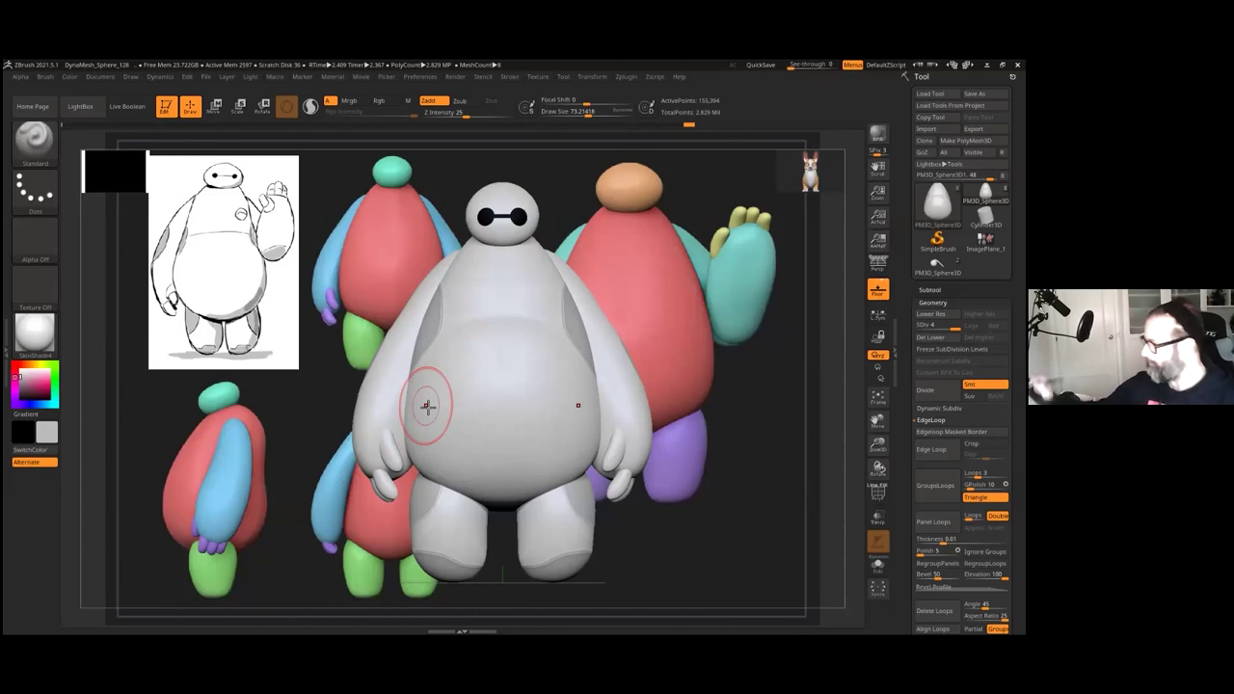
pyautogui.moveTo(562, 190); pyautogui.dragTo(607, 237)
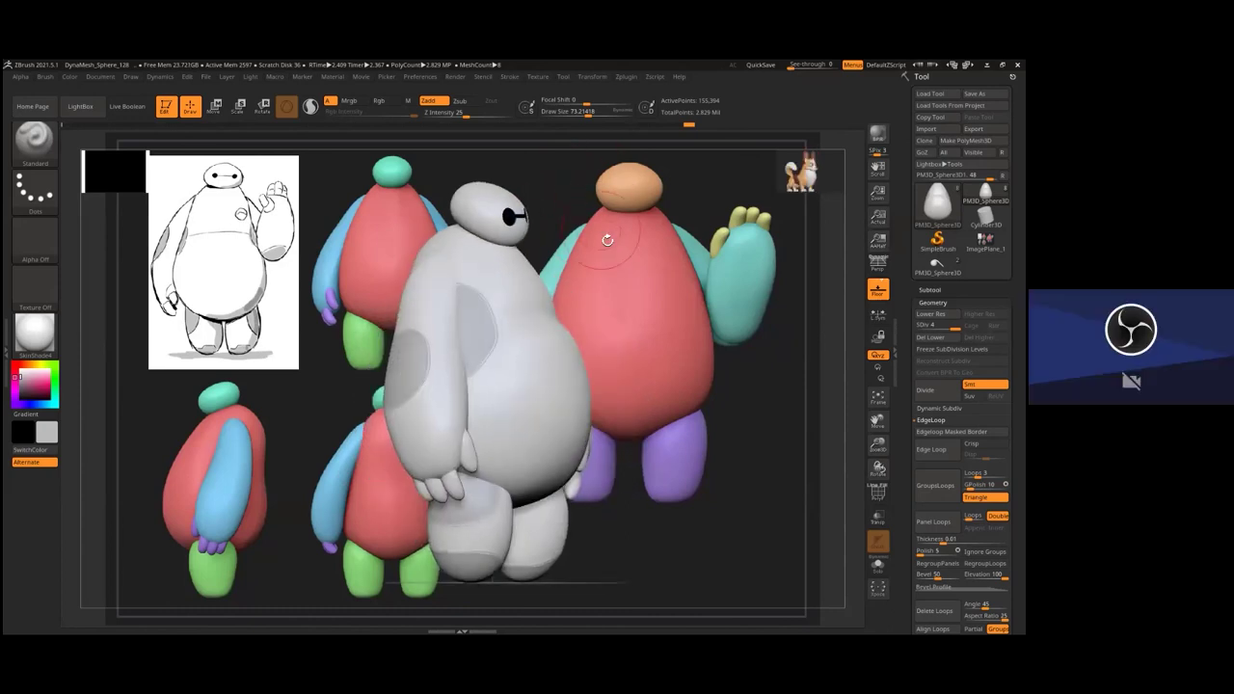
pyautogui.moveTo(692, 300)
pyautogui.mouseDown()
pyautogui.moveTo(673, 298)
pyautogui.moveTo(675, 325)
pyautogui.moveTo(674, 306)
pyautogui.mouseUp()
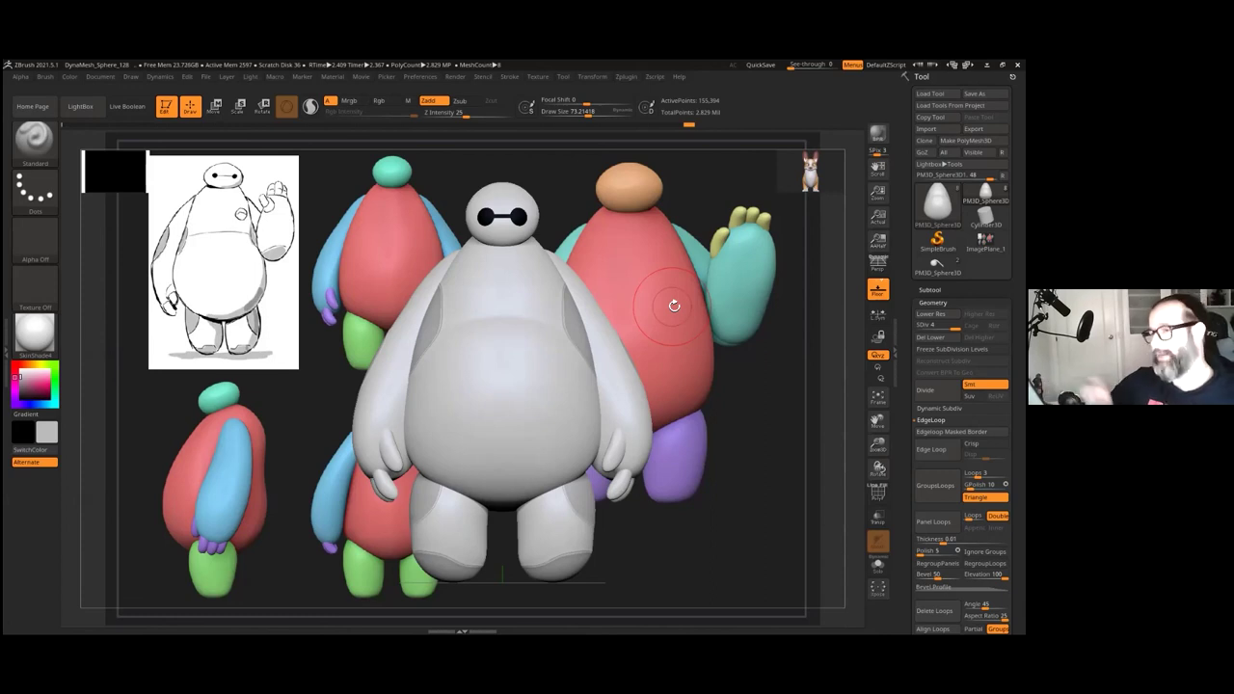
# Step: Enable Live Boolean and make a Boolean mesh from the character's visible subtools
pyautogui.moveTo(878, 446); pyautogui.dragTo(877, 453)
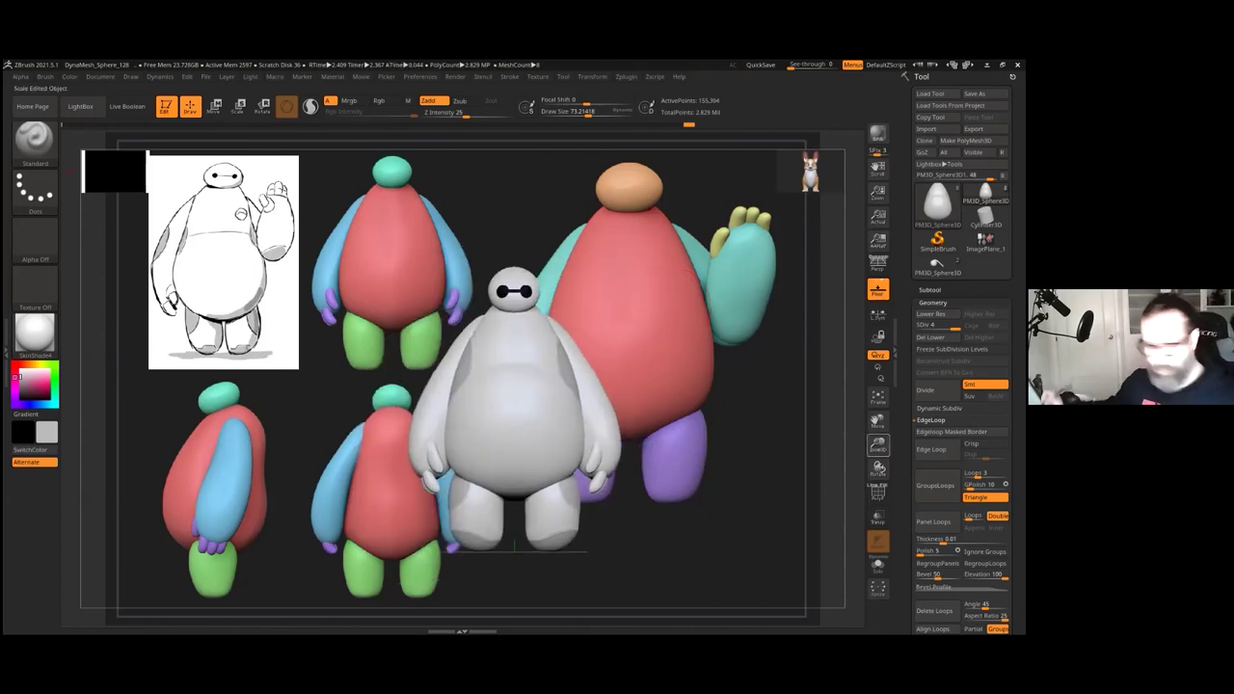
pyautogui.keyDown('alt'); pyautogui.moveTo(696, 452); pyautogui.dragTo(649, 429); pyautogui.keyUp('alt')
pyautogui.moveTo(636, 486)
pyautogui.mouseDown()
pyautogui.moveTo(653, 496)
pyautogui.moveTo(598, 501)
pyautogui.moveTo(623, 511)
pyautogui.moveTo(592, 505)
pyautogui.mouseUp()
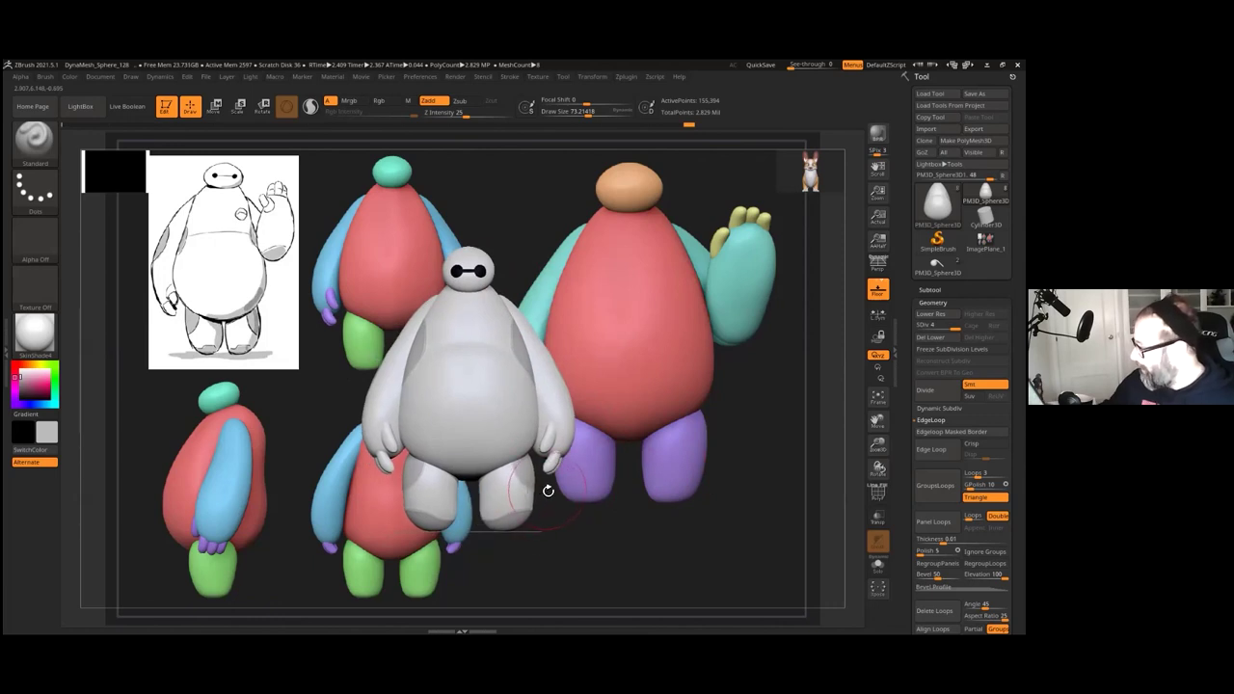
pyautogui.keyDown('alt'); pyautogui.moveTo(669, 447); pyautogui.dragTo(681, 450); pyautogui.keyUp('alt')
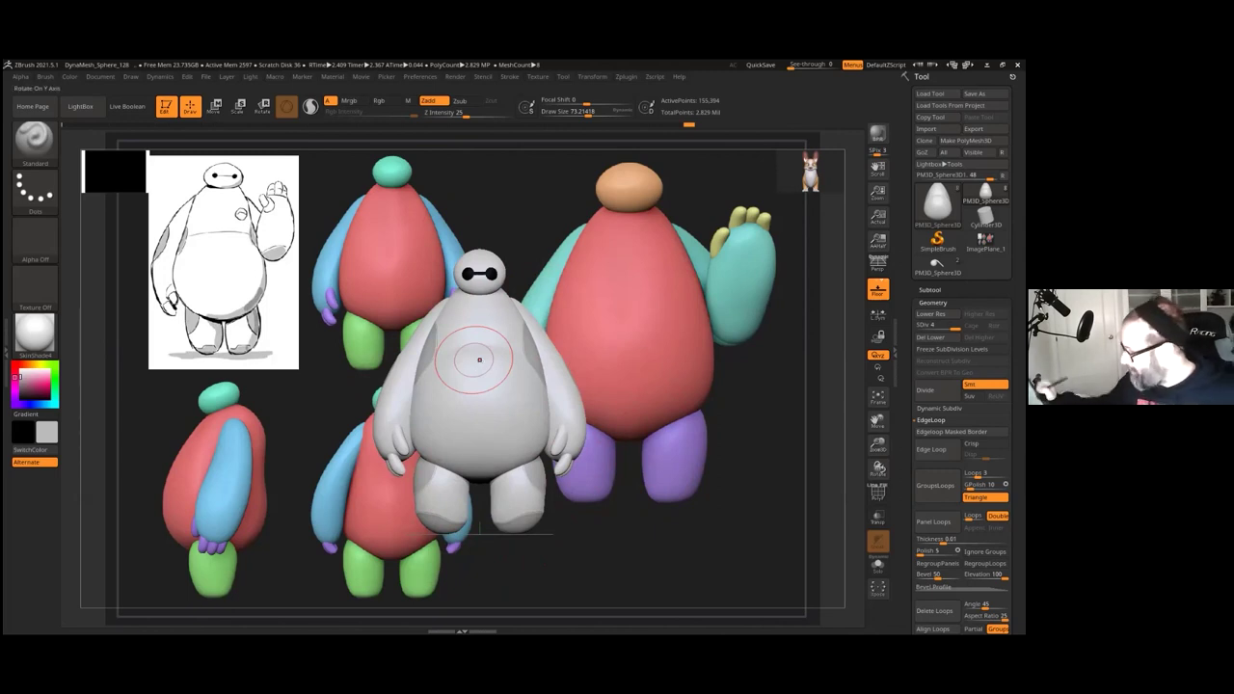
pyautogui.click(123, 106)
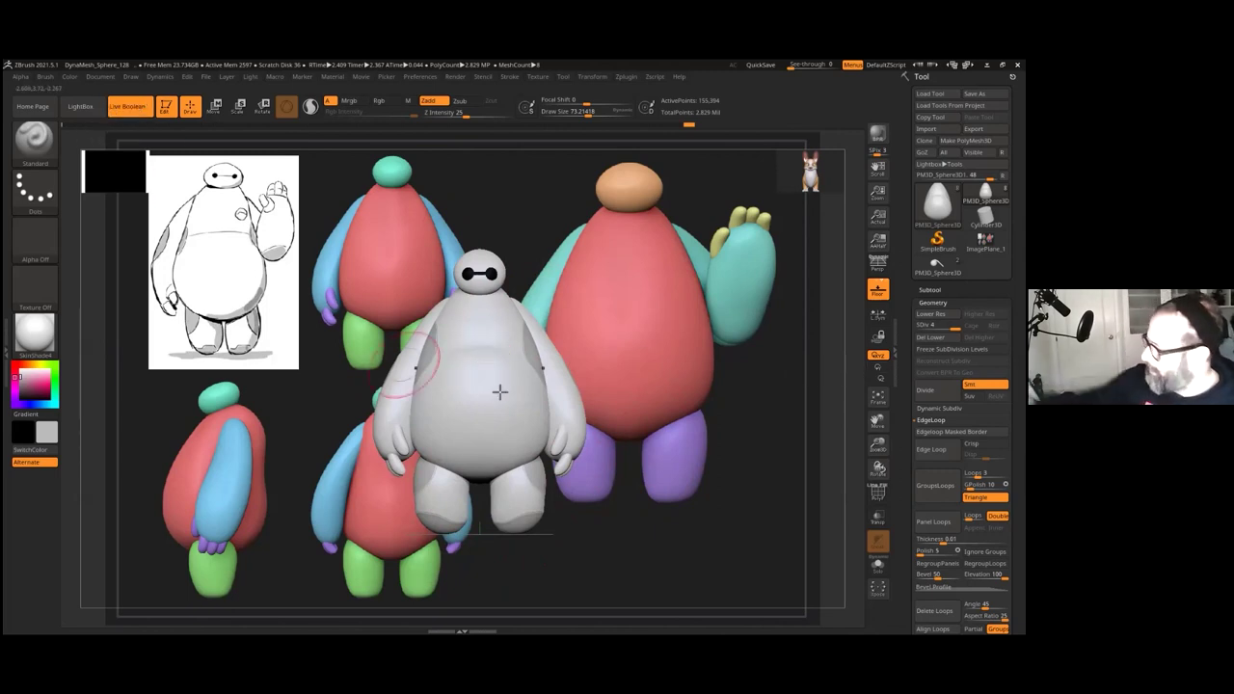
pyautogui.click(930, 289)
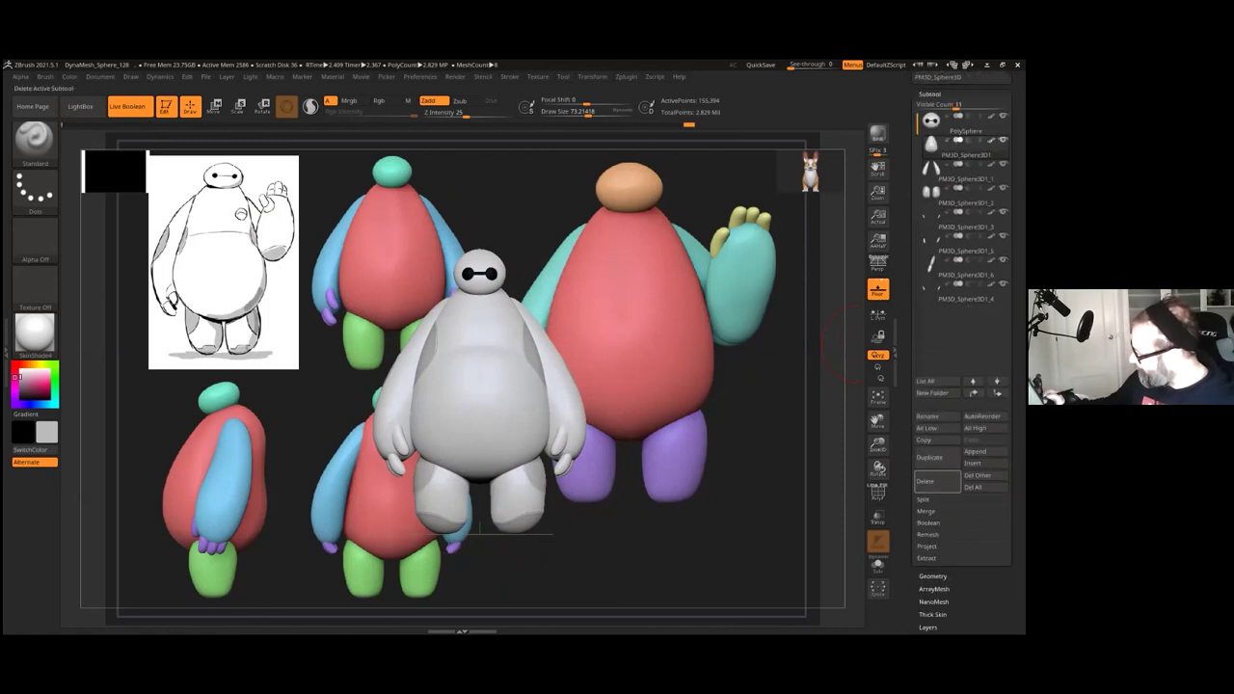
pyautogui.click(927, 522)
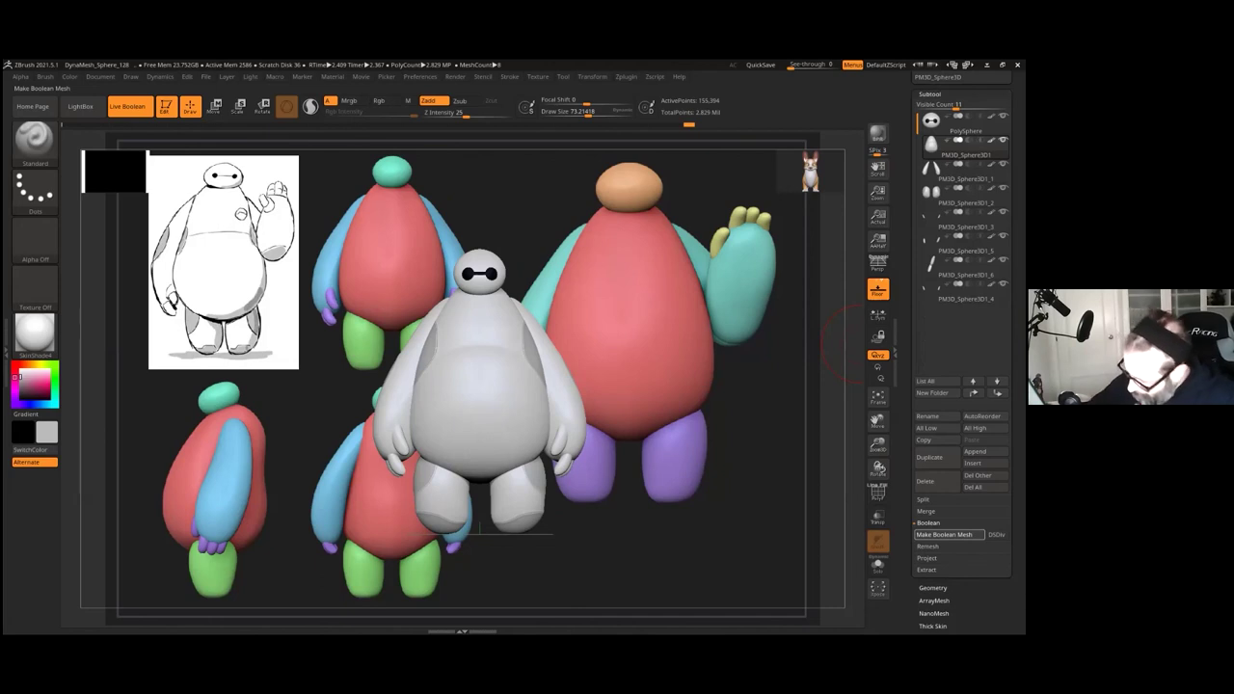
pyautogui.click(950, 534)
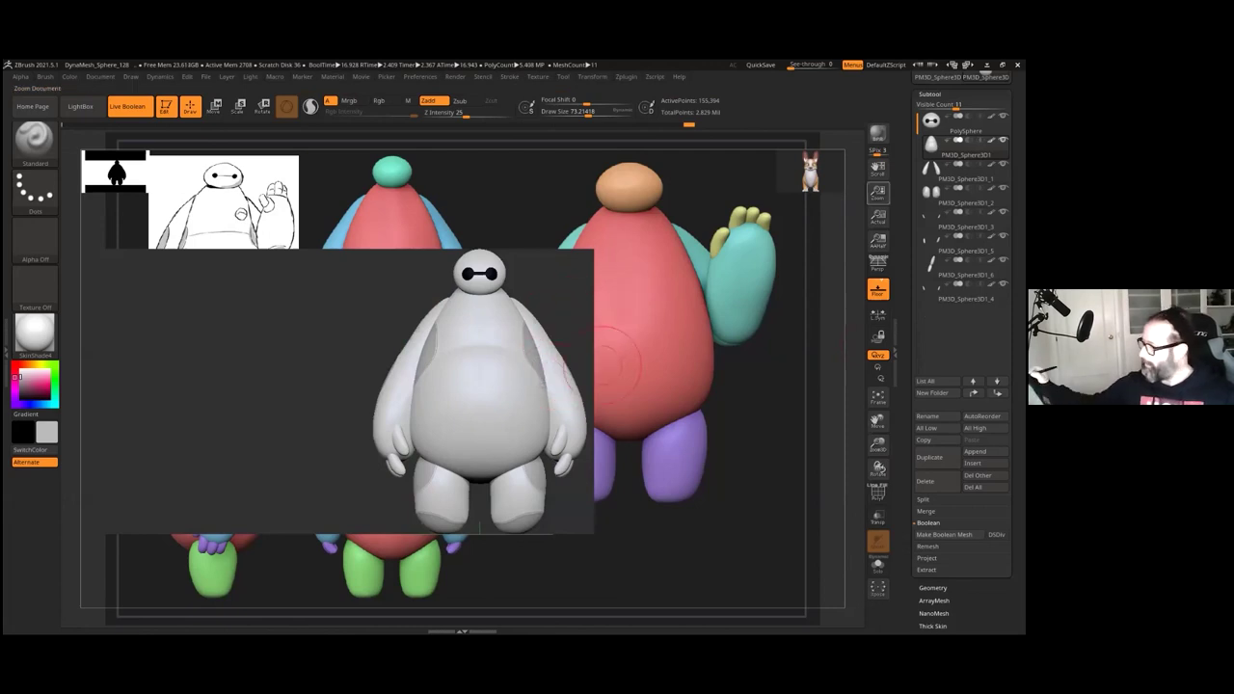
# Step: Switch to the UMesh_PolySphere tool and check the combined character mesh
pyautogui.moveTo(1014, 135); pyautogui.dragTo(1014, 291)
pyautogui.moveTo(936, 225)
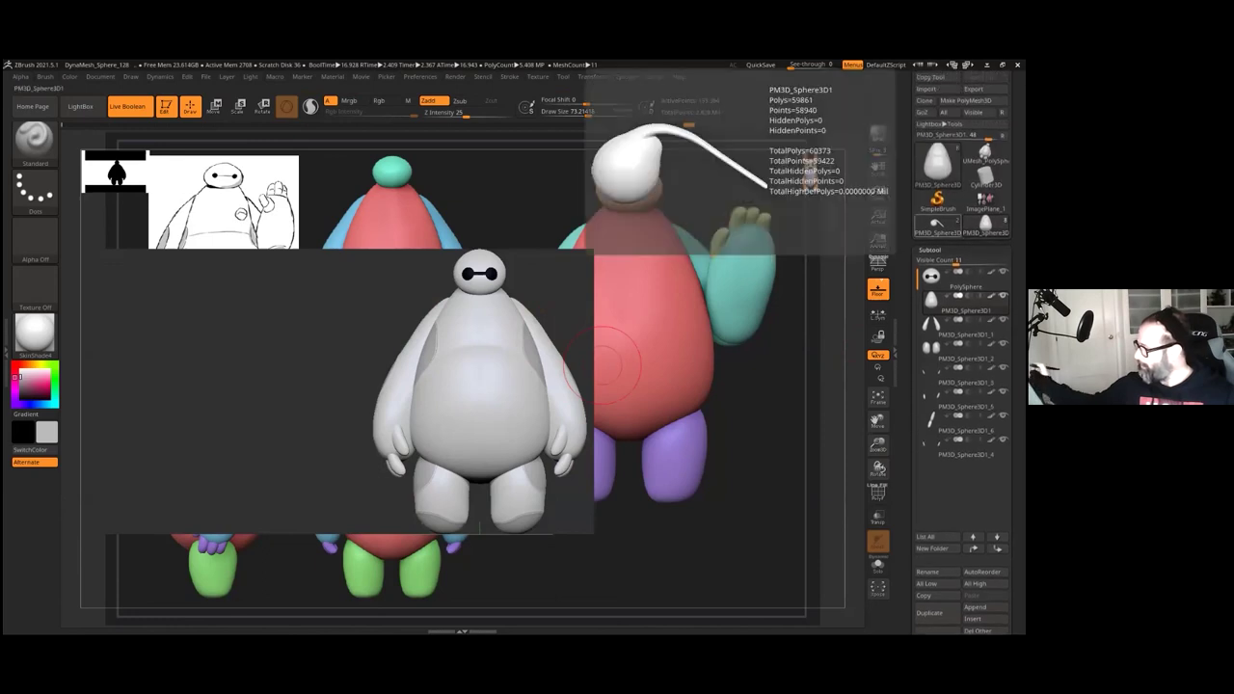
pyautogui.click(985, 155)
pyautogui.moveTo(664, 359)
pyautogui.mouseDown()
pyautogui.moveTo(741, 361)
pyautogui.moveTo(667, 356)
pyautogui.mouseUp()
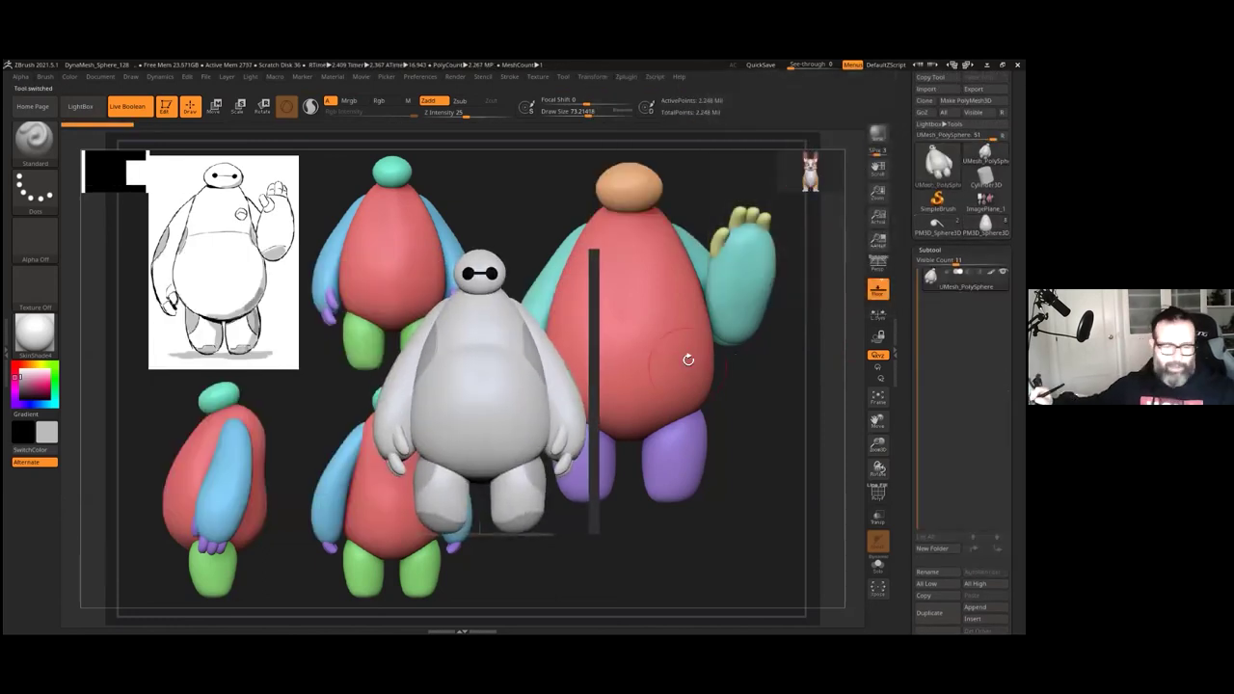
pyautogui.moveTo(688, 360)
pyautogui.mouseDown(button='right')
pyautogui.moveTo(653, 347)
pyautogui.moveTo(680, 350)
pyautogui.mouseUp(button='right')
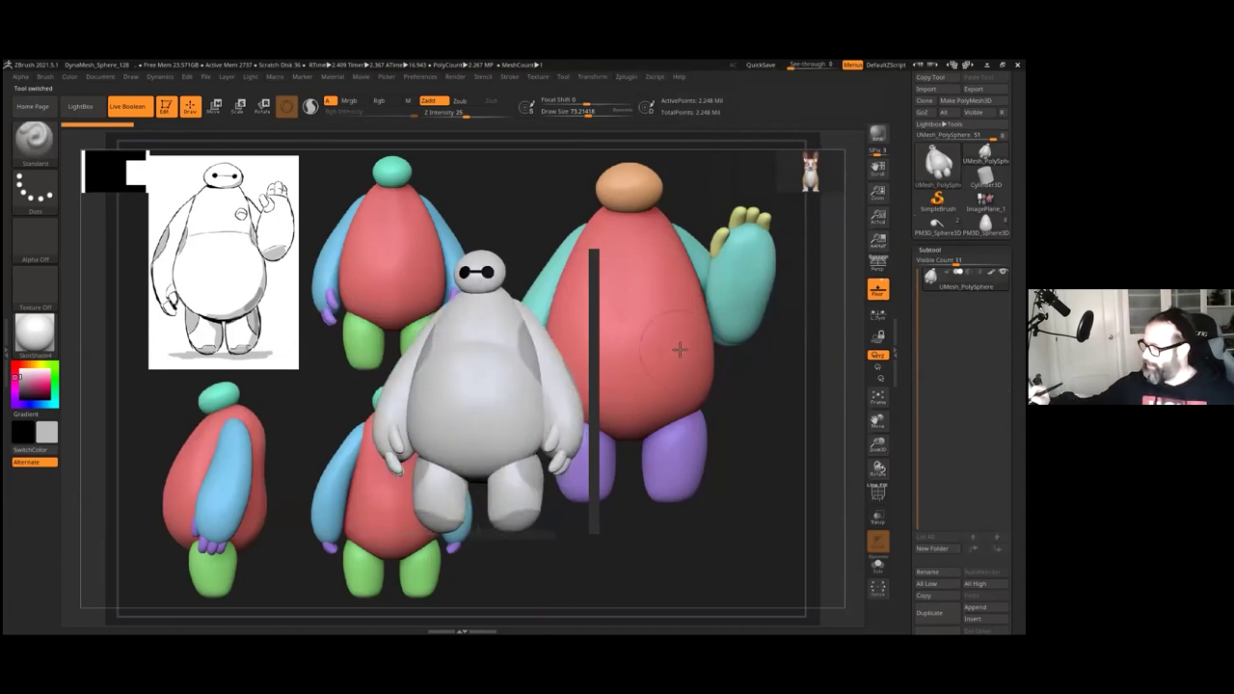
pyautogui.moveTo(626, 422); pyautogui.dragTo(580, 461, button='right')
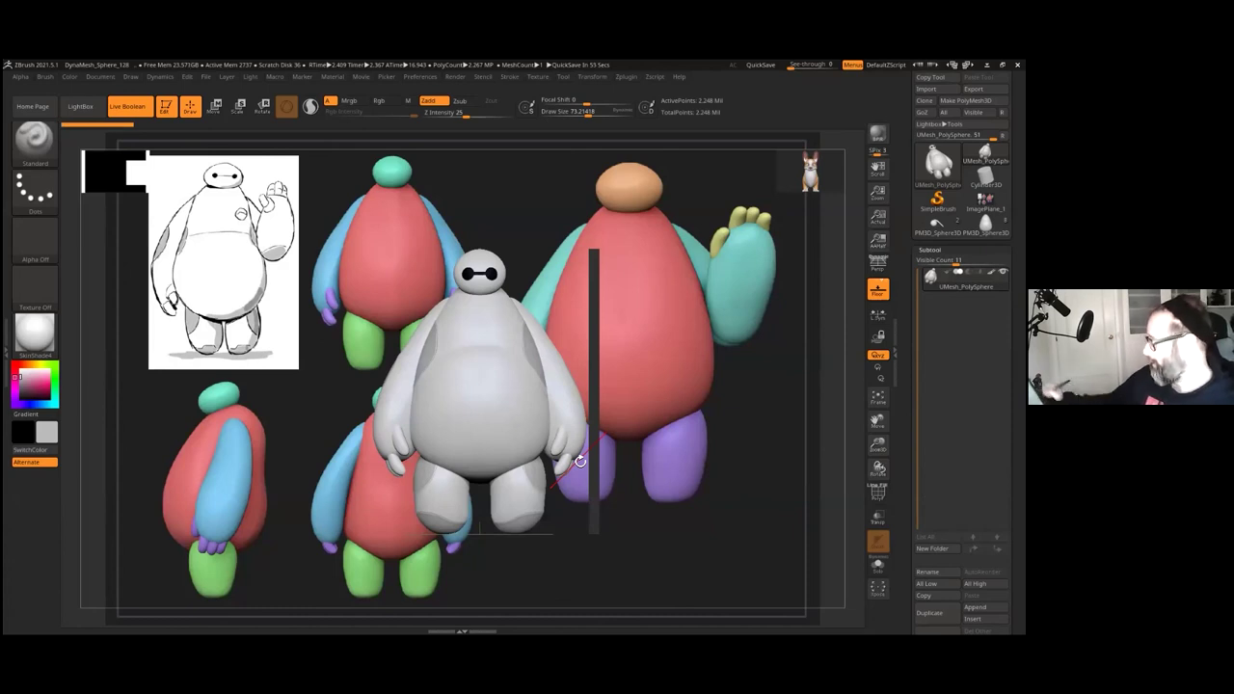
# Step: Append a Cube3D as a new subtool to the combined character mesh
pyautogui.moveTo(964, 491); pyautogui.dragTo(964, 385)
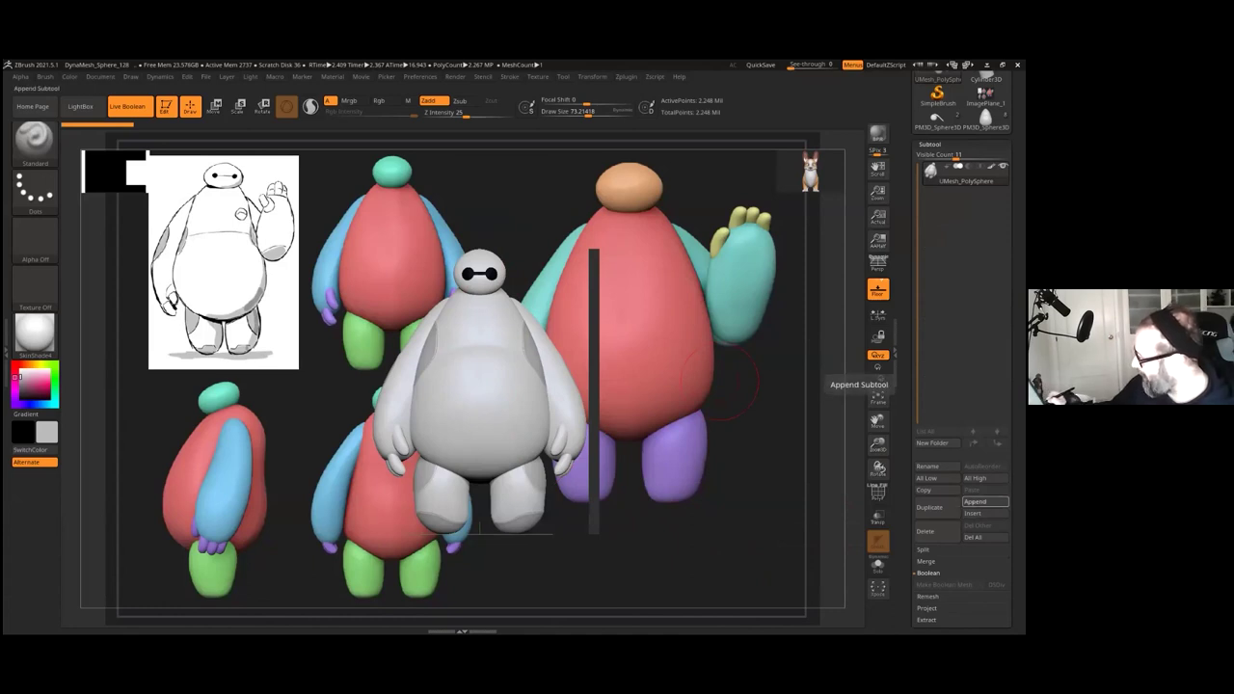
pyautogui.click(976, 503)
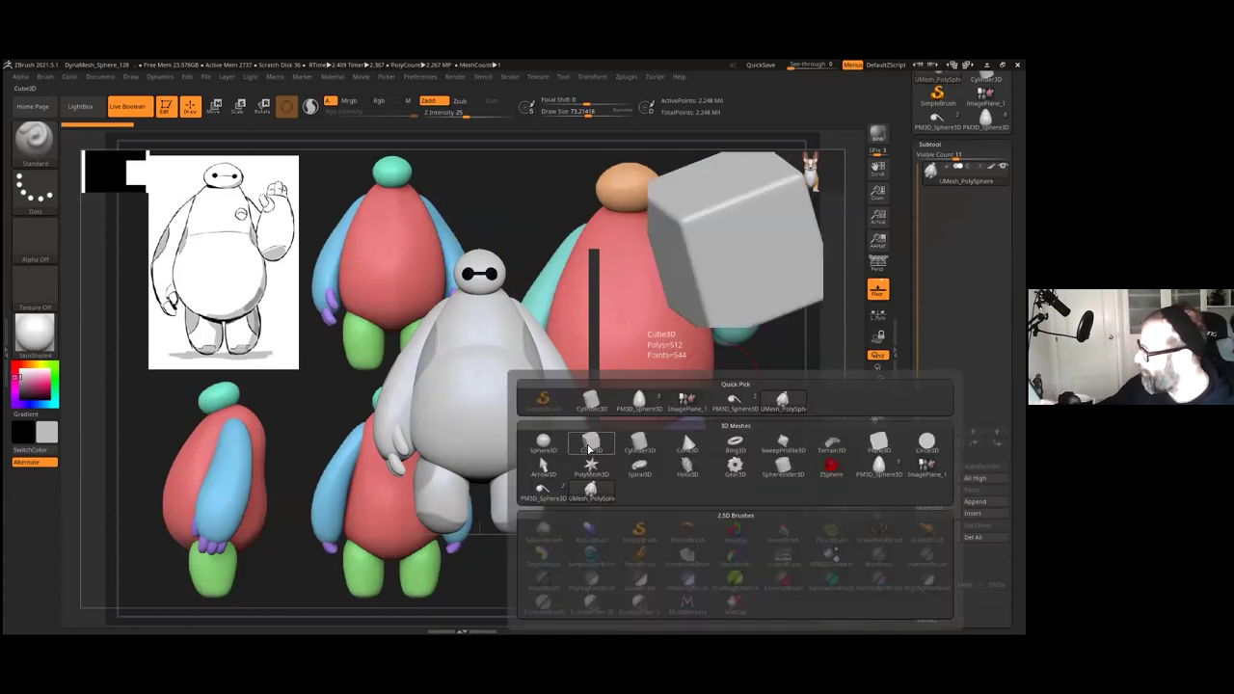
pyautogui.click(590, 444)
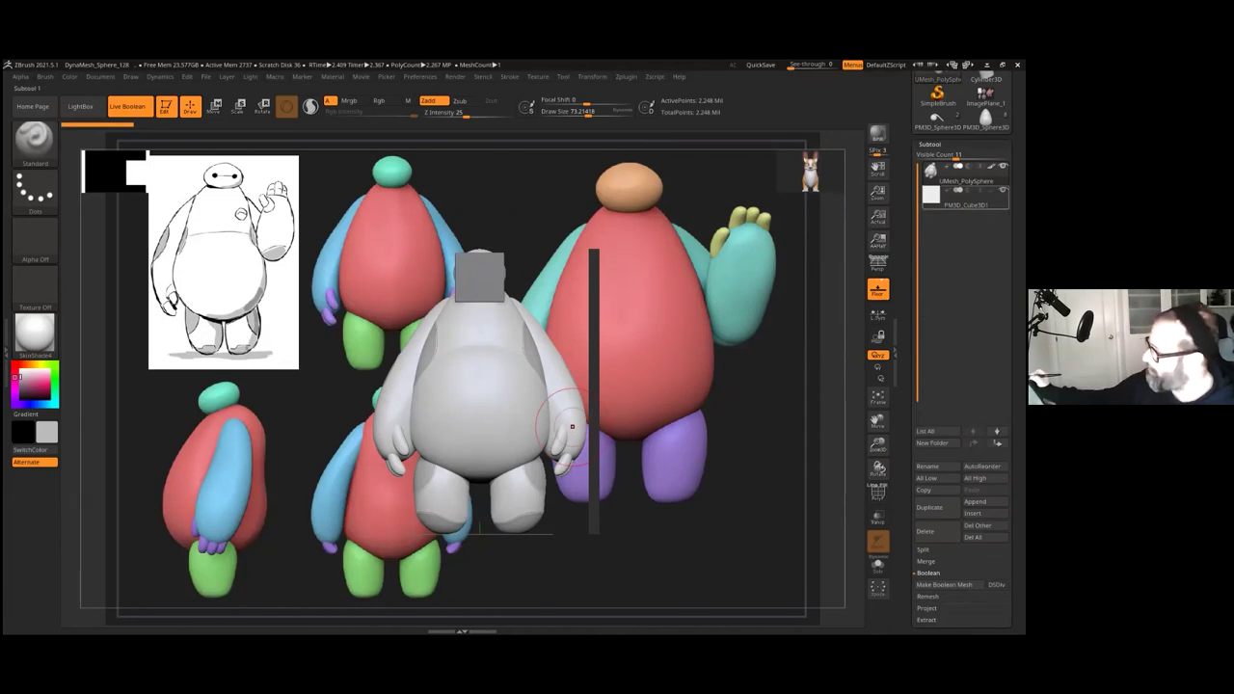
# Step: Move the cube subtool above the character mesh in the subtool order and toggle the Front reference view
pyautogui.click(966, 197)
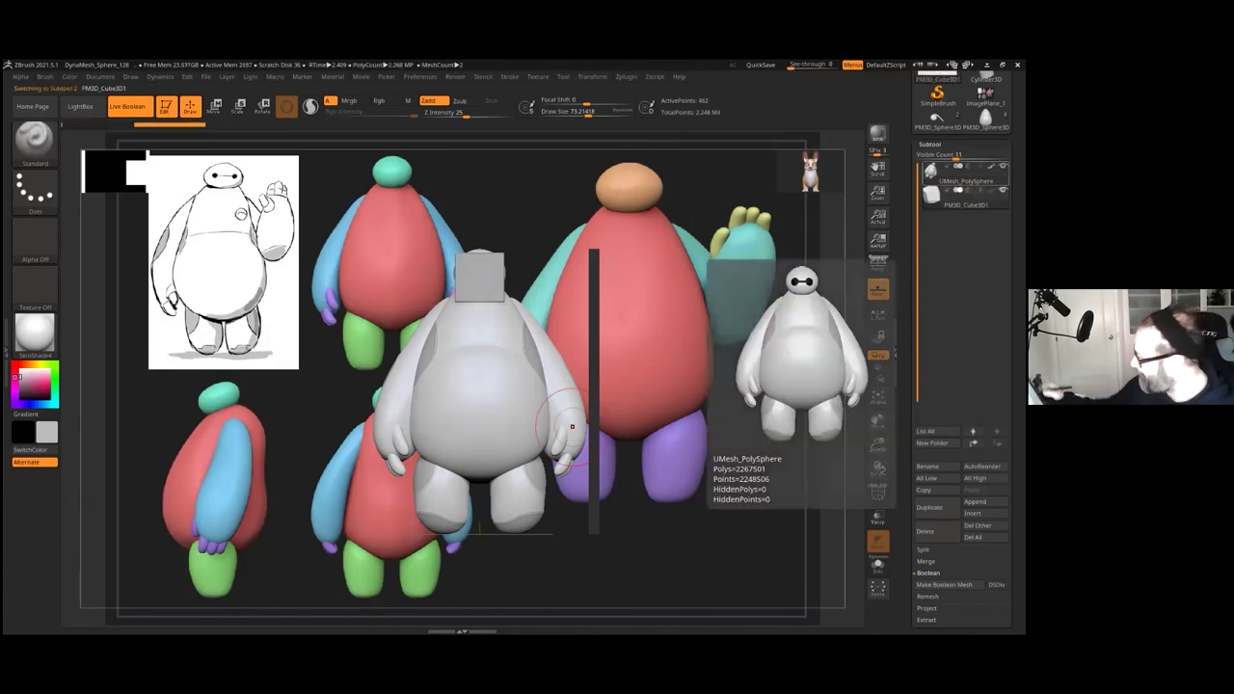
pyautogui.moveTo(955, 198); pyautogui.dragTo(955, 166)
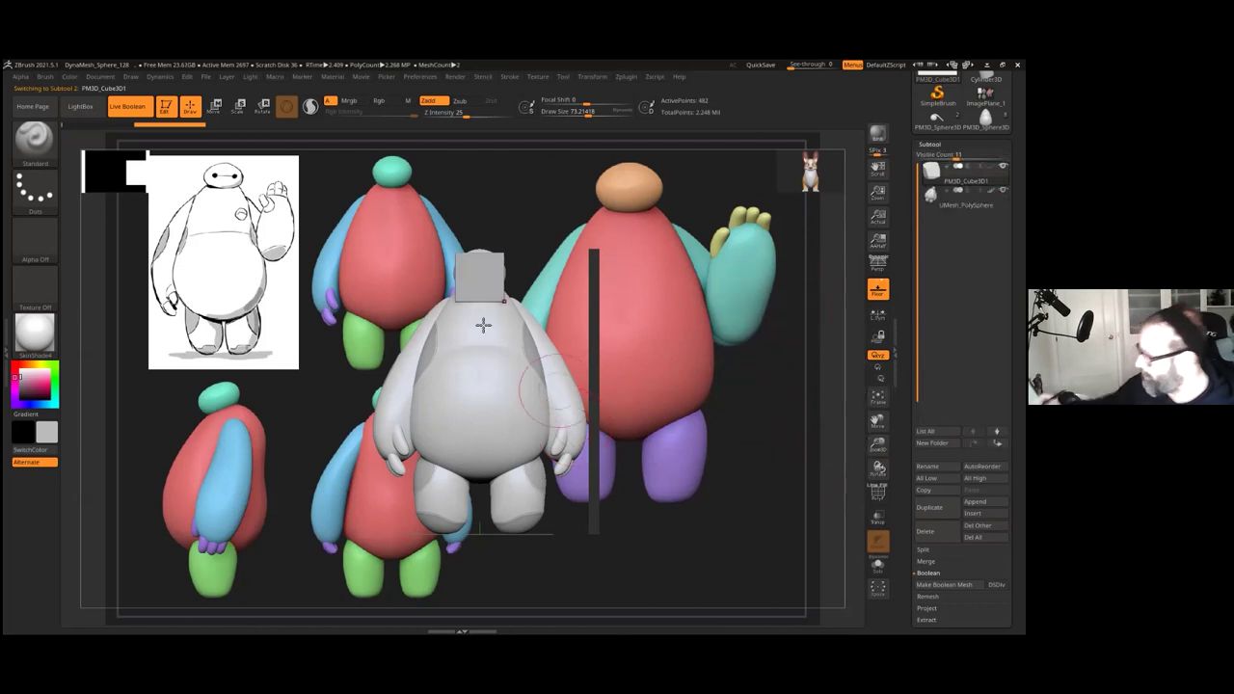
pyautogui.press('w')
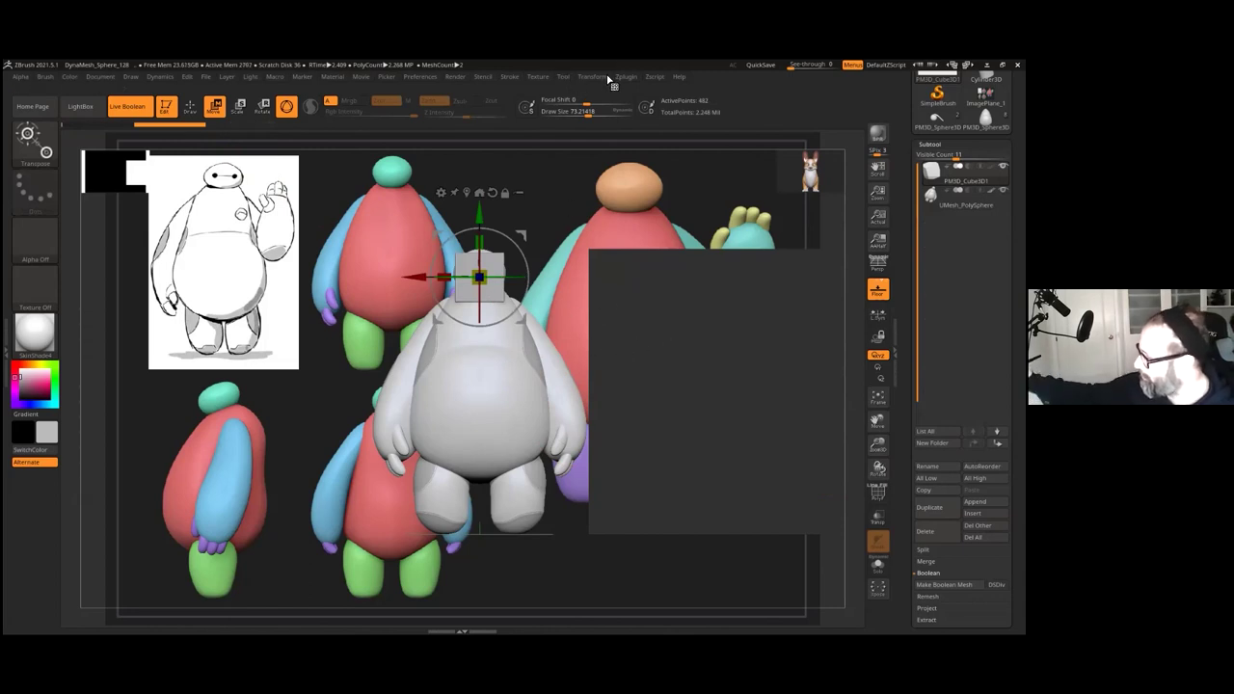
pyautogui.click(540, 78)
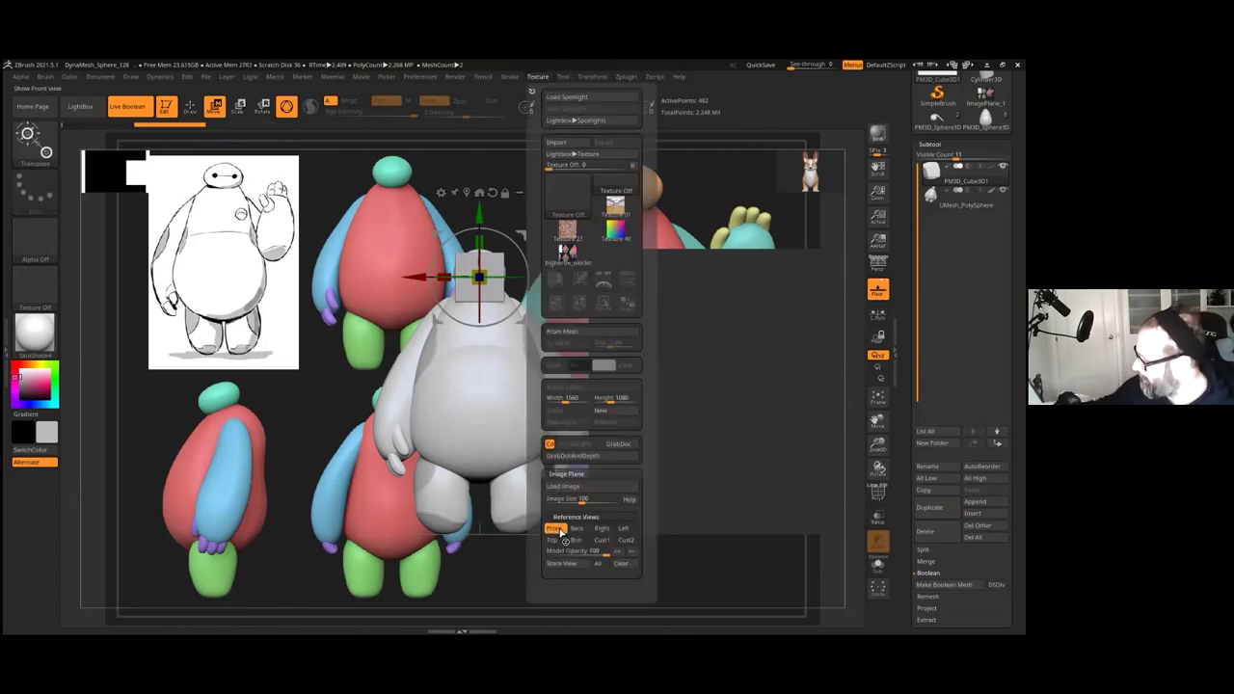
pyautogui.click(560, 530)
pyautogui.moveTo(685, 510)
pyautogui.keyDown('alt'); pyautogui.mouseDown()
pyautogui.moveTo(714, 448)
pyautogui.moveTo(708, 266)
pyautogui.moveTo(697, 322)
pyautogui.mouseUp(); pyautogui.keyUp('alt')
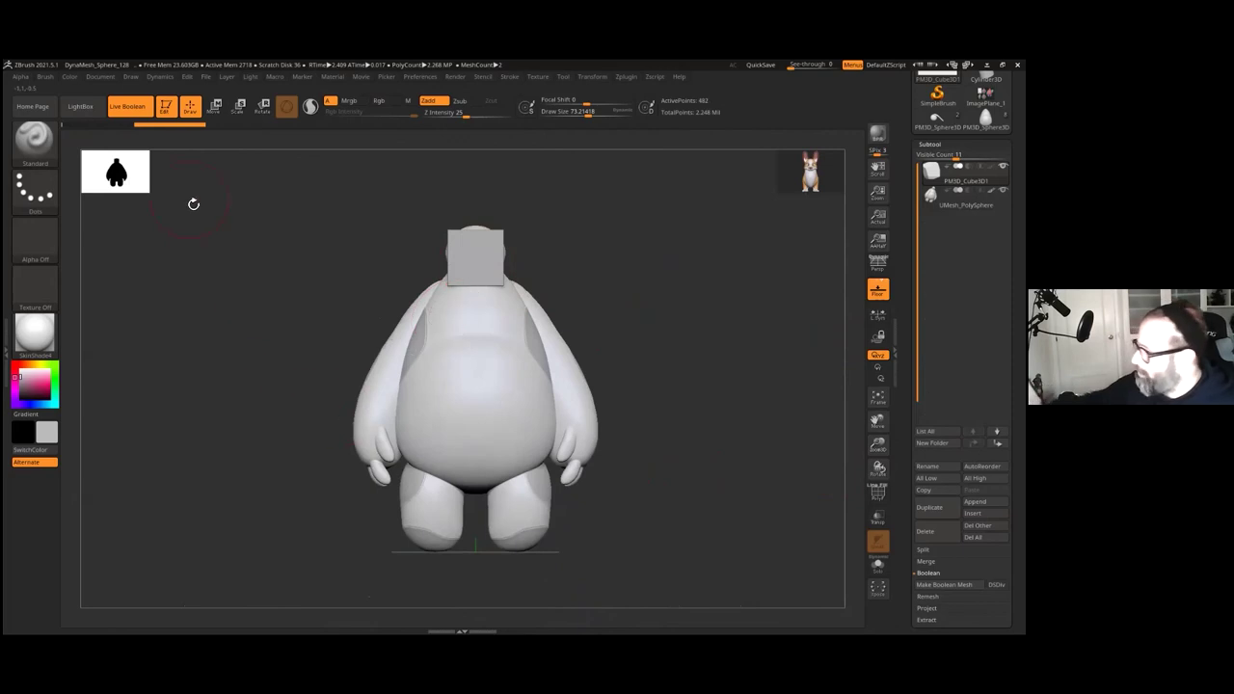
# Step: Enlarge and centre the cube so it encloses the whole character, and turn on transparency to see the body inside
pyautogui.click(214, 106)
pyautogui.moveTo(479, 255); pyautogui.dragTo(626, 218)
pyautogui.moveTo(479, 207); pyautogui.dragTo(487, 306)
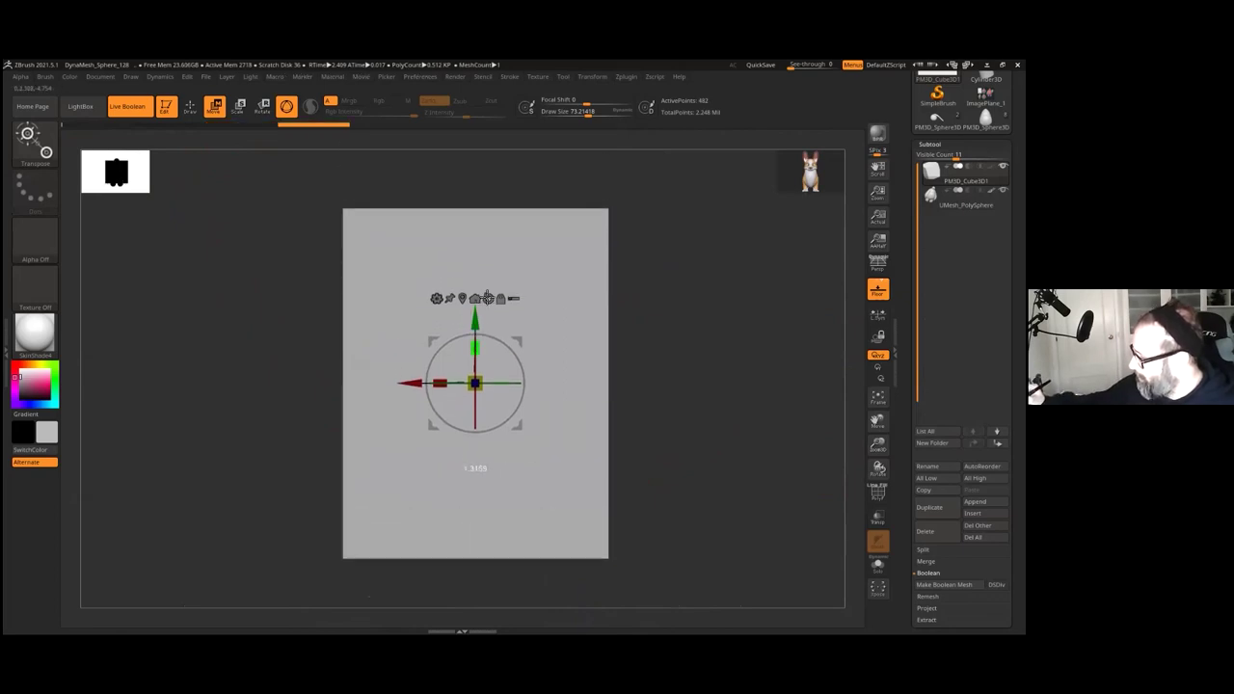
pyautogui.click(878, 517)
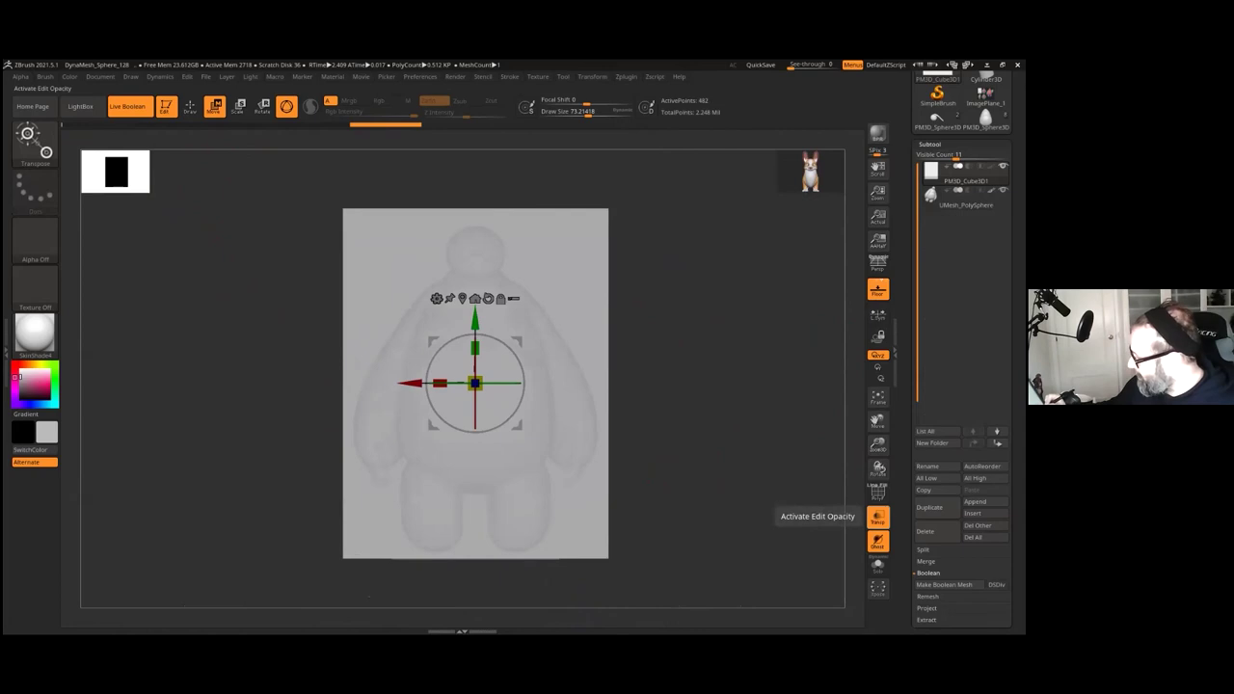
# Step: Reduce the cube's depth from the top view and fit its height from head to feet so it tightly bounds the character
pyautogui.moveTo(665, 276); pyautogui.dragTo(712, 444)
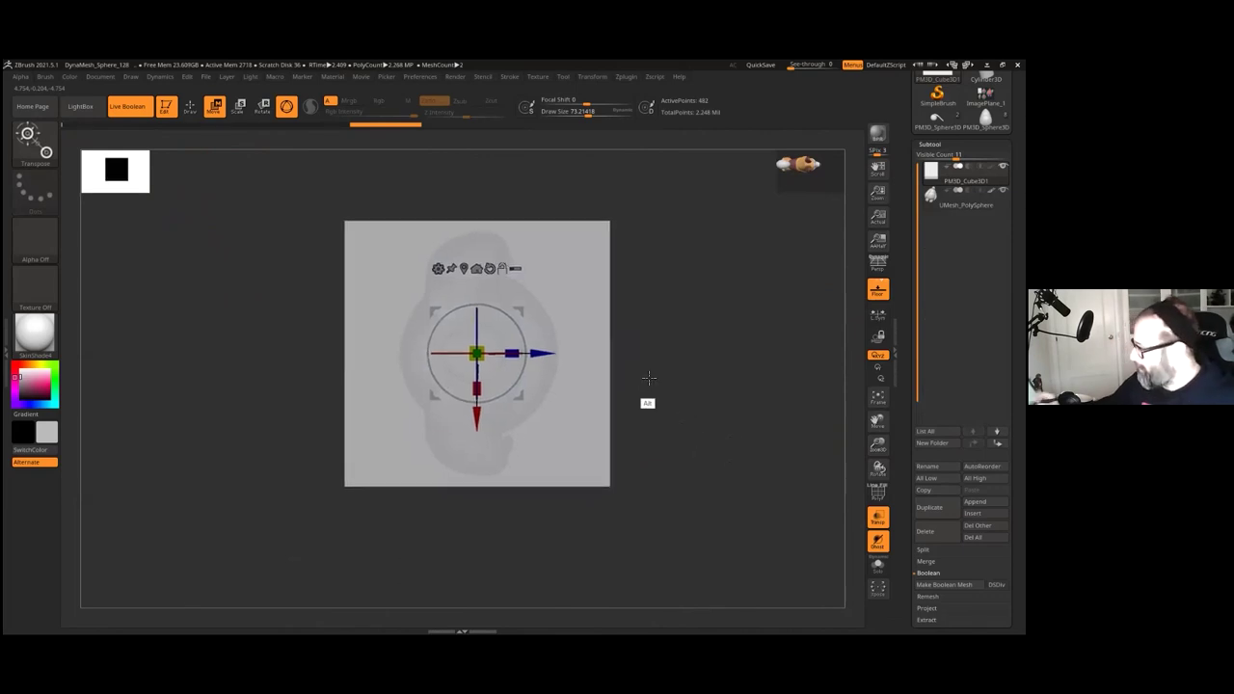
pyautogui.moveTo(512, 354); pyautogui.dragTo(453, 406)
pyautogui.moveTo(542, 354); pyautogui.dragTo(481, 378)
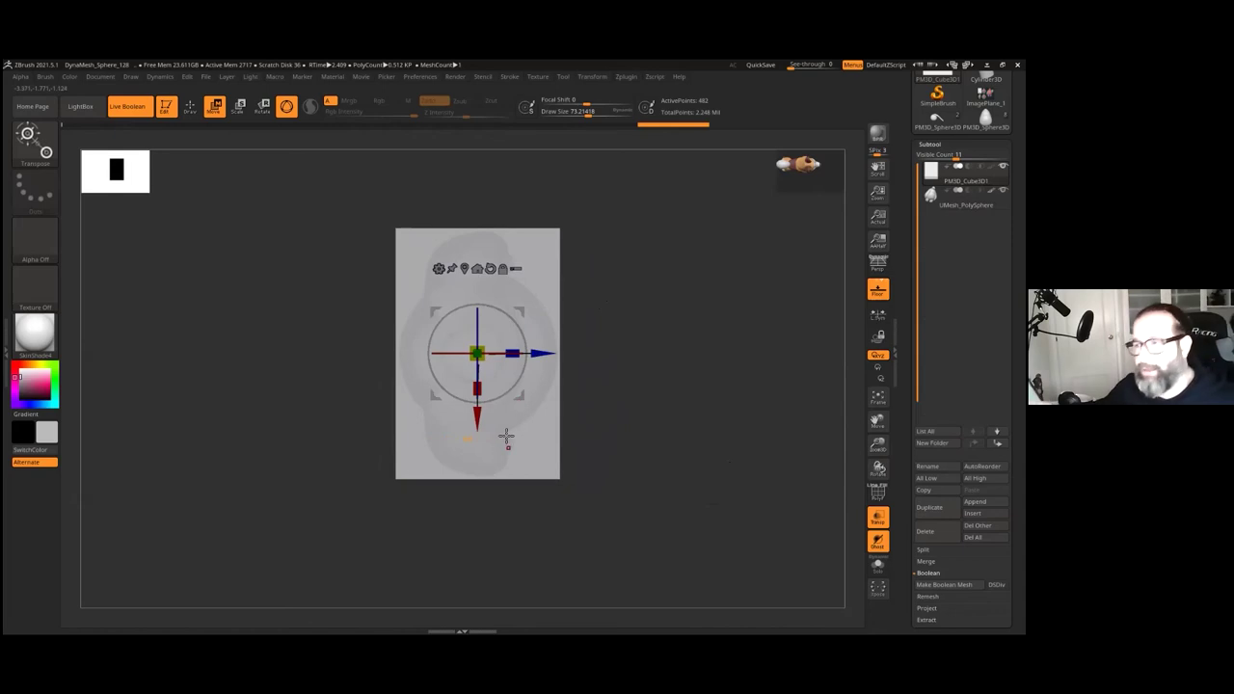
pyautogui.moveTo(610, 397); pyautogui.dragTo(718, 432)
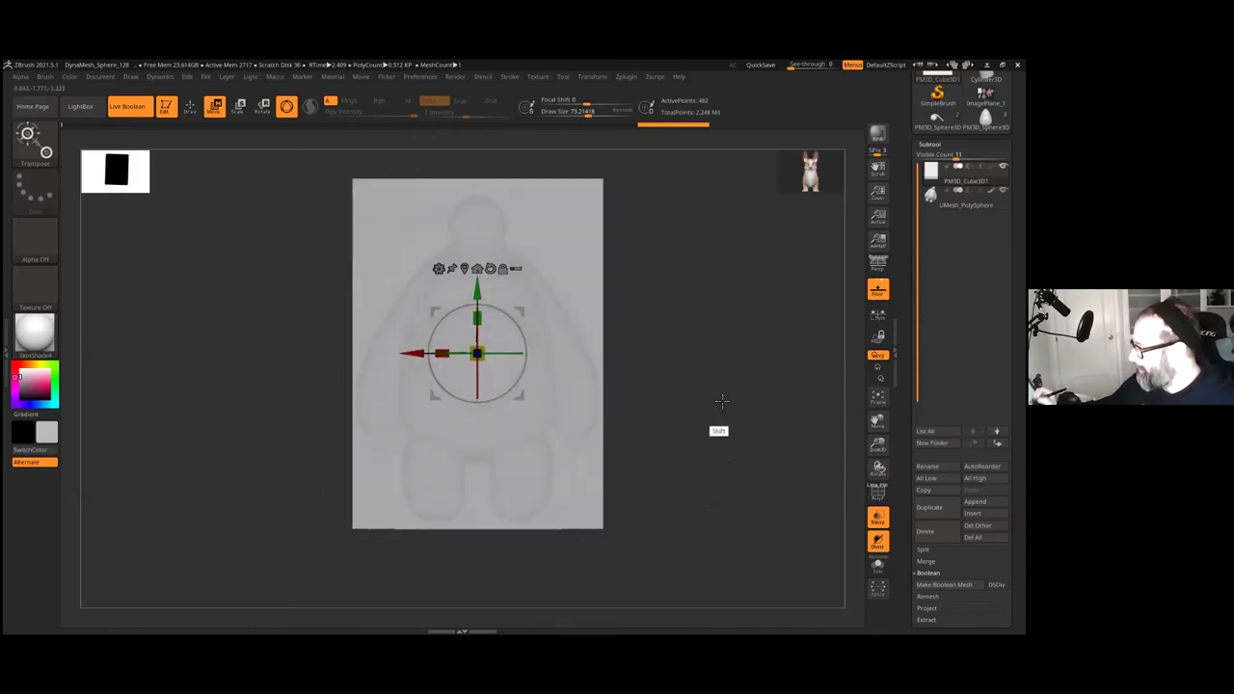
pyautogui.moveTo(477, 317); pyautogui.dragTo(478, 296)
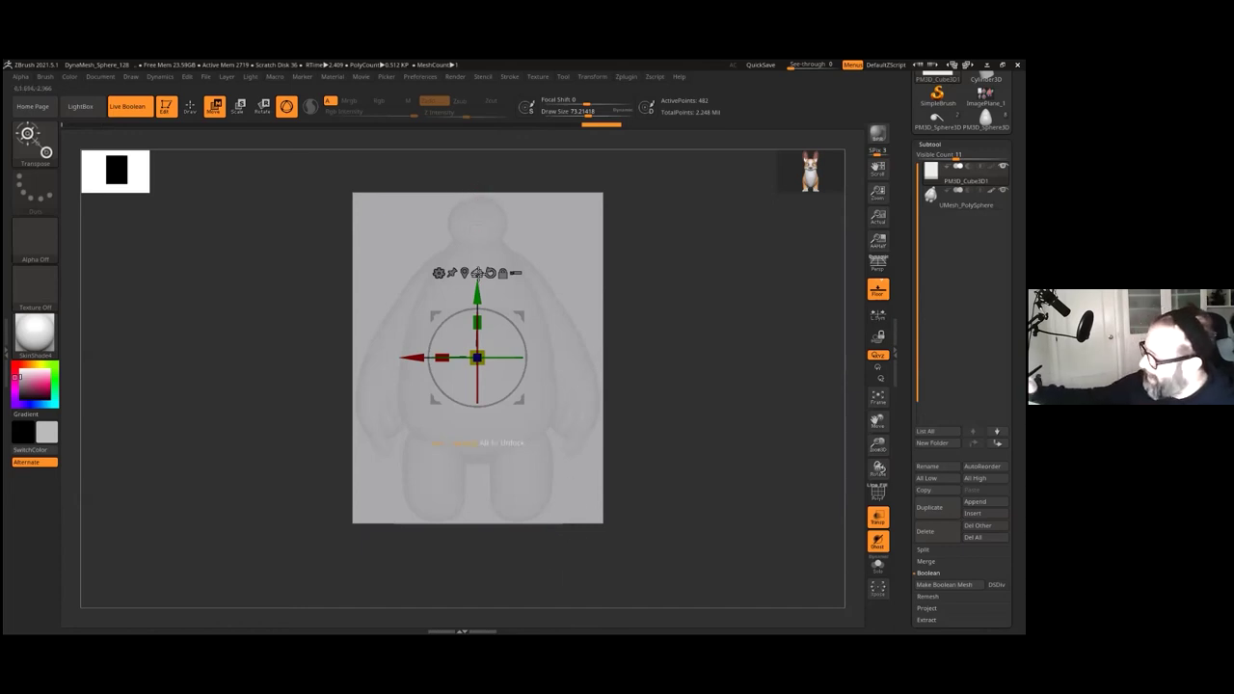
pyautogui.moveTo(702, 315); pyautogui.dragTo(675, 453)
pyautogui.moveTo(648, 393)
pyautogui.mouseDown()
pyautogui.moveTo(669, 373)
pyautogui.moveTo(671, 310)
pyautogui.moveTo(649, 373)
pyautogui.mouseUp()
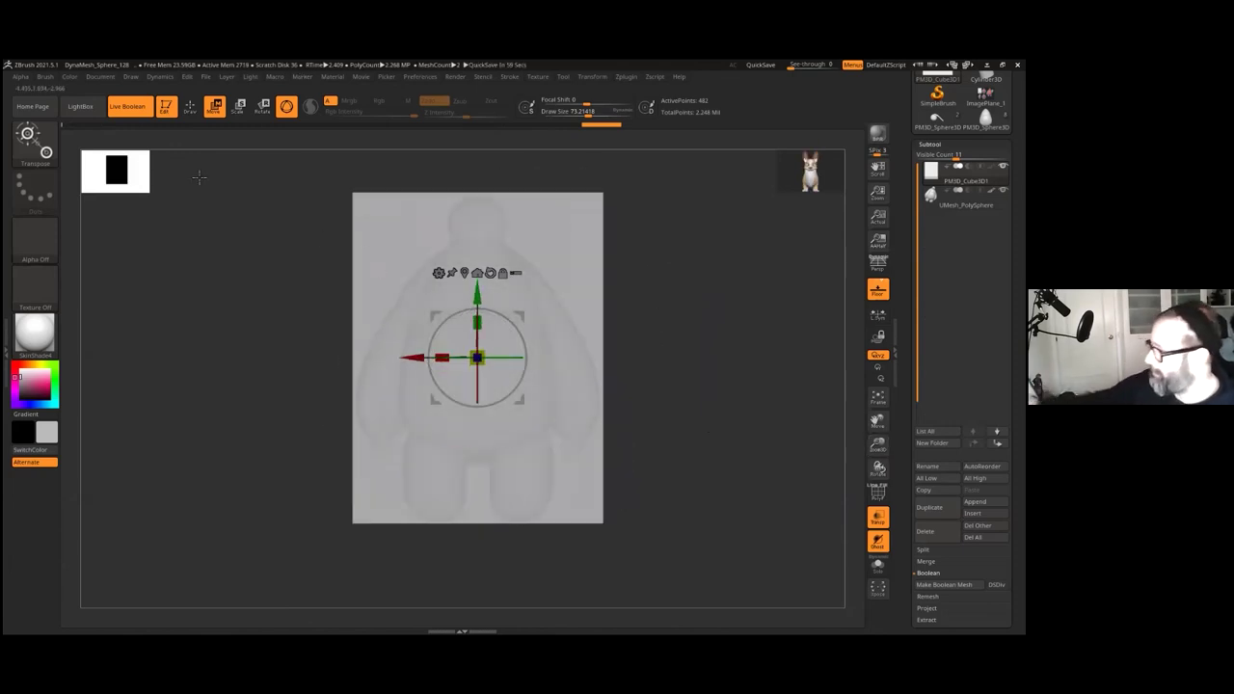
# Step: Return to Draw mode and set the 3D Print Hub export size to 150 mm in X, Y and Z
pyautogui.click(190, 106)
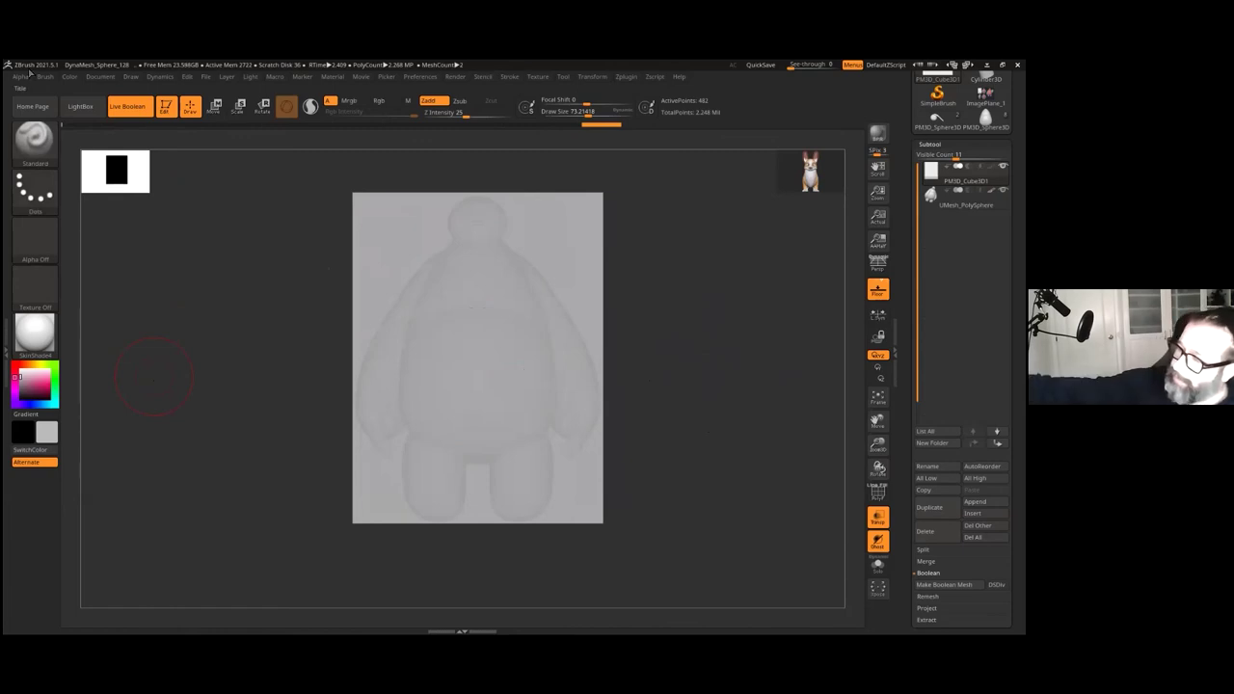
pyautogui.click(625, 76)
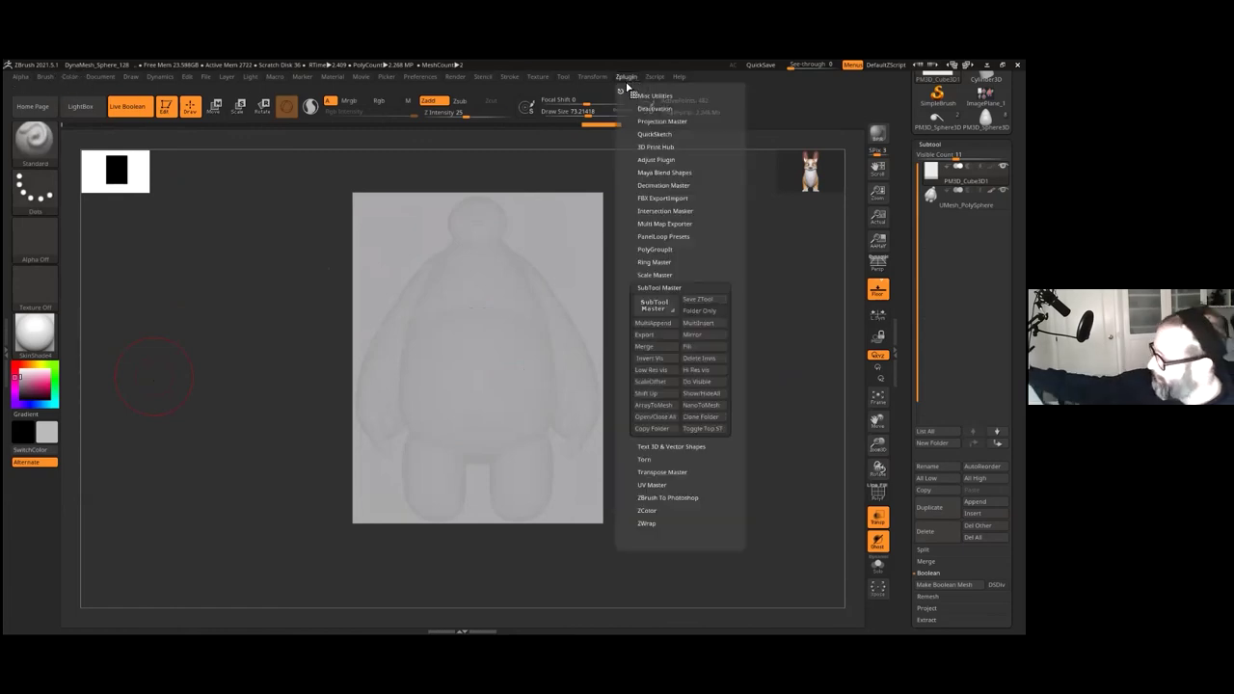
pyautogui.click(617, 83)
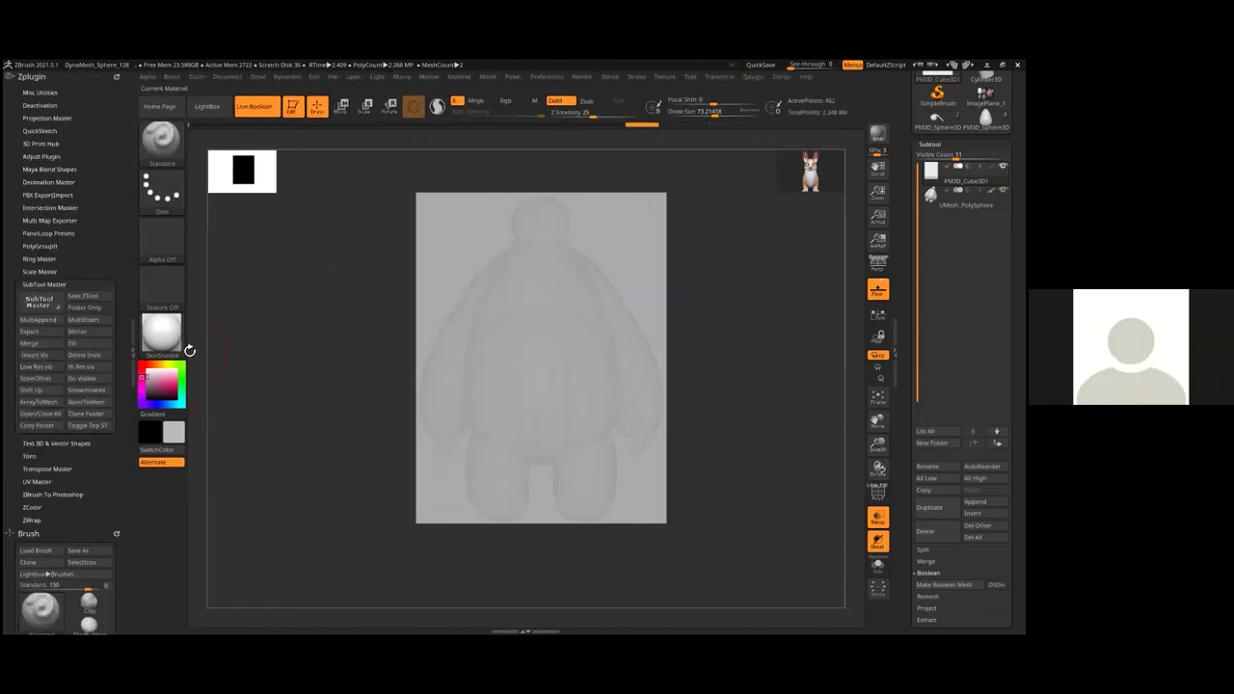
pyautogui.click(42, 143)
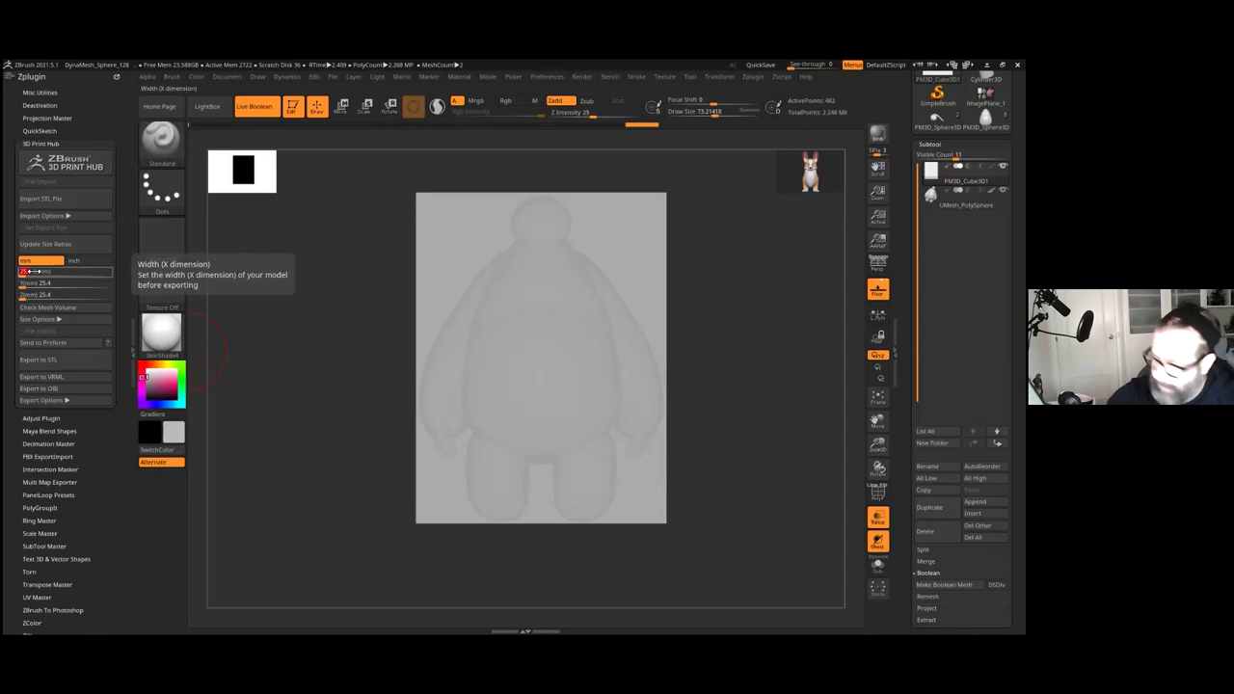
pyautogui.write('150')
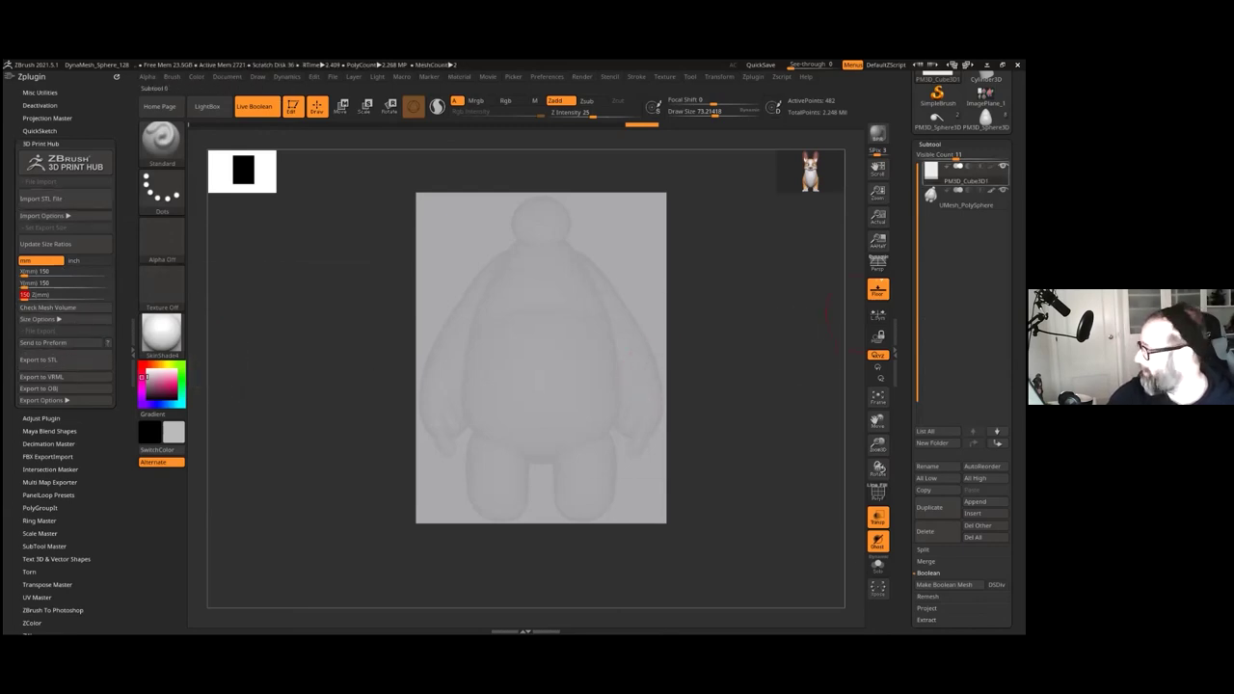
pyautogui.moveTo(955, 175)
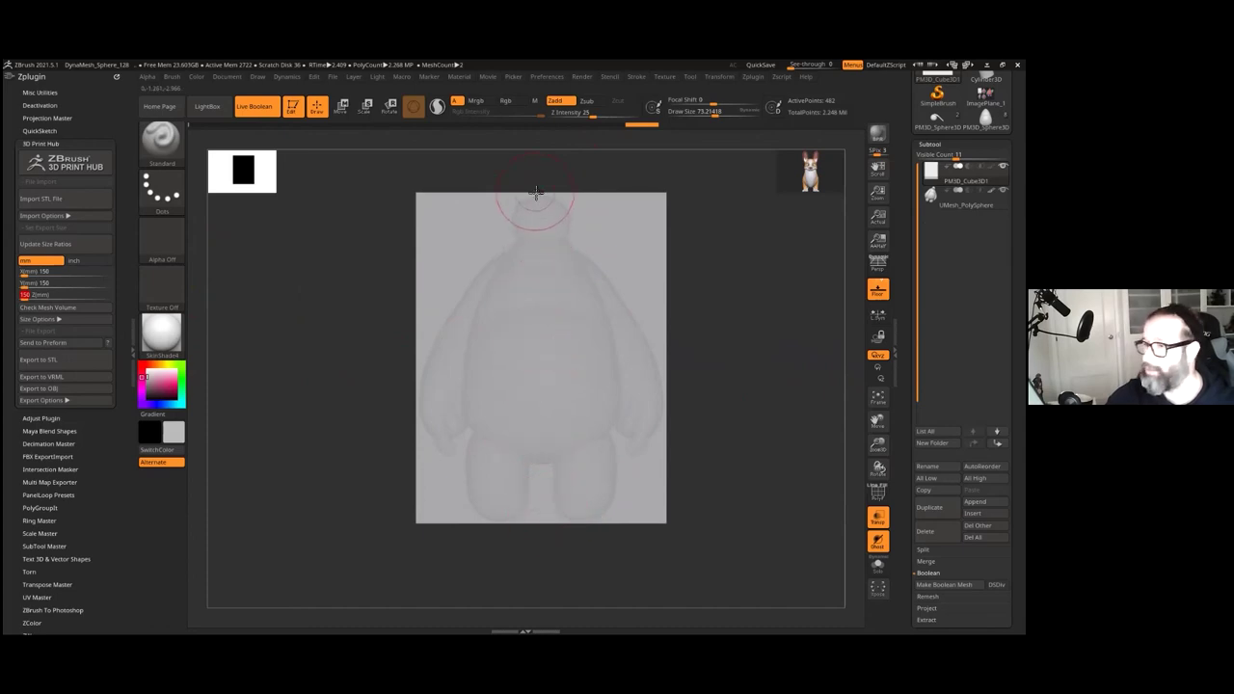
pyautogui.moveTo(739, 240); pyautogui.dragTo(740, 374)
pyautogui.moveTo(798, 472)
pyautogui.mouseDown()
pyautogui.moveTo(794, 347)
pyautogui.moveTo(804, 356)
pyautogui.mouseUp()
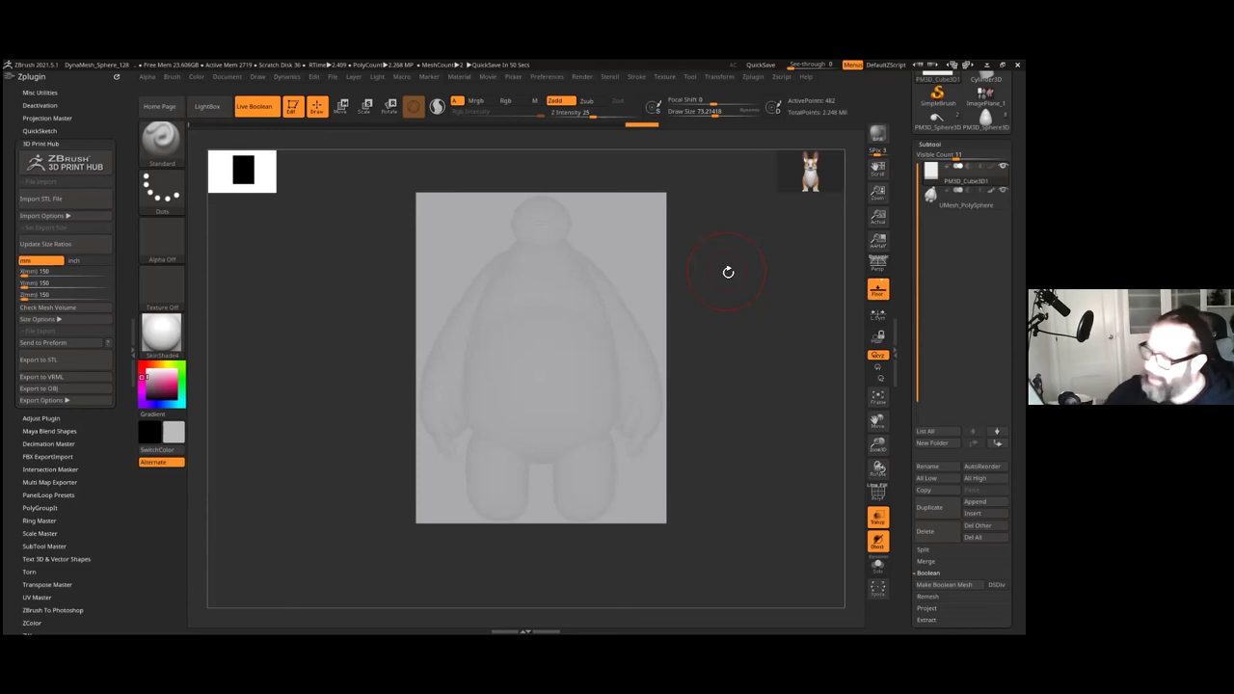
pyautogui.click(29, 273)
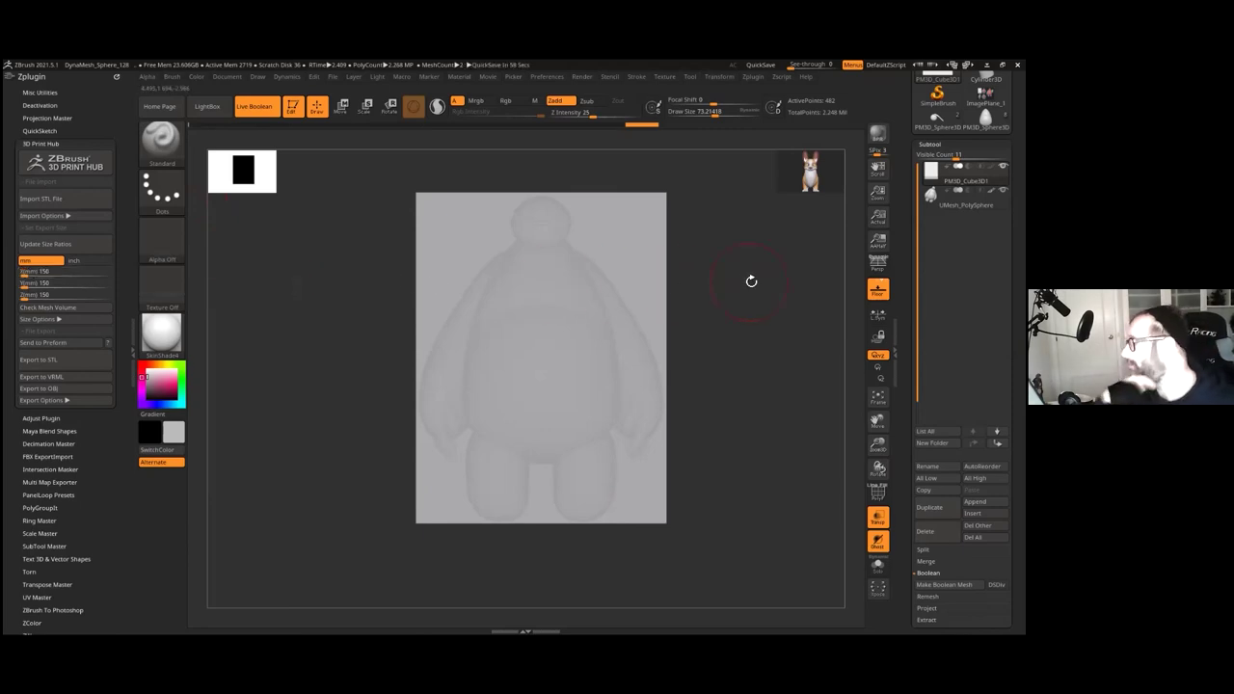
# Step: Select the UMesh_PolySphere subtool, hide the bounding cube and frame the character larger in the view
pyautogui.click(966, 198)
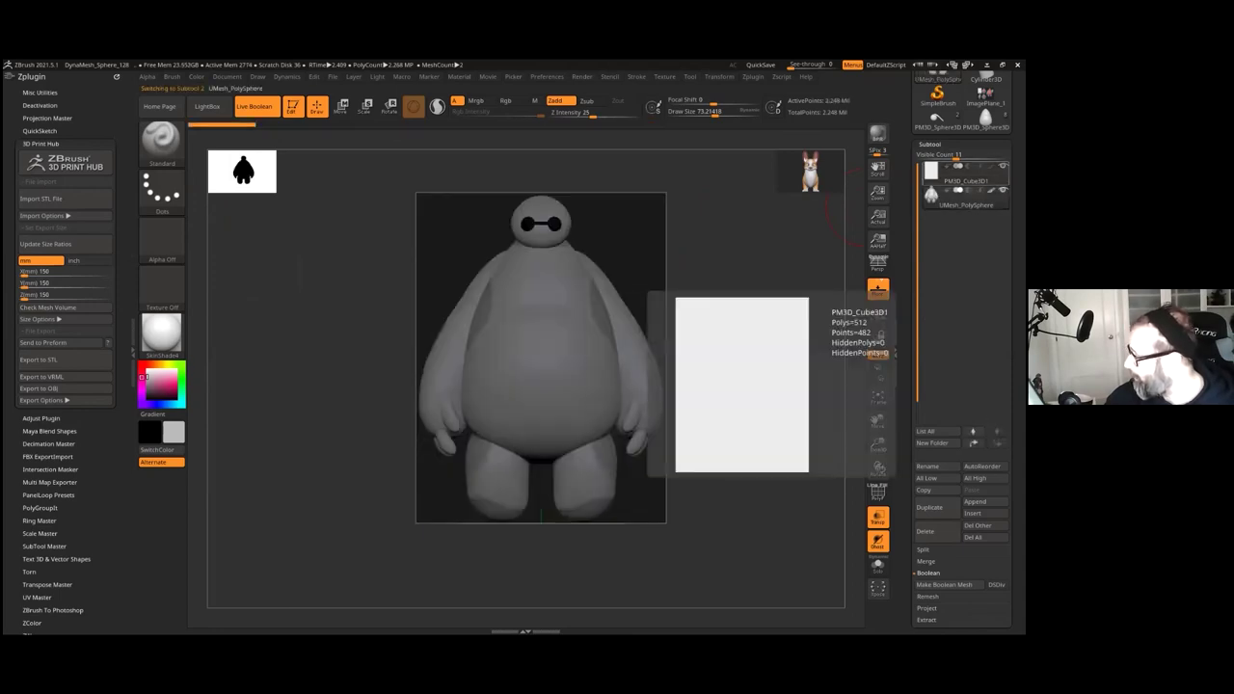
pyautogui.moveTo(723, 309); pyautogui.dragTo(728, 314)
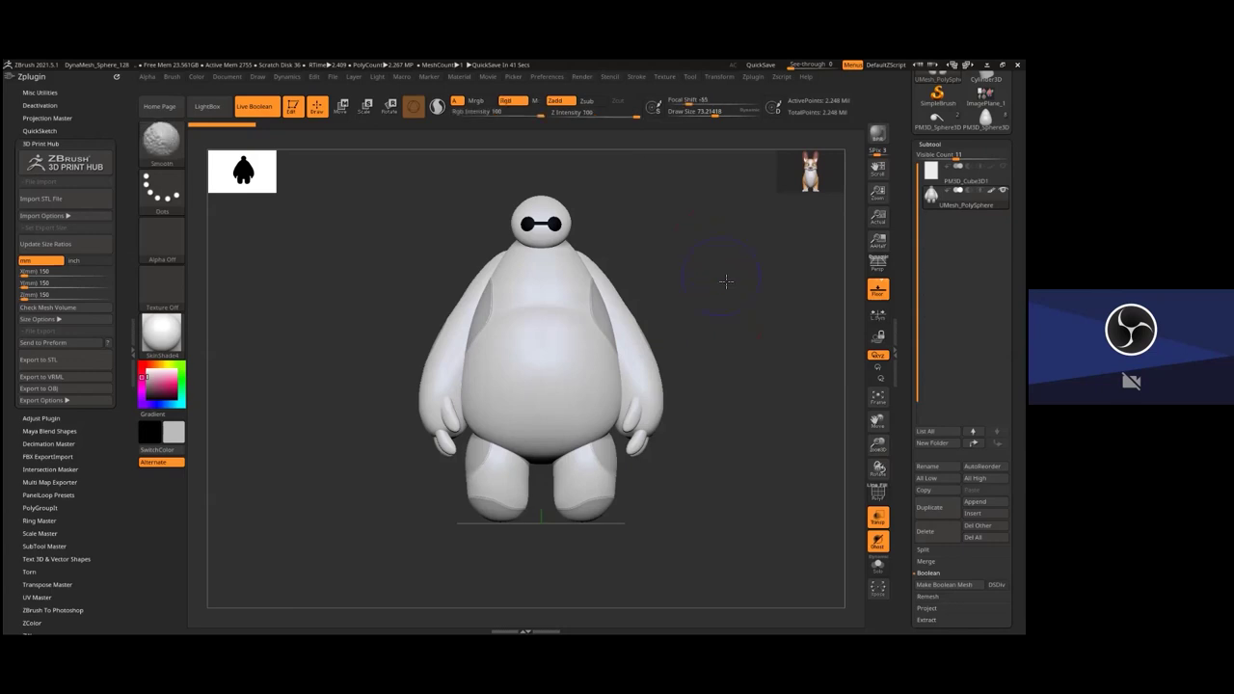
pyautogui.moveTo(878, 445); pyautogui.dragTo(878, 487)
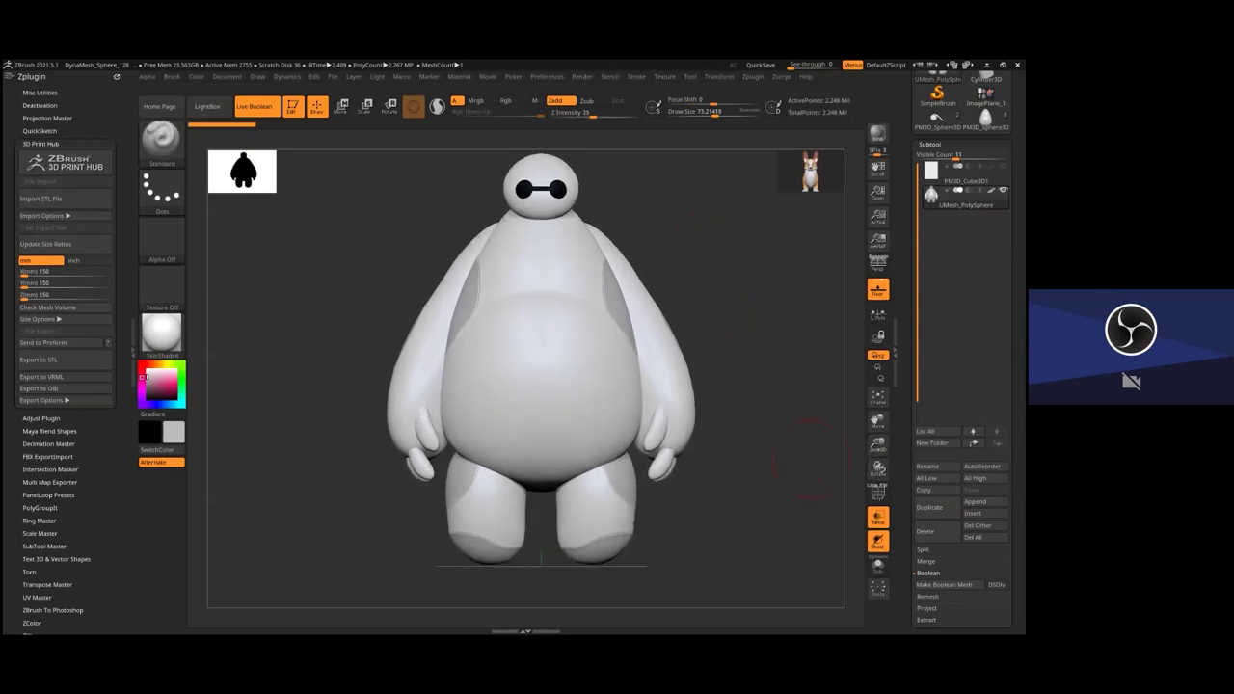
pyautogui.keyDown('alt'); pyautogui.moveTo(791, 429); pyautogui.dragTo(788, 443); pyautogui.keyUp('alt')
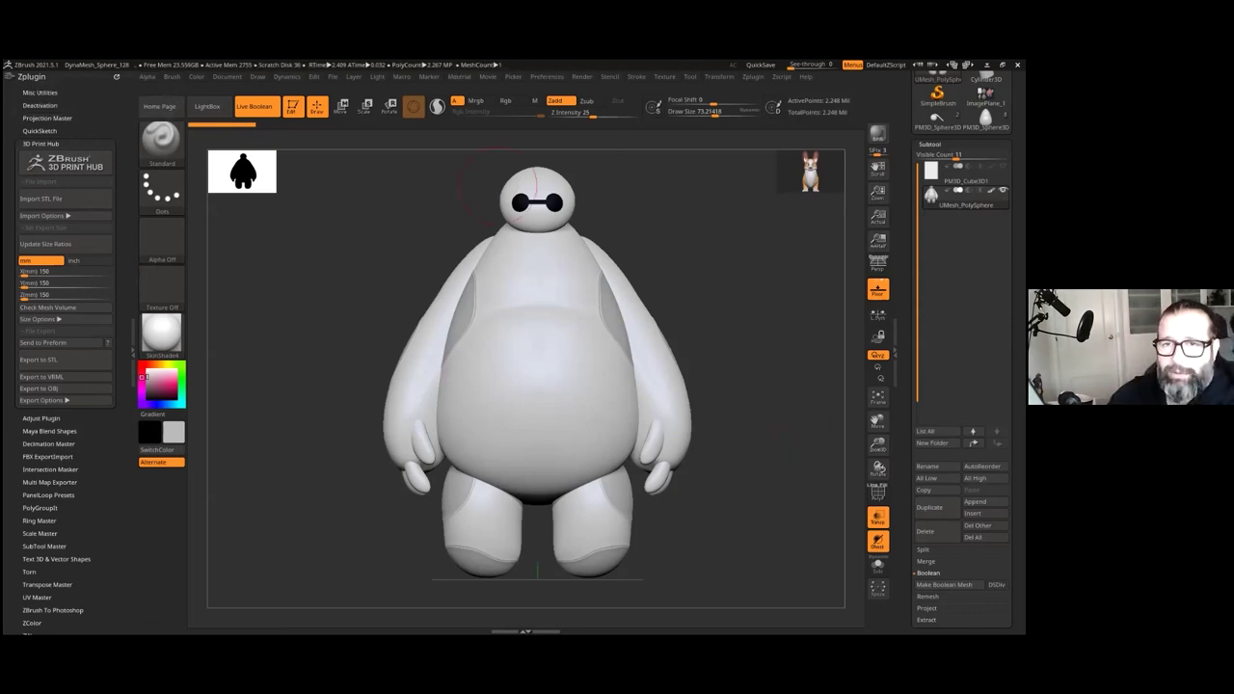
# Step: Switch to the browser and look through the artworks on the artist's ArtStation portfolio page
pyautogui.hotkey('alt', 'Tab')
pyautogui.scroll(-3, 504, 348)
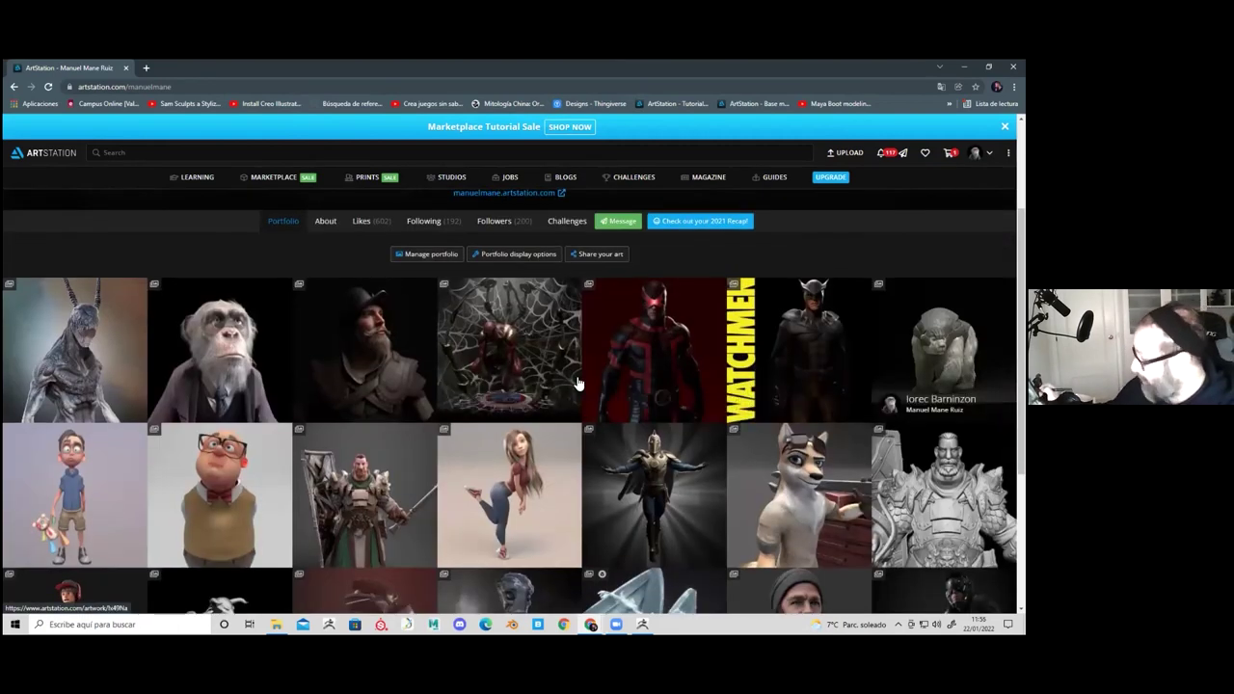
pyautogui.scroll(1, 577, 376)
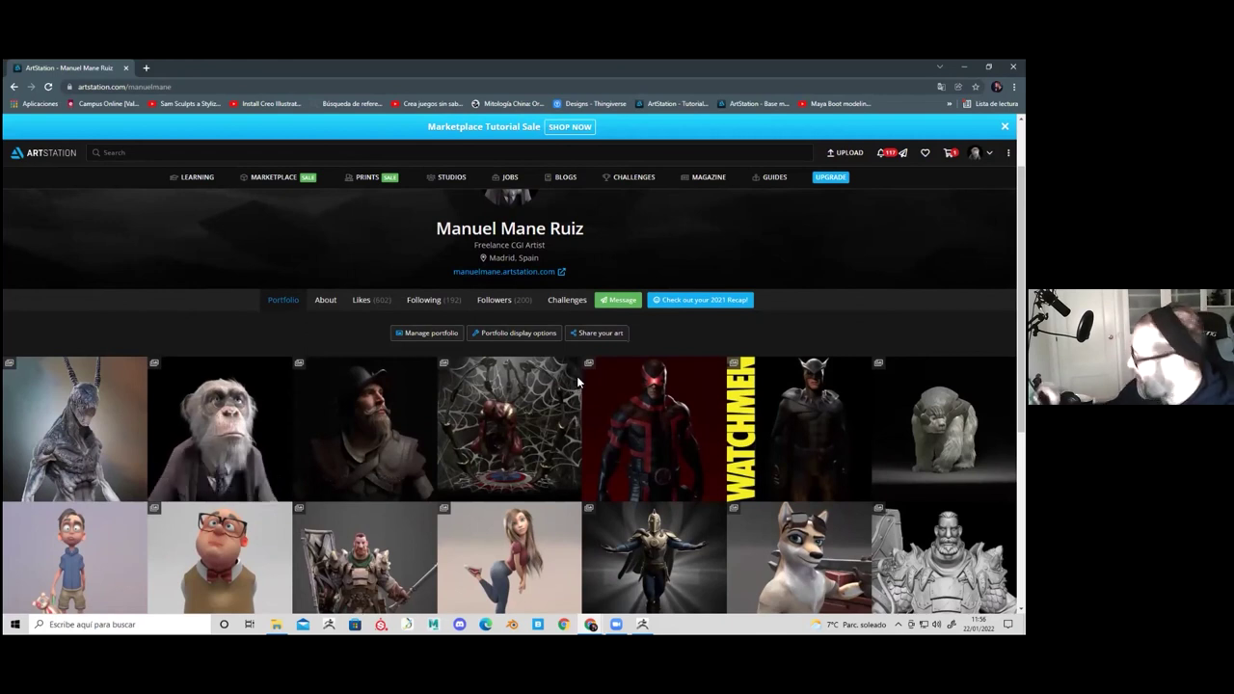
pyautogui.scroll(-2, 576, 383)
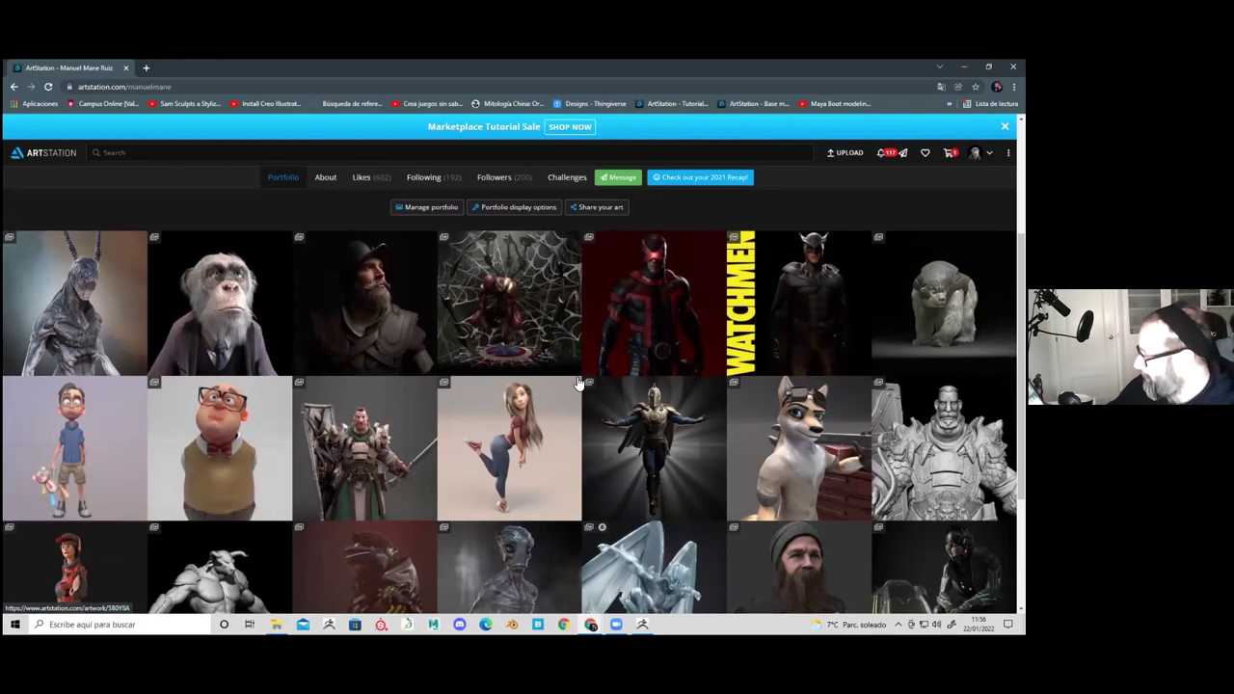
pyautogui.scroll(-2, 579, 384)
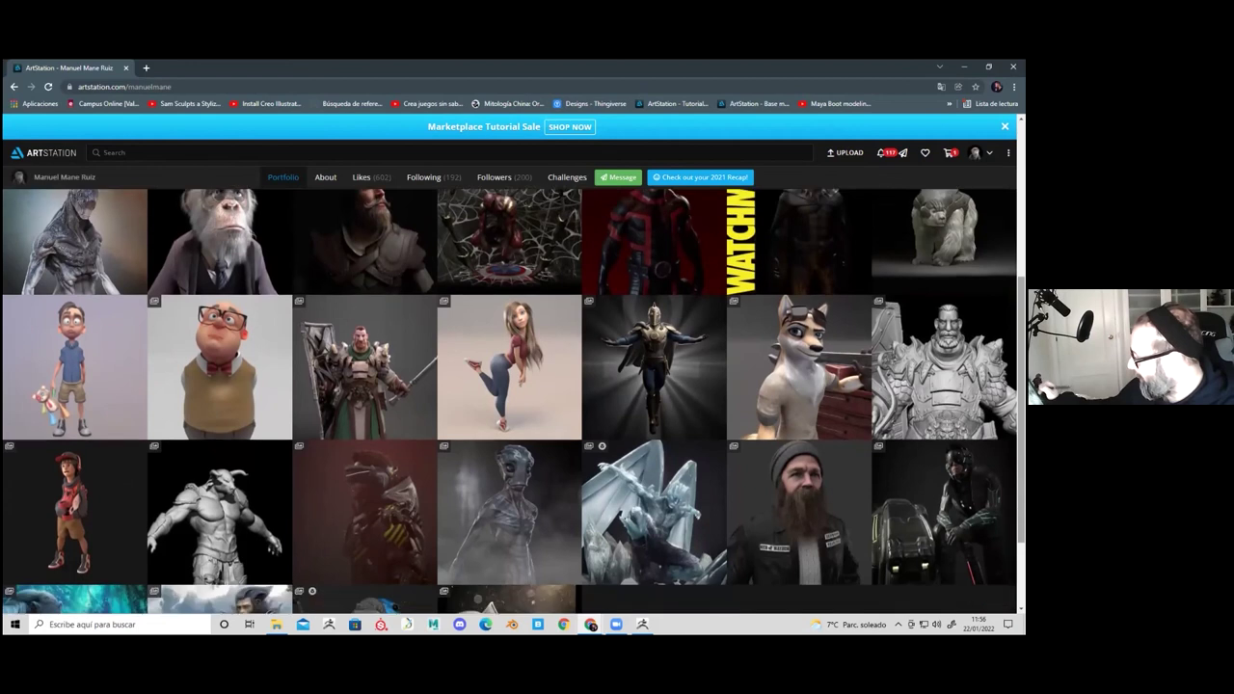
pyautogui.scroll(-2, 578, 383)
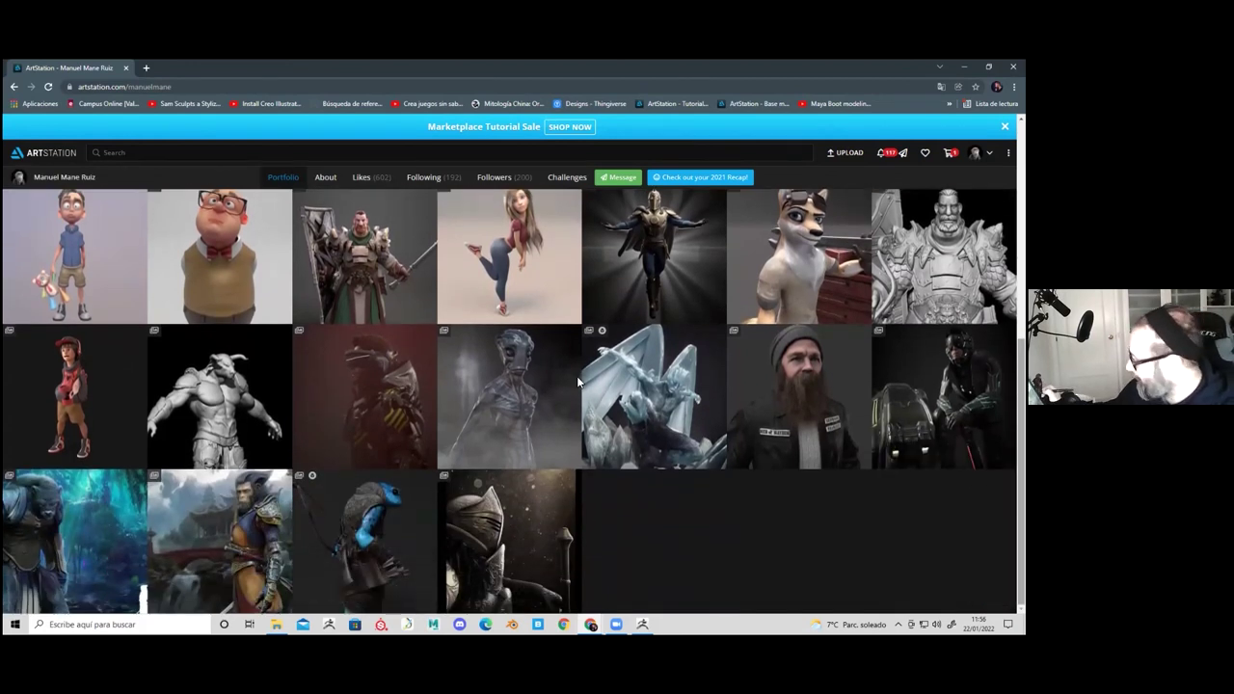
pyautogui.scroll(2, 579, 384)
pyautogui.scroll(4, 579, 384)
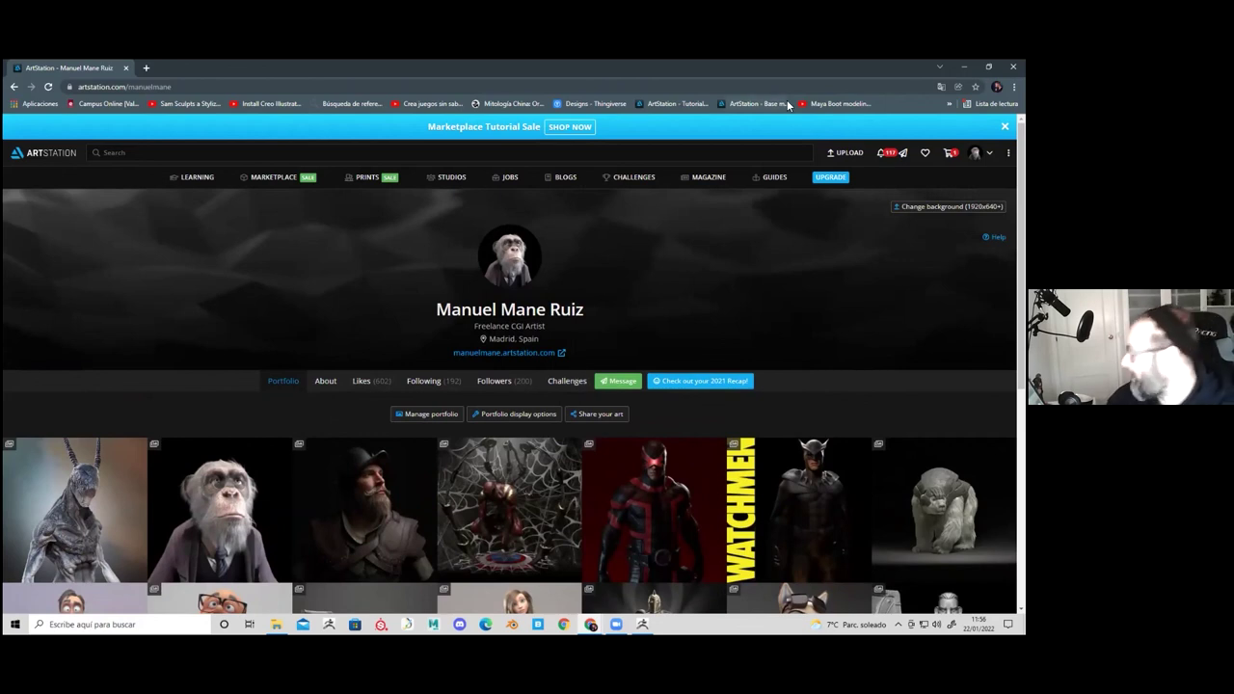
# Step: Return to ZBrush and view the Baymax character straight from the front
pyautogui.click(964, 66)
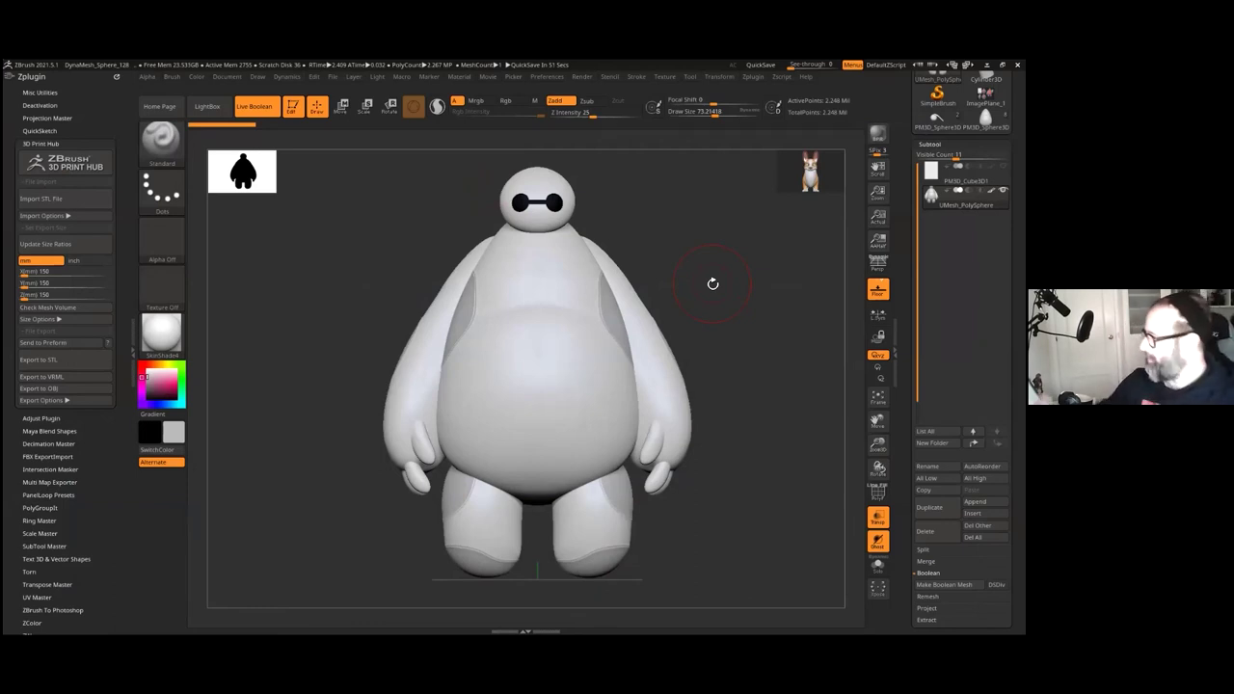
pyautogui.press('shift')
pyautogui.moveTo(738, 336)
pyautogui.keyDown('shift'); pyautogui.mouseDown()
pyautogui.moveTo(760, 356)
pyautogui.moveTo(772, 411)
pyautogui.moveTo(773, 385)
pyautogui.mouseUp(); pyautogui.keyUp('shift')
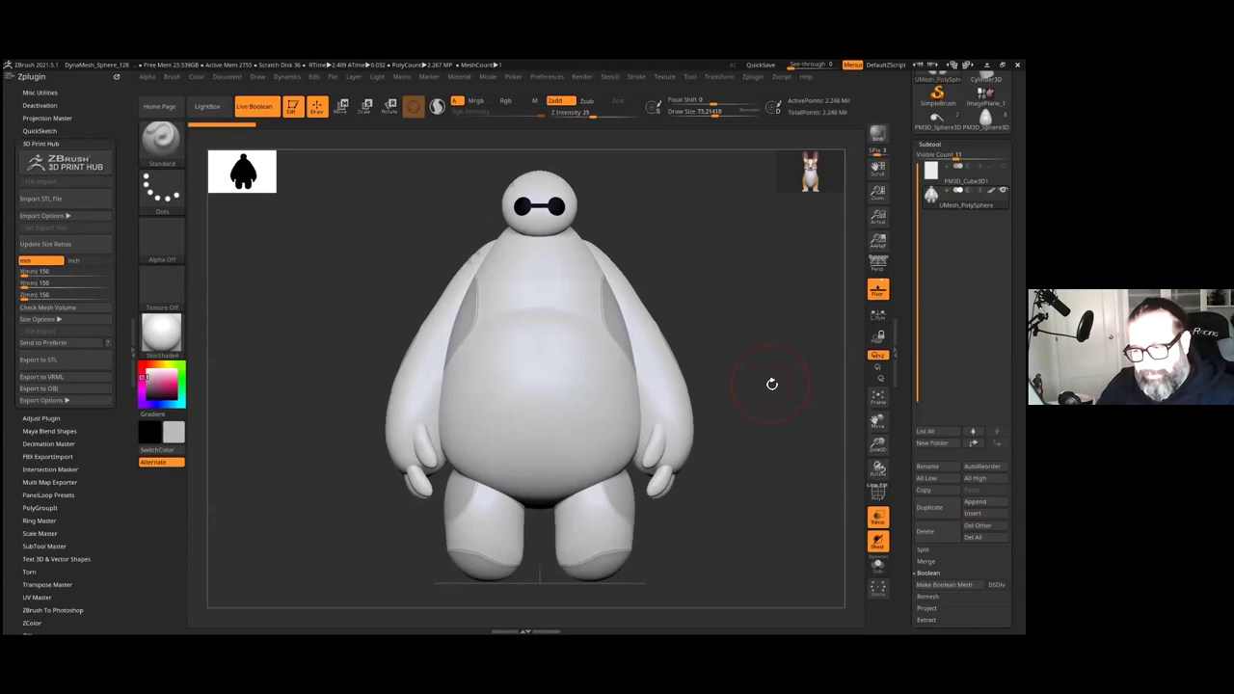